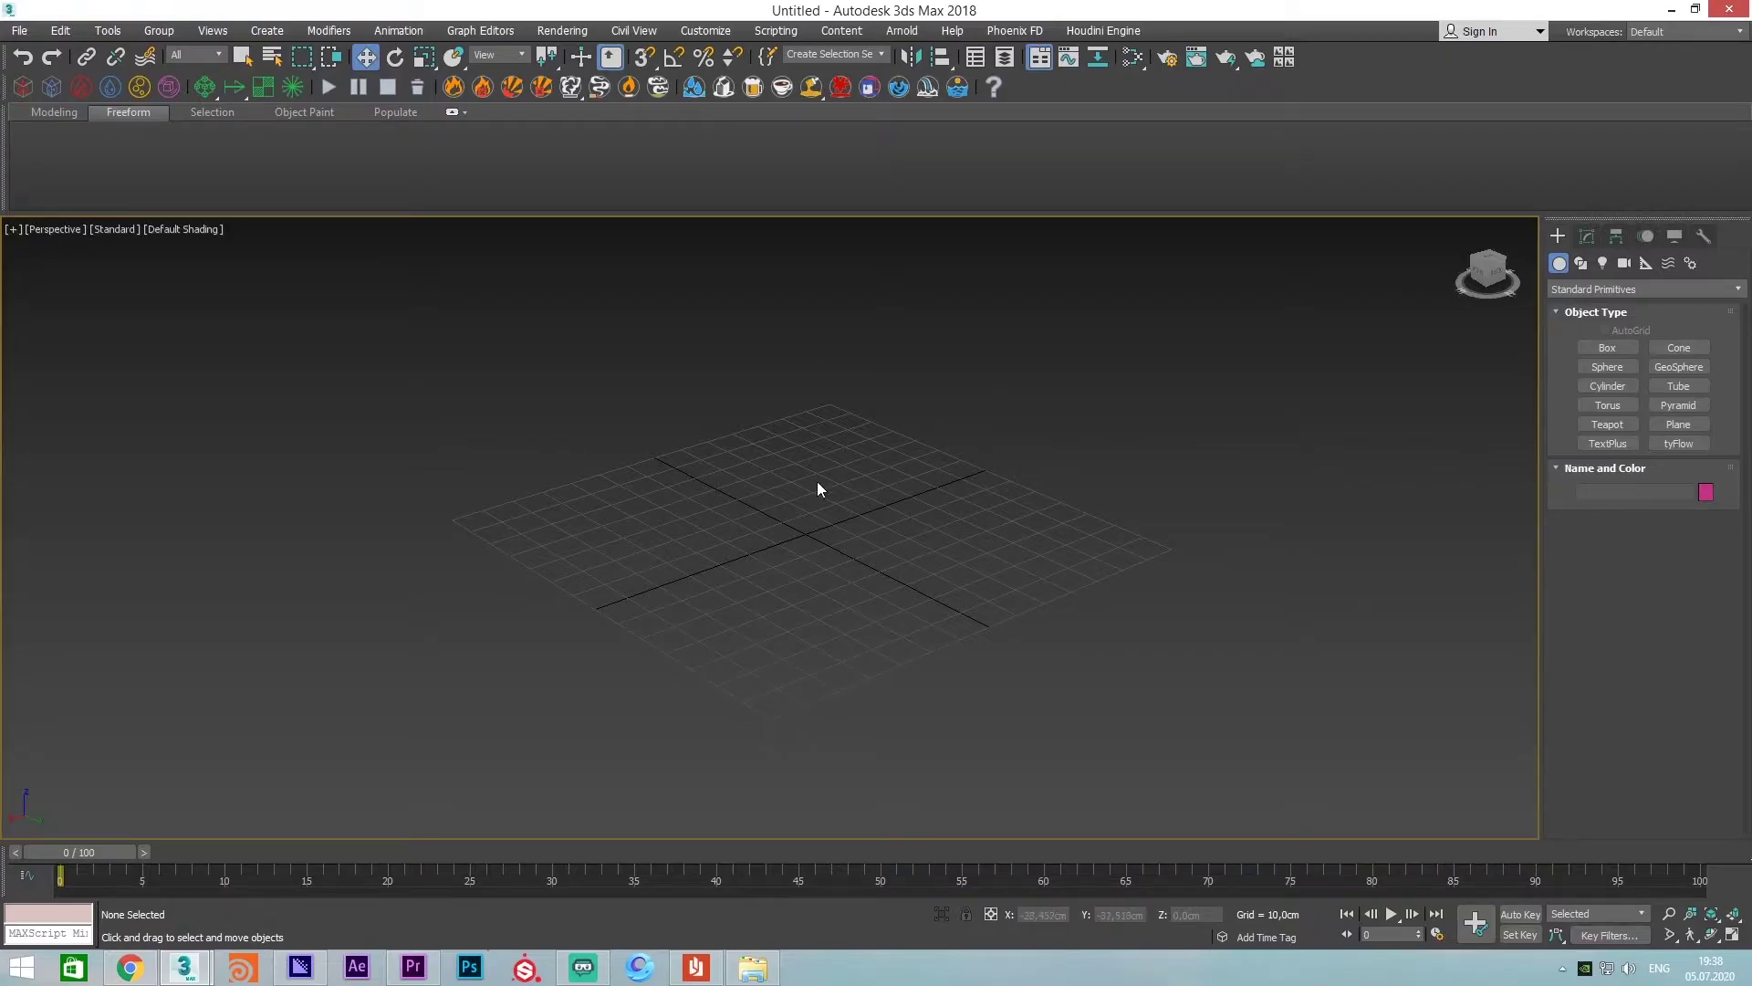
Start a box on the grid, then cancel the misplaced first attempt
{"action": "middle_click_drag", "start_coordinate": [818, 482], "coordinate": [834, 507]}
{"action": "middle_click_drag", "start_coordinate": [924, 563], "coordinate": [896, 552]}
{"action": "left_click", "coordinate": [1607, 347]}
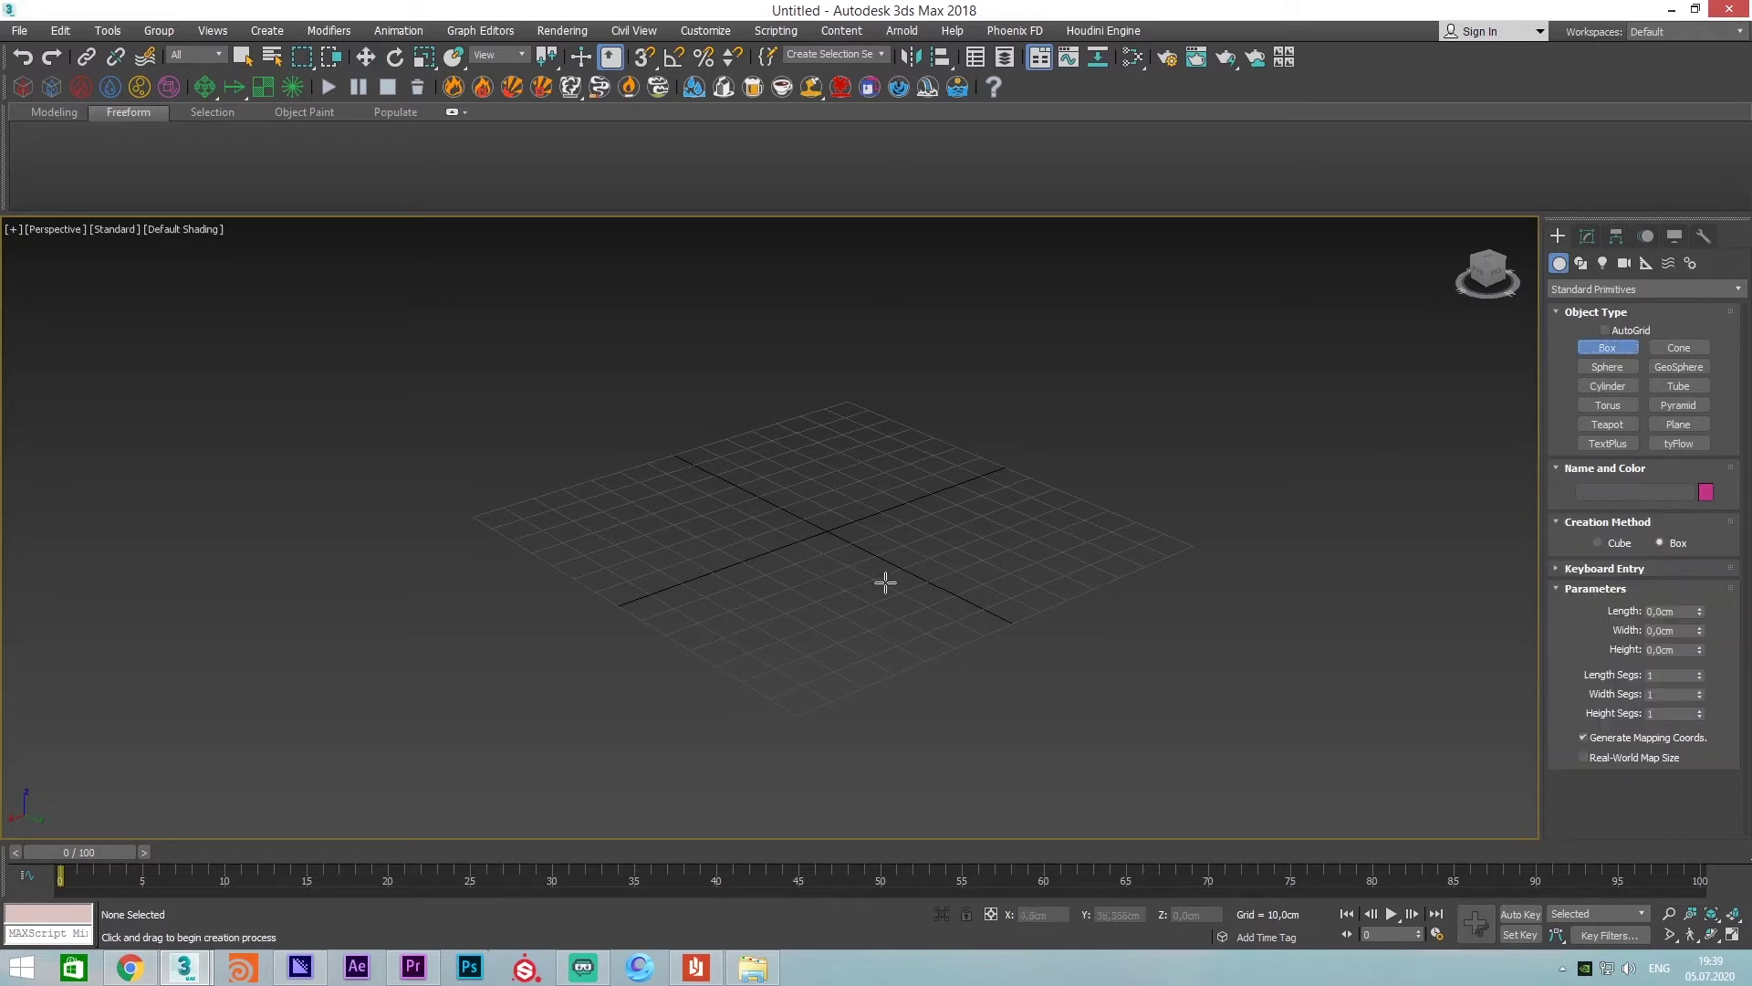
{"action": "left_click_drag", "start_coordinate": [822, 524], "coordinate": [950, 509]}
{"action": "left_click", "coordinate": [1067, 461]}
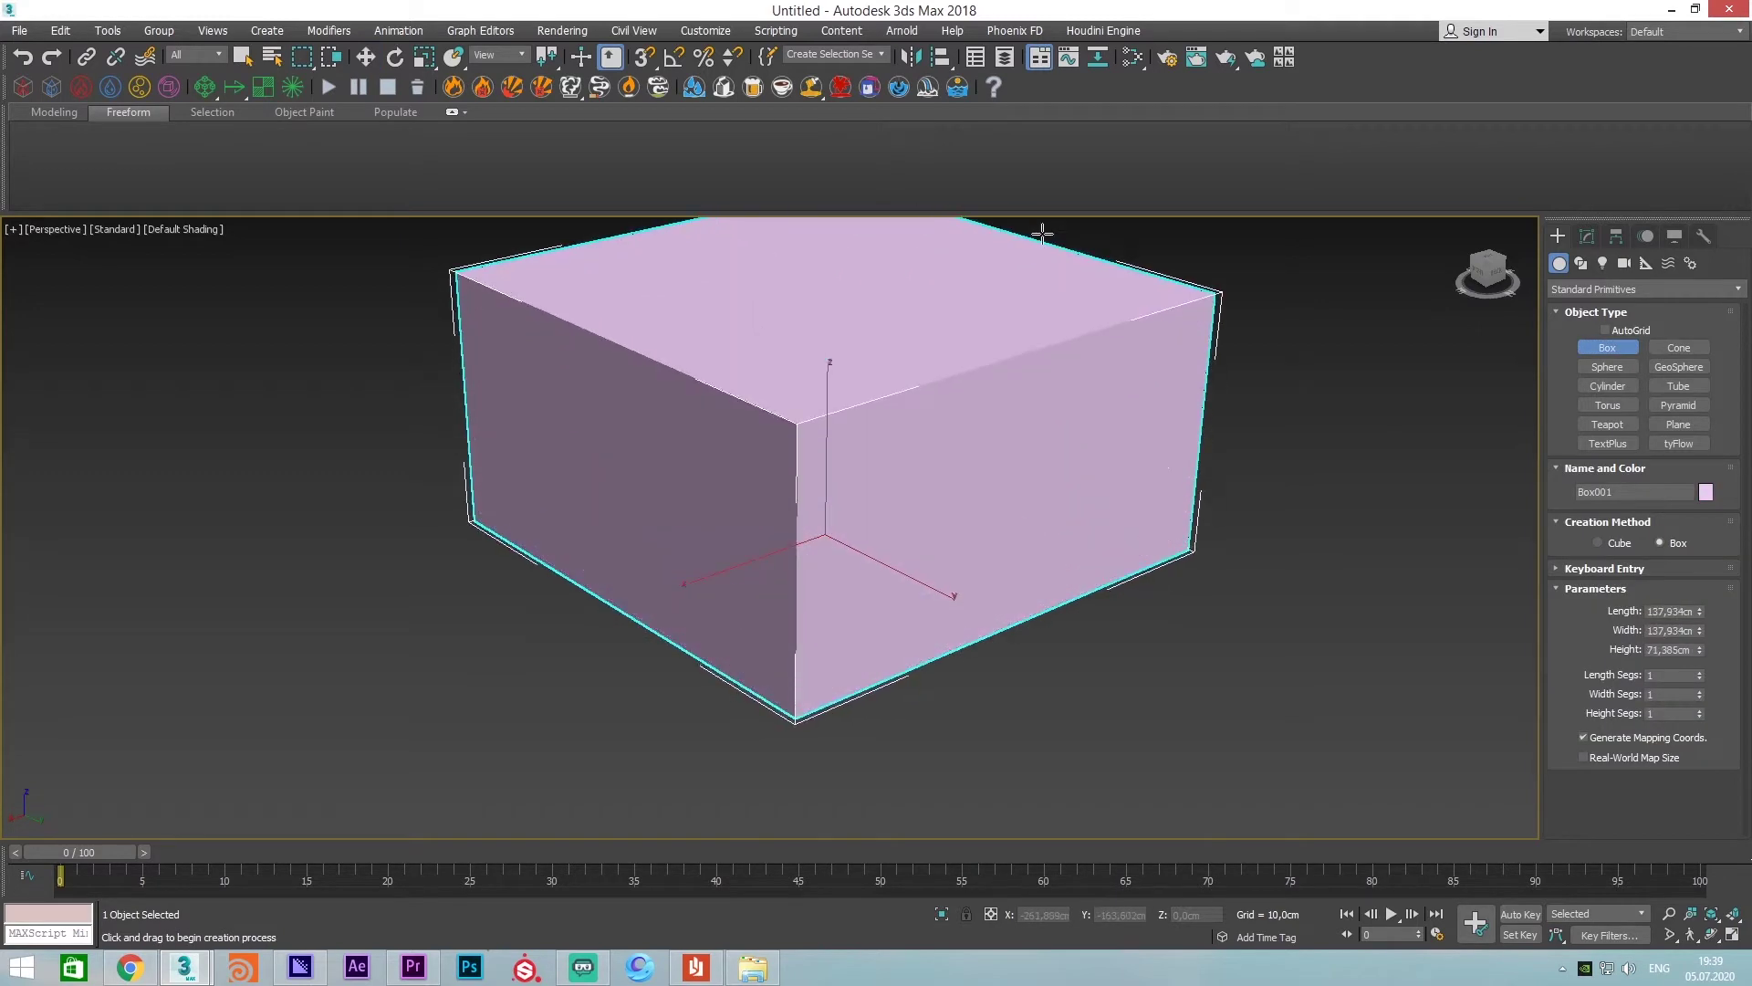
{"action": "right_click", "coordinate": [922, 395]}
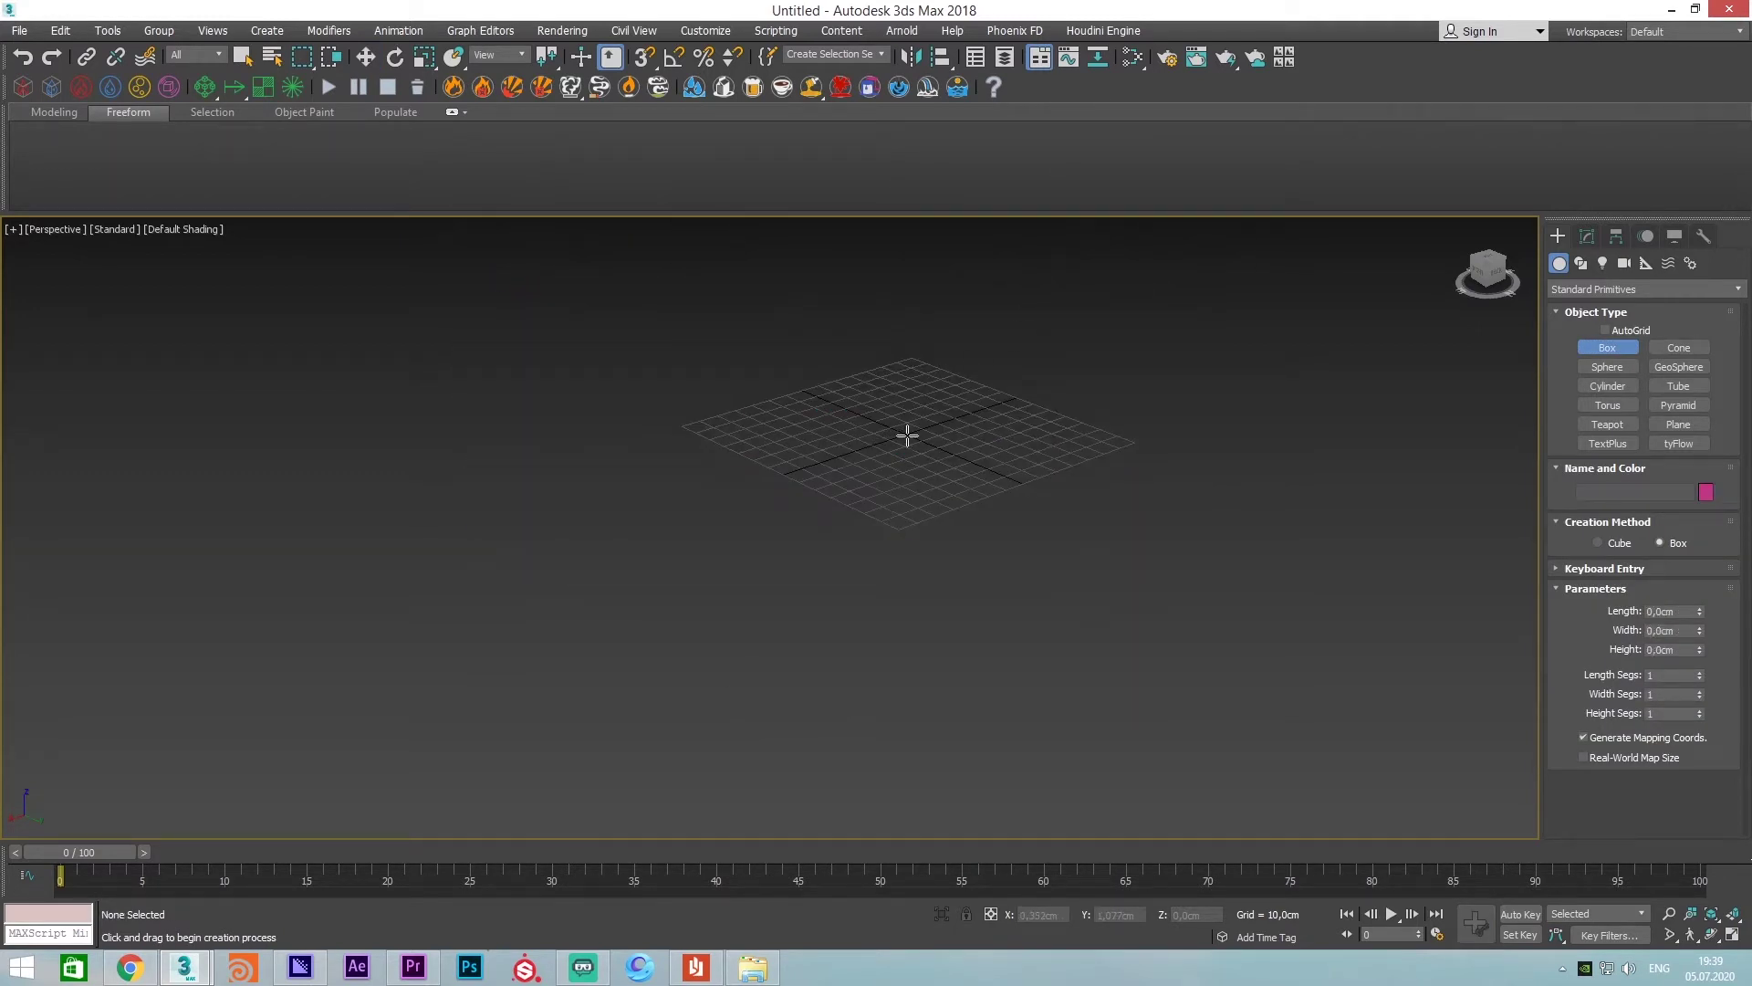
Draw Box001 at the grid centre, 77 cm square and about 102 cm tall
{"action": "left_click_drag", "start_coordinate": [908, 436], "coordinate": [903, 486]}
{"action": "left_click", "coordinate": [1020, 191]}
{"action": "key", "text": "w"}
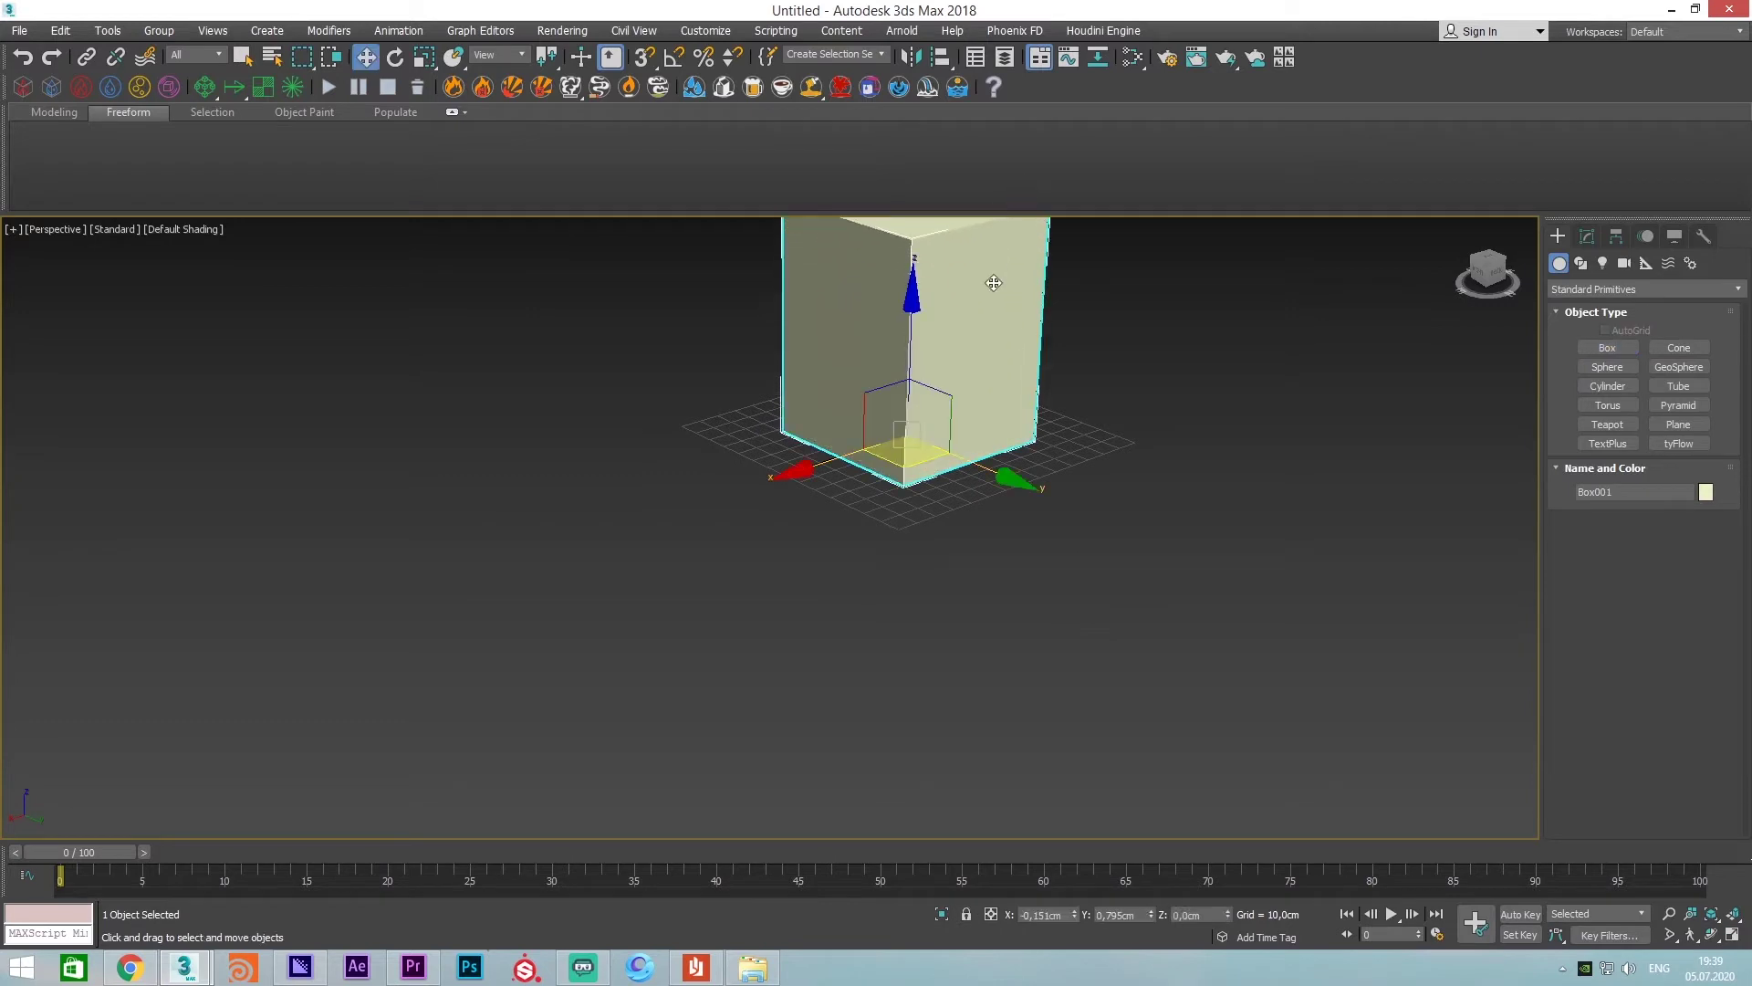
{"action": "middle_click_drag", "start_coordinate": [989, 277], "coordinate": [927, 456], "text": "alt"}
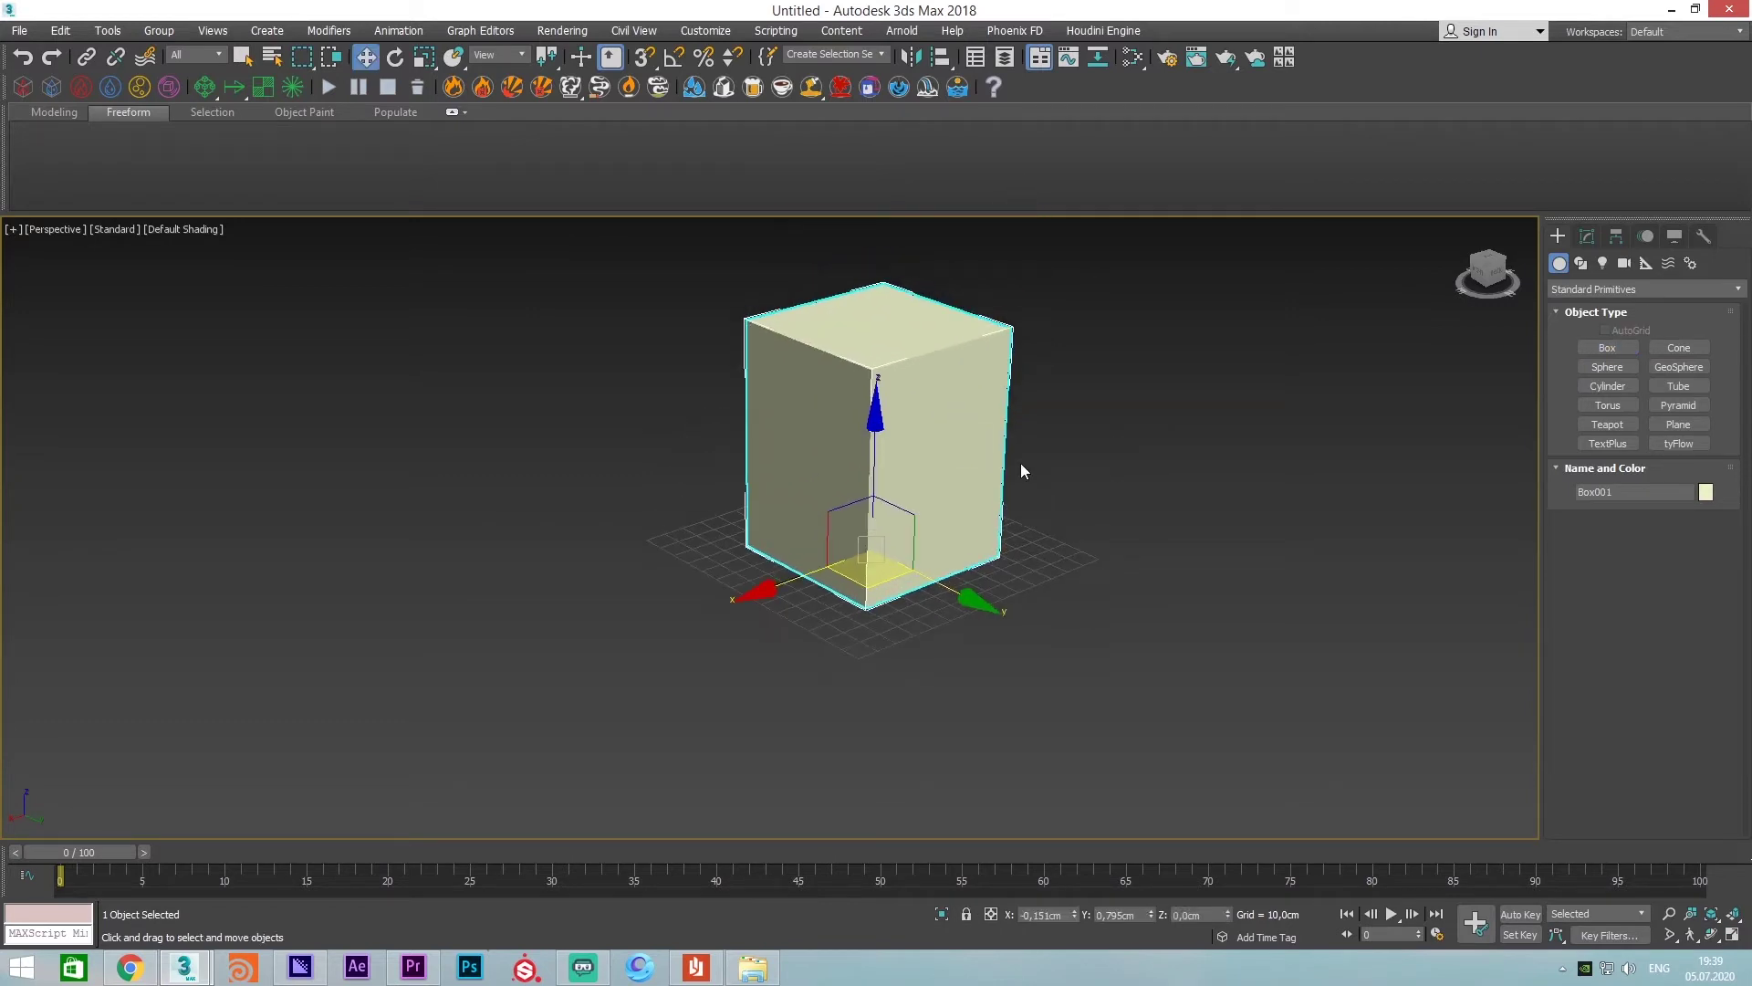
Draw a flat ground plane around the base of the box
{"action": "left_click", "coordinate": [1690, 425]}
{"action": "left_click_drag", "start_coordinate": [896, 566], "coordinate": [1156, 532]}
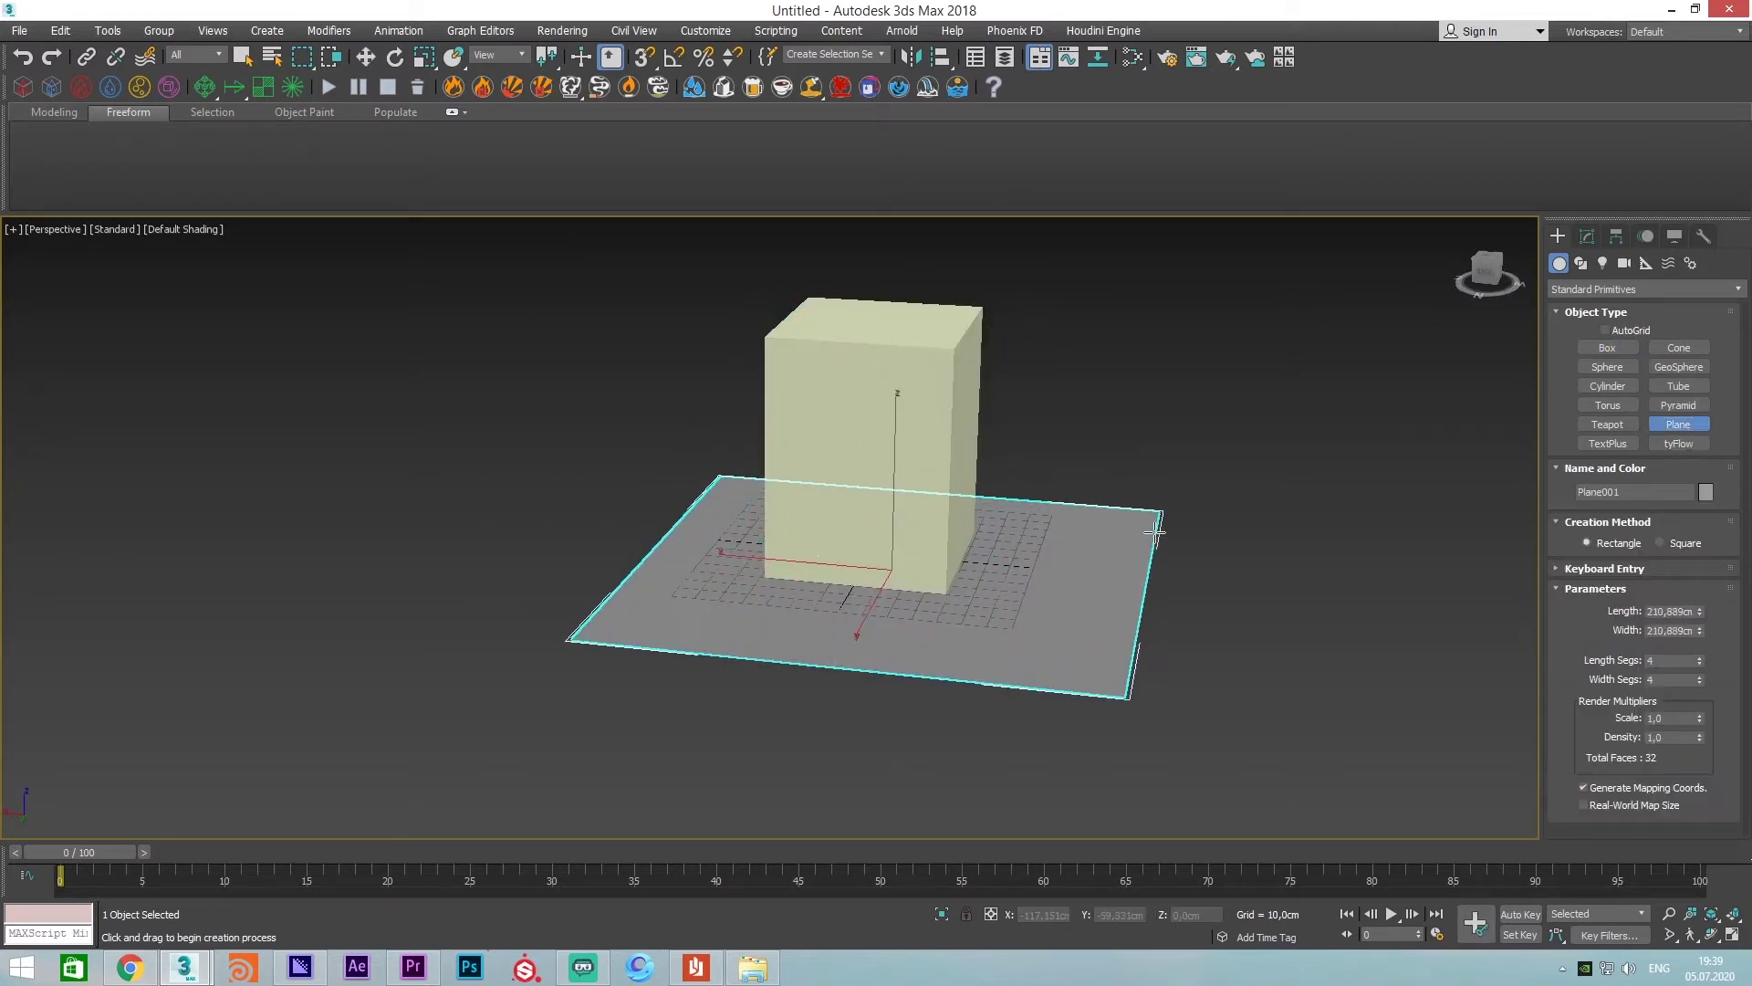
{"action": "key", "text": "w"}
{"action": "mouse_move", "coordinate": [1215, 545]}
{"action": "middle_mouse_down", "text": "alt"}
{"action": "mouse_move", "coordinate": [772, 536]}
{"action": "mouse_move", "coordinate": [853, 583]}
{"action": "mouse_move", "coordinate": [745, 549]}
{"action": "middle_mouse_up", "text": "alt"}
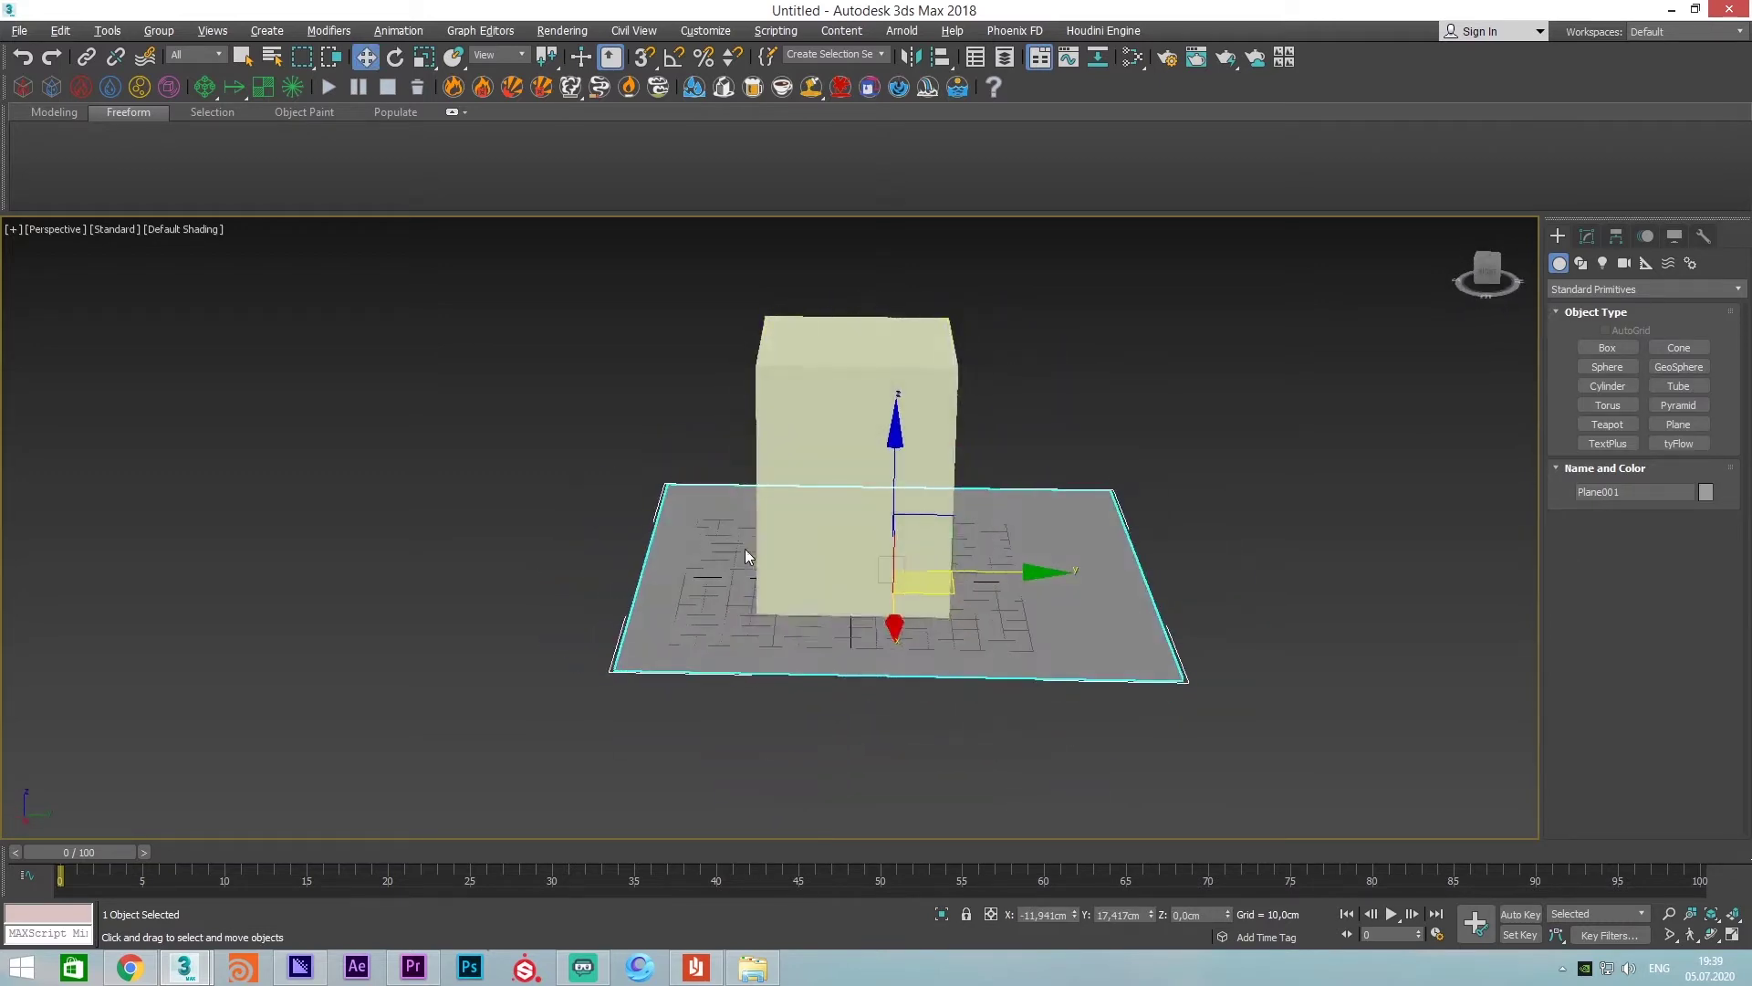
{"action": "middle_click_drag", "start_coordinate": [879, 533], "coordinate": [849, 541], "text": "alt"}
Nudge the box about 7 cm along Y and check the box and plane selections
{"action": "left_click", "coordinate": [849, 540]}
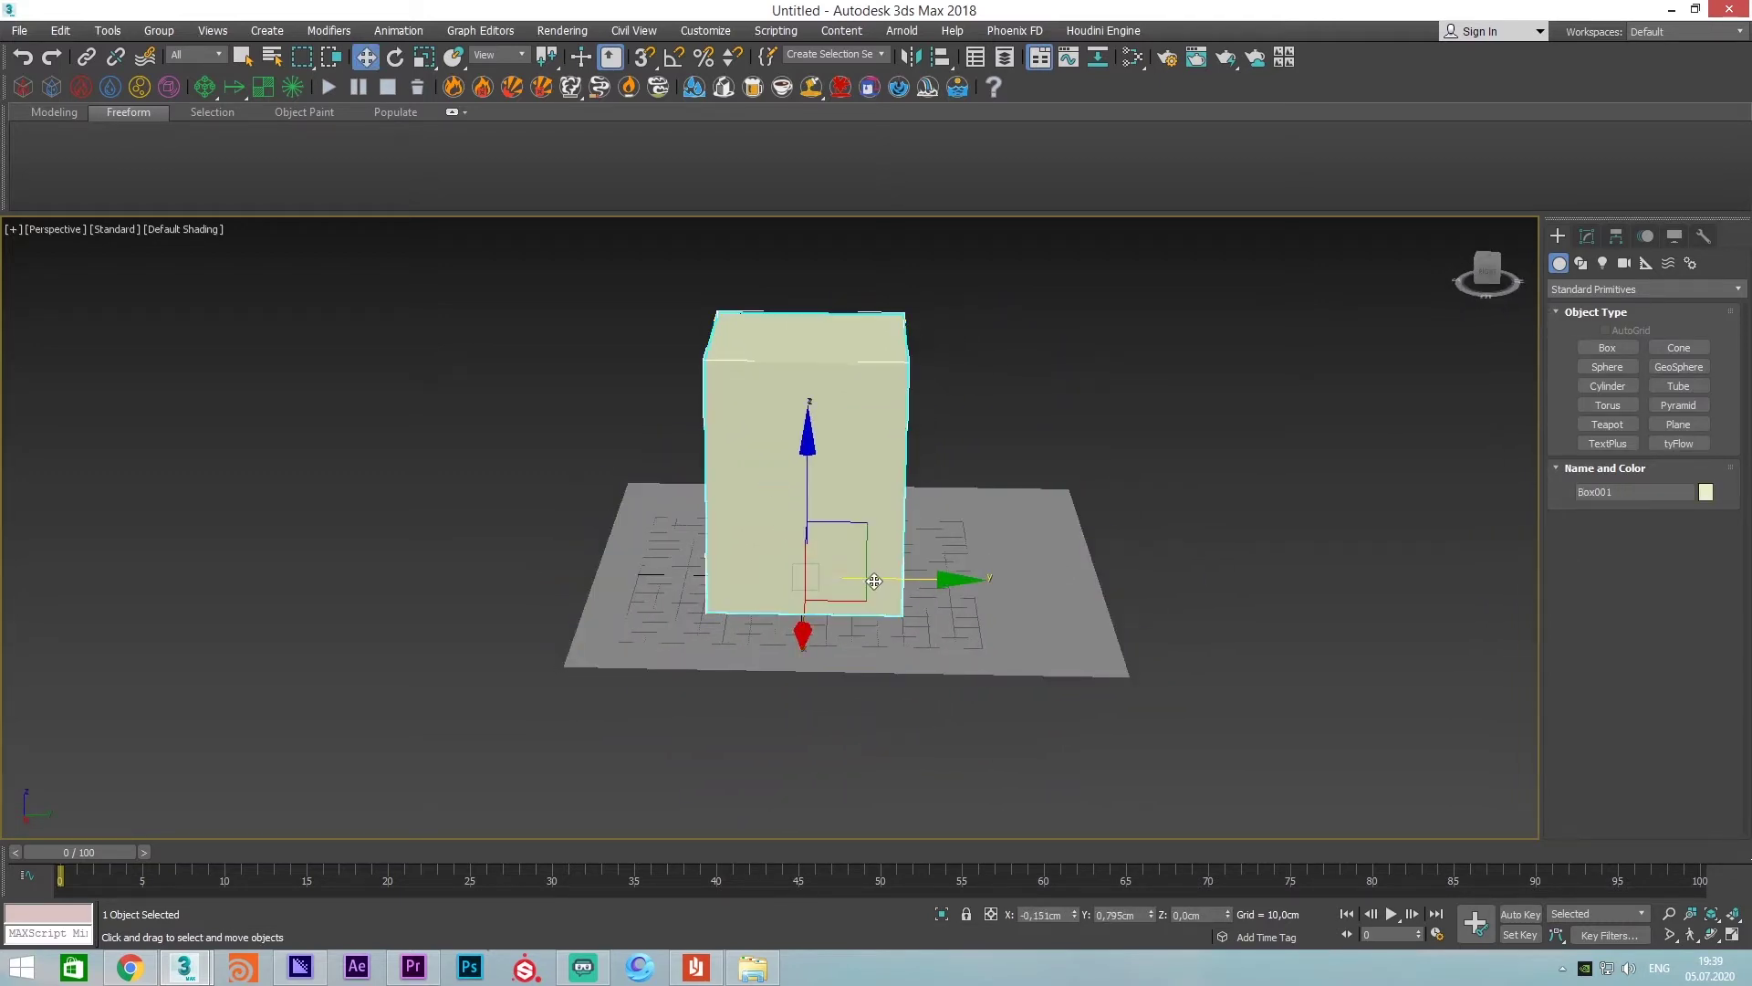
{"action": "left_click_drag", "start_coordinate": [874, 581], "coordinate": [893, 582]}
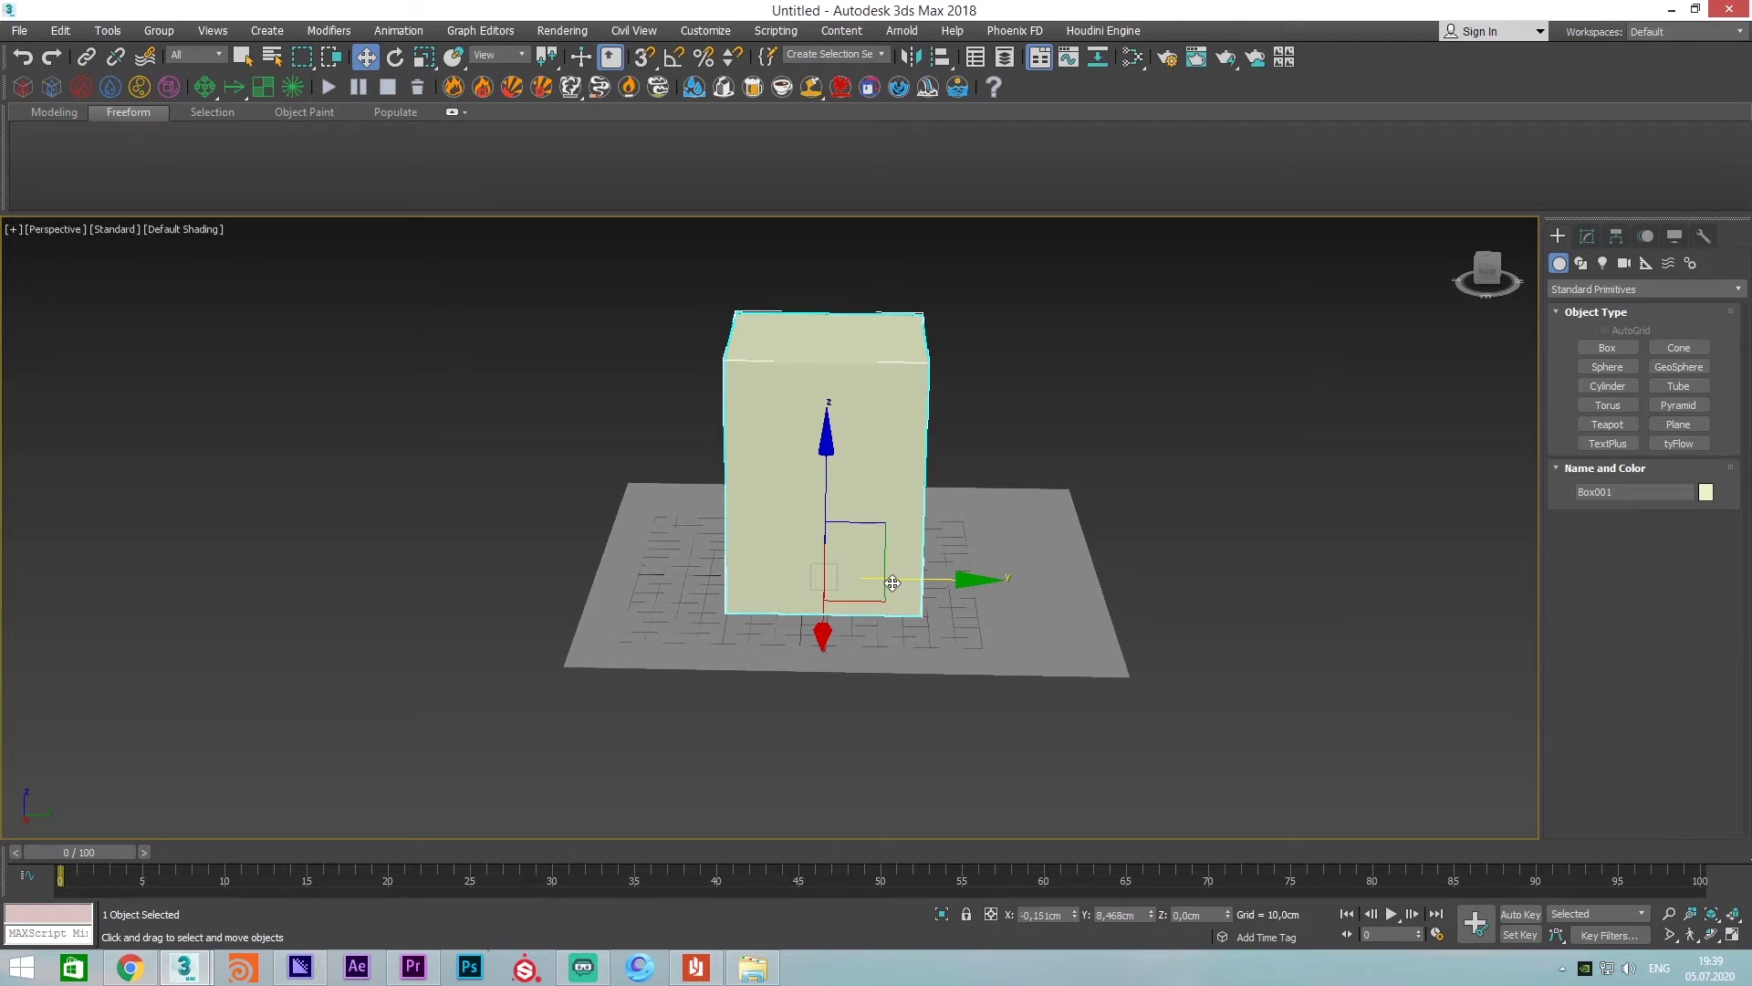
{"action": "left_click", "coordinate": [973, 470]}
{"action": "left_click", "coordinate": [898, 501]}
{"action": "left_click", "coordinate": [1029, 562]}
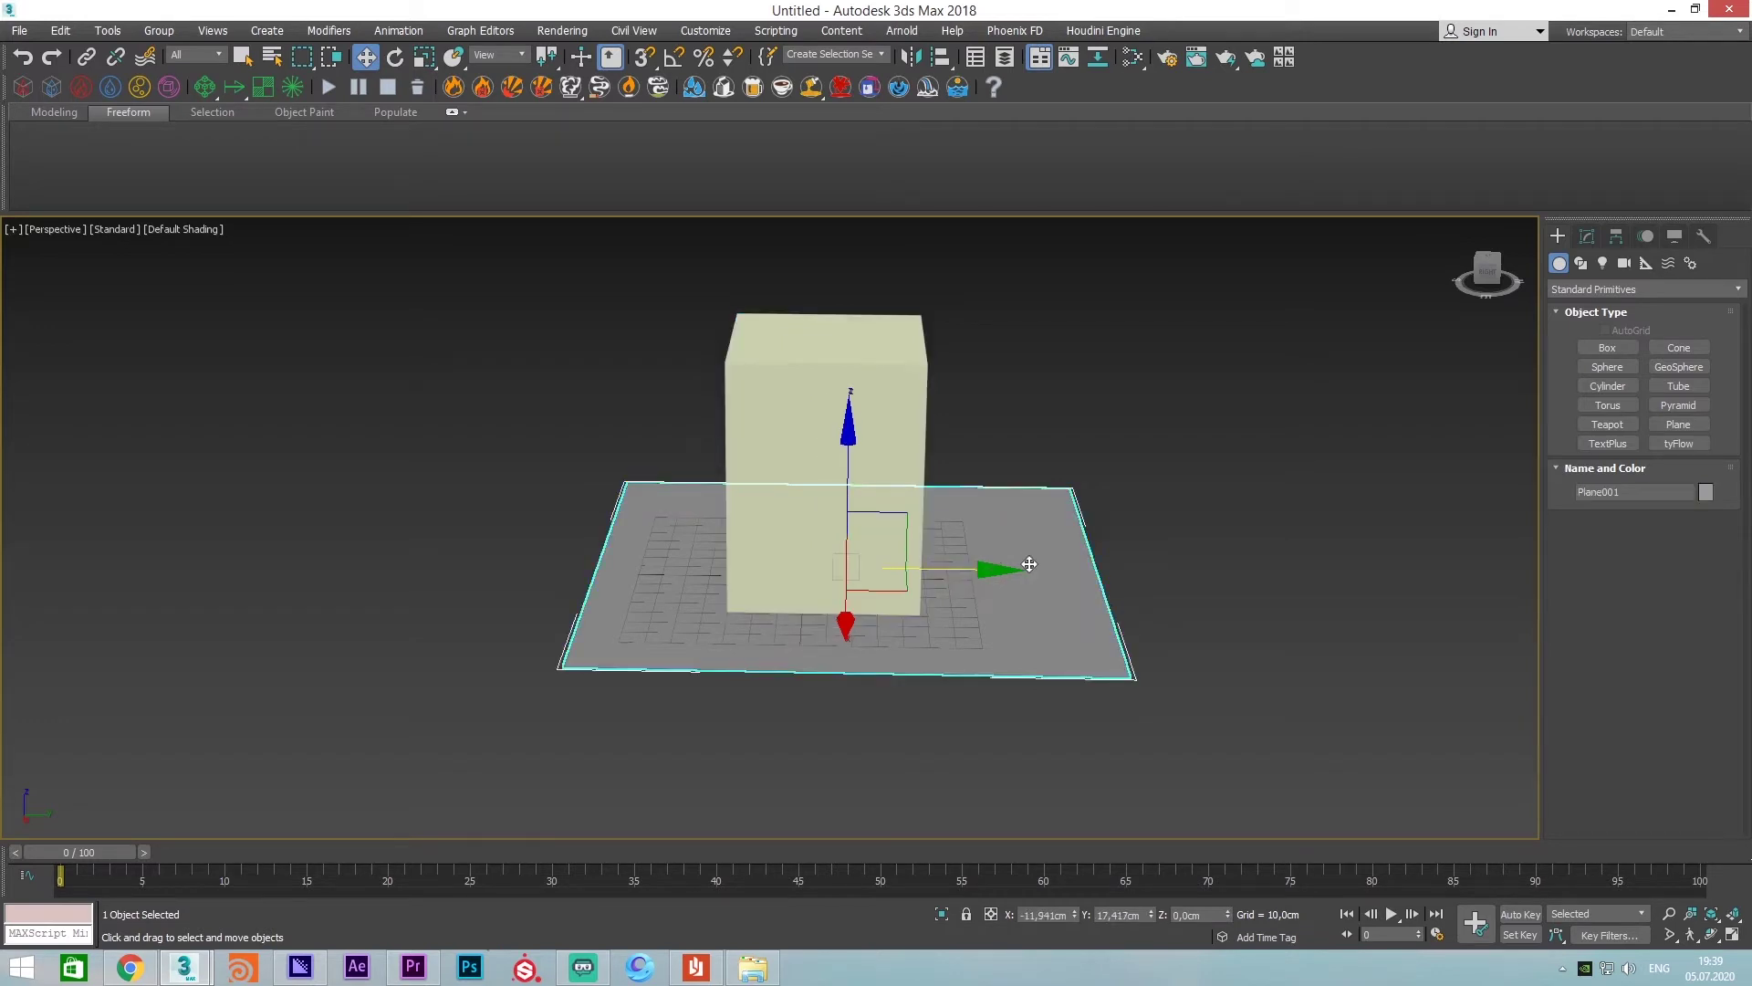
{"action": "left_click", "coordinate": [917, 460]}
Orbit to a frontal three-quarter view of the box, then switch to the web browser
{"action": "middle_click_drag", "start_coordinate": [1017, 482], "coordinate": [810, 493], "text": "alt"}
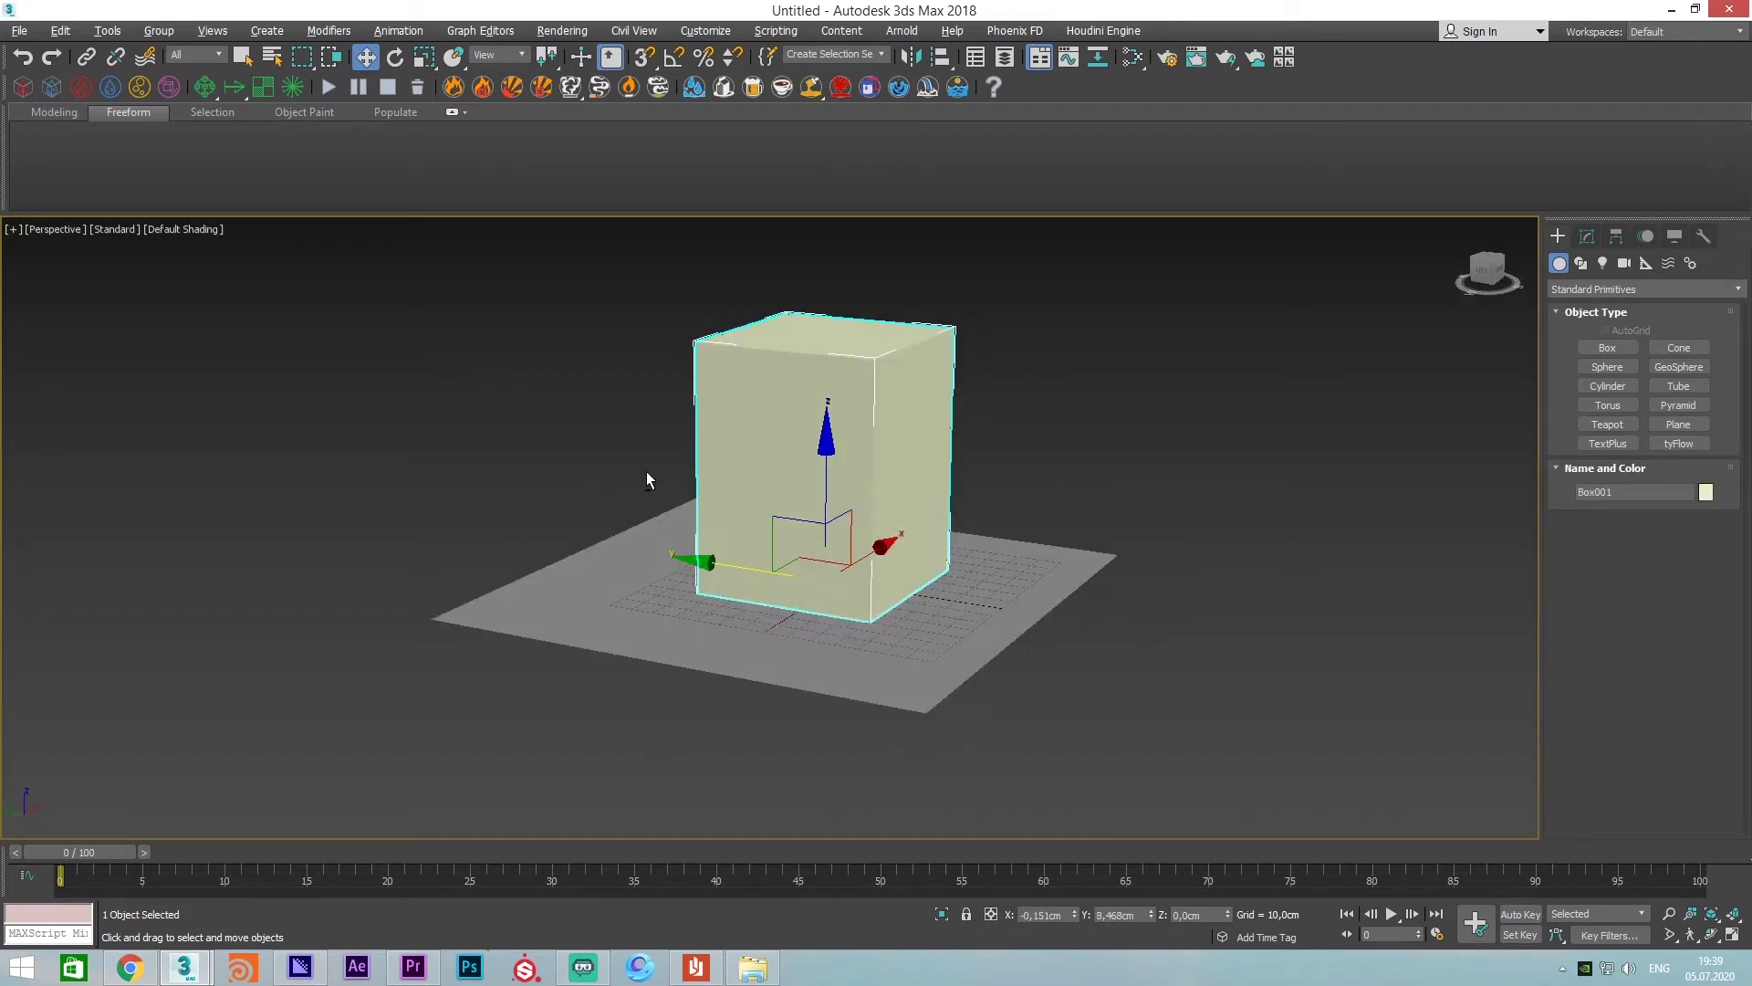
{"action": "left_click", "coordinate": [1058, 614]}
{"action": "left_click", "coordinate": [875, 597]}
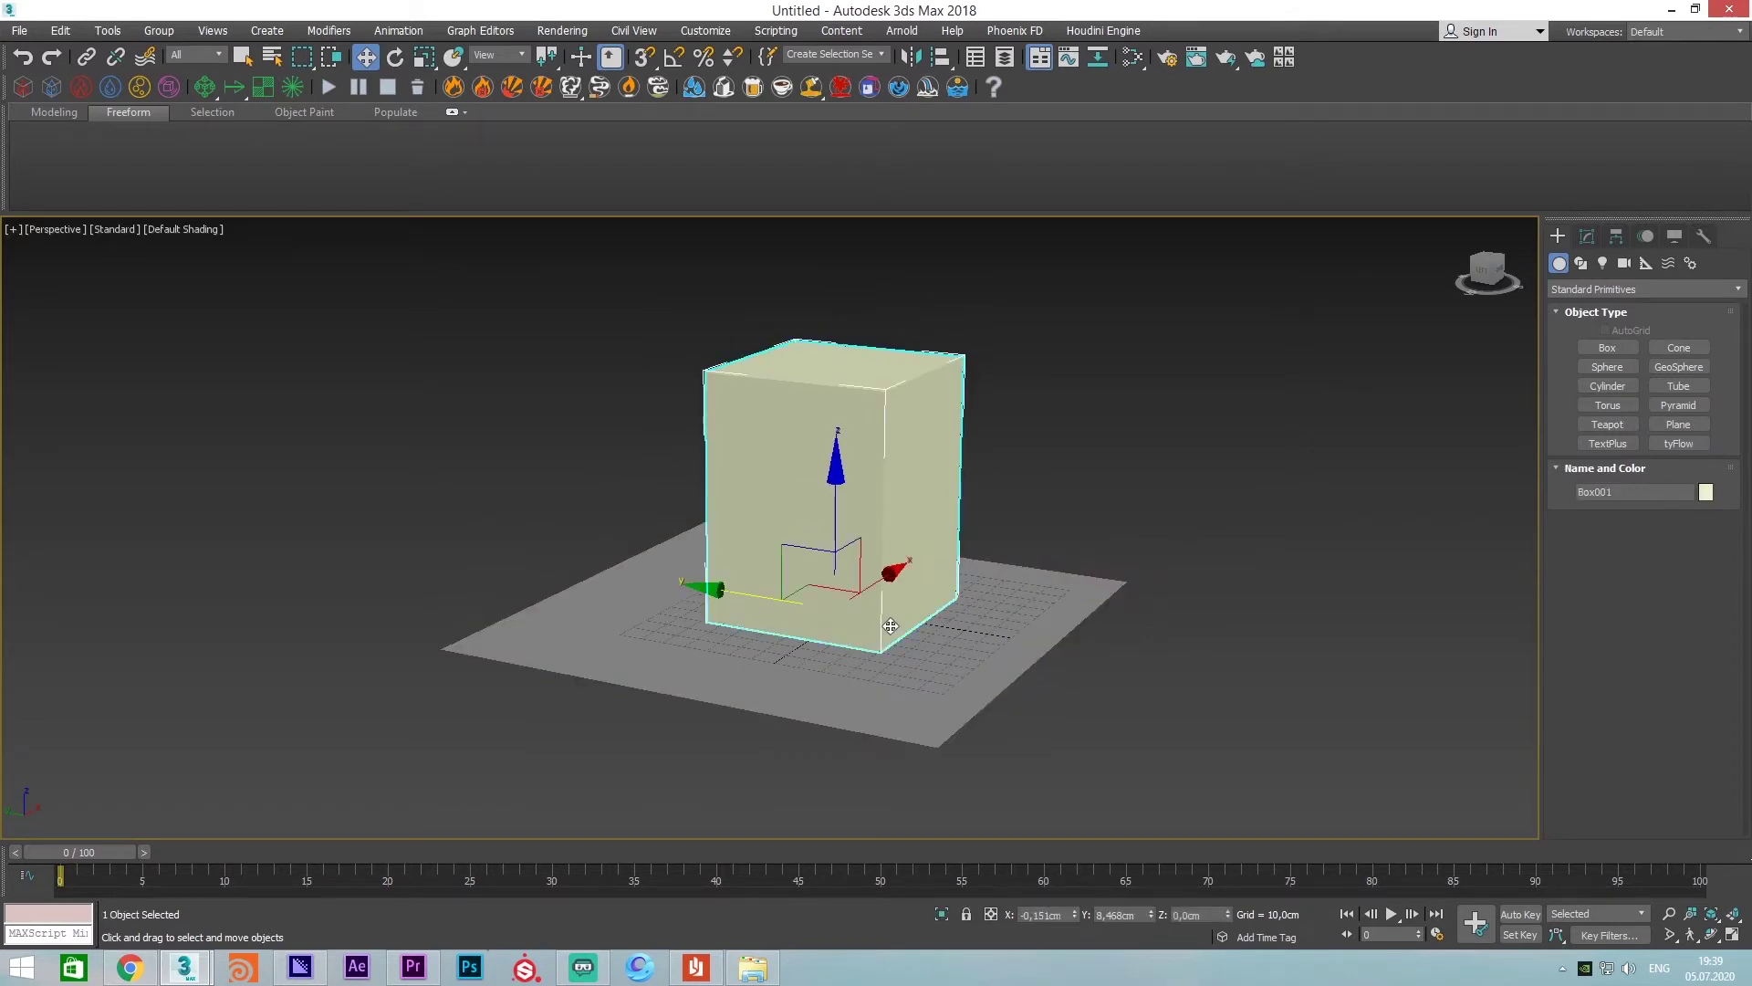
{"action": "mouse_move", "coordinate": [874, 598]}
{"action": "middle_mouse_down", "text": "alt"}
{"action": "mouse_move", "coordinate": [826, 552]}
{"action": "mouse_move", "coordinate": [892, 559]}
{"action": "middle_mouse_up", "text": "alt"}
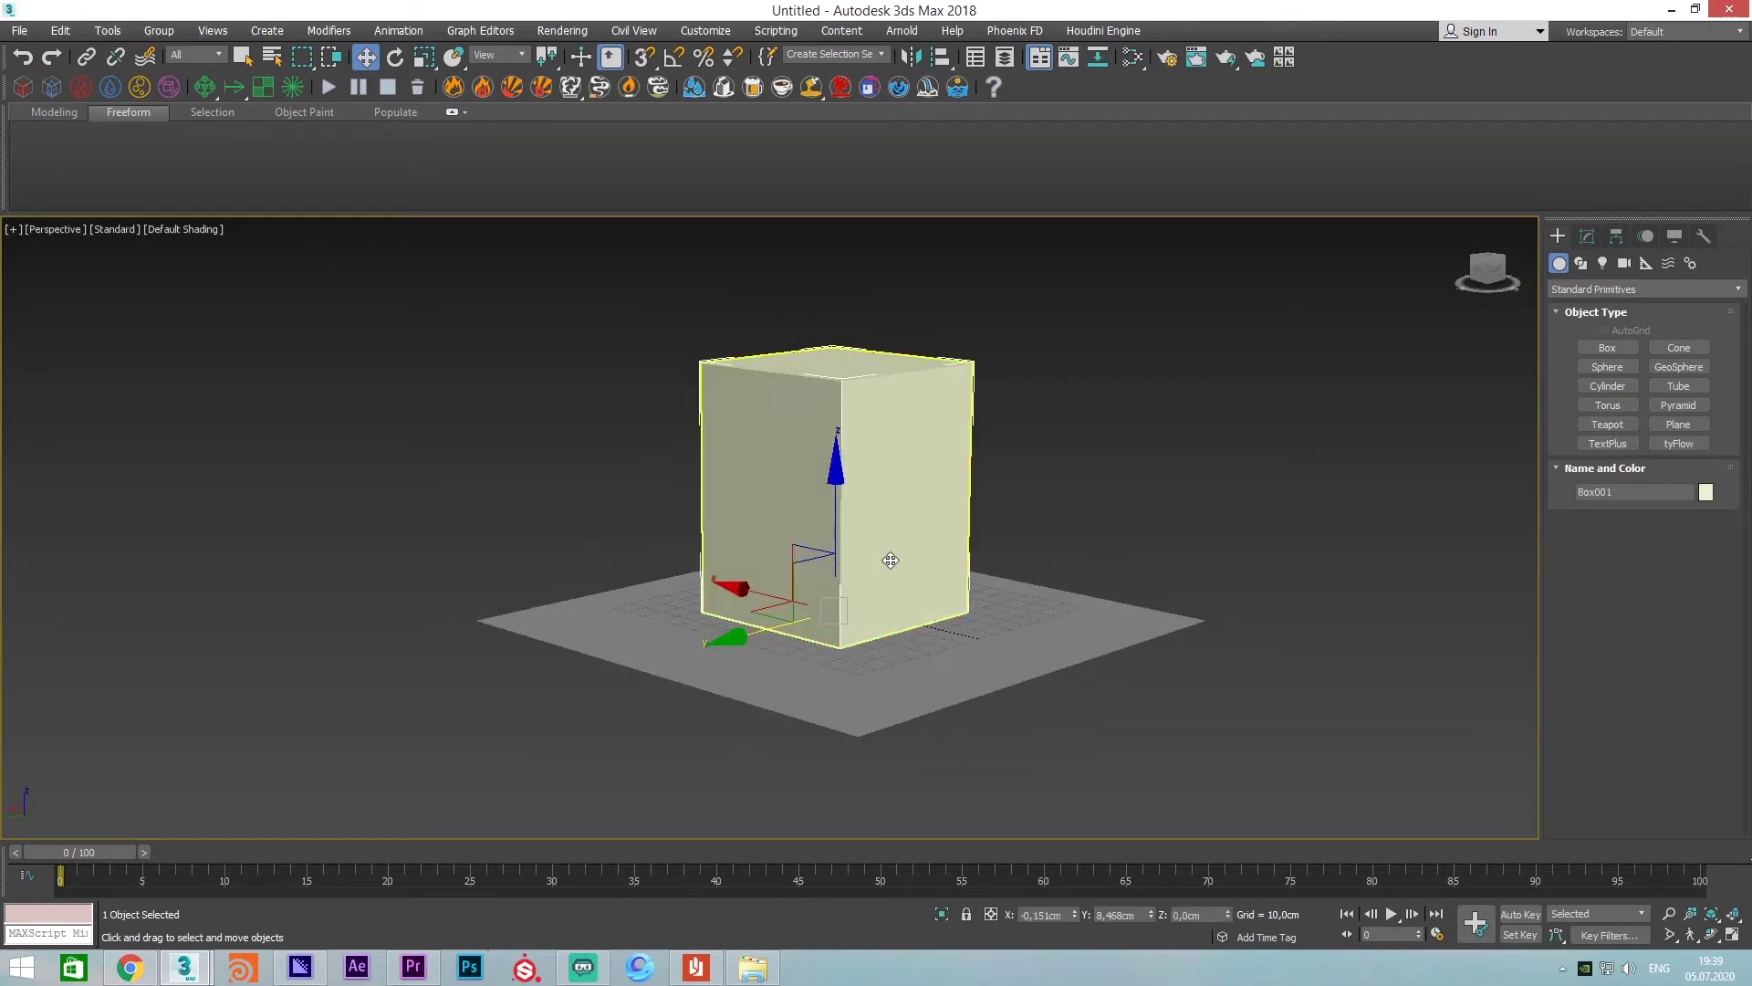
{"action": "left_click", "coordinate": [130, 968]}
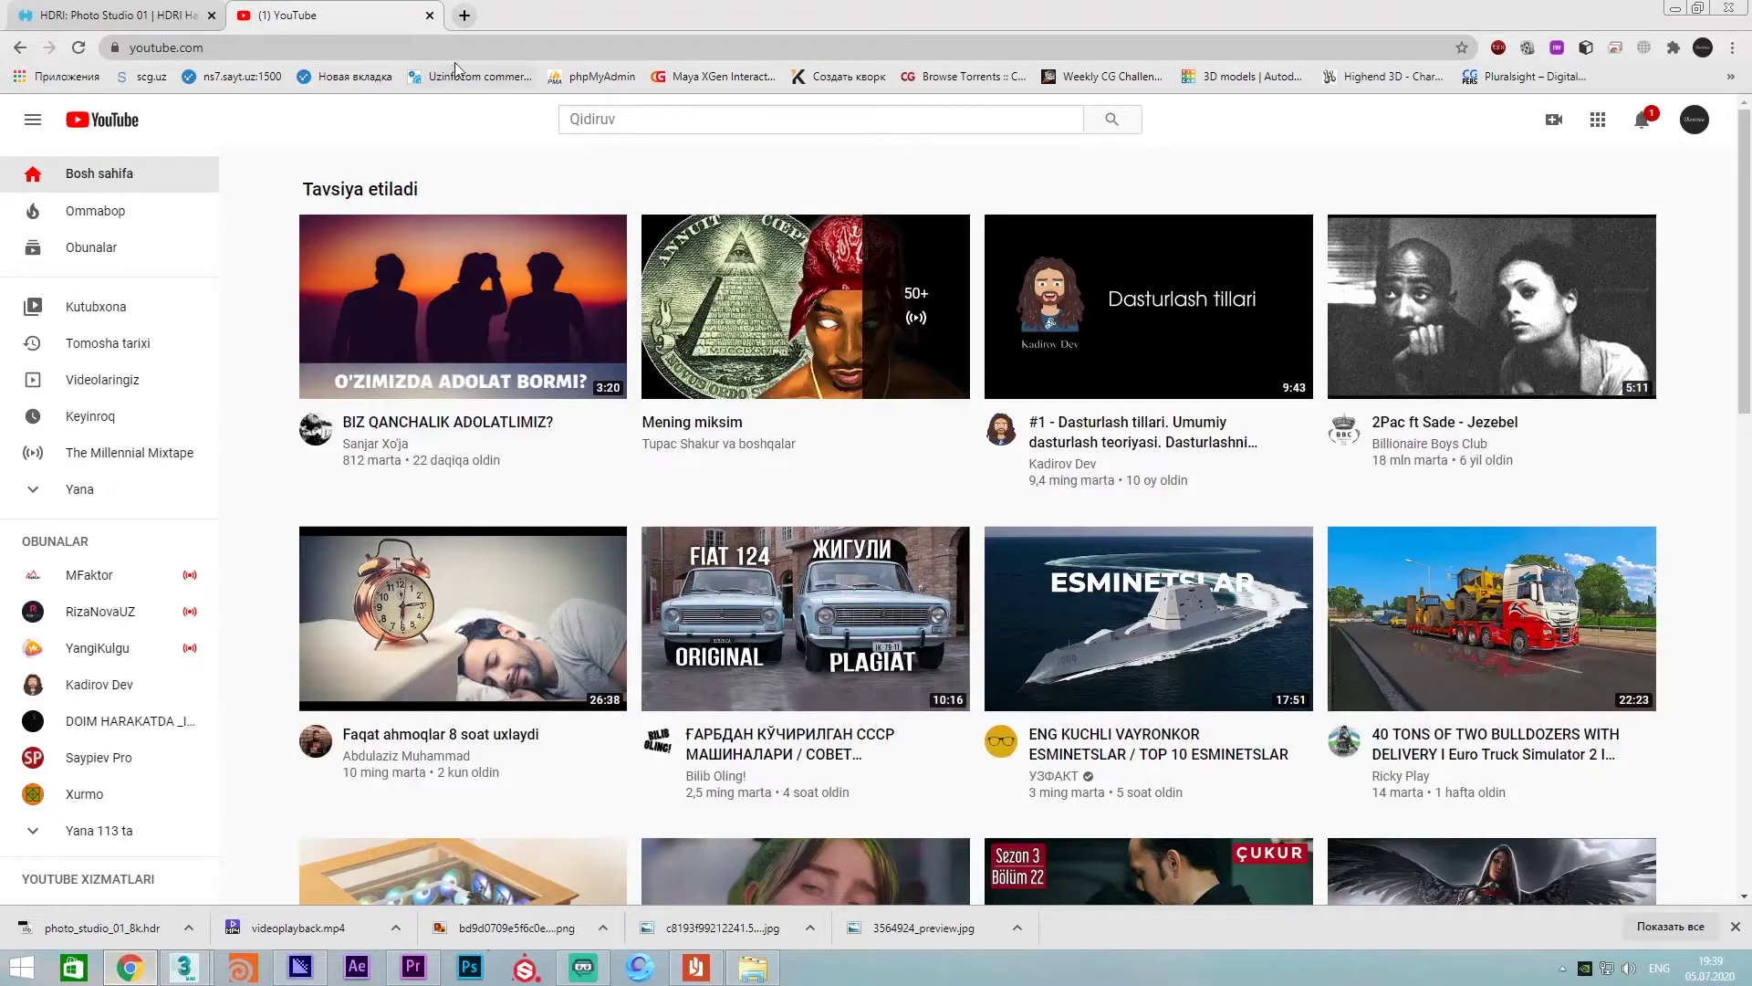
Search Google for 'vray next' and browse the image results
{"action": "type", "text": "vray"}
{"action": "key", "text": "Return"}
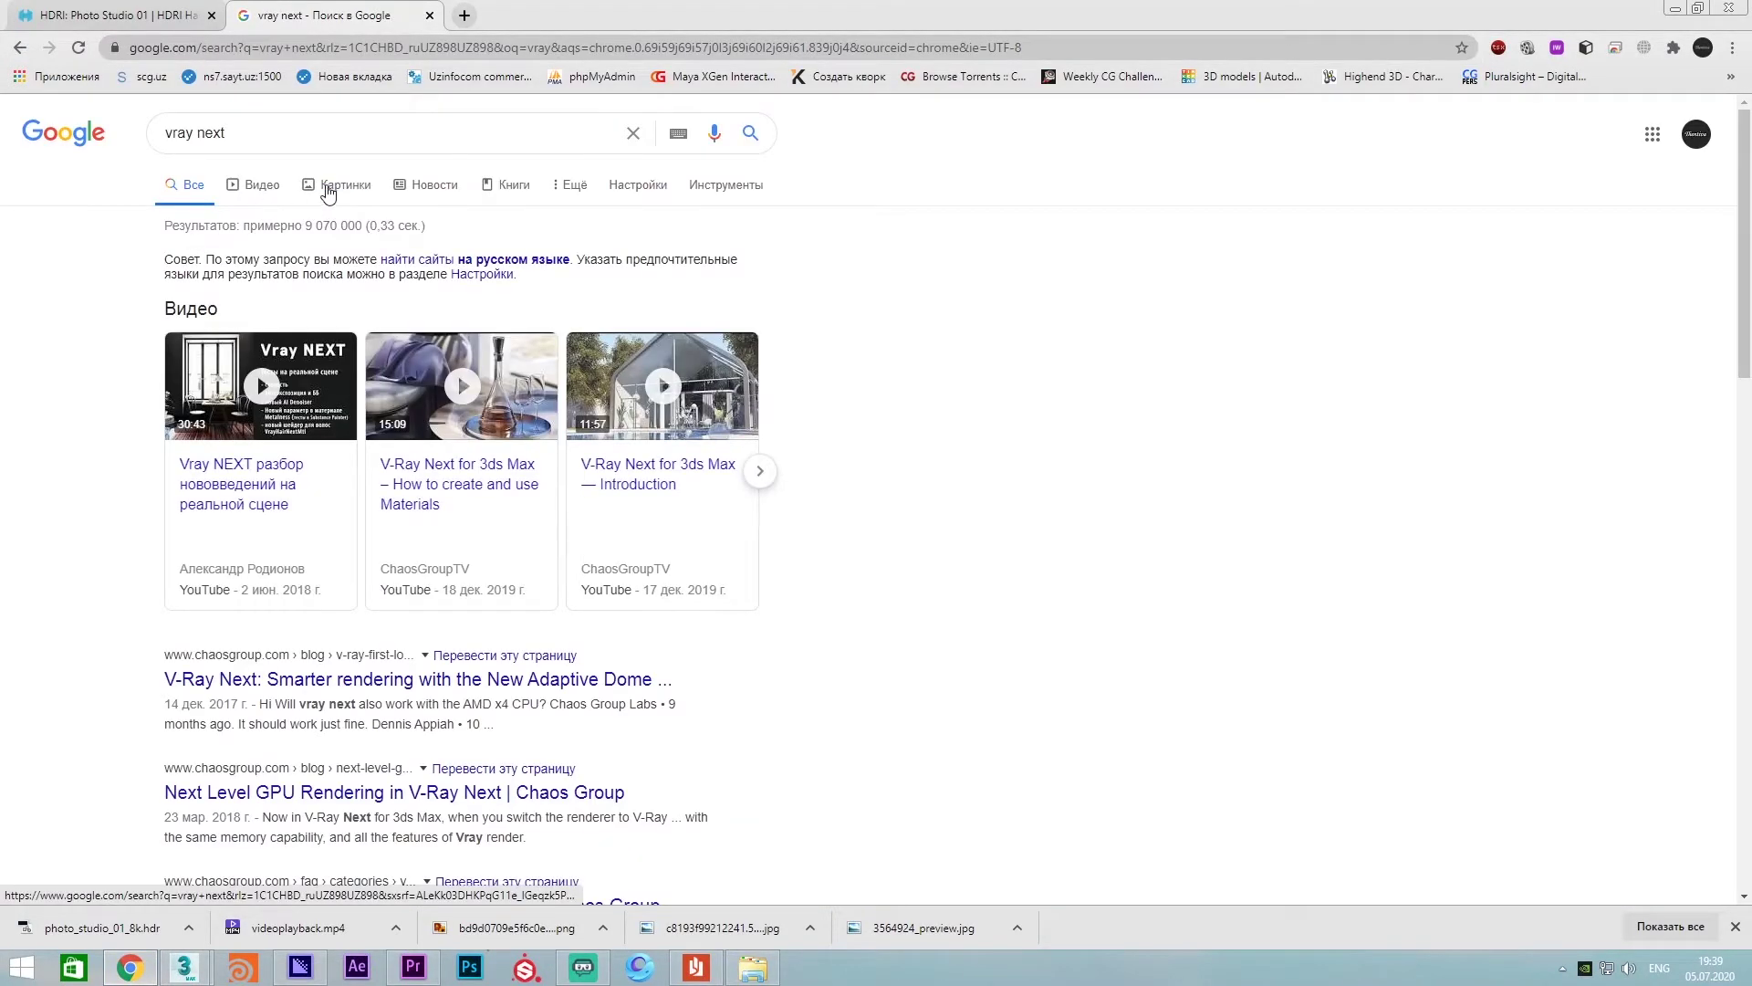
{"action": "left_click", "coordinate": [330, 185]}
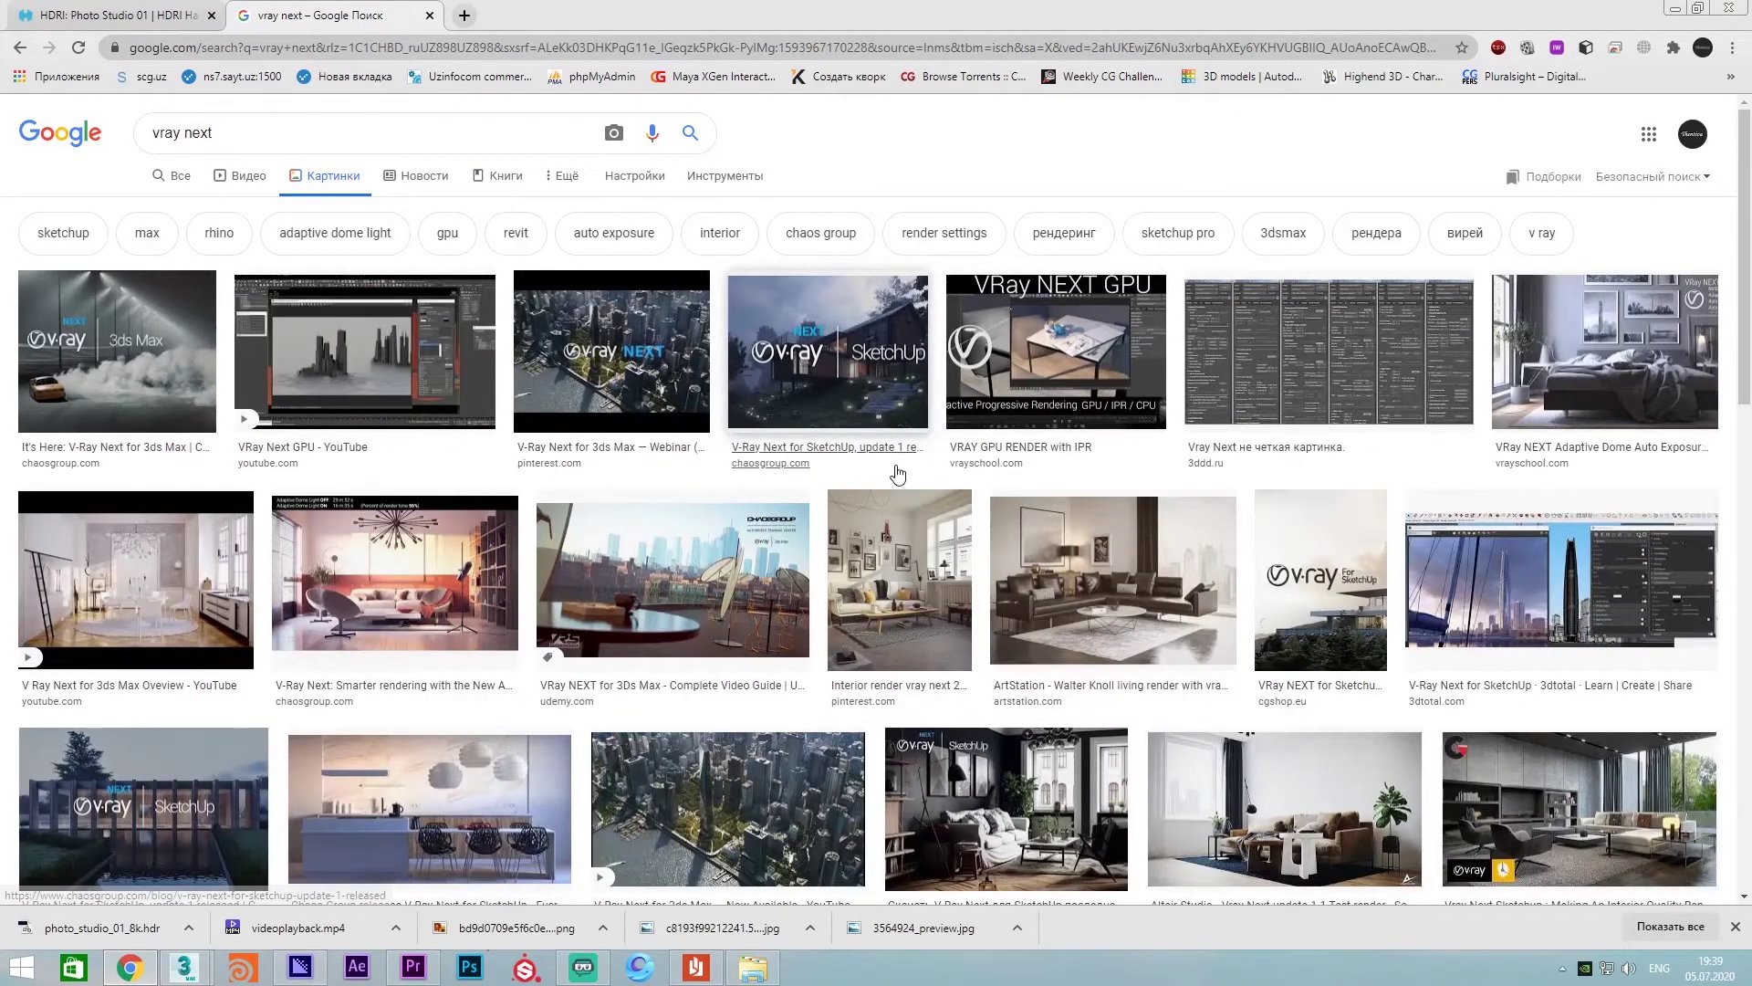
{"action": "scroll", "coordinate": [892, 469], "scroll_direction": "down", "scroll_amount": 4}
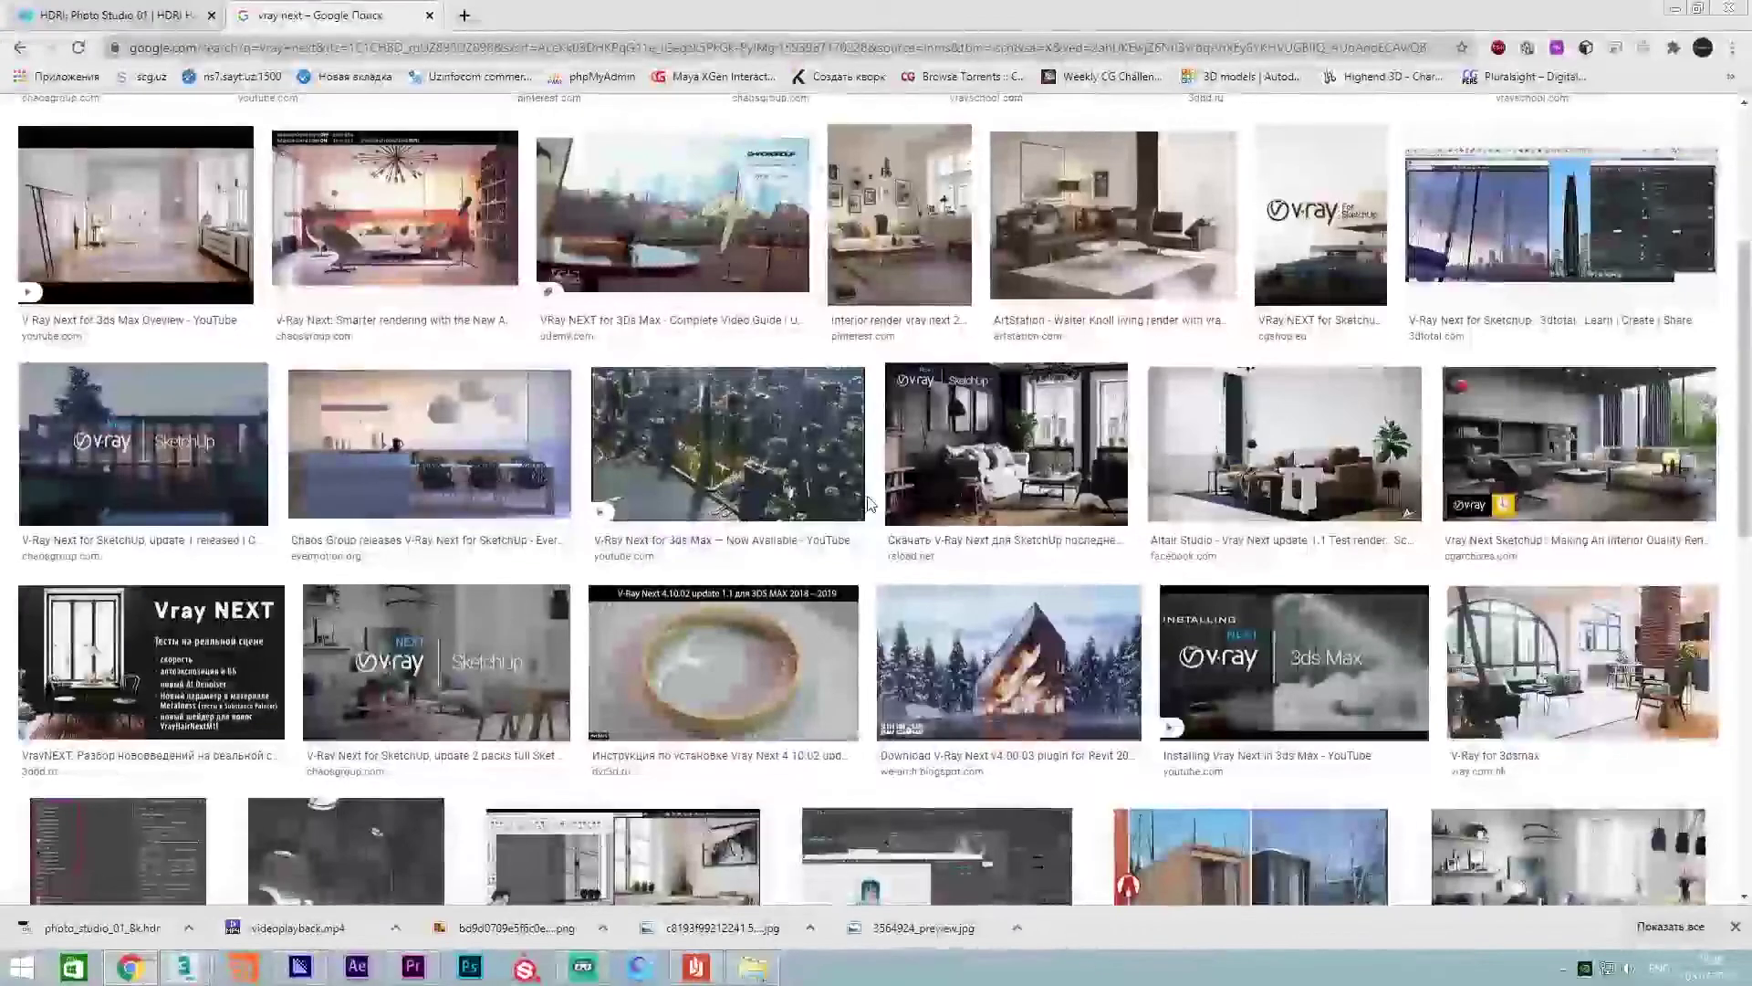
{"action": "scroll", "coordinate": [867, 502], "scroll_direction": "up", "scroll_amount": 4}
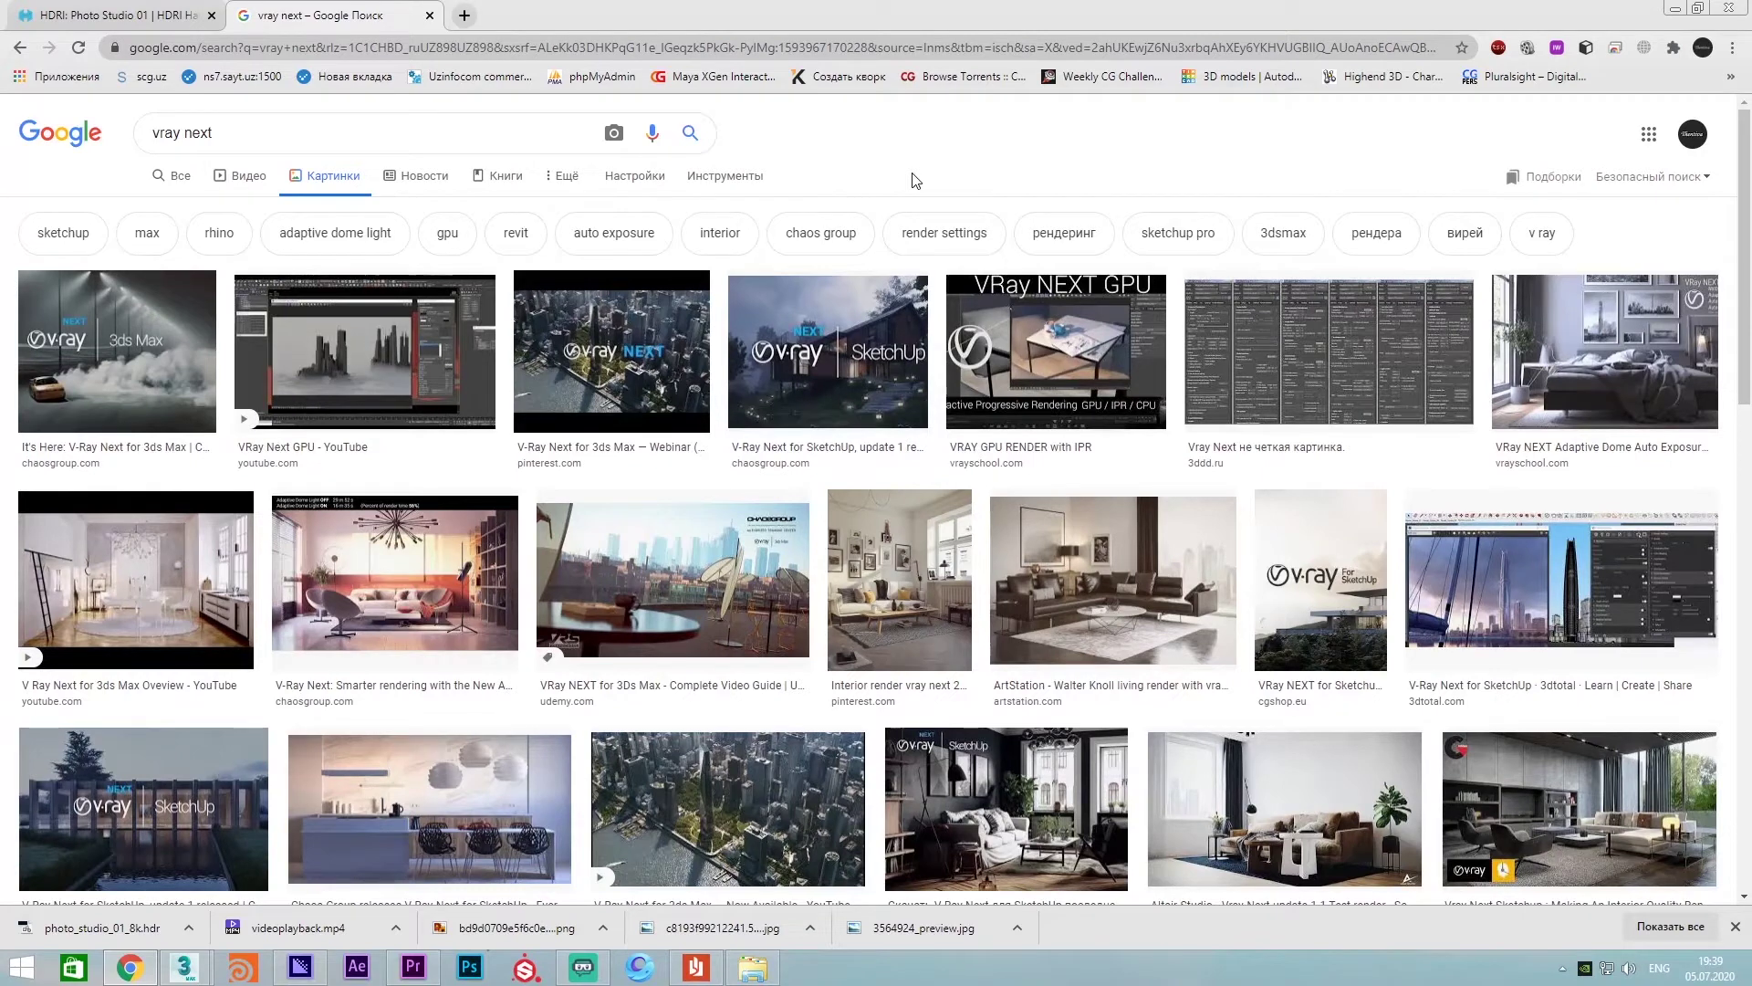
Briefly return to 3ds Max to orbit and undo a deselection, then go back to the browser
{"action": "left_click", "coordinate": [1677, 9]}
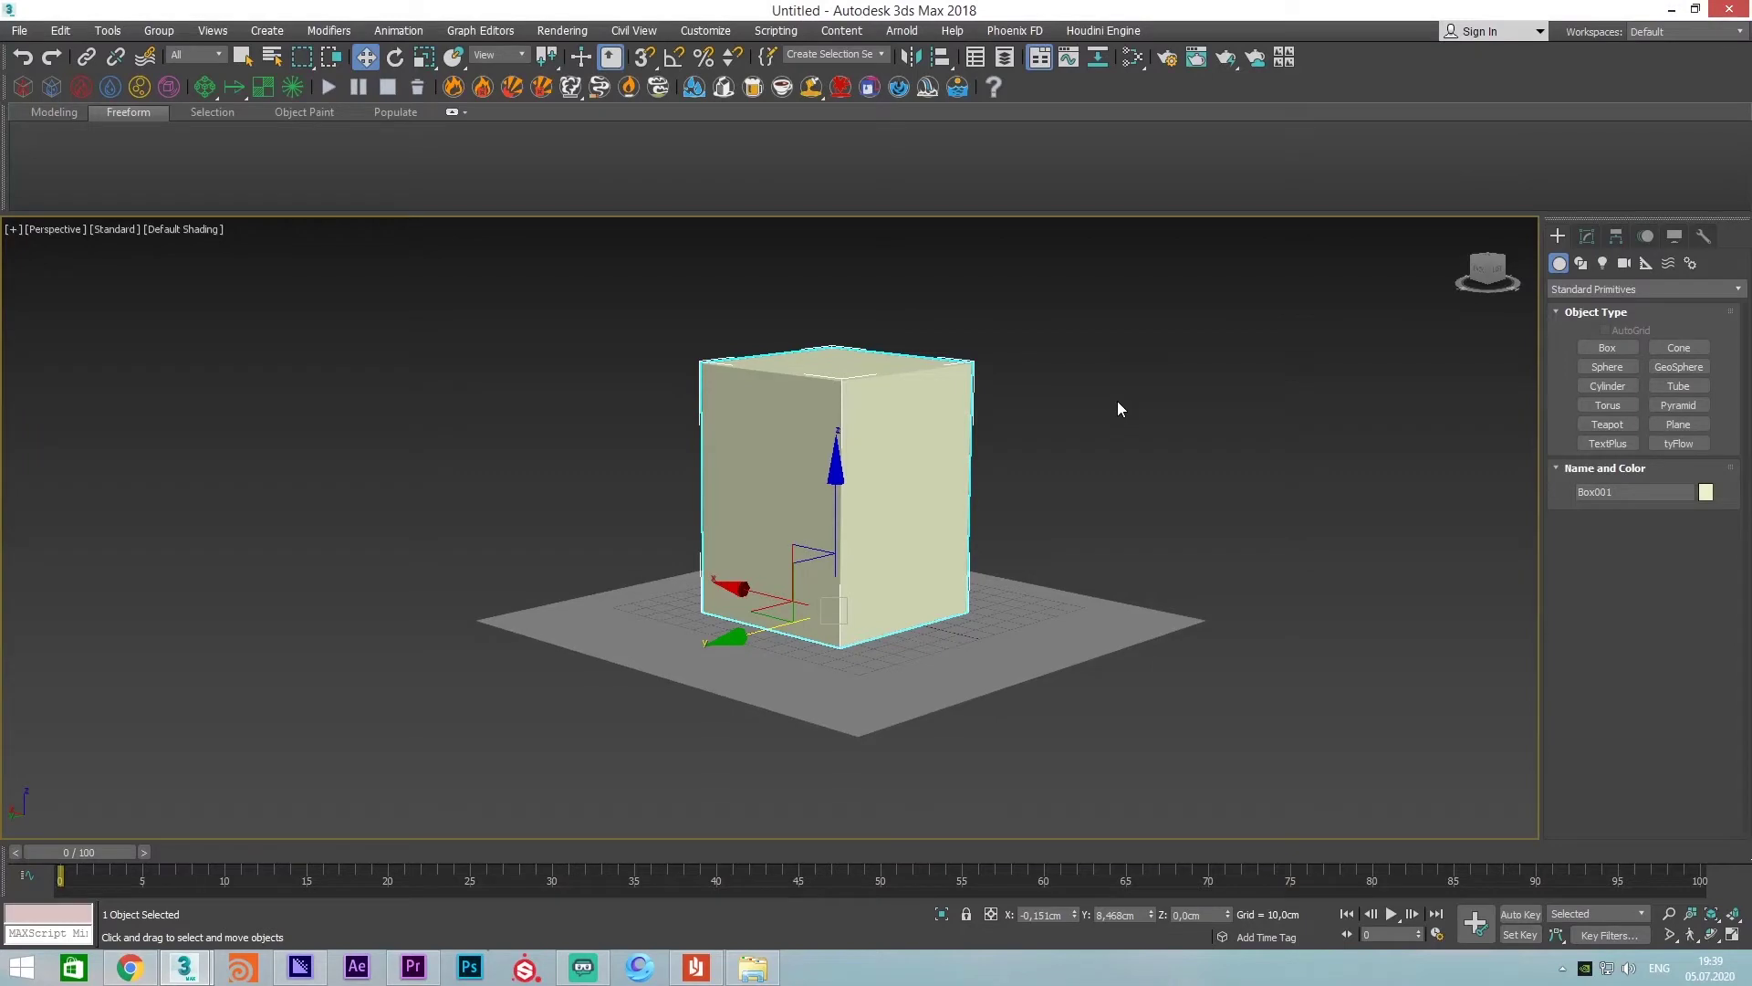
{"action": "mouse_move", "coordinate": [1004, 452]}
{"action": "middle_mouse_down", "text": "alt"}
{"action": "mouse_move", "coordinate": [891, 460]}
{"action": "mouse_move", "coordinate": [910, 467]}
{"action": "mouse_move", "coordinate": [932, 440]}
{"action": "middle_mouse_up", "text": "alt"}
{"action": "left_click", "coordinate": [1007, 445]}
{"action": "key", "text": "ctrl+z"}
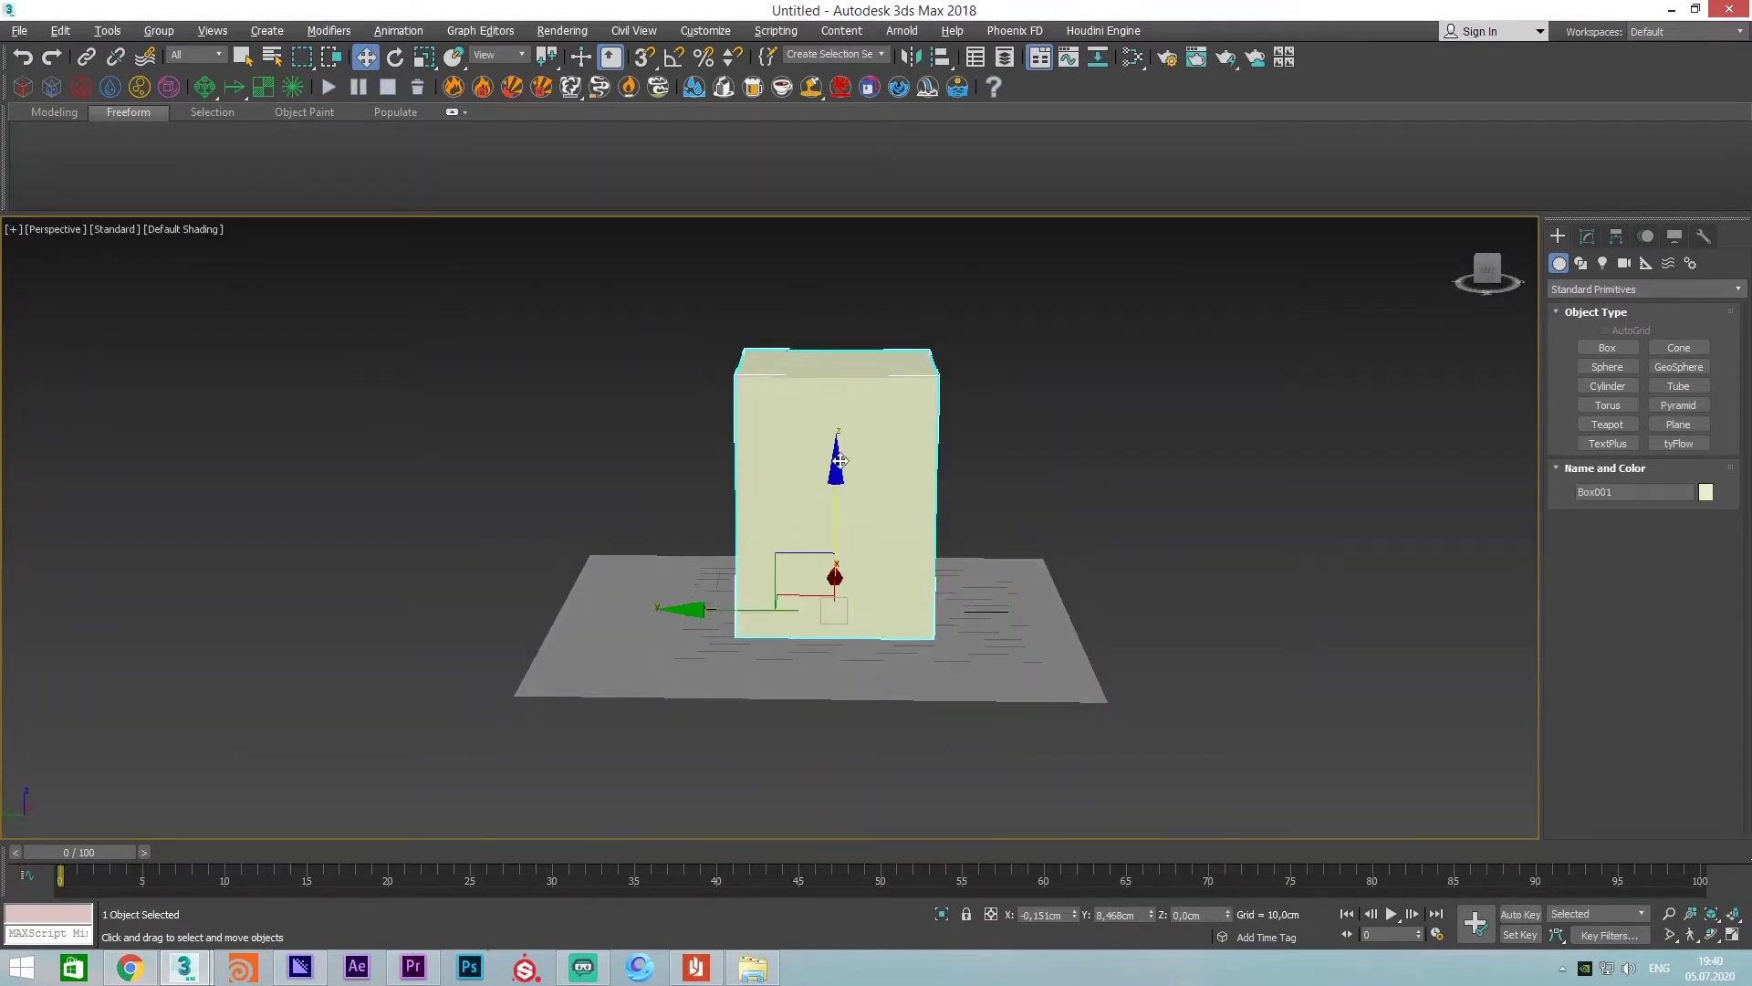
{"action": "left_click", "coordinate": [129, 970]}
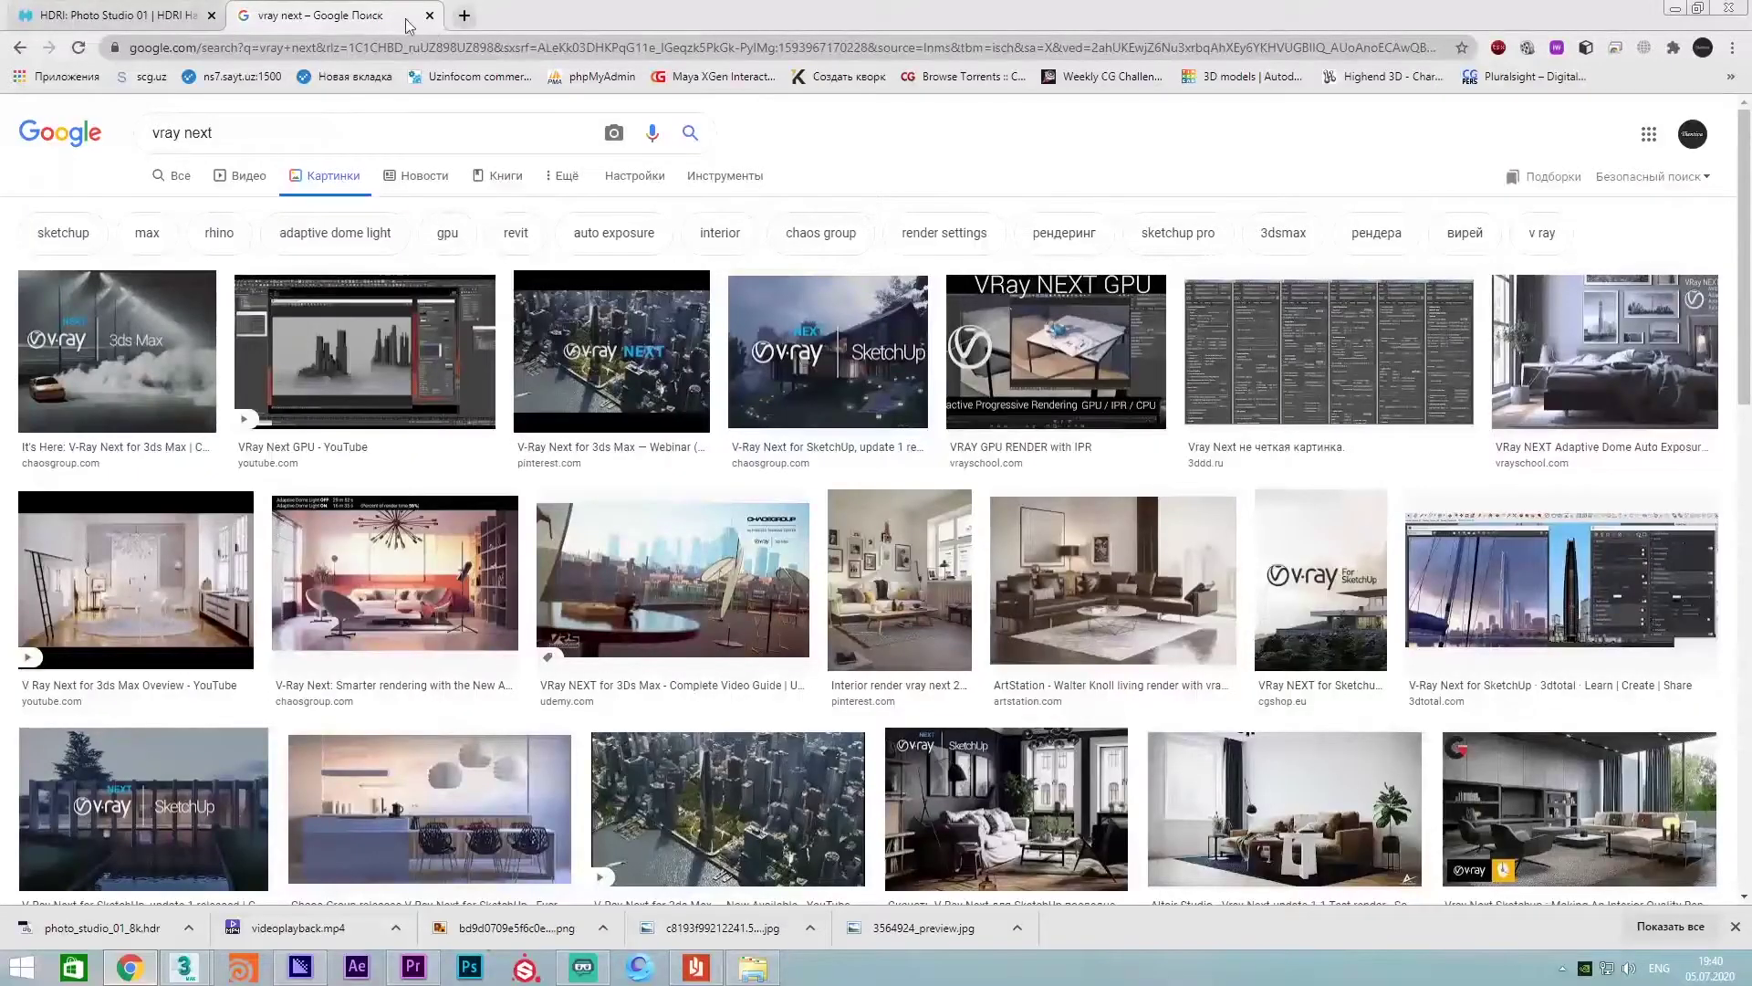
Go to youtube.com and open the user's own channel page
{"action": "left_click", "coordinate": [438, 45]}
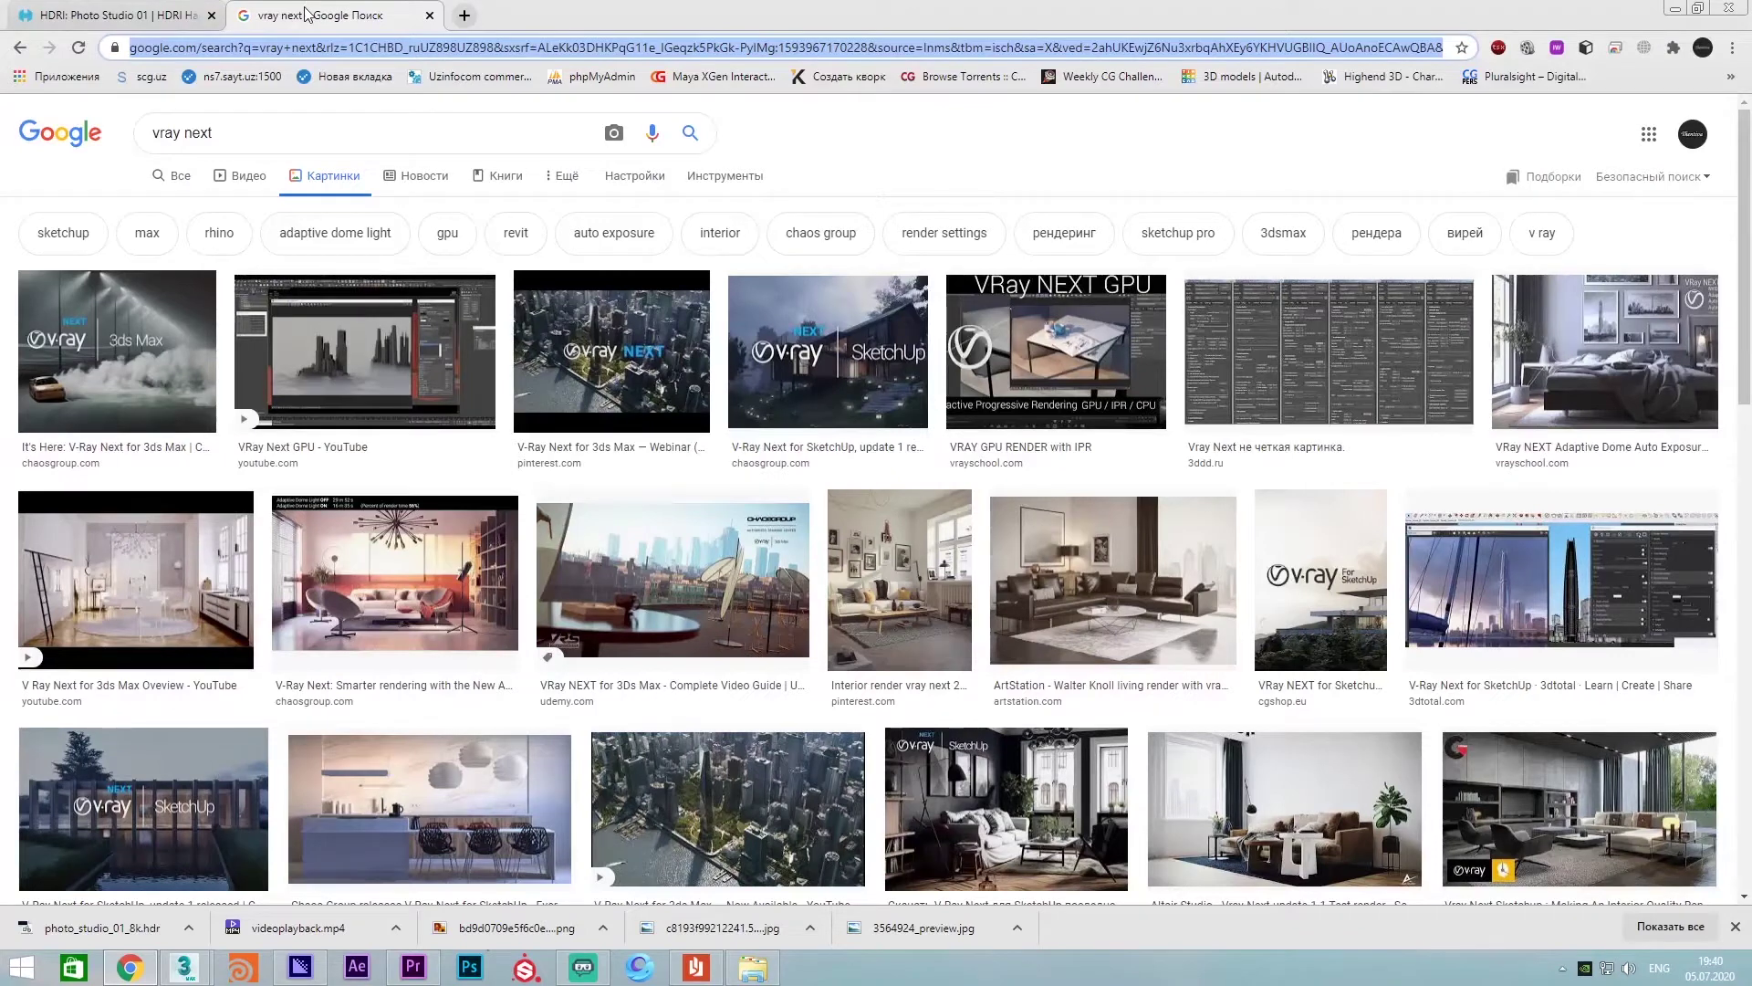
{"action": "type", "text": "yo"}
{"action": "key", "text": "Return"}
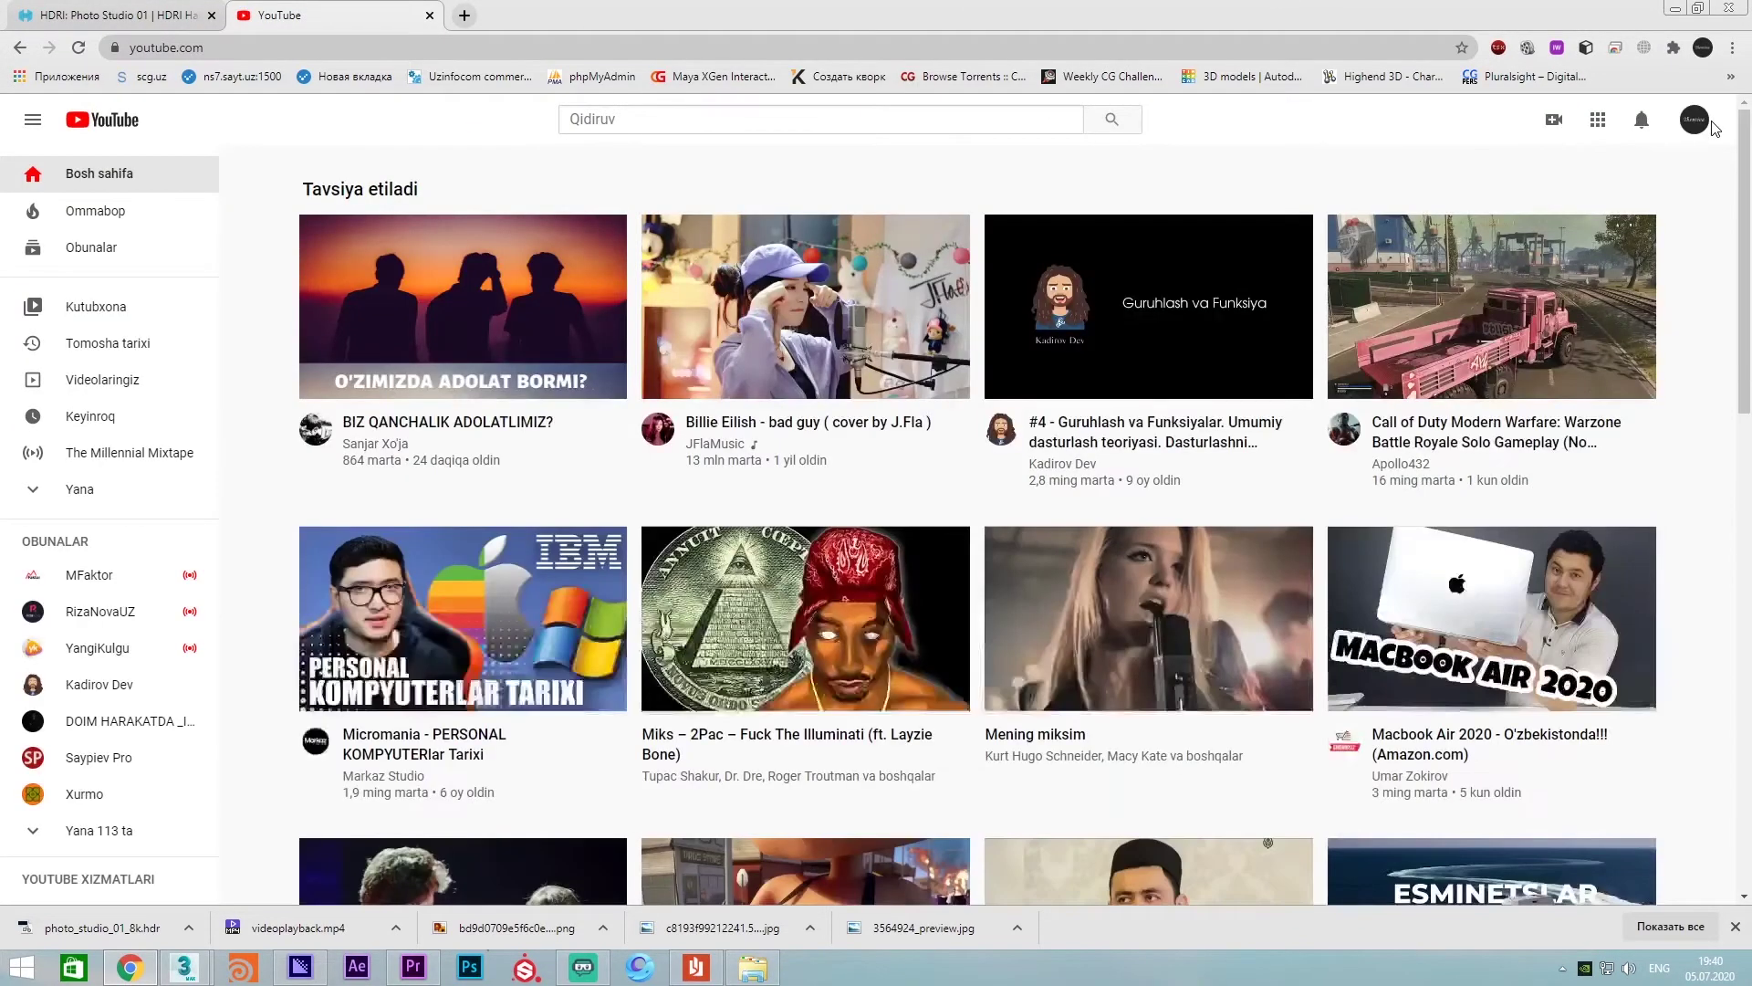
{"action": "left_click", "coordinate": [1710, 131]}
{"action": "left_click", "coordinate": [1707, 128]}
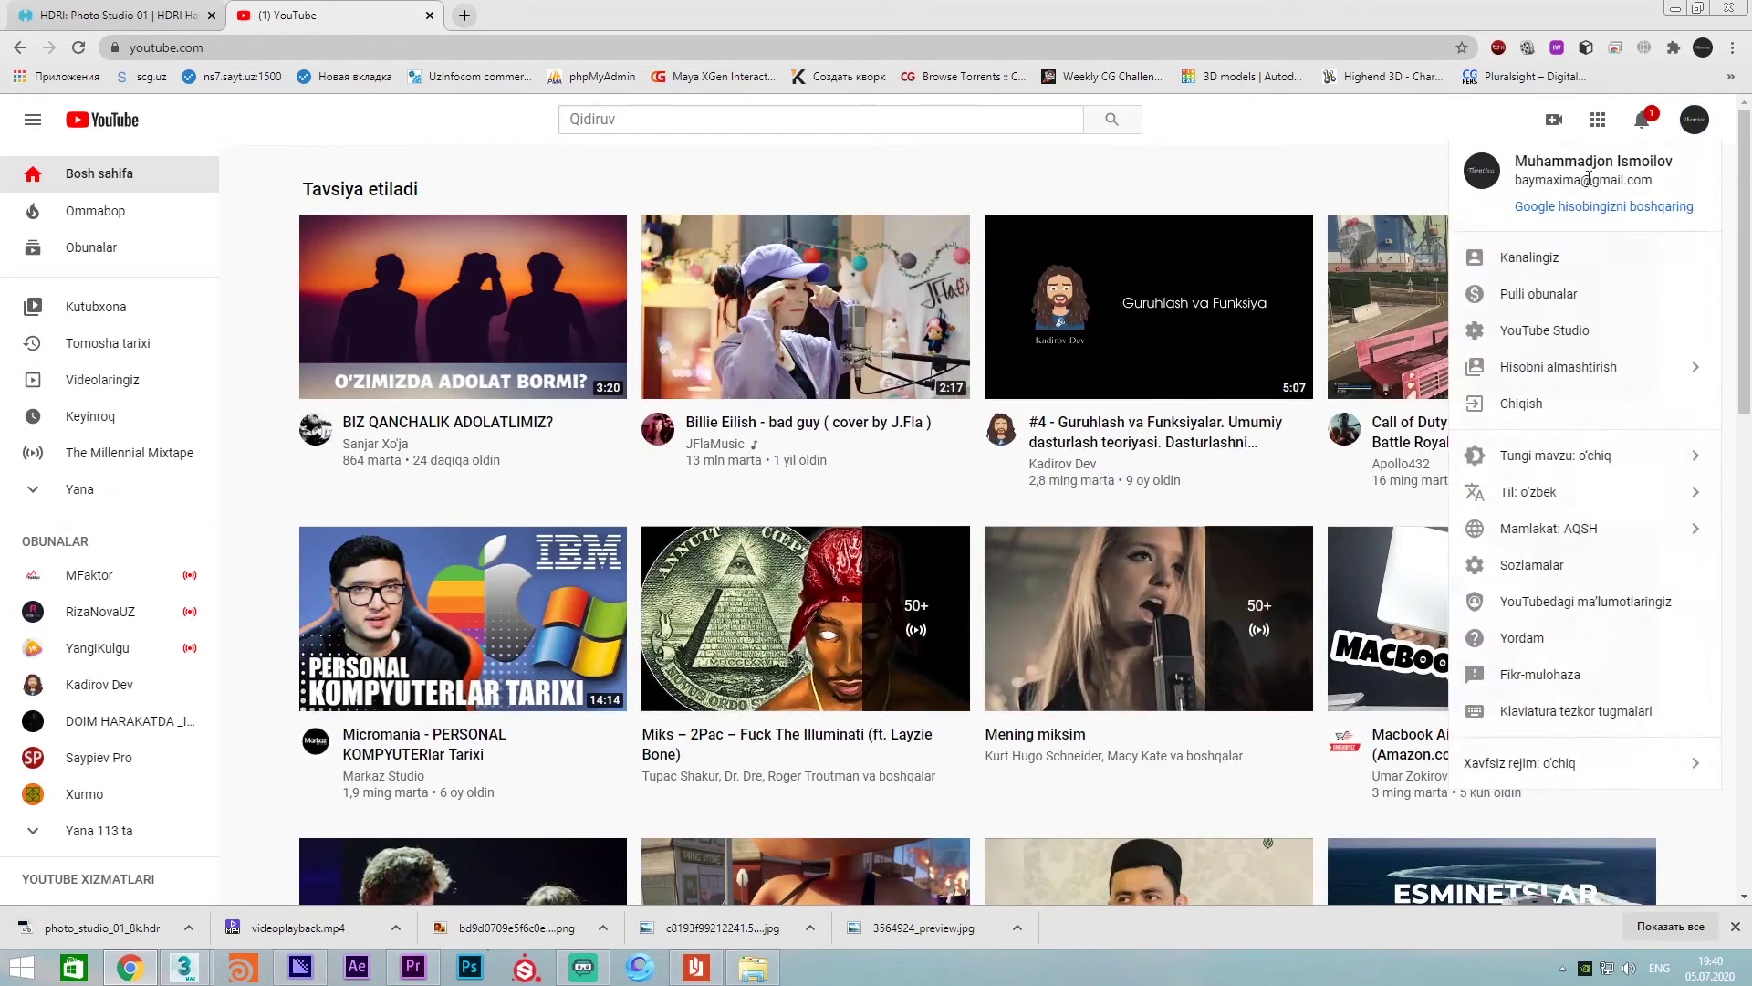
{"action": "left_click", "coordinate": [1522, 265]}
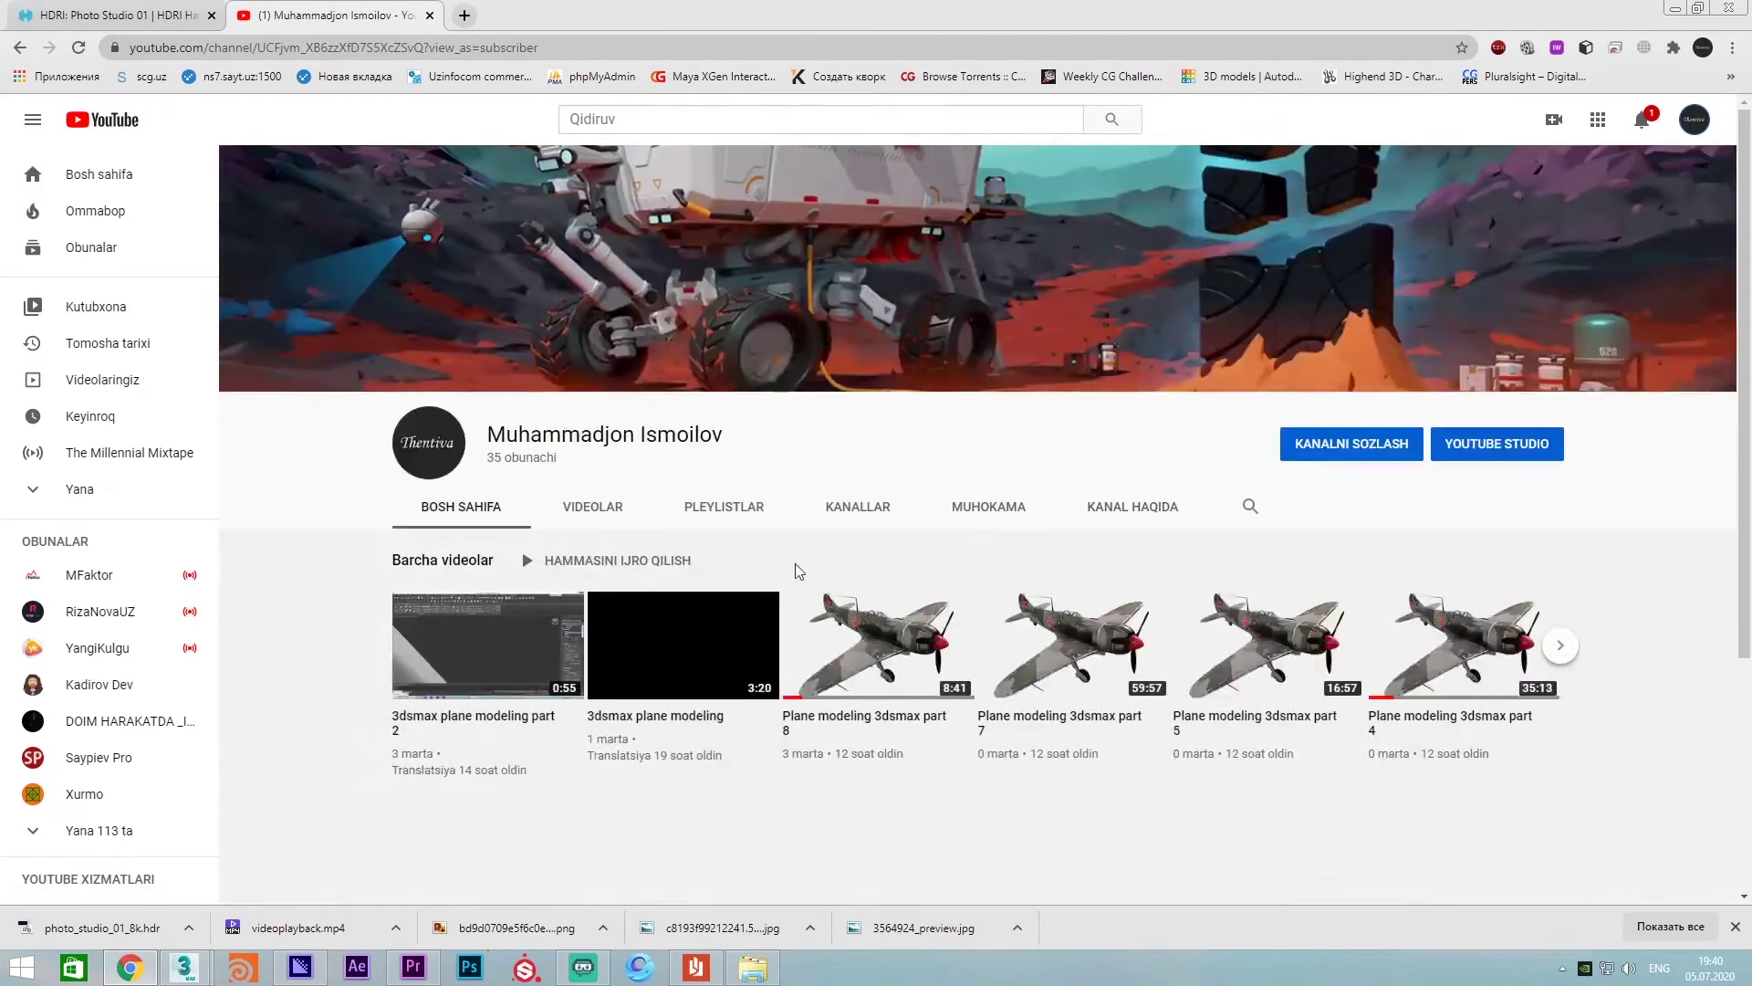
Open the 'vray install' video from the channel's video list, then return to 3ds Max
{"action": "left_click", "coordinate": [589, 508]}
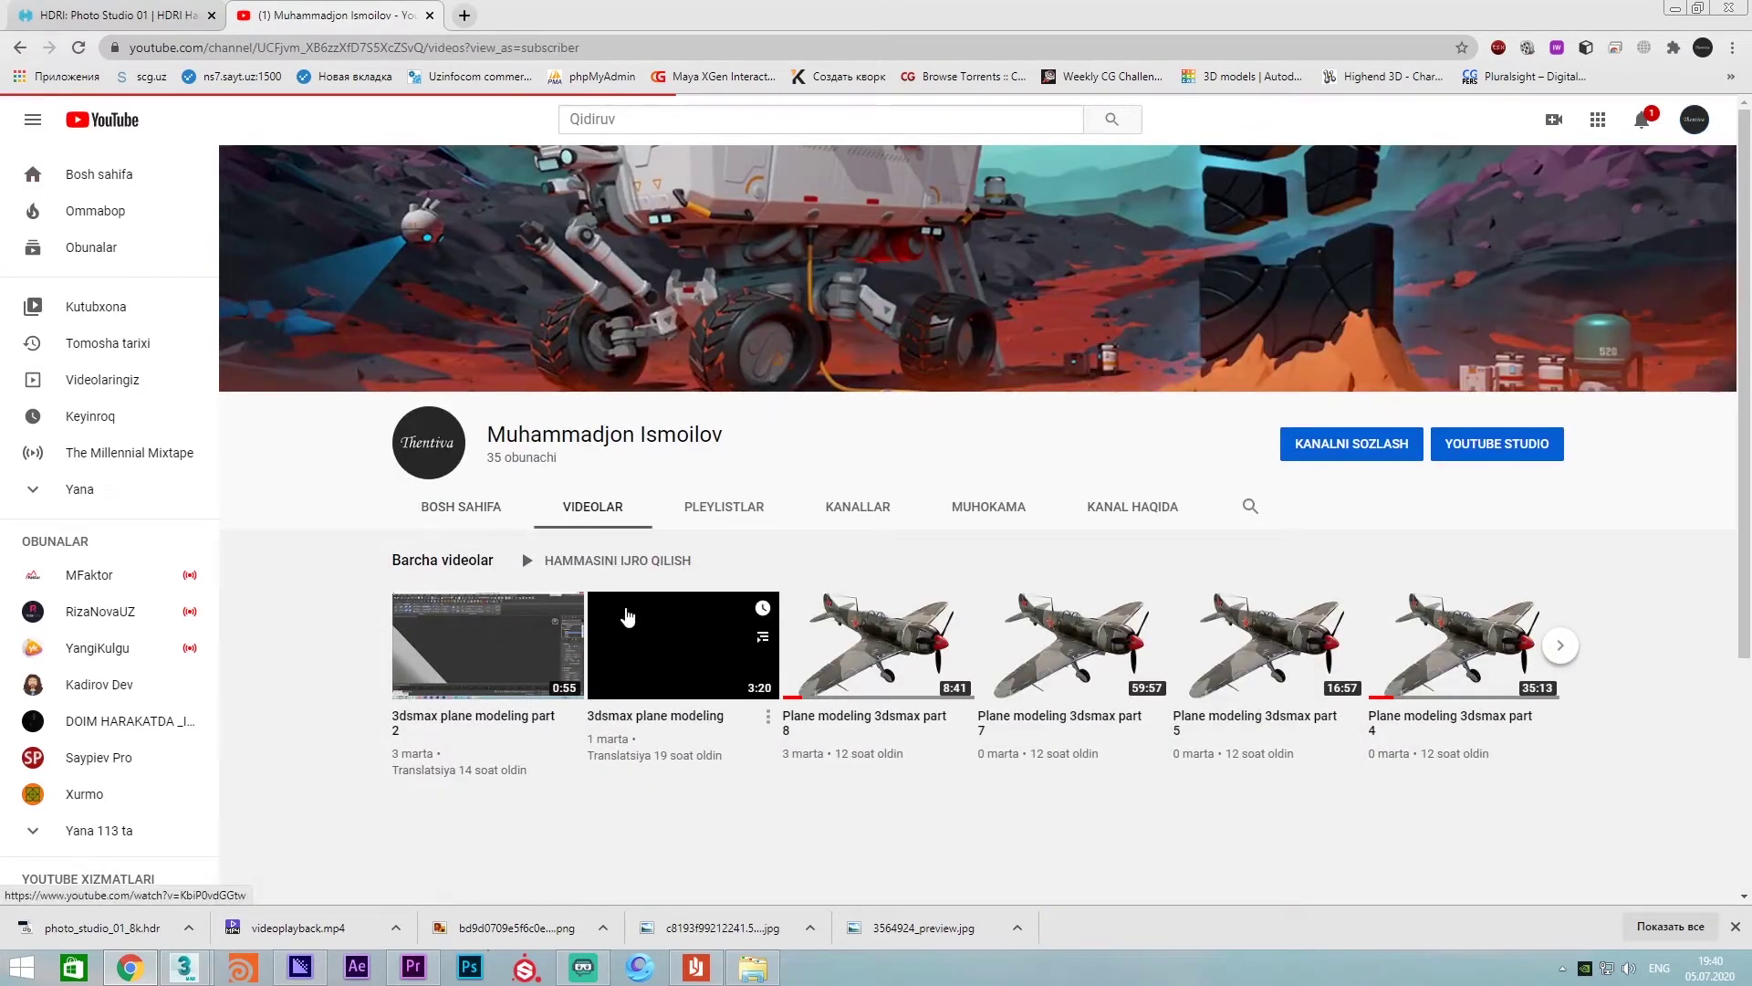
{"action": "scroll", "coordinate": [671, 642], "scroll_direction": "down", "scroll_amount": 5}
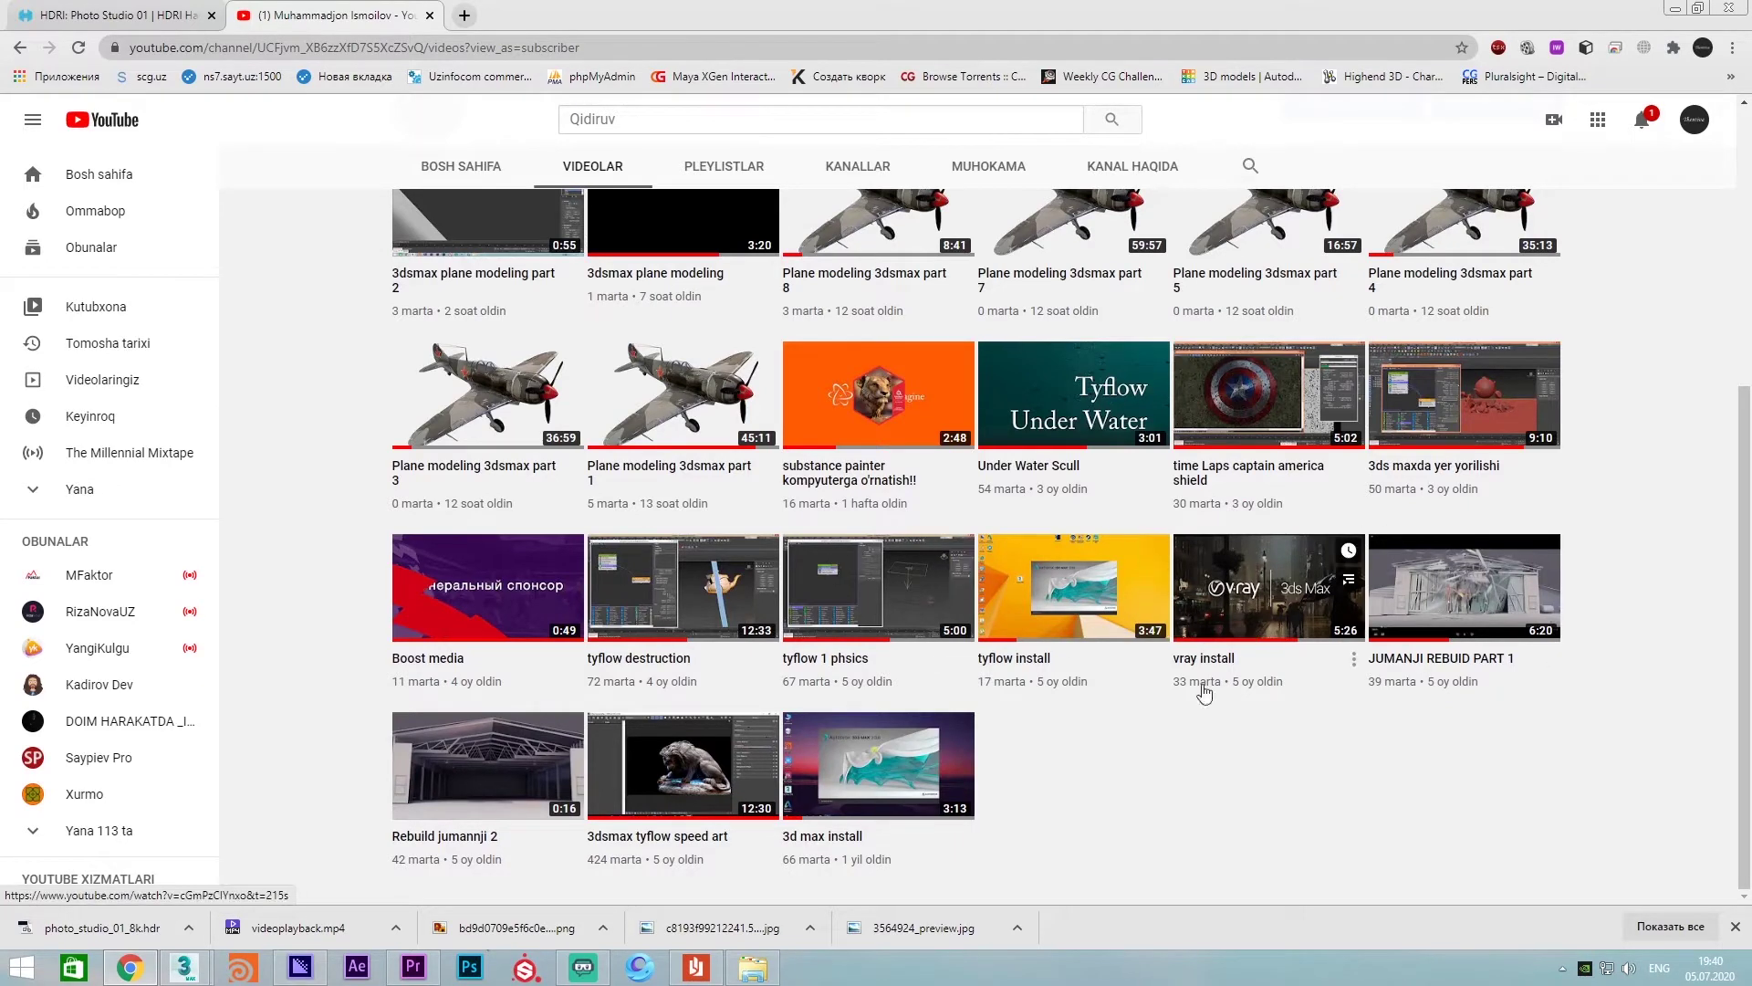
{"action": "mouse_move", "coordinate": [1267, 586]}
{"action": "left_click", "coordinate": [1234, 584]}
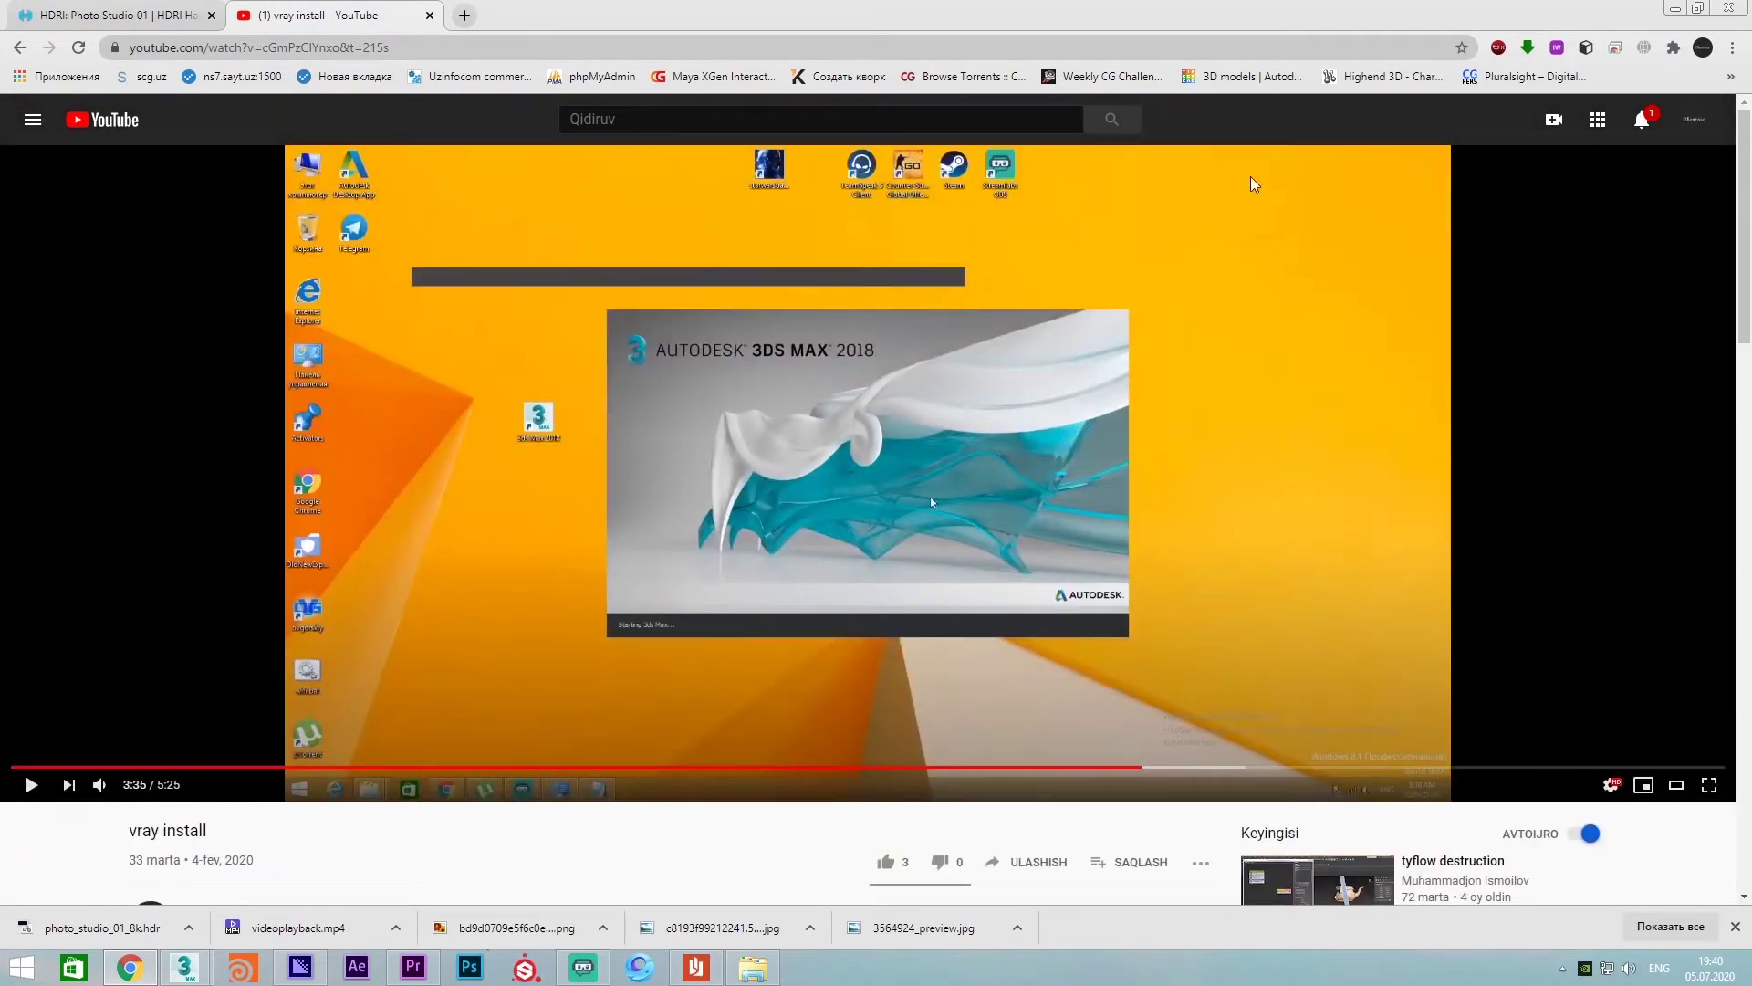
{"action": "left_click", "coordinate": [1675, 8]}
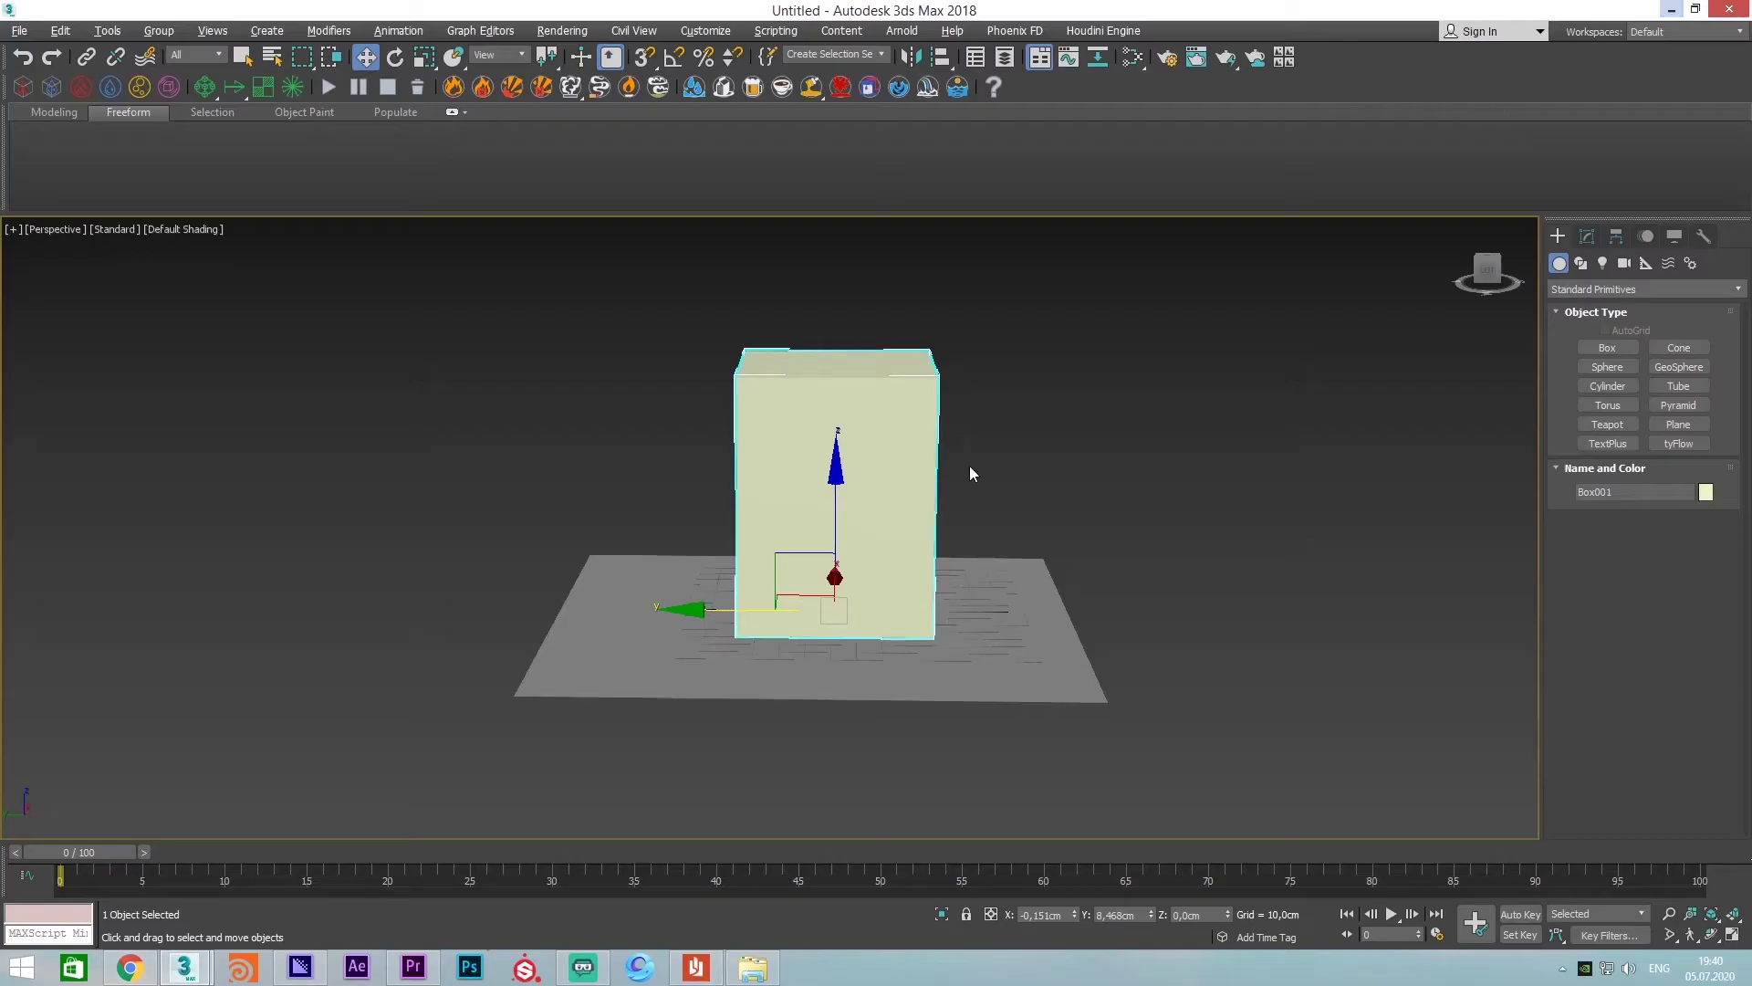
Open Render Setup, still Scanline Renderer at 640x480, and start a test render
{"action": "left_click", "coordinate": [1134, 393]}
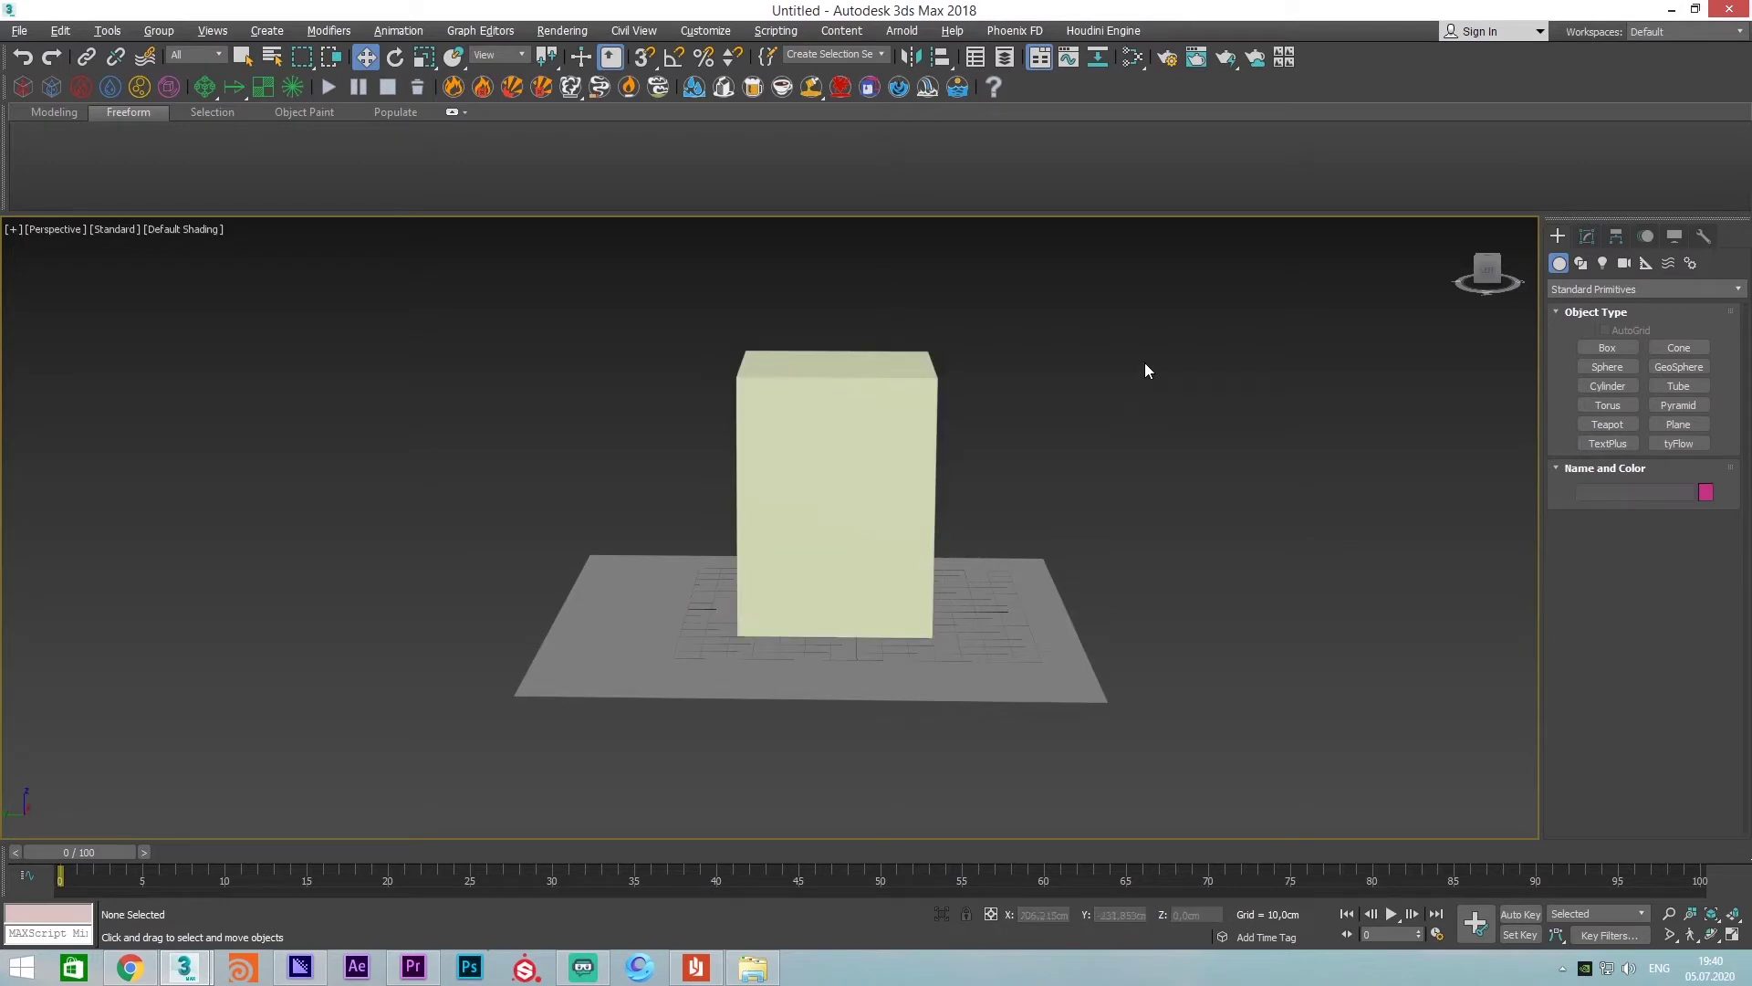
{"action": "left_click", "coordinate": [1171, 60]}
{"action": "left_click_drag", "start_coordinate": [1371, 135], "coordinate": [1313, 155]}
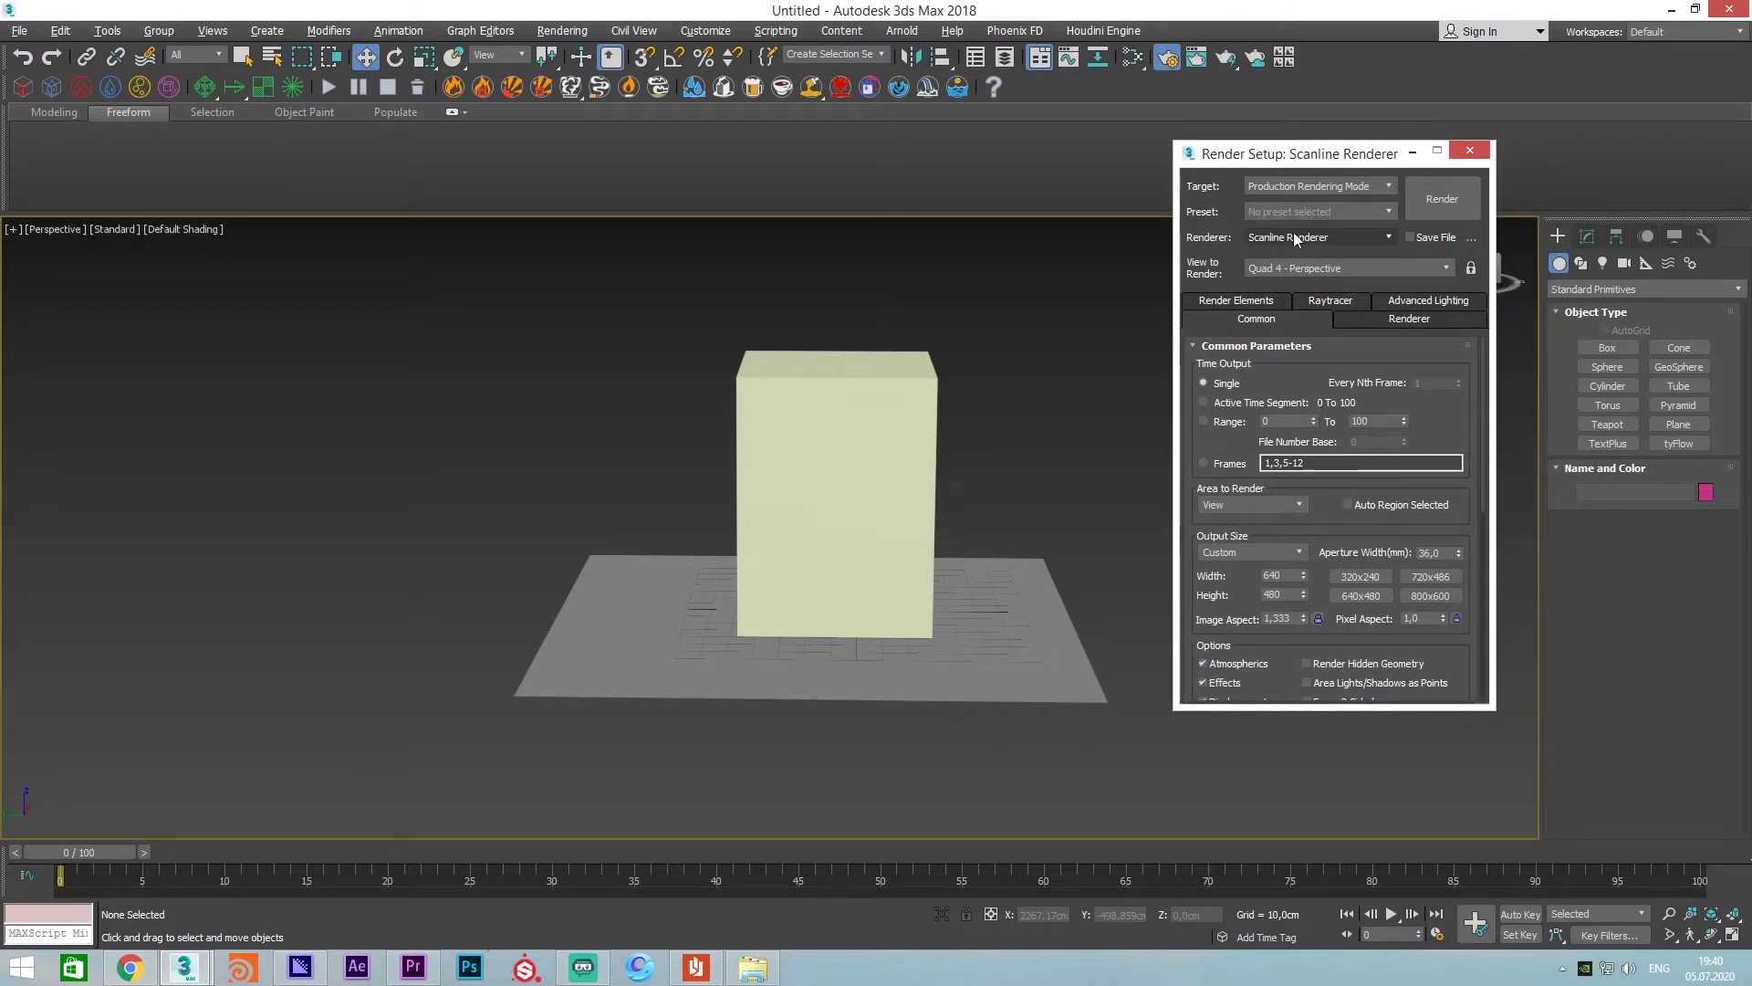
{"action": "left_click", "coordinate": [1437, 208]}
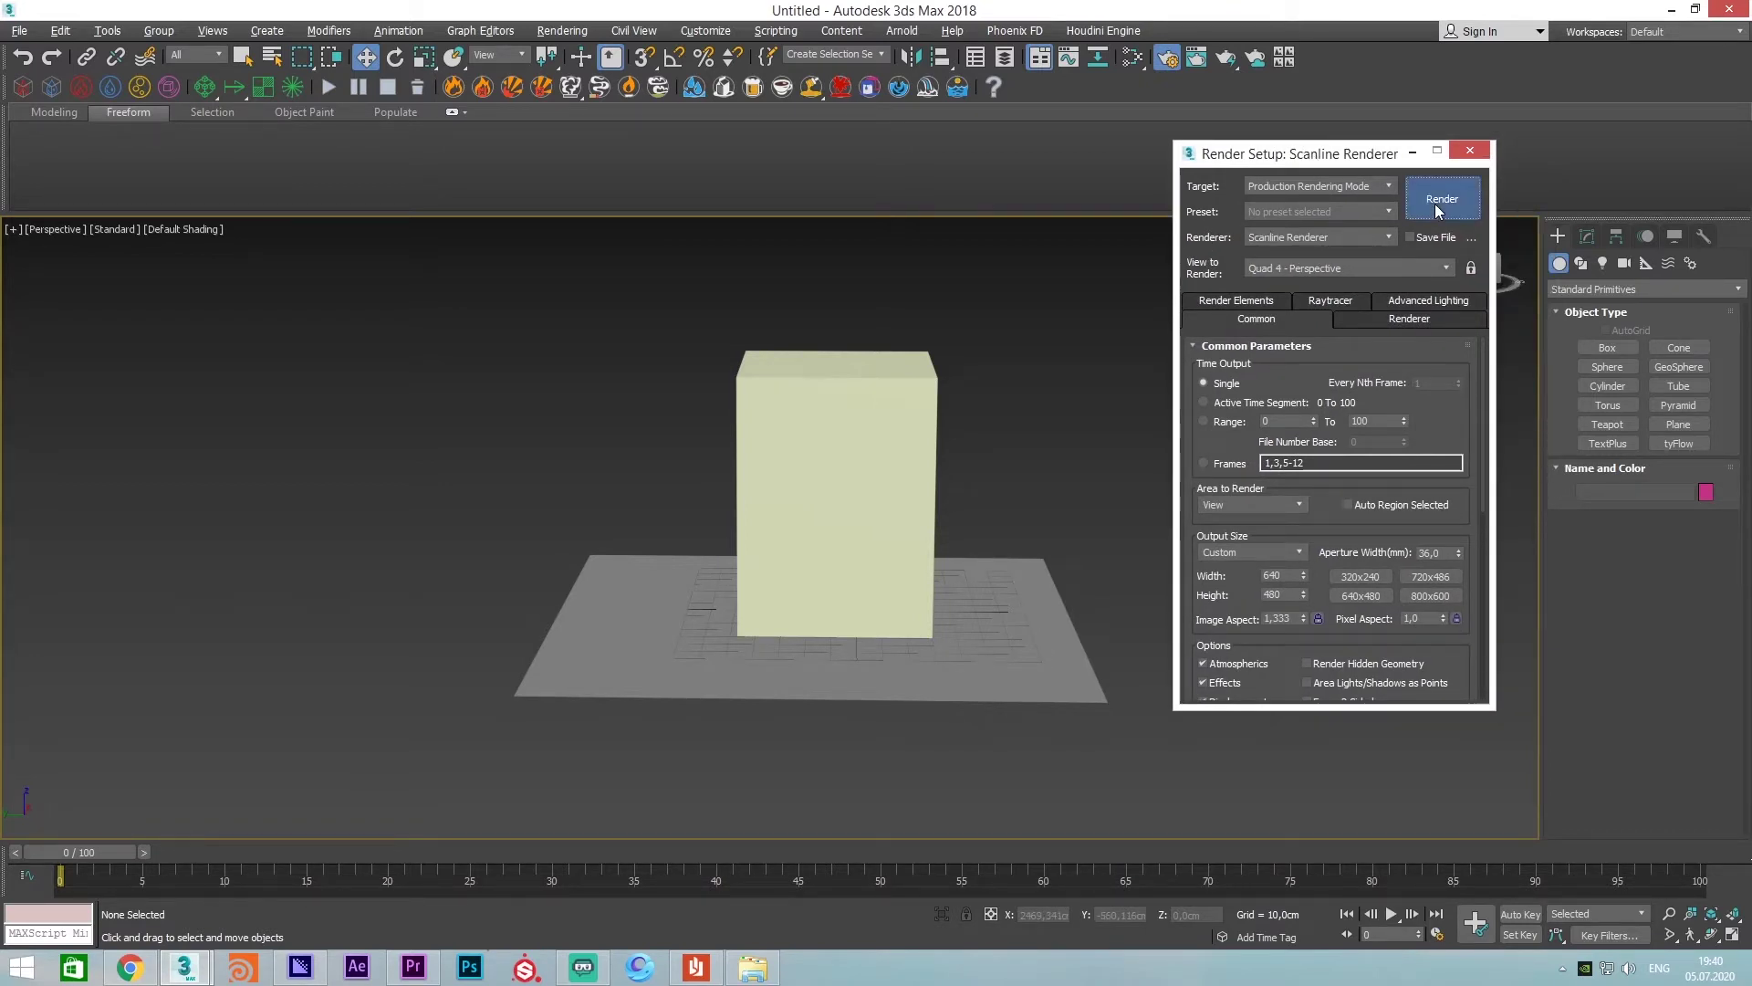
Orbit to a new angle around Box001, render the Scanline test again, and close the frame window
{"action": "left_click_drag", "start_coordinate": [1243, 130], "coordinate": [384, 124]}
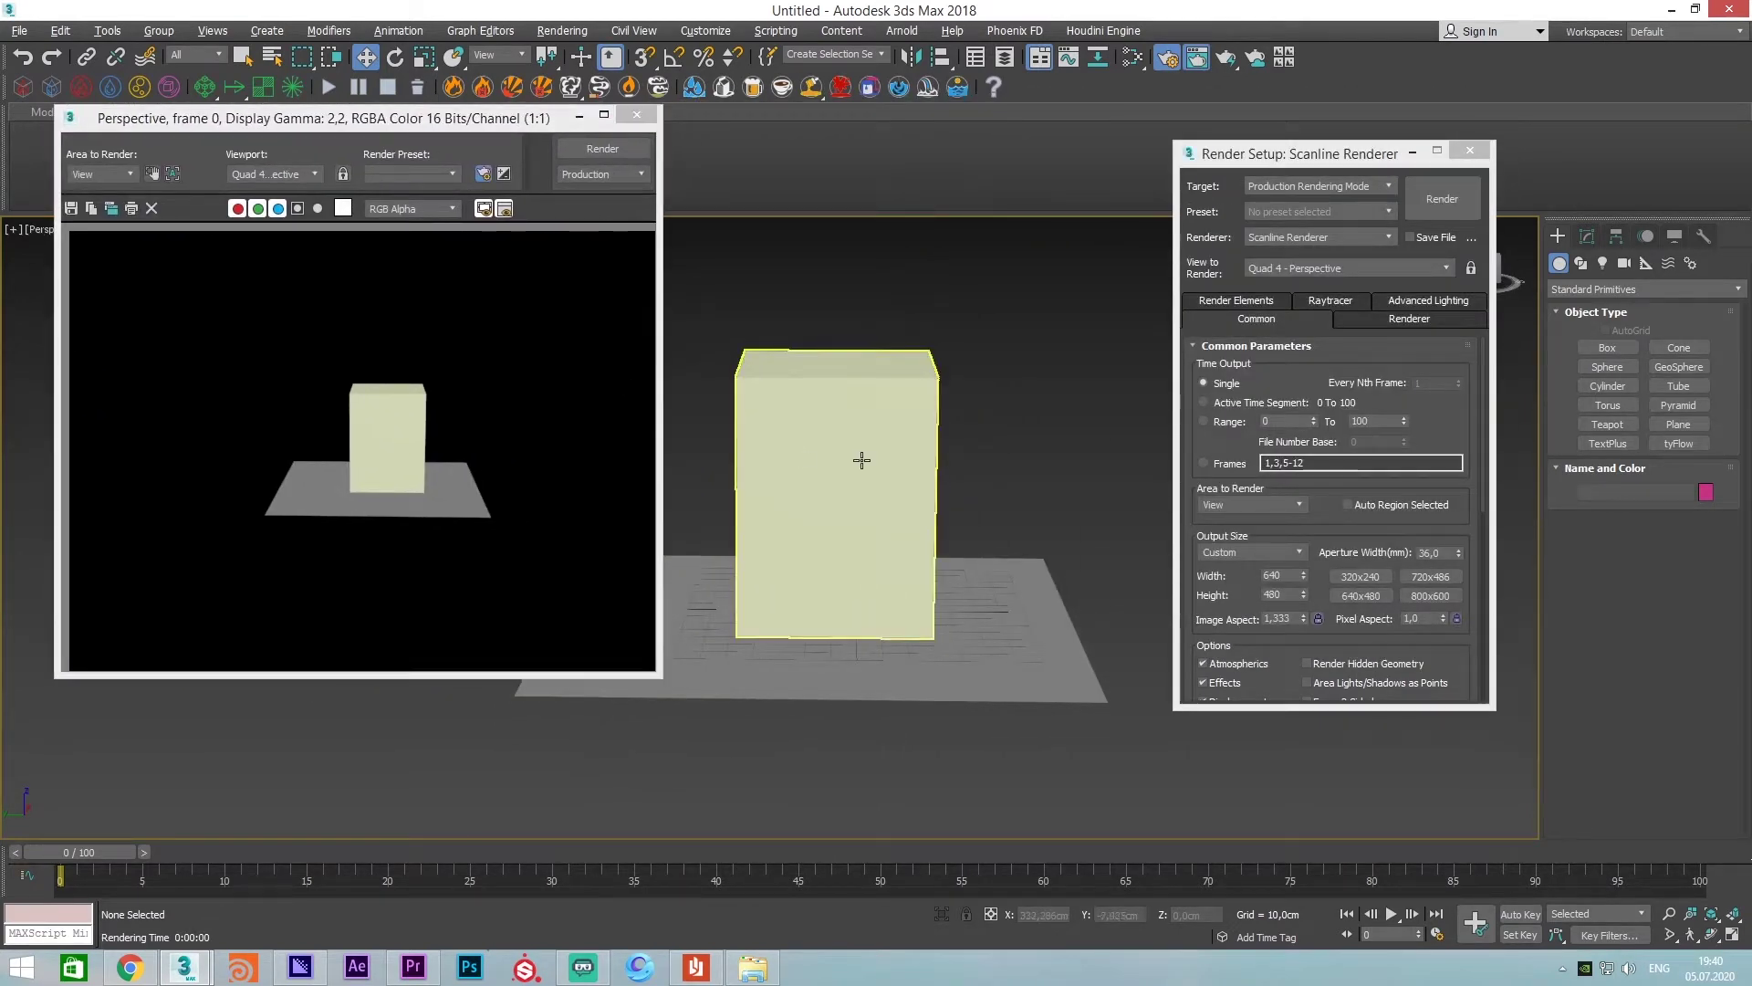
{"action": "mouse_move", "coordinate": [864, 461]}
{"action": "middle_mouse_down", "text": "alt"}
{"action": "mouse_move", "coordinate": [939, 473]}
{"action": "mouse_move", "coordinate": [876, 497]}
{"action": "mouse_move", "coordinate": [994, 496]}
{"action": "middle_mouse_up", "text": "alt"}
{"action": "left_click", "coordinate": [973, 495]}
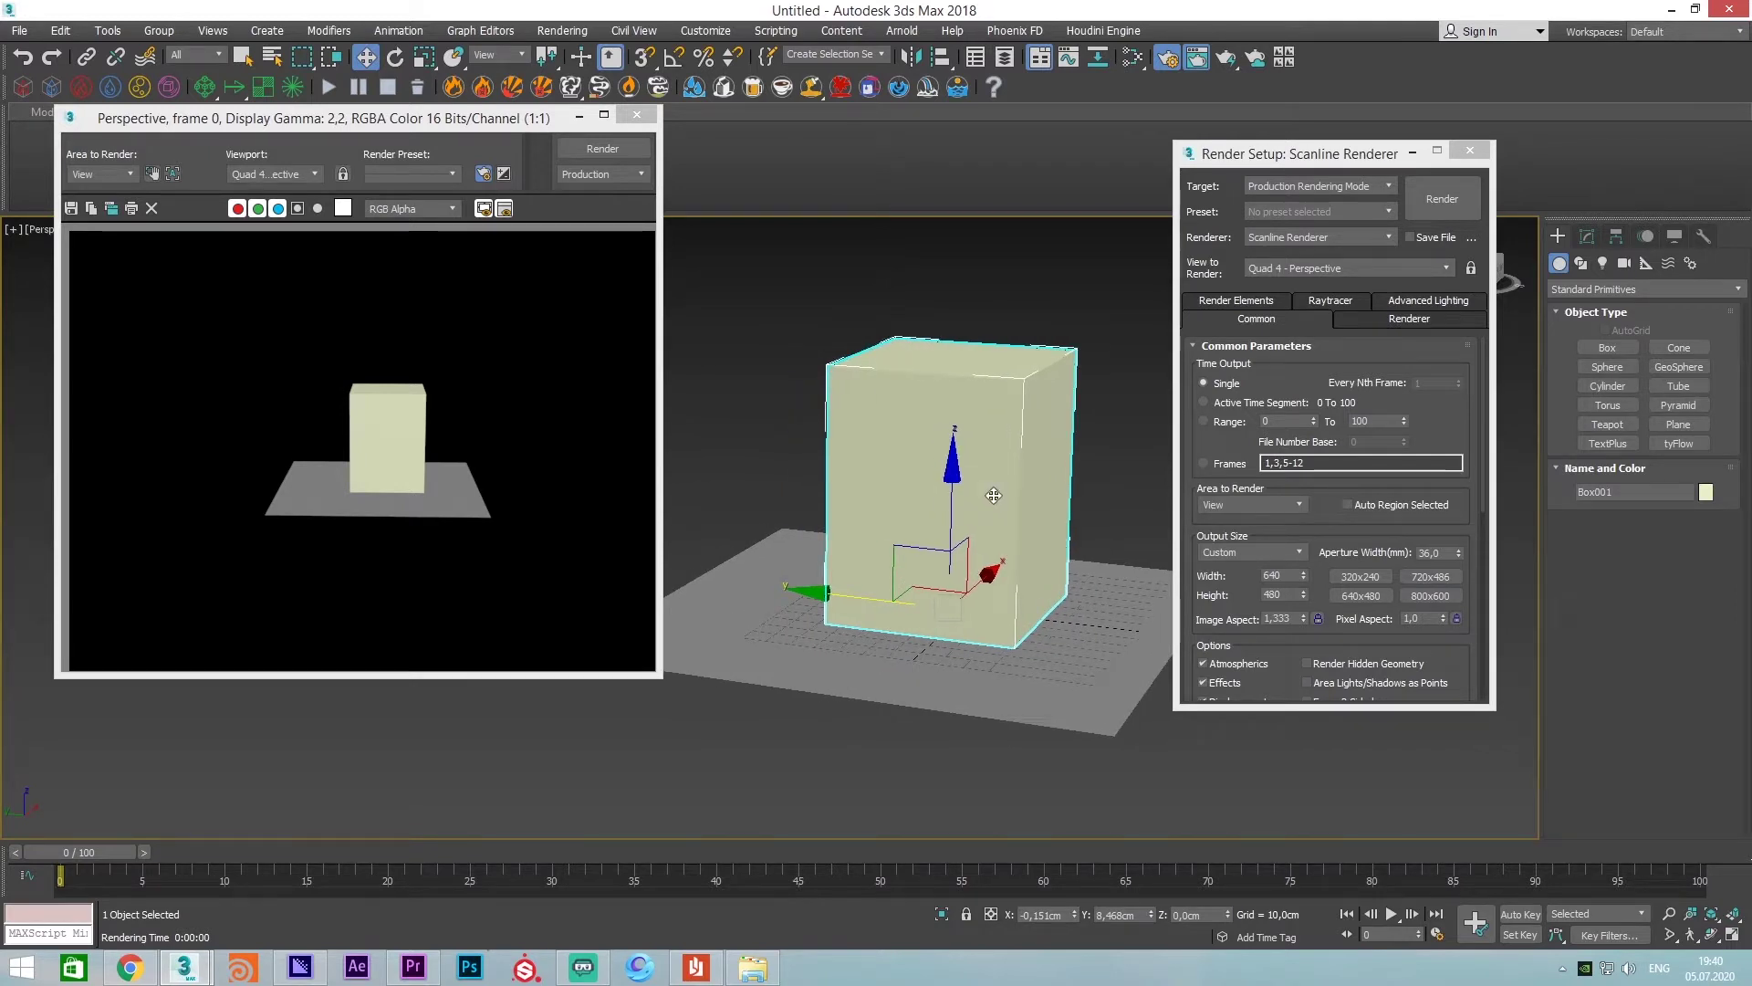
{"action": "middle_click_drag", "start_coordinate": [1004, 485], "coordinate": [937, 478]}
{"action": "left_click", "coordinate": [609, 149]}
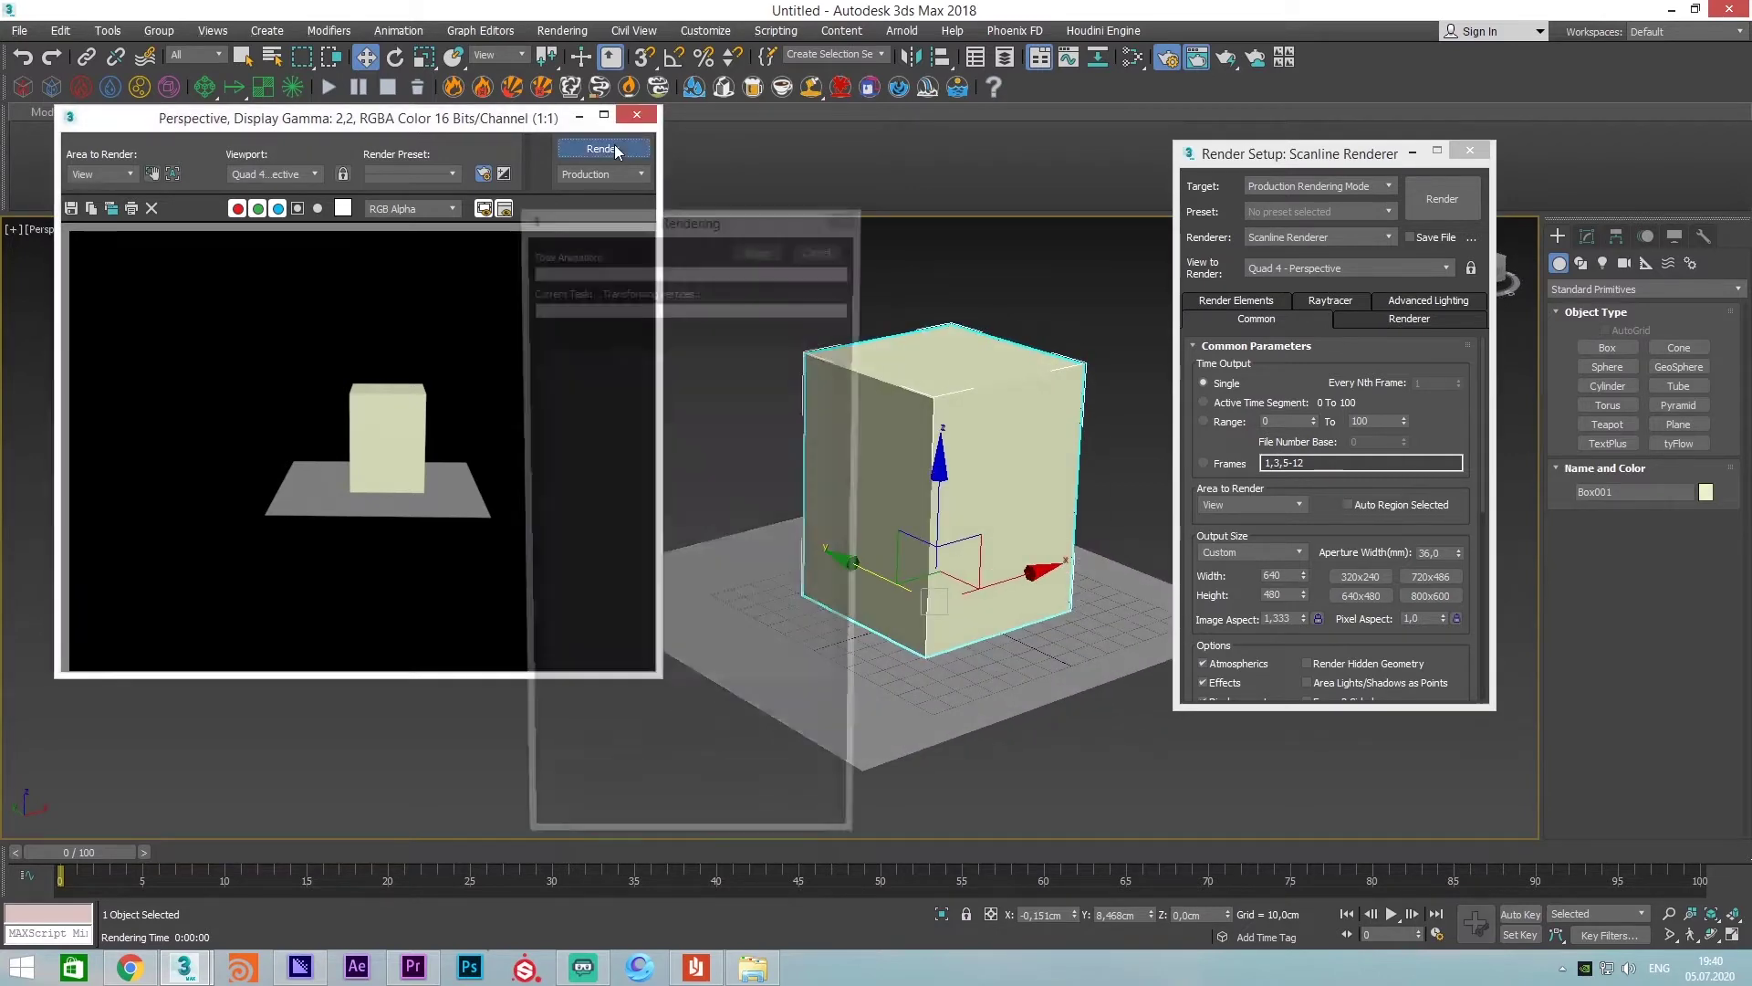
{"action": "left_click", "coordinate": [636, 116]}
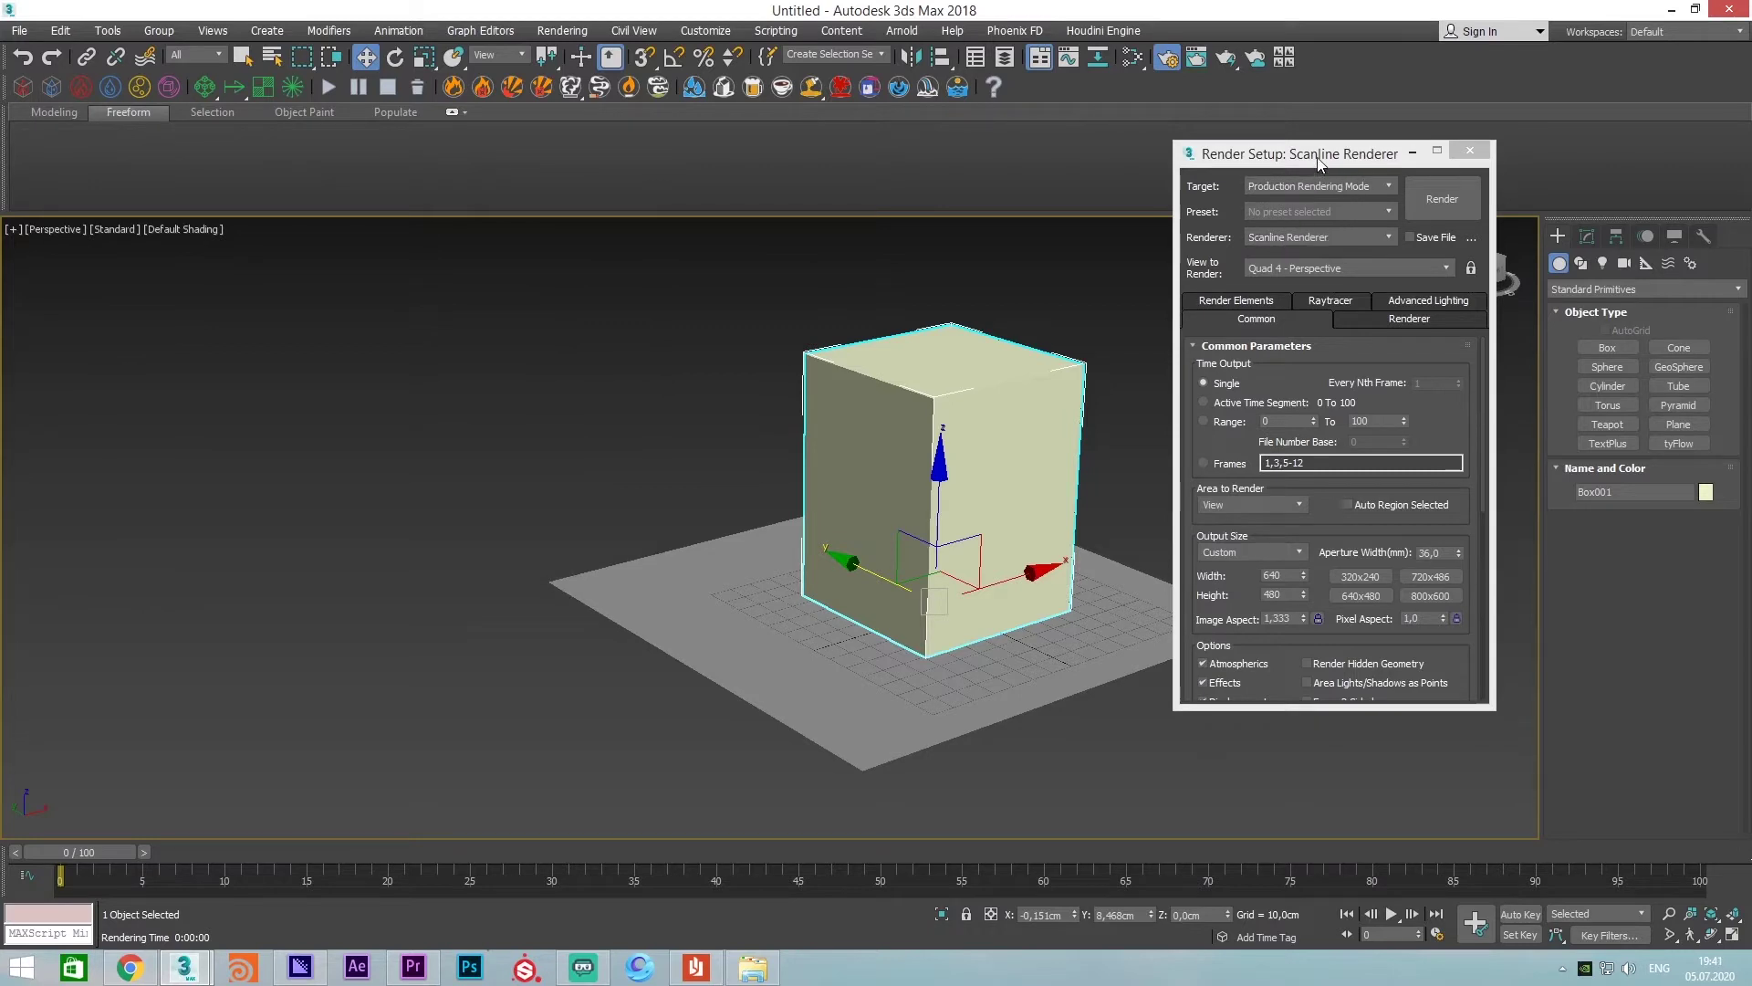
In Render Setup, switch the renderer from Scanline Renderer to V-Ray Next, update 3
{"action": "left_click_drag", "start_coordinate": [1317, 162], "coordinate": [176, 222]}
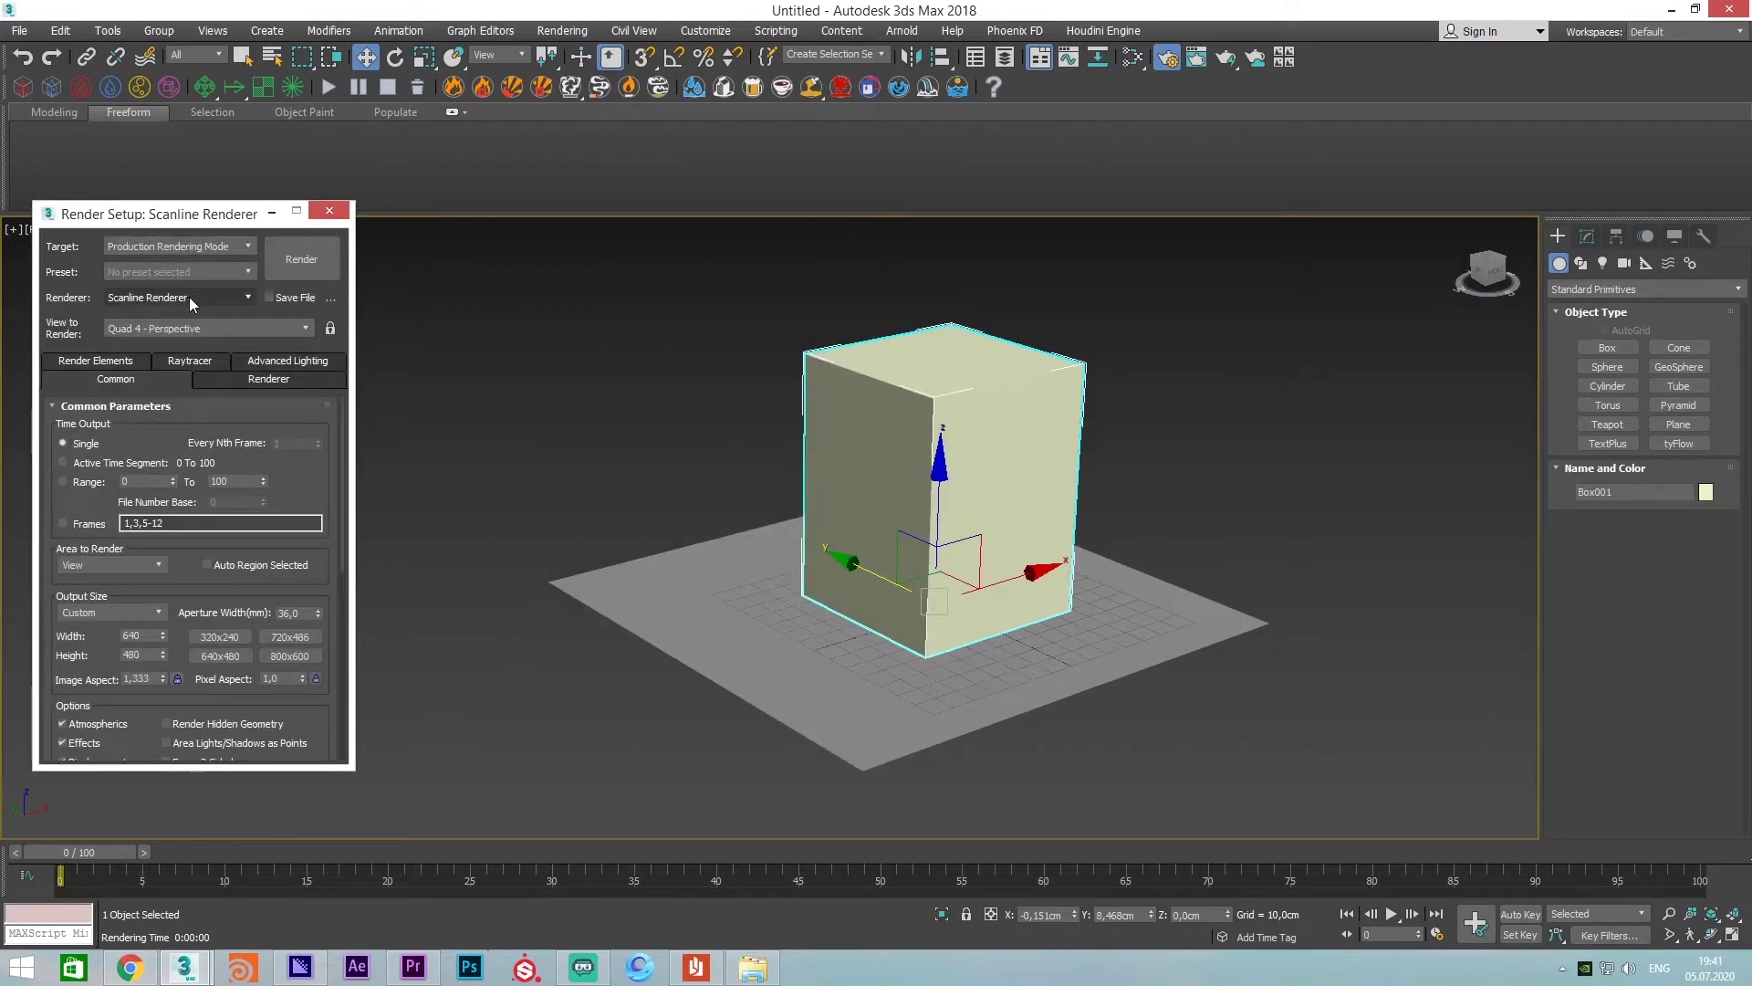
{"action": "left_click", "coordinate": [867, 466]}
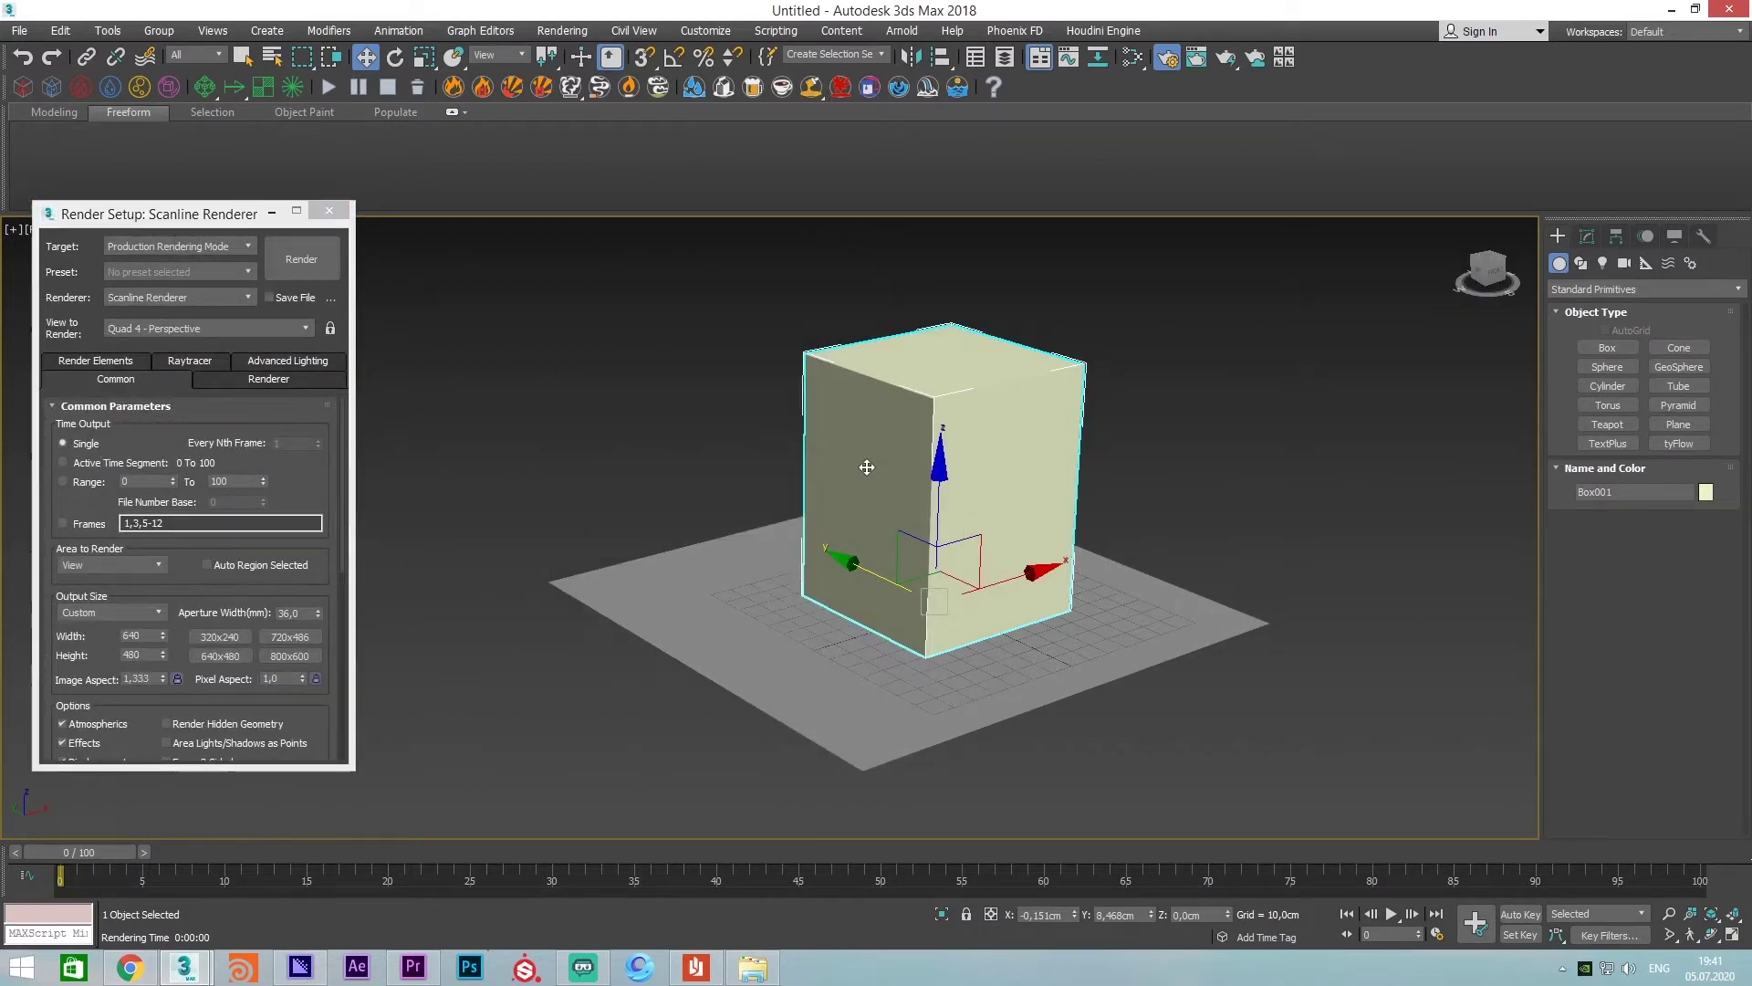
{"action": "middle_click_drag", "start_coordinate": [867, 466], "coordinate": [870, 478]}
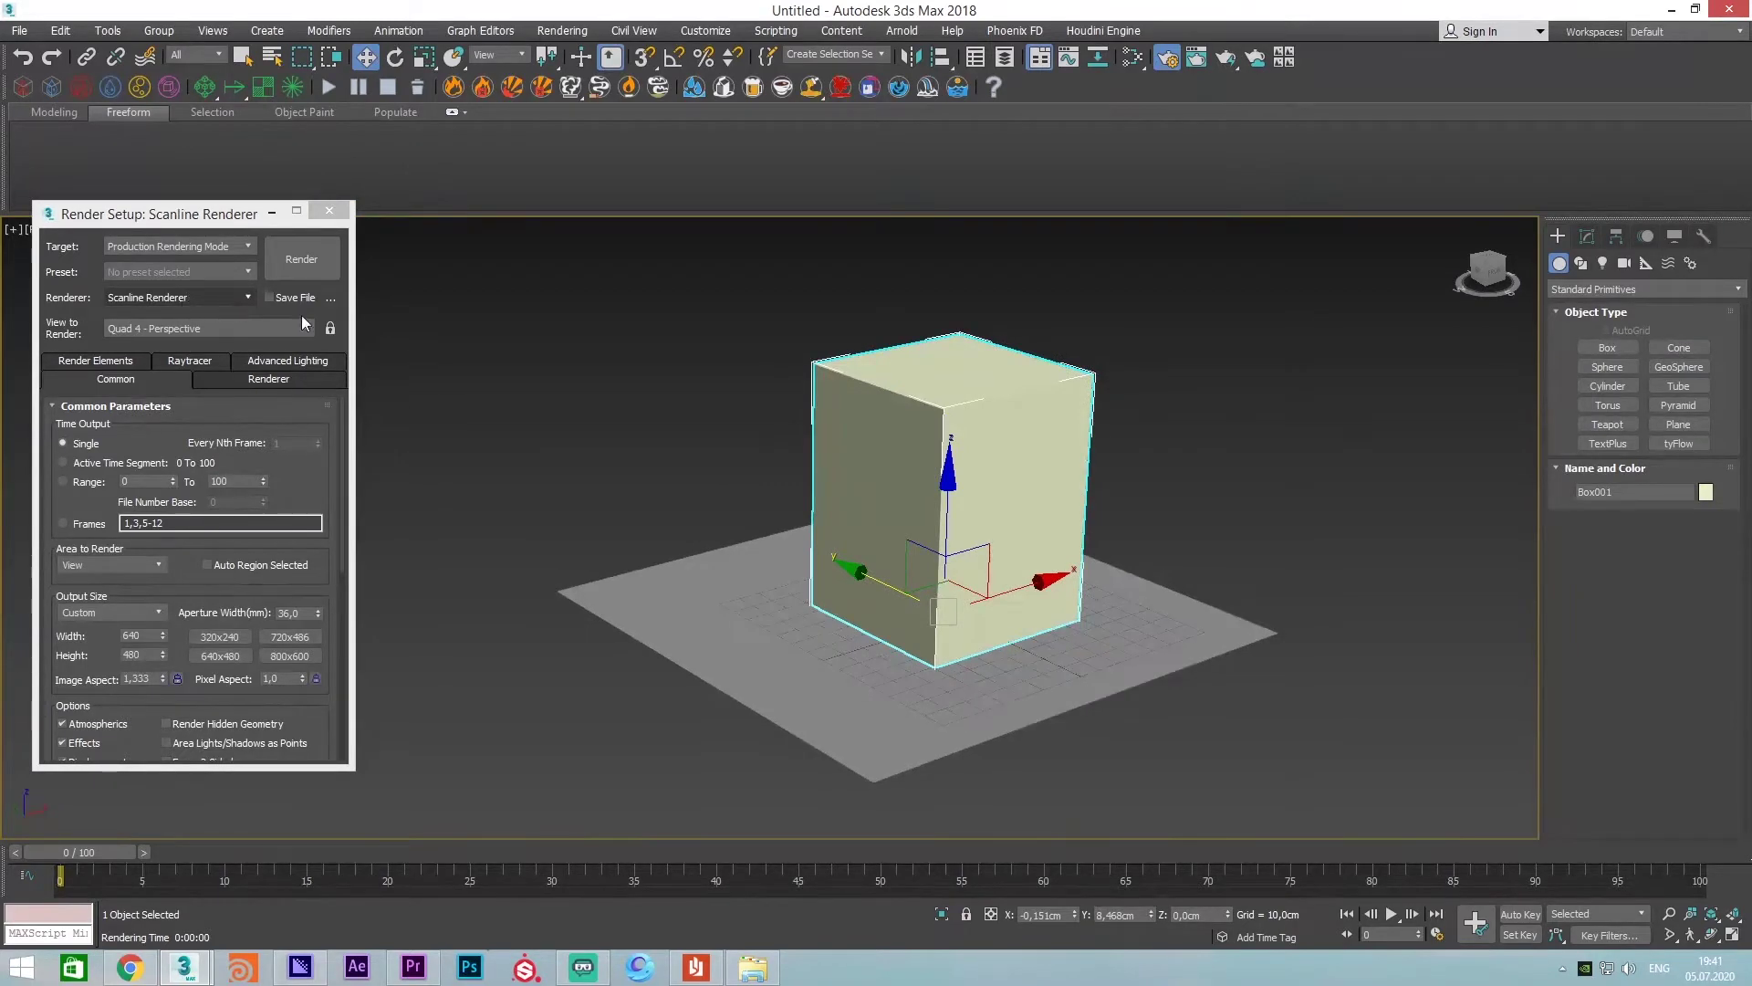
{"action": "middle_click_drag", "start_coordinate": [900, 513], "coordinate": [866, 481], "text": "alt"}
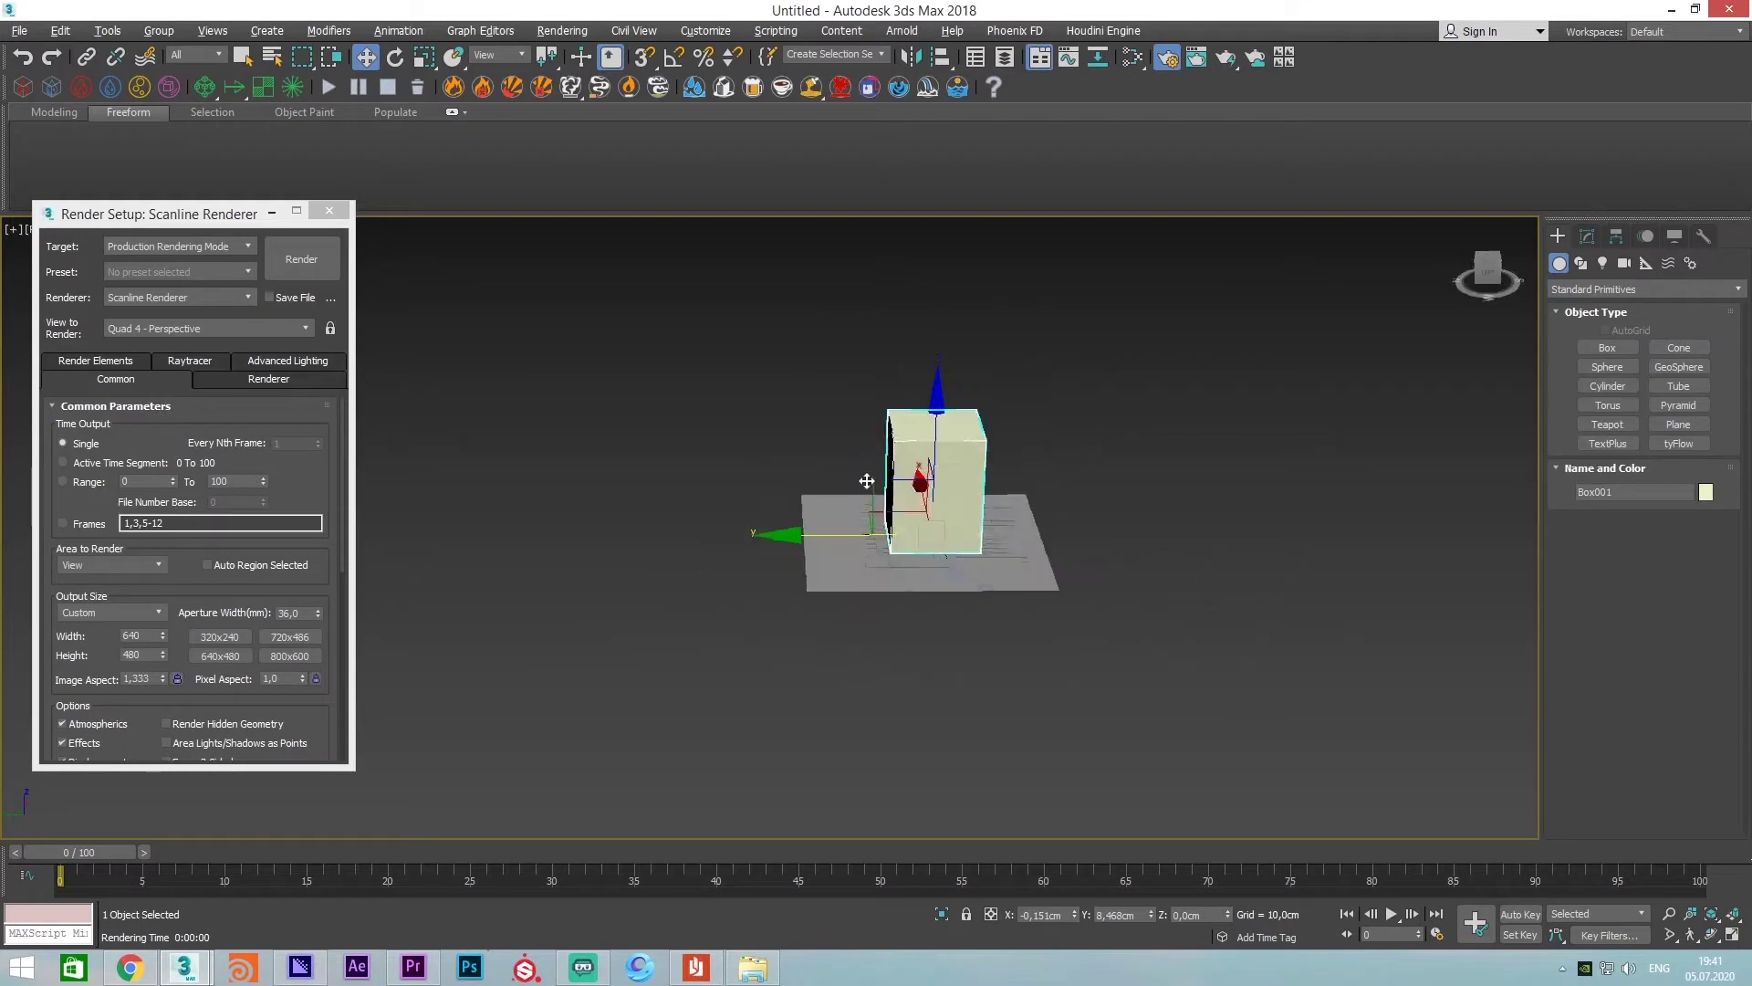
{"action": "scroll", "coordinate": [1020, 484], "scroll_direction": "up", "scroll_amount": 2}
{"action": "scroll", "coordinate": [1021, 485], "scroll_direction": "up", "scroll_amount": 3}
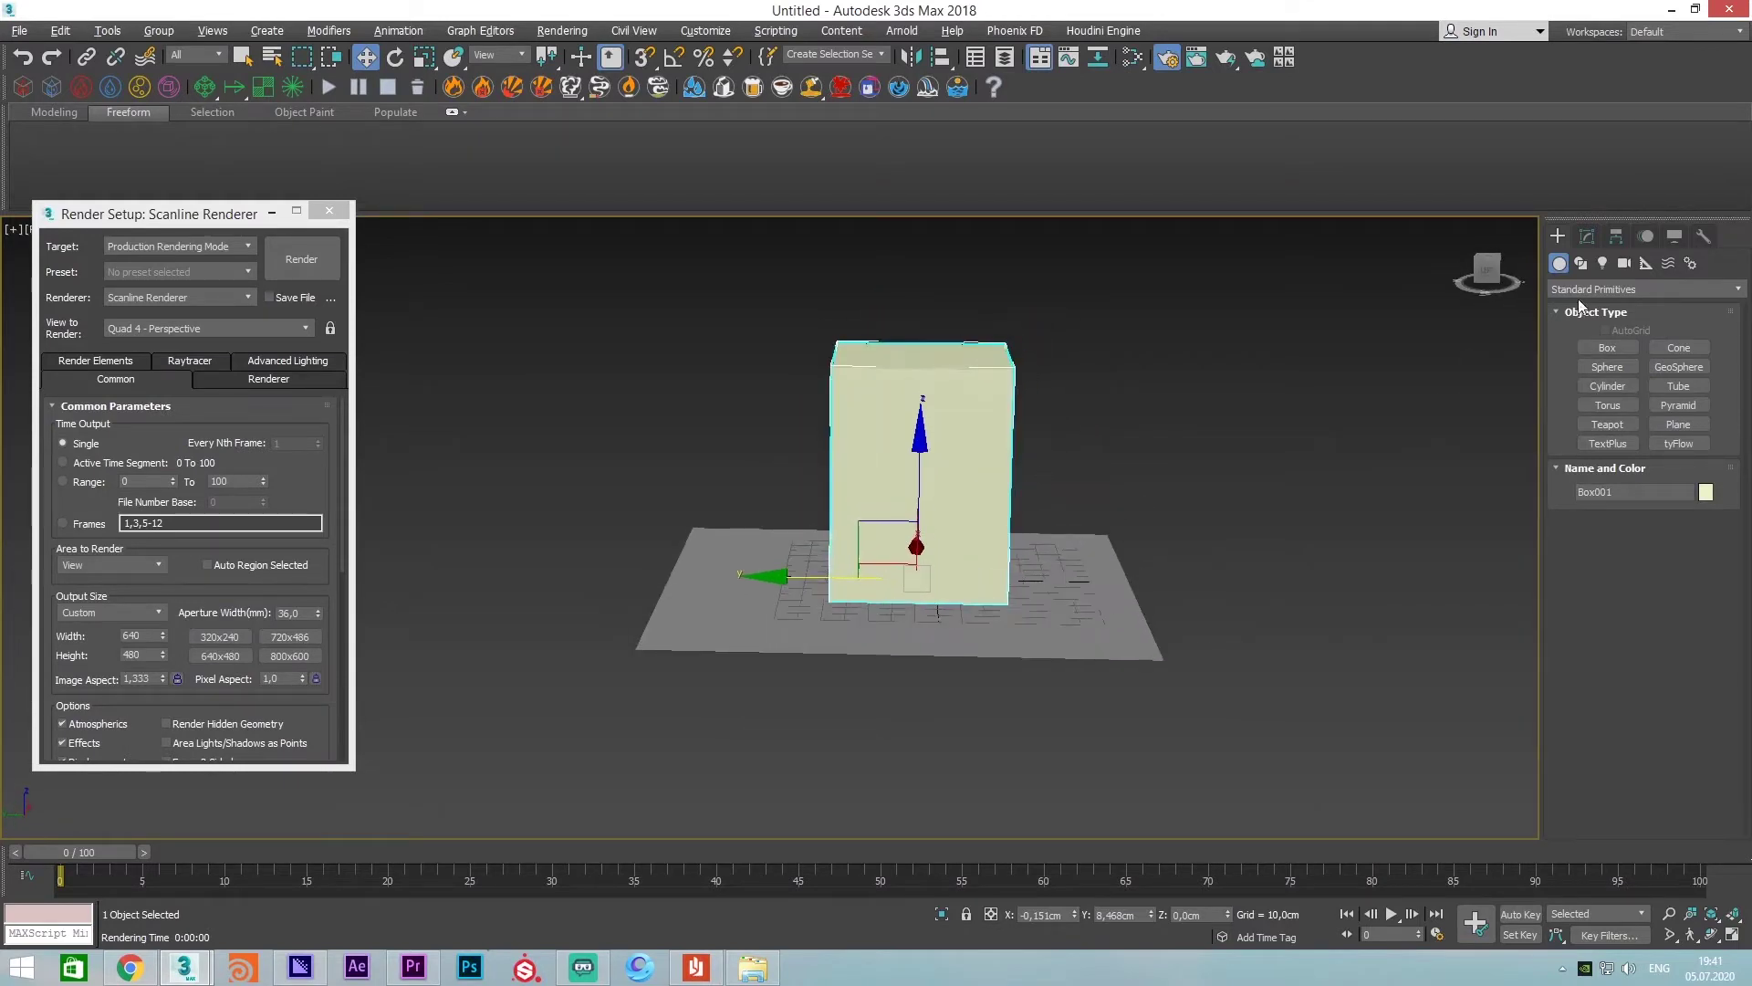
{"action": "left_click", "coordinate": [126, 299]}
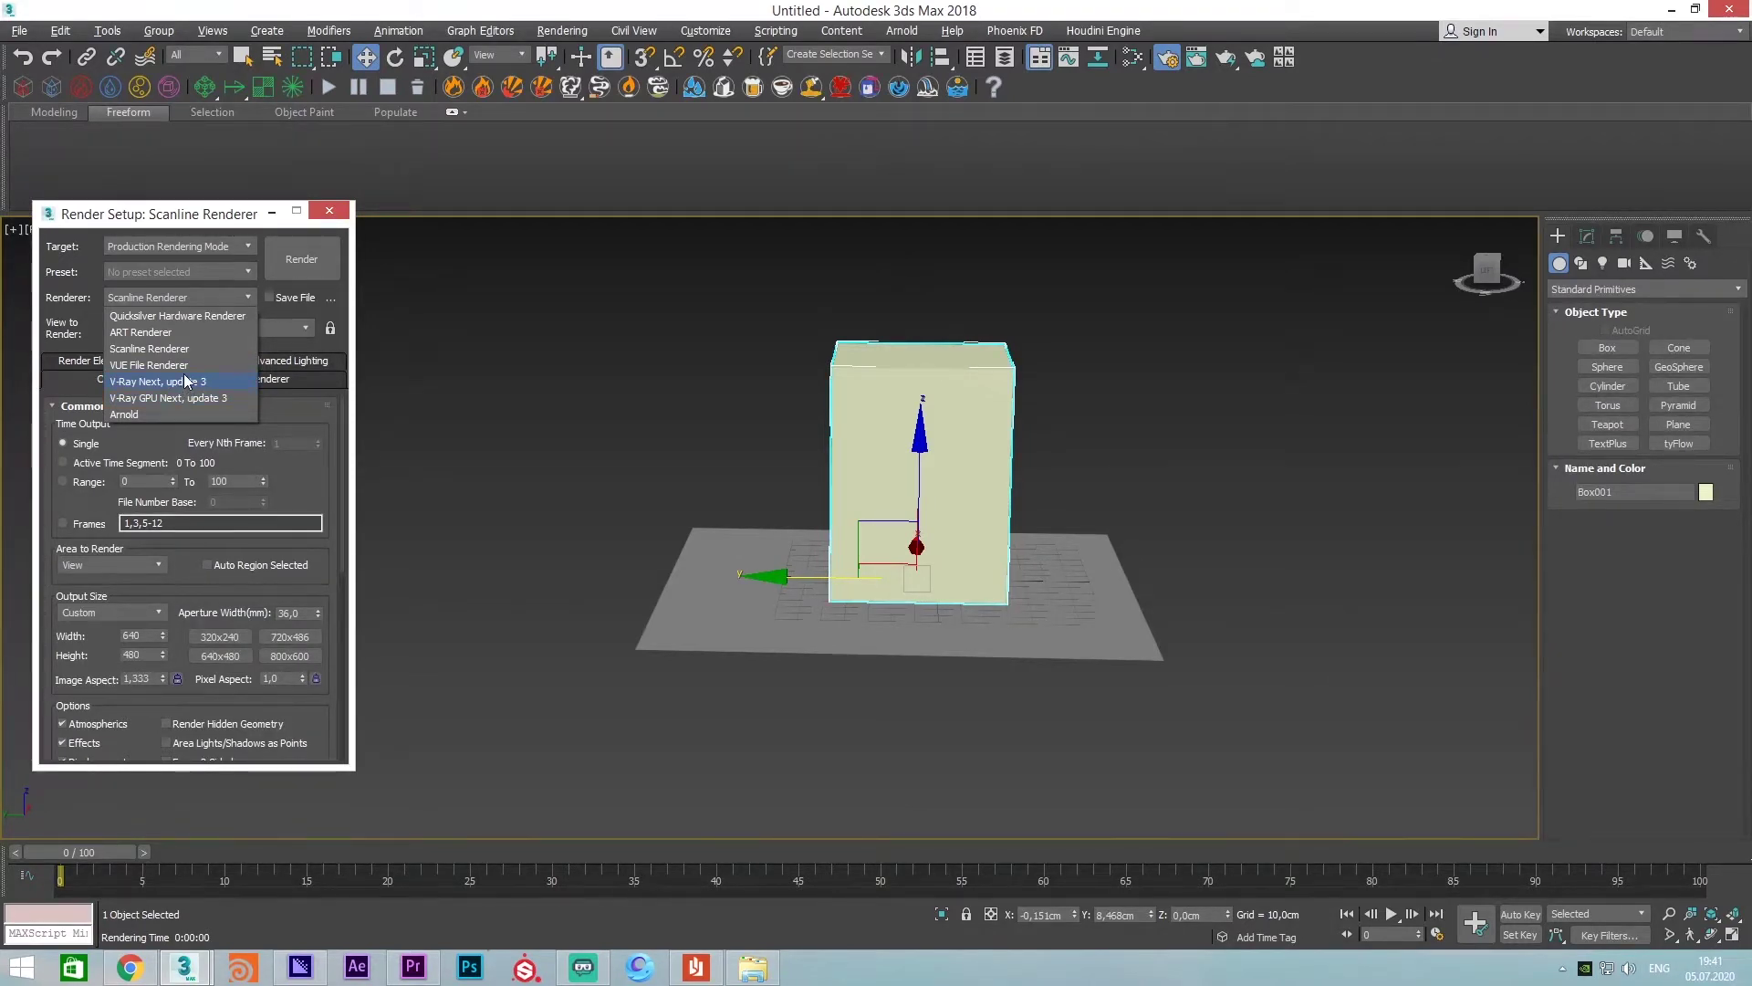
{"action": "left_click", "coordinate": [185, 381]}
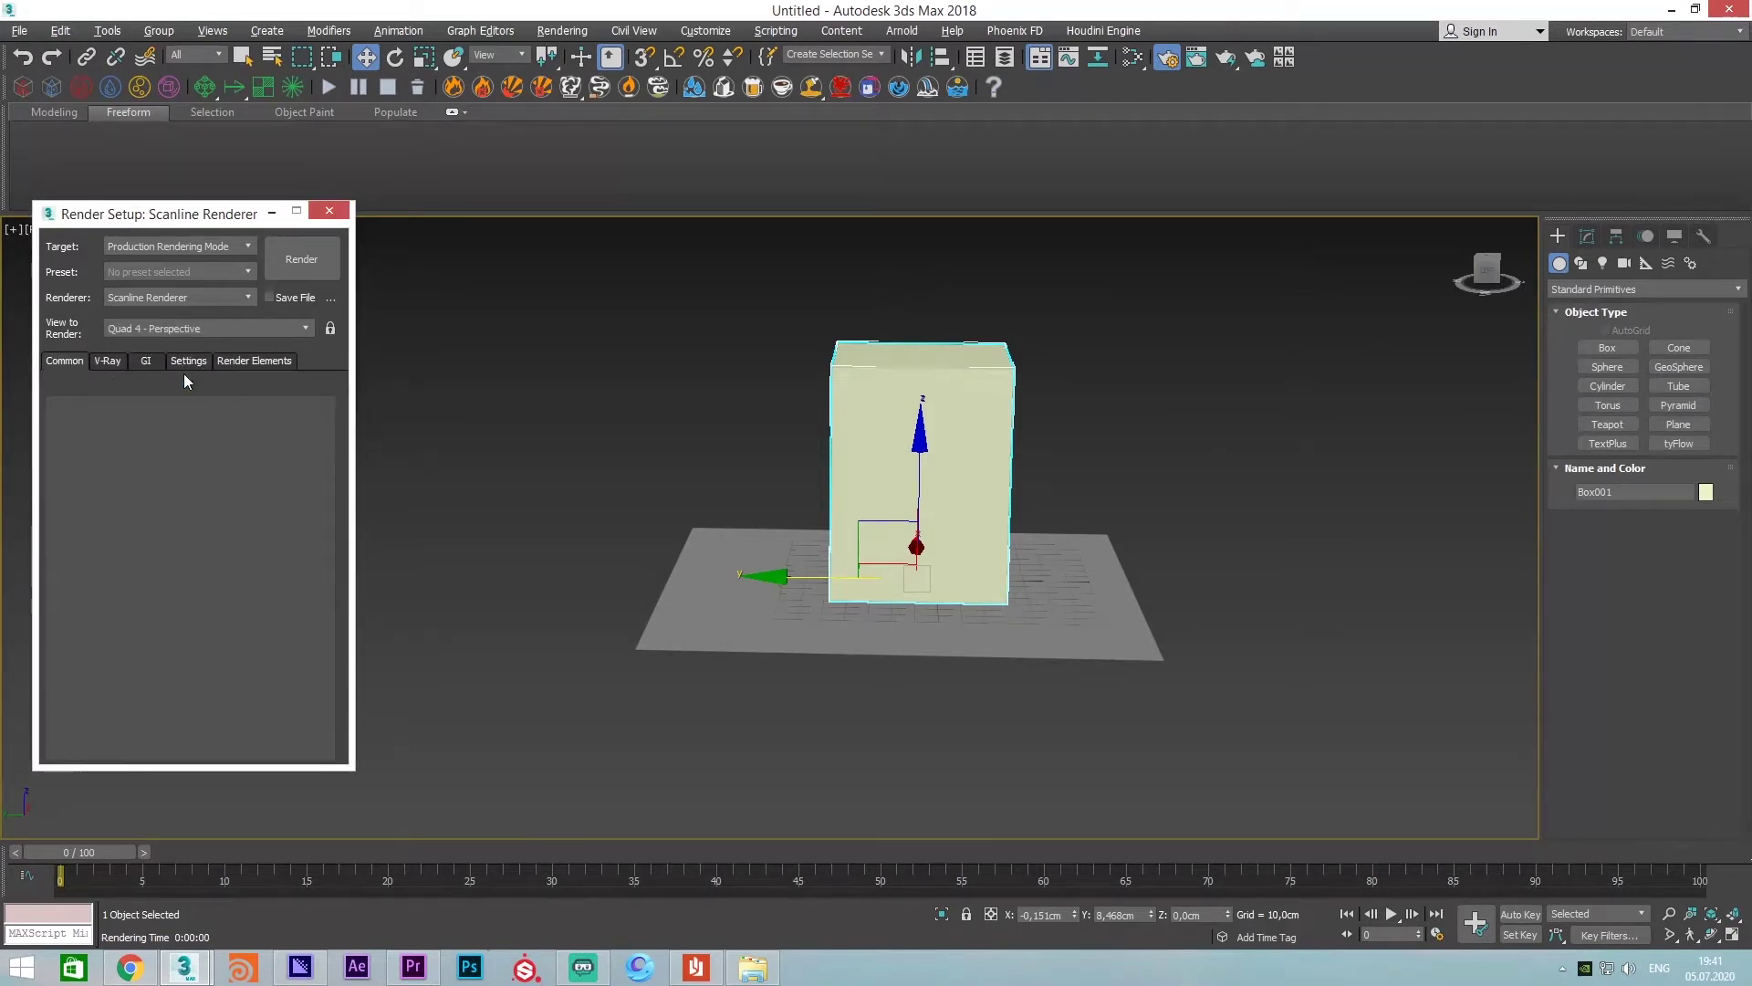
{"action": "left_click_drag", "start_coordinate": [185, 228], "coordinate": [272, 199]}
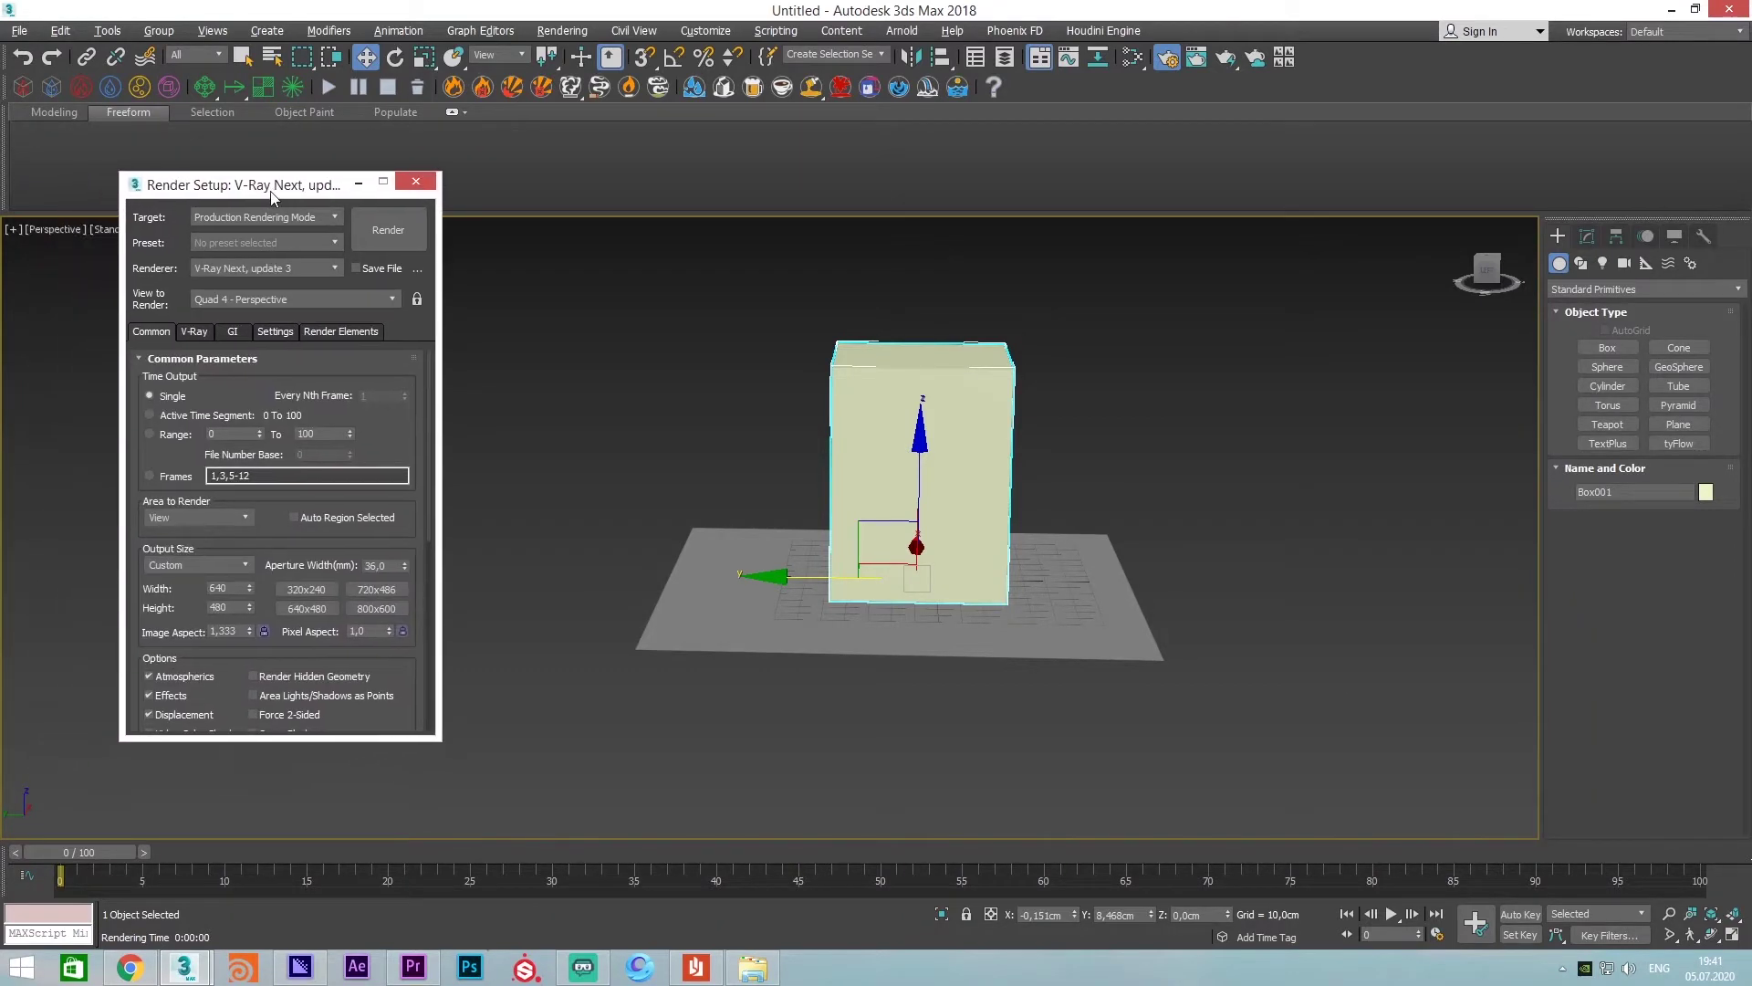
Test-render the scene with V-Ray, then close the V-Ray frame buffer
{"action": "left_click", "coordinate": [367, 232]}
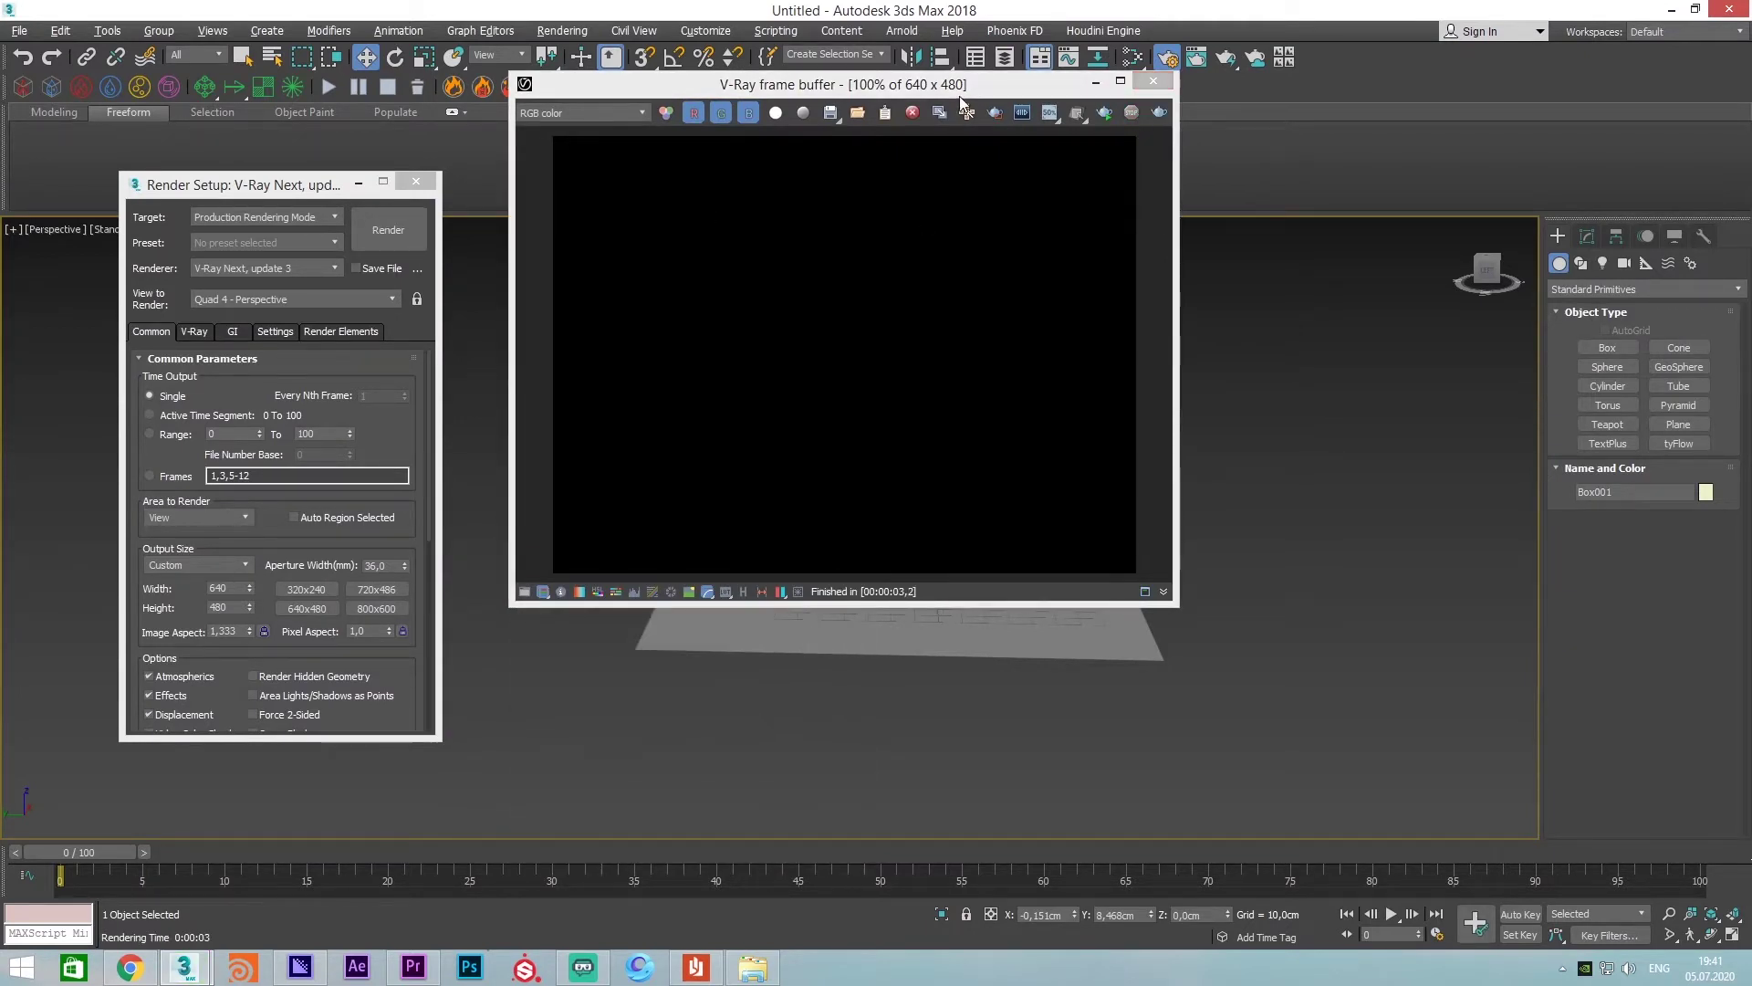
{"action": "left_click_drag", "start_coordinate": [965, 85], "coordinate": [561, 257]}
{"action": "mouse_move", "coordinate": [852, 375]}
{"action": "middle_mouse_down", "text": "alt"}
{"action": "mouse_move", "coordinate": [1132, 474]}
{"action": "mouse_move", "coordinate": [1148, 453]}
{"action": "middle_mouse_up", "text": "alt"}
{"action": "scroll", "coordinate": [1132, 475], "scroll_direction": "down", "scroll_amount": 2}
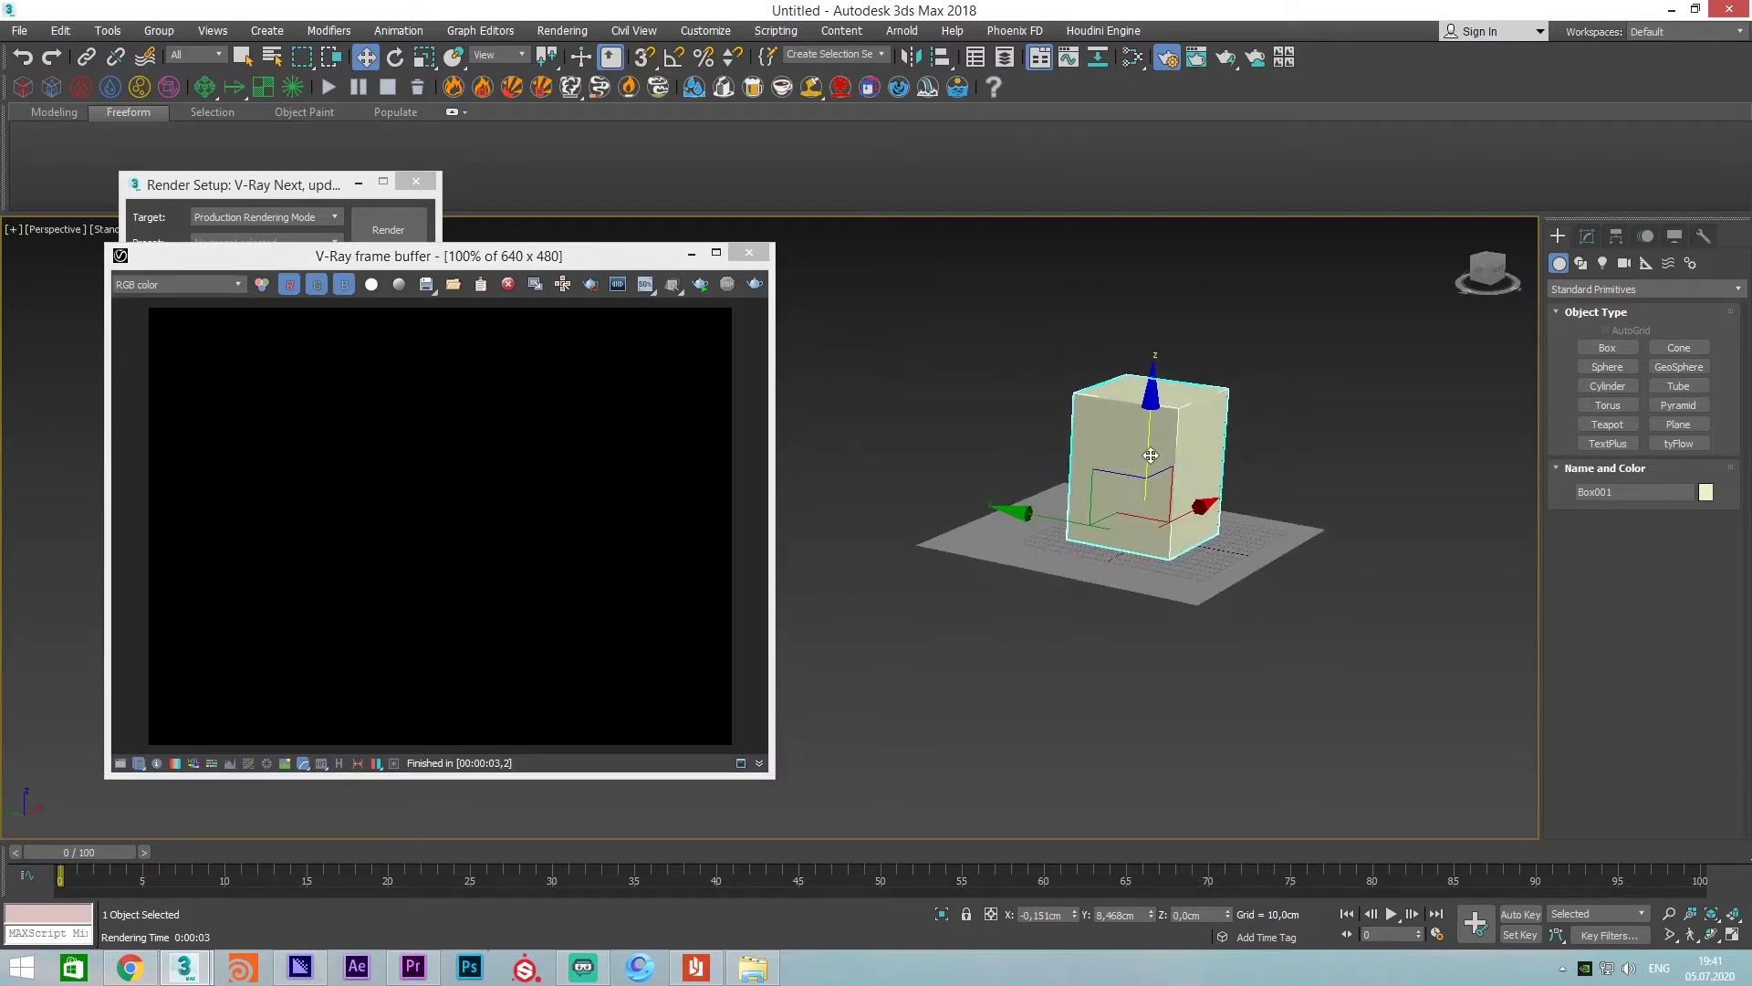
{"action": "left_click", "coordinate": [747, 255]}
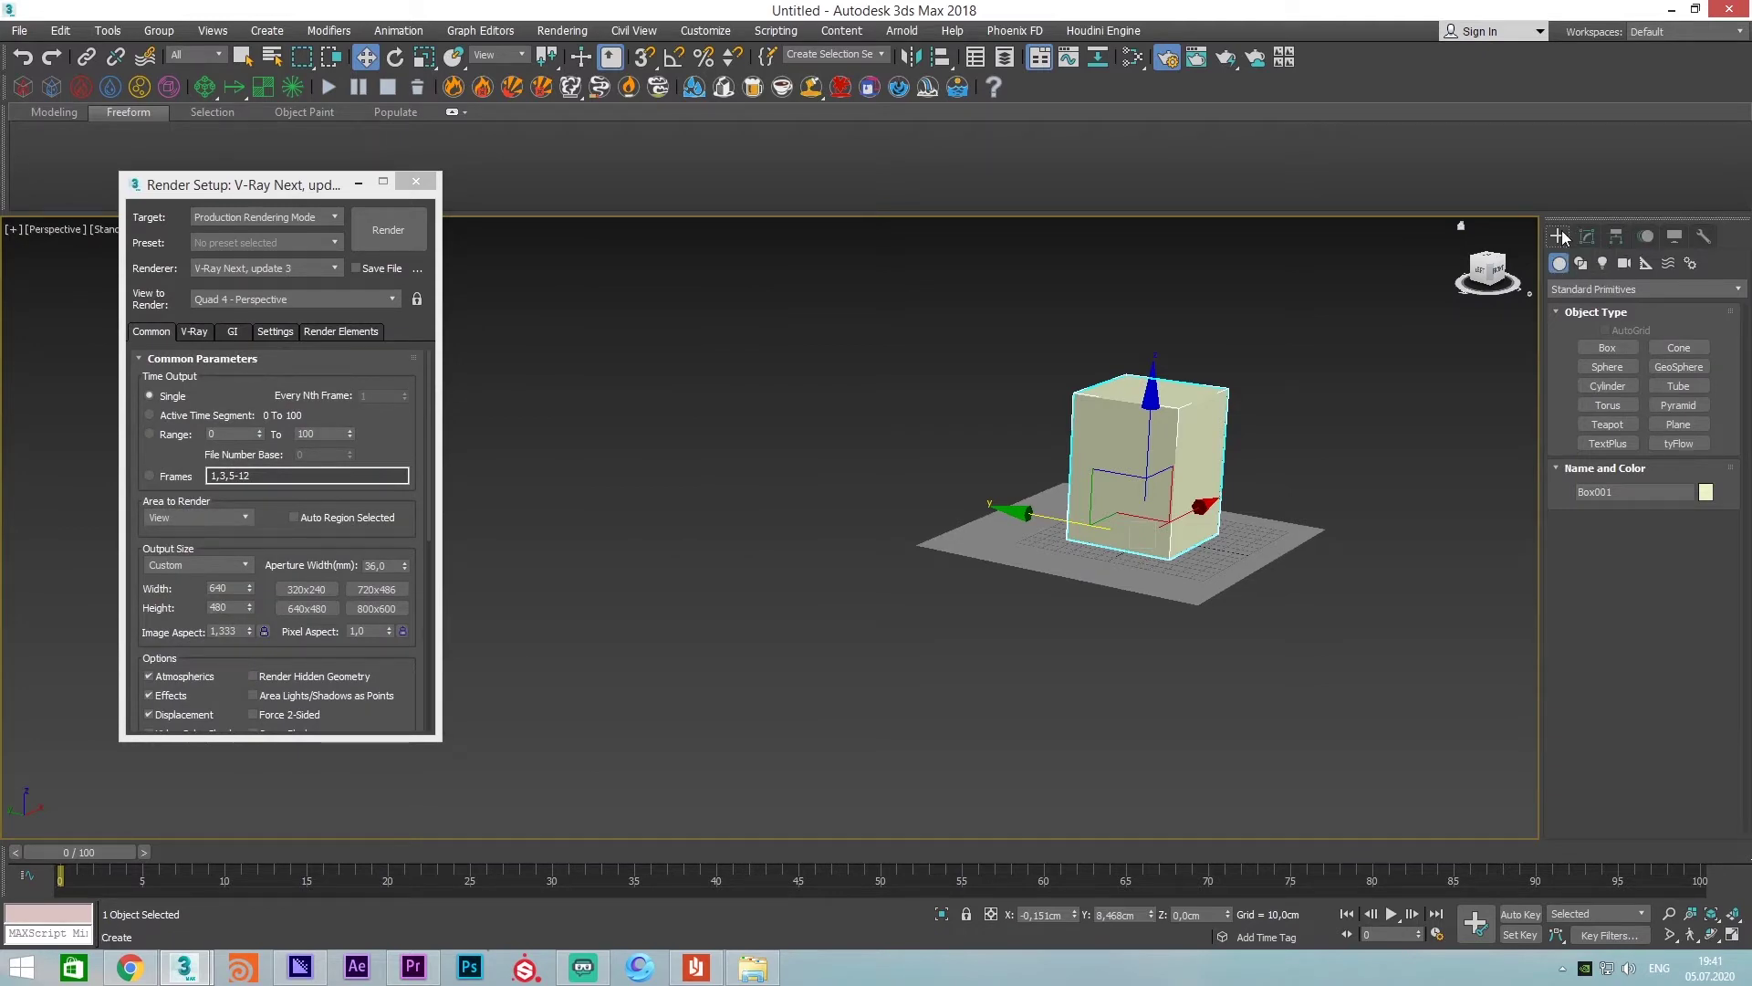
Switch the Create panel's Lights list to the VRay light types
{"action": "left_click", "coordinate": [1605, 264]}
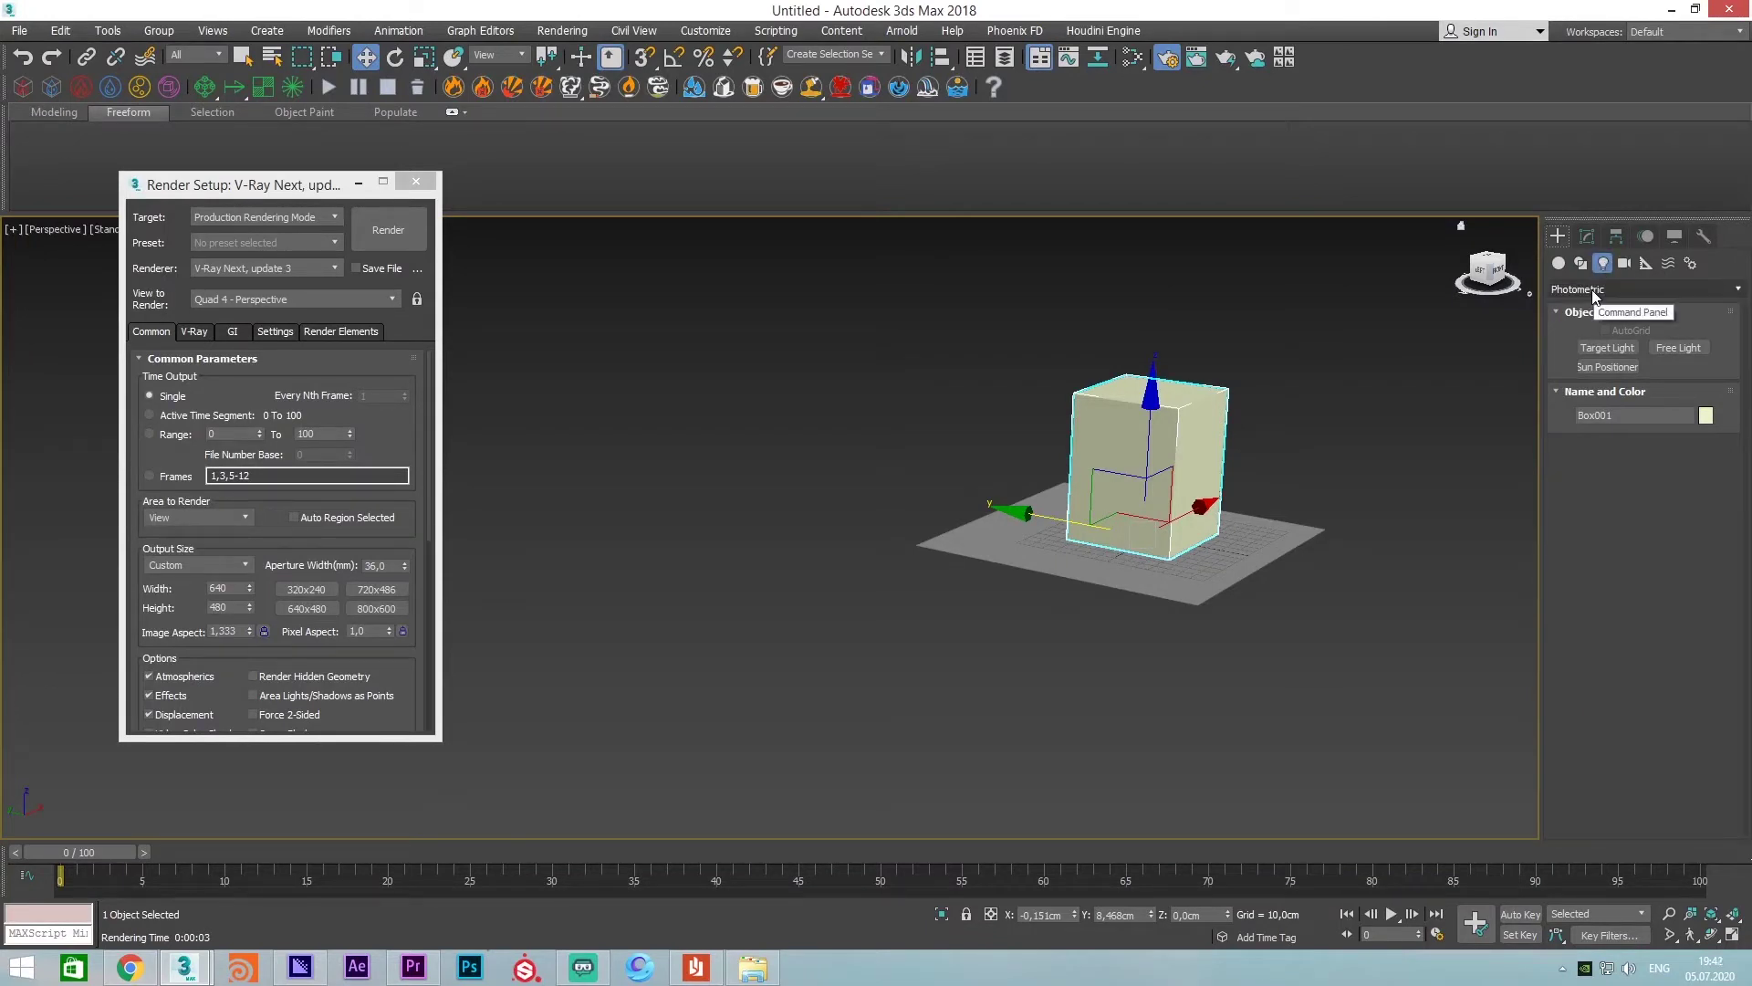
{"action": "left_click", "coordinate": [1595, 290]}
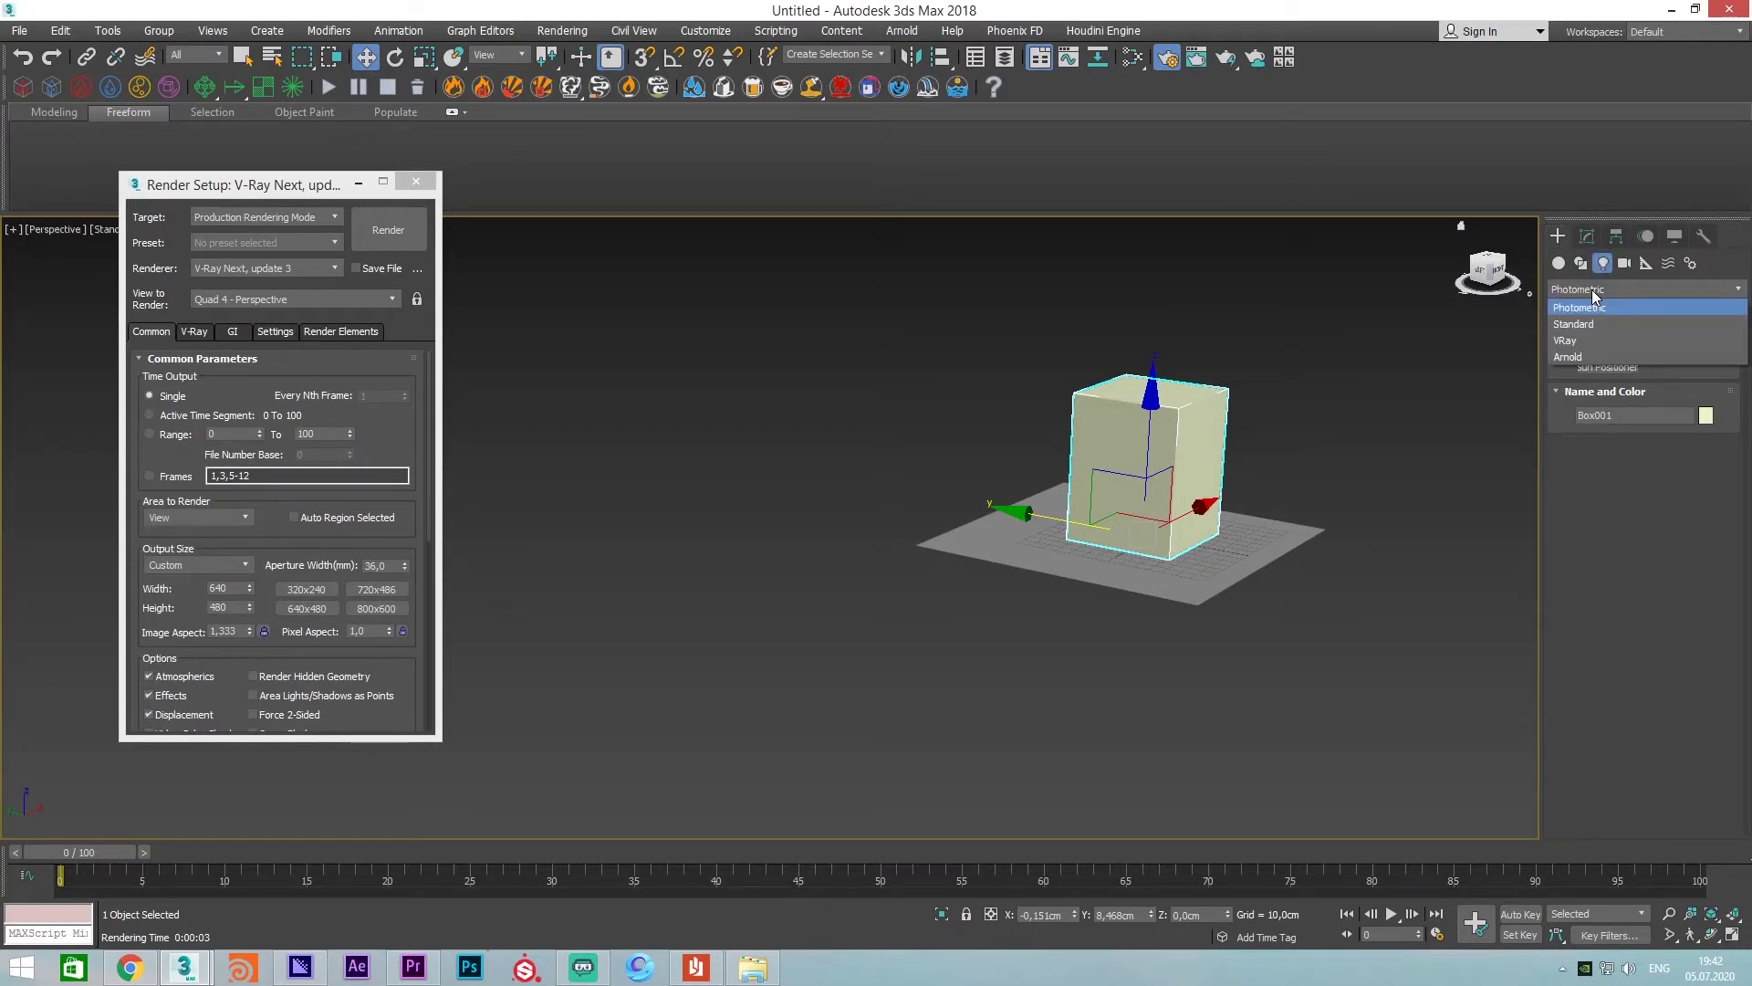
{"action": "left_click", "coordinate": [1576, 344]}
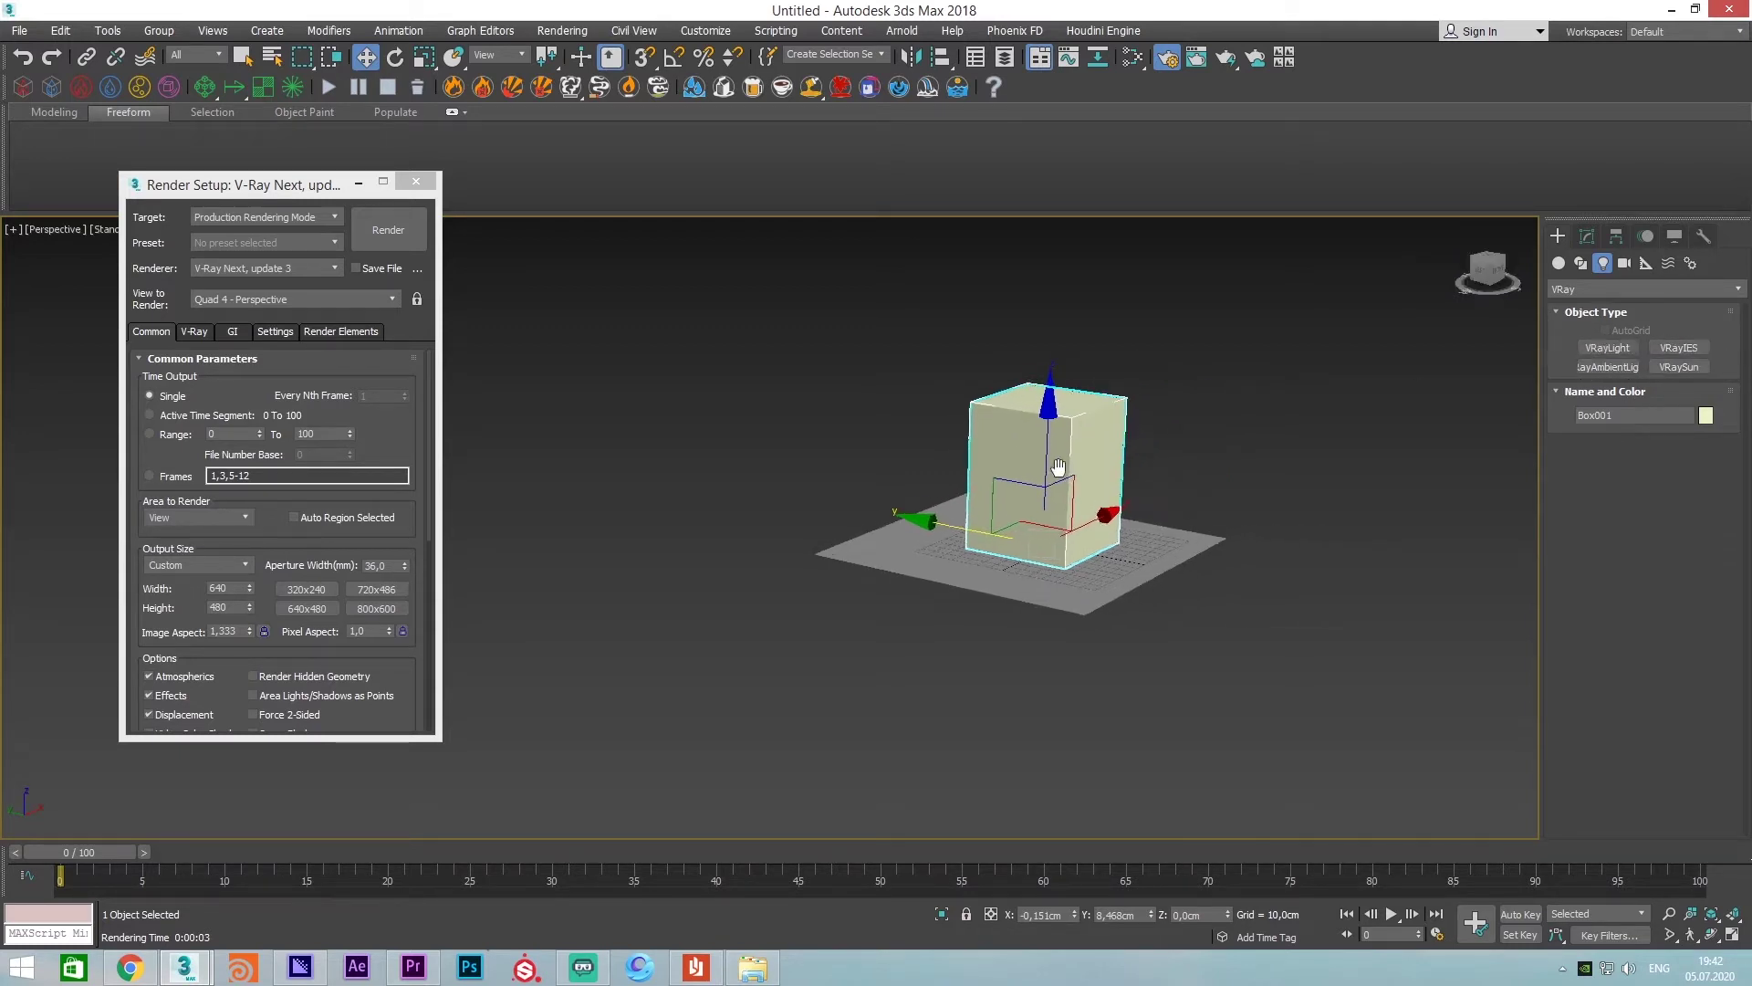
Draw a plane-type VRayLight beside the box
{"action": "mouse_move", "coordinate": [1022, 465]}
{"action": "middle_mouse_down", "text": "alt"}
{"action": "mouse_move", "coordinate": [1080, 463]}
{"action": "mouse_move", "coordinate": [1031, 461]}
{"action": "middle_mouse_up", "text": "alt"}
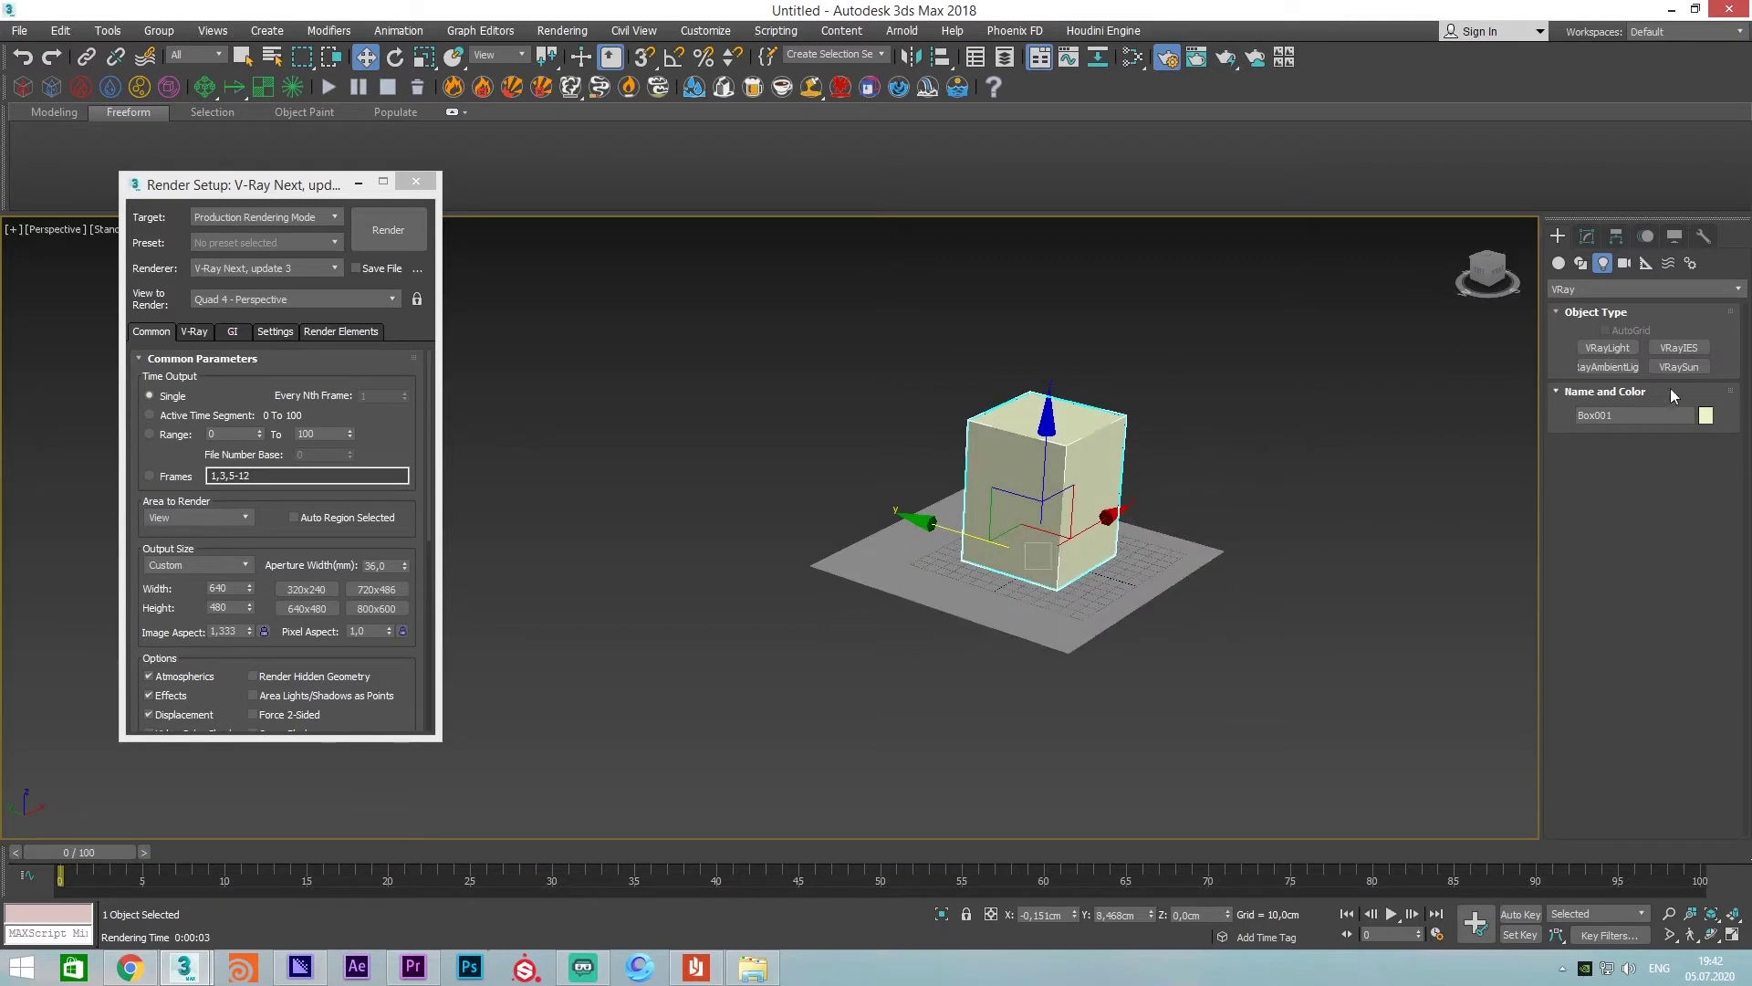
{"action": "left_click", "coordinate": [1609, 349]}
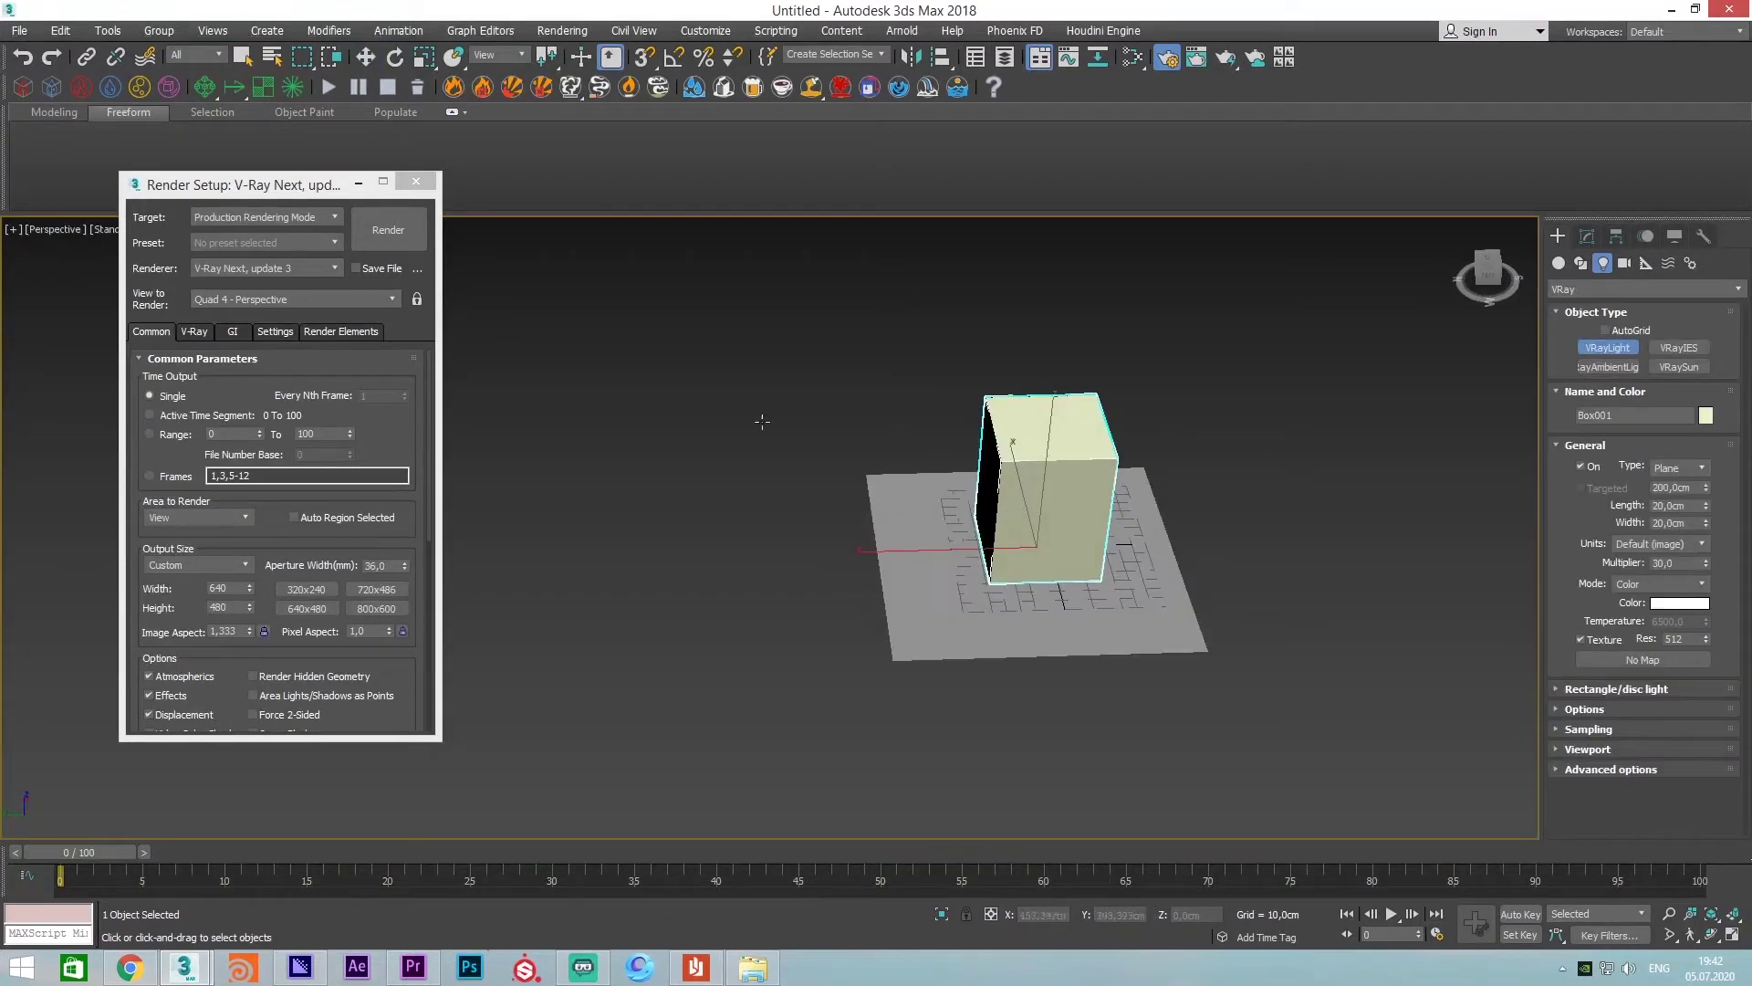
{"action": "left_click_drag", "start_coordinate": [700, 471], "coordinate": [990, 602]}
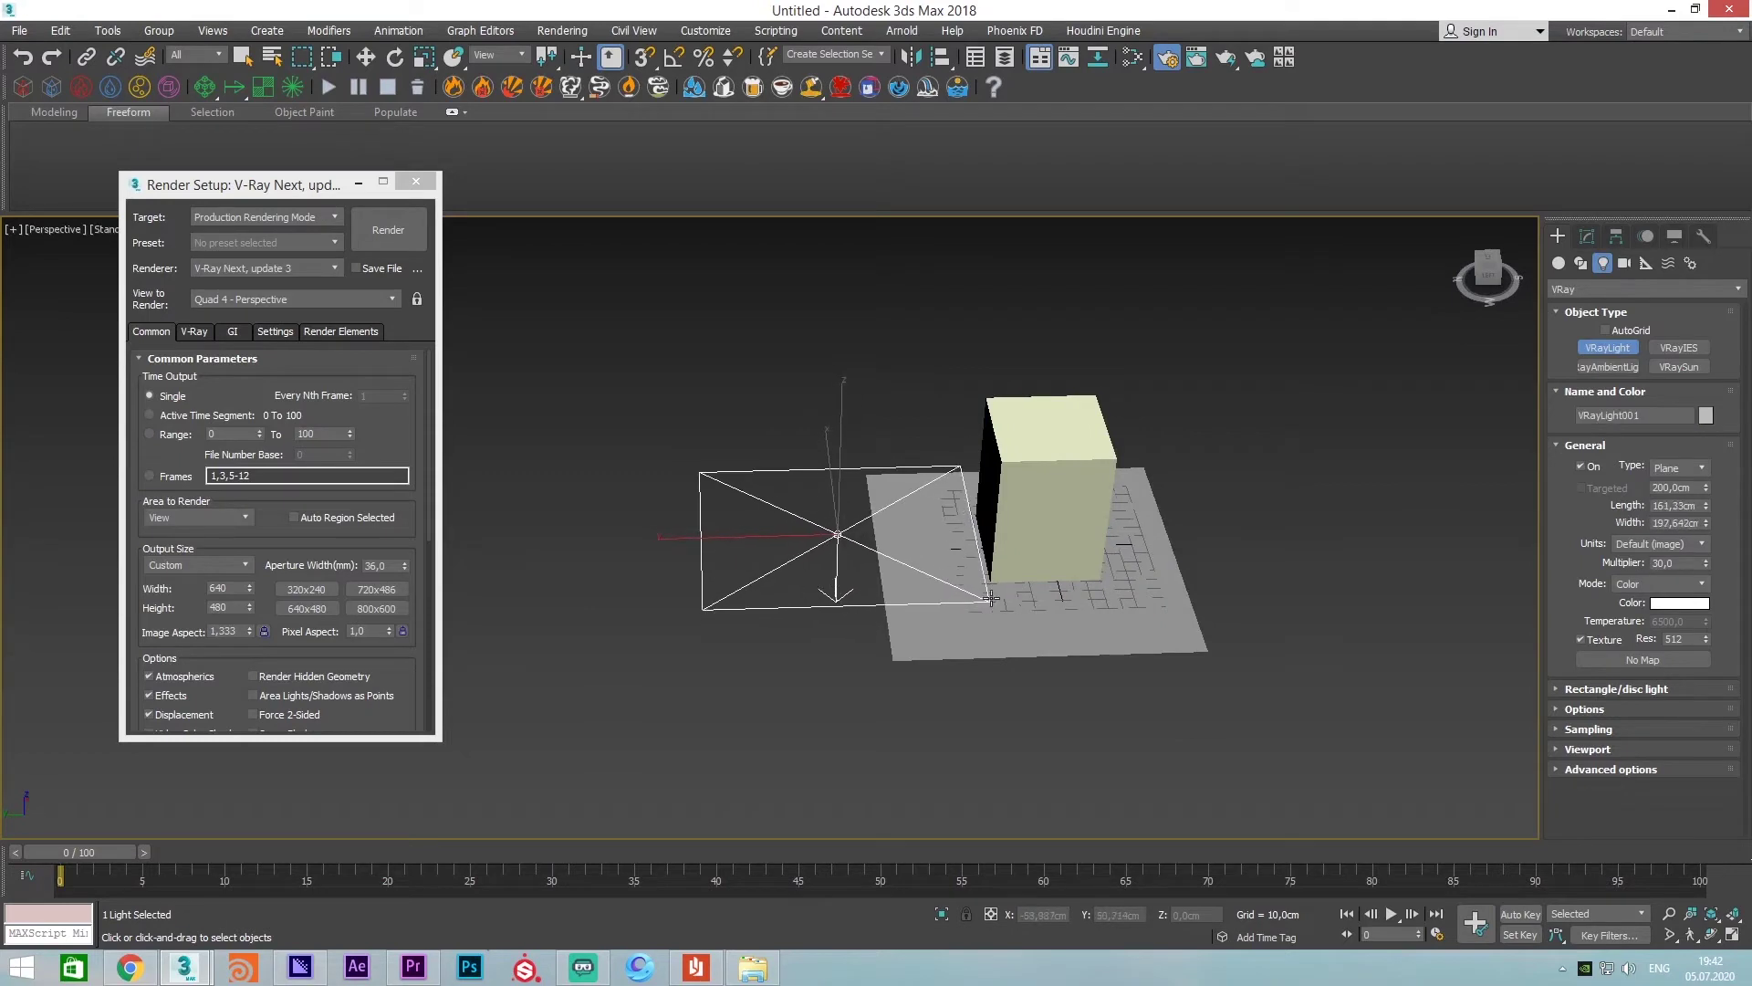
{"action": "right_click", "coordinate": [890, 544]}
Raise VRayLight001 to hang above the box, moving it up and left
{"action": "left_click_drag", "start_coordinate": [839, 429], "coordinate": [850, 230]}
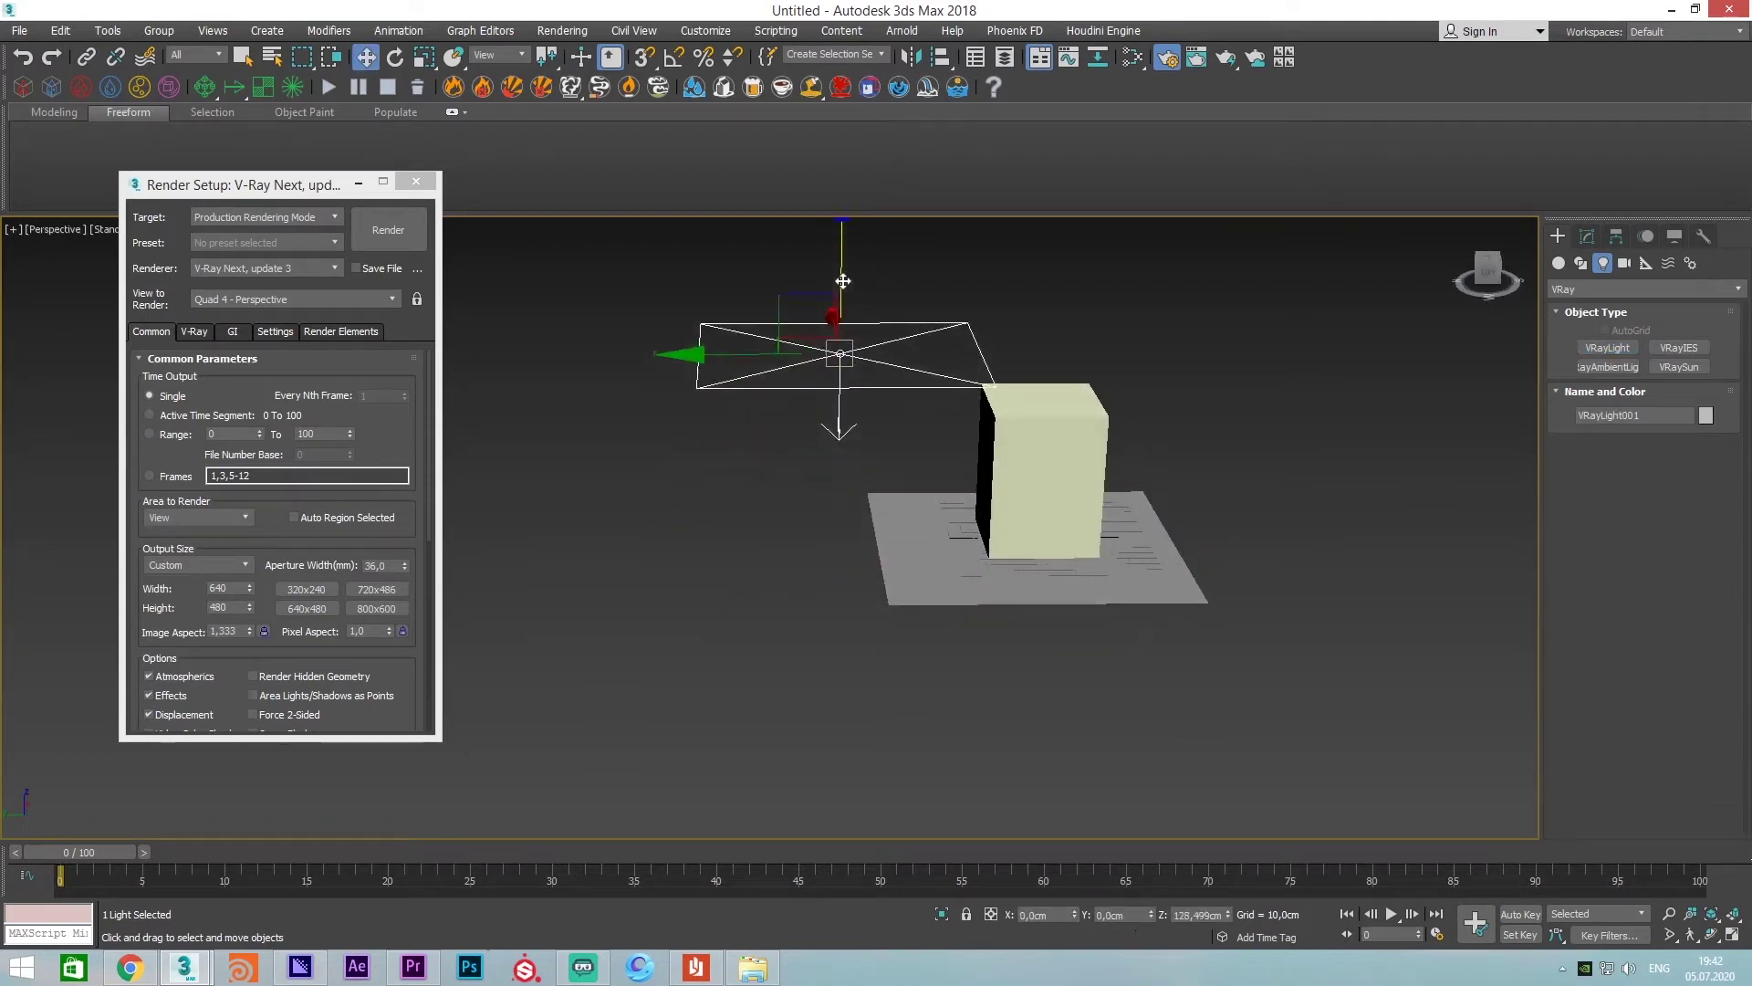
{"action": "middle_click_drag", "start_coordinate": [850, 230], "coordinate": [838, 413]}
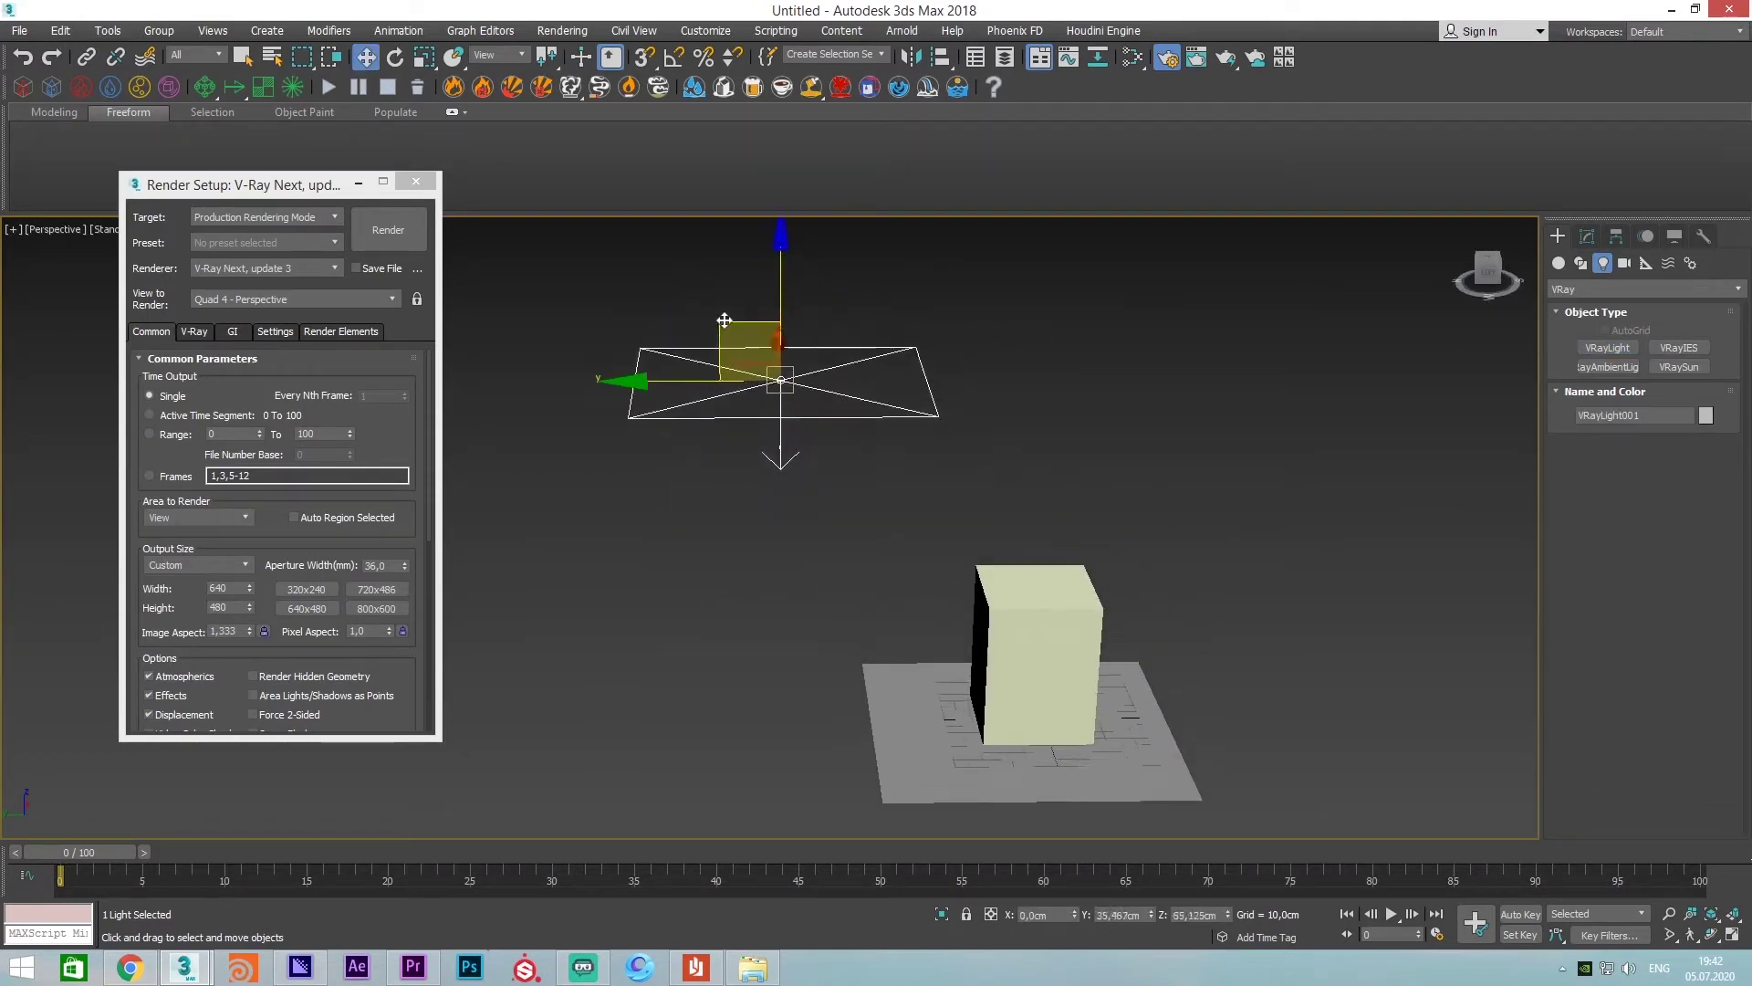
{"action": "left_click_drag", "start_coordinate": [786, 419], "coordinate": [729, 328]}
{"action": "middle_click_drag", "start_coordinate": [934, 463], "coordinate": [891, 469], "text": "alt"}
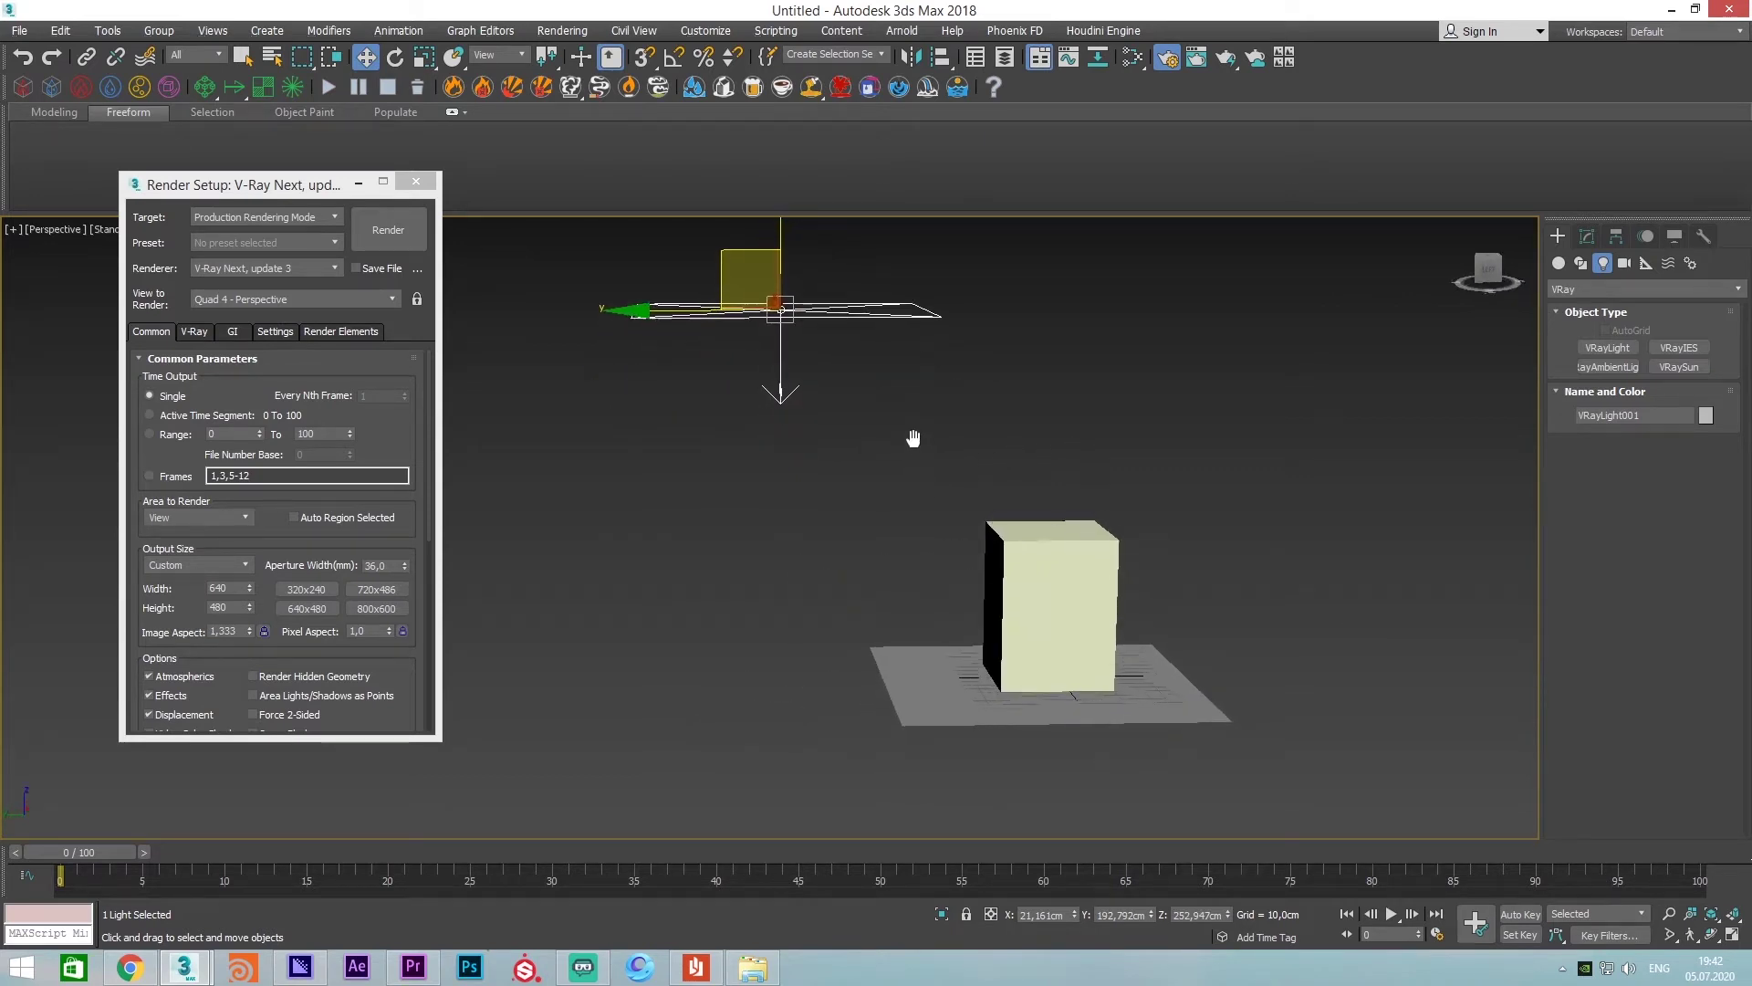
Render the current view twice in the V-Ray frame buffer
{"action": "left_click", "coordinate": [404, 229]}
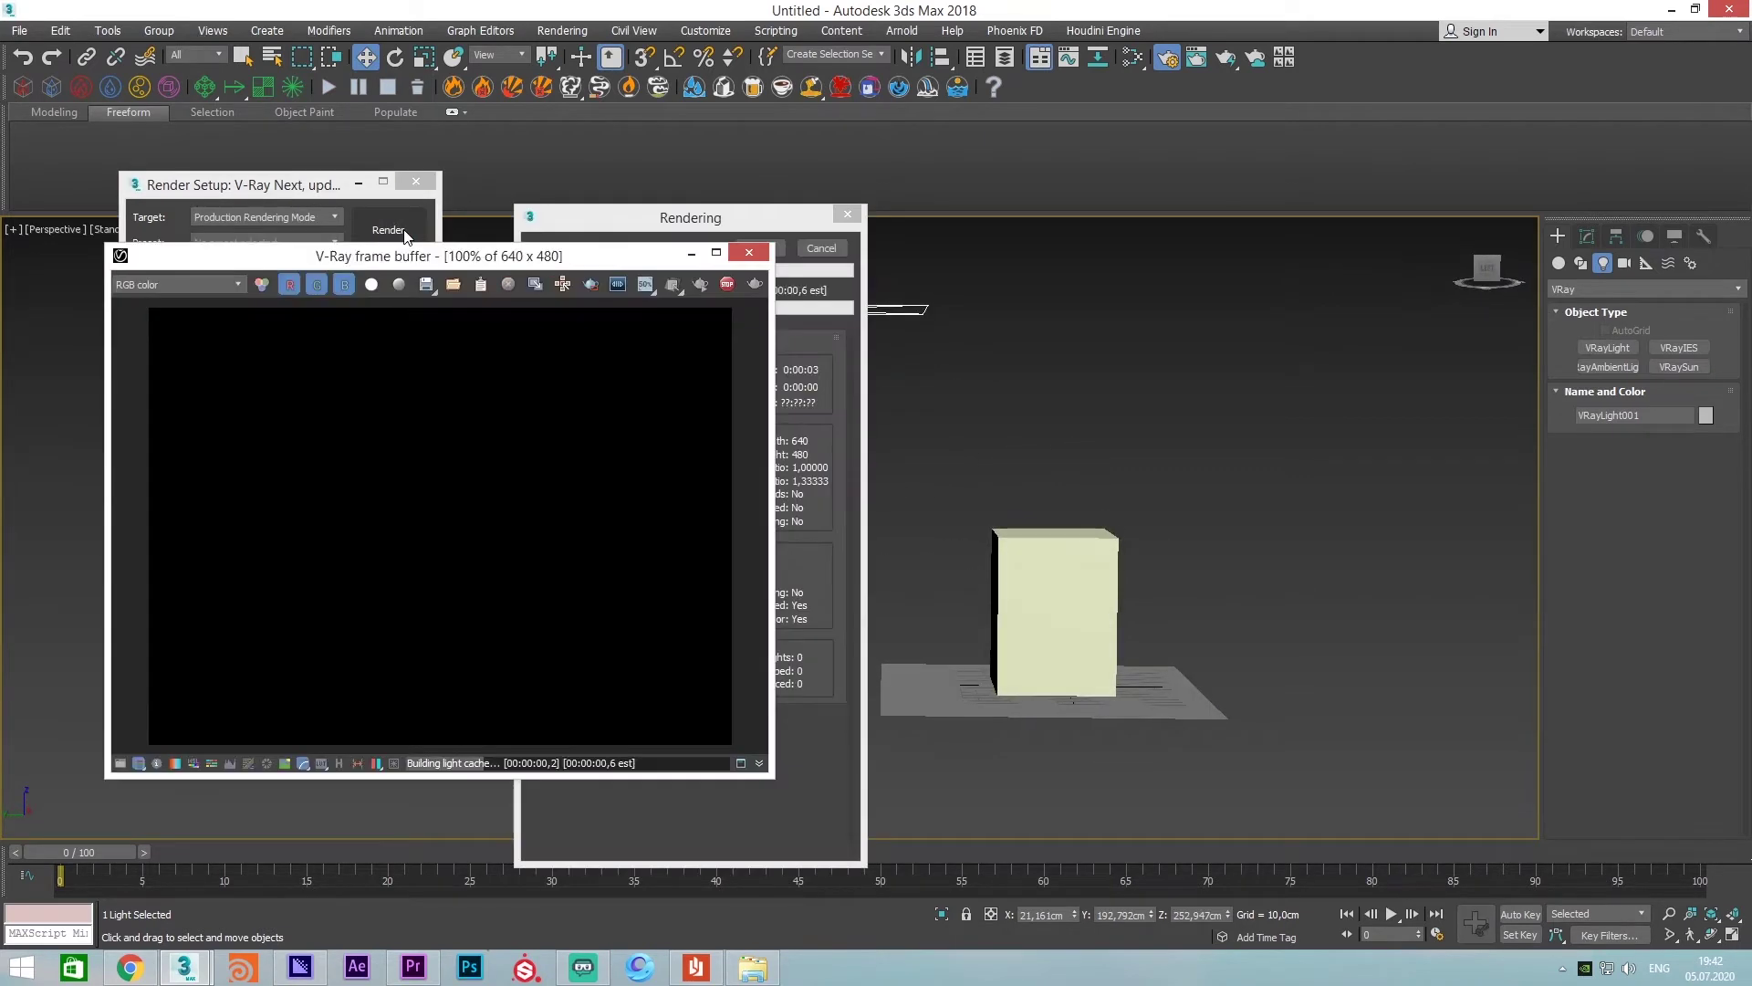
{"action": "scroll", "coordinate": [545, 606], "scroll_direction": "up", "scroll_amount": 1}
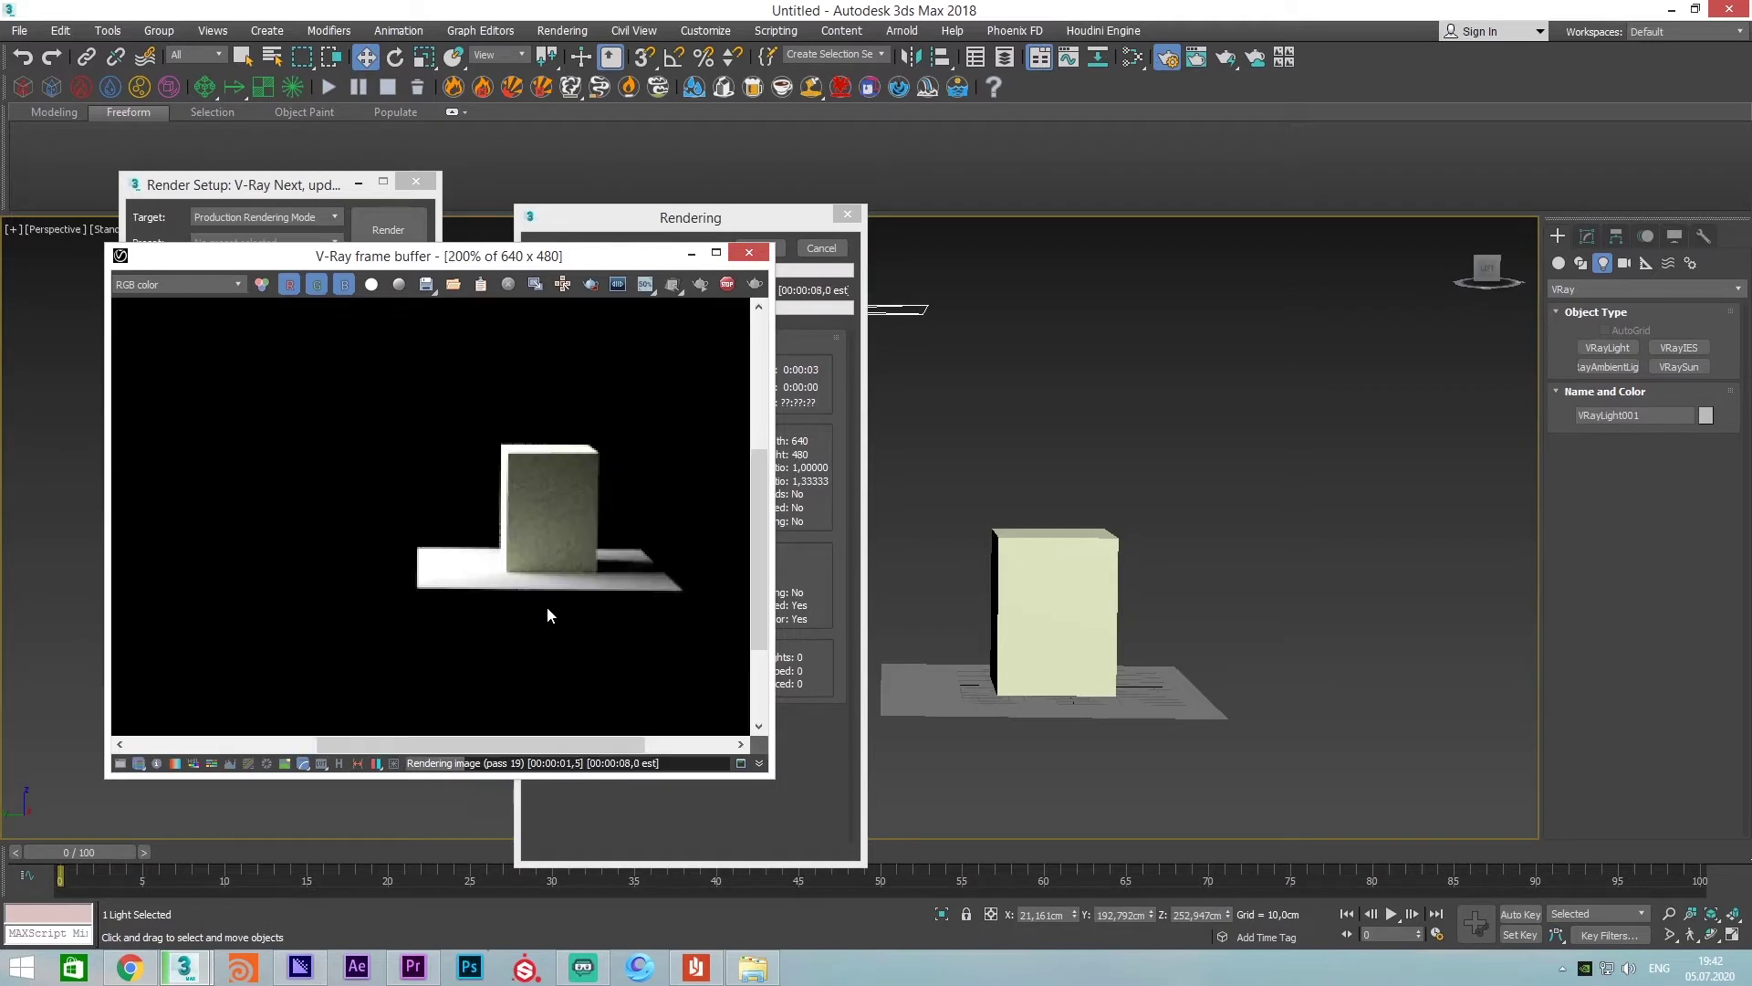
{"action": "scroll", "coordinate": [478, 468], "scroll_direction": "down", "scroll_amount": 1}
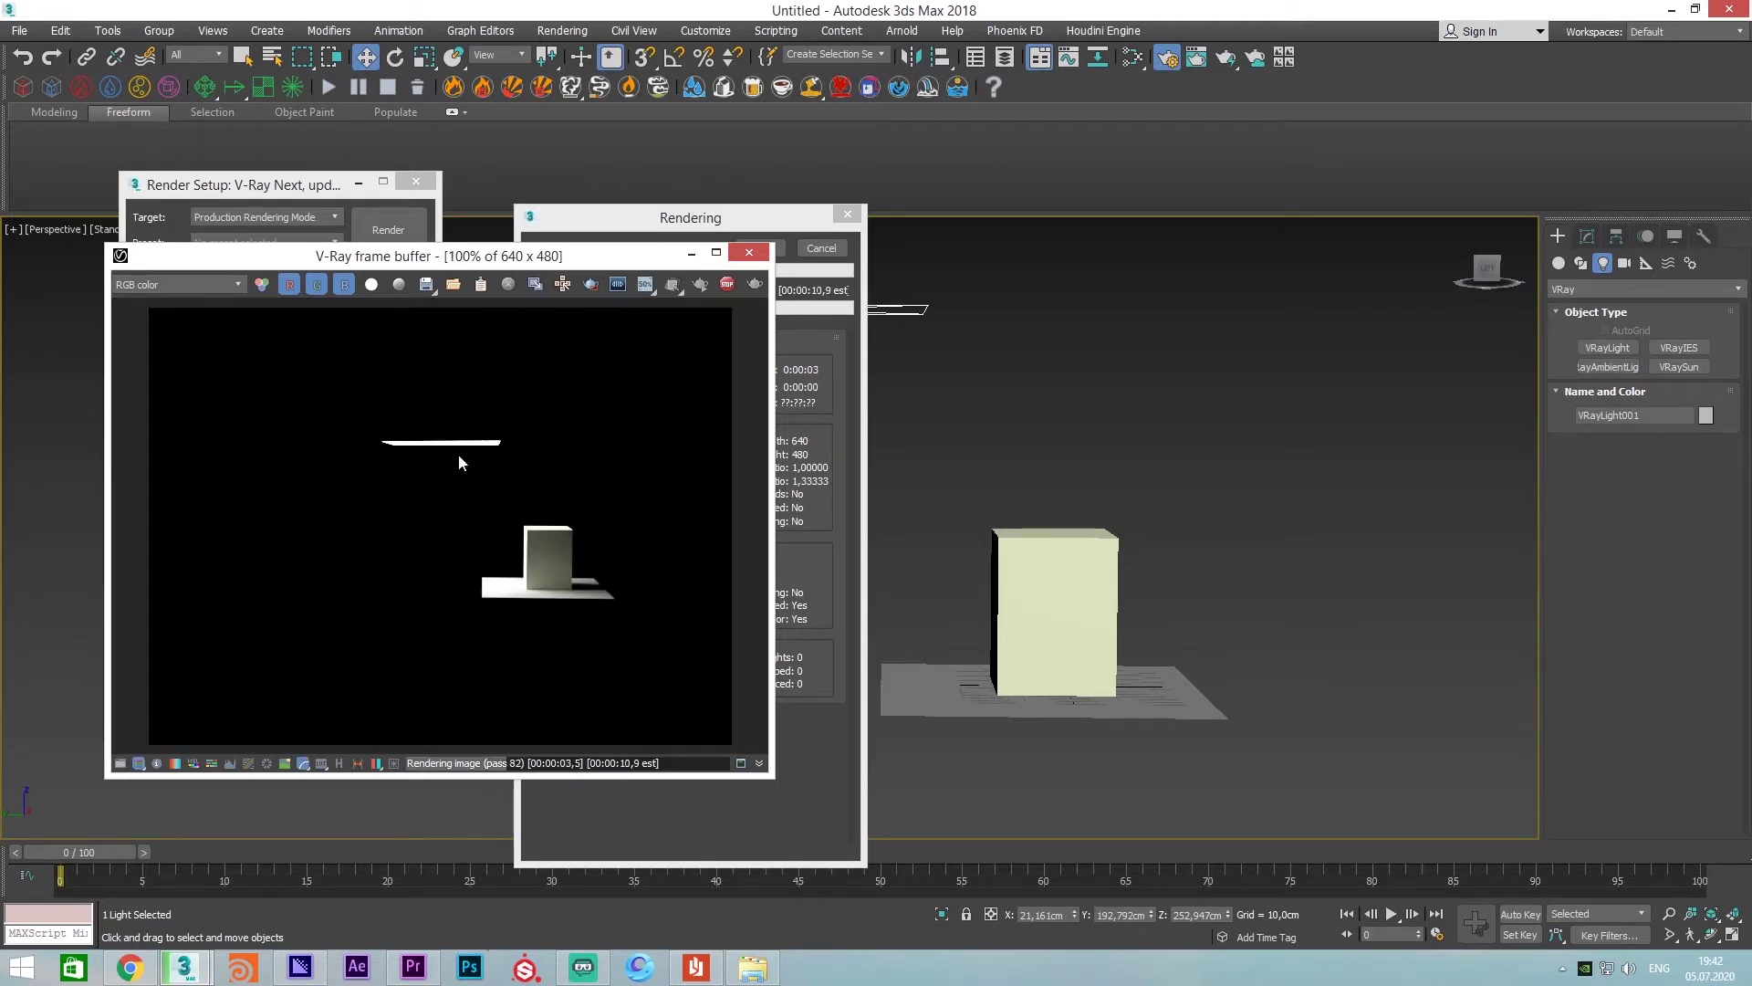
{"action": "left_click", "coordinate": [703, 282]}
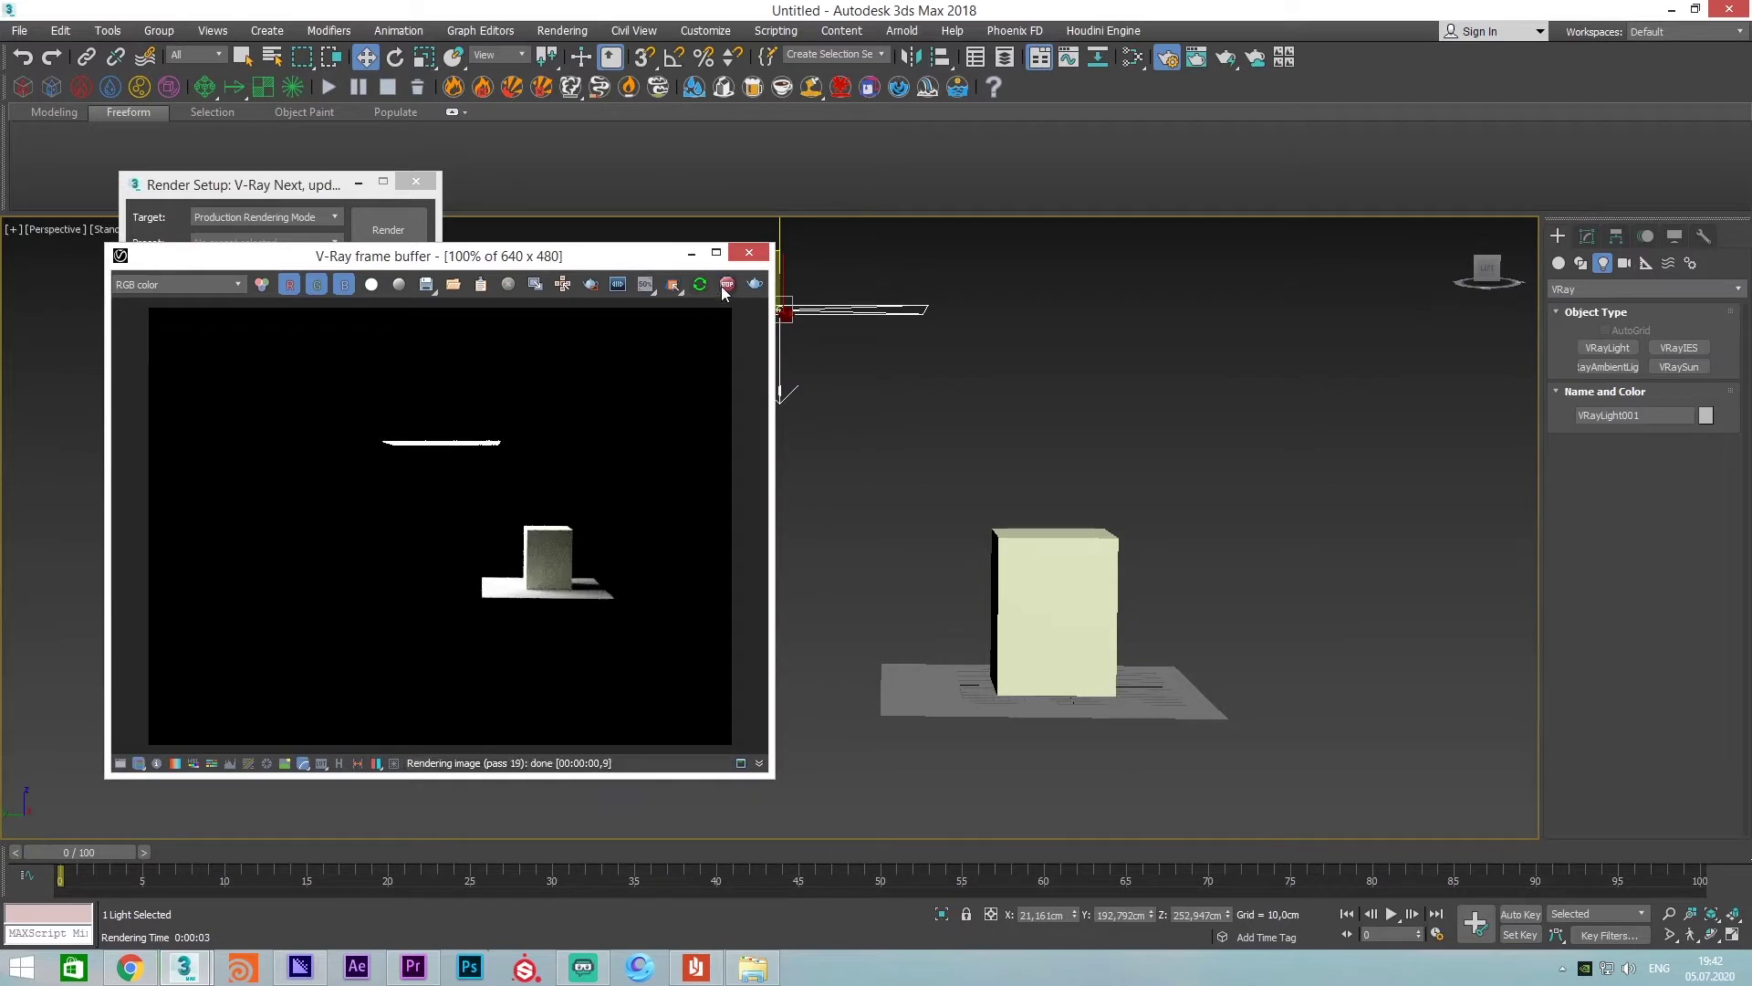
{"action": "left_click_drag", "start_coordinate": [643, 262], "coordinate": [651, 211]}
Orbit to a new angle and render the box lit by VRayLight001, inspecting the result
{"action": "mouse_move", "coordinate": [1115, 510]}
{"action": "middle_mouse_down", "text": "alt"}
{"action": "mouse_move", "coordinate": [1048, 535]}
{"action": "mouse_move", "coordinate": [1126, 536]}
{"action": "mouse_move", "coordinate": [1104, 516]}
{"action": "middle_mouse_up", "text": "alt"}
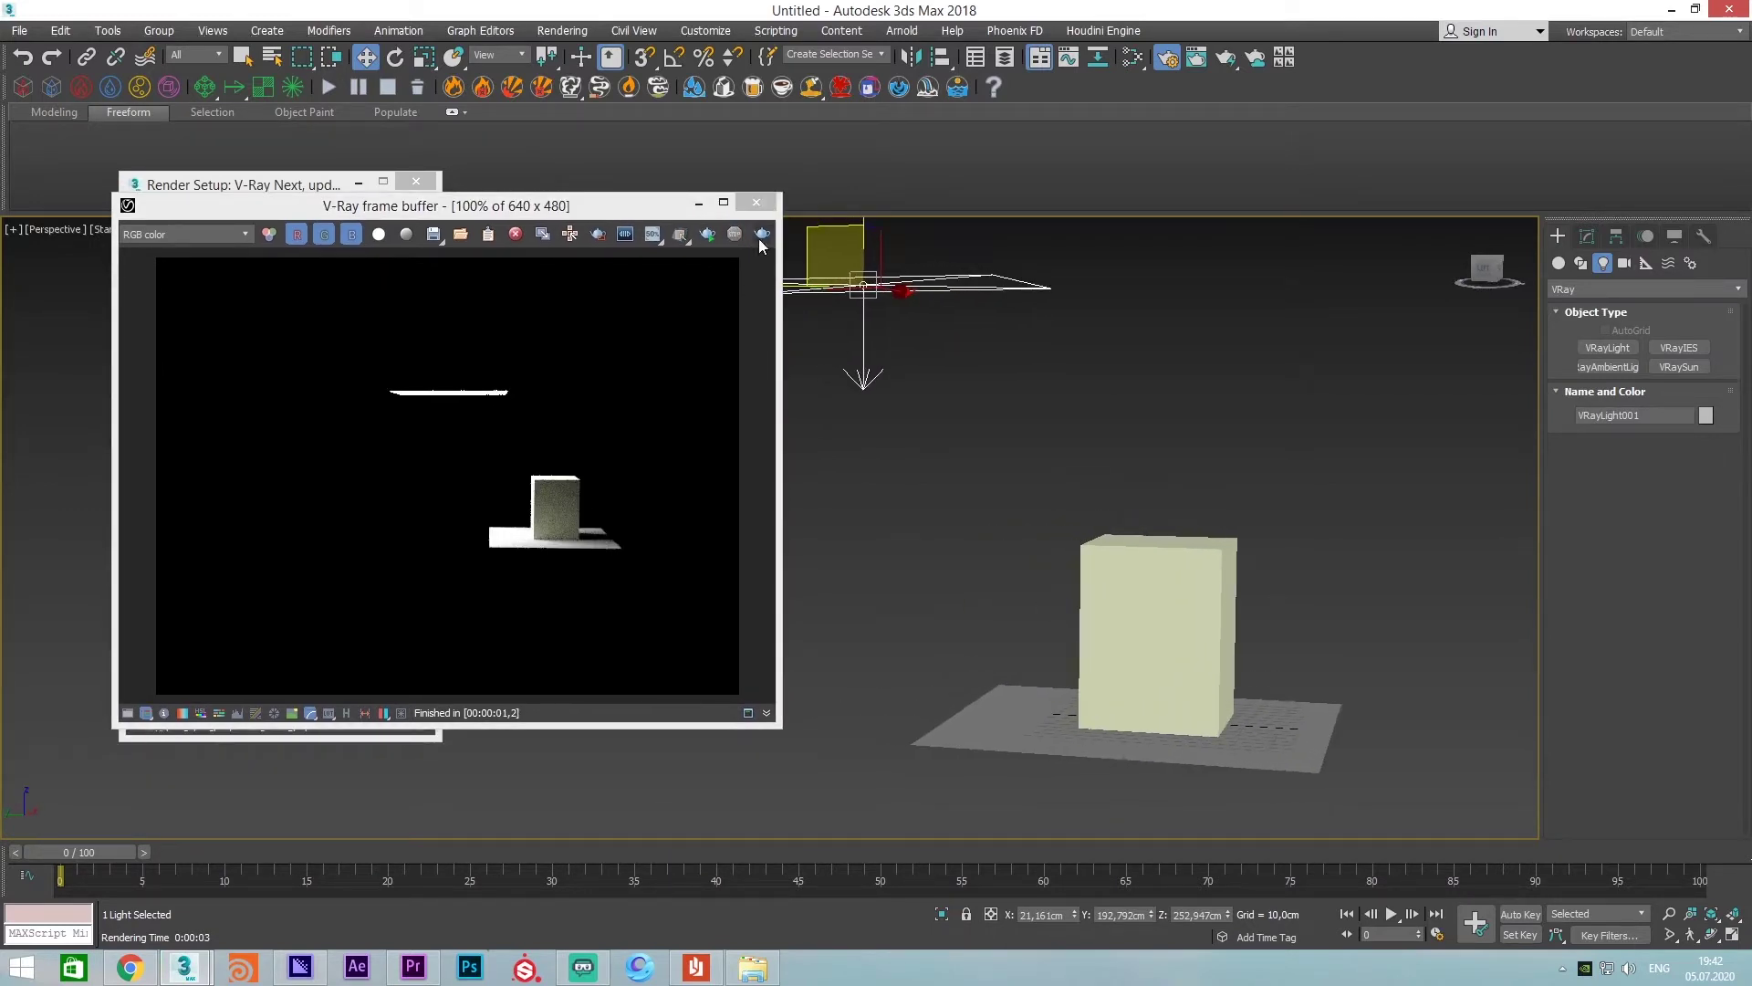
{"action": "left_click", "coordinate": [762, 234]}
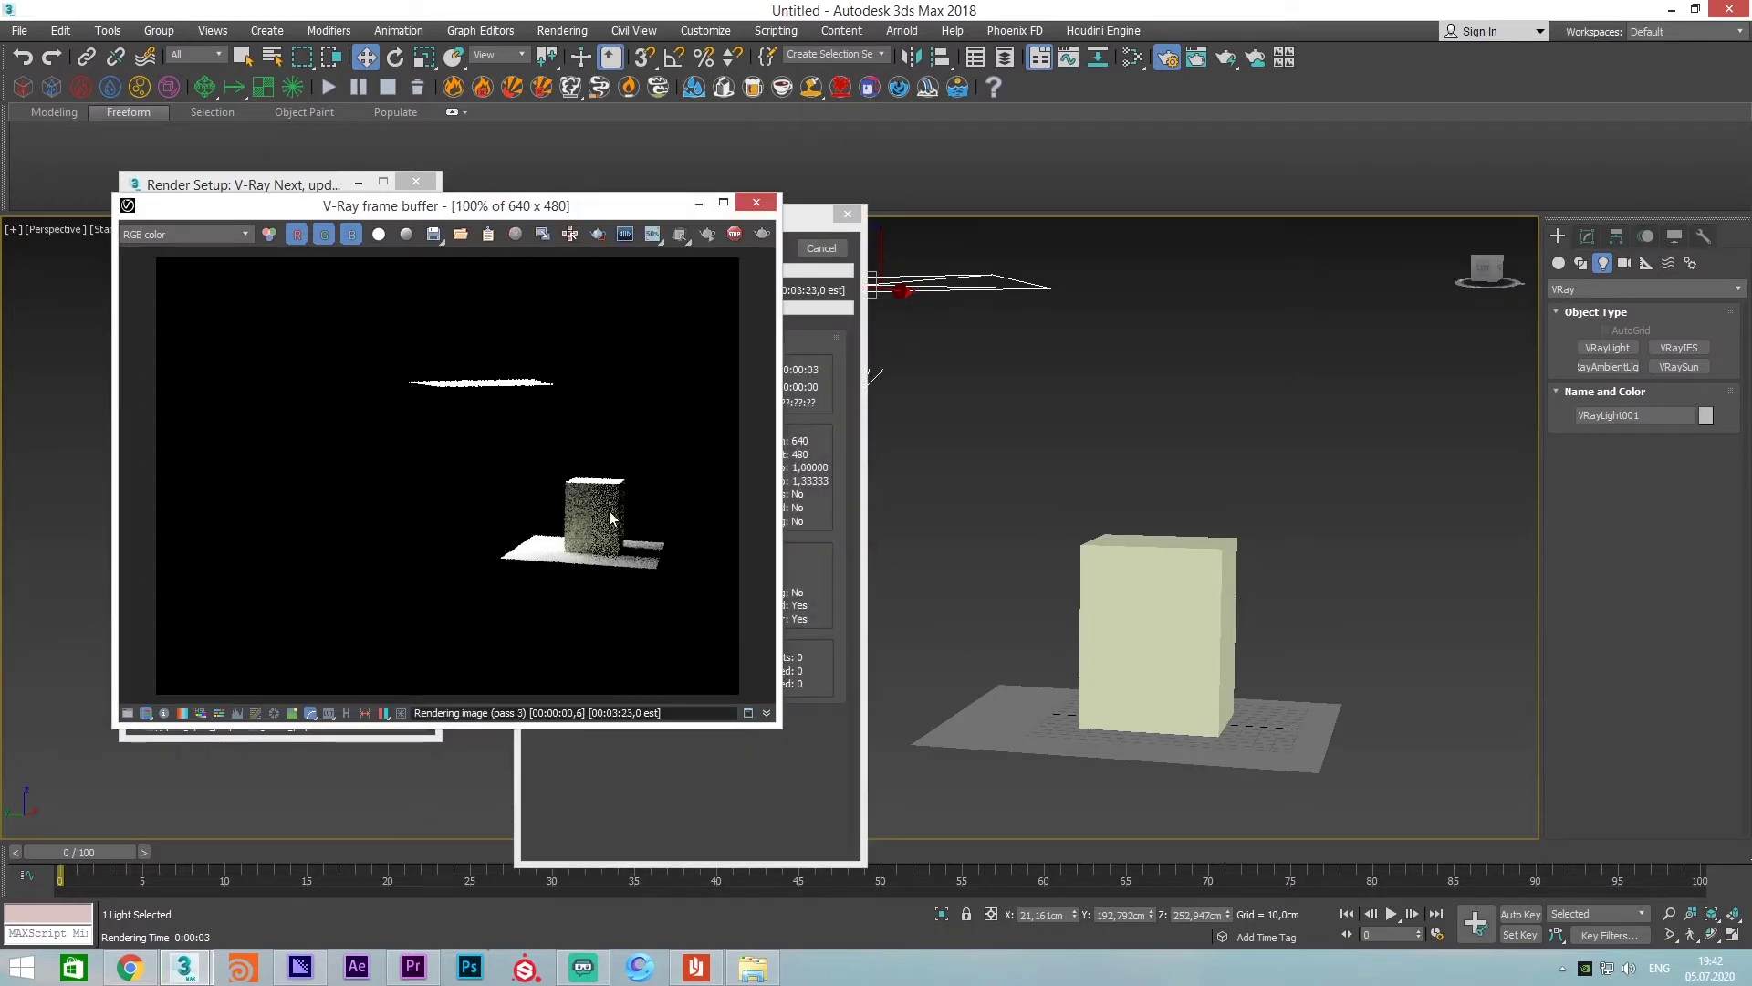
{"action": "scroll", "coordinate": [627, 520], "scroll_direction": "up", "scroll_amount": 1}
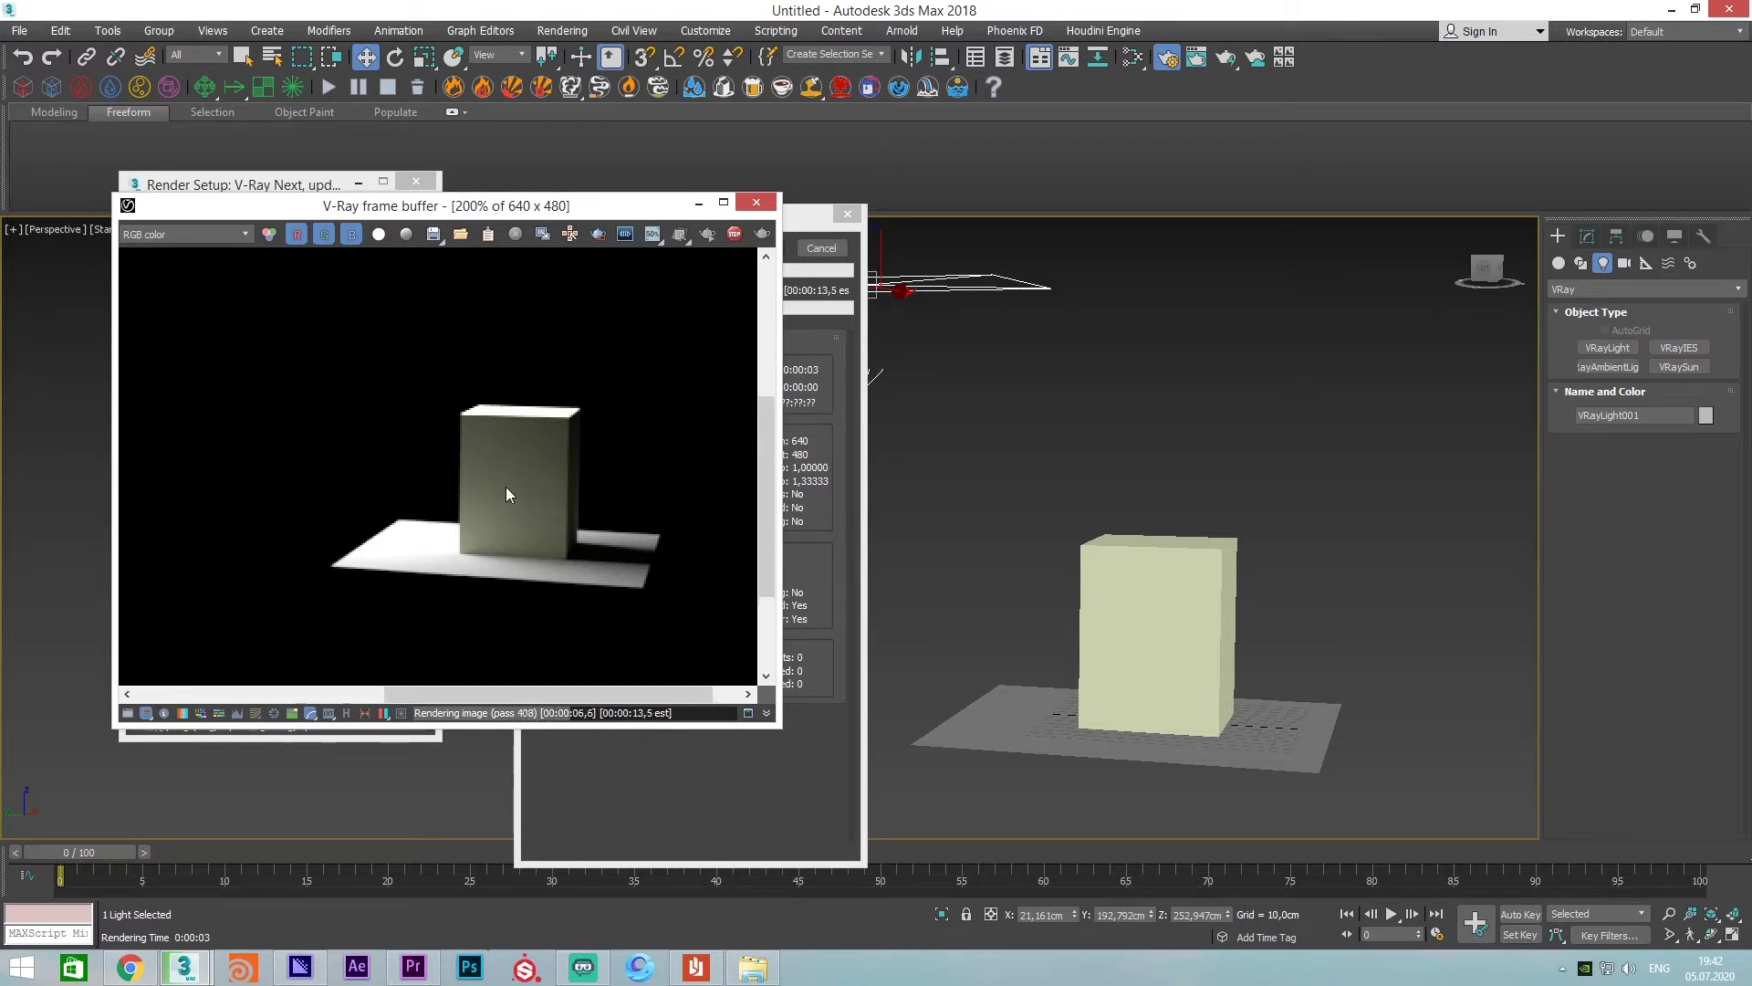
{"action": "scroll", "coordinate": [506, 486], "scroll_direction": "down", "scroll_amount": 1}
{"action": "scroll", "coordinate": [637, 566], "scroll_direction": "up", "scroll_amount": 1}
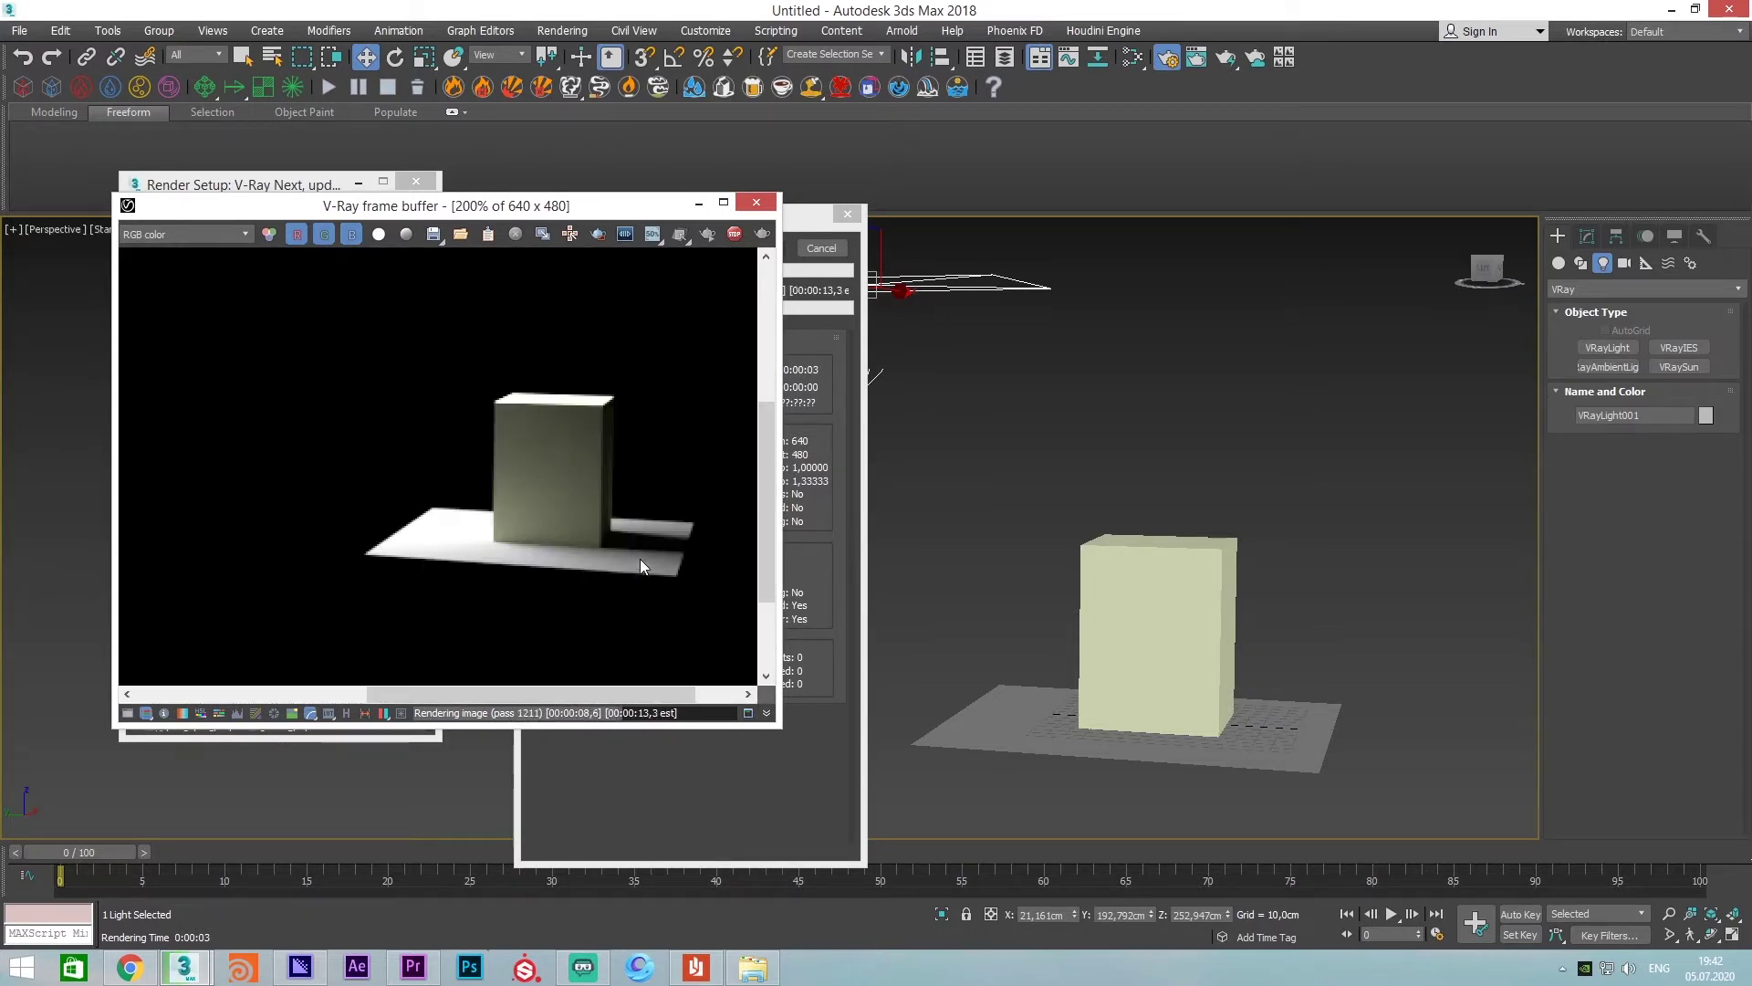
{"action": "middle_click_drag", "start_coordinate": [639, 559], "coordinate": [593, 561]}
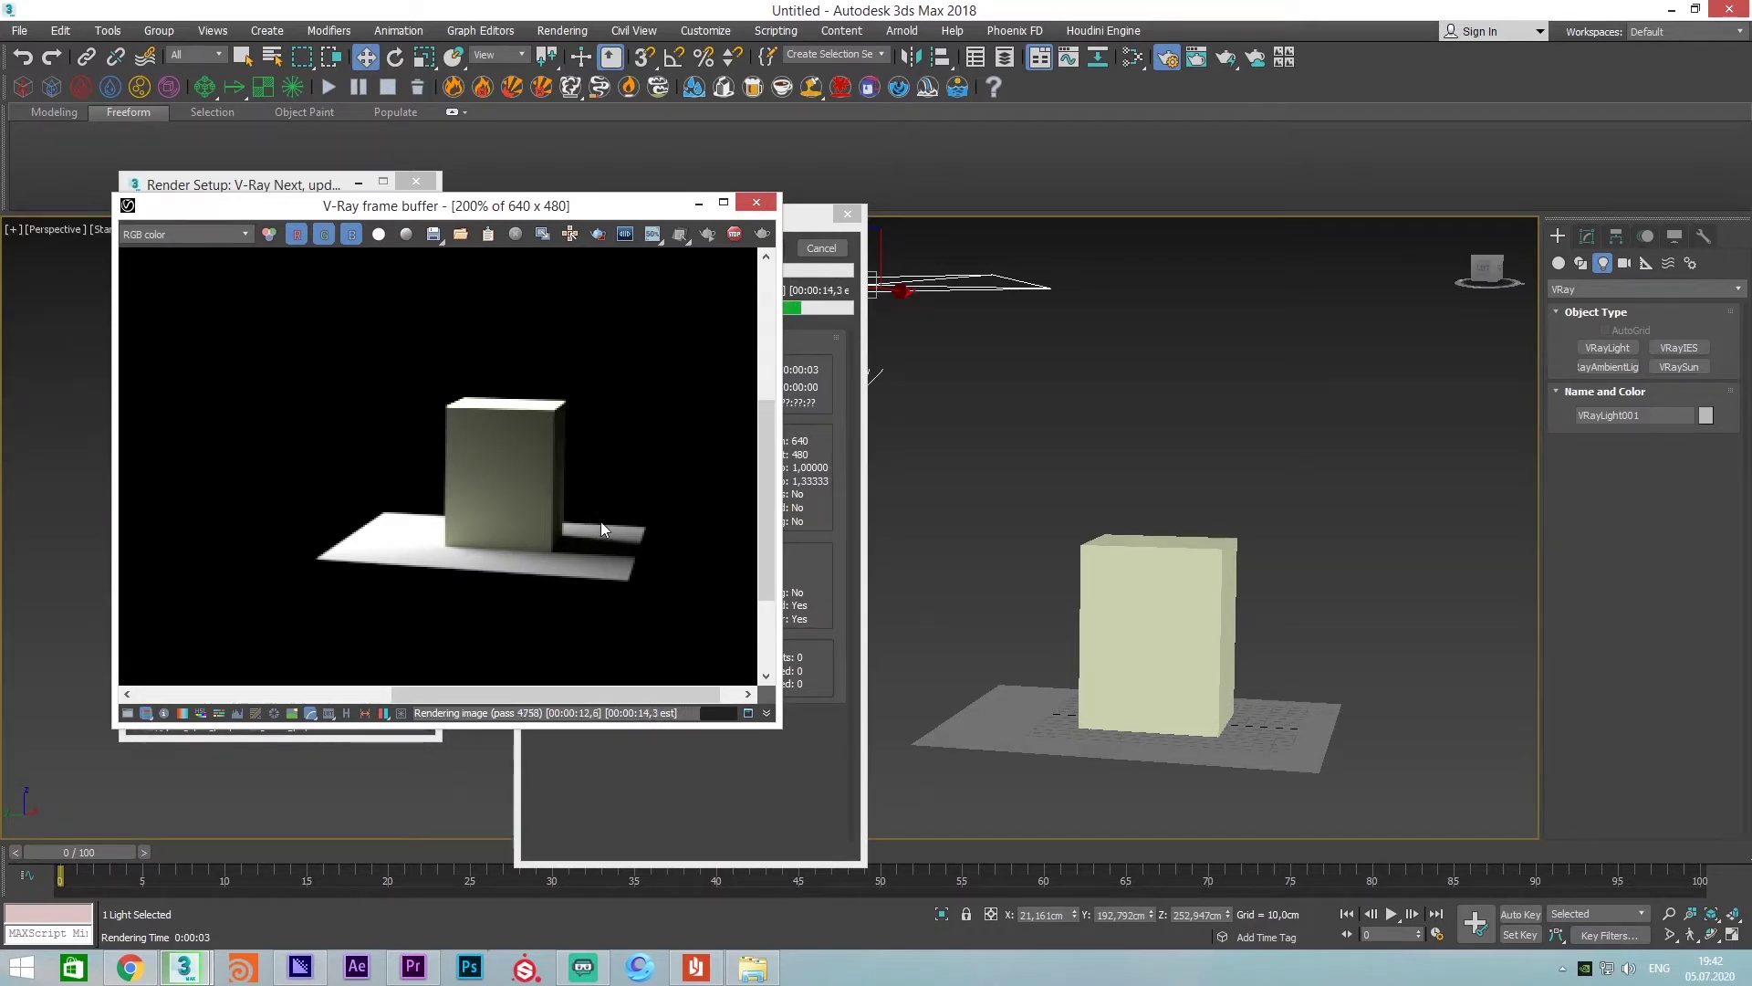
{"action": "middle_click_drag", "start_coordinate": [501, 504], "coordinate": [484, 530]}
{"action": "scroll", "coordinate": [484, 523], "scroll_direction": "down", "scroll_amount": 1}
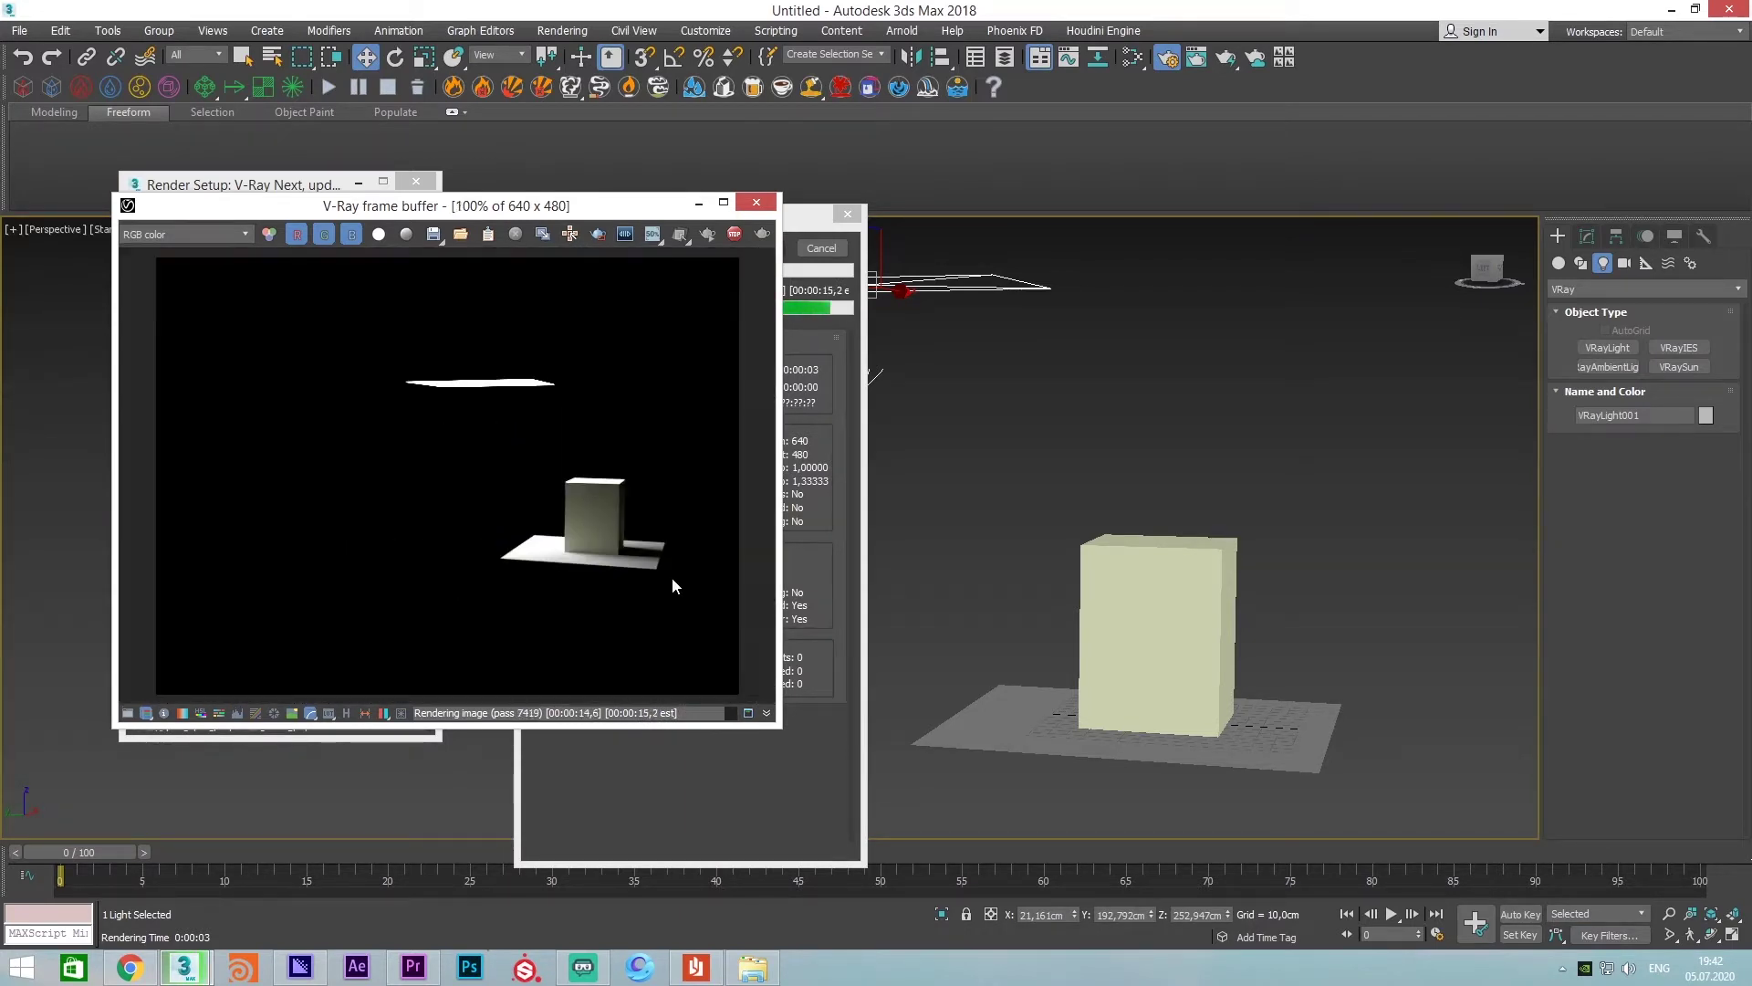
{"action": "scroll", "coordinate": [672, 577], "scroll_direction": "up", "scroll_amount": 1}
{"action": "scroll", "coordinate": [543, 581], "scroll_direction": "down", "scroll_amount": 1}
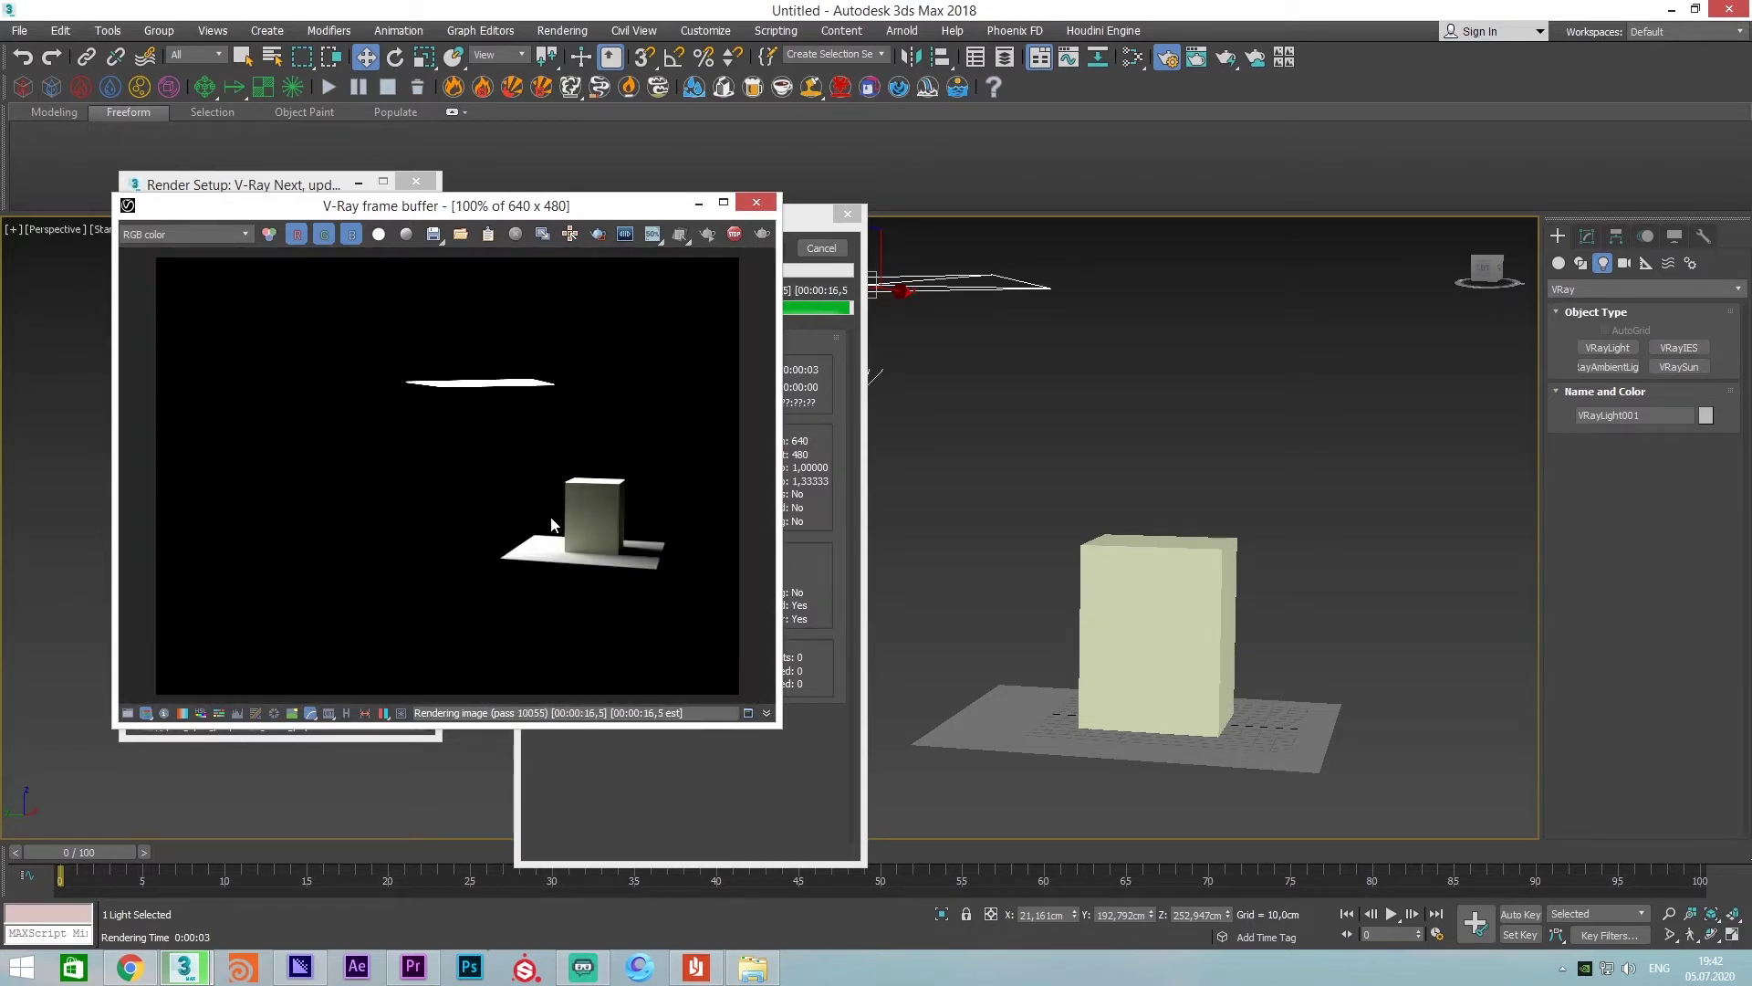
Stop the render, move the frame buffer, orbit again and deselect the light
{"action": "left_click", "coordinate": [735, 233]}
{"action": "left_click_drag", "start_coordinate": [639, 206], "coordinate": [605, 249]}
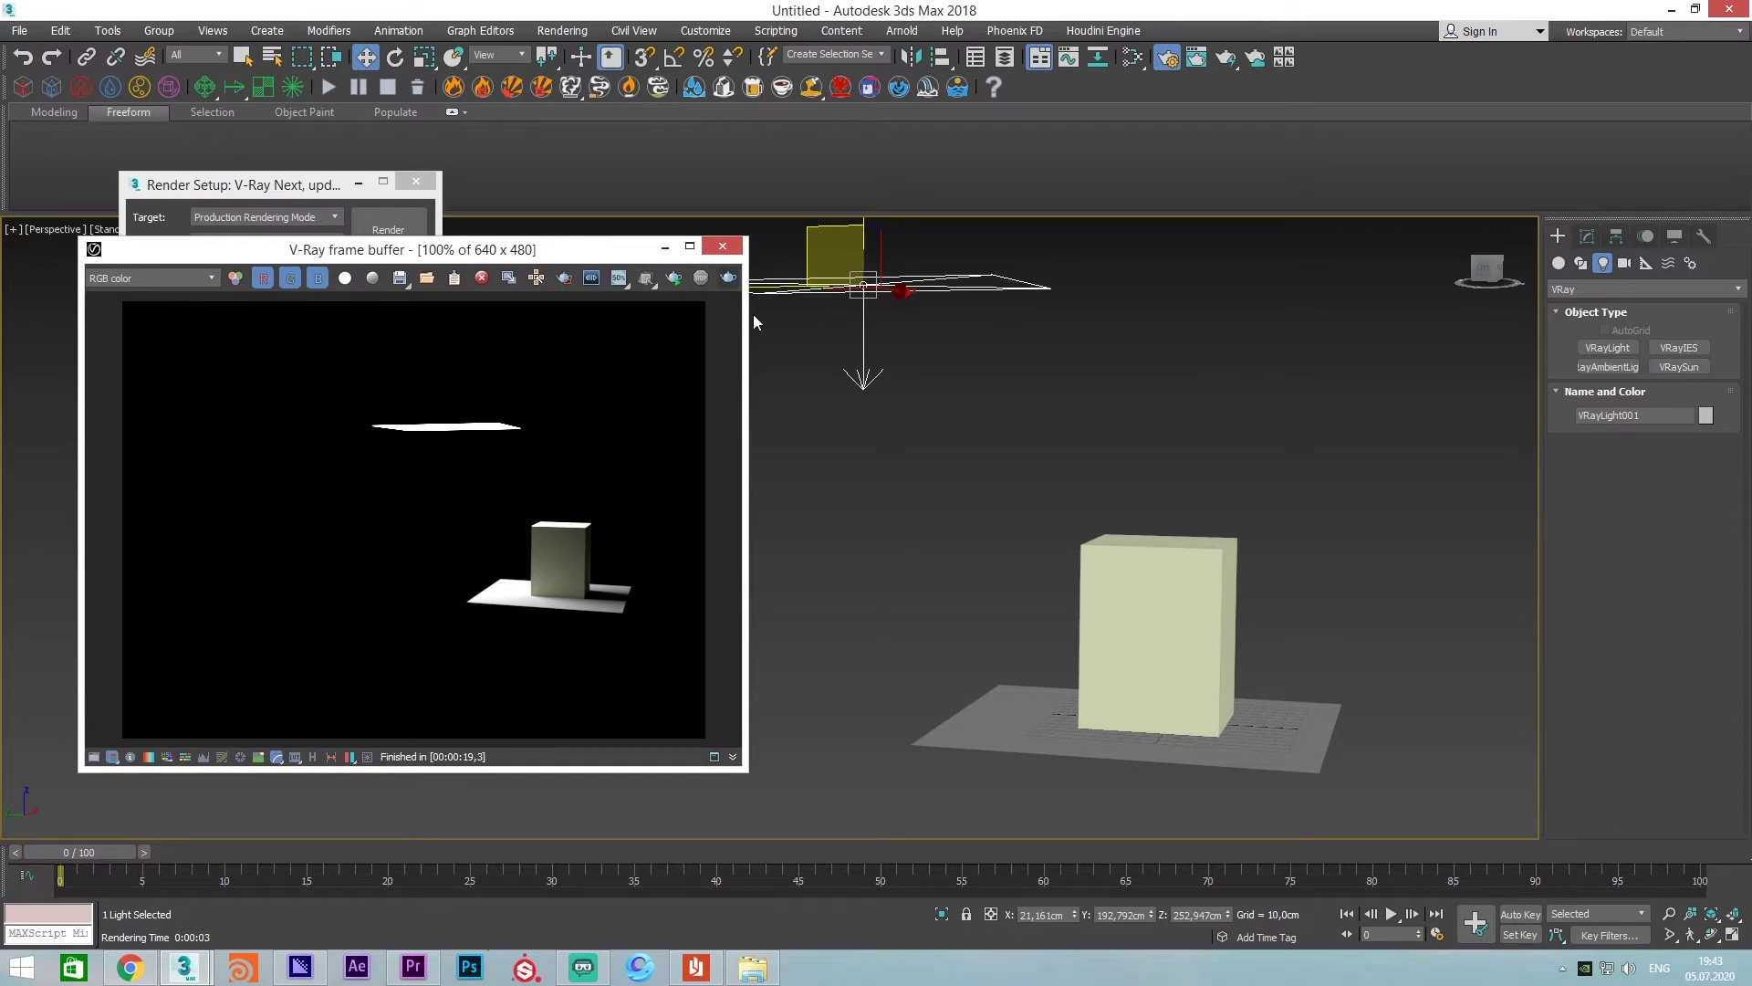
{"action": "mouse_move", "coordinate": [754, 321]}
{"action": "middle_mouse_down", "text": "alt"}
{"action": "mouse_move", "coordinate": [891, 379]}
{"action": "mouse_move", "coordinate": [994, 348]}
{"action": "mouse_move", "coordinate": [1032, 372]}
{"action": "mouse_move", "coordinate": [998, 362]}
{"action": "mouse_move", "coordinate": [1141, 378]}
{"action": "middle_mouse_up", "text": "alt"}
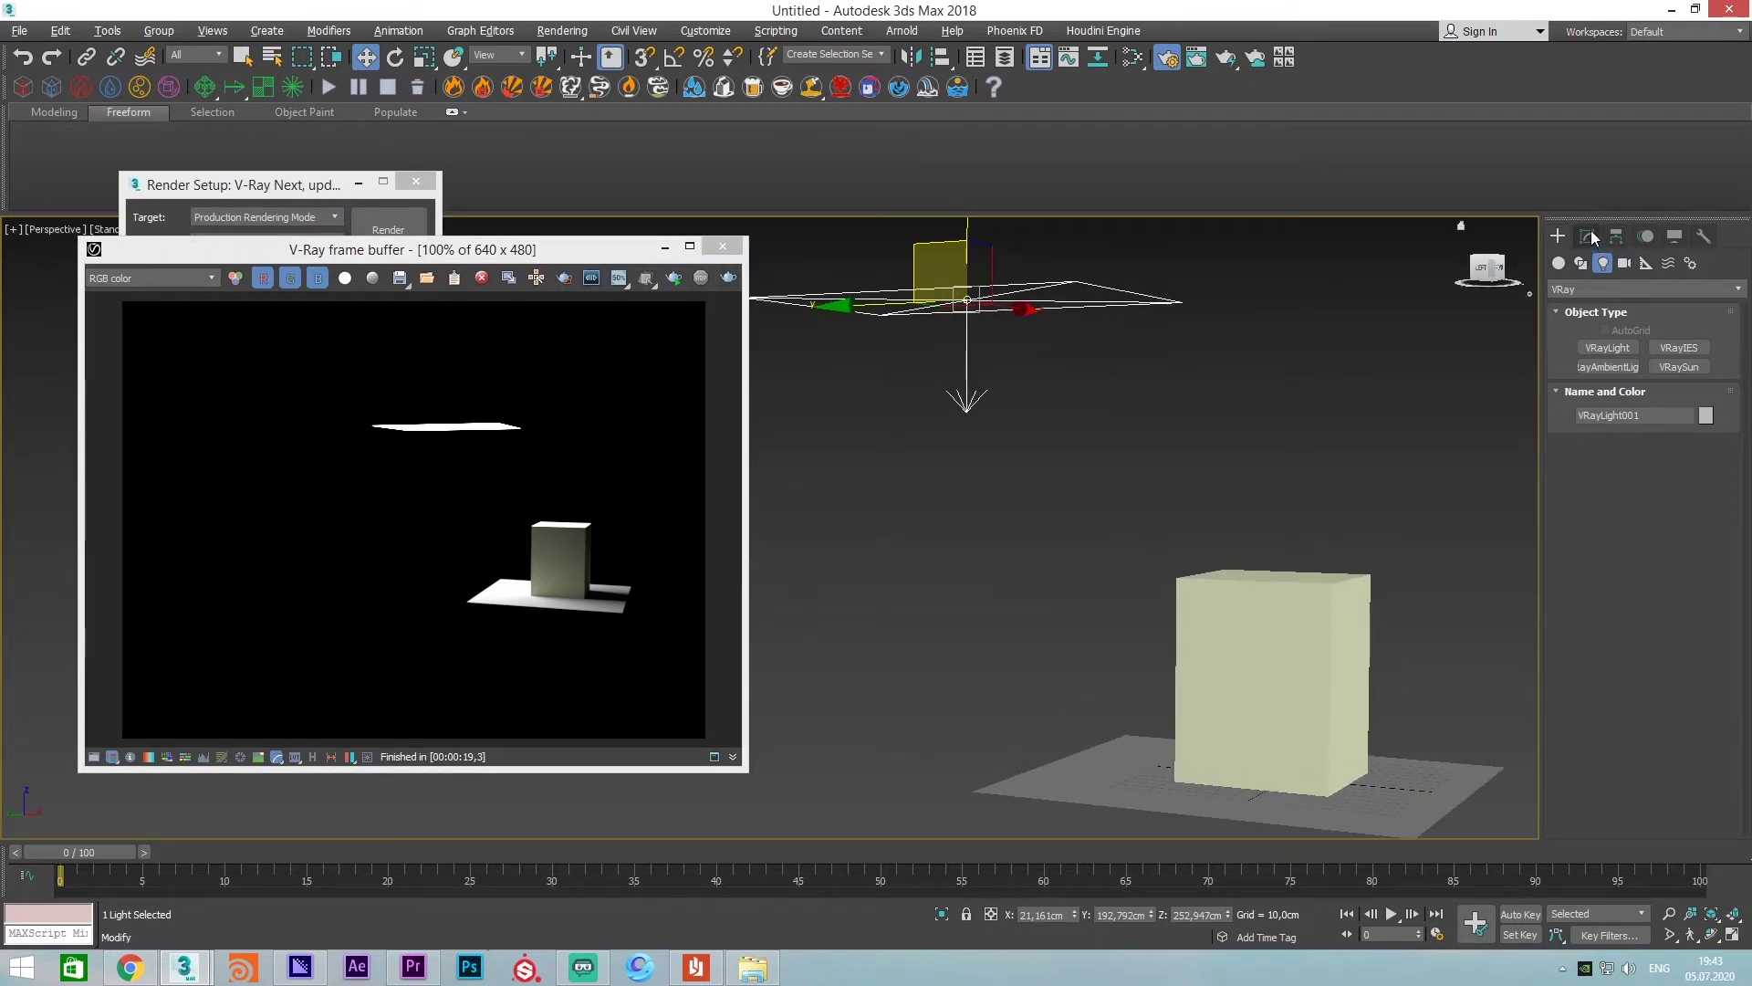
{"action": "left_click", "coordinate": [1060, 358]}
Reselect the light, open the Scene Explorer, and move the VFB and Render Setup windows aside
{"action": "left_click", "coordinate": [1014, 283]}
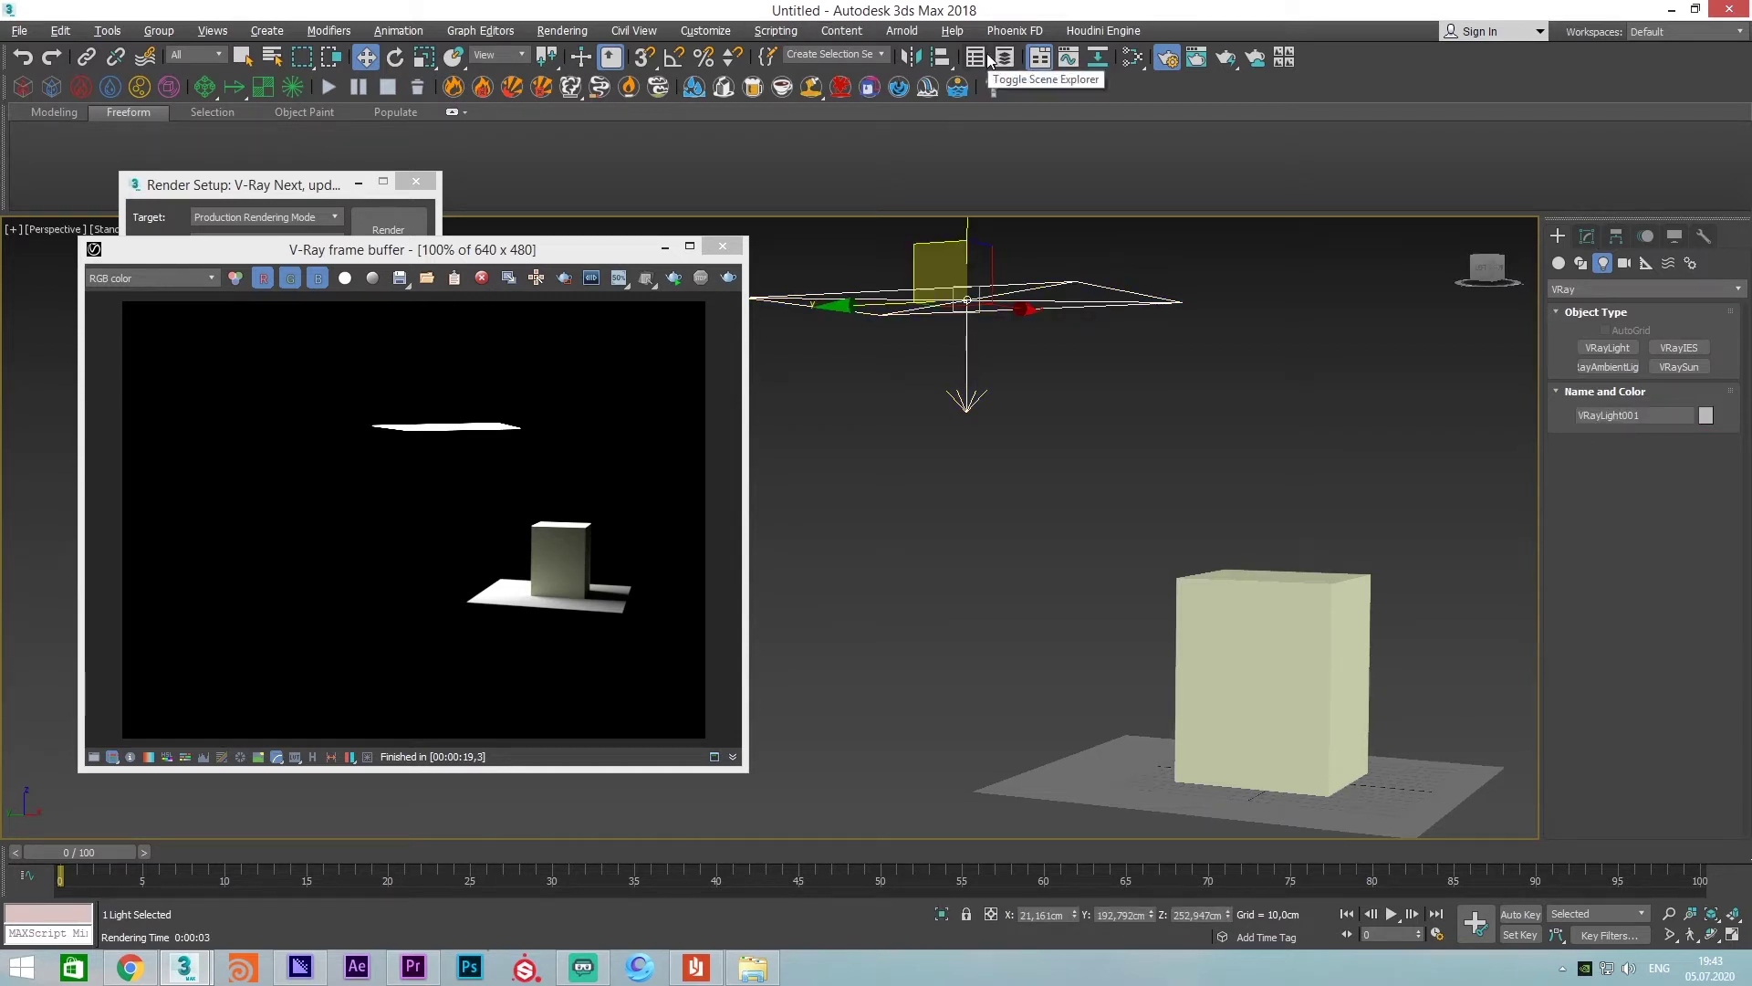
{"action": "left_click", "coordinate": [976, 57]}
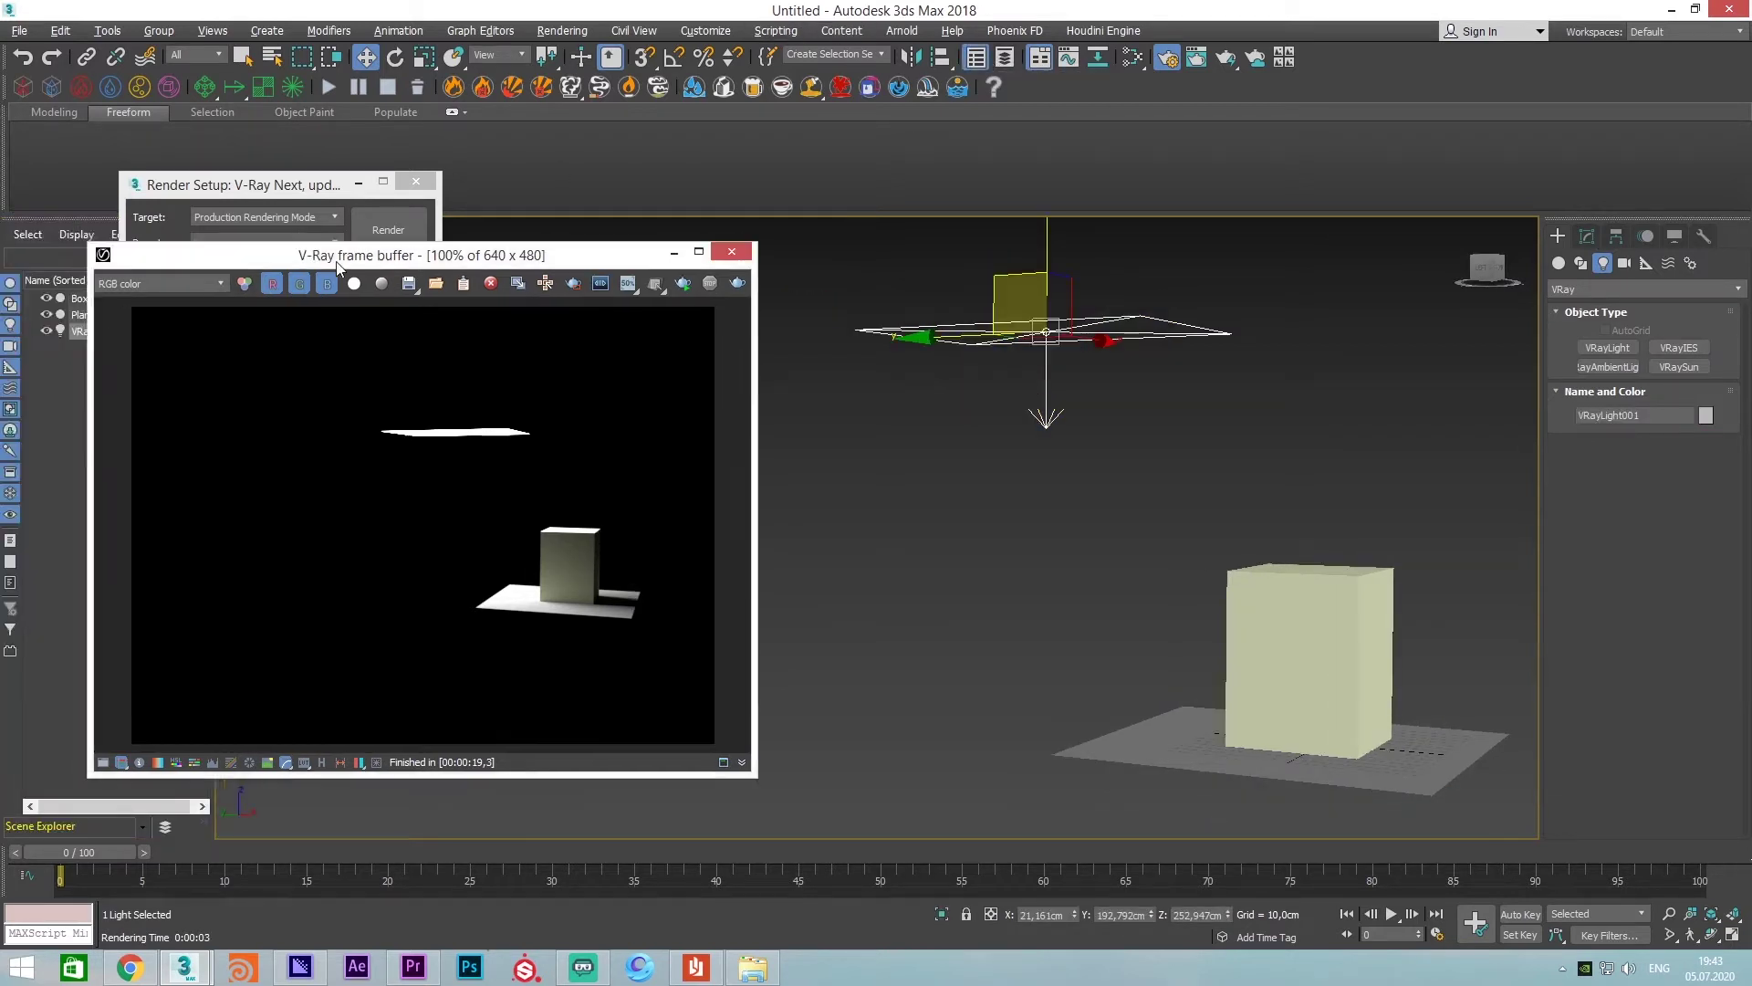
{"action": "left_click_drag", "start_coordinate": [301, 249], "coordinate": [557, 322]}
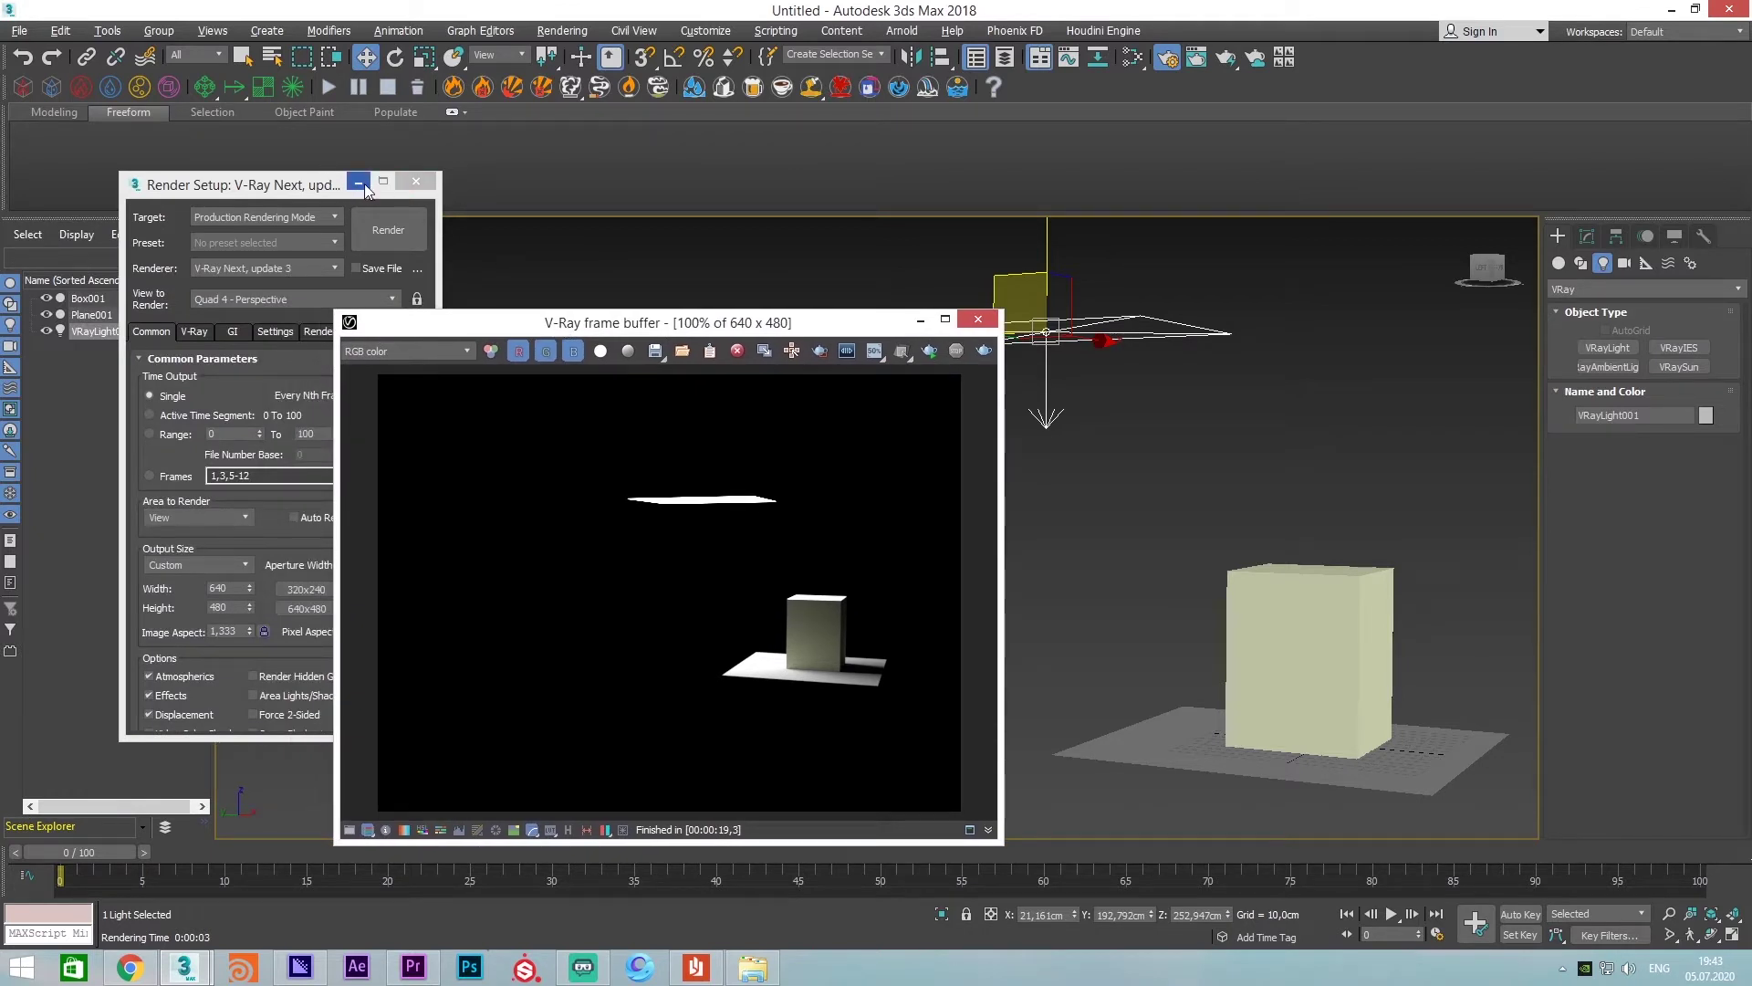
{"action": "left_click_drag", "start_coordinate": [294, 185], "coordinate": [469, 188]}
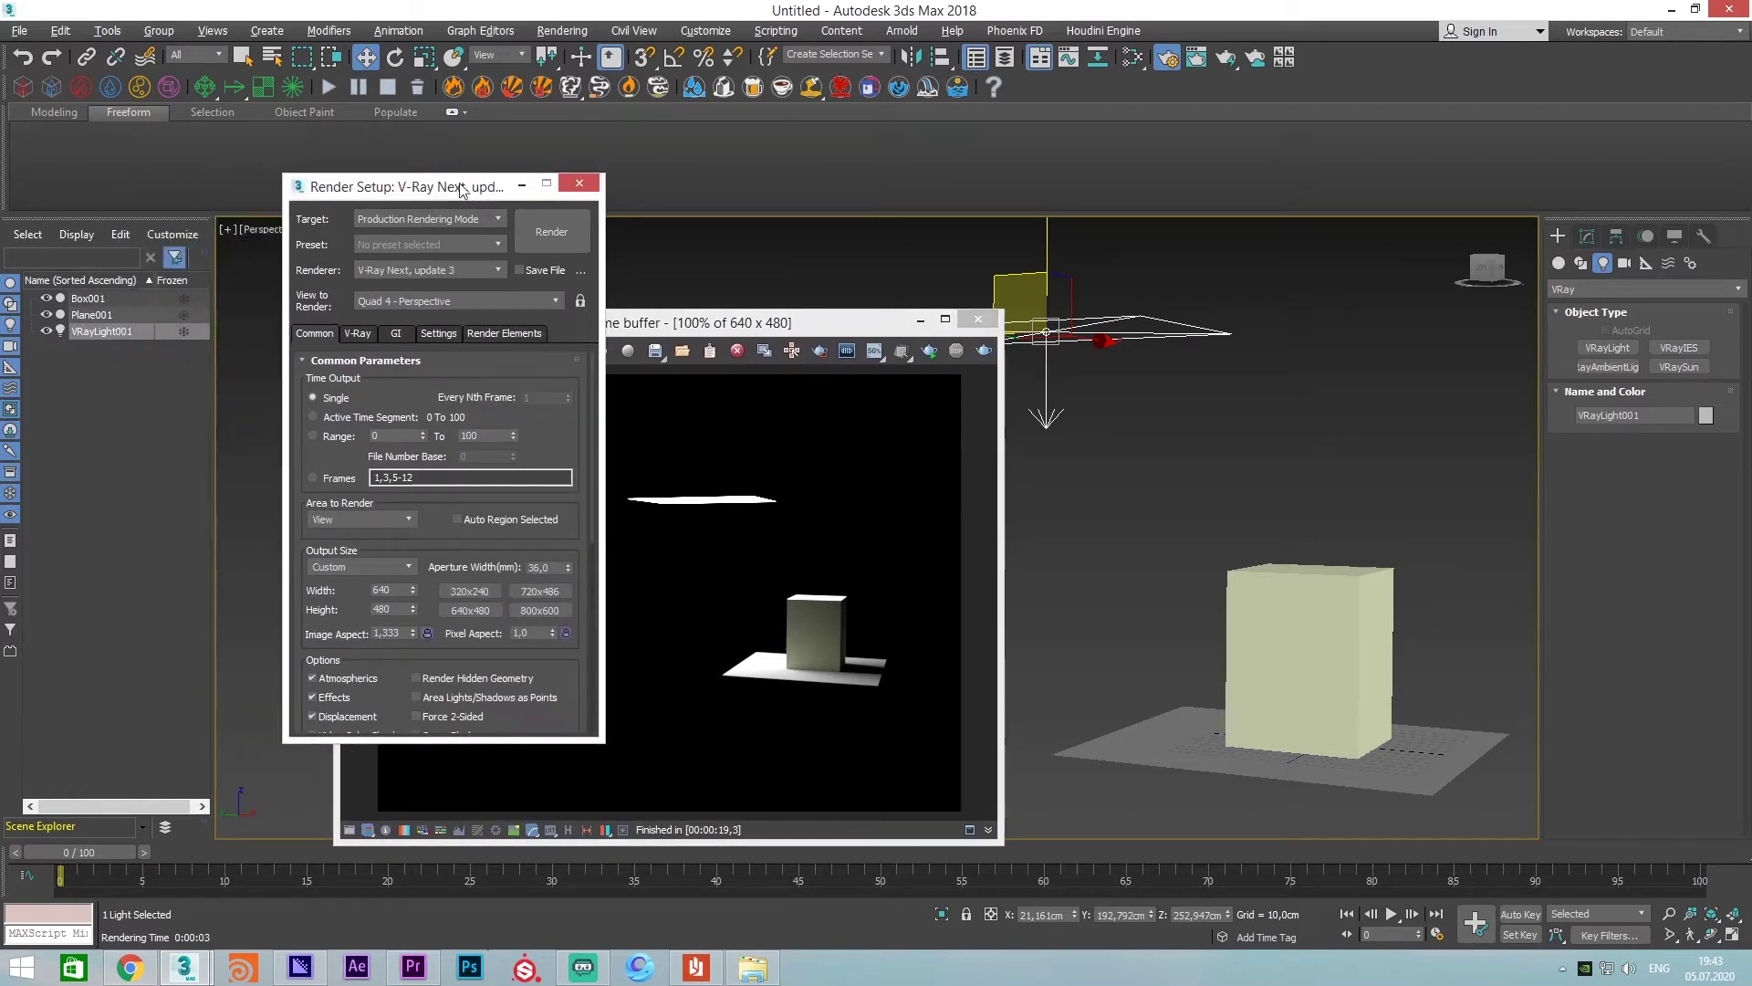
Select Plane001 and then VRayLight001 in the Scene Explorer list
{"action": "left_click", "coordinate": [78, 365]}
{"action": "left_click", "coordinate": [73, 314]}
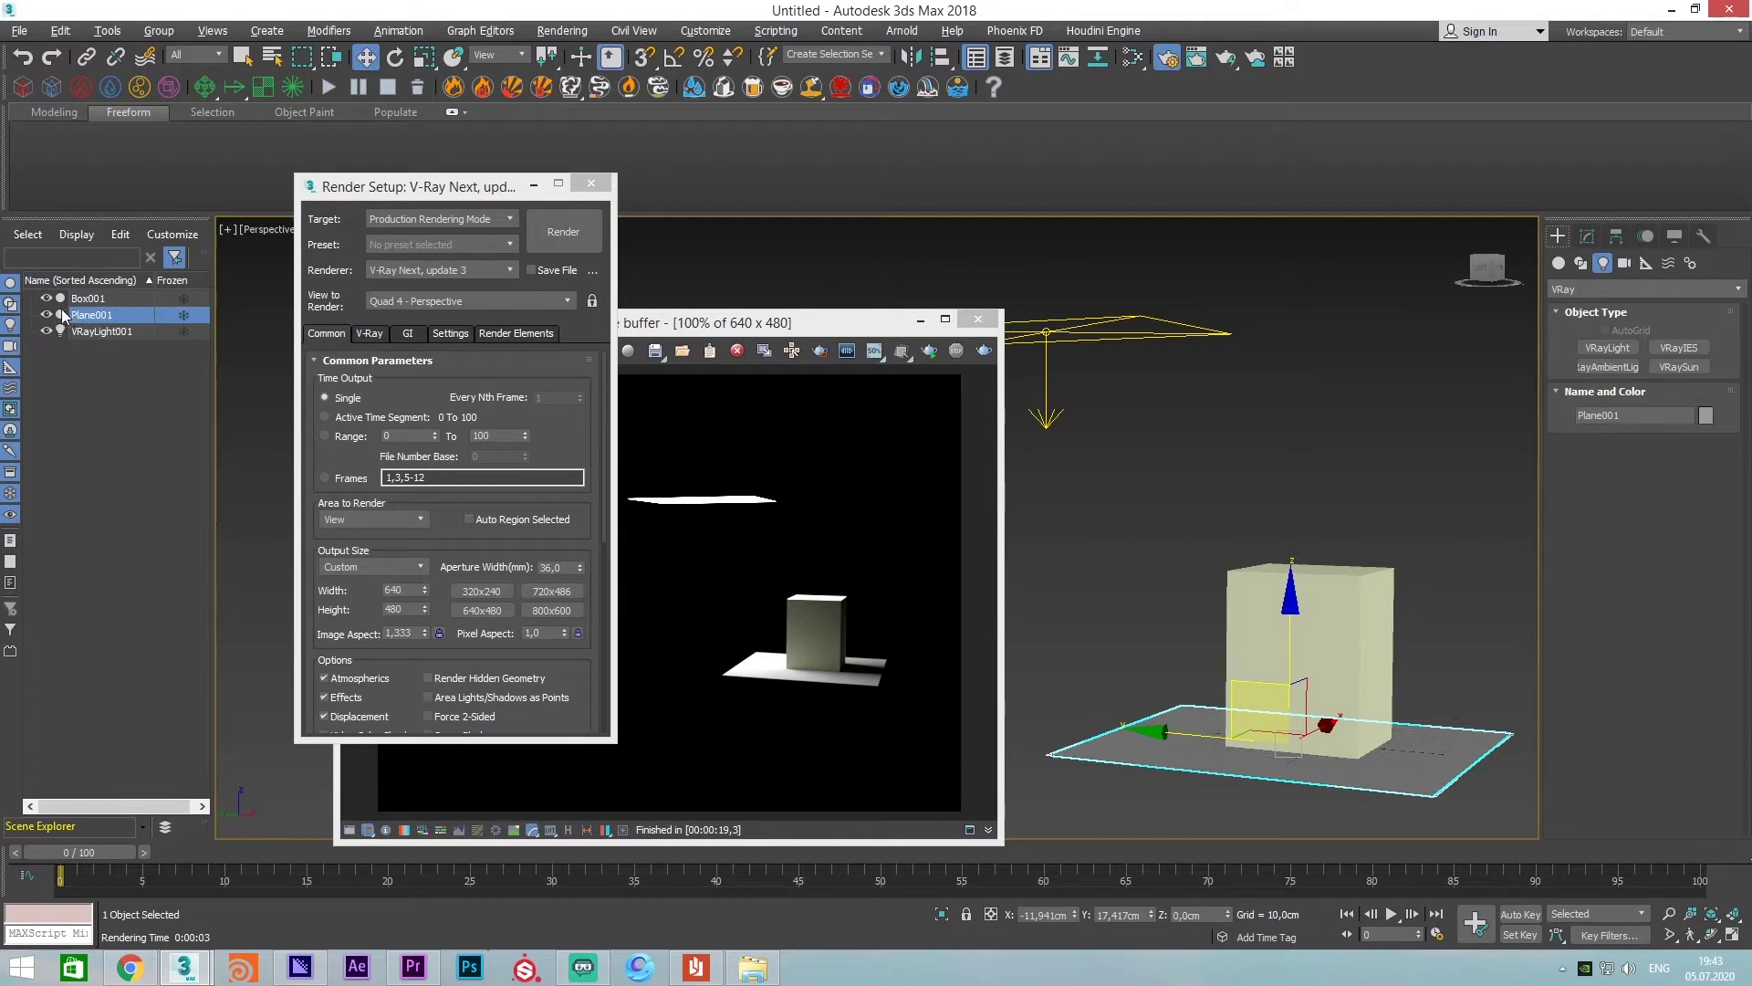
{"action": "left_click", "coordinate": [94, 331]}
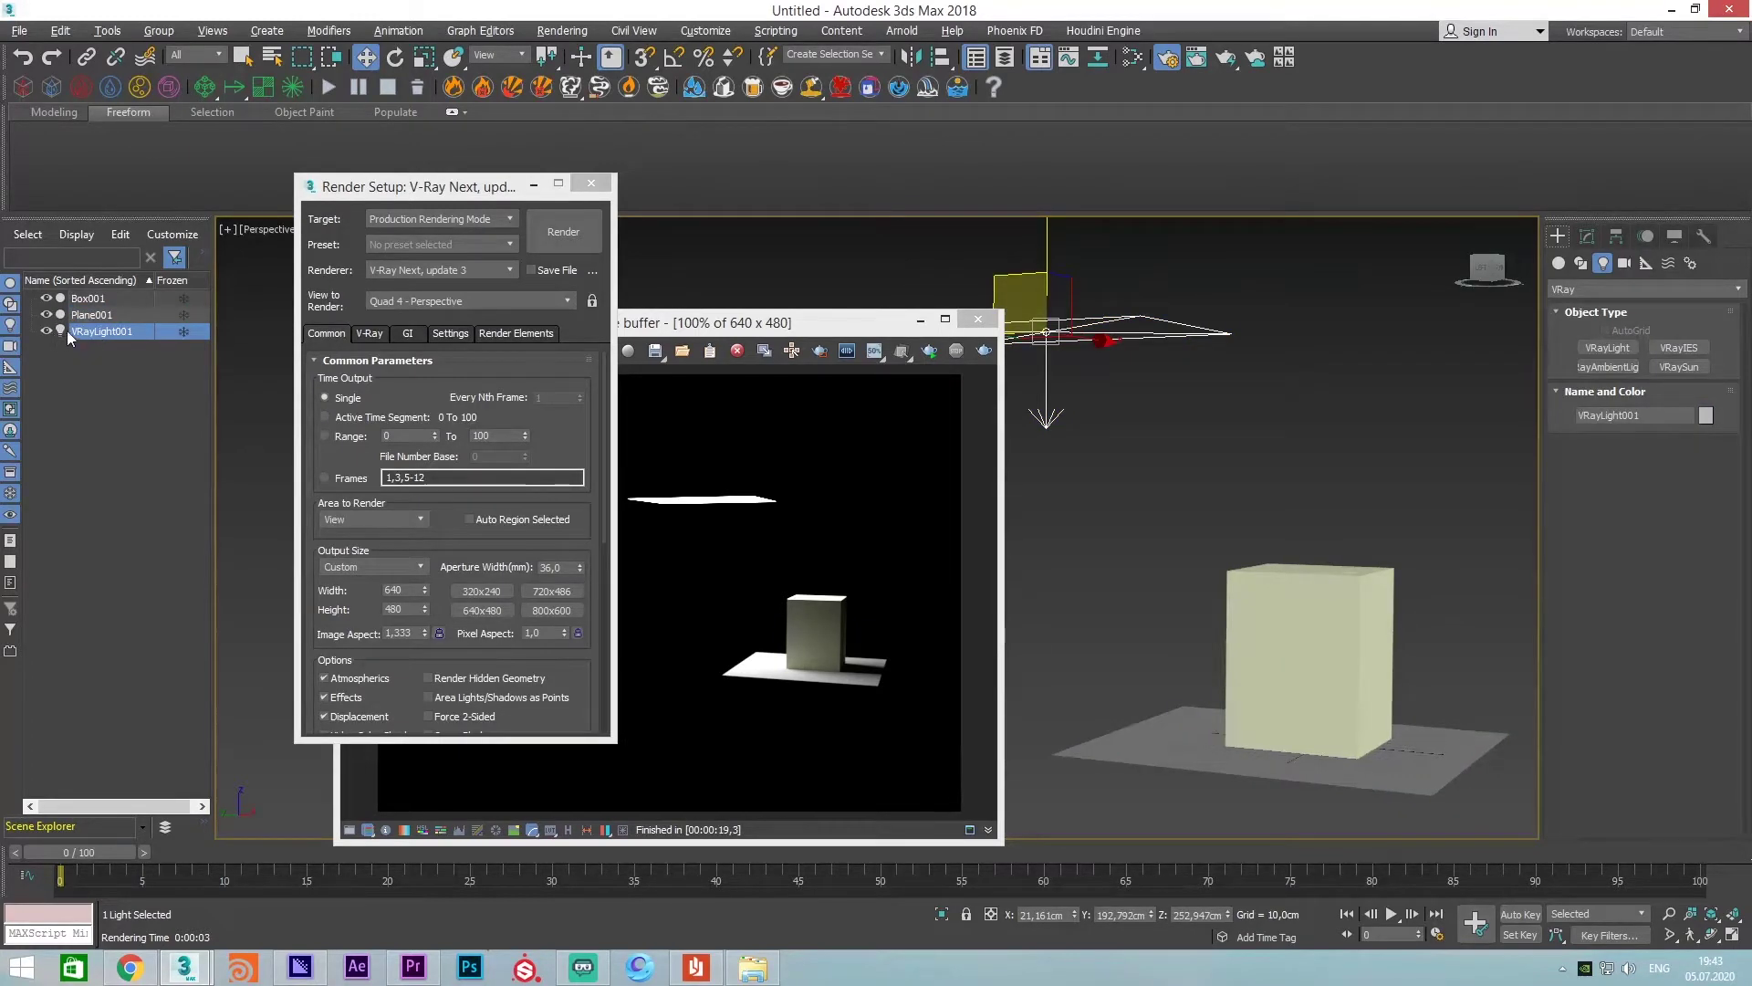
{"action": "mouse_move", "coordinate": [1302, 487]}
{"action": "middle_mouse_down"}
{"action": "mouse_move", "coordinate": [1285, 472]}
{"action": "mouse_move", "coordinate": [1317, 426]}
{"action": "middle_mouse_up"}
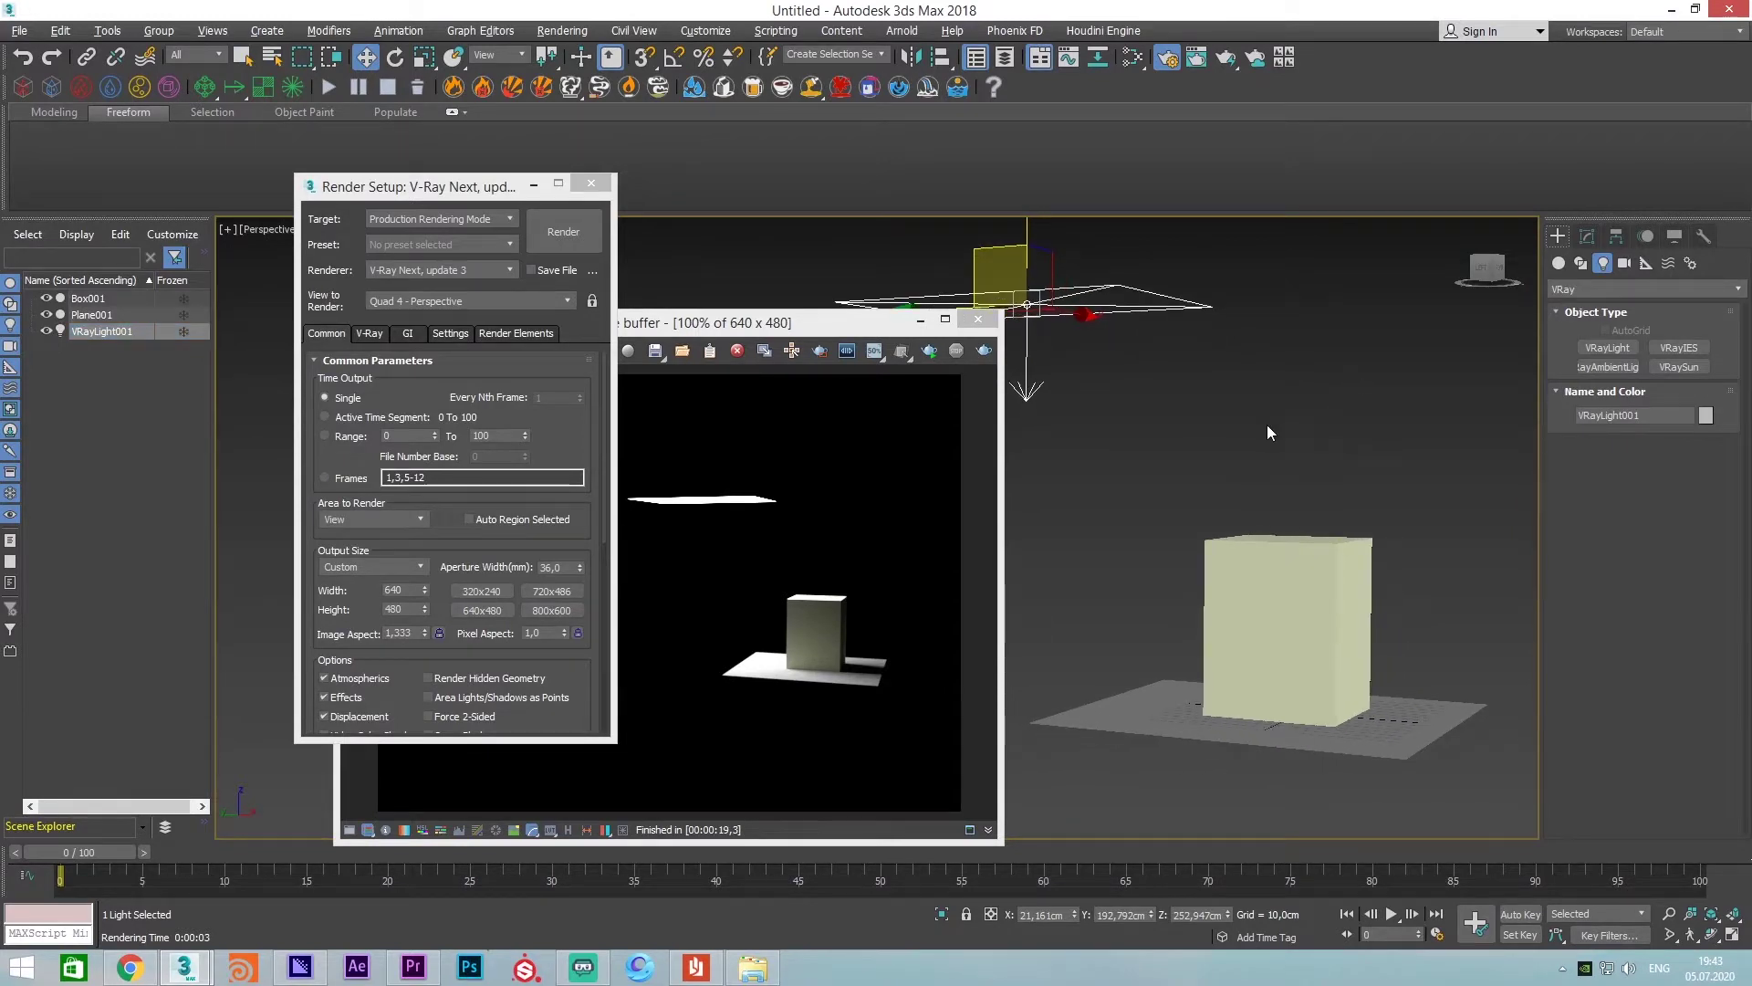
In VRayLight001's Modify parameters, lower the Multiplier from 30 to about 17
{"action": "left_click", "coordinate": [1560, 236]}
{"action": "left_click", "coordinate": [1588, 236]}
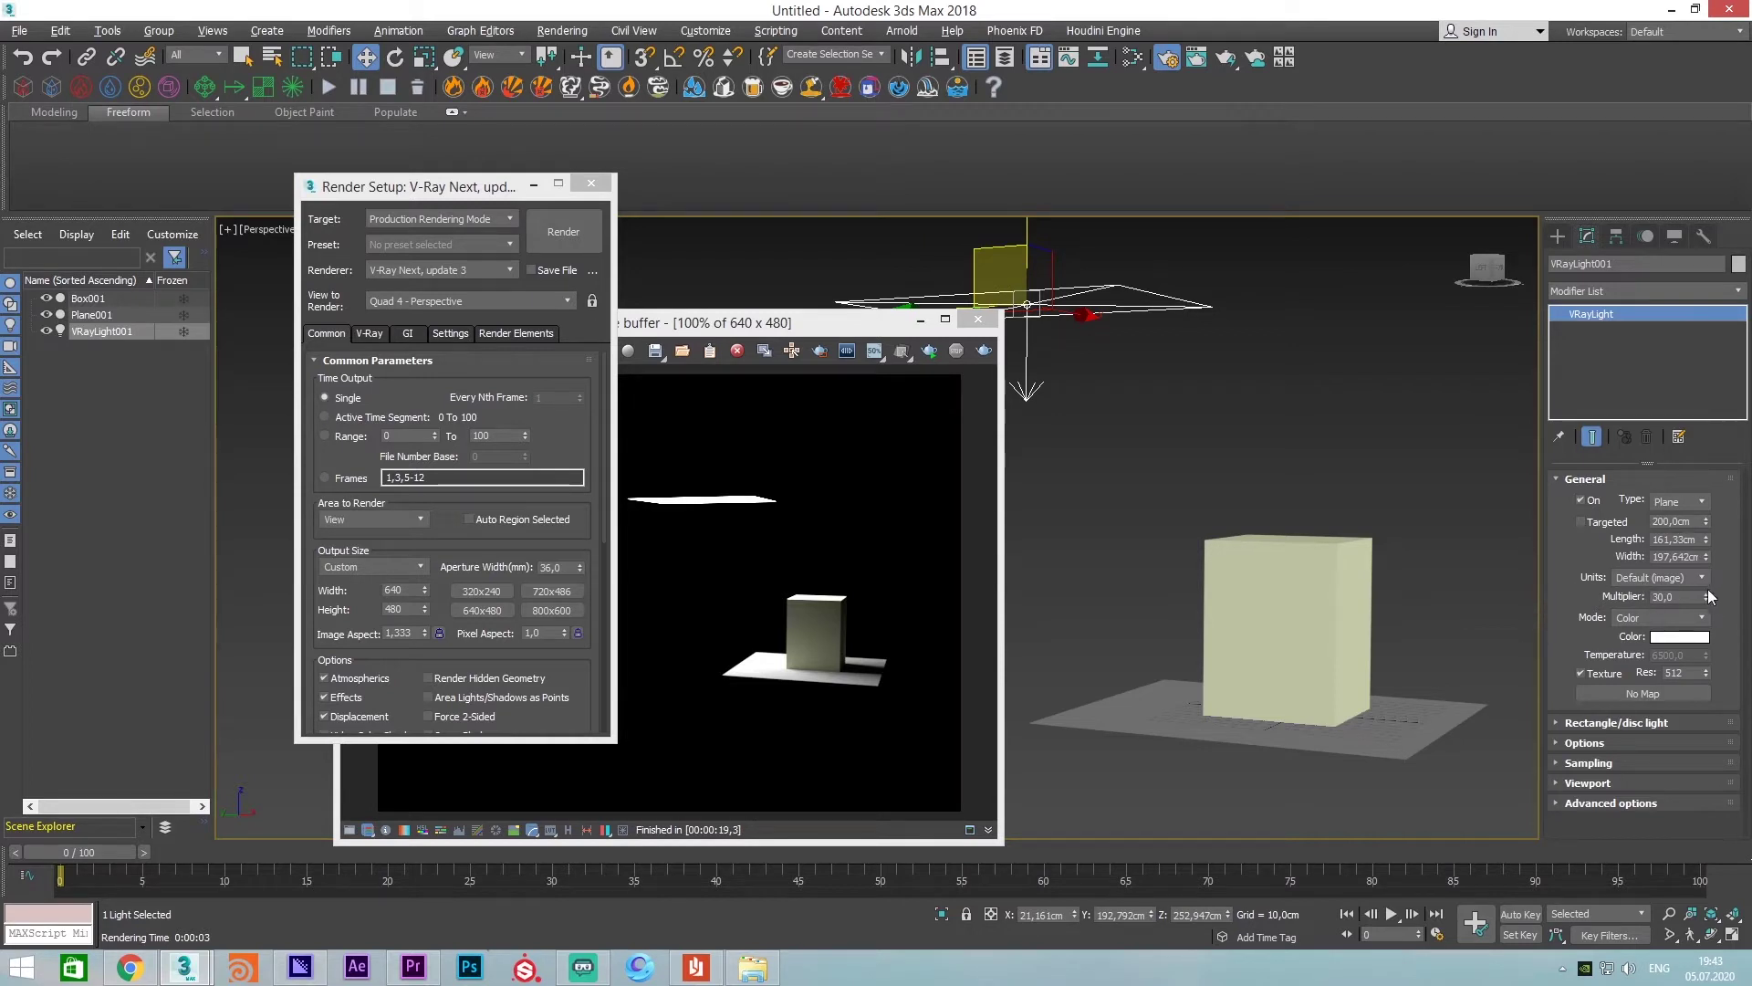
{"action": "left_click_drag", "start_coordinate": [1707, 593], "coordinate": [1706, 602]}
{"action": "type", "text": "30"}
{"action": "key", "text": "Return"}
{"action": "left_click_drag", "start_coordinate": [1706, 597], "coordinate": [1711, 614]}
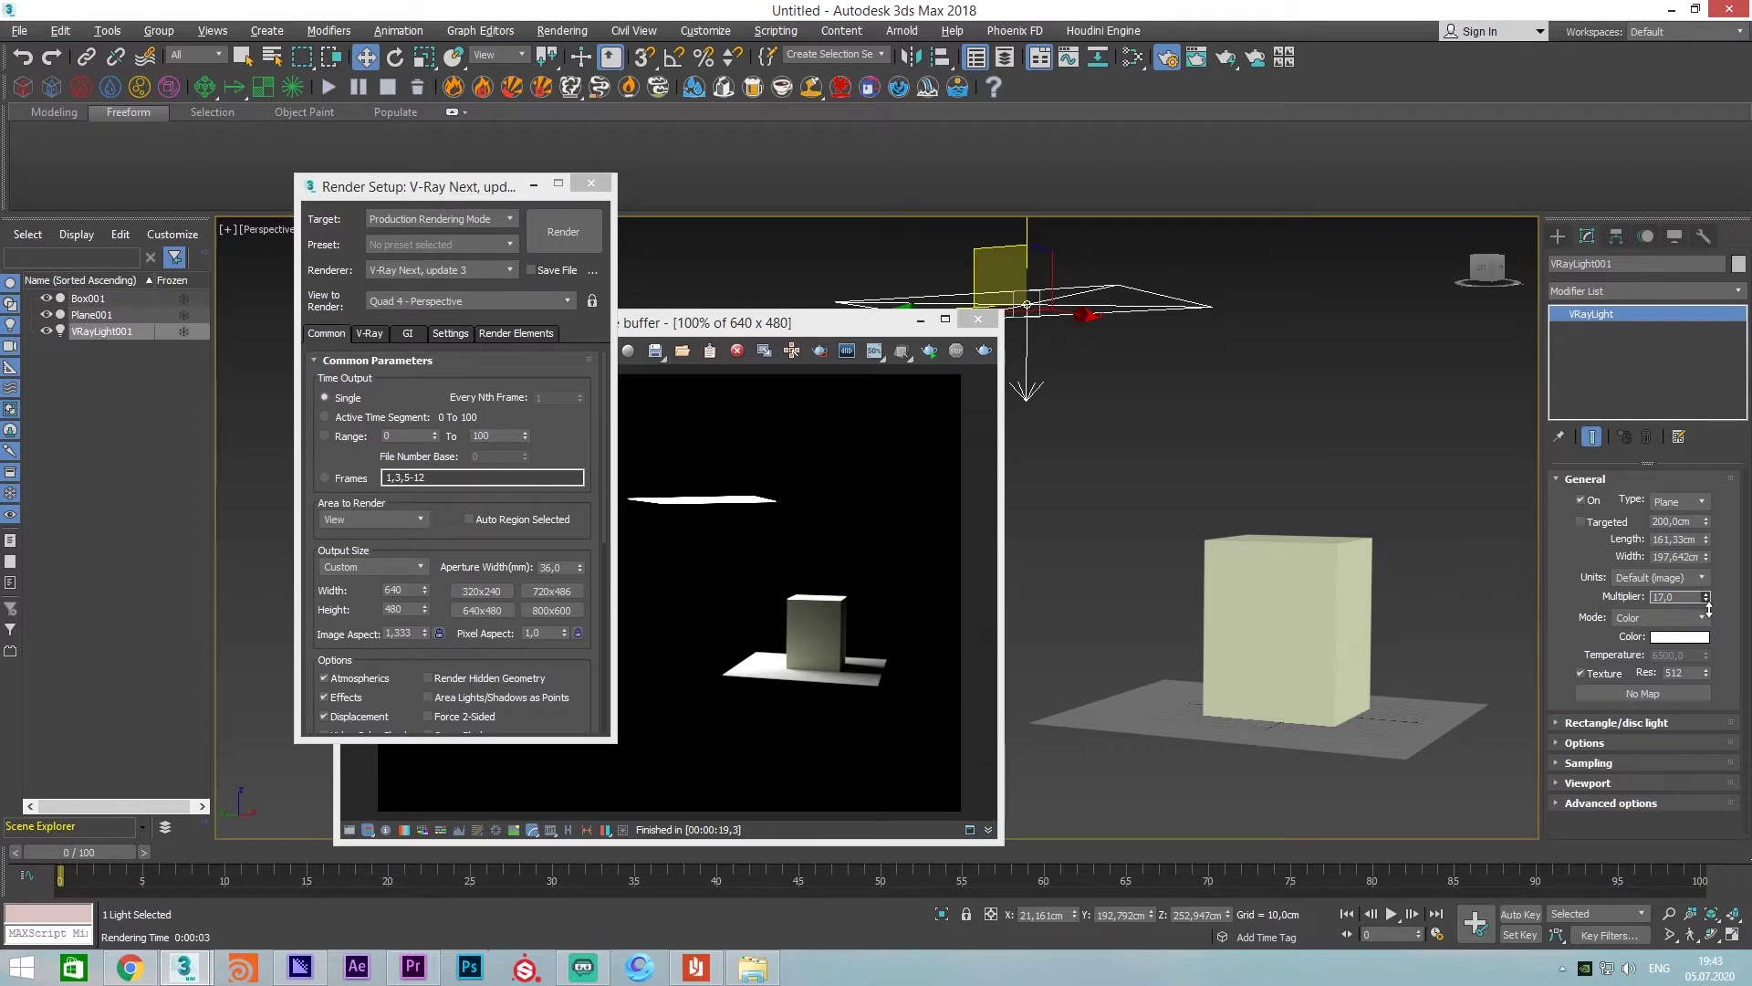
Render the dimmer light, lower the multiplier further, and re-render until clean
{"action": "left_click", "coordinate": [983, 352]}
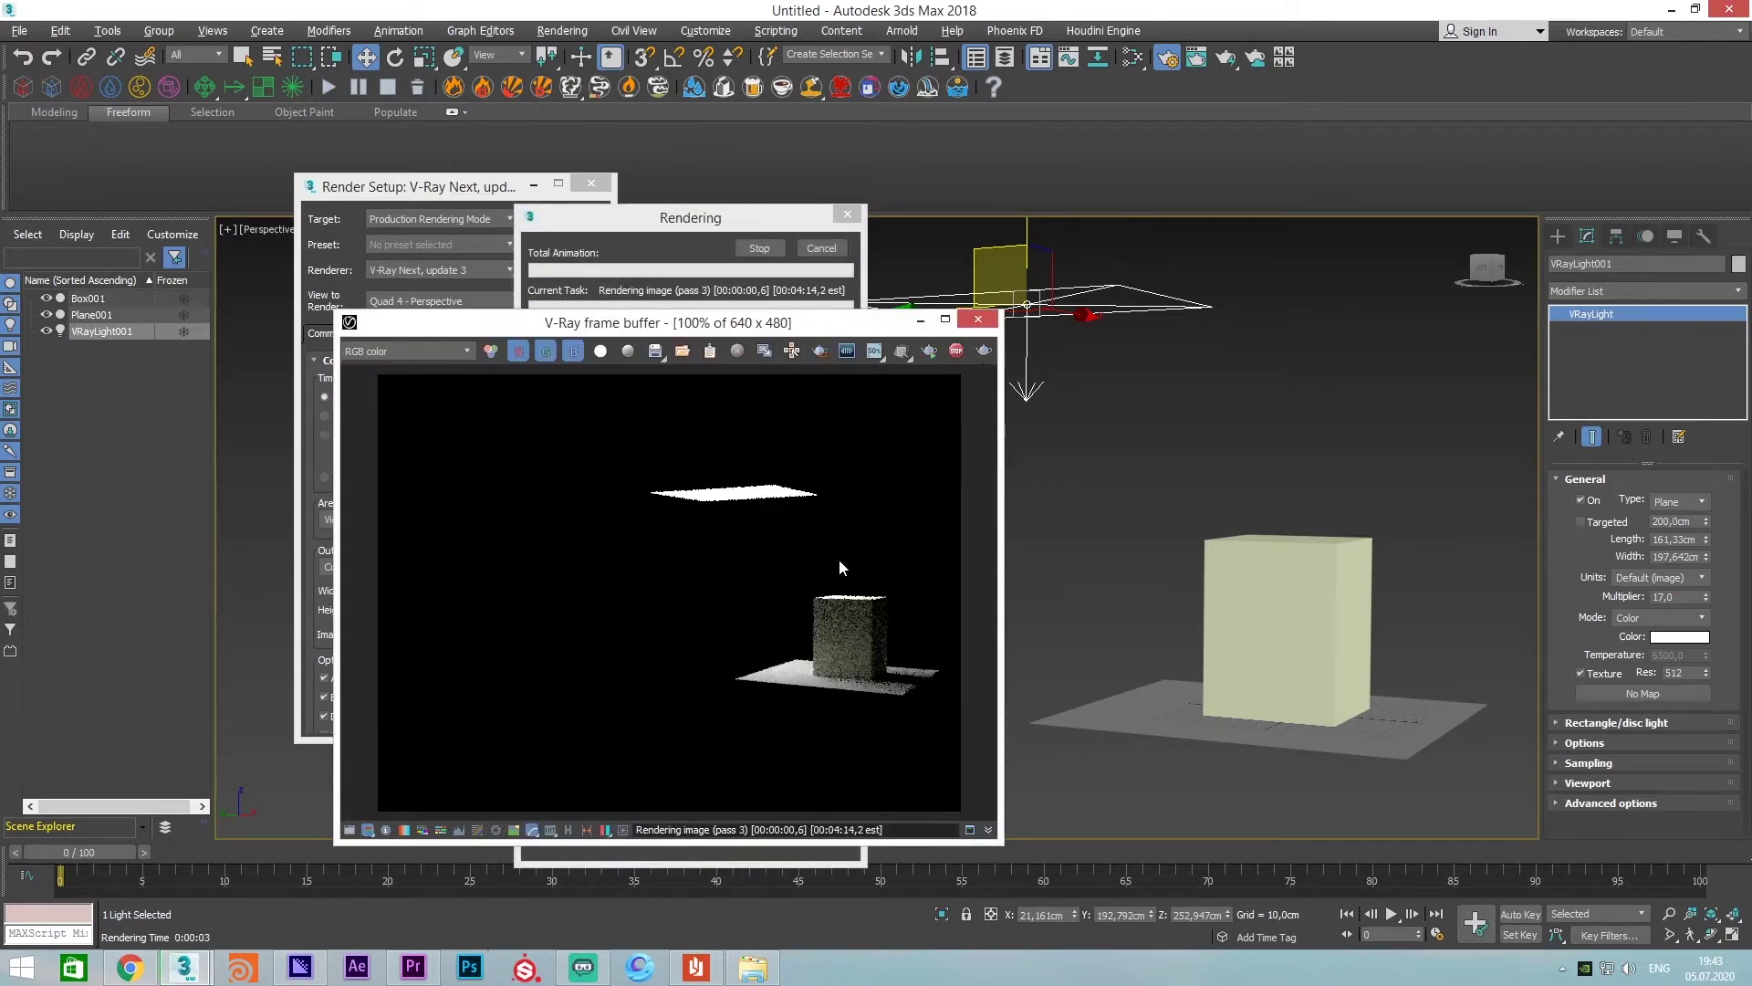
{"action": "left_click", "coordinate": [955, 351]}
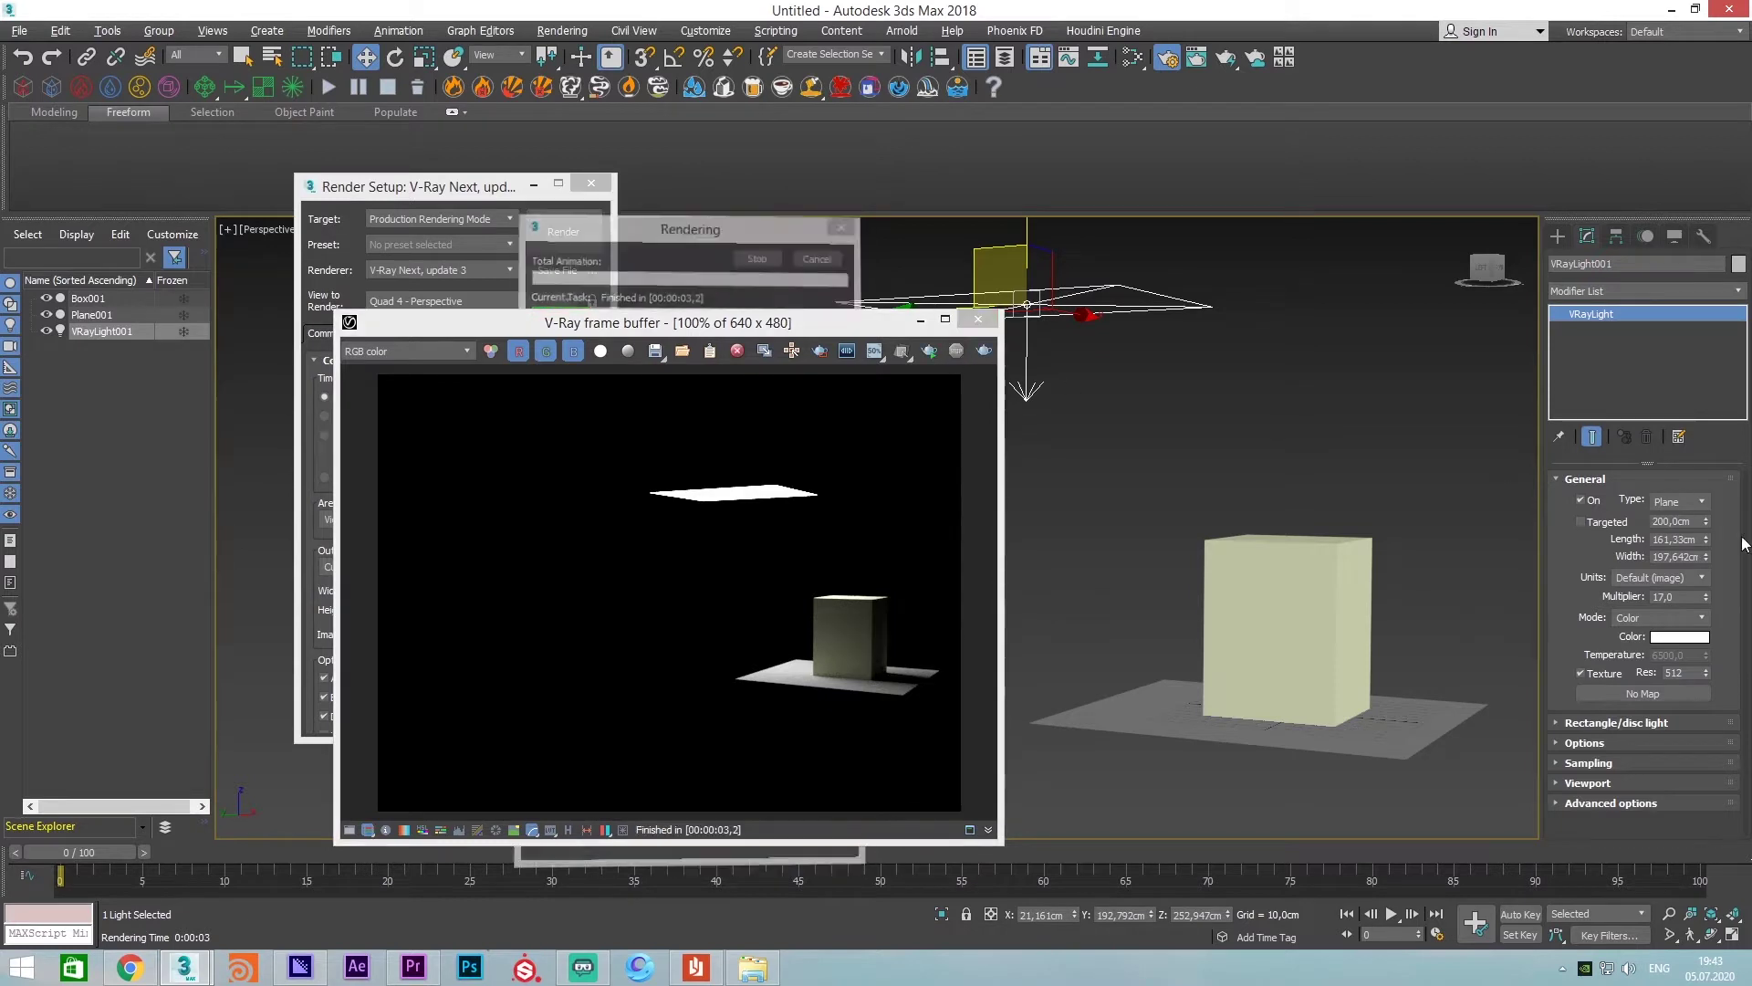
{"action": "left_click_drag", "start_coordinate": [1706, 599], "coordinate": [1707, 610]}
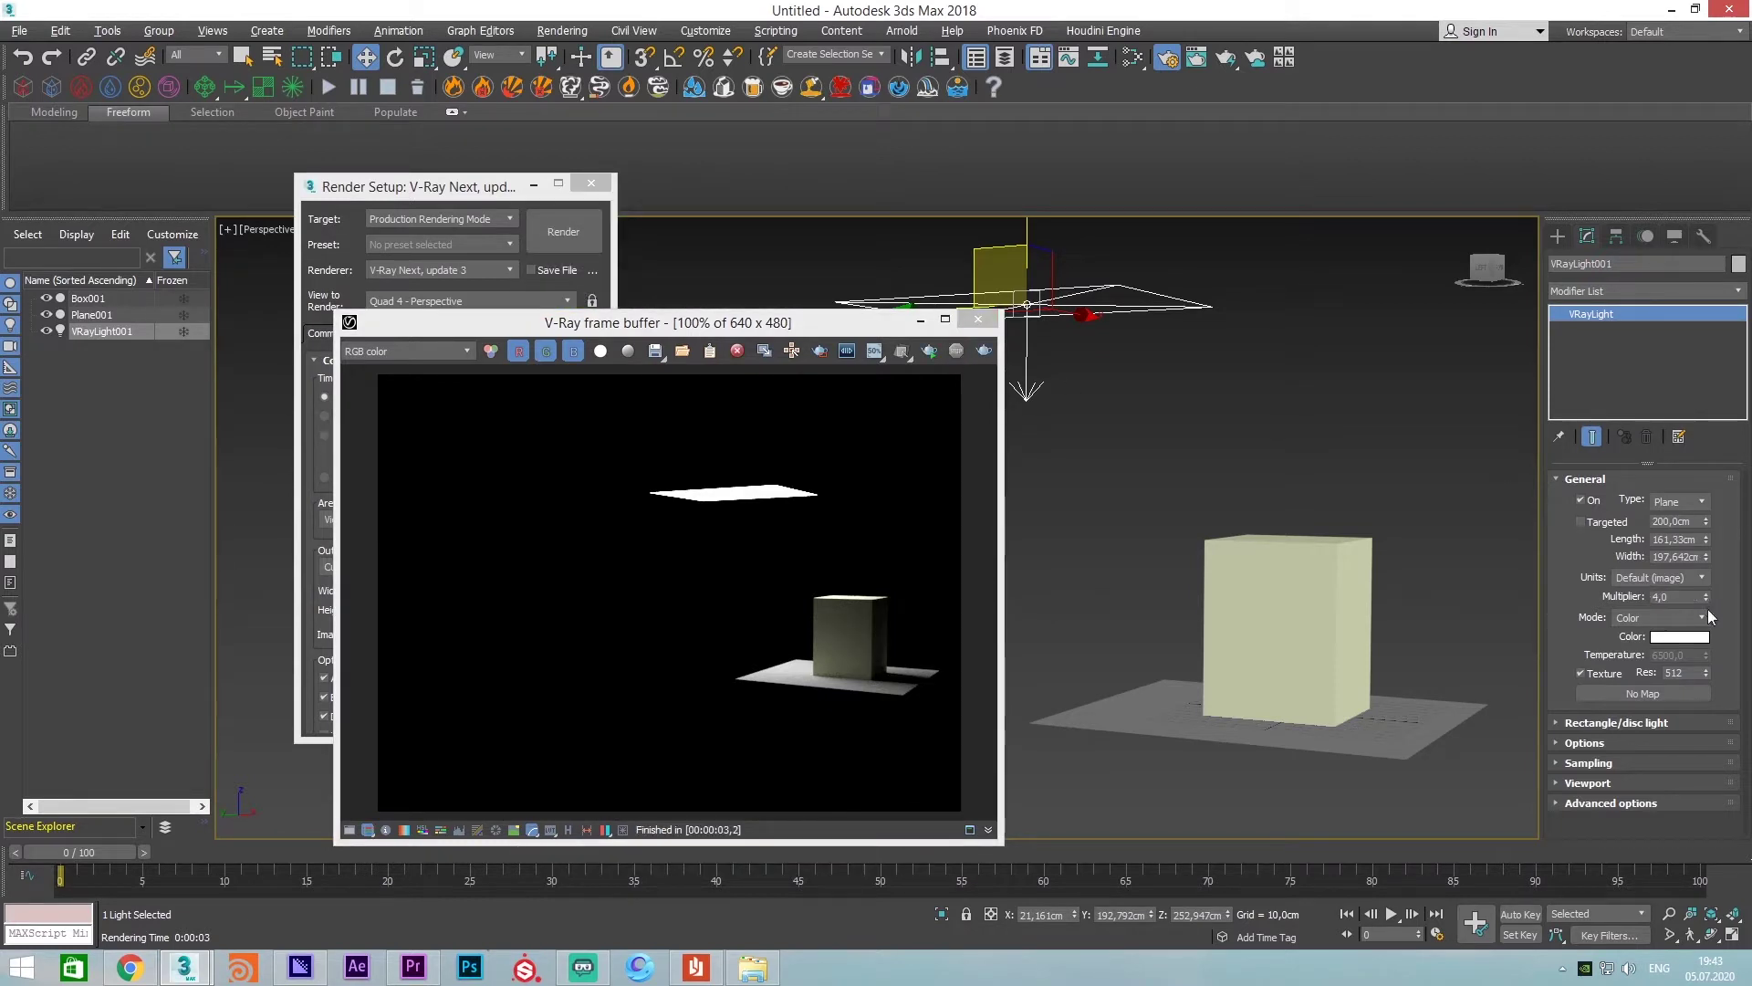
{"action": "left_click", "coordinate": [984, 353]}
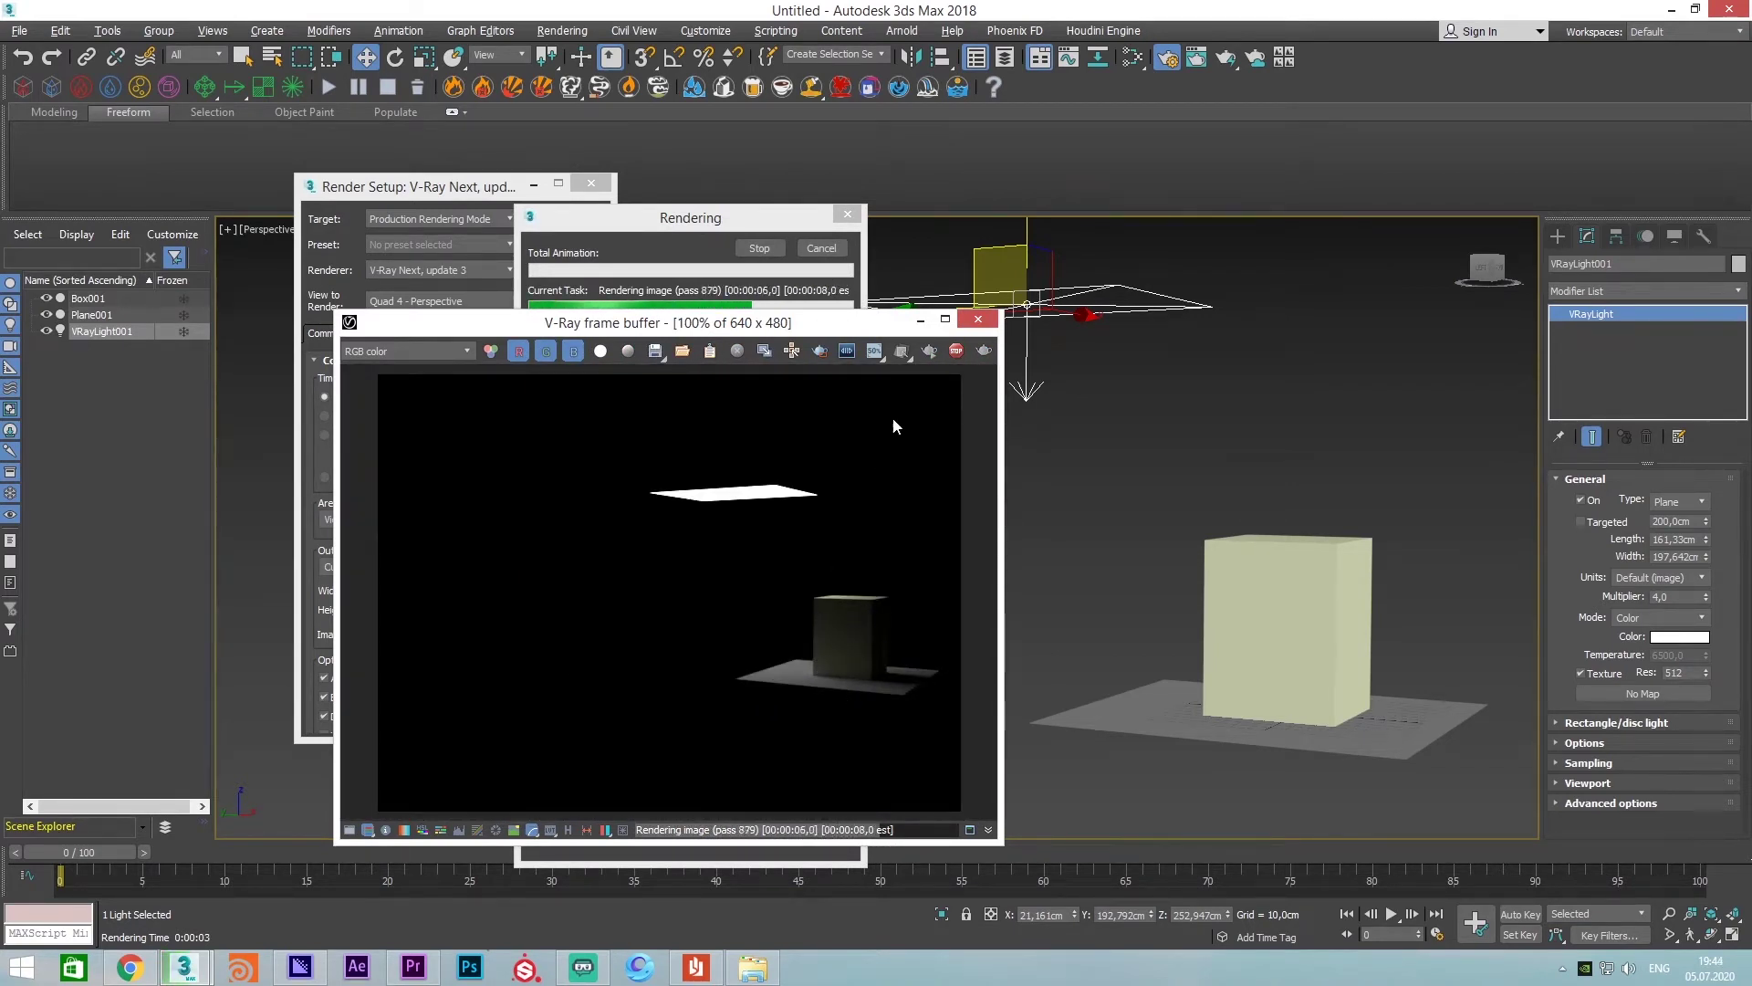
{"action": "left_click", "coordinate": [957, 351]}
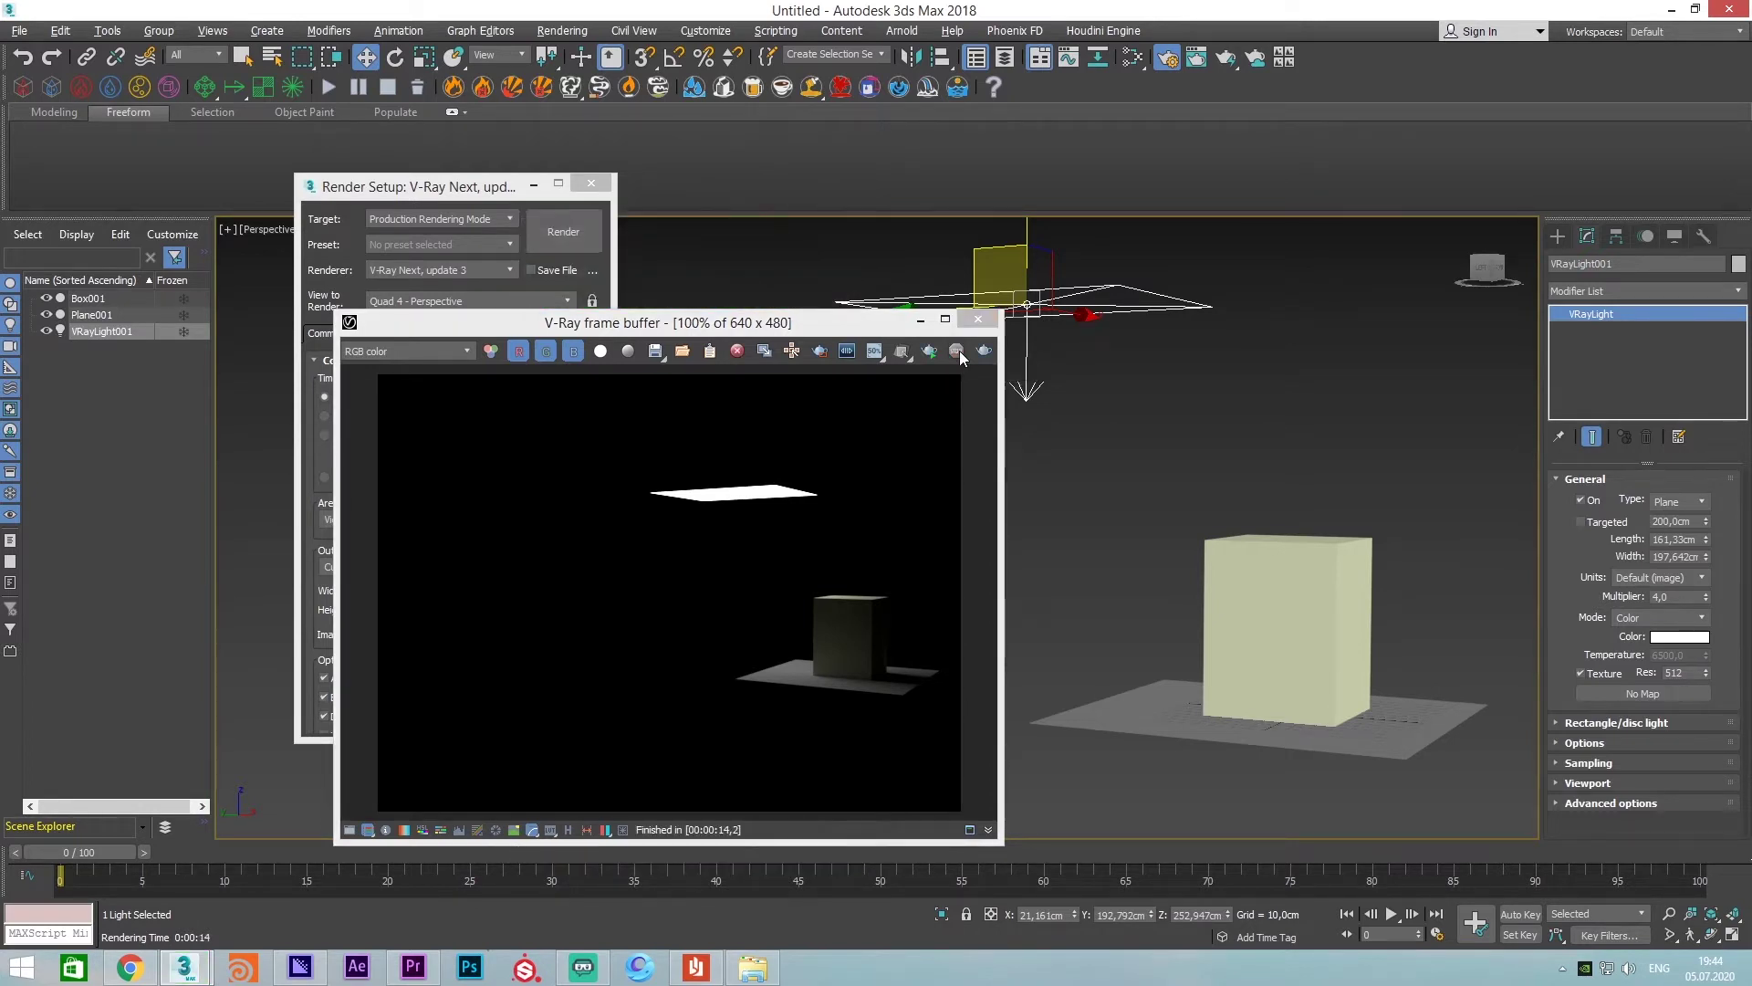
{"action": "left_click_drag", "start_coordinate": [802, 334], "coordinate": [824, 286]}
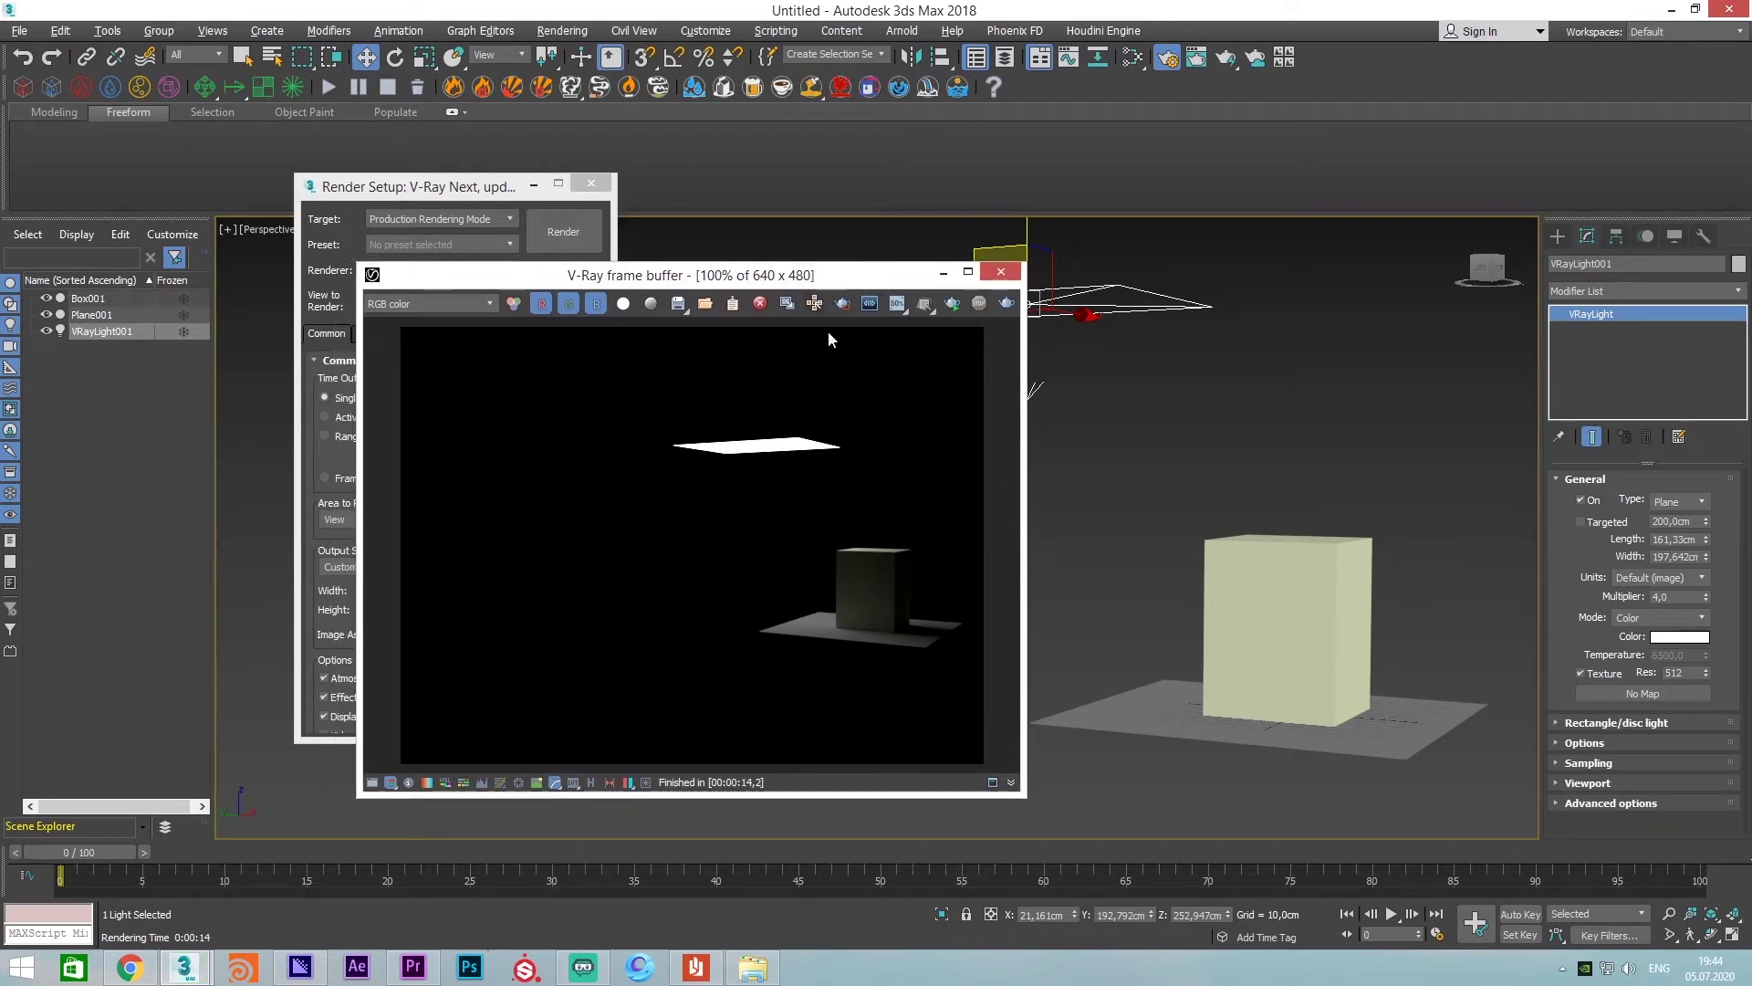
{"action": "scroll", "coordinate": [889, 598], "scroll_direction": "up", "scroll_amount": 2}
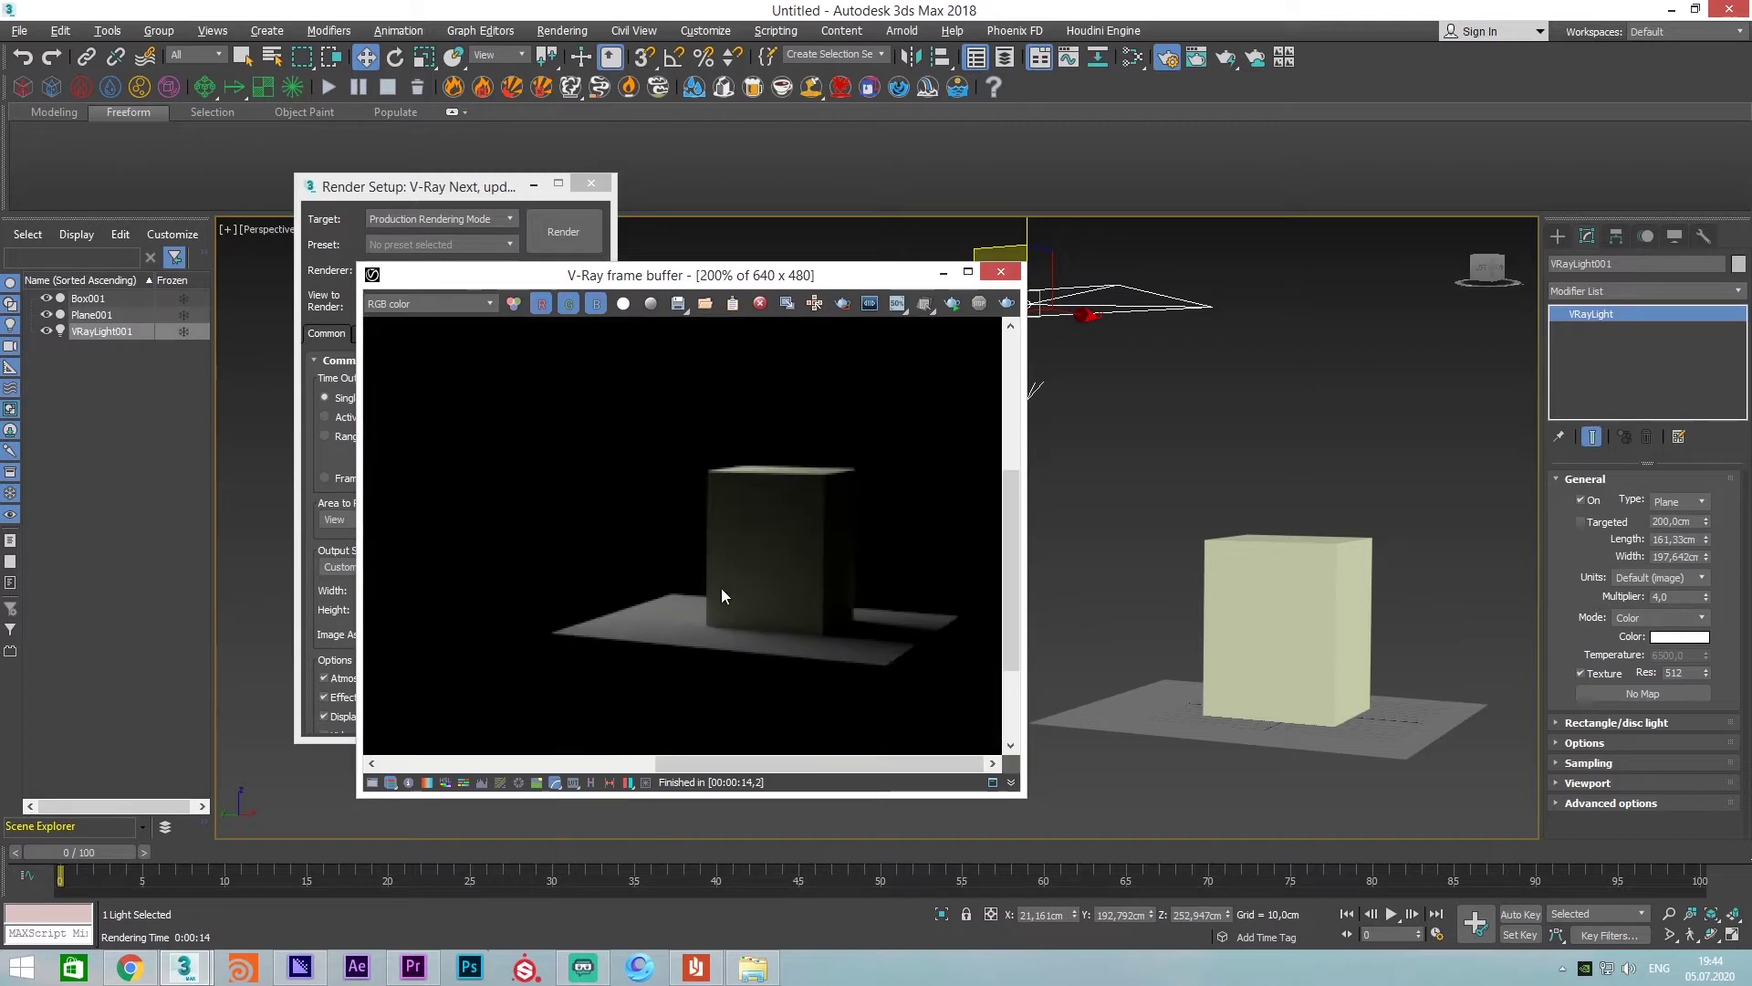
{"action": "scroll", "coordinate": [720, 586], "scroll_direction": "down", "scroll_amount": 2}
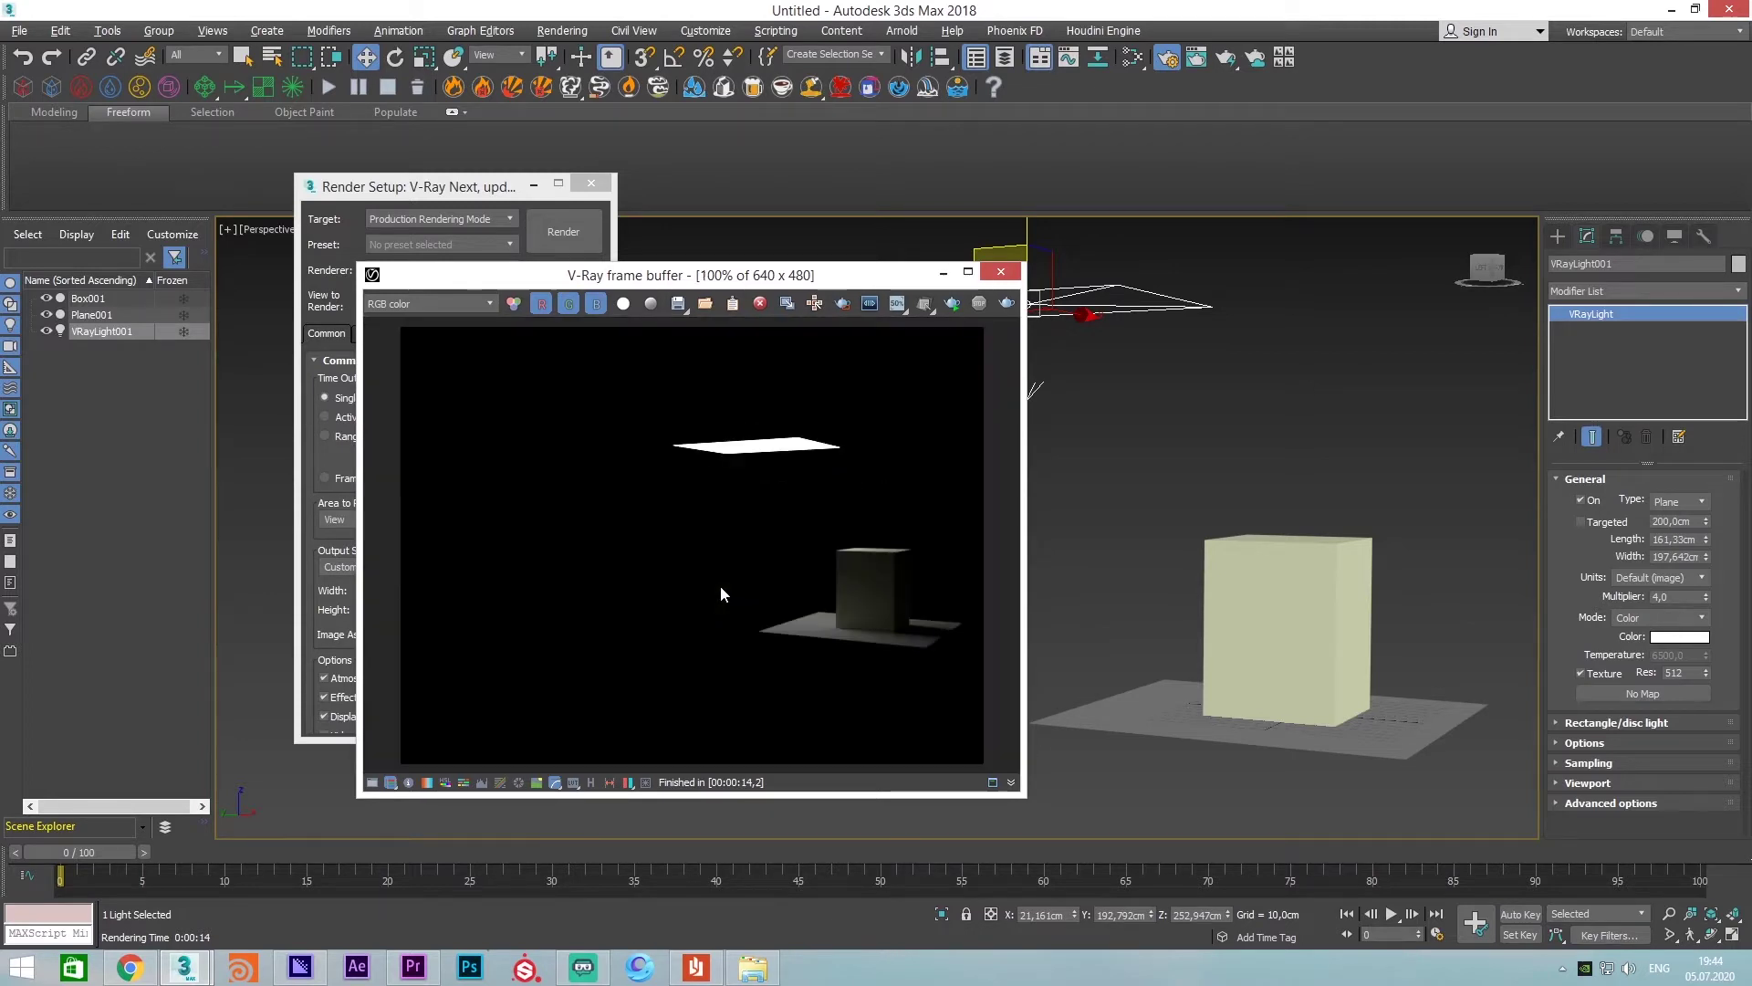
{"action": "left_click", "coordinate": [1261, 555]}
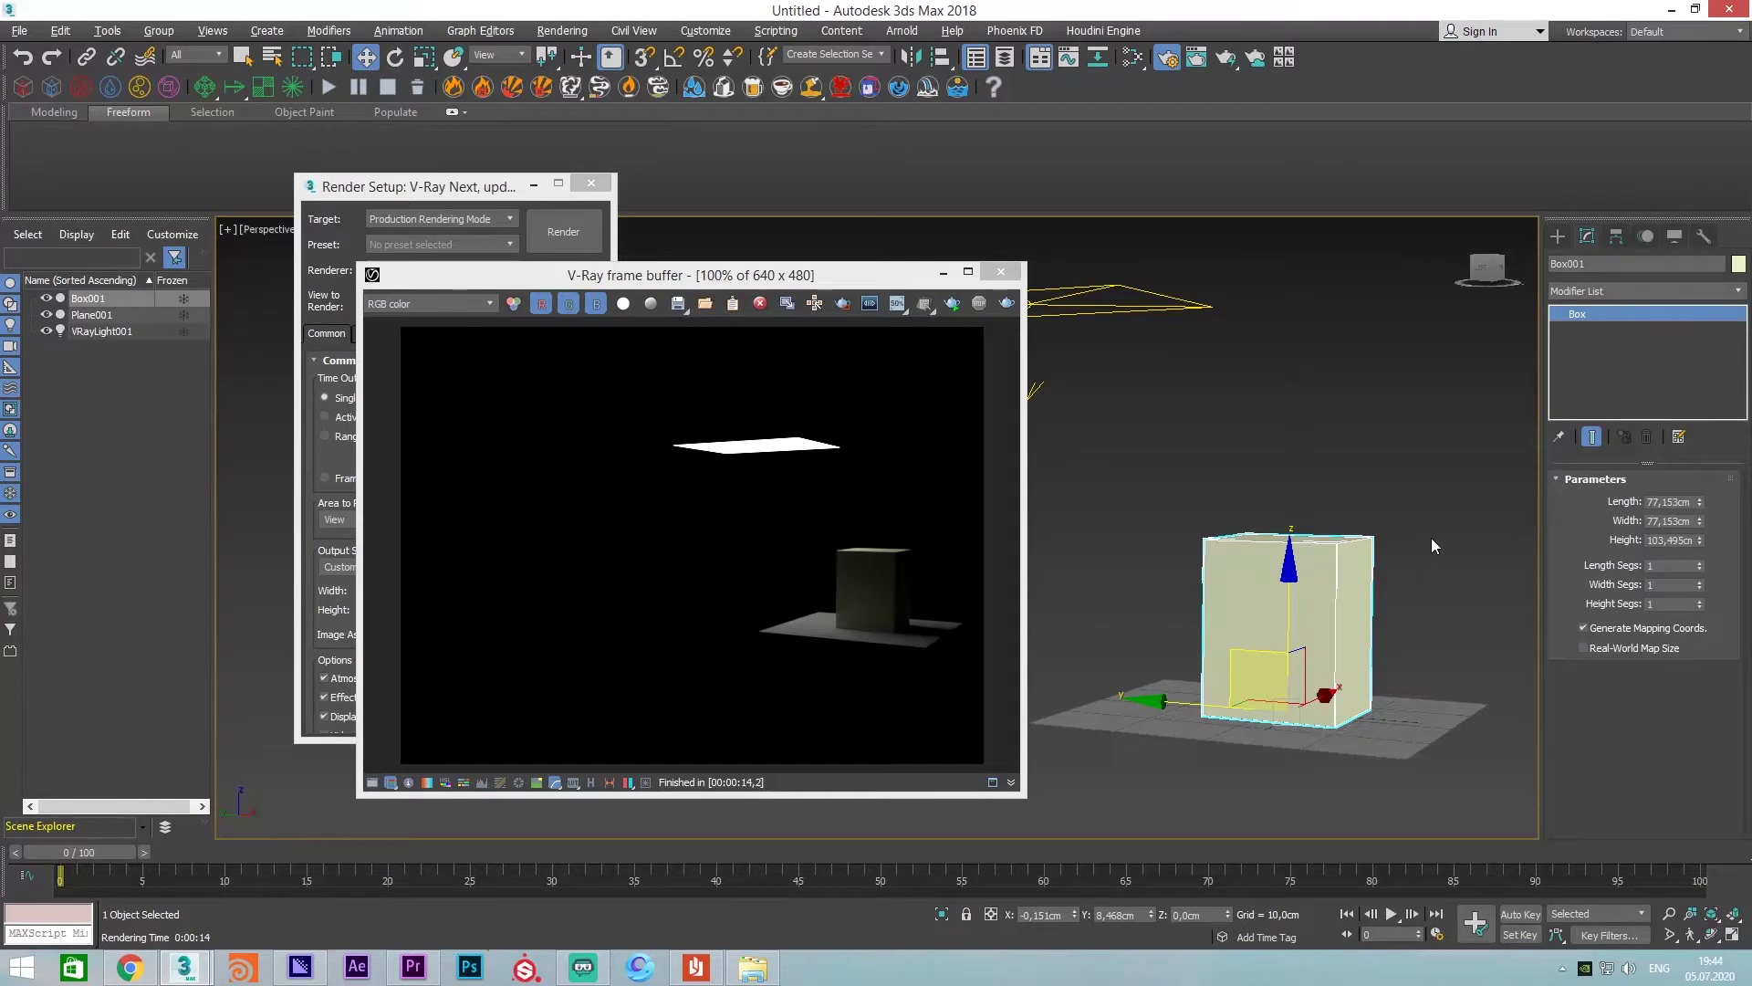
{"action": "middle_click_drag", "start_coordinate": [1431, 538], "coordinate": [1395, 514]}
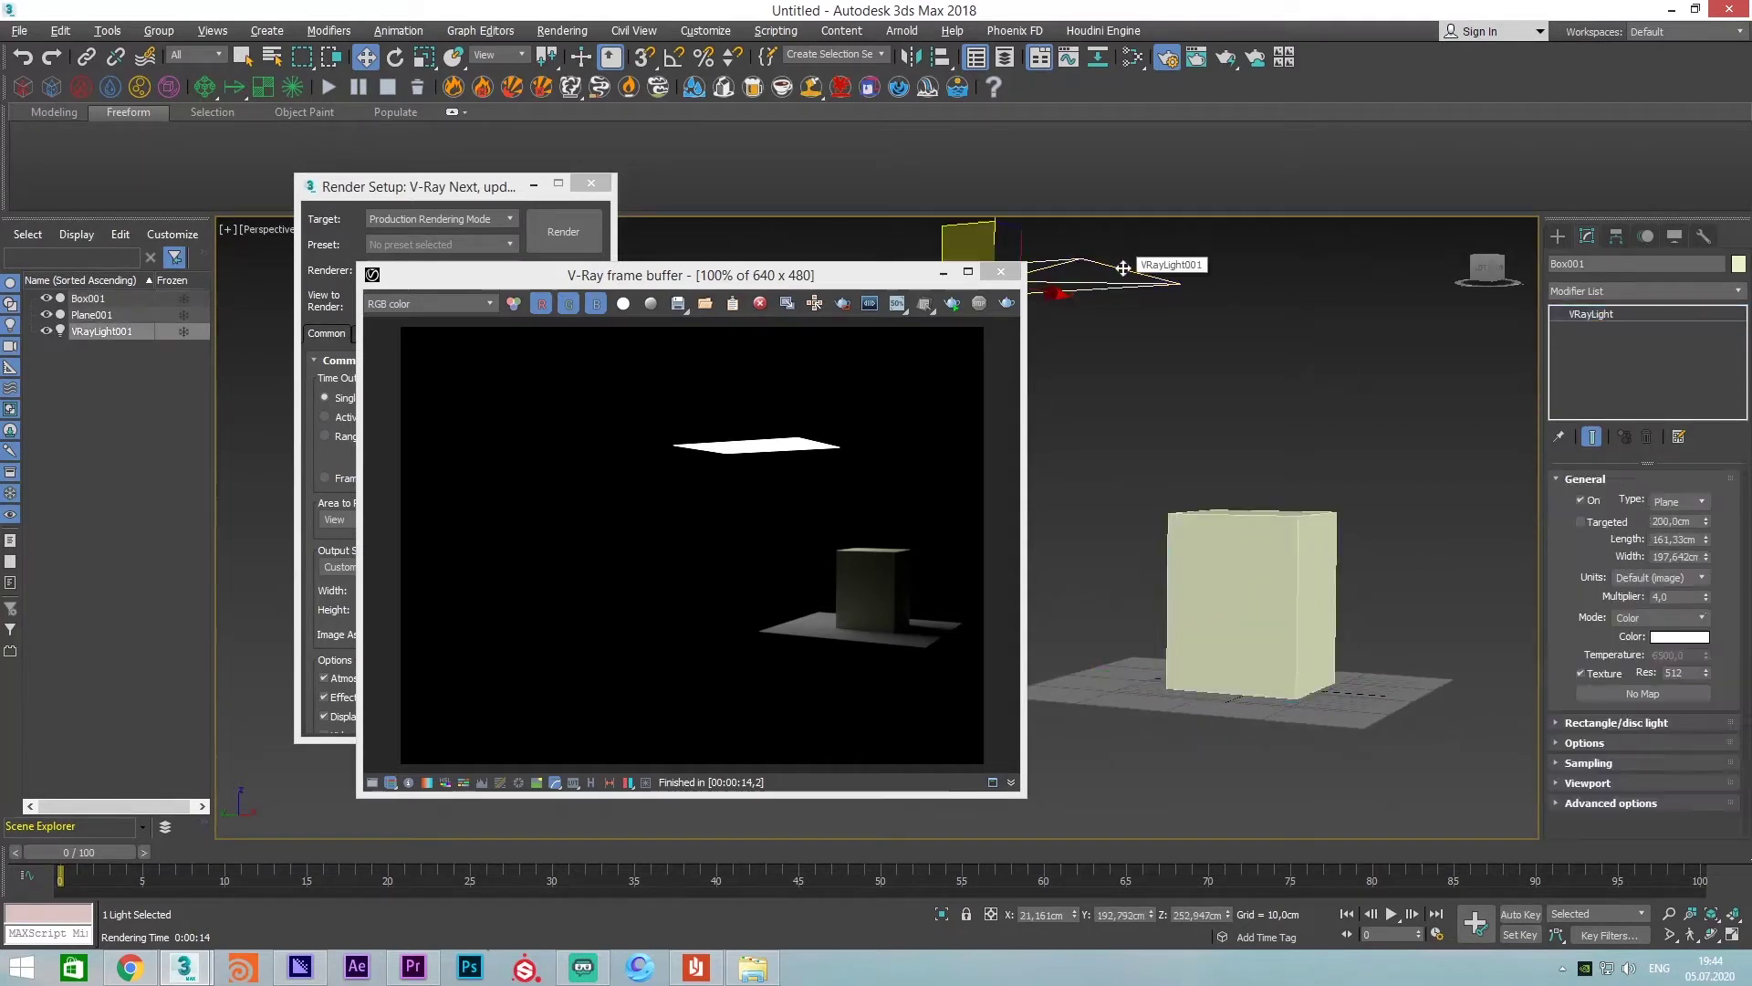
{"action": "left_click", "coordinate": [1125, 268]}
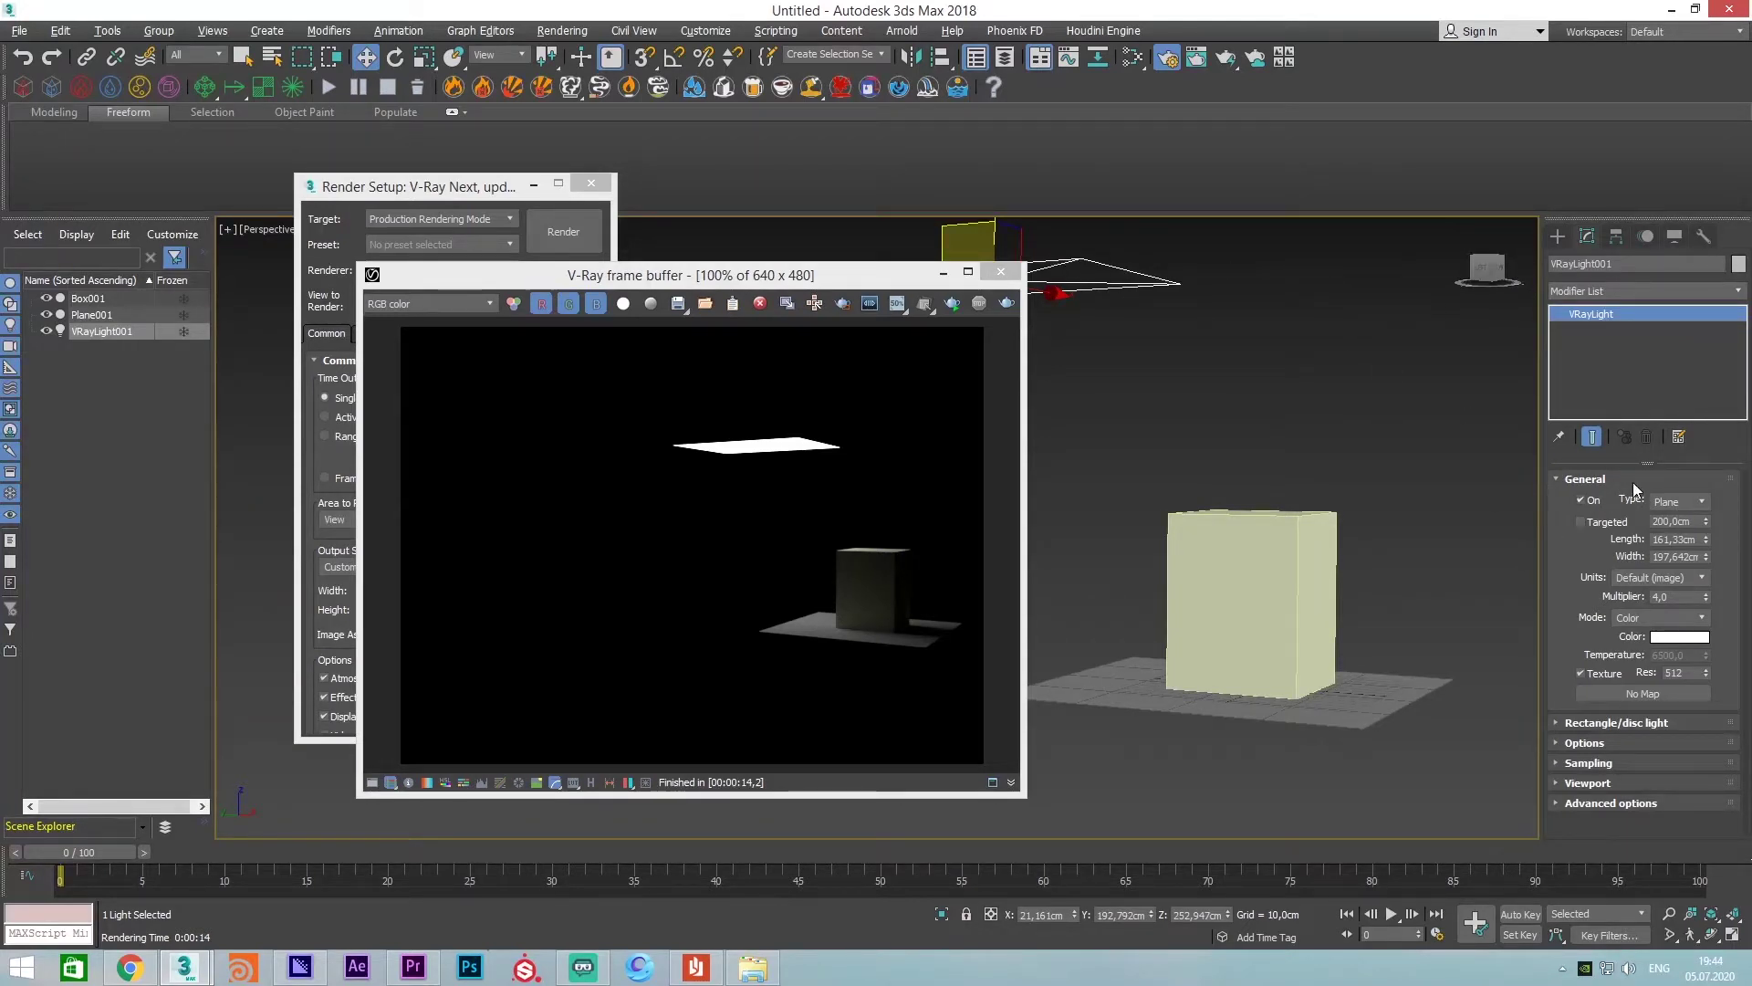
Make VRayLight001 a Dome light, render, then set Multiplier to 0.02 and re-render
{"action": "left_click", "coordinate": [1684, 500]}
{"action": "left_click", "coordinate": [1007, 303]}
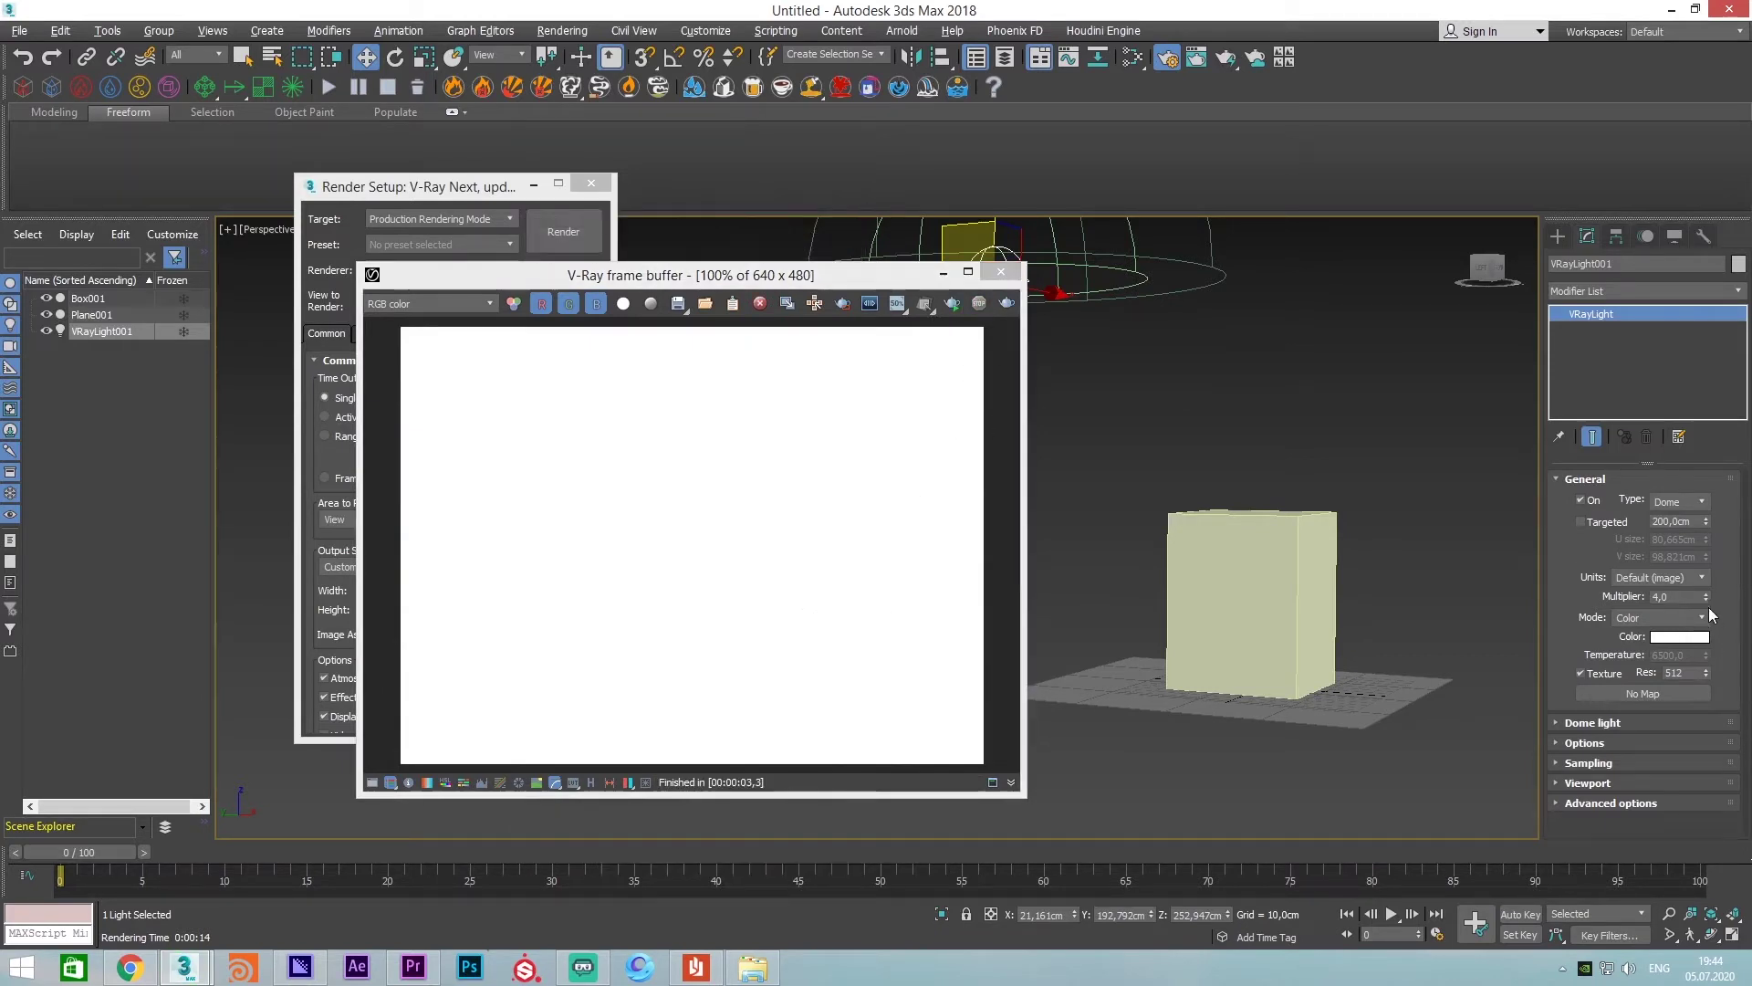
{"action": "left_click_drag", "start_coordinate": [1707, 598], "coordinate": [1707, 602]}
{"action": "right_click", "coordinate": [1708, 595]}
{"action": "left_click", "coordinate": [1673, 596]}
{"action": "left_click", "coordinate": [1006, 303]}
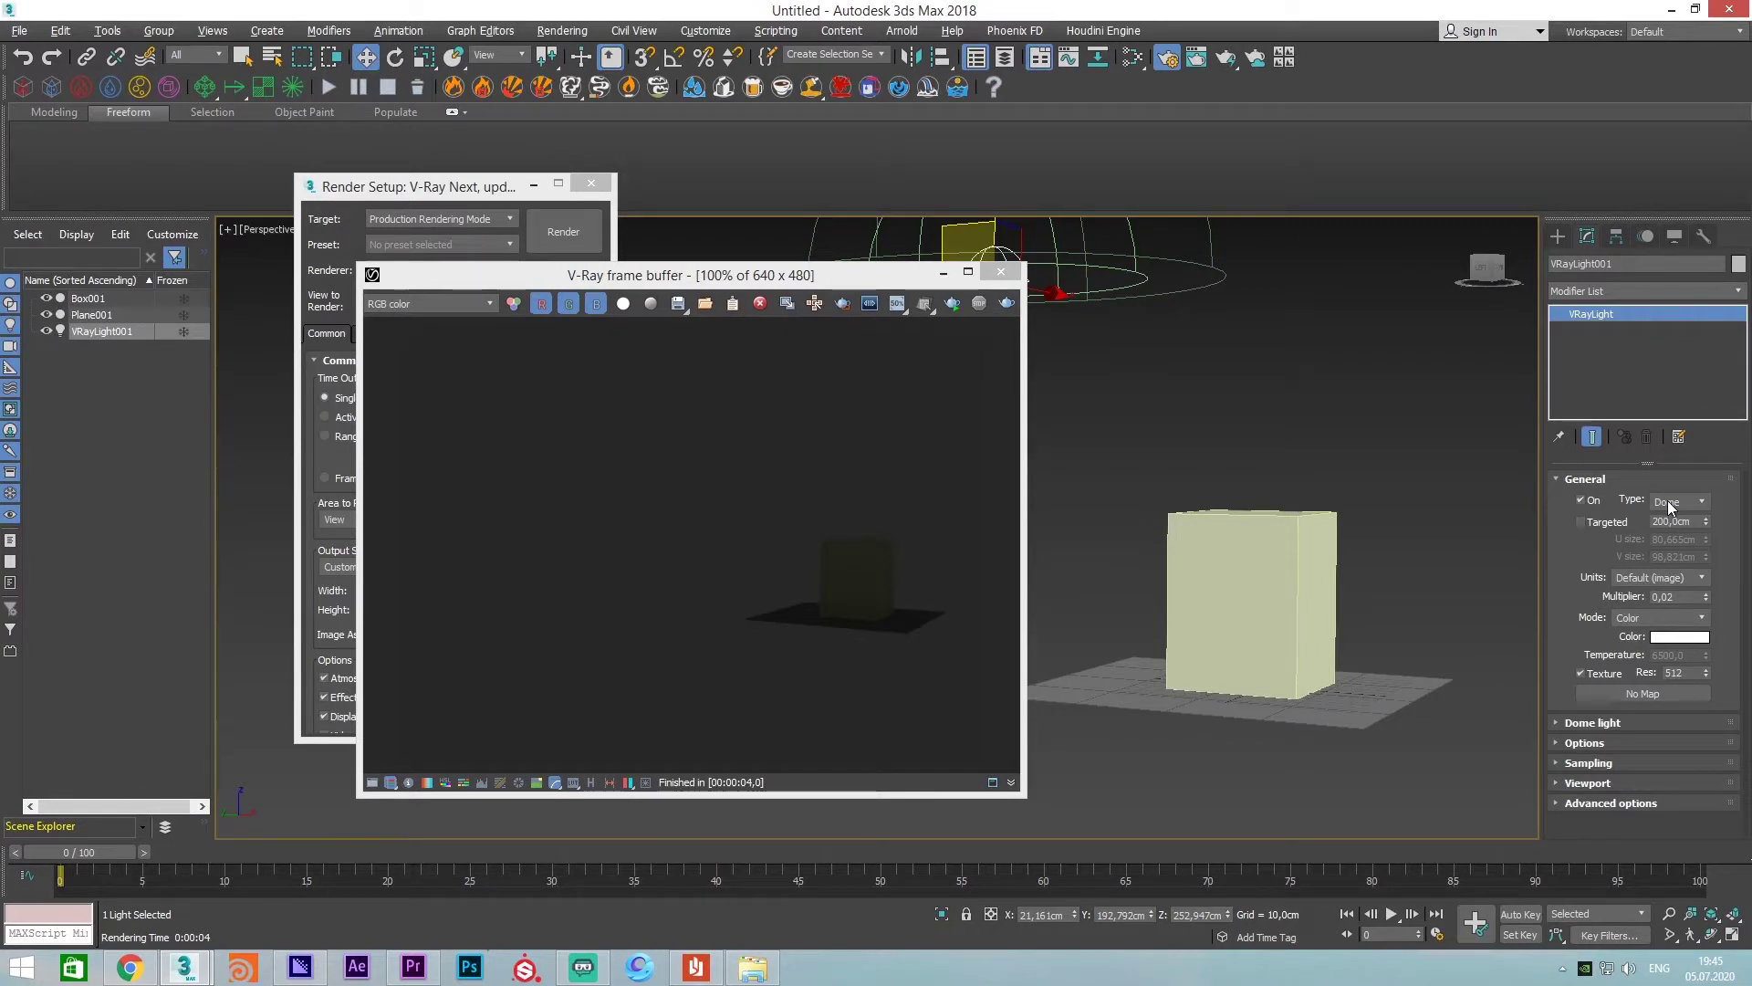
{"action": "left_click", "coordinate": [1677, 501]}
Make the light a Sphere, render, then raise Multiplier to 14.02 and re-render until clean
{"action": "left_click", "coordinate": [1670, 542]}
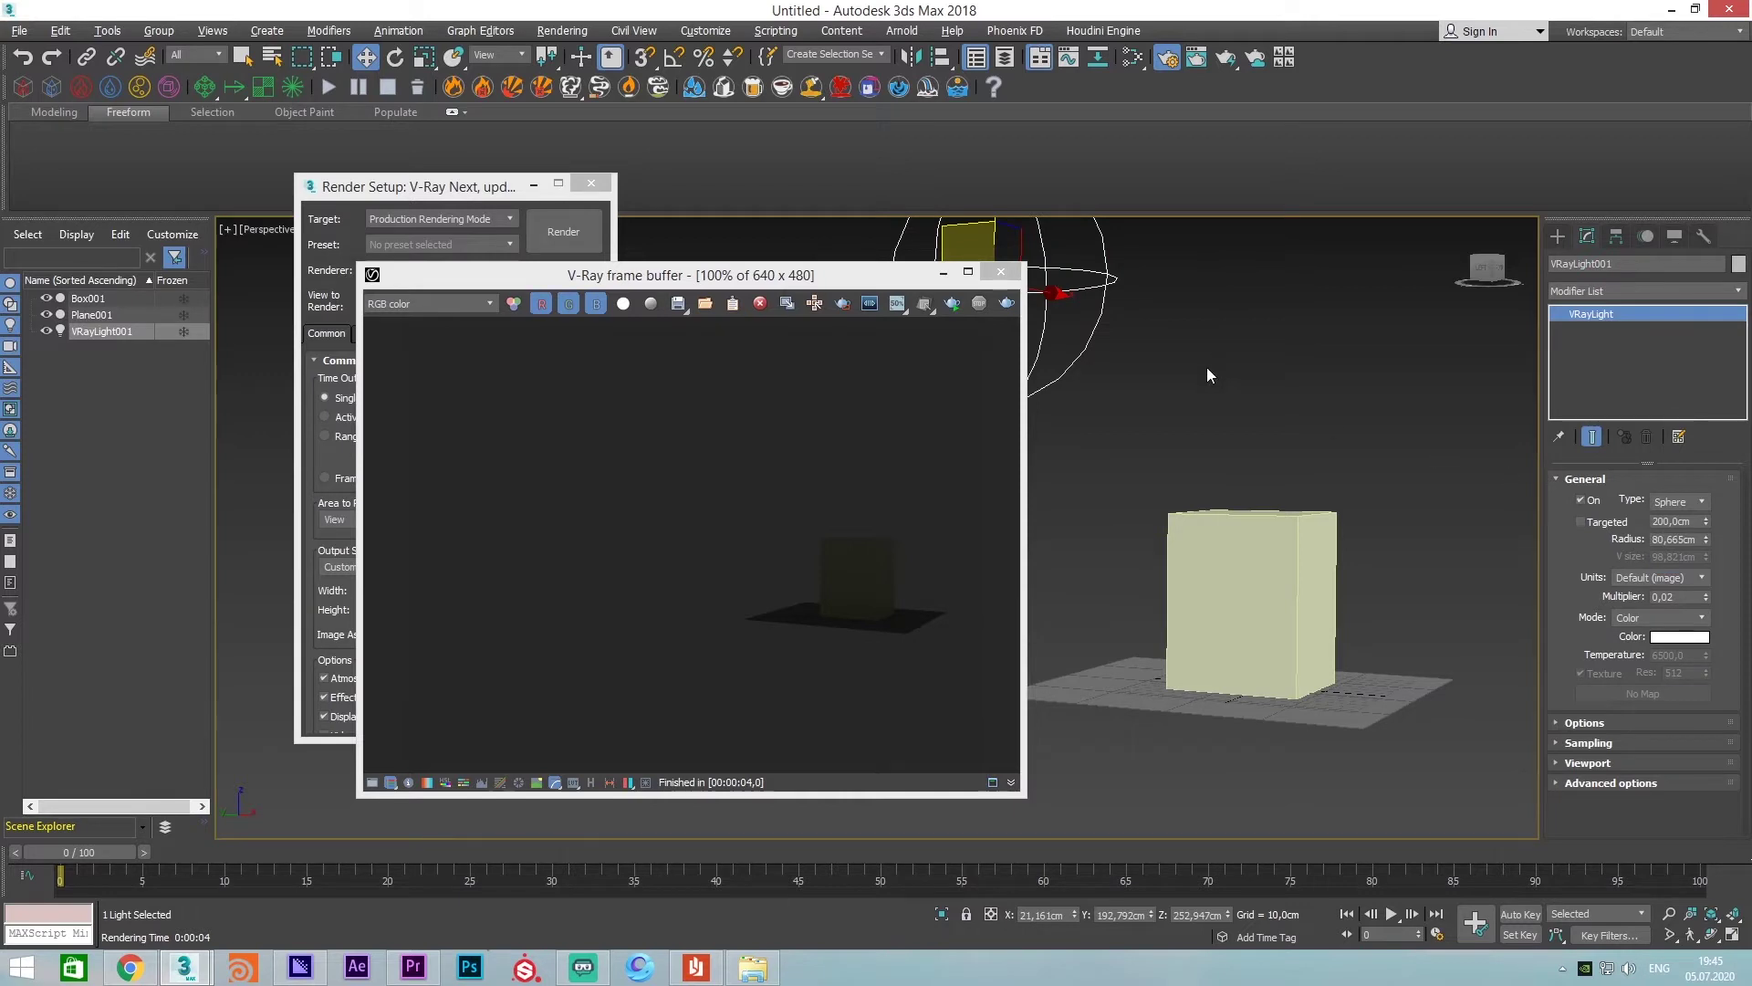
{"action": "left_click", "coordinate": [1007, 303]}
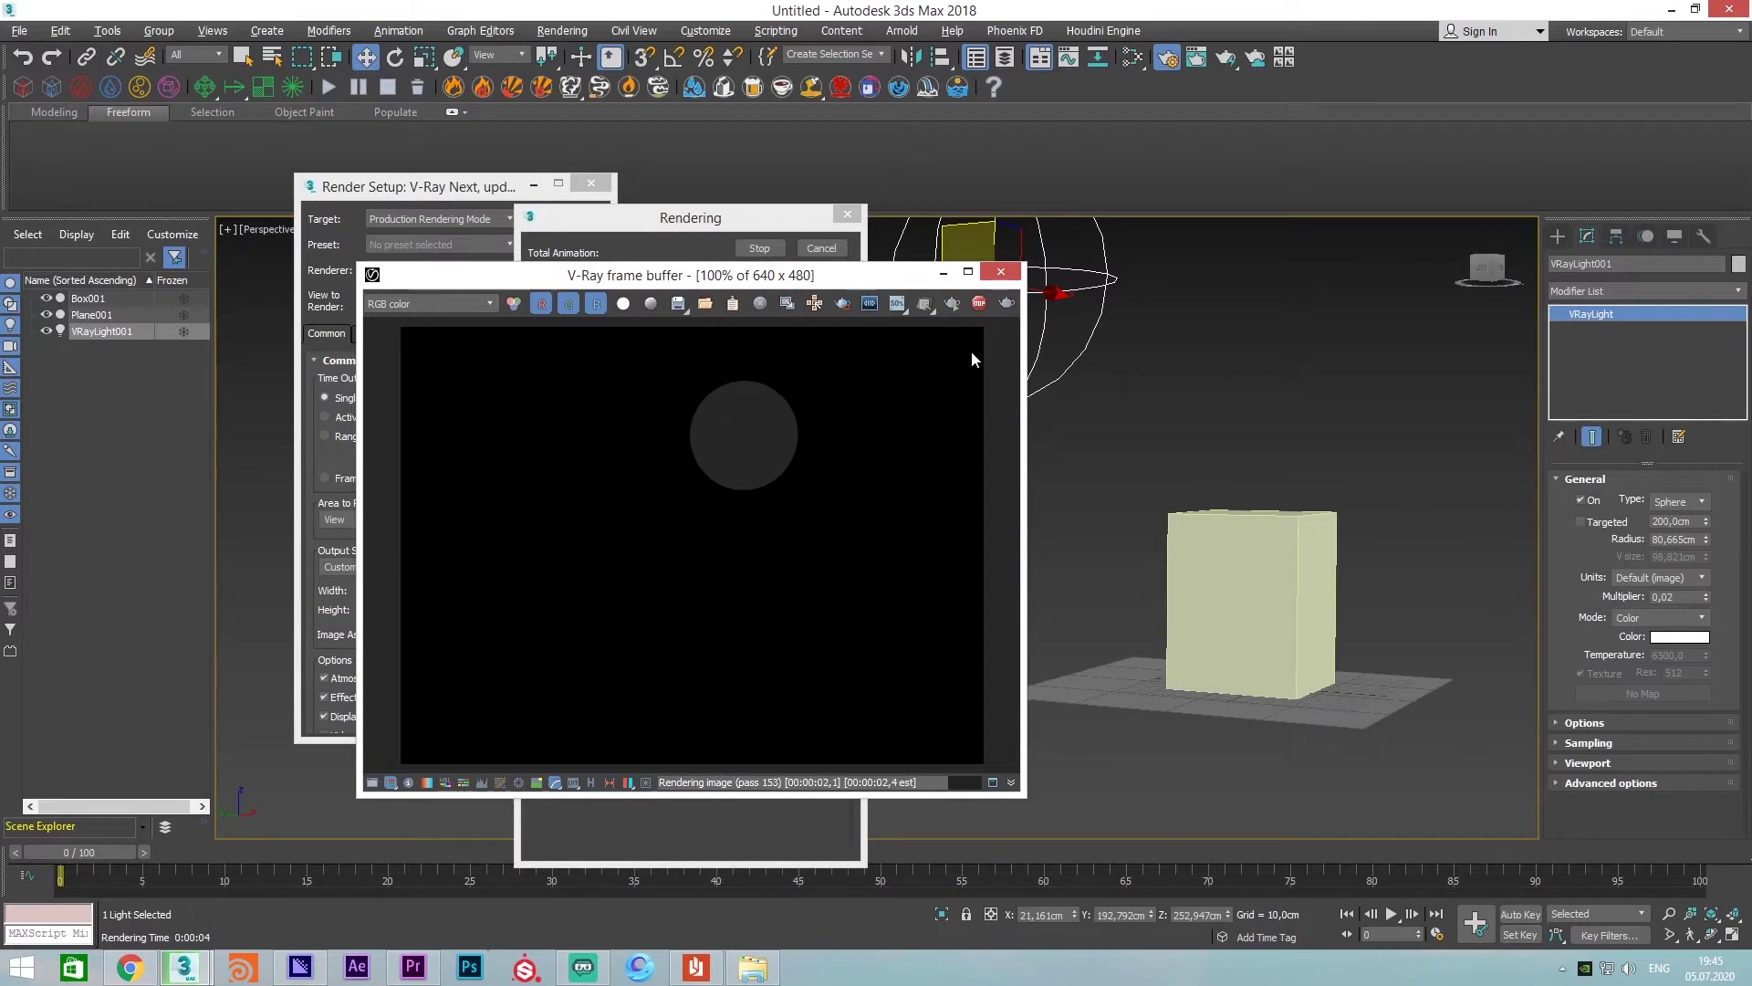
{"action": "left_click", "coordinate": [979, 303]}
{"action": "mouse_move", "coordinate": [1705, 596]}
{"action": "left_mouse_down"}
{"action": "mouse_move", "coordinate": [1702, 572]}
{"action": "mouse_move", "coordinate": [1702, 597]}
{"action": "left_mouse_up"}
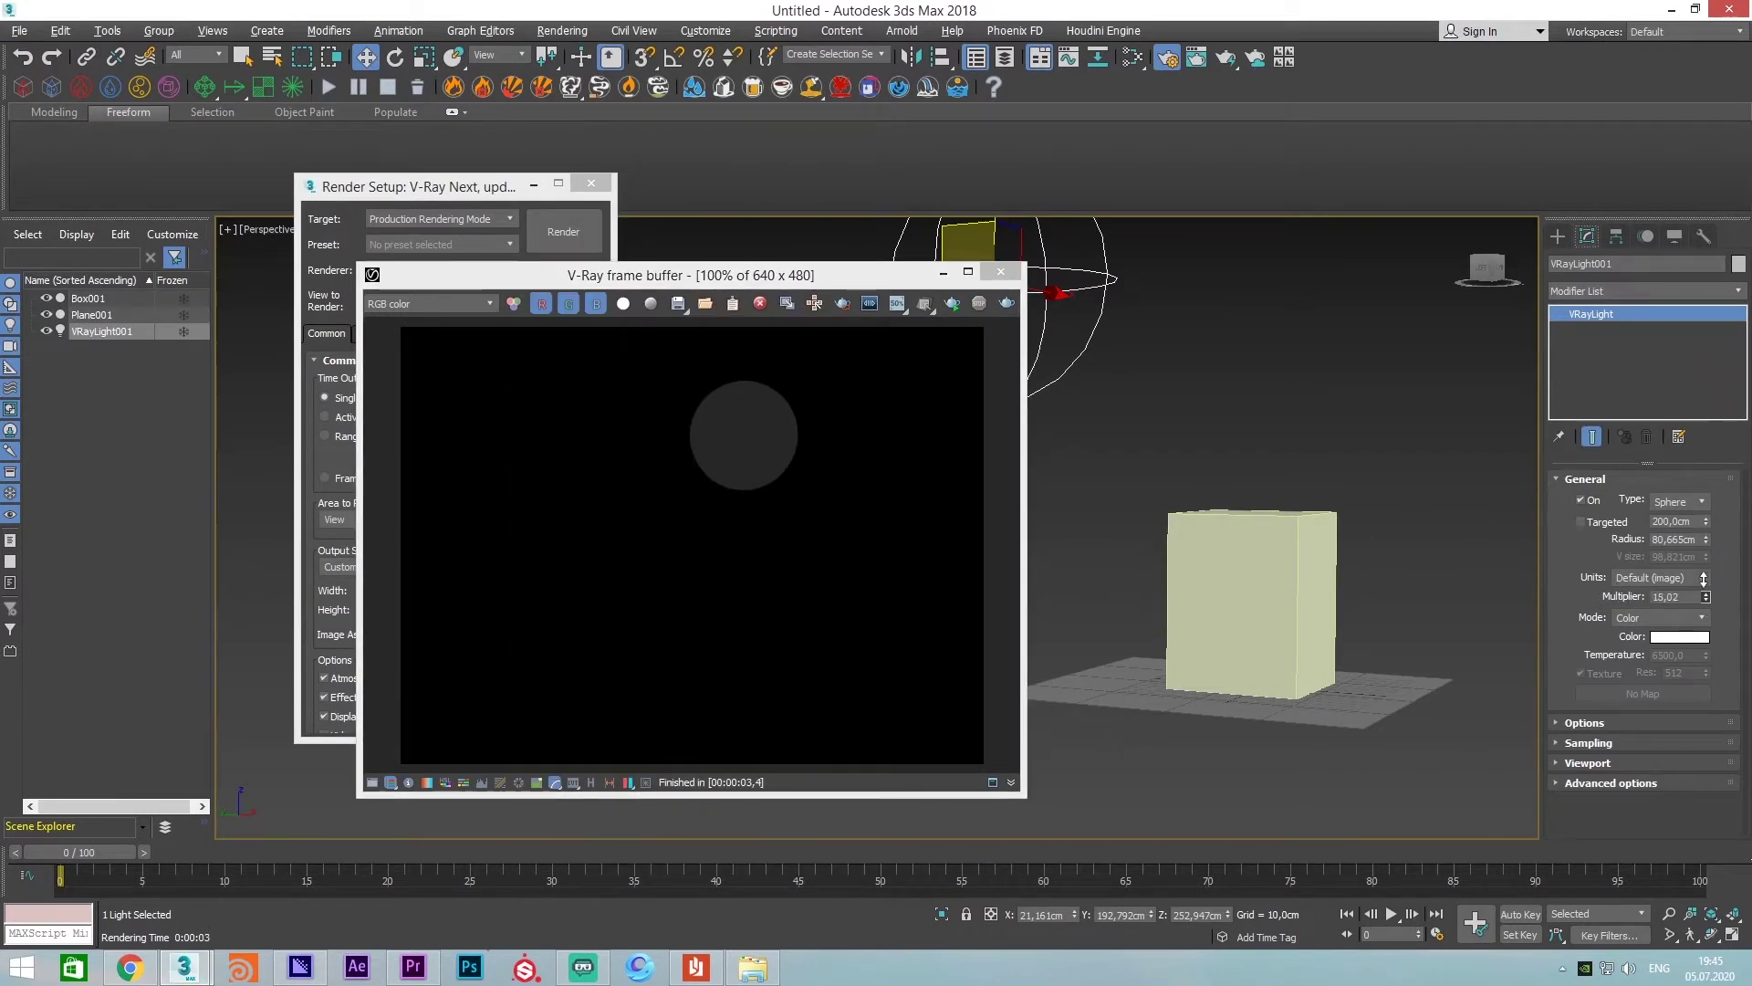
{"action": "left_click", "coordinate": [1006, 303]}
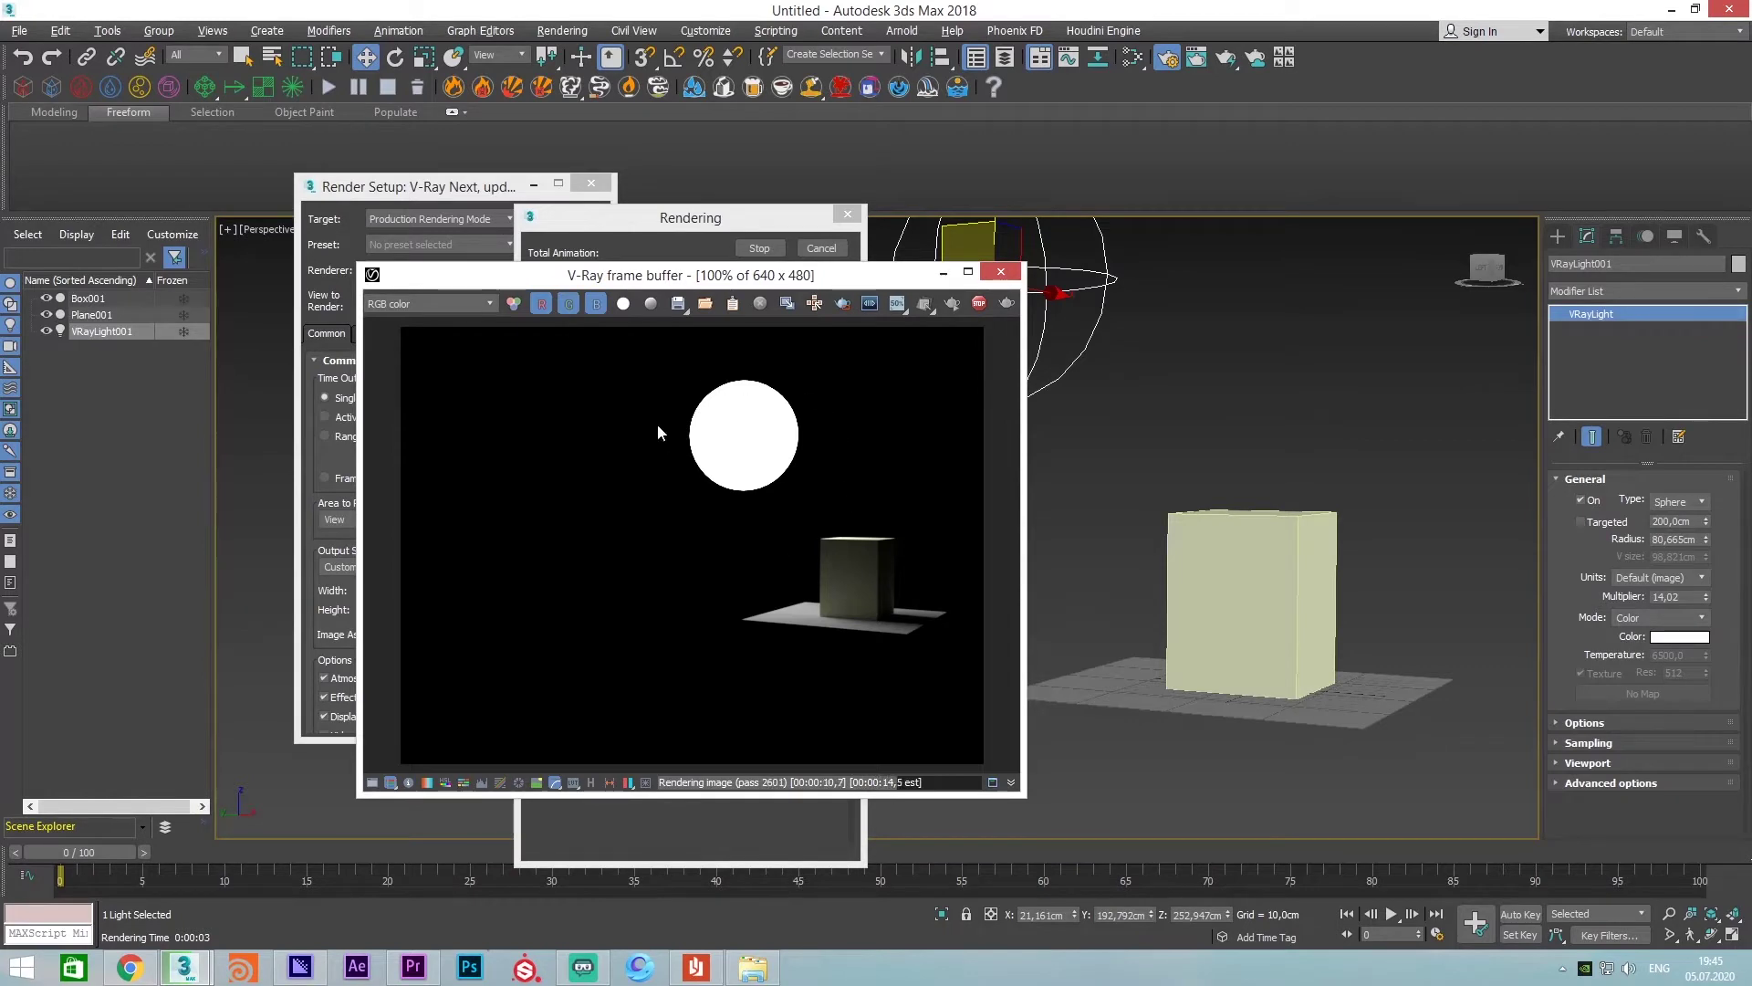
{"action": "left_click", "coordinate": [977, 305]}
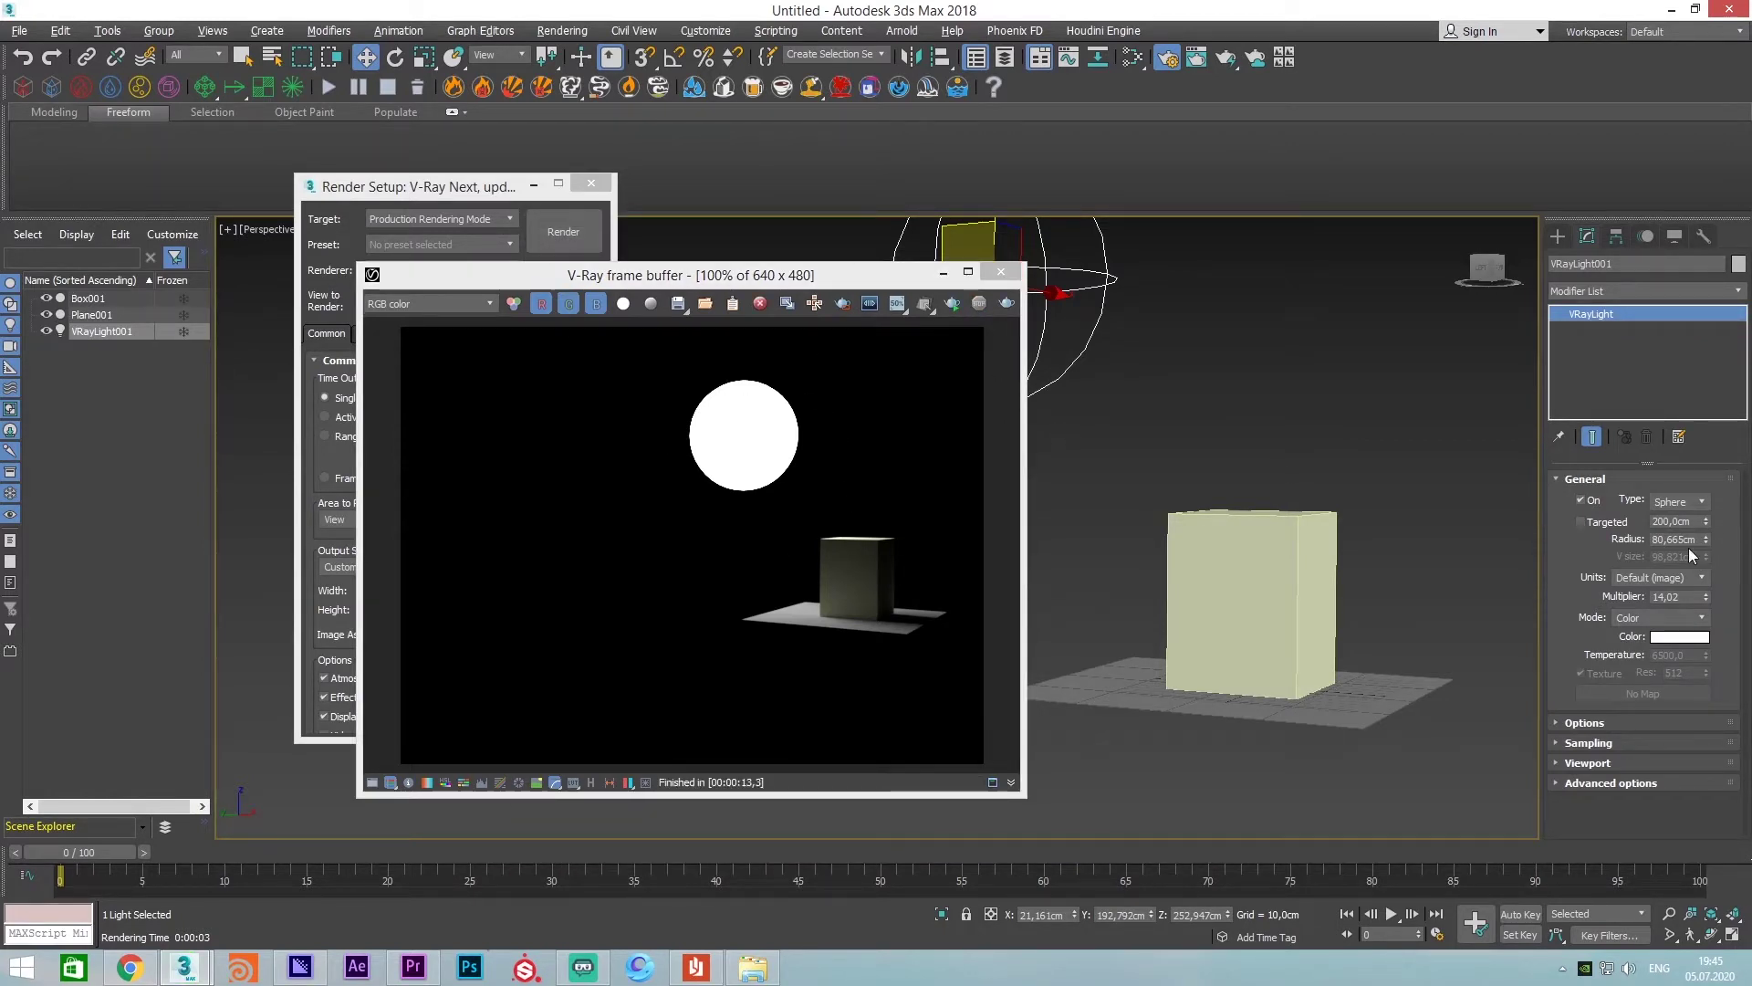
Shrink the sphere light's Radius to about 39.5 cm and test-render the smaller light
{"action": "left_click_drag", "start_coordinate": [1705, 538], "coordinate": [1717, 577]}
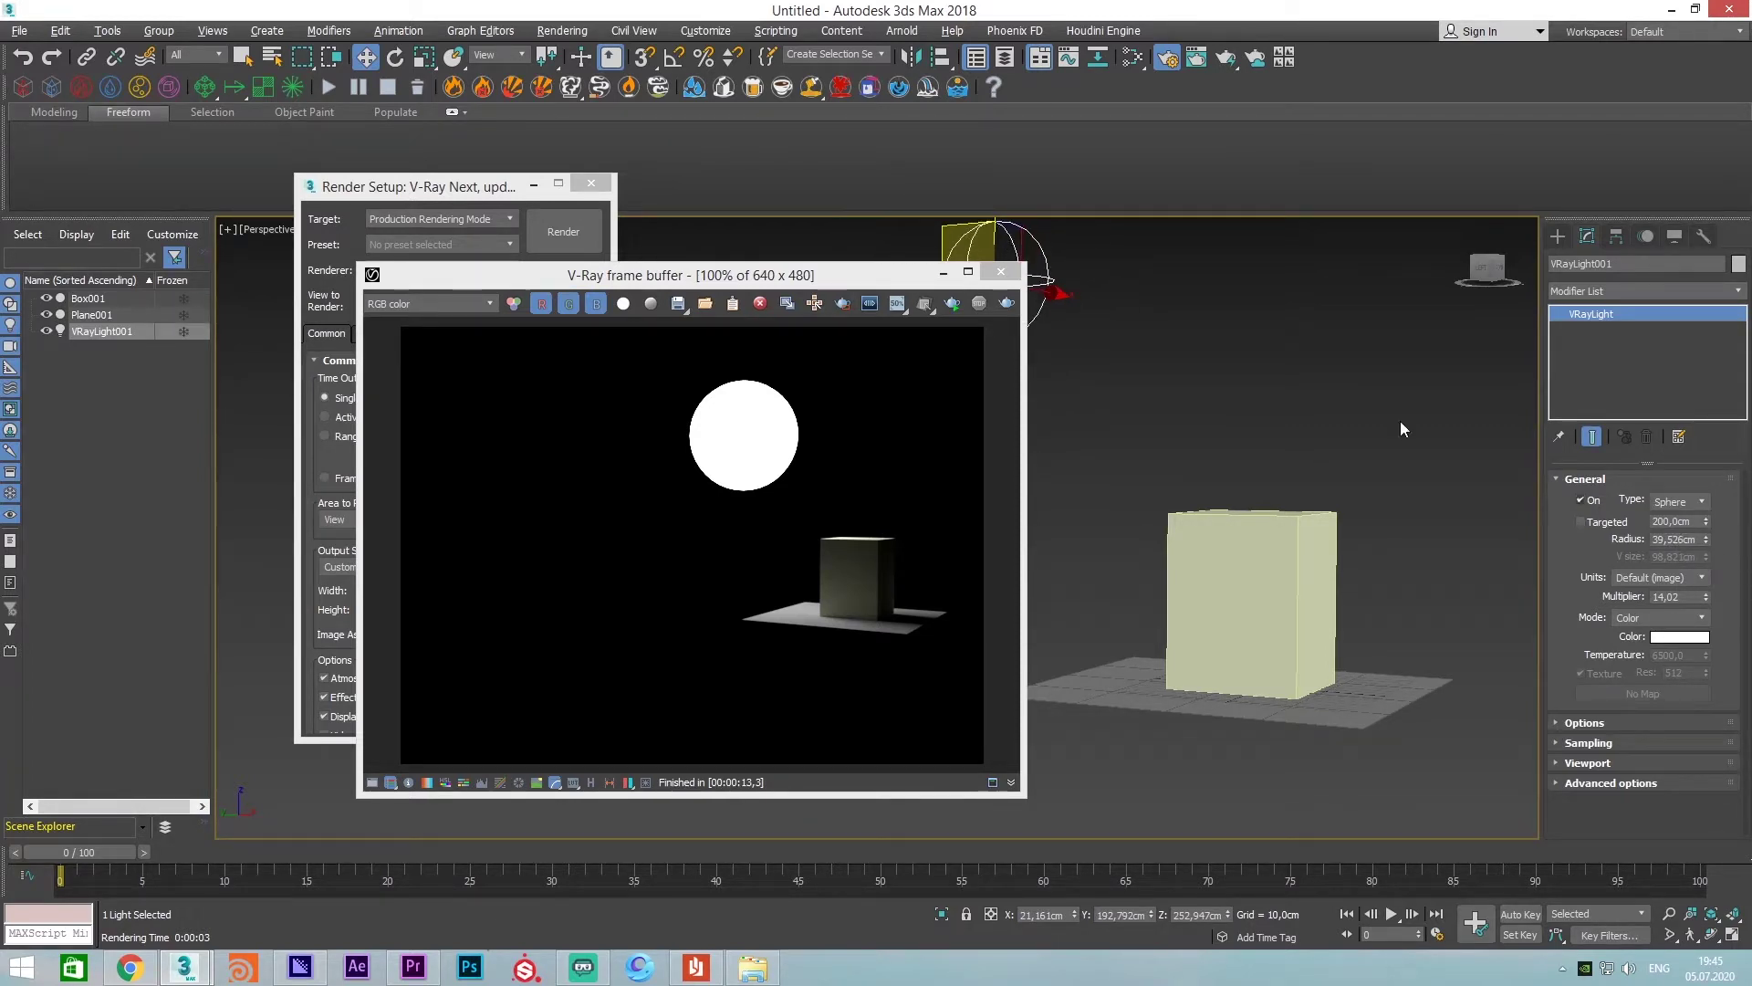
{"action": "left_click", "coordinate": [1005, 305]}
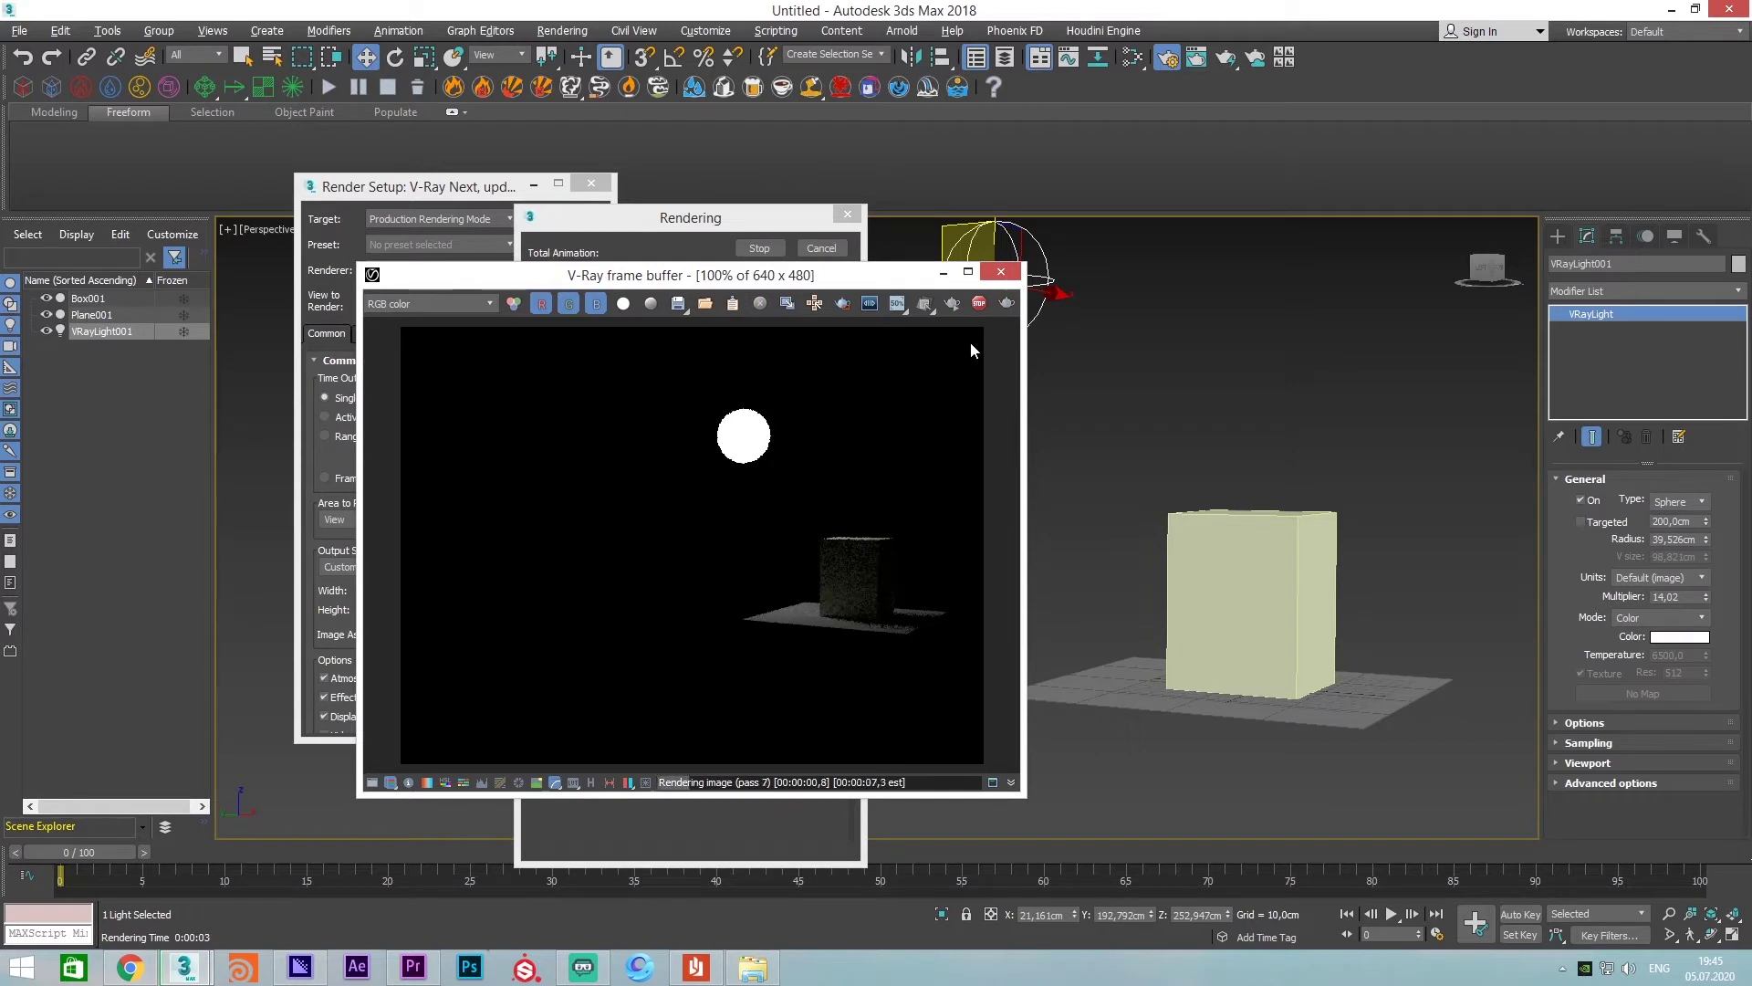
{"action": "left_click", "coordinate": [978, 308]}
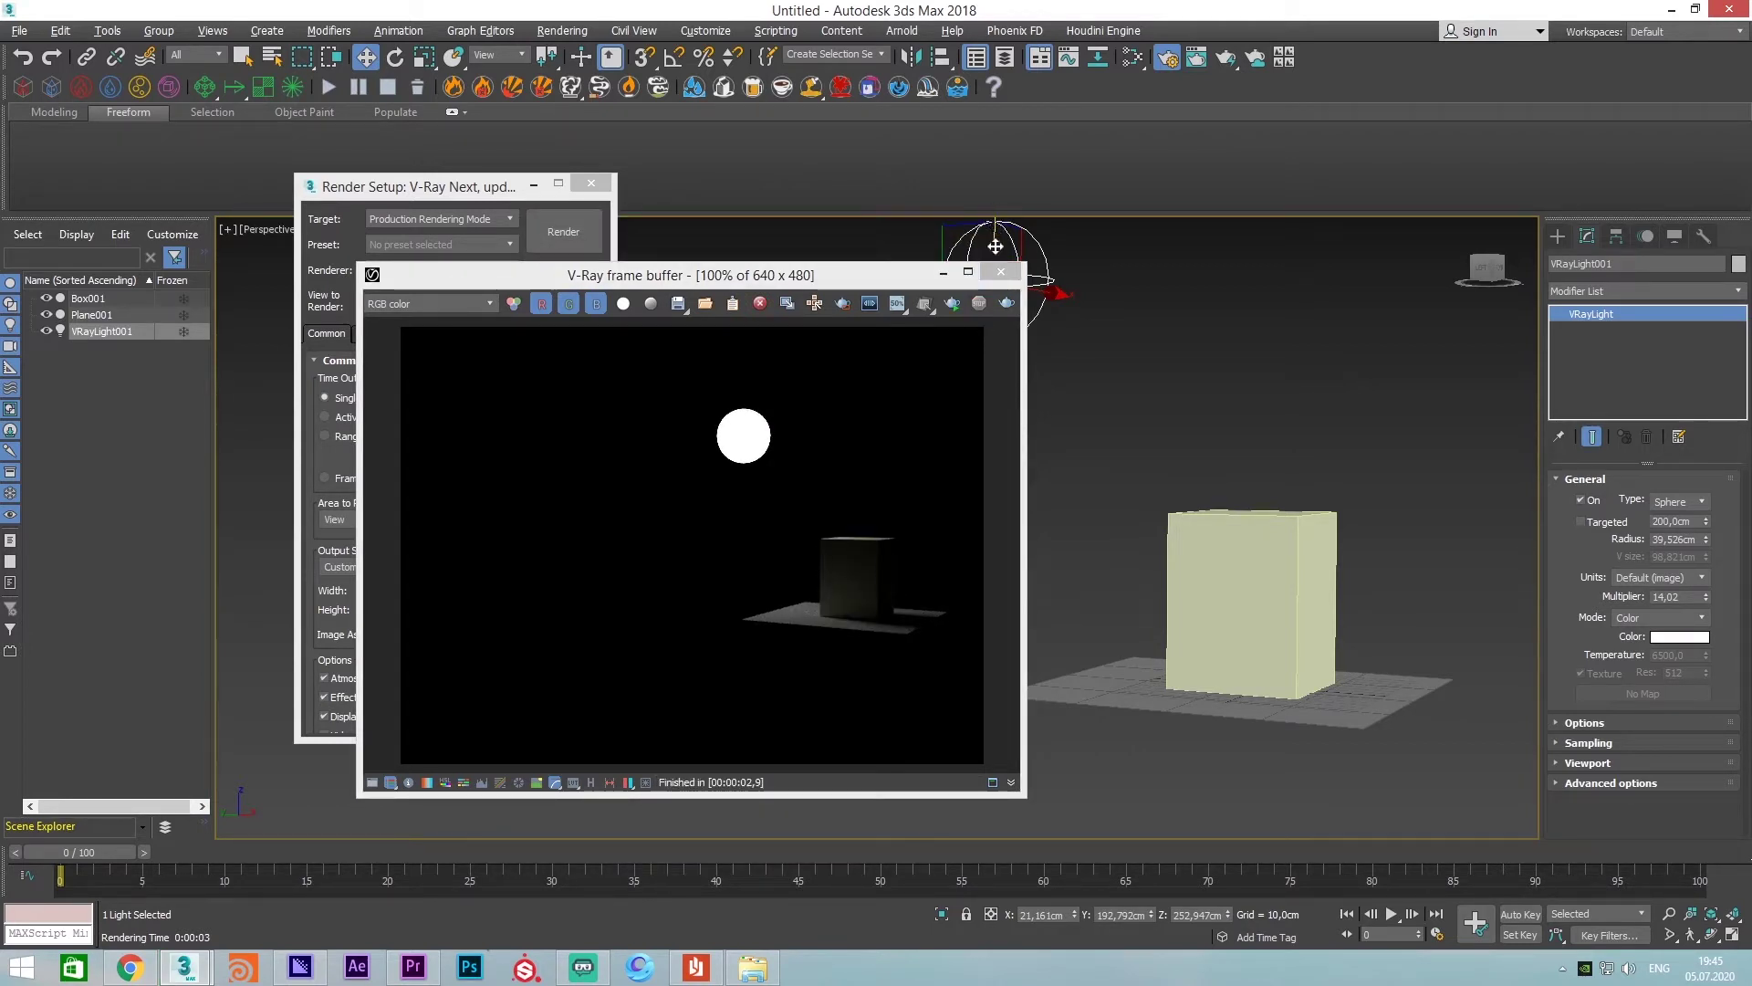
{"action": "double_click", "coordinate": [1690, 541]}
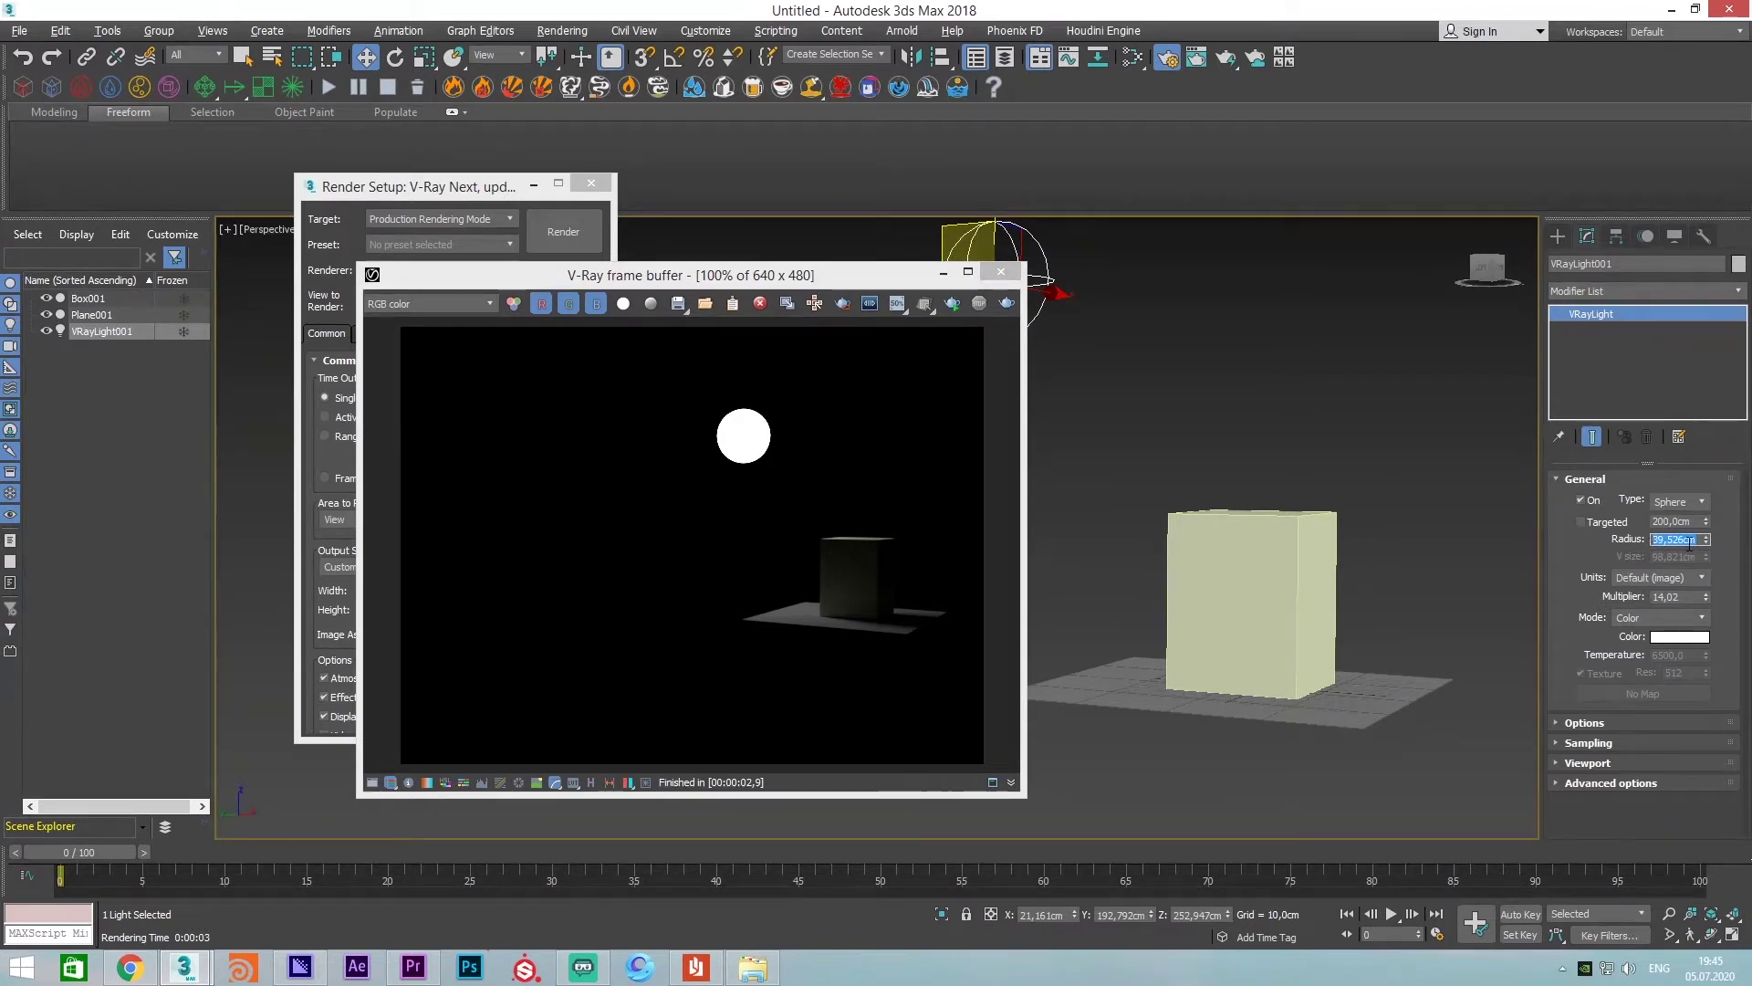
{"action": "left_click_drag", "start_coordinate": [856, 270], "coordinate": [744, 253]}
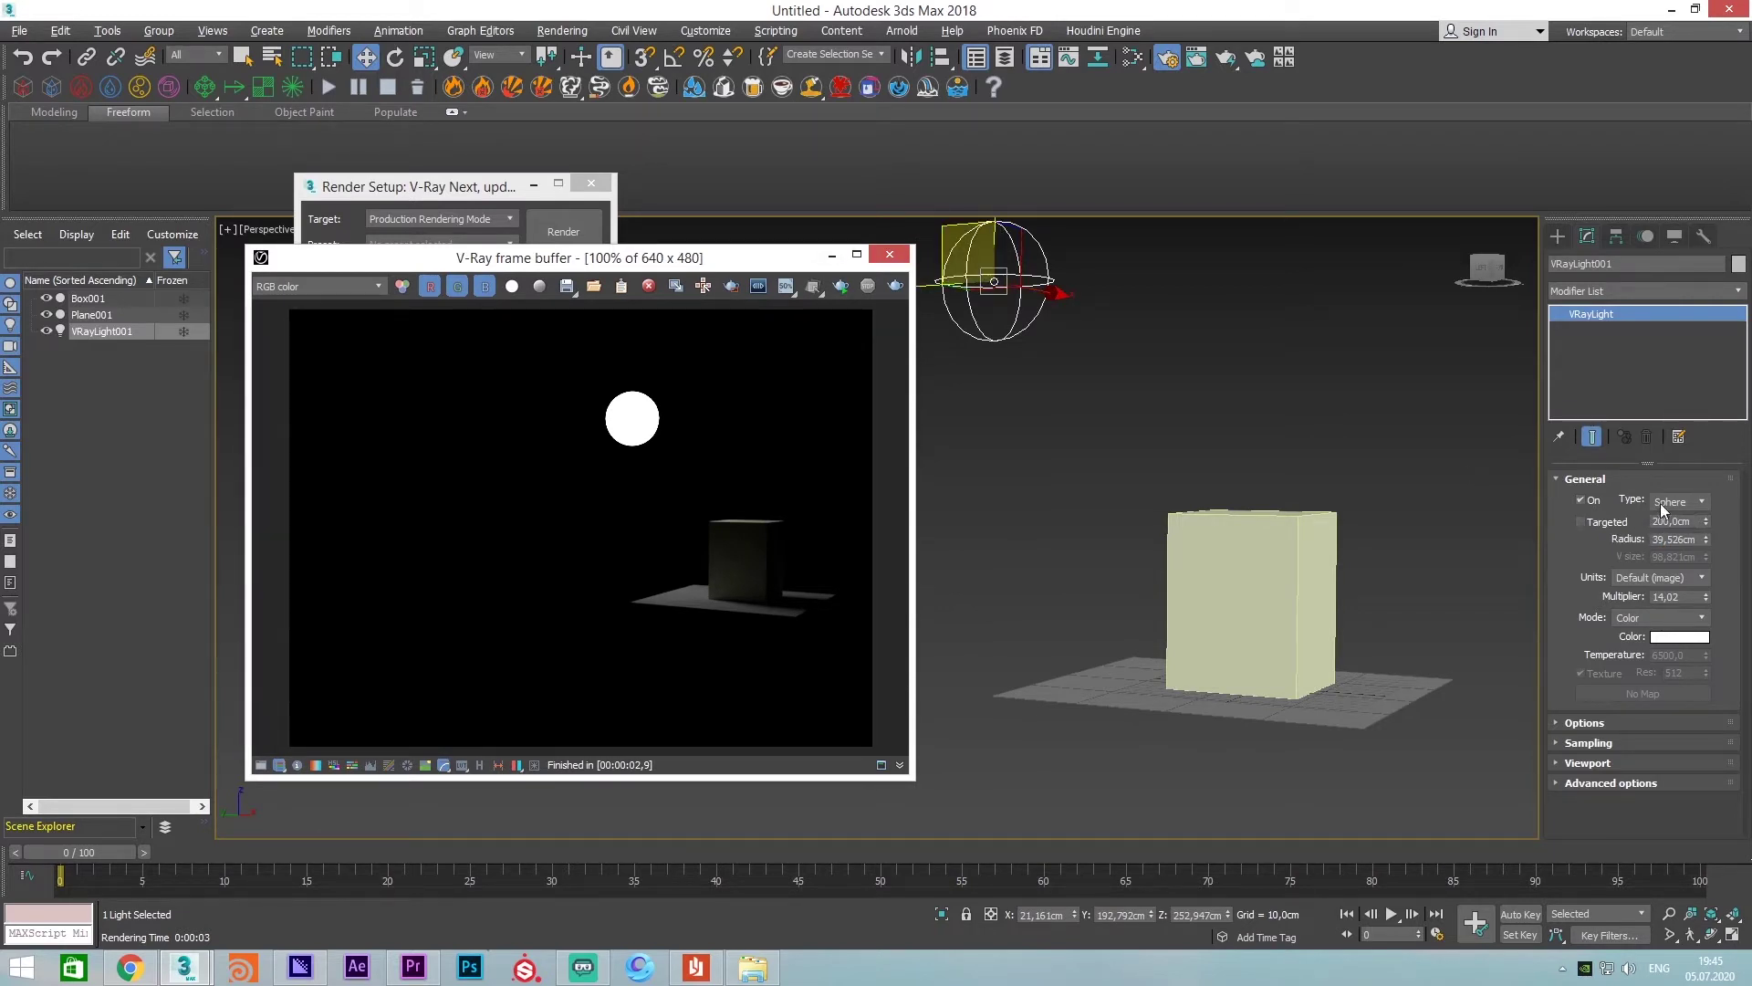
Make the light Targeted and move VRayLight001.Target down to about 240 cm below it
{"action": "left_click", "coordinate": [1607, 522]}
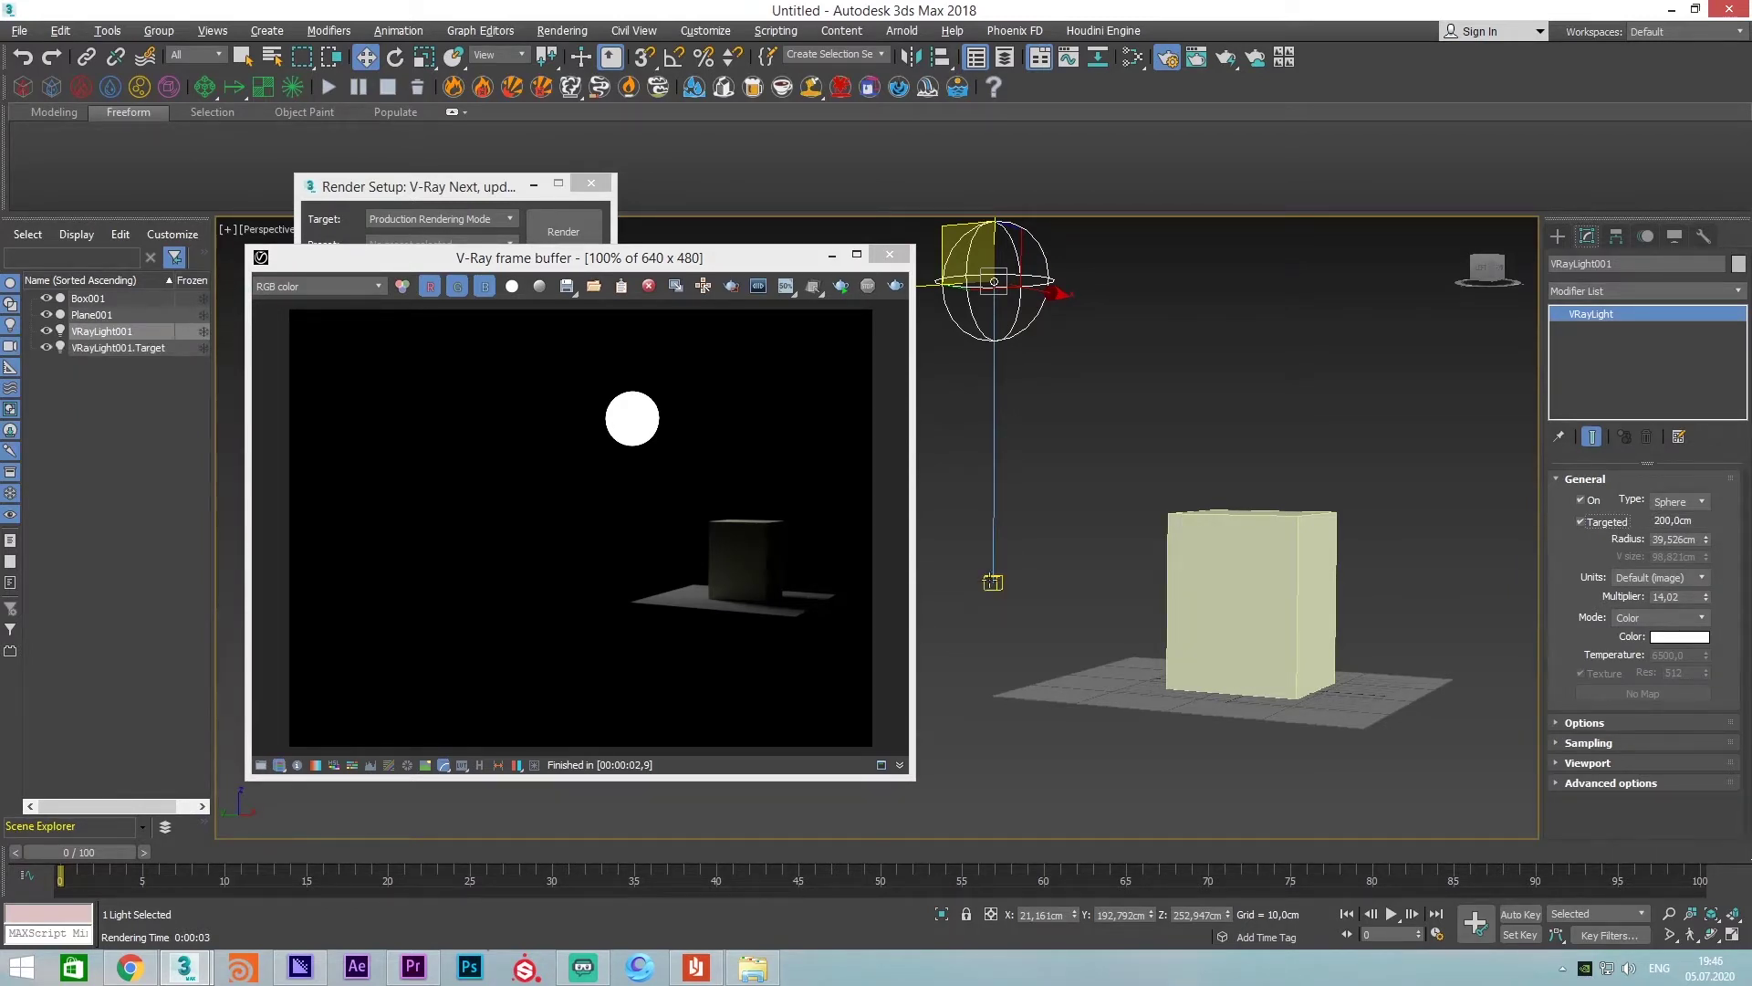
{"action": "left_click", "coordinate": [991, 581]}
{"action": "left_click_drag", "start_coordinate": [995, 505], "coordinate": [1096, 535]}
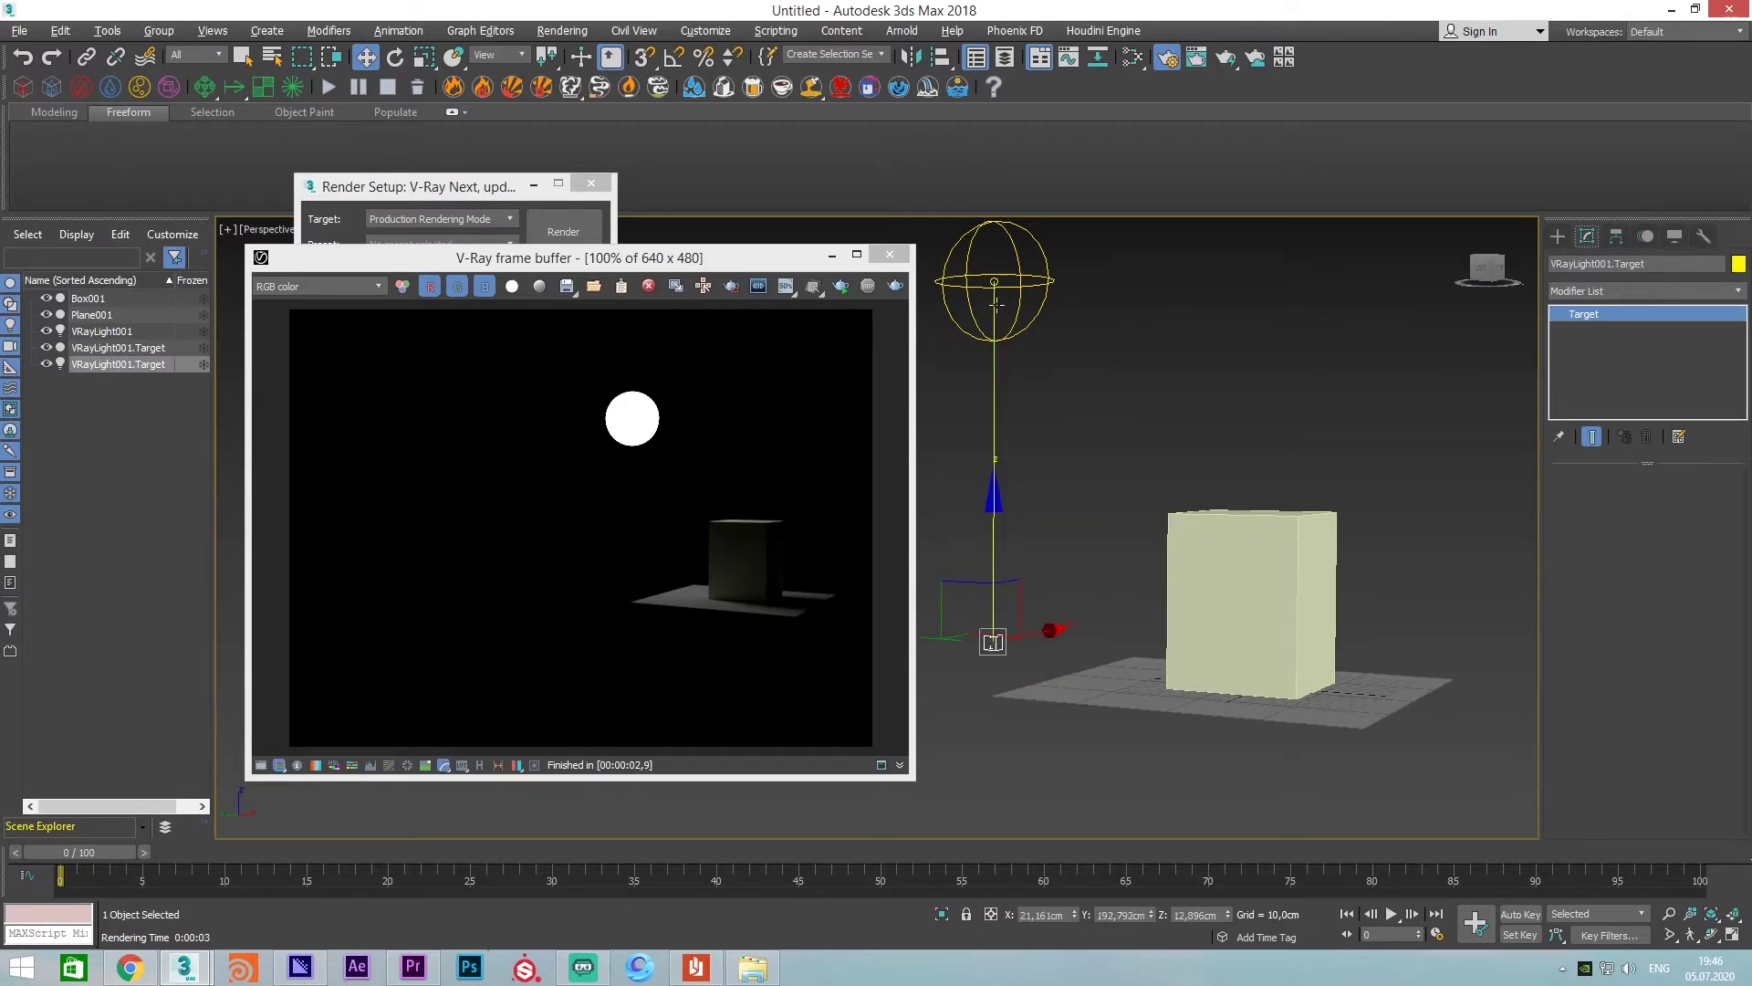
{"action": "left_click", "coordinate": [1000, 288]}
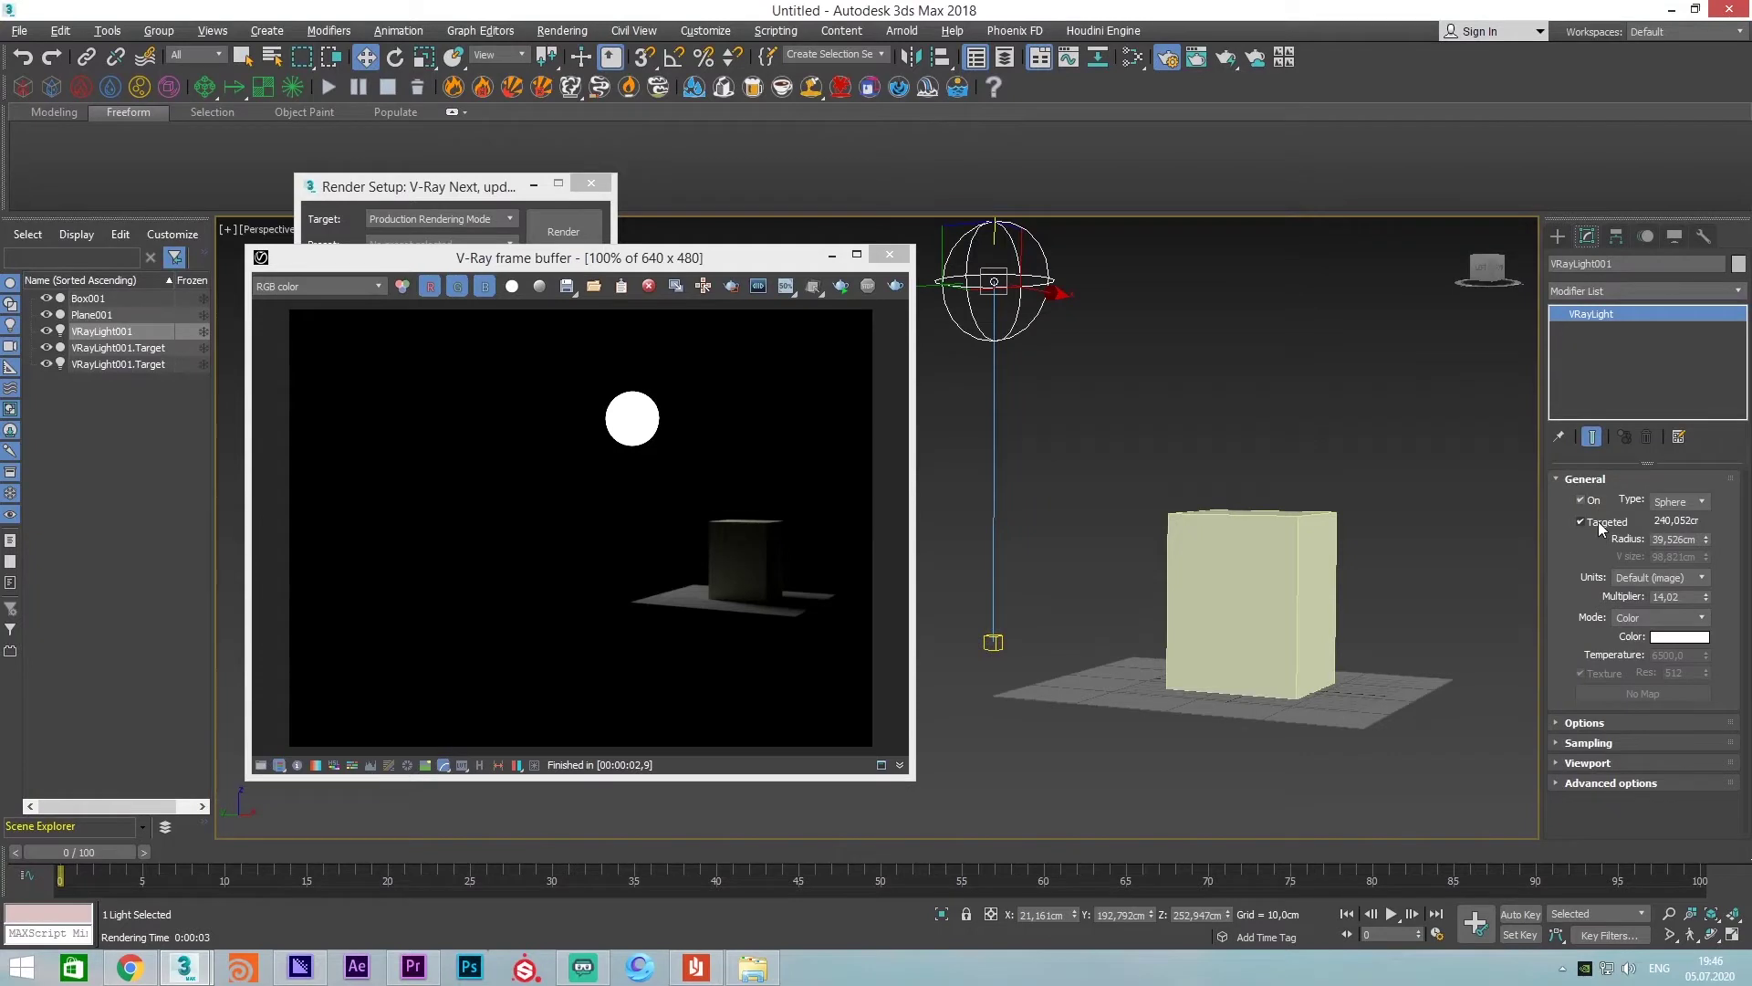
Switch VRayLight001 to a Mesh light and render the nearly dark result
{"action": "left_click", "coordinate": [1673, 503]}
{"action": "left_click", "coordinate": [1663, 555]}
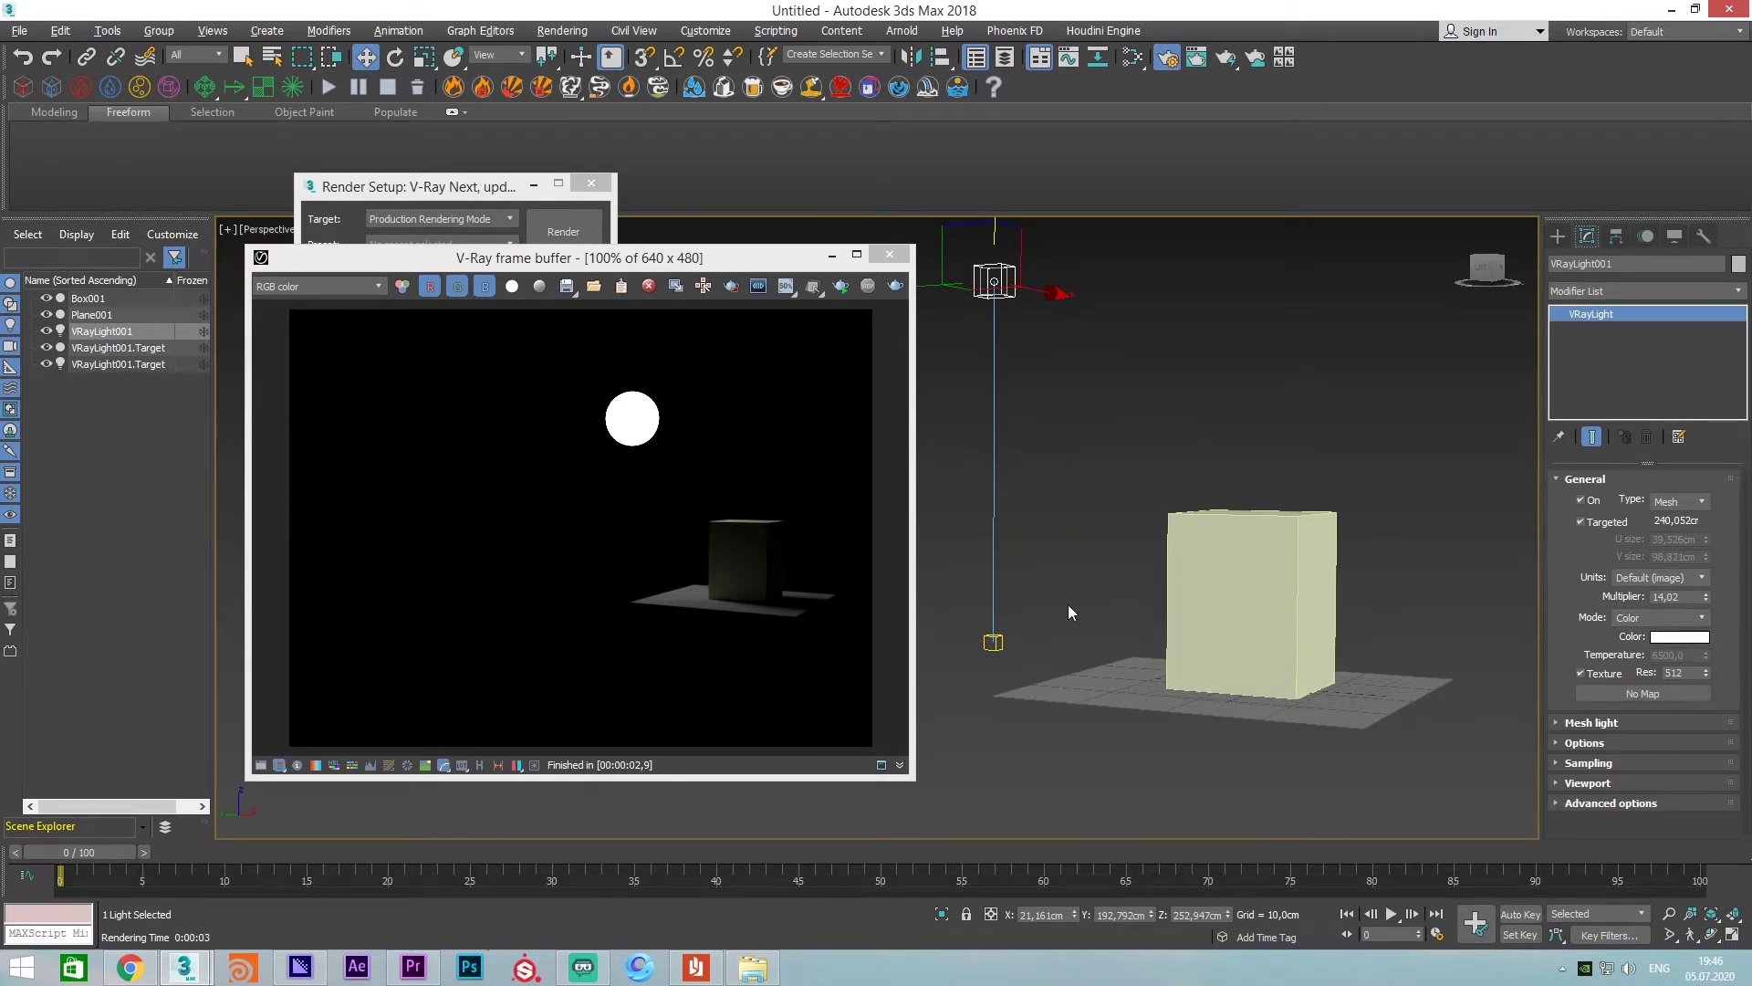
{"action": "left_click", "coordinate": [895, 288]}
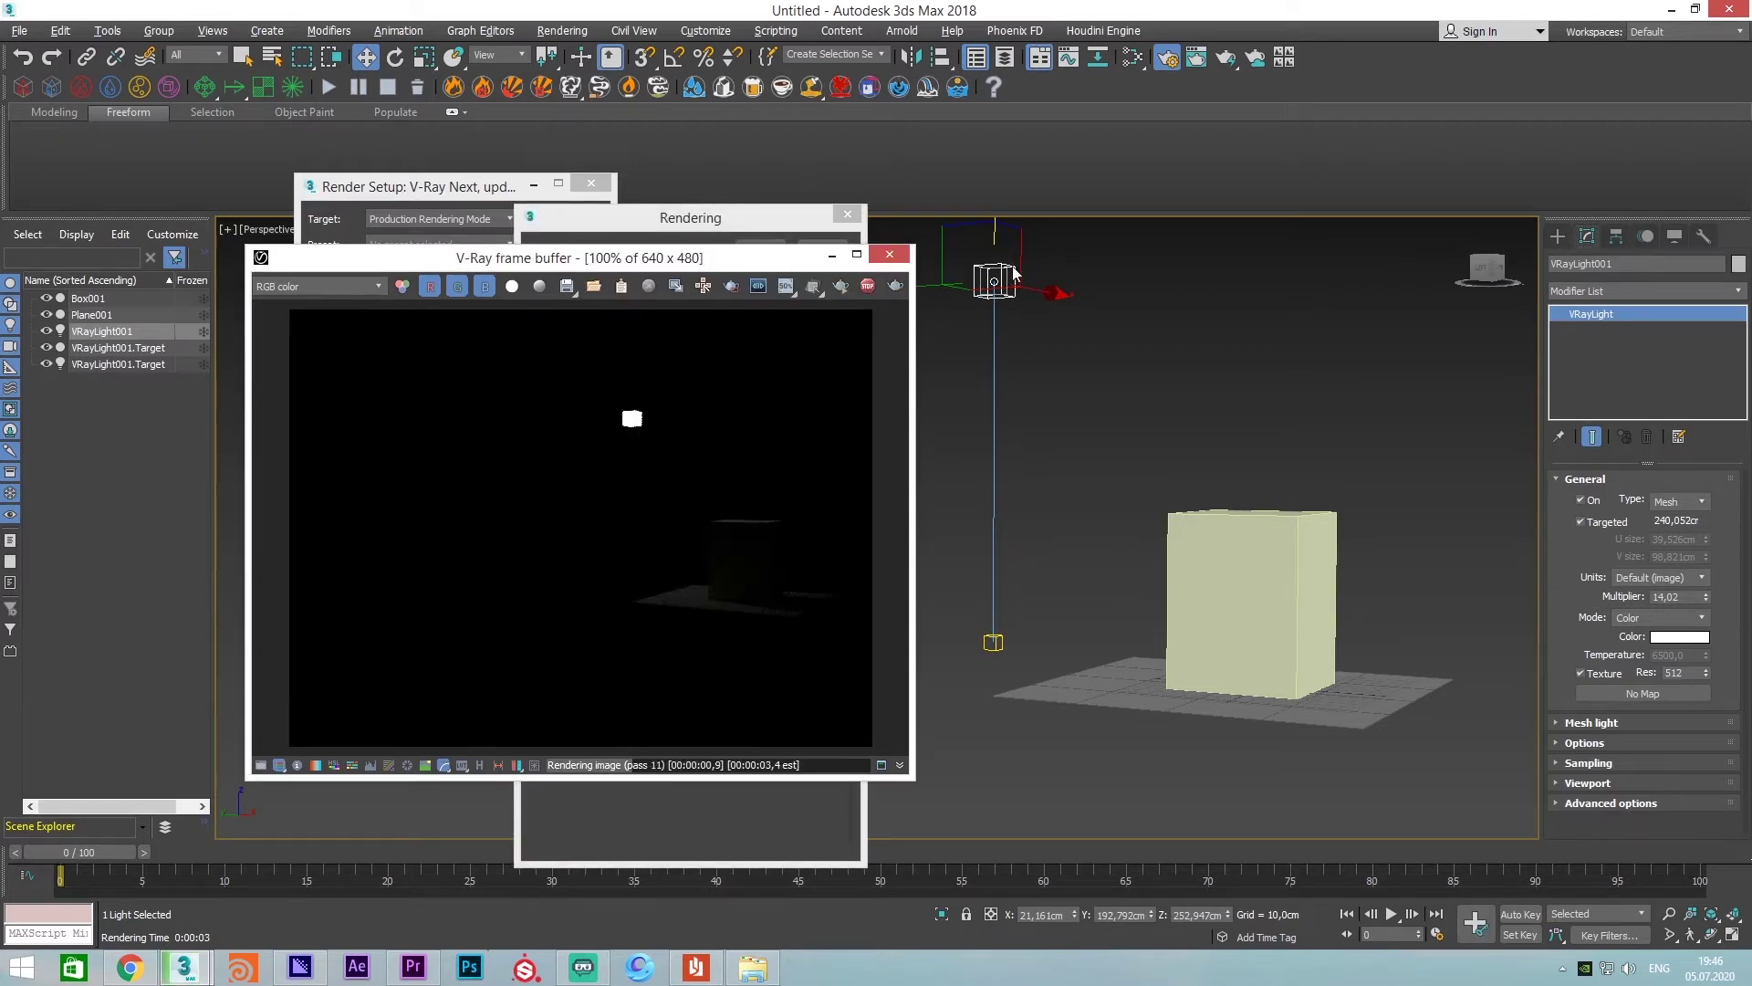
{"action": "left_click", "coordinate": [867, 285]}
{"action": "left_click", "coordinate": [1659, 501]}
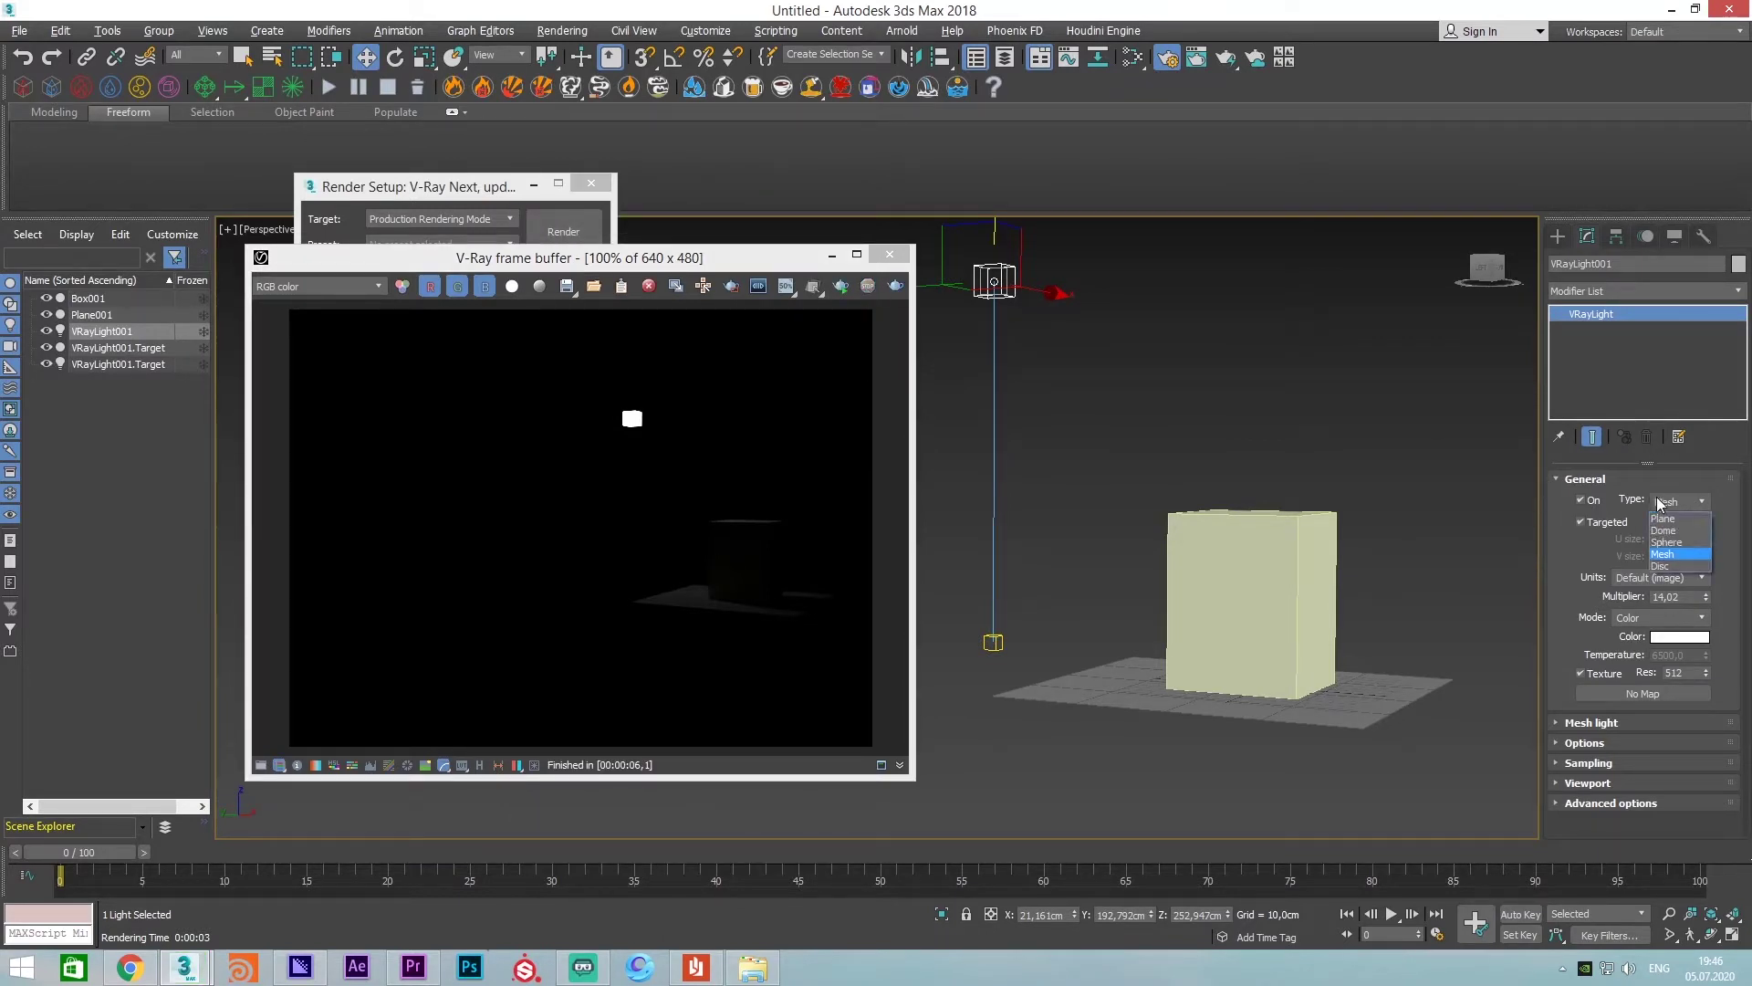
Make the light a Disc, render, then raise Multiplier to 32.02 and re-render
{"action": "left_click", "coordinate": [1670, 575]}
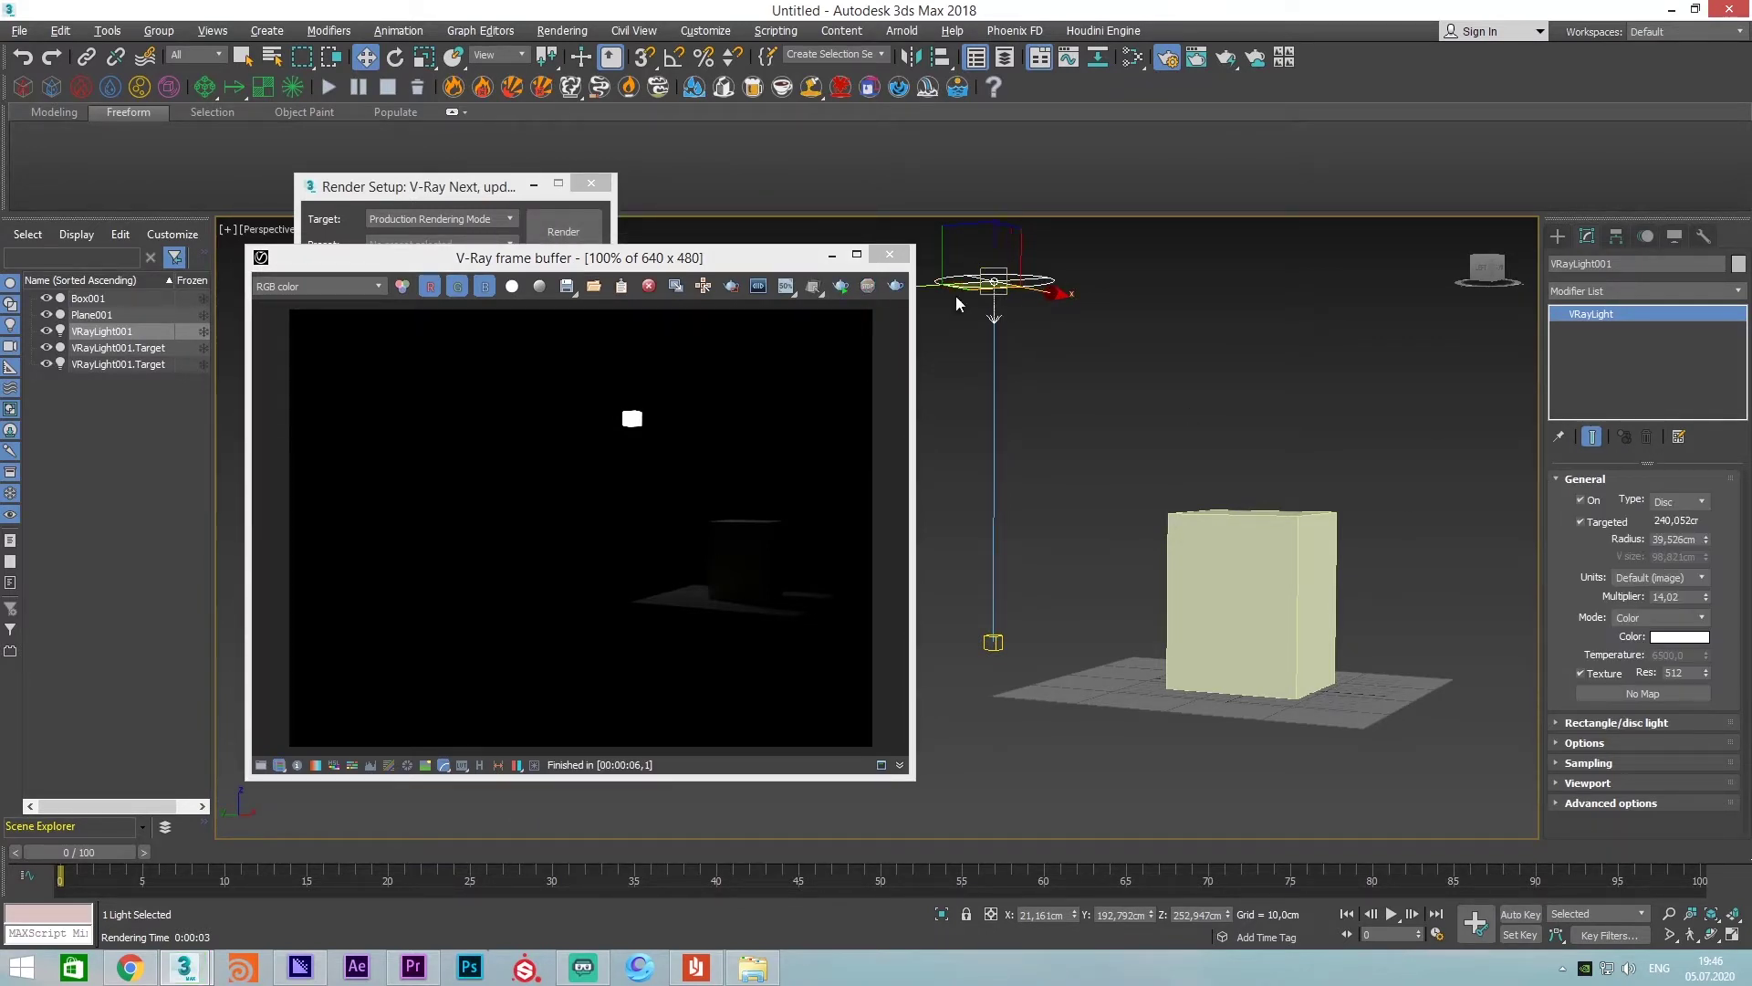
{"action": "left_click", "coordinate": [895, 288]}
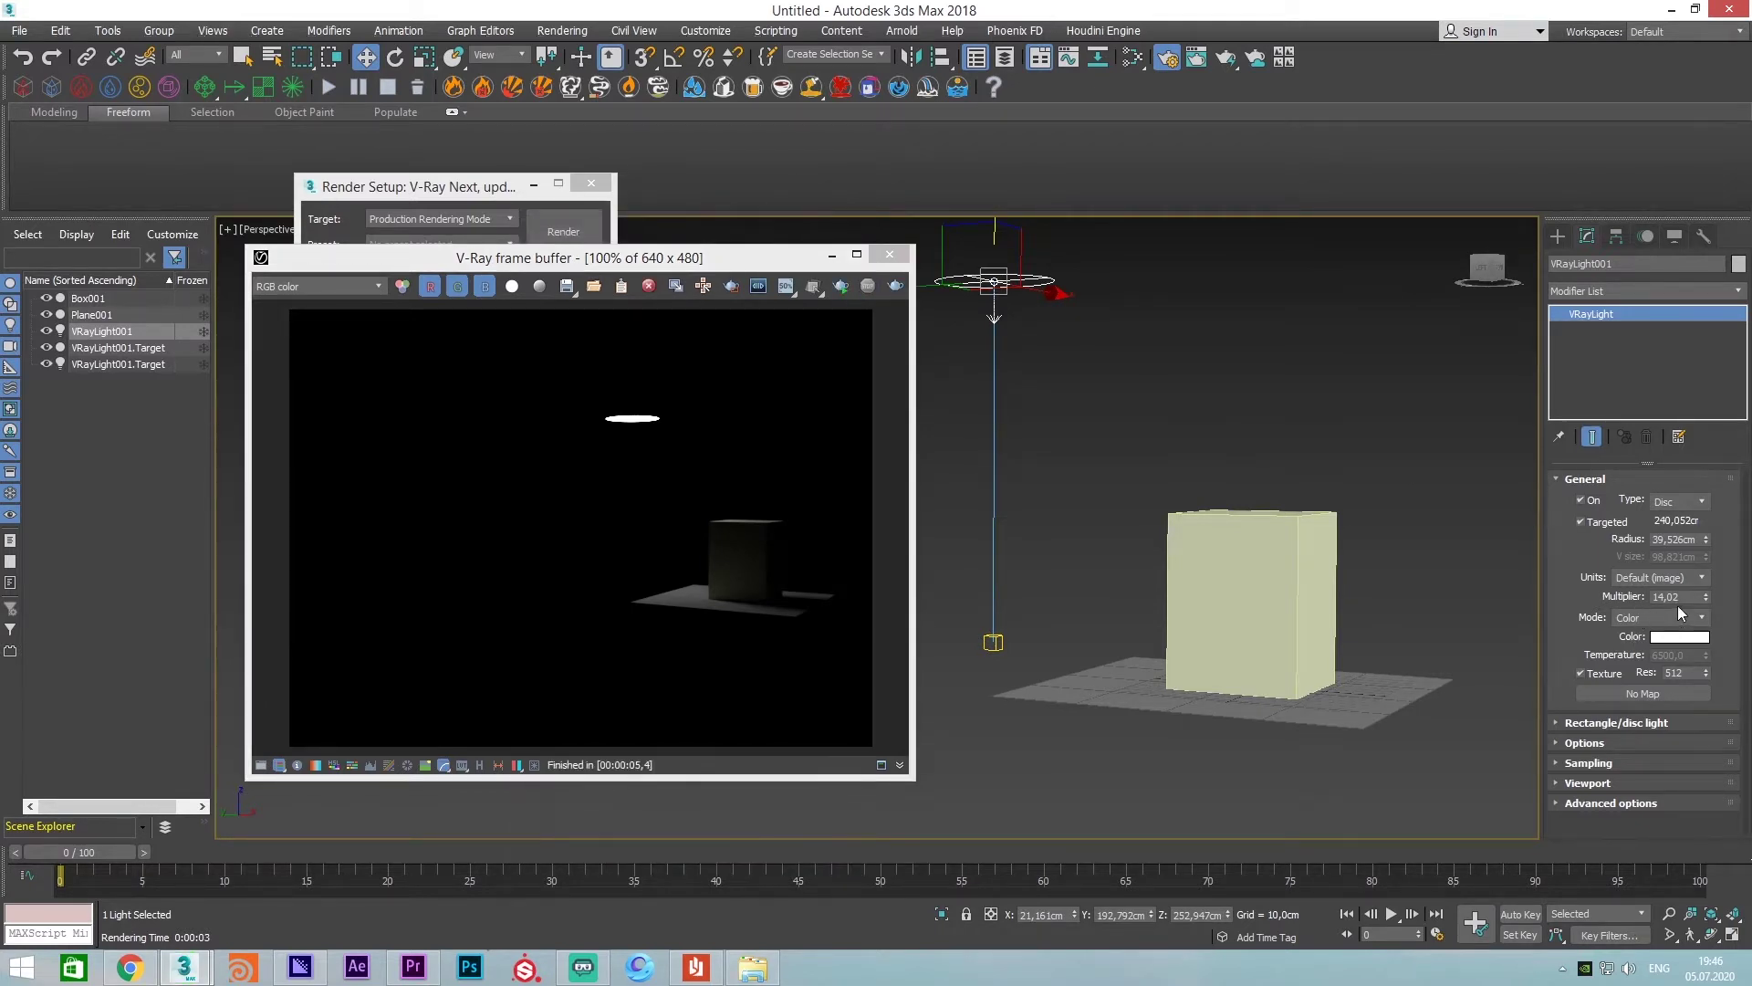
{"action": "left_click_drag", "start_coordinate": [1706, 602], "coordinate": [1721, 589]}
{"action": "left_click", "coordinate": [896, 292]}
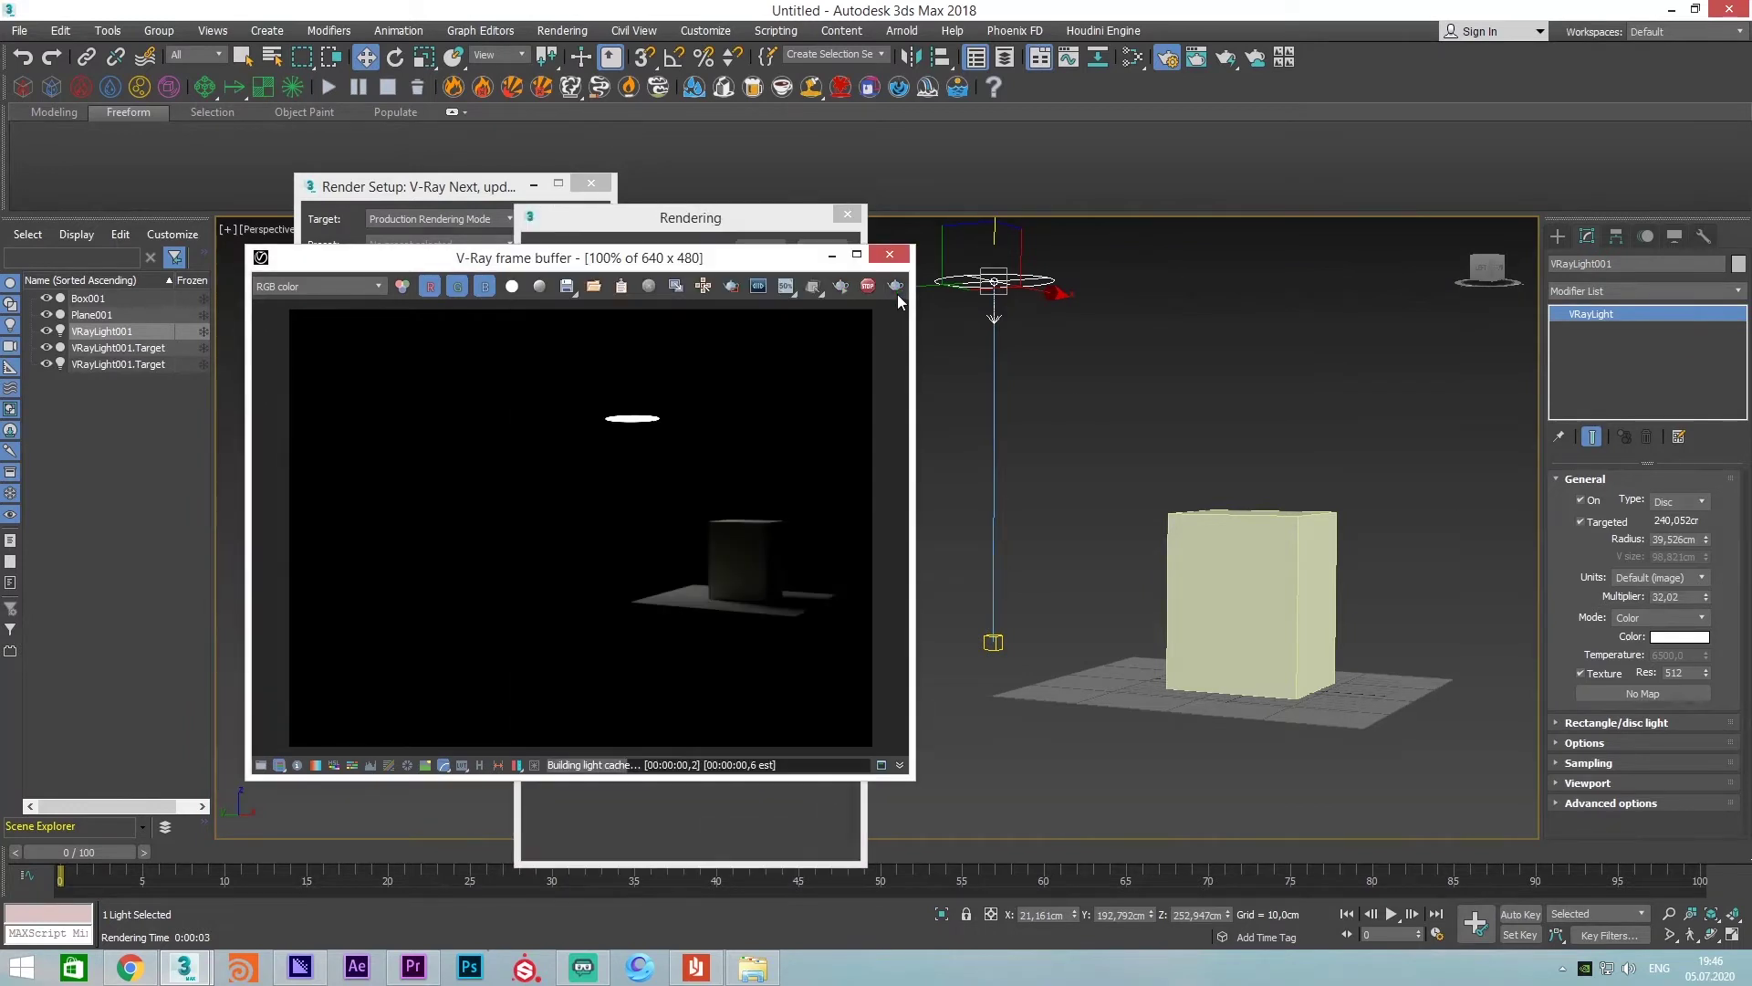
{"action": "scroll", "coordinate": [663, 555], "scroll_direction": "up", "scroll_amount": 2}
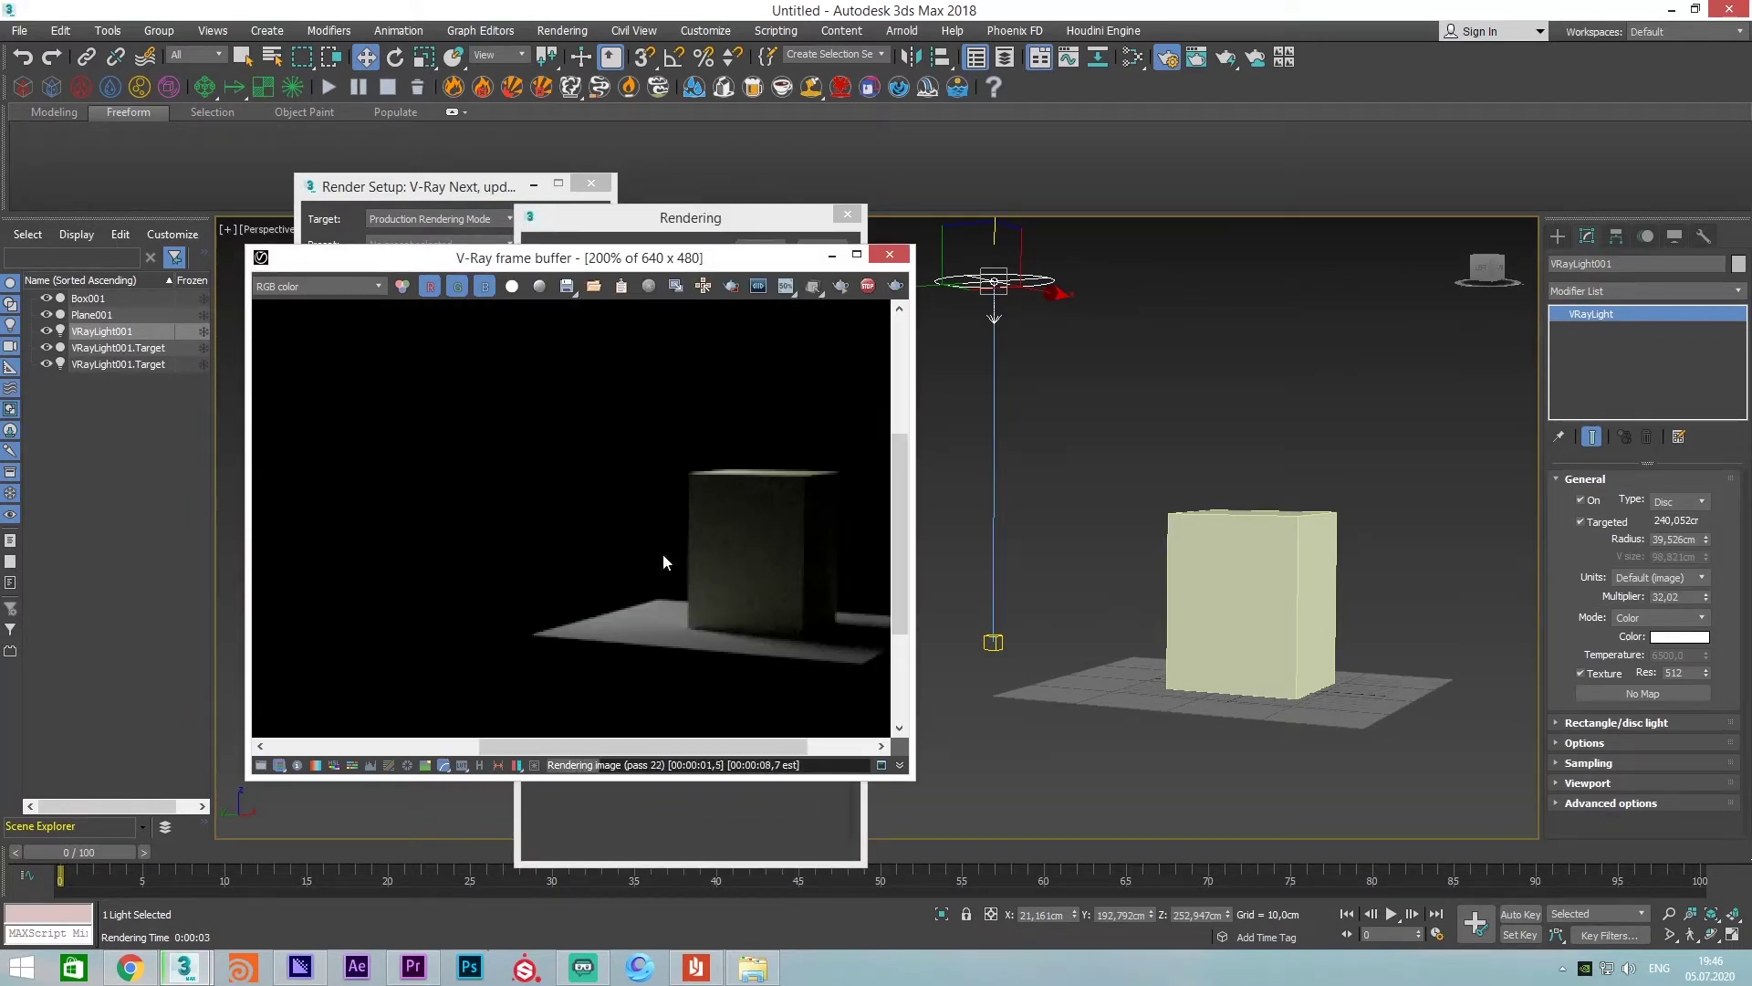
{"action": "scroll", "coordinate": [584, 492], "scroll_direction": "down", "scroll_amount": 2}
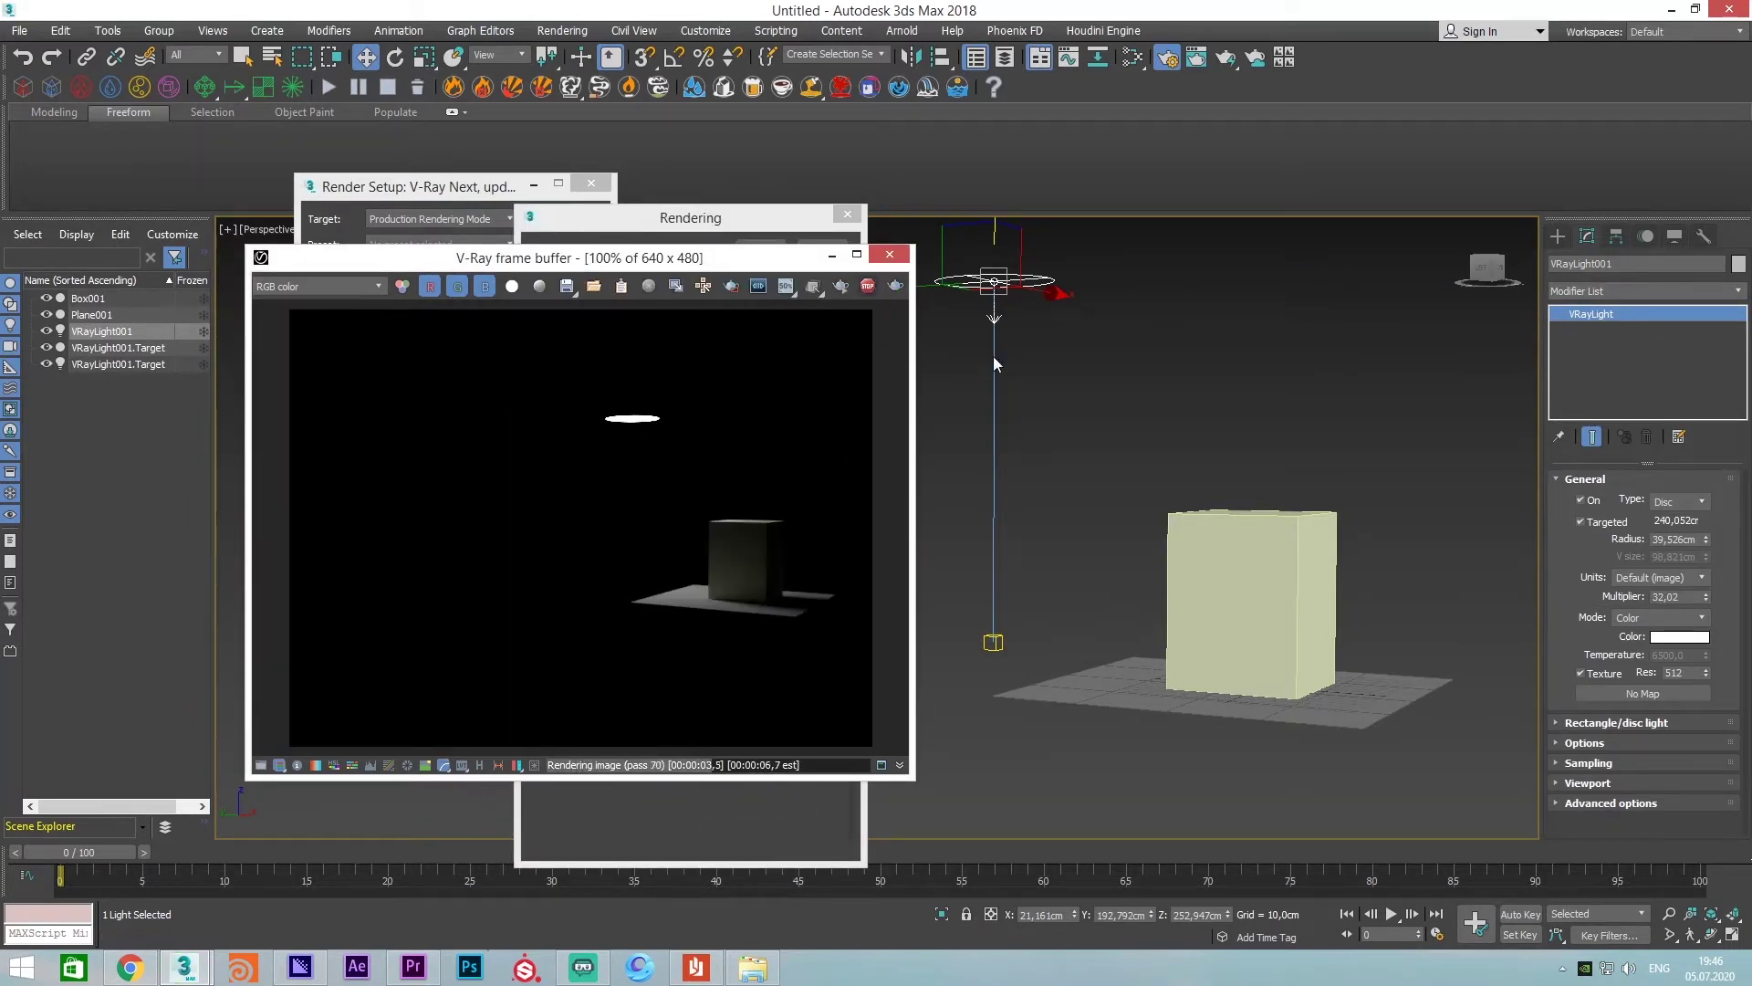
Tint the disc light a saturated yellow and test-render it
{"action": "left_click", "coordinate": [1668, 642]}
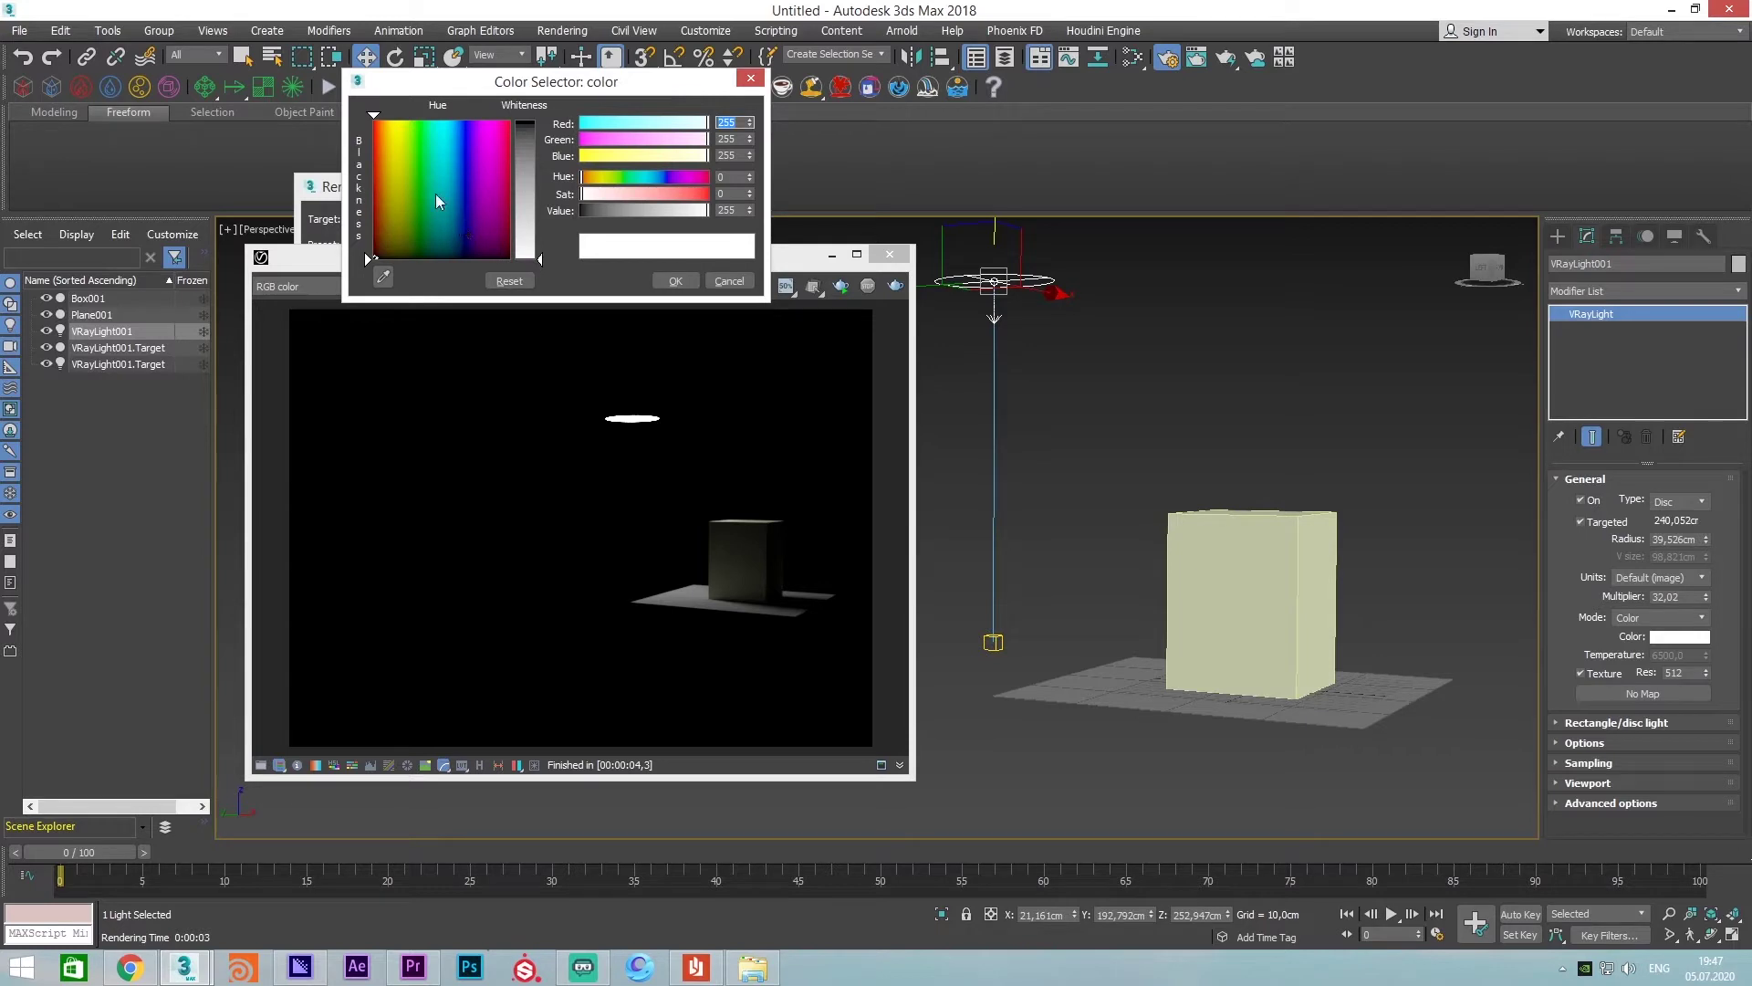
{"action": "left_click_drag", "start_coordinate": [412, 166], "coordinate": [400, 152]}
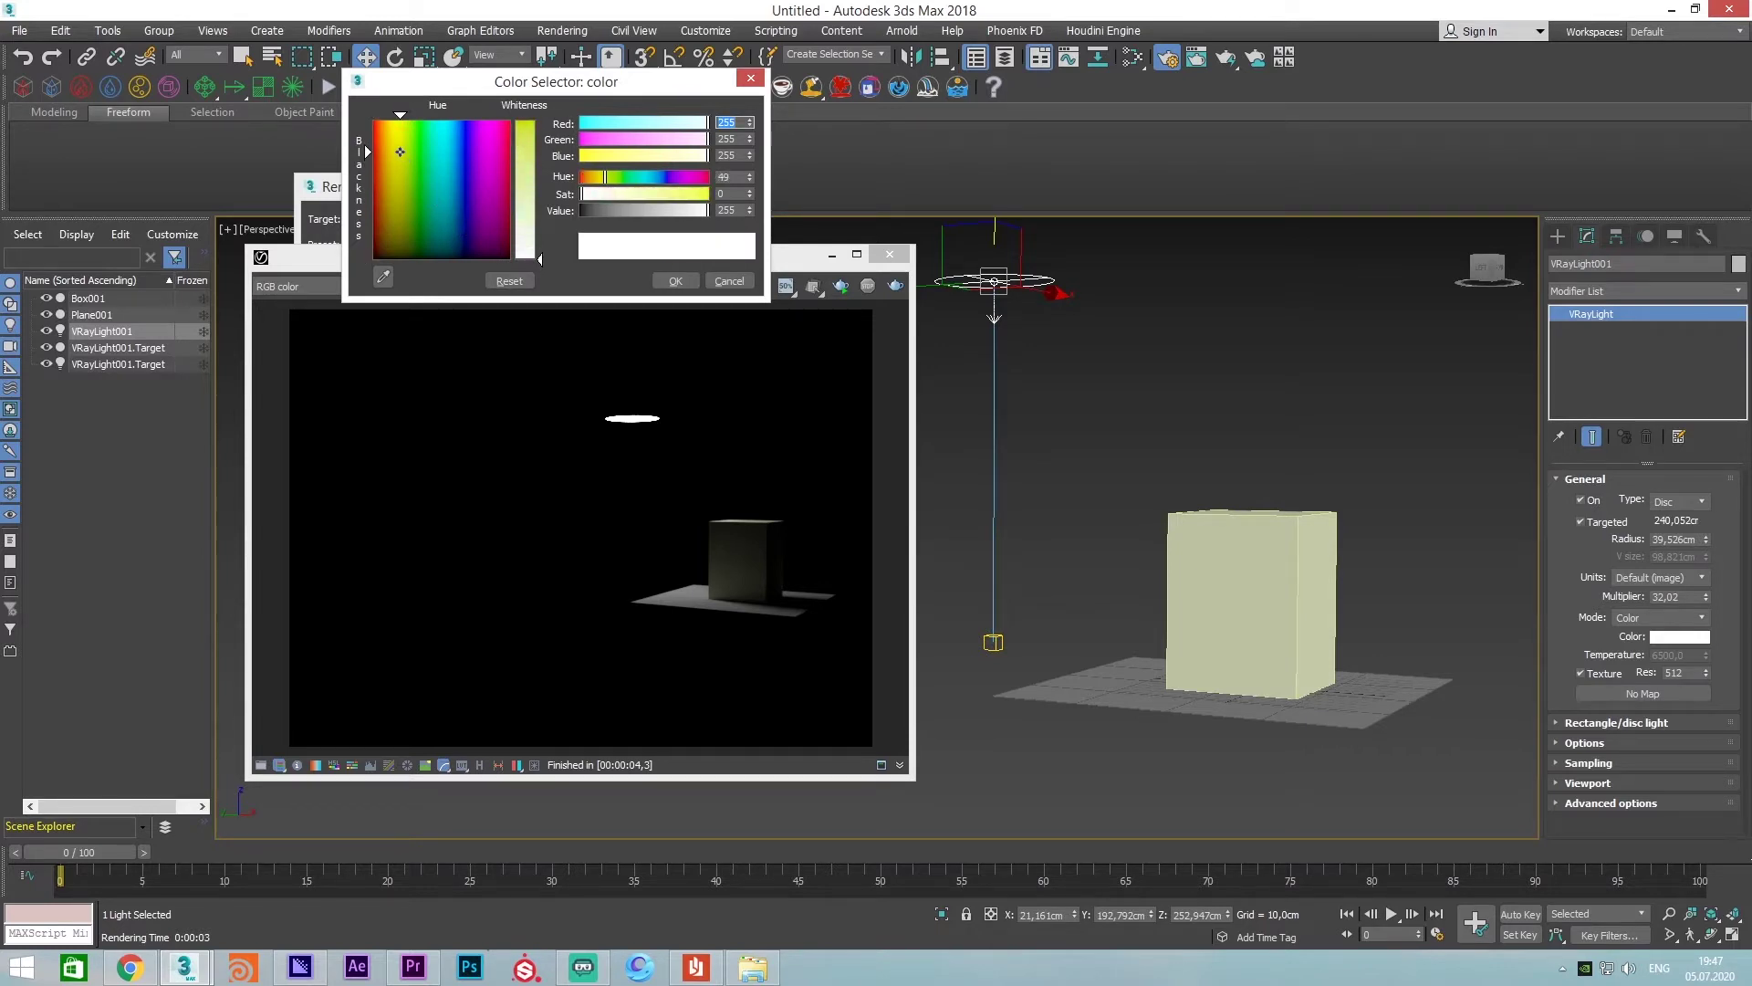
{"action": "left_click", "coordinate": [525, 146]}
{"action": "left_click", "coordinate": [675, 280]}
{"action": "left_click", "coordinate": [895, 285]}
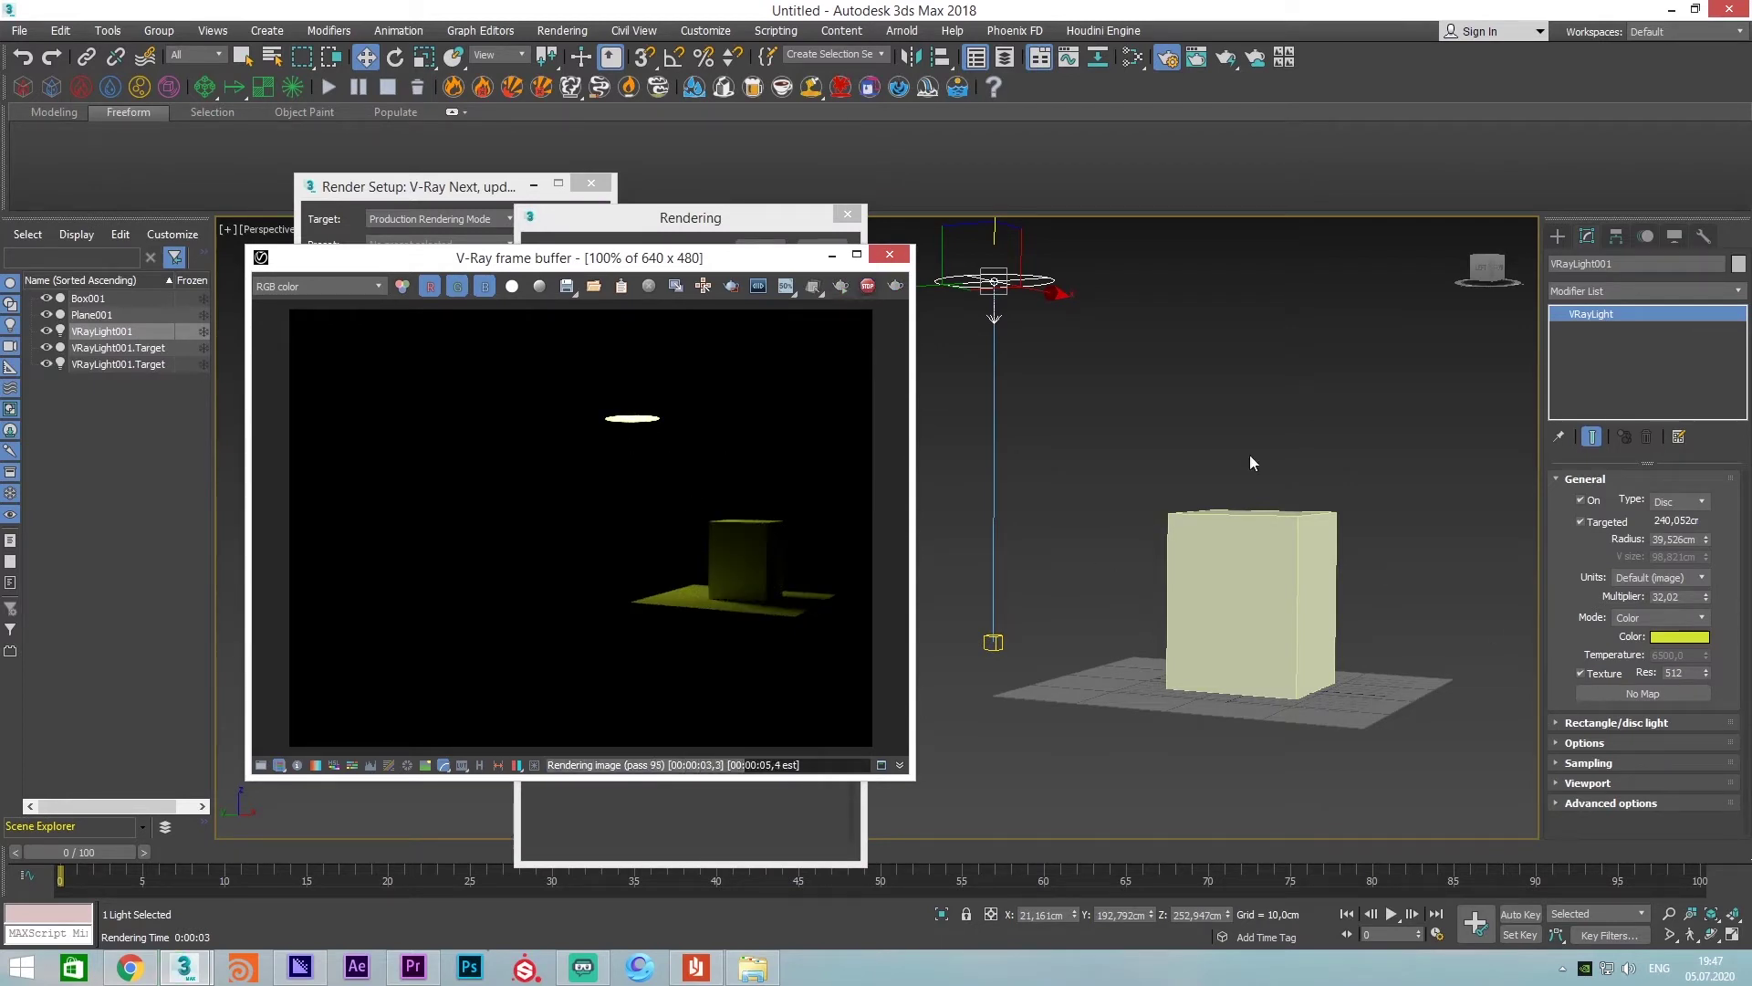
Recolour the light cyan and test-render, then pick white in the colour picker
{"action": "left_click", "coordinate": [1686, 637]}
{"action": "left_click_drag", "start_coordinate": [469, 166], "coordinate": [442, 163]}
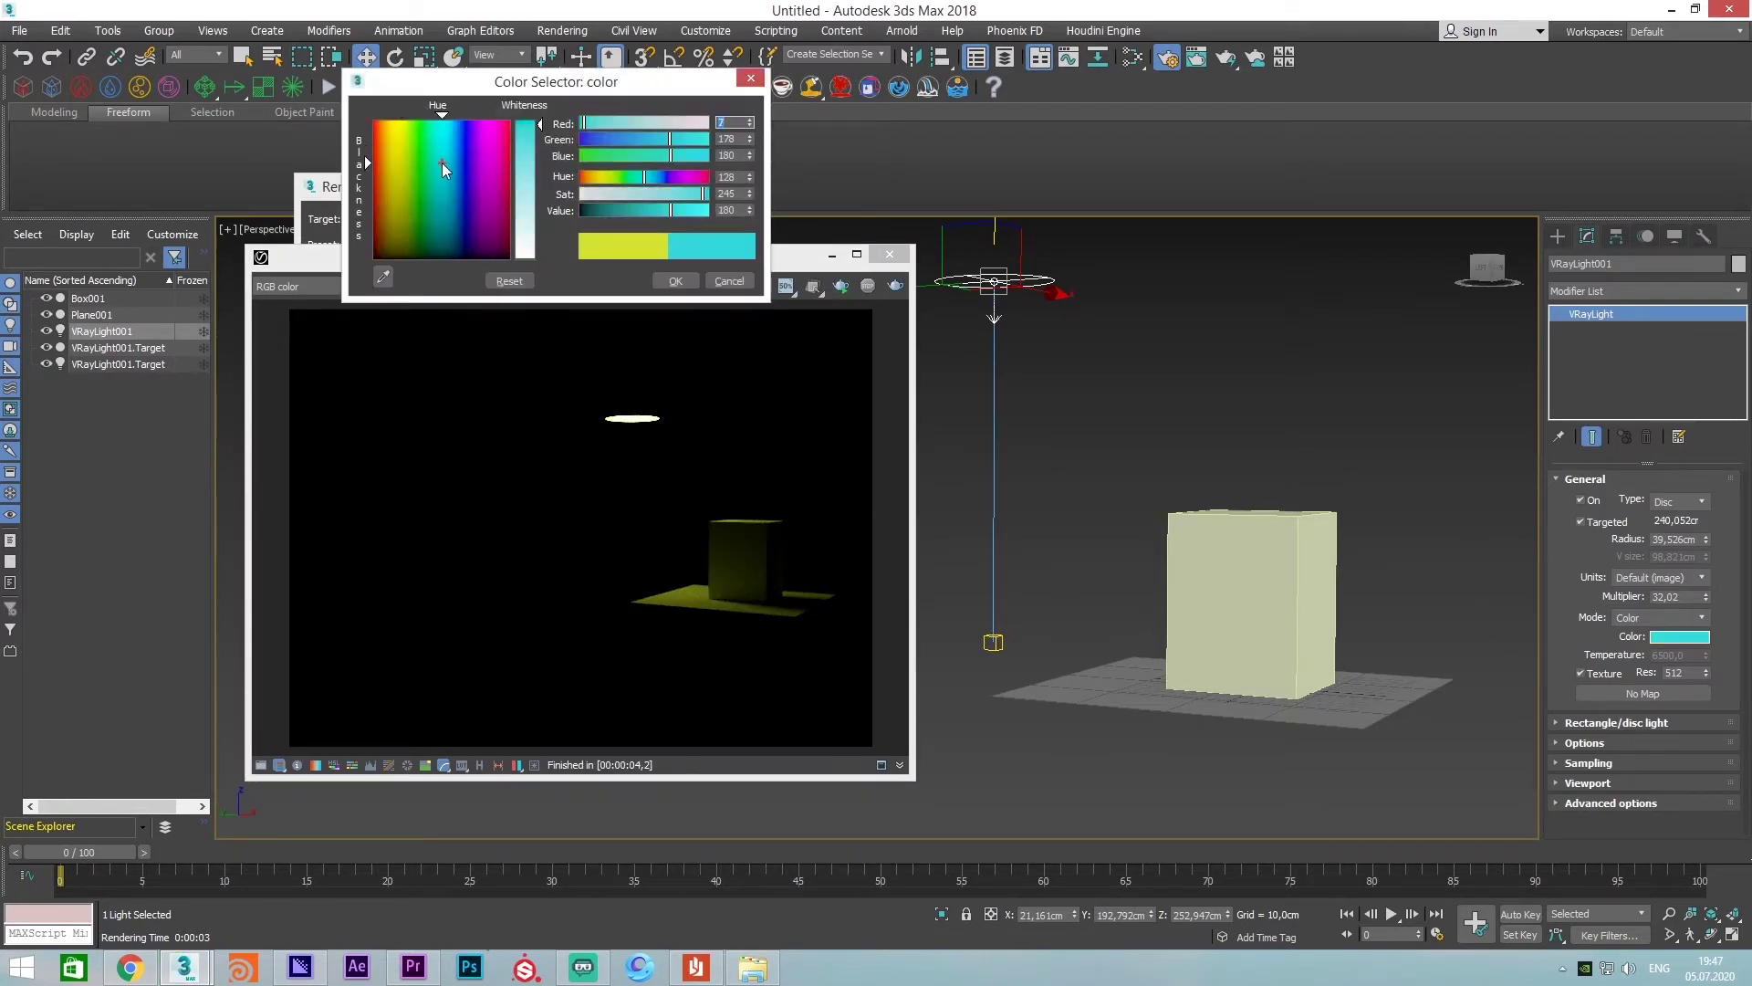
{"action": "left_click", "coordinate": [675, 281]}
{"action": "left_click", "coordinate": [895, 286]}
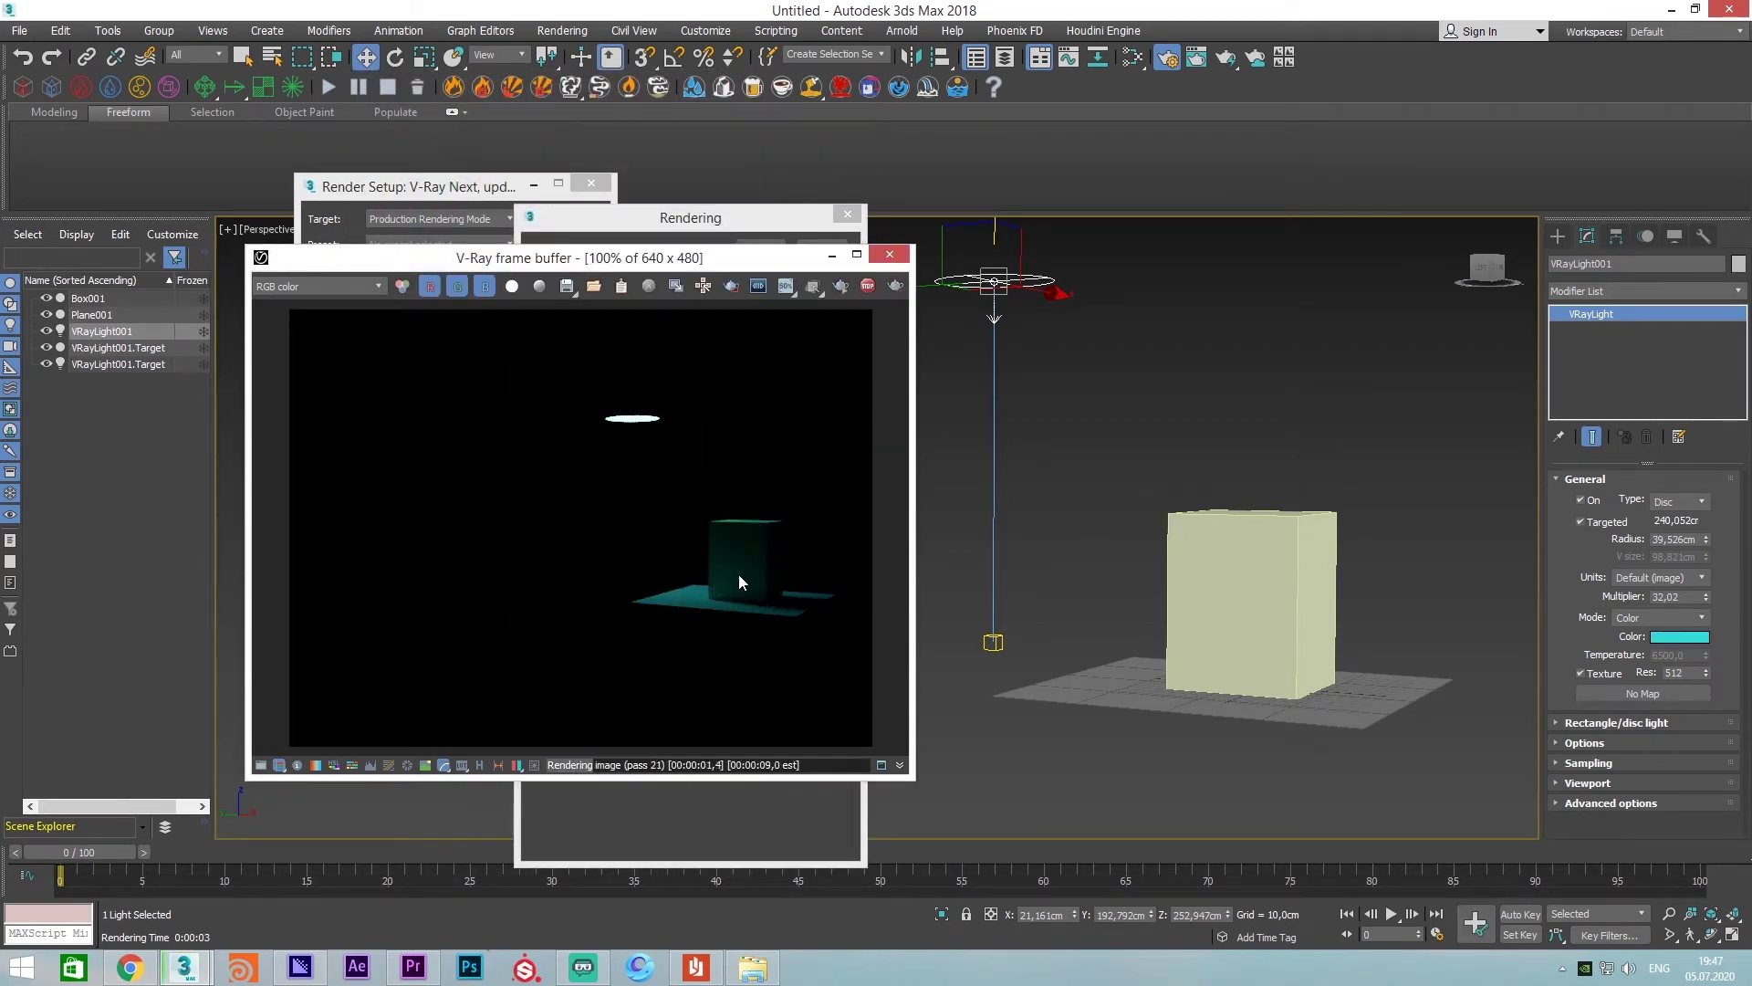
{"action": "scroll", "coordinate": [737, 575], "scroll_direction": "up", "scroll_amount": 1}
{"action": "scroll", "coordinate": [689, 578], "scroll_direction": "down", "scroll_amount": 1}
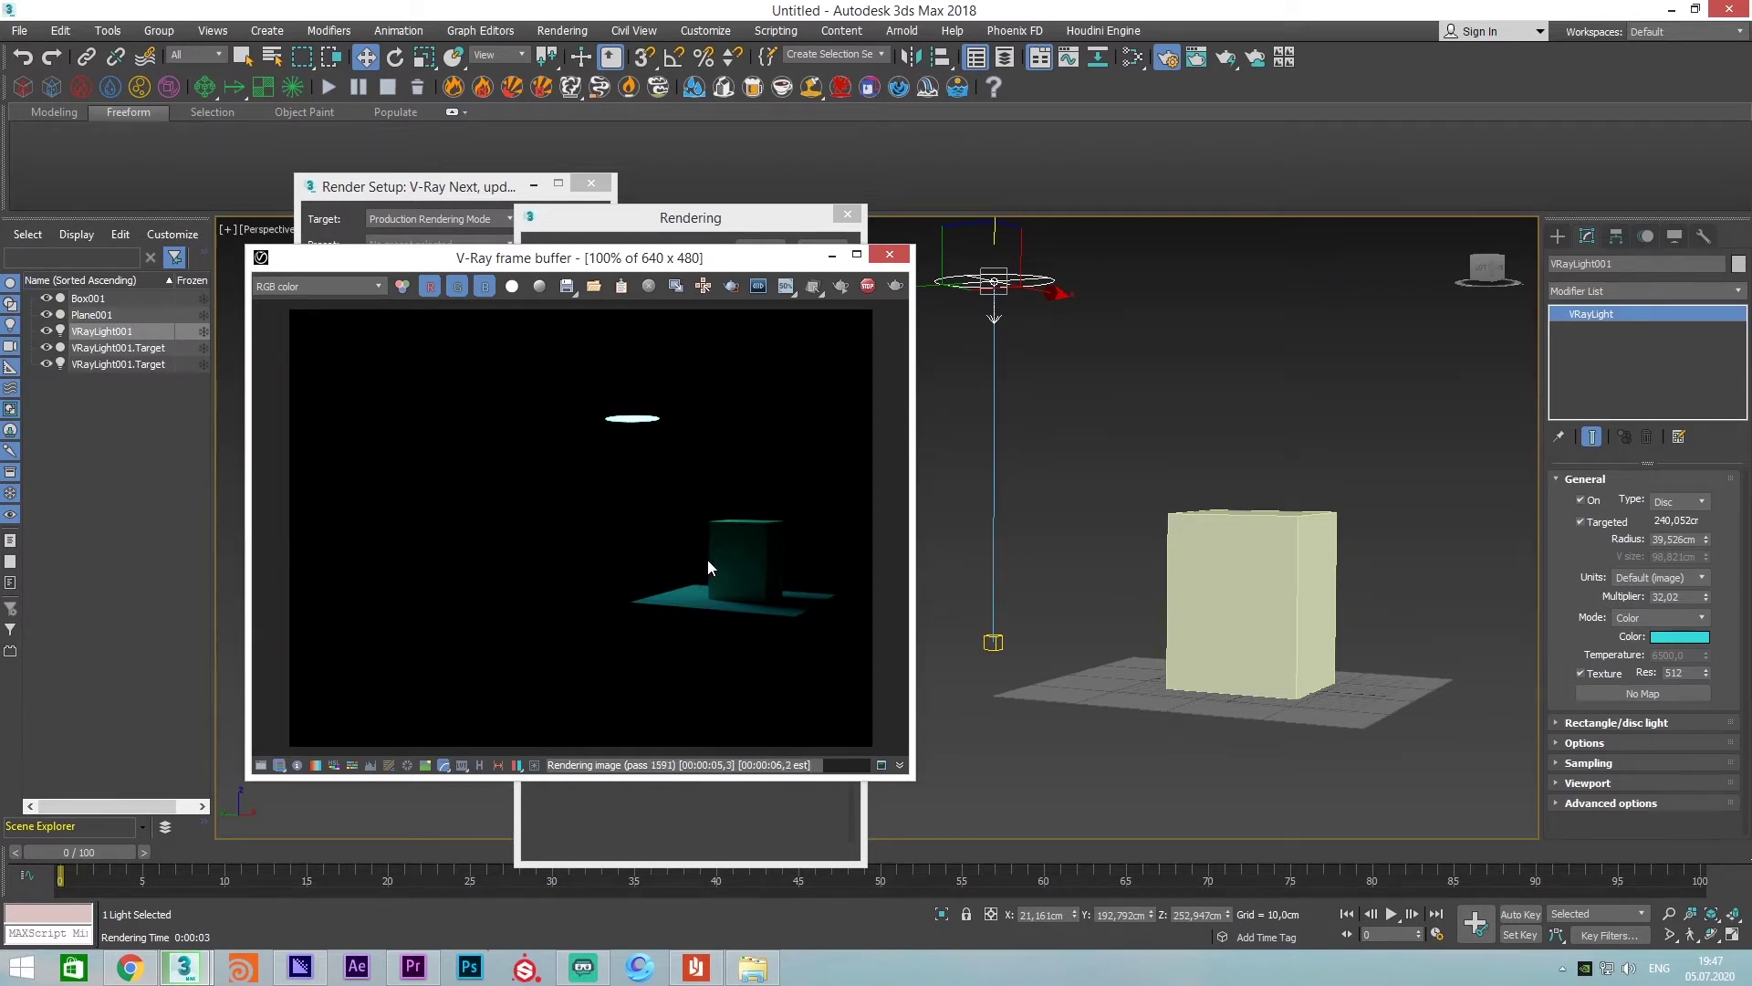
{"action": "left_click", "coordinate": [868, 286]}
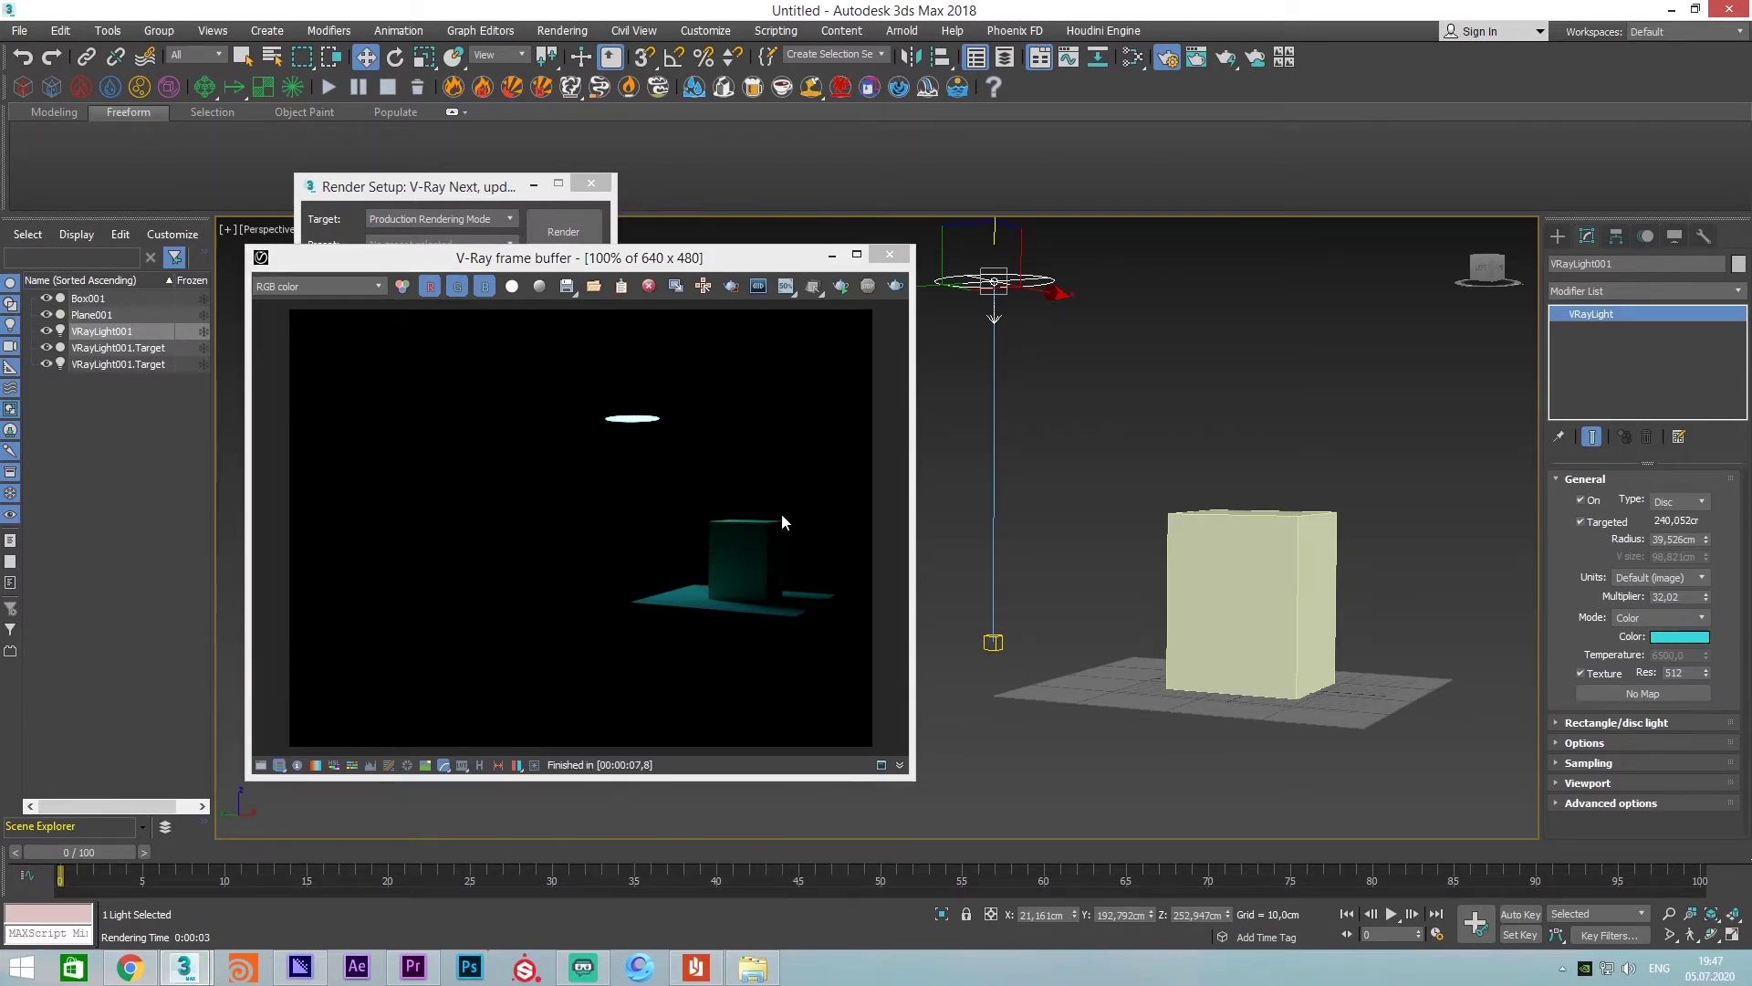
{"action": "left_click", "coordinate": [1672, 639]}
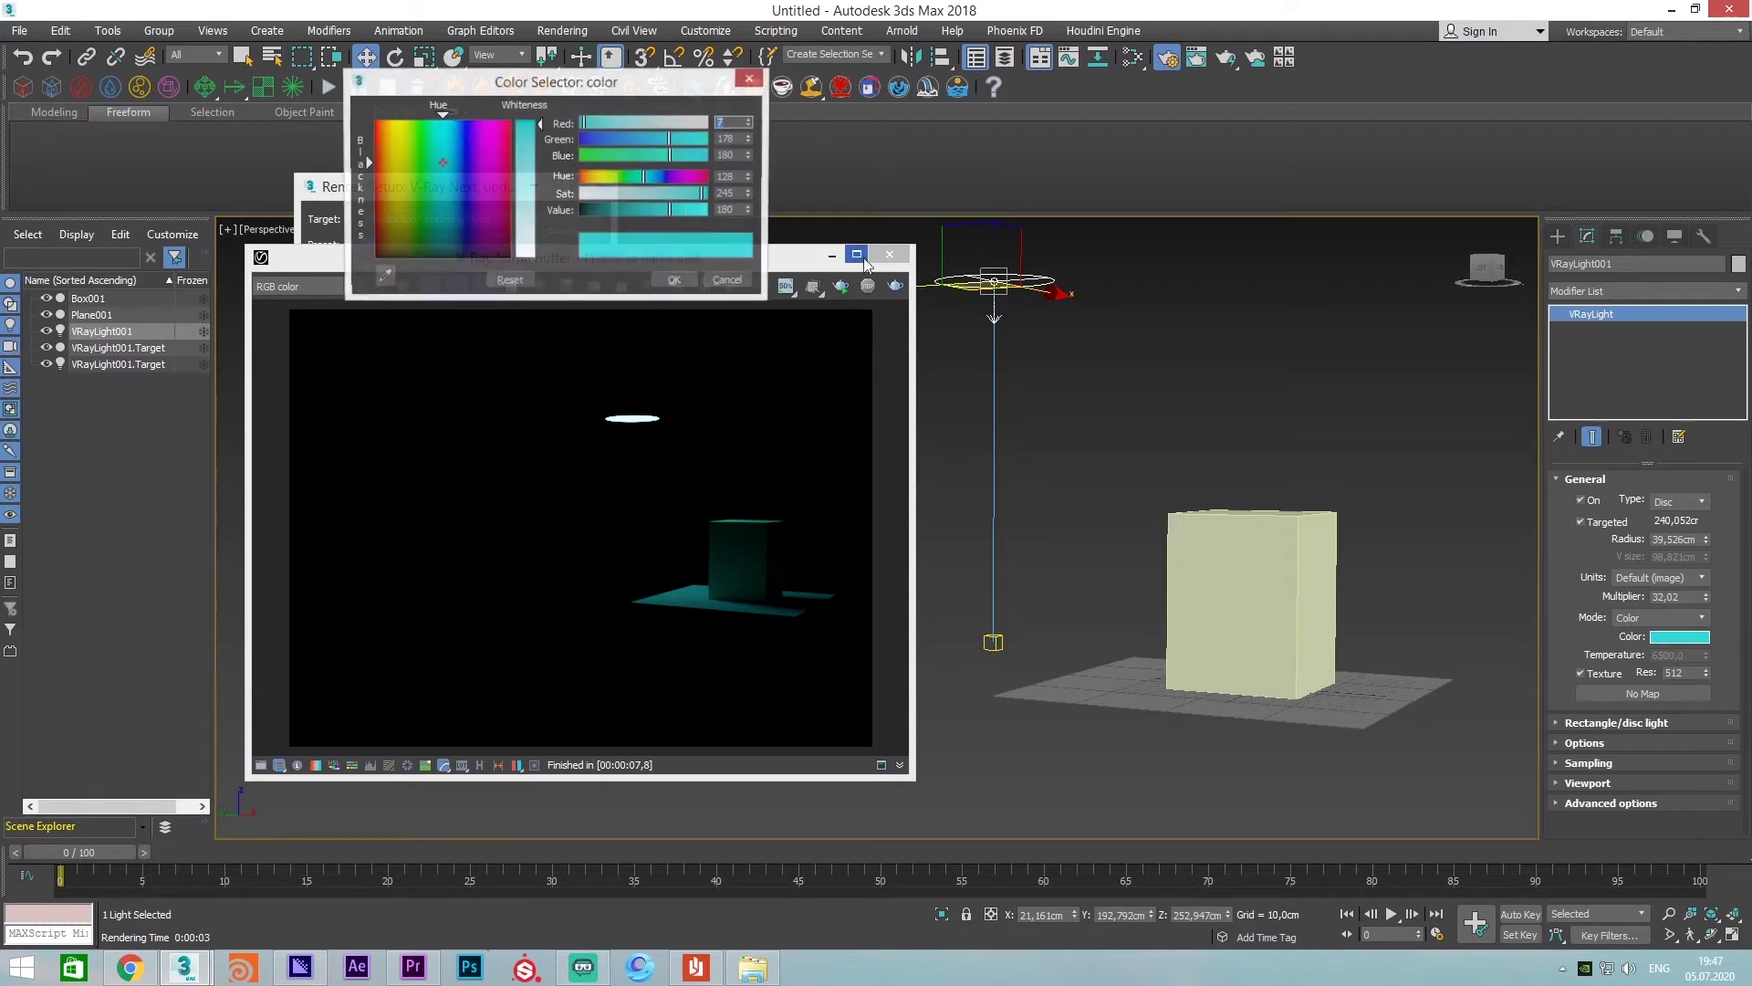
{"action": "left_click", "coordinate": [544, 255]}
Confirm white, test-render with Invisible checked, then make the light Double-sided and re-render
{"action": "left_click", "coordinate": [676, 281]}
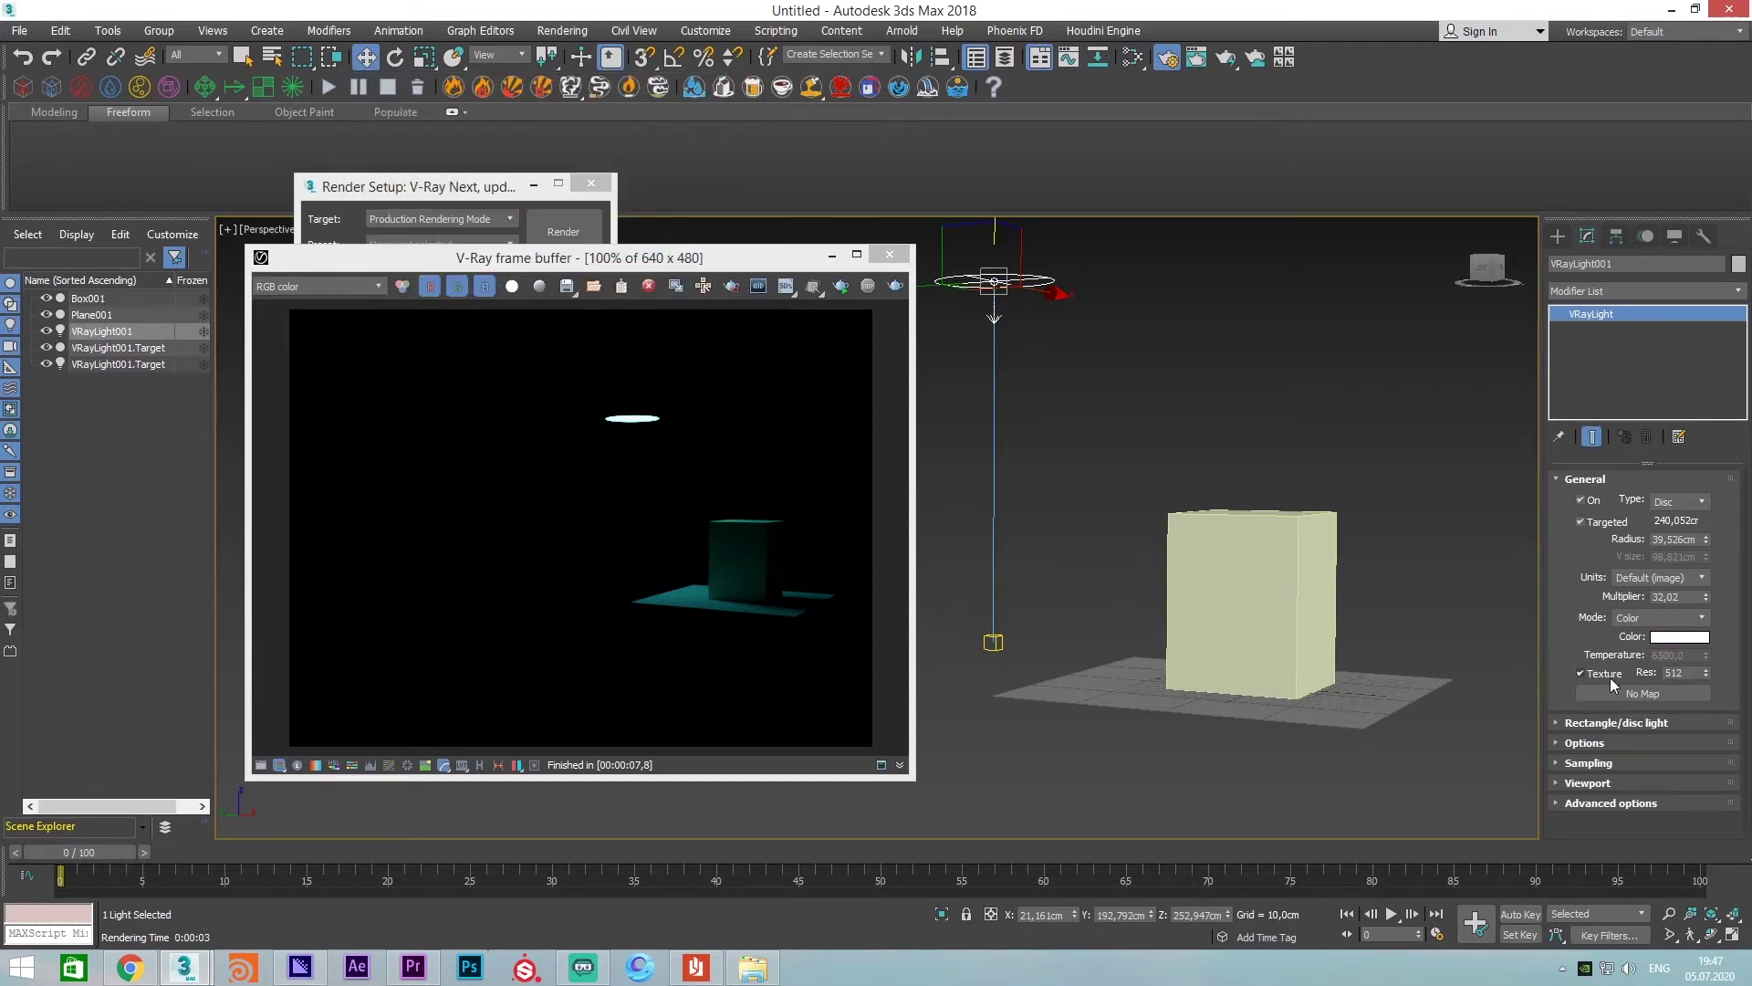
{"action": "left_click", "coordinate": [1614, 741]}
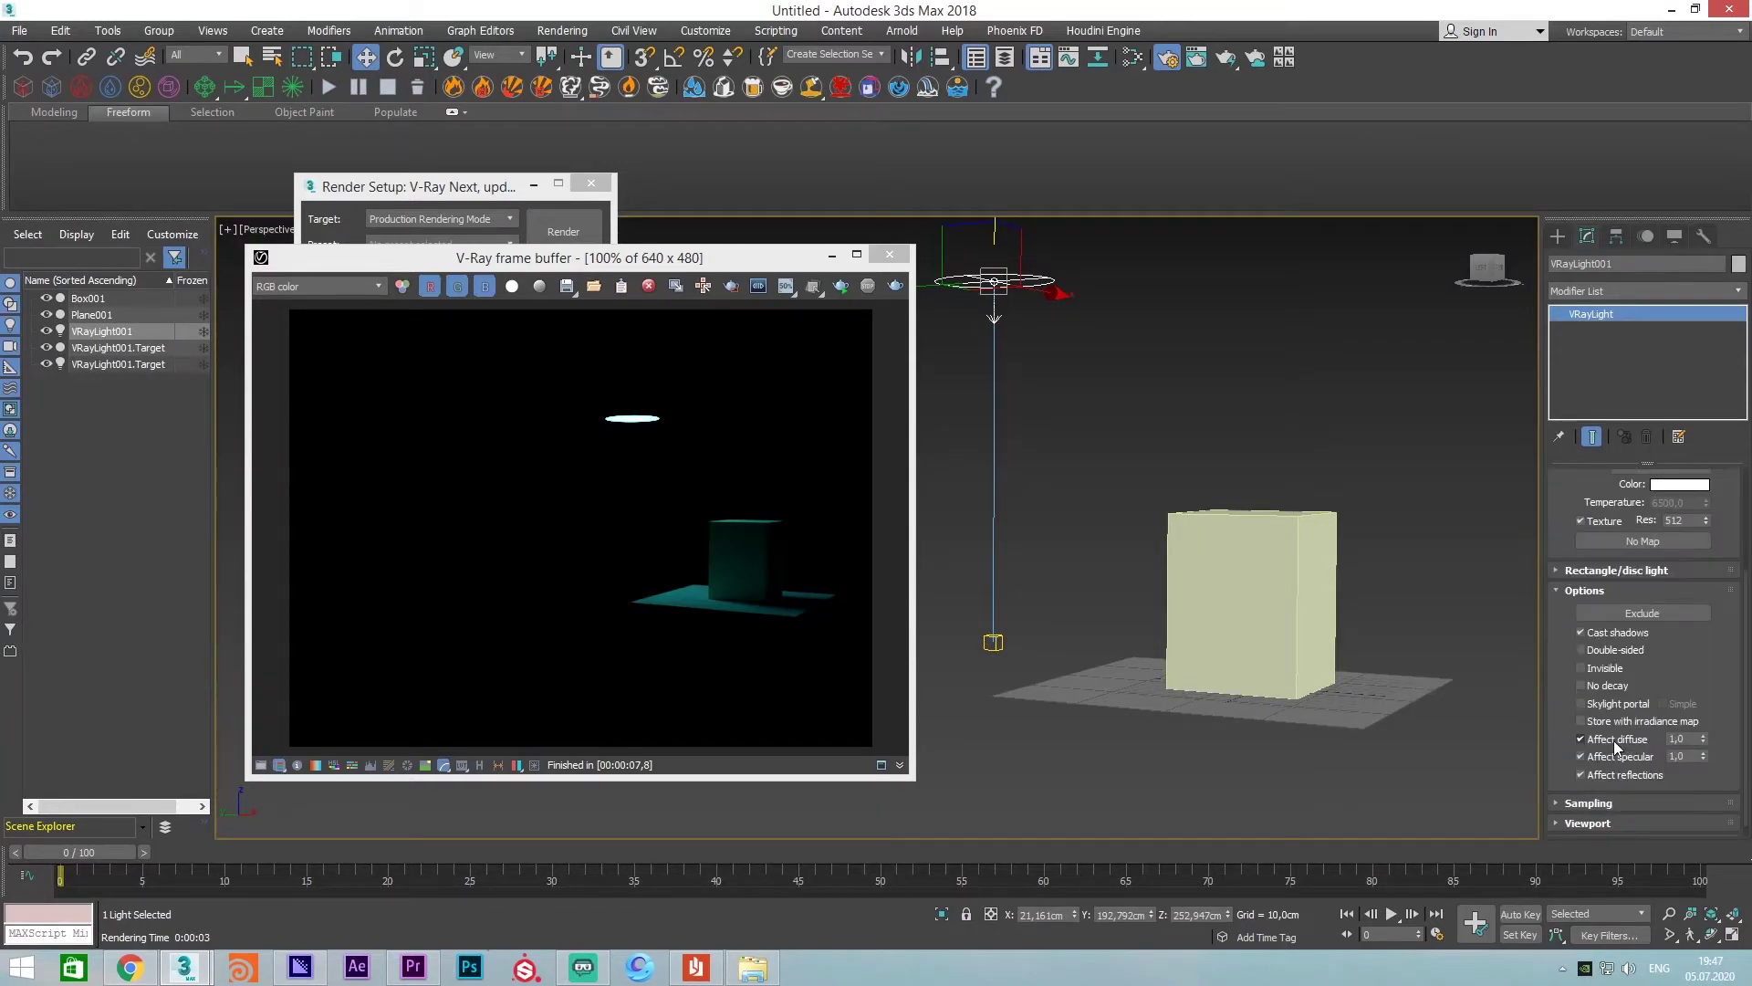
{"action": "left_click", "coordinate": [1597, 670]}
{"action": "left_click", "coordinate": [895, 286]}
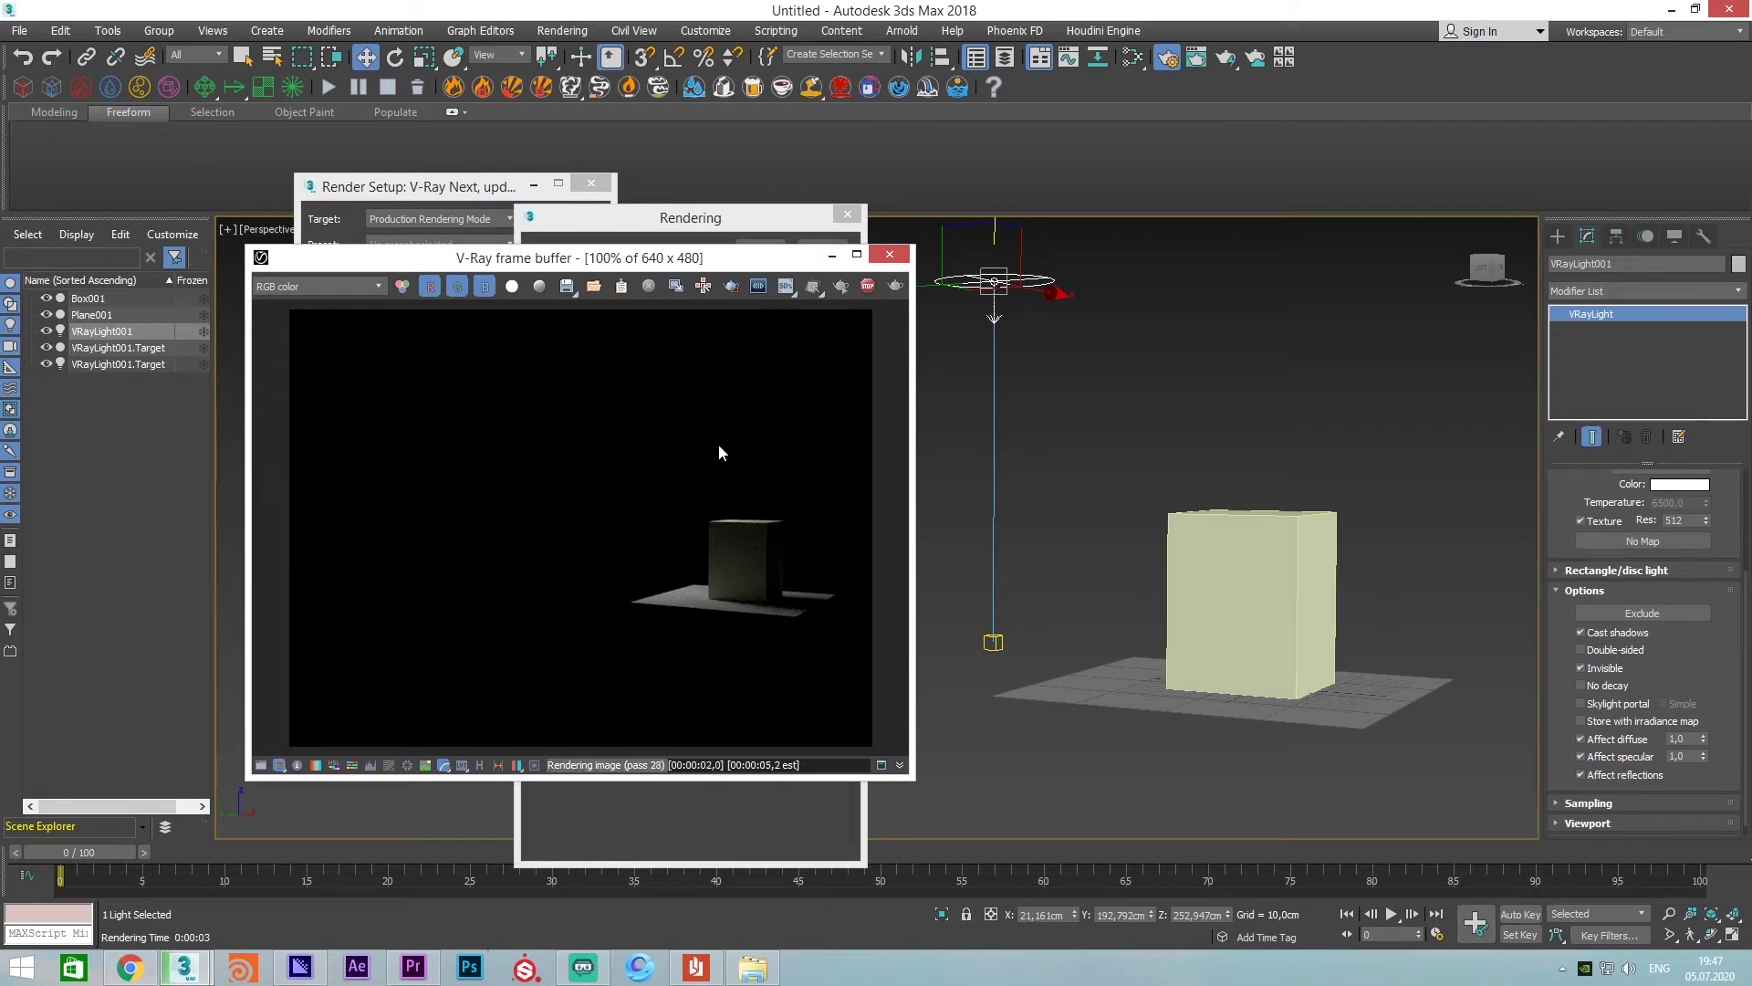
{"action": "left_click", "coordinate": [867, 287]}
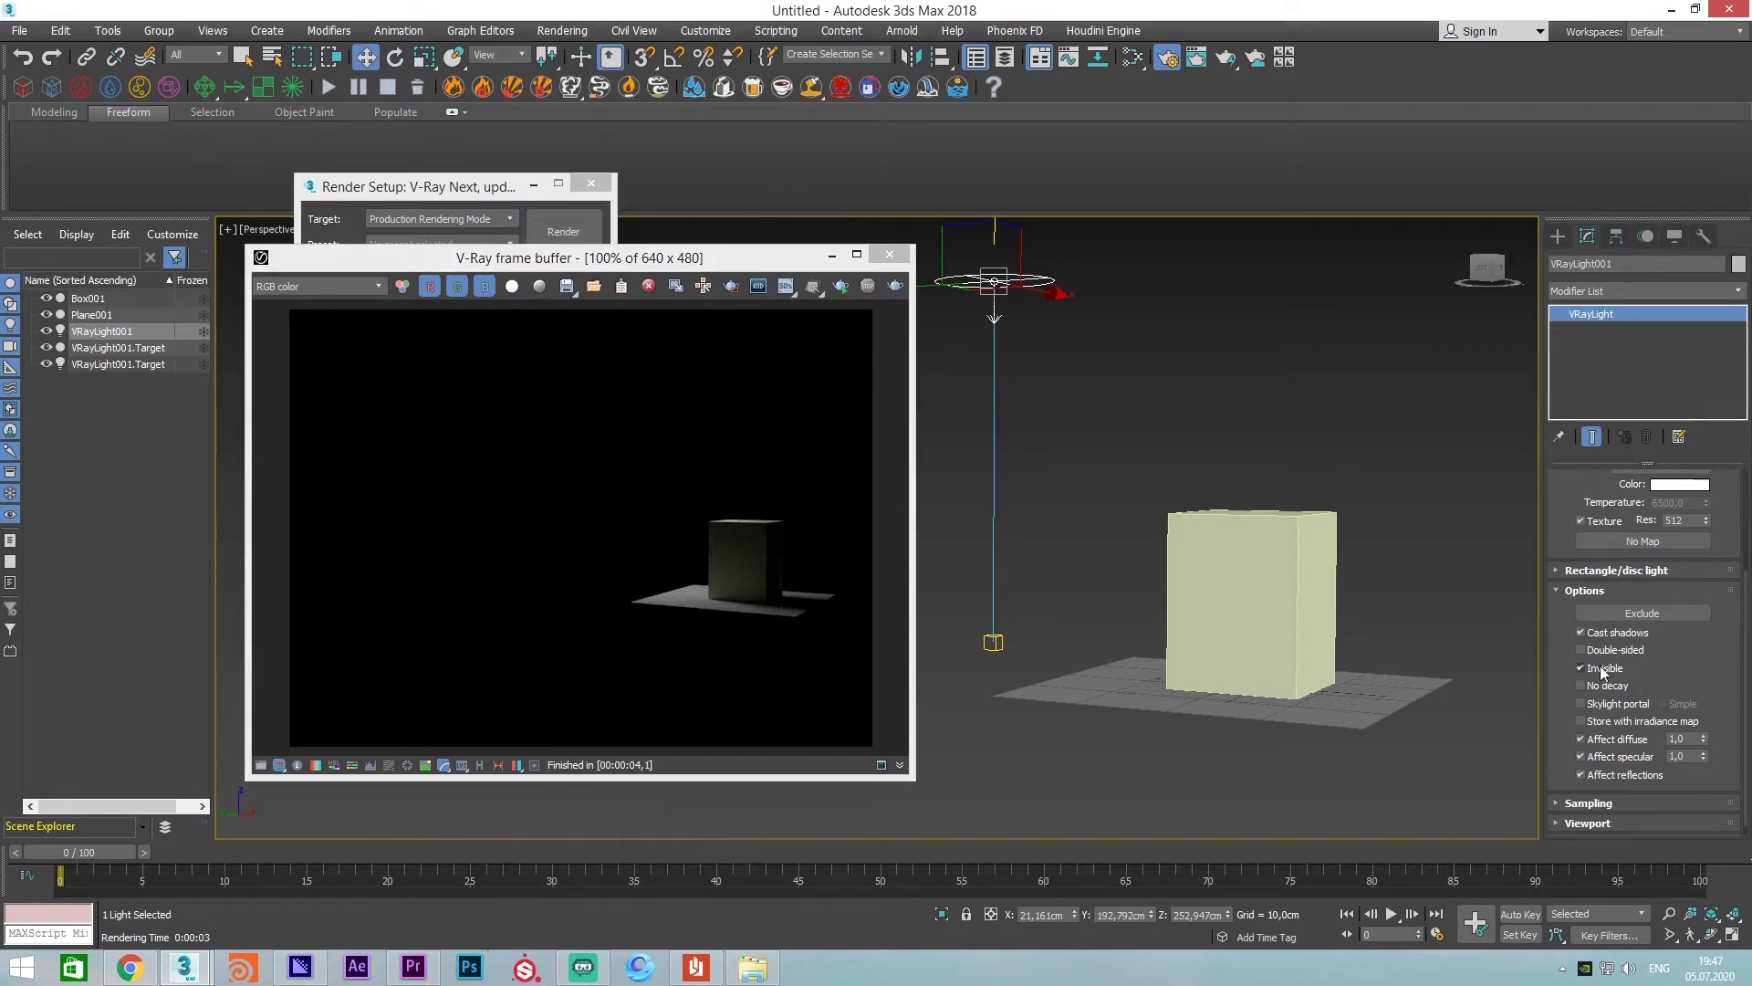
{"action": "left_click", "coordinate": [1627, 650]}
{"action": "left_click", "coordinate": [895, 285]}
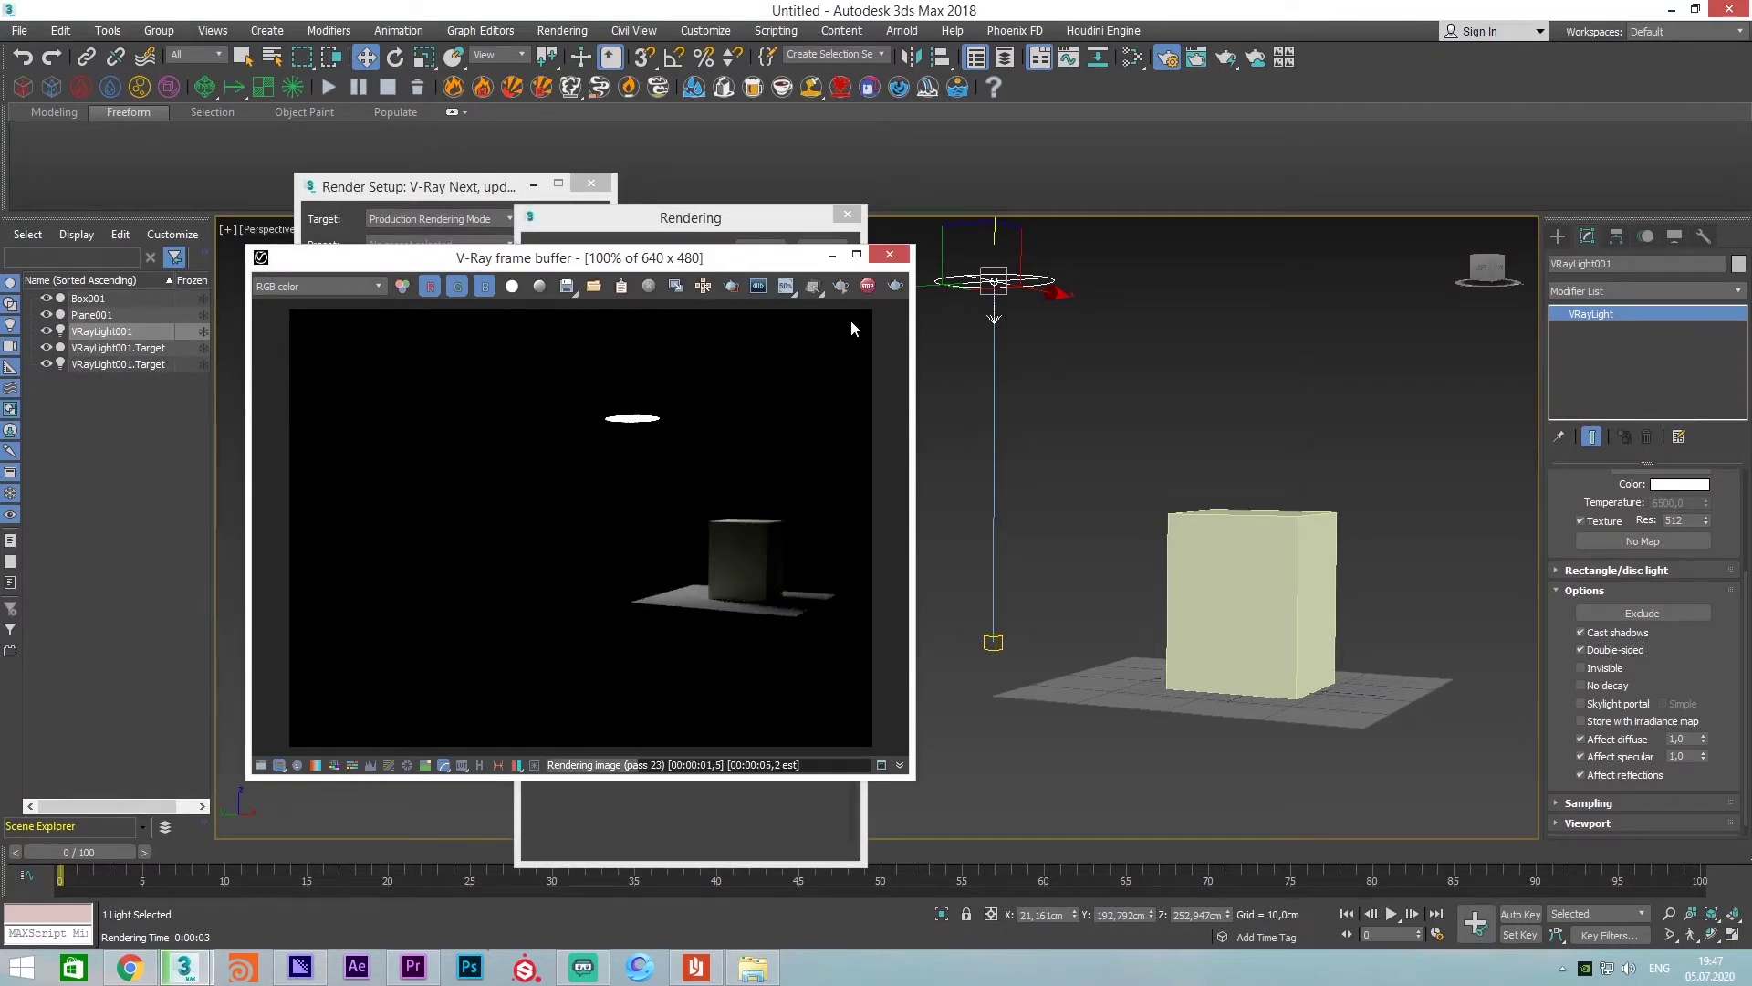
Turn double-sided off on the disc light and render from a higher angle looking down
{"action": "left_click", "coordinate": [1608, 649]}
{"action": "middle_click_drag", "start_coordinate": [1026, 423], "coordinate": [1047, 496], "text": "alt"}
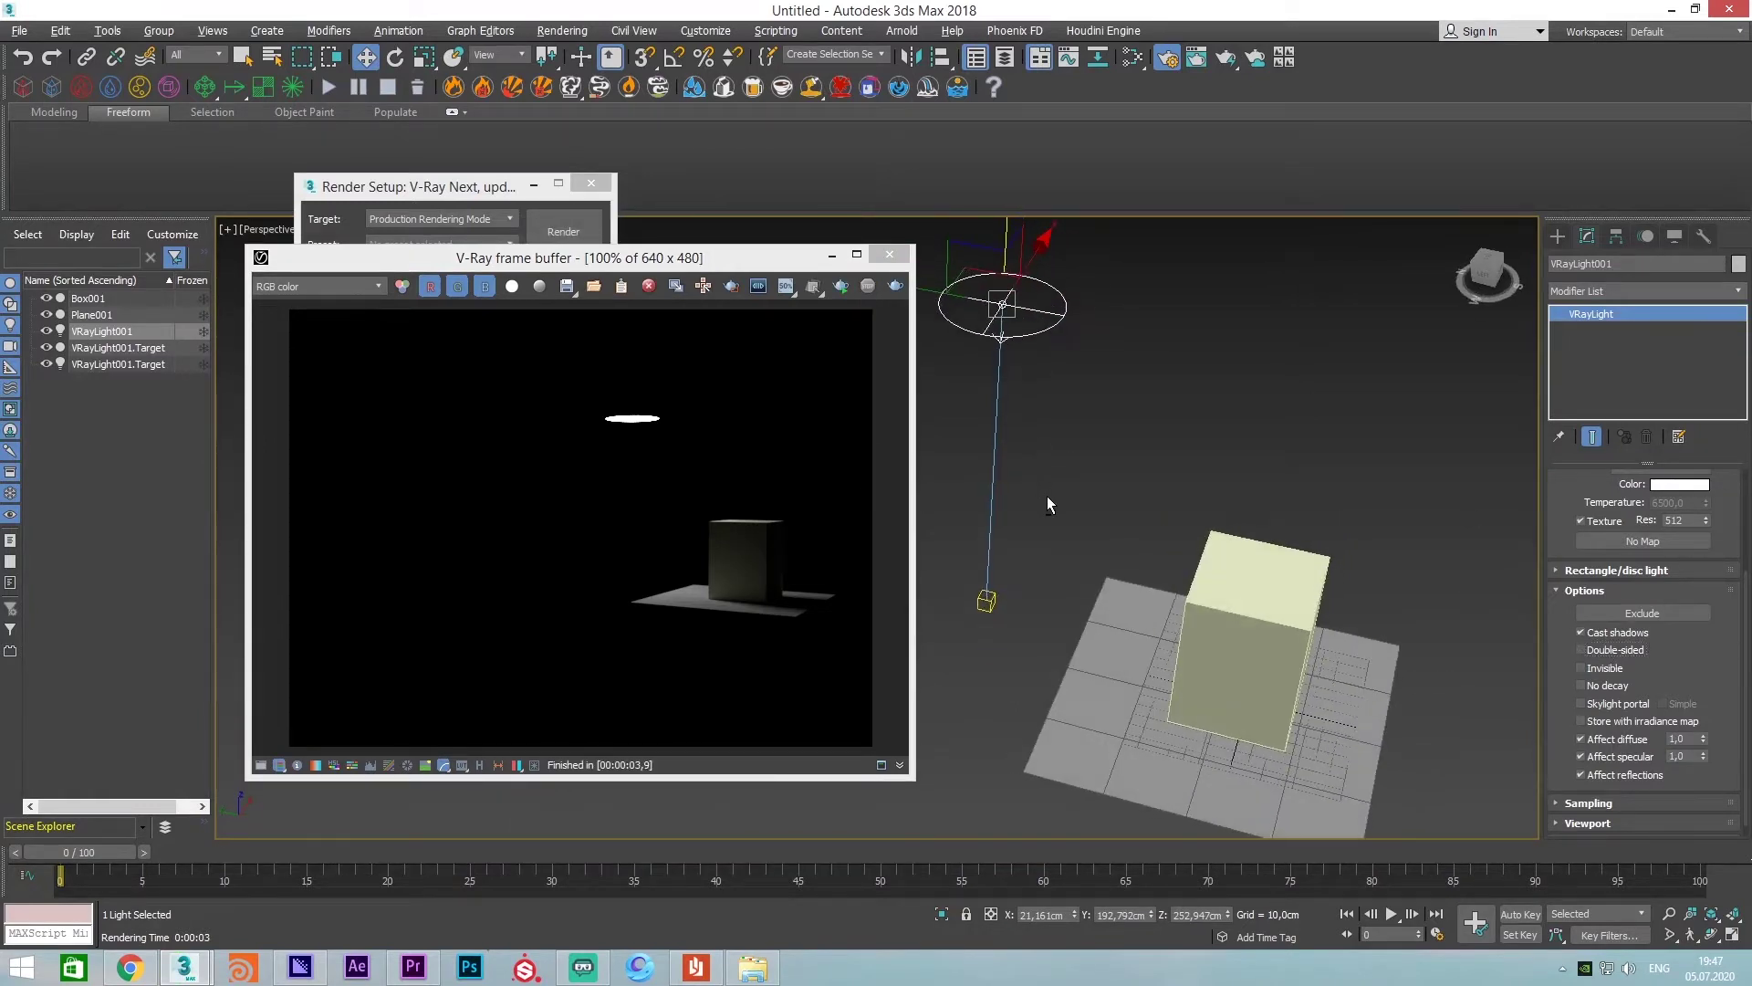
{"action": "left_click", "coordinate": [893, 288]}
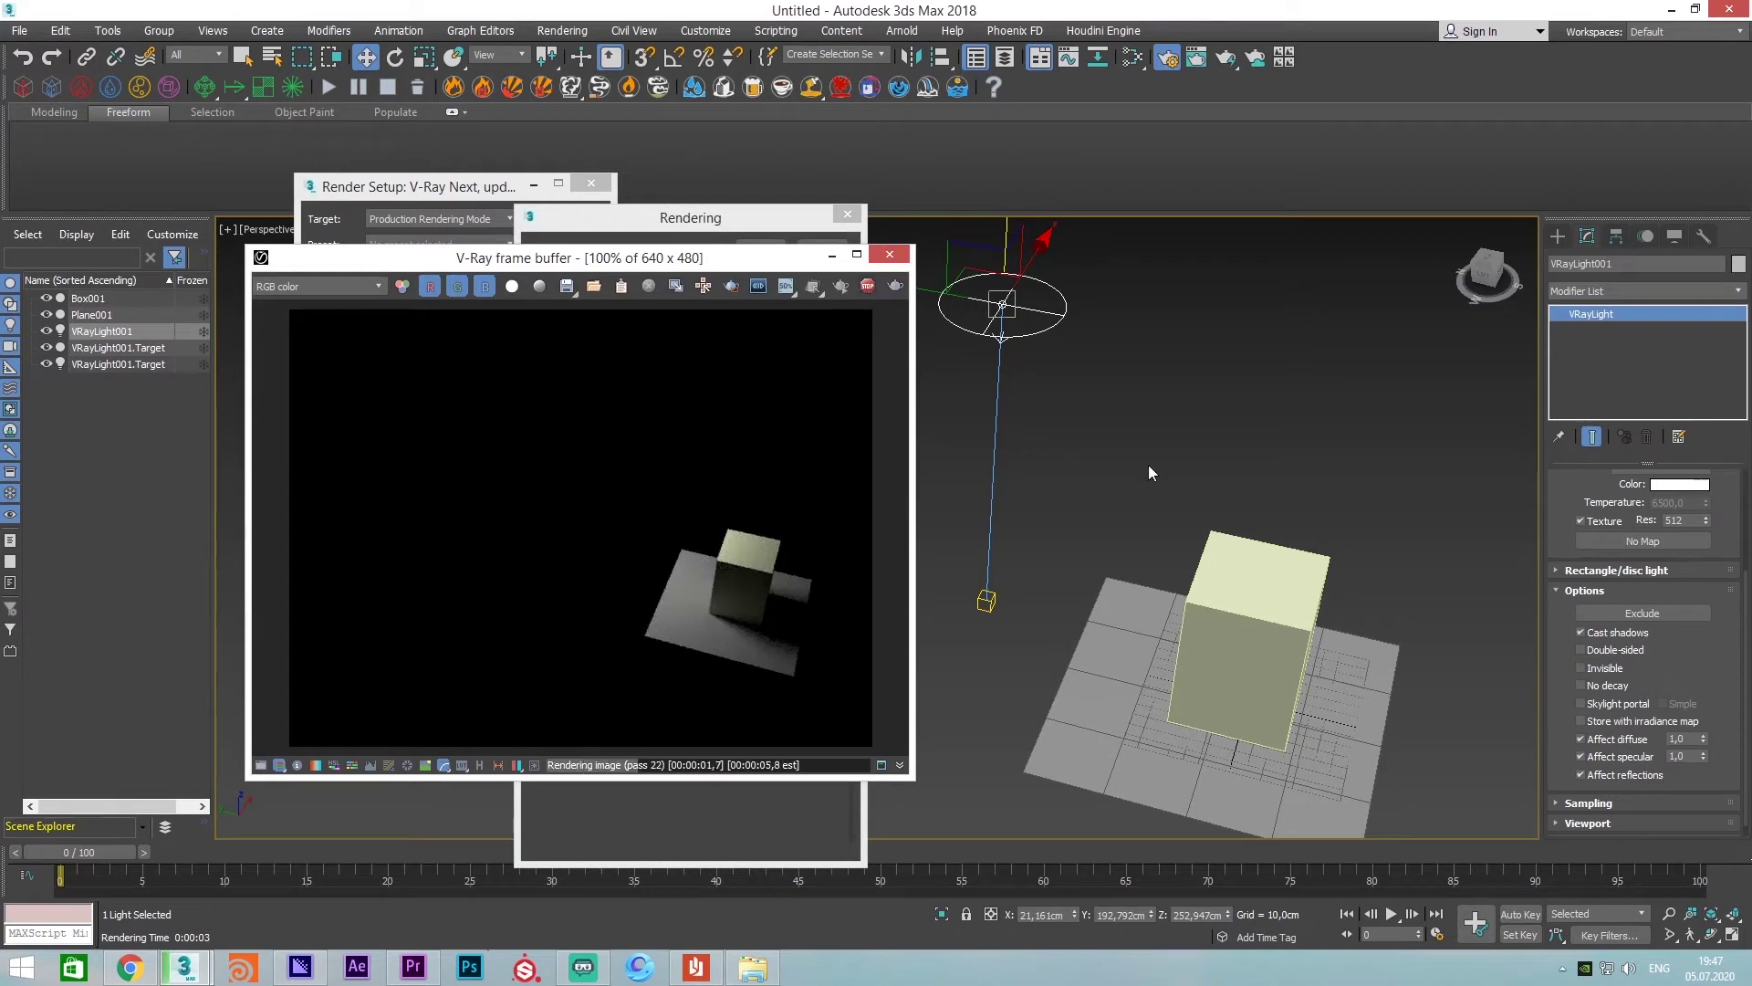
Re-enable double-sided, re-render, stop the render and orbit lower around the box
{"action": "left_click", "coordinate": [1640, 652]}
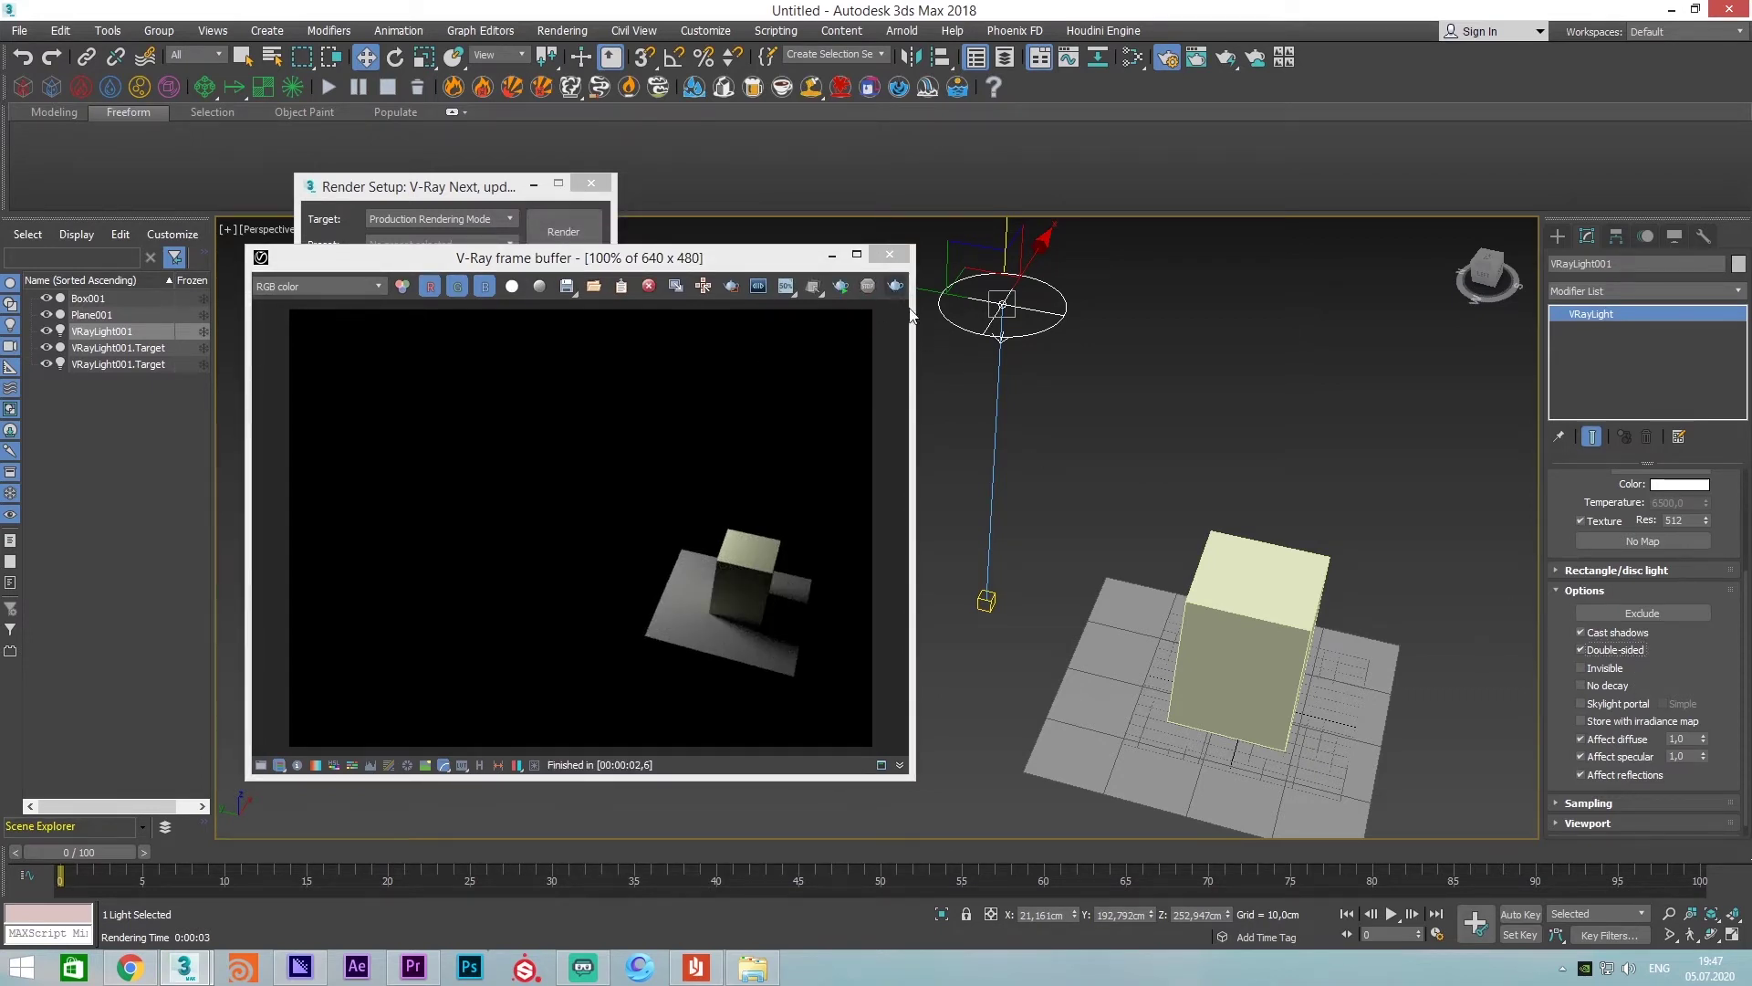
{"action": "left_click", "coordinate": [893, 288]}
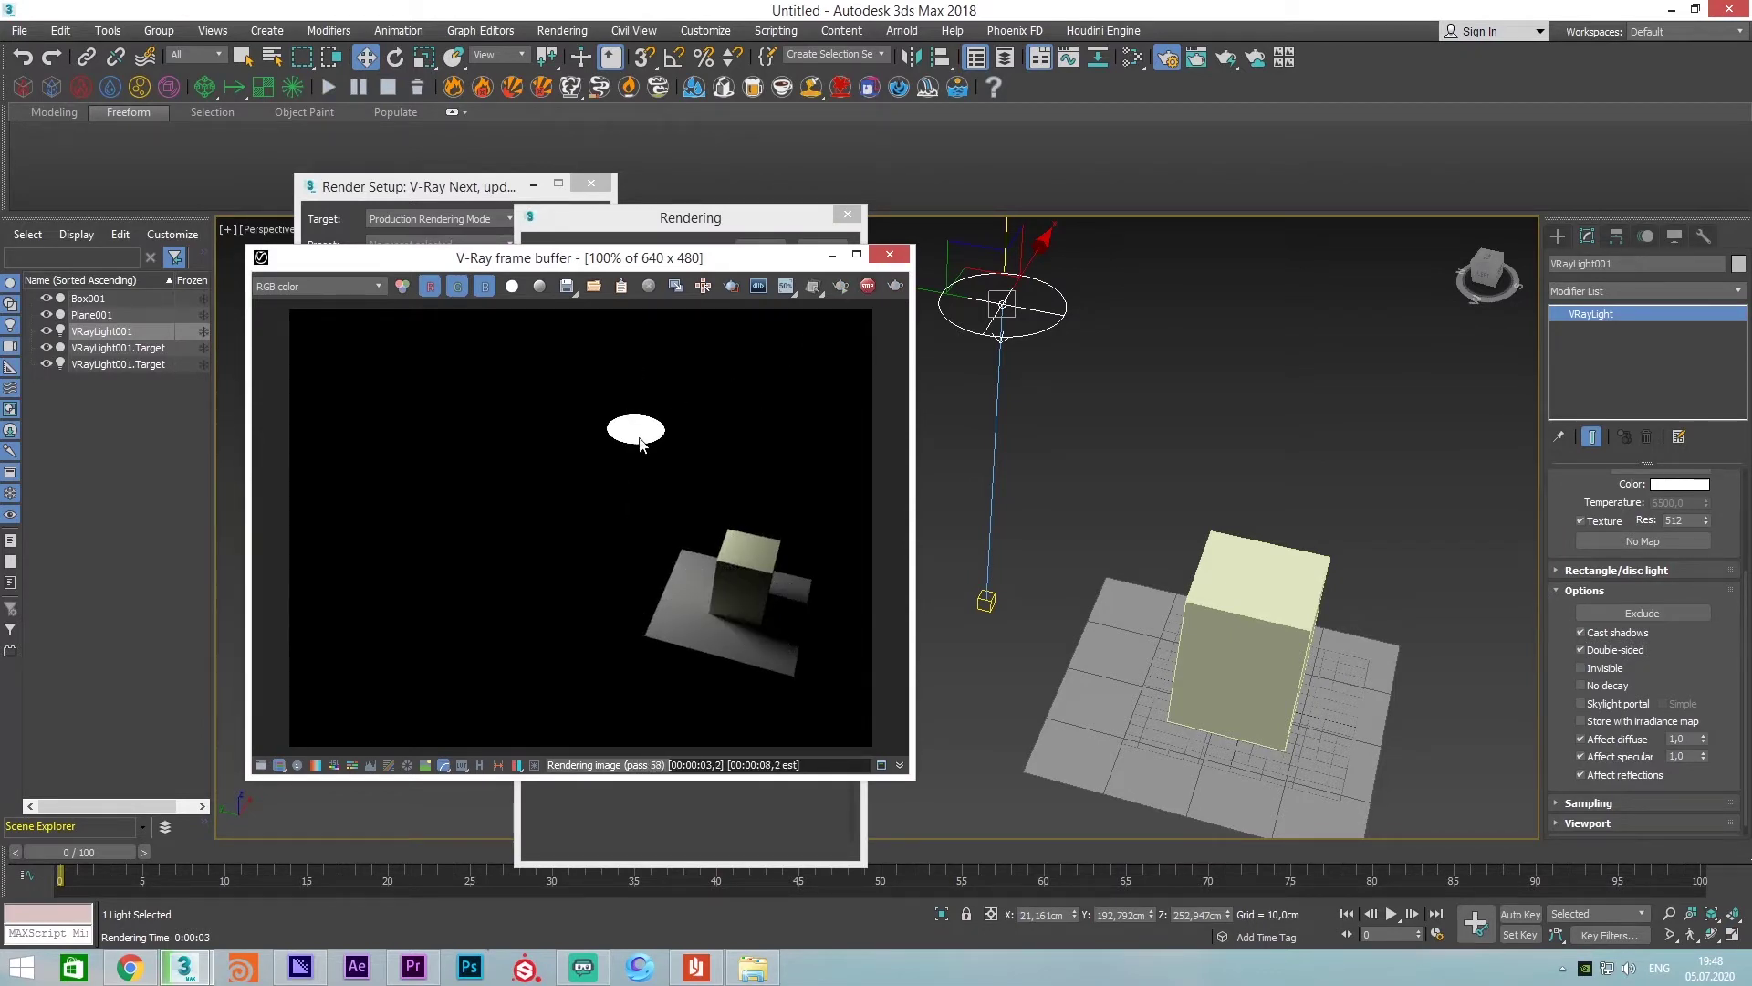
{"action": "left_click", "coordinate": [868, 286]}
{"action": "left_click", "coordinate": [1159, 597]}
{"action": "mouse_move", "coordinate": [1159, 598]}
{"action": "middle_mouse_down", "text": "alt"}
{"action": "mouse_move", "coordinate": [1270, 598]}
{"action": "mouse_move", "coordinate": [1223, 598]}
{"action": "middle_mouse_up", "text": "alt"}
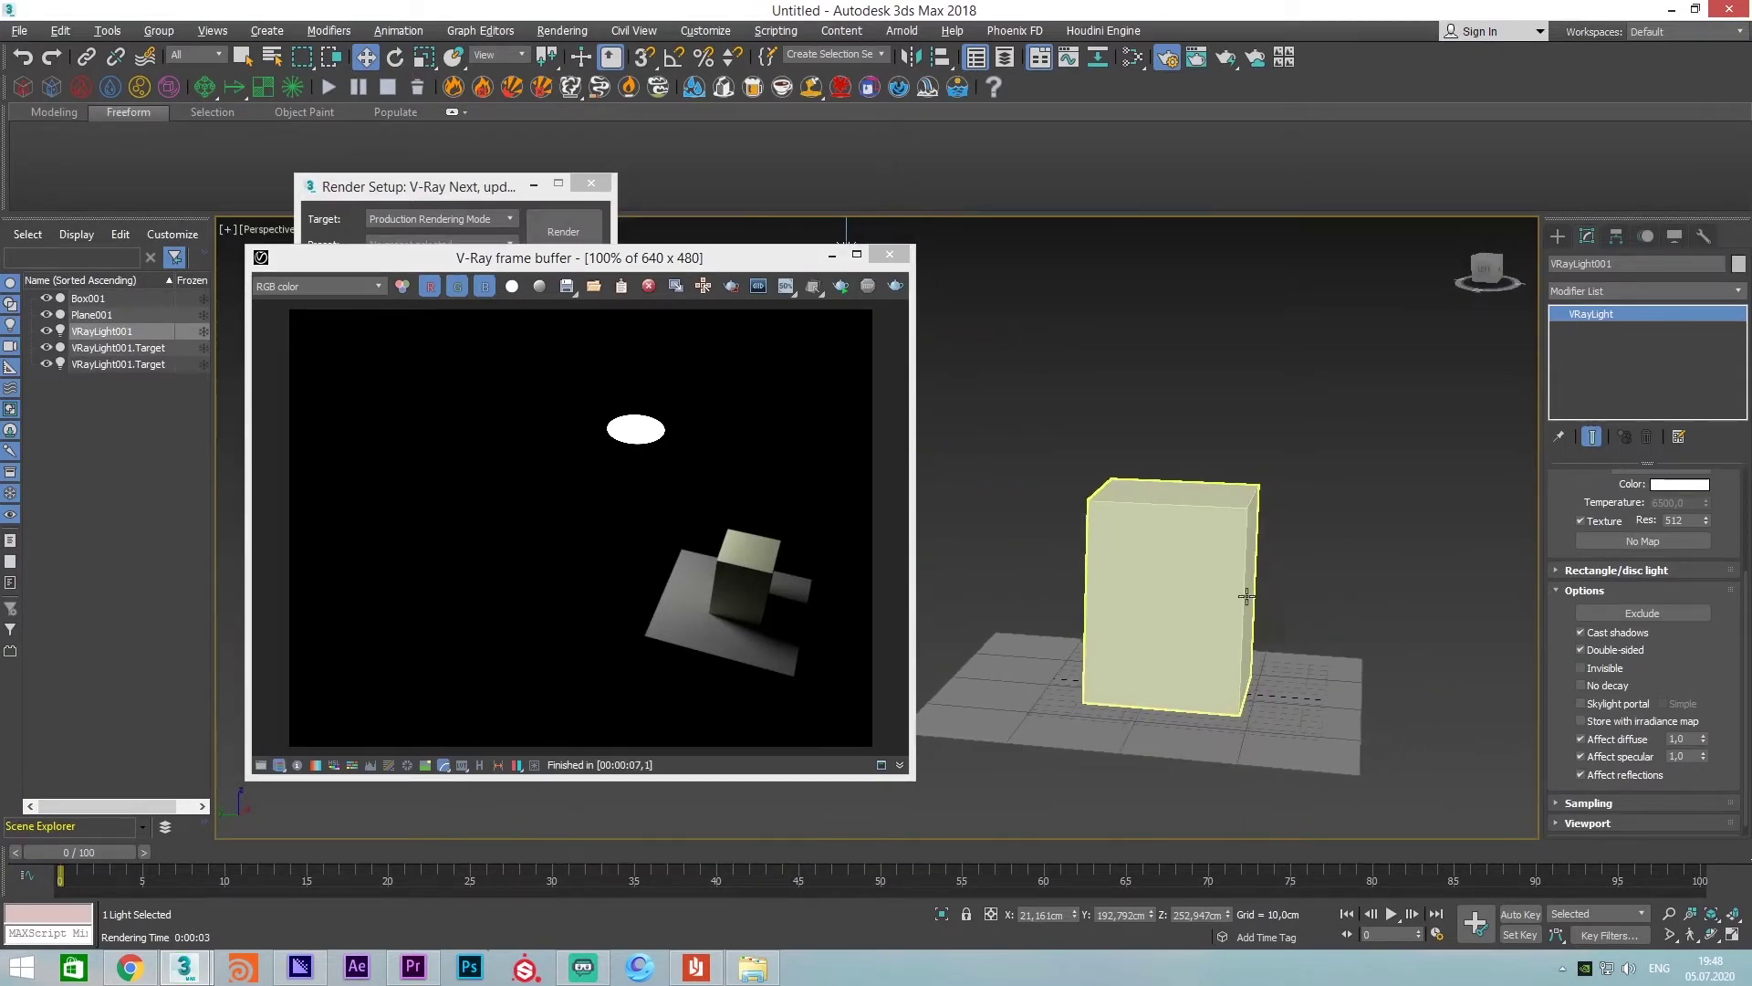
Collapse the light's General and Options rollouts in the command panel
{"action": "left_click_drag", "start_coordinate": [1581, 494], "coordinate": [1588, 652]}
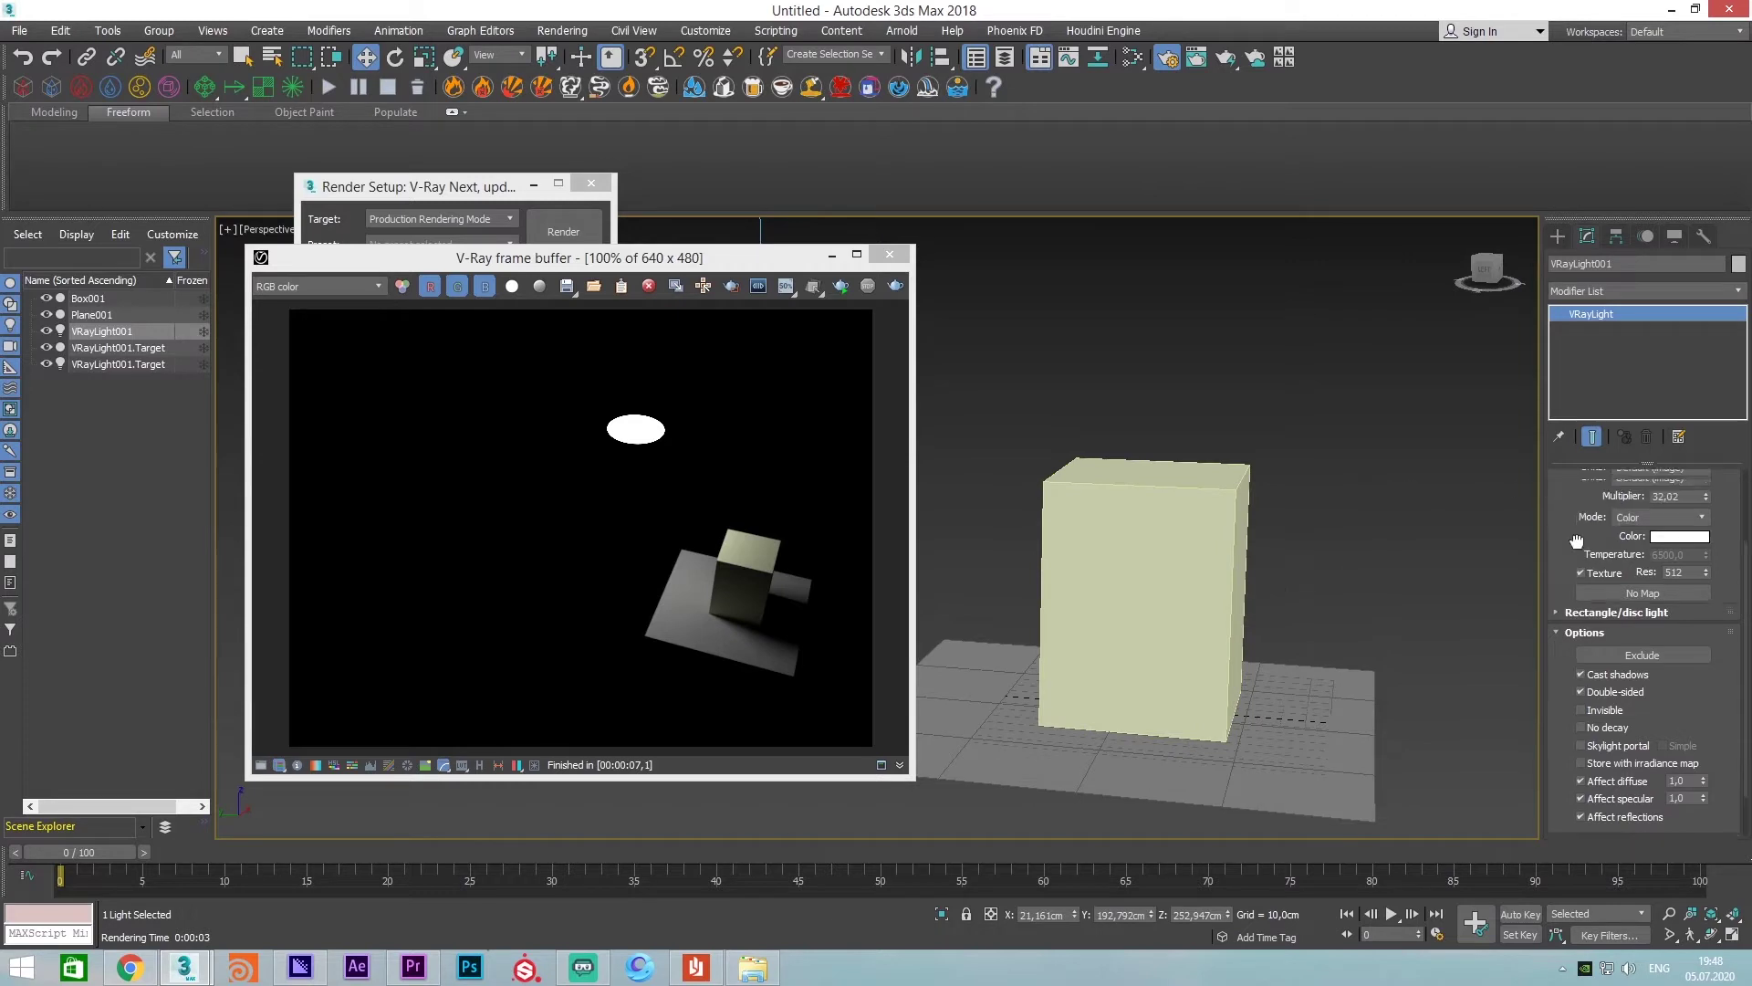
{"action": "left_click", "coordinate": [1563, 480]}
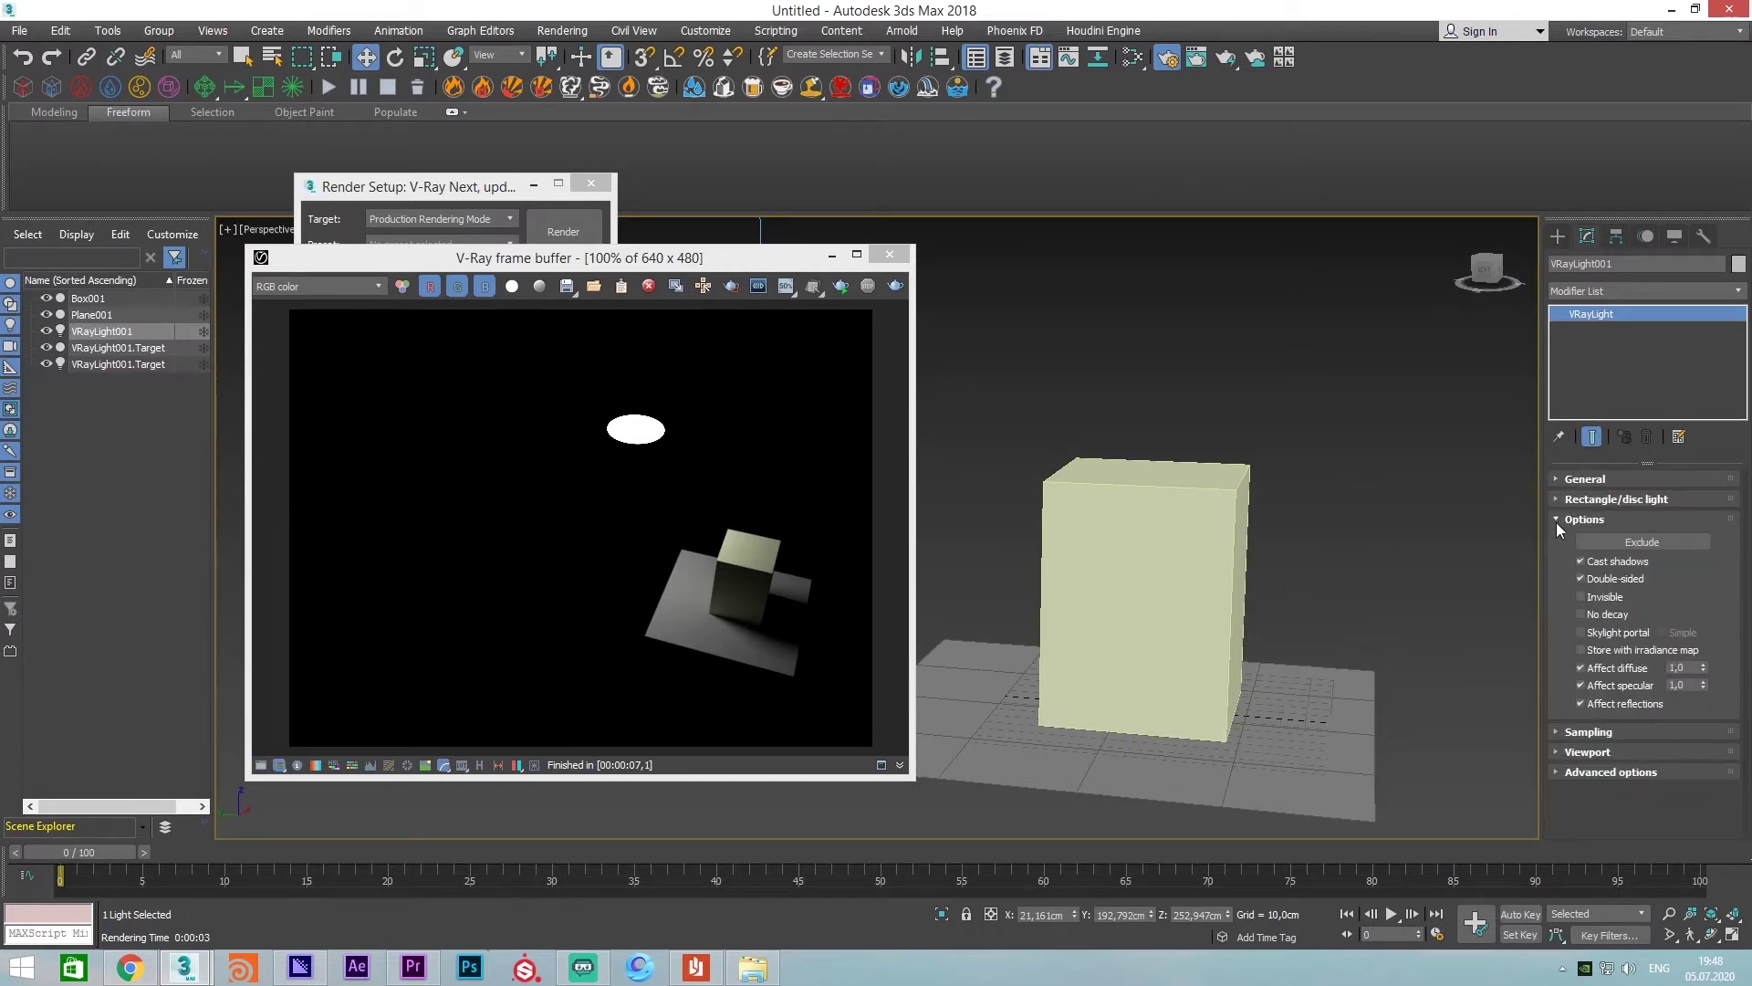
{"action": "left_click", "coordinate": [1557, 520]}
Place a targeted VRayIES light beside the box and zoom in around it
{"action": "left_click", "coordinate": [1561, 238]}
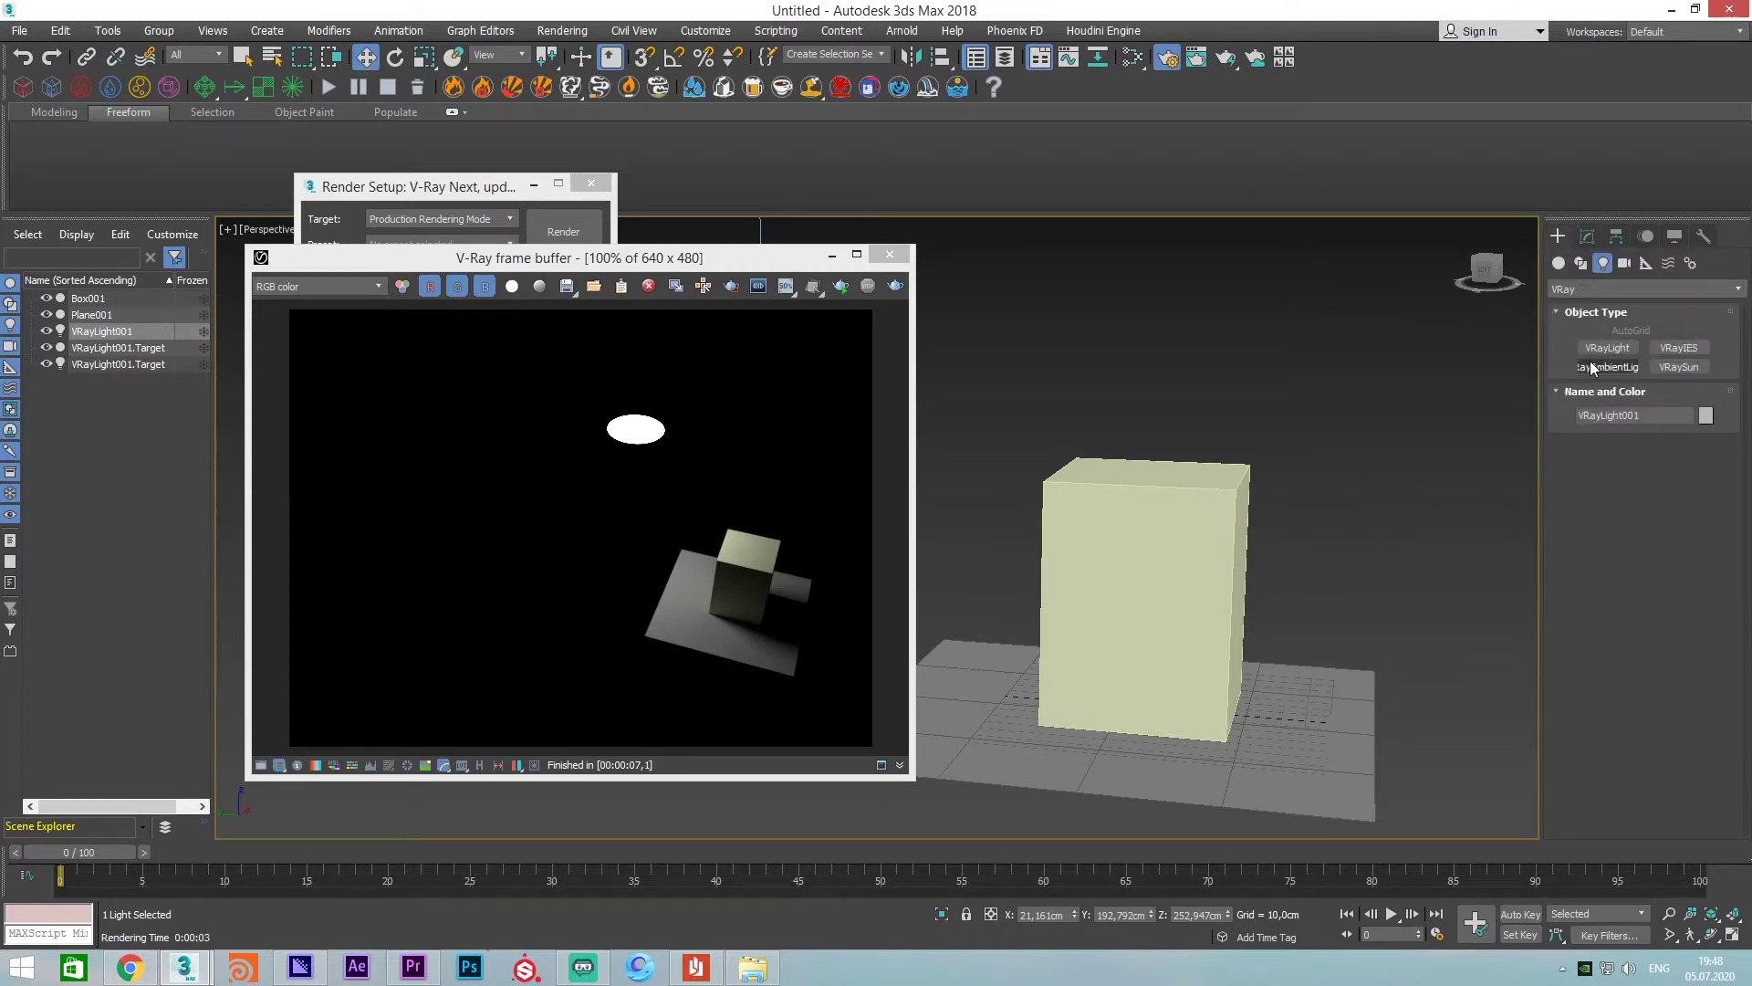
{"action": "left_click", "coordinate": [1663, 348]}
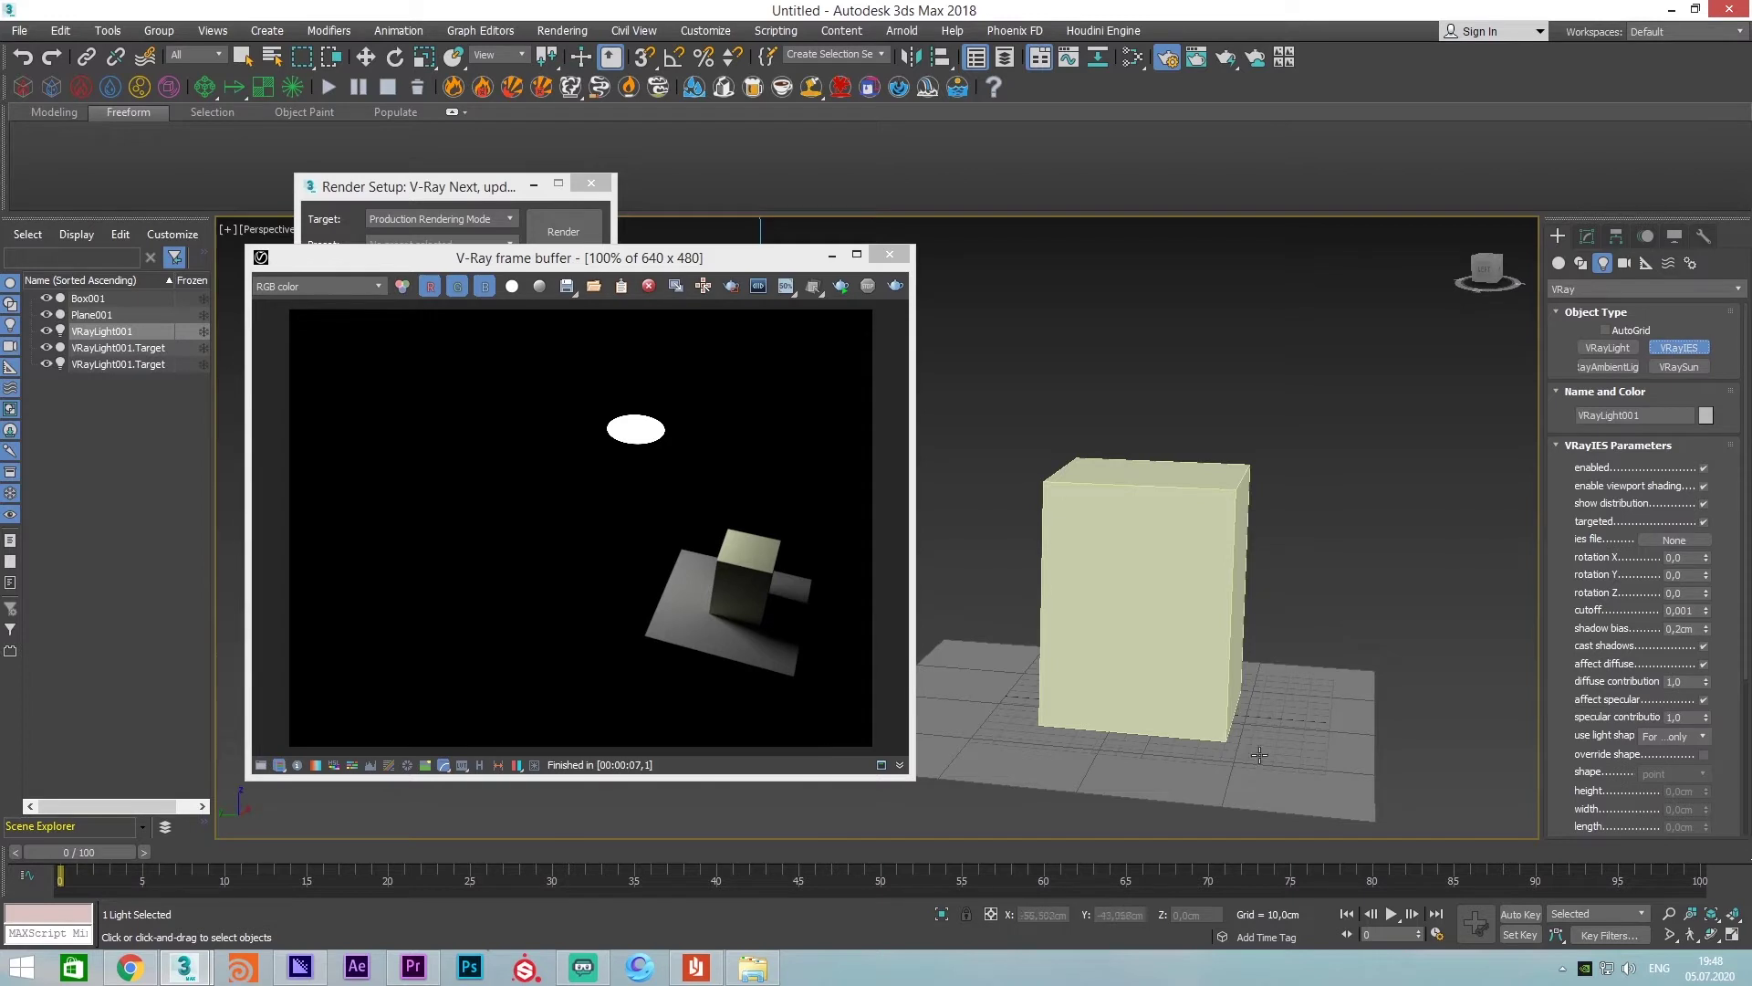
{"action": "mouse_move", "coordinate": [1263, 748]}
{"action": "left_mouse_down"}
{"action": "mouse_move", "coordinate": [1315, 716]}
{"action": "mouse_move", "coordinate": [1275, 506]}
{"action": "left_mouse_up"}
{"action": "key", "text": "w"}
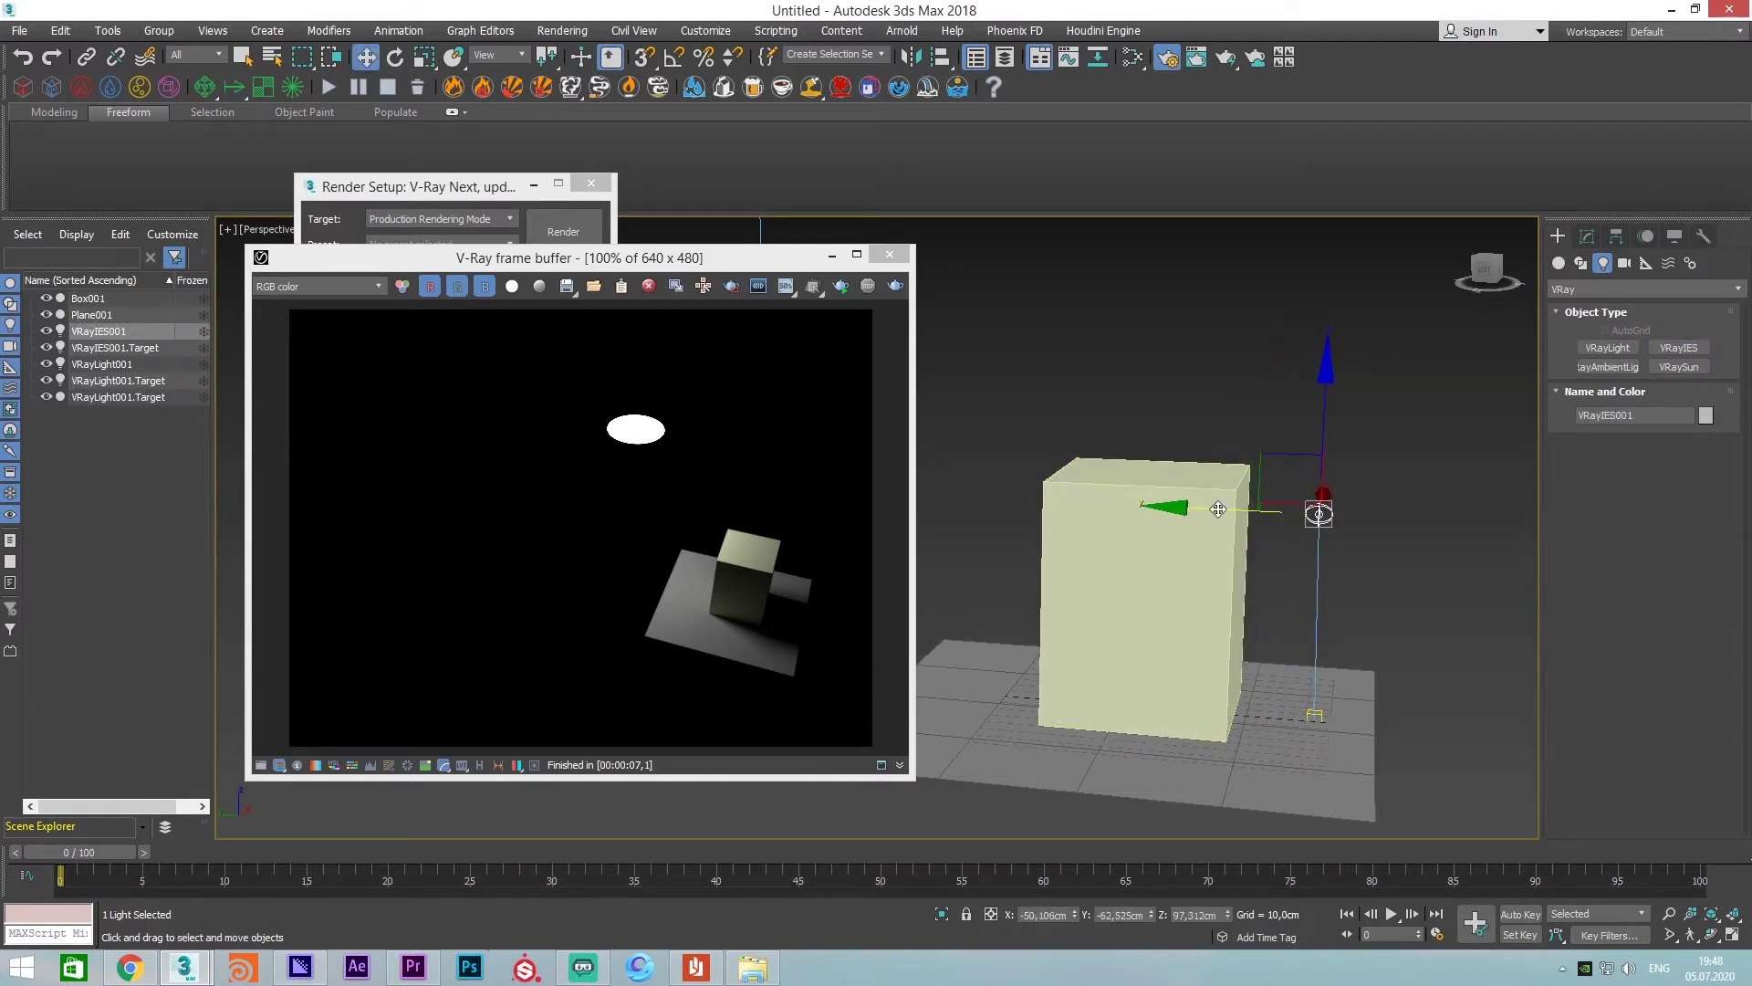
{"action": "middle_click_drag", "start_coordinate": [1201, 509], "coordinate": [1293, 502], "text": "alt"}
{"action": "scroll", "coordinate": [1293, 502], "scroll_direction": "up", "scroll_amount": 5}
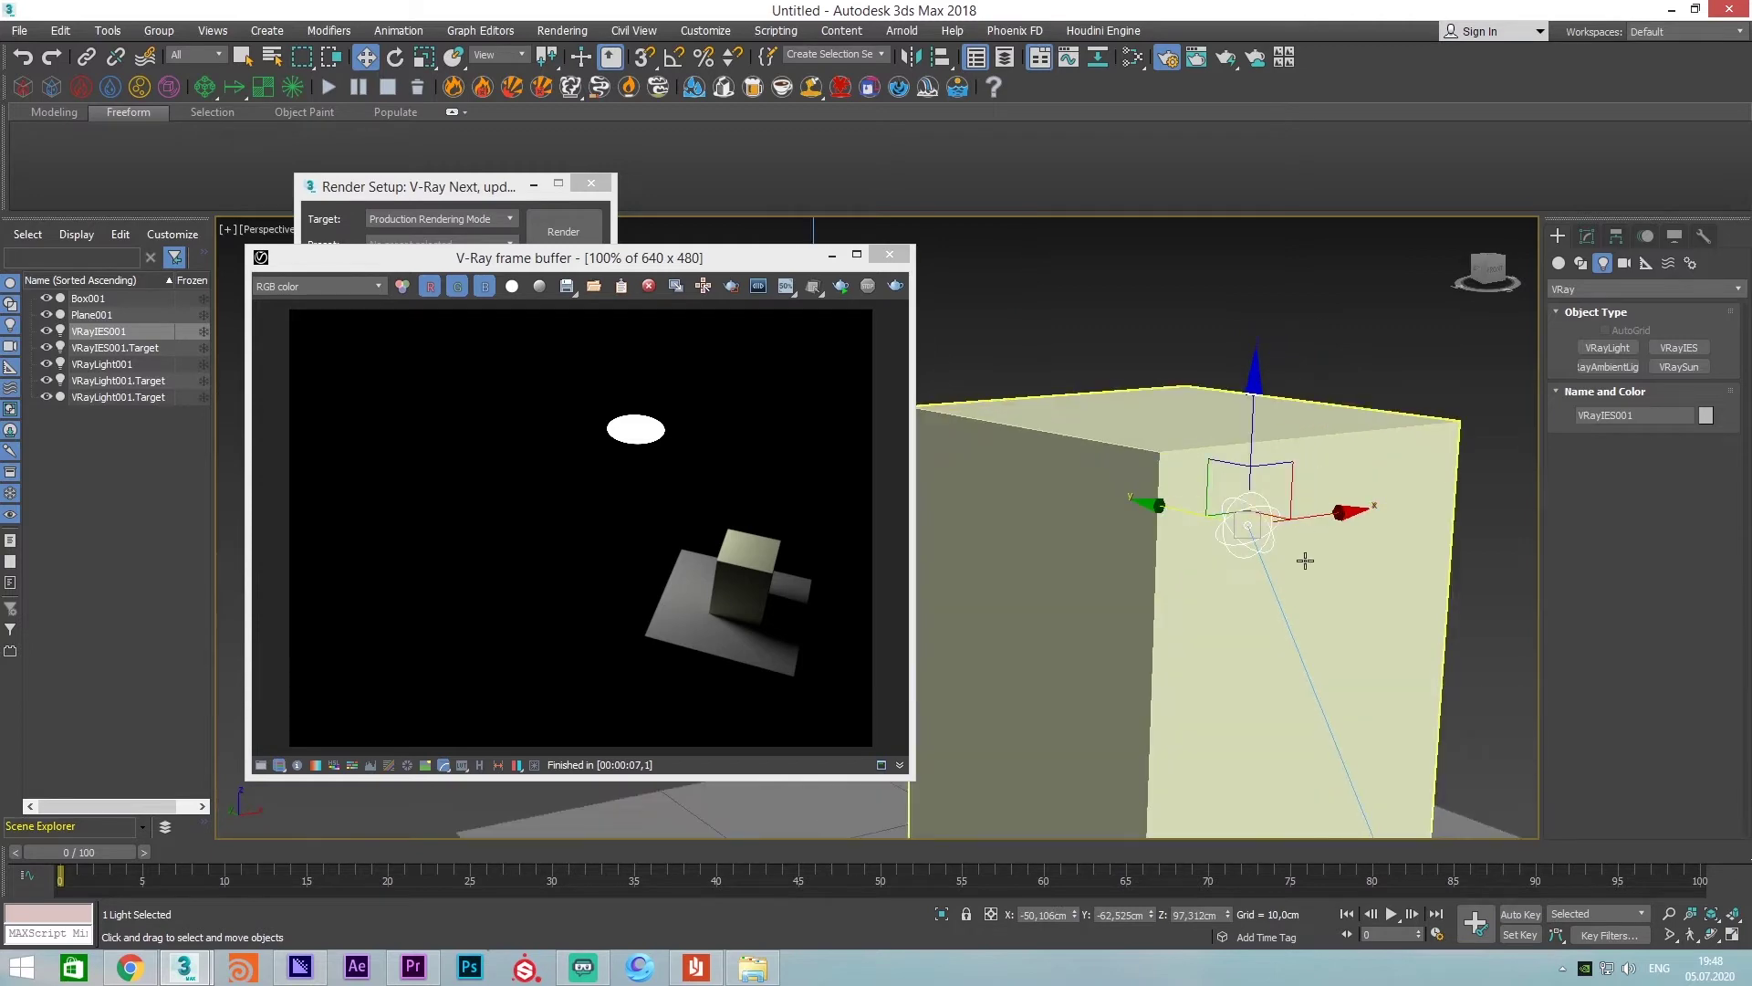
{"action": "left_click", "coordinate": [132, 966]}
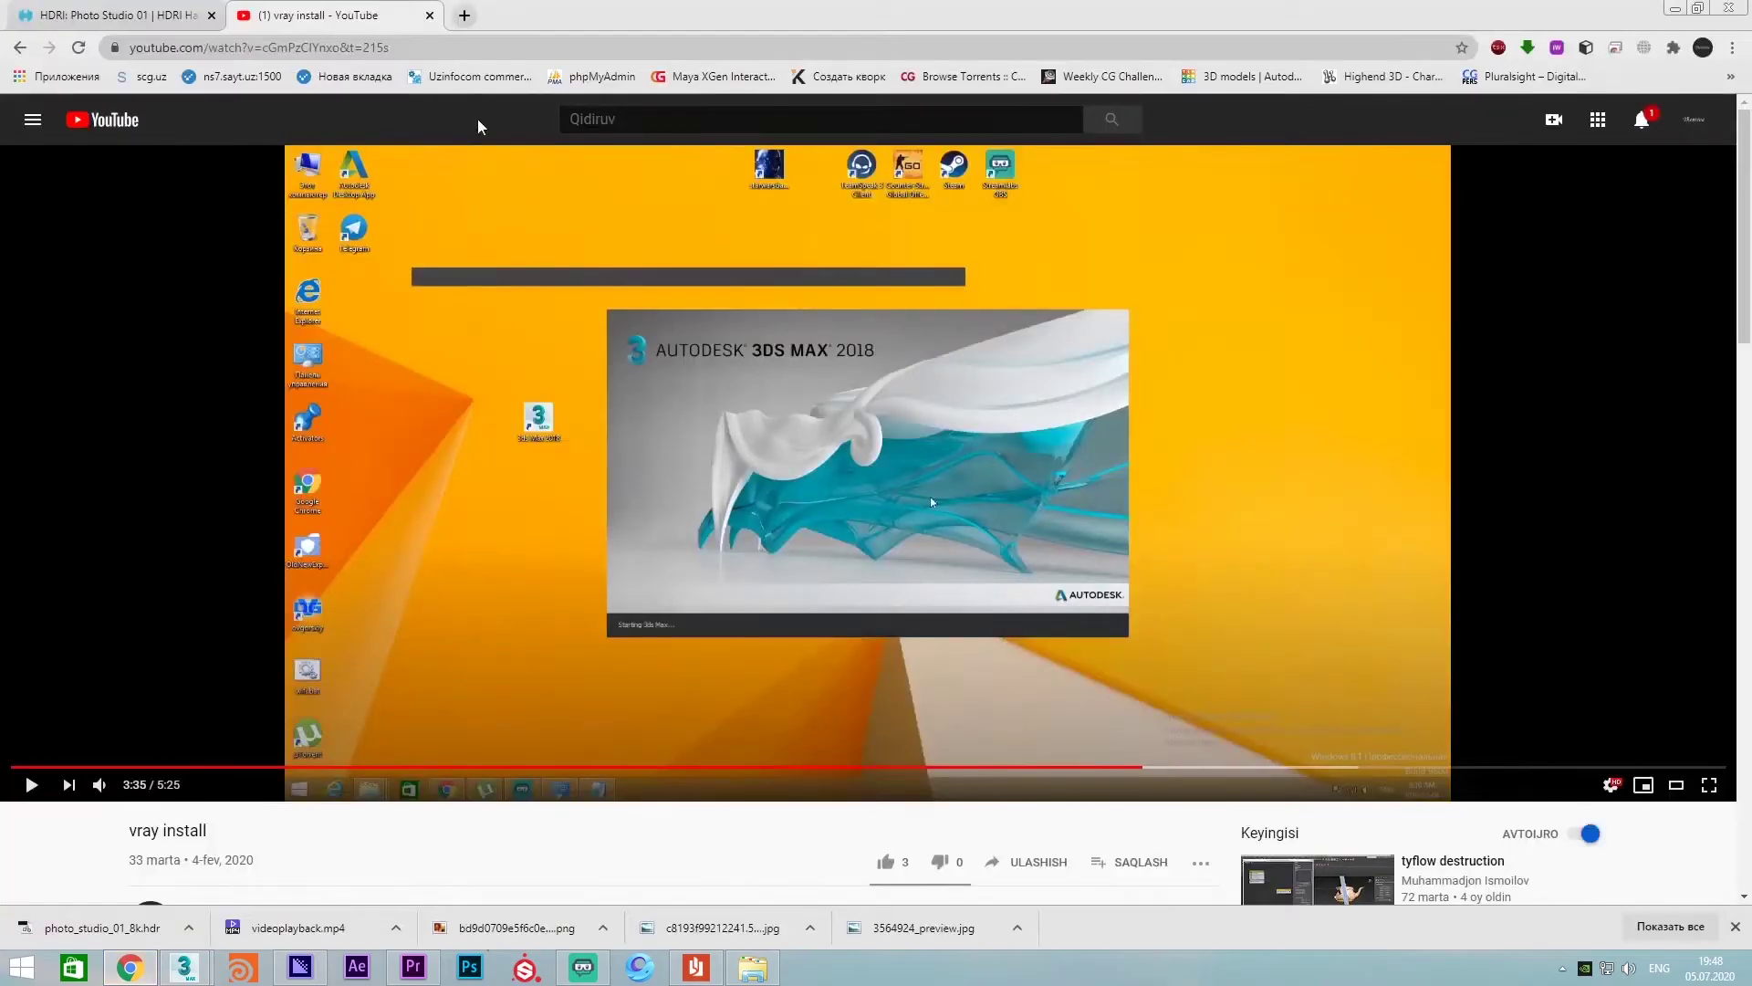
Search Google Images for 'vray ies' and preview the numbered IES light-pattern chart
{"action": "left_click", "coordinate": [465, 16]}
{"action": "type", "text": "v"}
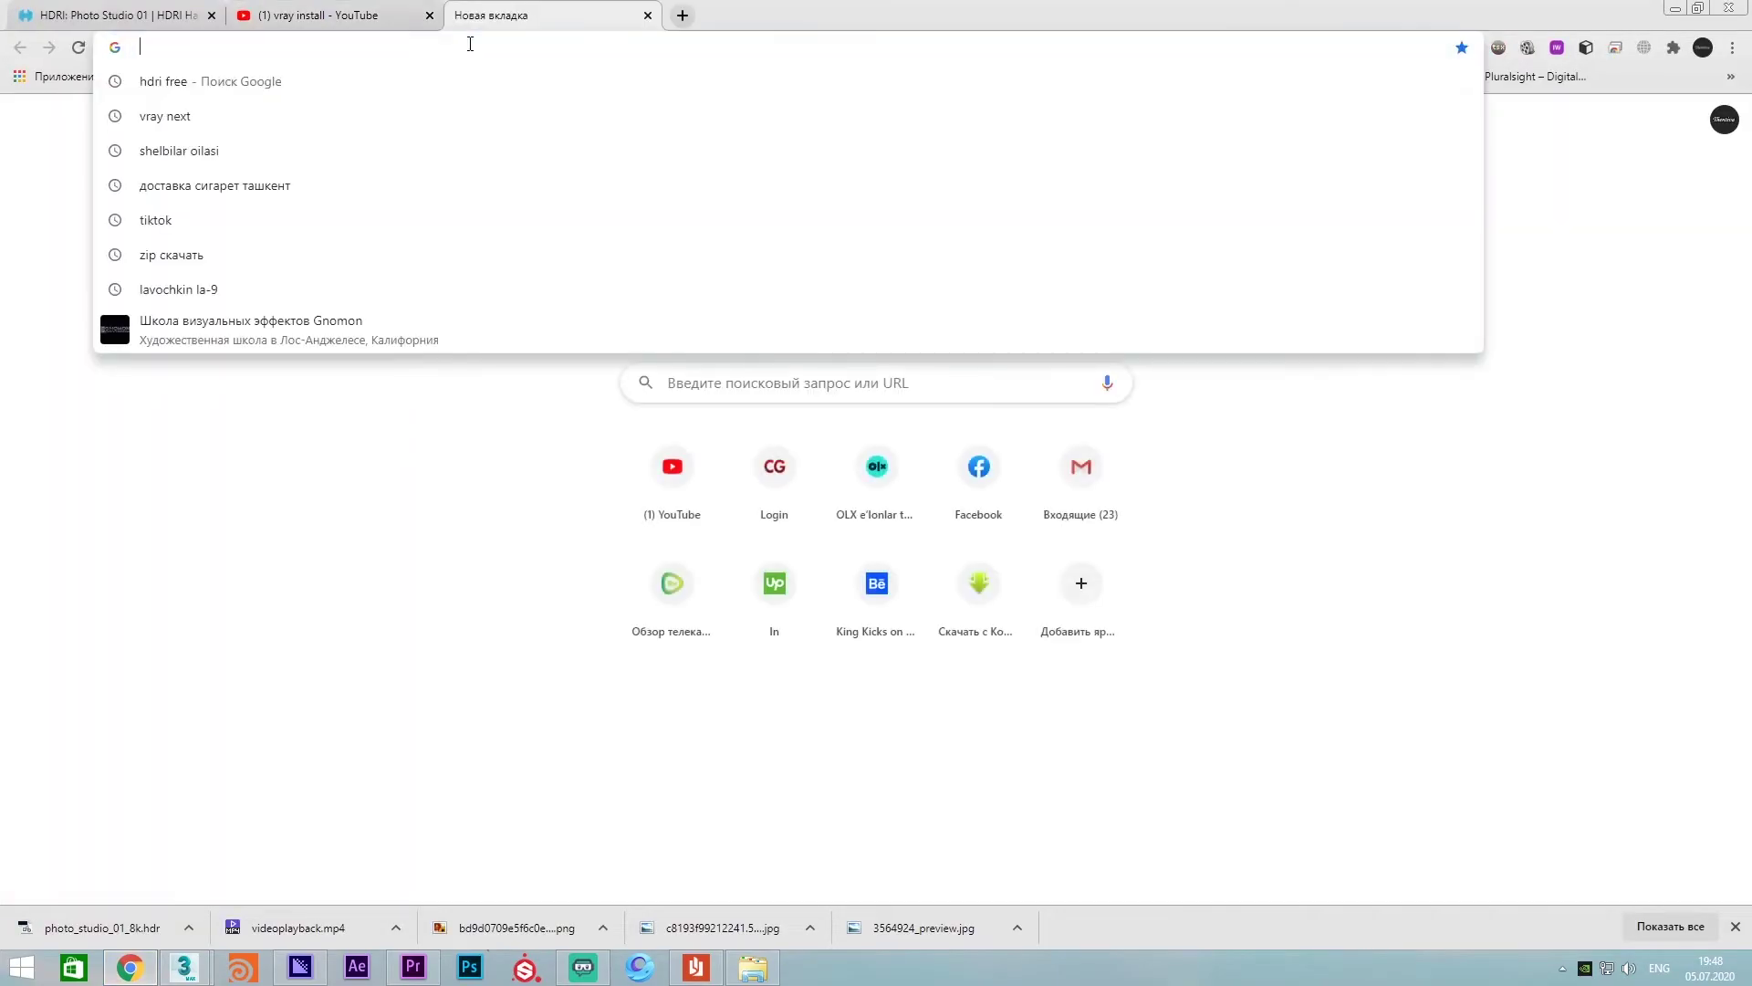
{"action": "type", "text": "ray i"}
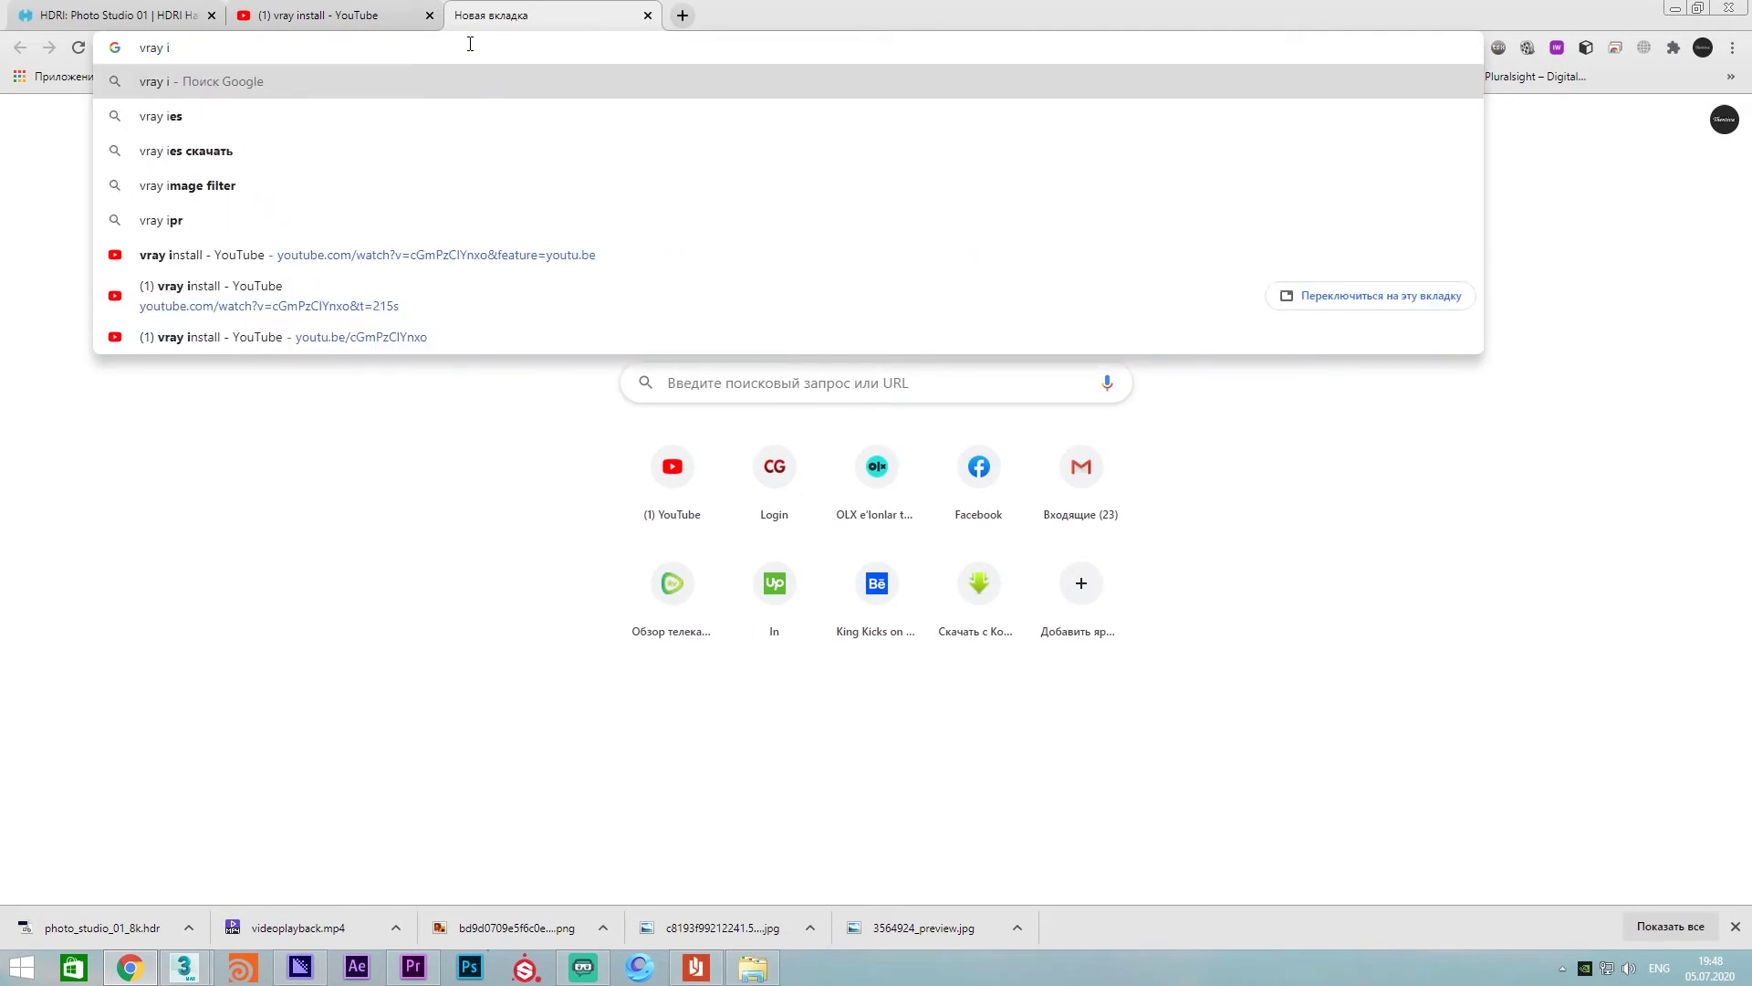
{"action": "type", "text": "es"}
{"action": "key", "text": "Return"}
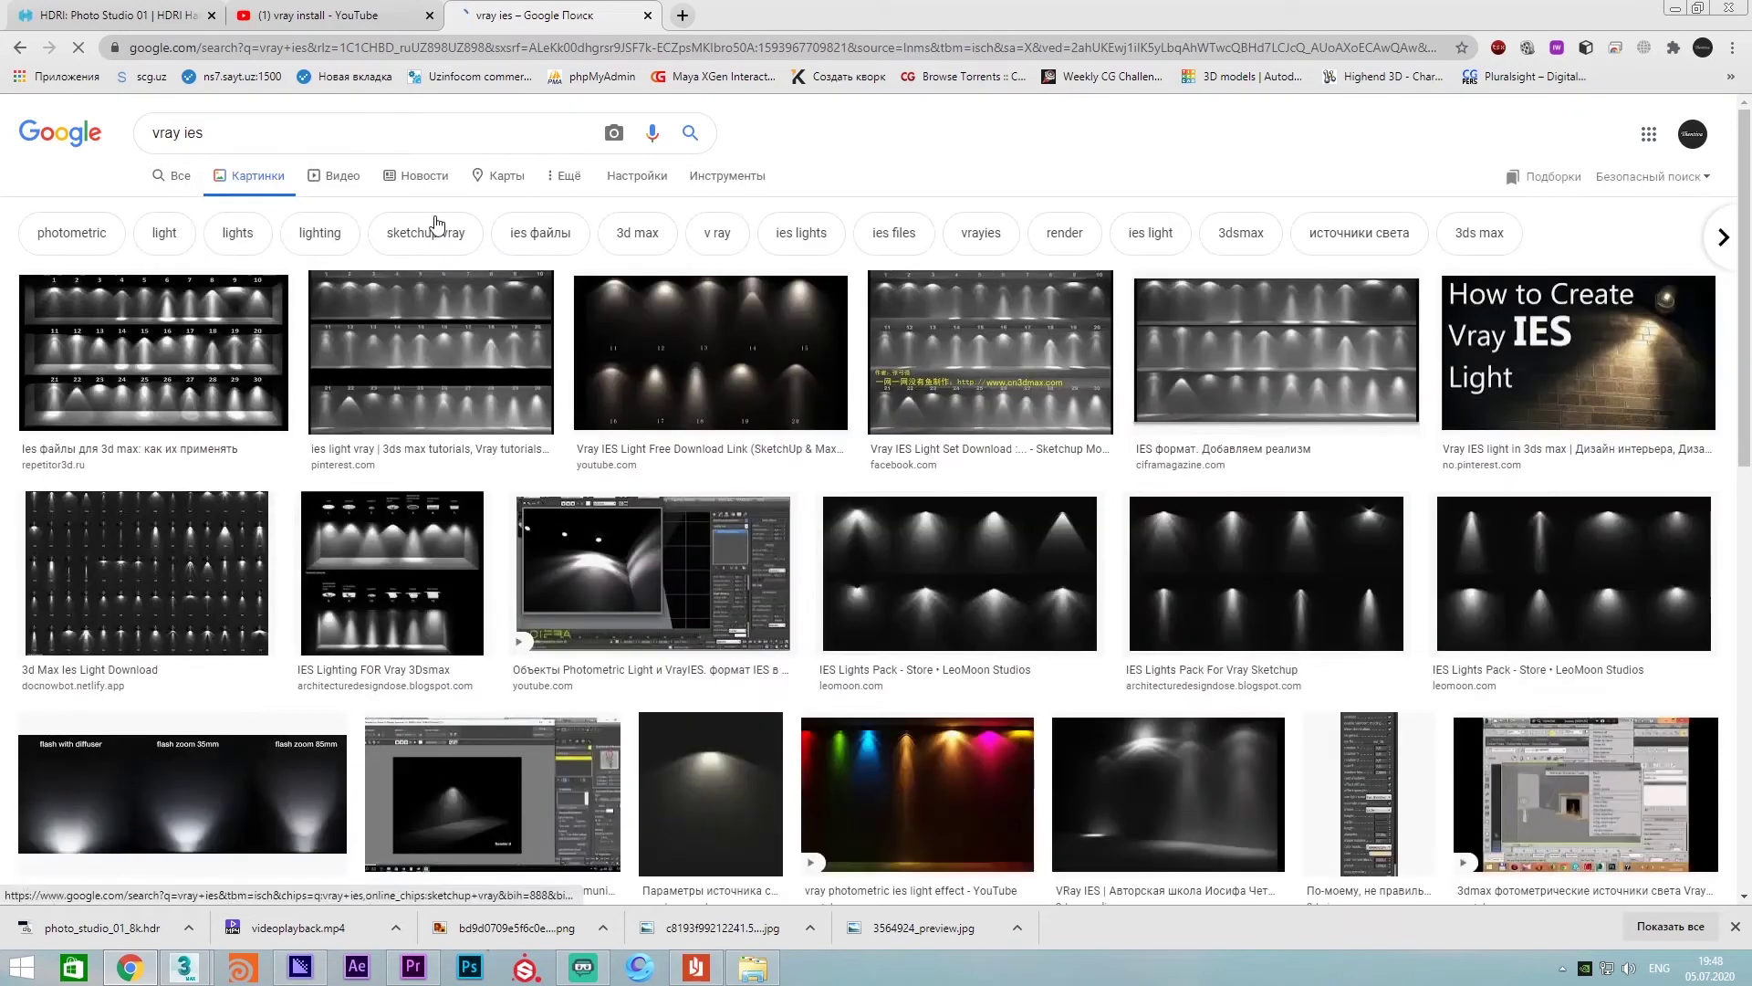
{"action": "left_click", "coordinate": [417, 338]}
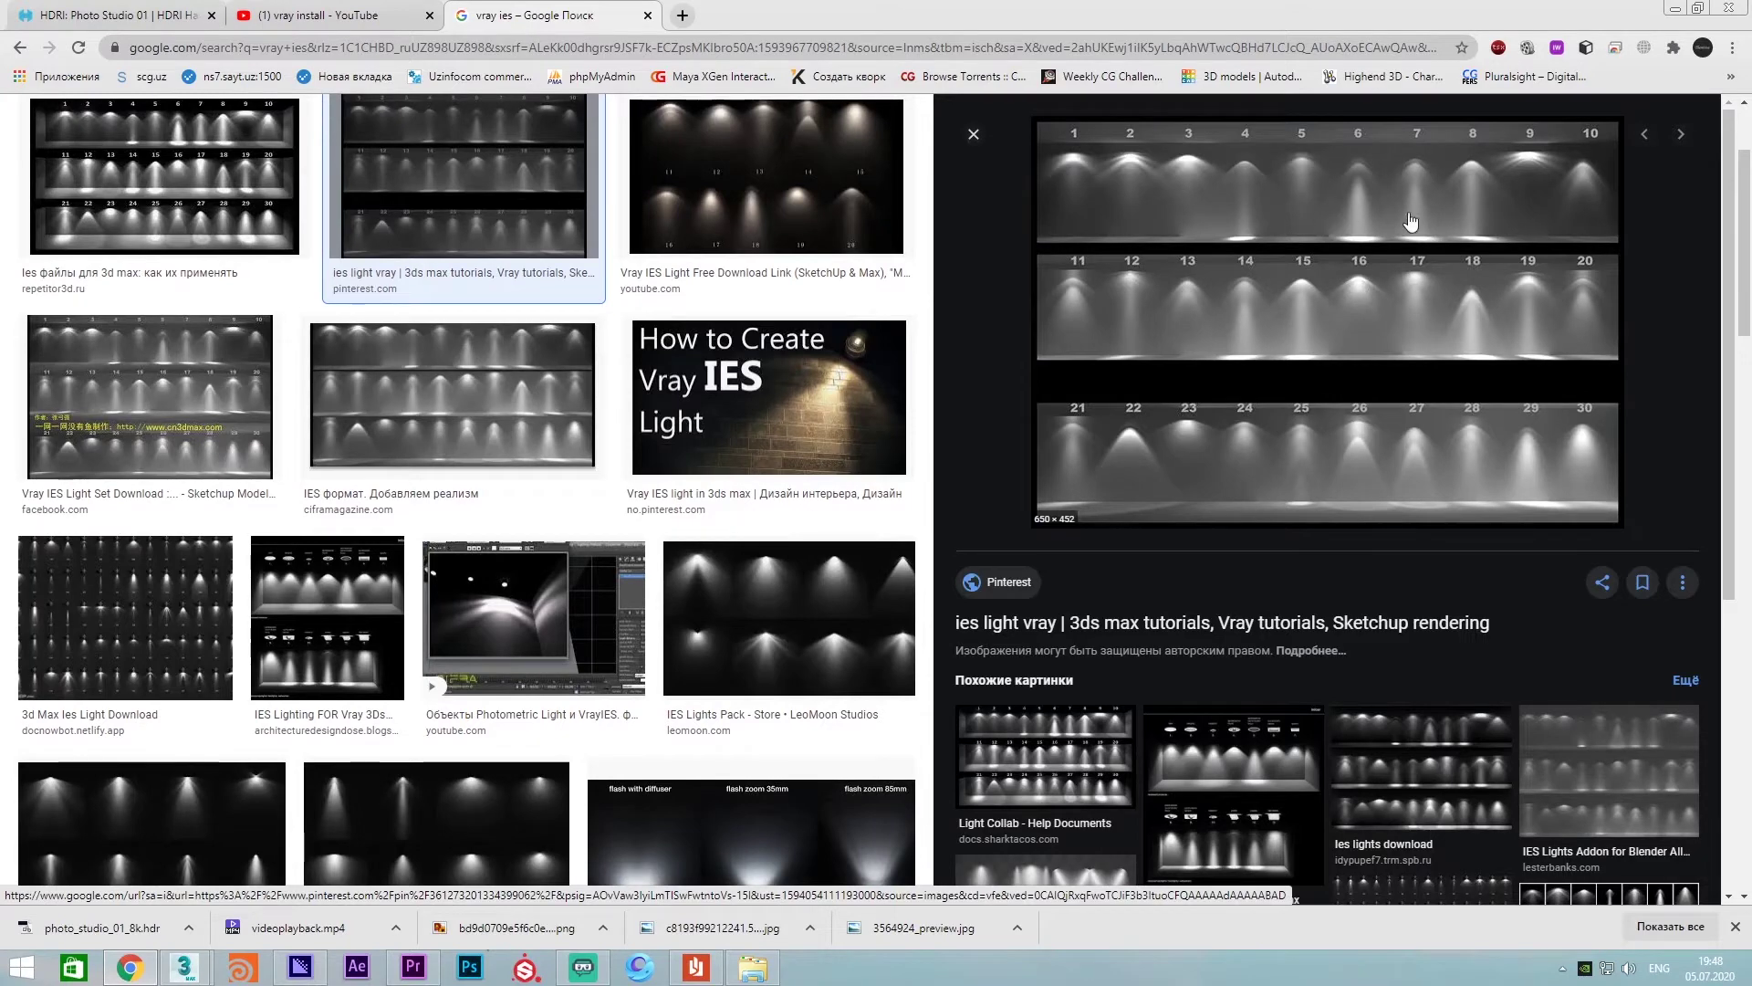
{"action": "scroll", "coordinate": [1332, 347], "scroll_direction": "down", "scroll_amount": 2}
{"action": "scroll", "coordinate": [1340, 416], "scroll_direction": "up", "scroll_amount": 3}
{"action": "scroll", "coordinate": [978, 388], "scroll_direction": "up", "scroll_amount": 2}
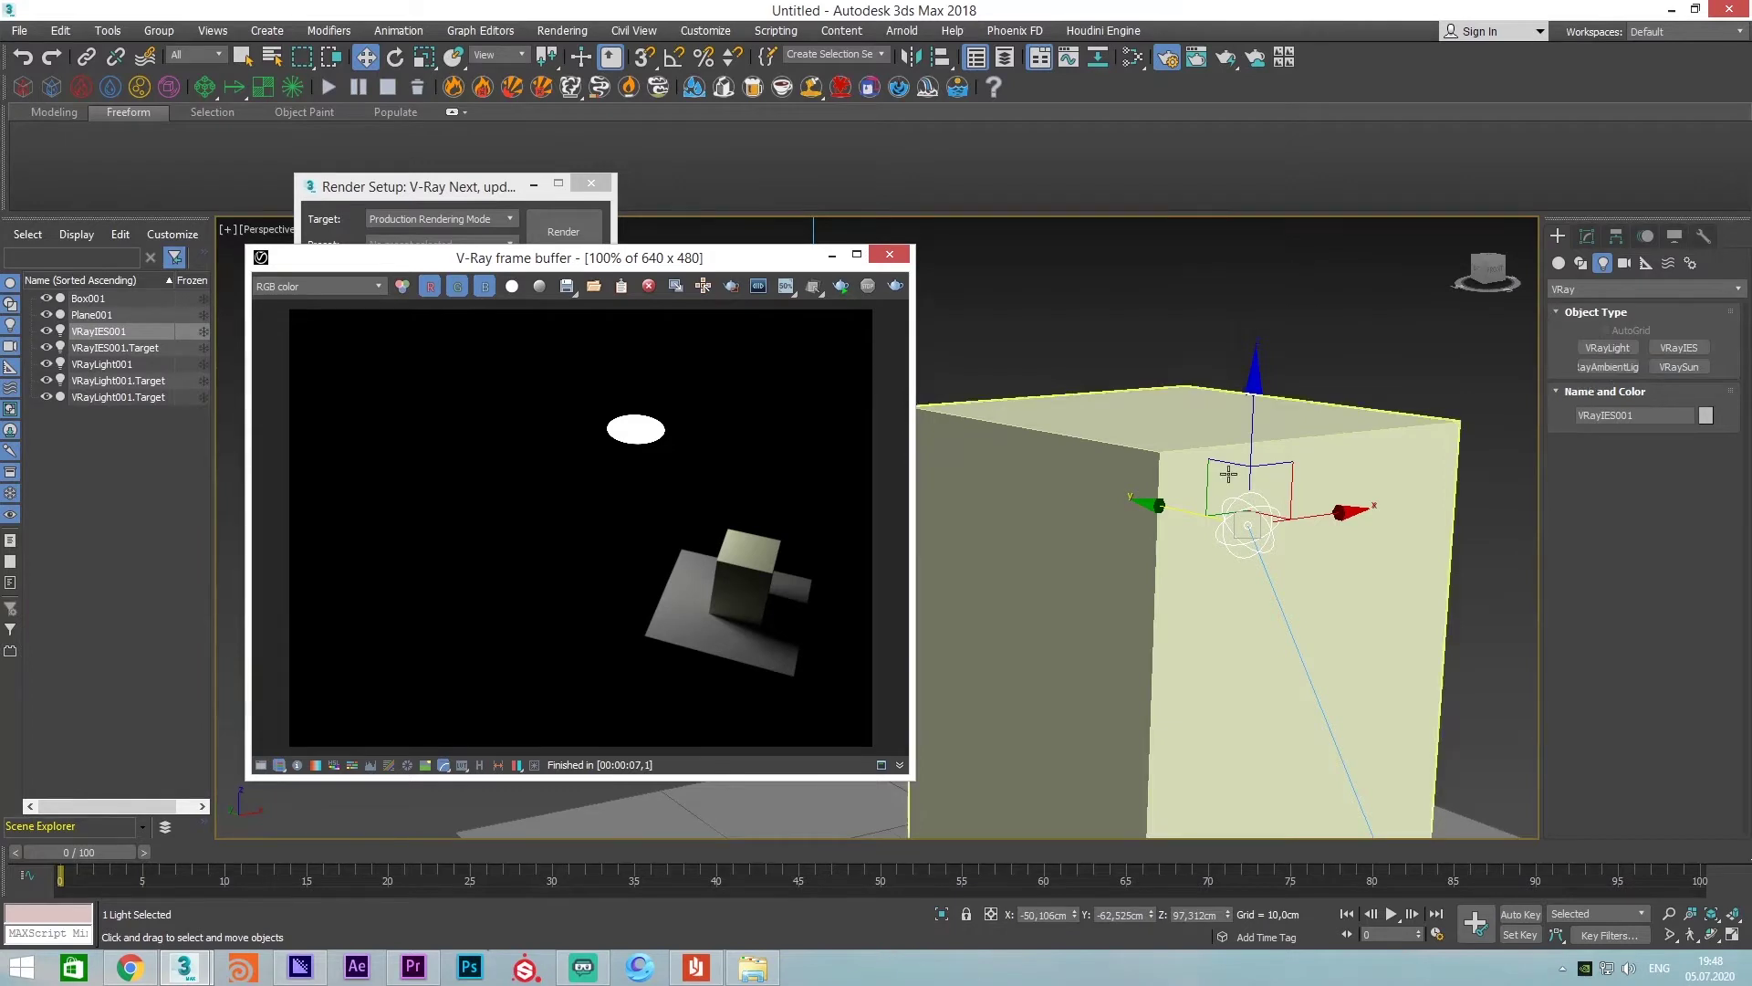
Delete the VRayIES001 light from the scene
{"action": "scroll", "coordinate": [1229, 473], "scroll_direction": "down", "scroll_amount": 3}
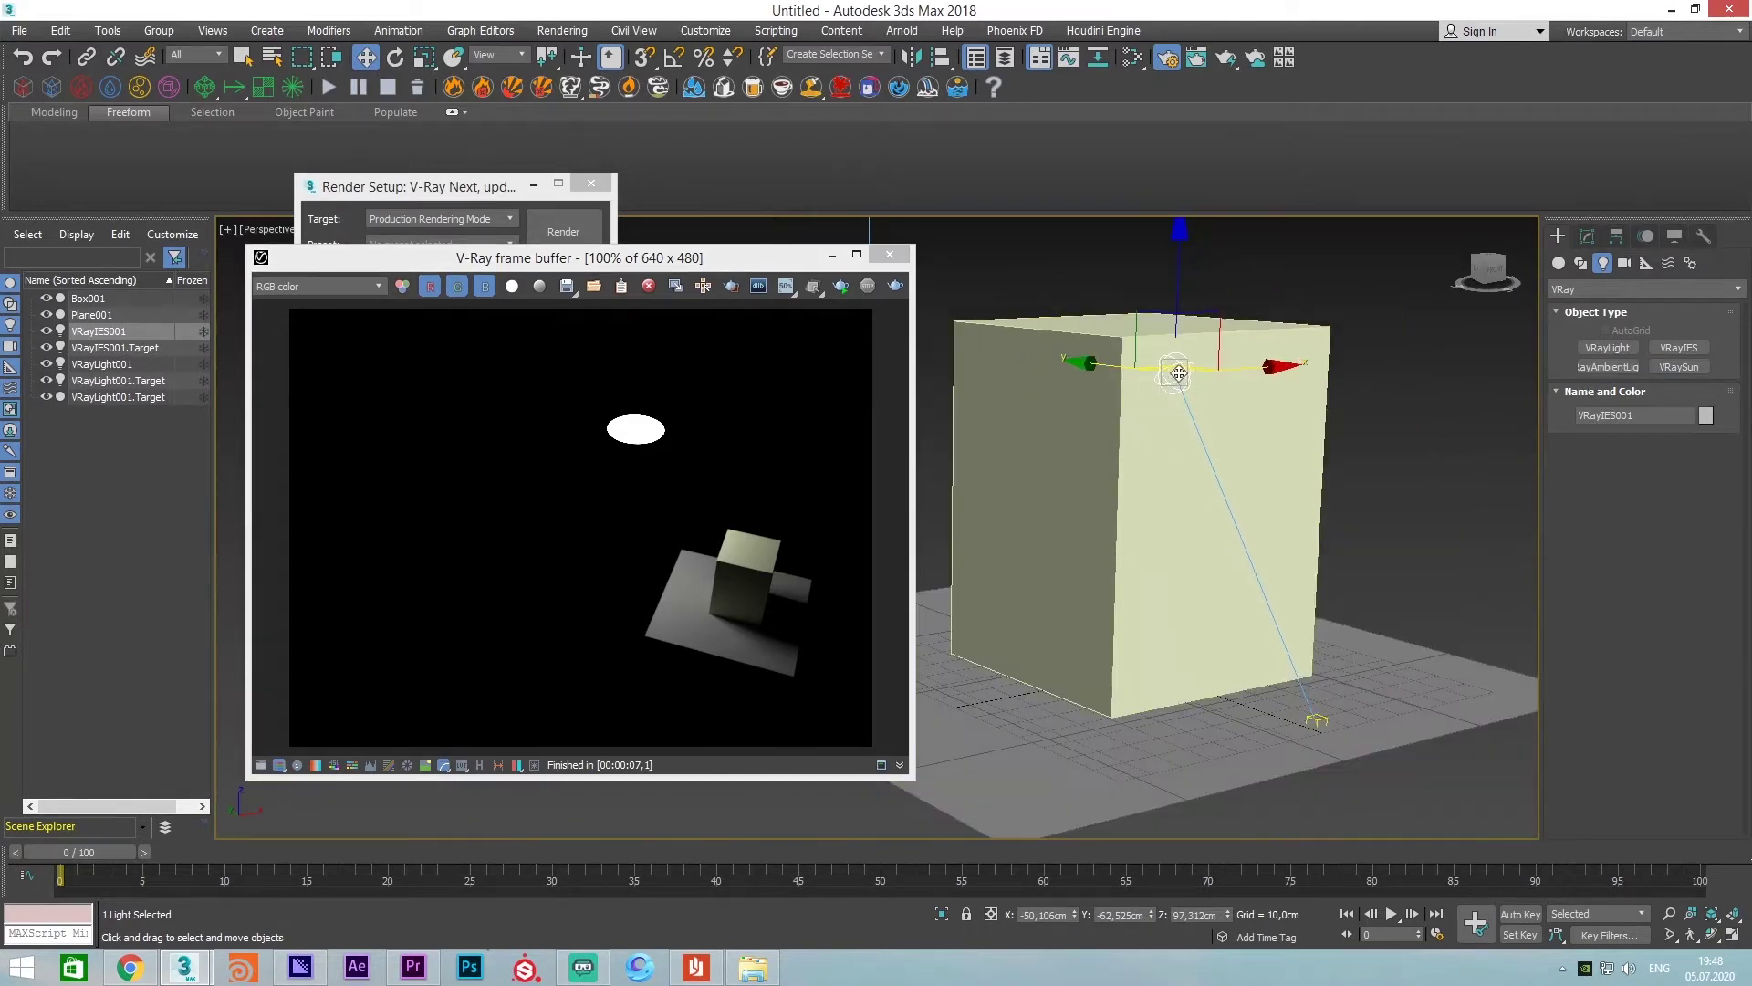
{"action": "scroll", "coordinate": [1178, 372], "scroll_direction": "down", "scroll_amount": 2}
{"action": "middle_click_drag", "start_coordinate": [1184, 372], "coordinate": [1047, 394], "text": "alt"}
{"action": "key", "text": "Delete"}
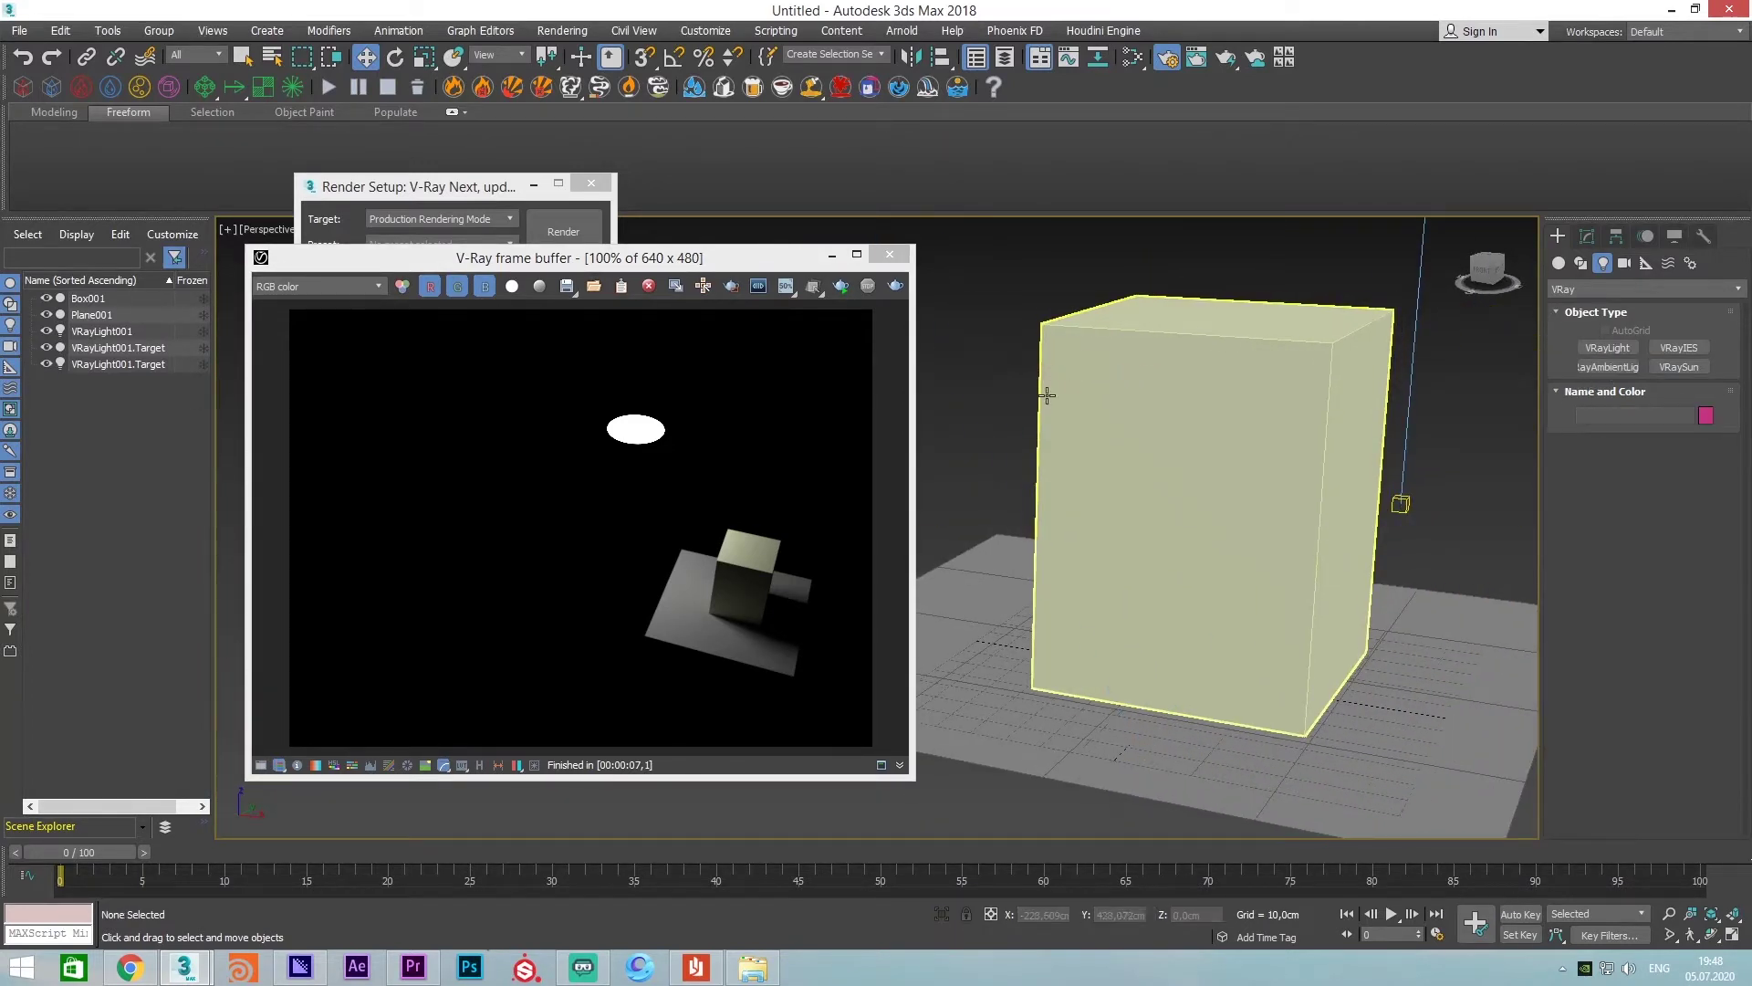
{"action": "scroll", "coordinate": [1199, 357], "scroll_direction": "down", "scroll_amount": 1}
Select the remaining VRayLight001 and delete it, leaving the box and plane
{"action": "left_click", "coordinate": [1196, 354]}
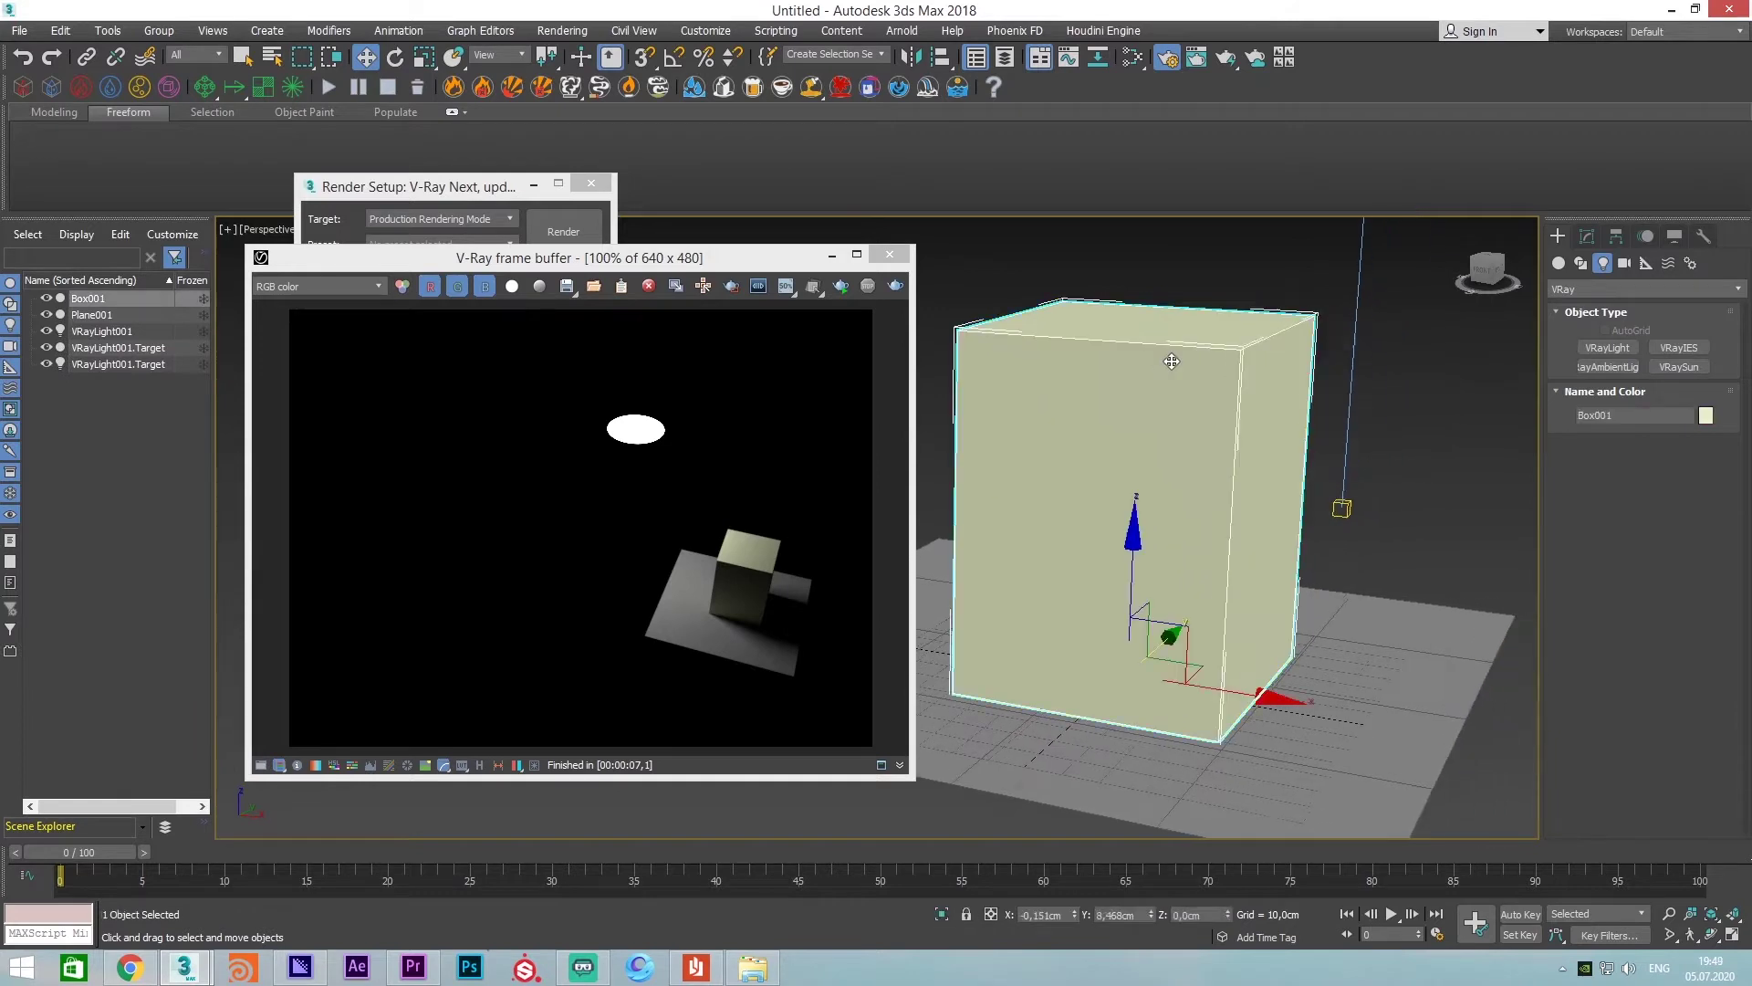
{"action": "scroll", "coordinate": [1194, 347], "scroll_direction": "down", "scroll_amount": 2}
{"action": "mouse_move", "coordinate": [1194, 347]}
{"action": "middle_mouse_down", "text": "alt"}
{"action": "mouse_move", "coordinate": [1229, 327]}
{"action": "mouse_move", "coordinate": [1217, 352]}
{"action": "middle_mouse_up", "text": "alt"}
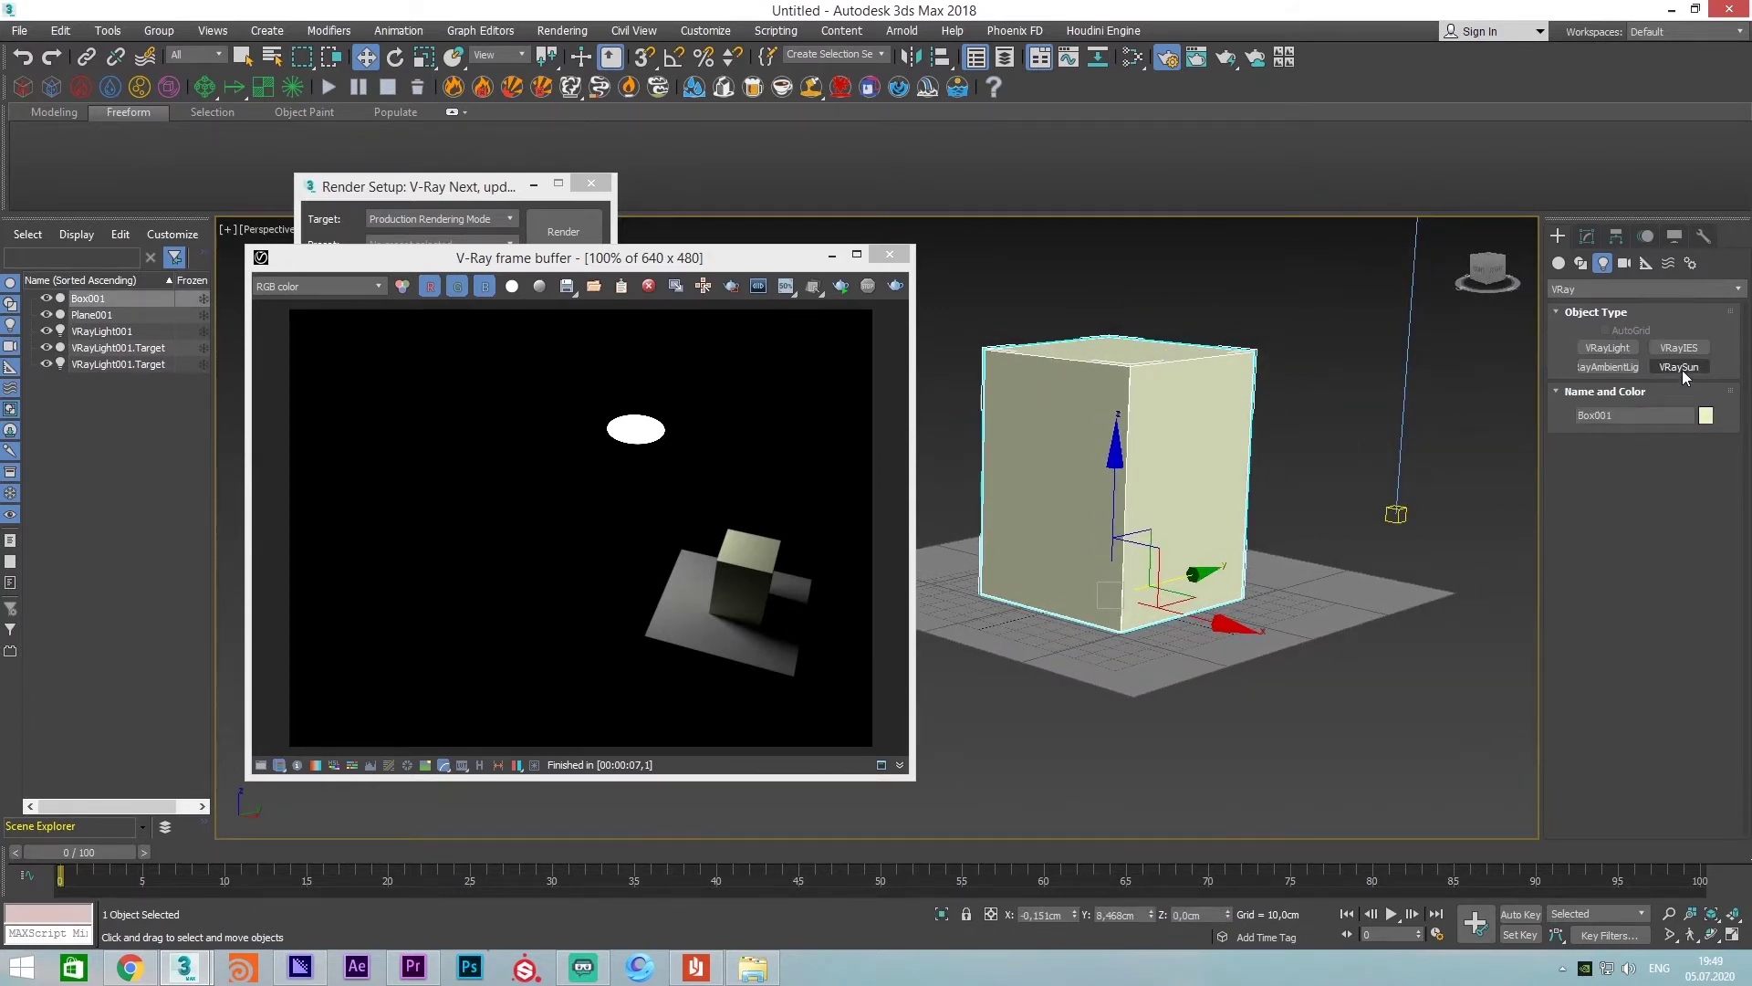
{"action": "scroll", "coordinate": [1168, 383], "scroll_direction": "down", "scroll_amount": 2}
{"action": "scroll", "coordinate": [1168, 383], "scroll_direction": "down", "scroll_amount": 2}
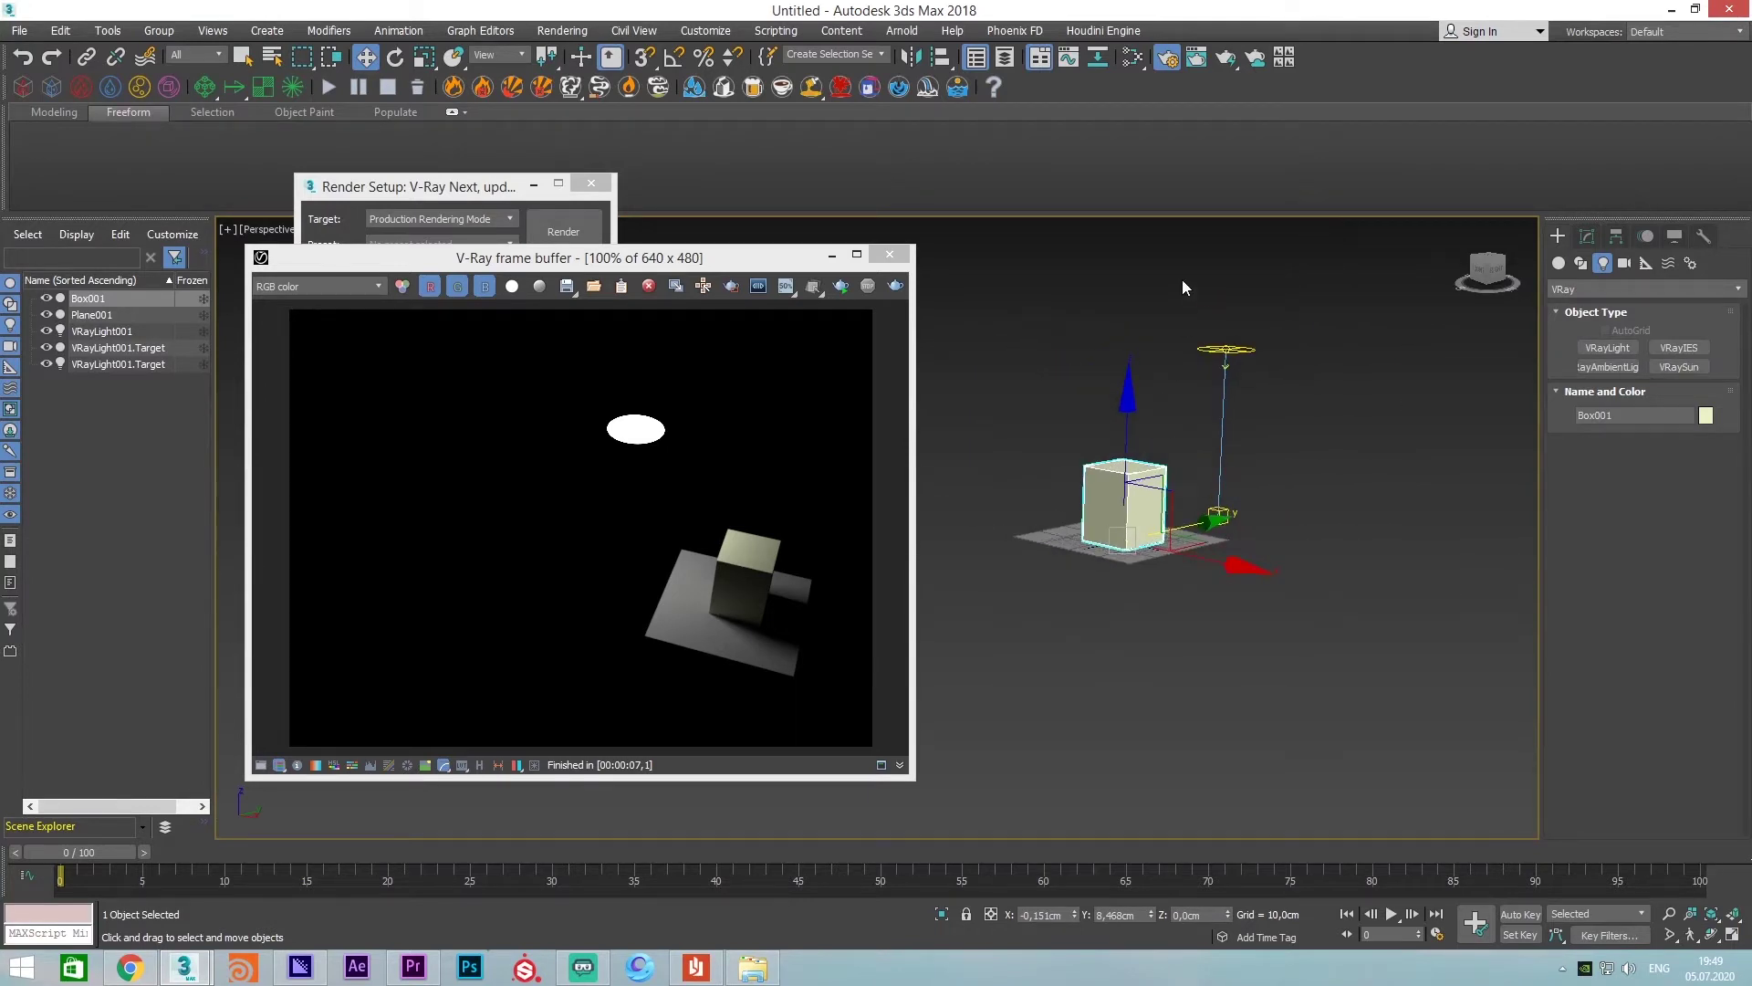
{"action": "left_click_drag", "start_coordinate": [1181, 280], "coordinate": [1285, 398]}
{"action": "scroll", "coordinate": [1145, 480], "scroll_direction": "up", "scroll_amount": 2}
{"action": "key", "text": "Delete"}
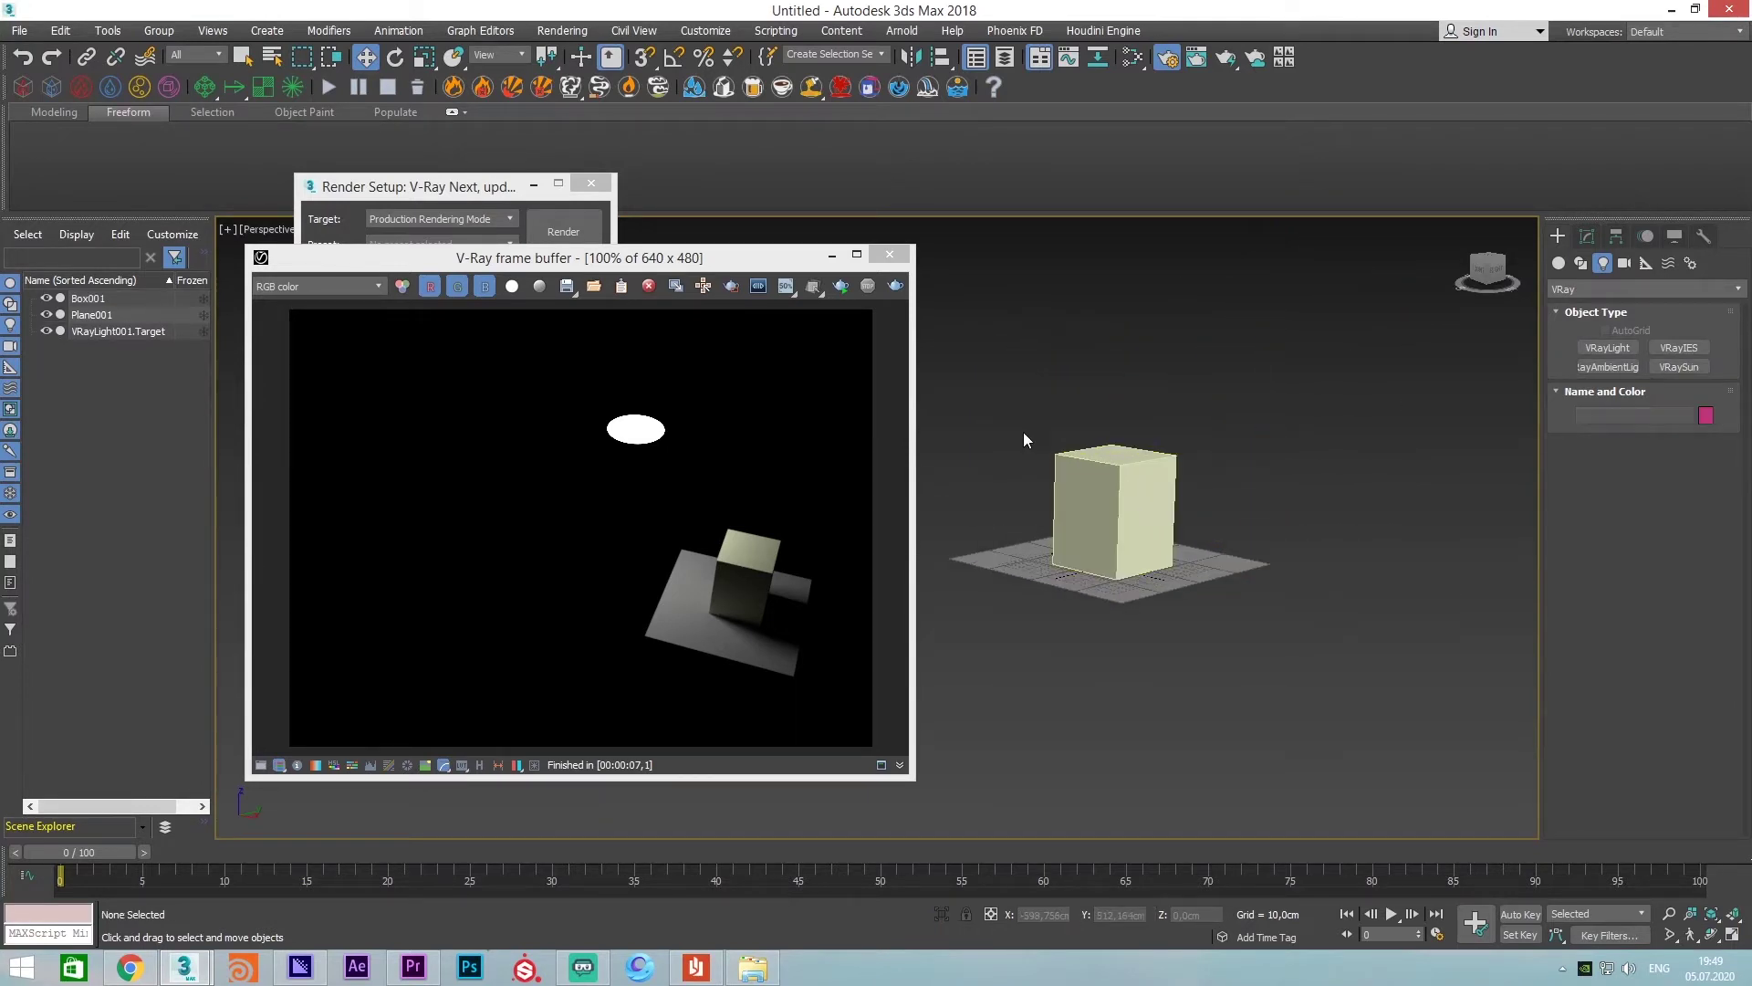
Orbit to a low frontal view of the box and choose VRaySun for creation
{"action": "left_click", "coordinate": [1109, 511]}
{"action": "middle_click_drag", "start_coordinate": [1123, 511], "coordinate": [989, 501], "text": "alt"}
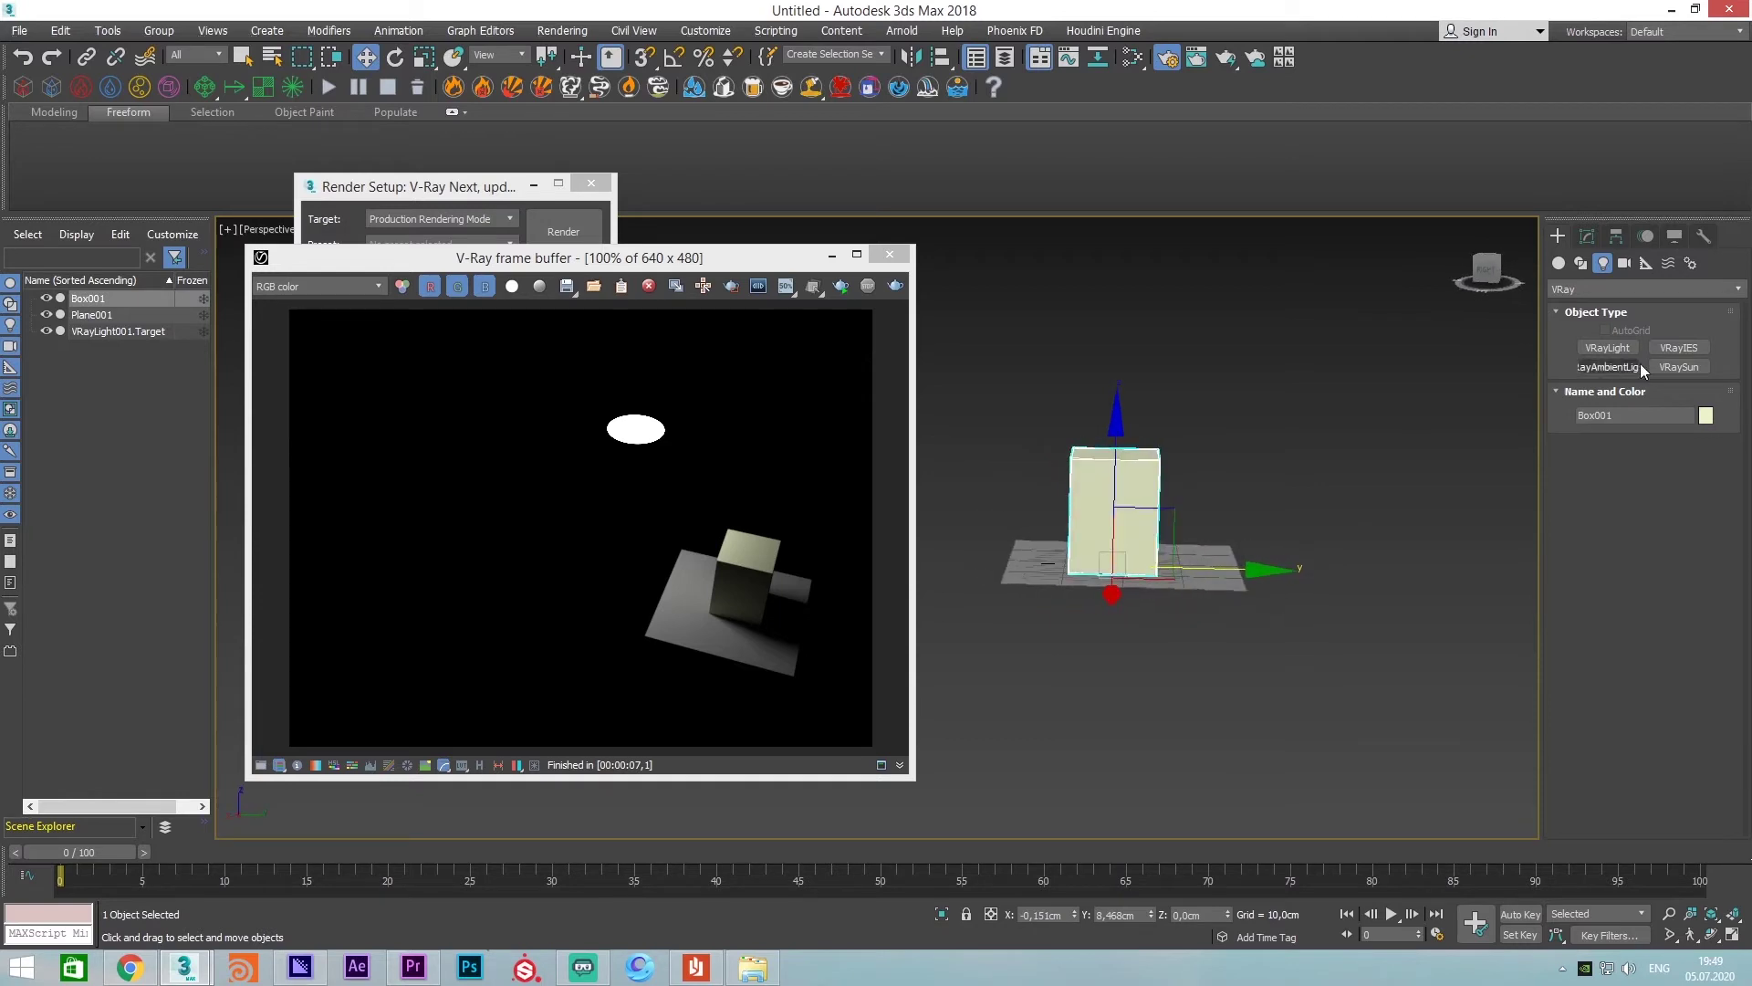
{"action": "left_click", "coordinate": [1679, 367]}
{"action": "scroll", "coordinate": [1129, 517], "scroll_direction": "down", "scroll_amount": 3}
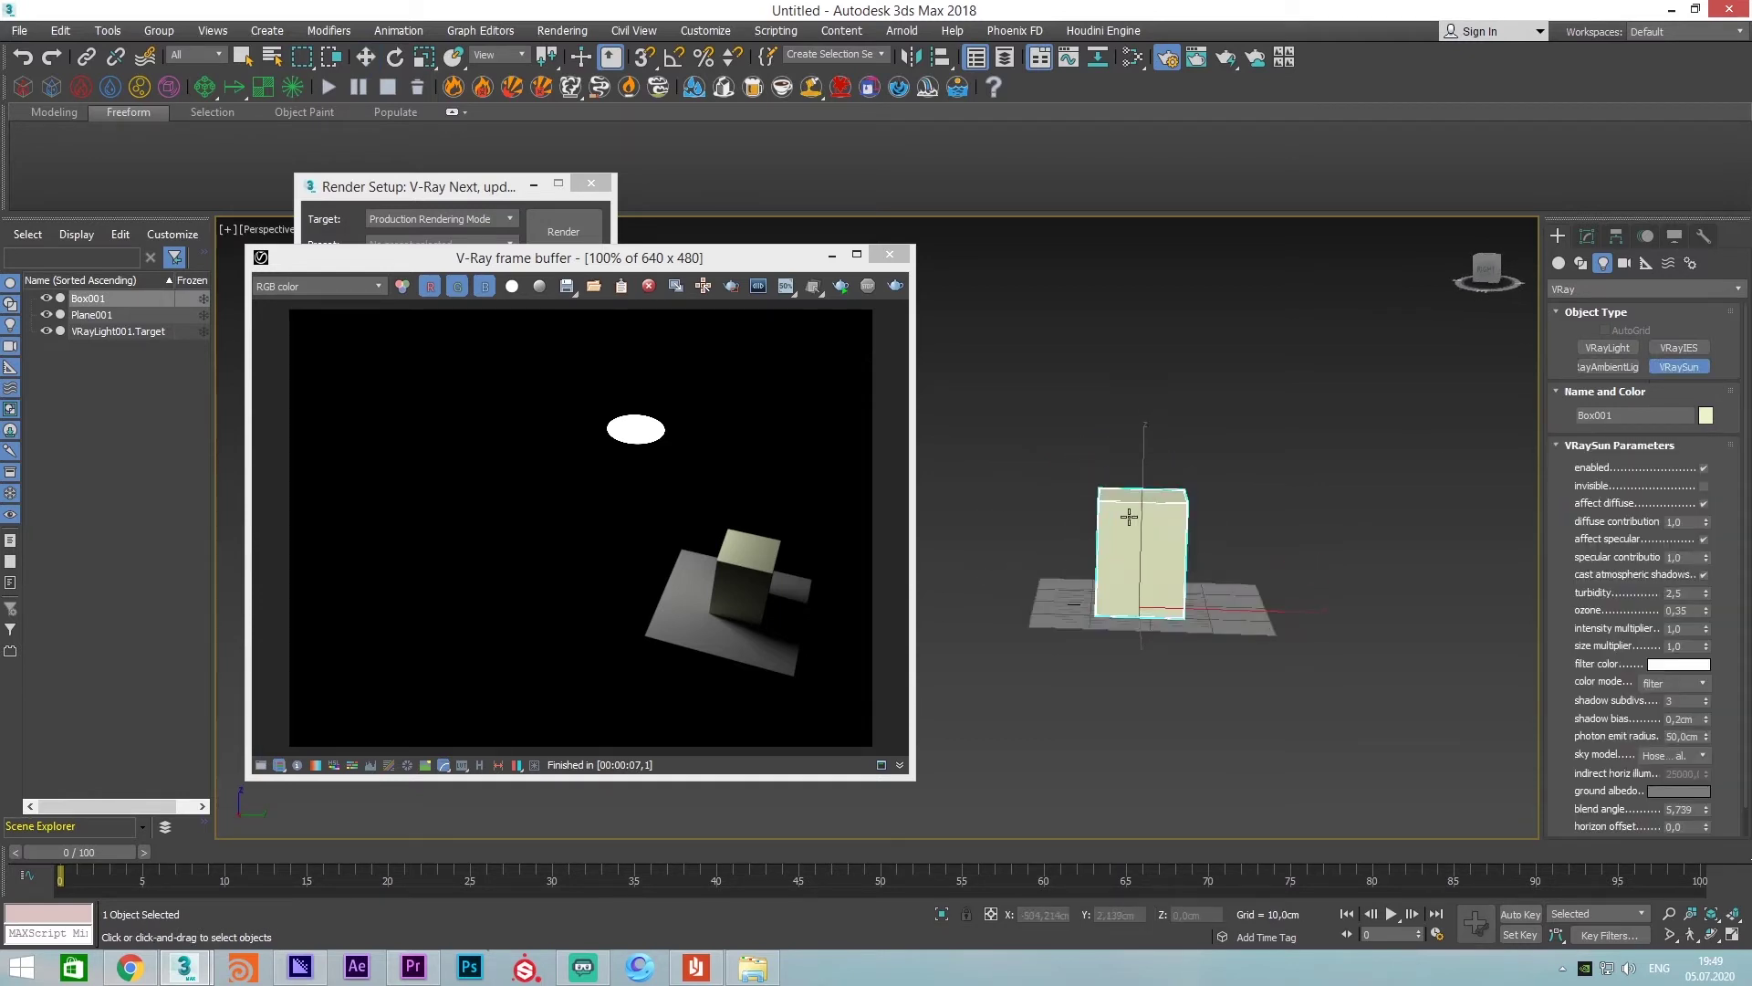
In Front view, drag a VRaySun from upper left down to the box and add VRaySky
{"action": "key", "text": "f"}
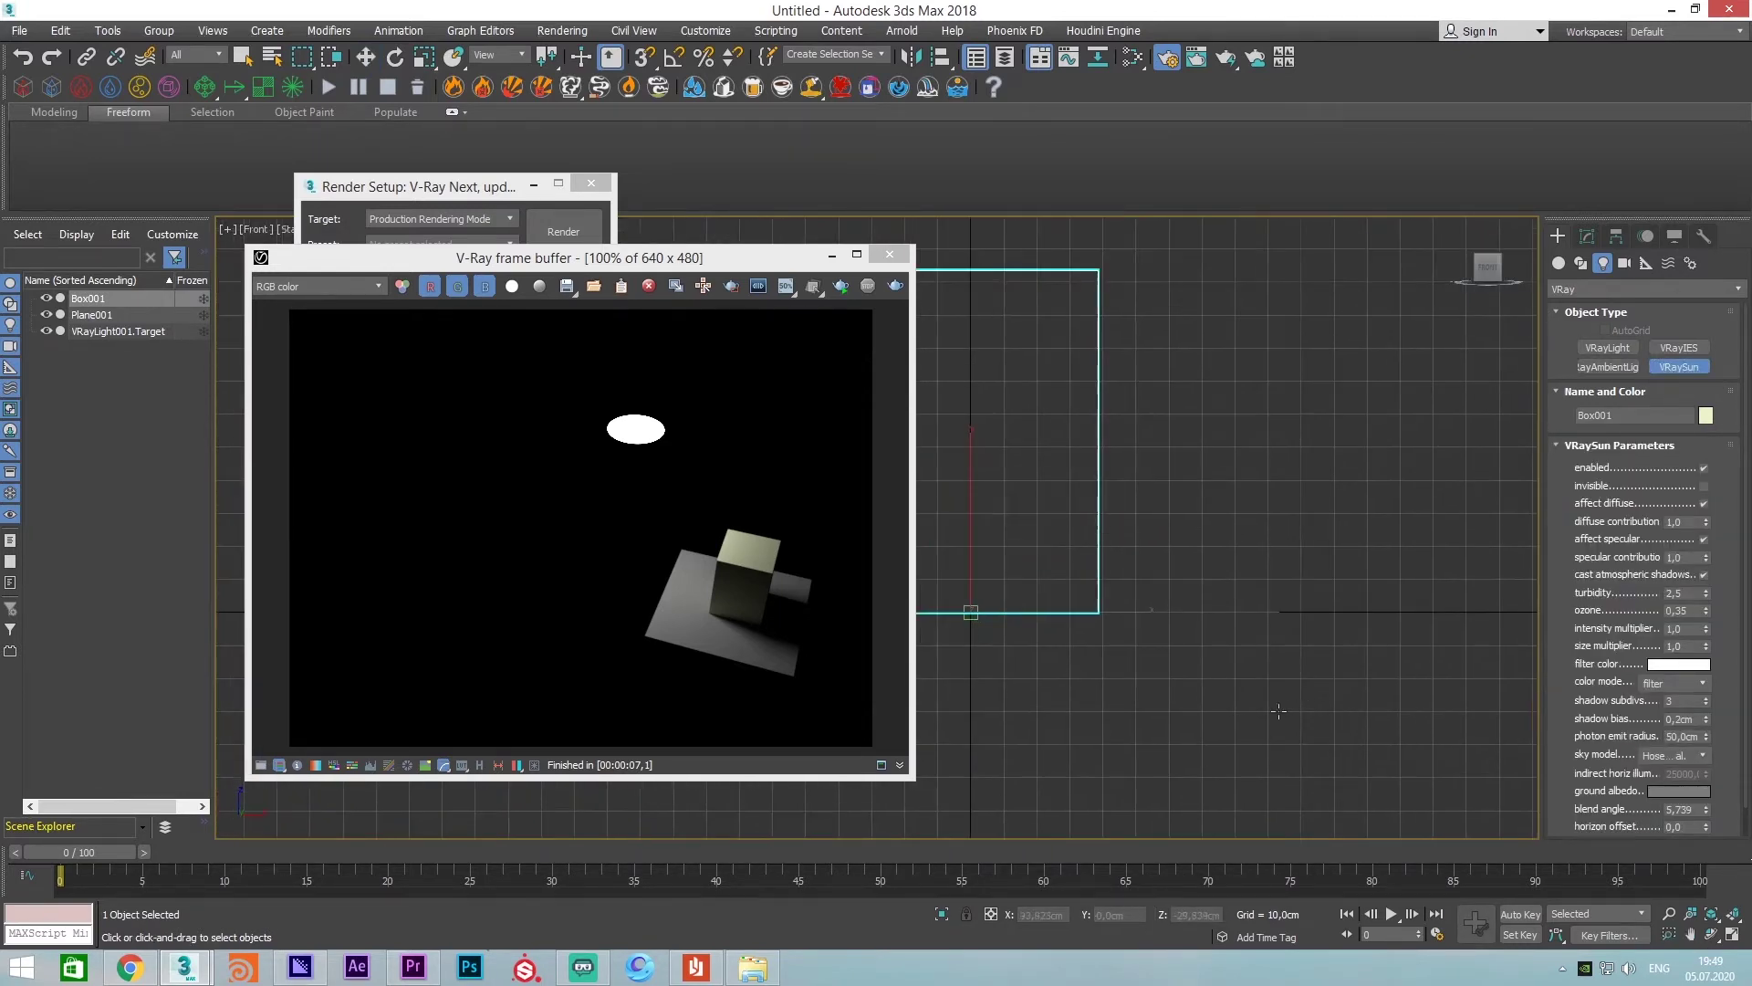
{"action": "scroll", "coordinate": [1395, 677], "scroll_direction": "down", "scroll_amount": 4}
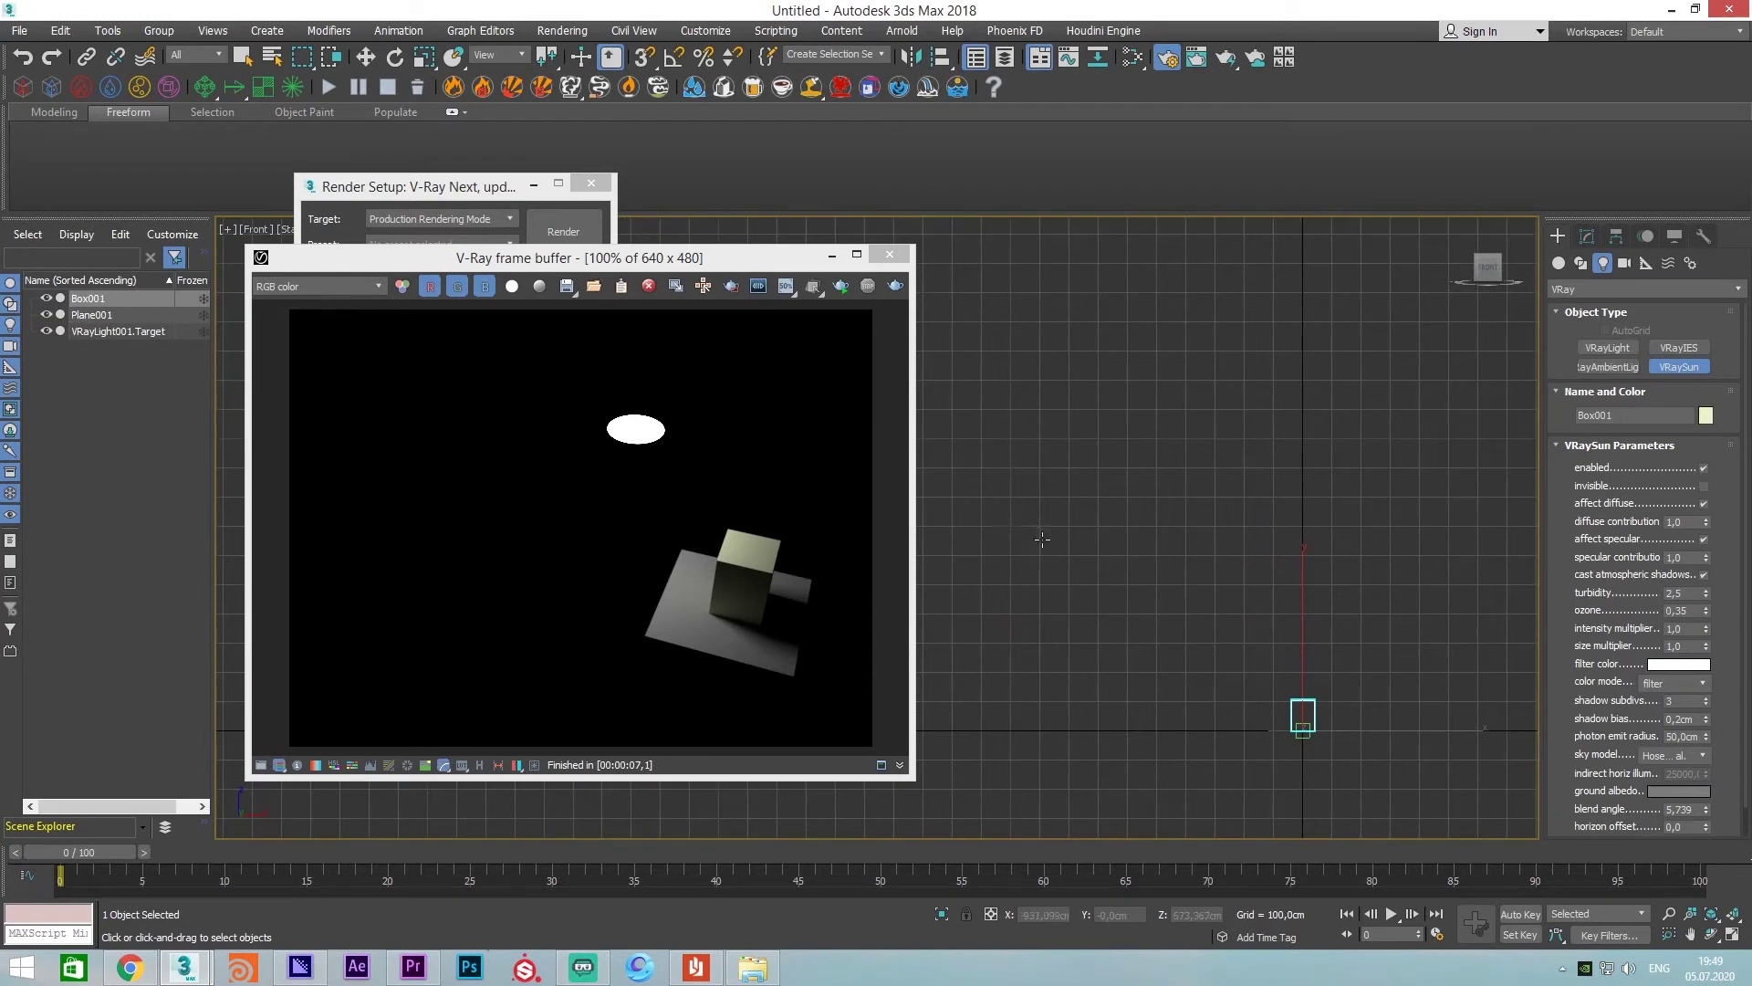
{"action": "middle_click_drag", "start_coordinate": [1042, 539], "coordinate": [1071, 513]}
{"action": "left_click_drag", "start_coordinate": [993, 505], "coordinate": [1307, 701]}
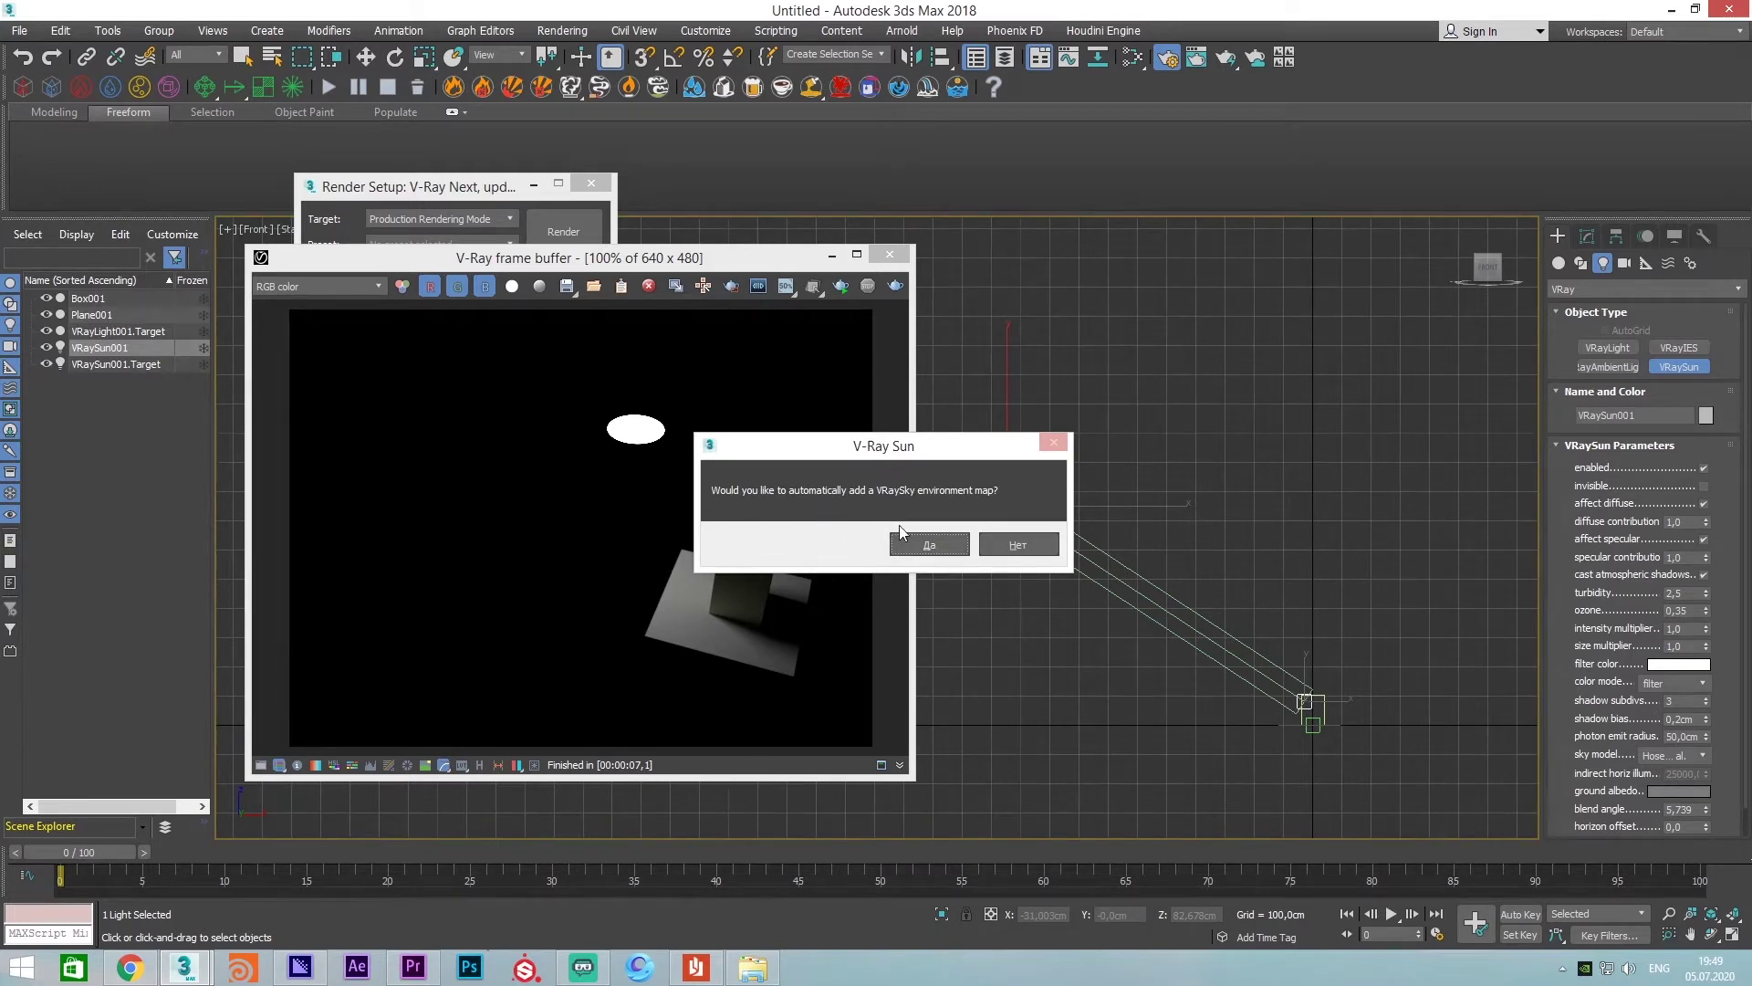
{"action": "left_click", "coordinate": [949, 548]}
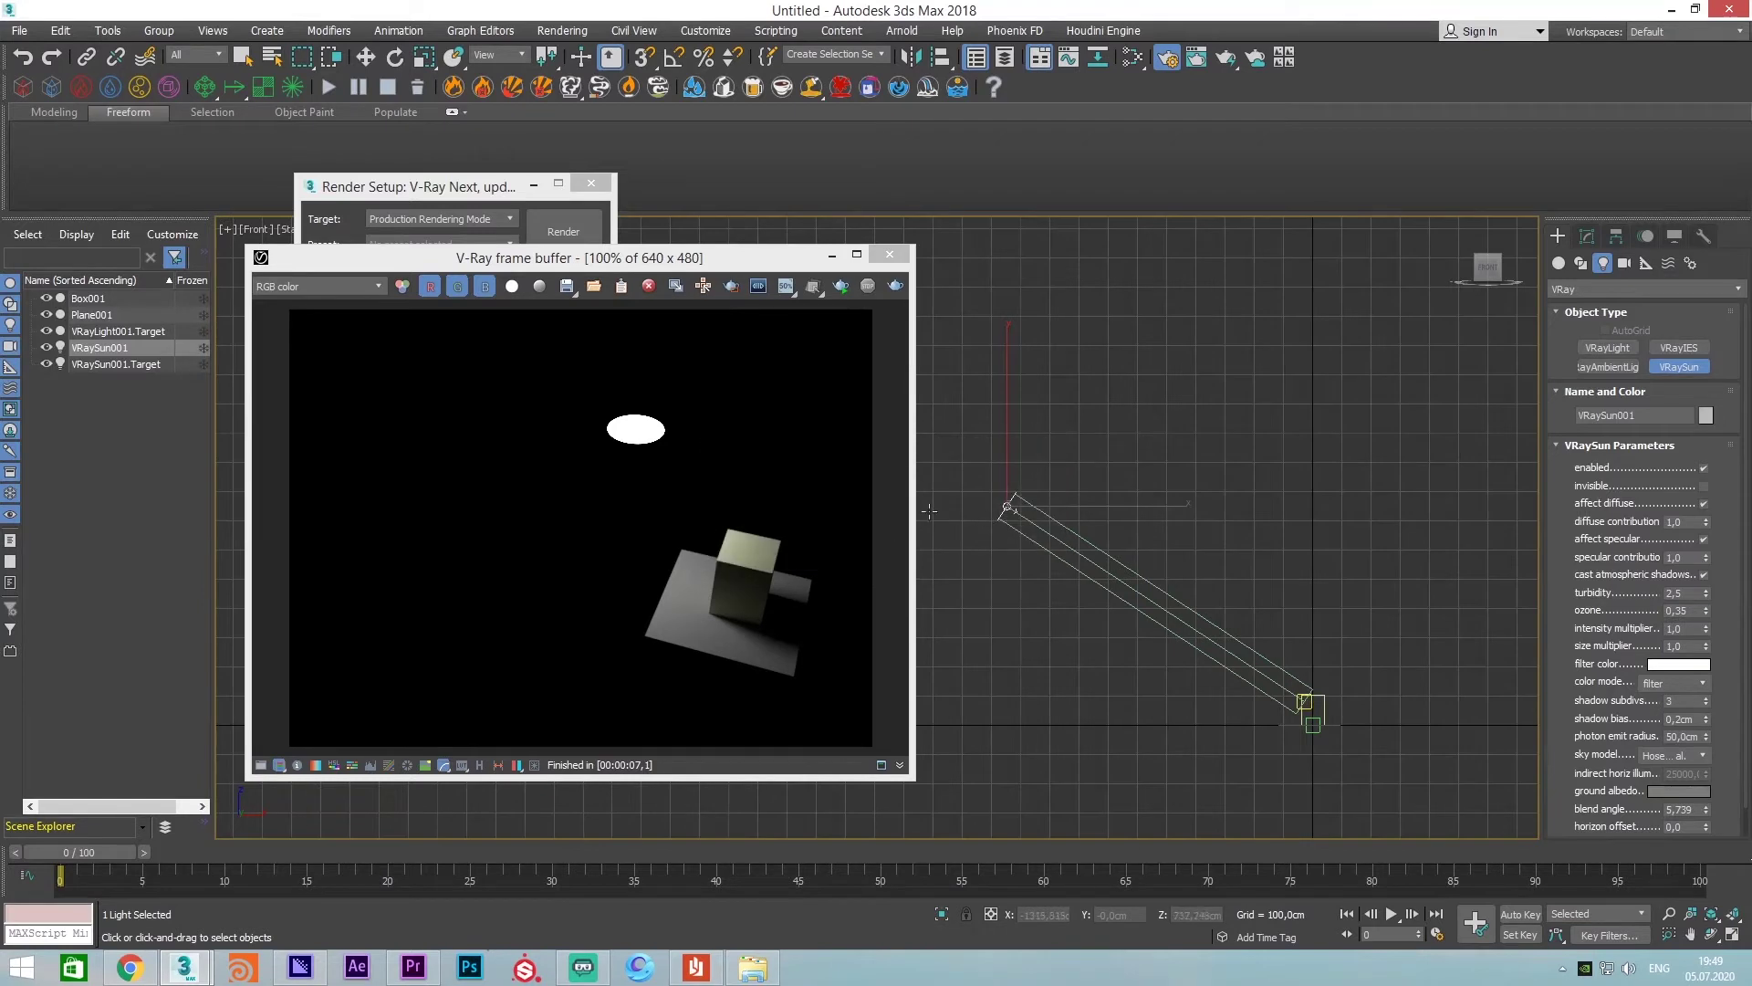
Review VRaySun001's intensity, size and shadow subdivs values, then orbit in Perspective view
{"action": "left_click", "coordinate": [1588, 237]}
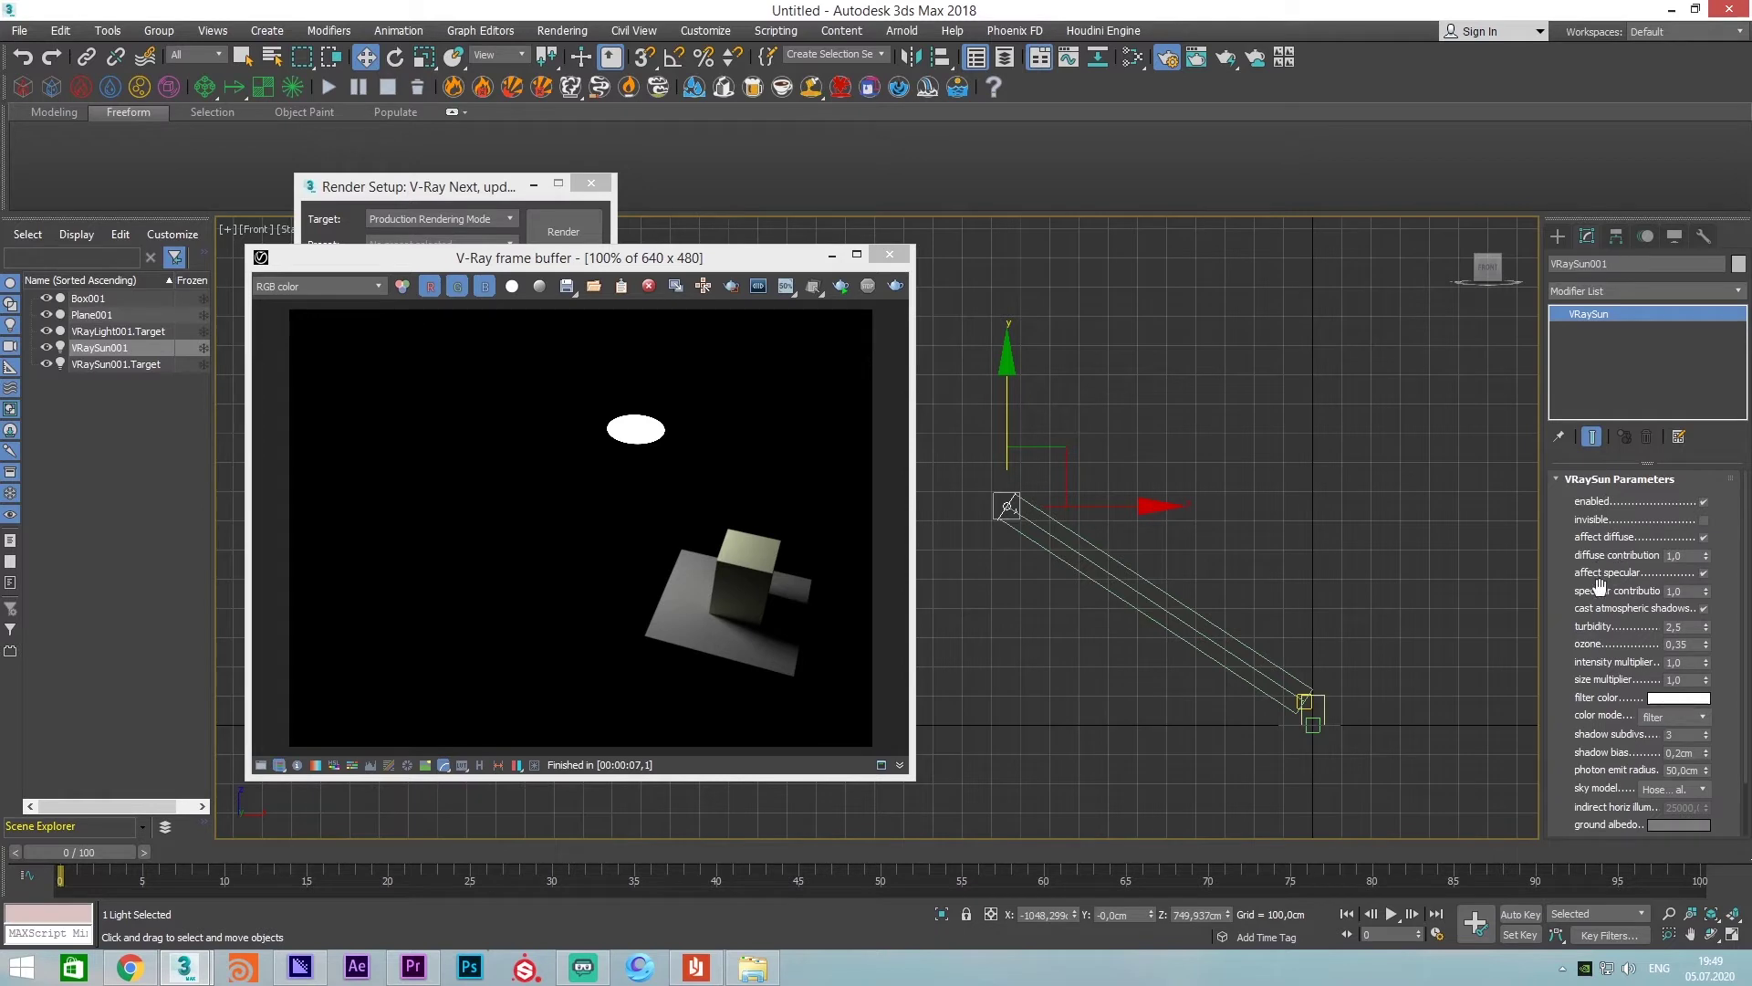
{"action": "scroll", "coordinate": [1583, 578], "scroll_direction": "down", "scroll_amount": 1}
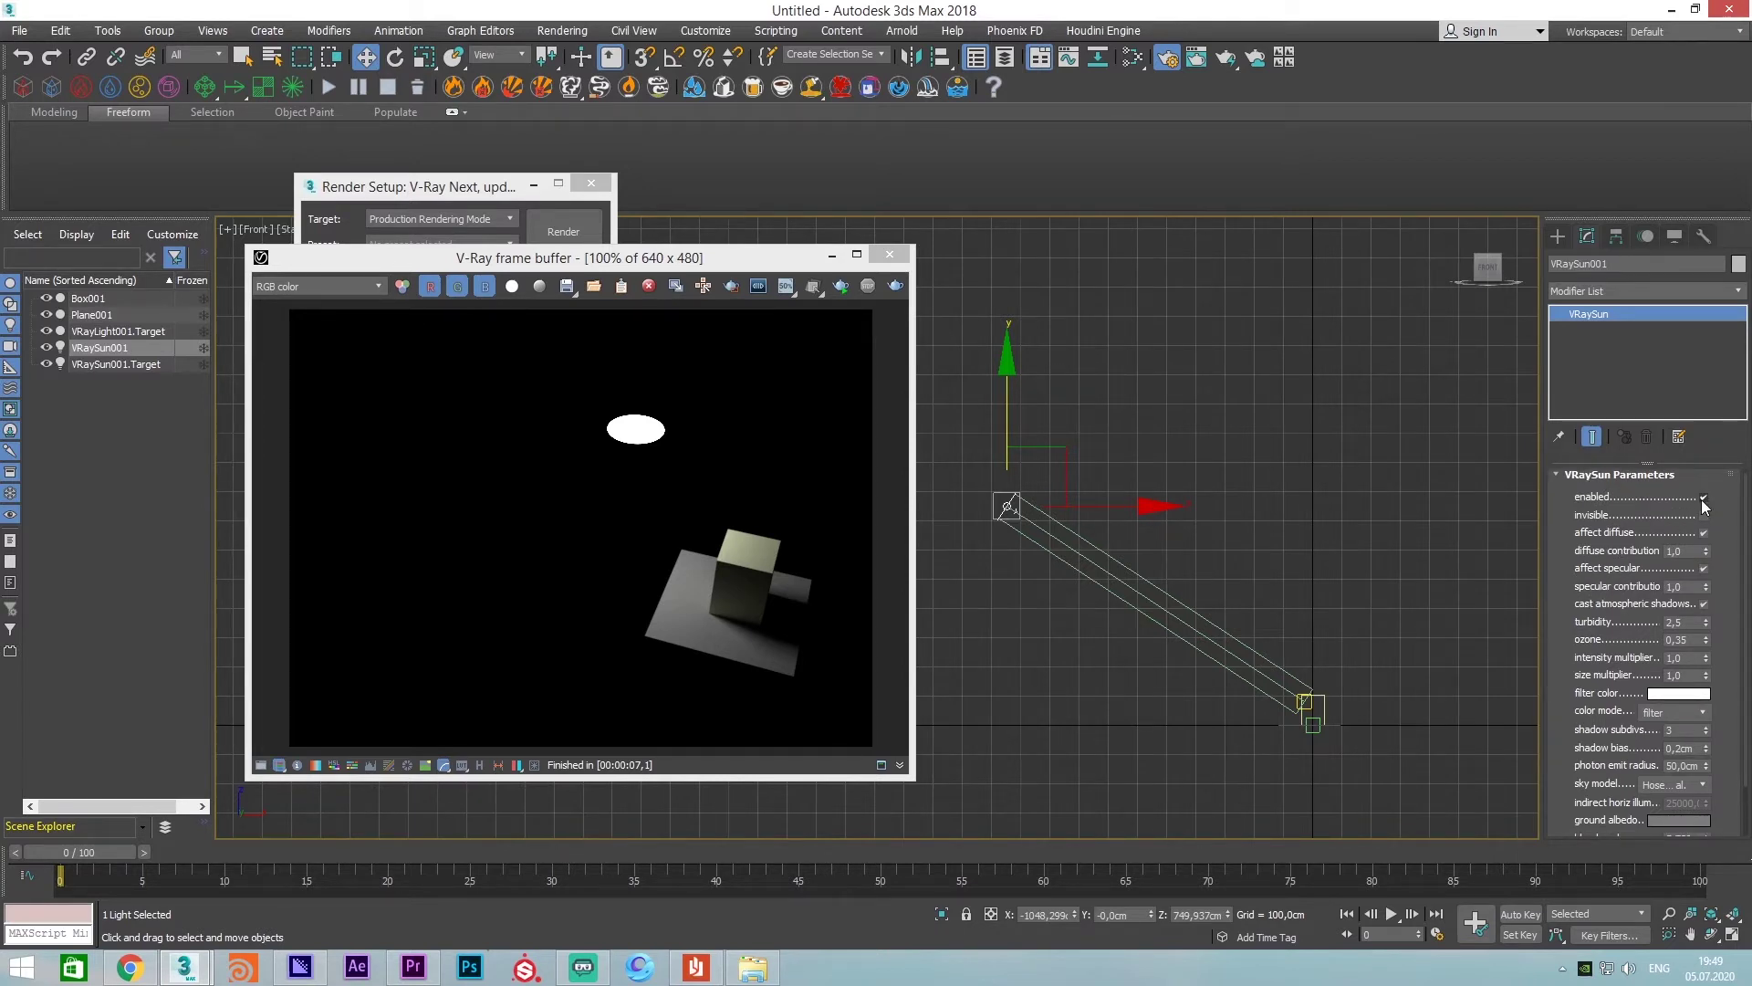
{"action": "left_click_drag", "start_coordinate": [1597, 621], "coordinate": [1601, 611]}
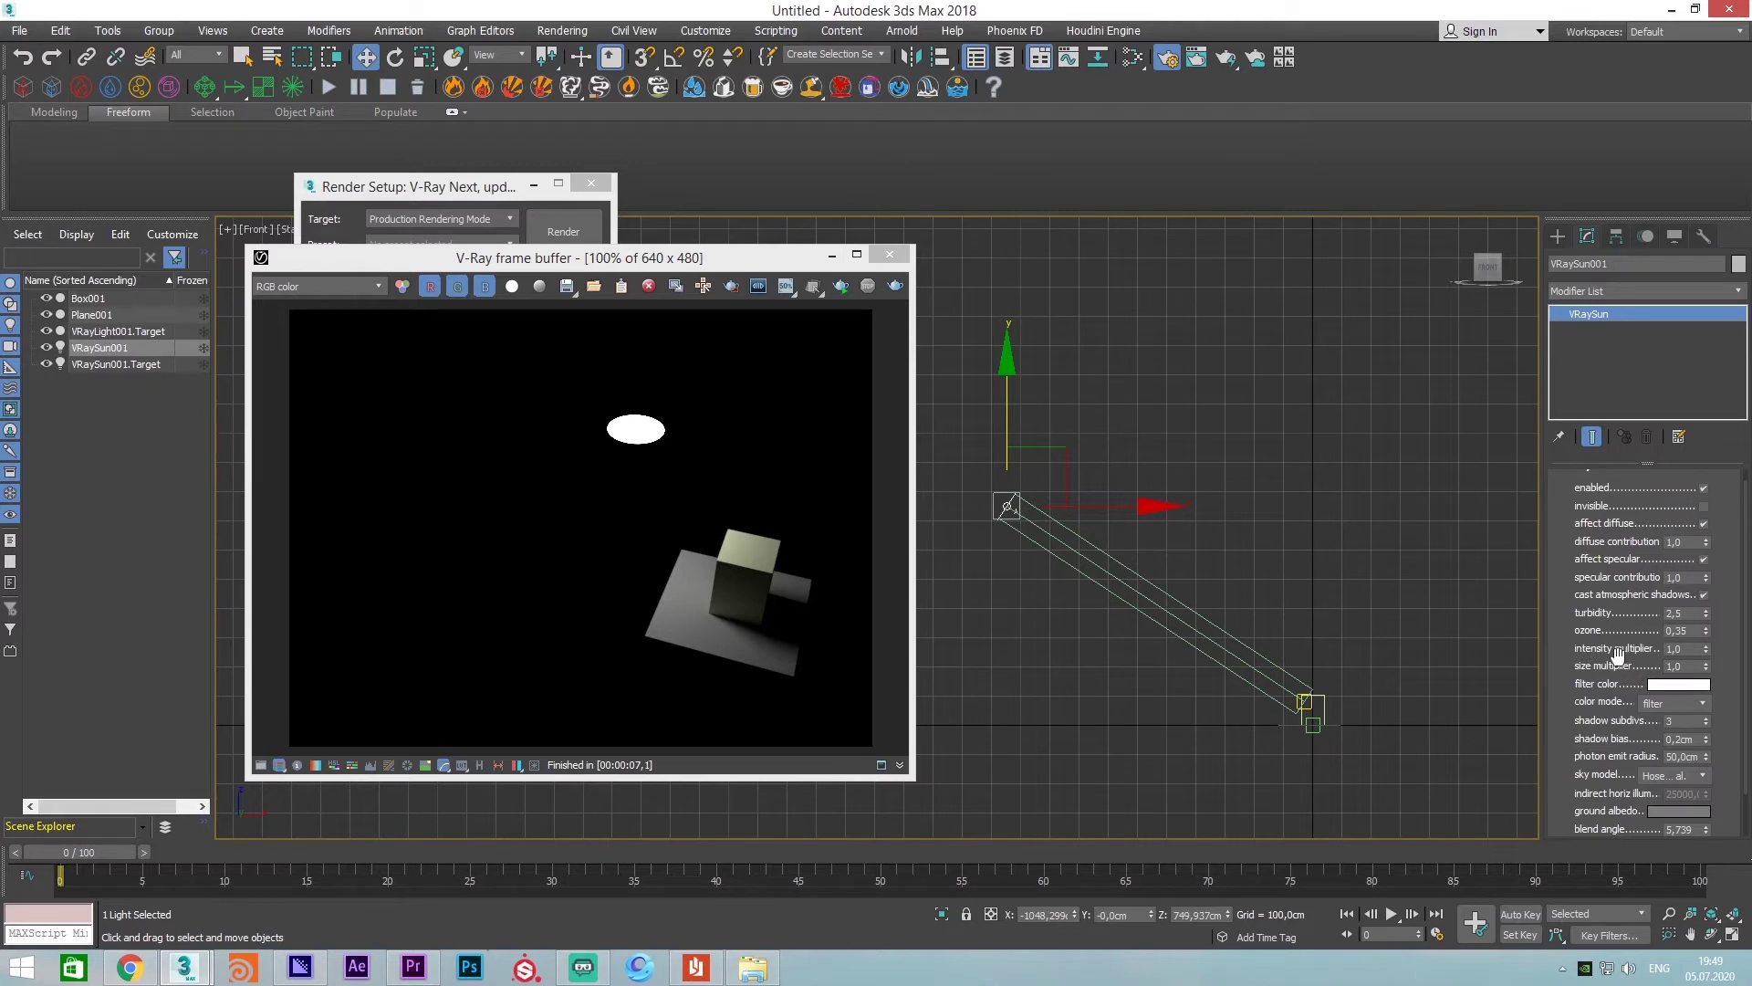
{"action": "double_click", "coordinate": [1687, 648]}
{"action": "double_click", "coordinate": [1687, 666]}
{"action": "double_click", "coordinate": [1688, 722]}
{"action": "scroll", "coordinate": [1252, 666], "scroll_direction": "up", "scroll_amount": 3}
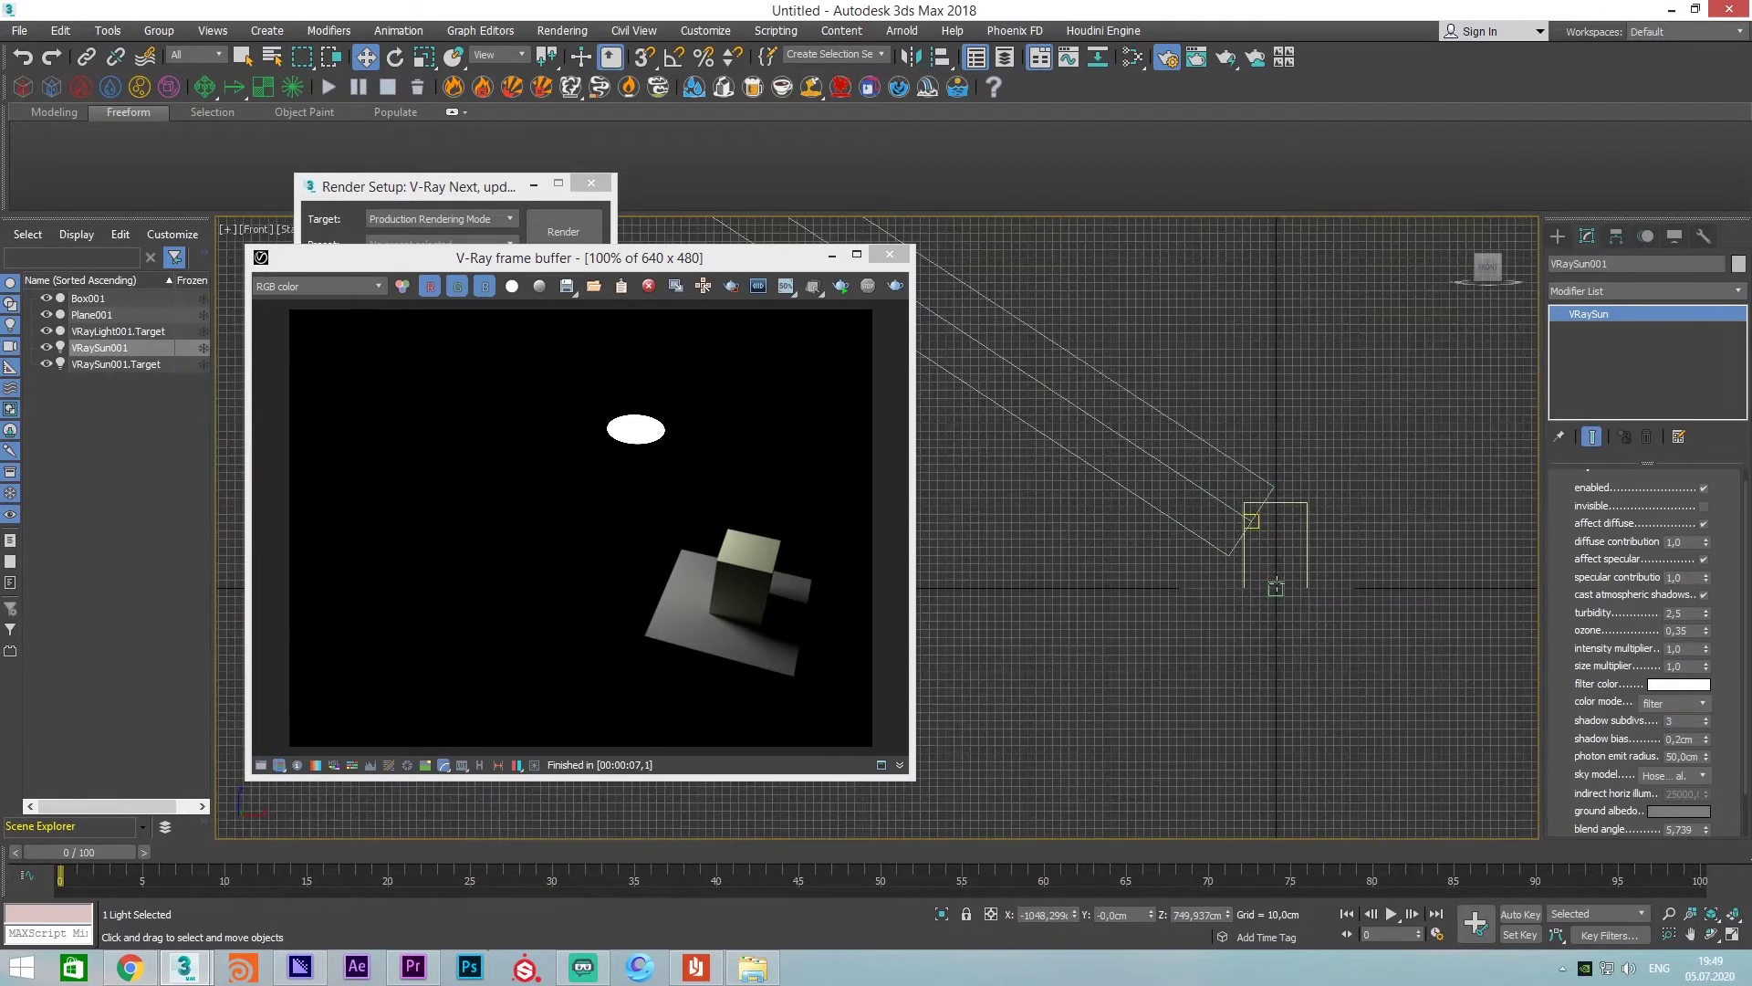
{"action": "scroll", "coordinate": [1256, 587], "scroll_direction": "up", "scroll_amount": 2}
{"action": "key", "text": "p"}
{"action": "mouse_move", "coordinate": [1240, 564]}
{"action": "middle_mouse_down", "text": "alt"}
{"action": "mouse_move", "coordinate": [989, 579]}
{"action": "mouse_move", "coordinate": [1185, 567]}
{"action": "mouse_move", "coordinate": [1224, 512]}
{"action": "mouse_move", "coordinate": [1223, 538]}
{"action": "middle_mouse_up", "text": "alt"}
Stop the overexposed render and set the sun intensity multiplier to 0,02
{"action": "left_click", "coordinate": [896, 289]}
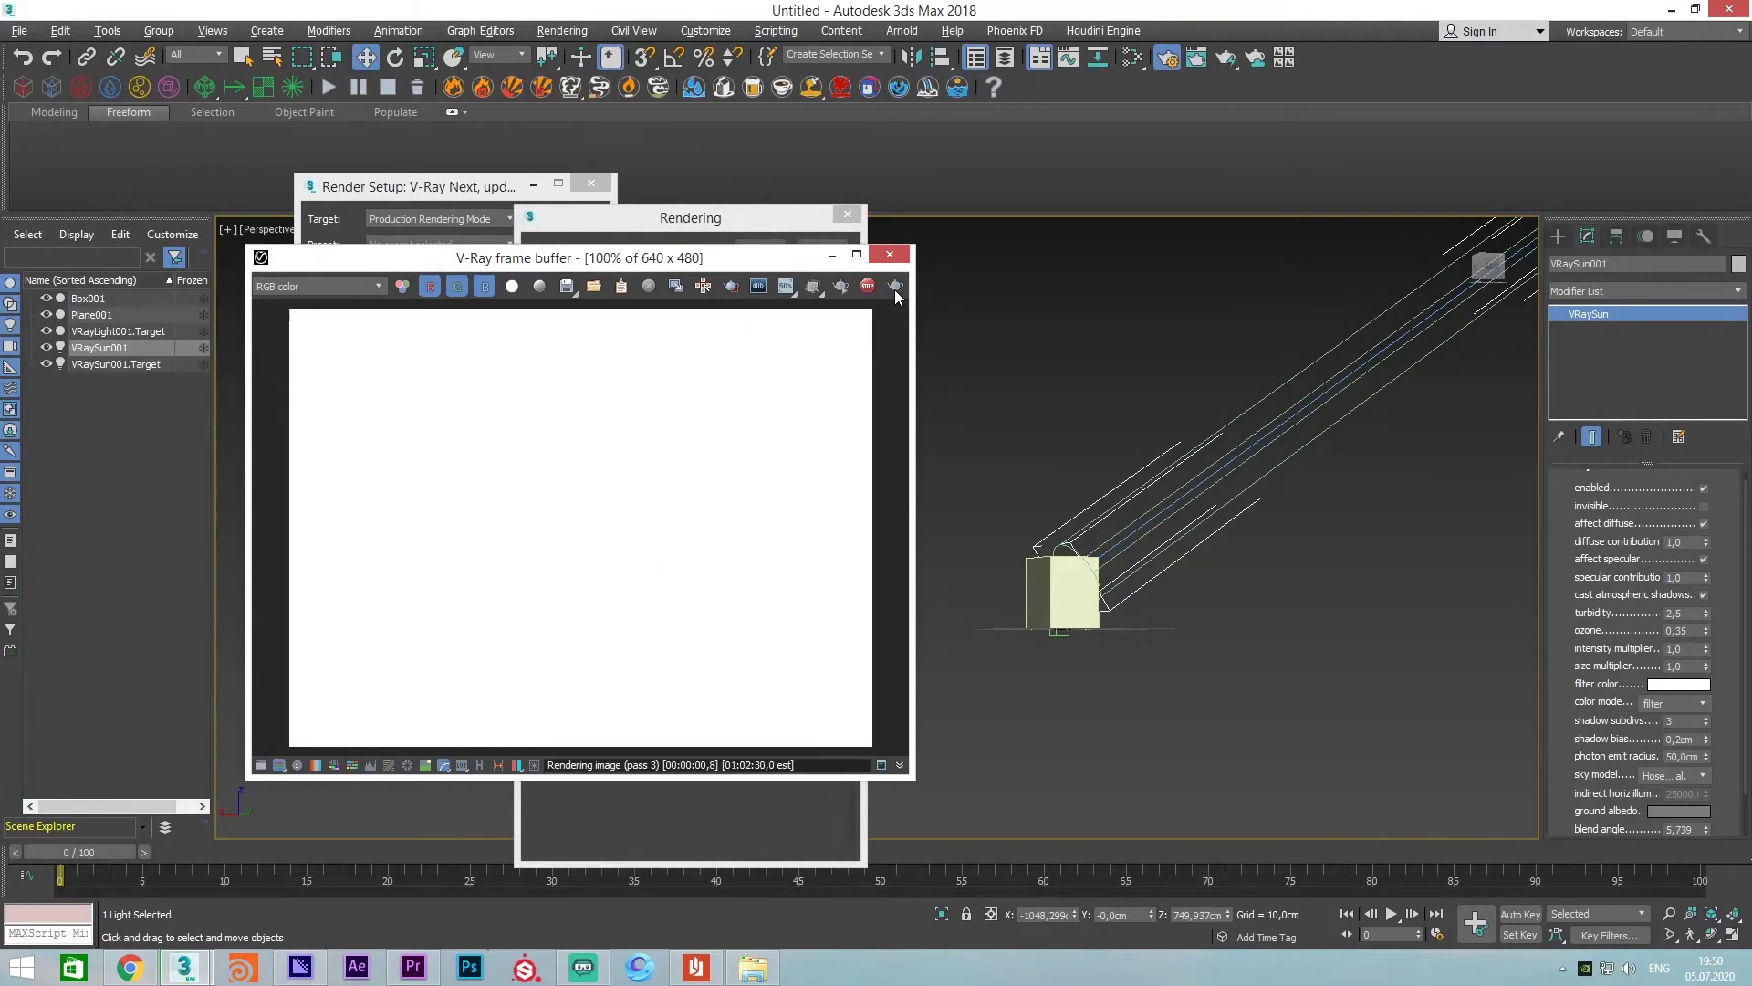
{"action": "left_click", "coordinate": [868, 286]}
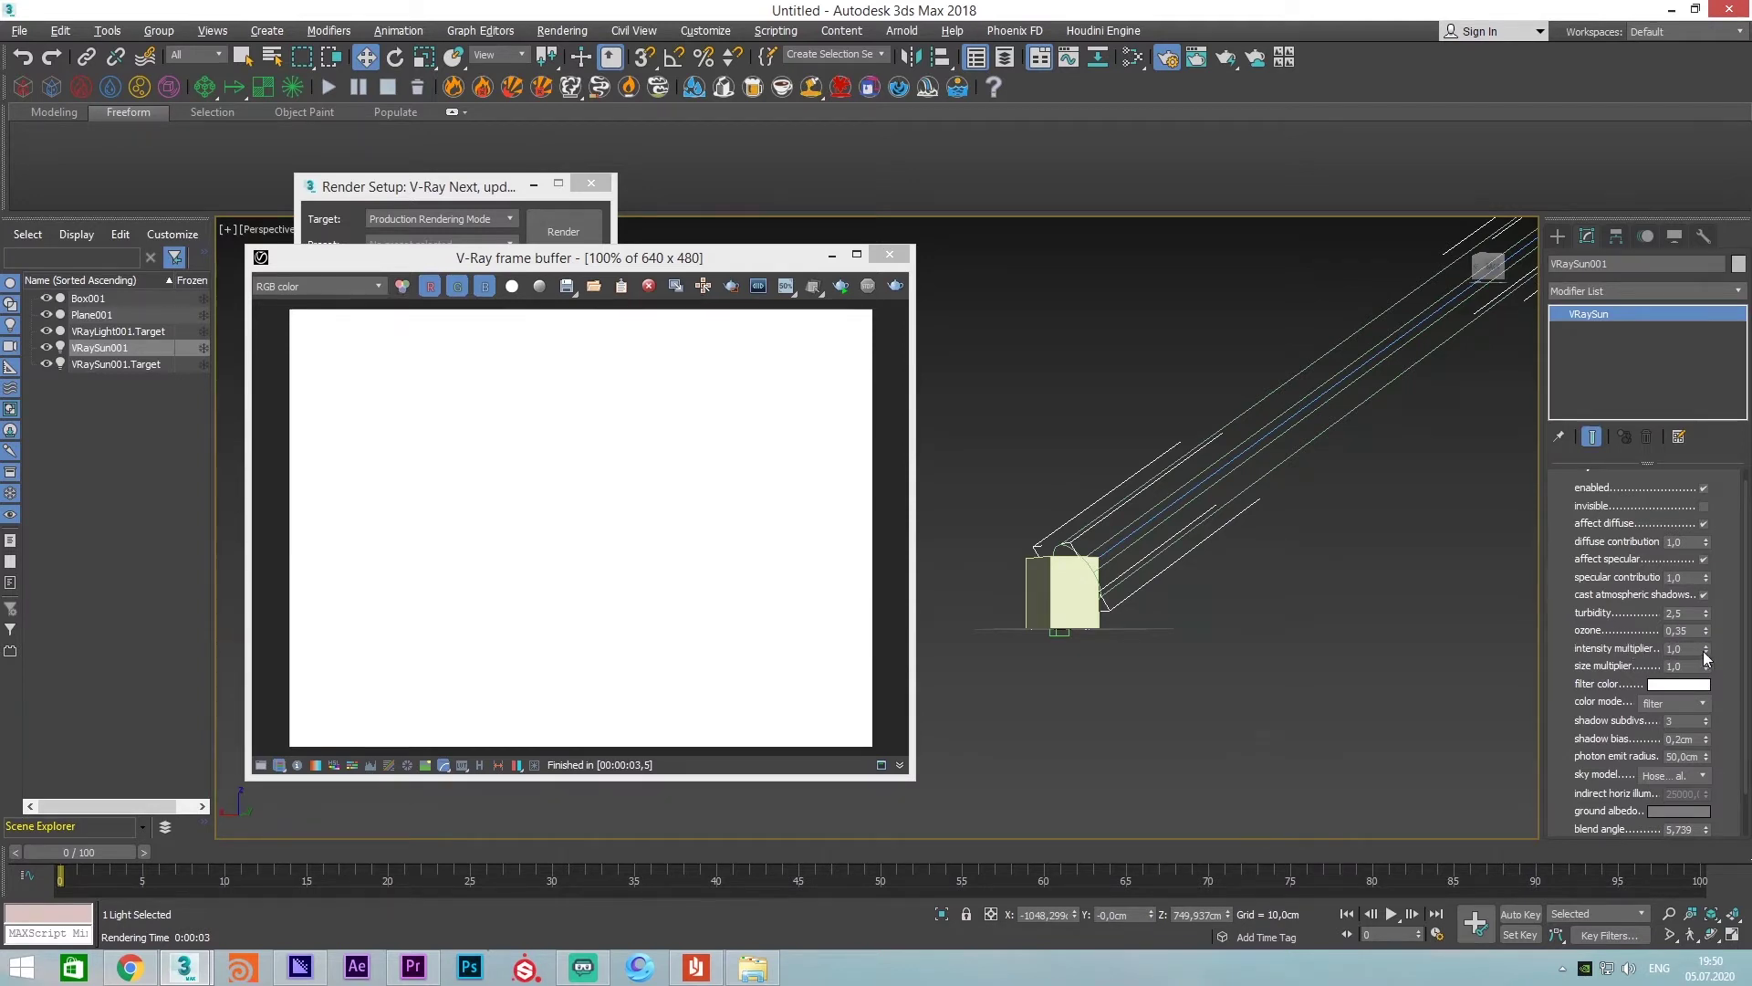
{"action": "right_click", "coordinate": [1708, 649]}
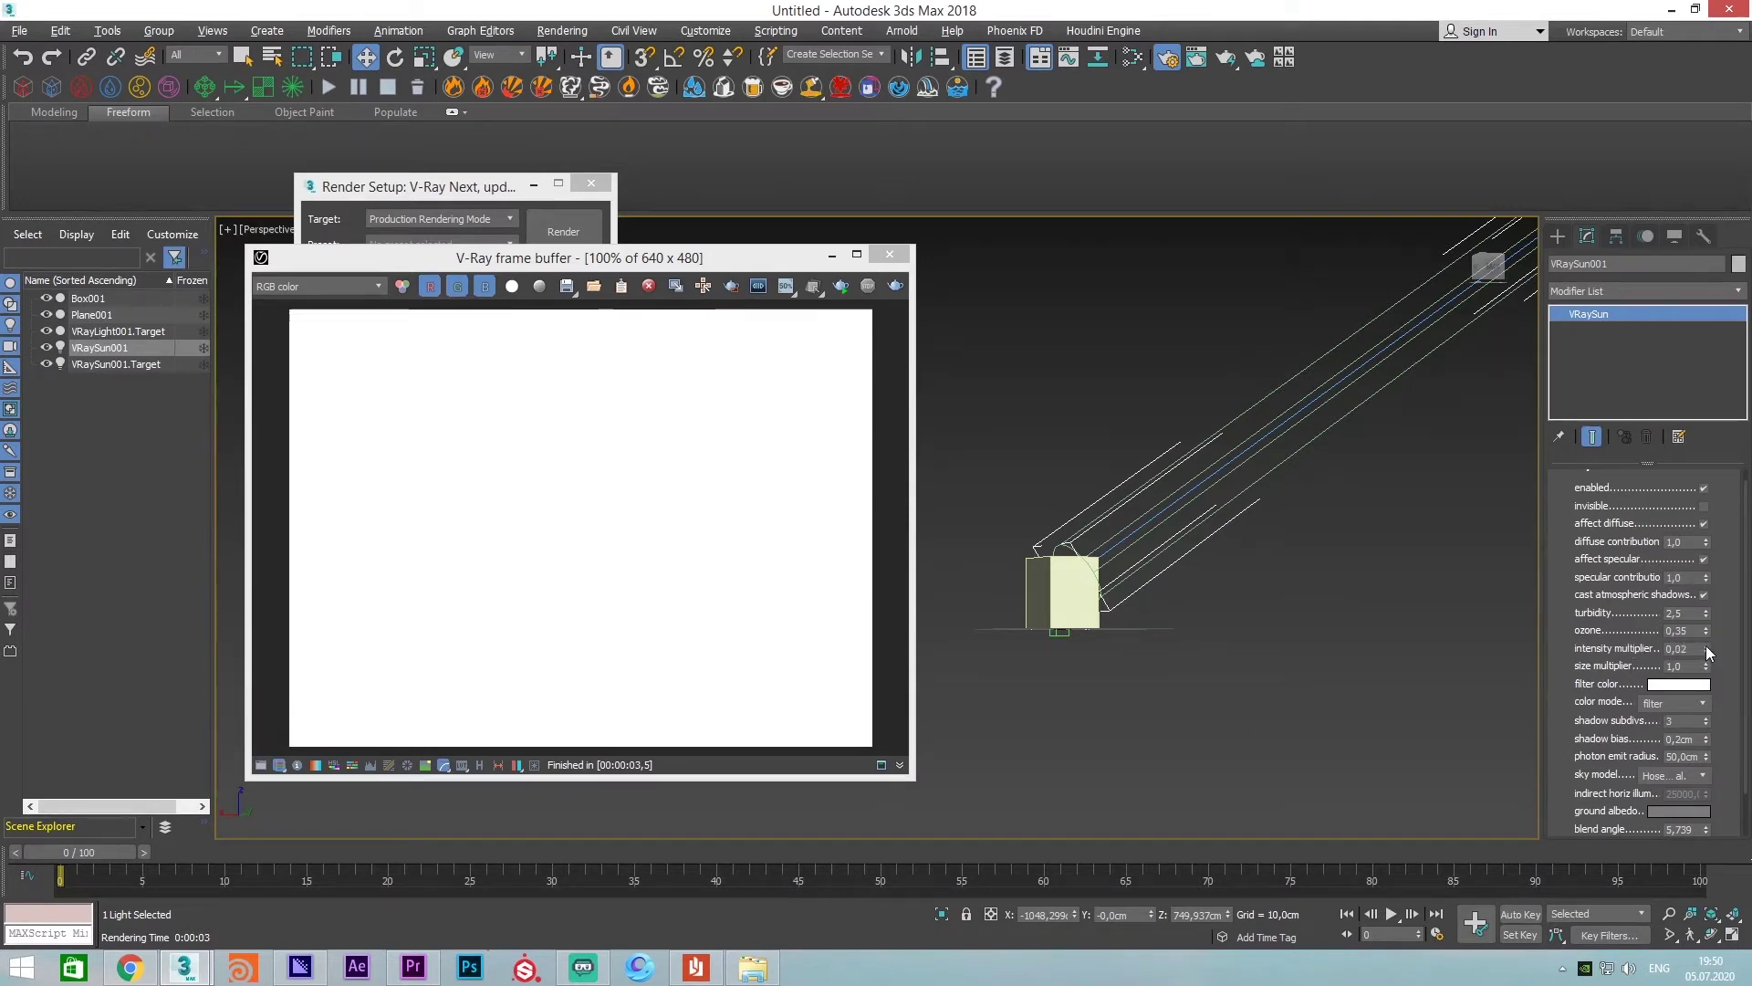
{"action": "double_click", "coordinate": [1693, 650]}
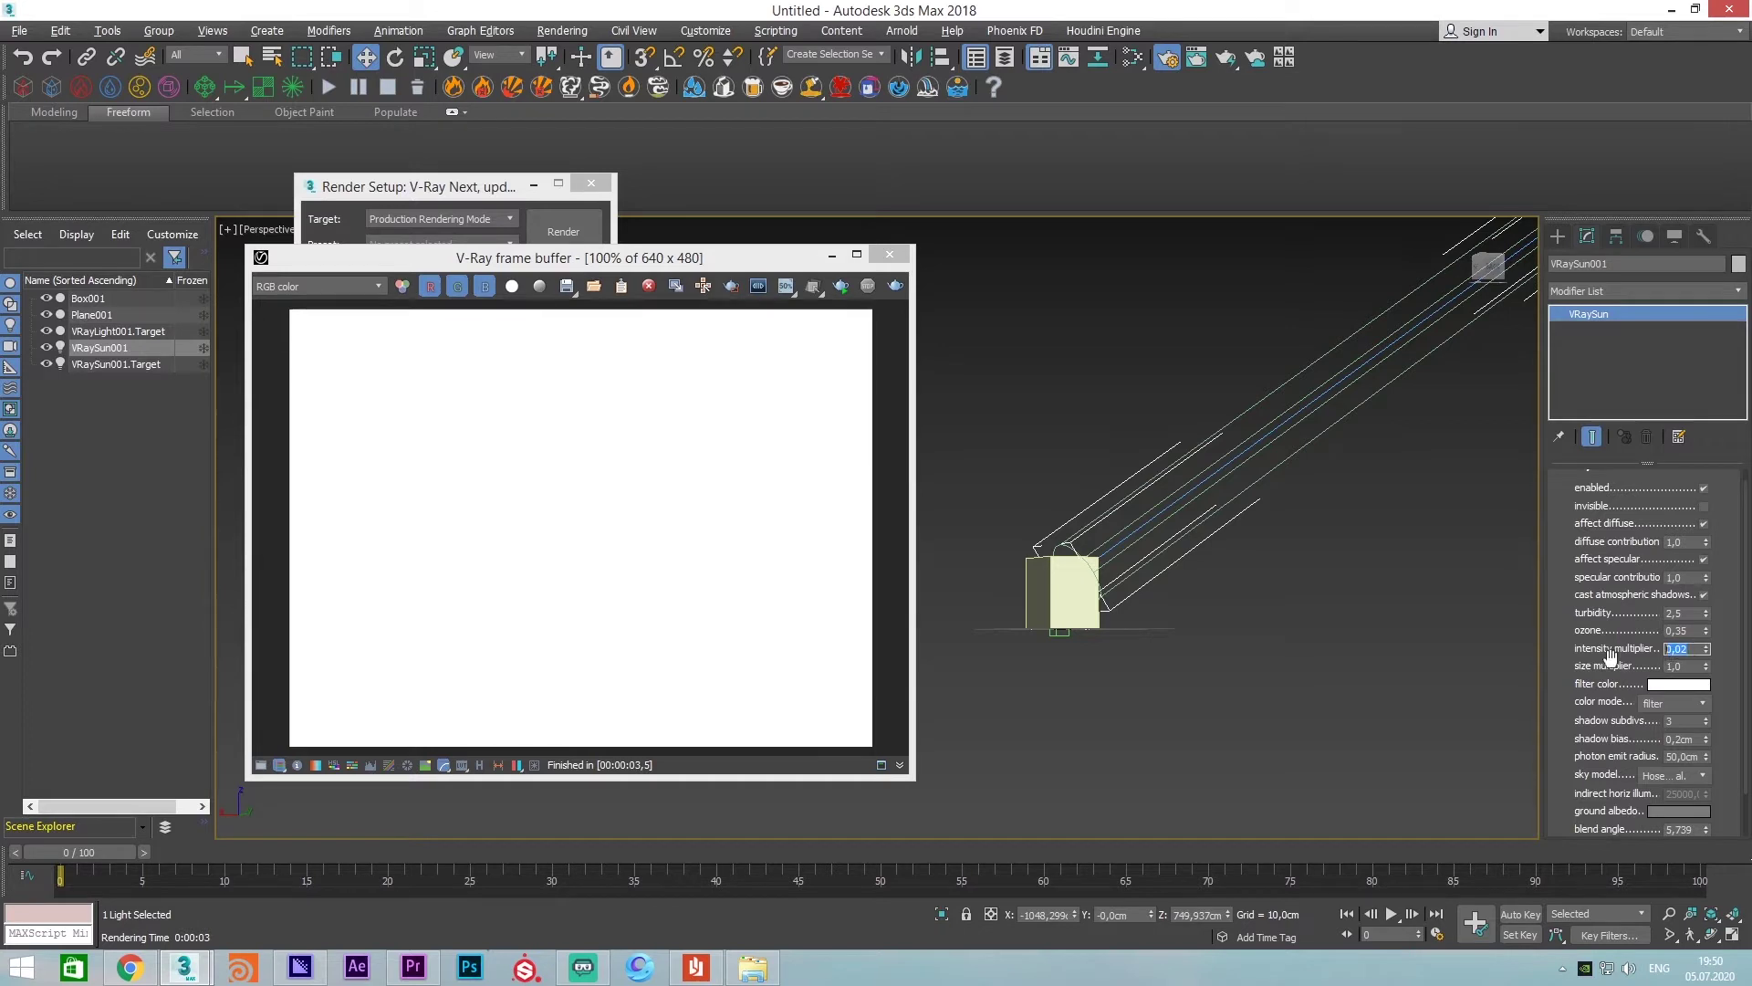
Re-render with the reduced sun intensity and orbit to look down on the box
{"action": "scroll", "coordinate": [1620, 652], "scroll_direction": "up", "scroll_amount": 1}
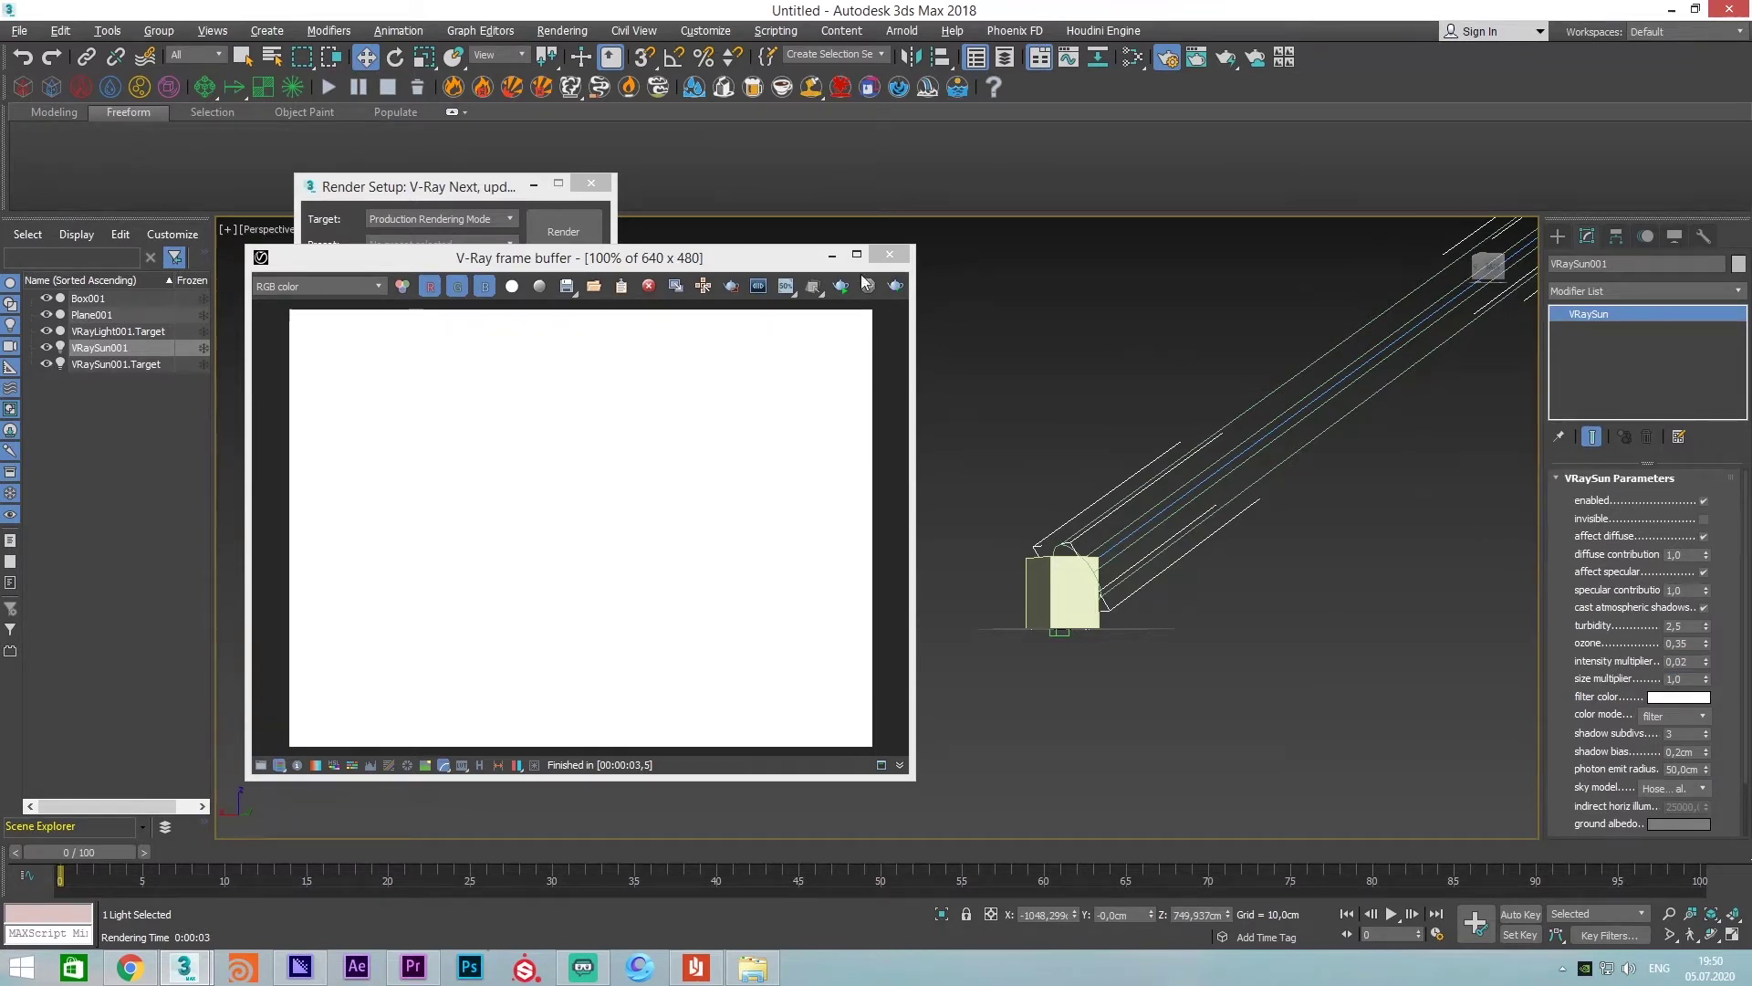
{"action": "left_click", "coordinate": [896, 286]}
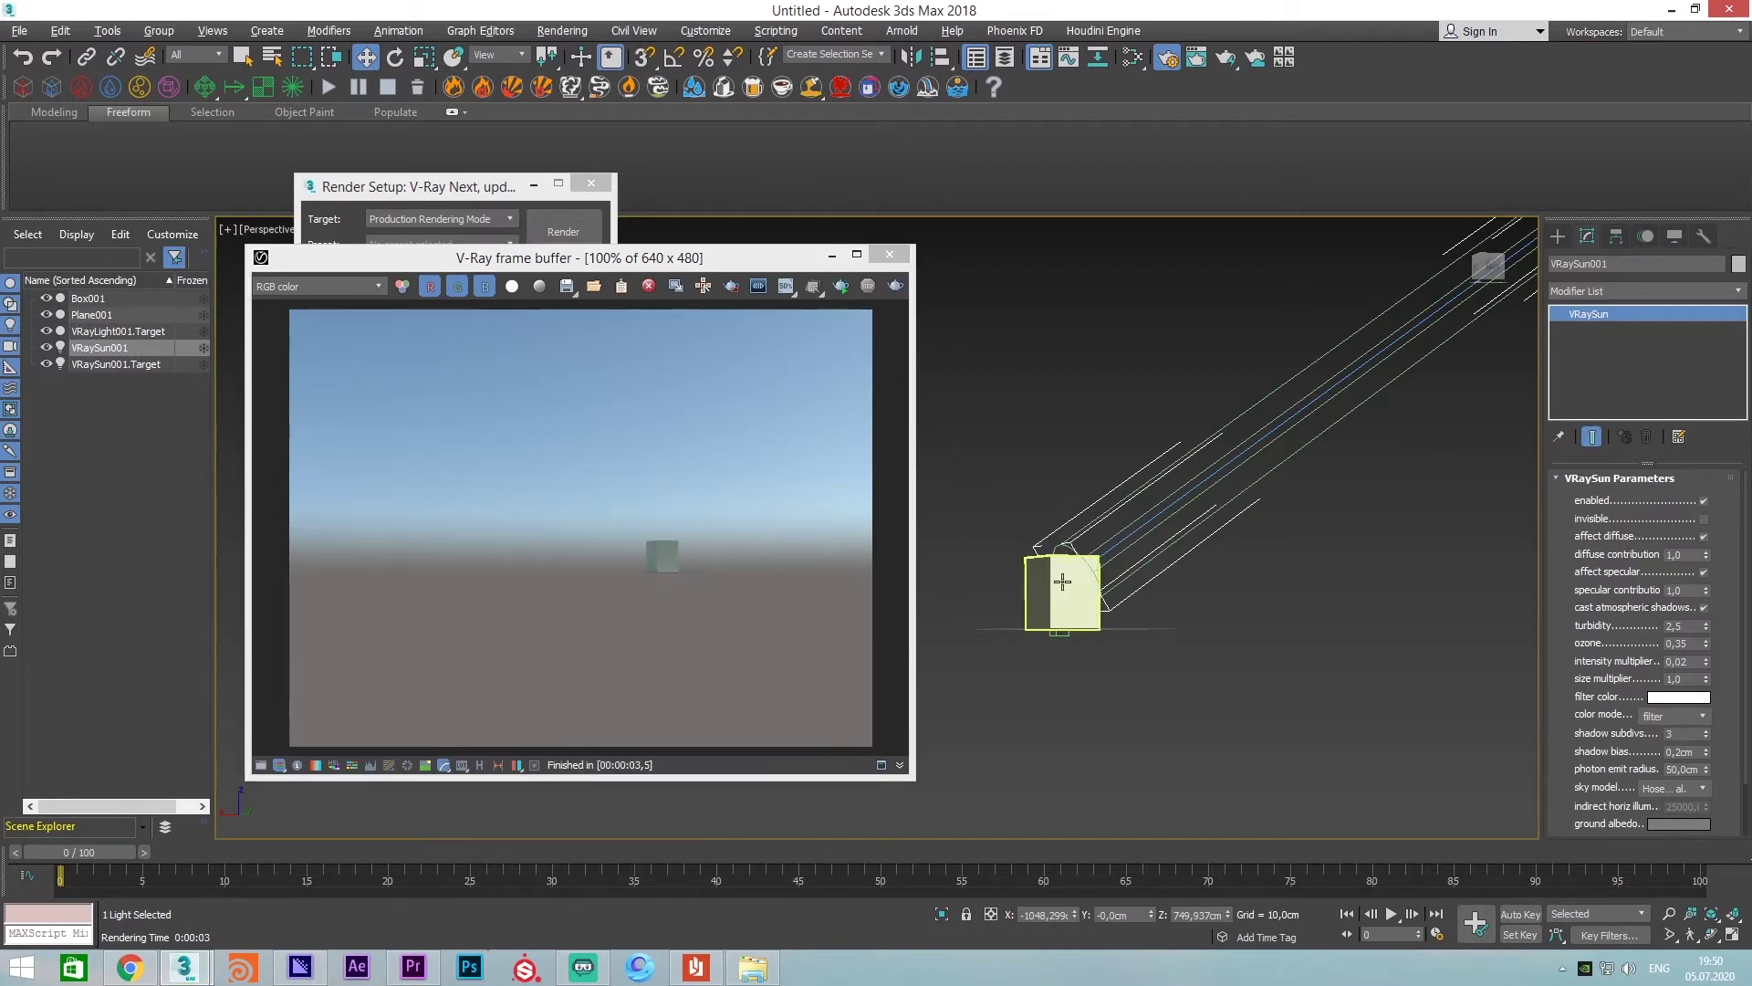
{"action": "mouse_move", "coordinate": [939, 391]}
{"action": "middle_mouse_down", "text": "alt"}
{"action": "mouse_move", "coordinate": [1036, 614]}
{"action": "mouse_move", "coordinate": [996, 383]}
{"action": "middle_mouse_up", "text": "alt"}
{"action": "scroll", "coordinate": [1049, 612], "scroll_direction": "up", "scroll_amount": 4}
Select the box and render the scene again into the V-Ray frame buffer
{"action": "left_click", "coordinate": [1054, 611]}
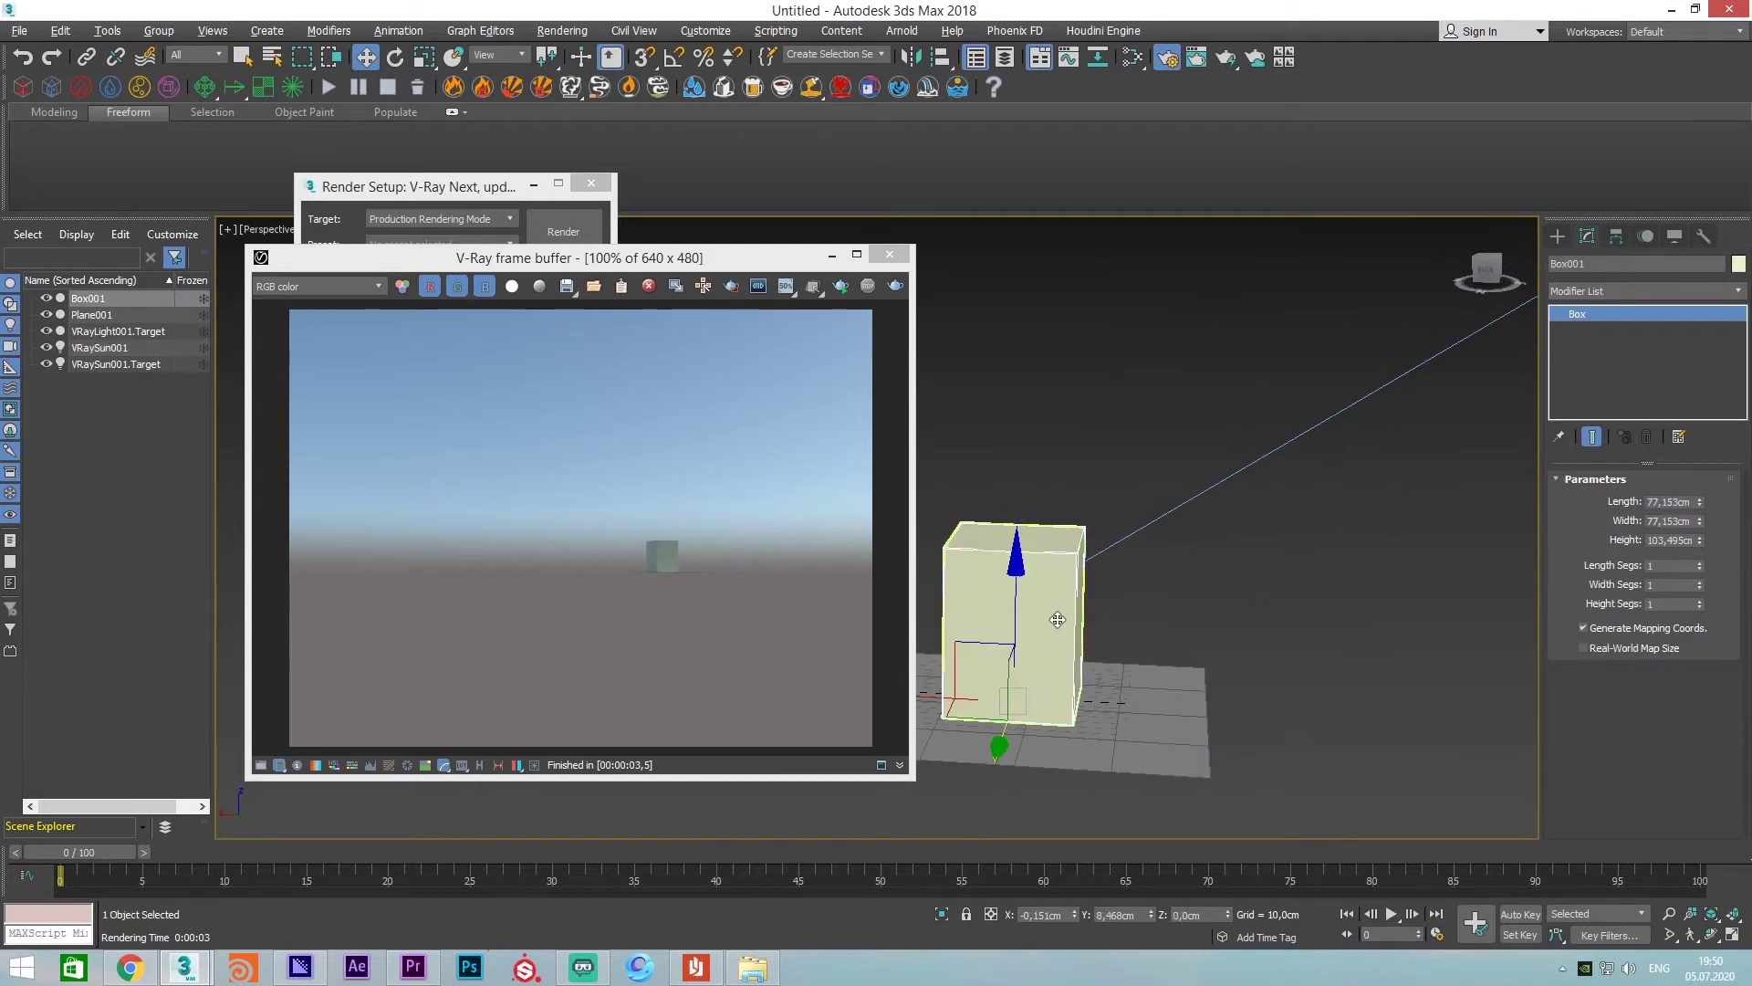
{"action": "left_click", "coordinate": [881, 289]}
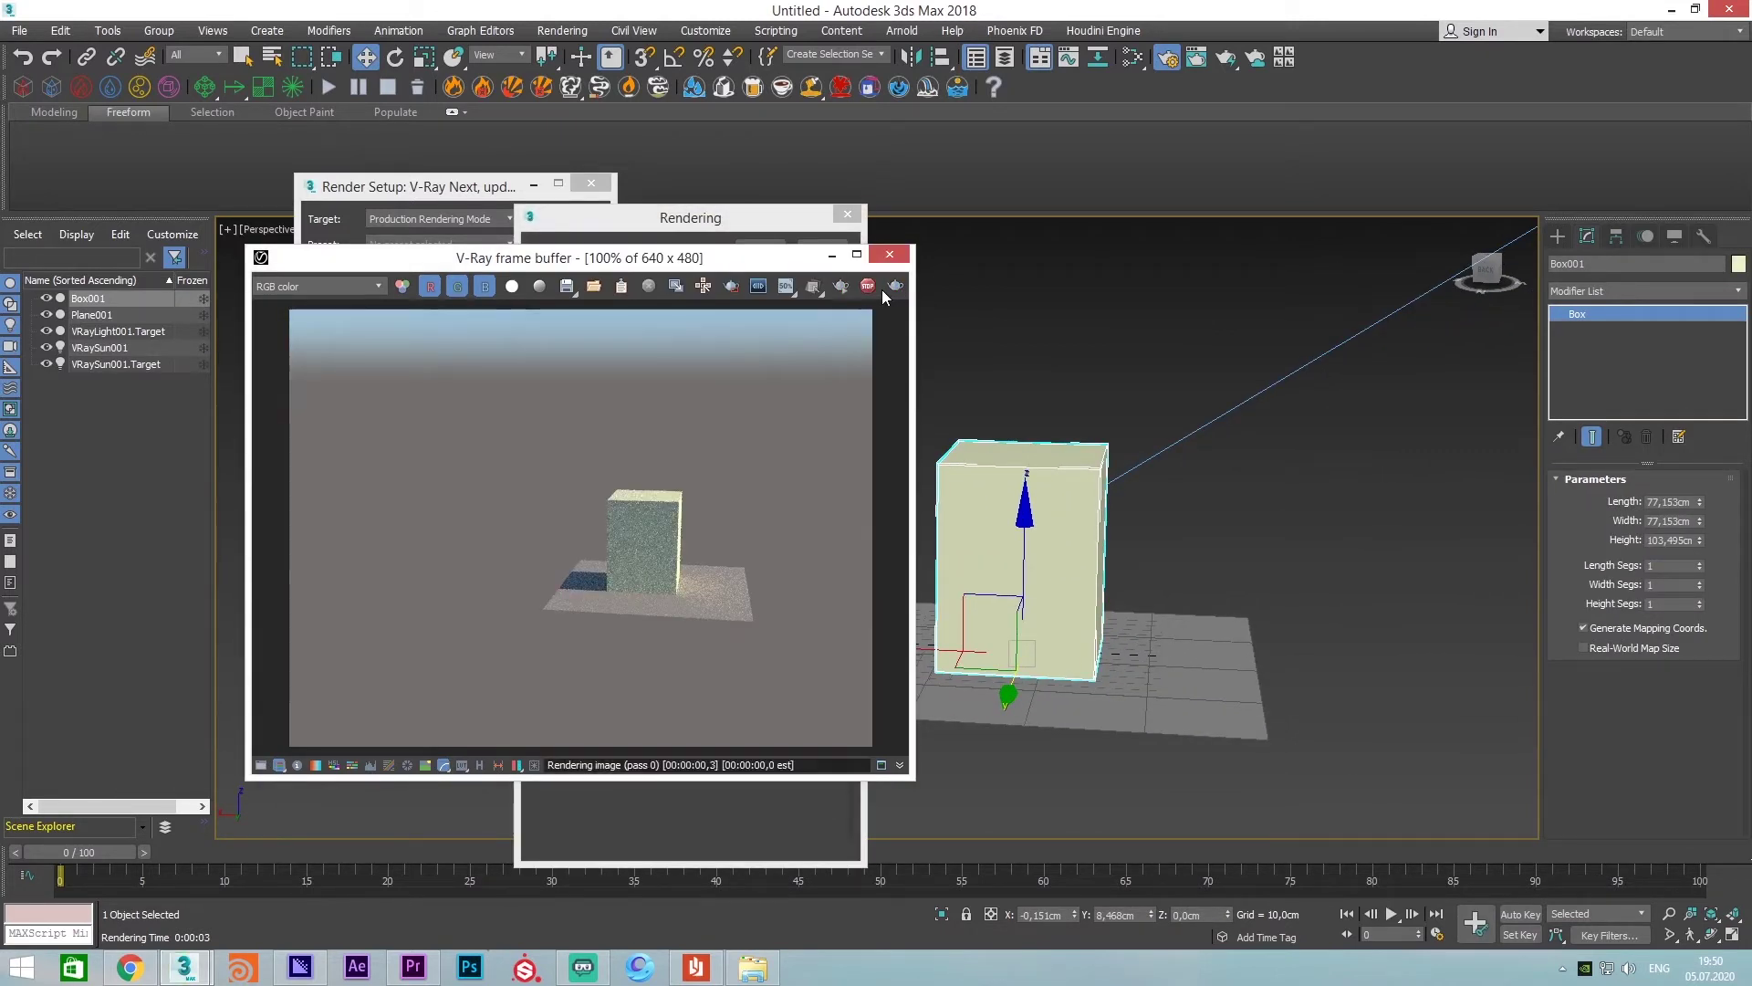
{"action": "scroll", "coordinate": [626, 571], "scroll_direction": "up", "scroll_amount": 1}
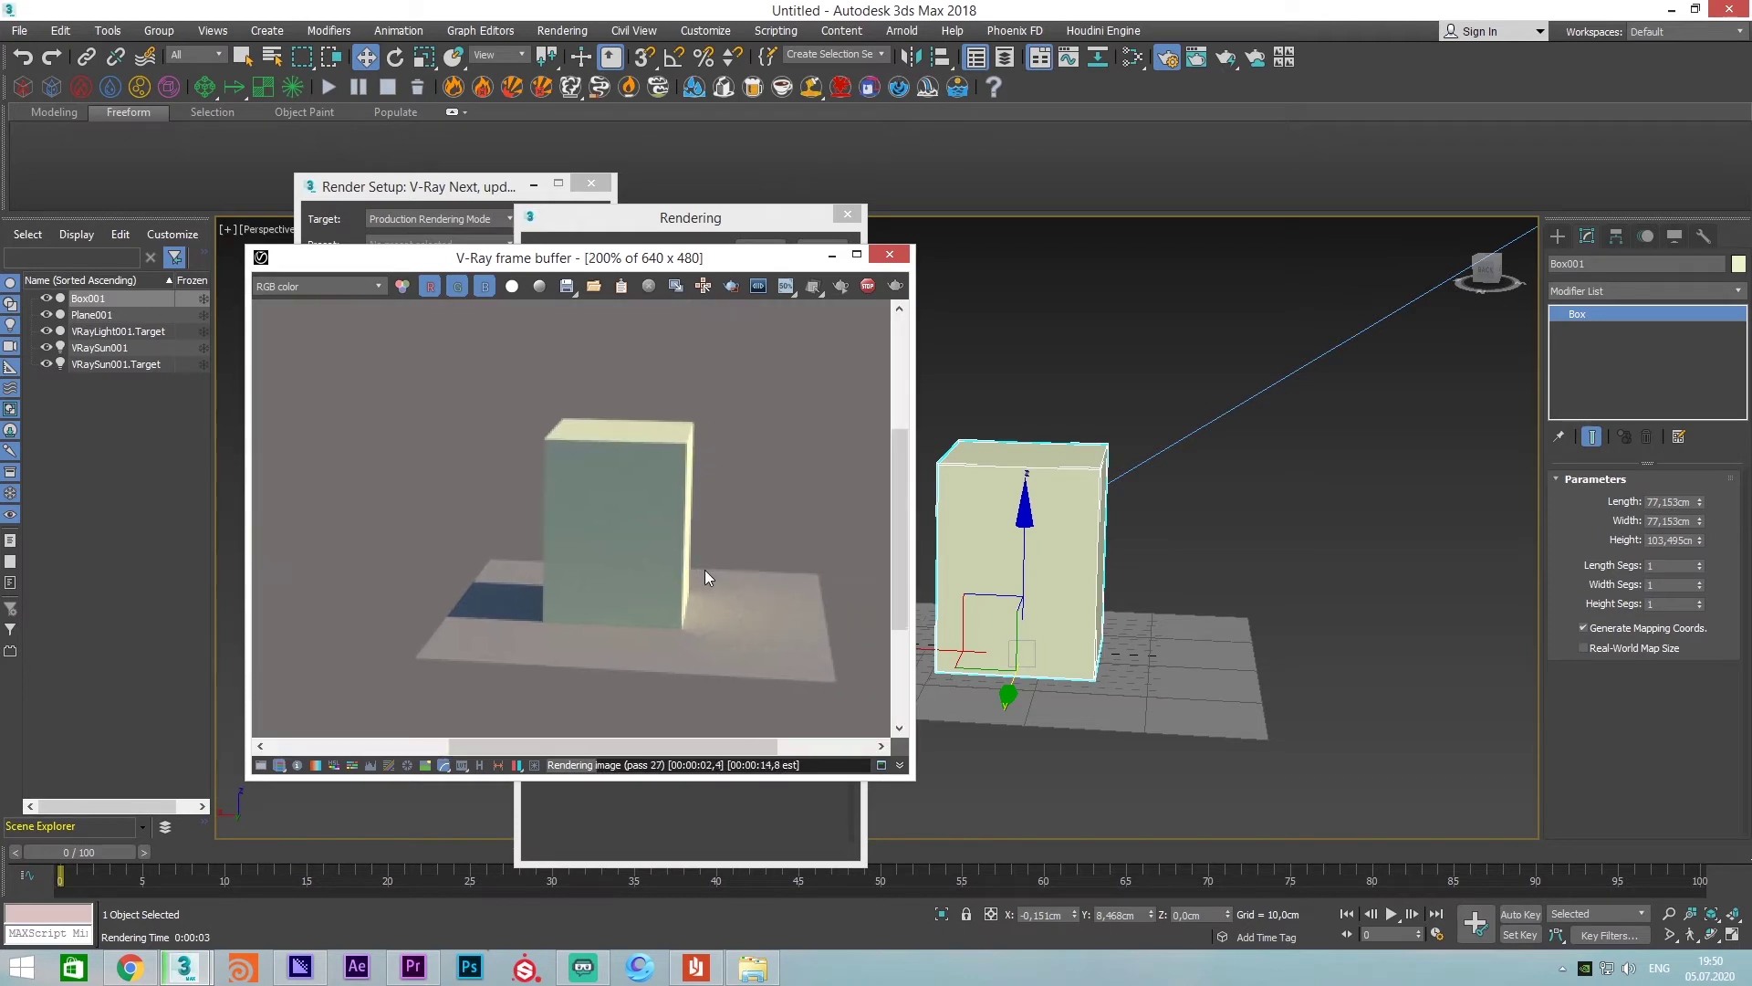
{"action": "scroll", "coordinate": [705, 569], "scroll_direction": "down", "scroll_amount": 1}
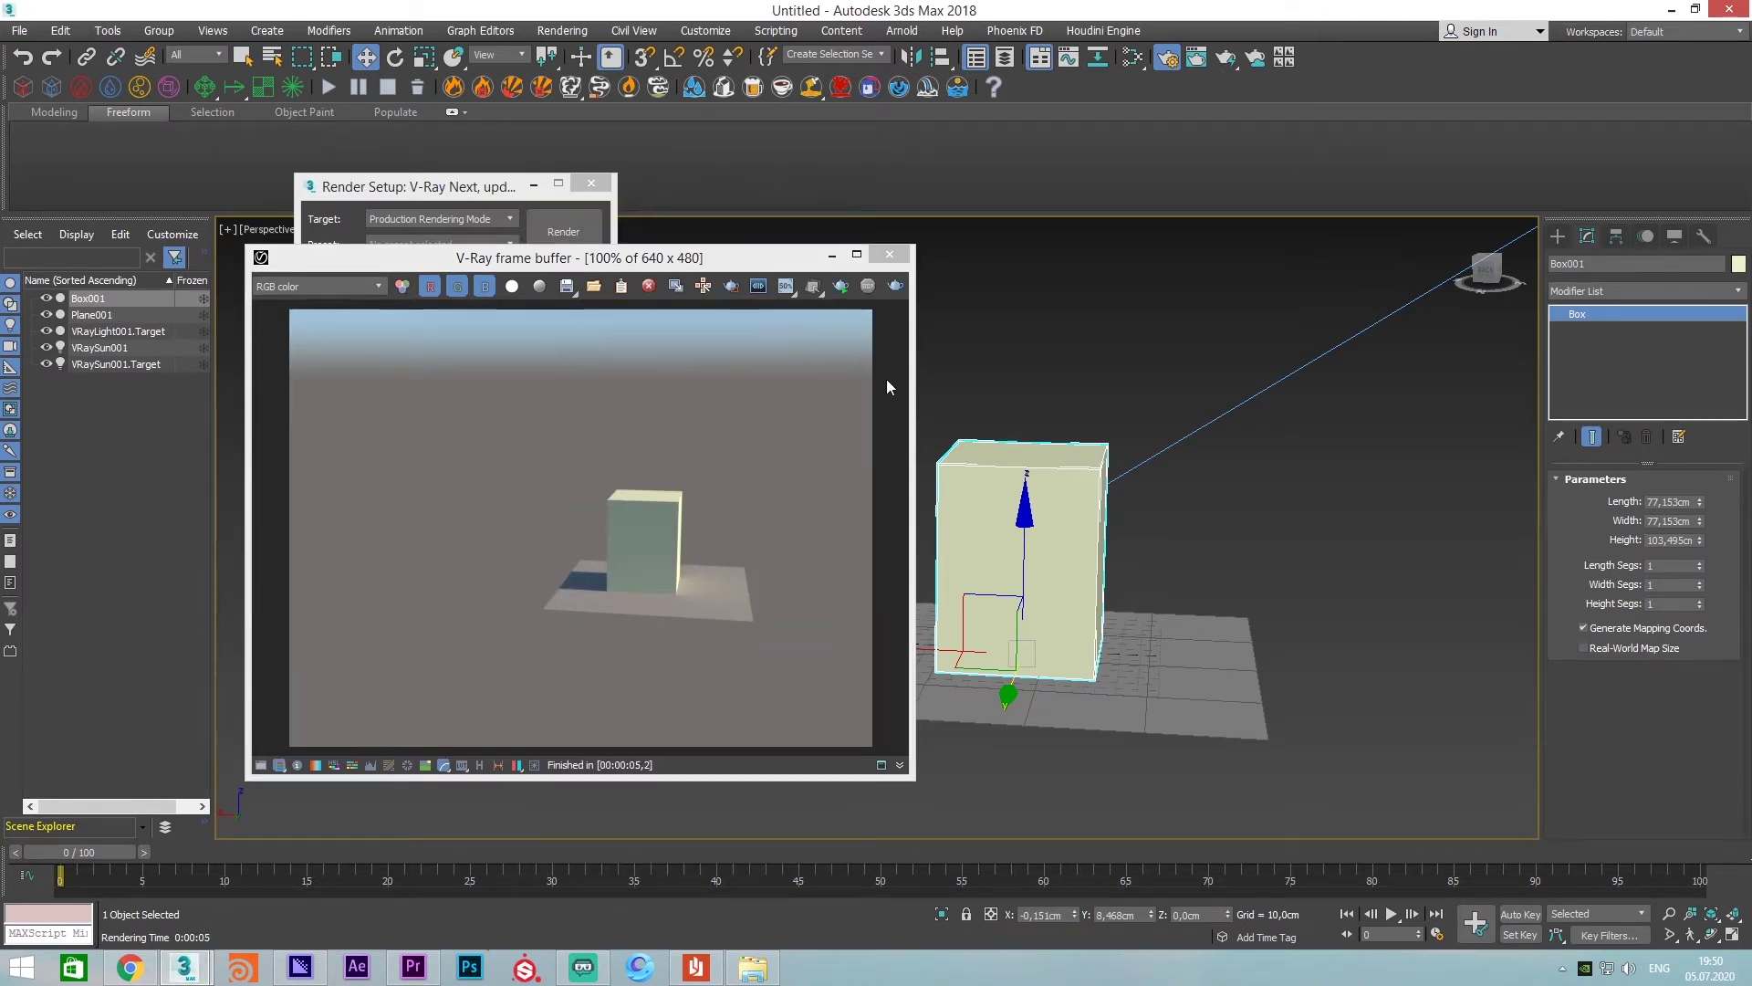
Render from a low, almost edge-on front view, then recentre the viewport
{"action": "middle_click_drag", "start_coordinate": [1082, 520], "coordinate": [1099, 504], "text": "alt"}
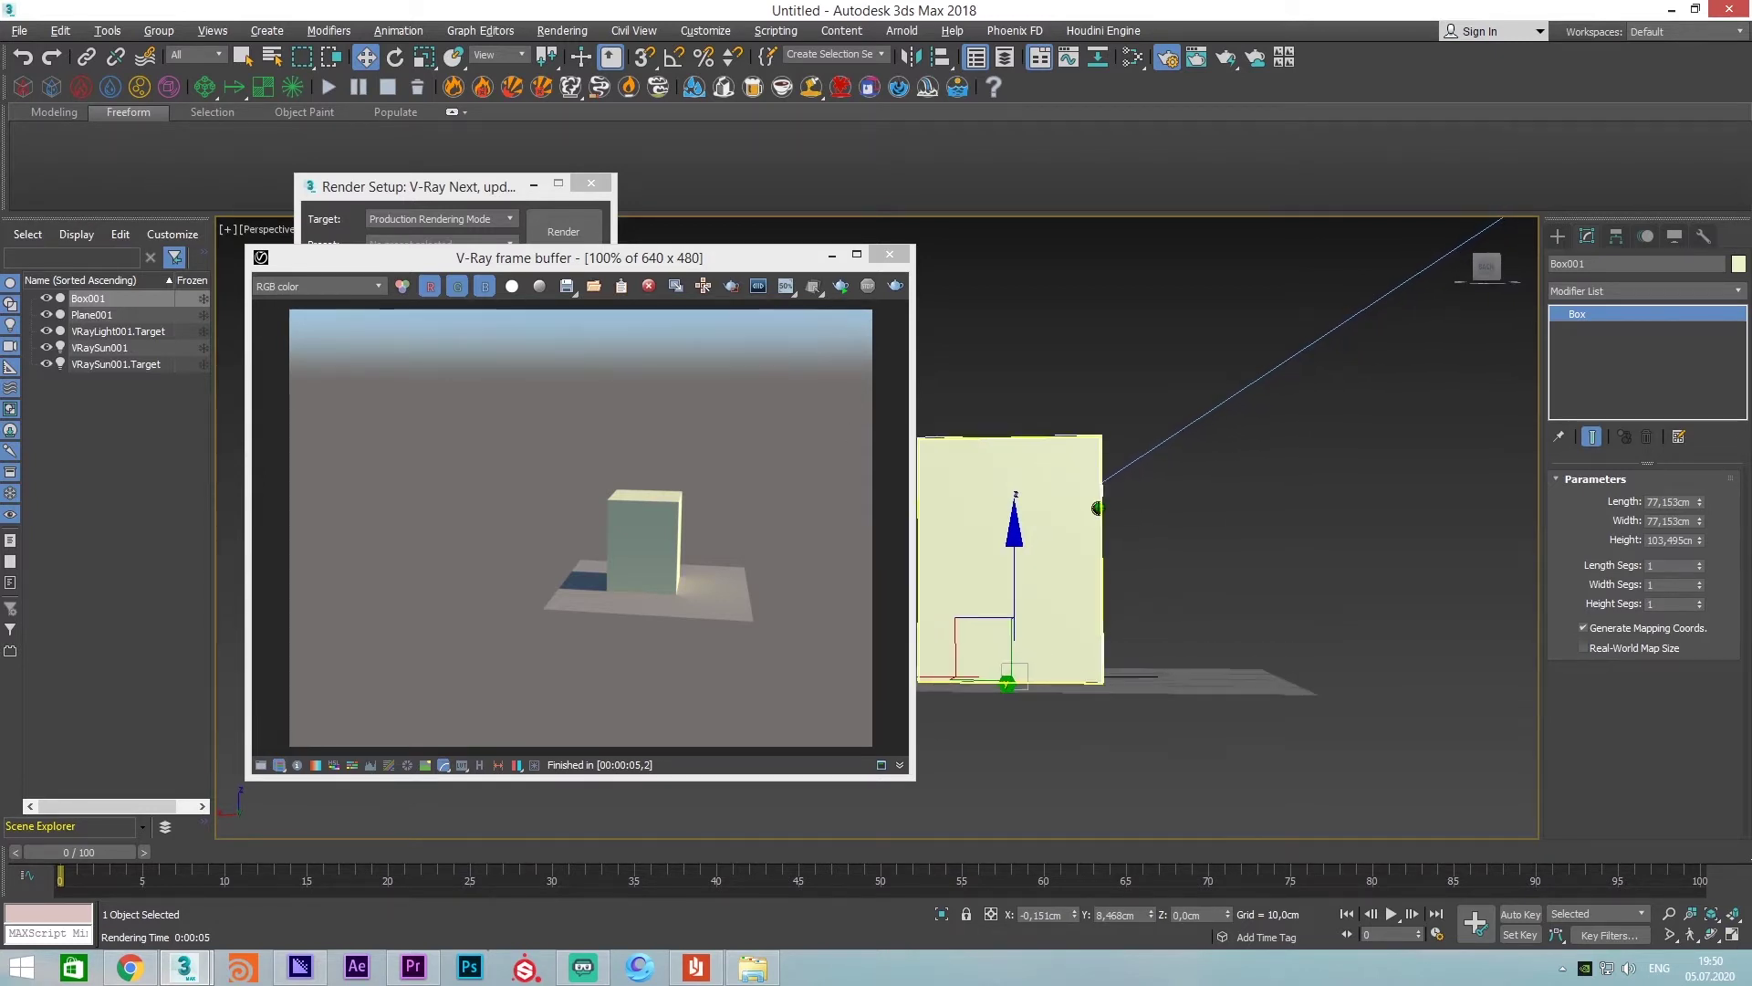
{"action": "left_click", "coordinate": [896, 286]}
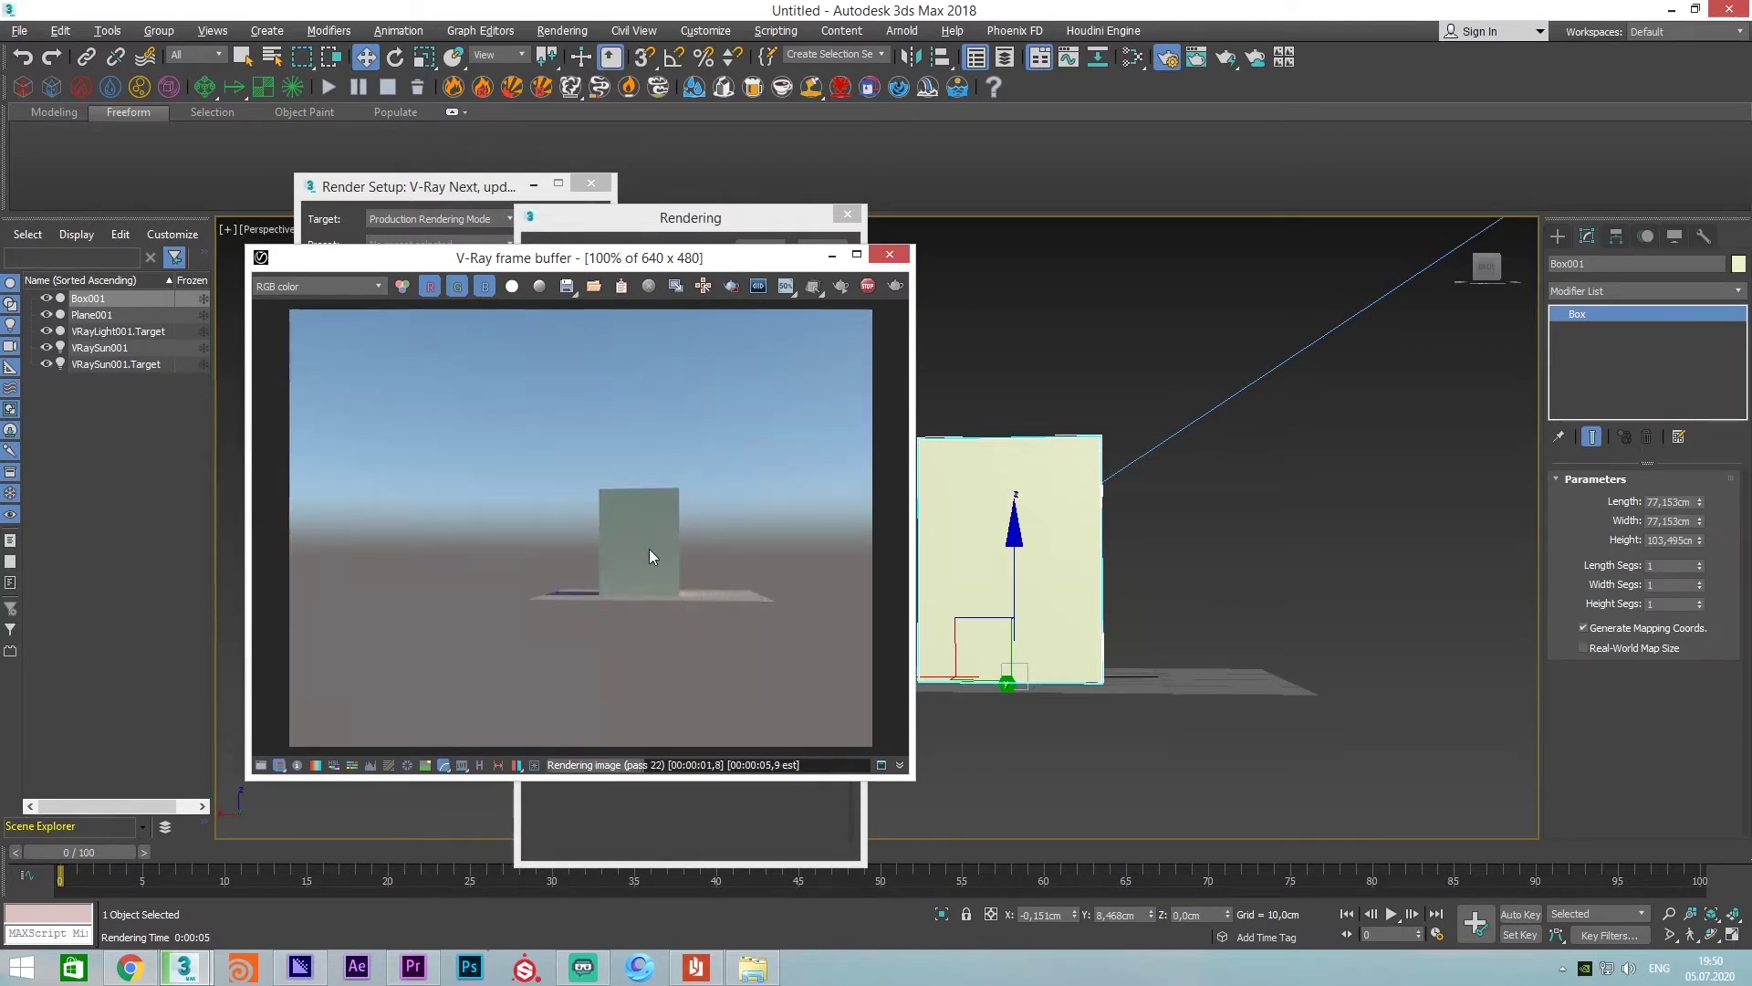
{"action": "scroll", "coordinate": [676, 557], "scroll_direction": "up", "scroll_amount": 1}
{"action": "scroll", "coordinate": [676, 555], "scroll_direction": "down", "scroll_amount": 1}
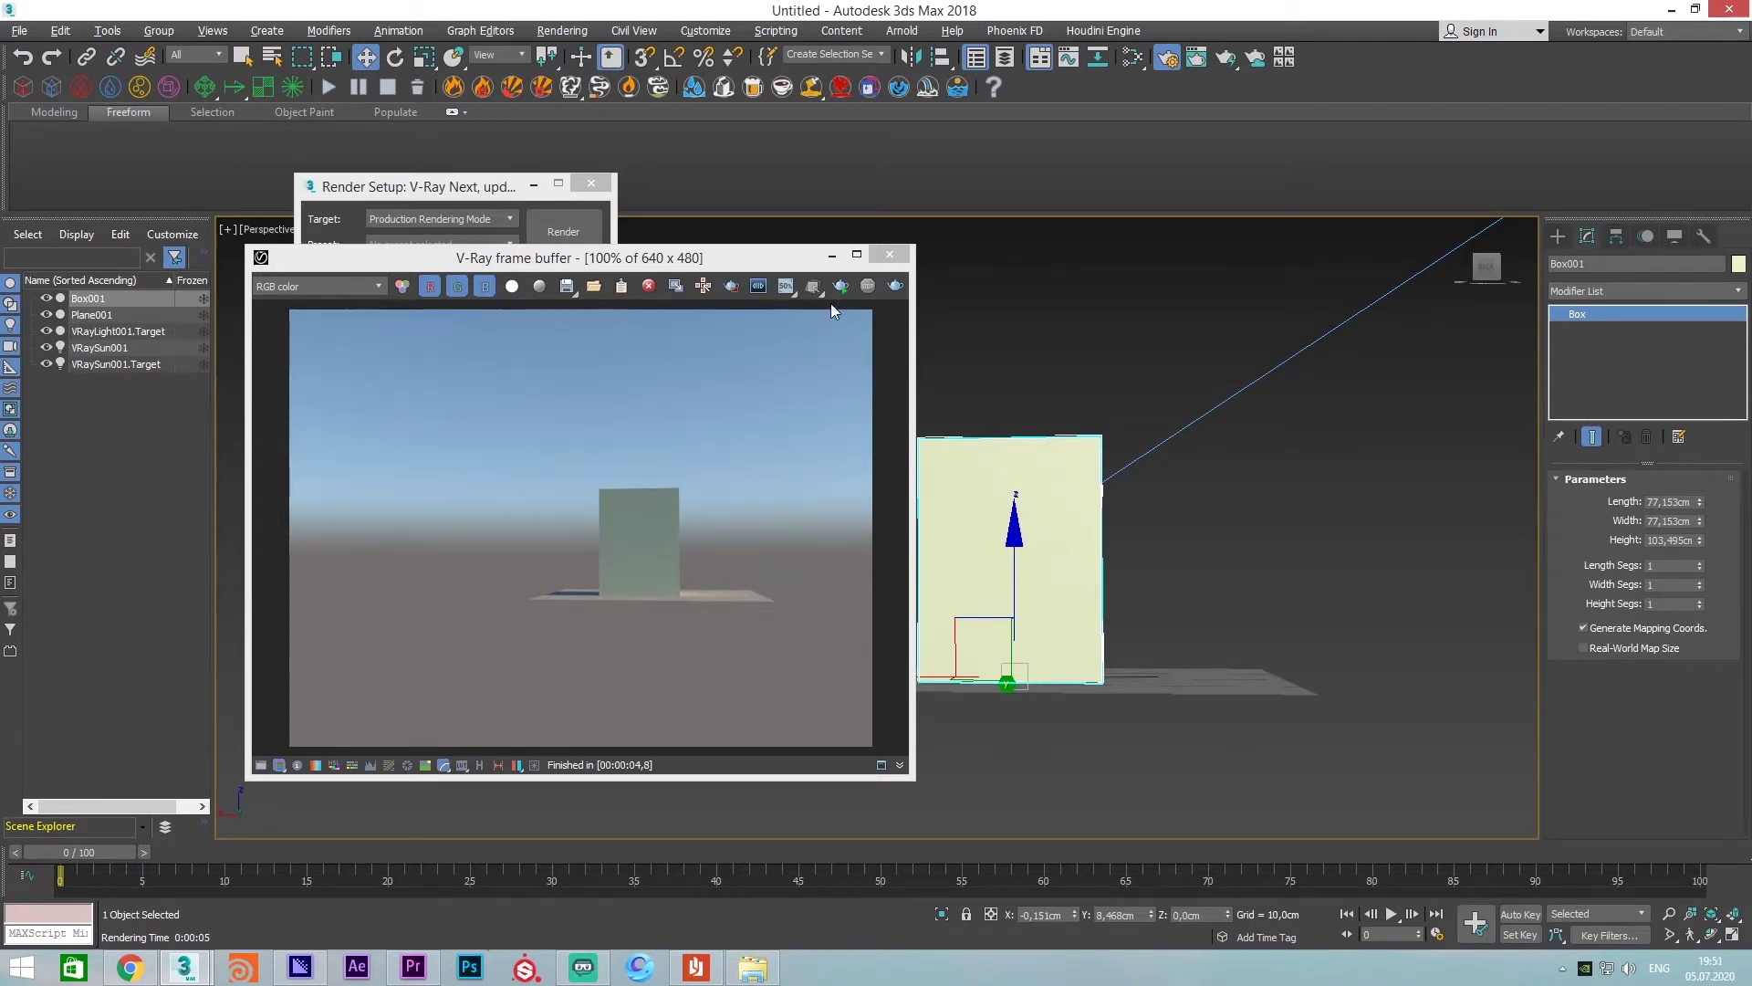
{"action": "scroll", "coordinate": [1087, 579], "scroll_direction": "down", "scroll_amount": 3}
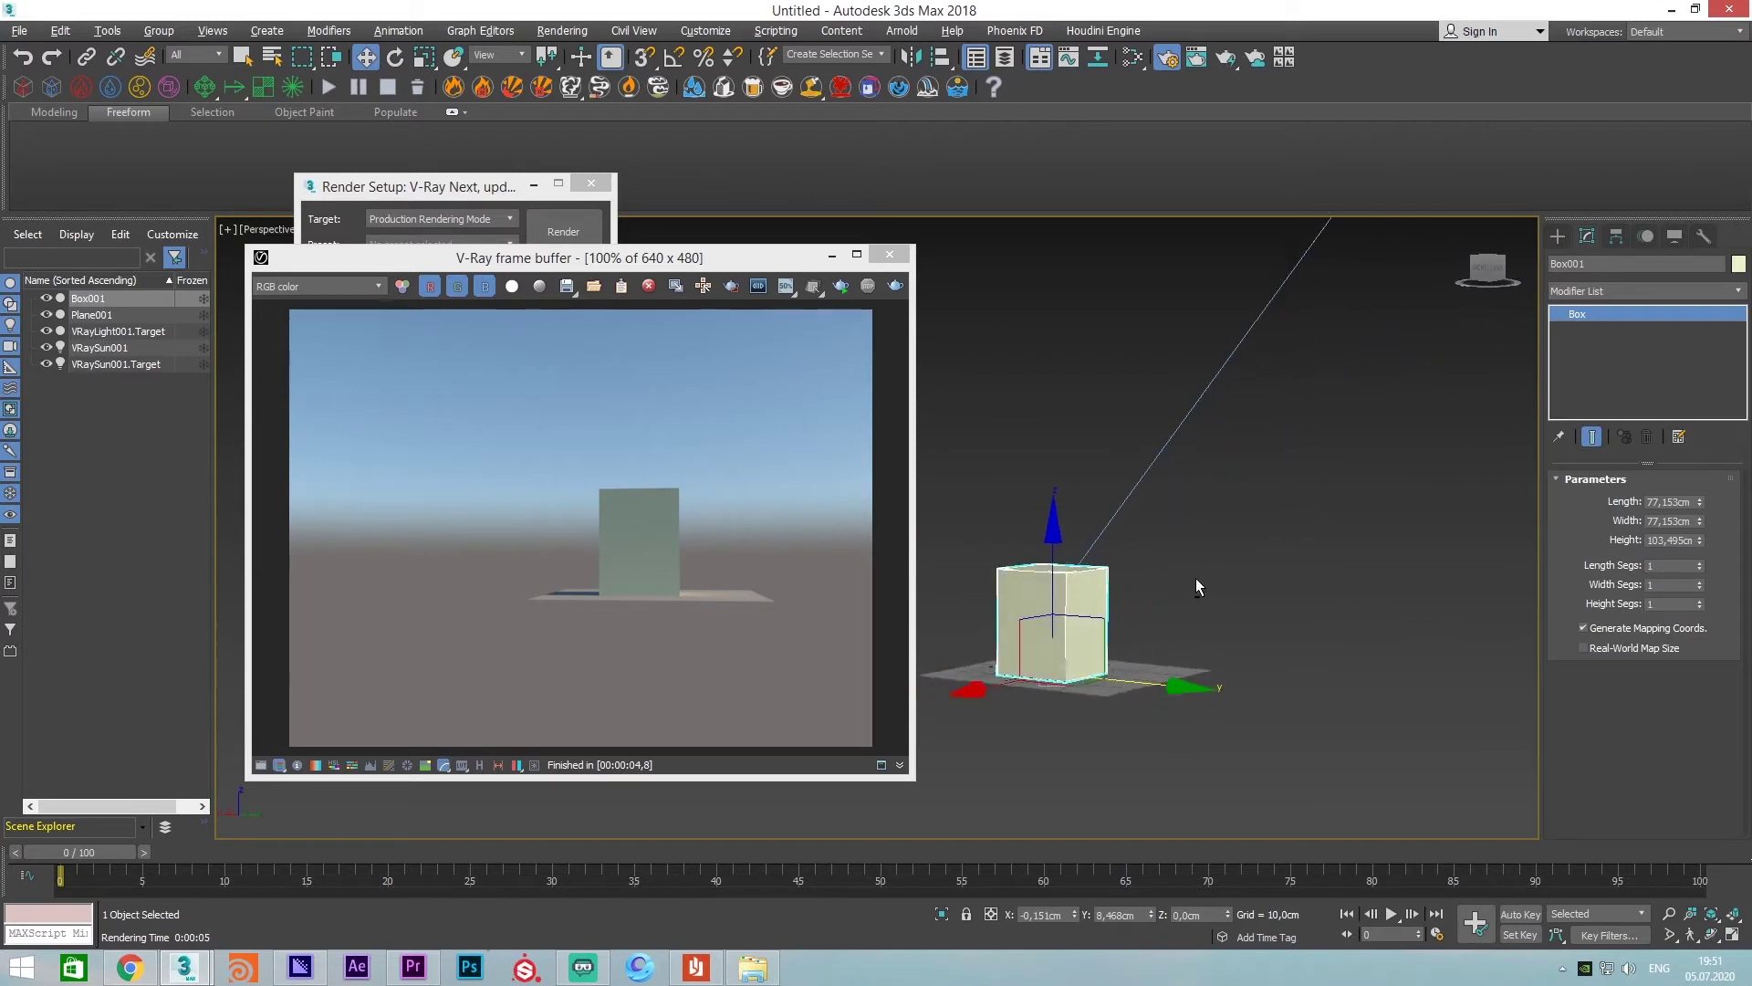
{"action": "mouse_move", "coordinate": [1197, 587]}
{"action": "middle_mouse_down"}
{"action": "mouse_move", "coordinate": [1153, 638]}
{"action": "mouse_move", "coordinate": [1136, 594]}
{"action": "middle_mouse_up"}
{"action": "scroll", "coordinate": [1153, 639], "scroll_direction": "down", "scroll_amount": 3}
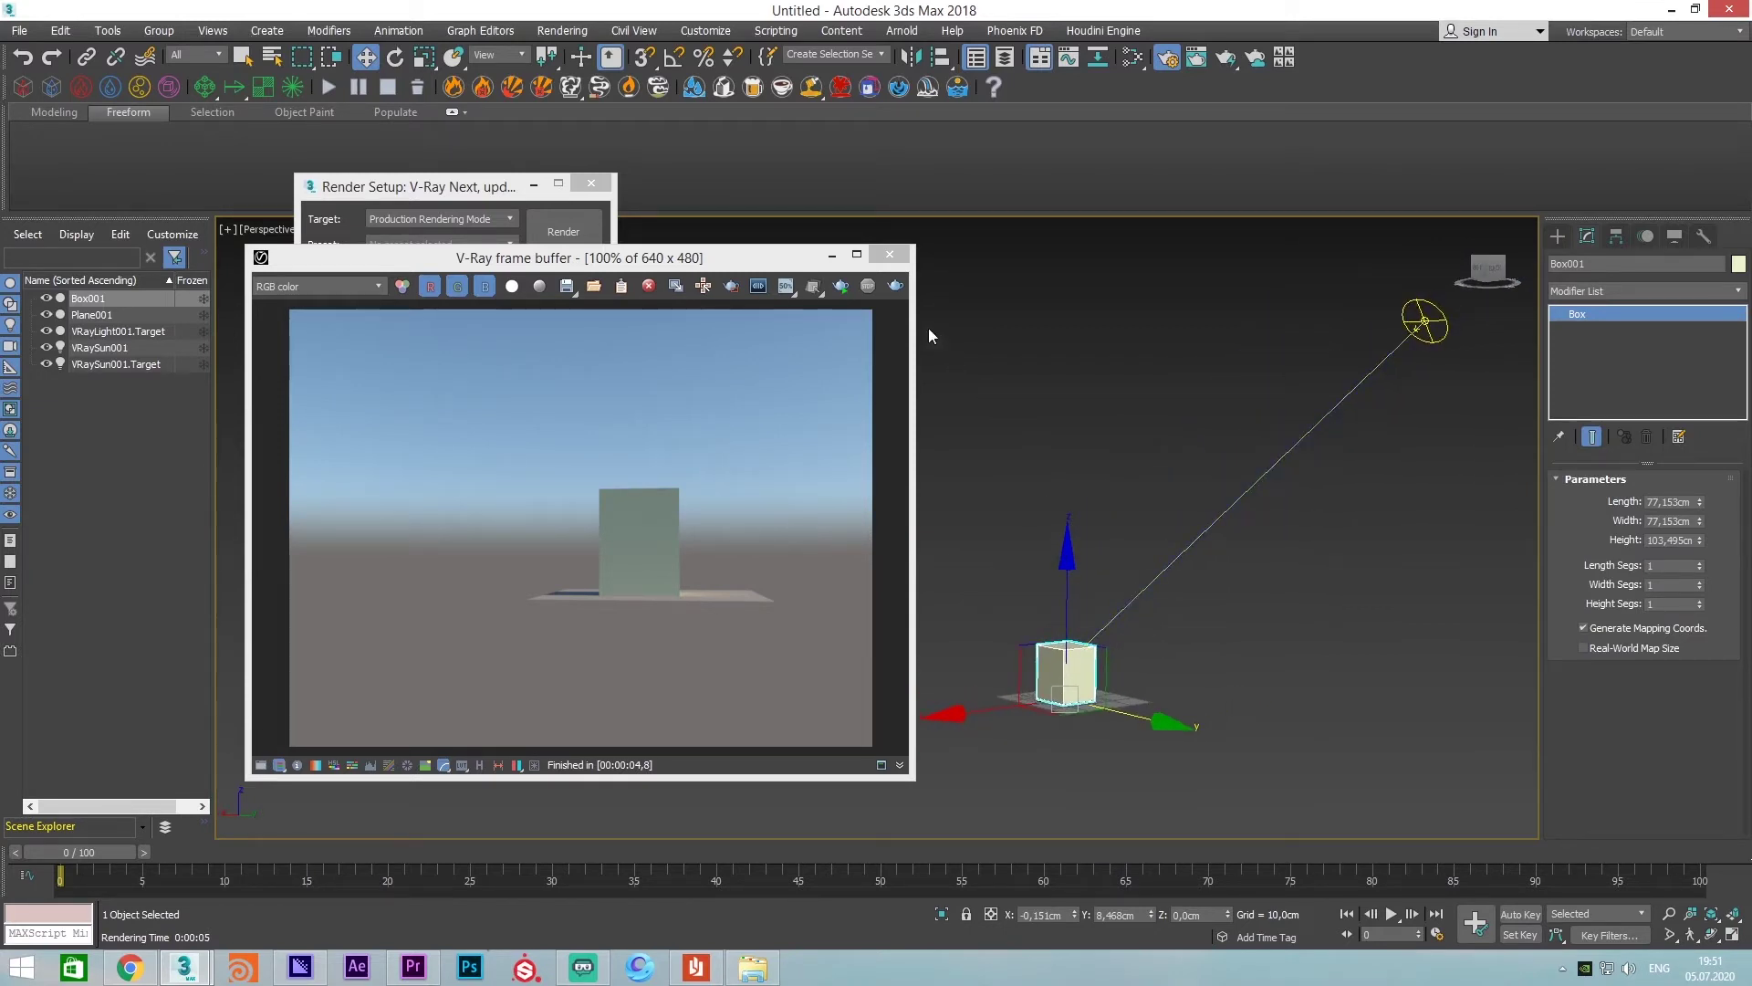
Stop the regular render and start live interactive rendering in the VFB
{"action": "left_click", "coordinate": [894, 286]}
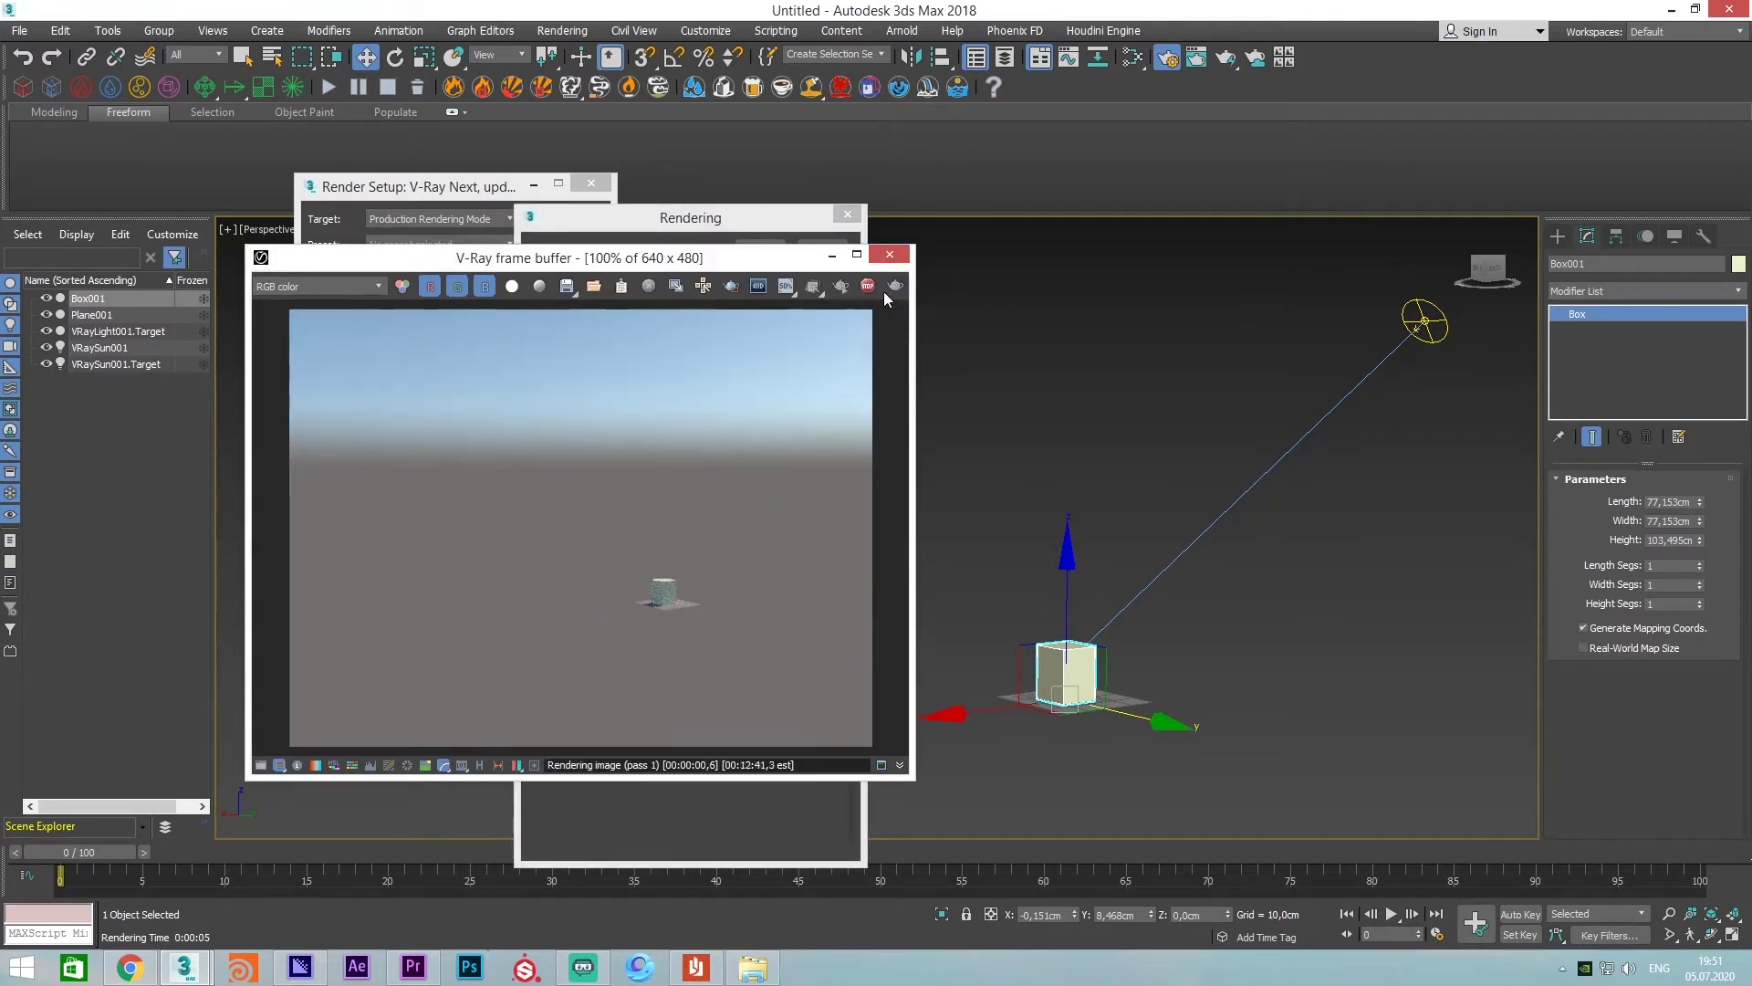
{"action": "left_click", "coordinate": [869, 289]}
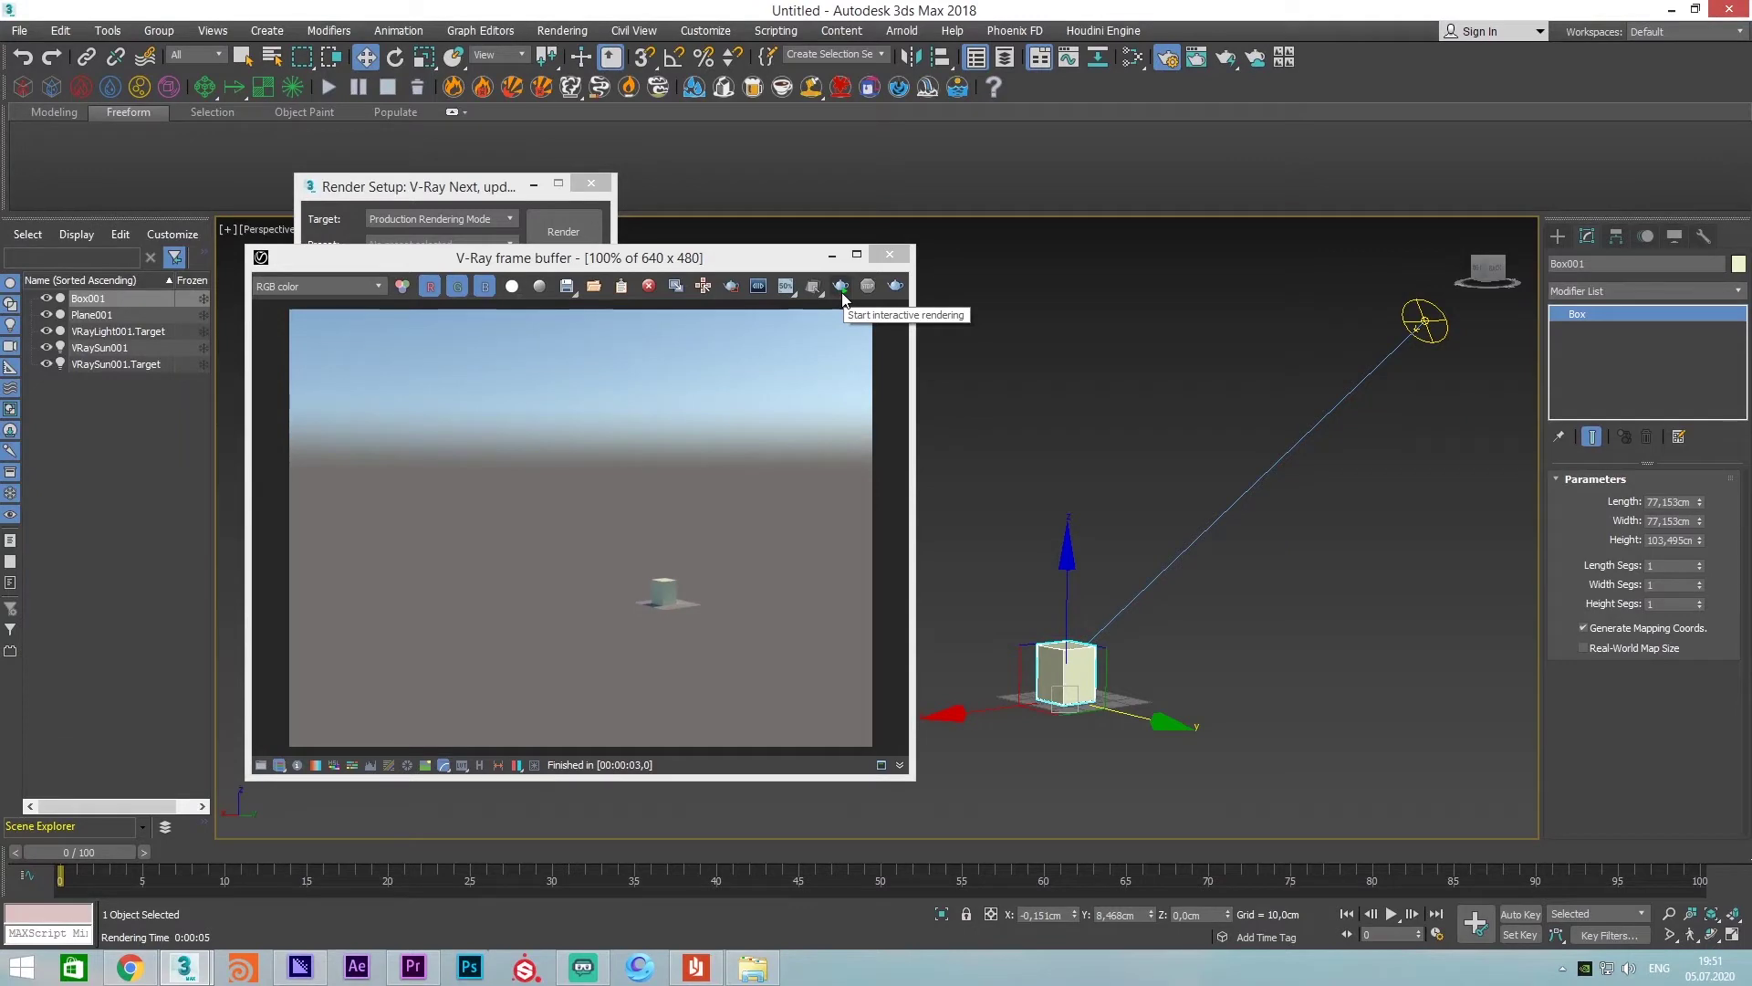
{"action": "left_click", "coordinate": [841, 287]}
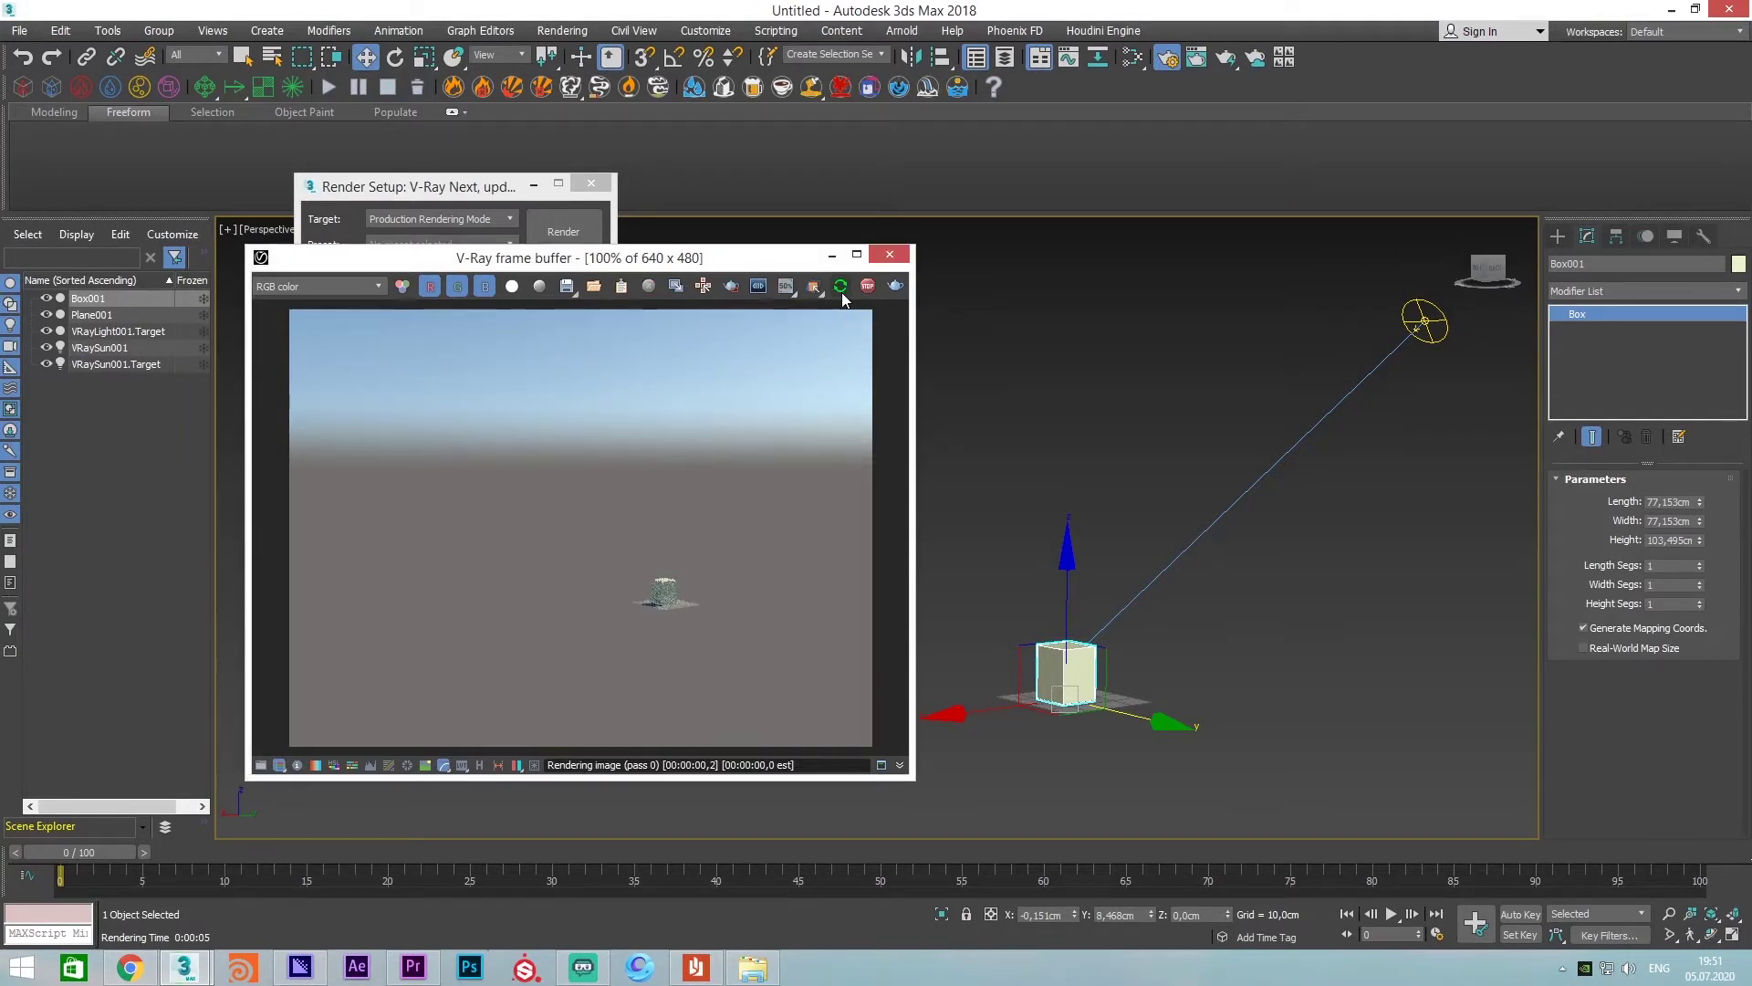
{"action": "mouse_move", "coordinate": [1153, 560]}
{"action": "middle_mouse_down", "text": "alt"}
{"action": "mouse_move", "coordinate": [1199, 537]}
{"action": "mouse_move", "coordinate": [1046, 609]}
{"action": "mouse_move", "coordinate": [1109, 518]}
{"action": "mouse_move", "coordinate": [1070, 497]}
{"action": "mouse_move", "coordinate": [1094, 474]}
{"action": "mouse_move", "coordinate": [1036, 493]}
{"action": "mouse_move", "coordinate": [1030, 511]}
{"action": "mouse_move", "coordinate": [1146, 471]}
{"action": "mouse_move", "coordinate": [1101, 581]}
{"action": "mouse_move", "coordinate": [1135, 587]}
{"action": "mouse_move", "coordinate": [1278, 511]}
{"action": "middle_mouse_up", "text": "alt"}
Select VRaySun001 and move it up and to the left
{"action": "left_click", "coordinate": [1330, 381]}
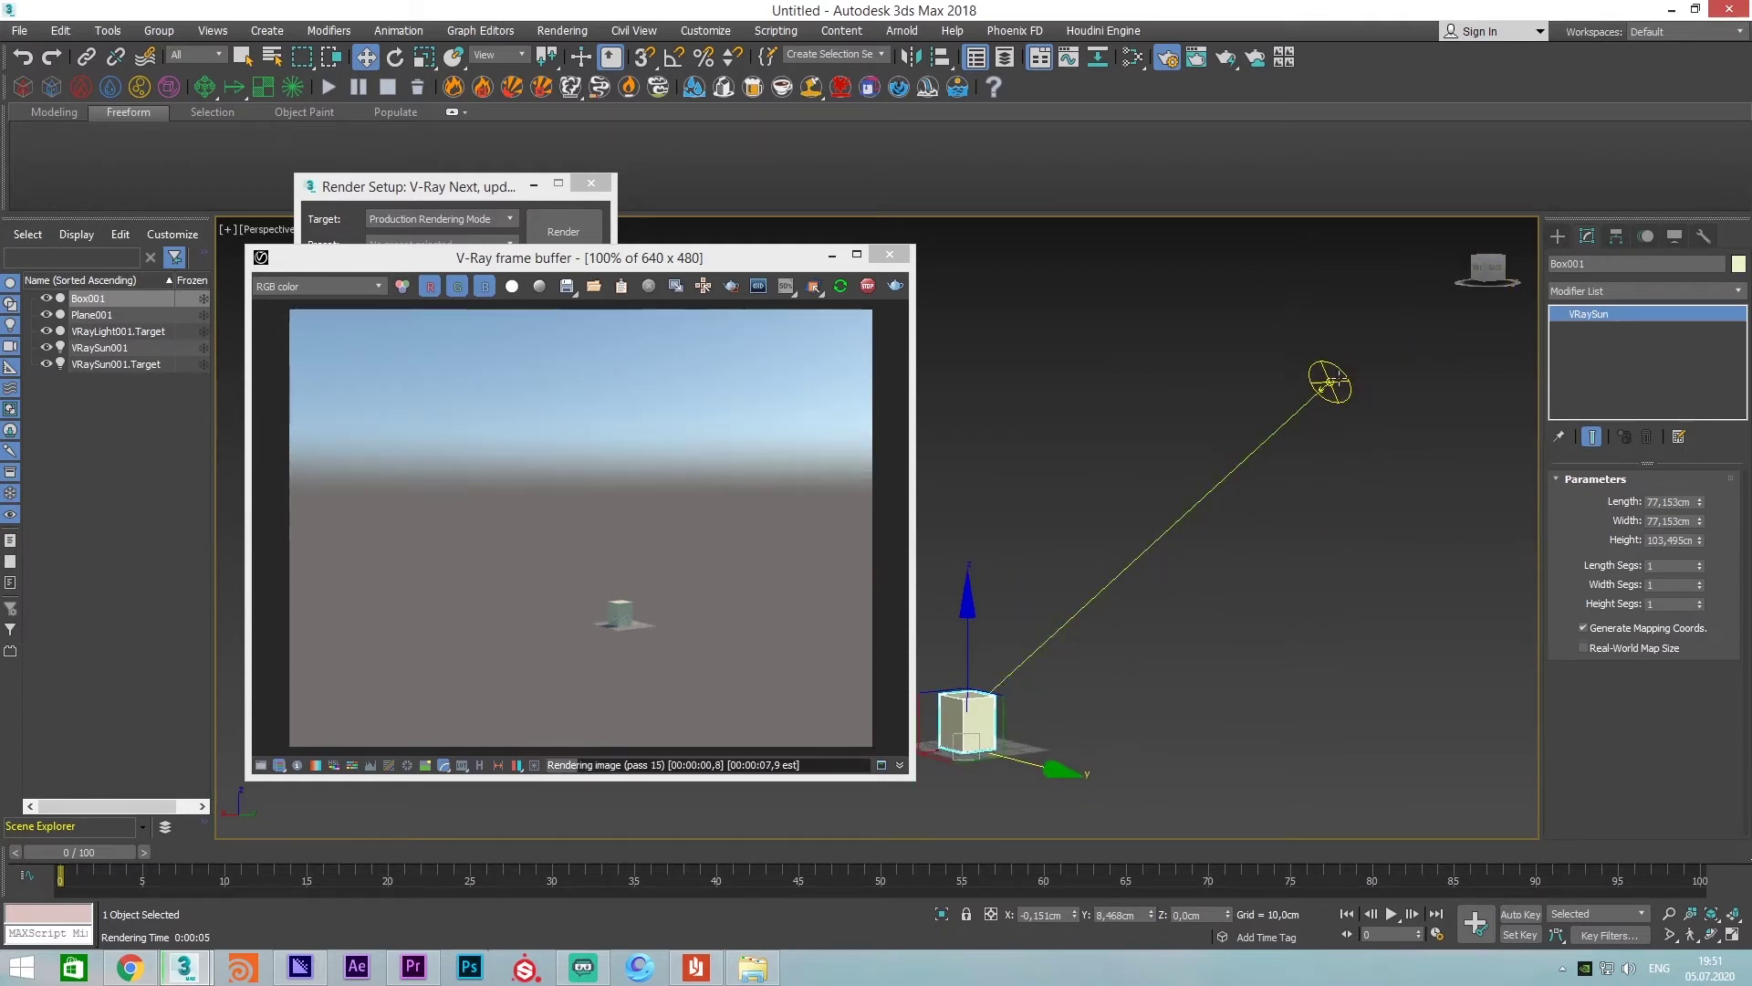
{"action": "left_click", "coordinate": [1335, 380]}
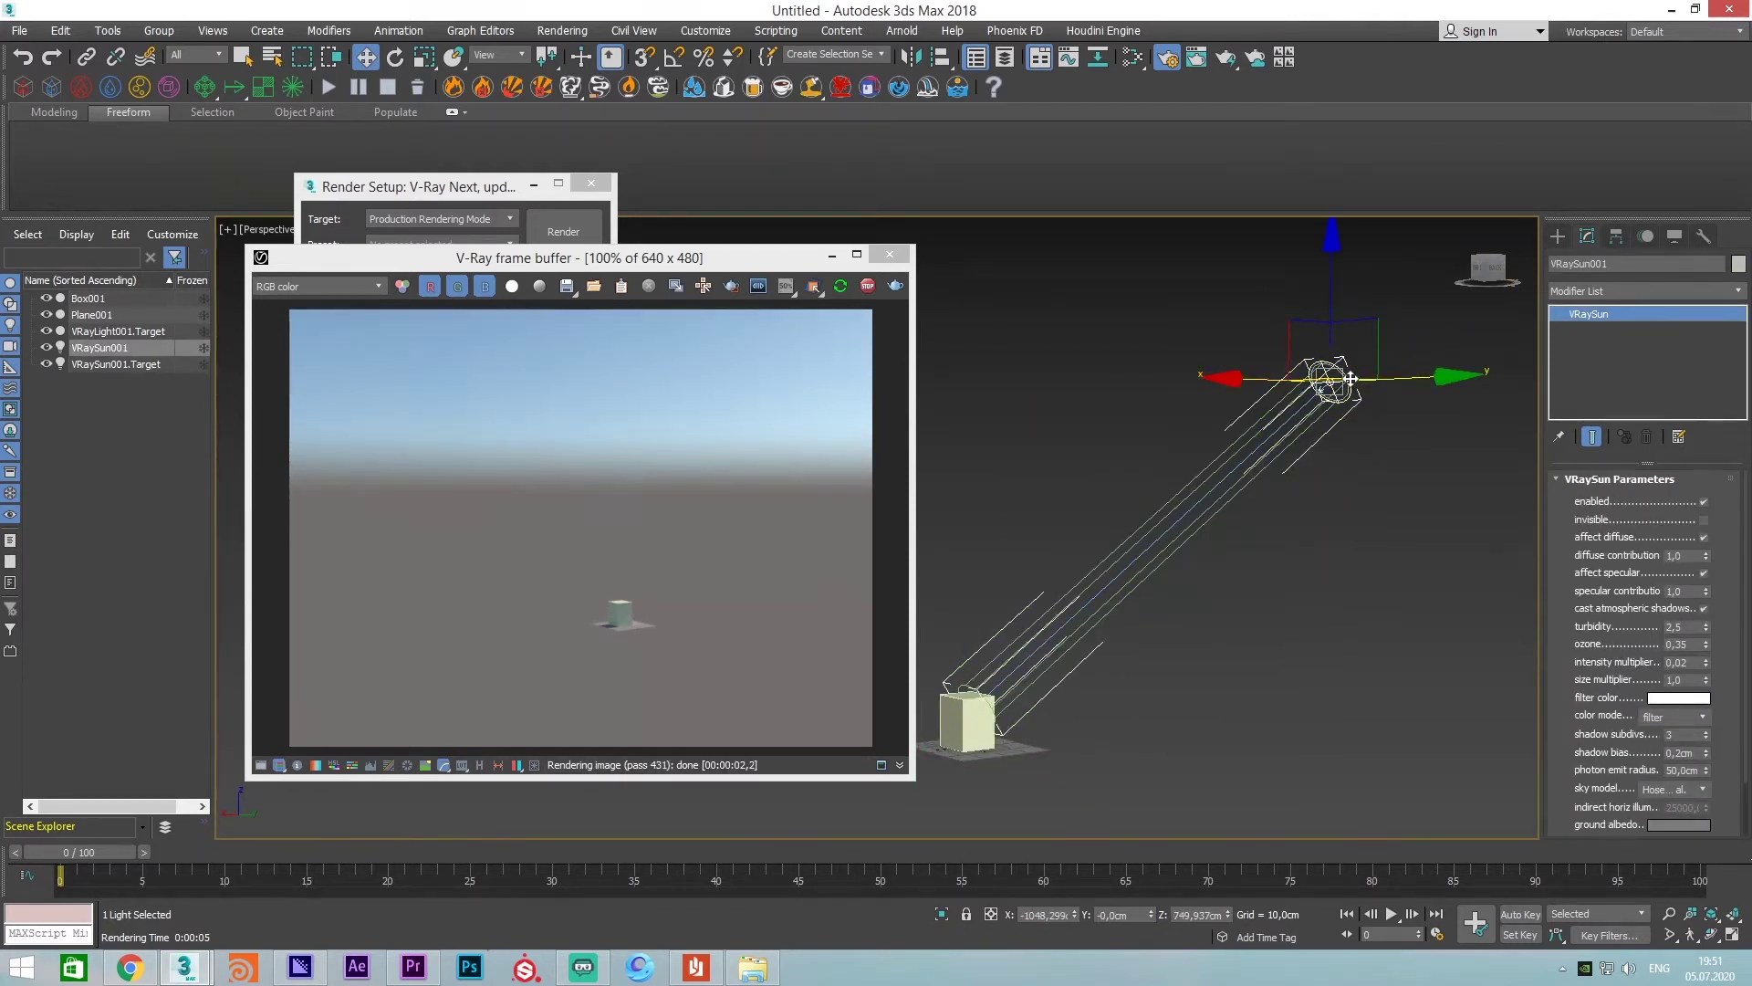
{"action": "mouse_move", "coordinate": [1335, 399]}
{"action": "middle_mouse_down", "text": "alt"}
{"action": "mouse_move", "coordinate": [1239, 482]}
{"action": "mouse_move", "coordinate": [1131, 502]}
{"action": "mouse_move", "coordinate": [1171, 456]}
{"action": "middle_mouse_up", "text": "alt"}
{"action": "mouse_move", "coordinate": [1323, 339]}
{"action": "left_mouse_down"}
{"action": "mouse_move", "coordinate": [1050, 244]}
{"action": "mouse_move", "coordinate": [1055, 228]}
{"action": "left_mouse_up"}
{"action": "scroll", "coordinate": [1016, 646], "scroll_direction": "up", "scroll_amount": 3}
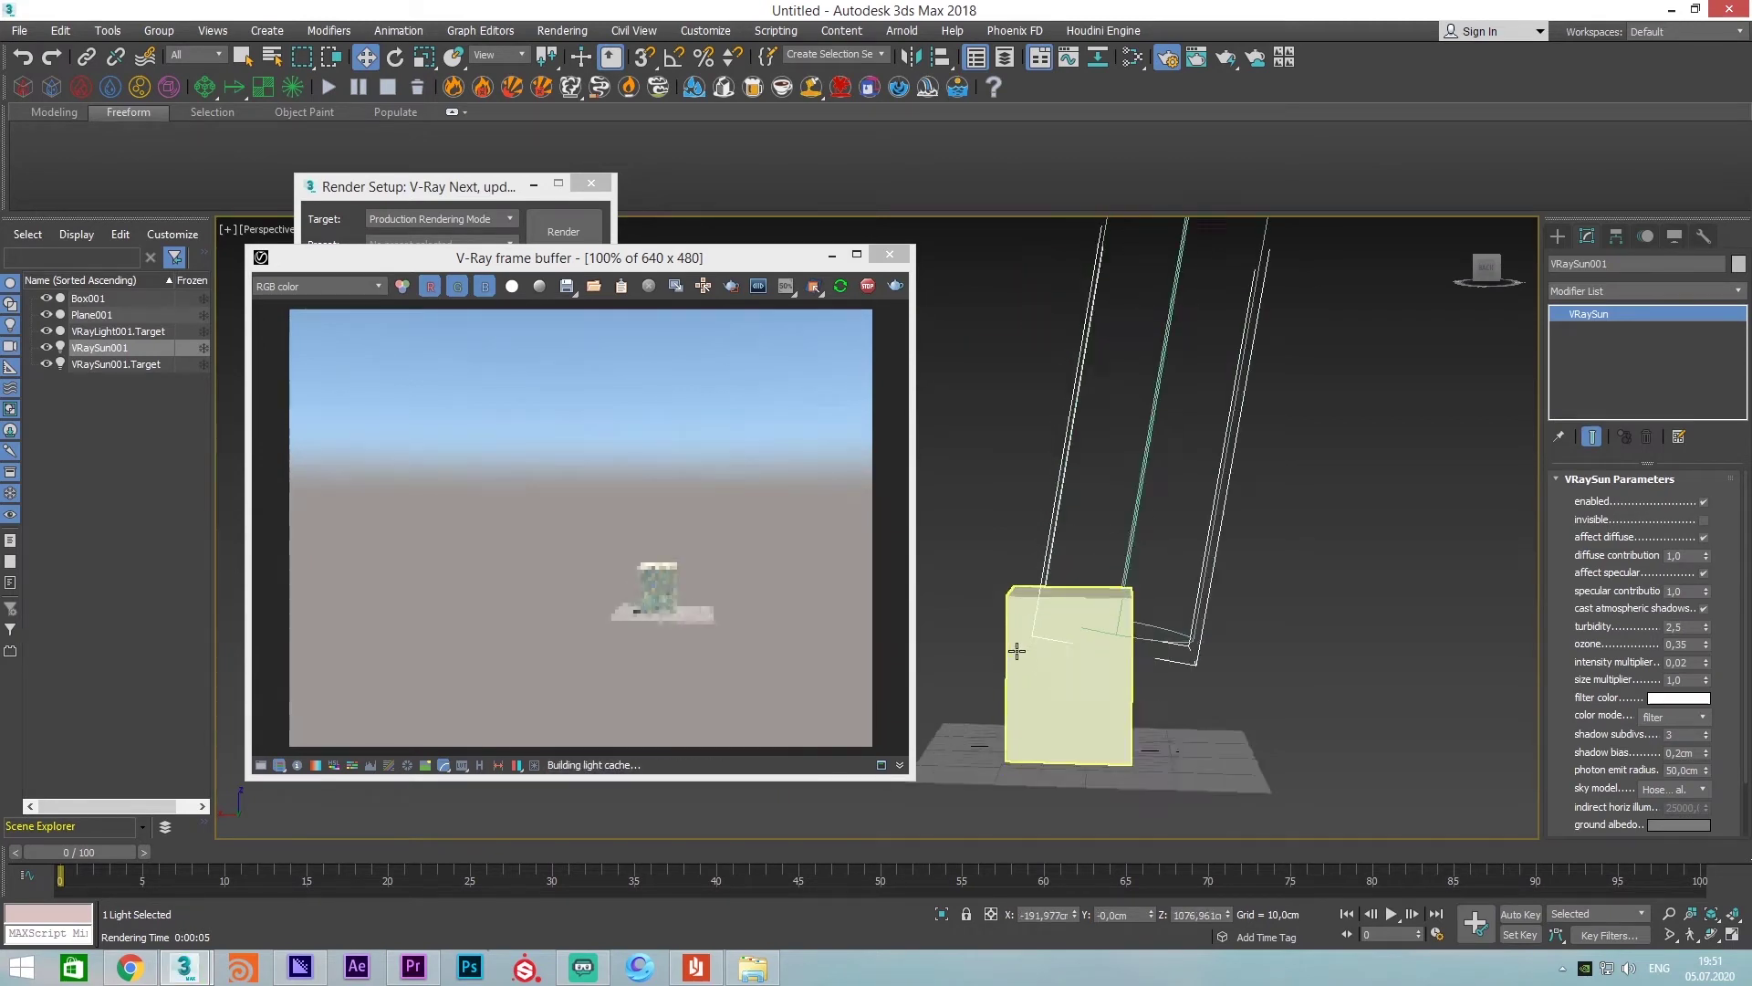
{"action": "scroll", "coordinate": [1015, 651], "scroll_direction": "up", "scroll_amount": 3}
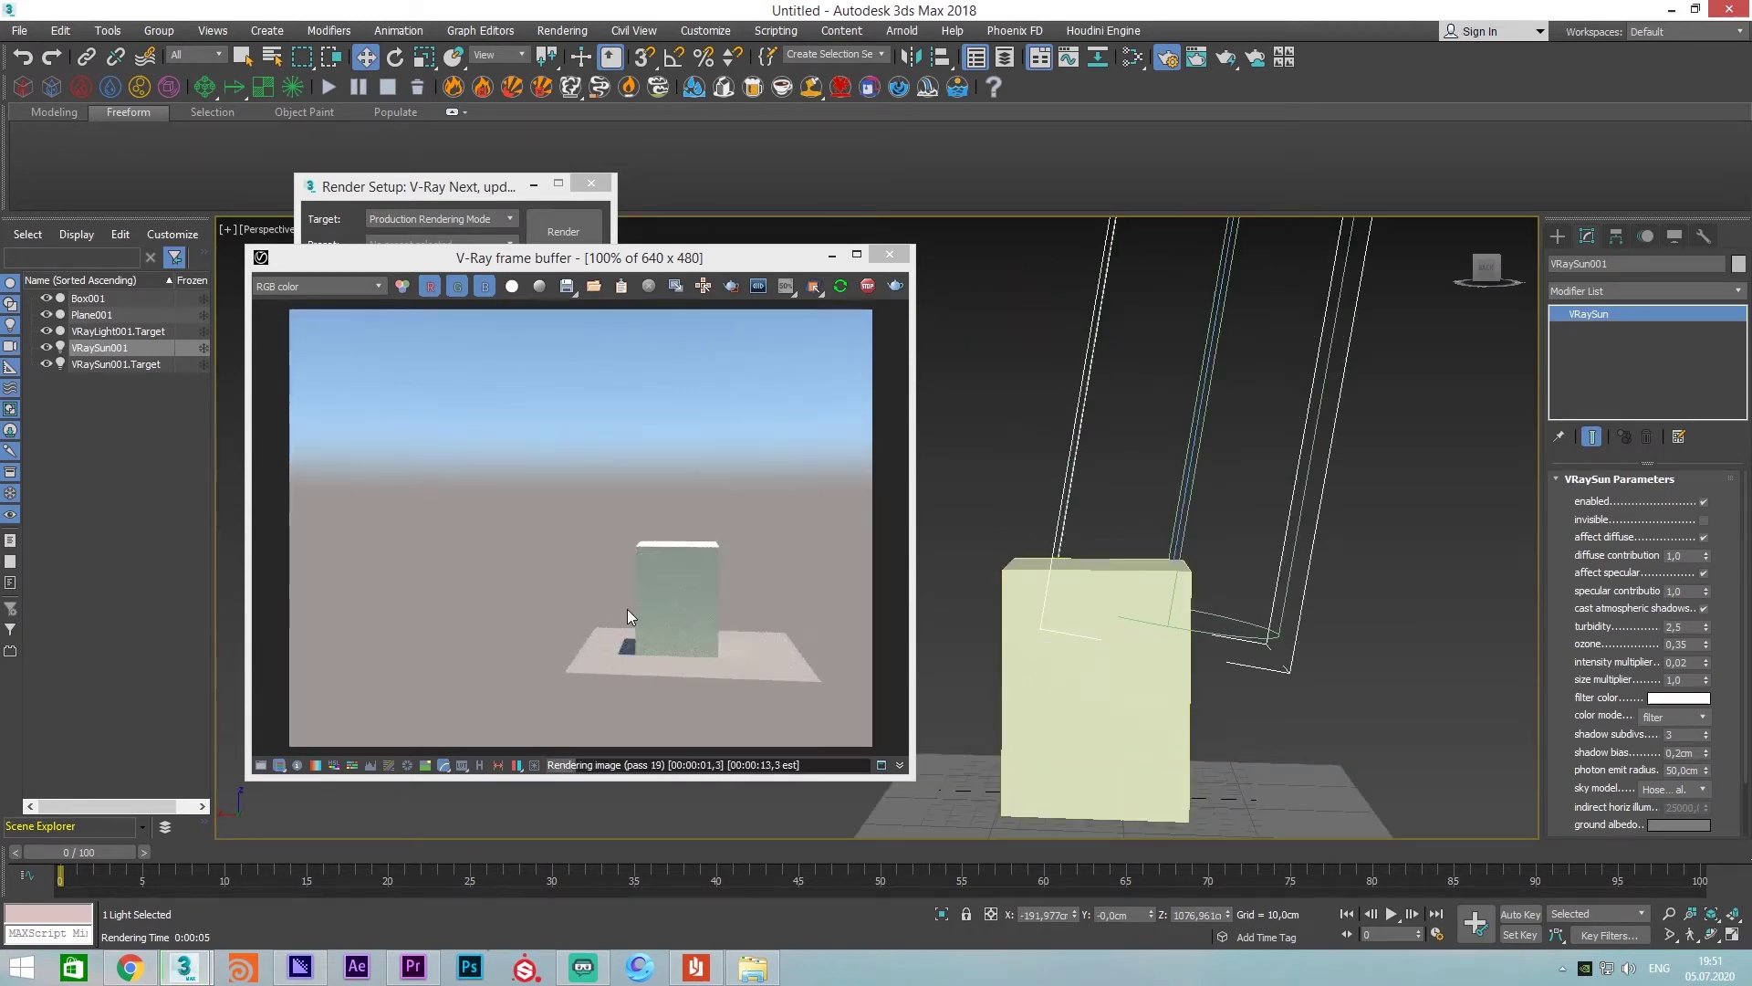
Drag the sun down and right near the horizon for a sunset sky
{"action": "middle_click_drag", "start_coordinate": [1137, 589], "coordinate": [1131, 587]}
{"action": "scroll", "coordinate": [1132, 588], "scroll_direction": "down", "scroll_amount": 5}
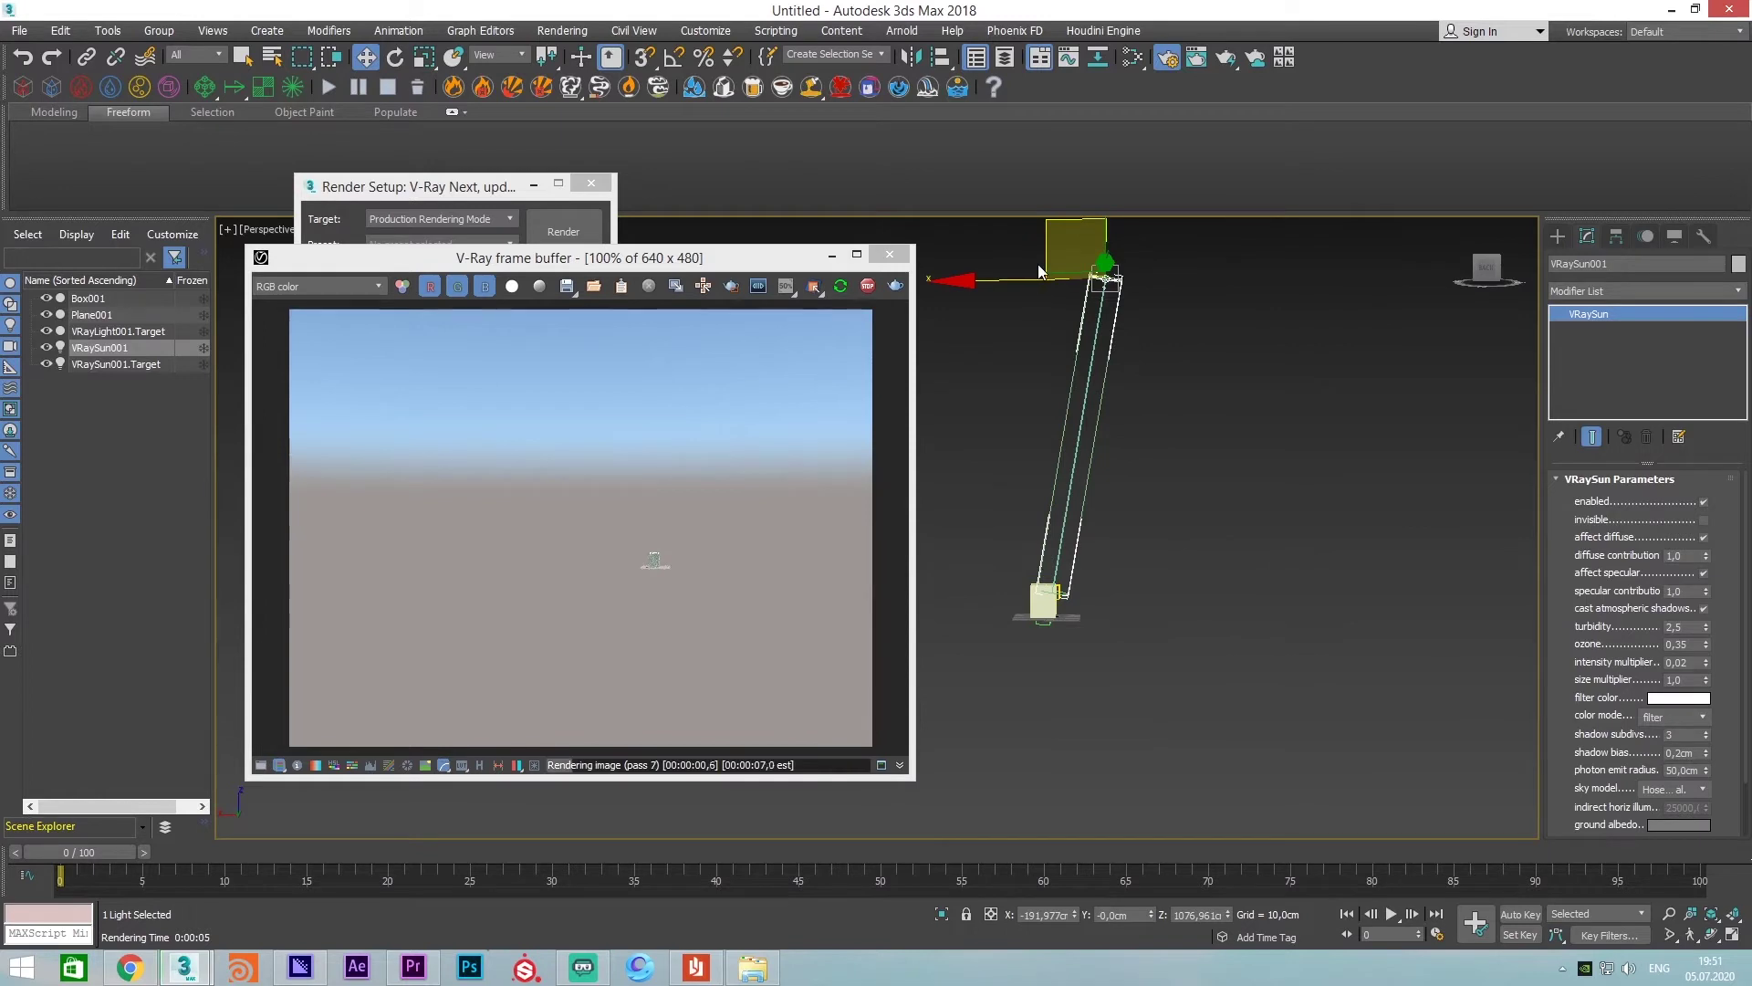
{"action": "mouse_move", "coordinate": [1050, 235]}
{"action": "left_mouse_down"}
{"action": "mouse_move", "coordinate": [1353, 446]}
{"action": "mouse_move", "coordinate": [1373, 520]}
{"action": "left_mouse_up"}
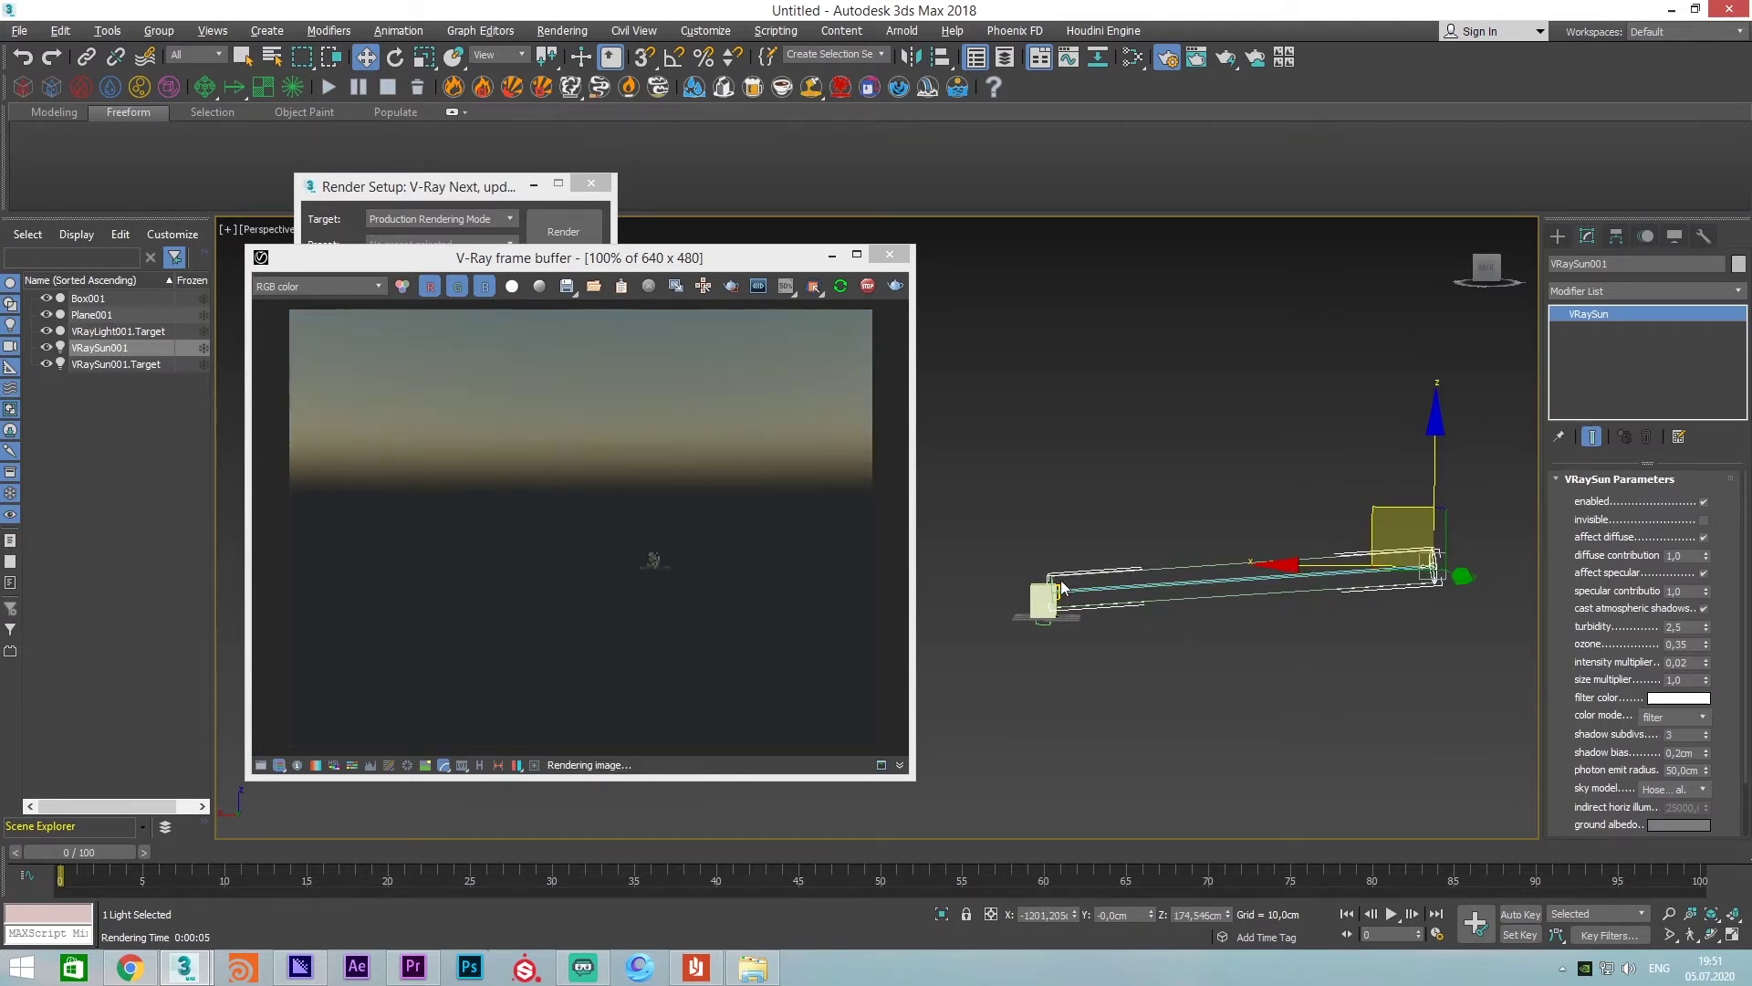
{"action": "middle_click_drag", "start_coordinate": [1374, 520], "coordinate": [1208, 595], "text": "alt"}
{"action": "scroll", "coordinate": [1208, 595], "scroll_direction": "up", "scroll_amount": 2}
Enlarge Plane001's Length and Width to about 537 by 1299 cm
{"action": "scroll", "coordinate": [1208, 595], "scroll_direction": "up", "scroll_amount": 3}
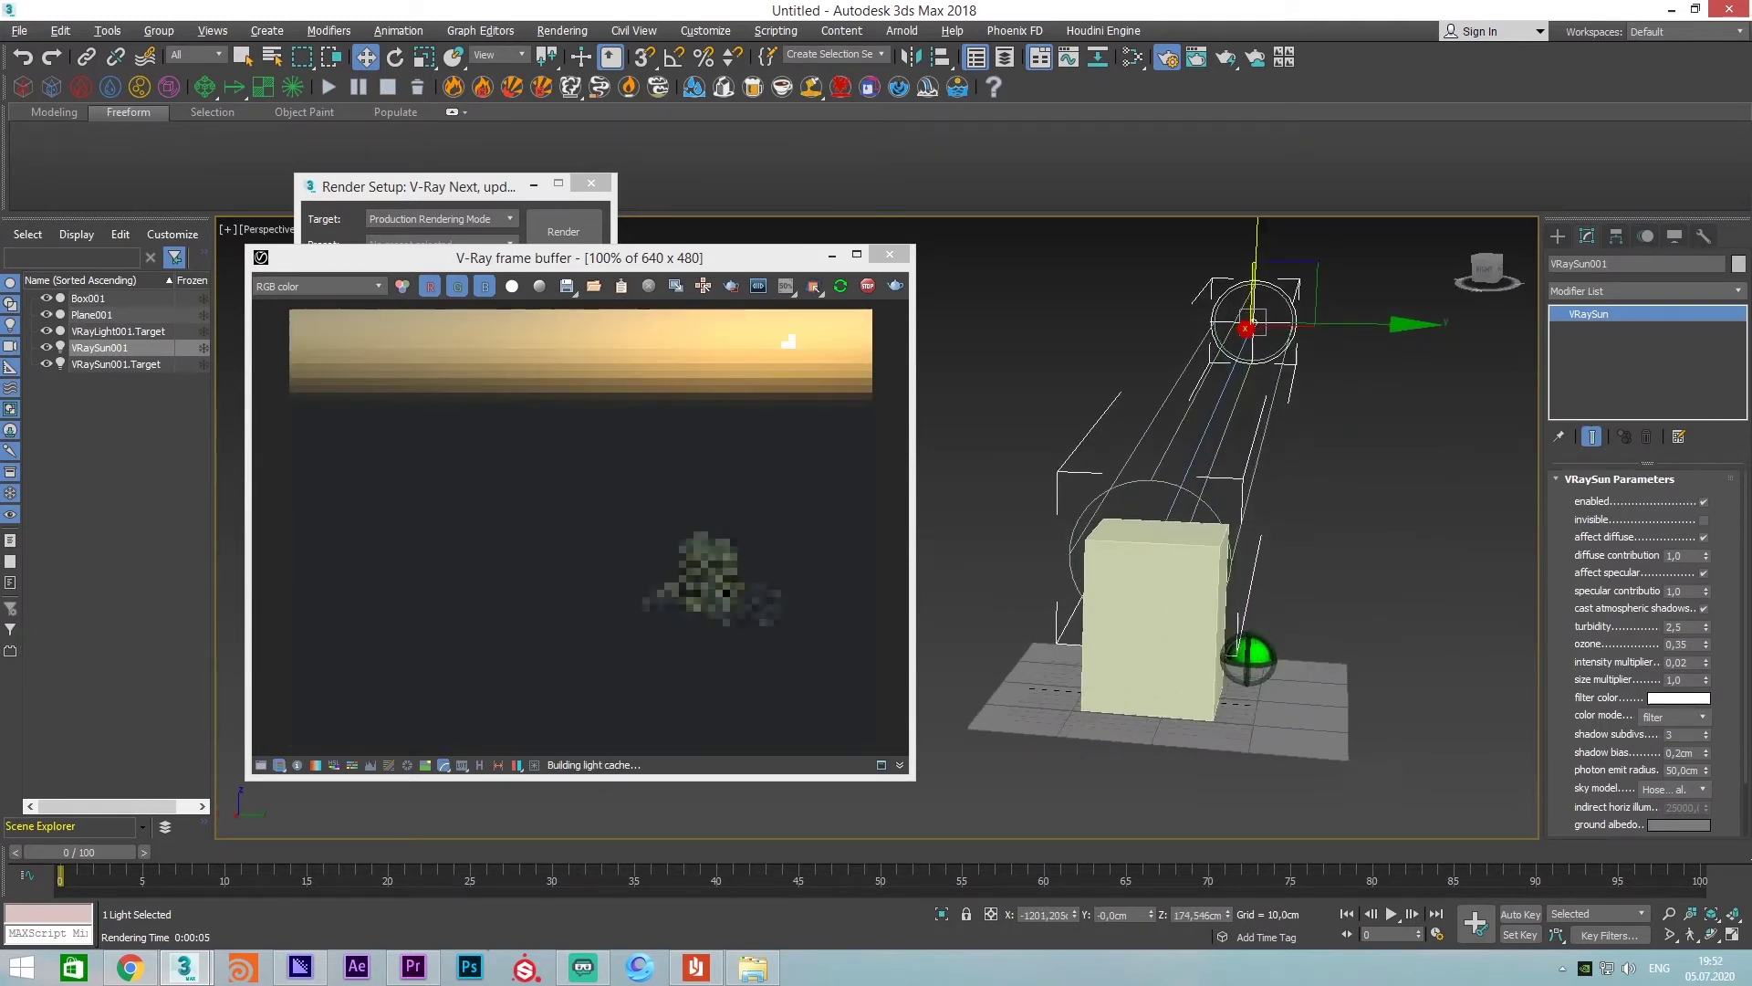
{"action": "scroll", "coordinate": [1209, 595], "scroll_direction": "up", "scroll_amount": 4}
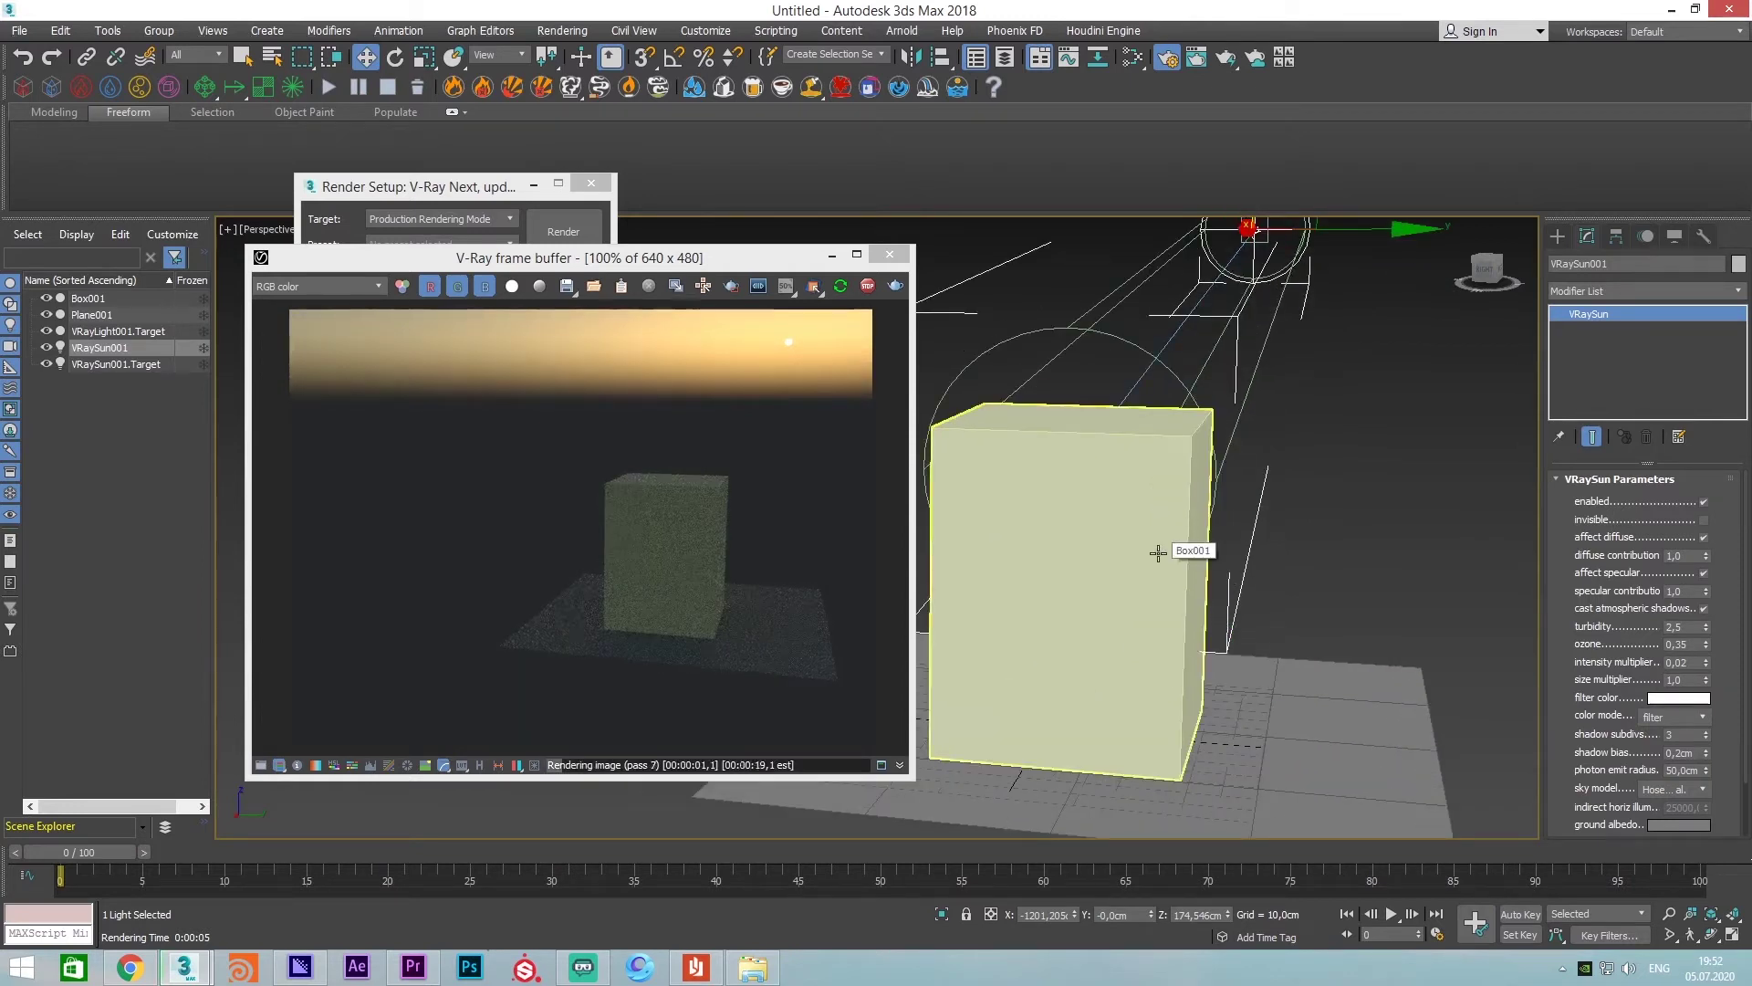
{"action": "left_click", "coordinate": [1278, 719]}
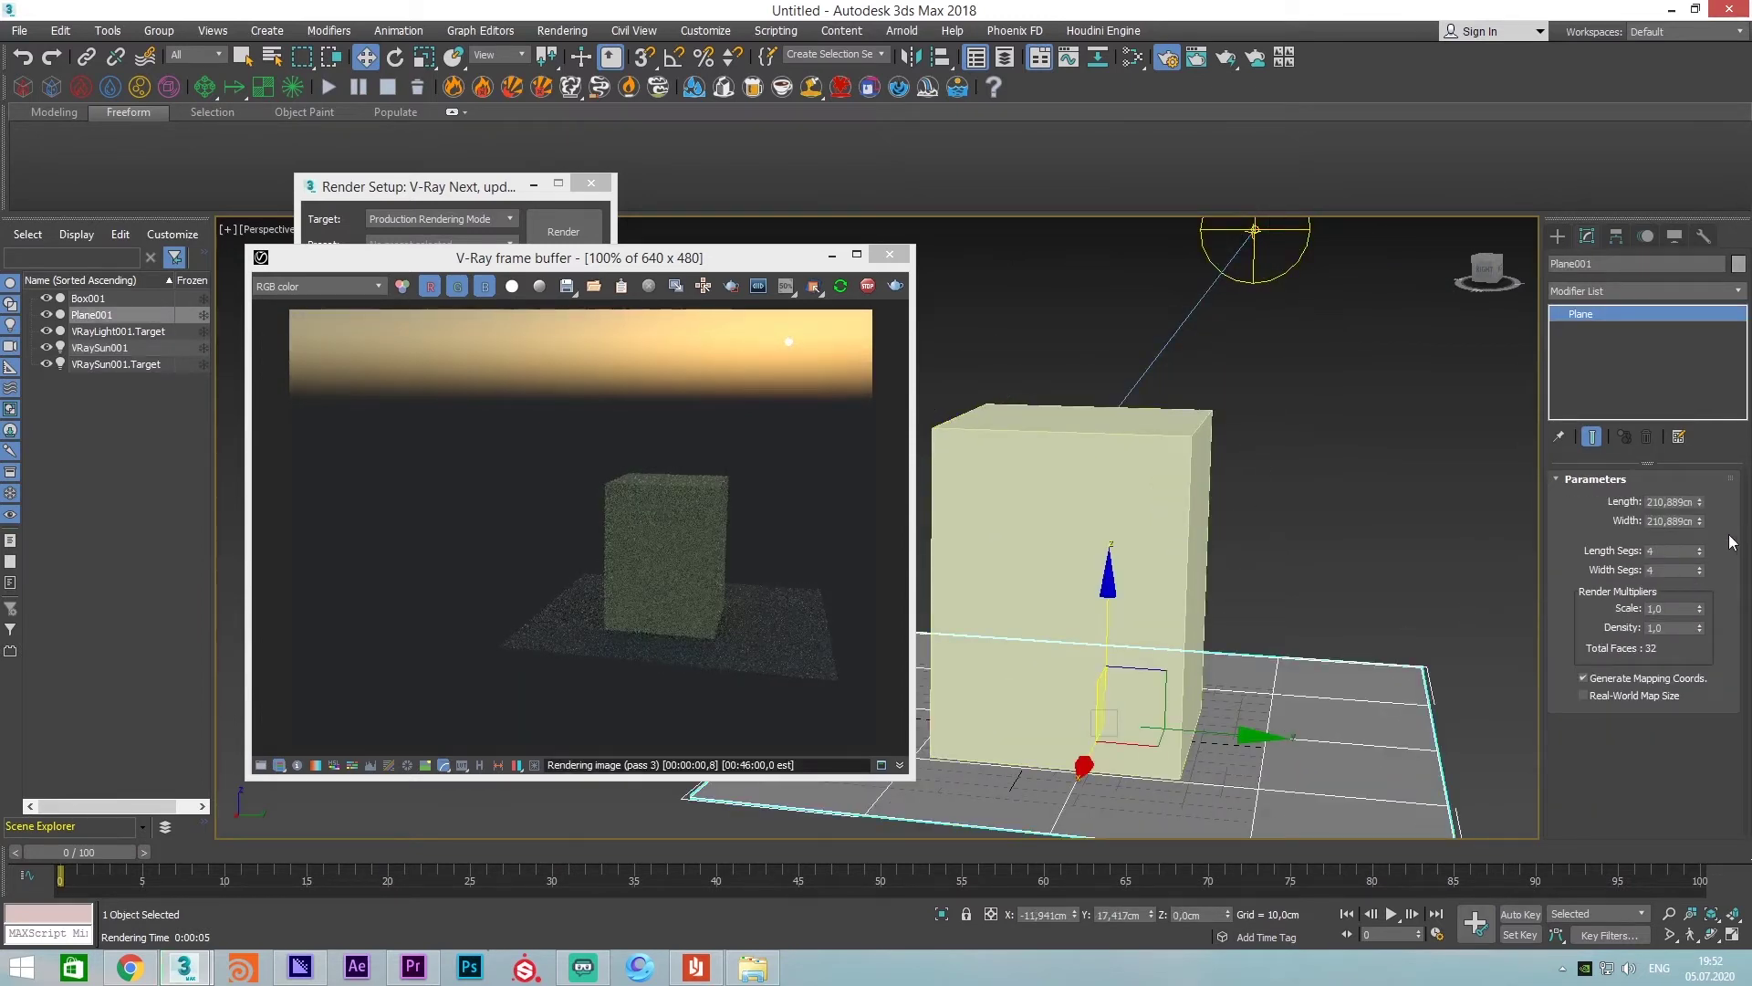
{"action": "left_click_drag", "start_coordinate": [1699, 502], "coordinate": [1703, 394]}
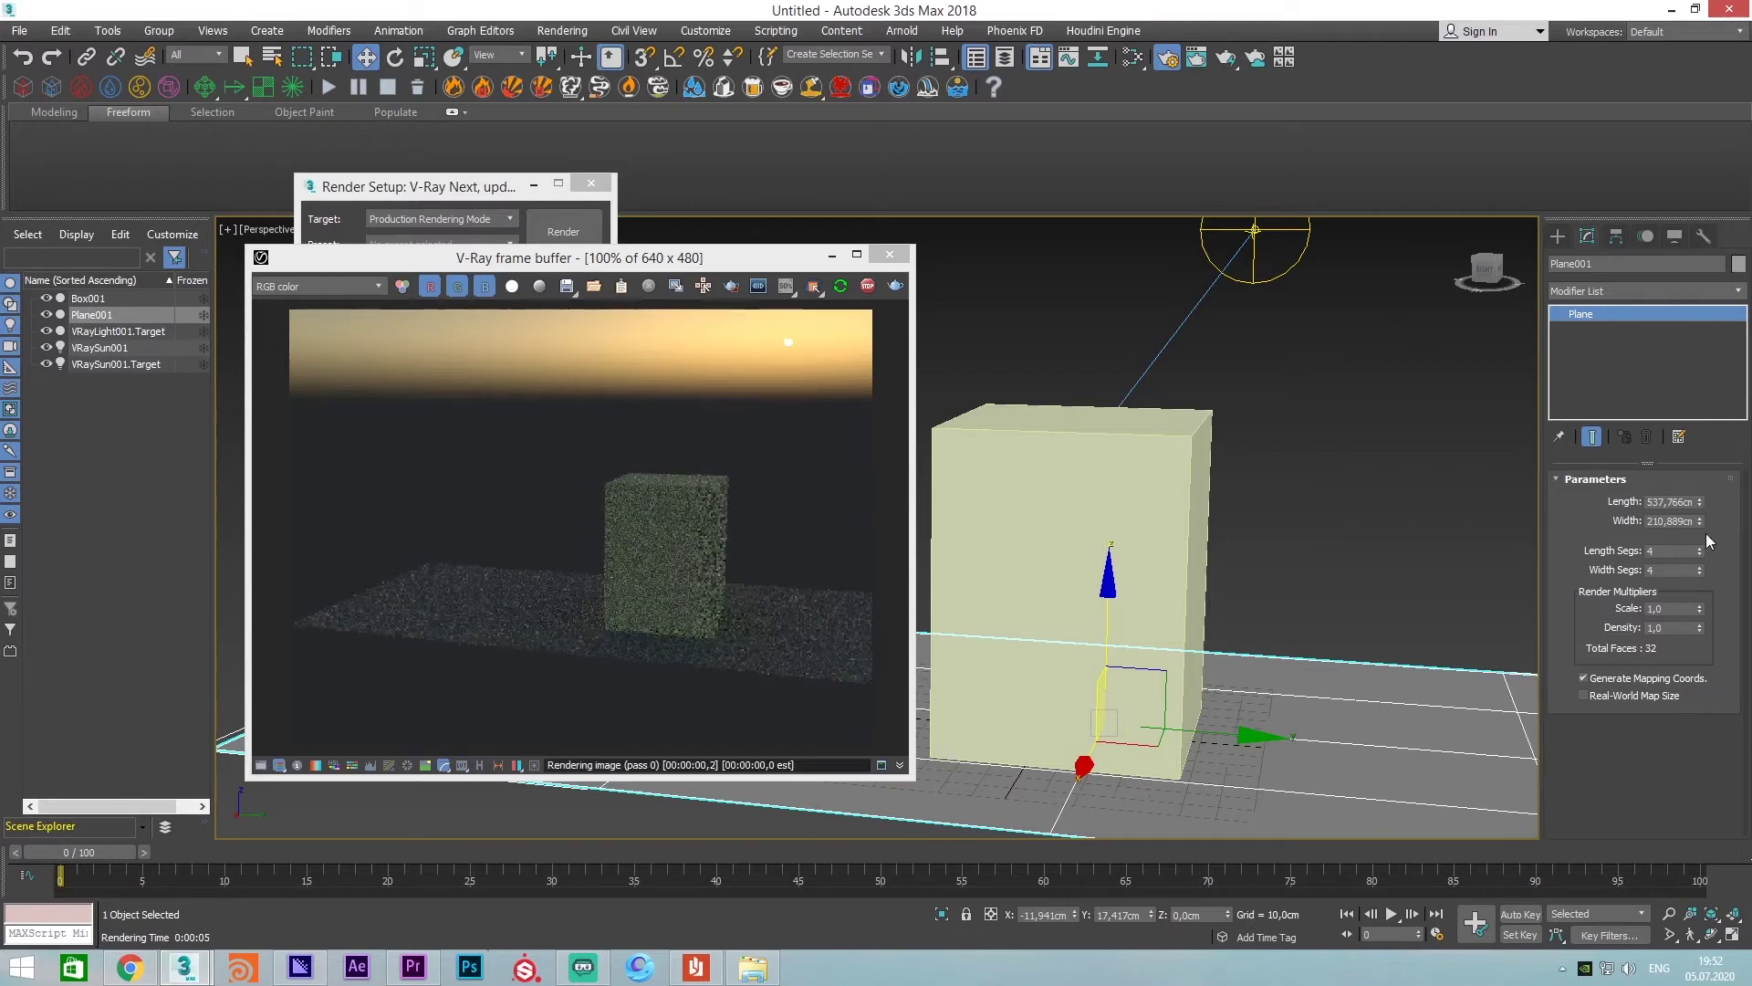
{"action": "left_click_drag", "start_coordinate": [1699, 520], "coordinate": [1638, 52]}
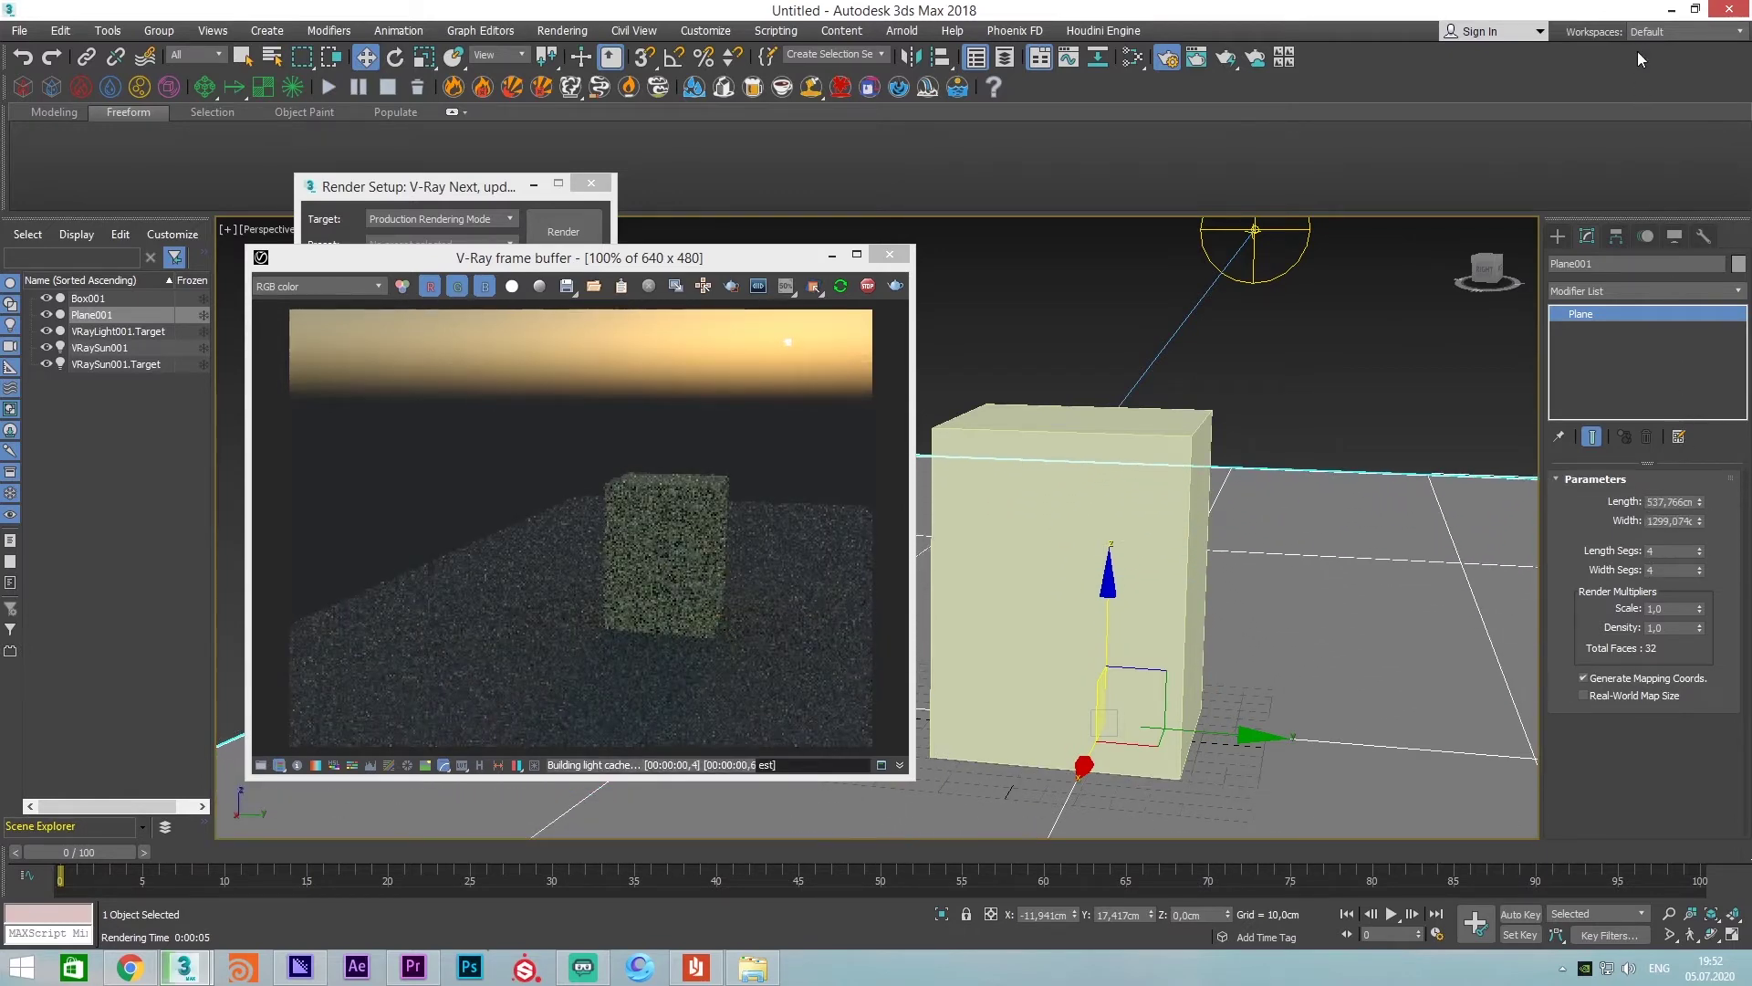
{"action": "mouse_move", "coordinate": [1050, 534]}
{"action": "middle_mouse_down", "text": "alt"}
{"action": "mouse_move", "coordinate": [1022, 548]}
{"action": "mouse_move", "coordinate": [1060, 565]}
{"action": "mouse_move", "coordinate": [1028, 584]}
{"action": "middle_mouse_up", "text": "alt"}
{"action": "left_click", "coordinate": [1019, 547]}
Raise VRaySun001 so the sky turns to daylight blue
{"action": "left_click", "coordinate": [1339, 573]}
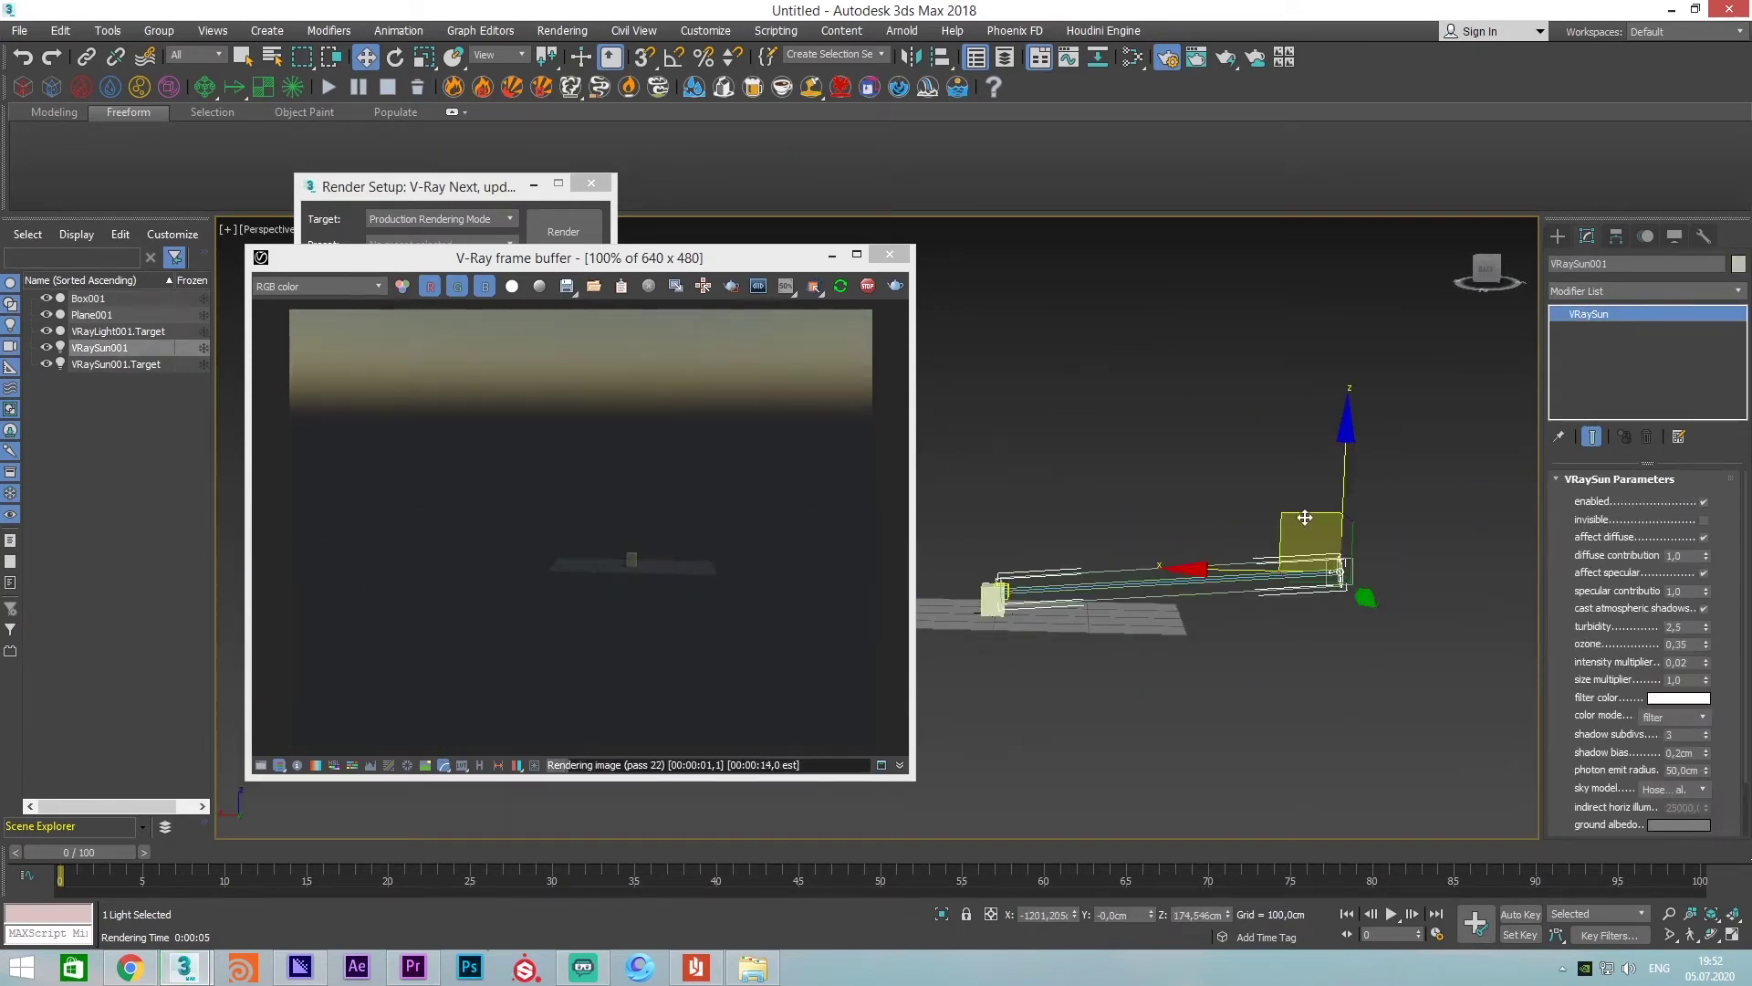
{"action": "left_click_drag", "start_coordinate": [1339, 572], "coordinate": [1131, 406]}
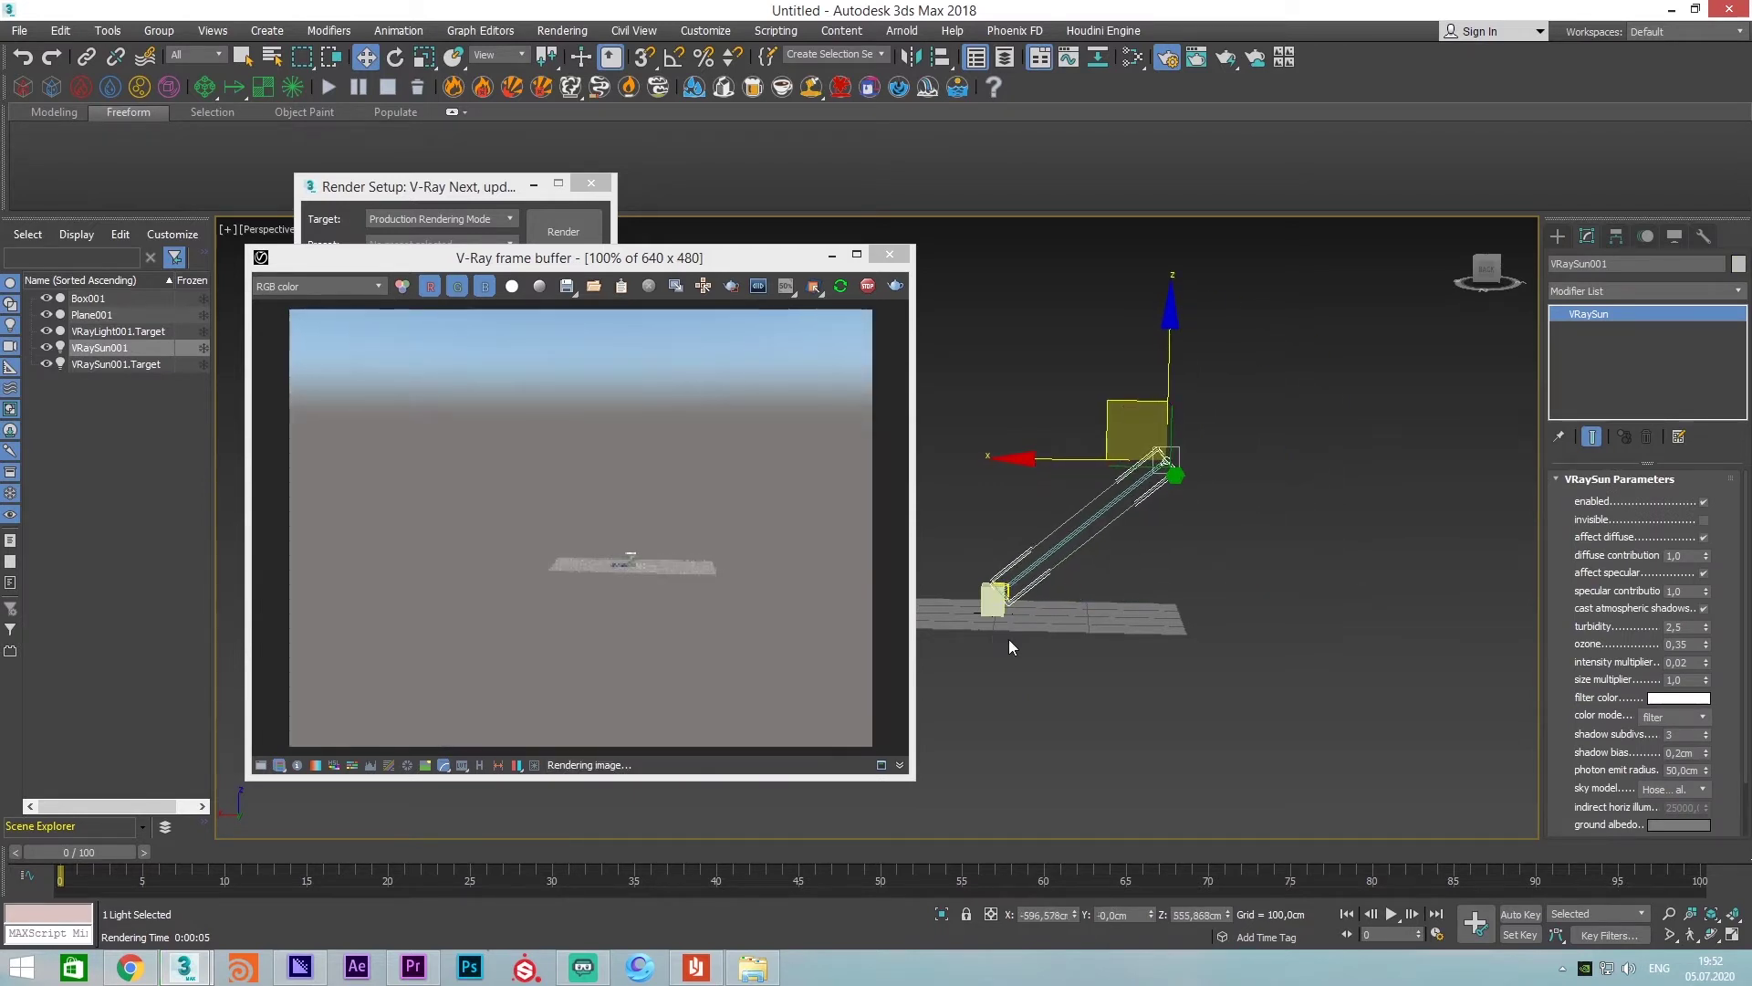
{"action": "scroll", "coordinate": [1010, 639], "scroll_direction": "up", "scroll_amount": 3}
{"action": "scroll", "coordinate": [1010, 639], "scroll_direction": "up", "scroll_amount": 3}
Select the box, plane and sun target, orbit higher, then reselect Box001
{"action": "left_click", "coordinate": [1052, 587]}
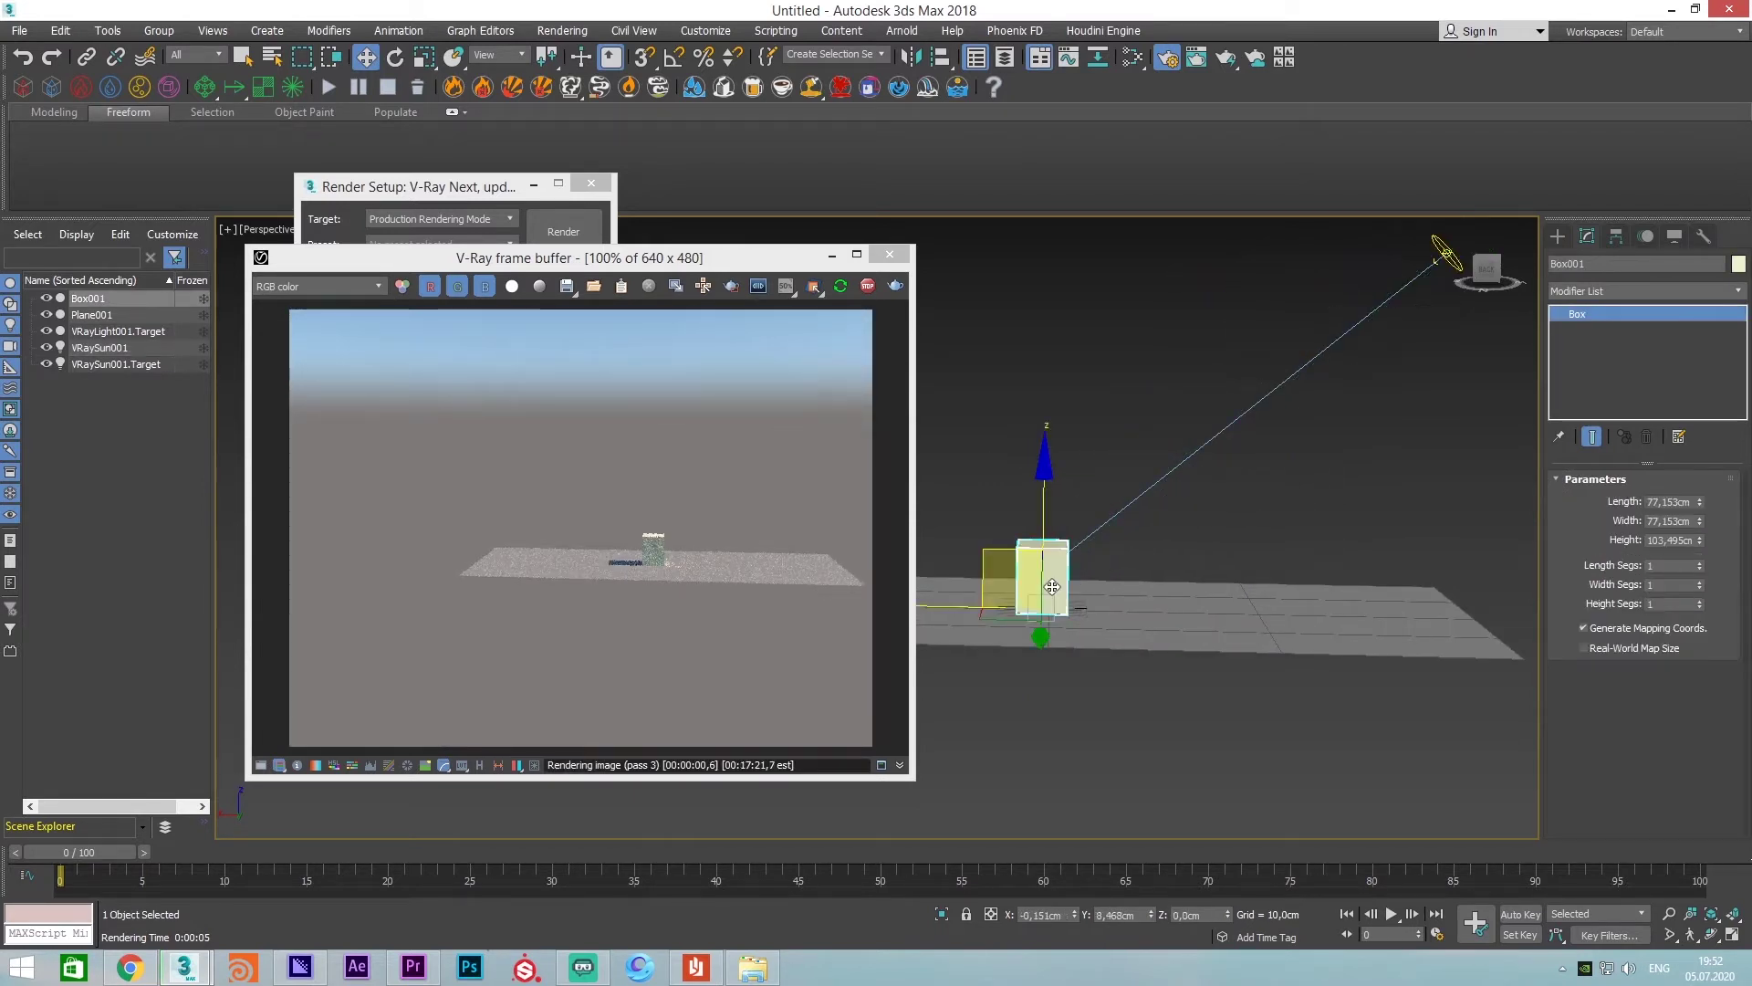
{"action": "left_click", "coordinate": [1101, 583], "text": "ctrl"}
{"action": "left_click", "coordinate": [1059, 633], "text": "ctrl"}
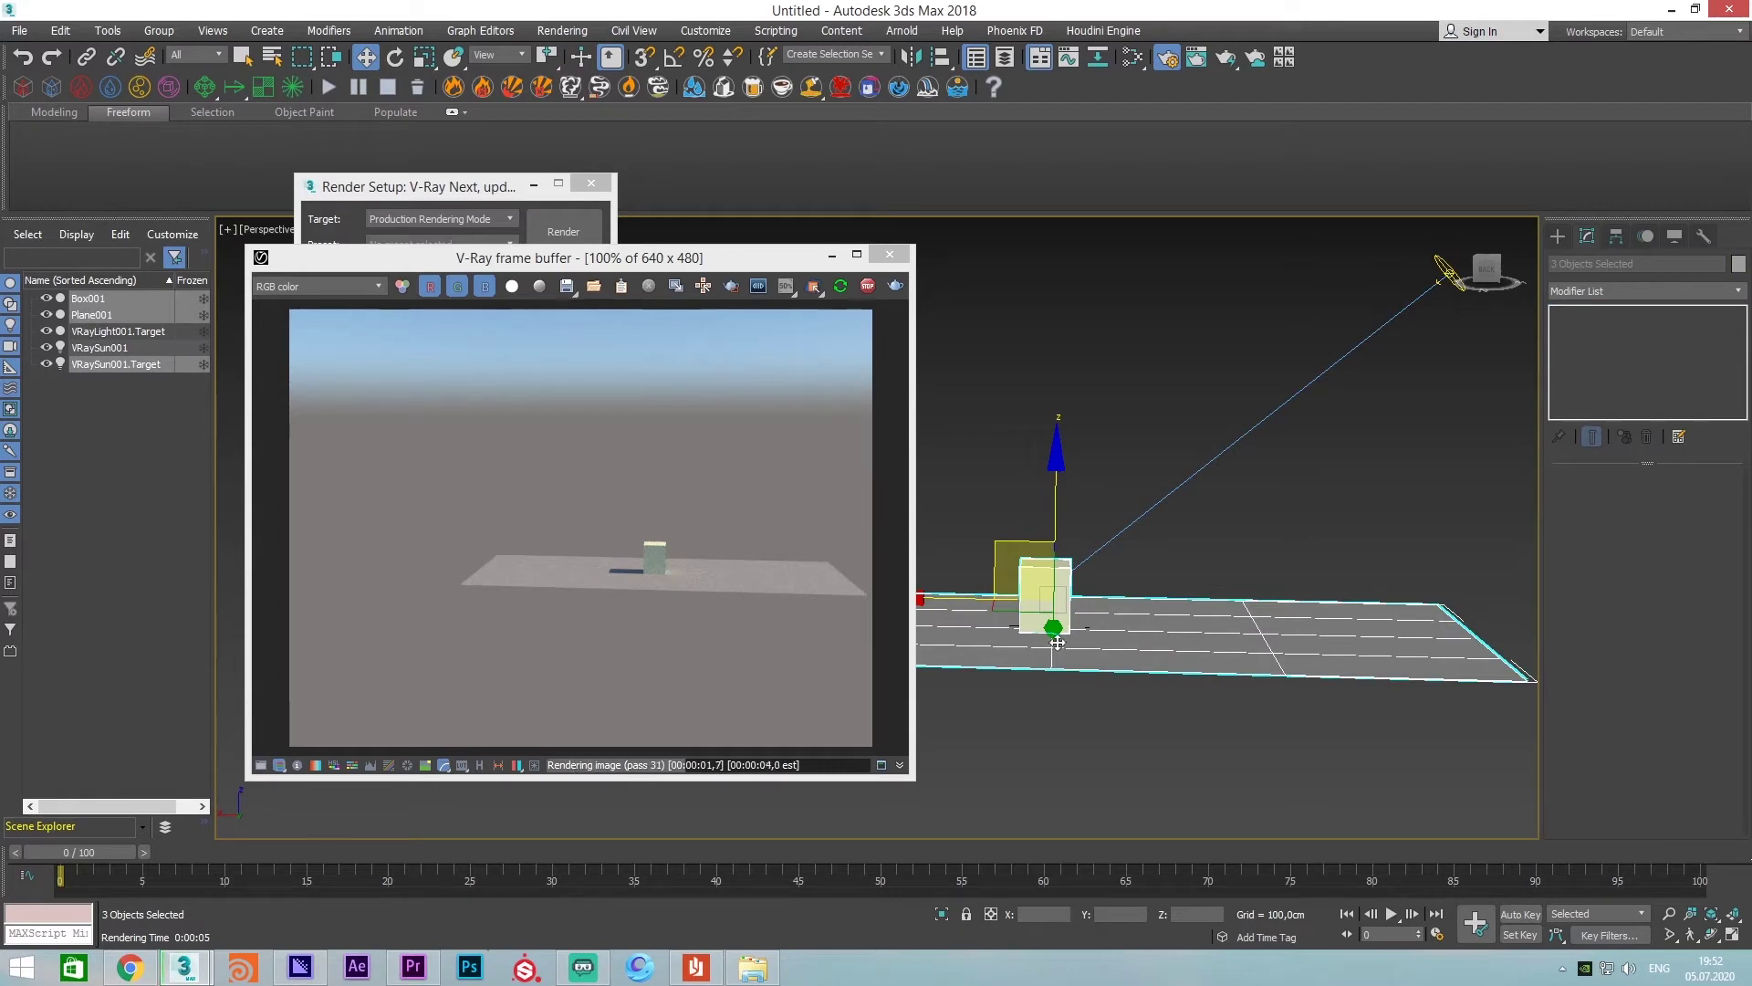
{"action": "mouse_move", "coordinate": [1060, 639]}
{"action": "middle_mouse_down", "text": "alt"}
{"action": "mouse_move", "coordinate": [850, 631]}
{"action": "mouse_move", "coordinate": [1074, 577]}
{"action": "mouse_move", "coordinate": [1071, 561]}
{"action": "mouse_move", "coordinate": [1157, 590]}
{"action": "middle_mouse_up", "text": "alt"}
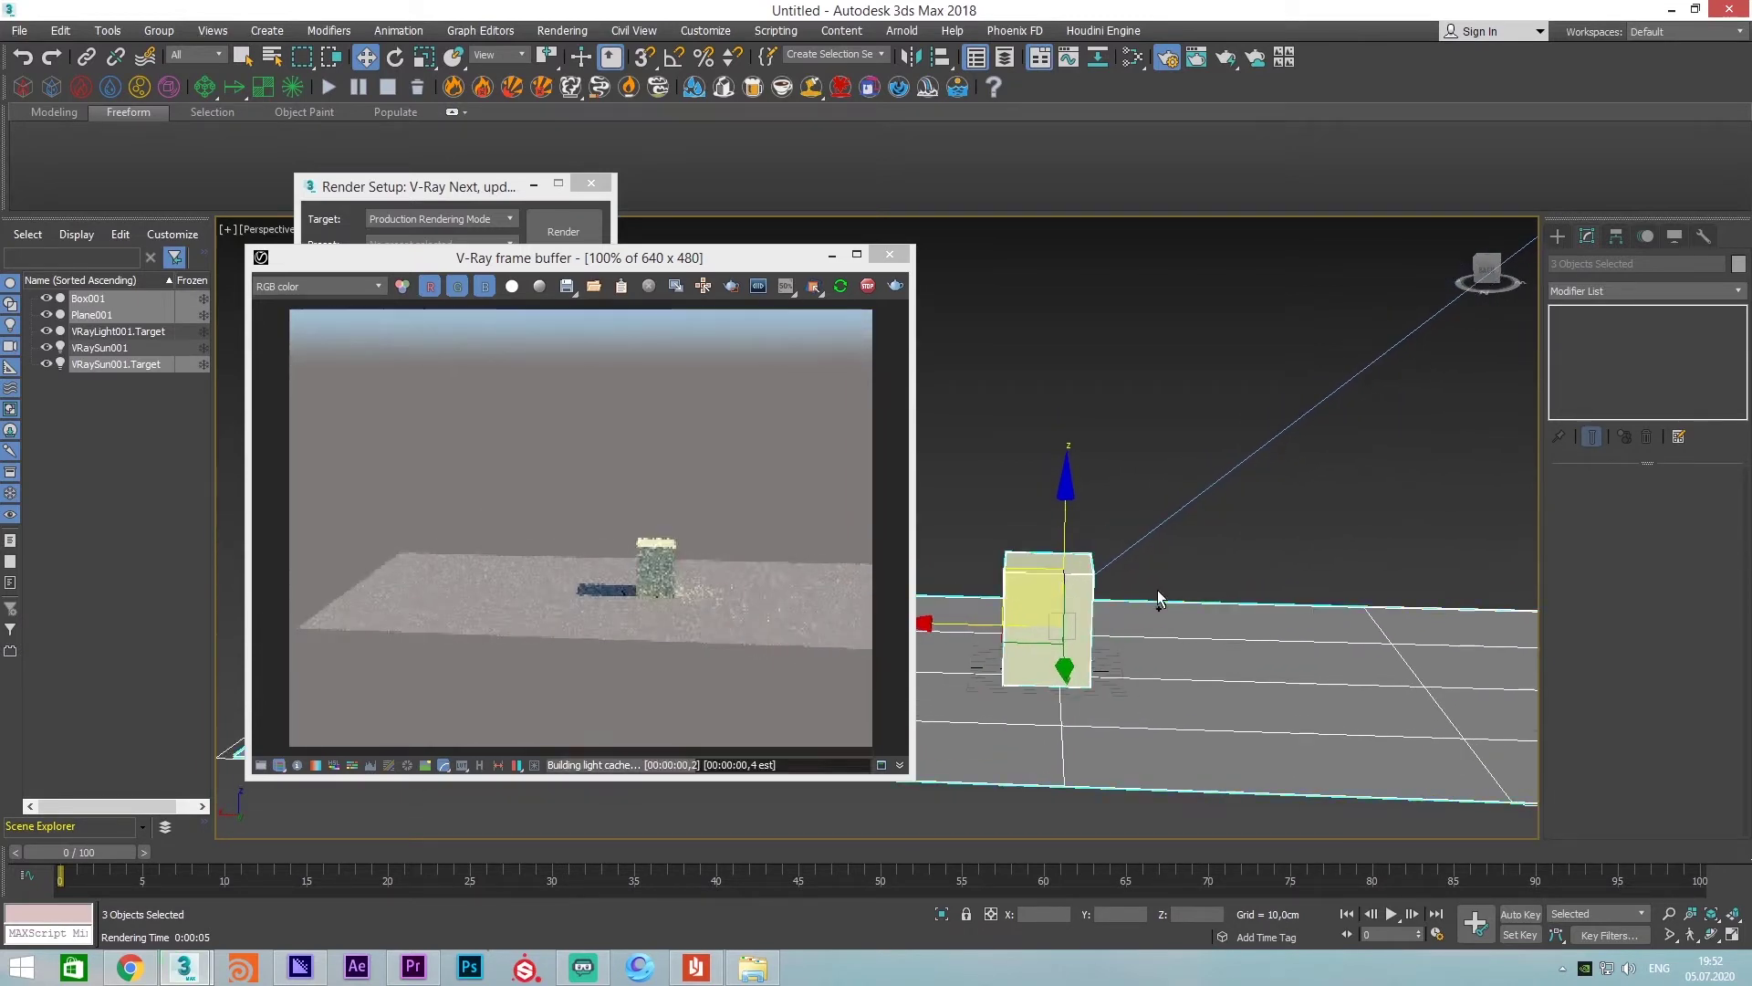
{"action": "left_click", "coordinate": [1161, 586]}
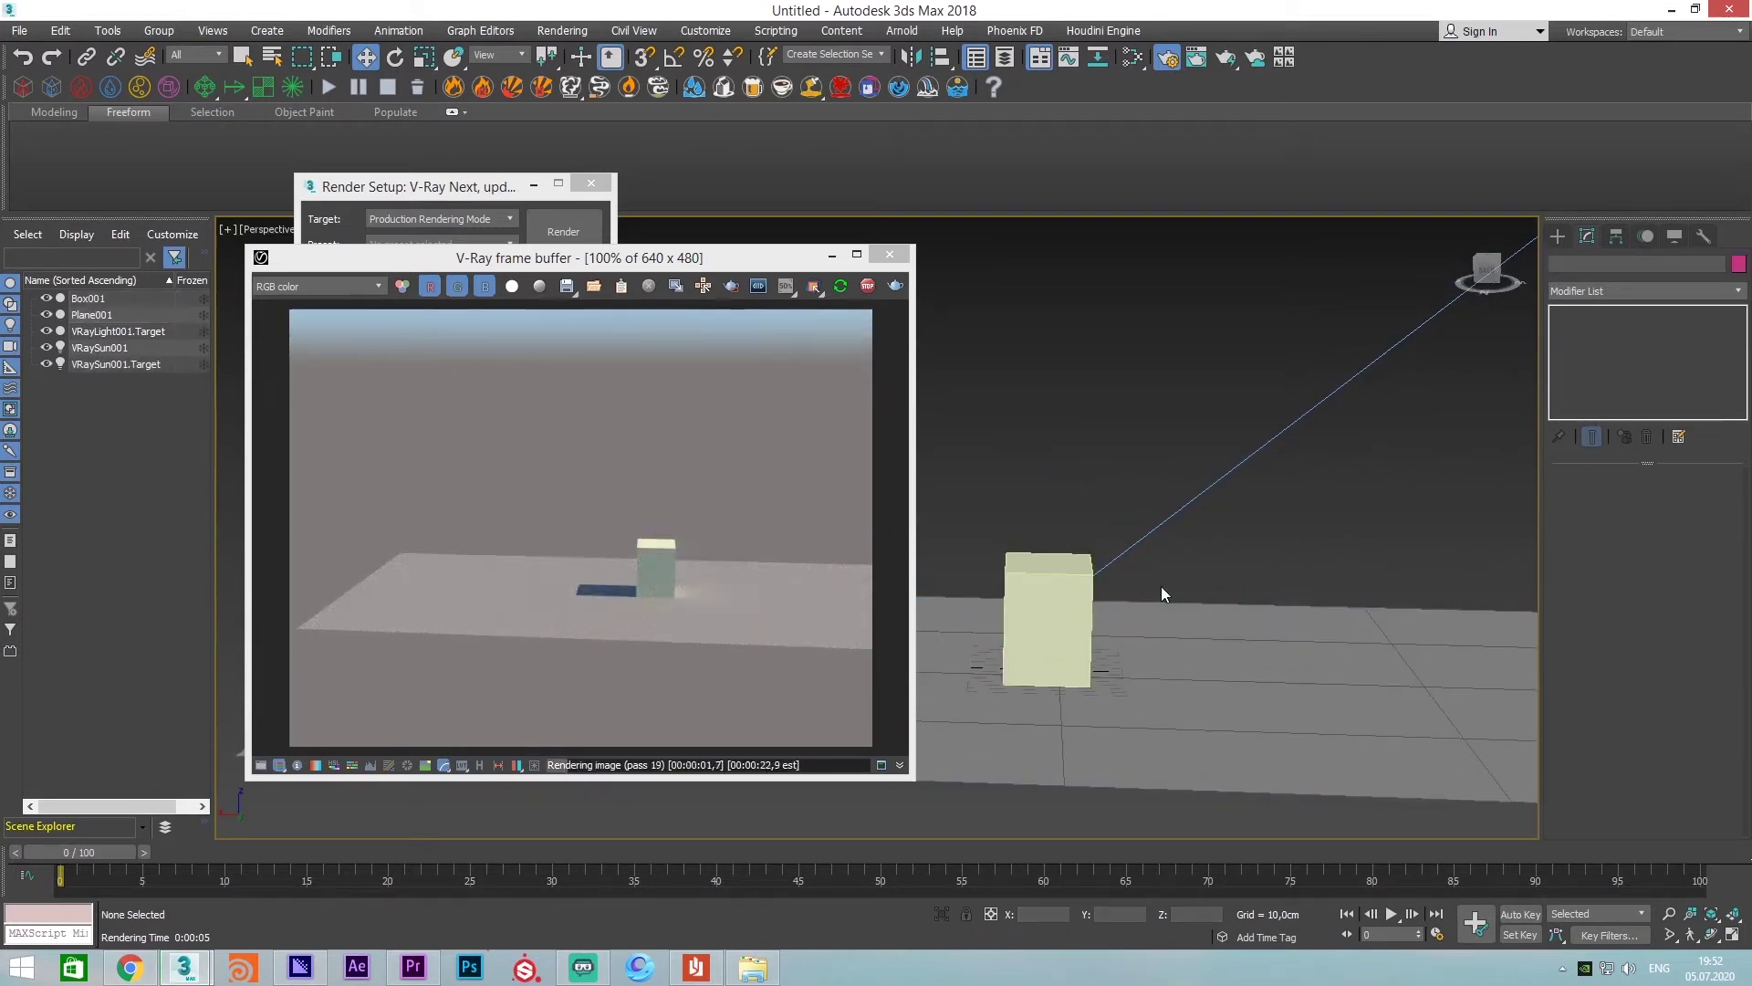
{"action": "left_click", "coordinate": [1063, 635]}
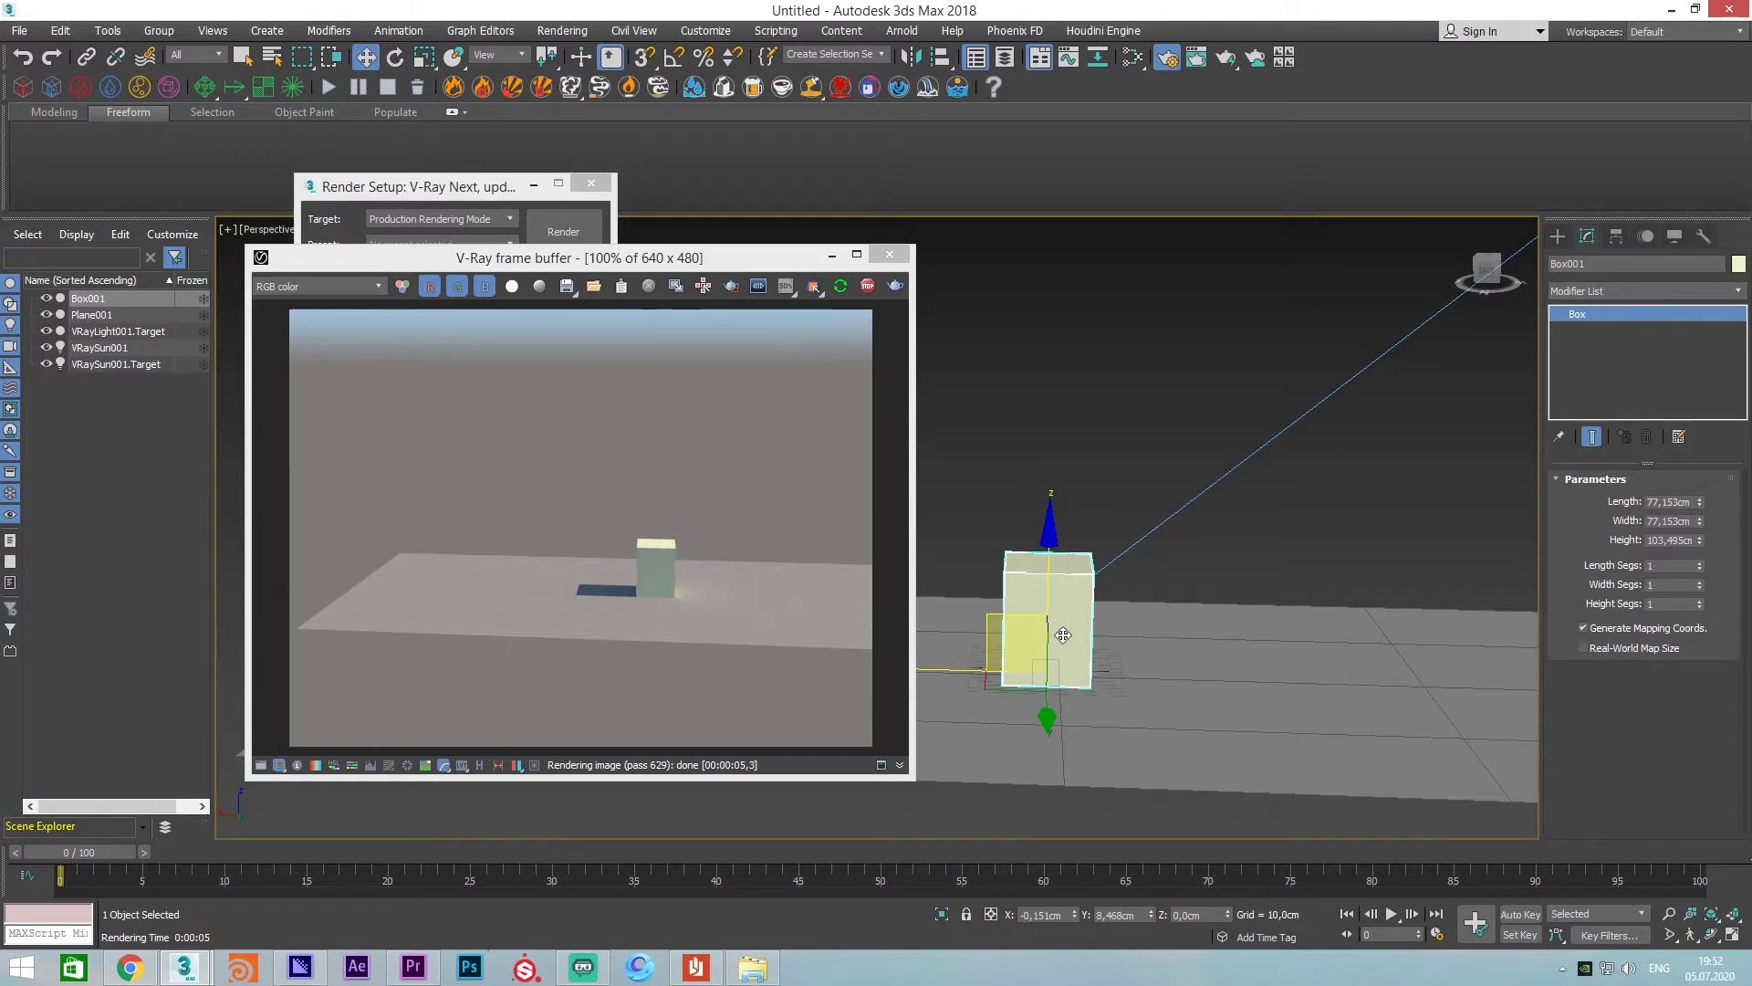
Move the finished V-Ray frame buffer to the upper right, clear of Render Setup
{"action": "left_click_drag", "start_coordinate": [560, 261], "coordinate": [1038, 183]}
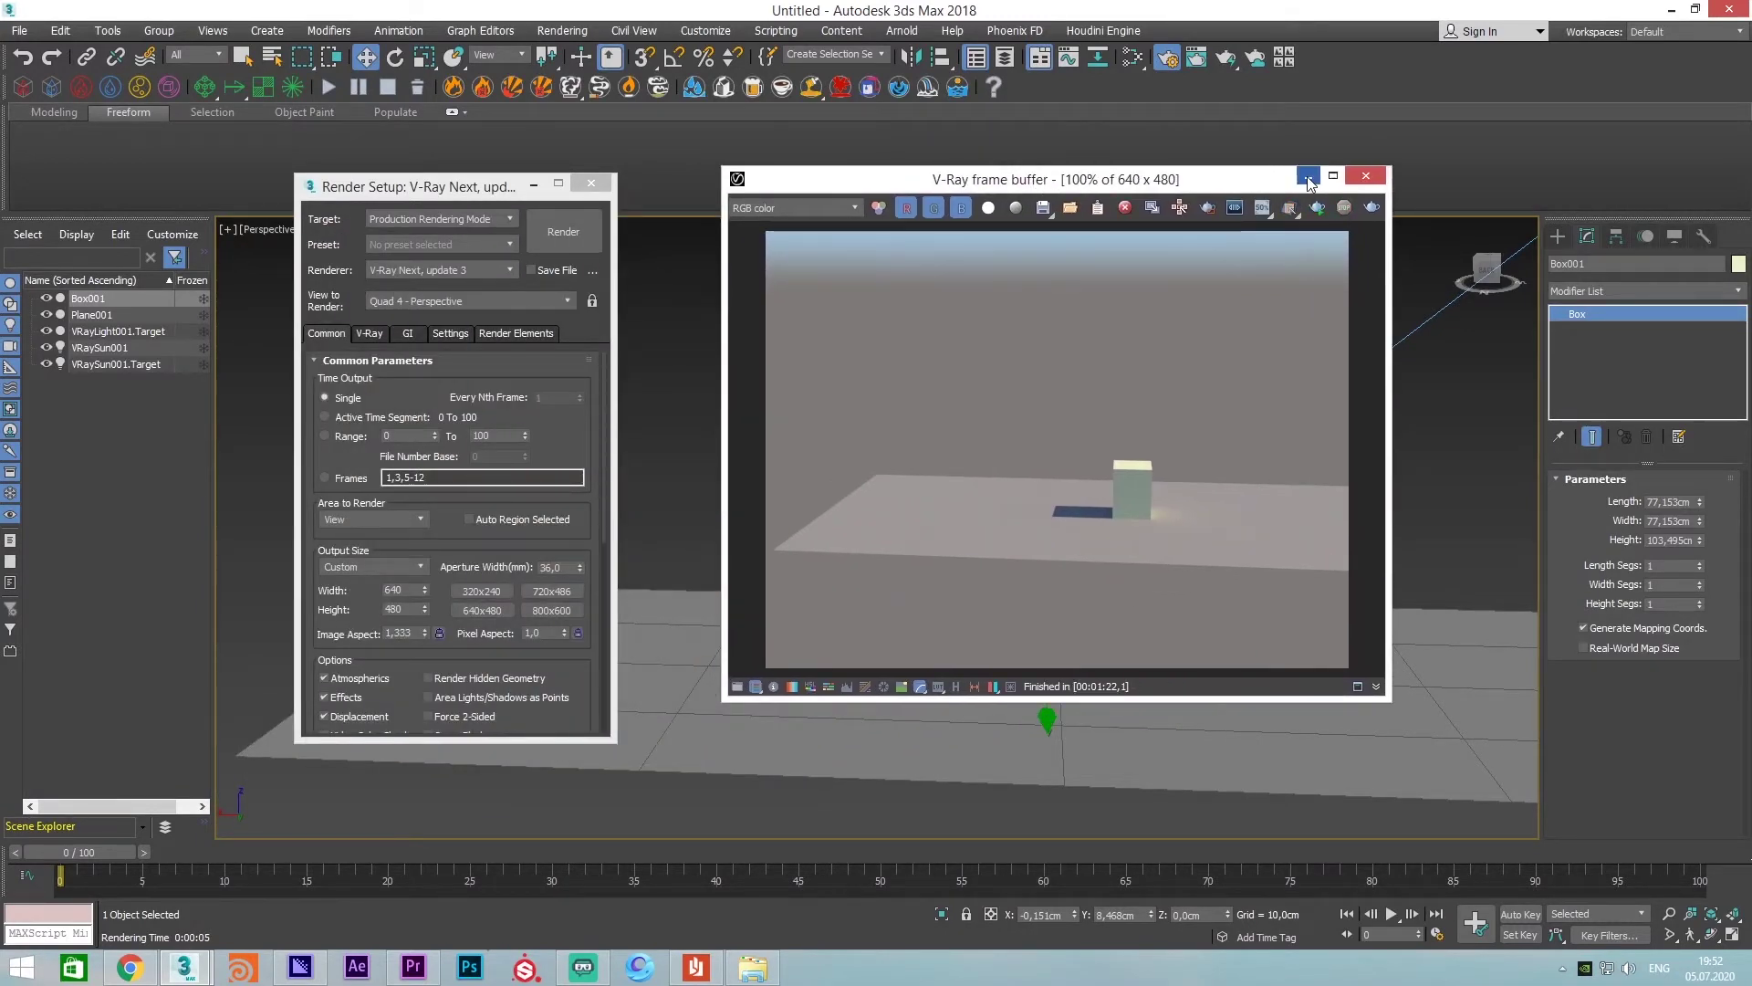
{"action": "left_click_drag", "start_coordinate": [1205, 183], "coordinate": [1343, 84]}
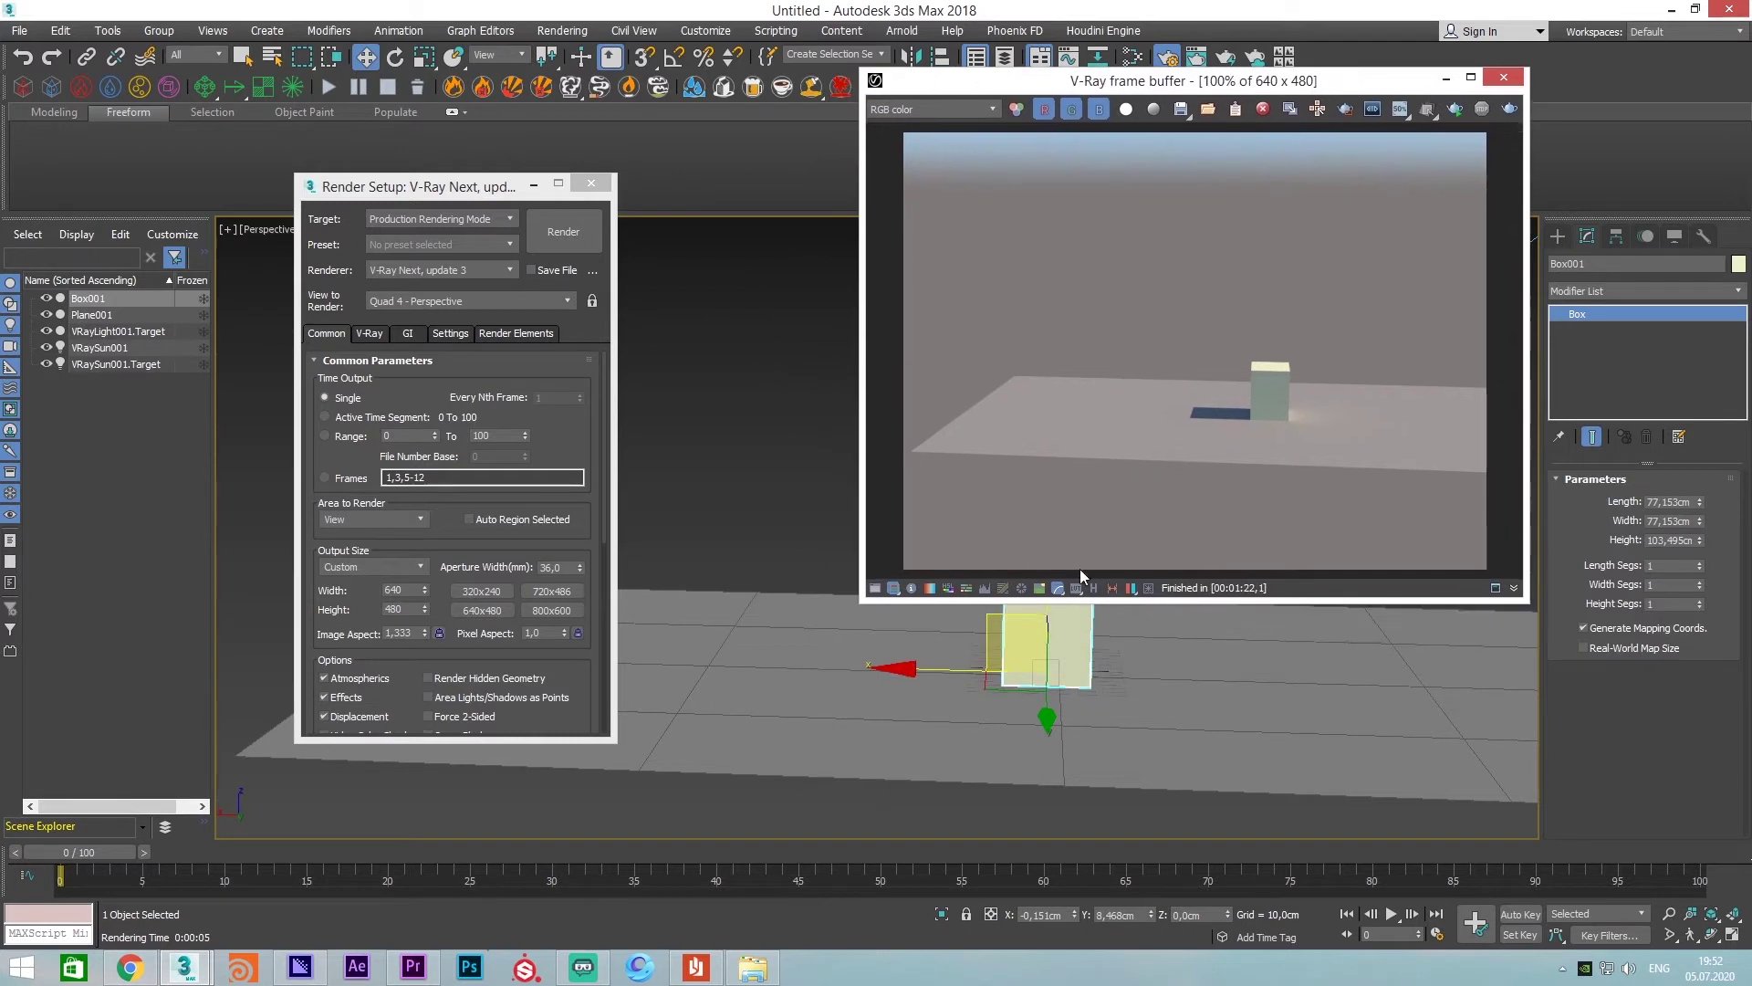
{"action": "middle_click_drag", "start_coordinate": [1052, 697], "coordinate": [1014, 711]}
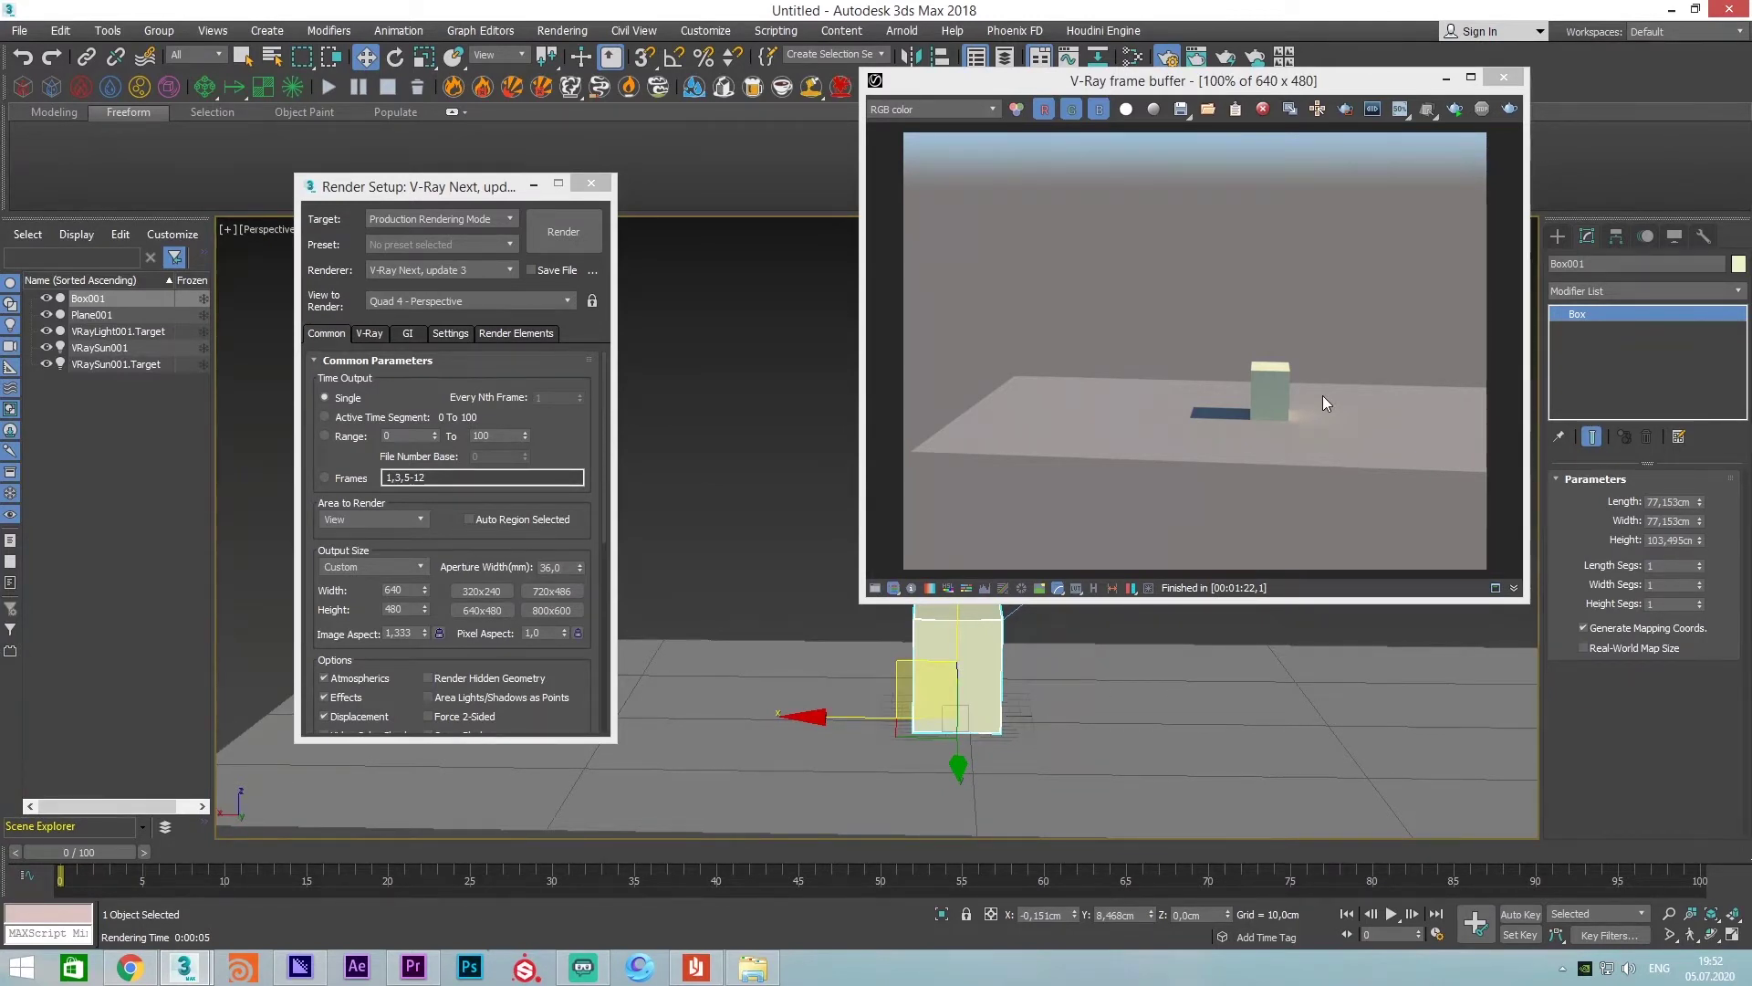
{"action": "left_click_drag", "start_coordinate": [1166, 90], "coordinate": [1146, 92]}
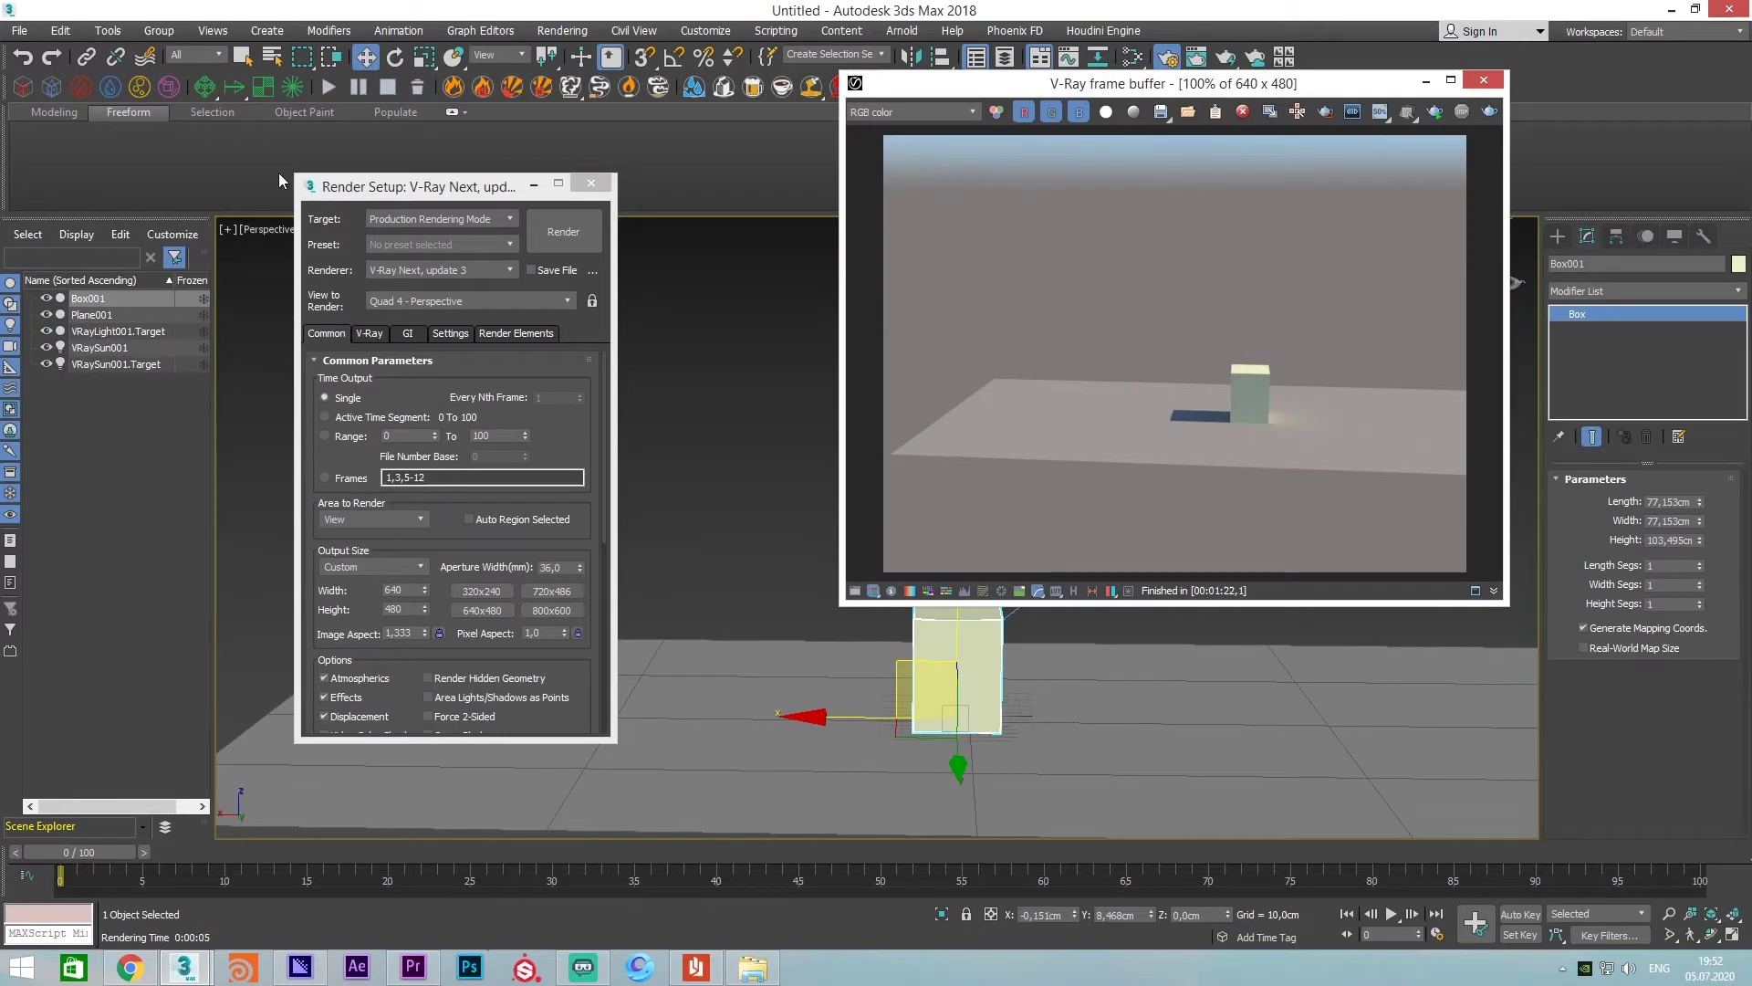
Raise the Render Setup dialog slightly, rotate the viewport and move to a later frame
{"action": "left_click_drag", "start_coordinate": [379, 197], "coordinate": [388, 153]}
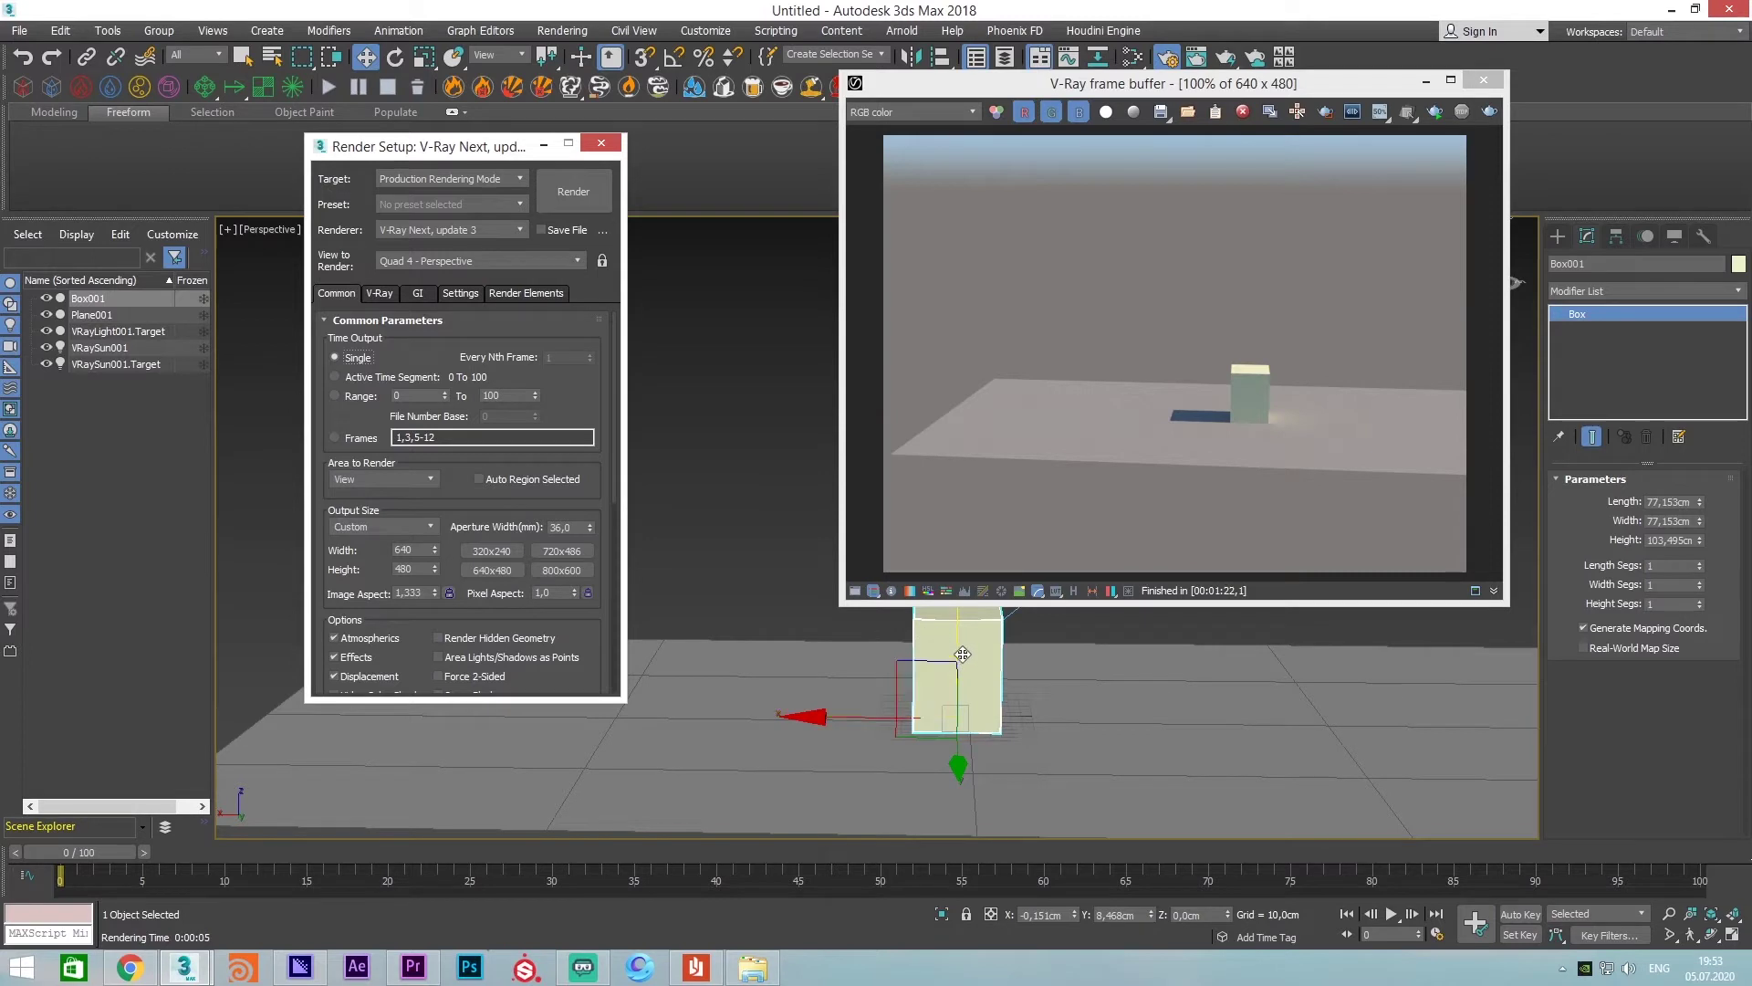
{"action": "mouse_move", "coordinate": [1036, 689]}
{"action": "middle_mouse_down", "text": "alt"}
{"action": "mouse_move", "coordinate": [1001, 695]}
{"action": "mouse_move", "coordinate": [1035, 684]}
{"action": "middle_mouse_up", "text": "alt"}
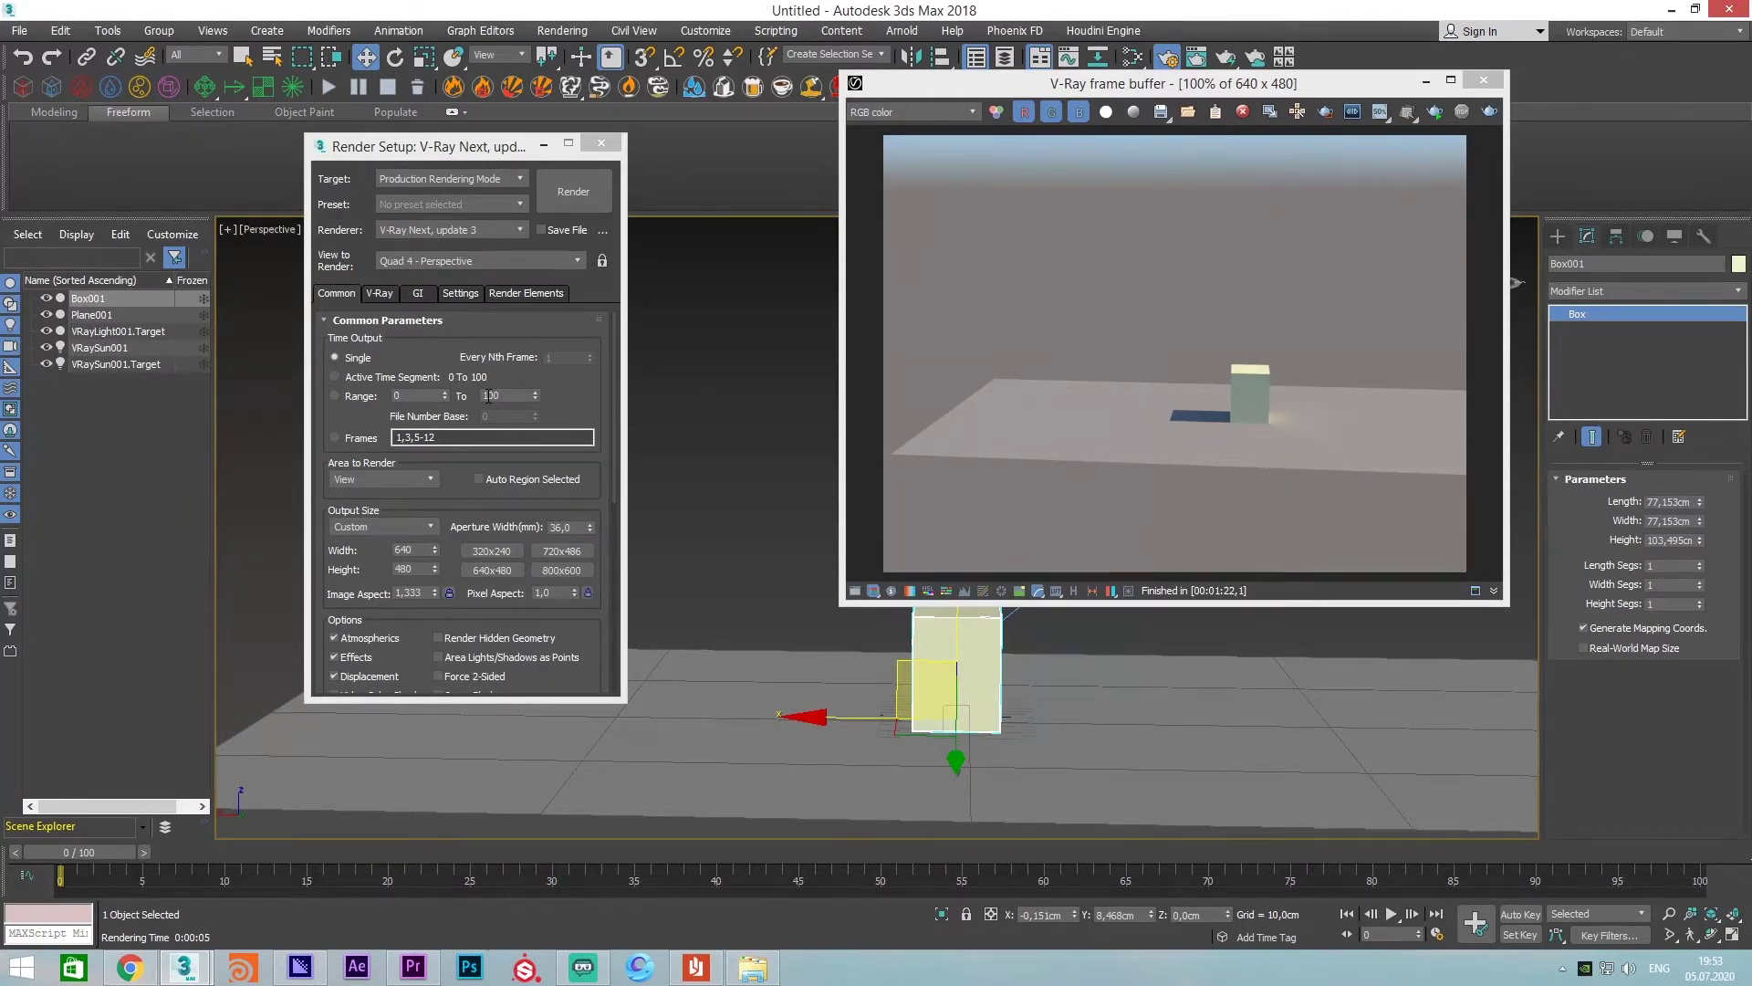
{"action": "left_click_drag", "start_coordinate": [64, 856], "coordinate": [470, 865]}
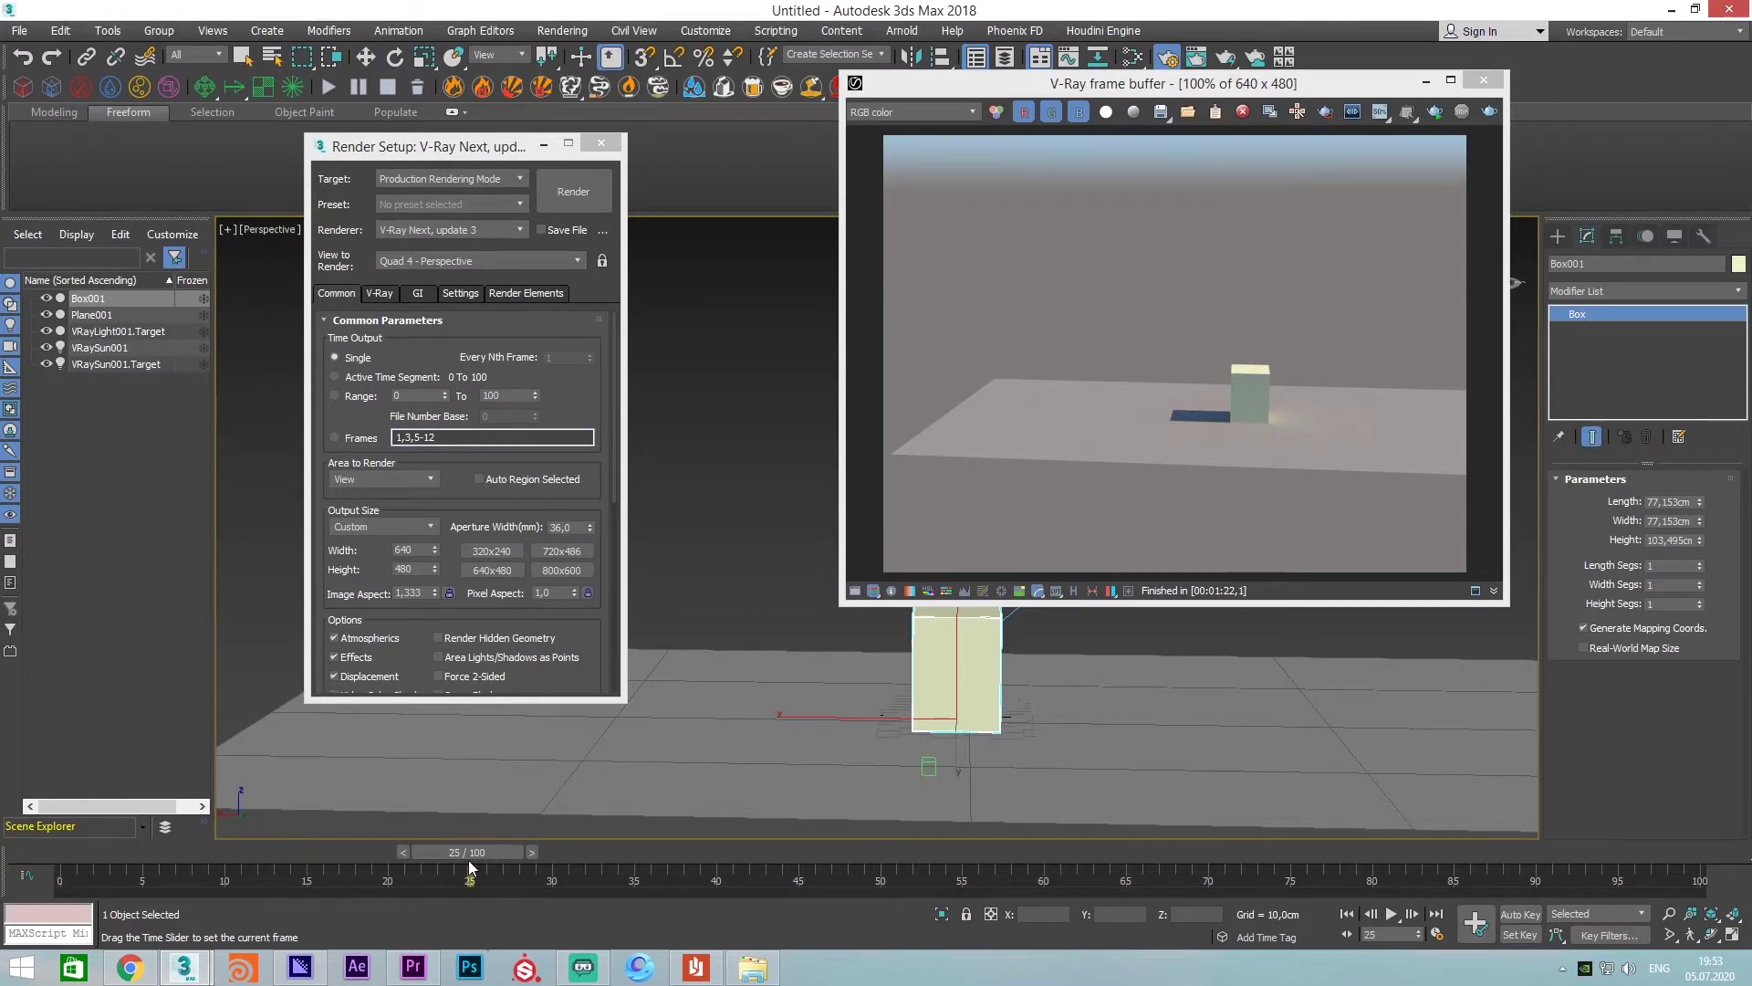
Switch to Move, return the time slider to frame 0 and scroll through the Common render settings
{"action": "key", "text": "w"}
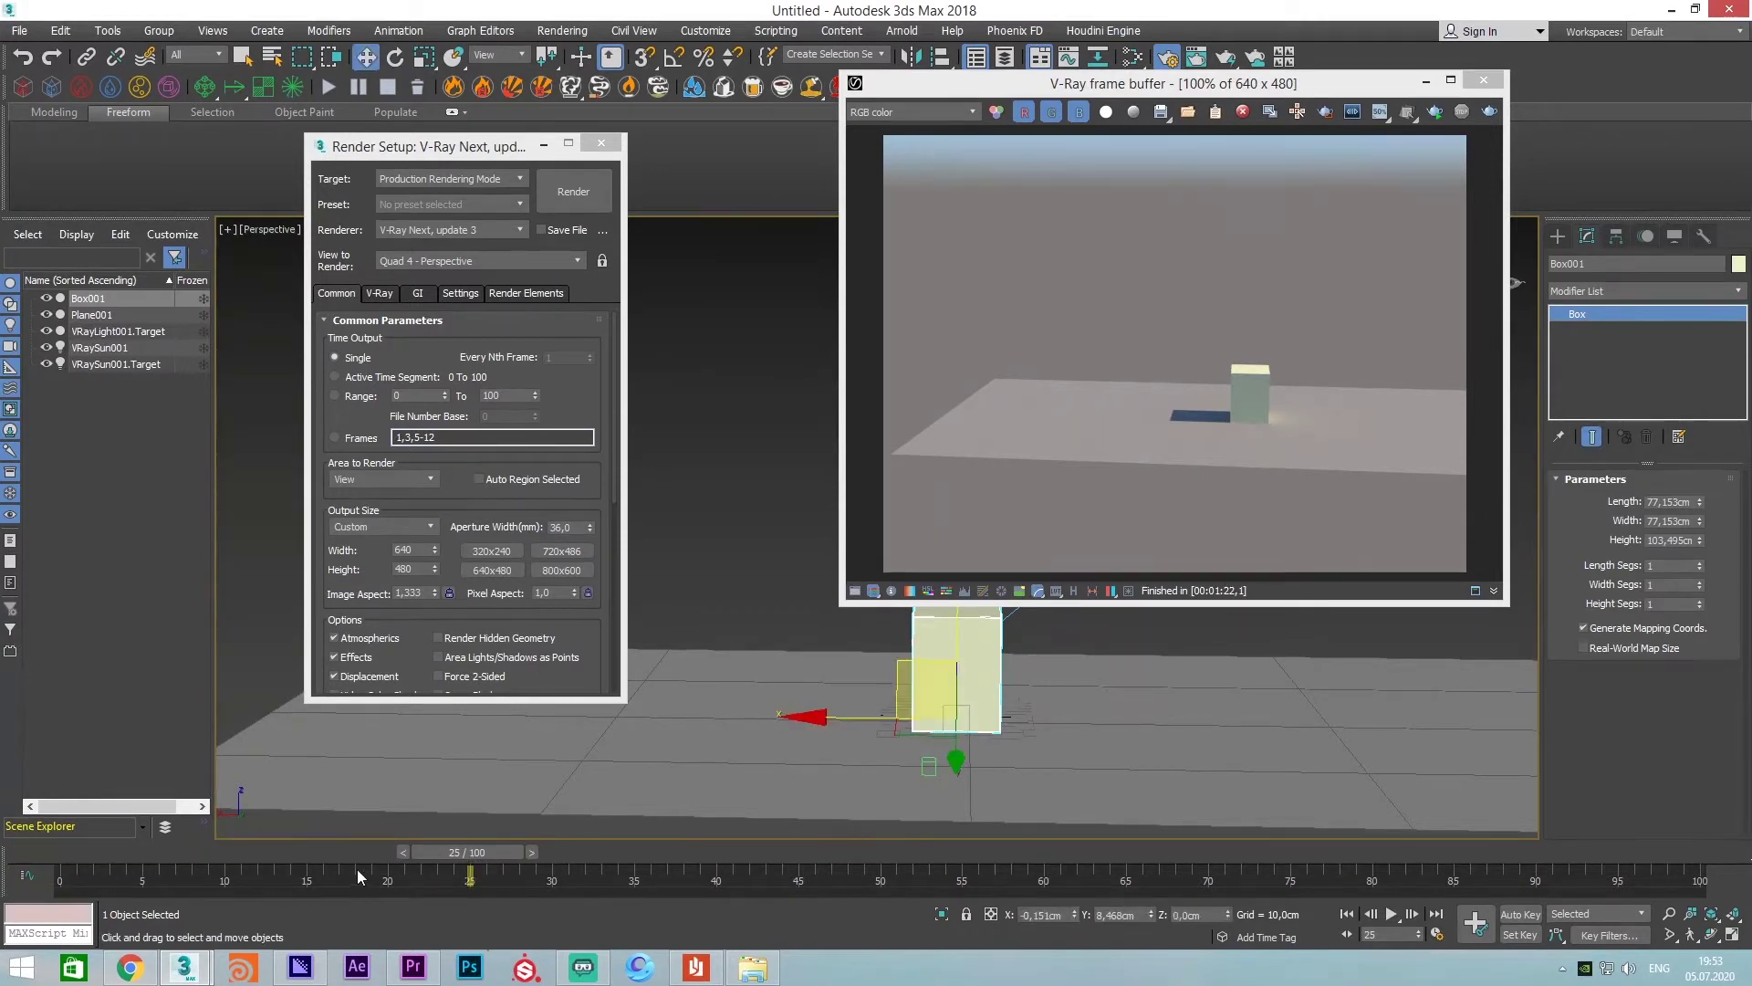
{"action": "left_click_drag", "start_coordinate": [458, 851], "coordinate": [64, 852]}
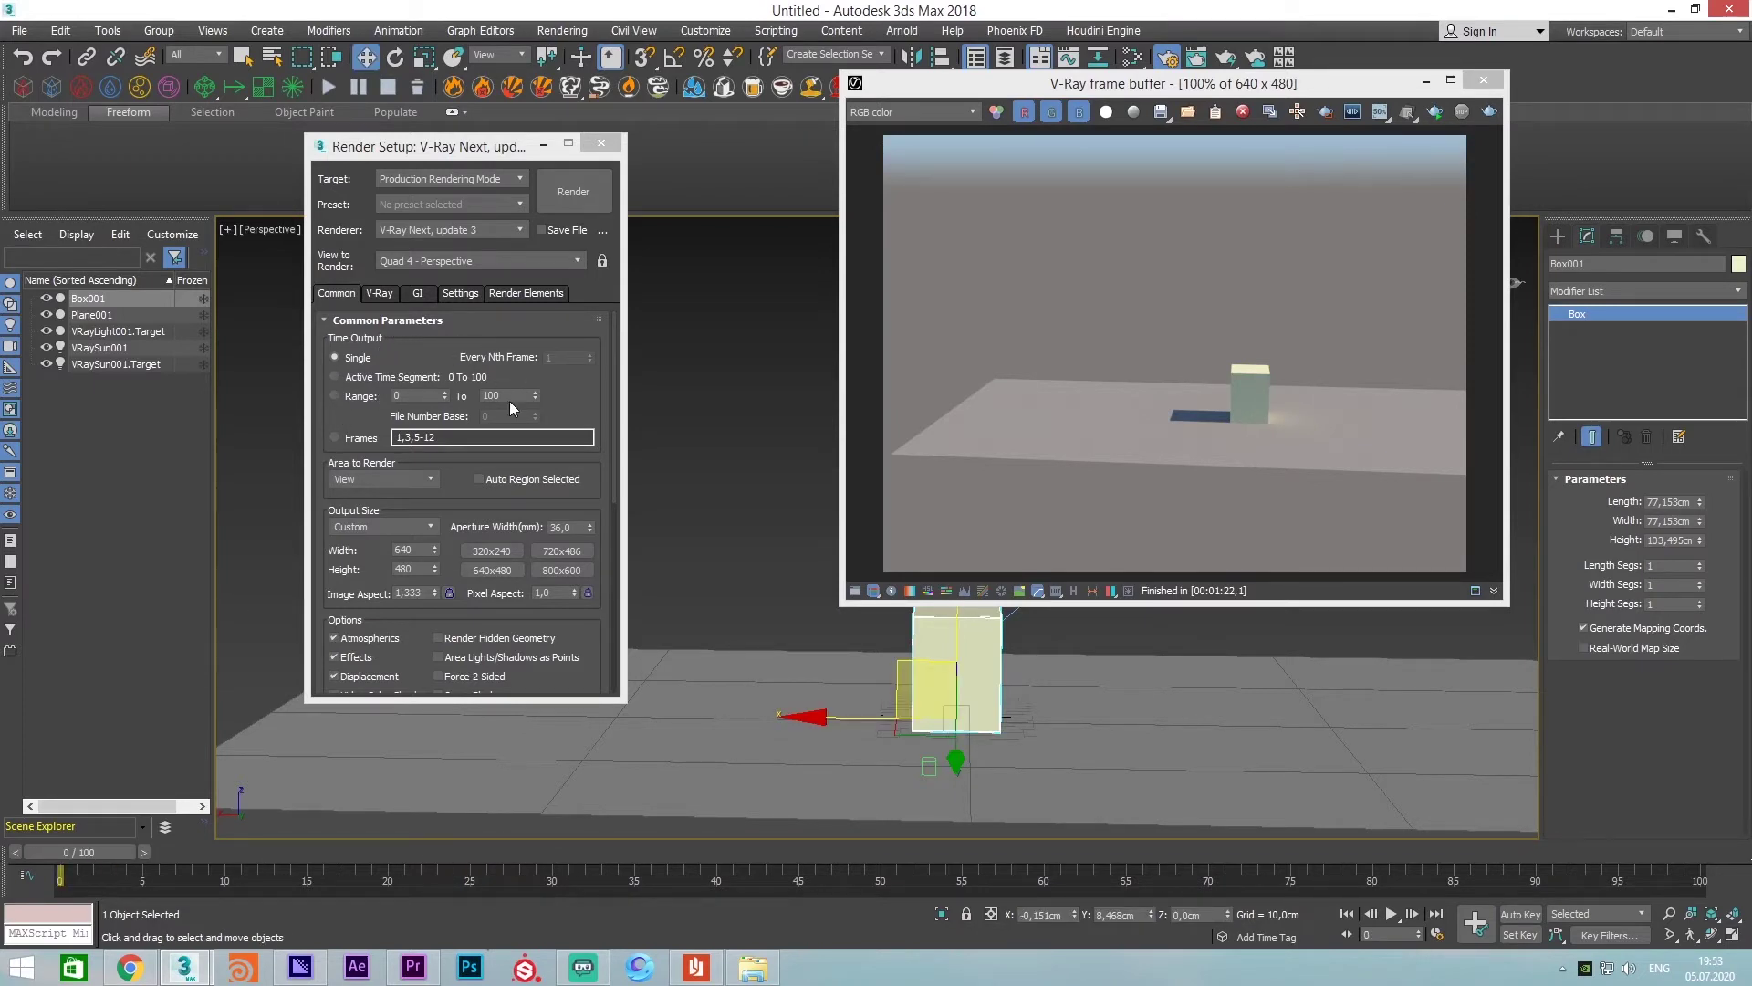
{"action": "left_click_drag", "start_coordinate": [514, 396], "coordinate": [458, 396]}
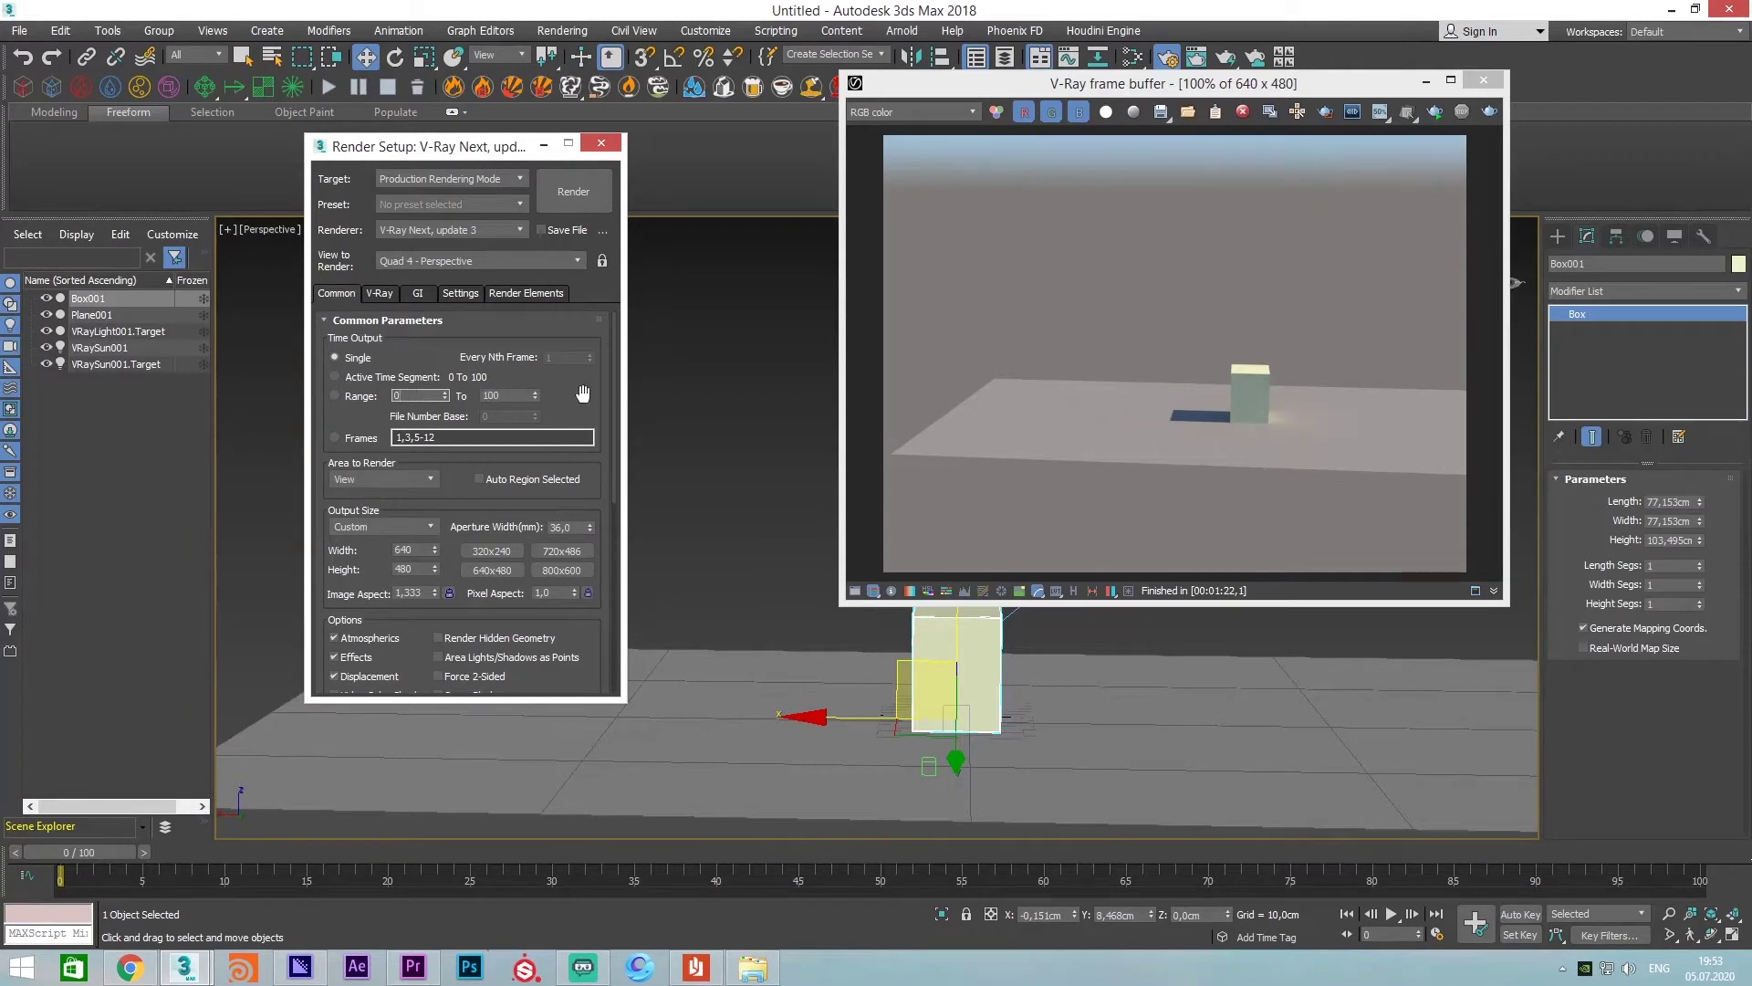
{"action": "left_click_drag", "start_coordinate": [581, 395], "coordinate": [582, 384]}
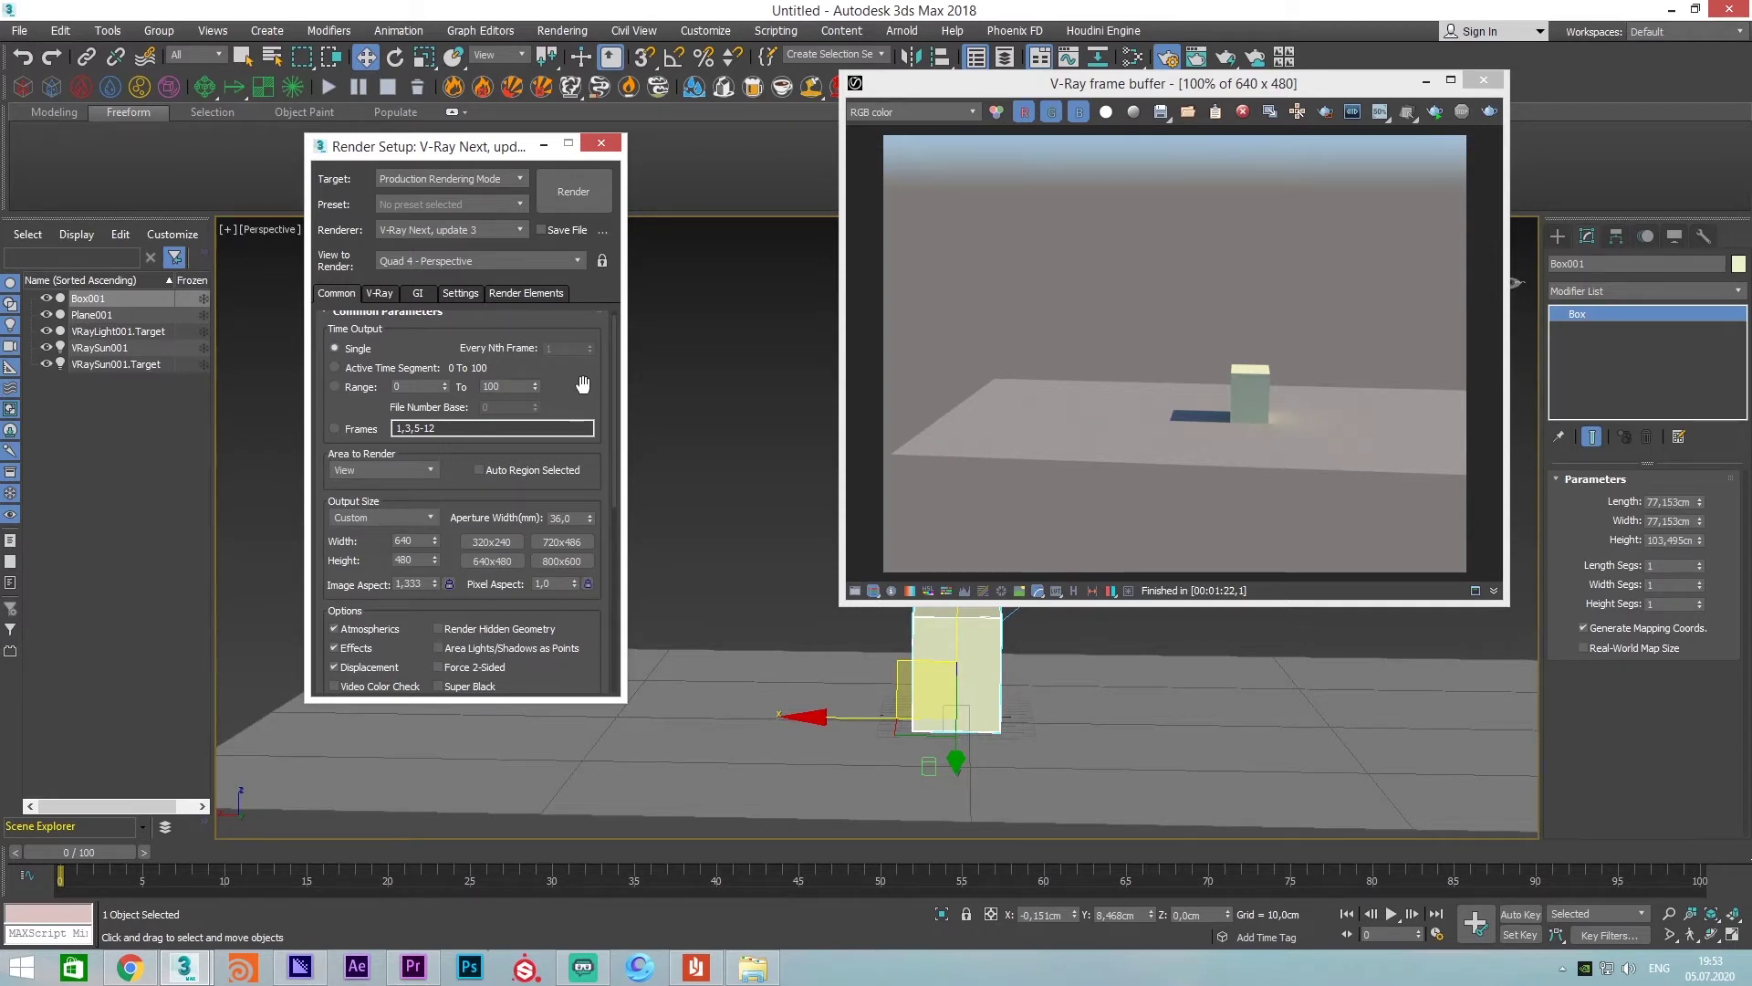
{"action": "left_click_drag", "start_coordinate": [582, 384], "coordinate": [579, 400]}
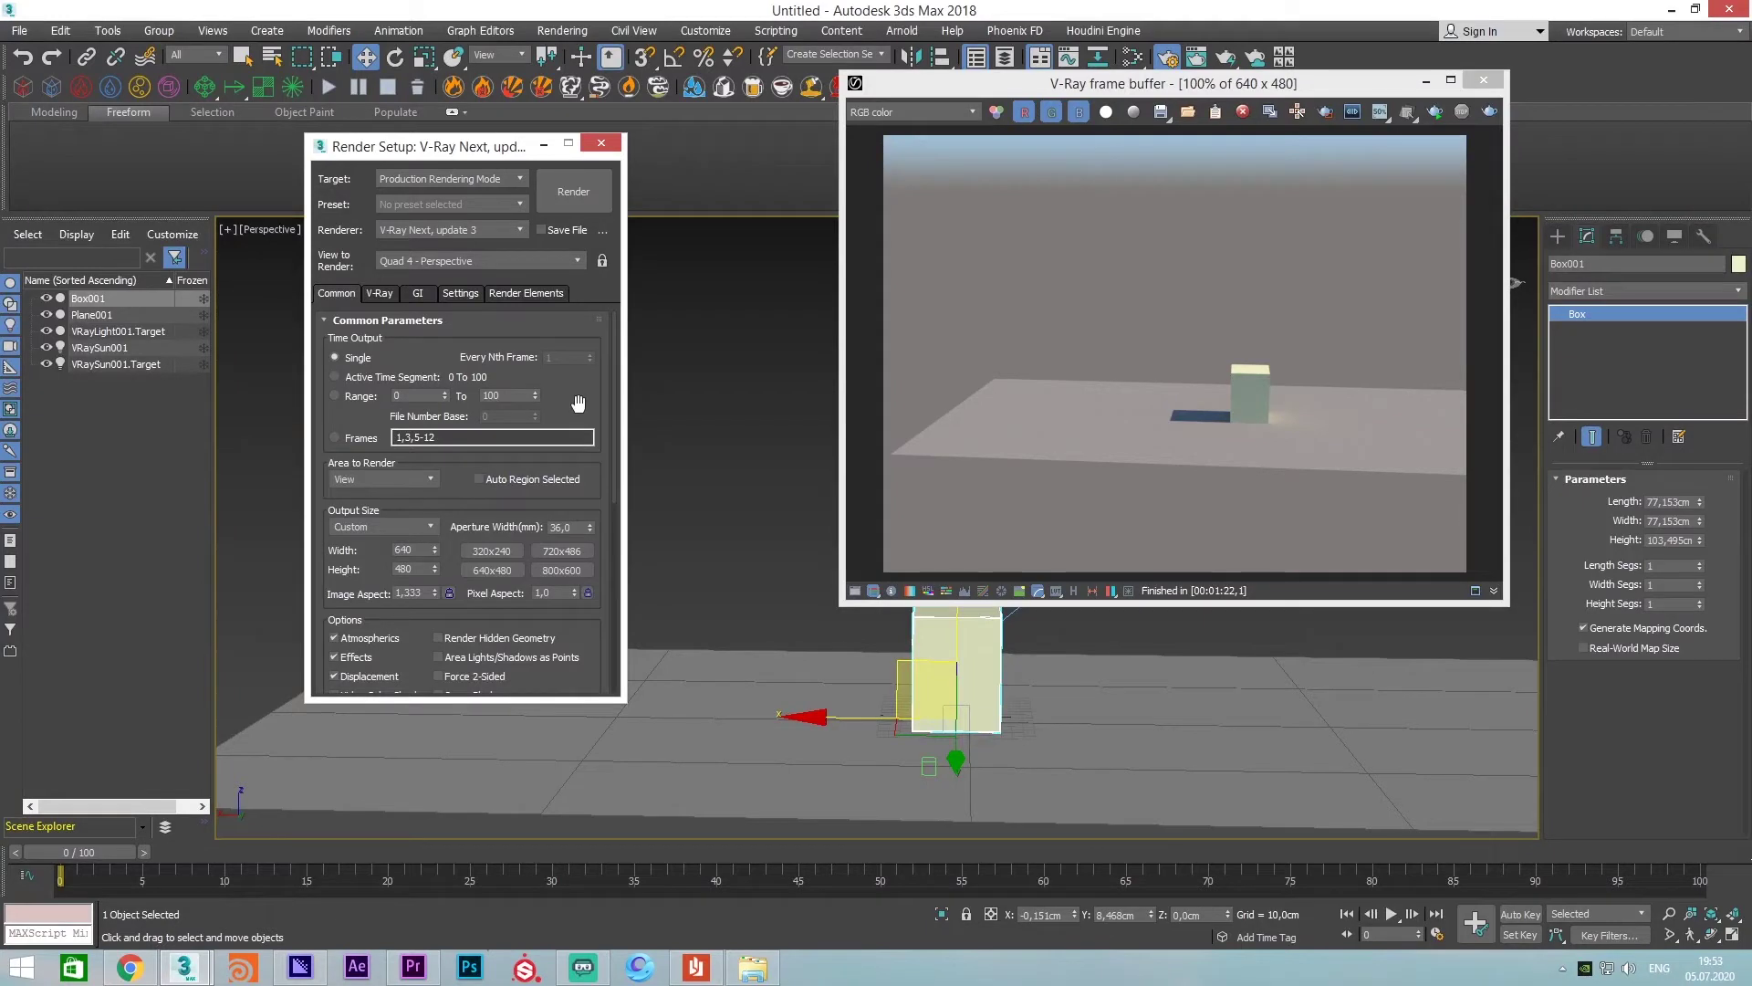
{"action": "mouse_move", "coordinate": [579, 403]}
{"action": "left_mouse_down"}
{"action": "mouse_move", "coordinate": [588, 317]}
{"action": "mouse_move", "coordinate": [583, 394]}
{"action": "left_mouse_up"}
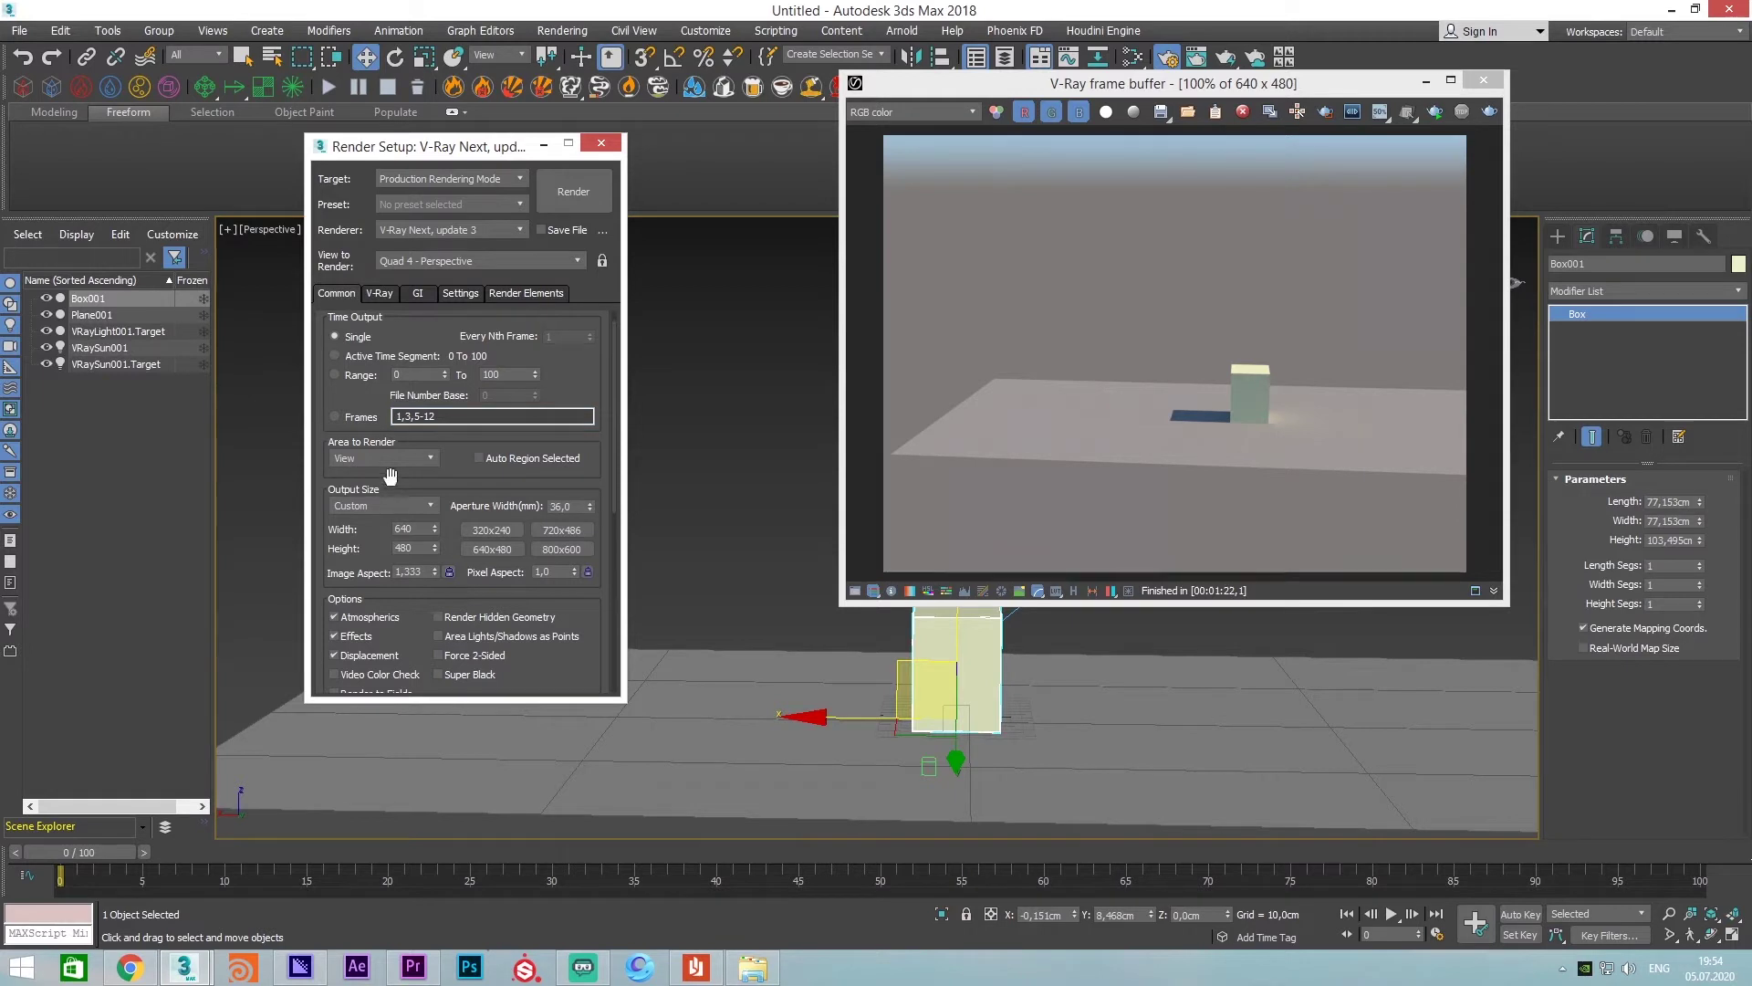
Set the output size to HDTV (video) at 1280x720 and start a new render
{"action": "left_click", "coordinate": [401, 507]}
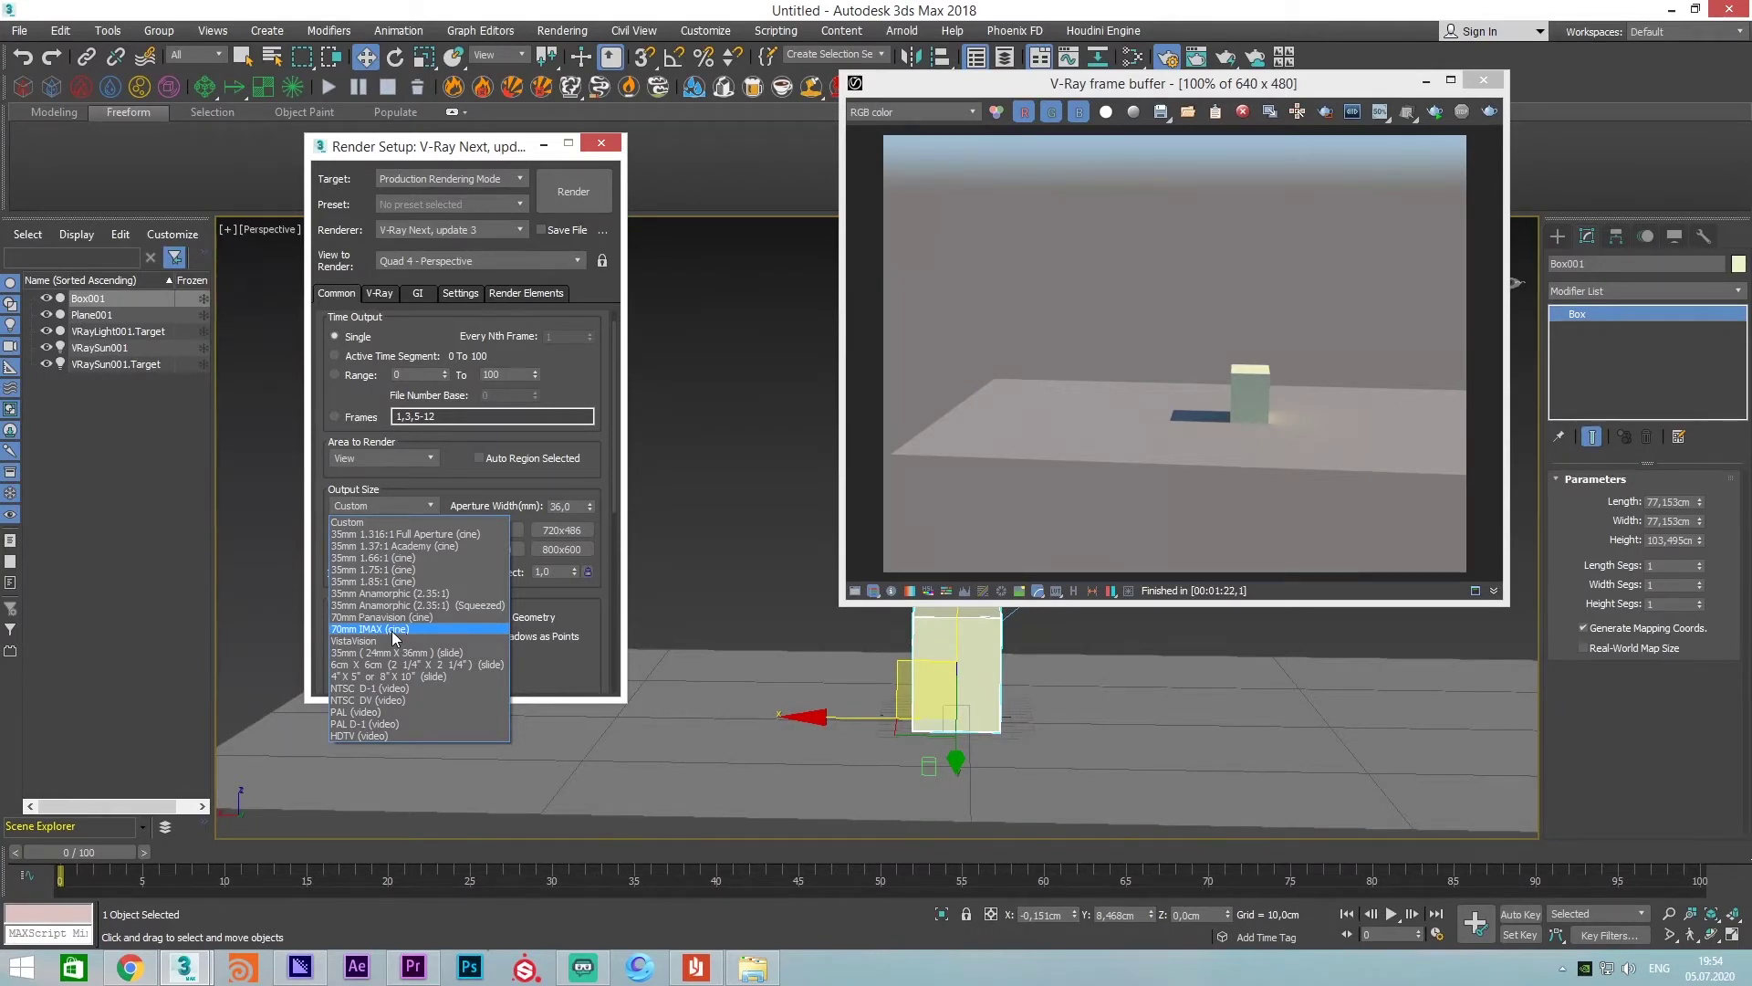
{"action": "left_click", "coordinate": [371, 736]}
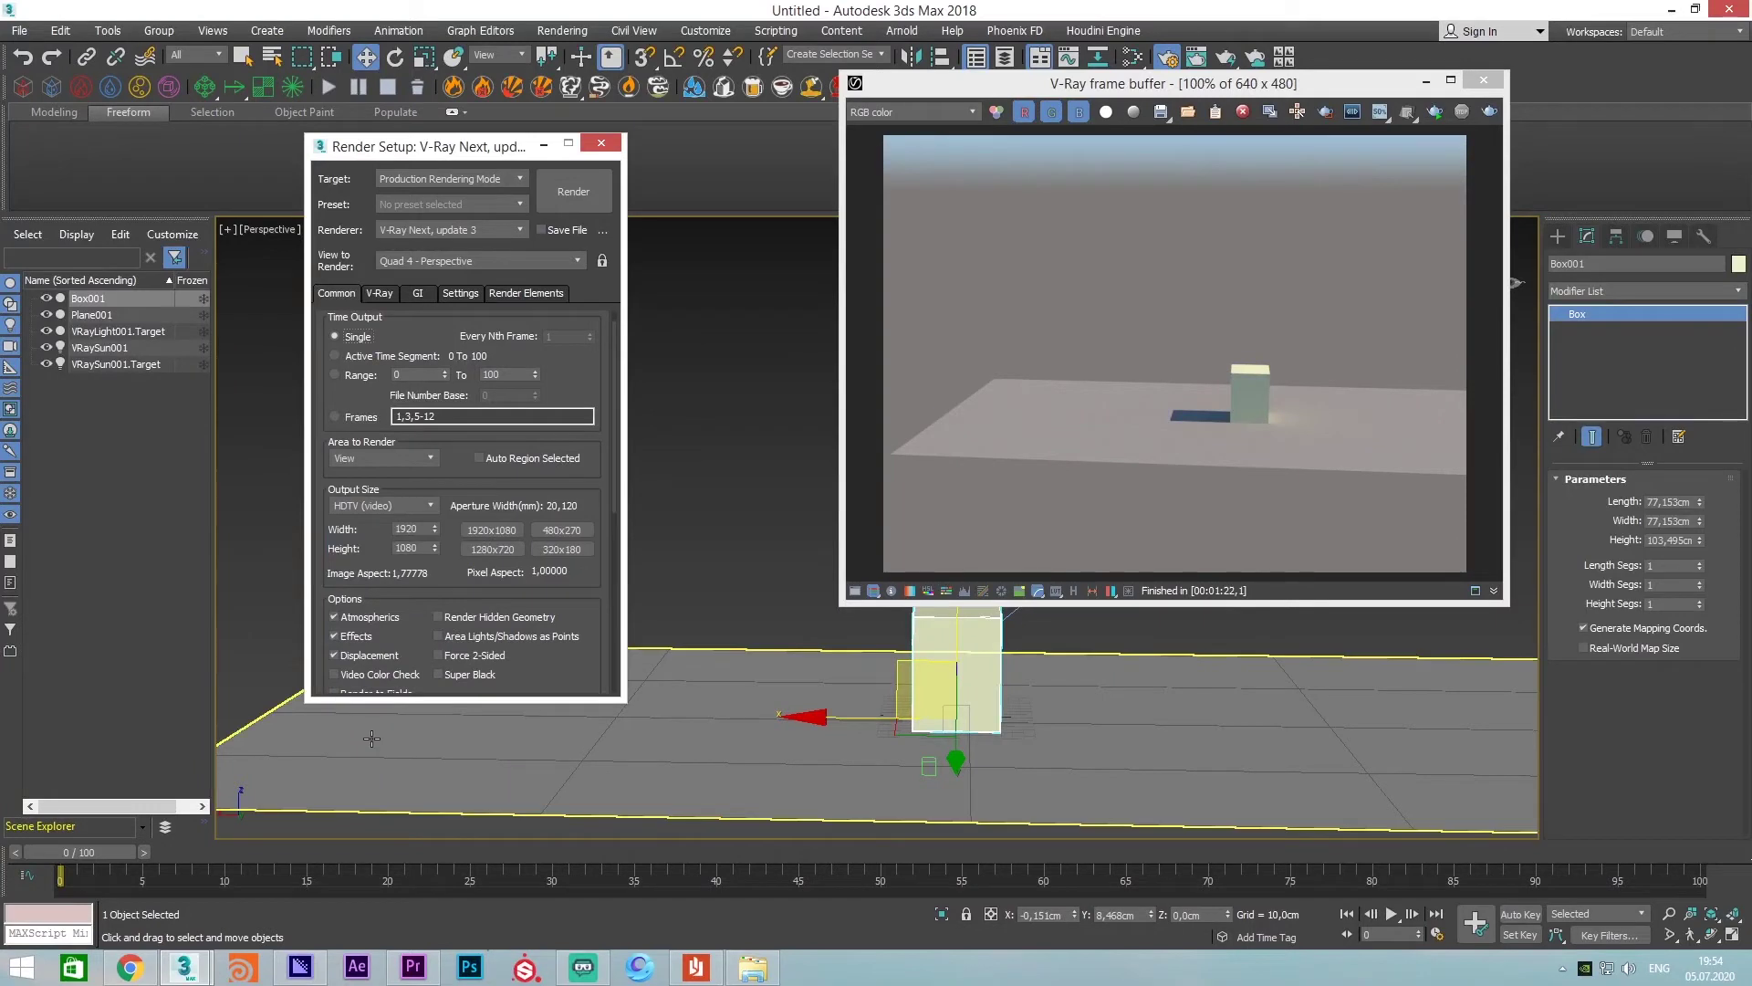
{"action": "scroll", "coordinate": [474, 511], "scroll_direction": "down", "scroll_amount": 1}
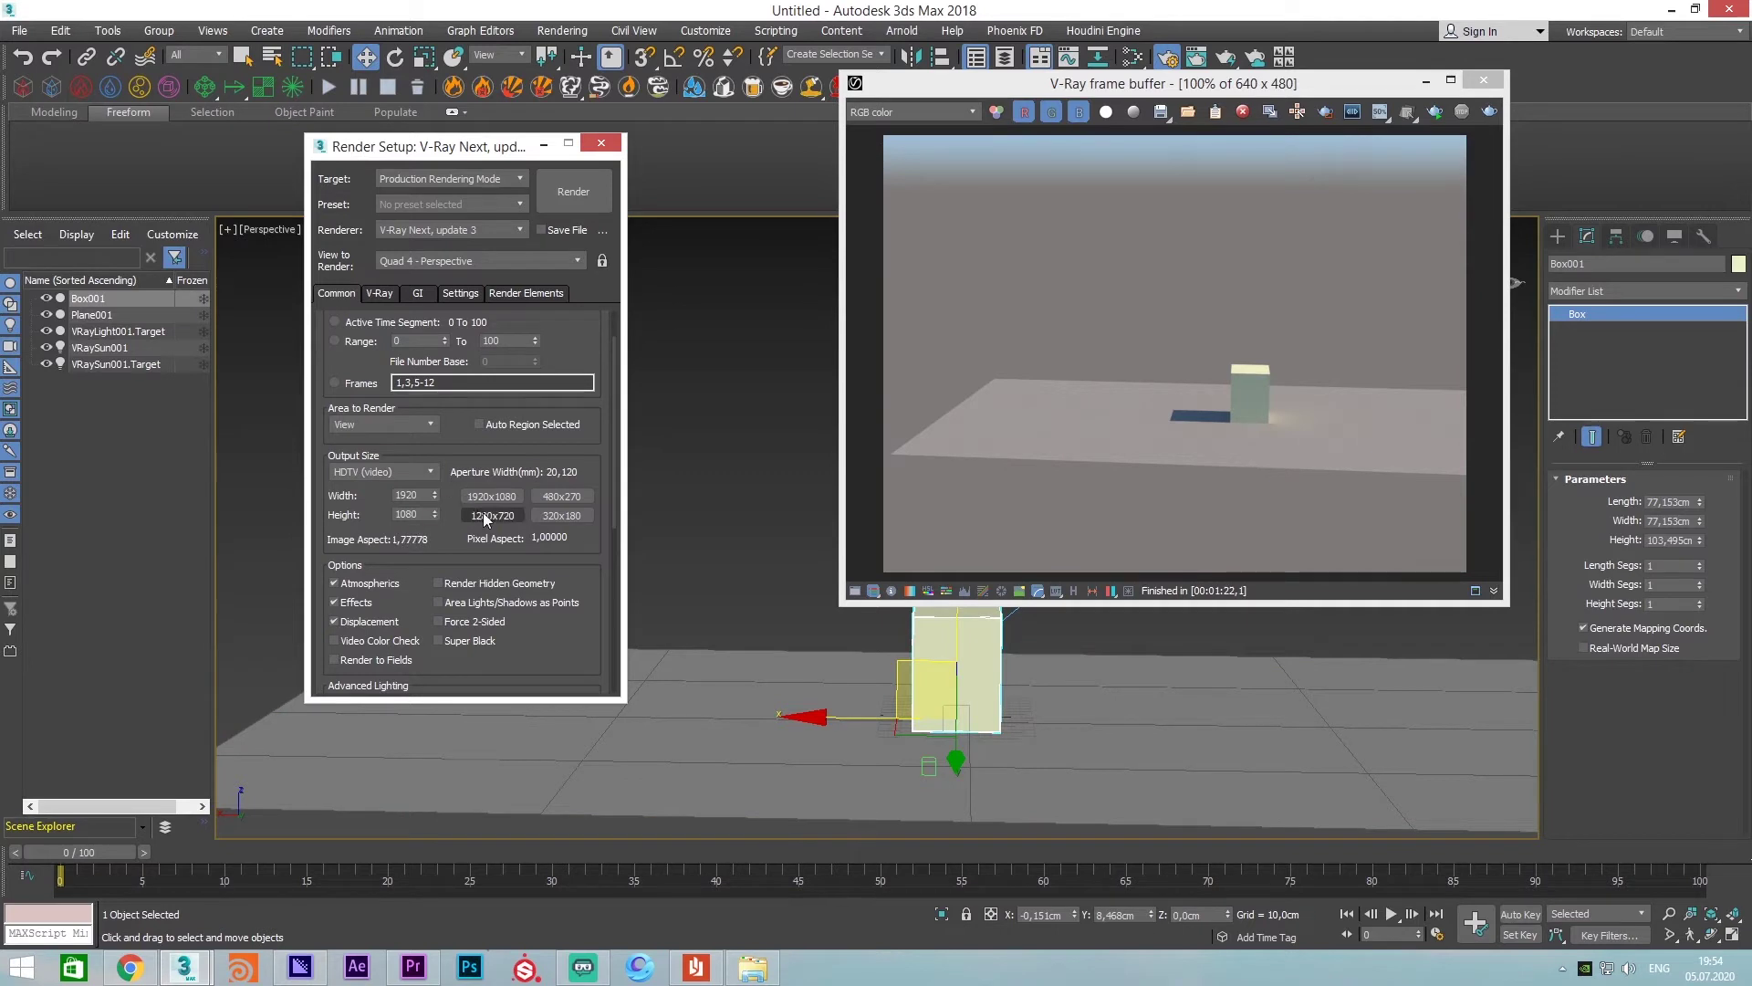
{"action": "left_click", "coordinate": [418, 495]}
{"action": "key", "text": "Tab"}
{"action": "left_click", "coordinate": [474, 516]}
{"action": "left_click", "coordinate": [1495, 109]}
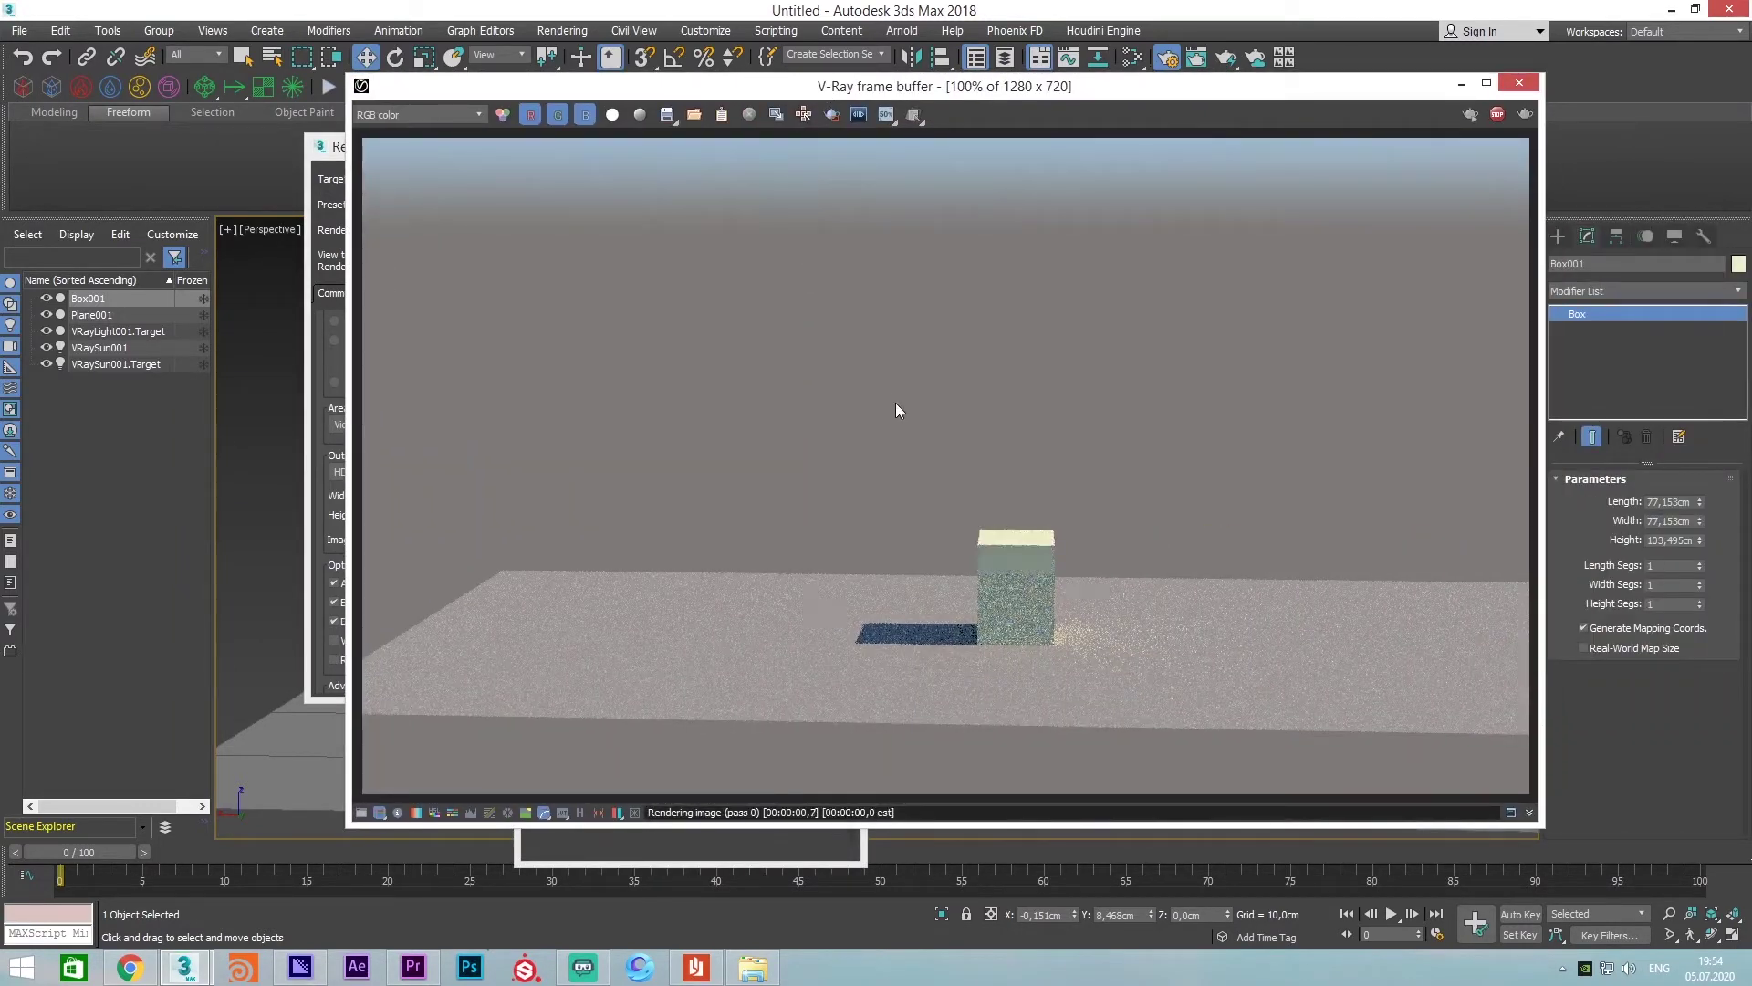
Rearrange the viewport and render windows while the 1280x720 V-Ray render runs
{"action": "scroll", "coordinate": [1045, 649], "scroll_direction": "up", "scroll_amount": 2}
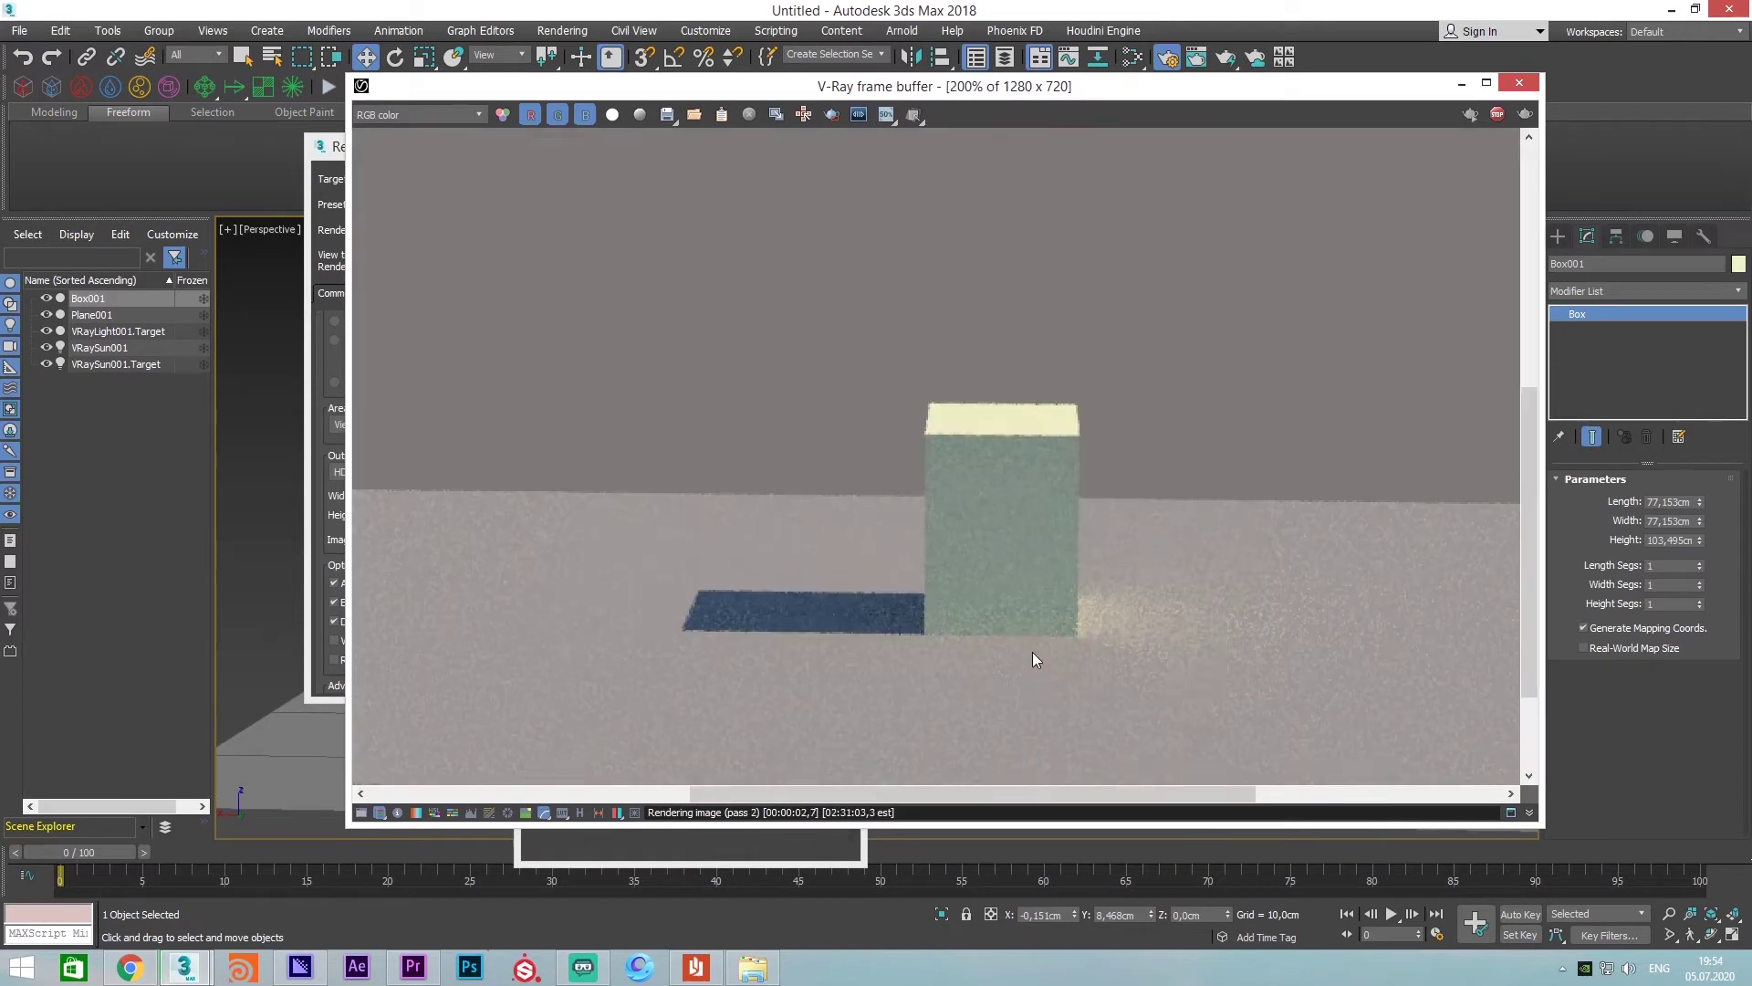
{"action": "middle_click_drag", "start_coordinate": [1032, 652], "coordinate": [997, 523]}
{"action": "scroll", "coordinate": [996, 522], "scroll_direction": "down", "scroll_amount": 2}
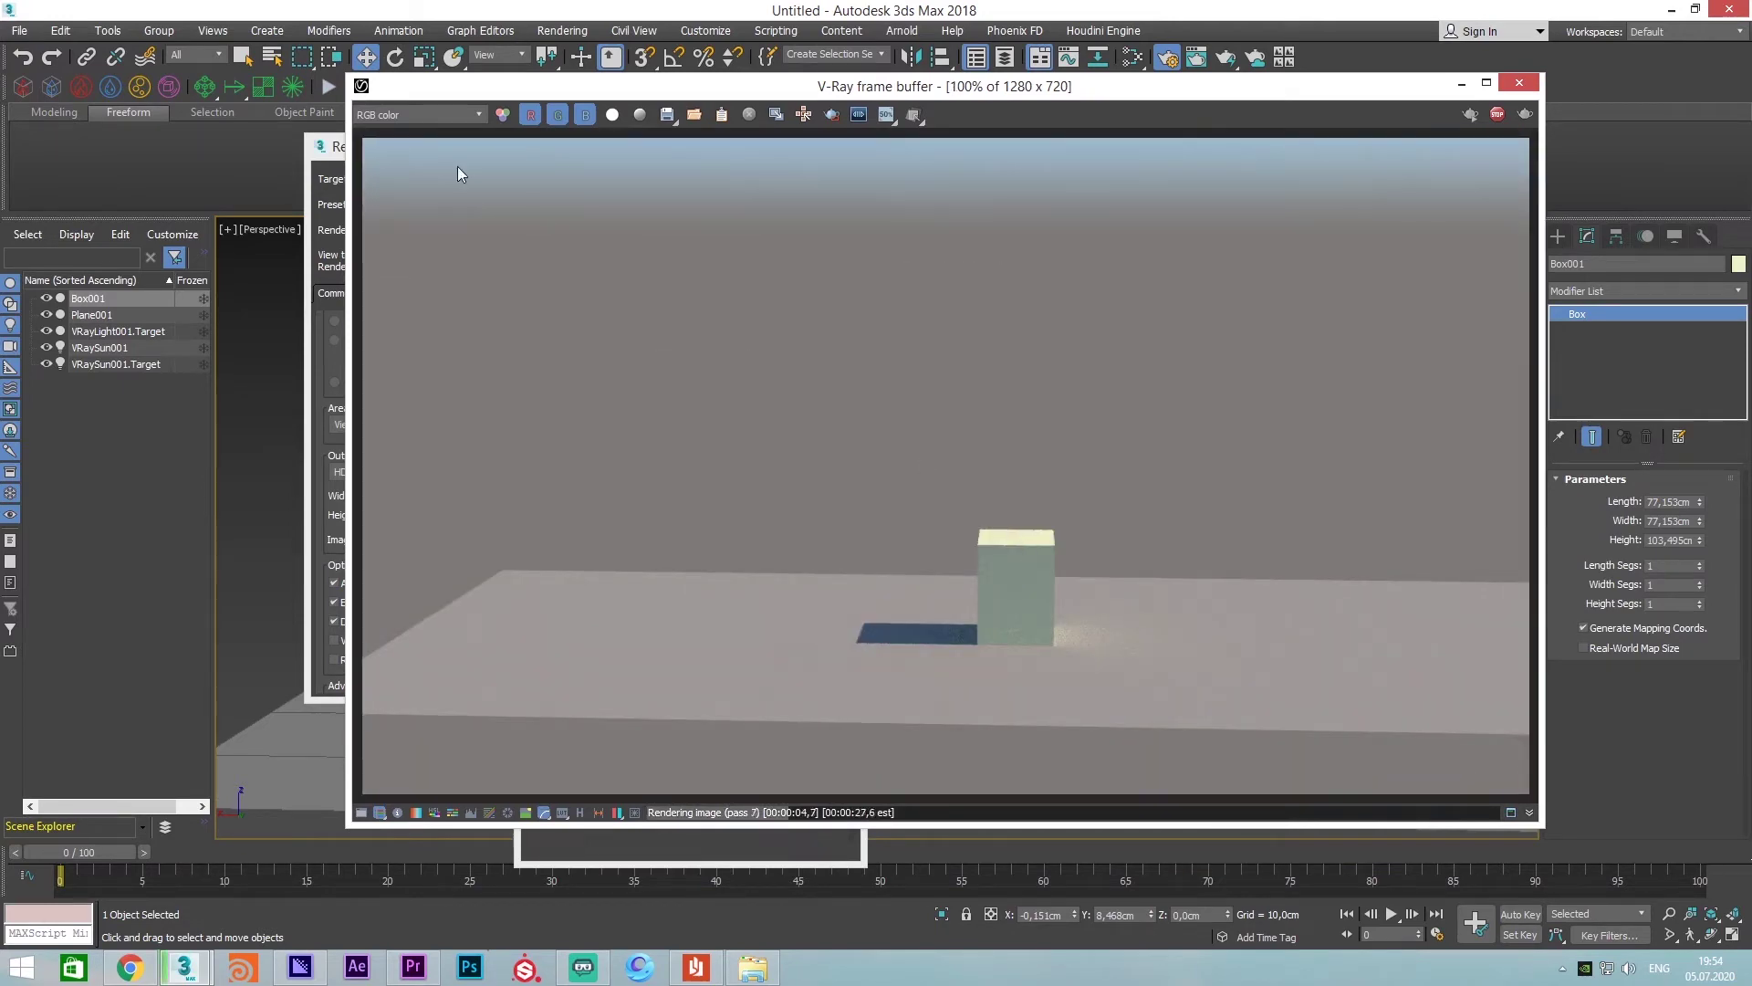
{"action": "mouse_move", "coordinate": [347, 73]}
{"action": "left_mouse_down"}
{"action": "mouse_move", "coordinate": [637, 180]}
{"action": "mouse_move", "coordinate": [763, 262]}
{"action": "left_mouse_up"}
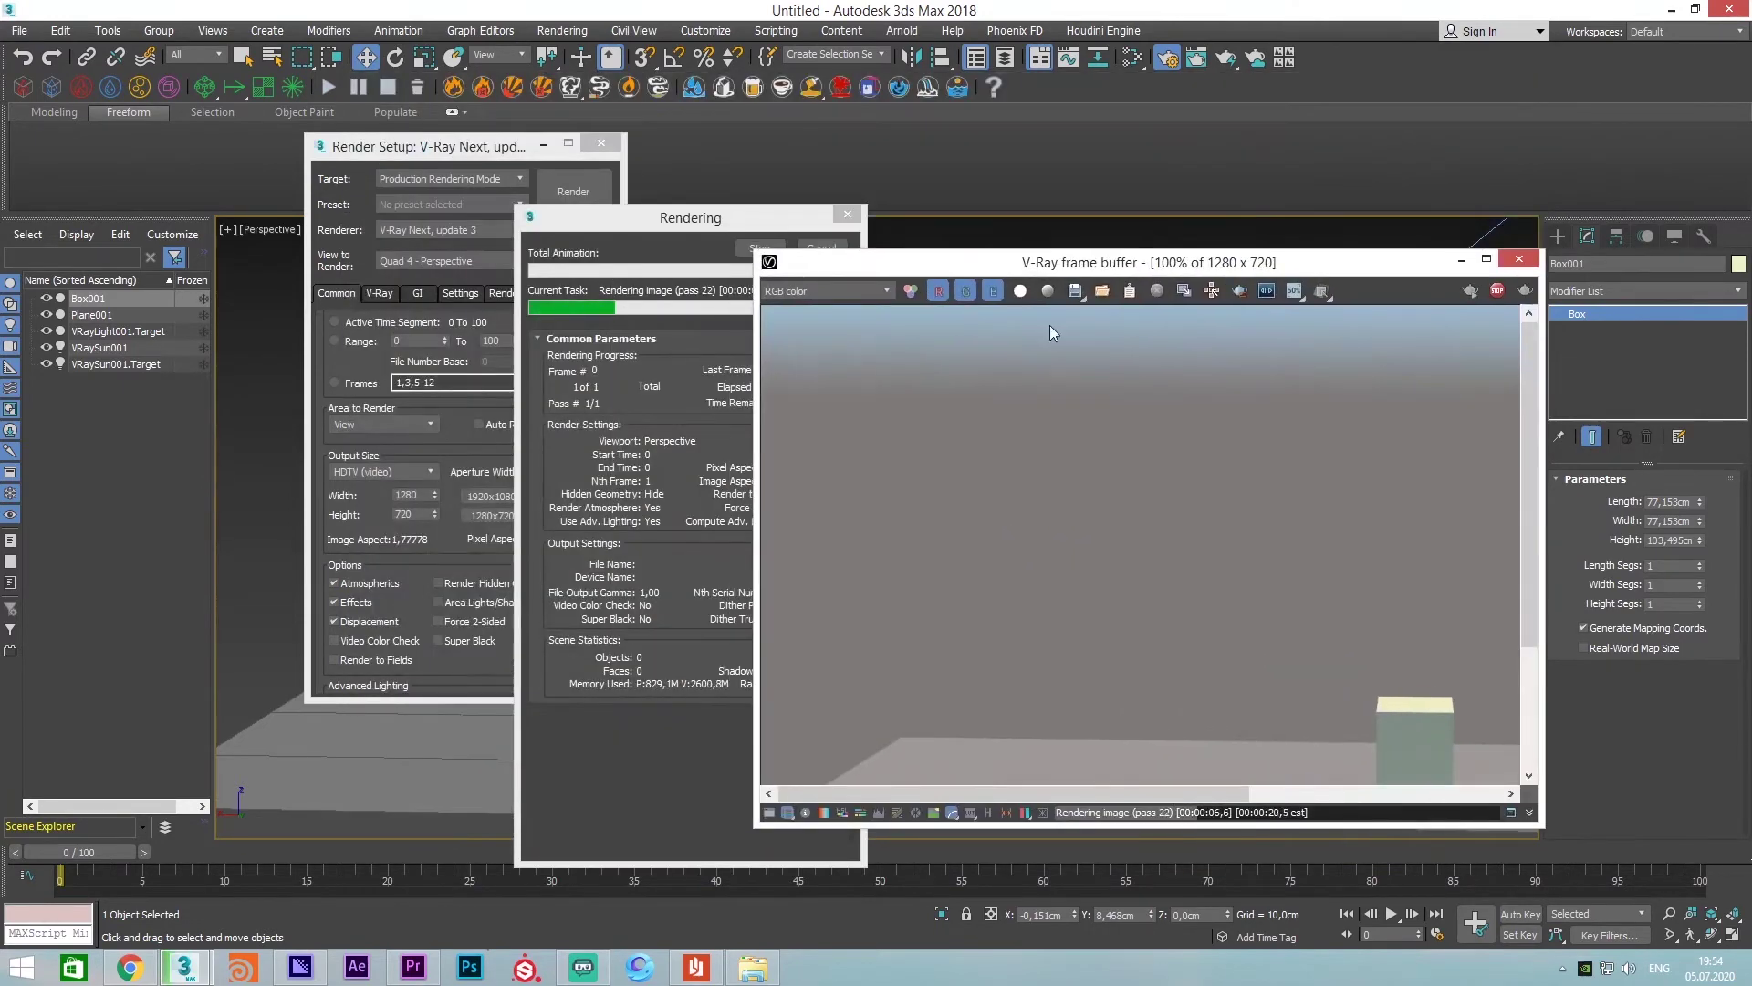
{"action": "left_click_drag", "start_coordinate": [1230, 301], "coordinate": [1274, 181]}
{"action": "scroll", "coordinate": [1109, 287], "scroll_direction": "down", "scroll_amount": 1}
{"action": "scroll", "coordinate": [1125, 358], "scroll_direction": "down", "scroll_amount": 1}
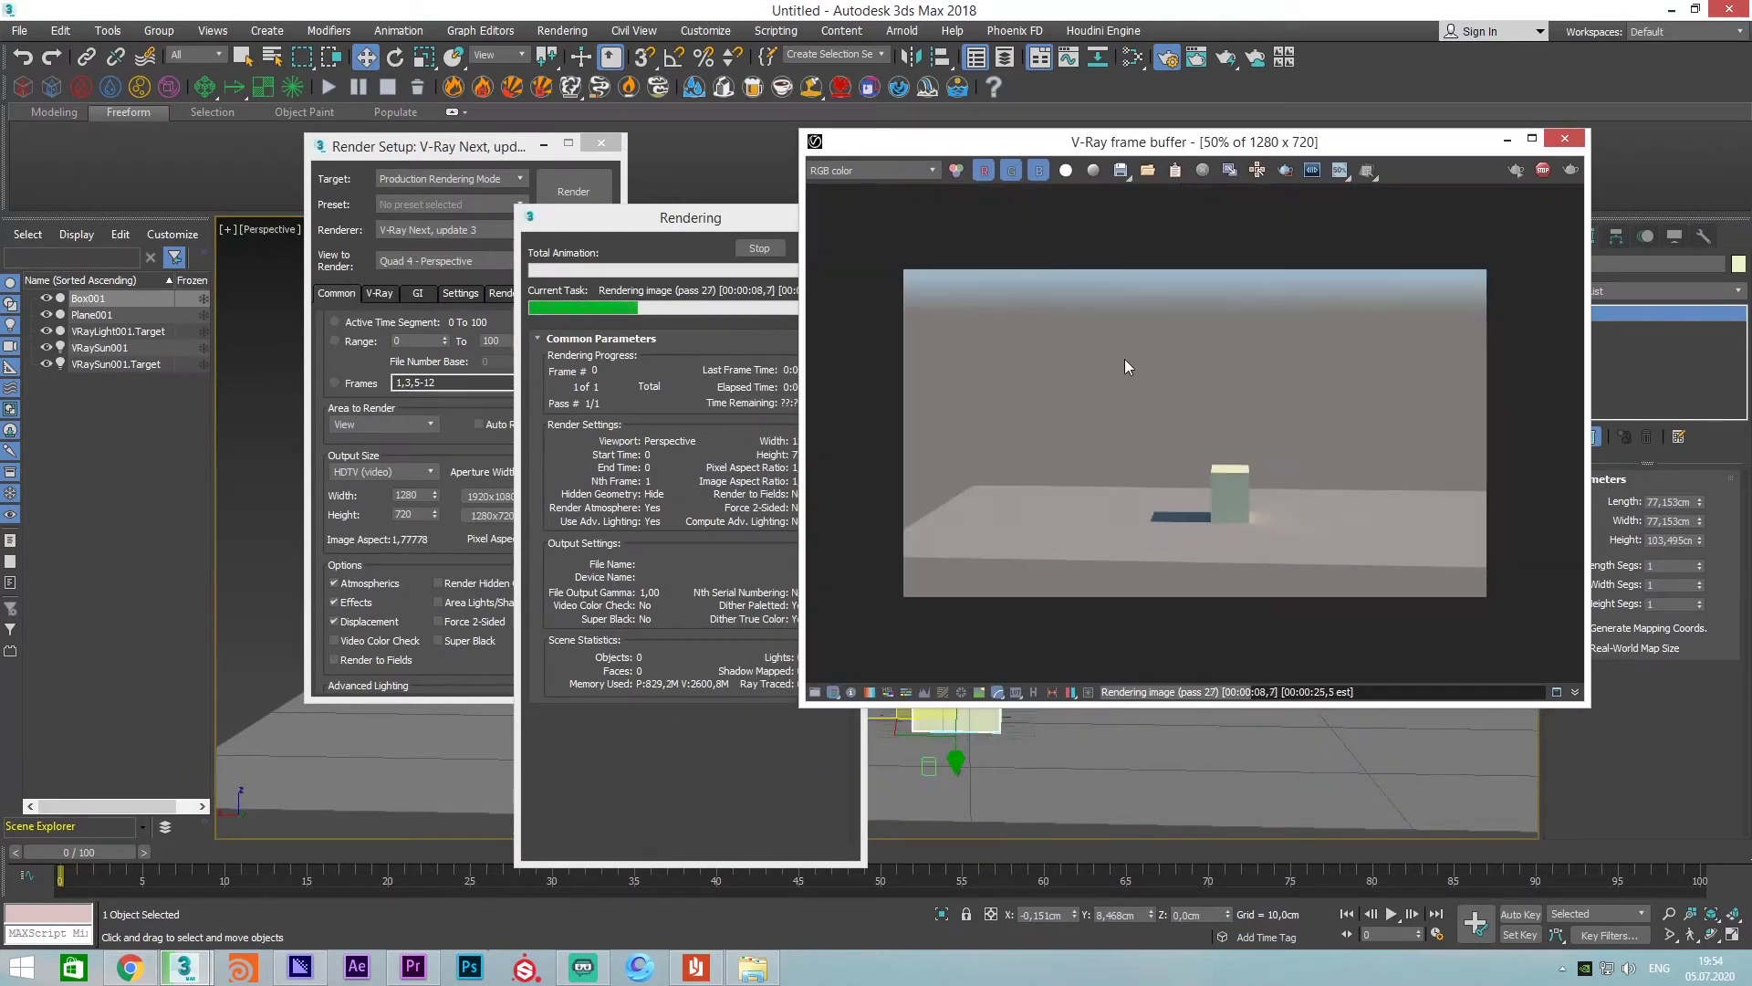
{"action": "scroll", "coordinate": [1257, 490], "scroll_direction": "up", "scroll_amount": 2}
{"action": "scroll", "coordinate": [1261, 442], "scroll_direction": "down", "scroll_amount": 1}
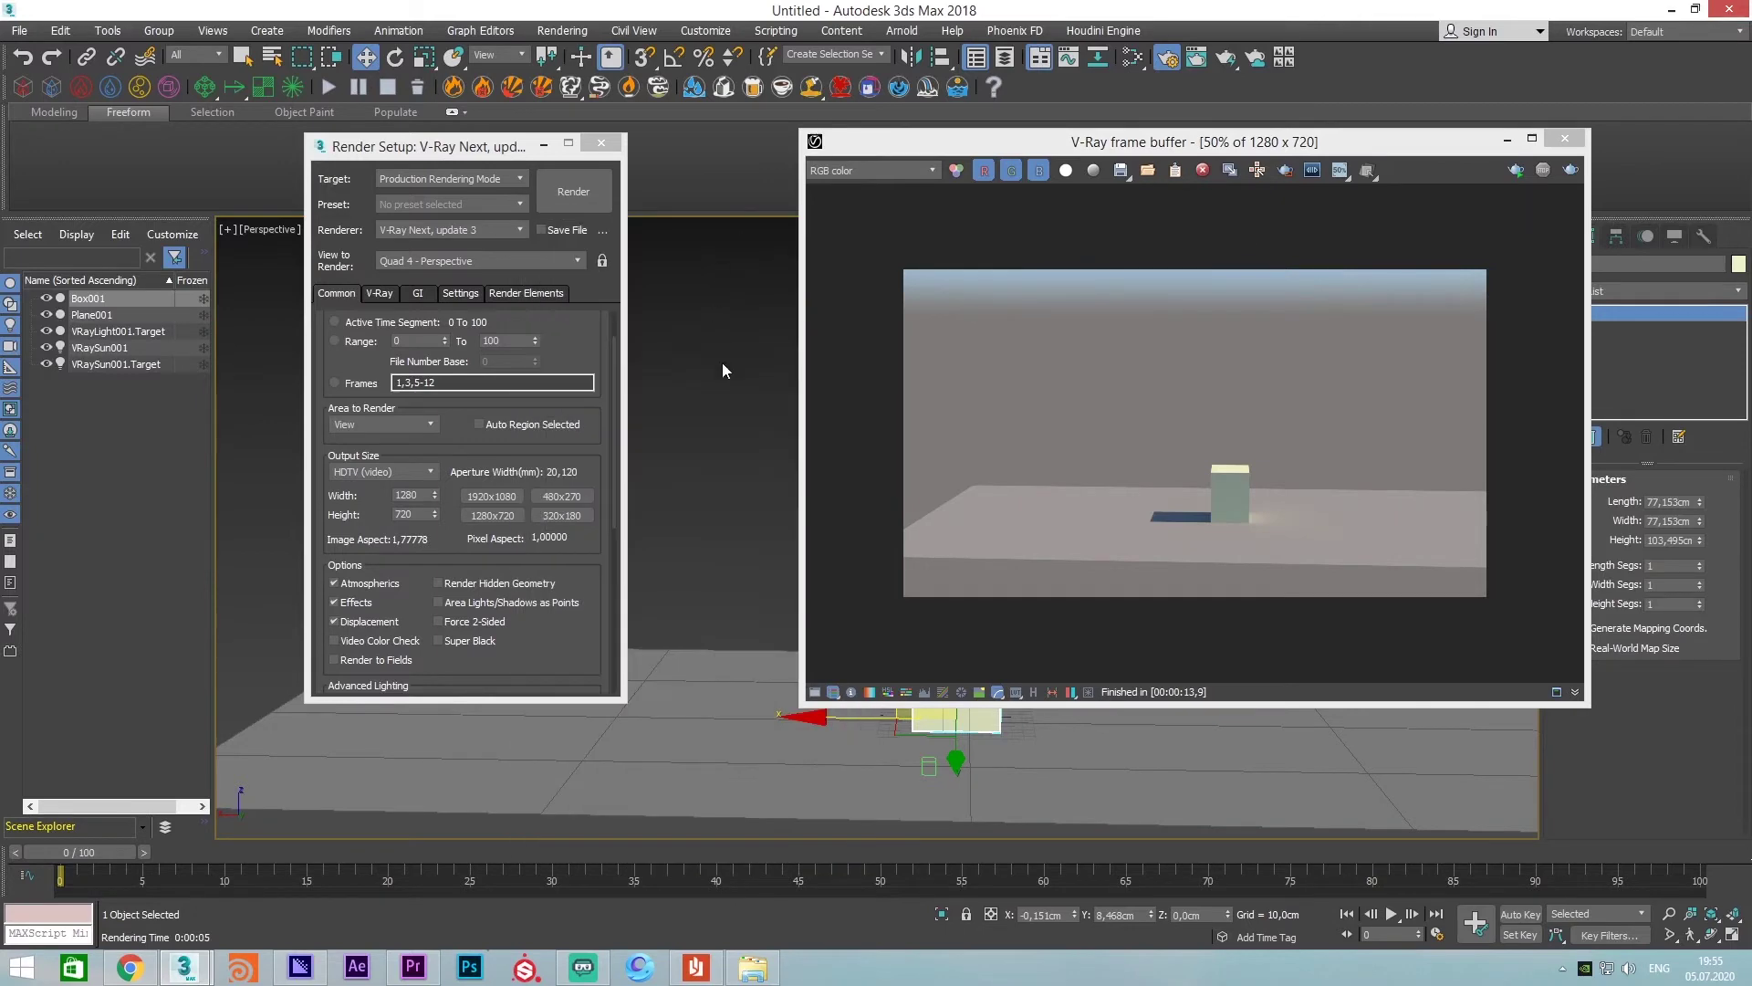
Reposition the finished frame buffer window and zoom its view to 50%
{"action": "left_click_drag", "start_coordinate": [974, 140], "coordinate": [869, 120]}
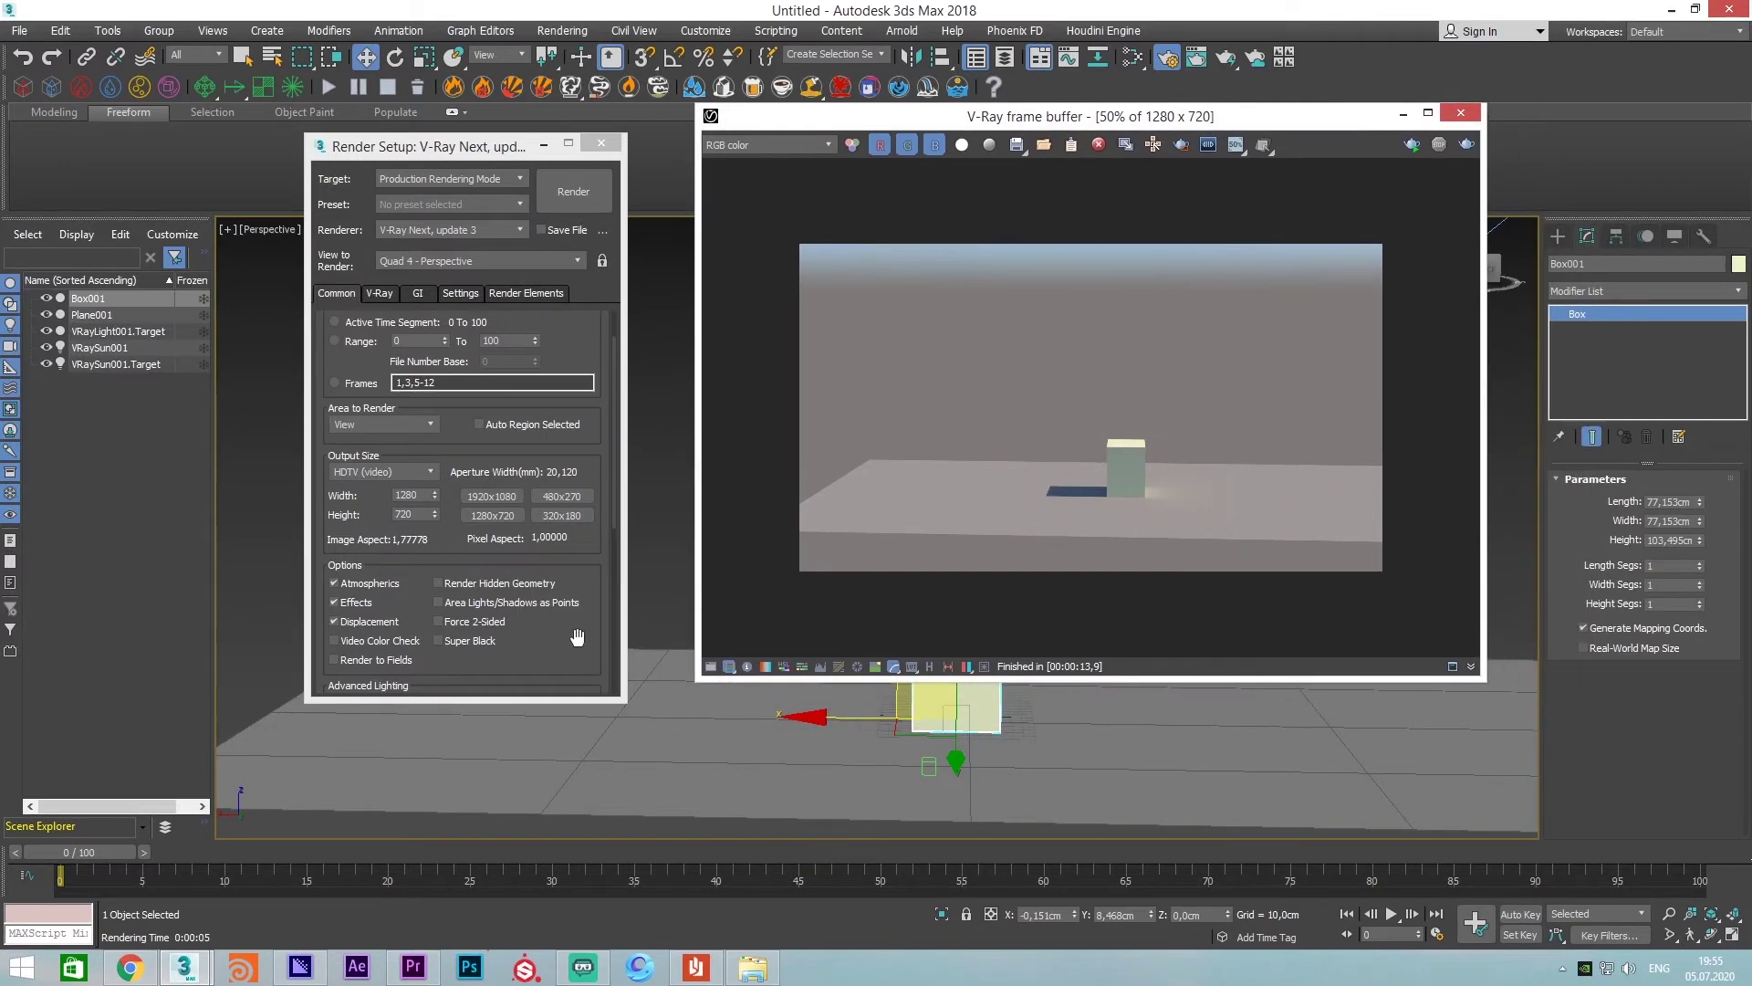
{"action": "left_click_drag", "start_coordinate": [579, 639], "coordinate": [679, 231]}
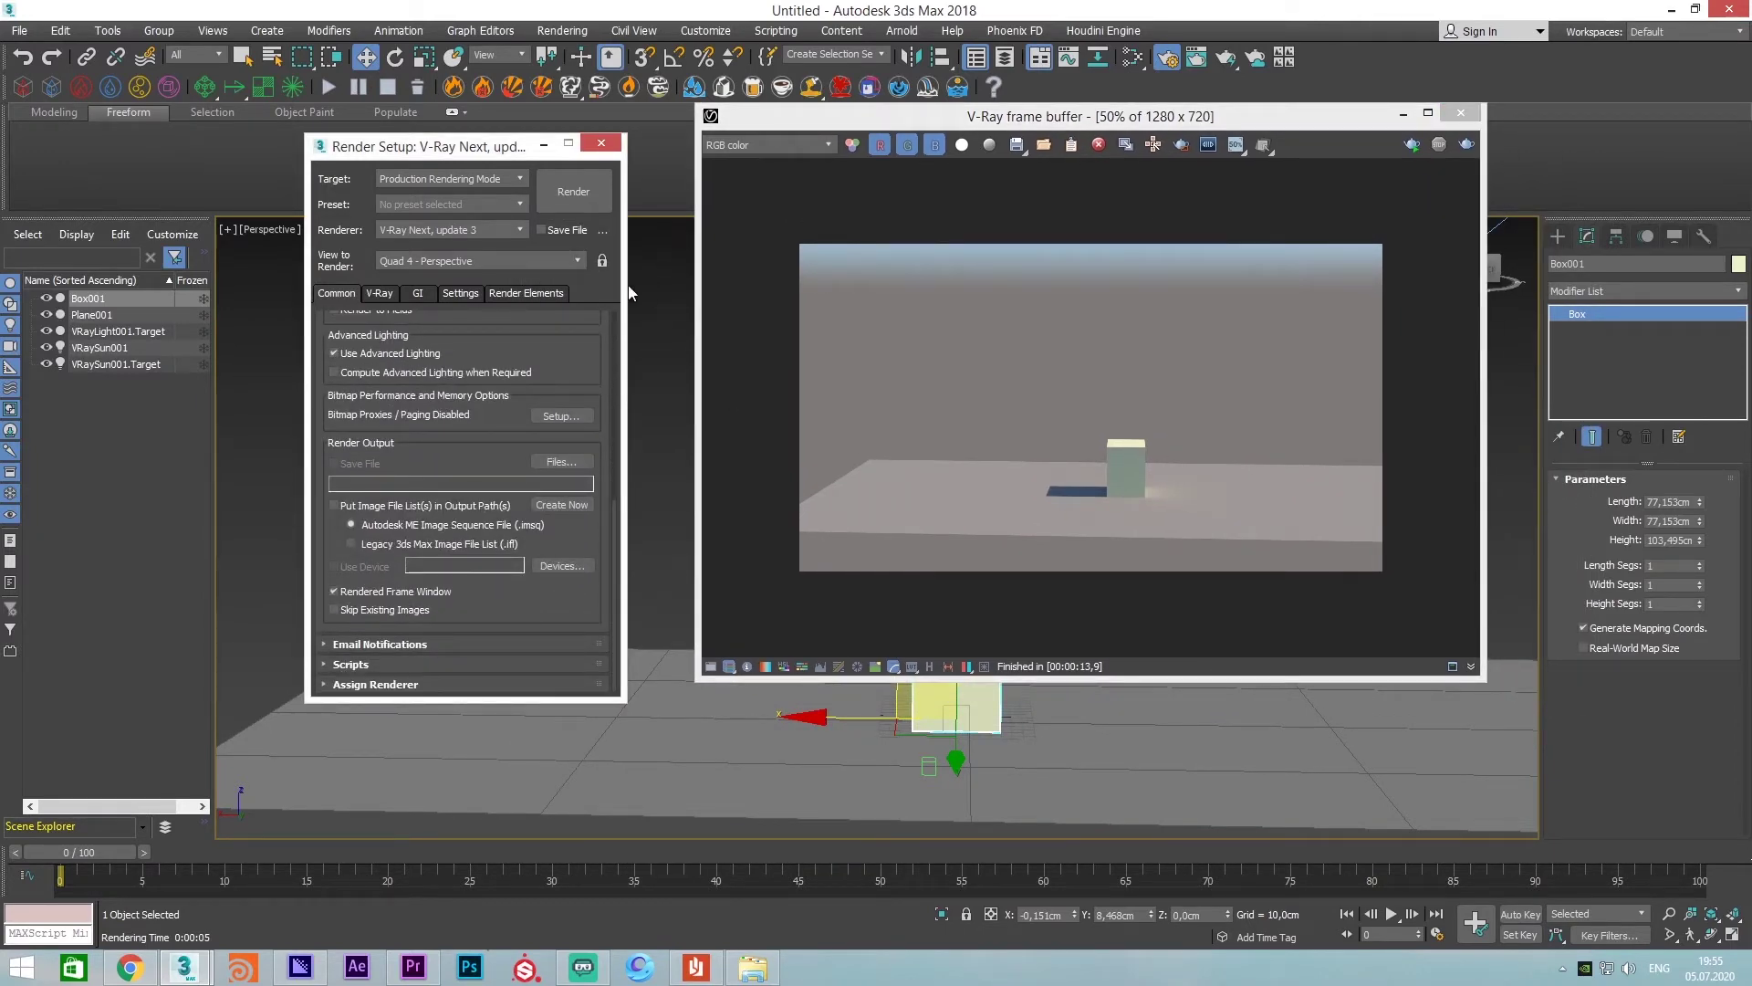
{"action": "scroll", "coordinate": [565, 378], "scroll_direction": "up", "scroll_amount": 5}
{"action": "scroll", "coordinate": [566, 379], "scroll_direction": "up", "scroll_amount": 5}
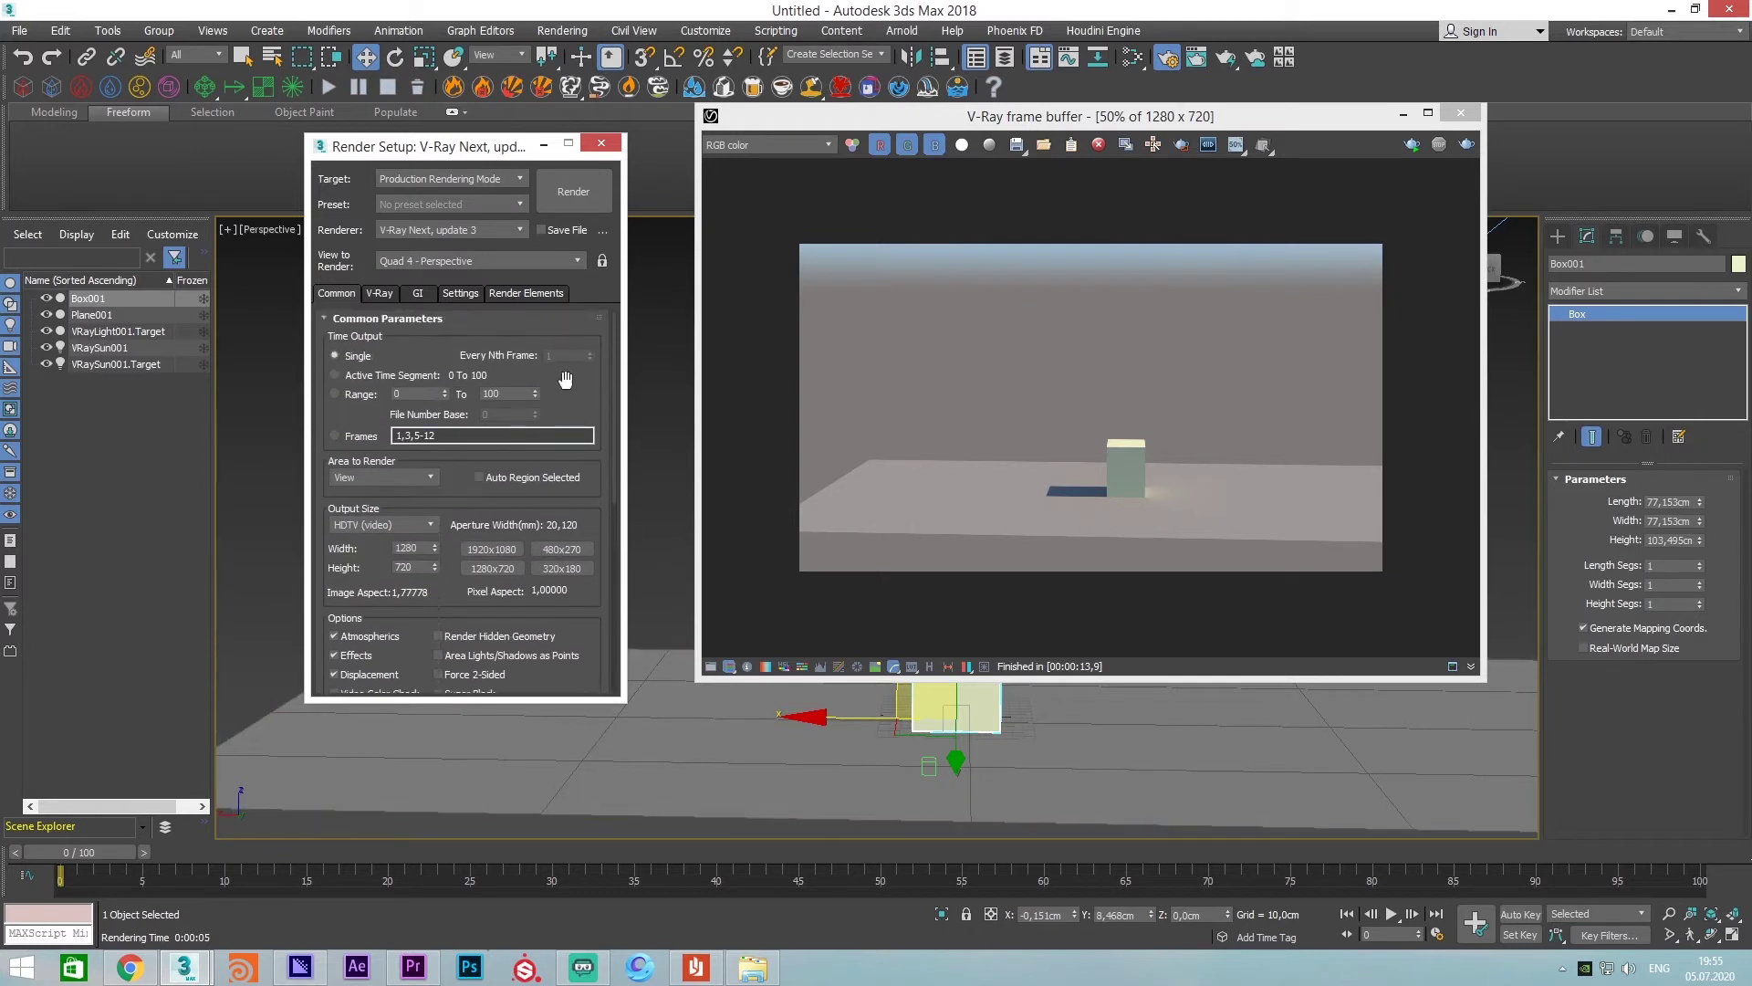
{"action": "scroll", "coordinate": [566, 379], "scroll_direction": "up", "scroll_amount": 1}
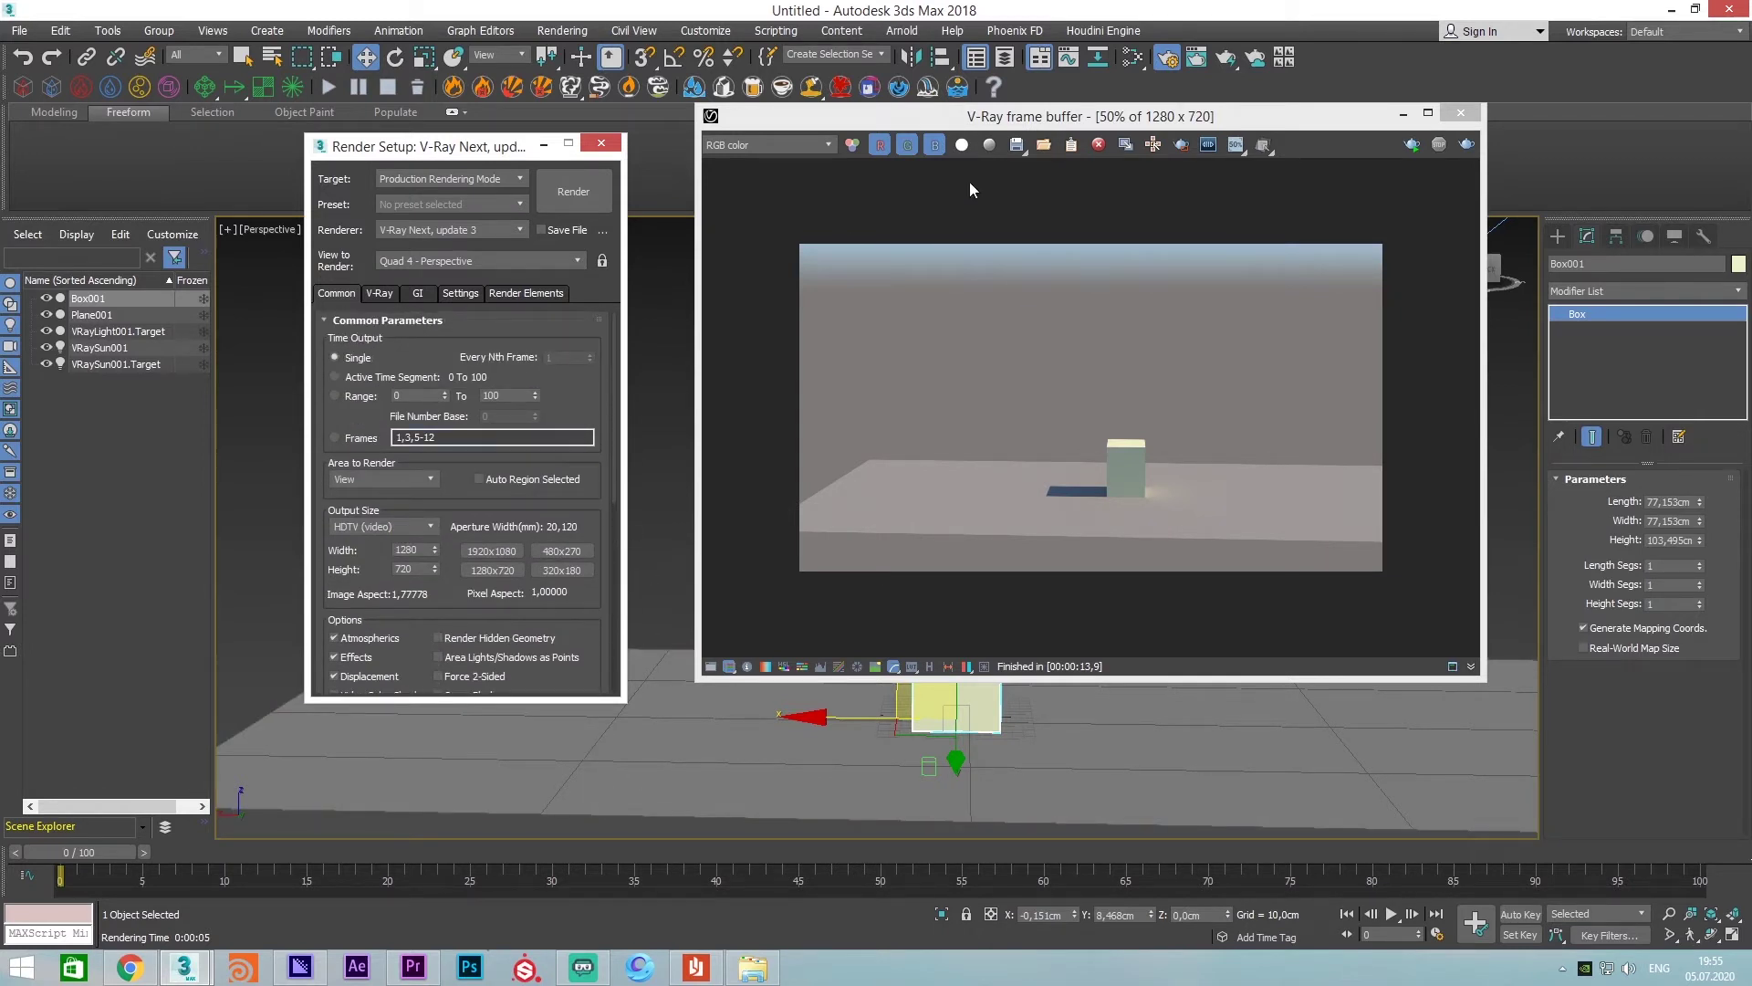
Save the render to the Desktop as '1test', choosing its image file format
{"action": "left_click", "coordinate": [1016, 146]}
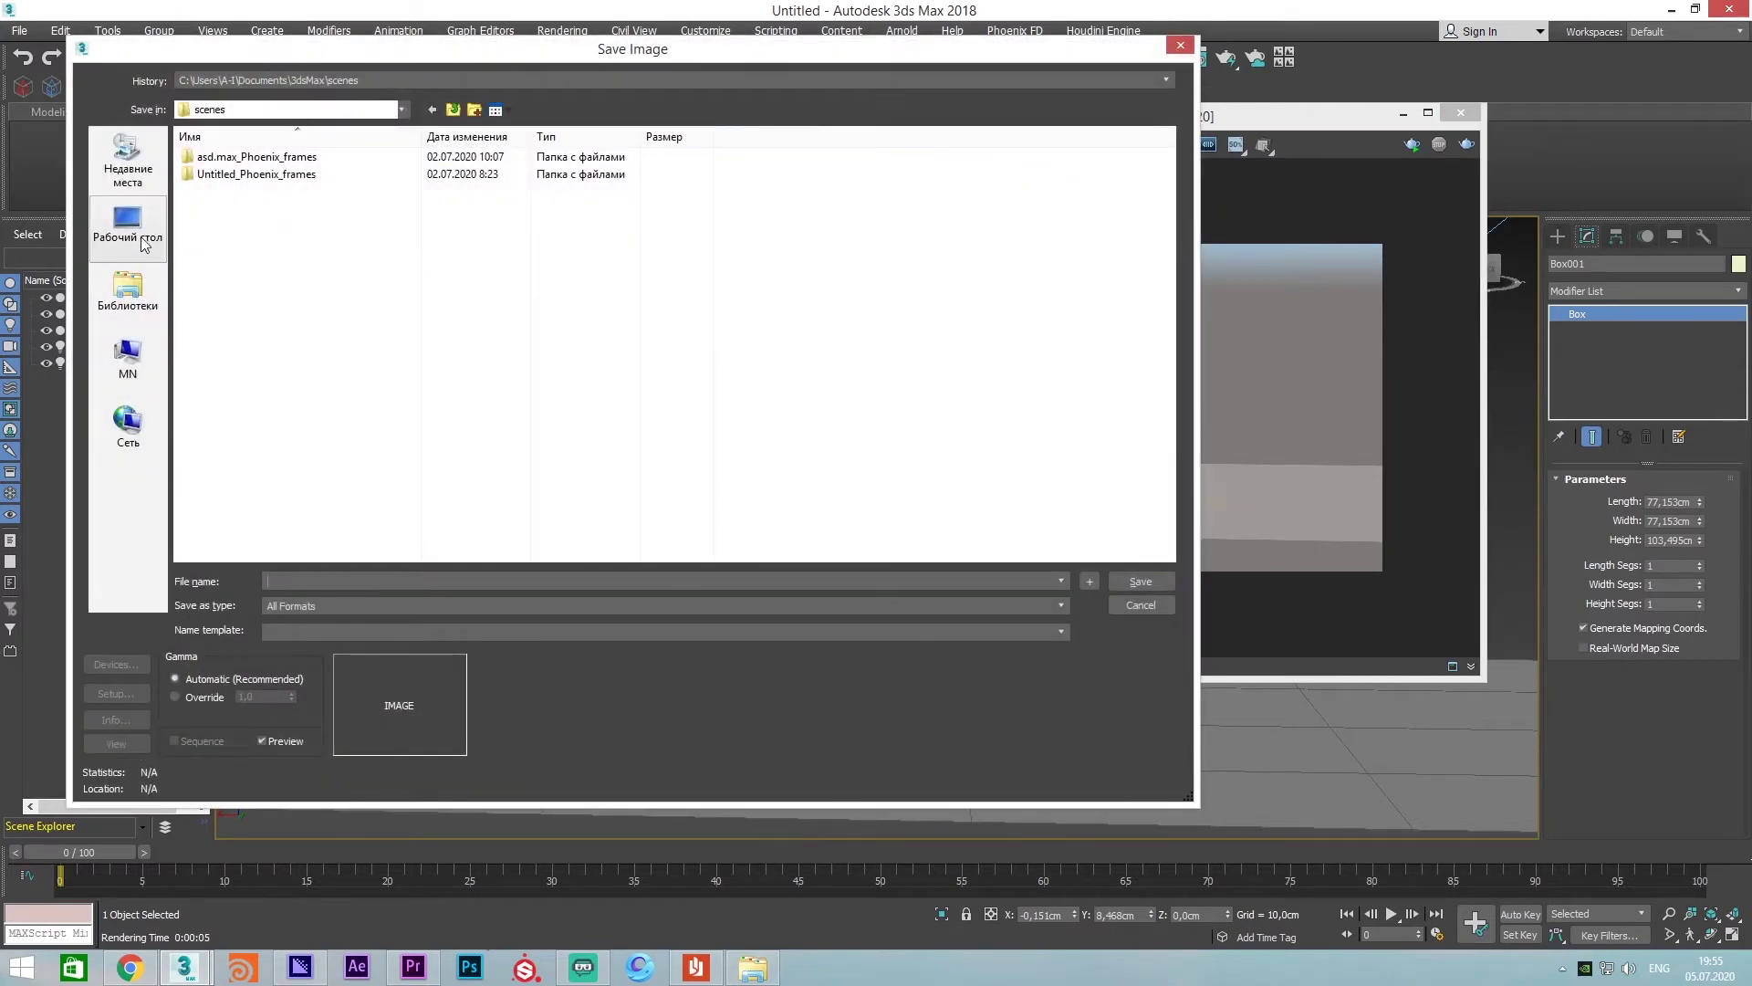
{"action": "left_click", "coordinate": [143, 244]}
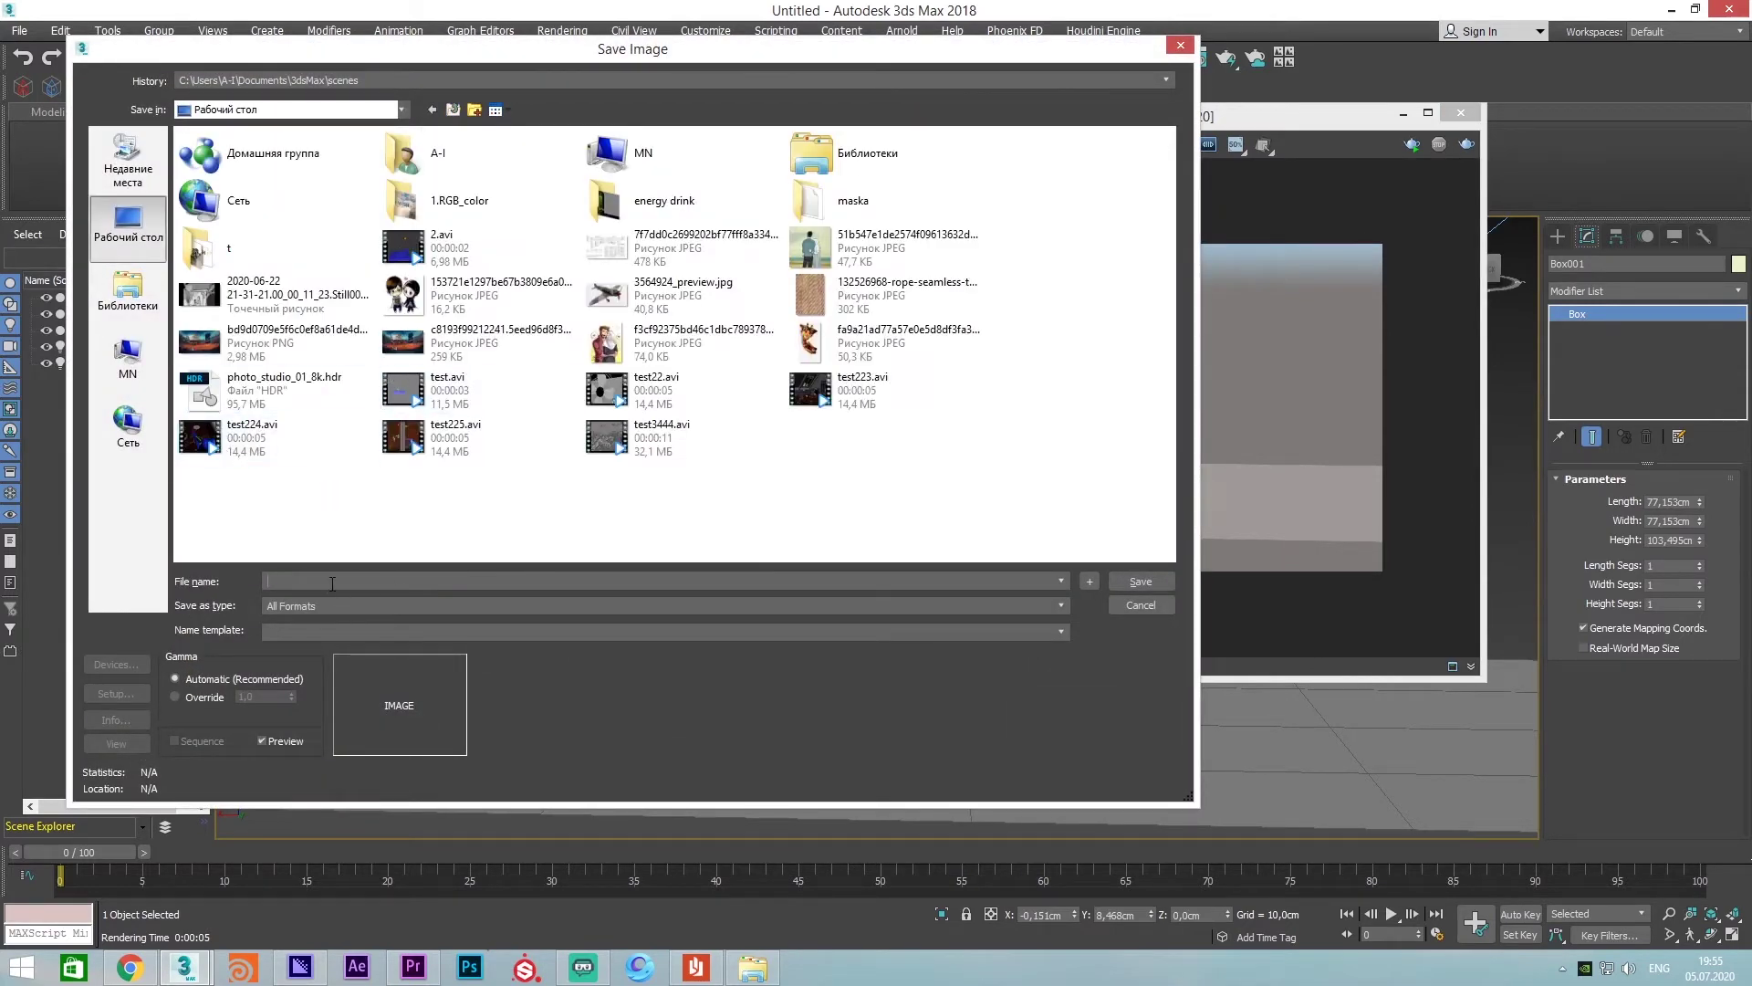
{"action": "type", "text": "1"}
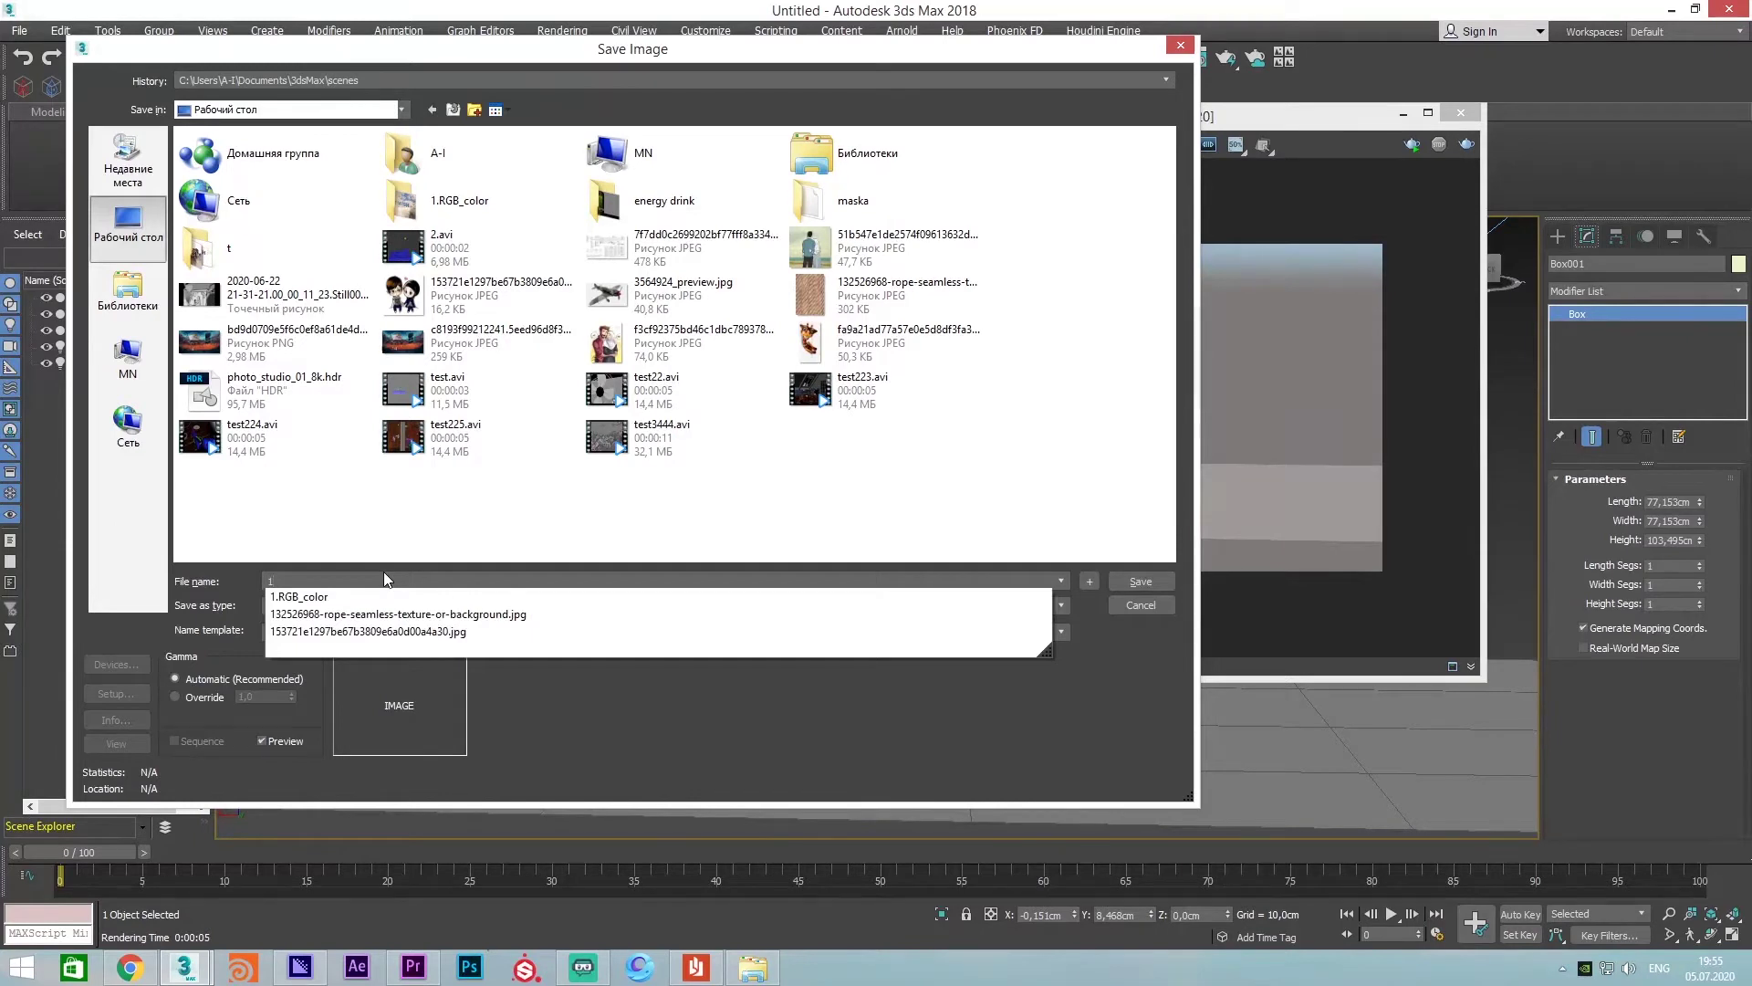
{"action": "type", "text": "test"}
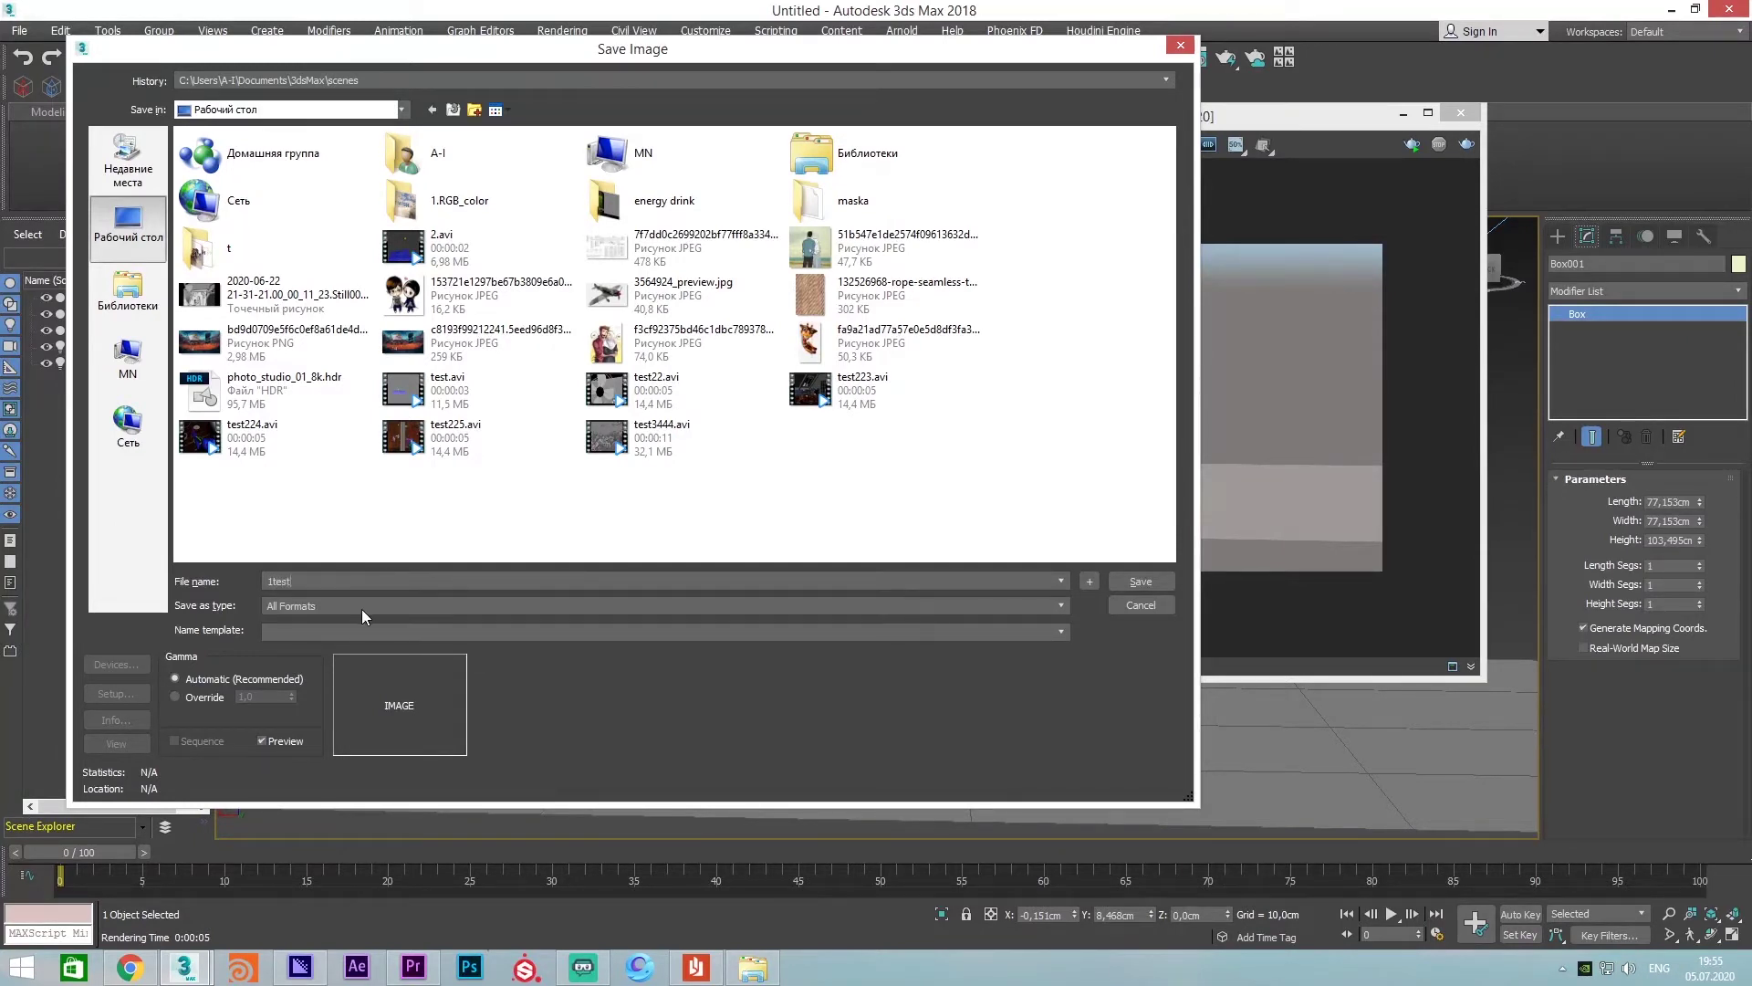
{"action": "left_click", "coordinate": [362, 606]}
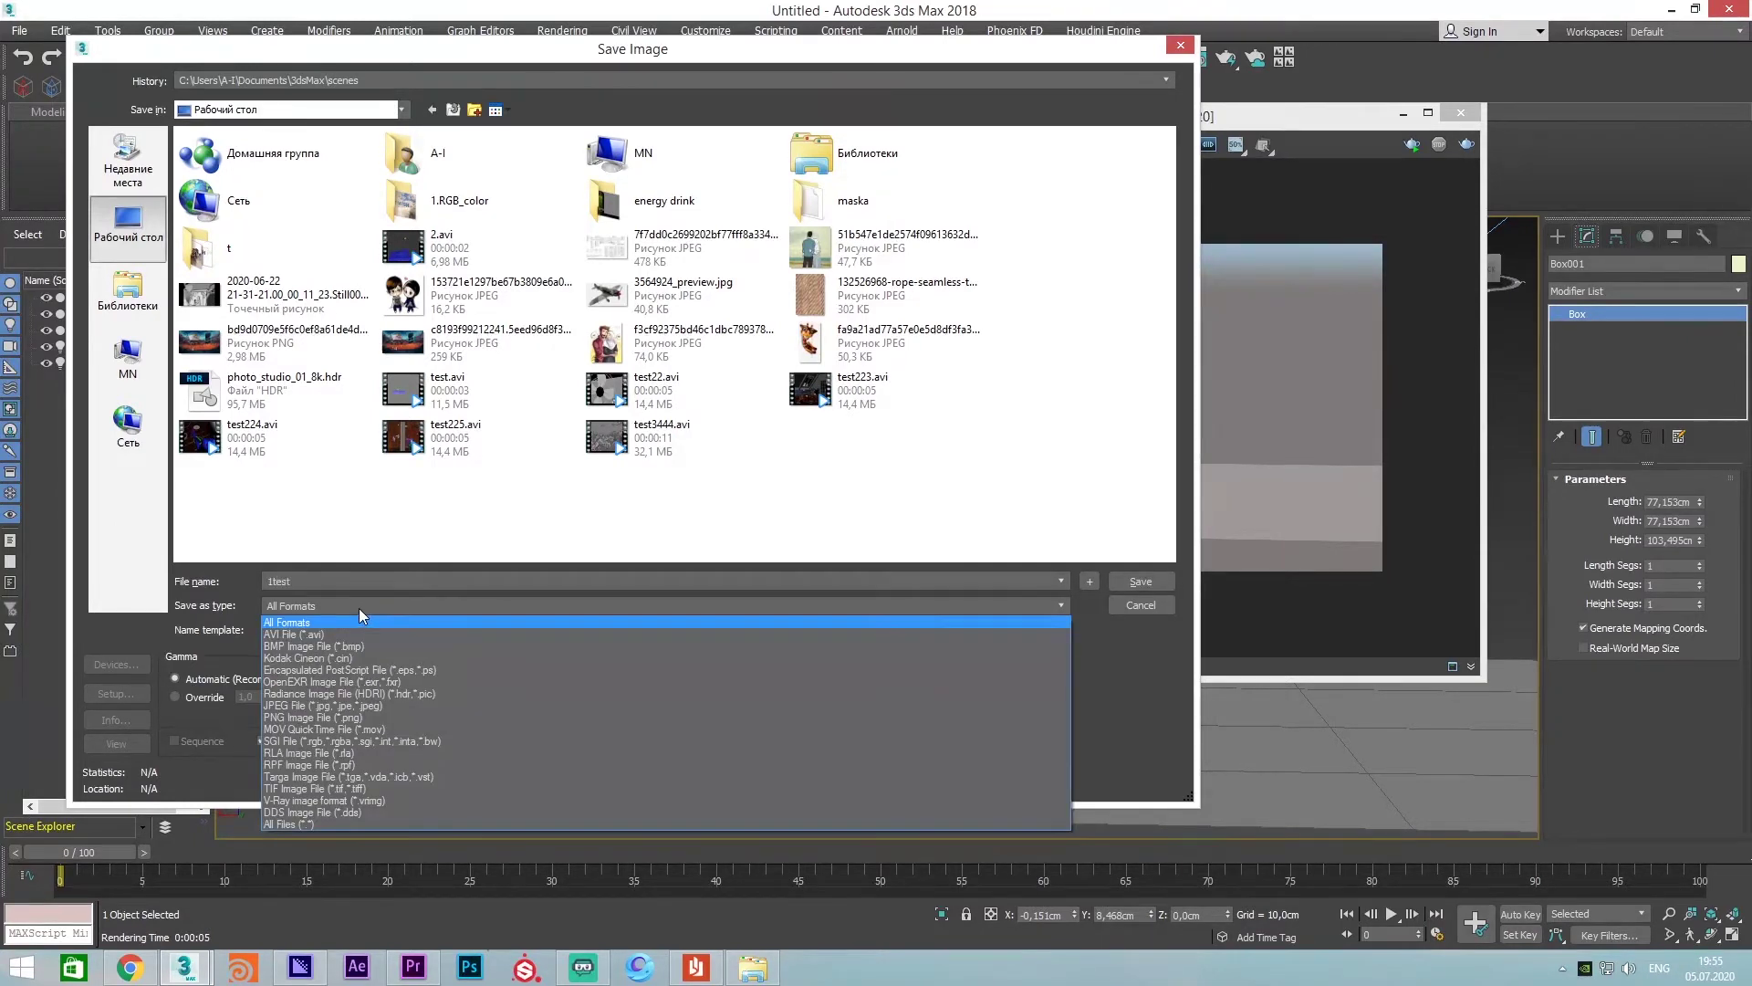
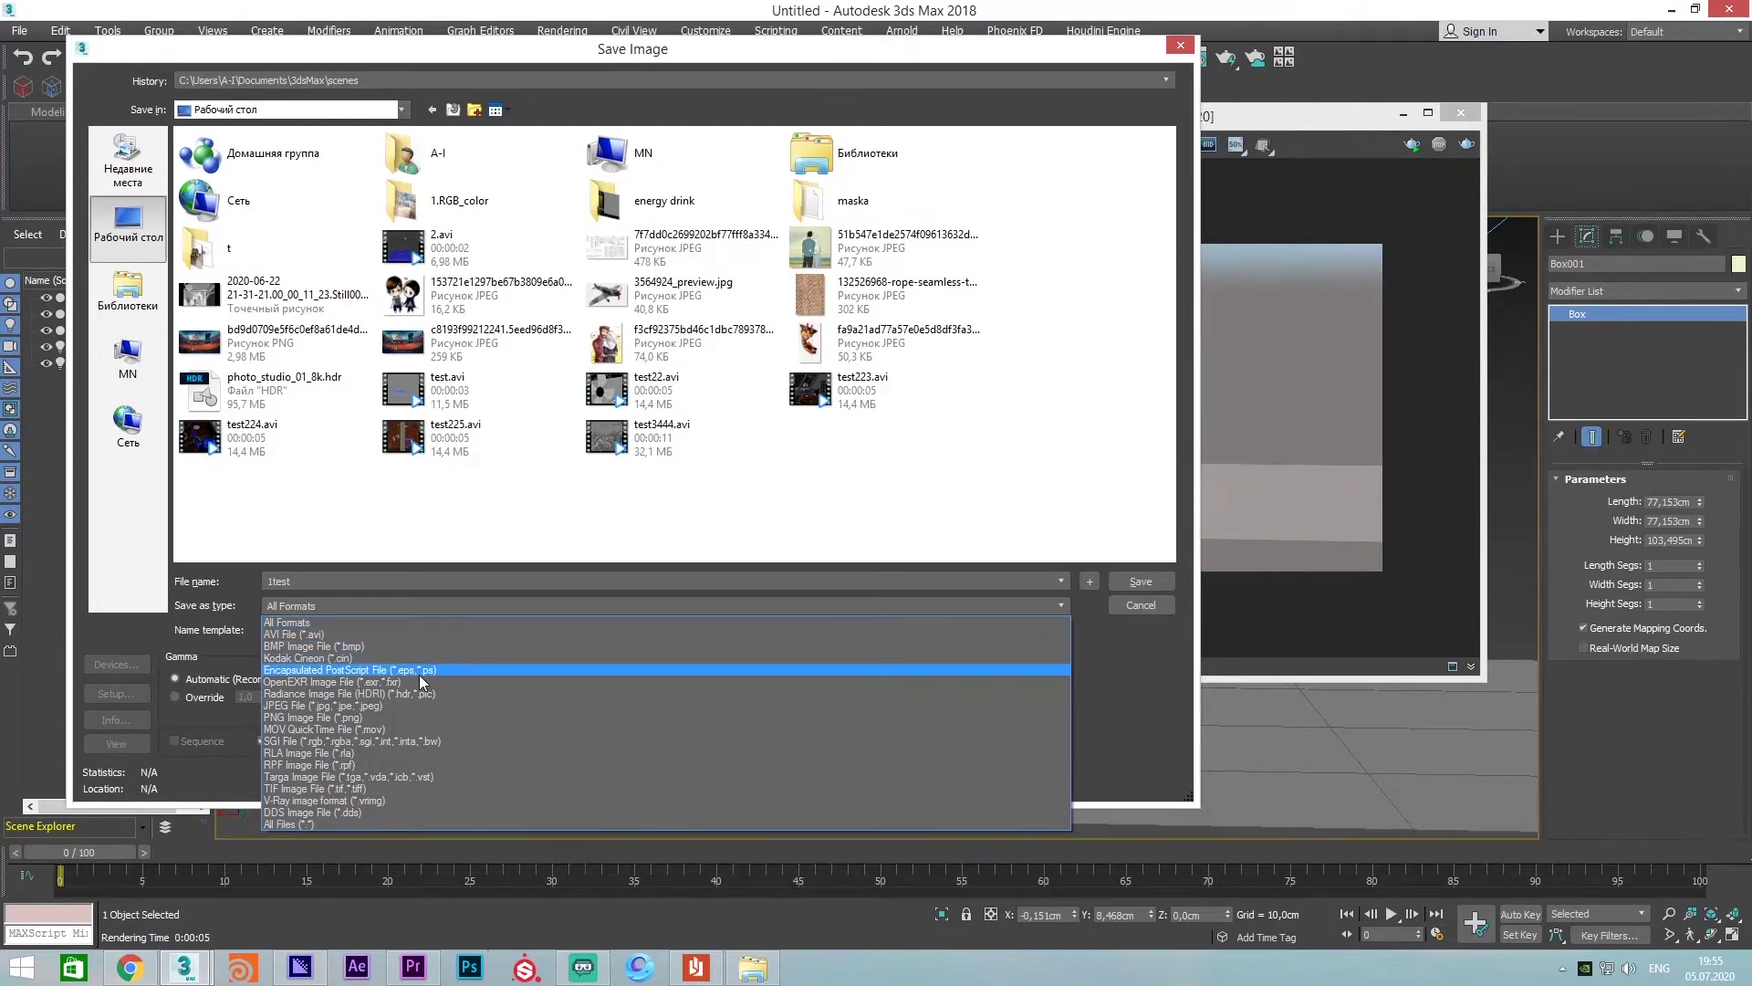
Save the render as a PNG image named 1test
{"action": "left_click", "coordinate": [372, 721]}
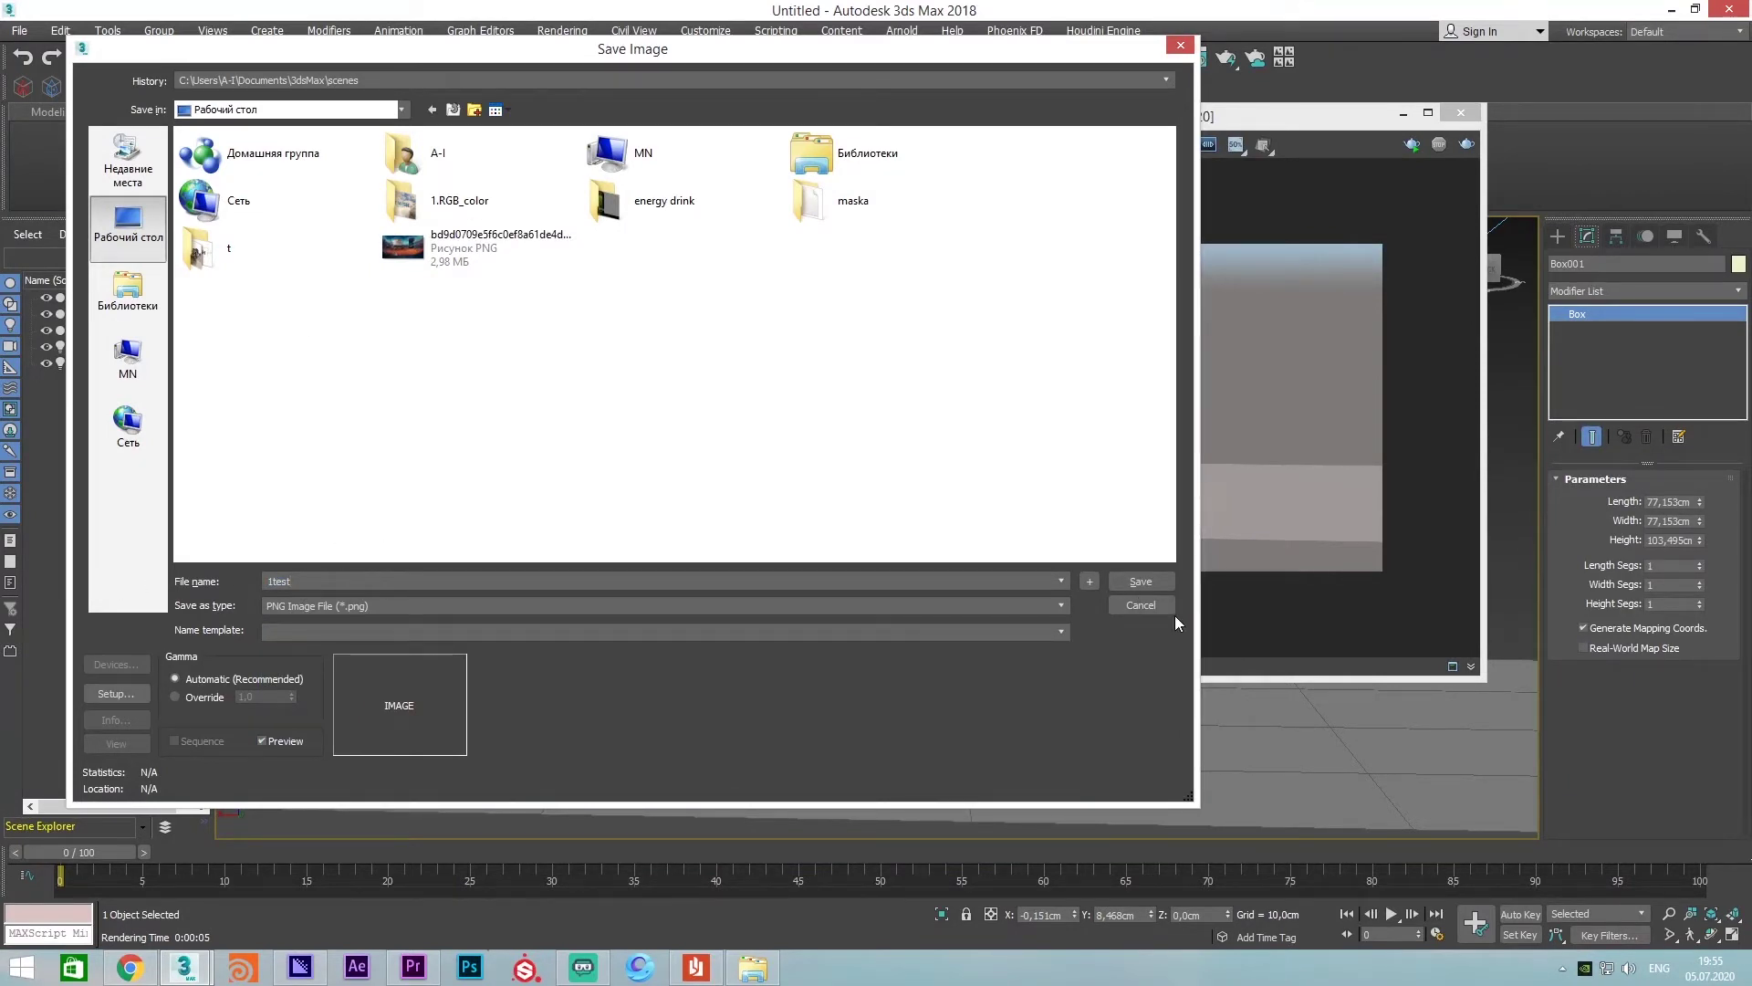
{"action": "left_click", "coordinate": [1141, 581]}
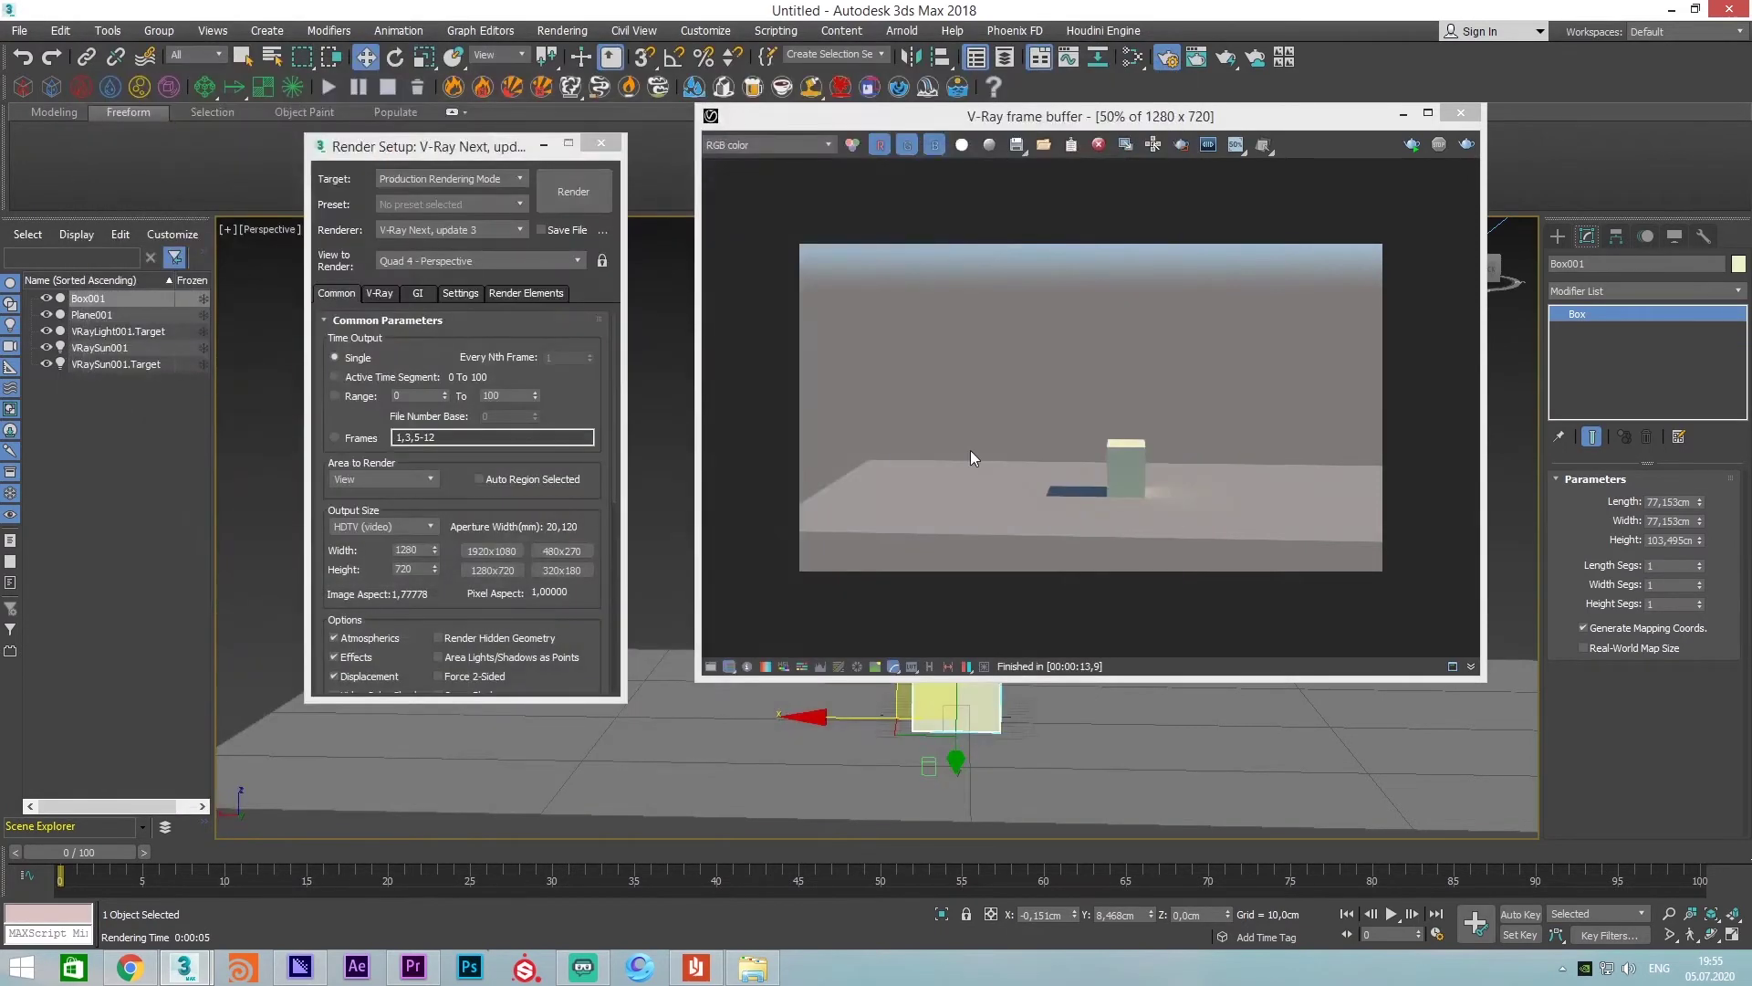
Show the Desktop folder in Explorer and browse through the desktop files
{"action": "key", "text": "super+e"}
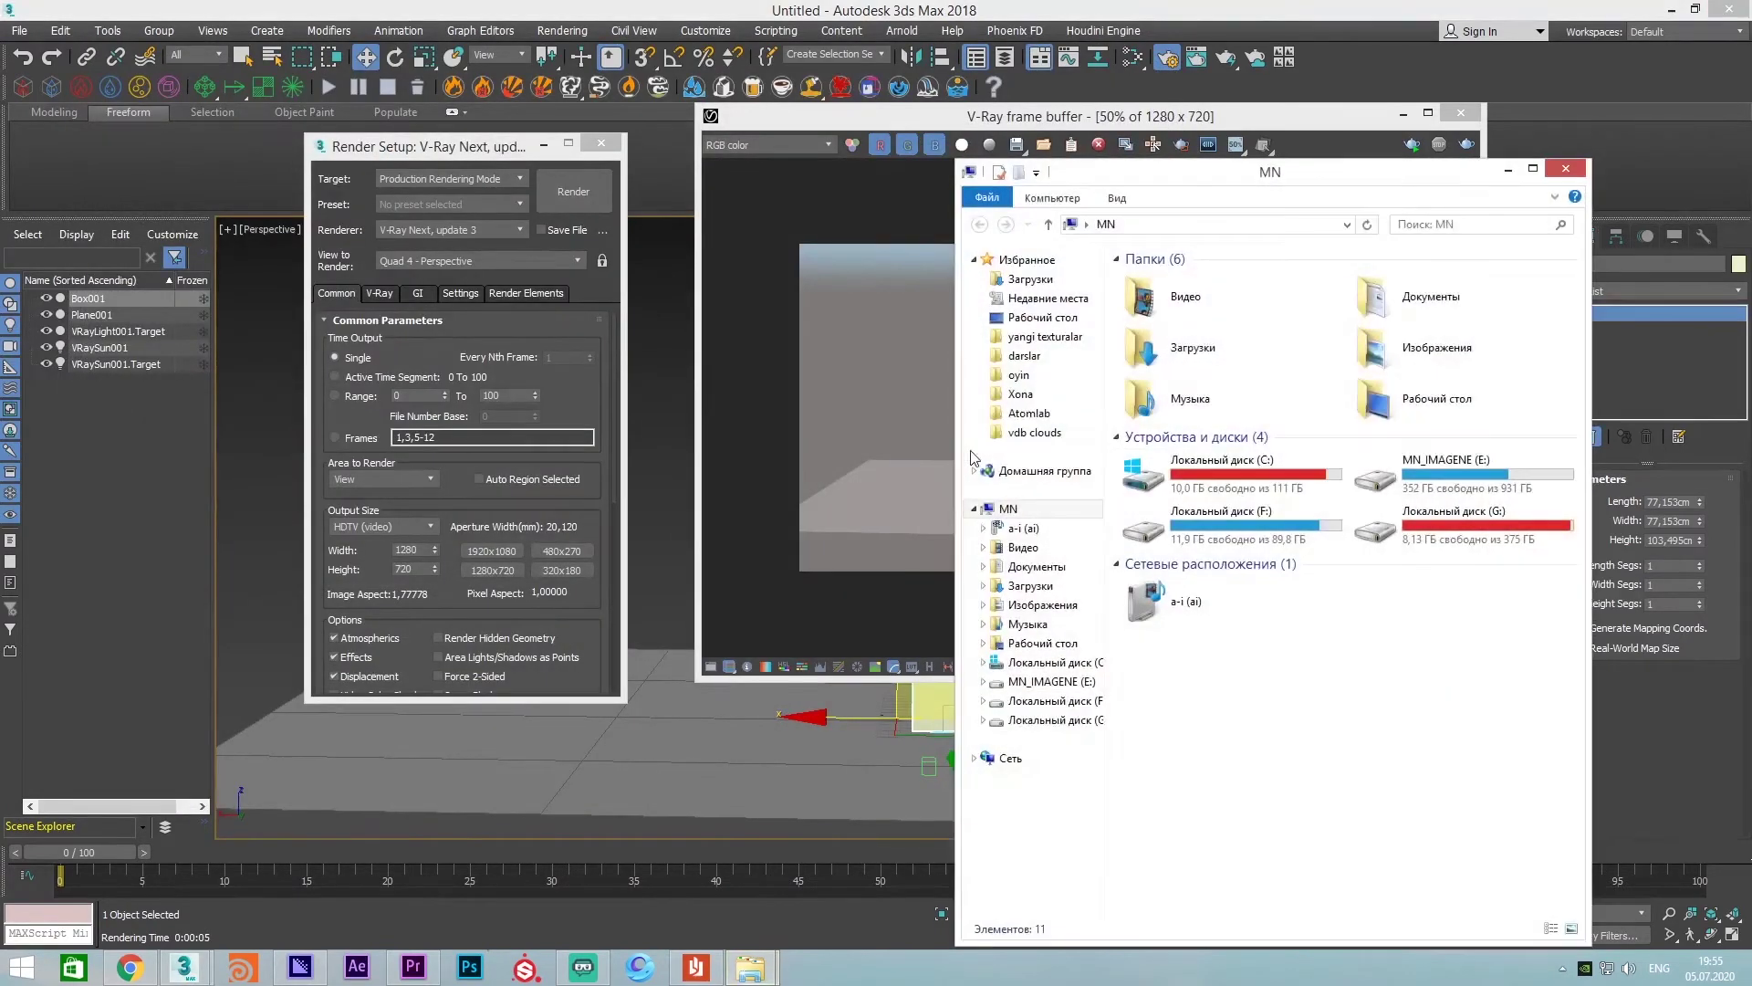
{"action": "left_click_drag", "start_coordinate": [1198, 177], "coordinate": [523, 137]}
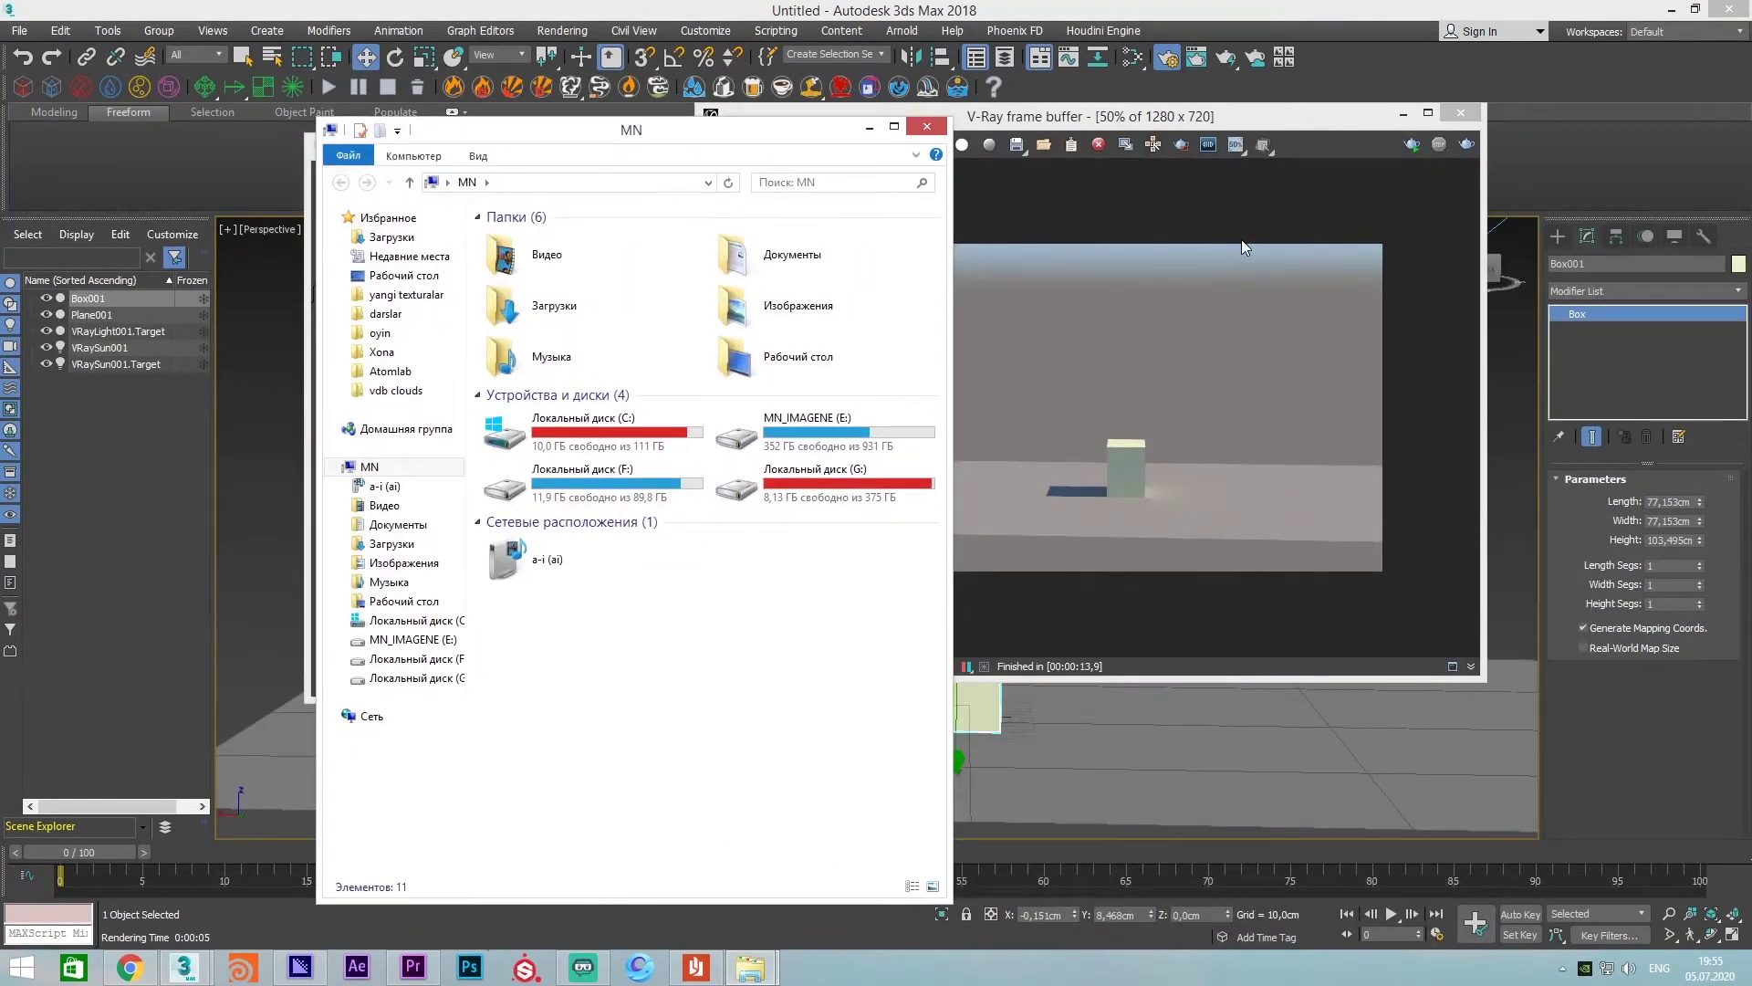
{"action": "left_click", "coordinate": [405, 275]}
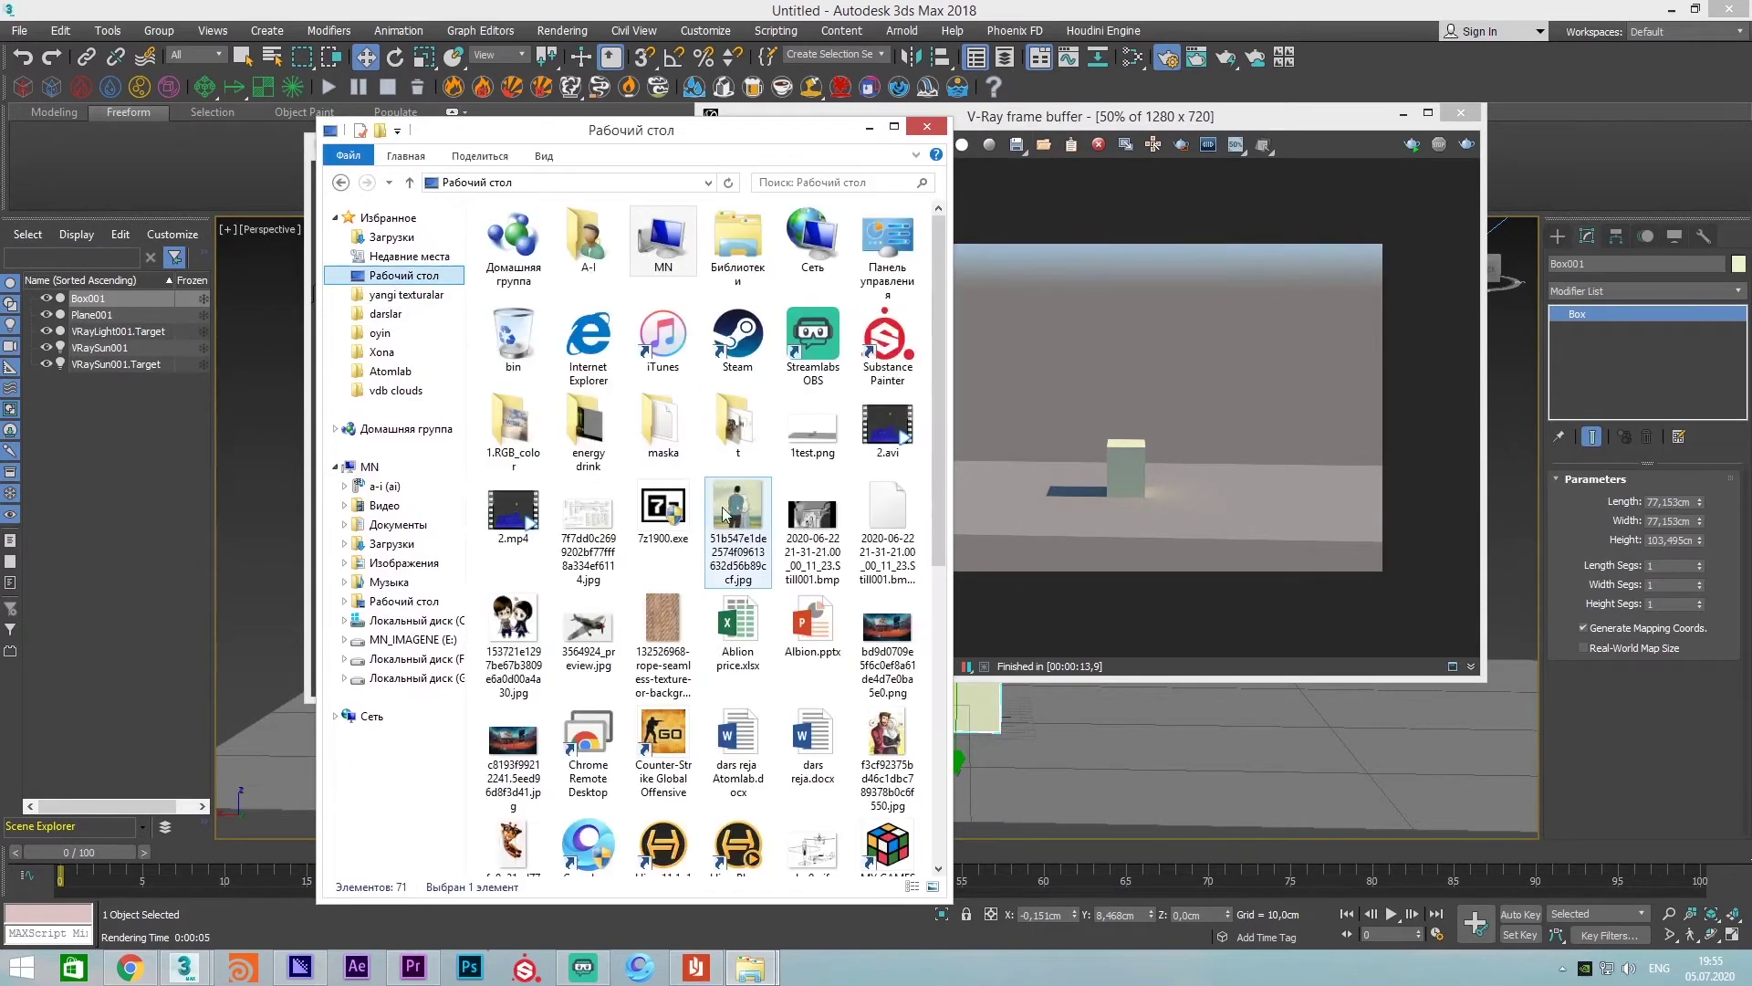
{"action": "key", "text": "t"}
{"action": "key", "text": "e"}
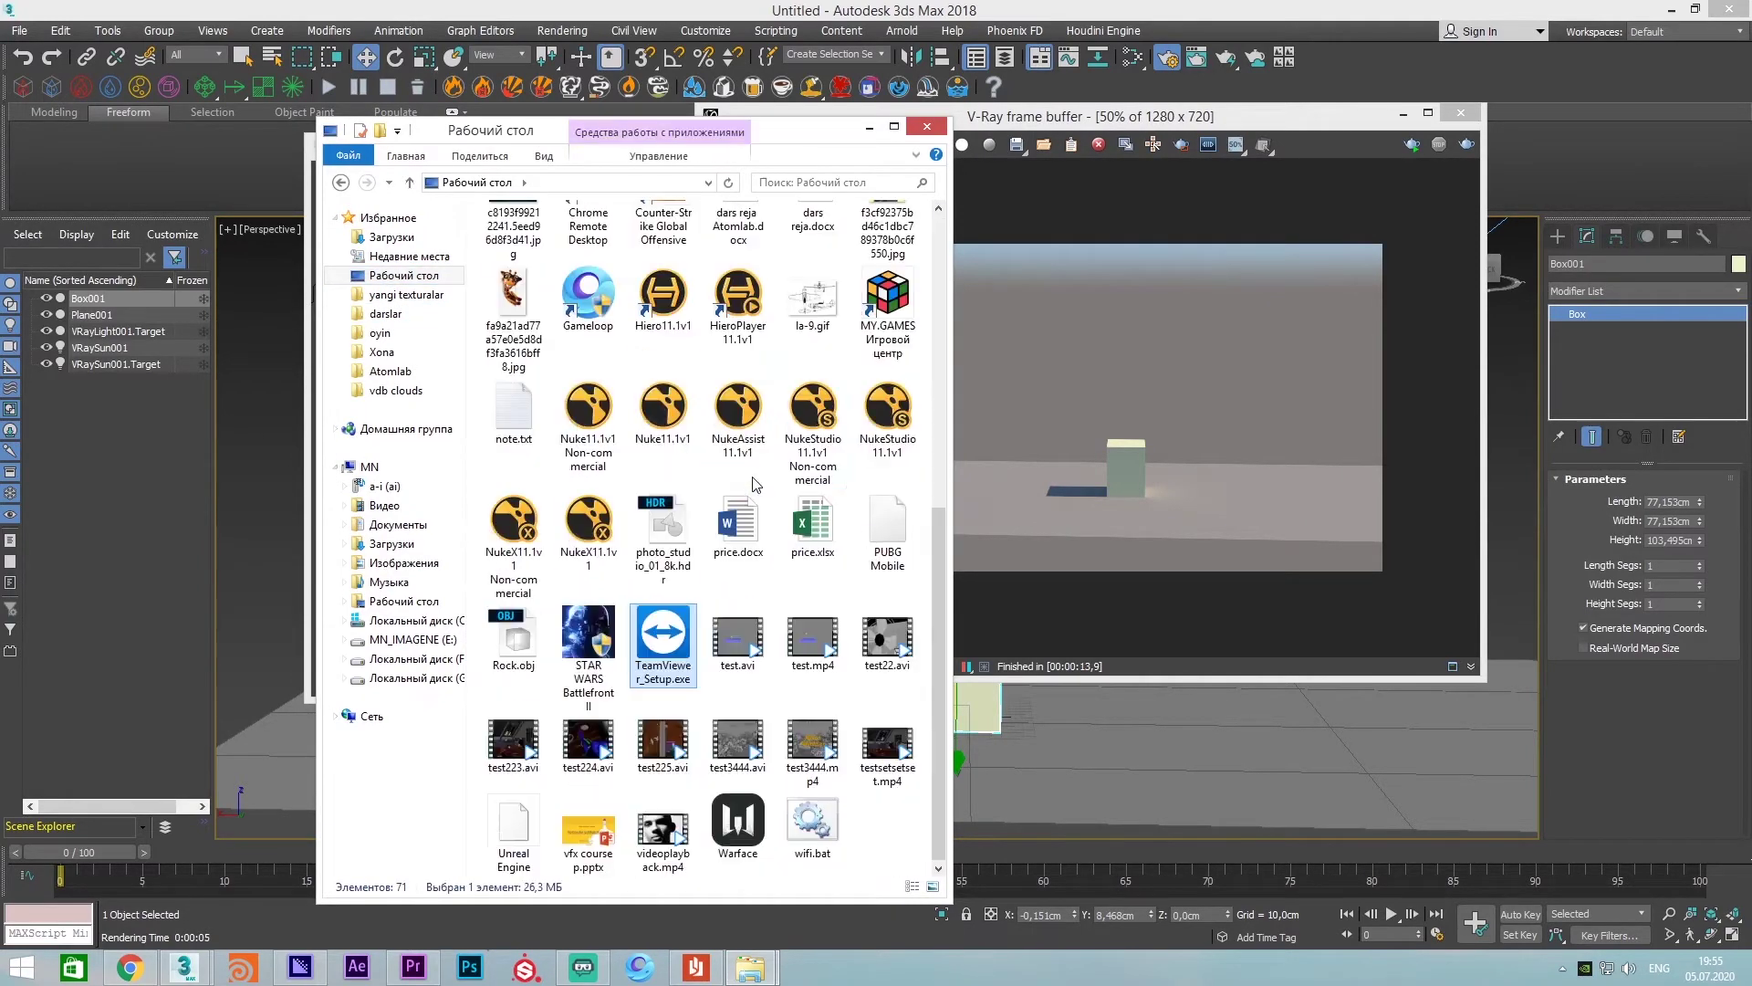
{"action": "key", "text": "Right"}
{"action": "key", "text": "Right"}
{"action": "key", "text": "Right"}
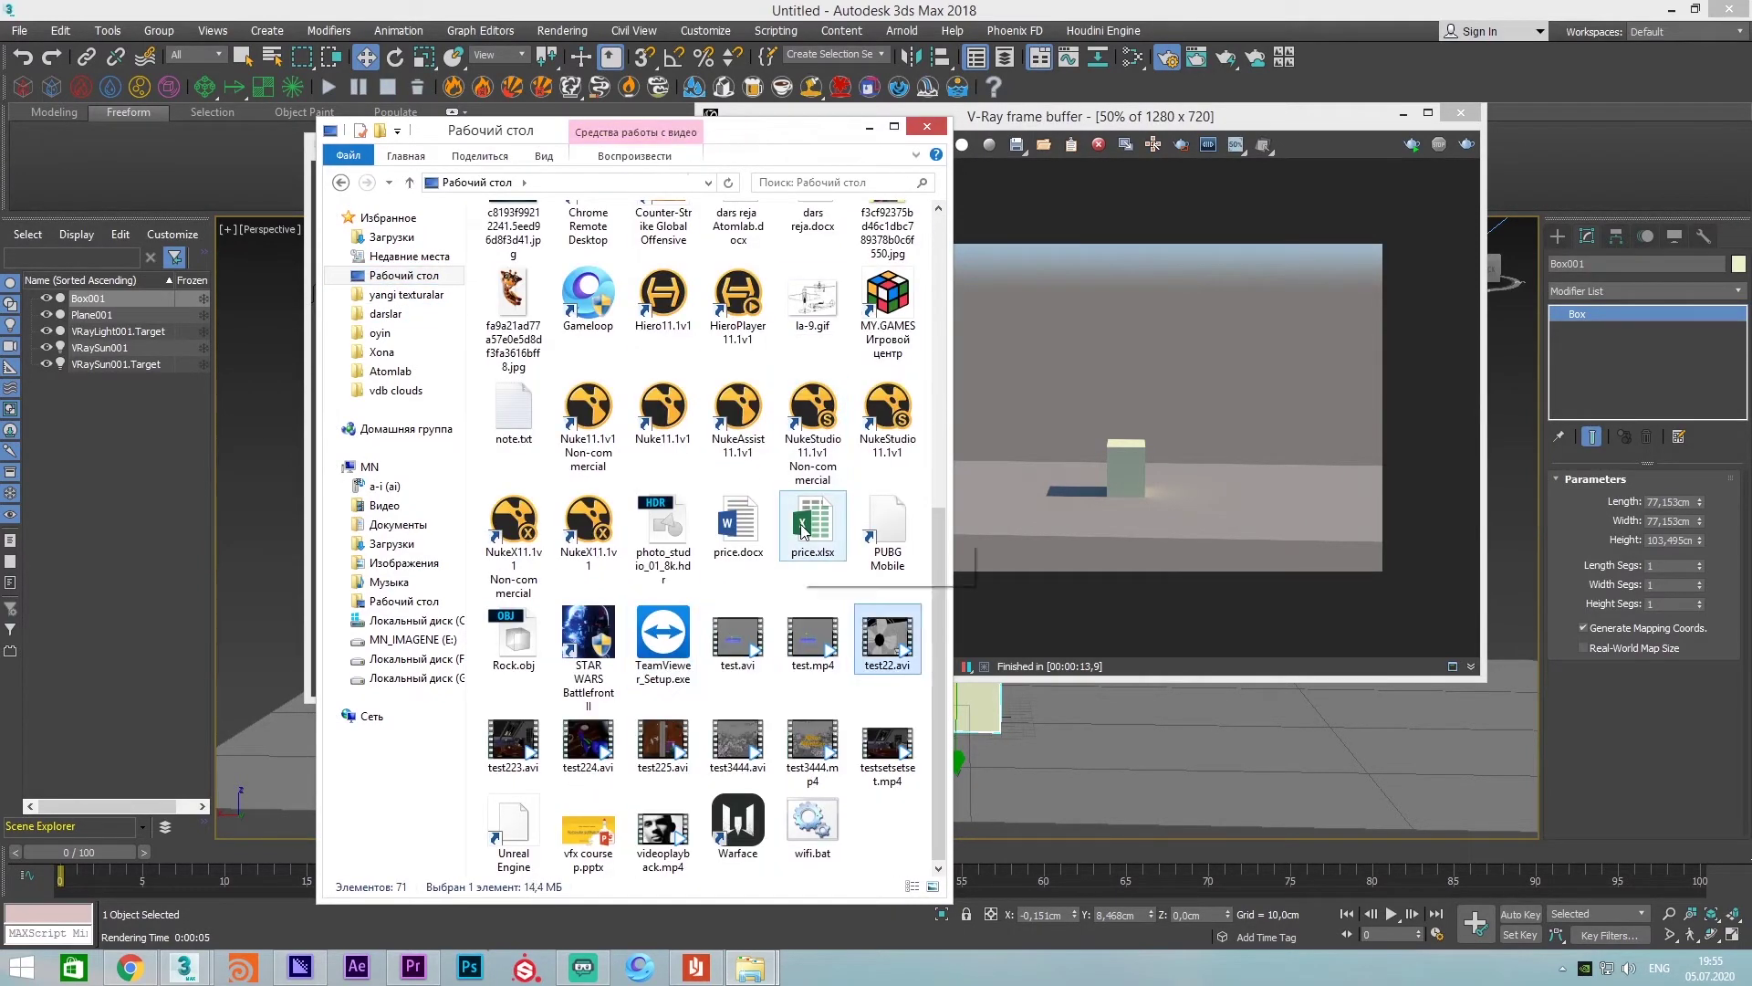
{"action": "key", "text": "Right"}
{"action": "key", "text": "Right"}
{"action": "key", "text": "Right"}
{"action": "key", "text": "Right"}
{"action": "key", "text": "Right"}
{"action": "key", "text": "Right"}
{"action": "key", "text": "t"}
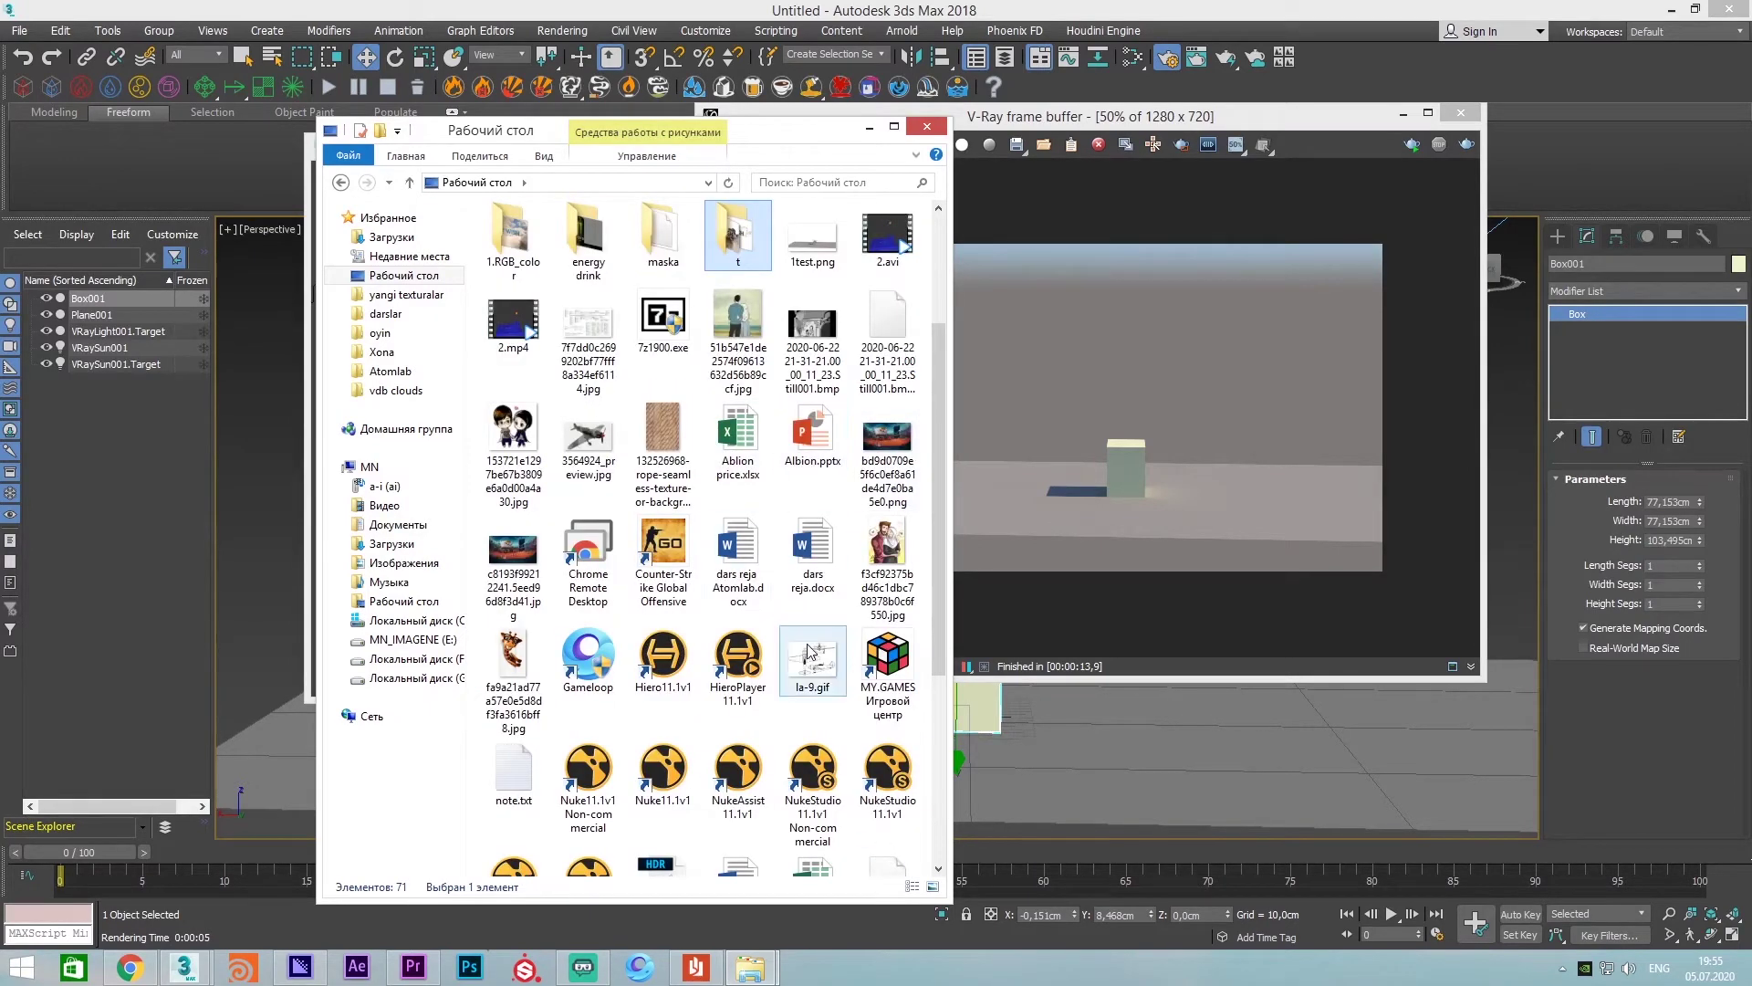
{"action": "left_click_drag", "start_coordinate": [952, 435], "coordinate": [1278, 435]}
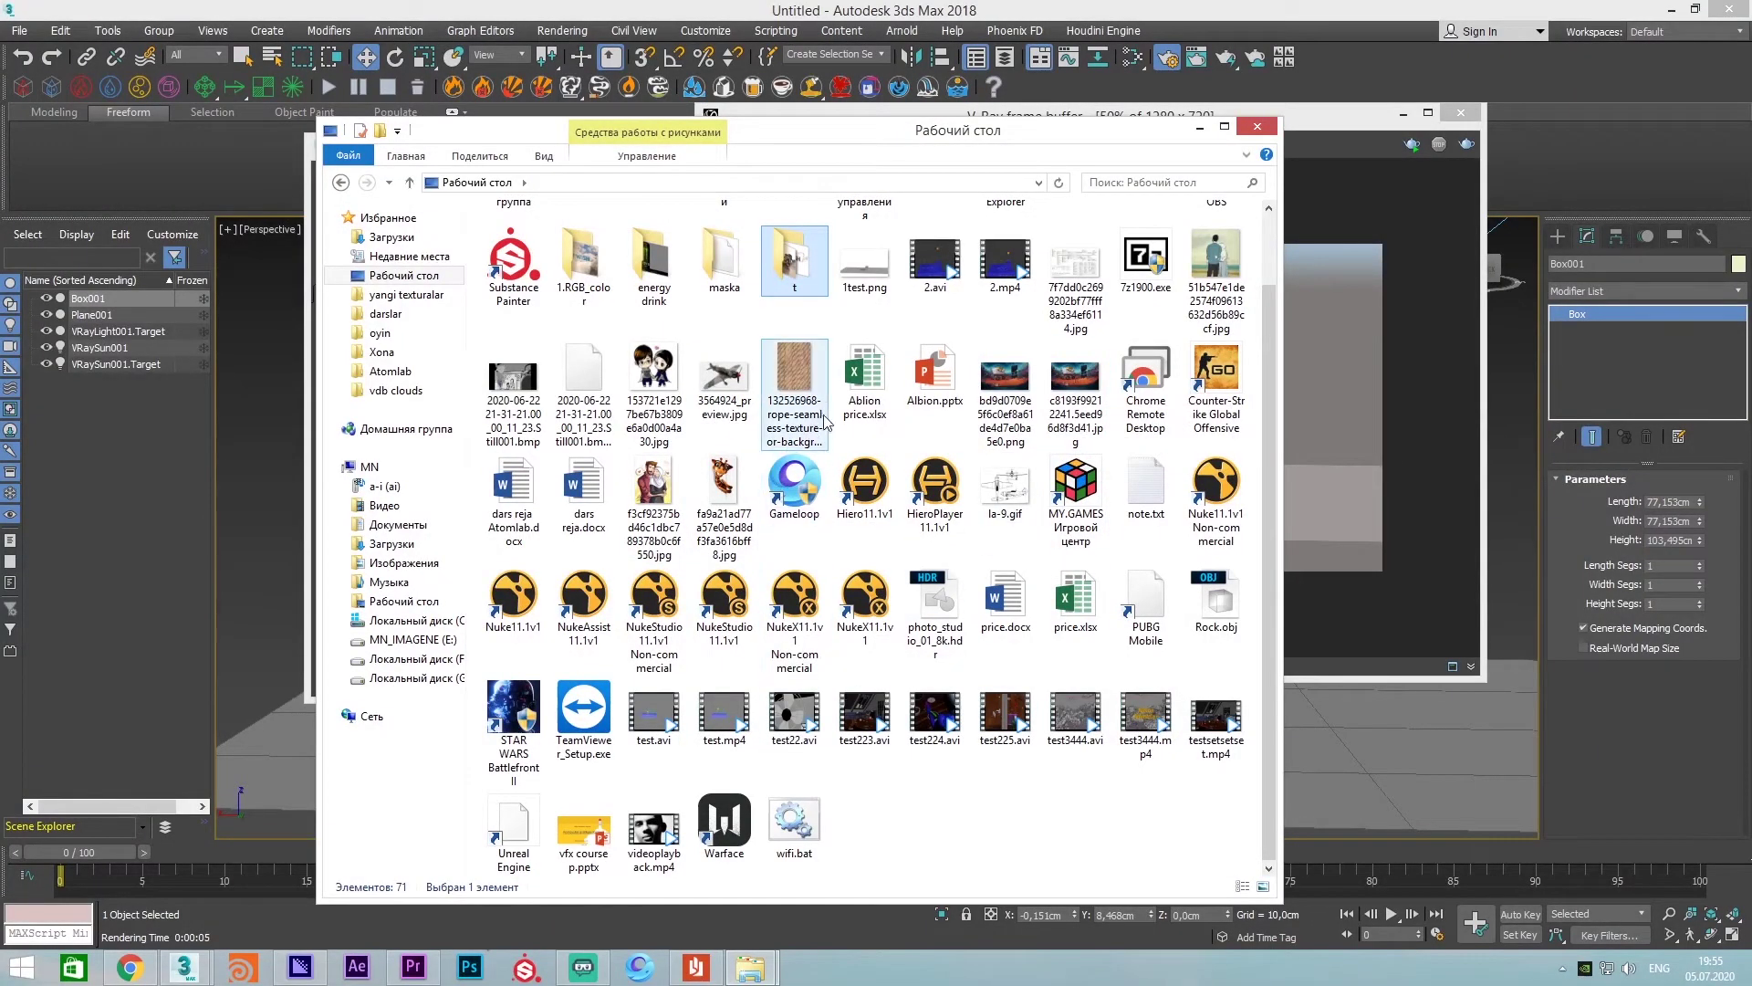
Locate 1test.png among the desktop items and open it in the photo viewer
{"action": "left_click", "coordinate": [514, 392]}
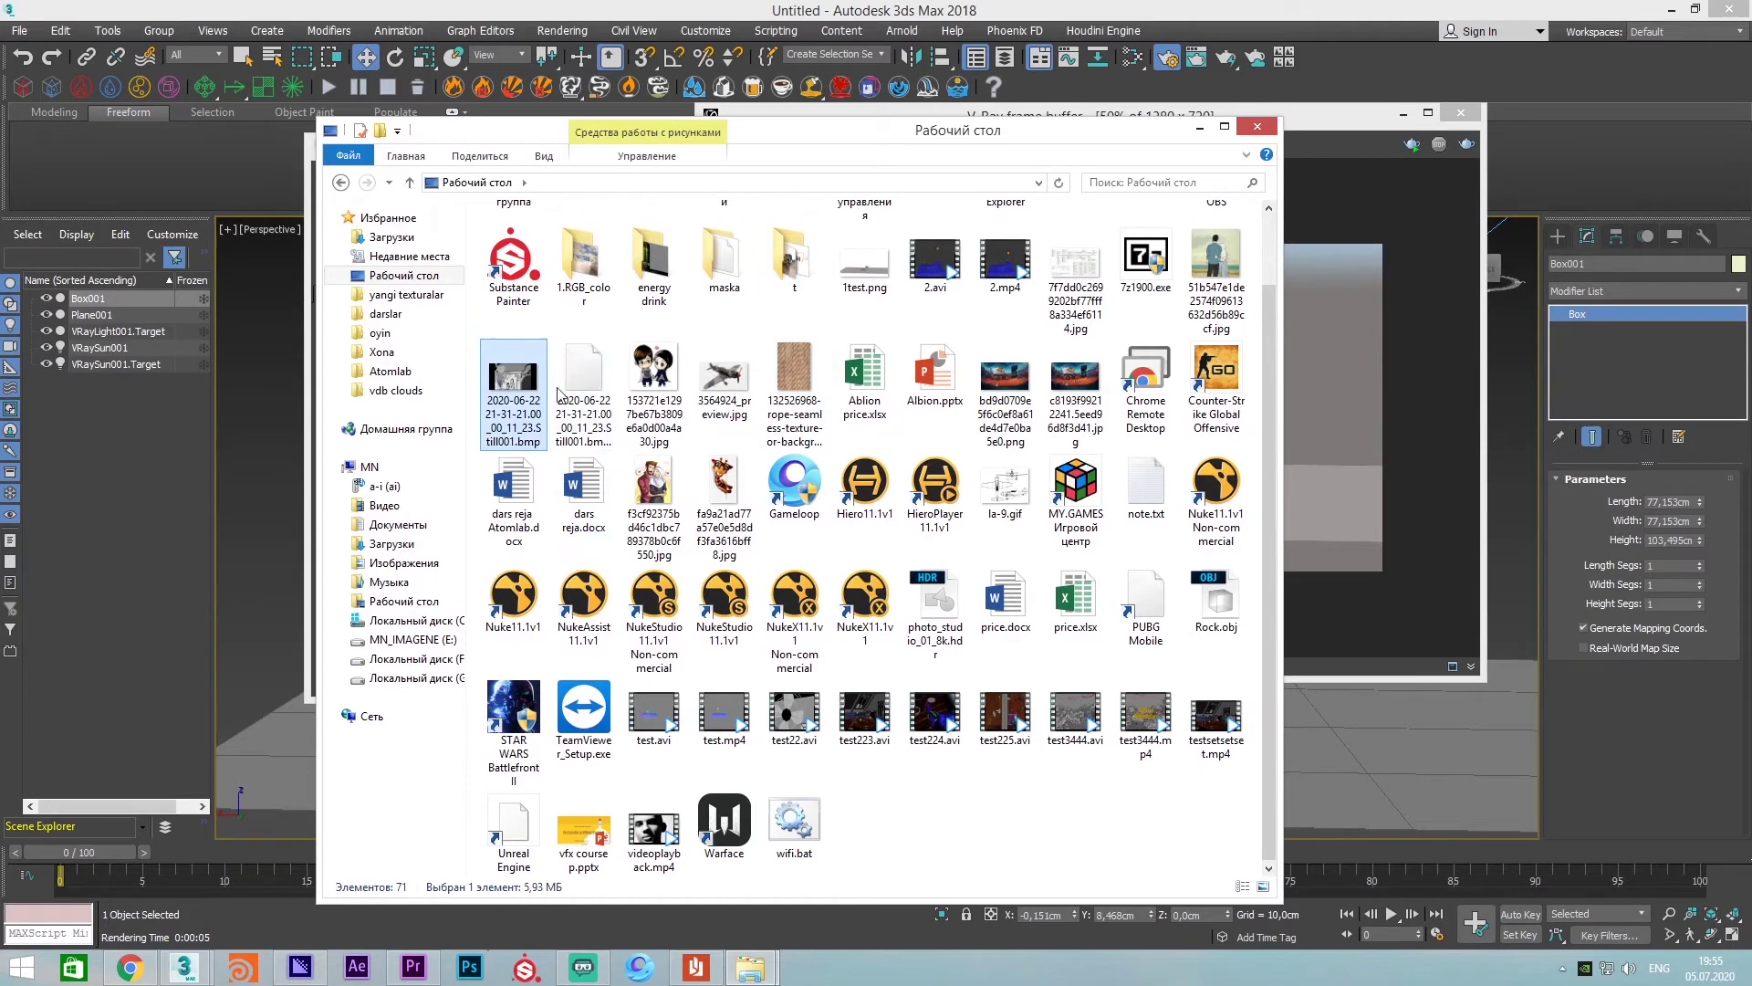
{"action": "double_click", "coordinate": [814, 286]}
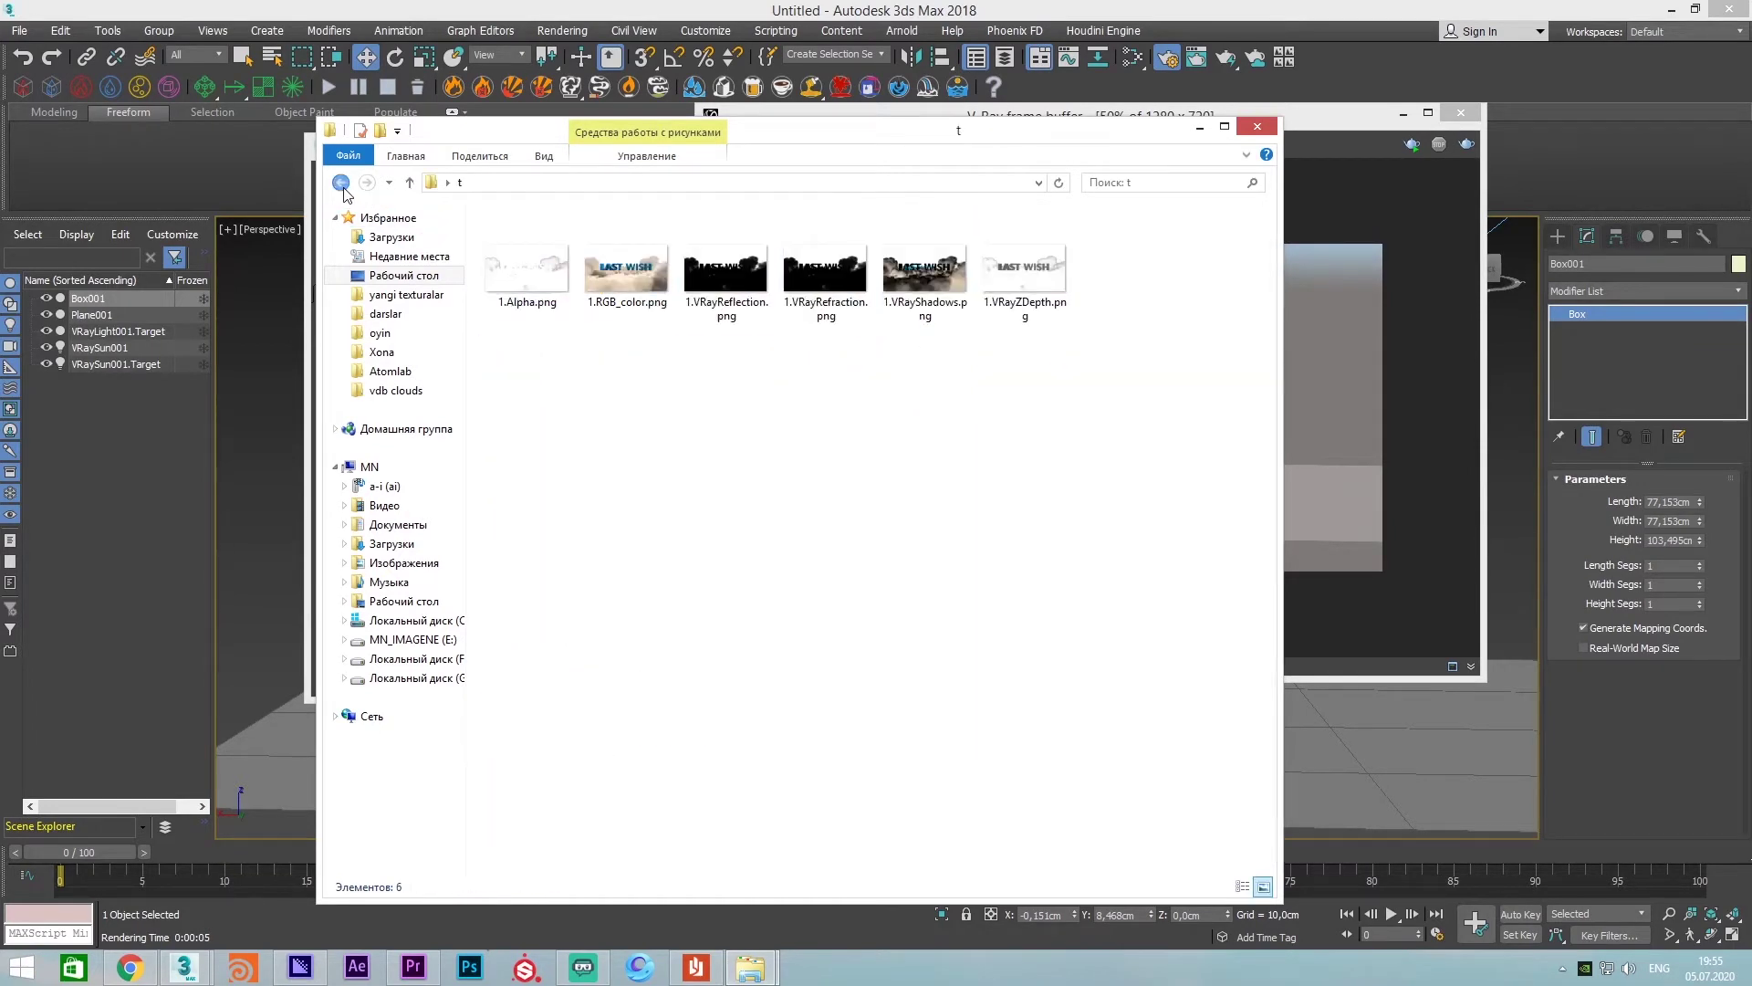
{"action": "left_click", "coordinate": [341, 183]}
{"action": "left_click", "coordinate": [674, 352]}
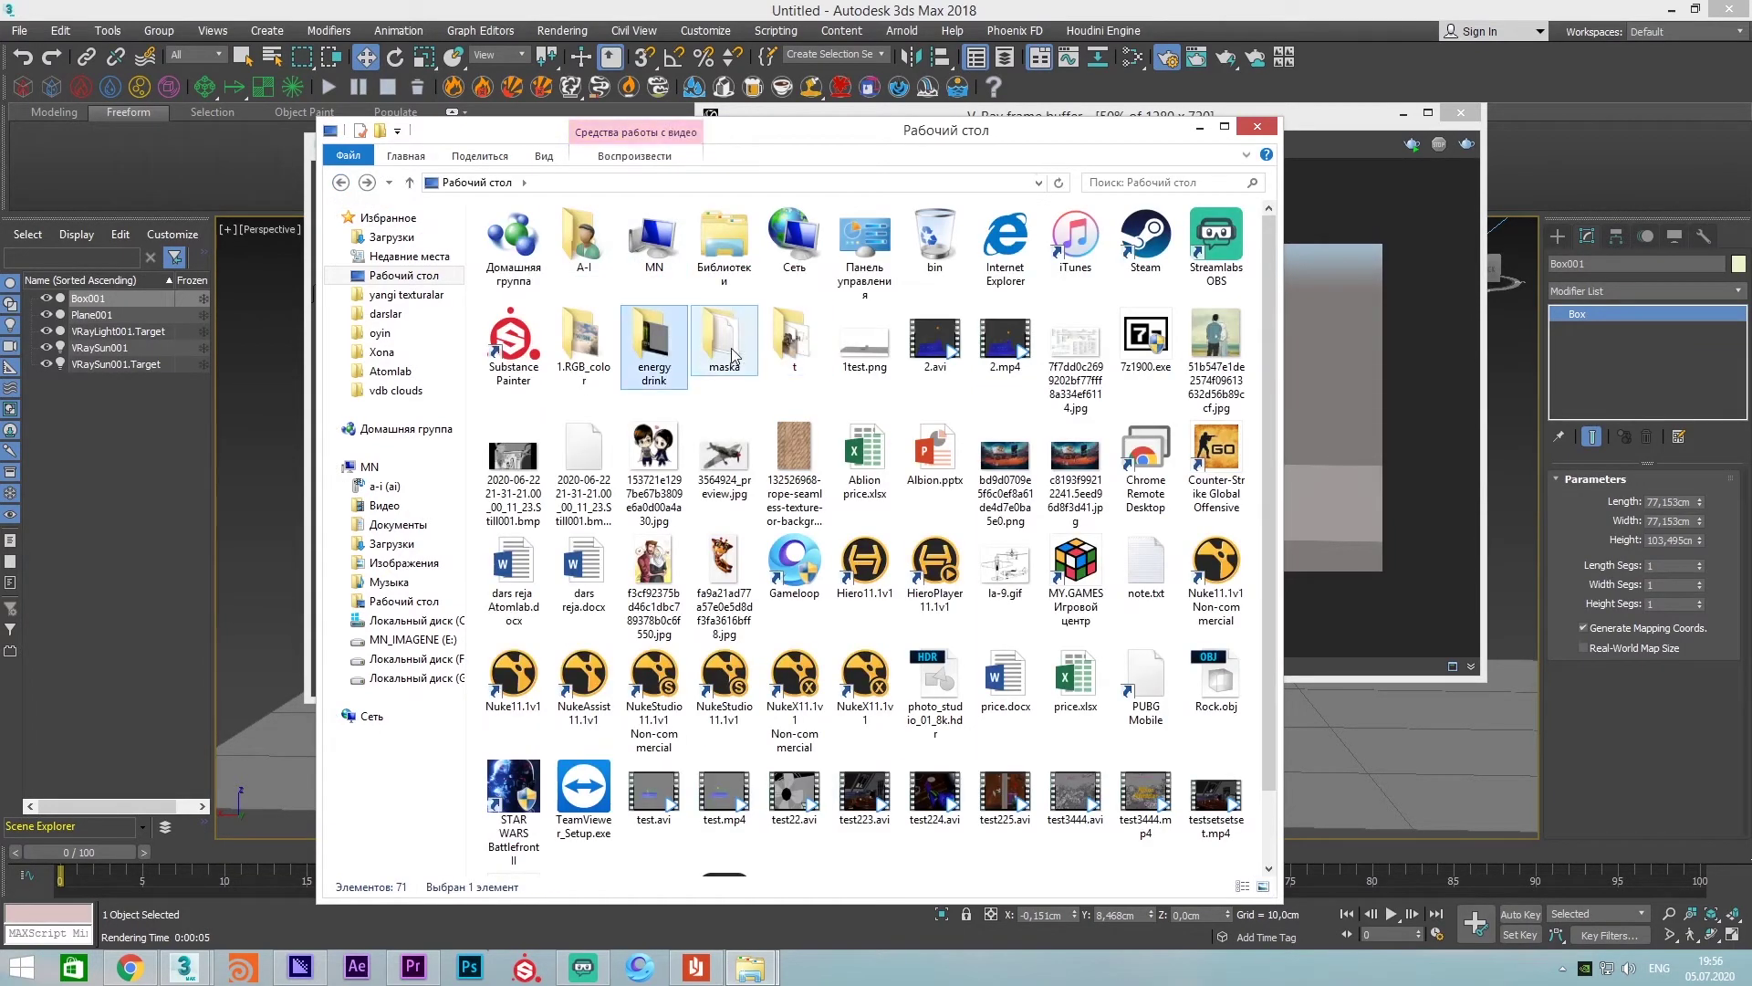
{"action": "left_click", "coordinate": [733, 355]}
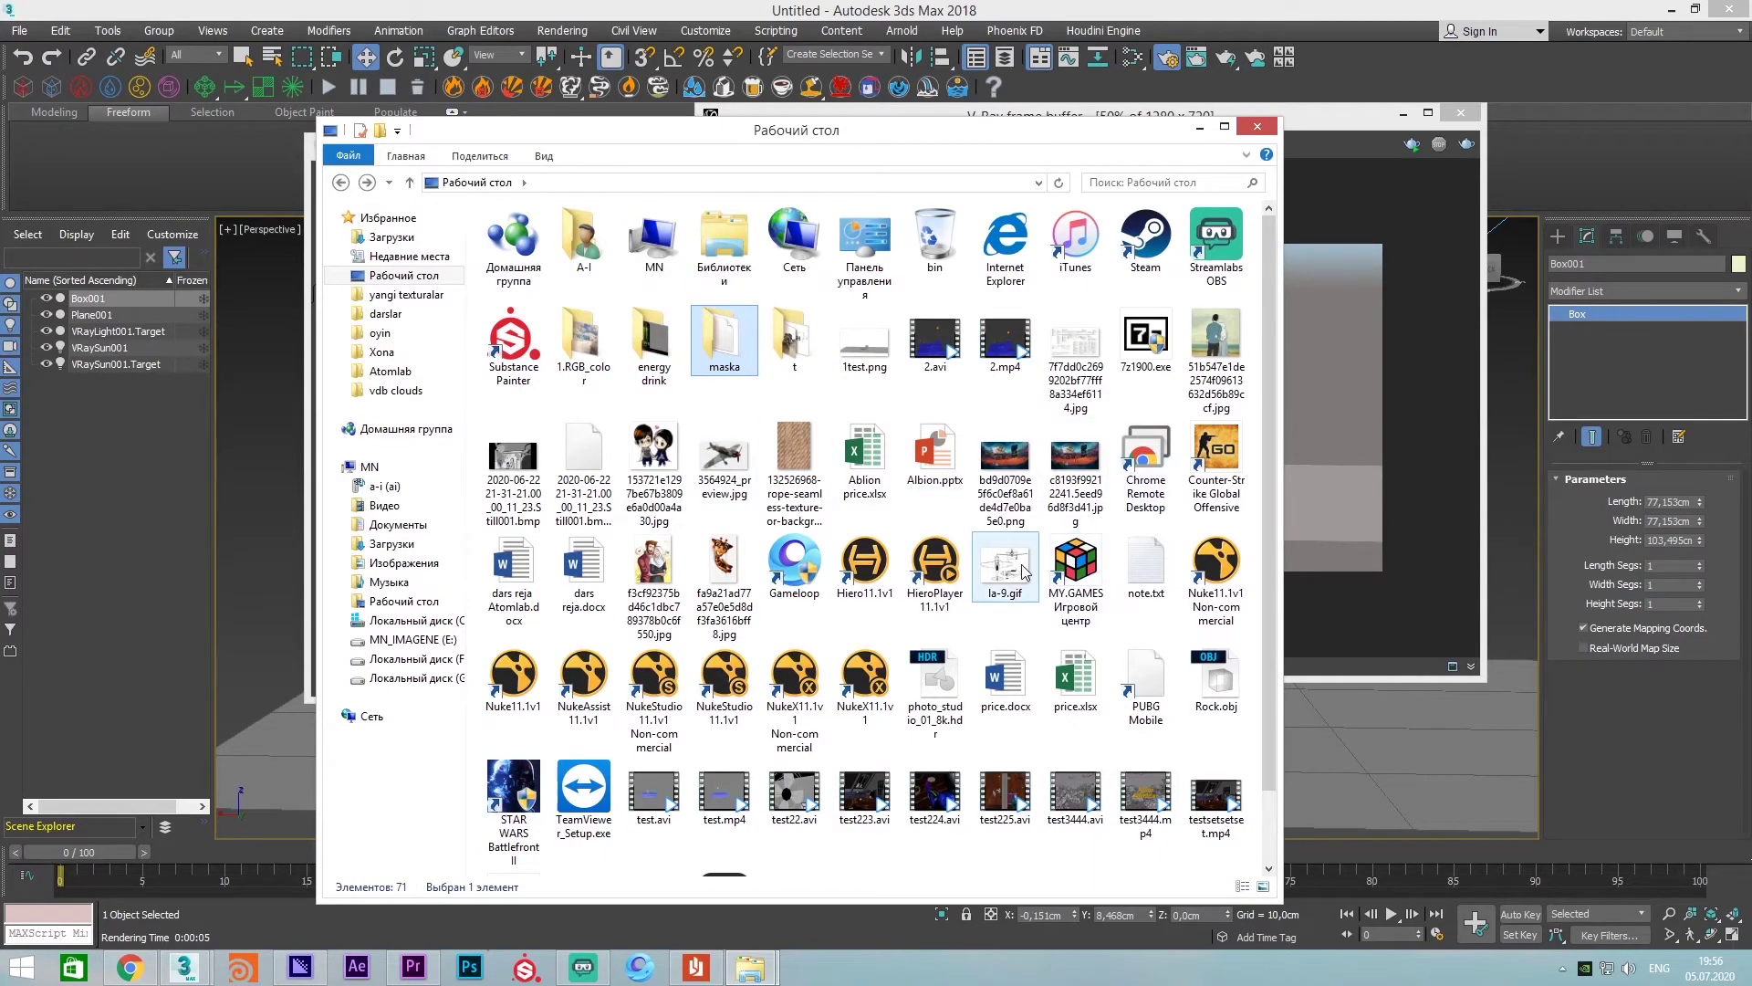
{"action": "key", "text": "Right"}
{"action": "key", "text": "Right"}
{"action": "double_click", "coordinate": [873, 349]}
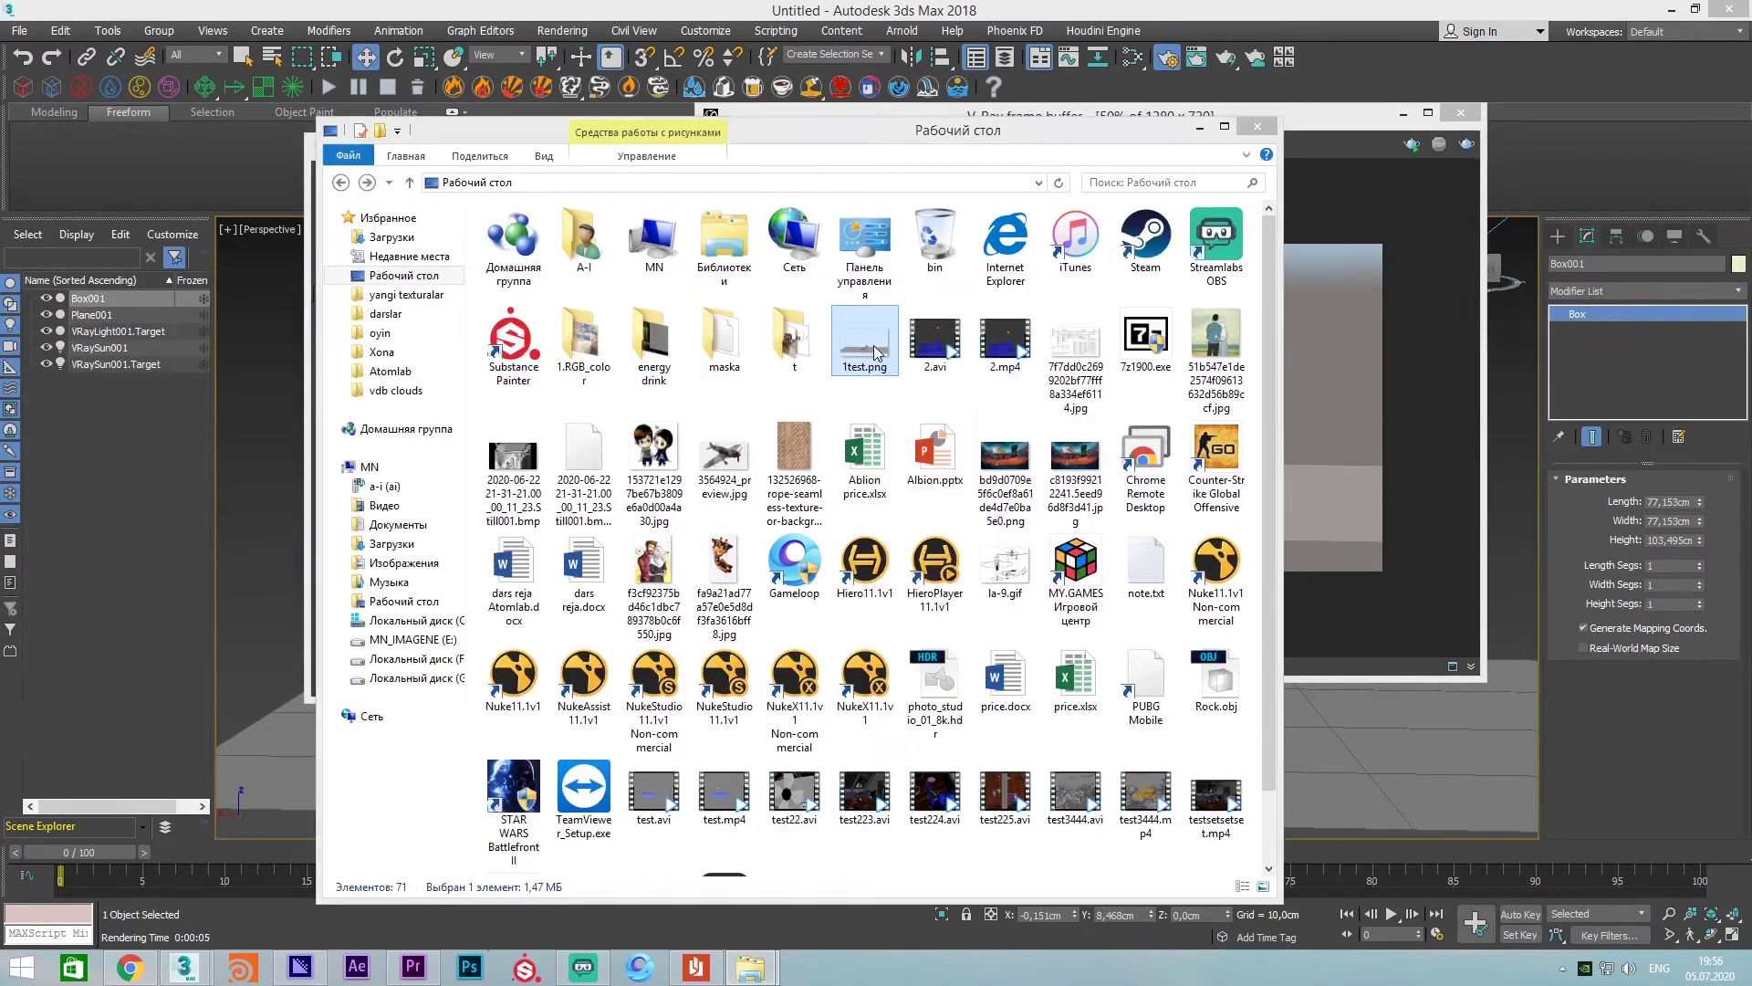
Zoom out to view the whole 1test.png render, then close Photo Viewer
{"action": "scroll", "coordinate": [949, 692], "scroll_direction": "down", "scroll_amount": 1}
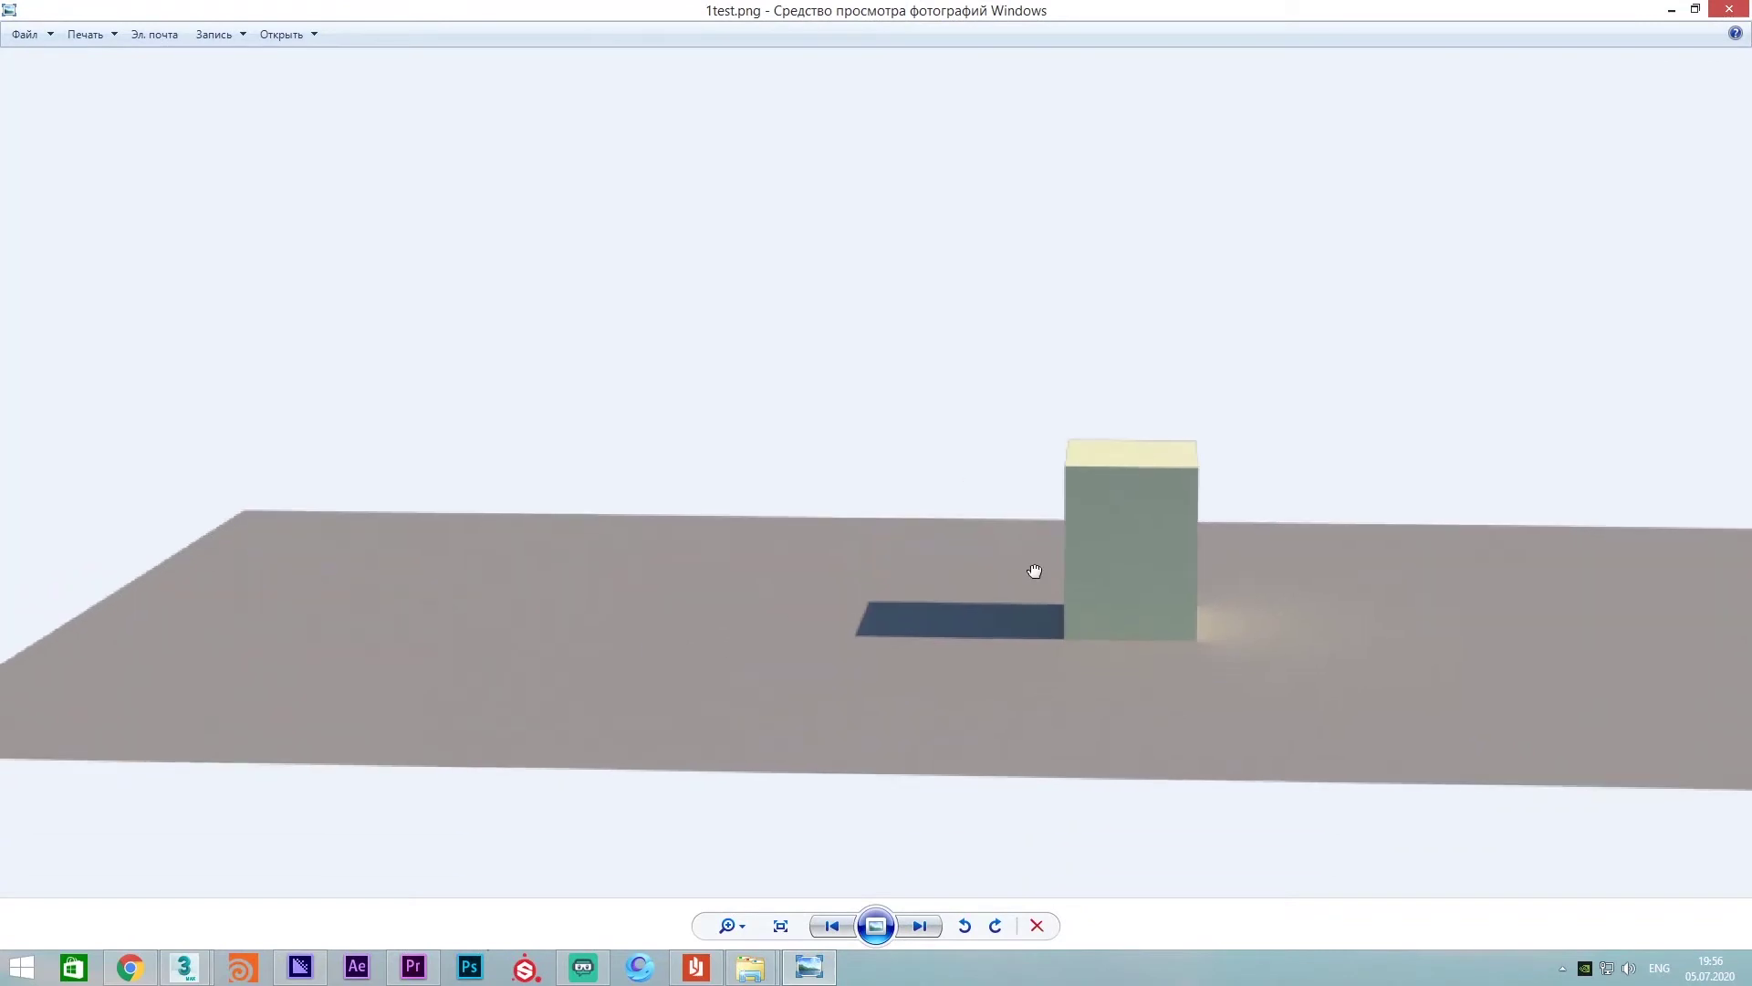
{"action": "scroll", "coordinate": [1032, 573], "scroll_direction": "down", "scroll_amount": 1}
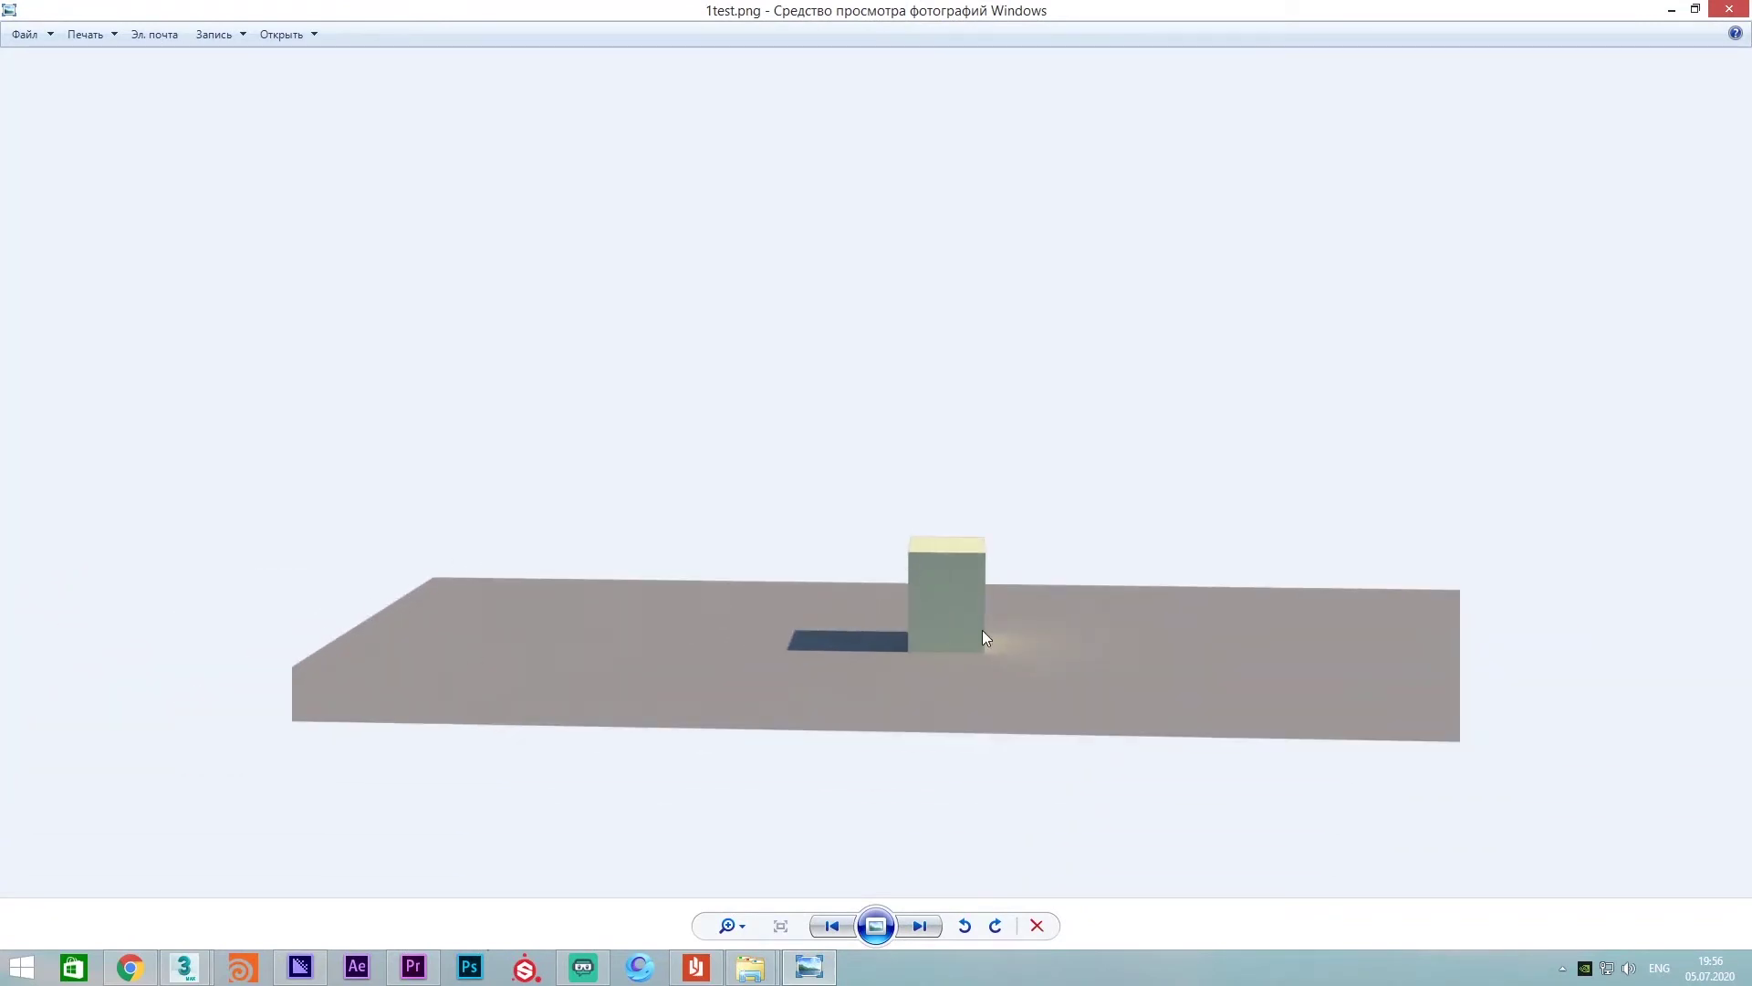
{"action": "double_click", "coordinate": [859, 7]}
{"action": "left_click", "coordinate": [1201, 126]}
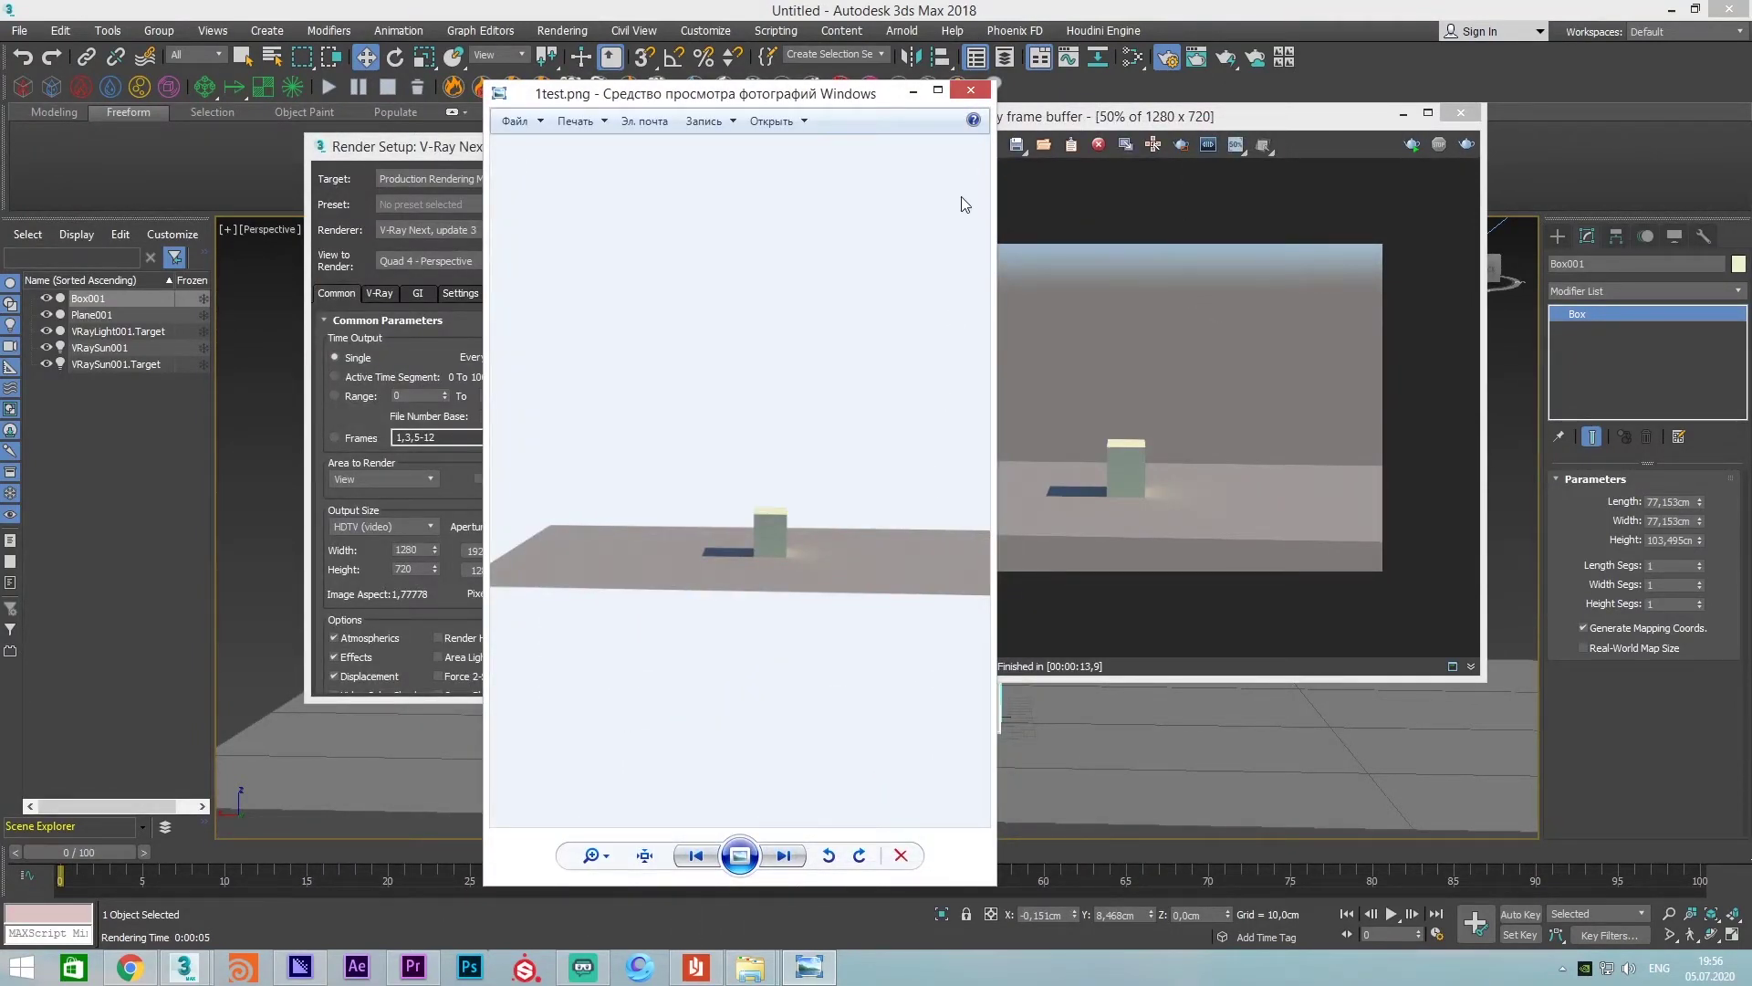
{"action": "left_click", "coordinate": [981, 95]}
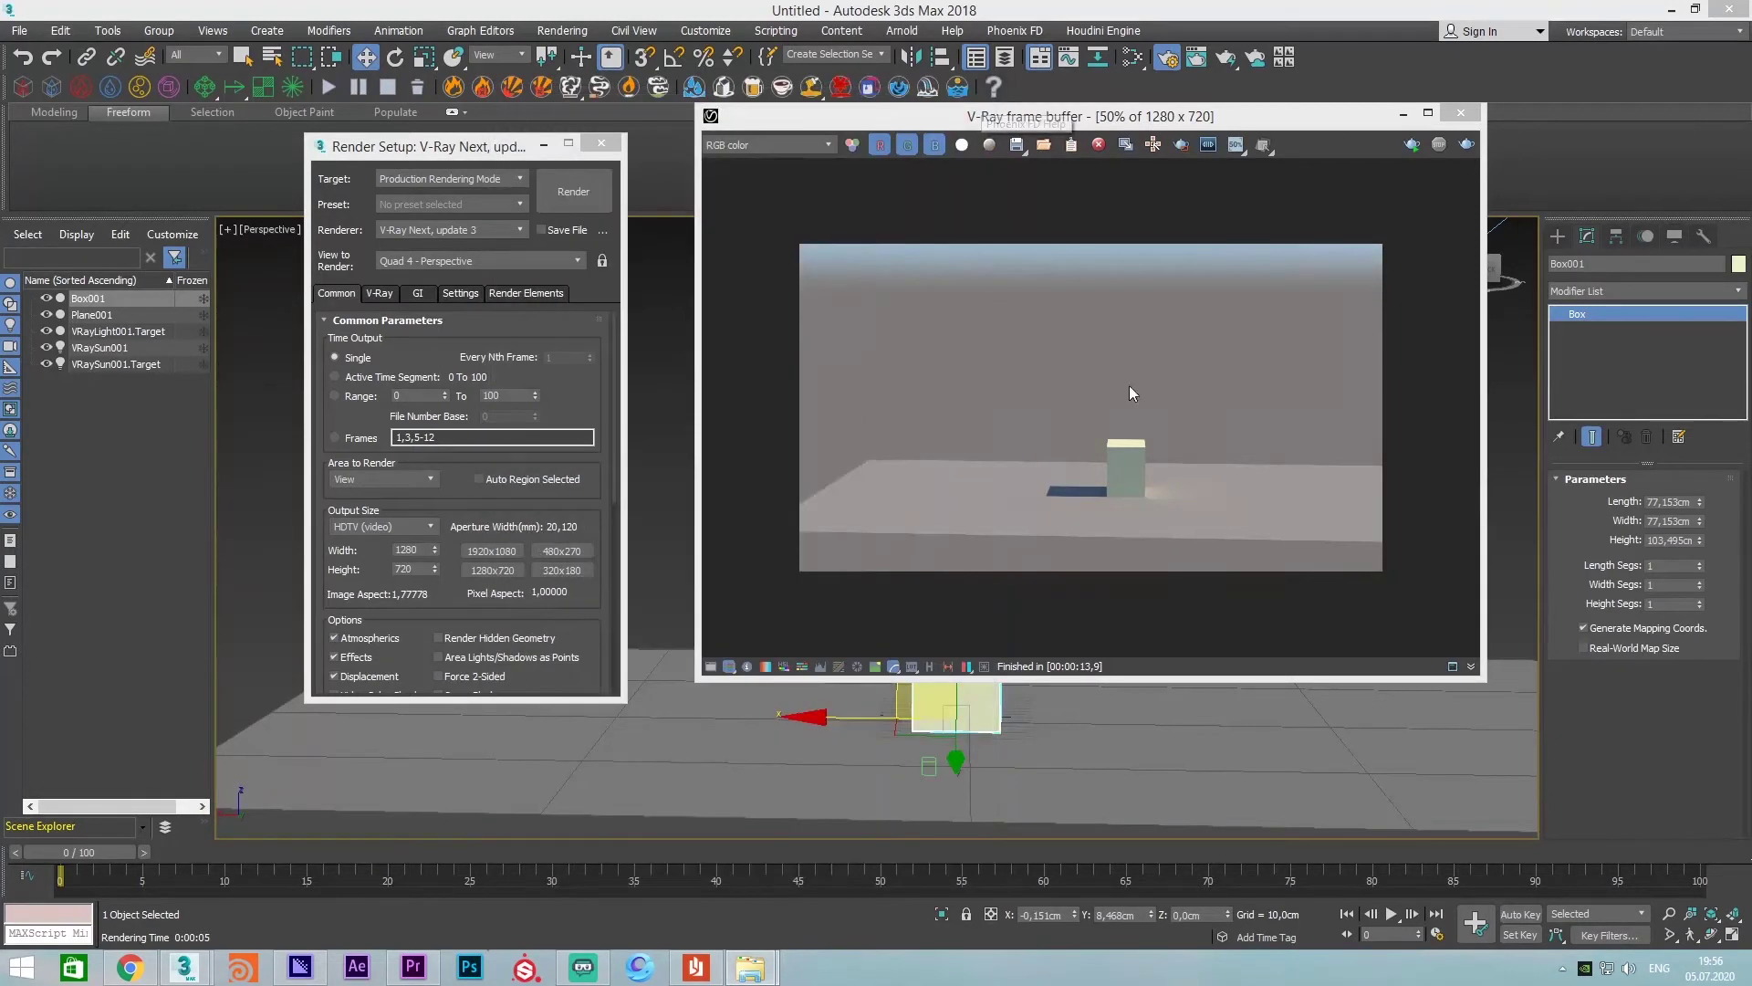
Create a new 'render' folder on the desktop as the render output location
{"action": "scroll", "coordinate": [459, 501], "scroll_direction": "down", "scroll_amount": 5}
{"action": "scroll", "coordinate": [411, 466], "scroll_direction": "down", "scroll_amount": 3}
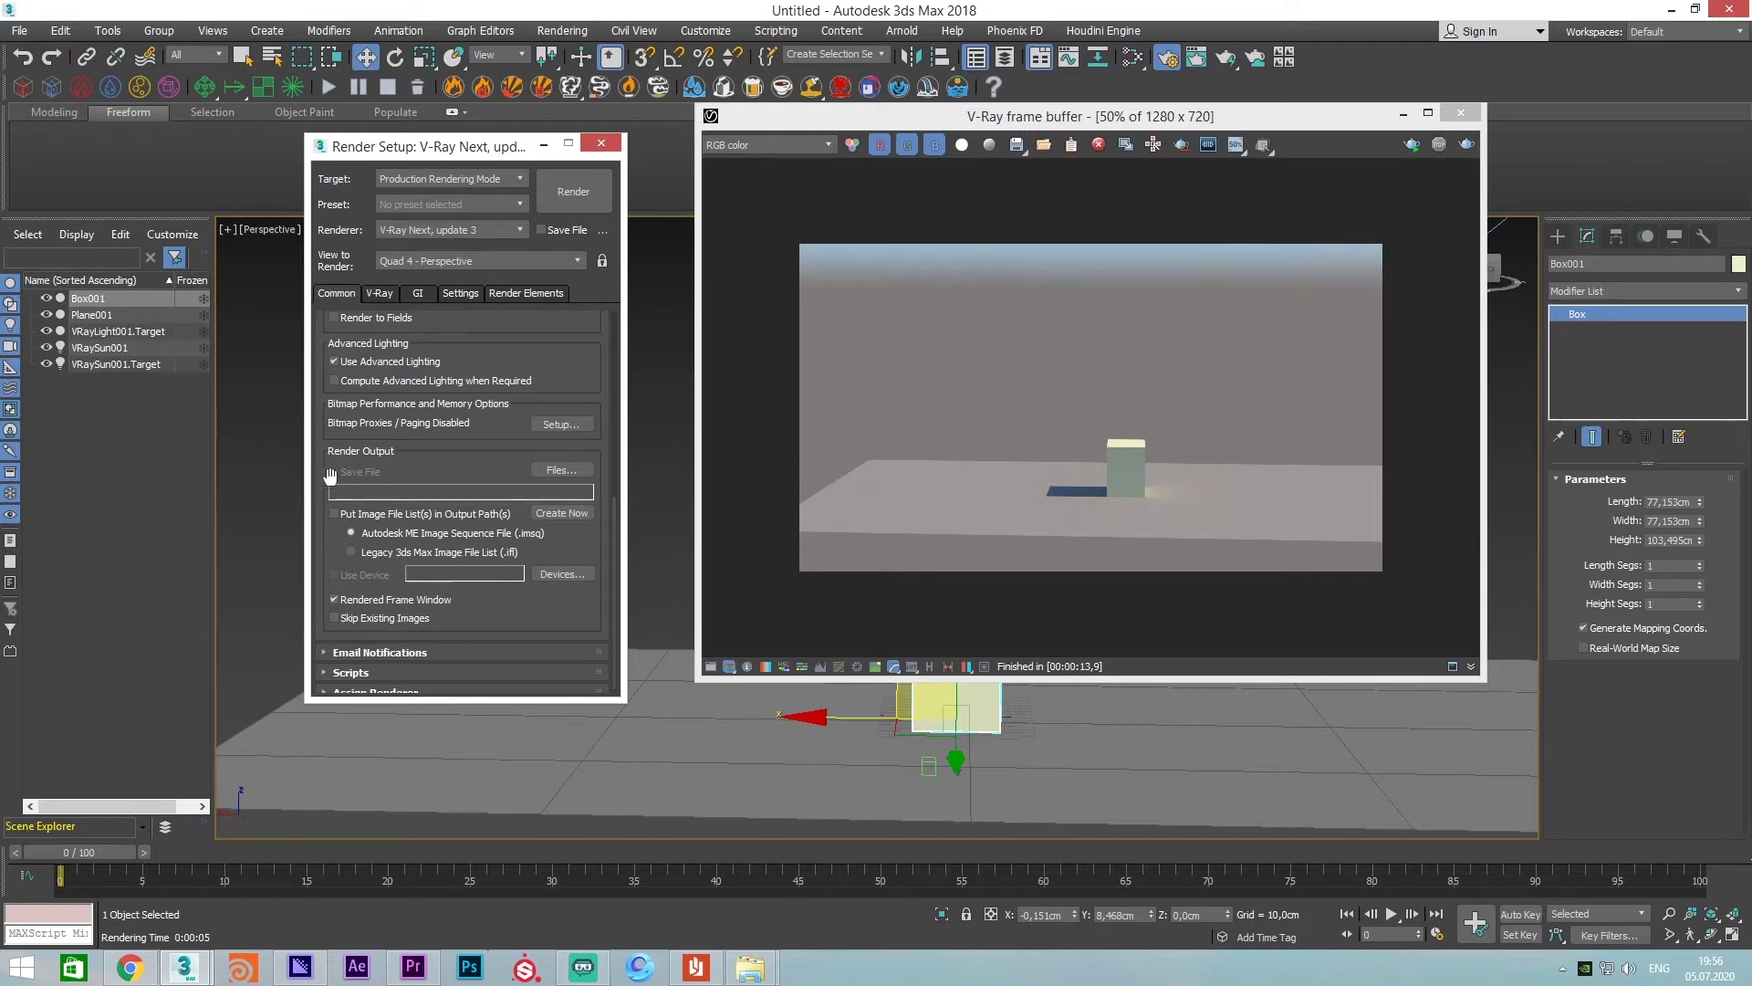
{"action": "scroll", "coordinate": [354, 439], "scroll_direction": "down", "scroll_amount": 1}
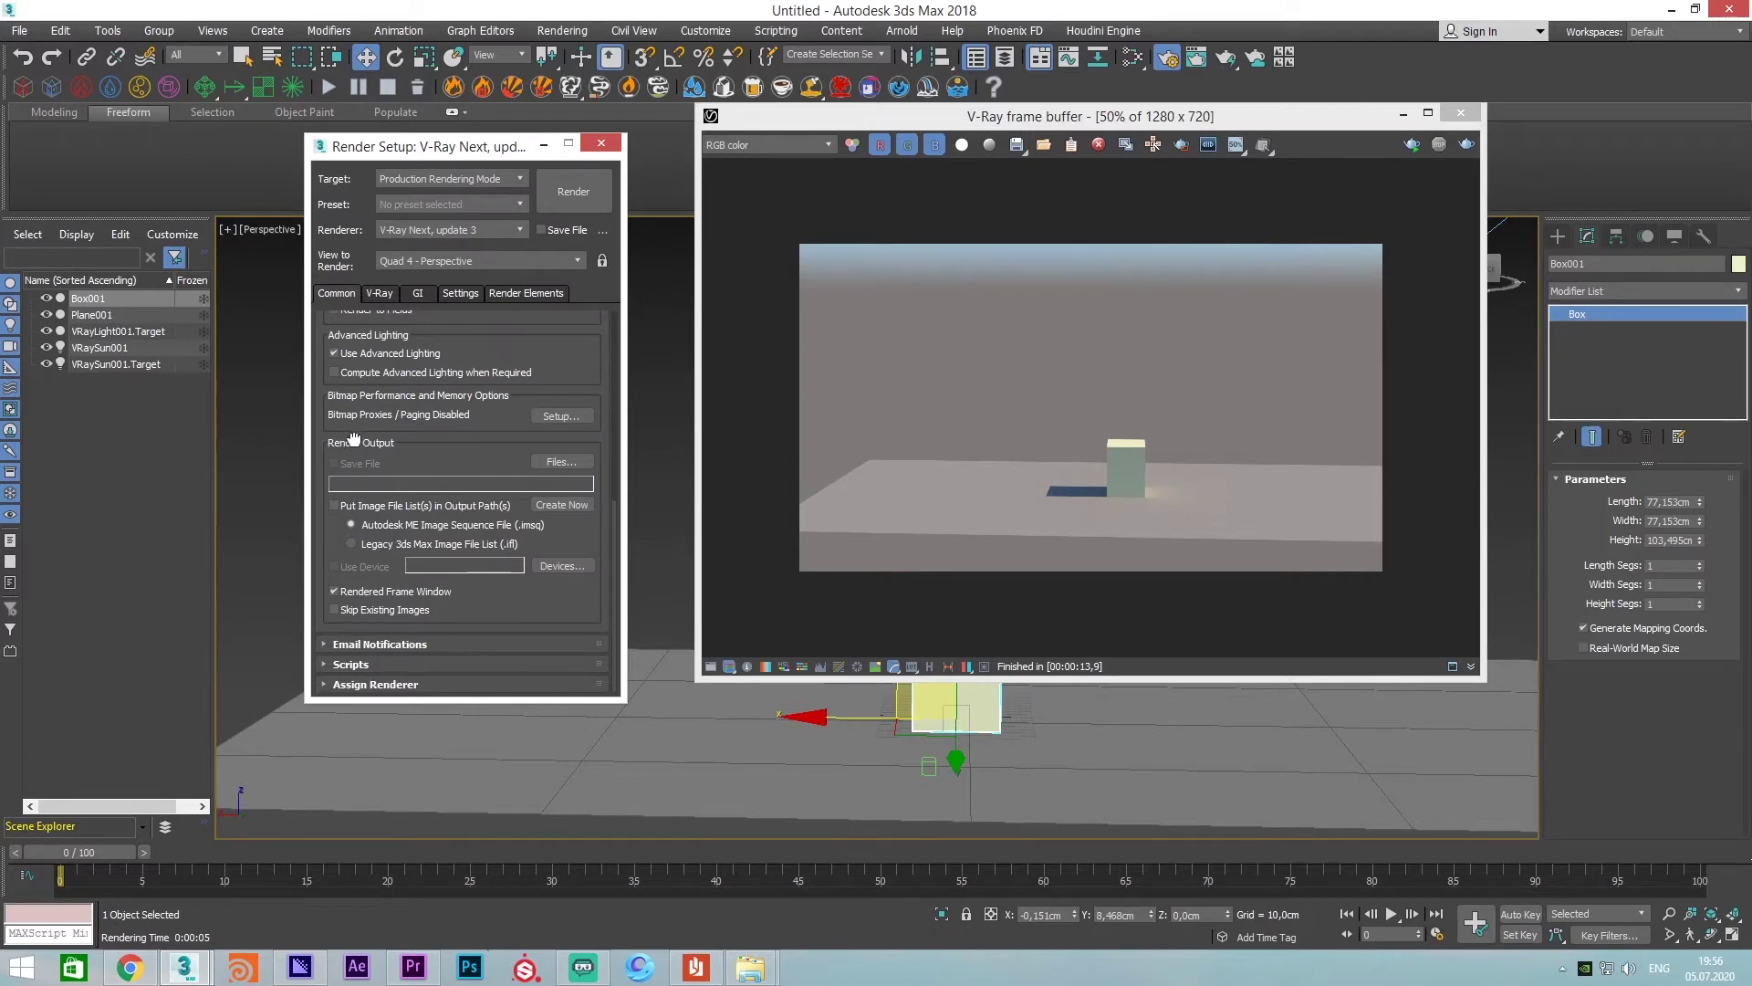
{"action": "left_click", "coordinate": [579, 458]}
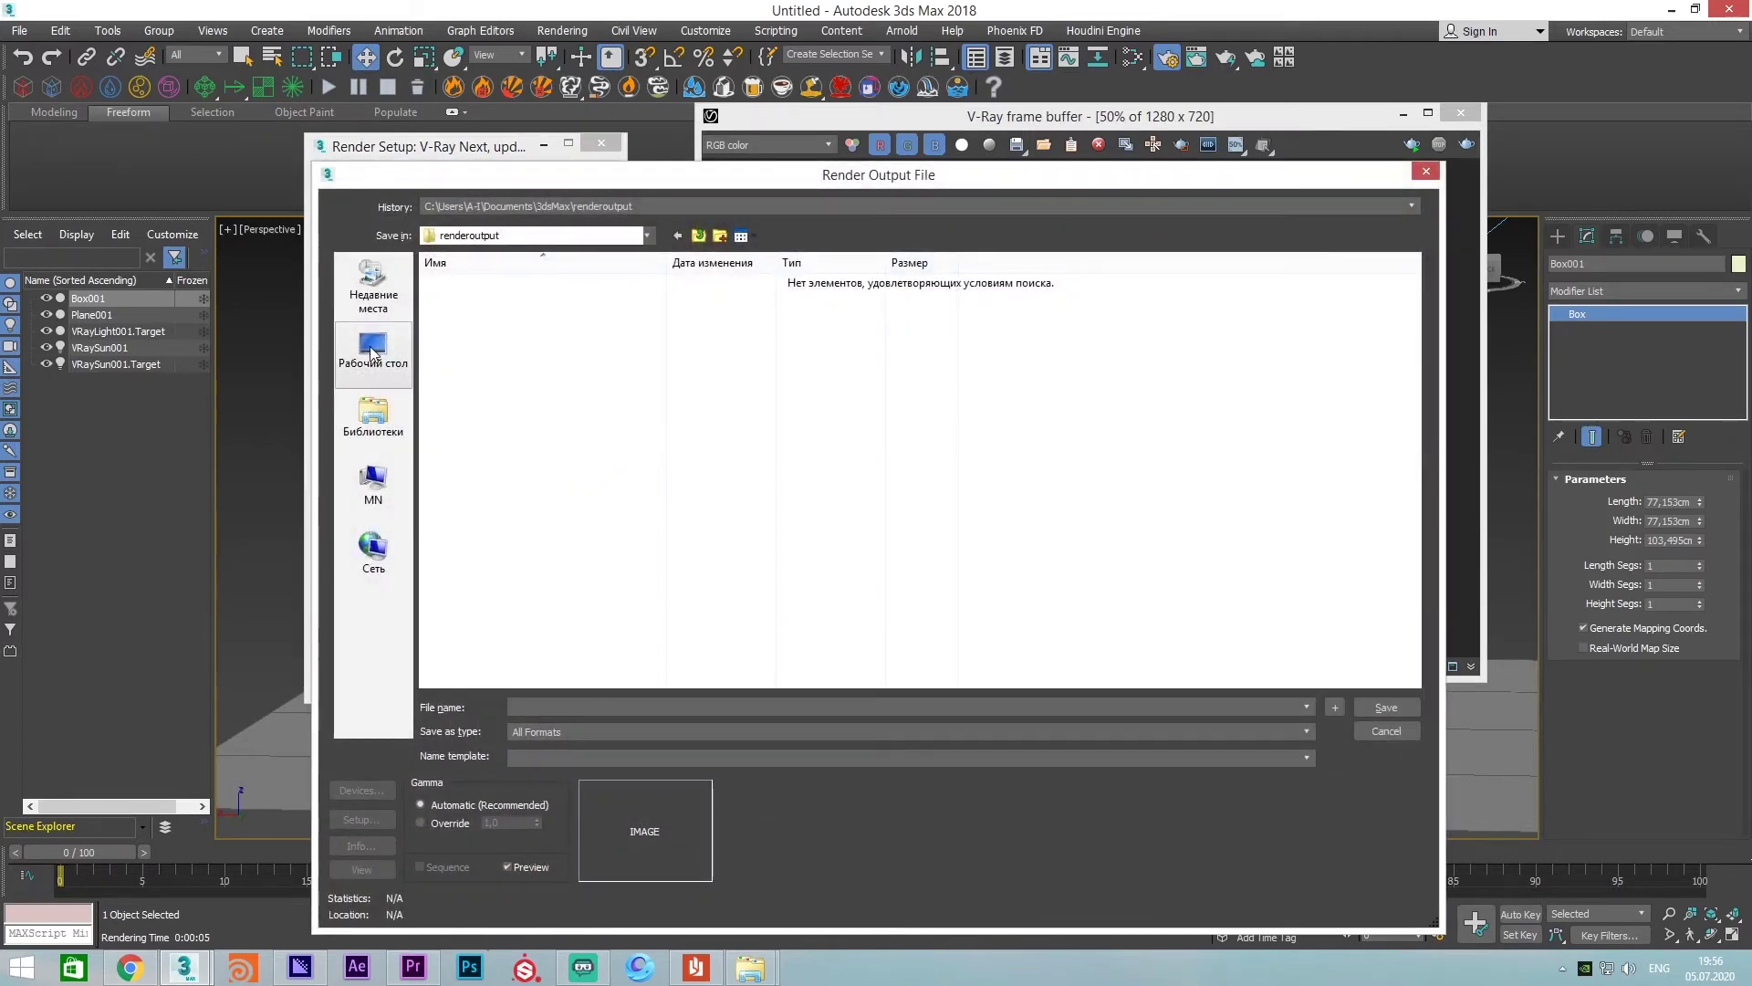
{"action": "left_click", "coordinate": [373, 352]}
{"action": "right_click", "coordinate": [558, 618]}
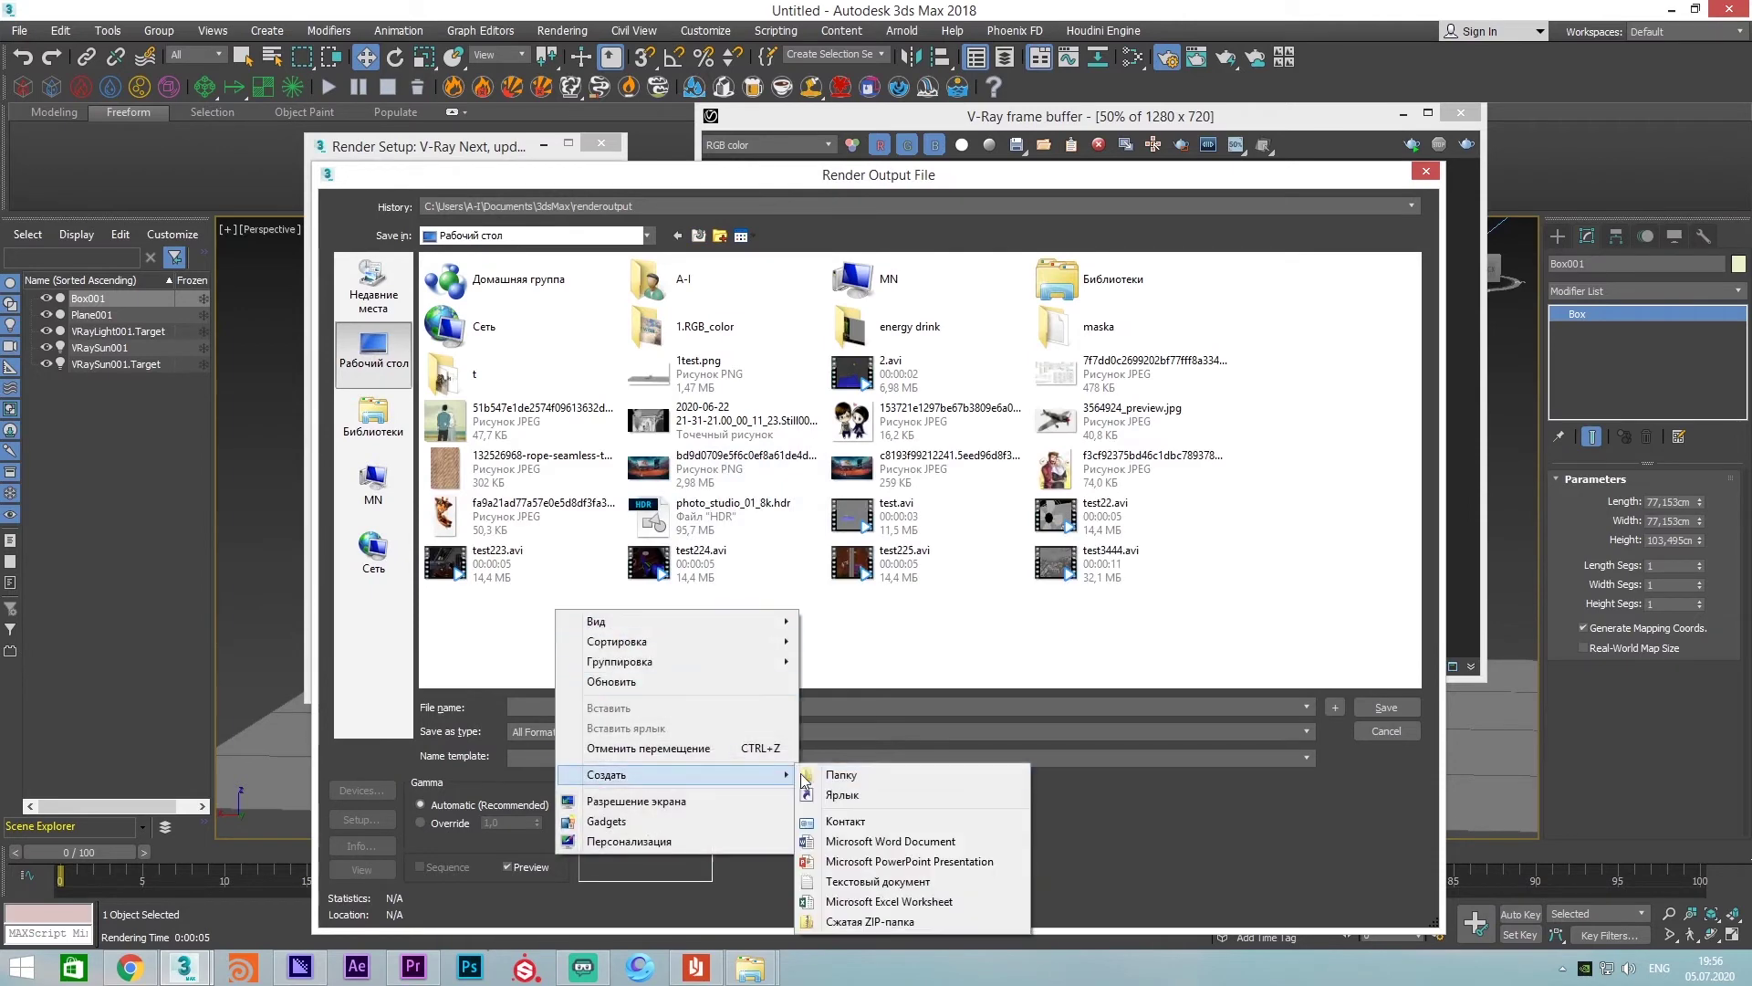
{"action": "left_click", "coordinate": [821, 773]}
{"action": "type", "text": "render"}
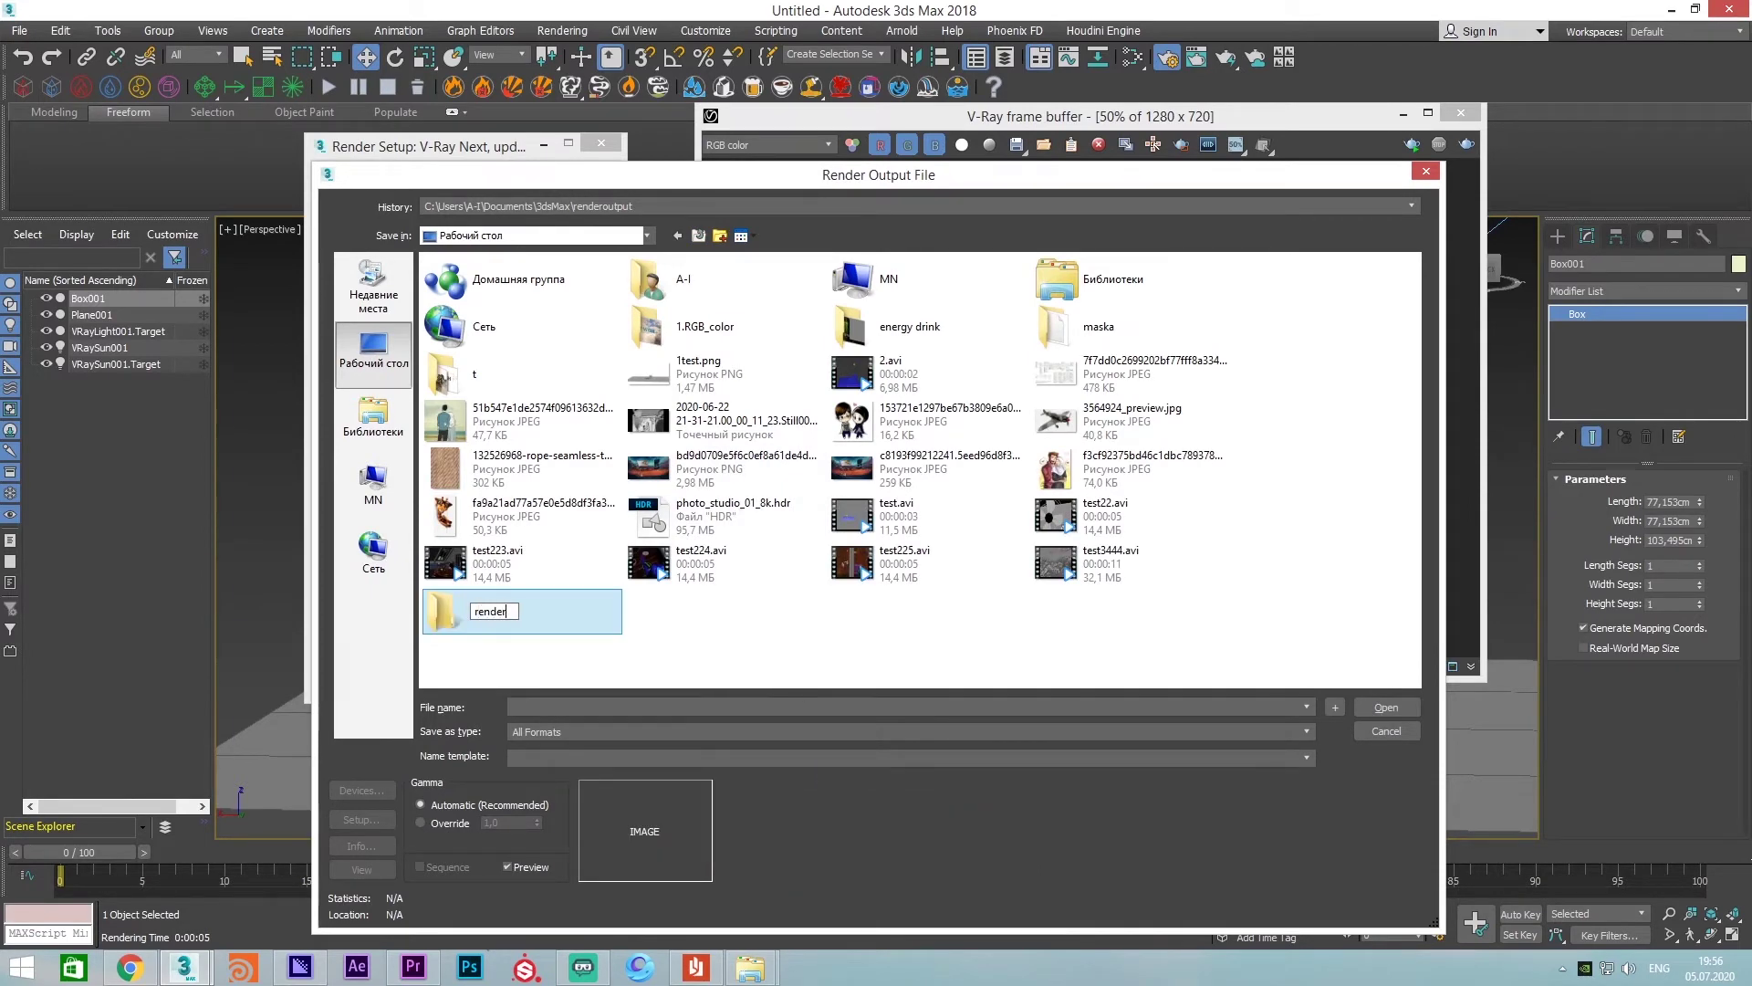
{"action": "key", "text": "Return"}
{"action": "key", "text": "Return"}
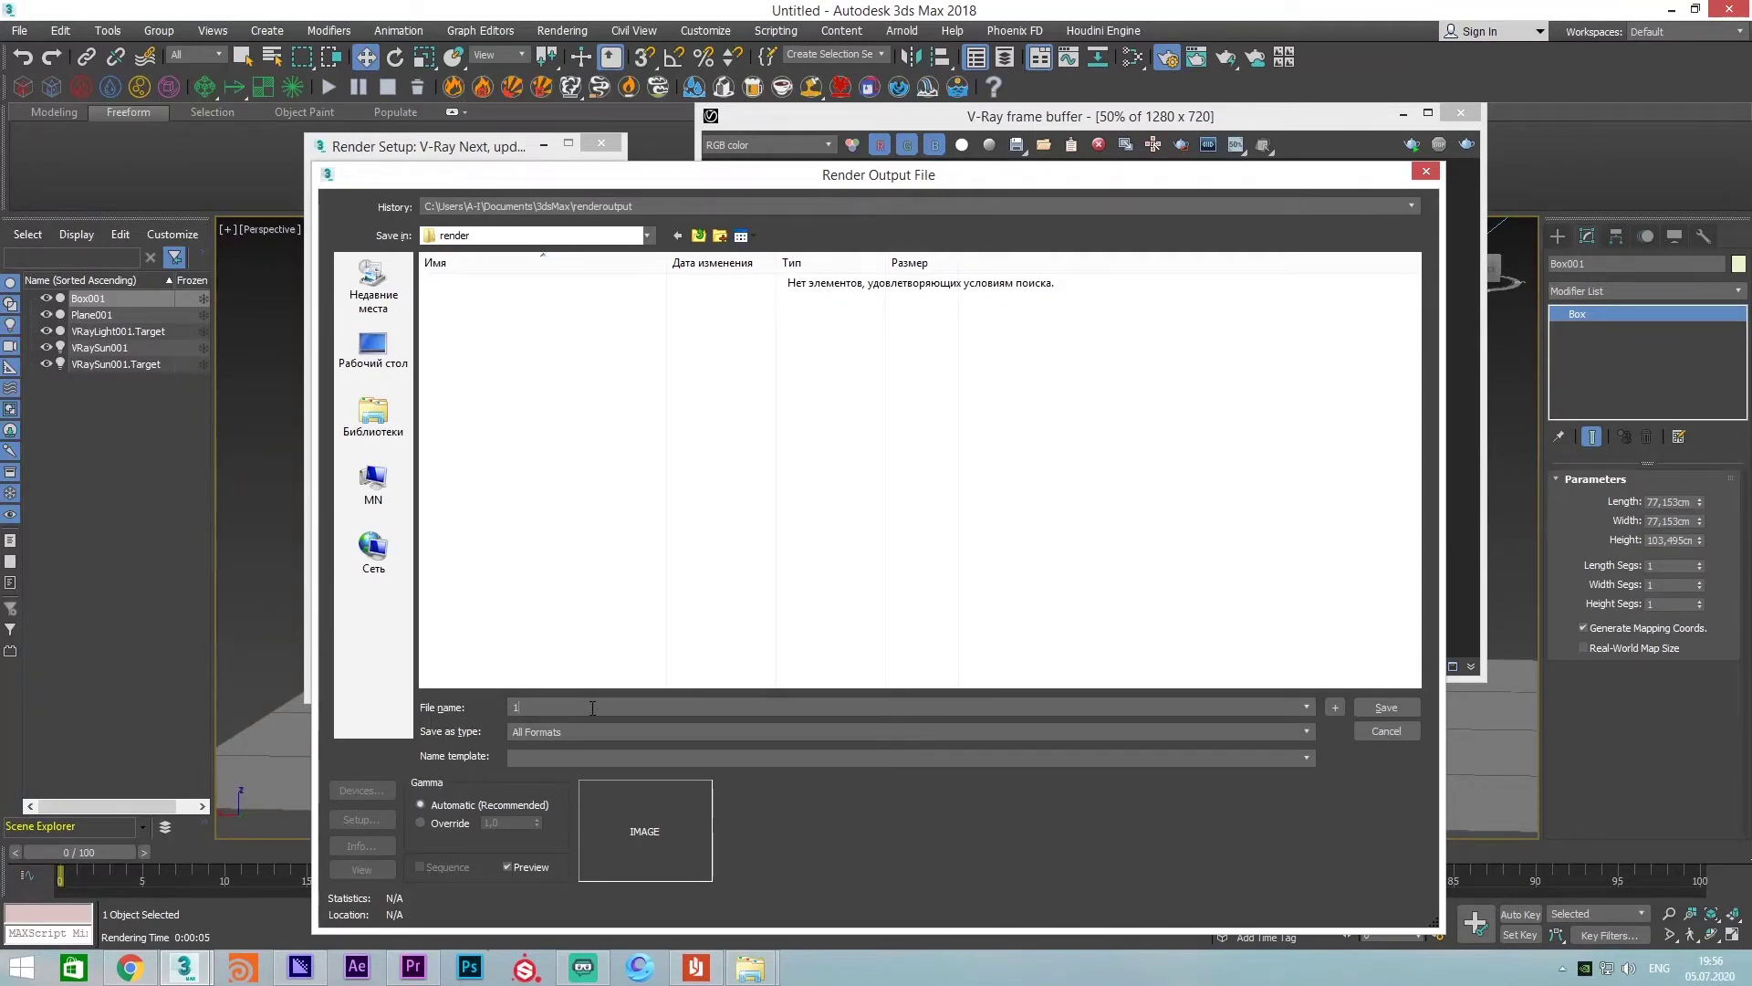
Save the render output as 1.jpg in JPEG format at quality 95
{"action": "left_click", "coordinate": [582, 734]}
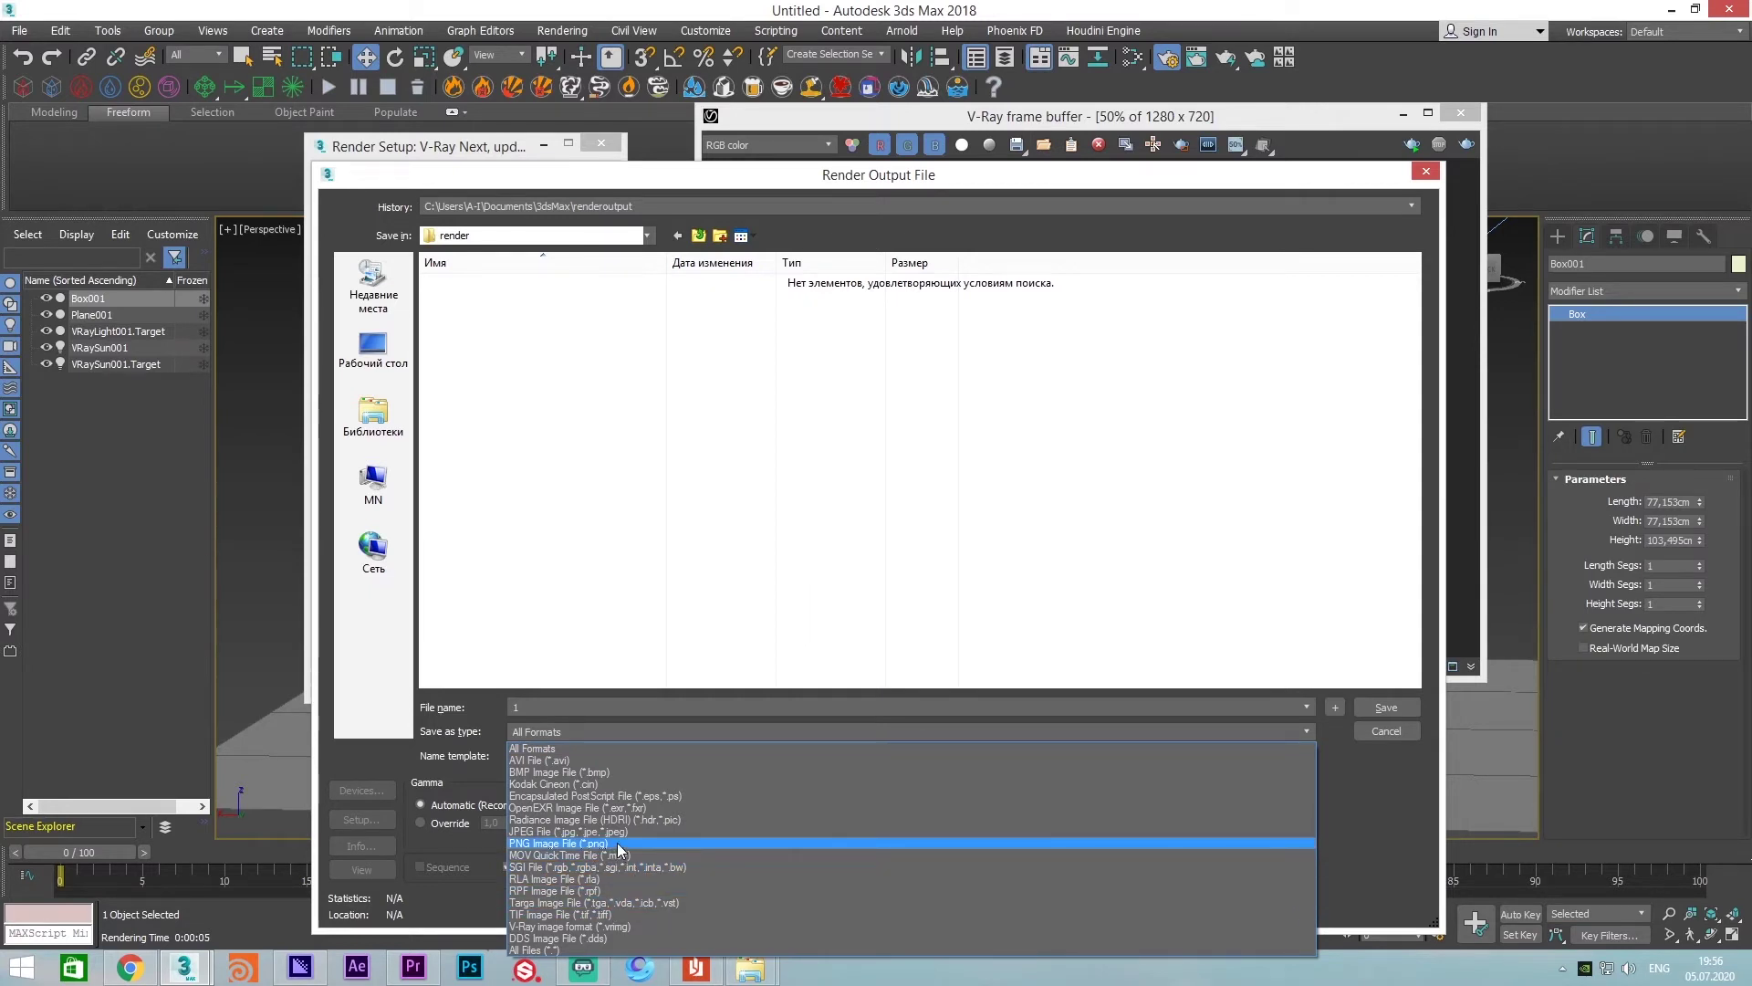
{"action": "left_click", "coordinate": [621, 830]}
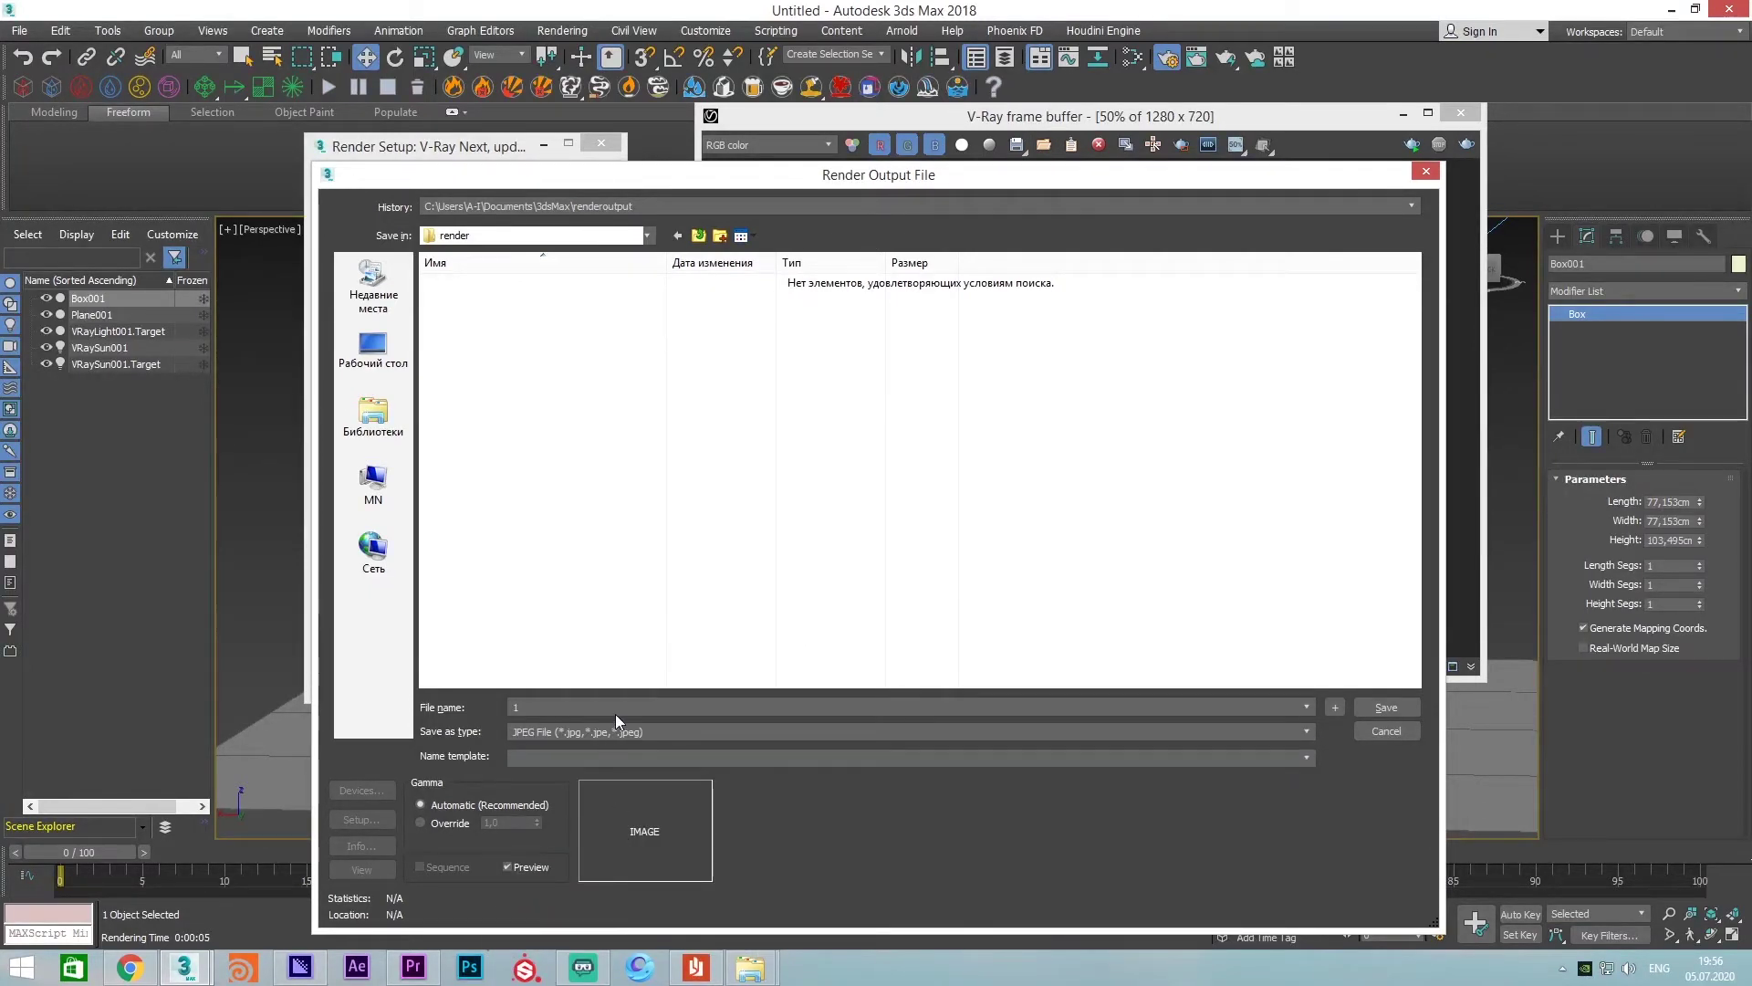
{"action": "left_click", "coordinate": [1364, 711]}
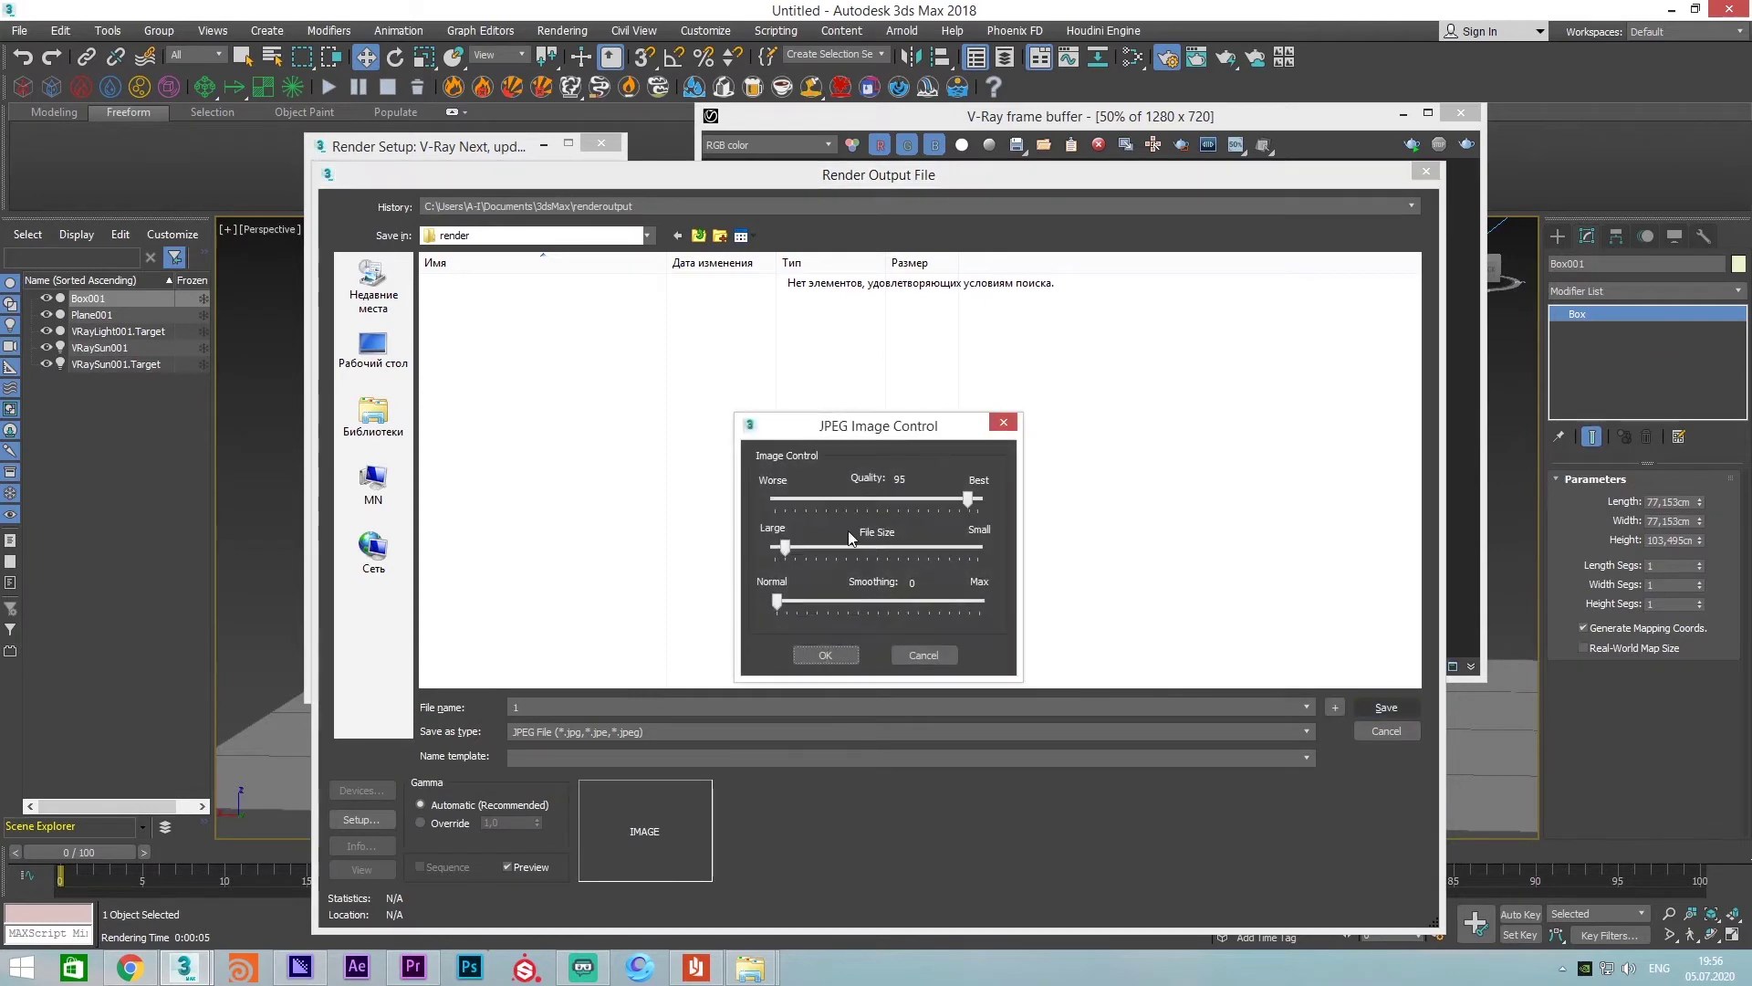
{"action": "left_click", "coordinate": [825, 654]}
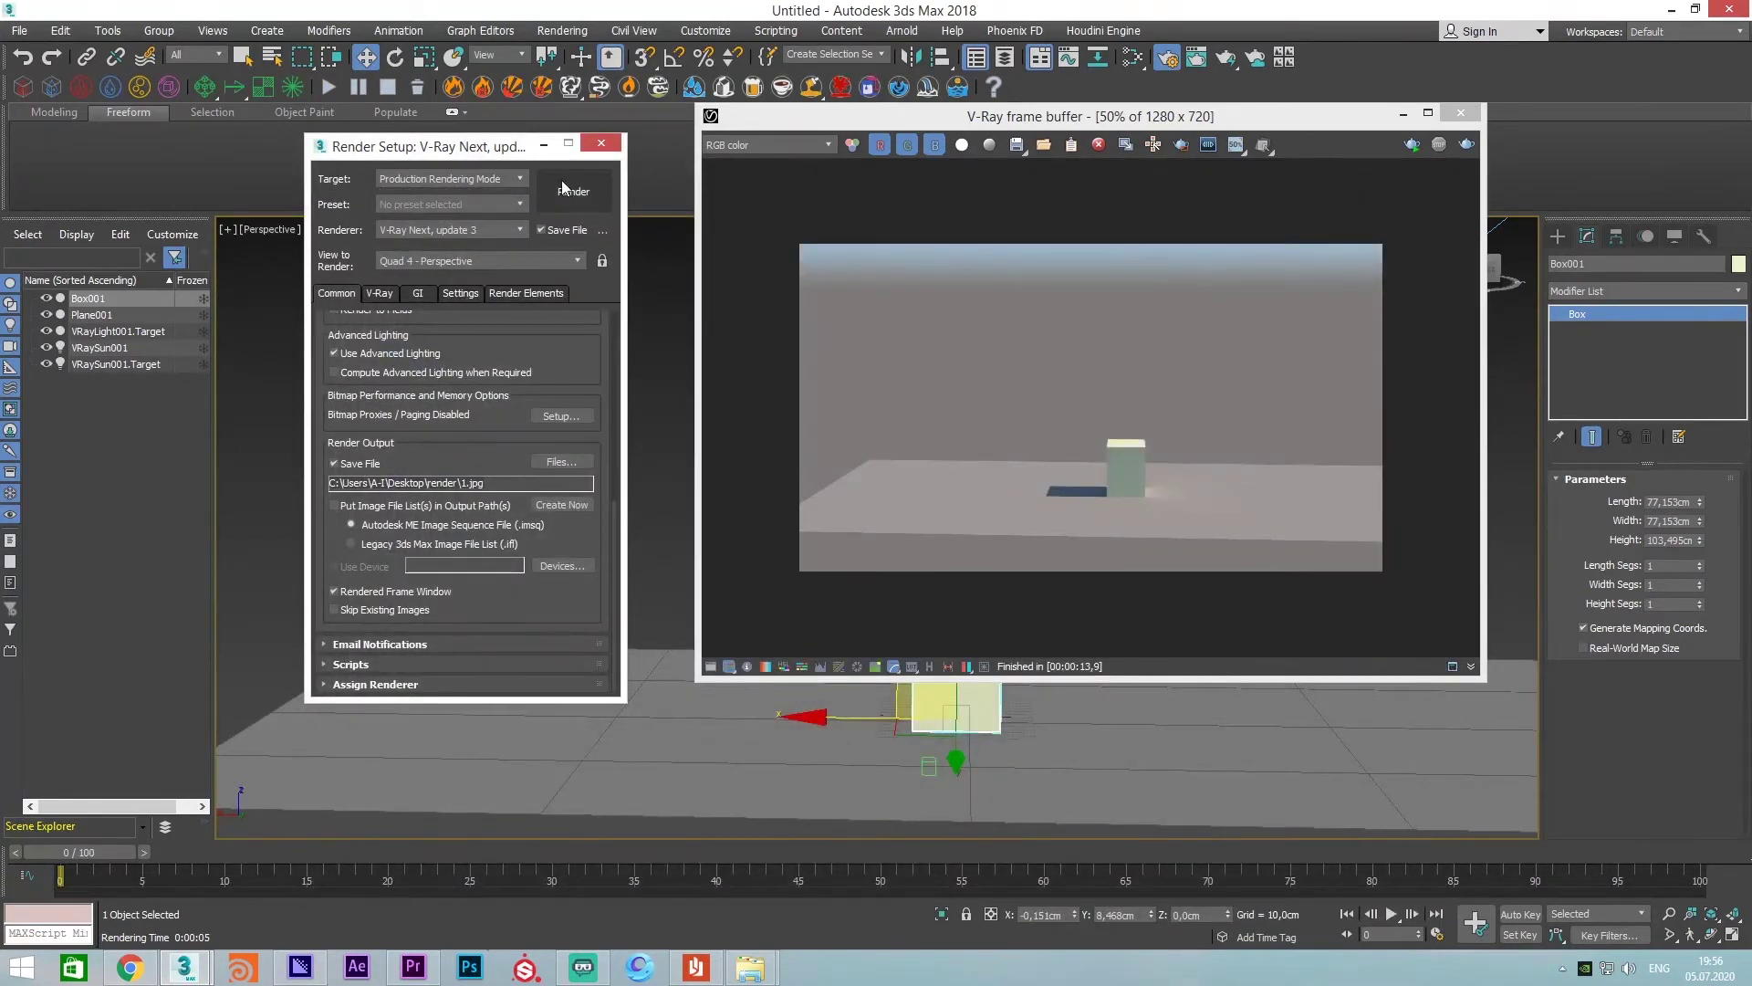
Render the scene at 1280×720 to 1.jpg, keeping the progress window off the image
{"action": "left_click", "coordinate": [568, 199]}
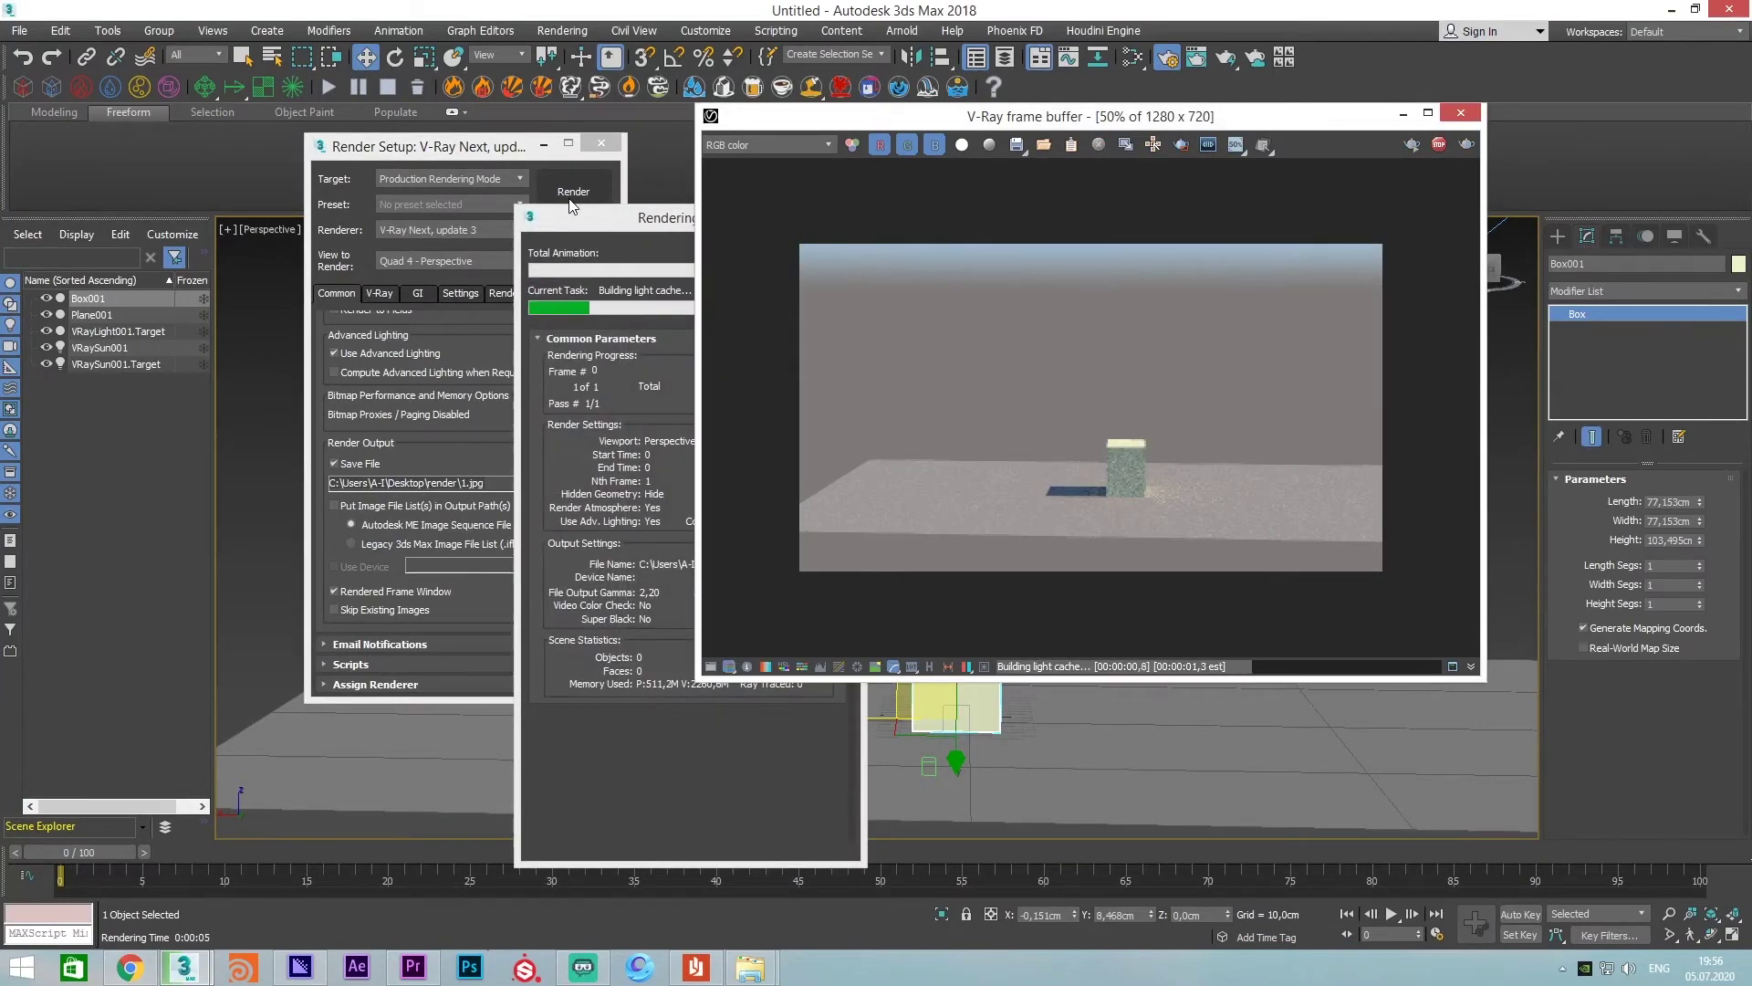
{"action": "left_click", "coordinate": [630, 370]}
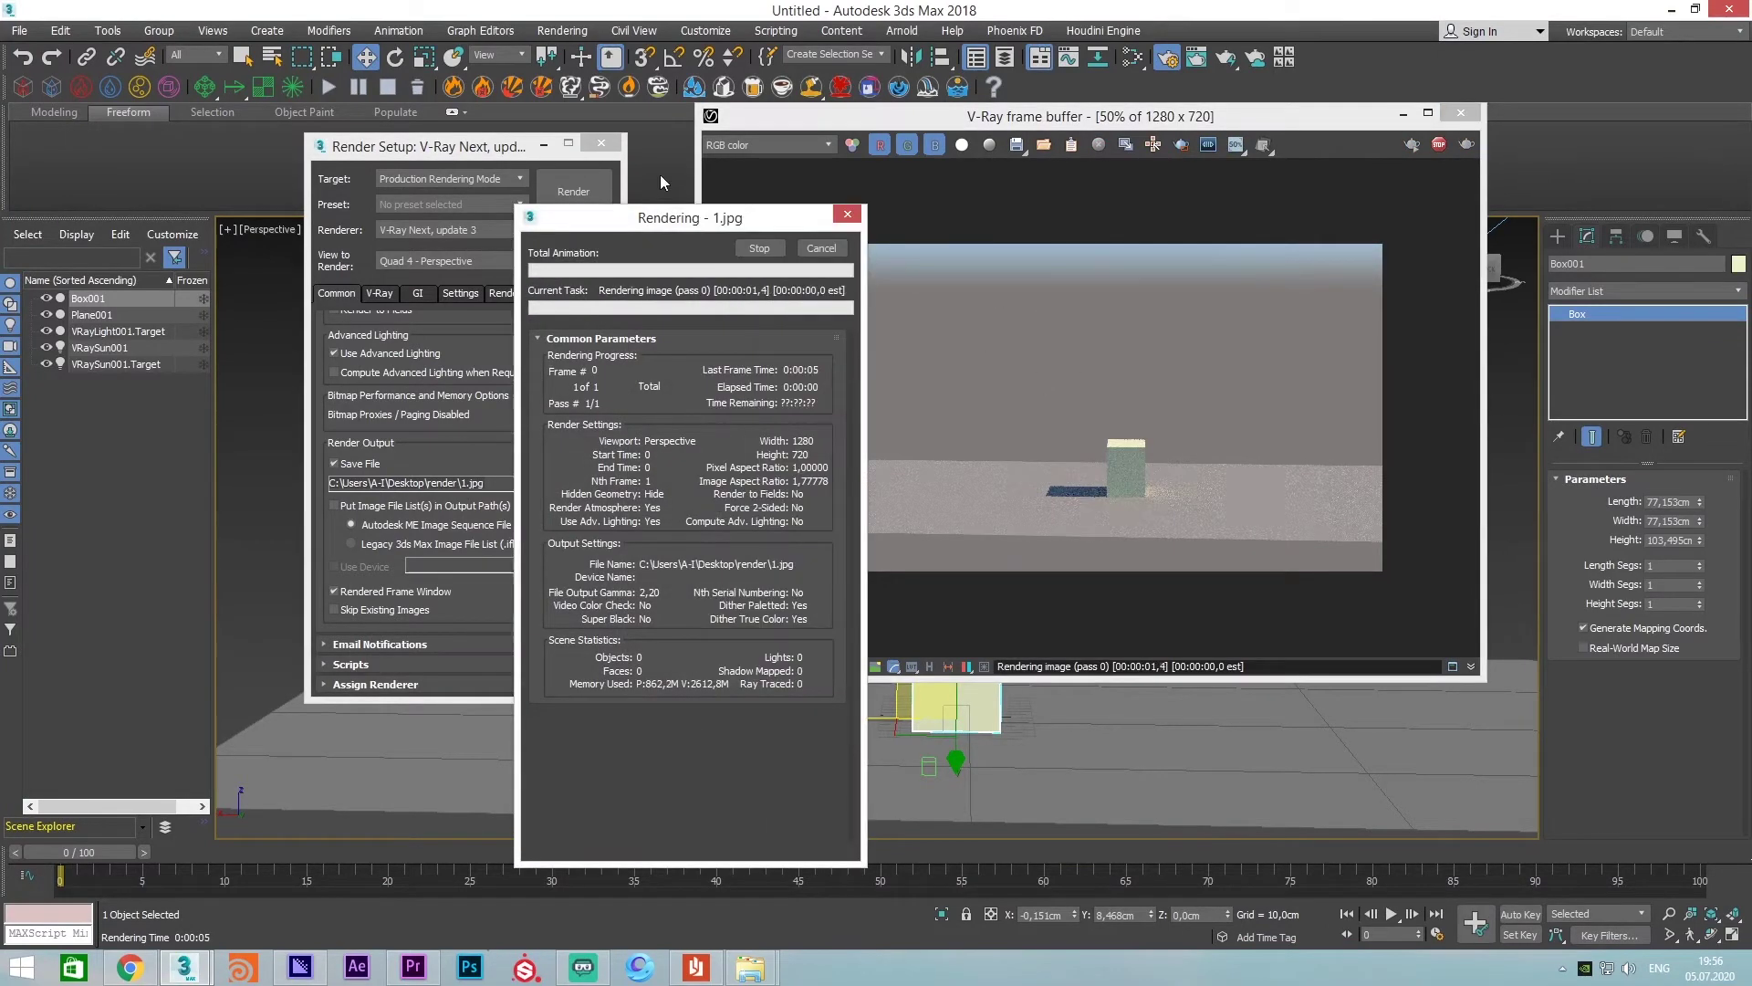
{"action": "left_click_drag", "start_coordinate": [671, 213], "coordinate": [767, 190]}
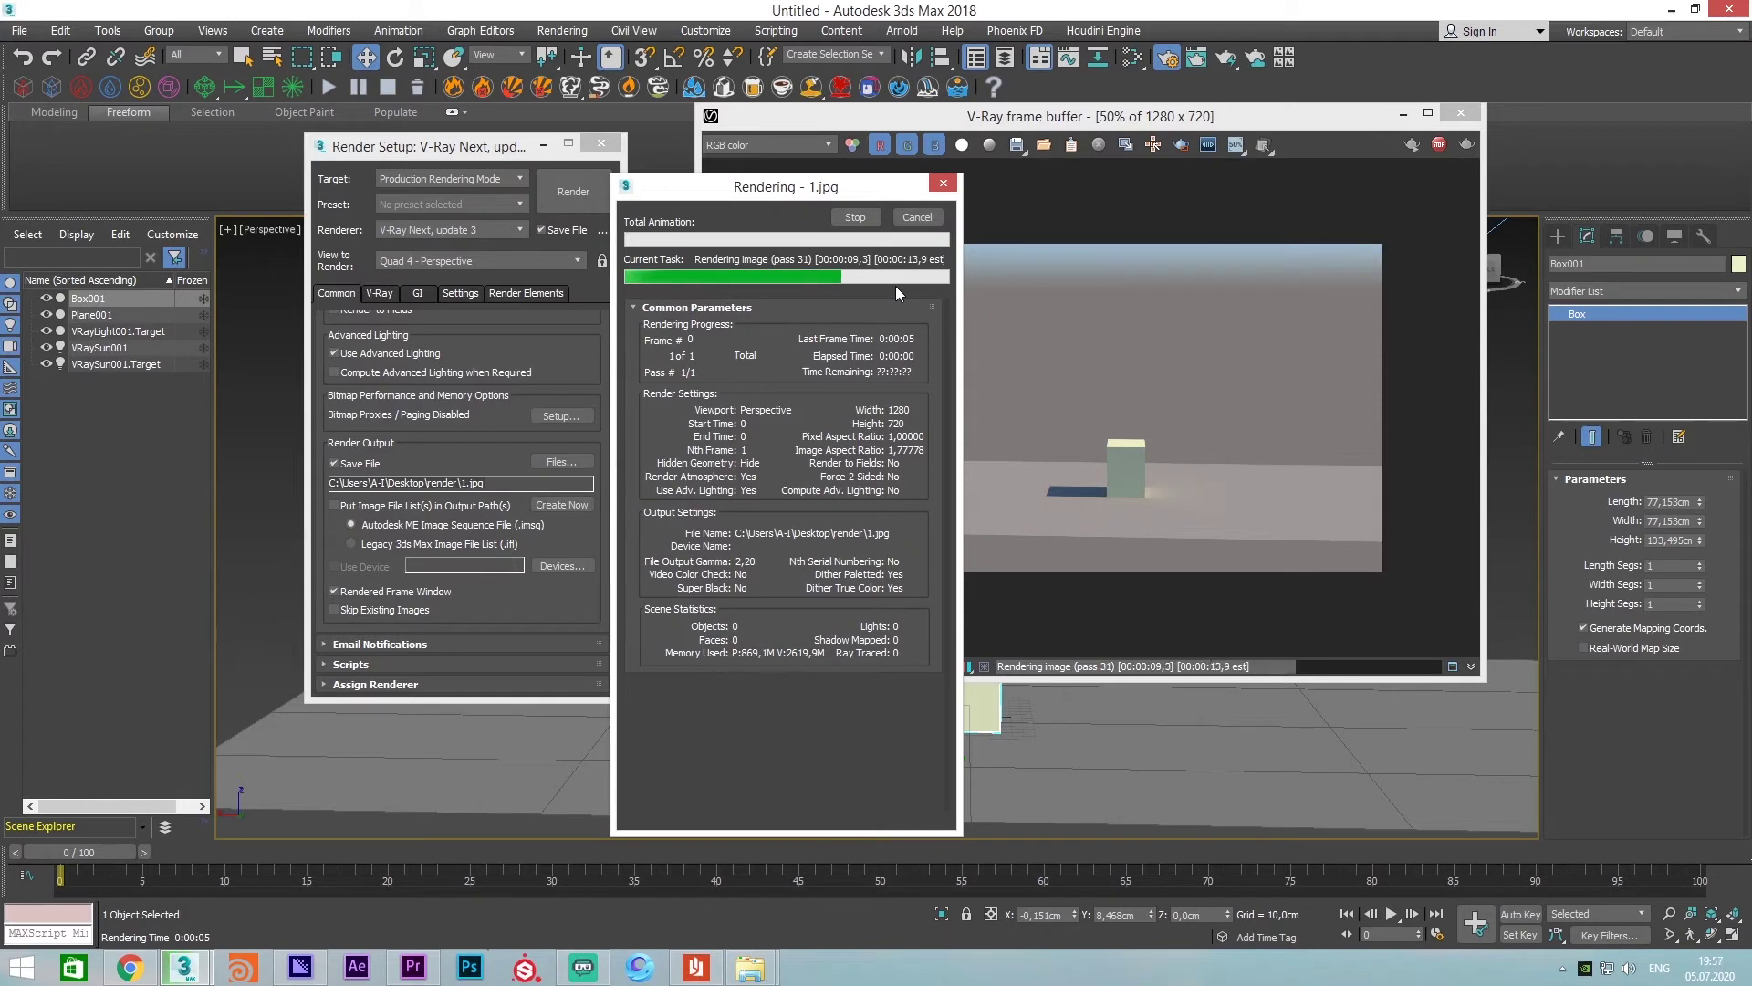
{"action": "key", "text": "super+e"}
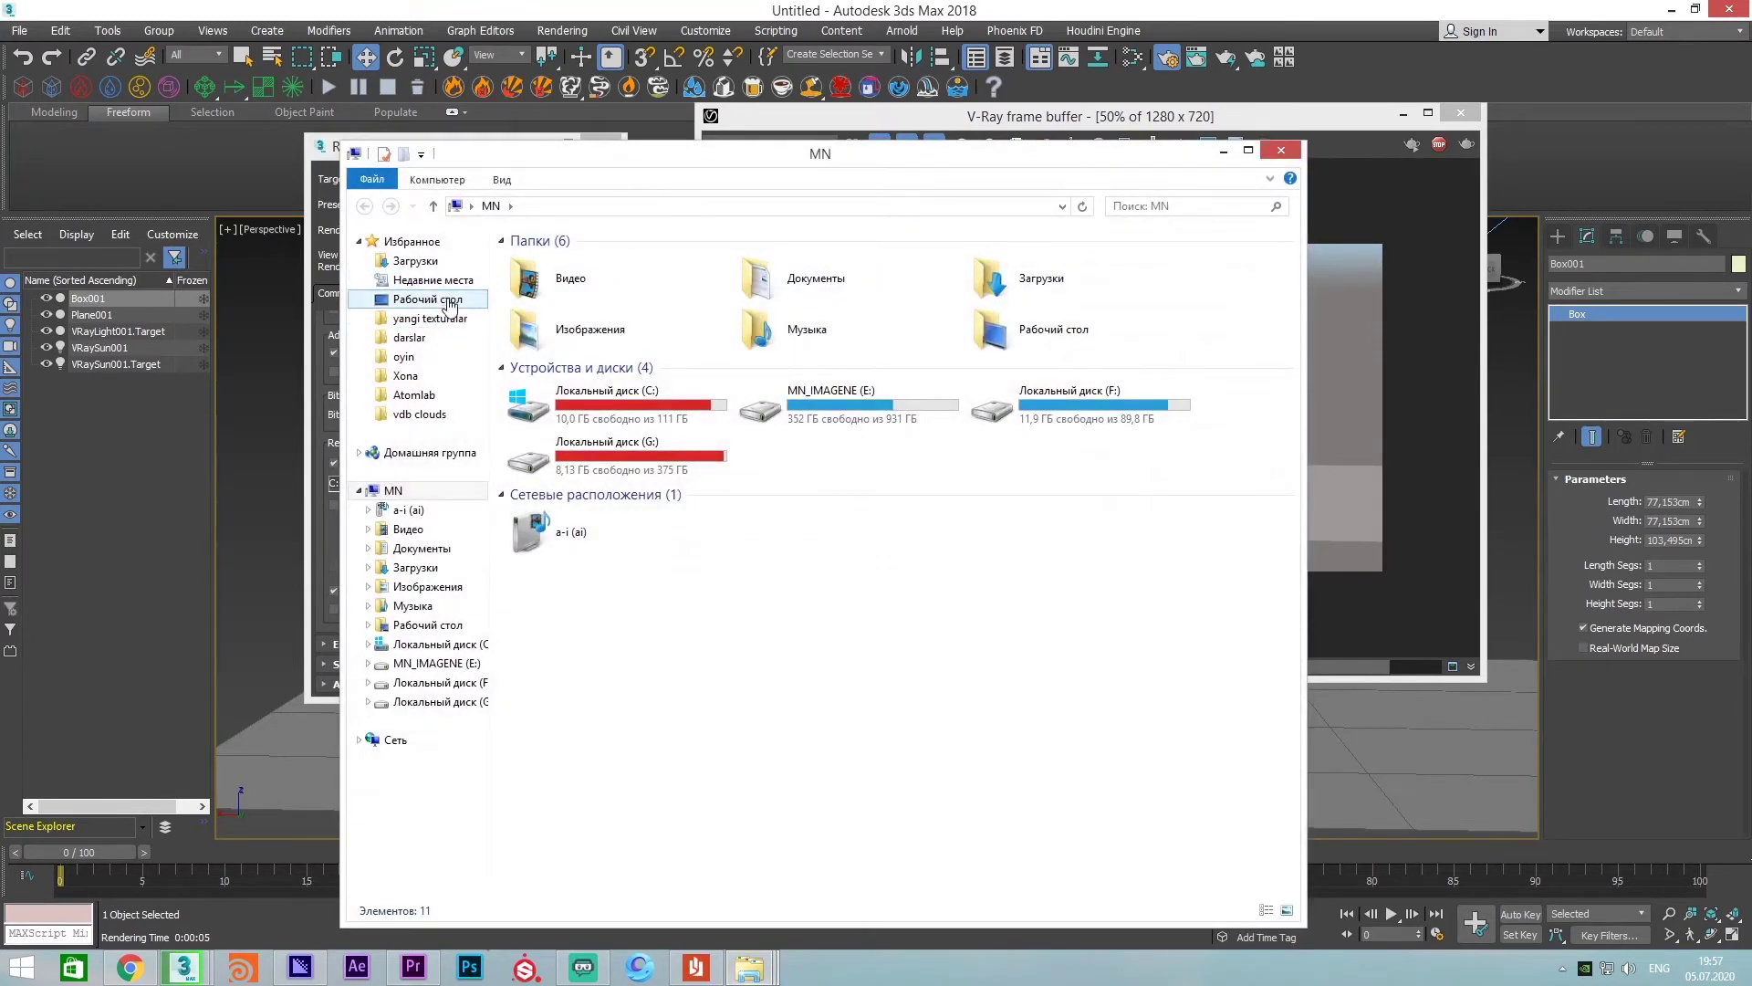
Check 1.jpg in the desktop render folder, then close the viewer and return to 3ds Max
{"action": "left_click", "coordinate": [429, 299]}
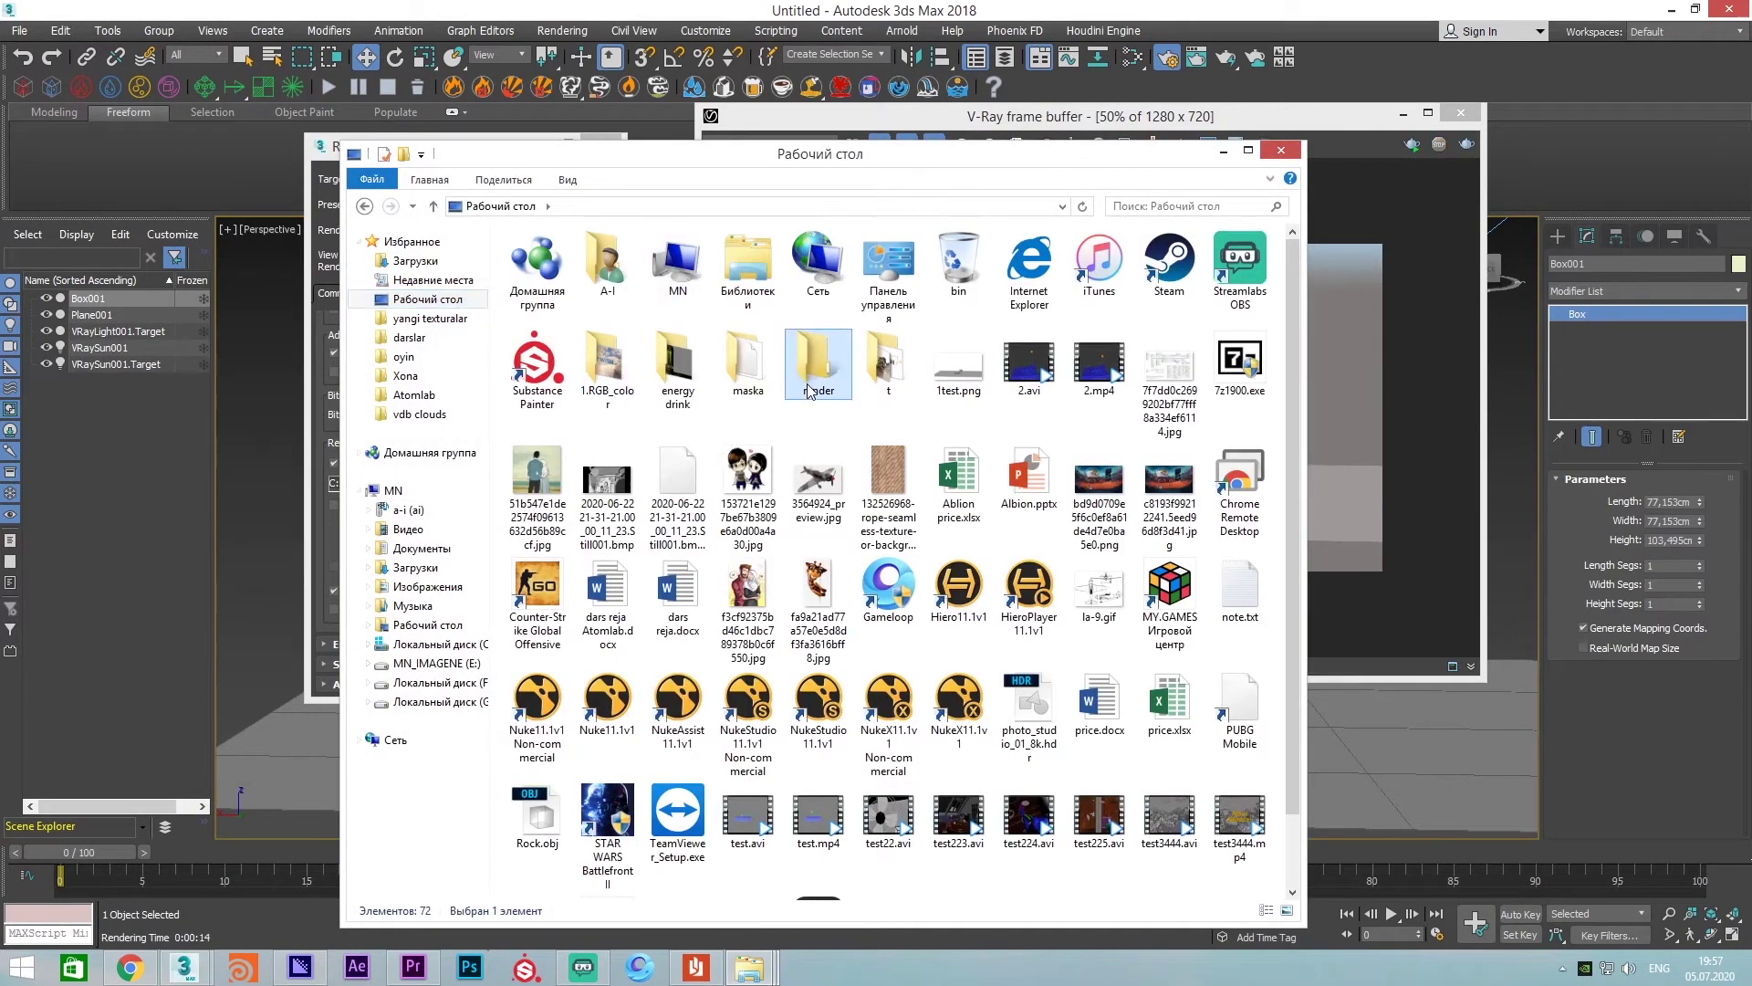
{"action": "double_click", "coordinate": [818, 365]}
{"action": "left_click_drag", "start_coordinate": [341, 143], "coordinate": [656, 272]}
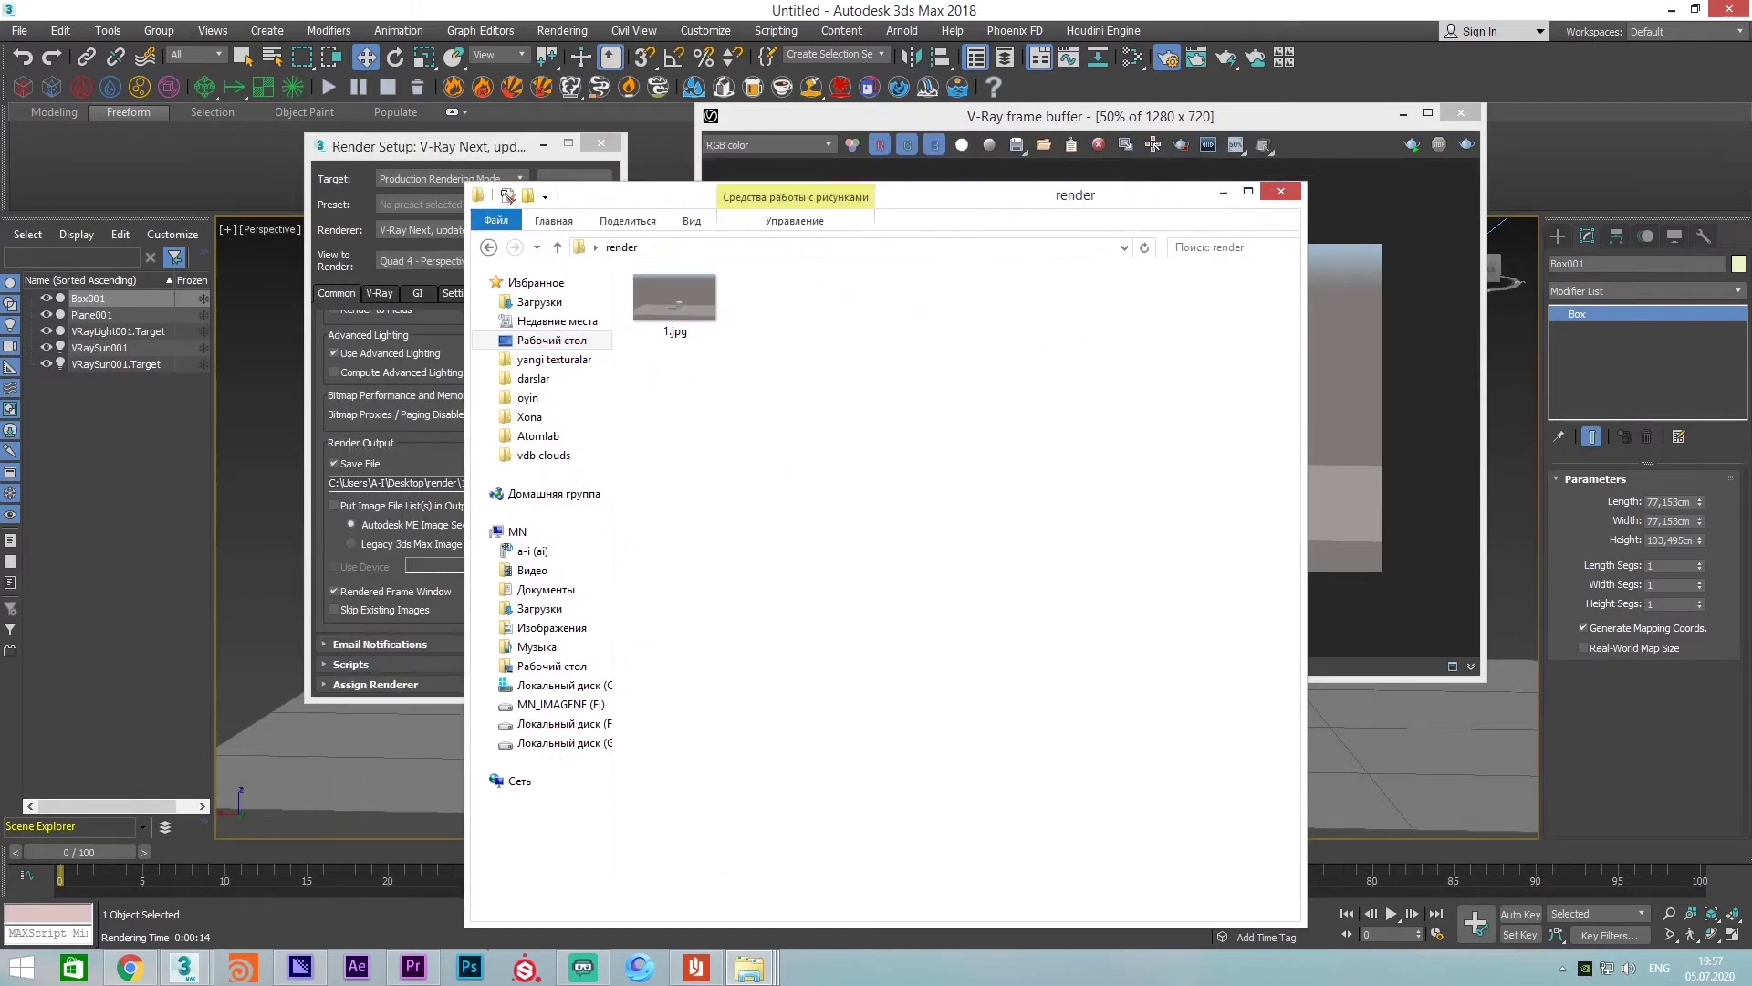
{"action": "left_click_drag", "start_coordinate": [835, 297], "coordinate": [345, 113]}
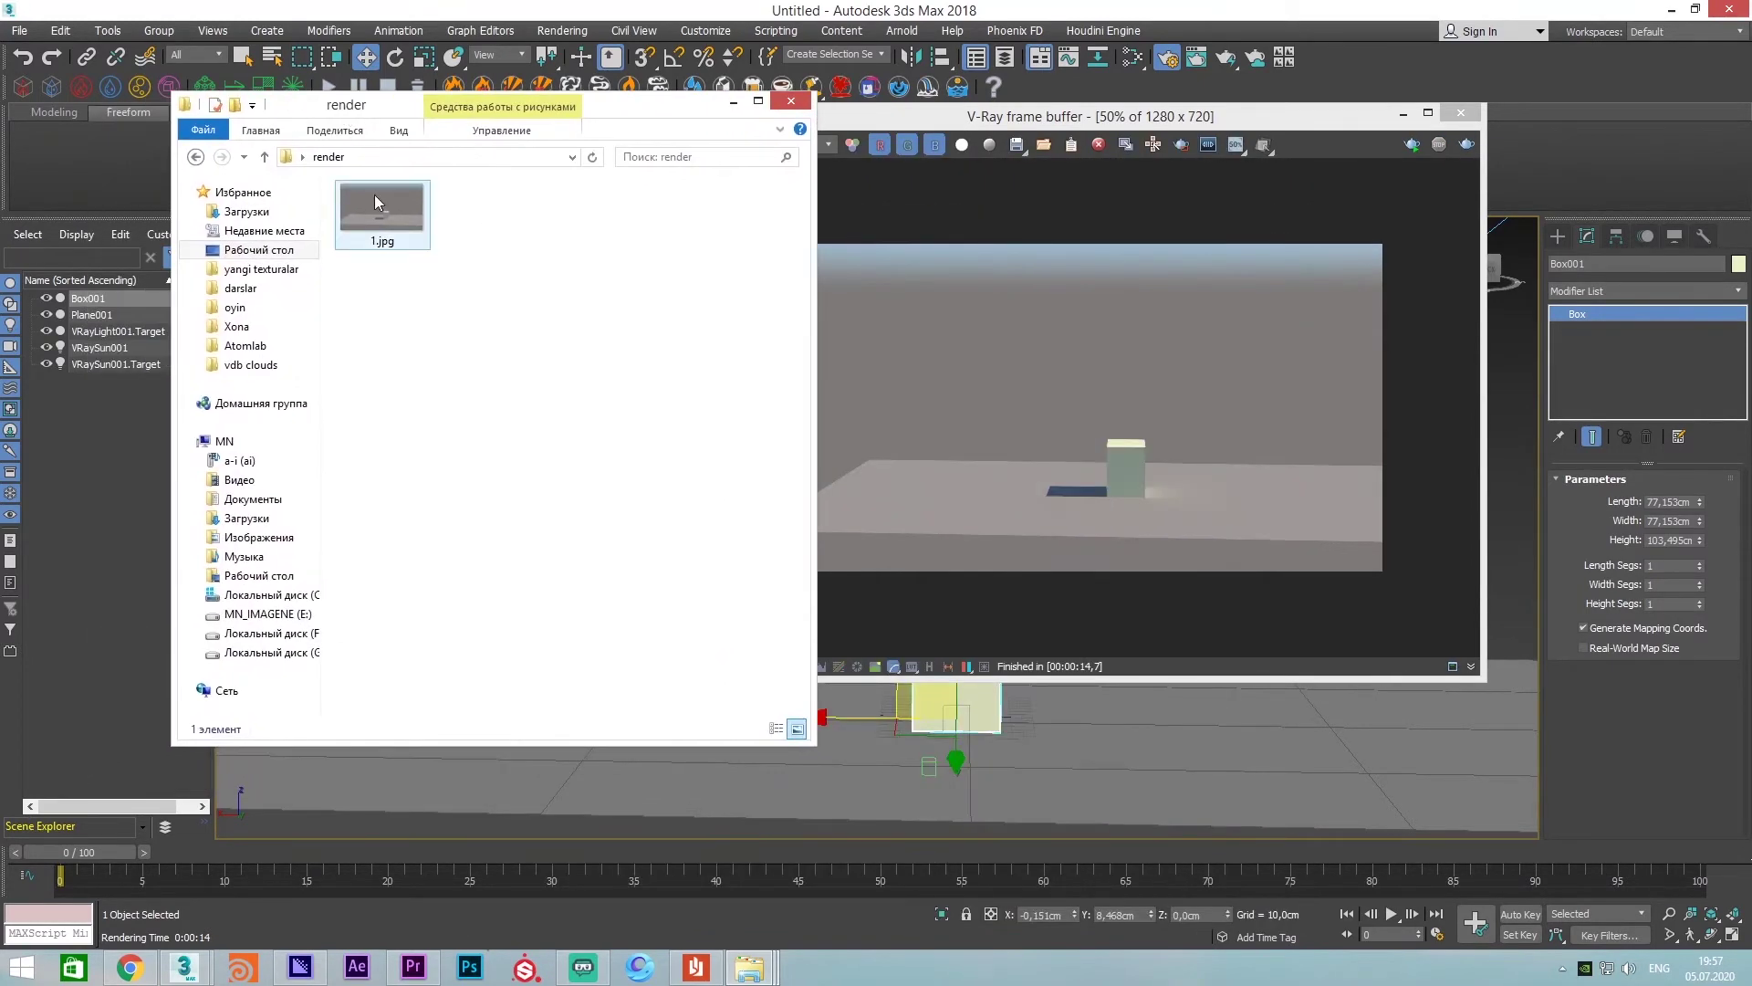
{"action": "double_click", "coordinate": [379, 208]}
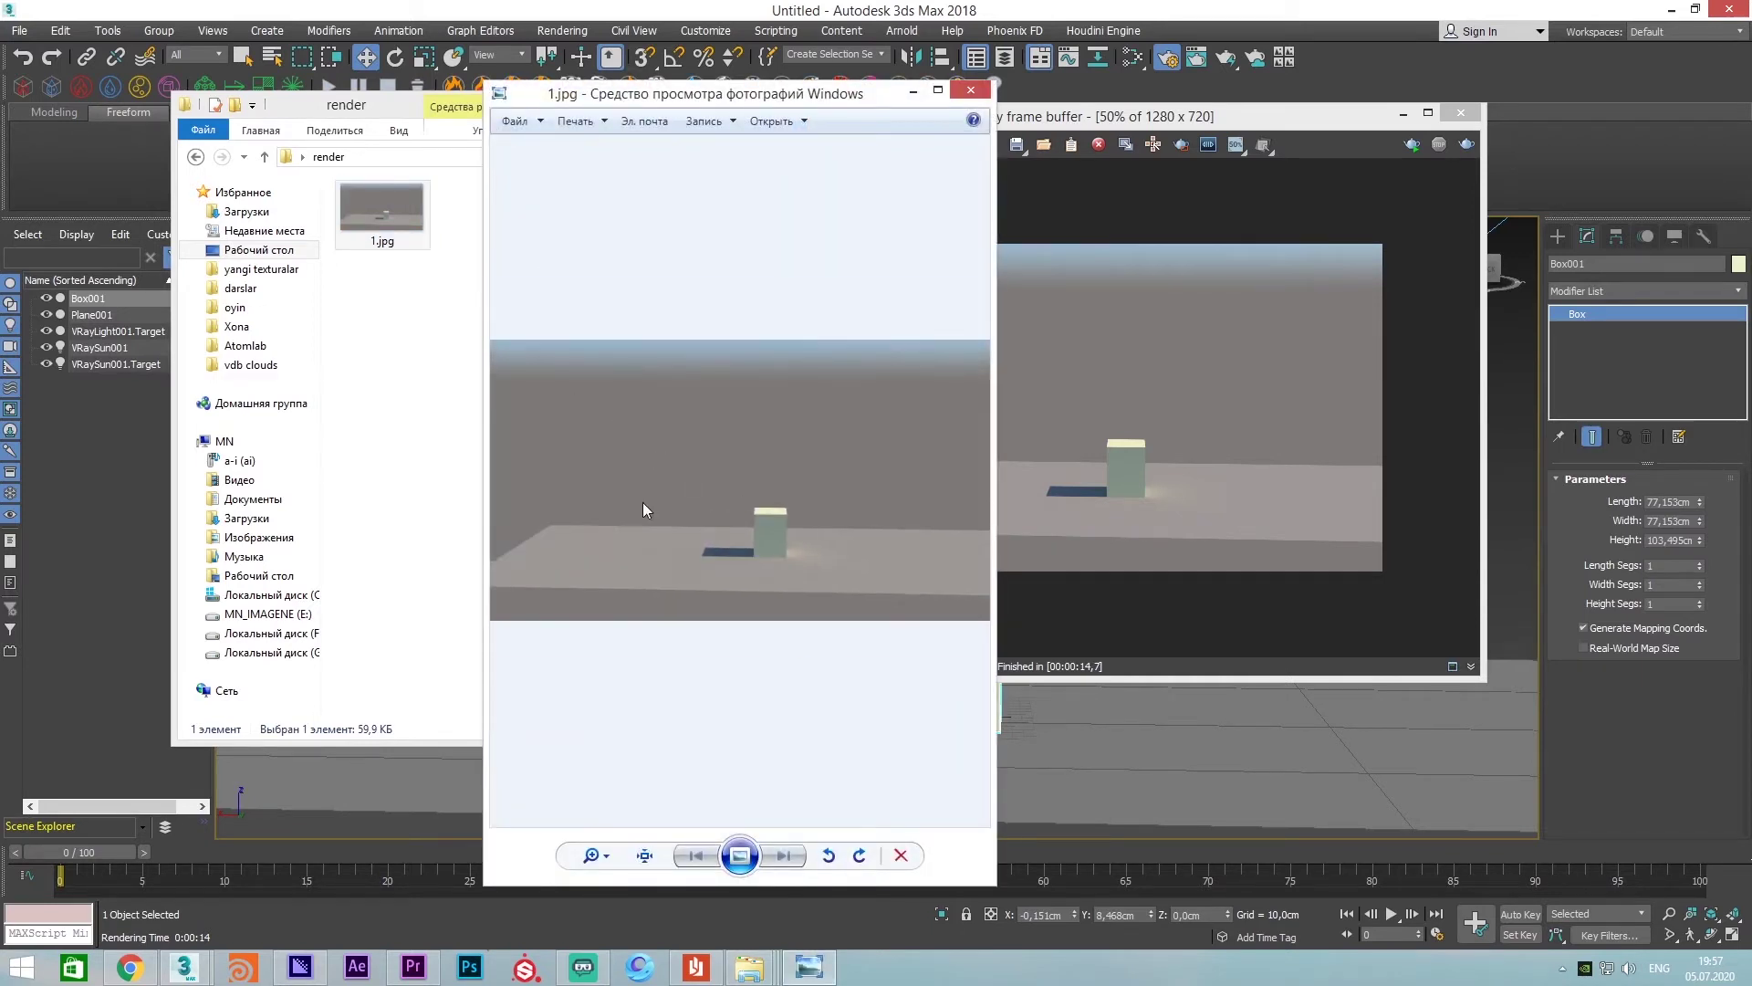
{"action": "left_click", "coordinate": [971, 90]}
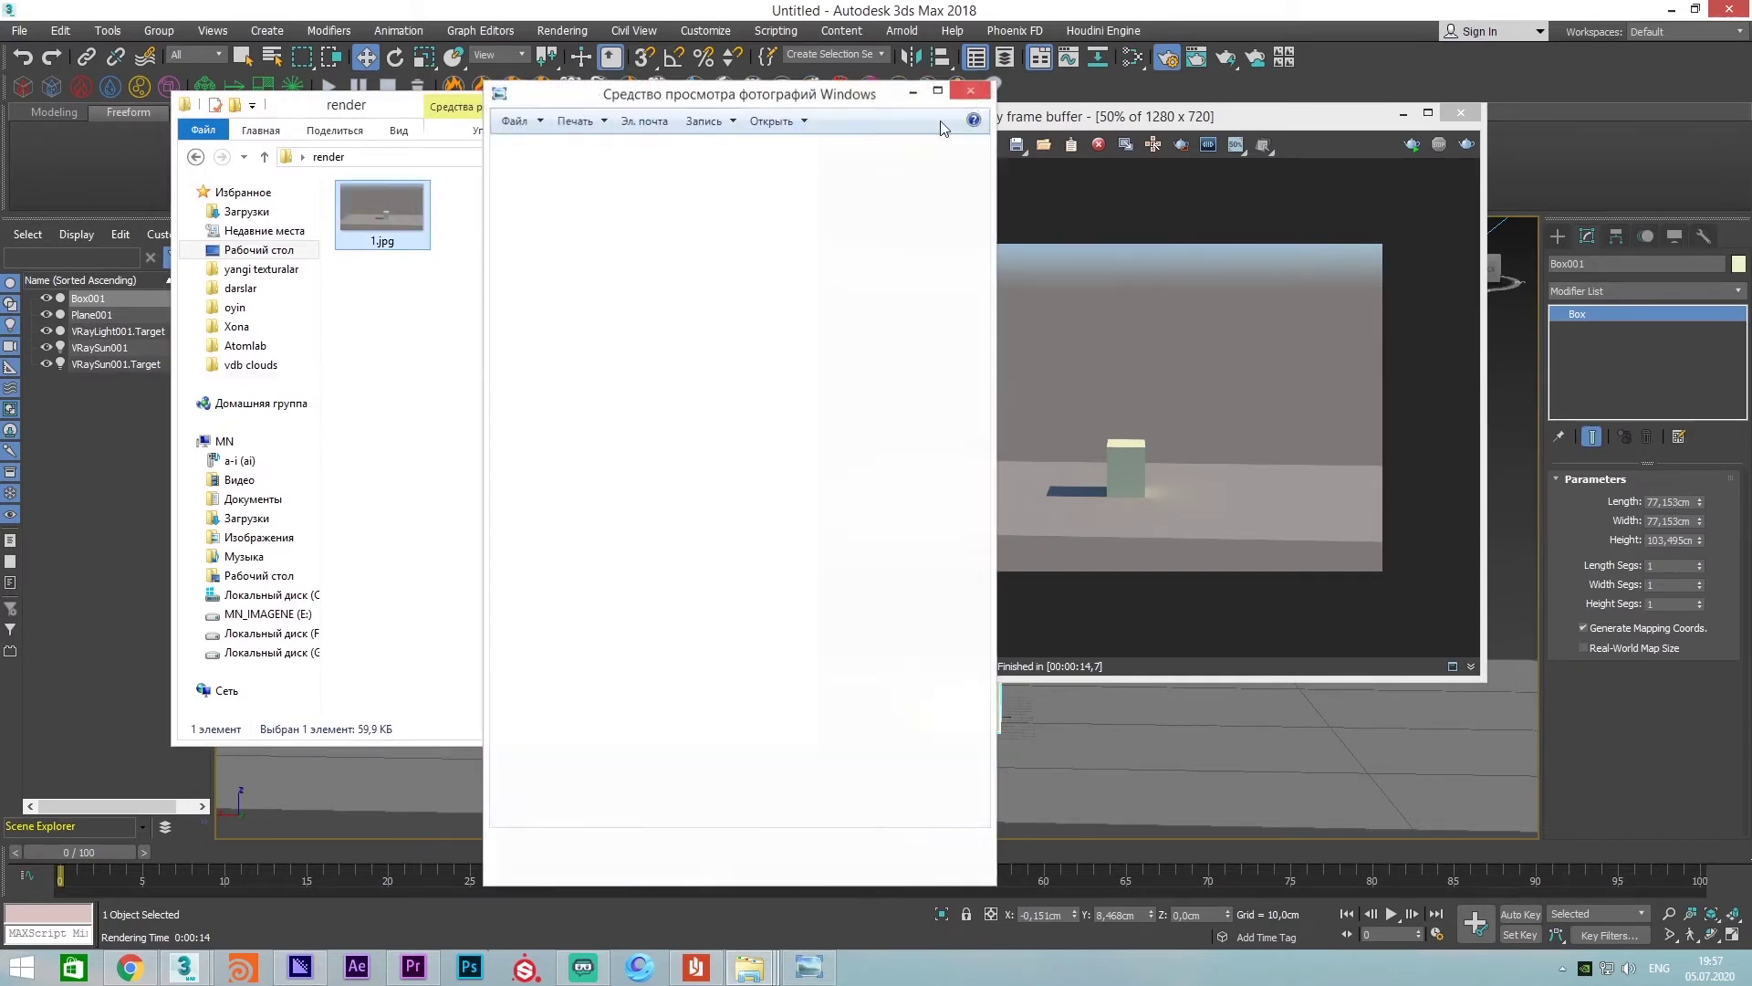
{"action": "left_click", "coordinate": [730, 112]}
Review and close Render Setup, moving the V-Ray frame buffer to the left
{"action": "left_click", "coordinate": [584, 146]}
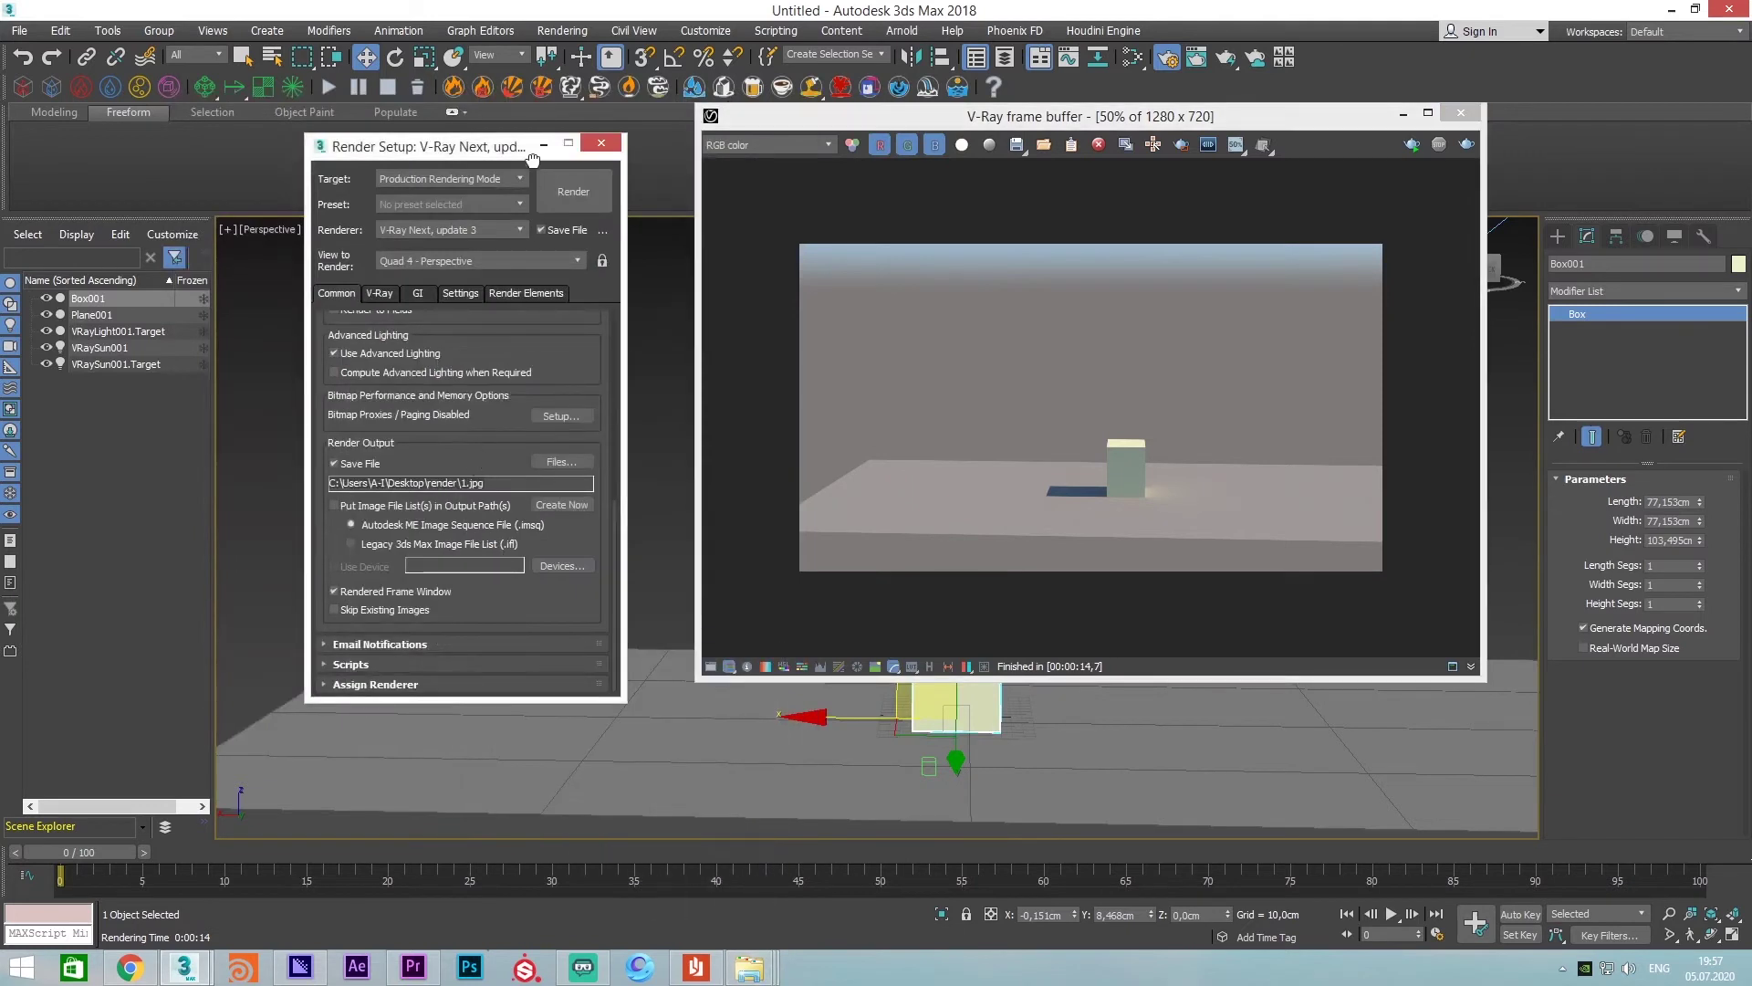
{"action": "scroll", "coordinate": [461, 457], "scroll_direction": "up", "scroll_amount": 3}
{"action": "scroll", "coordinate": [461, 456], "scroll_direction": "down", "scroll_amount": 3}
{"action": "scroll", "coordinate": [456, 447], "scroll_direction": "up", "scroll_amount": 1}
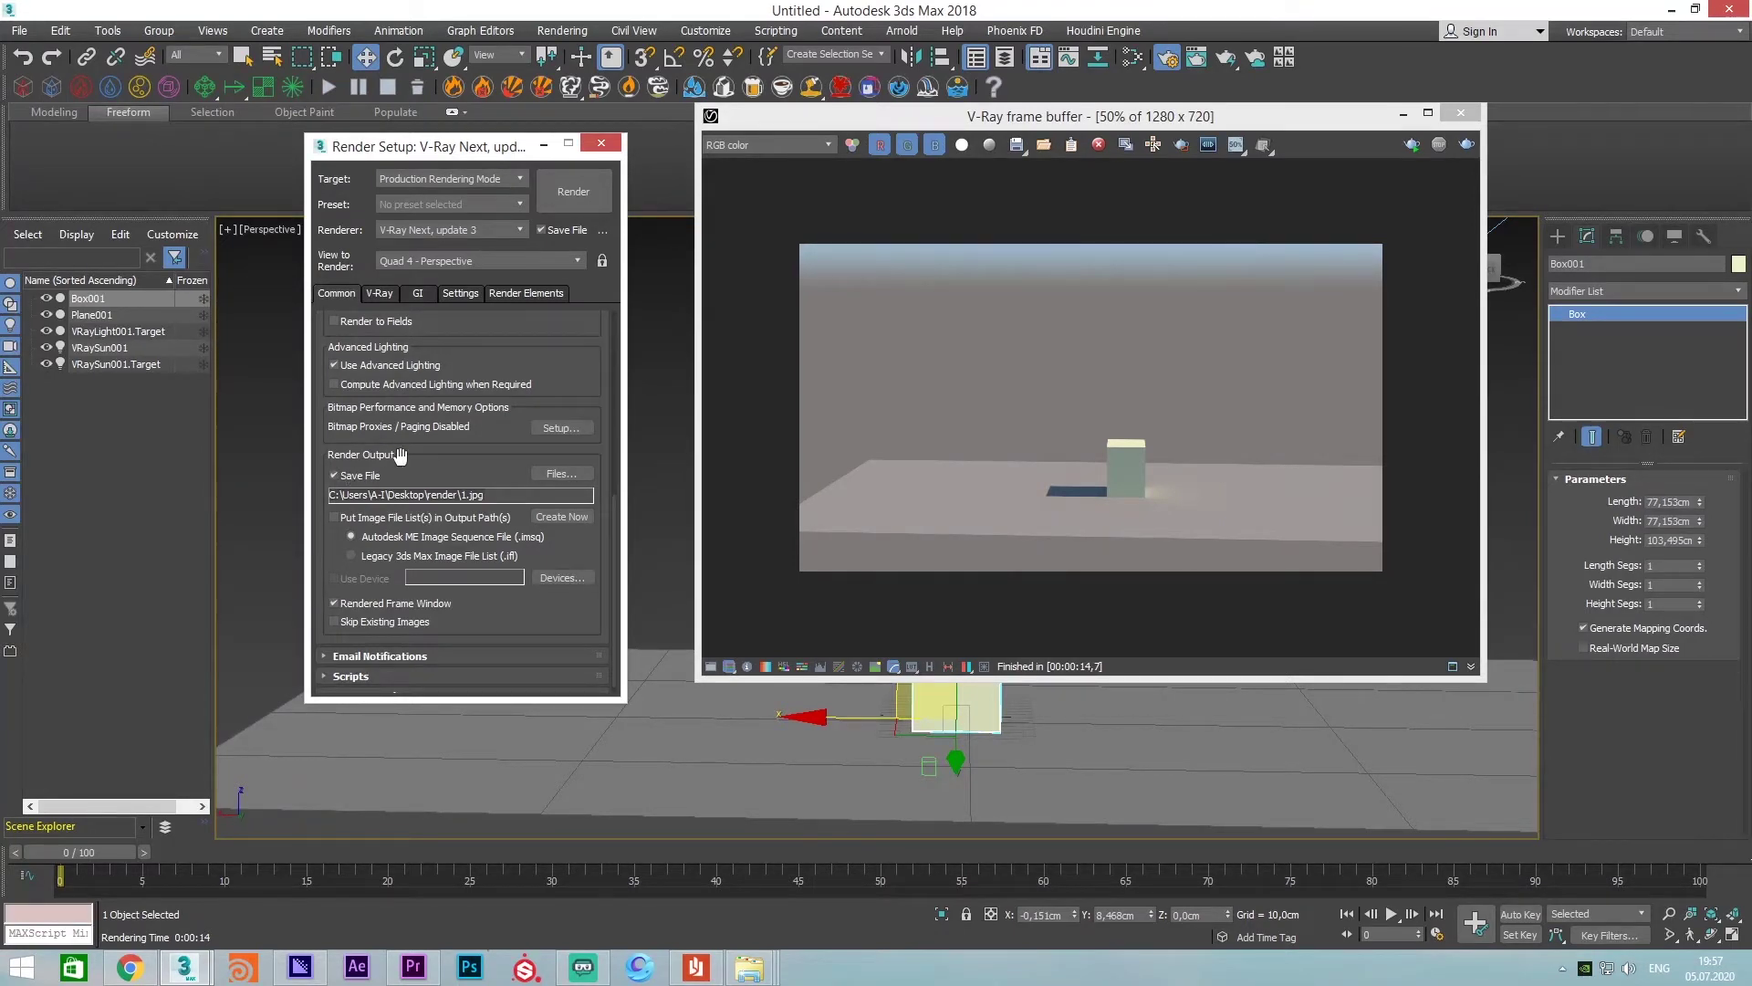
{"action": "scroll", "coordinate": [406, 454], "scroll_direction": "down", "scroll_amount": 1}
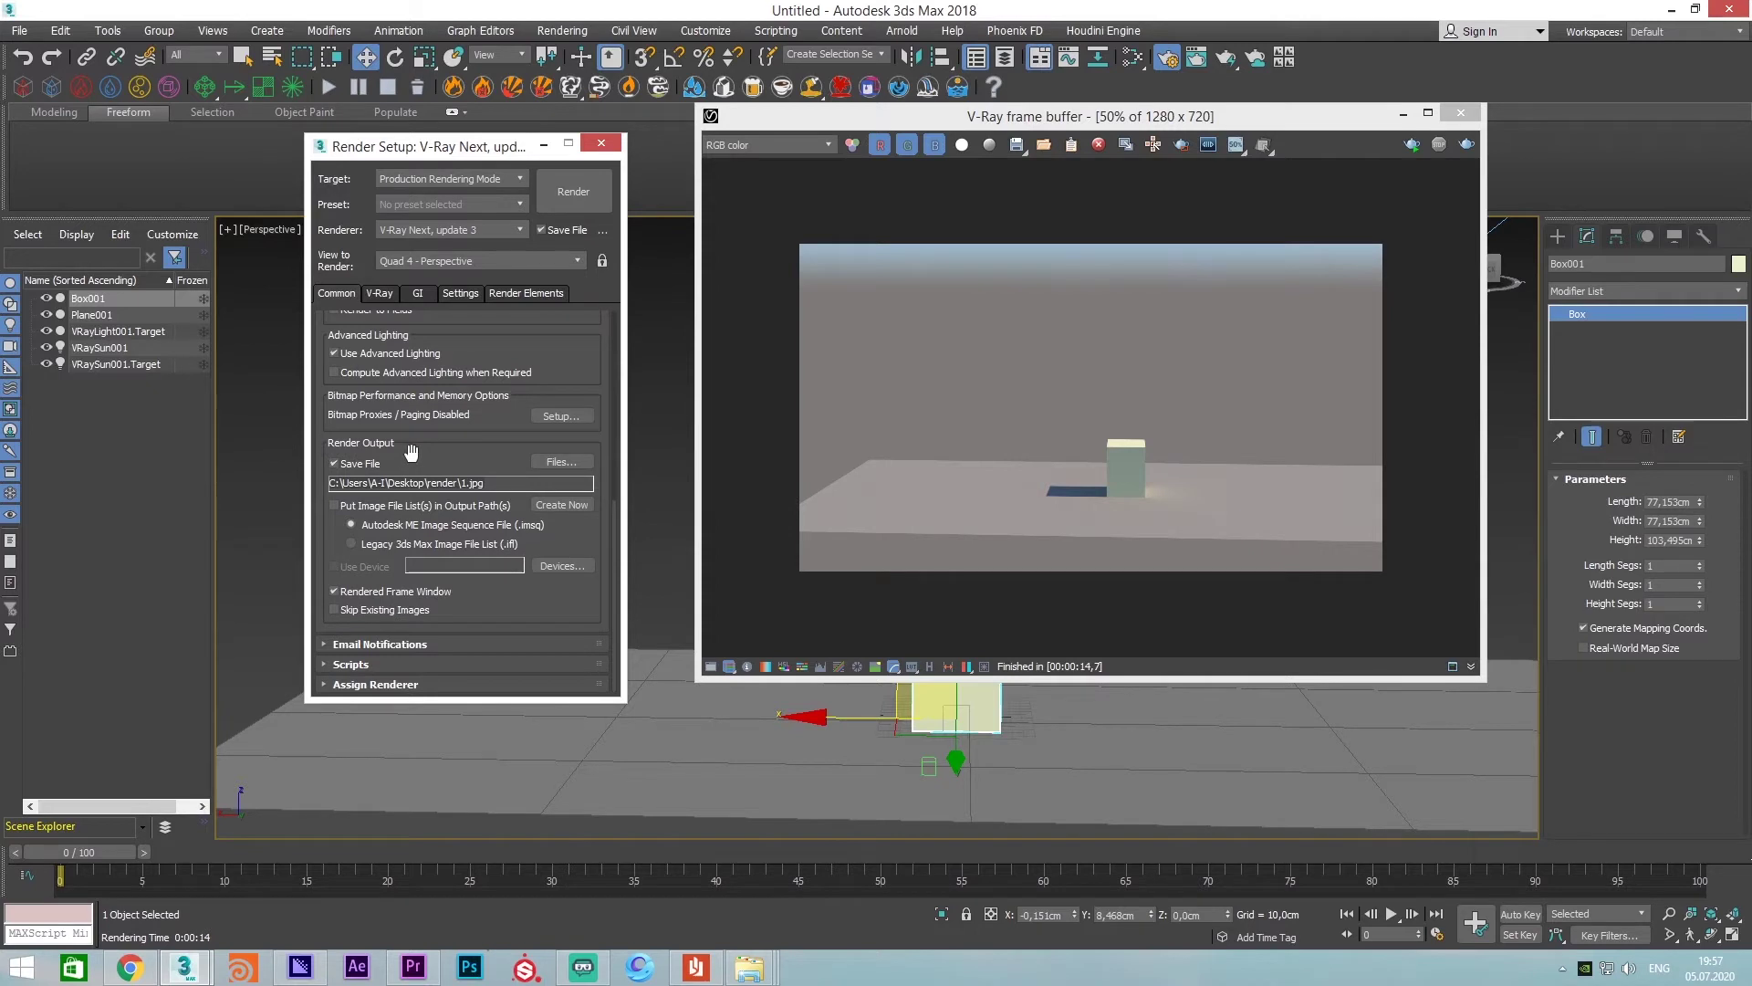
{"action": "mouse_move", "coordinate": [479, 447]}
{"action": "left_mouse_down"}
{"action": "mouse_move", "coordinate": [476, 498]}
{"action": "mouse_move", "coordinate": [537, 475]}
{"action": "mouse_move", "coordinate": [538, 446]}
{"action": "left_mouse_up"}
{"action": "left_click", "coordinate": [602, 144]}
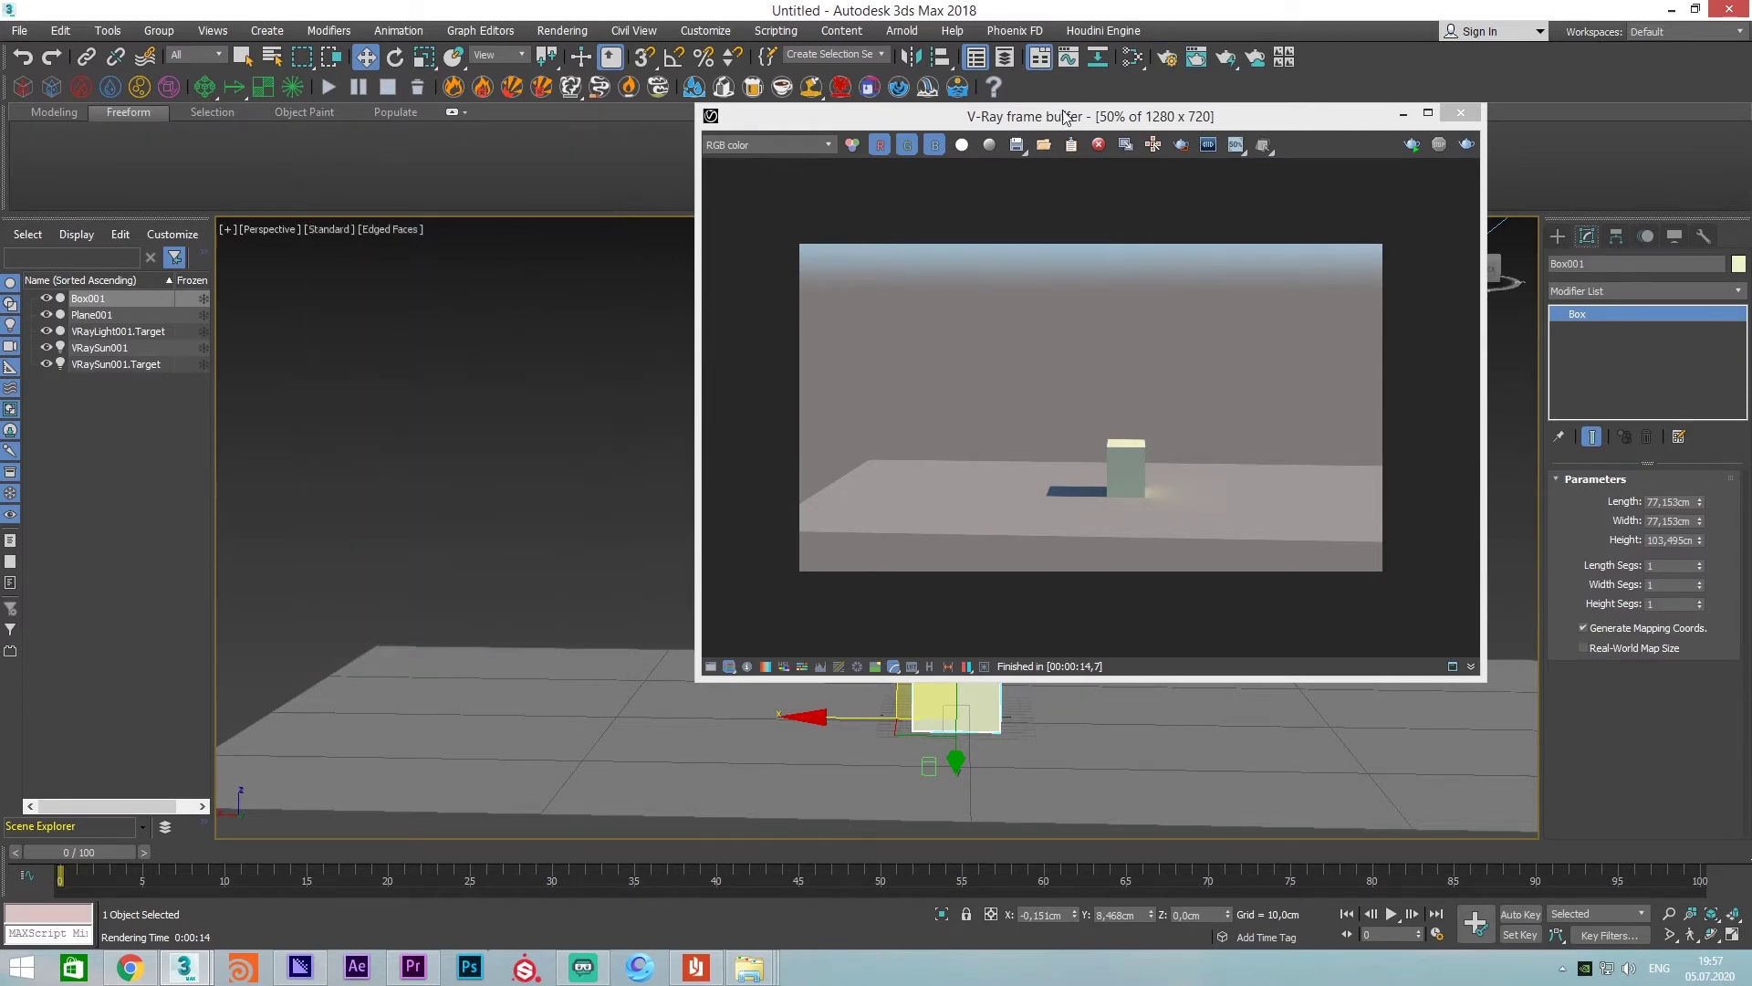
{"action": "left_click_drag", "start_coordinate": [913, 116], "coordinate": [173, 116]}
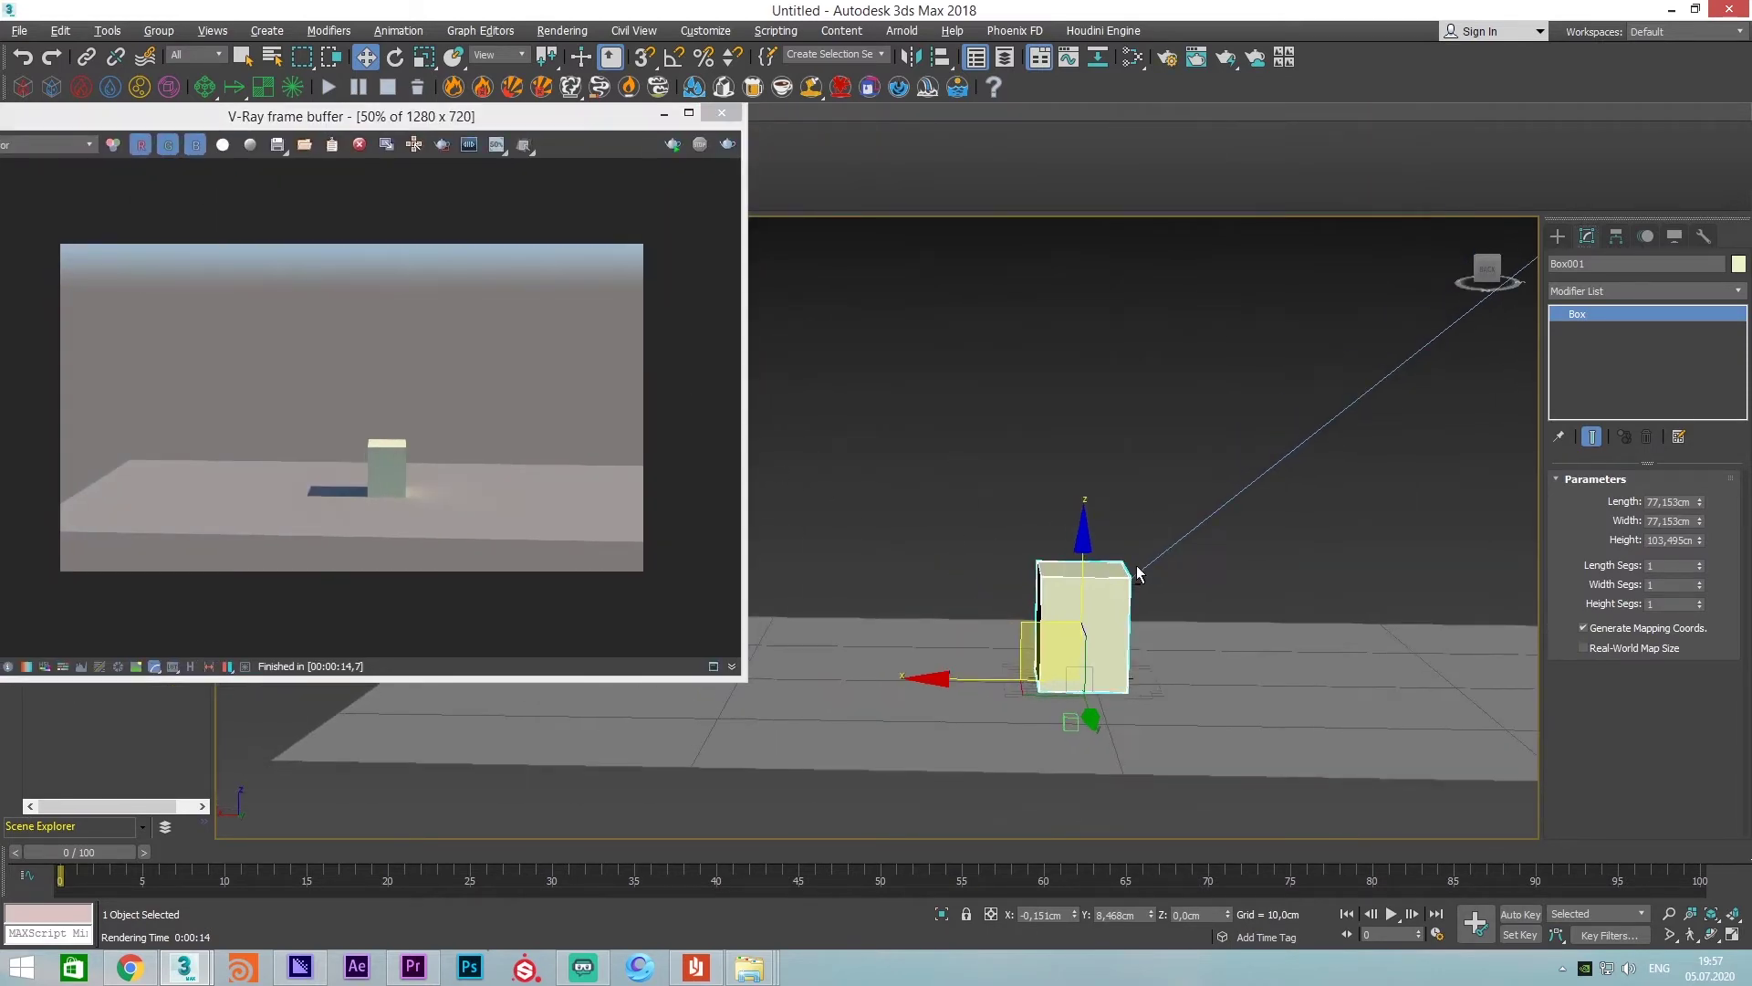
Orbit, zoom and pan the viewport around the box, selecting the sun and box, then deselecting
{"action": "mouse_move", "coordinate": [1141, 575]}
{"action": "middle_mouse_down", "text": "alt"}
{"action": "mouse_move", "coordinate": [1100, 626]}
{"action": "mouse_move", "coordinate": [1217, 595]}
{"action": "middle_mouse_up", "text": "alt"}
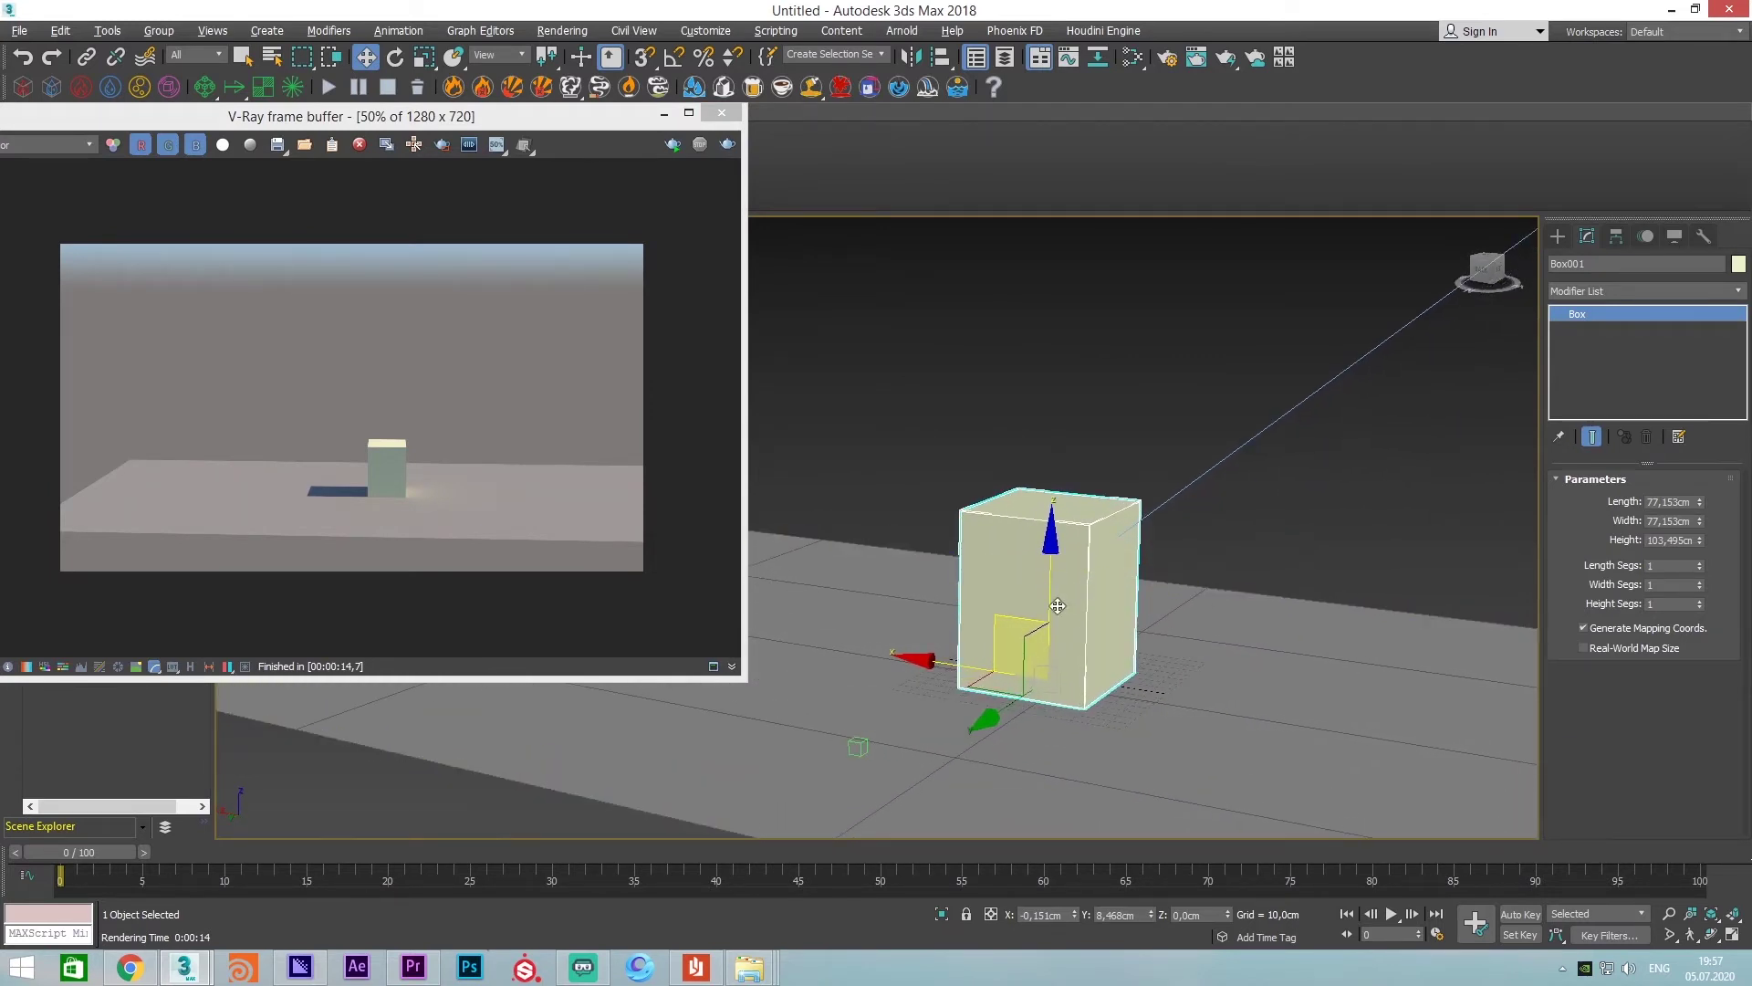
{"action": "scroll", "coordinate": [1082, 584], "scroll_direction": "down", "scroll_amount": 5}
{"action": "scroll", "coordinate": [1082, 587], "scroll_direction": "up", "scroll_amount": 1}
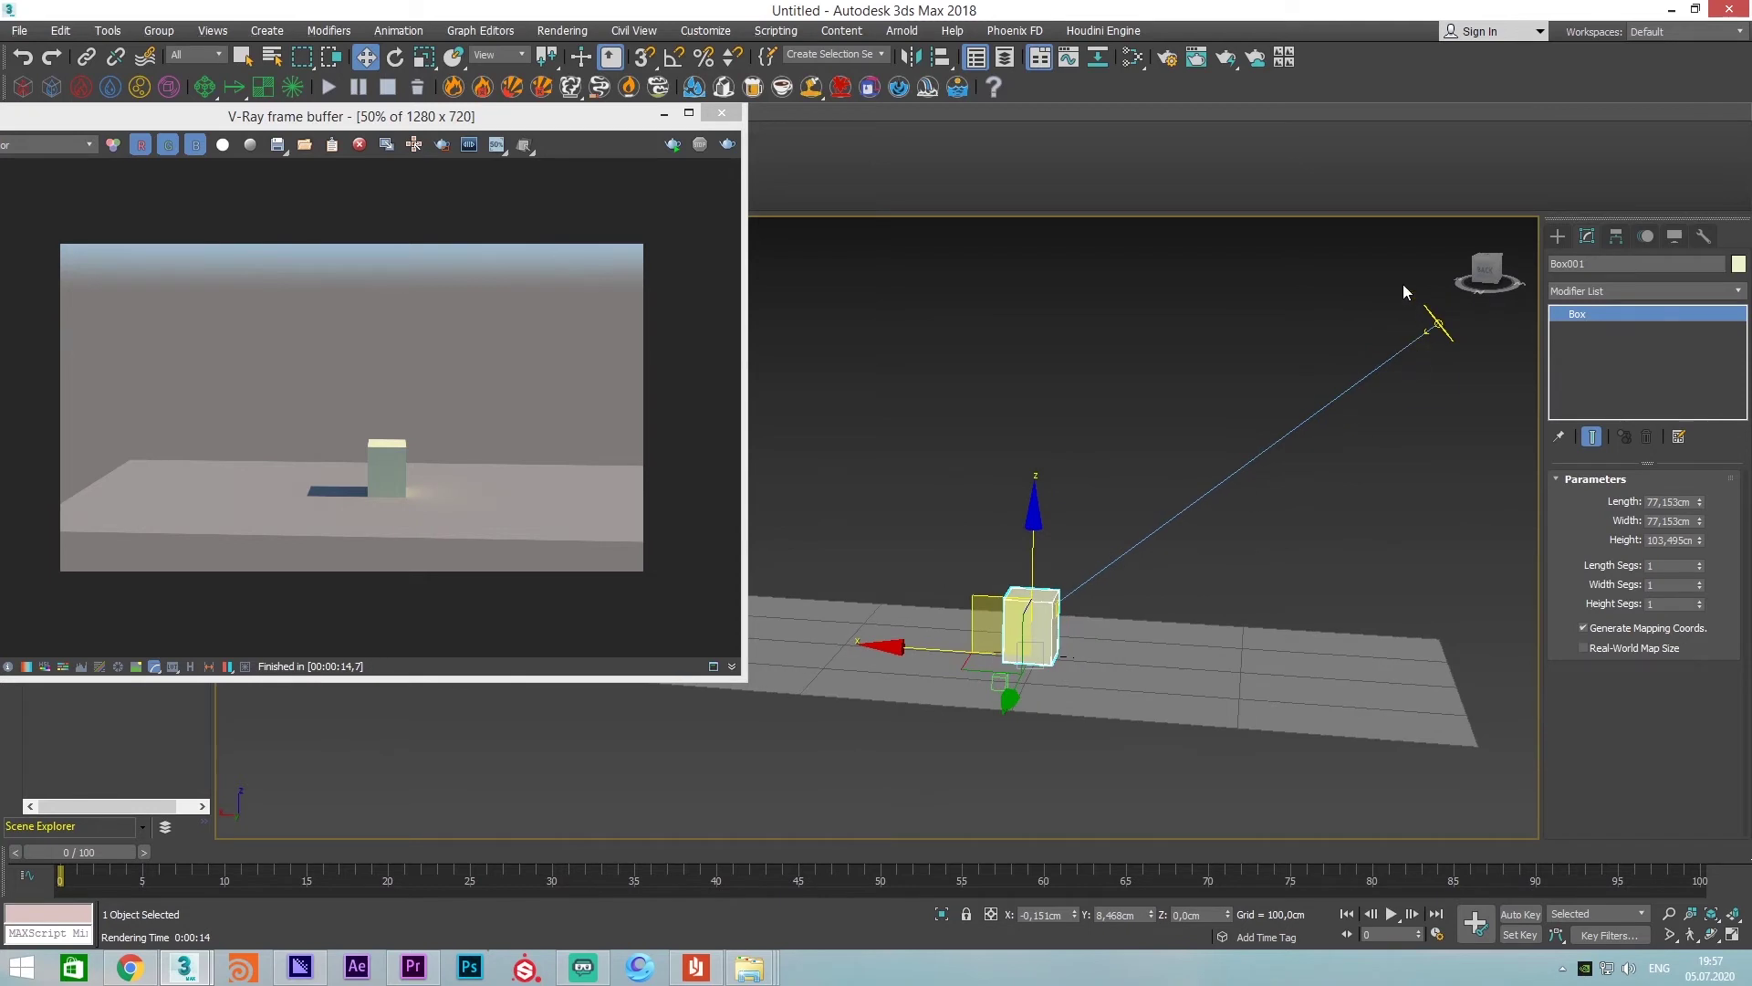
{"action": "left_click", "coordinate": [1451, 342]}
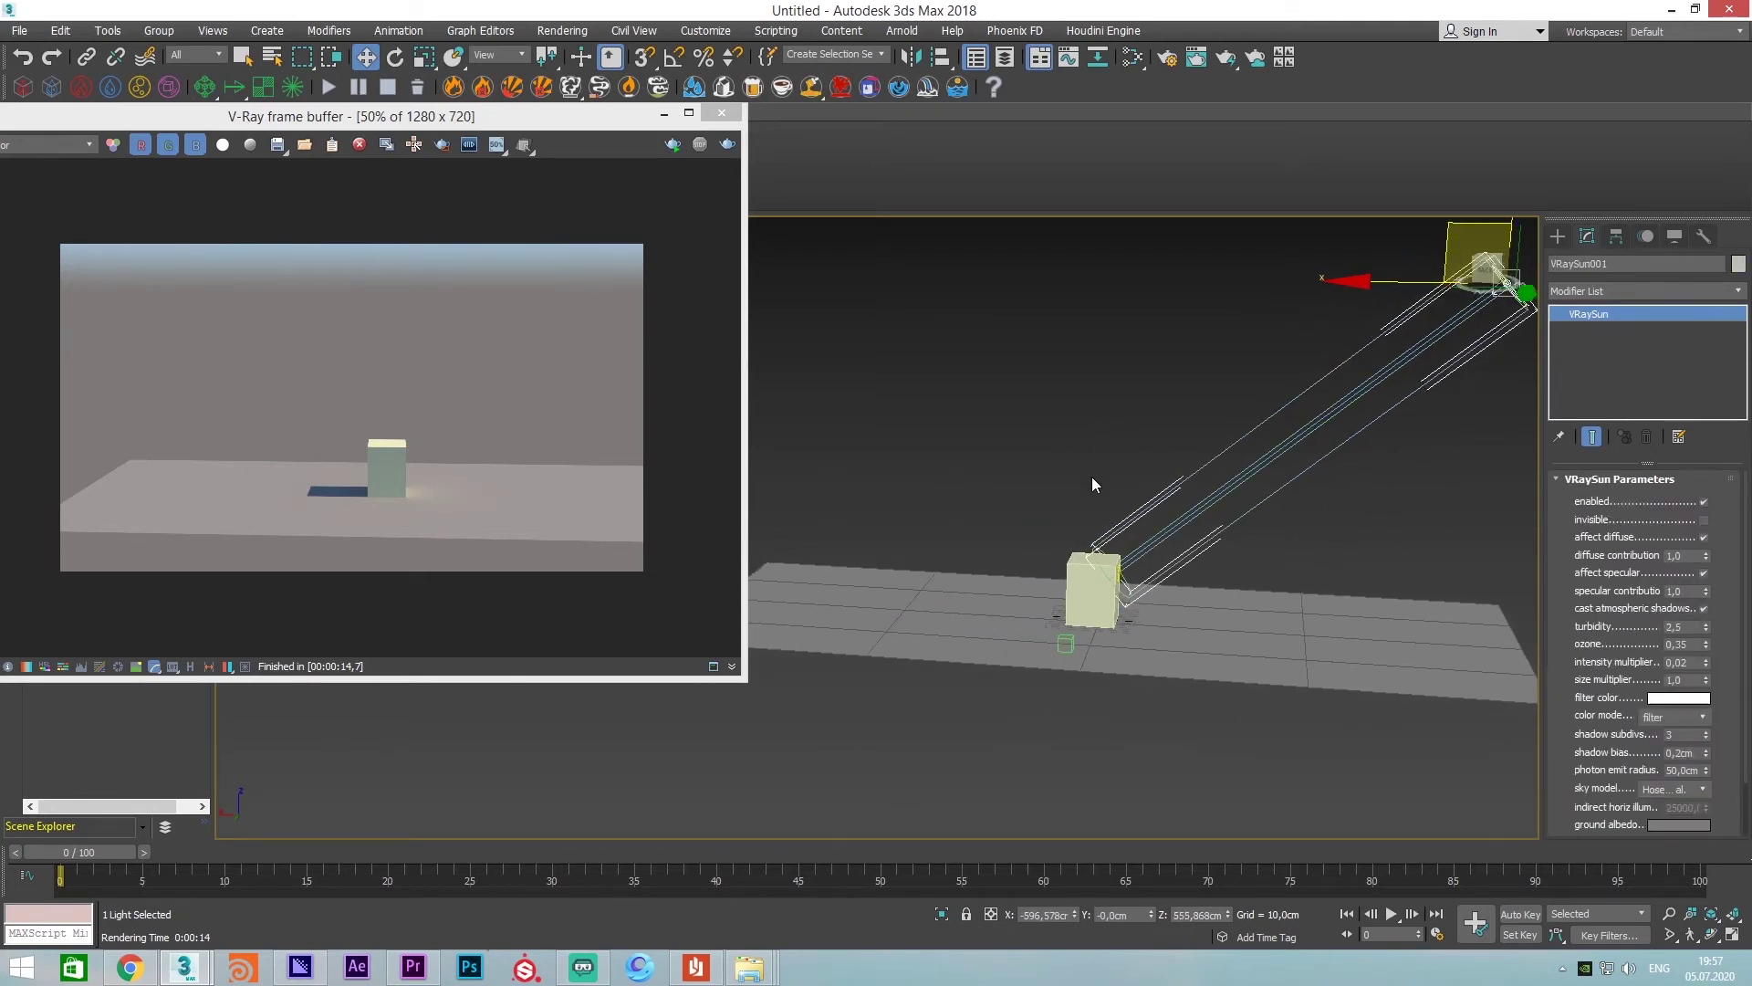
{"action": "scroll", "coordinate": [1095, 548], "scroll_direction": "up", "scroll_amount": 4}
{"action": "left_click", "coordinate": [1130, 632]}
{"action": "middle_click_drag", "start_coordinate": [1130, 632], "coordinate": [1069, 632]}
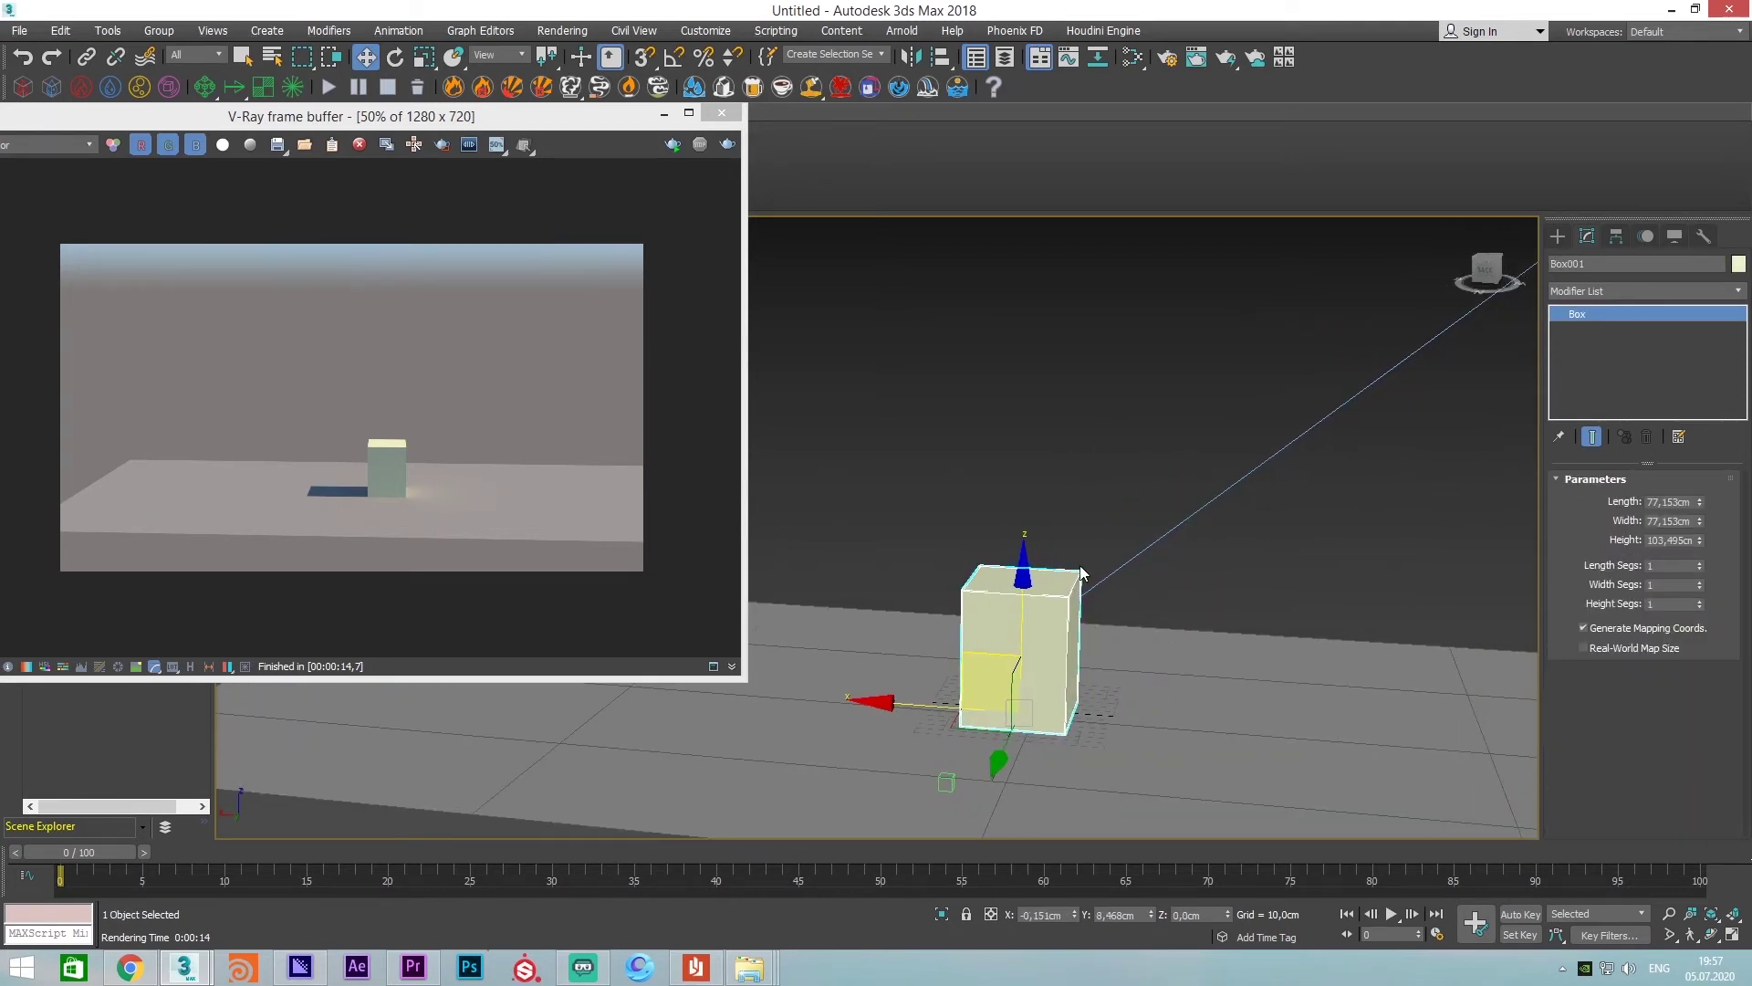
{"action": "left_click", "coordinate": [1047, 516]}
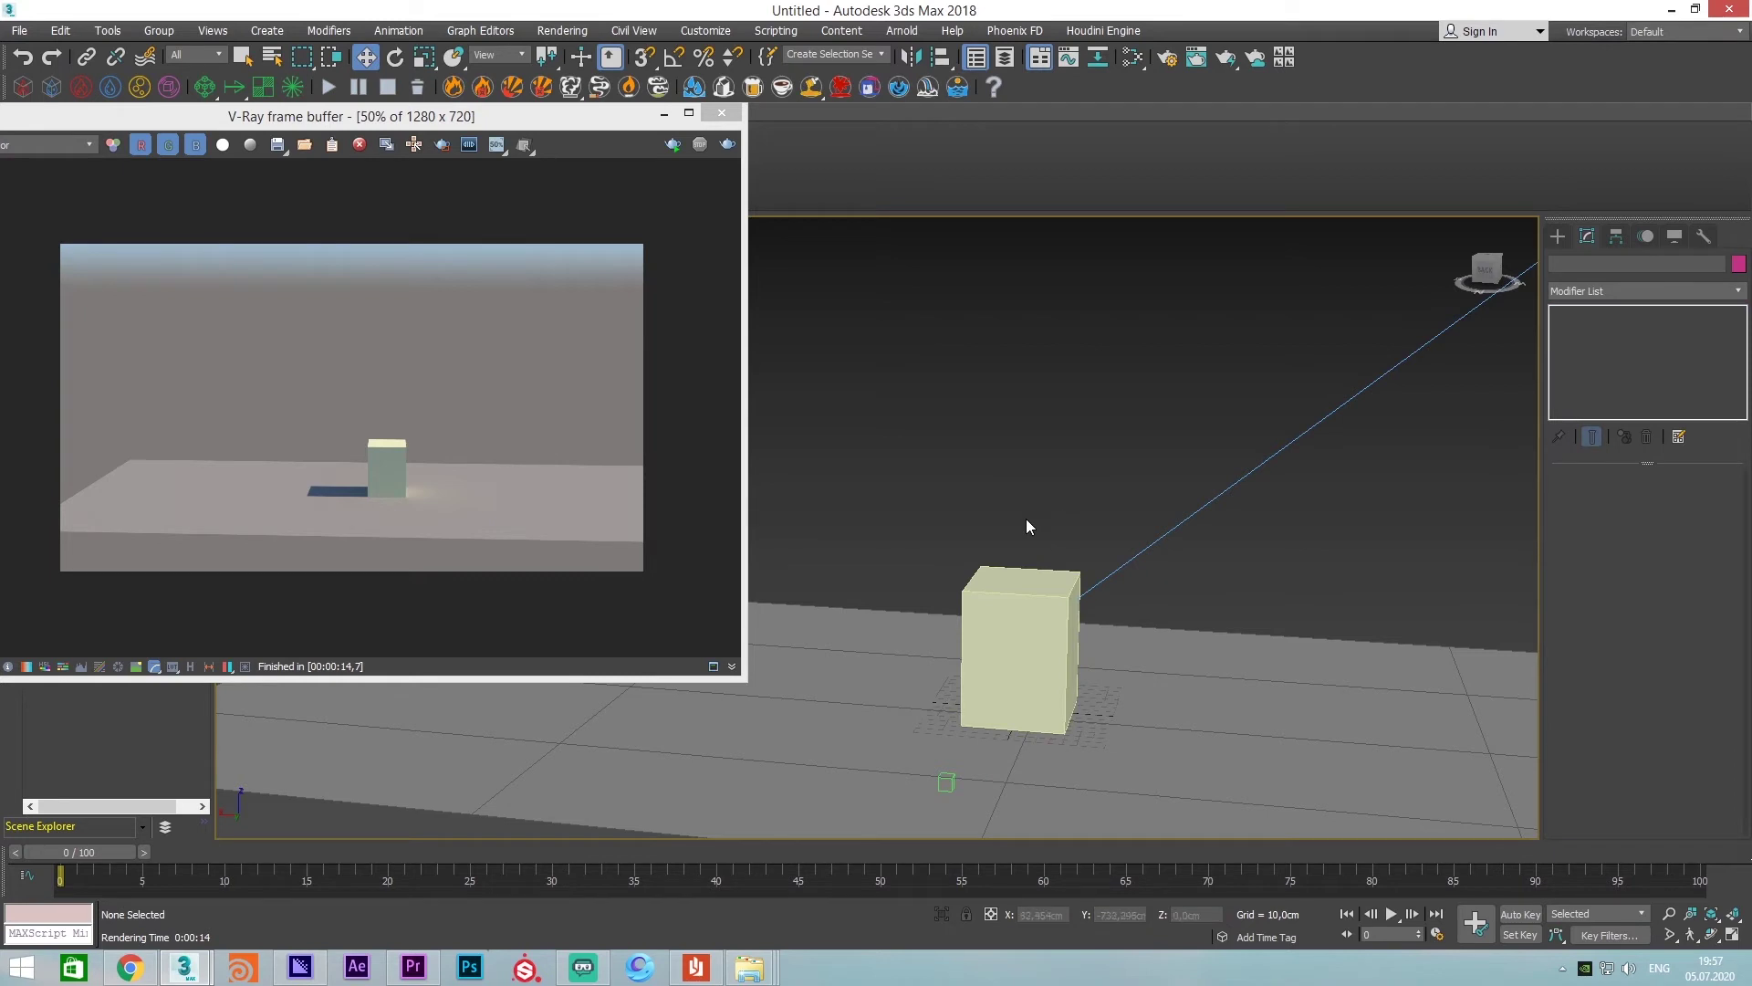
{"action": "left_click", "coordinate": [996, 582]}
{"action": "scroll", "coordinate": [996, 582], "scroll_direction": "down", "scroll_amount": 3}
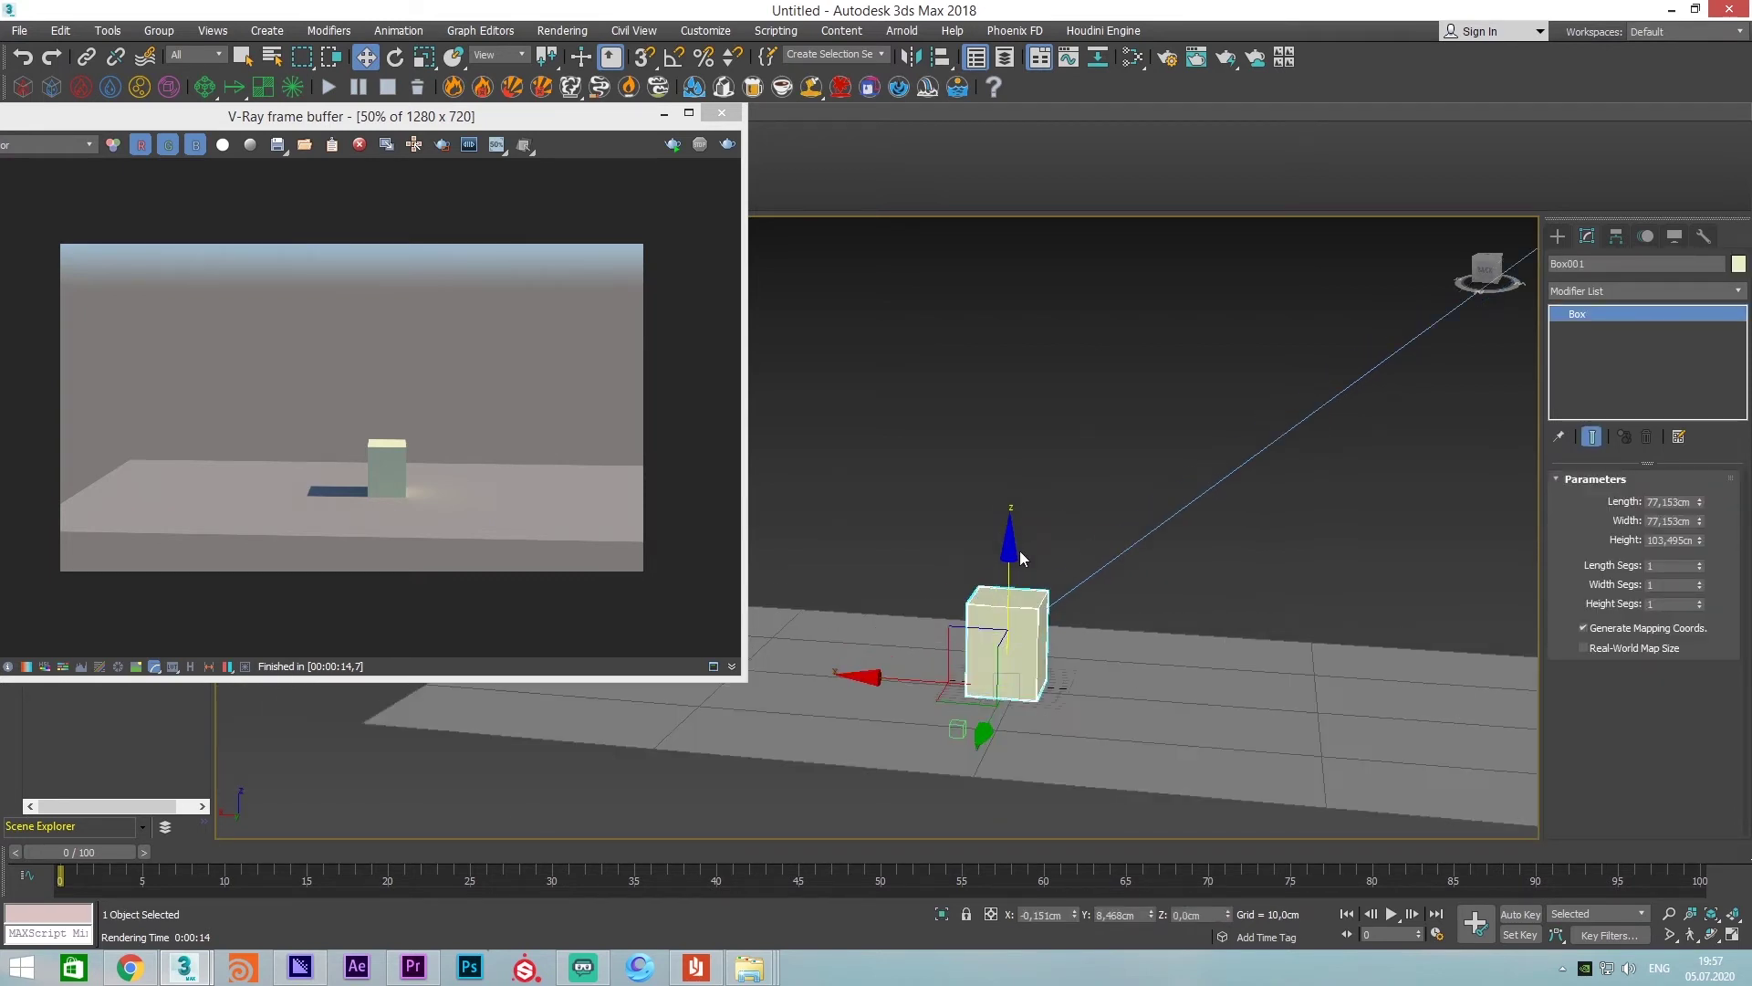
{"action": "left_click", "coordinate": [1037, 523]}
Bring up Environment and Effects with the 8 key and place it on the right
{"action": "key", "text": "8"}
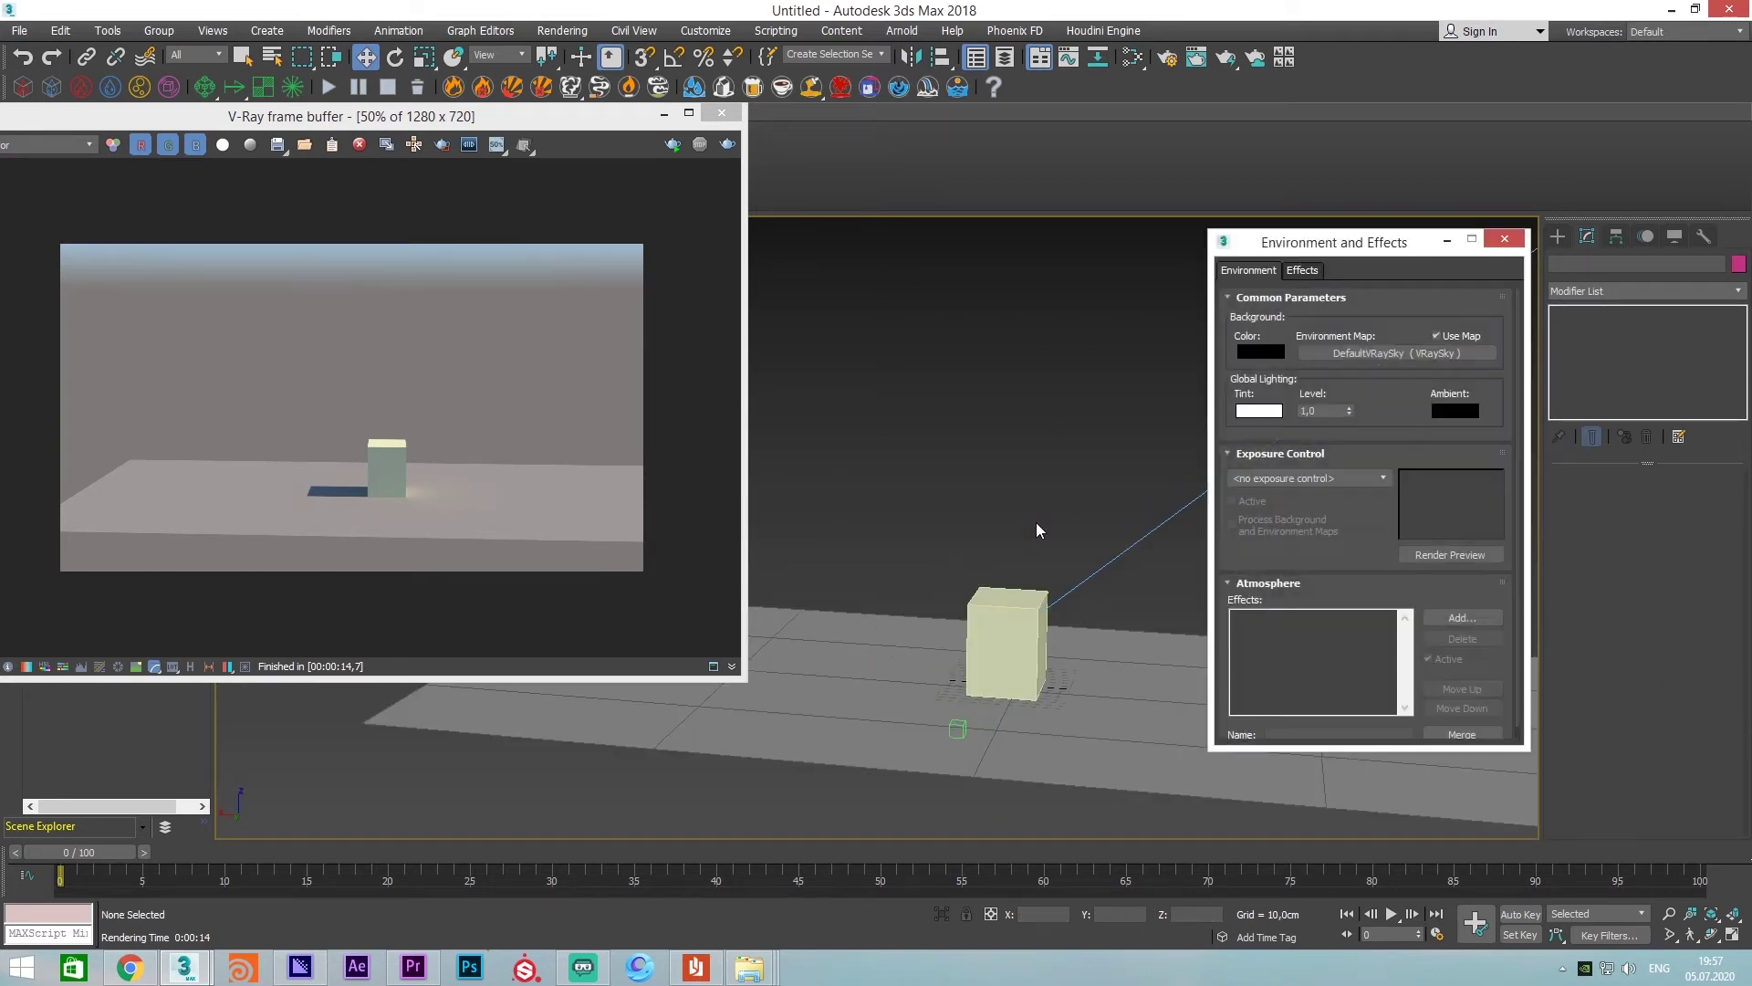
{"action": "left_click_drag", "start_coordinate": [1330, 246], "coordinate": [1142, 121]}
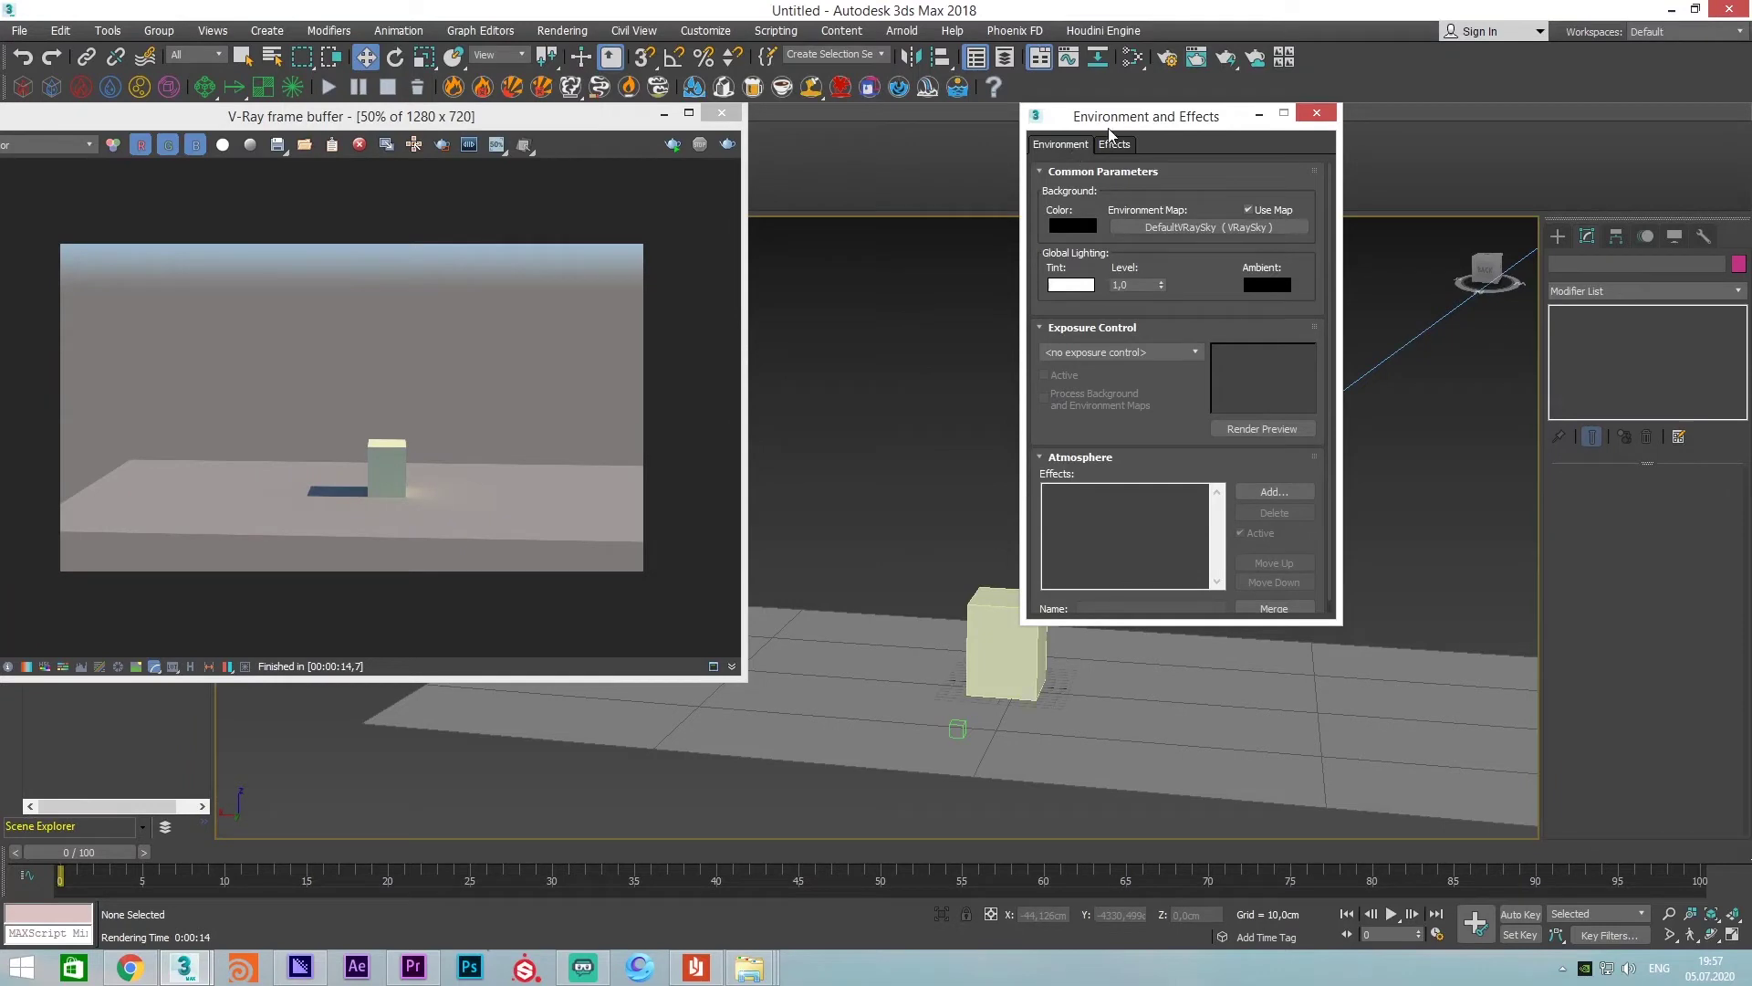
{"action": "left_click_drag", "start_coordinate": [1108, 123], "coordinate": [1281, 114]}
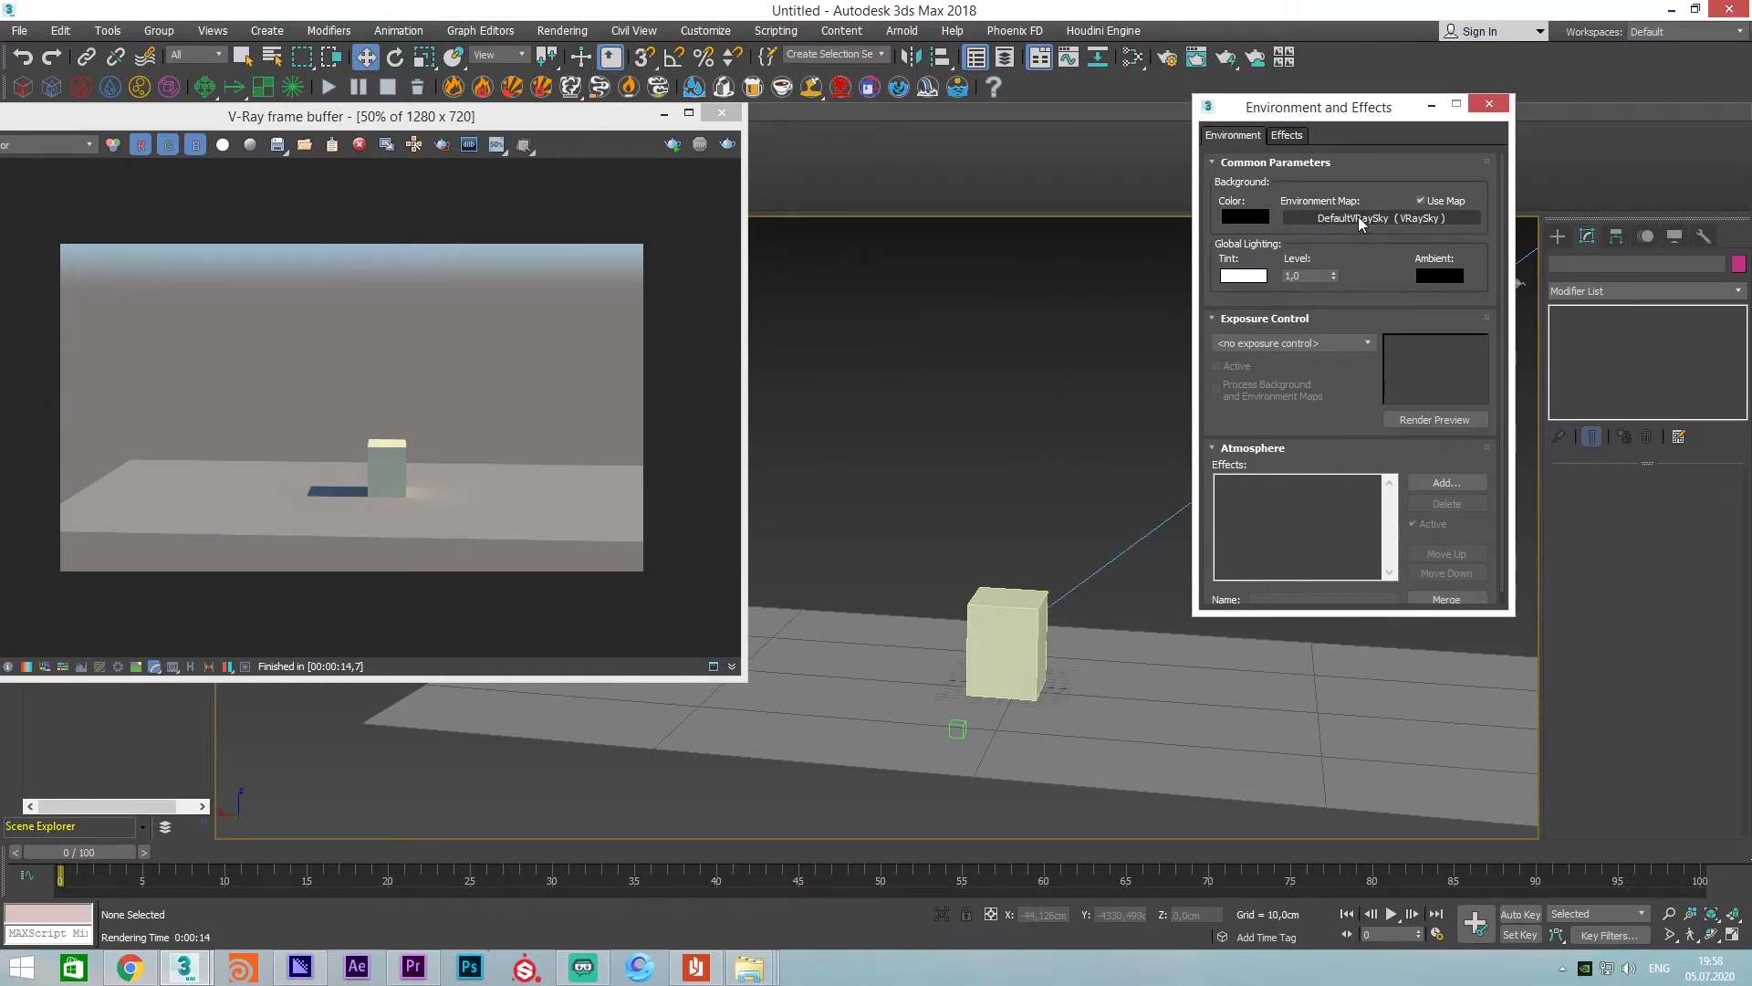
{"action": "middle_click_drag", "start_coordinate": [908, 344], "coordinate": [899, 342]}
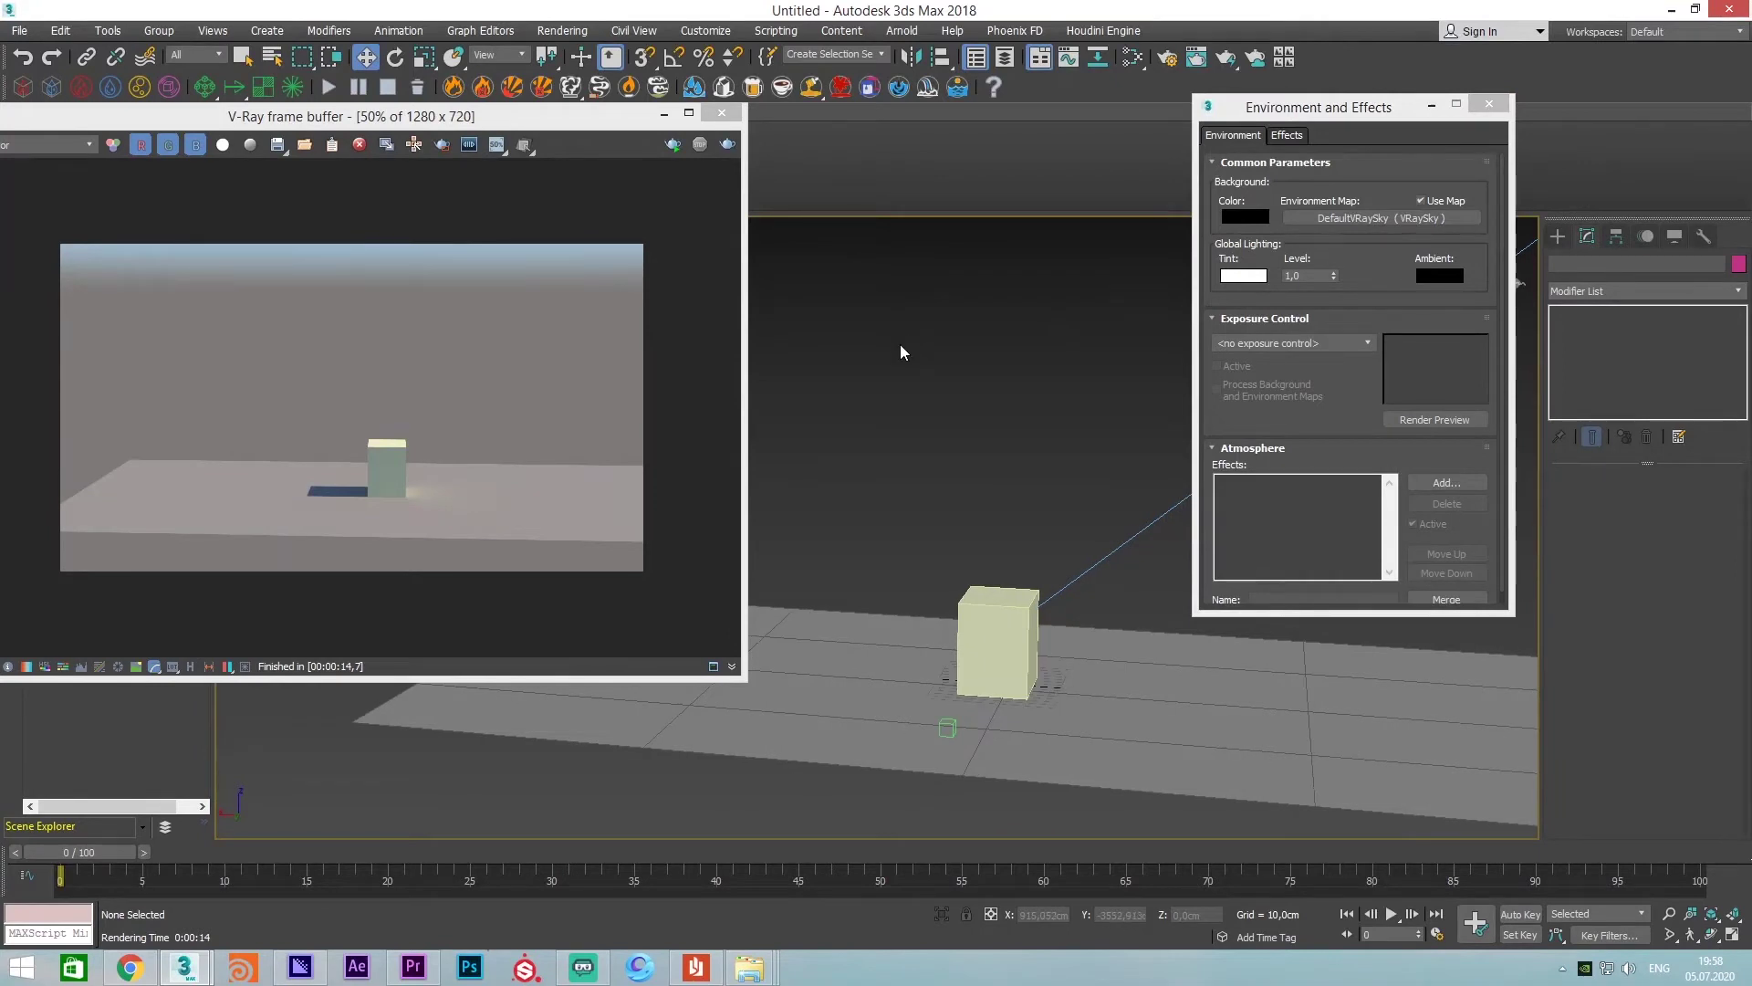
Place the Slate Material Editor beside the render and ready its Search by Name field
{"action": "key", "text": "m"}
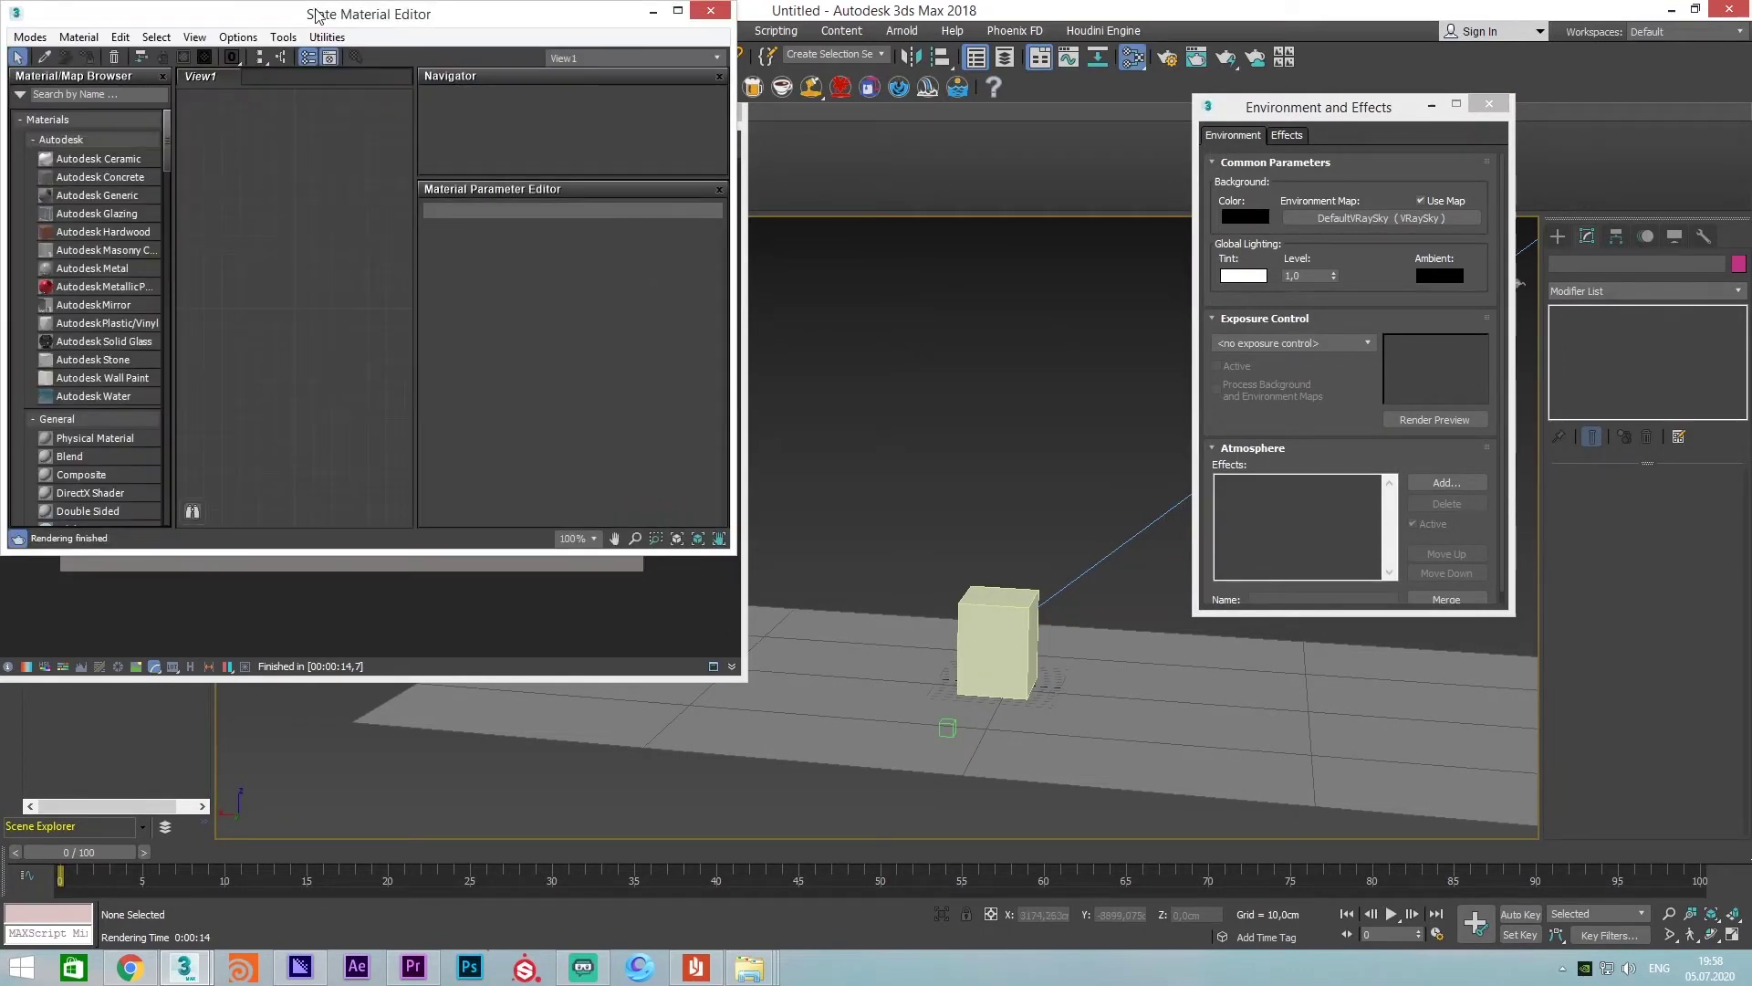
{"action": "left_click_drag", "start_coordinate": [315, 15], "coordinate": [917, 328]}
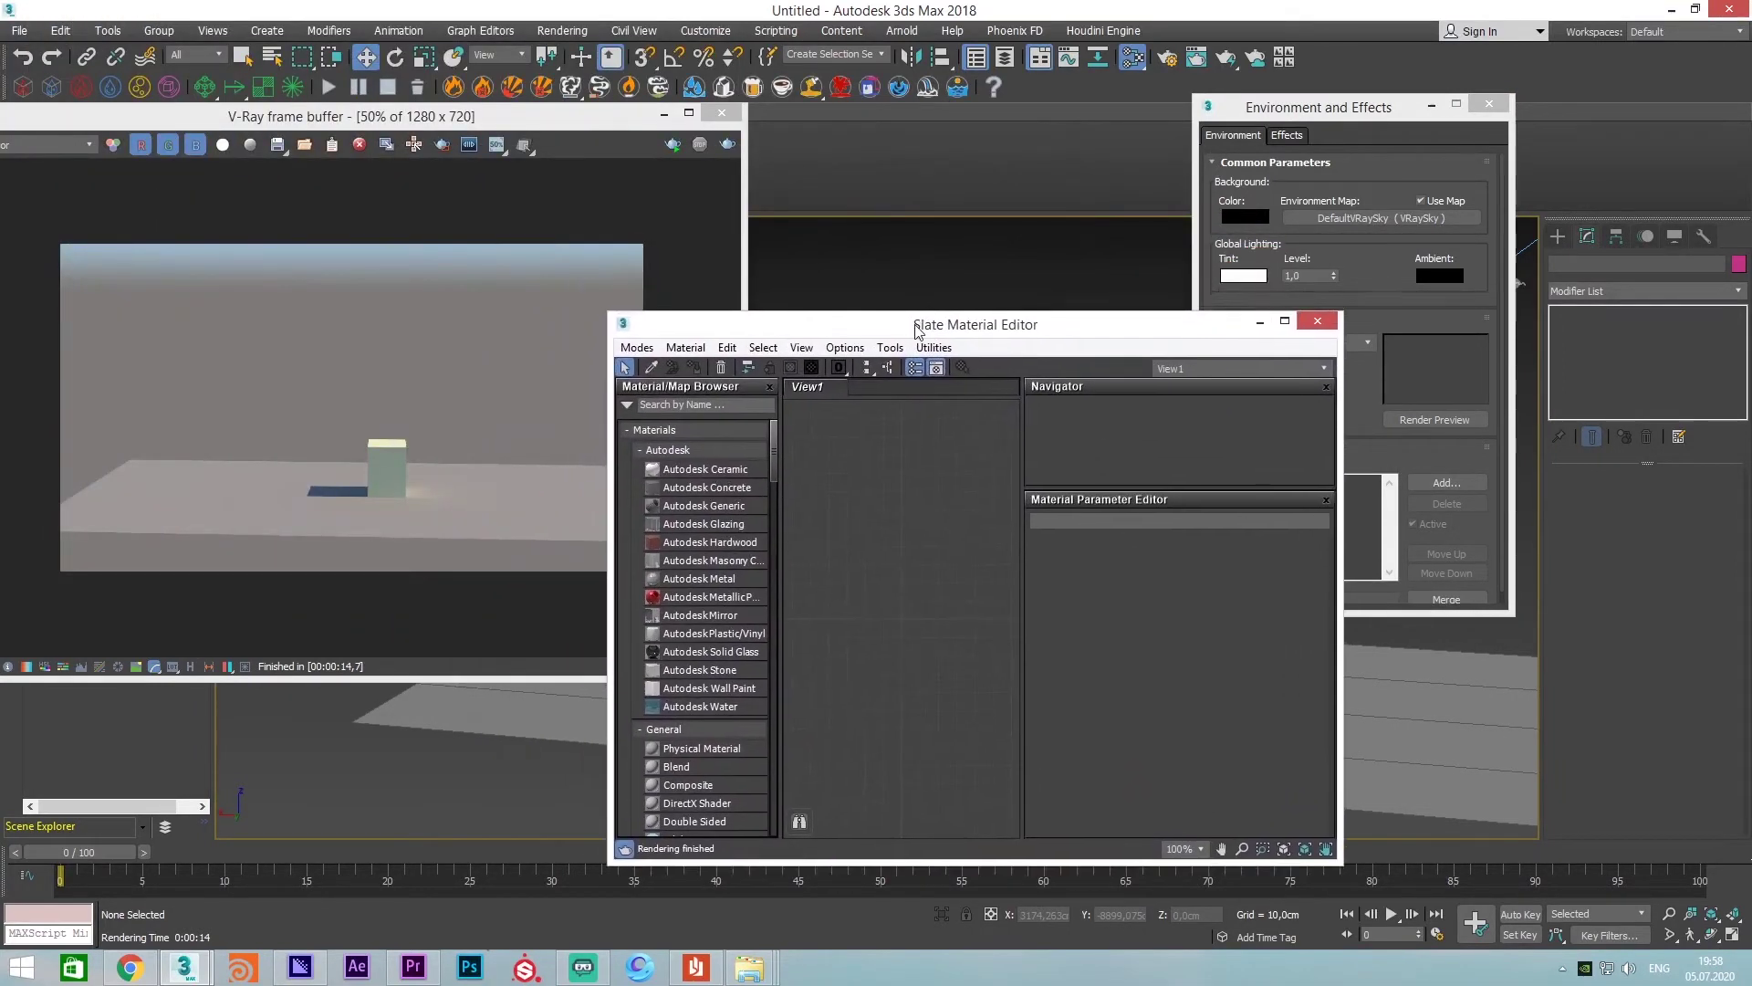
{"action": "left_click", "coordinate": [636, 348]}
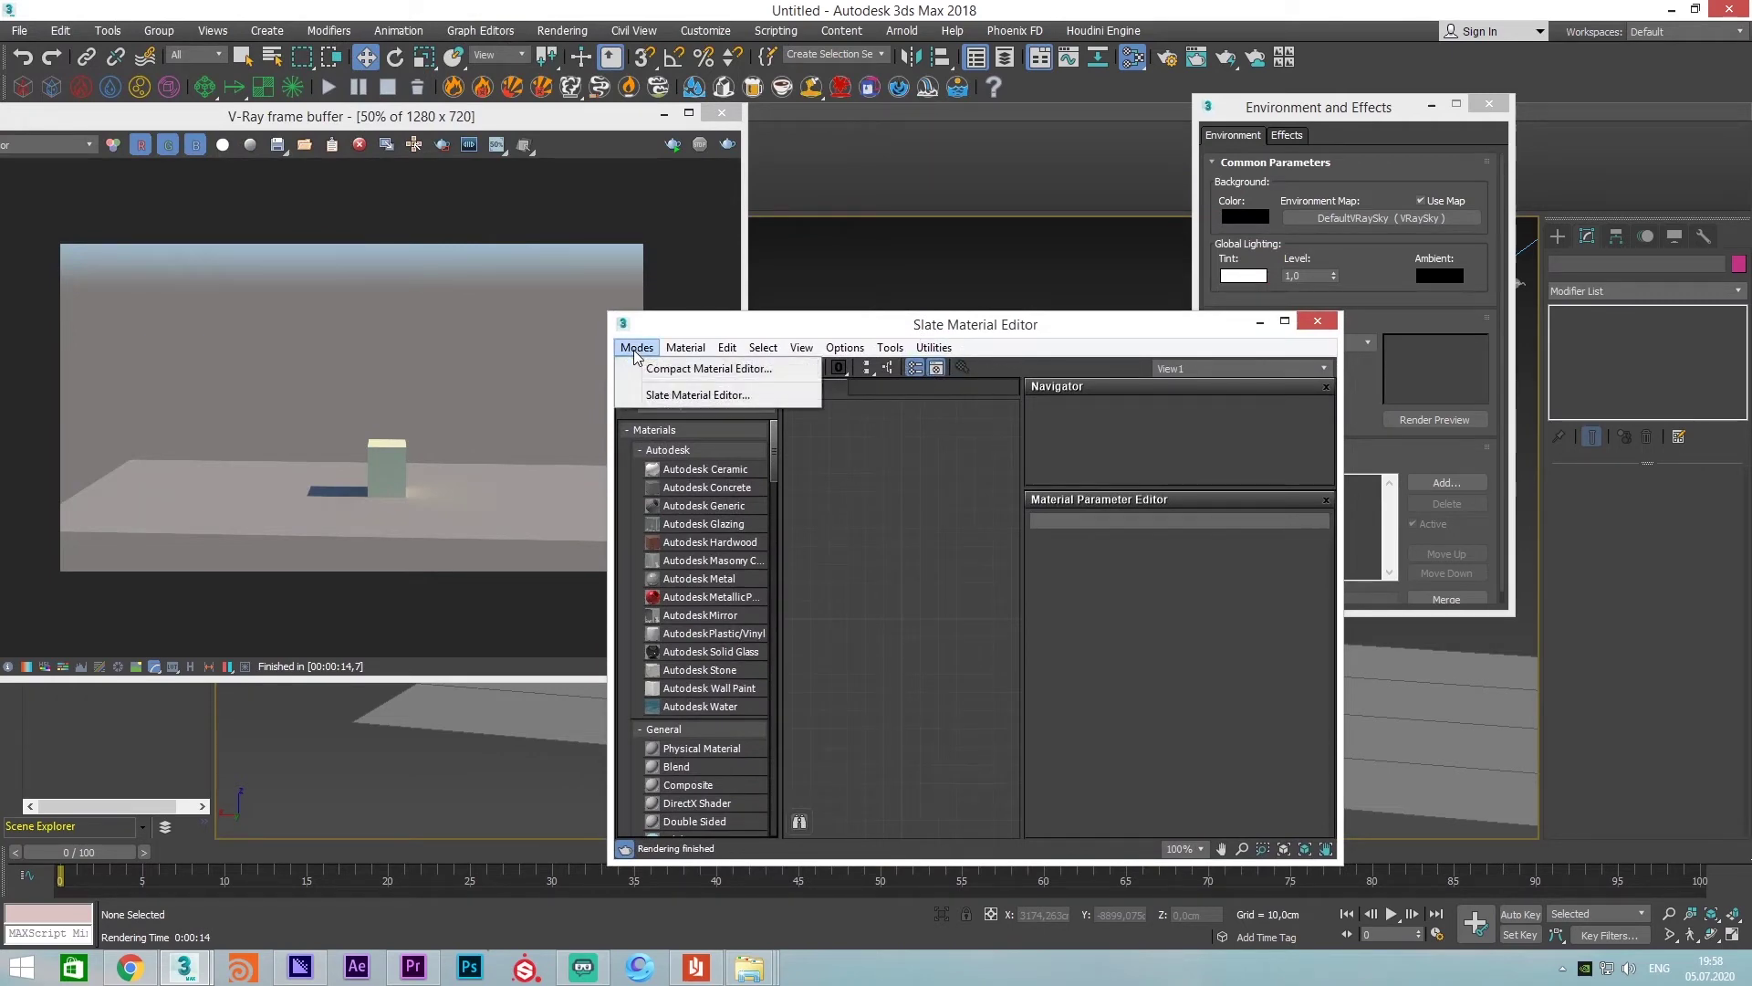
{"action": "left_click", "coordinate": [666, 367]}
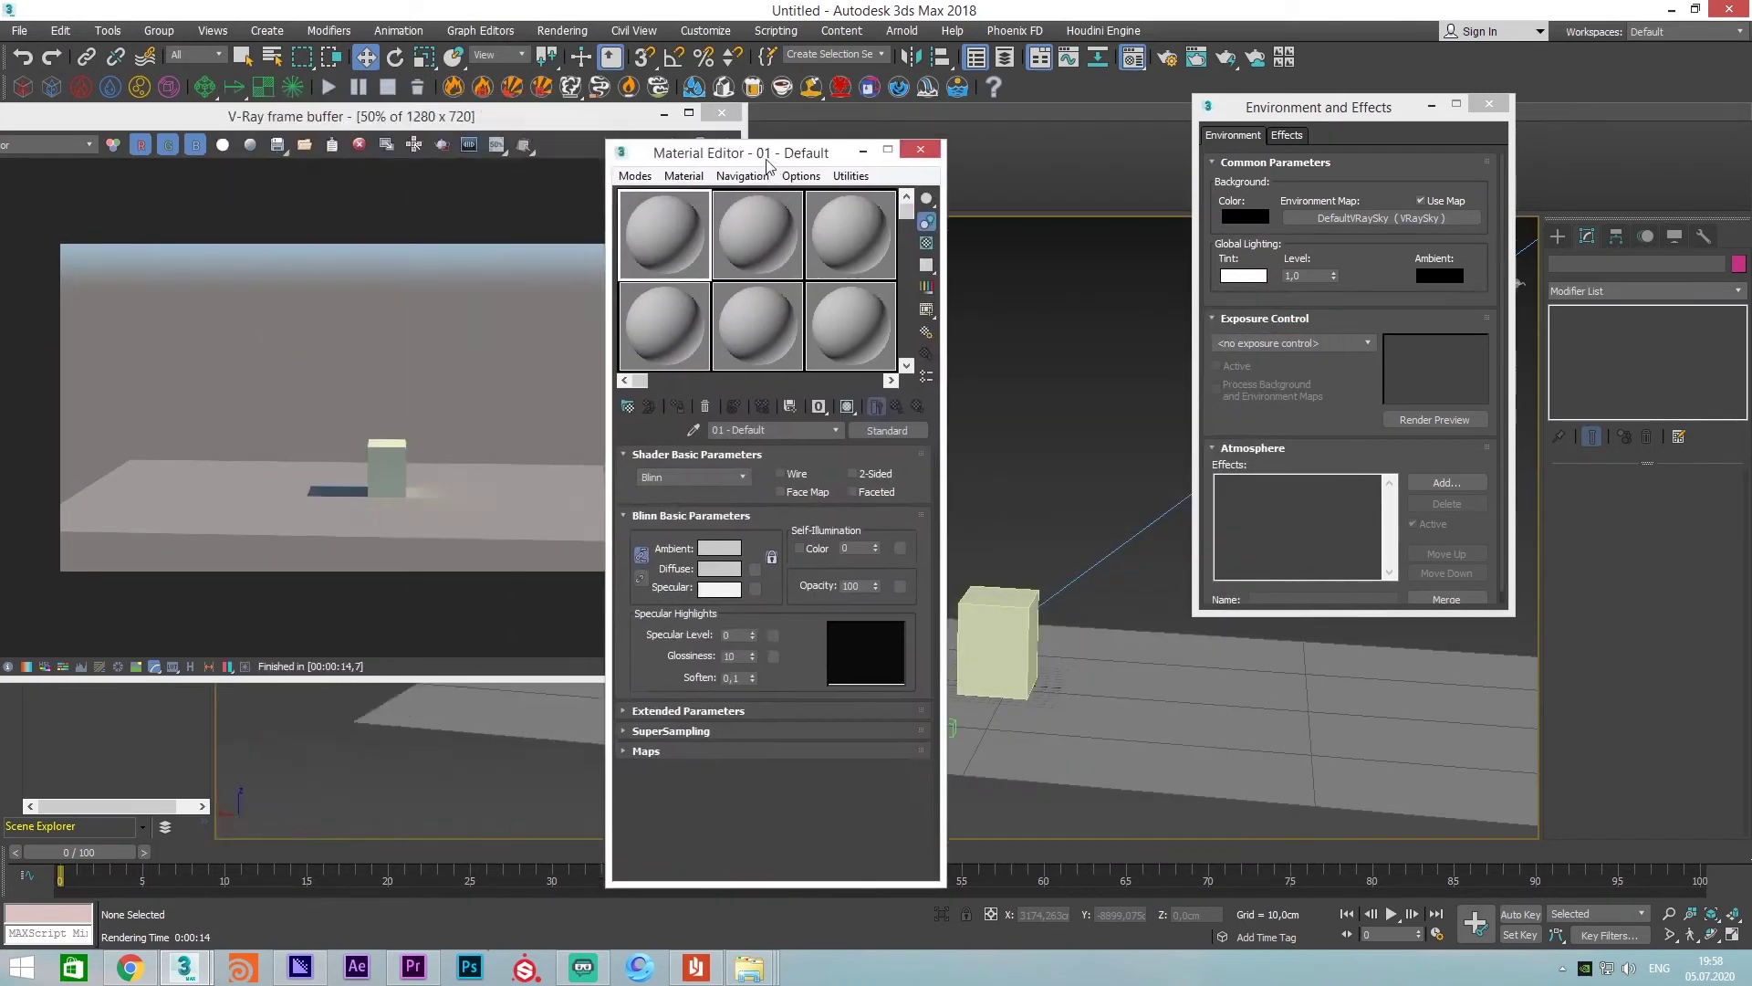
{"action": "left_click_drag", "start_coordinate": [365, 109], "coordinate": [826, 173]}
{"action": "left_click", "coordinate": [717, 187]}
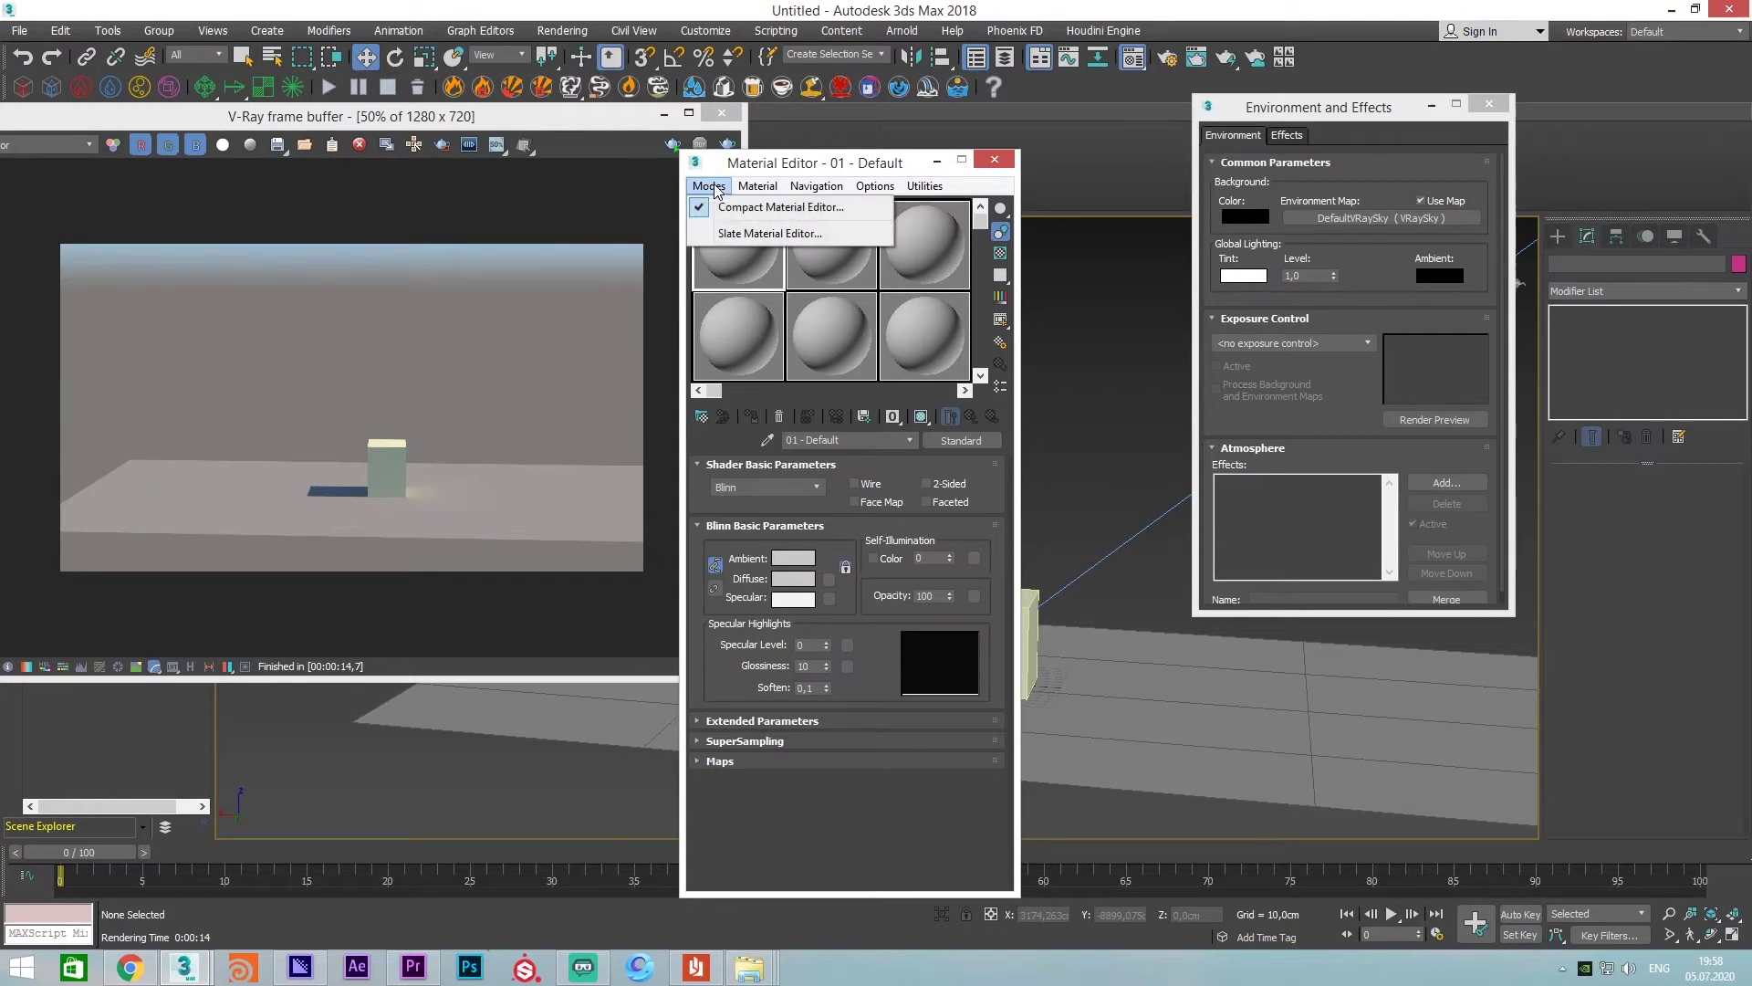
{"action": "left_click", "coordinate": [743, 238]}
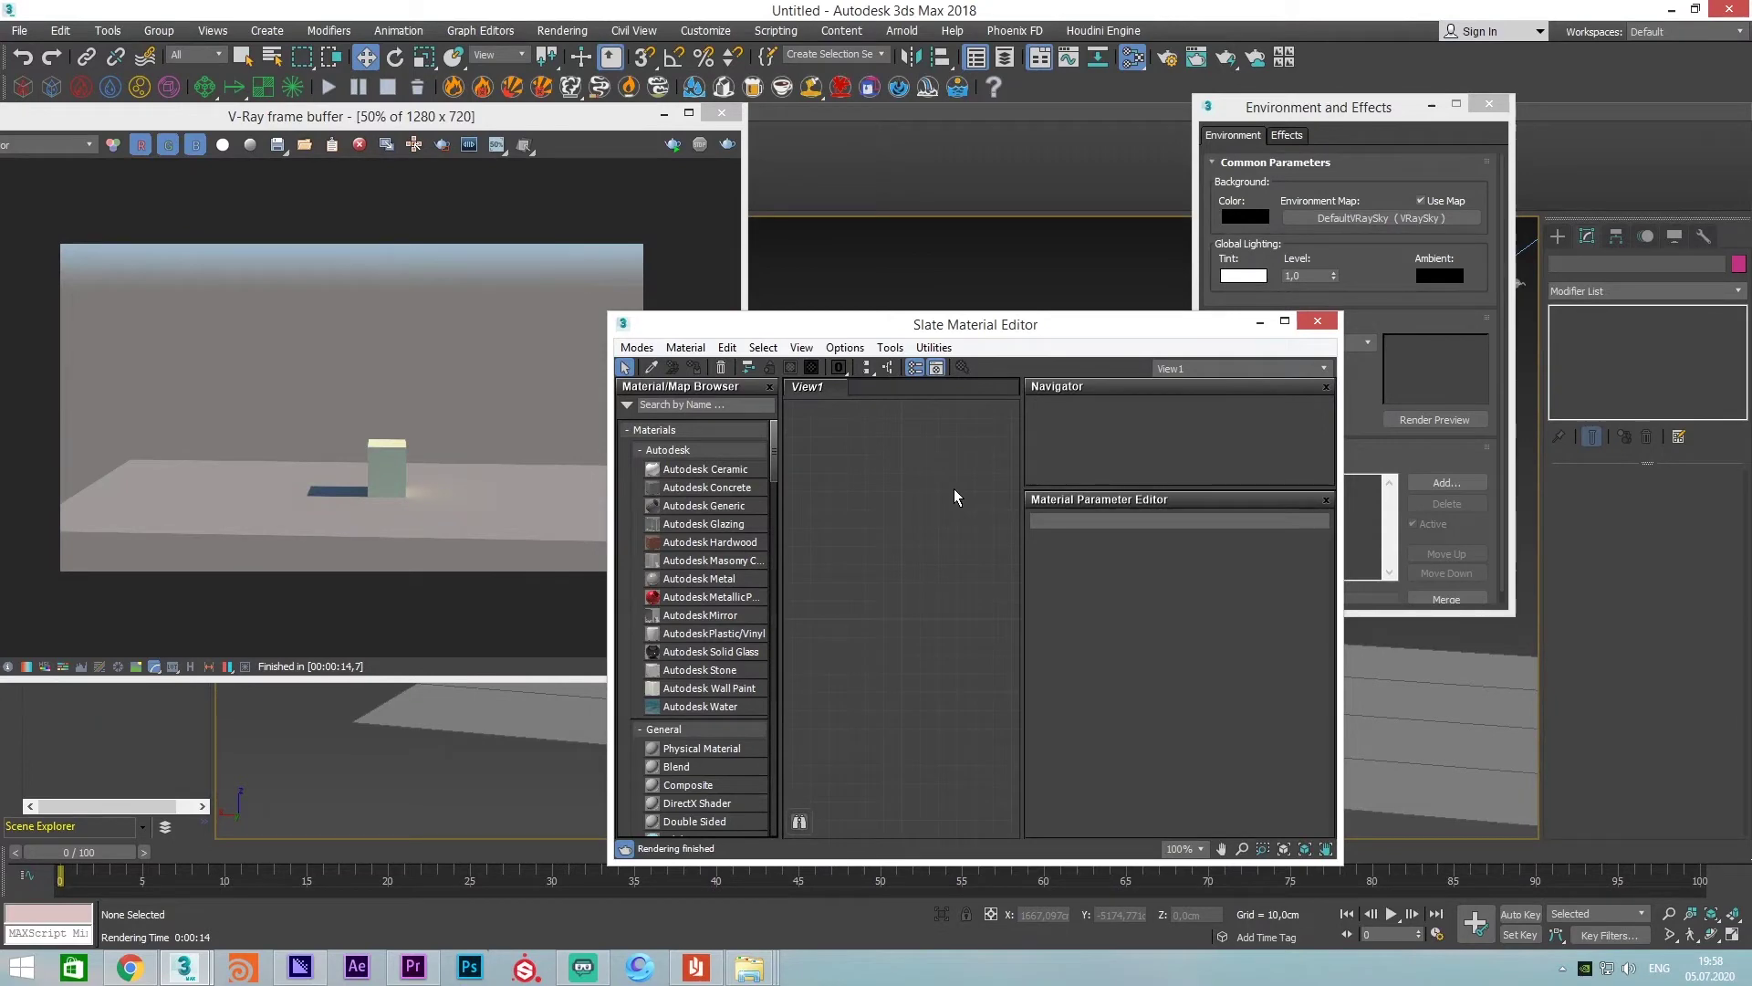
{"action": "mouse_move", "coordinate": [825, 328]}
{"action": "left_mouse_down"}
{"action": "mouse_move", "coordinate": [758, 587]}
{"action": "mouse_move", "coordinate": [1154, 248]}
{"action": "left_mouse_up"}
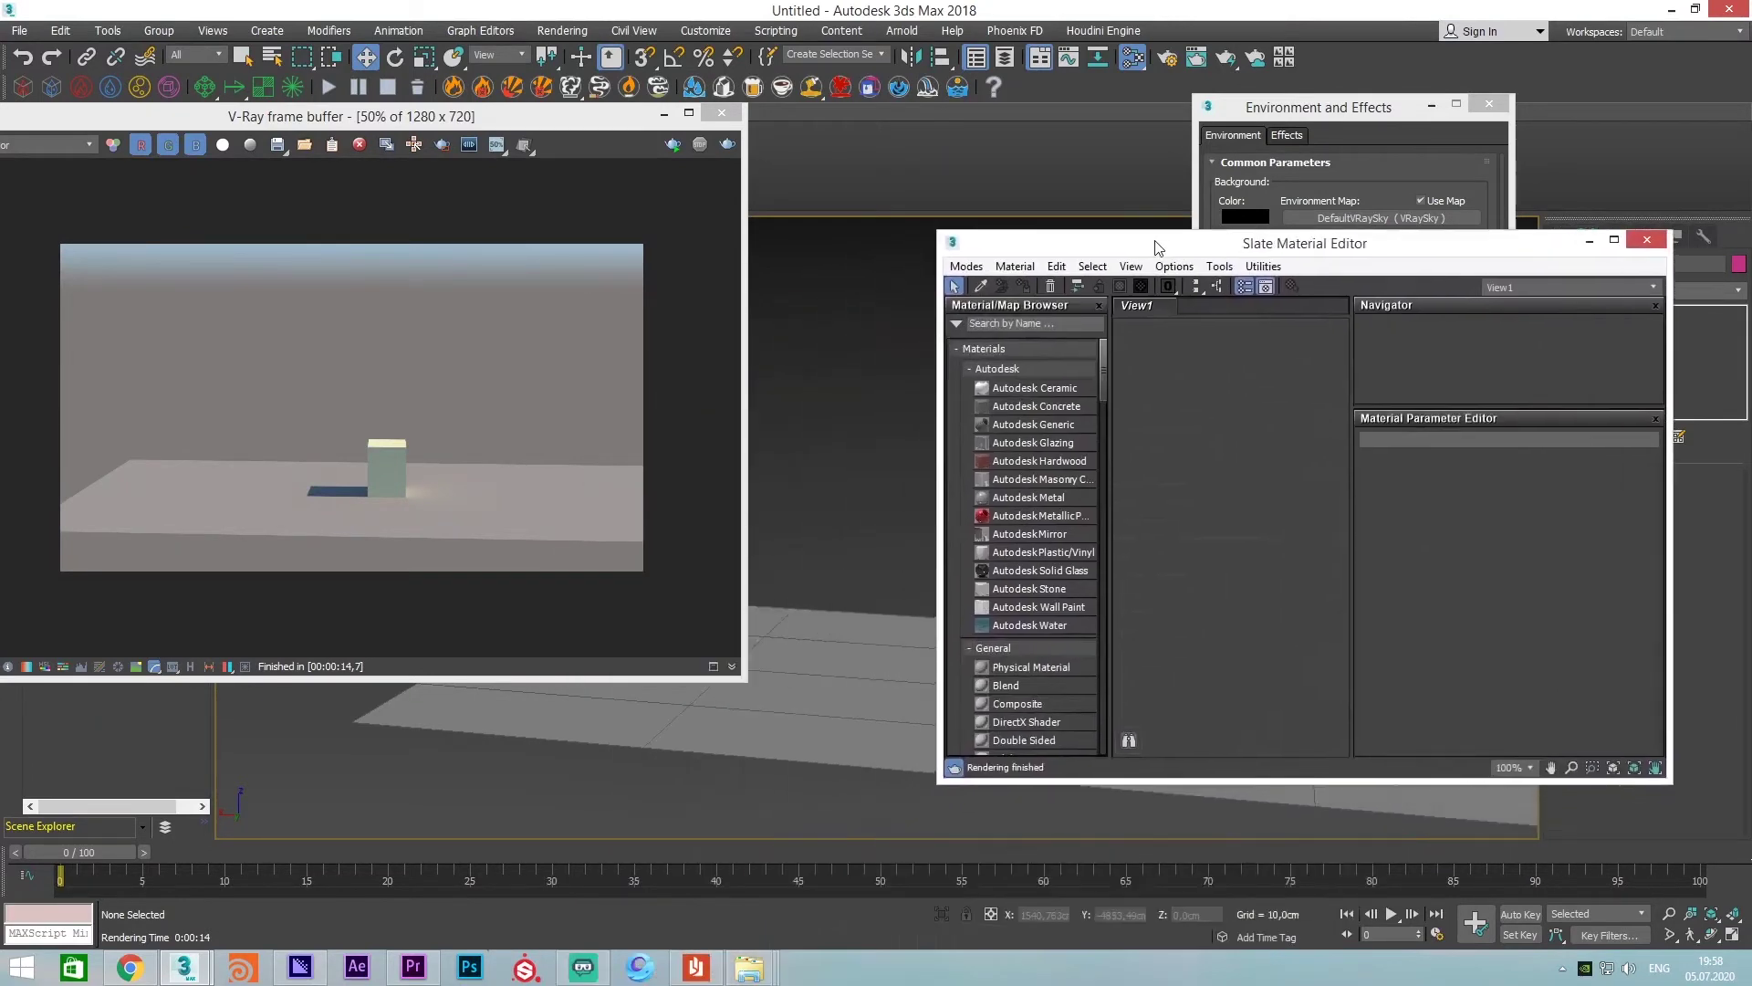
{"action": "middle_click_drag", "start_coordinate": [753, 561], "coordinate": [620, 569]}
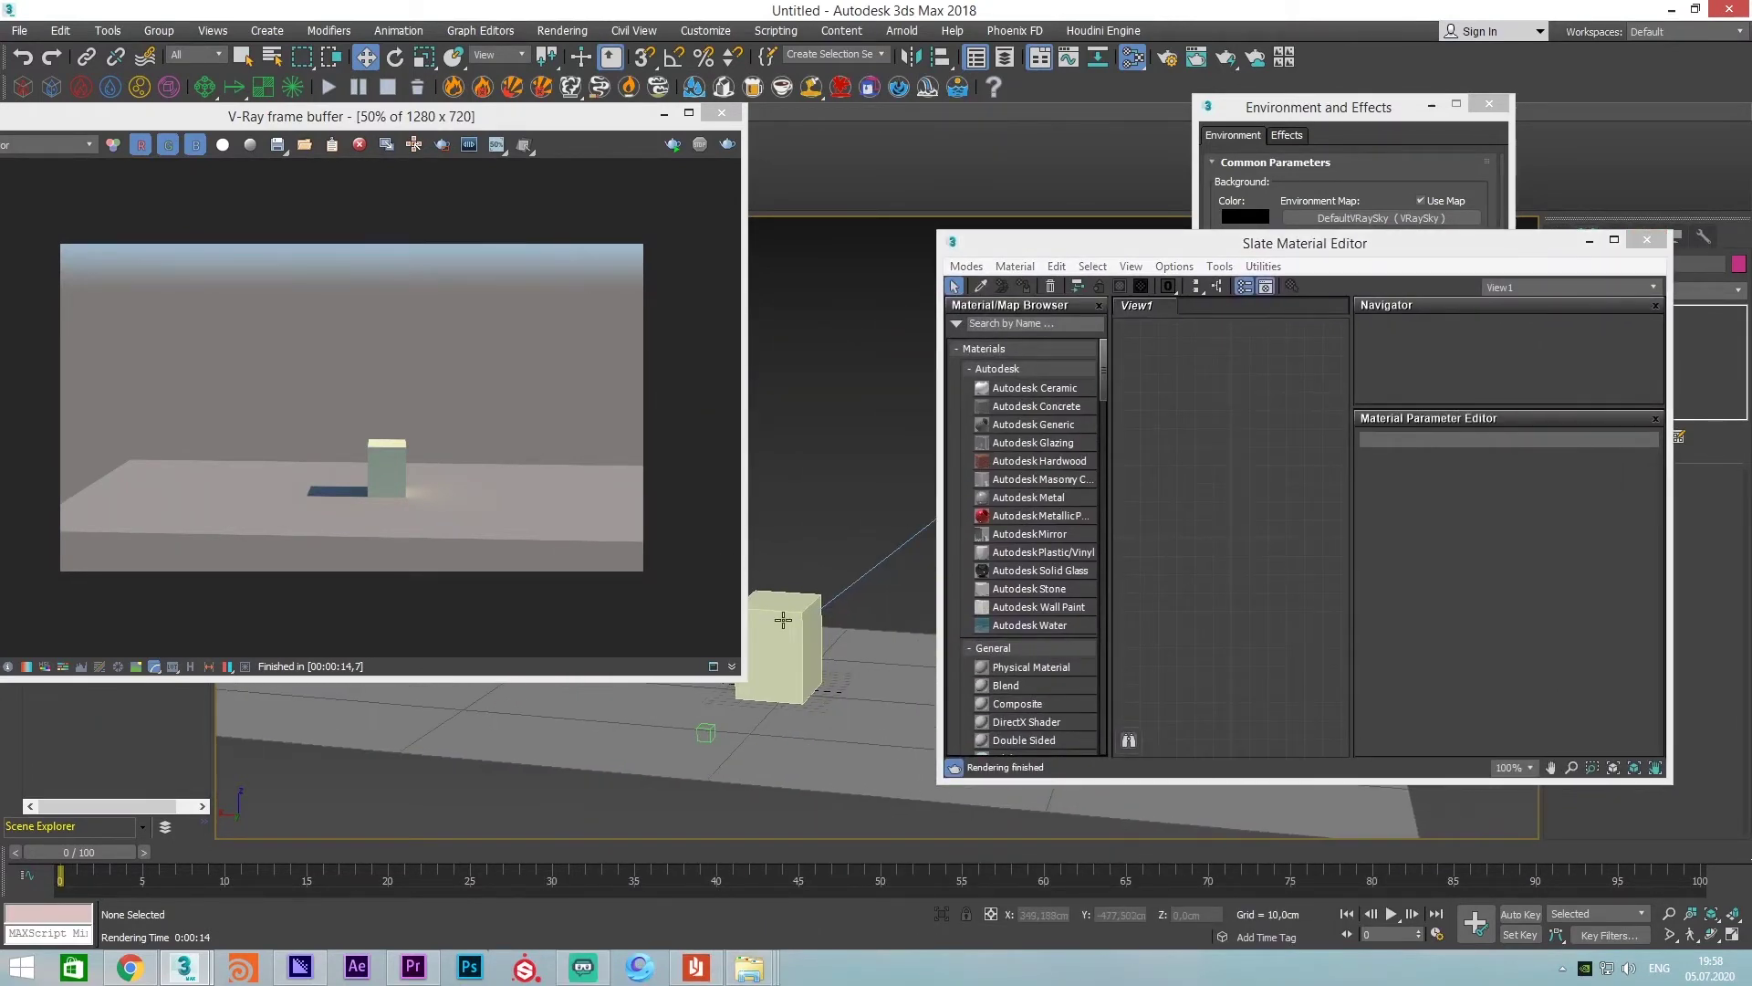
{"action": "left_click", "coordinate": [1014, 322]}
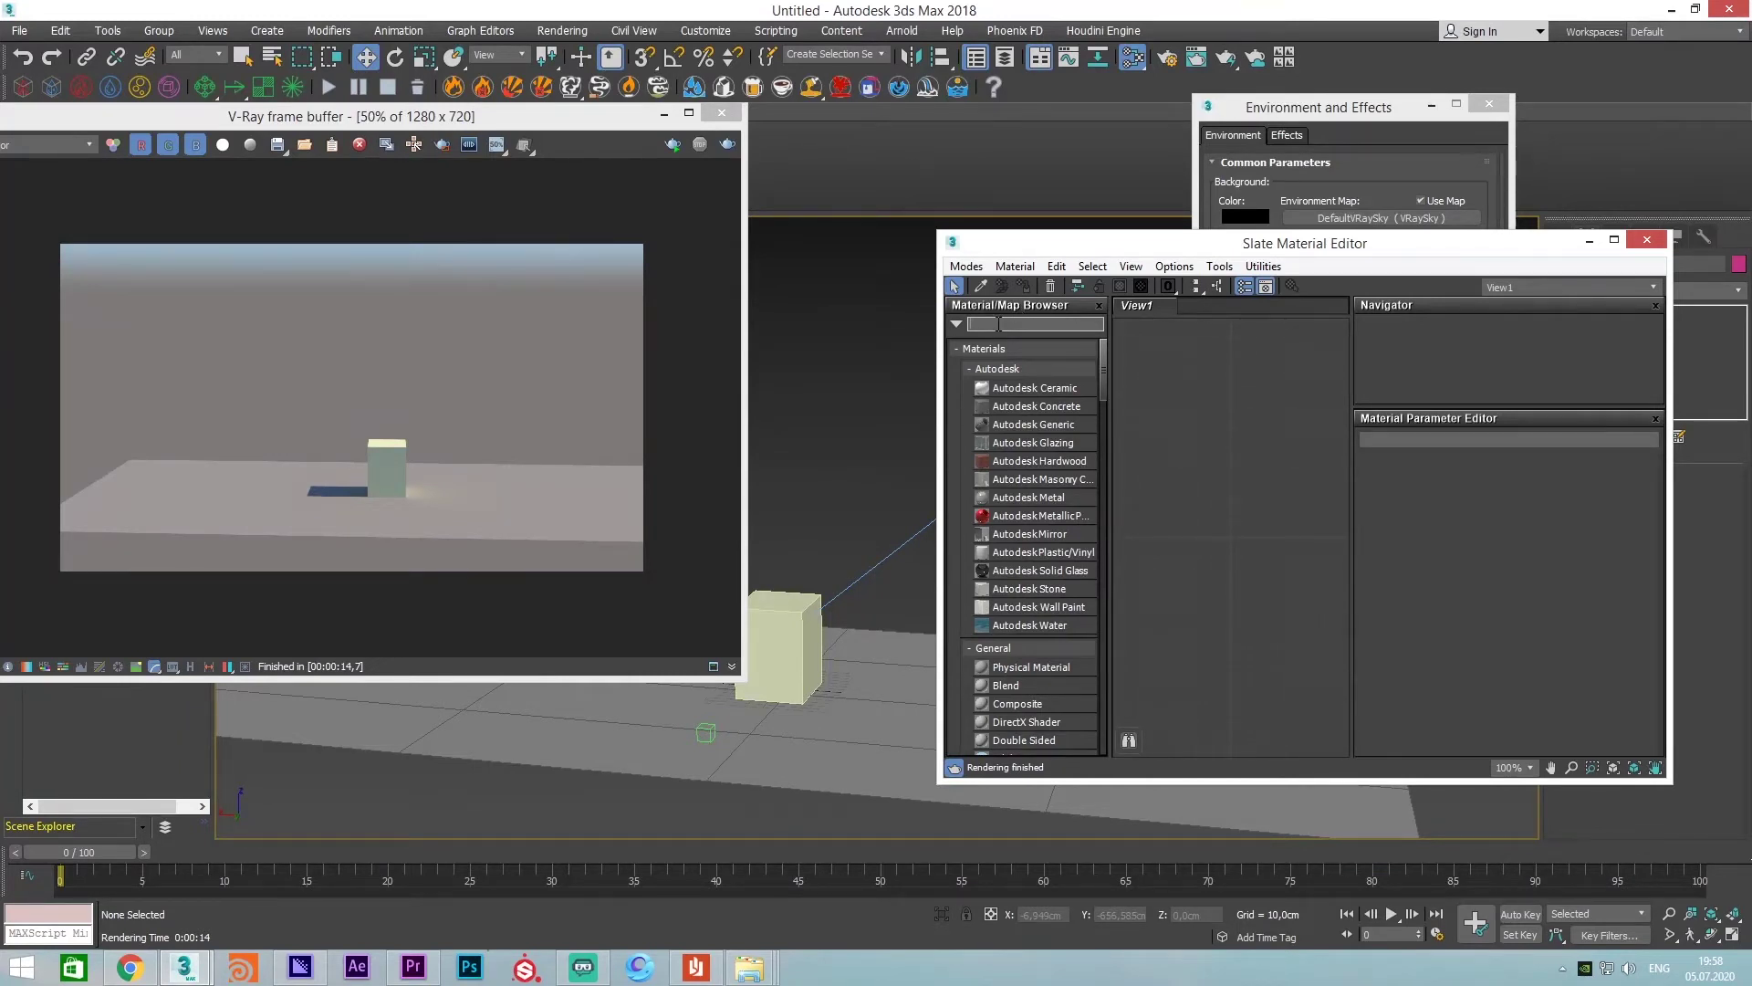
Search 'vraym', add a VRayMtl as Material #25 and assign it to the box and floor plane
{"action": "type", "text": "vraym"}
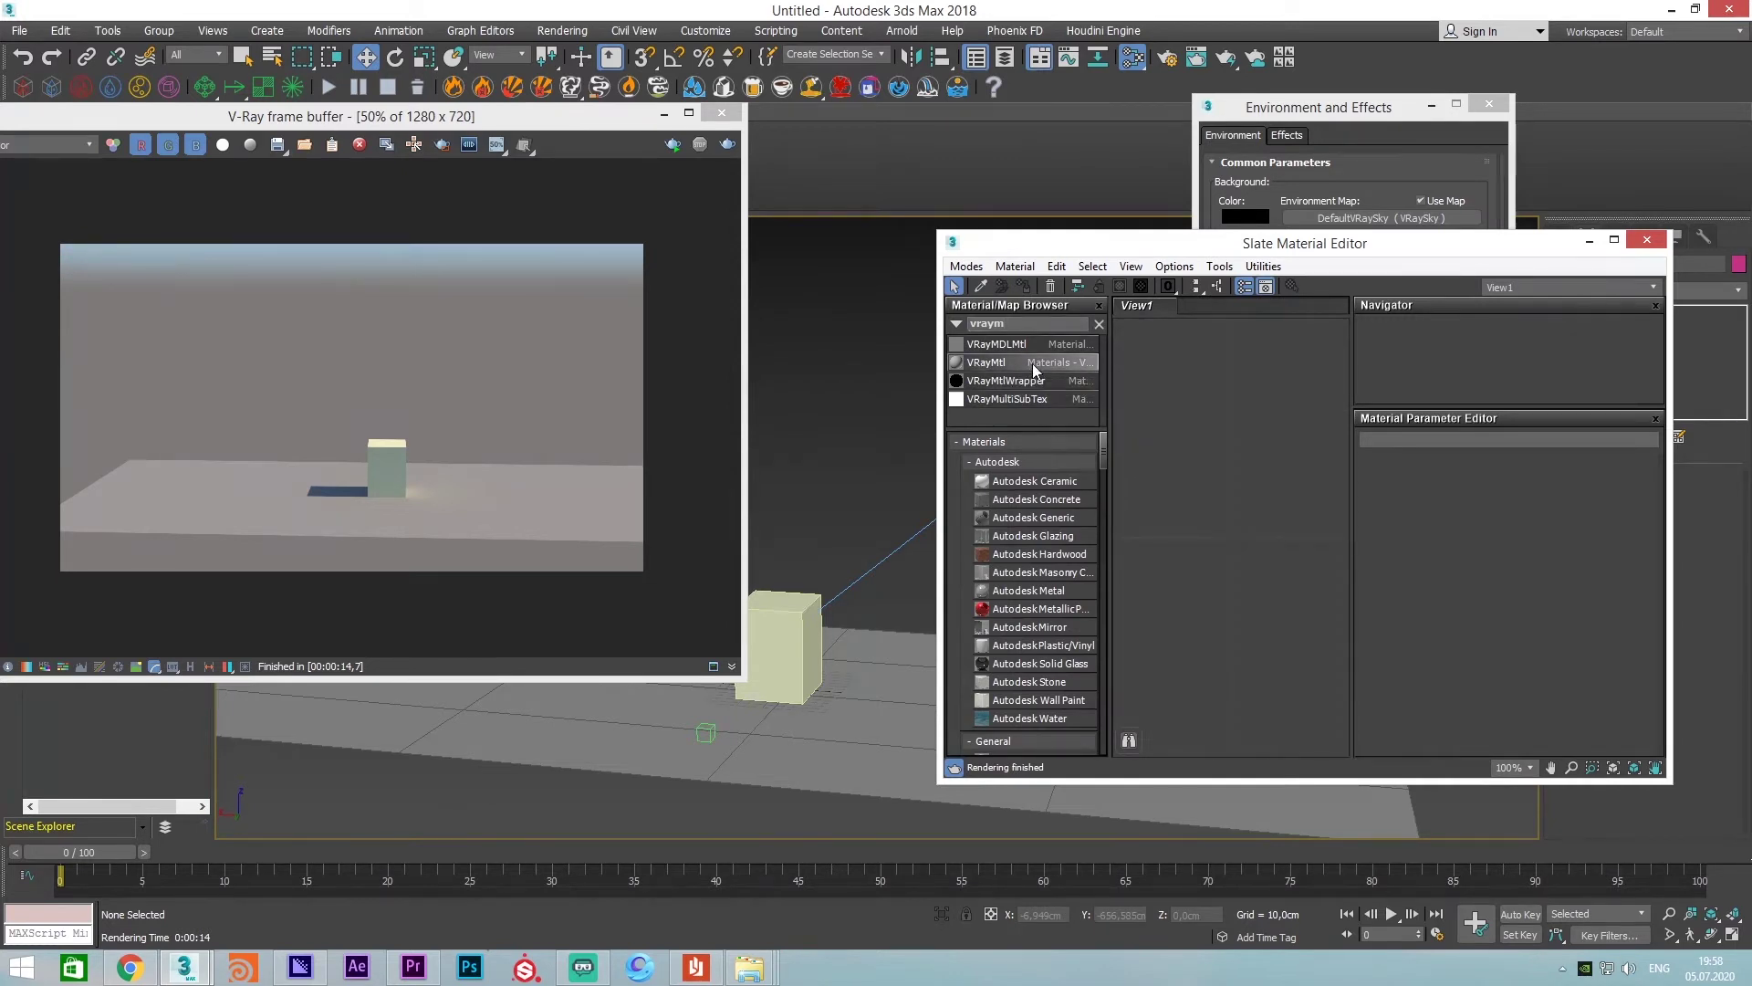
{"action": "left_click_drag", "start_coordinate": [1239, 429], "coordinate": [1238, 429]}
{"action": "scroll", "coordinate": [1227, 497], "scroll_direction": "down", "scroll_amount": 2}
{"action": "scroll", "coordinate": [1226, 497], "scroll_direction": "down", "scroll_amount": 1}
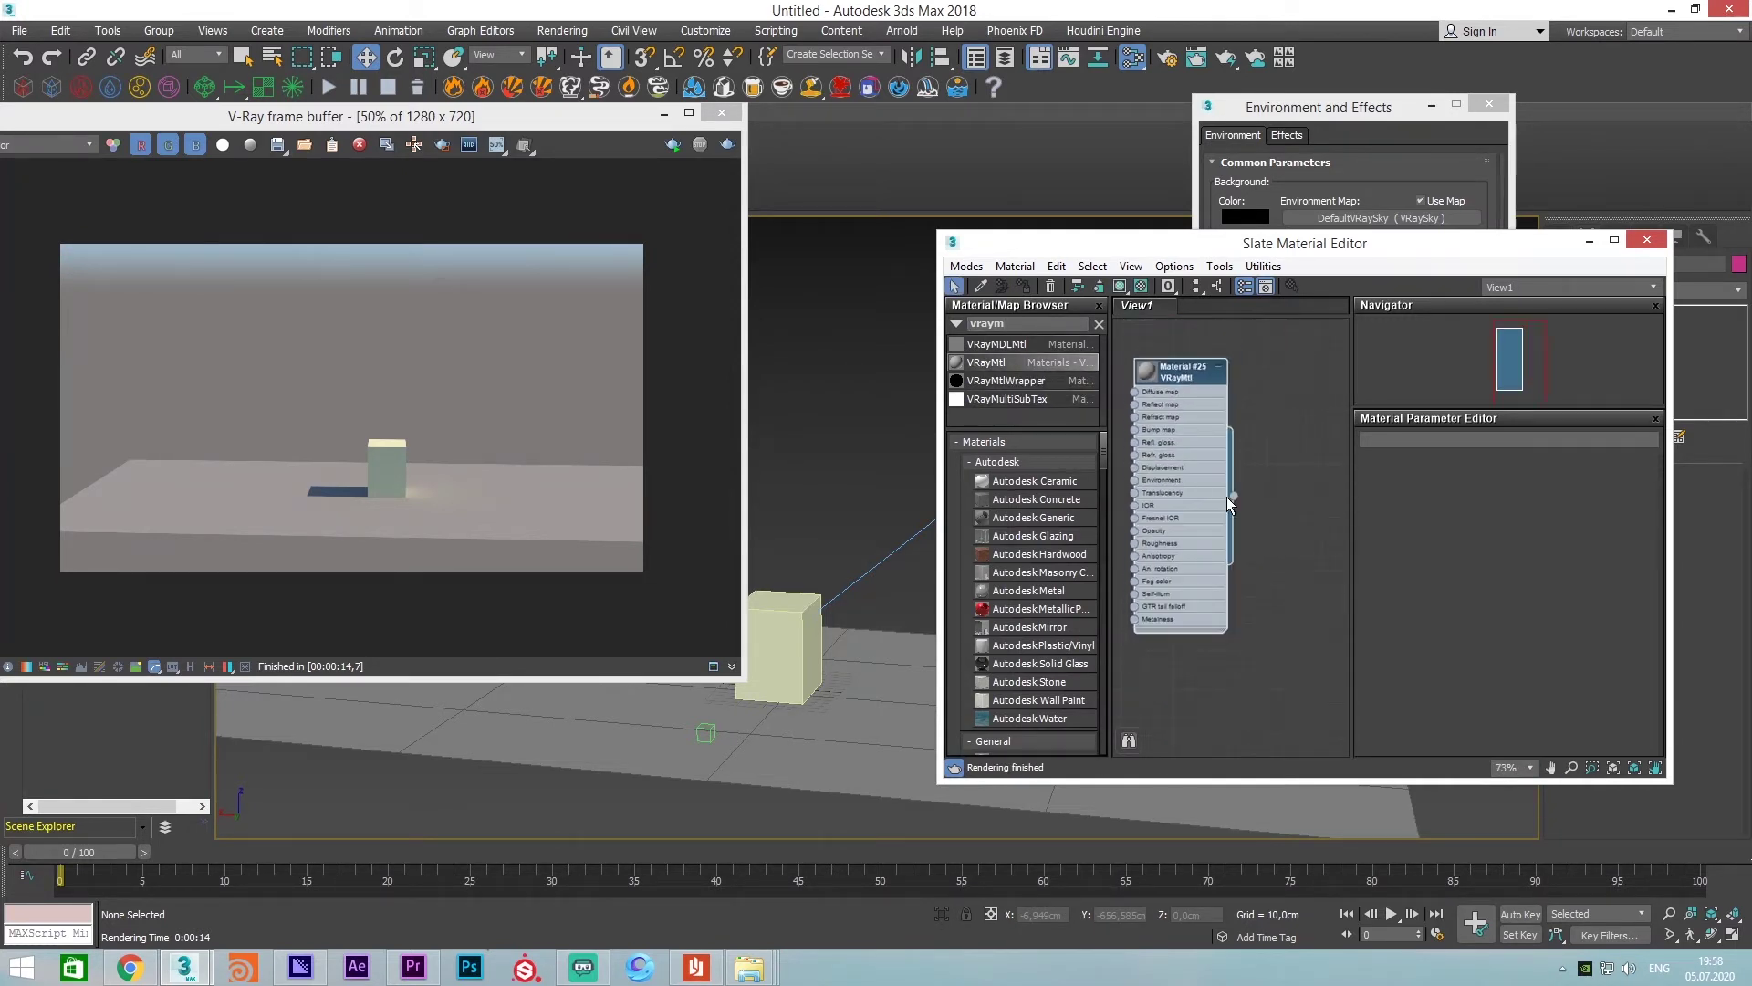
{"action": "left_click_drag", "start_coordinate": [1235, 496], "coordinate": [780, 643]}
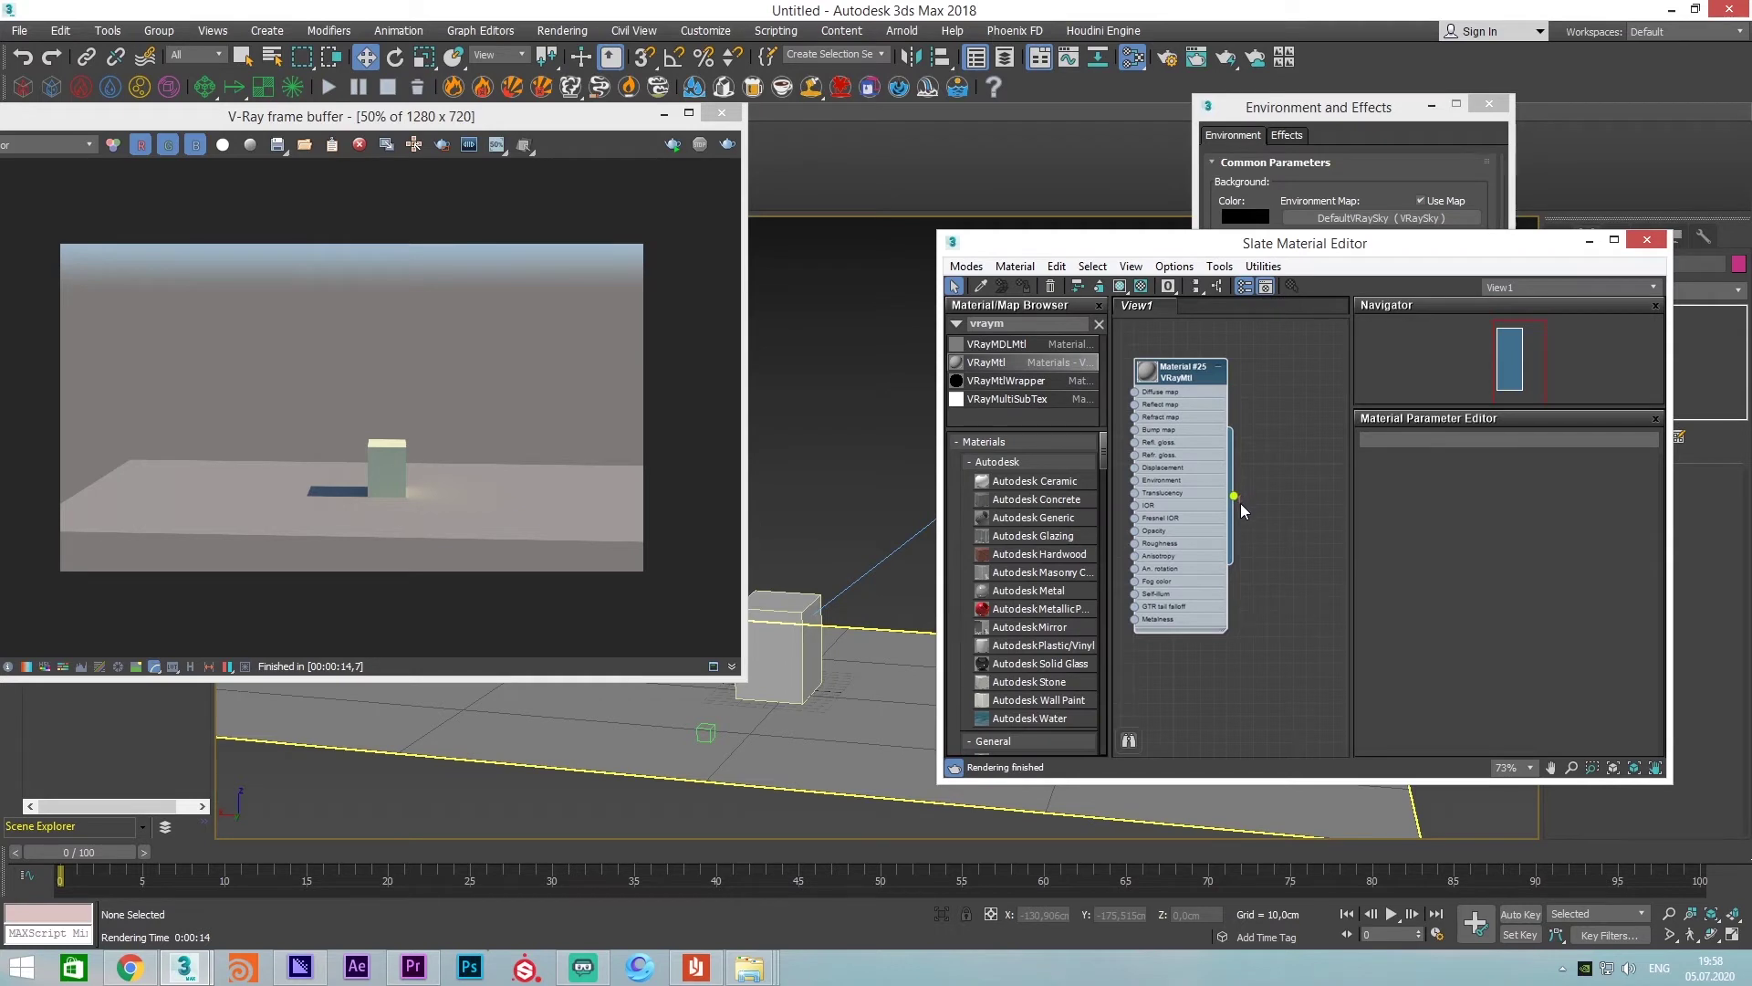
{"action": "mouse_move", "coordinate": [1274, 491]}
{"action": "left_mouse_down"}
{"action": "mouse_move", "coordinate": [801, 717]}
{"action": "mouse_move", "coordinate": [802, 672]}
{"action": "left_mouse_up"}
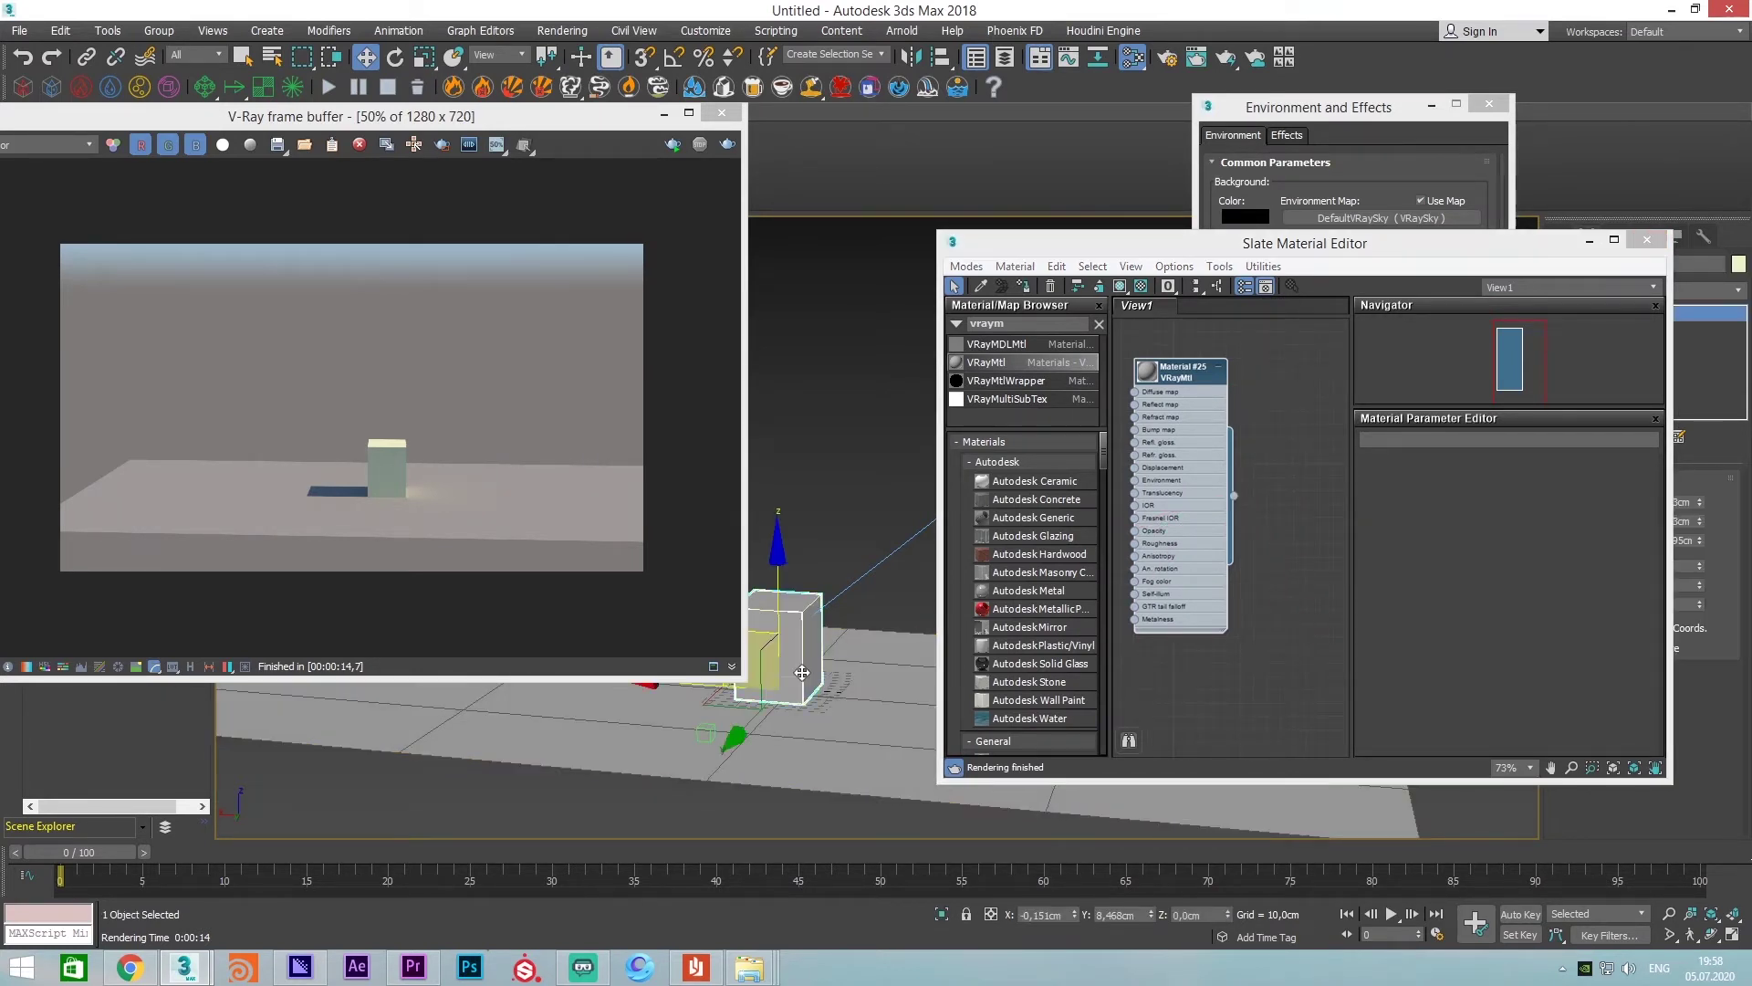
{"action": "middle_click_drag", "start_coordinate": [826, 666], "coordinate": [707, 190], "text": "alt"}
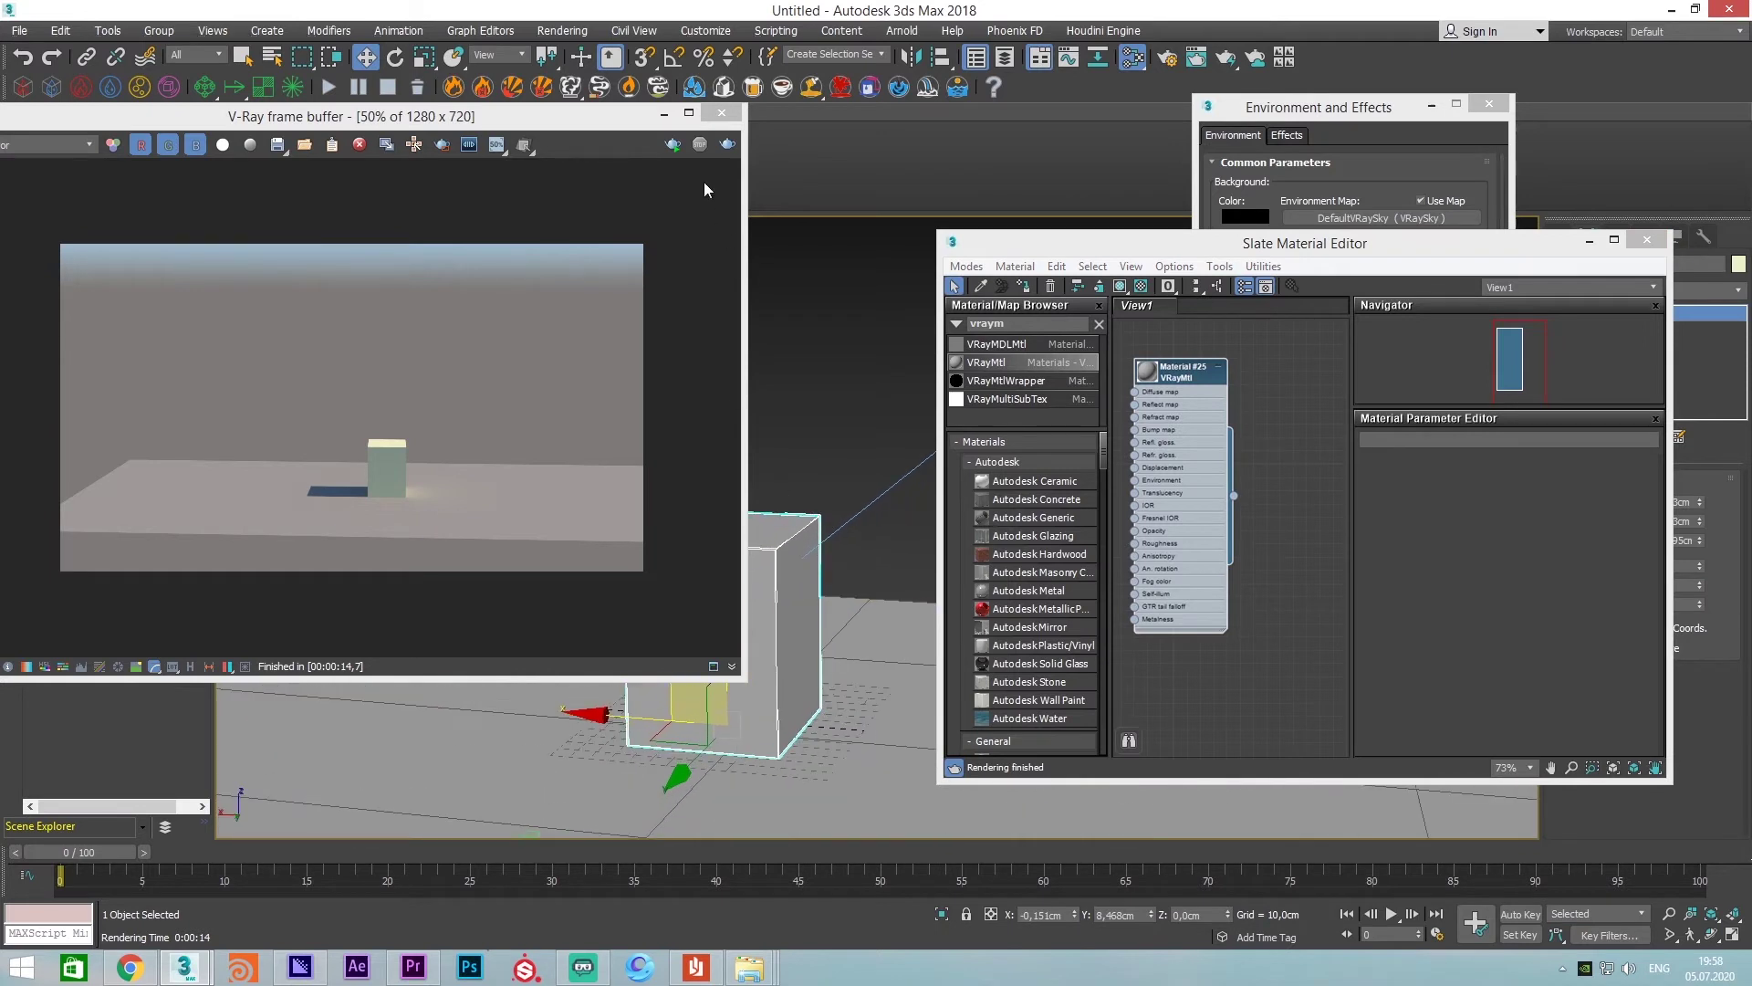
Start interactive V-Ray rendering and show Material #25's parameters in the Slate editor
{"action": "left_click", "coordinate": [674, 145]}
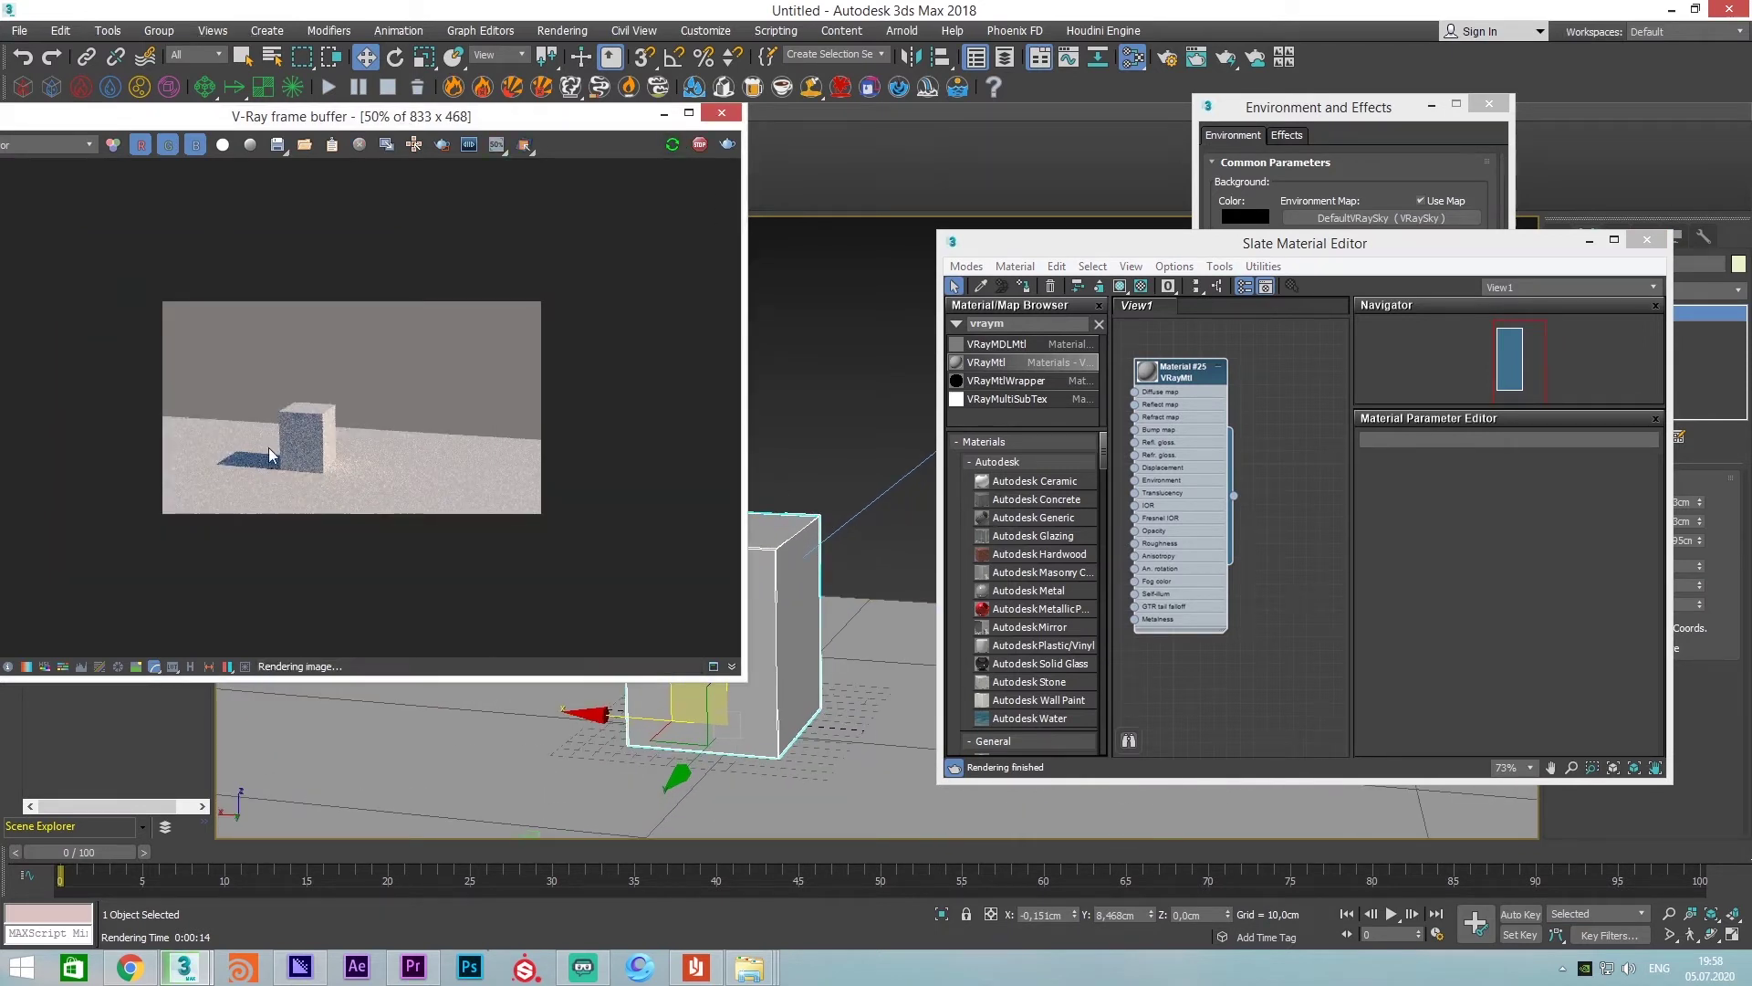
{"action": "left_click_drag", "start_coordinate": [417, 128], "coordinate": [514, 67]}
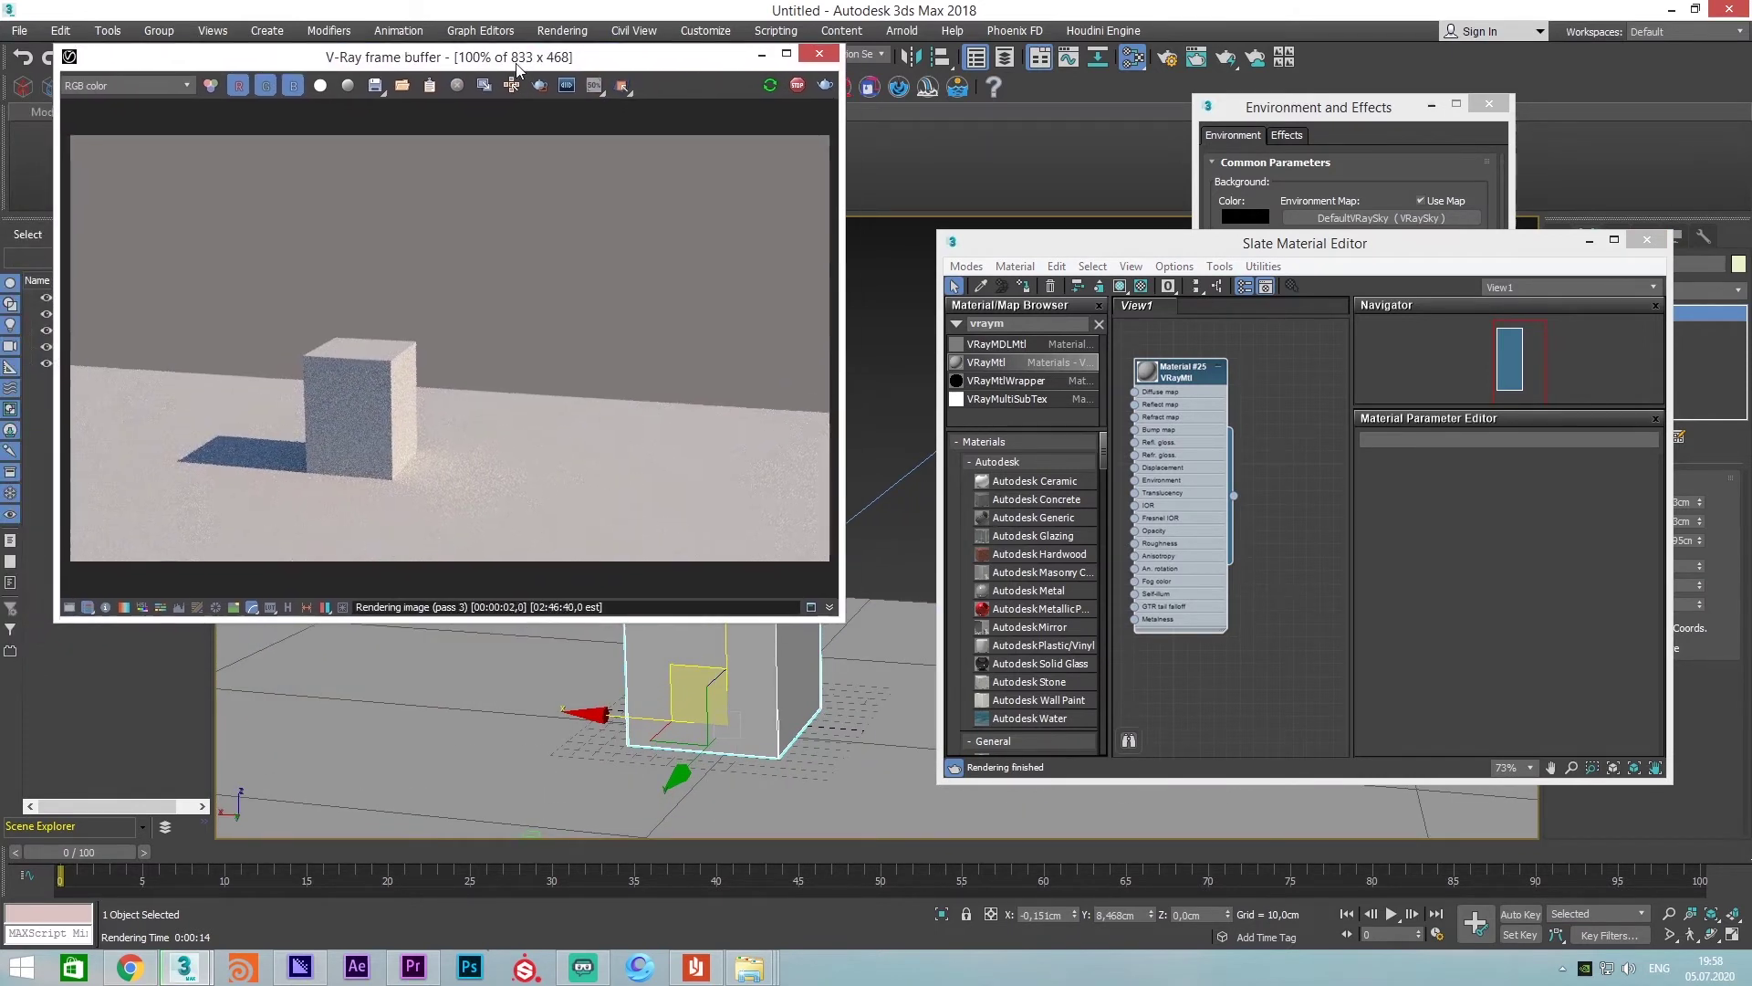
{"action": "key", "text": "shift+q"}
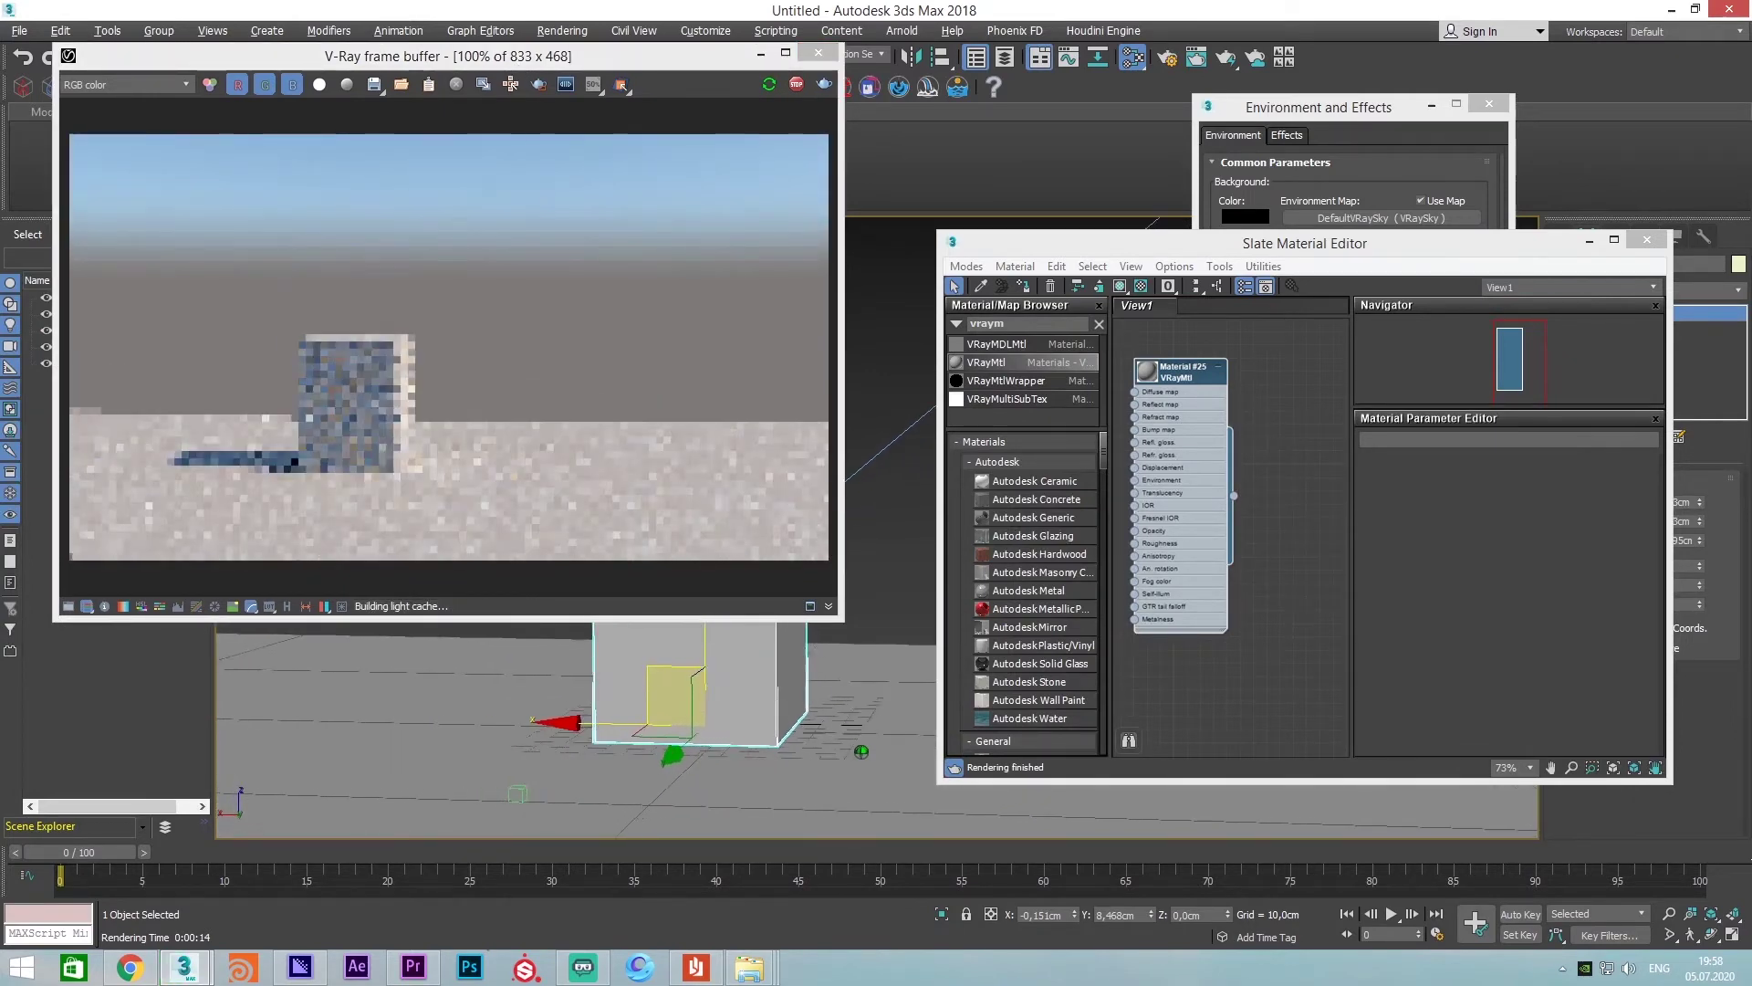
{"action": "scroll", "coordinate": [849, 708], "scroll_direction": "up", "scroll_amount": 4}
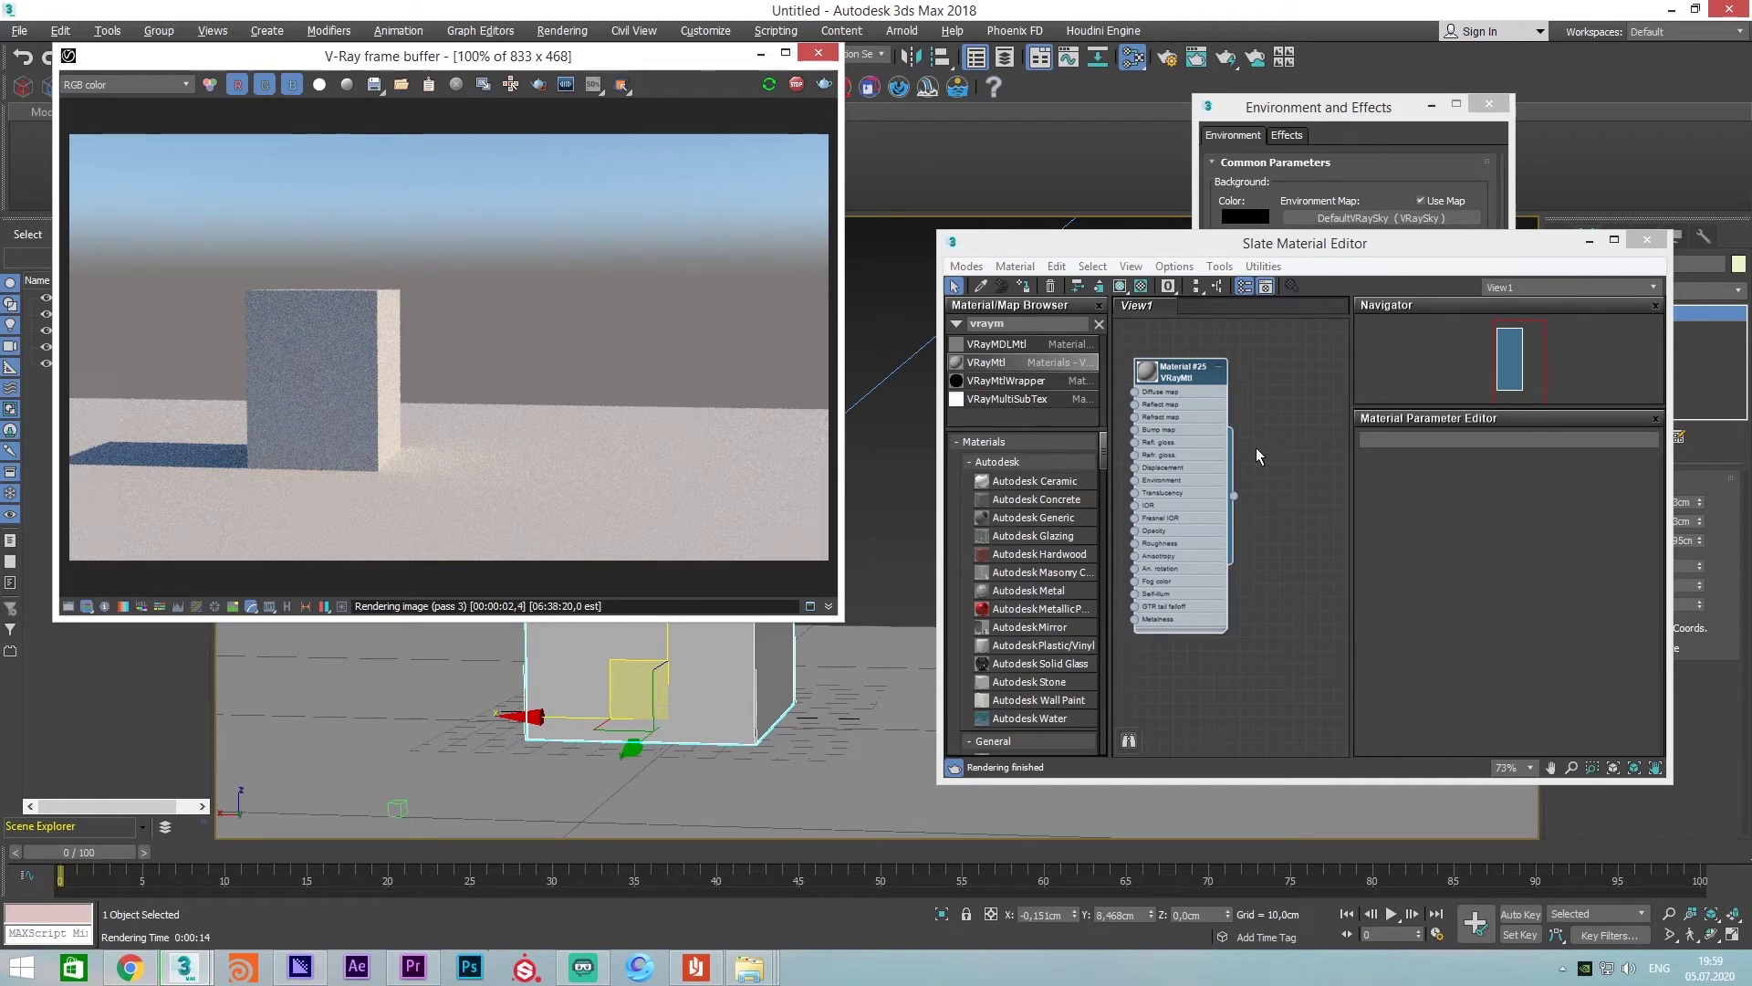
{"action": "double_click", "coordinate": [1211, 430]}
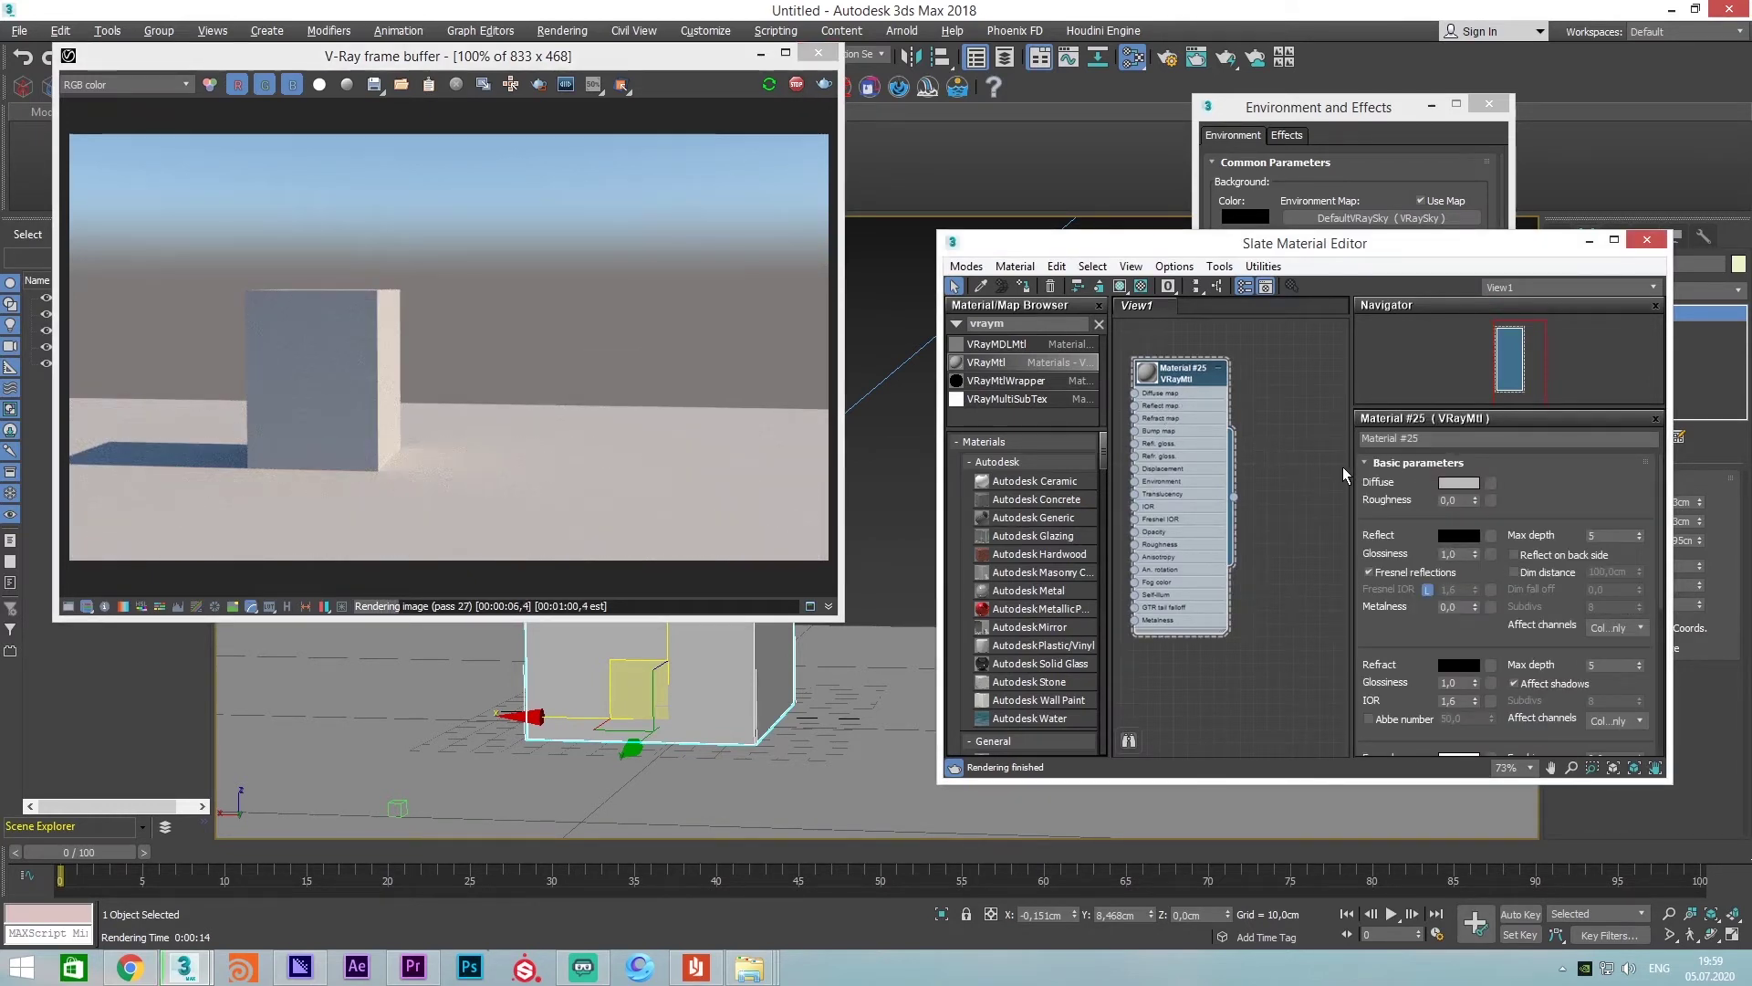
{"action": "left_click_drag", "start_coordinate": [1215, 484], "coordinate": [1227, 483]}
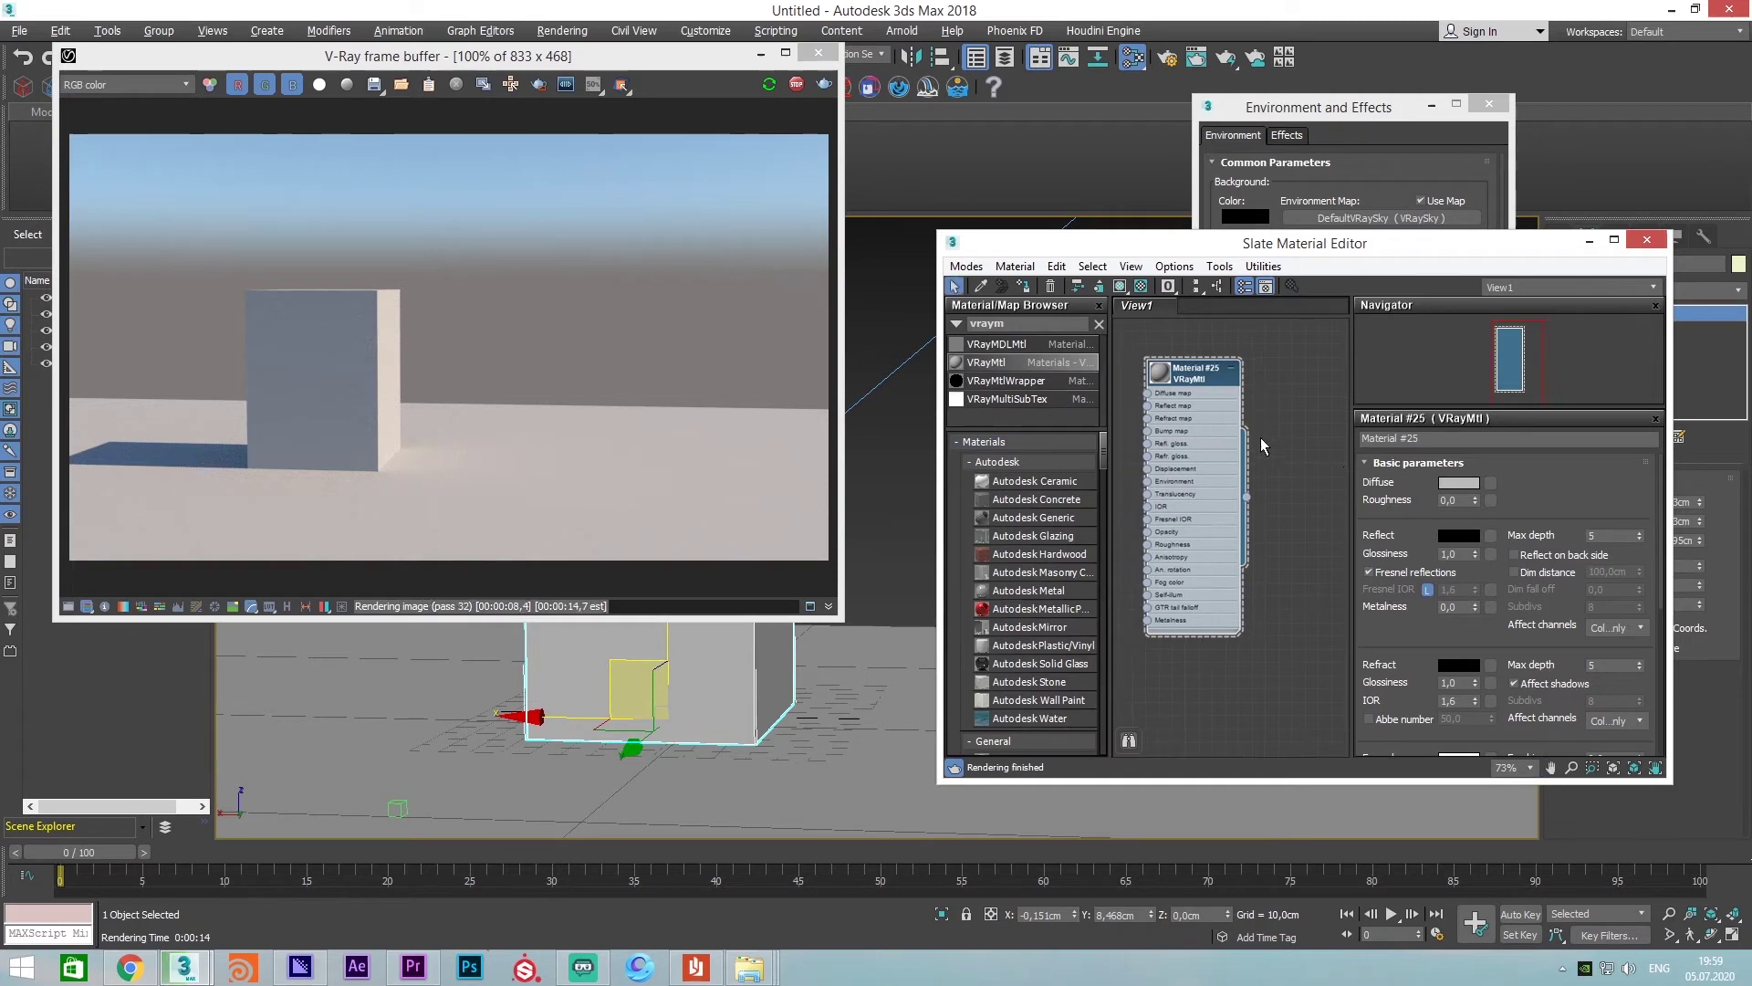
Set Material #25's diffuse colour to blue (RGB 0, 44, 133)
{"action": "left_click", "coordinate": [1459, 481]}
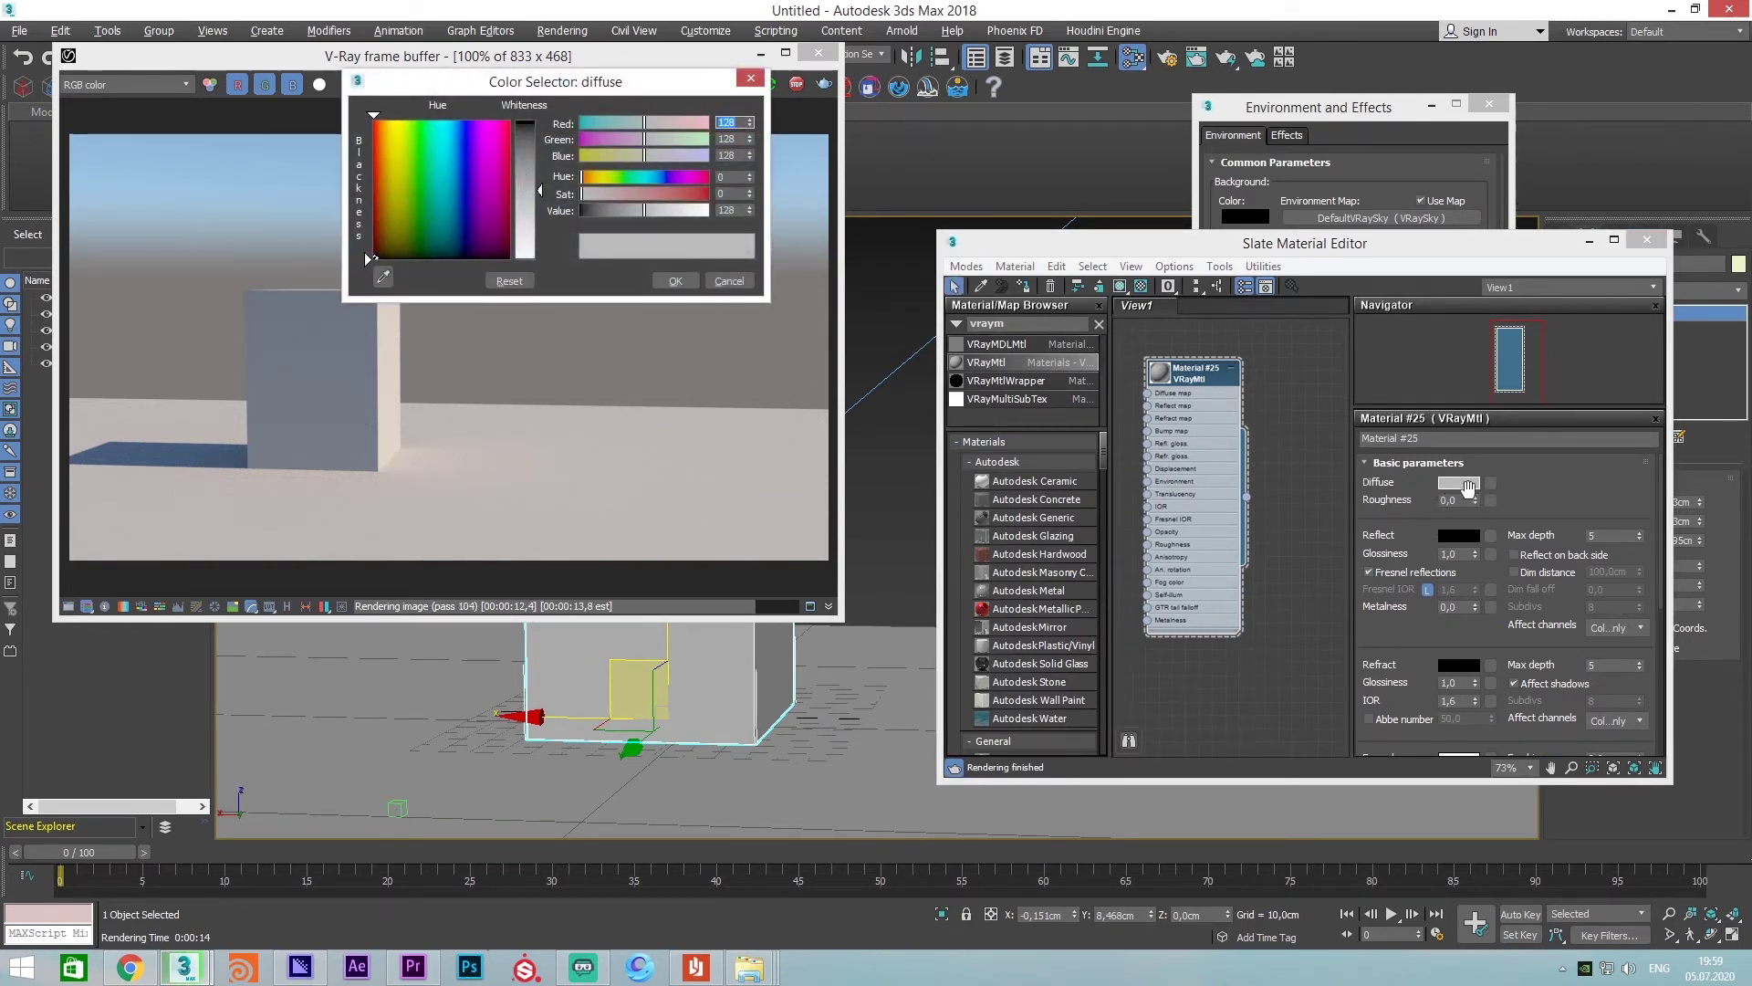
{"action": "mouse_move", "coordinate": [457, 197]}
{"action": "left_mouse_down"}
{"action": "mouse_move", "coordinate": [416, 156]}
{"action": "mouse_move", "coordinate": [370, 258]}
{"action": "mouse_move", "coordinate": [470, 163]}
{"action": "mouse_move", "coordinate": [501, 172]}
{"action": "left_mouse_up"}
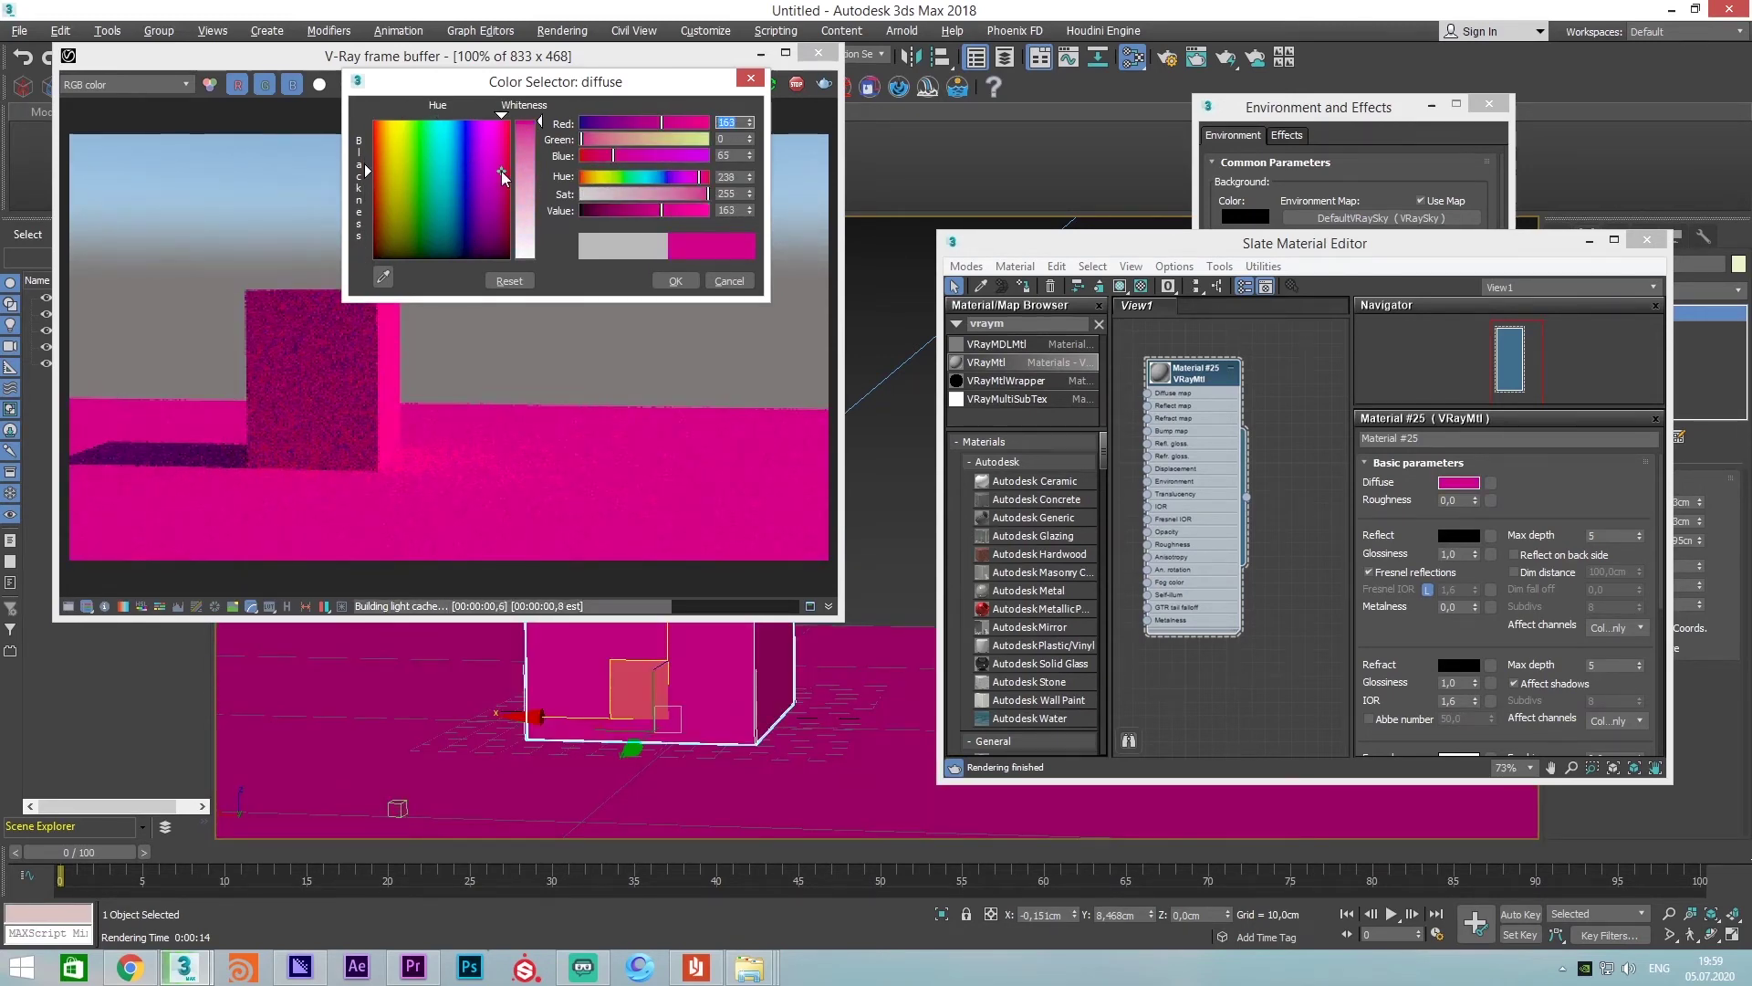
{"action": "left_click_drag", "start_coordinate": [501, 172], "coordinate": [457, 188]}
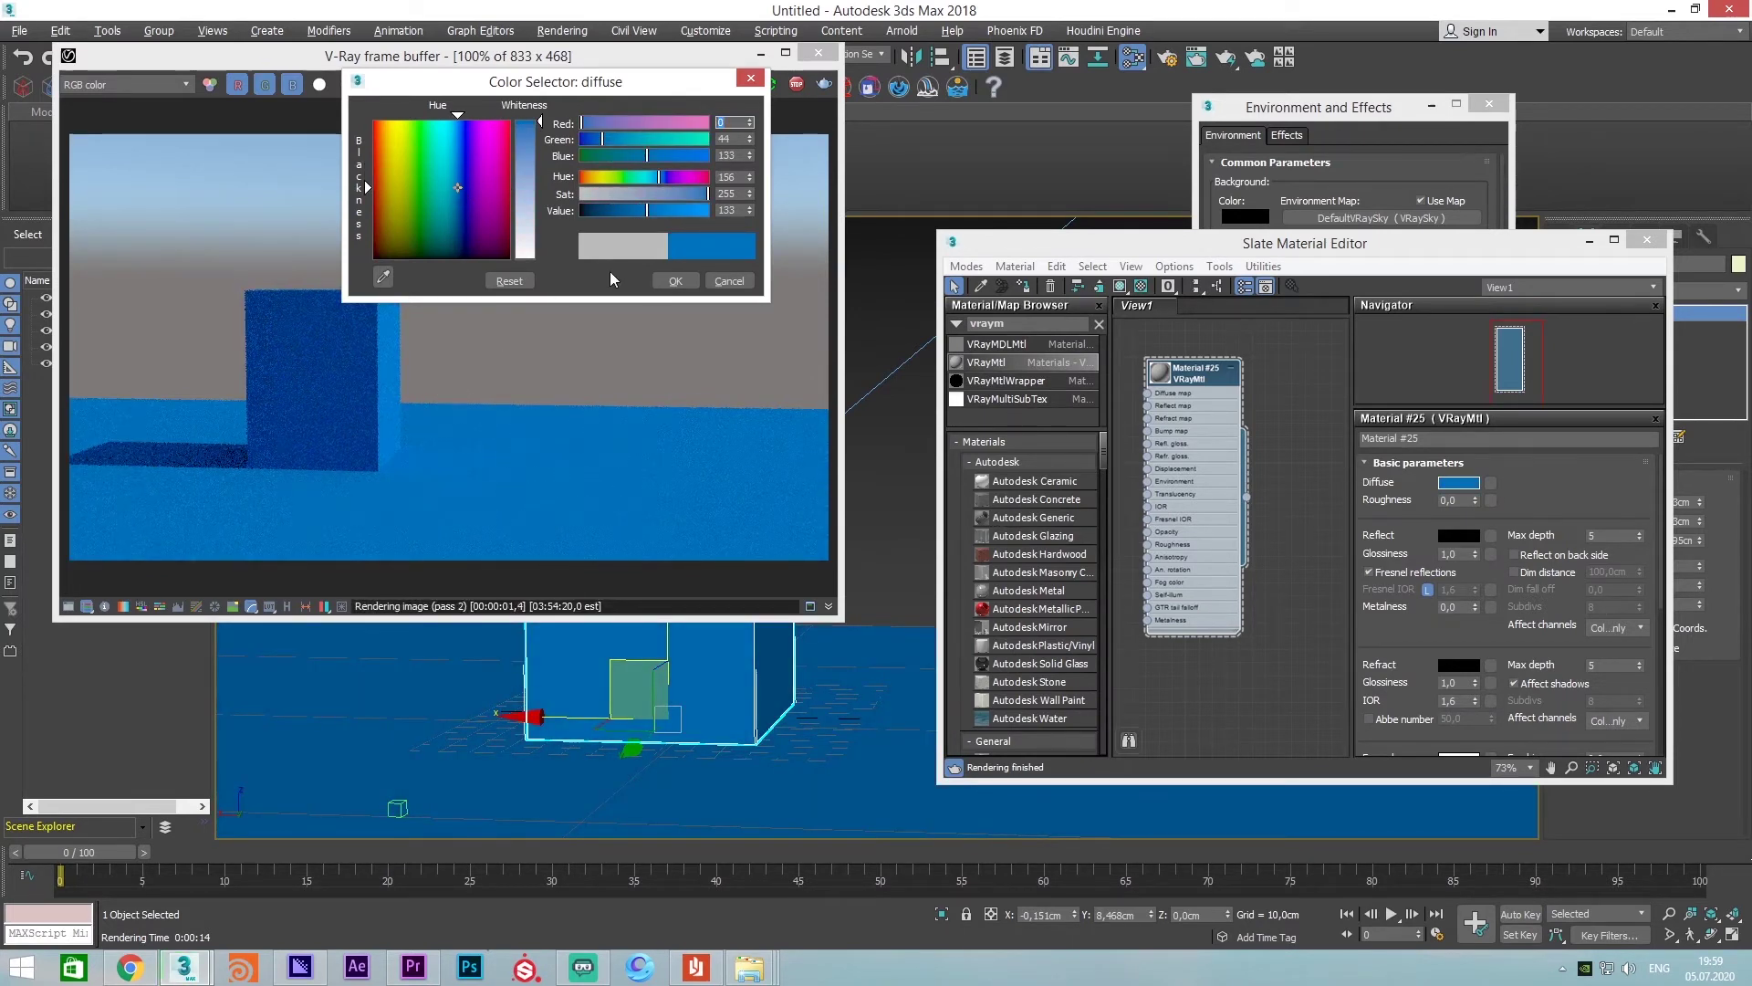
{"action": "left_click", "coordinate": [671, 283]}
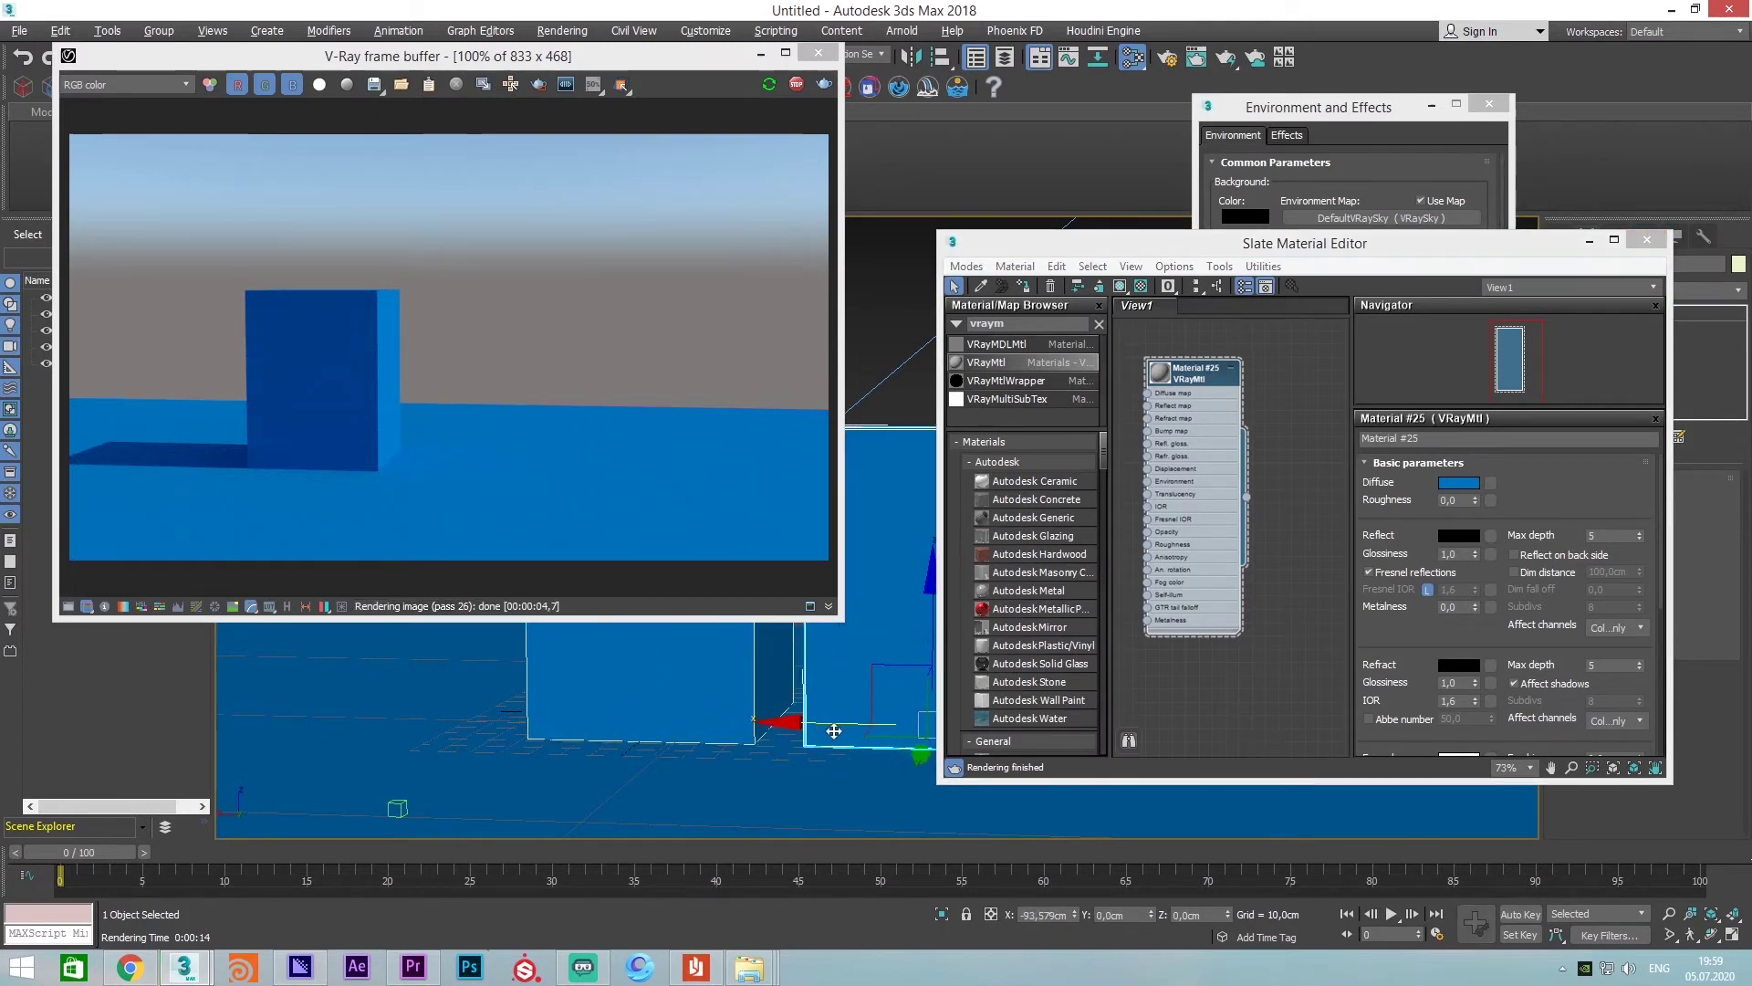
Copy the box twice to the right, making three boxes in a row
{"action": "left_click_drag", "start_coordinate": [564, 717], "coordinate": [813, 719], "text": "shift"}
{"action": "left_click", "coordinate": [872, 562]}
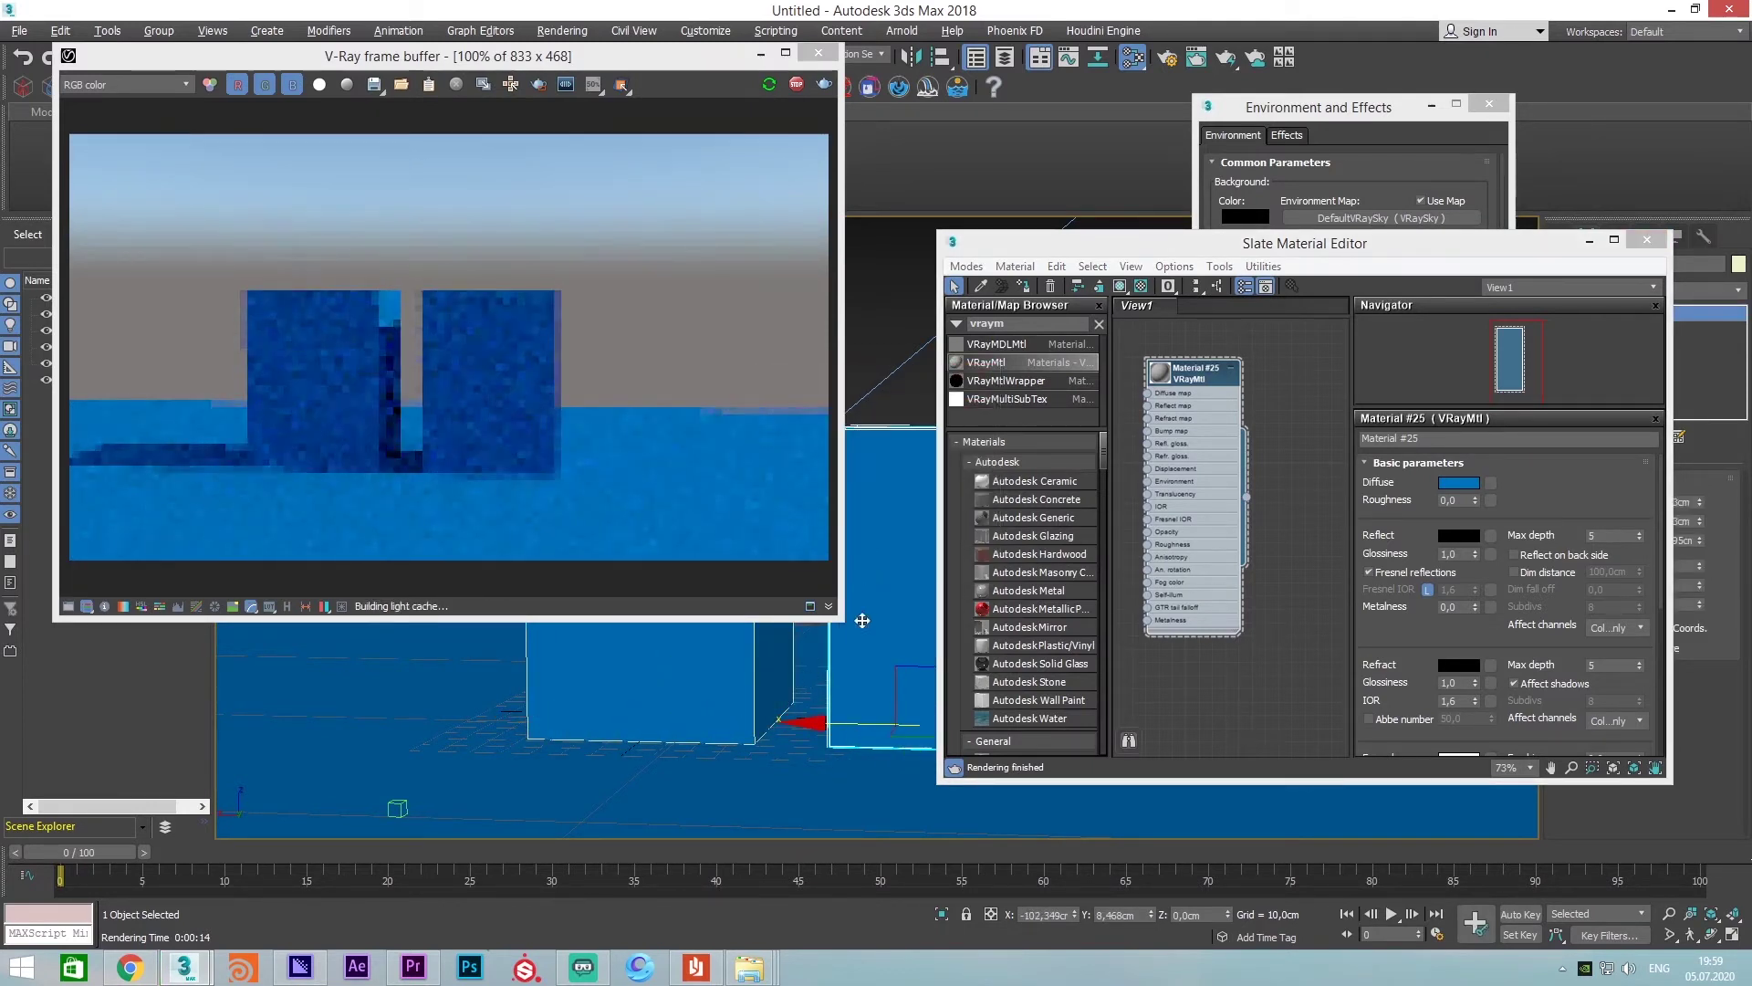
{"action": "middle_click_drag", "start_coordinate": [847, 612], "coordinate": [801, 730]}
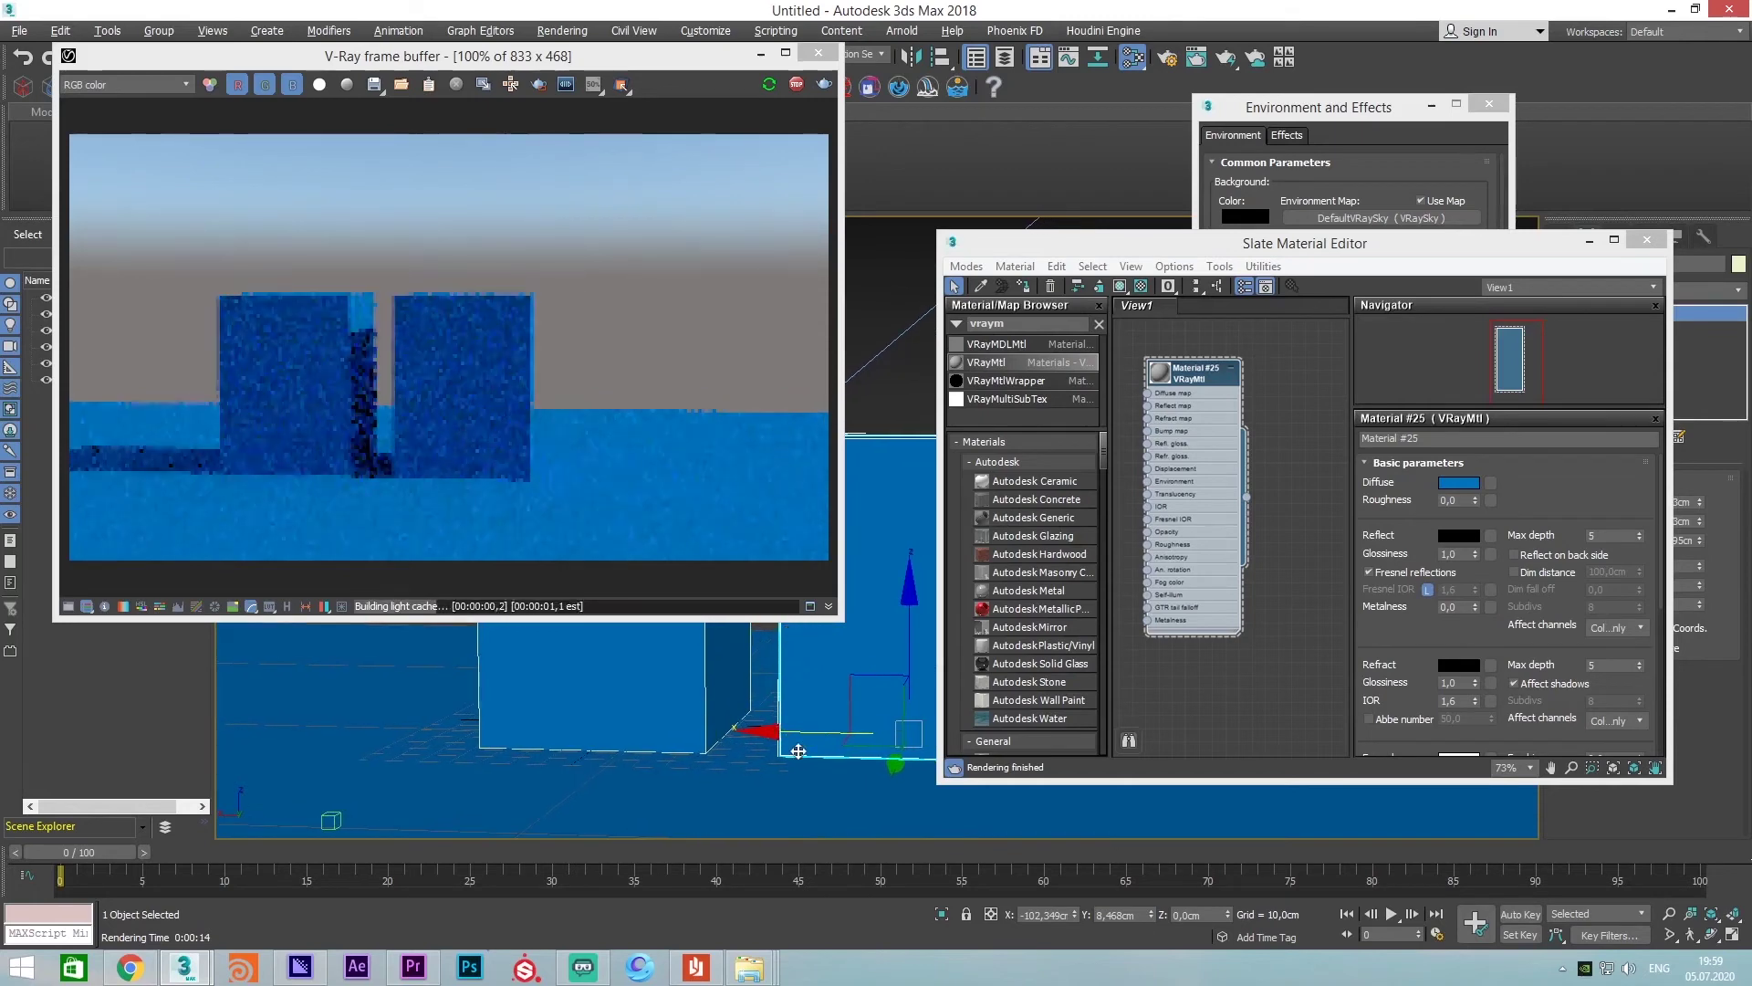
{"action": "left_click_drag", "start_coordinate": [1059, 728], "coordinate": [1109, 741], "text": "shift"}
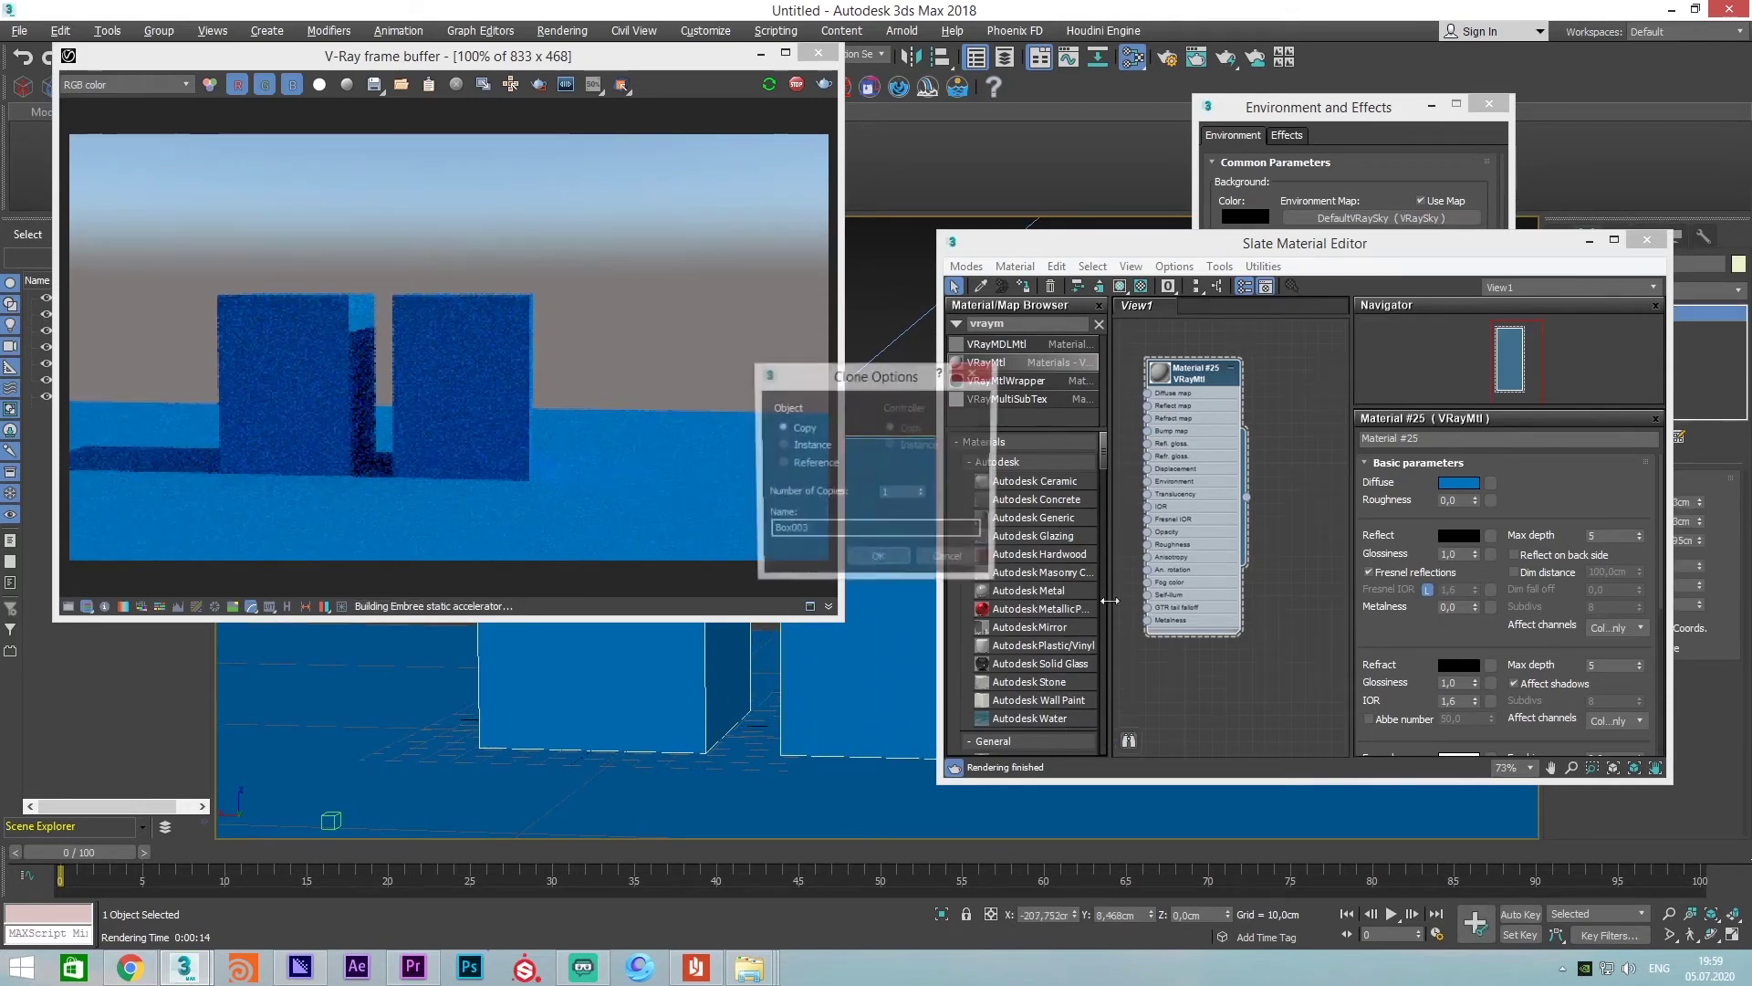
{"action": "left_click", "coordinate": [874, 564]}
Remove the Material #25 node and assign new VRayMtl materials to the middle and right boxes
{"action": "key", "text": "Delete"}
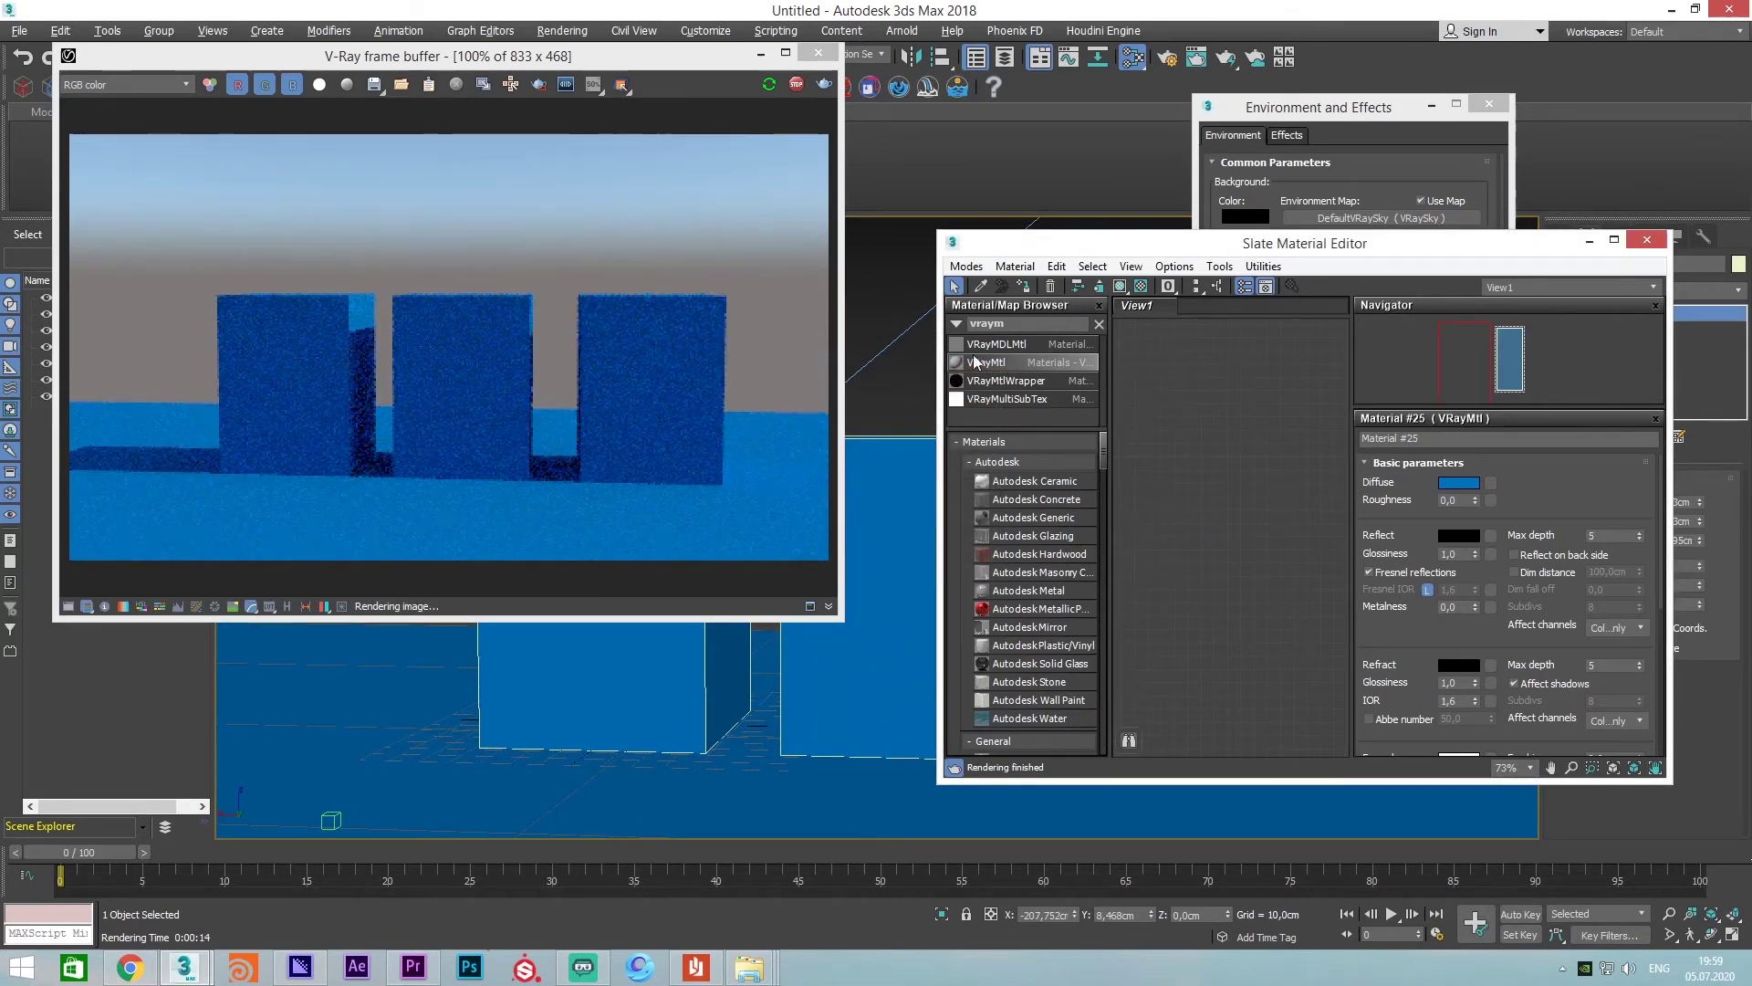
{"action": "left_click_drag", "start_coordinate": [1218, 394], "coordinate": [1218, 394]}
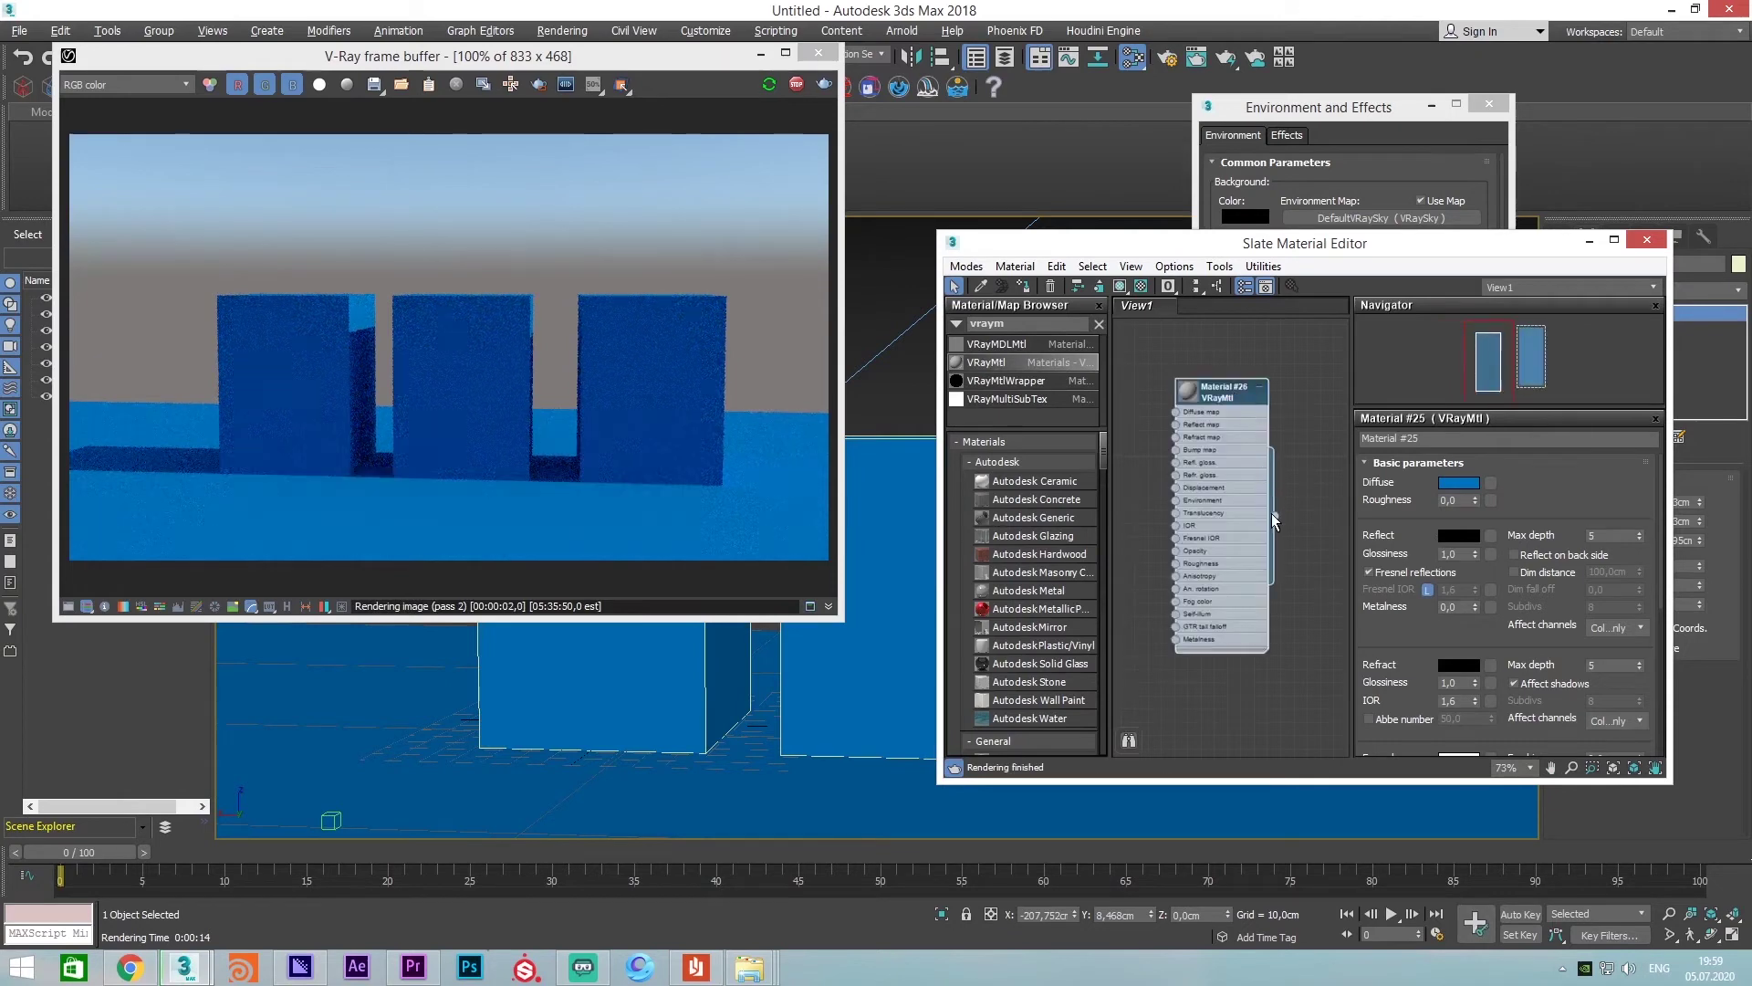
{"action": "left_click_drag", "start_coordinate": [1274, 516], "coordinate": [910, 655]}
{"action": "left_click_drag", "start_coordinate": [1305, 243], "coordinate": [1516, 112]}
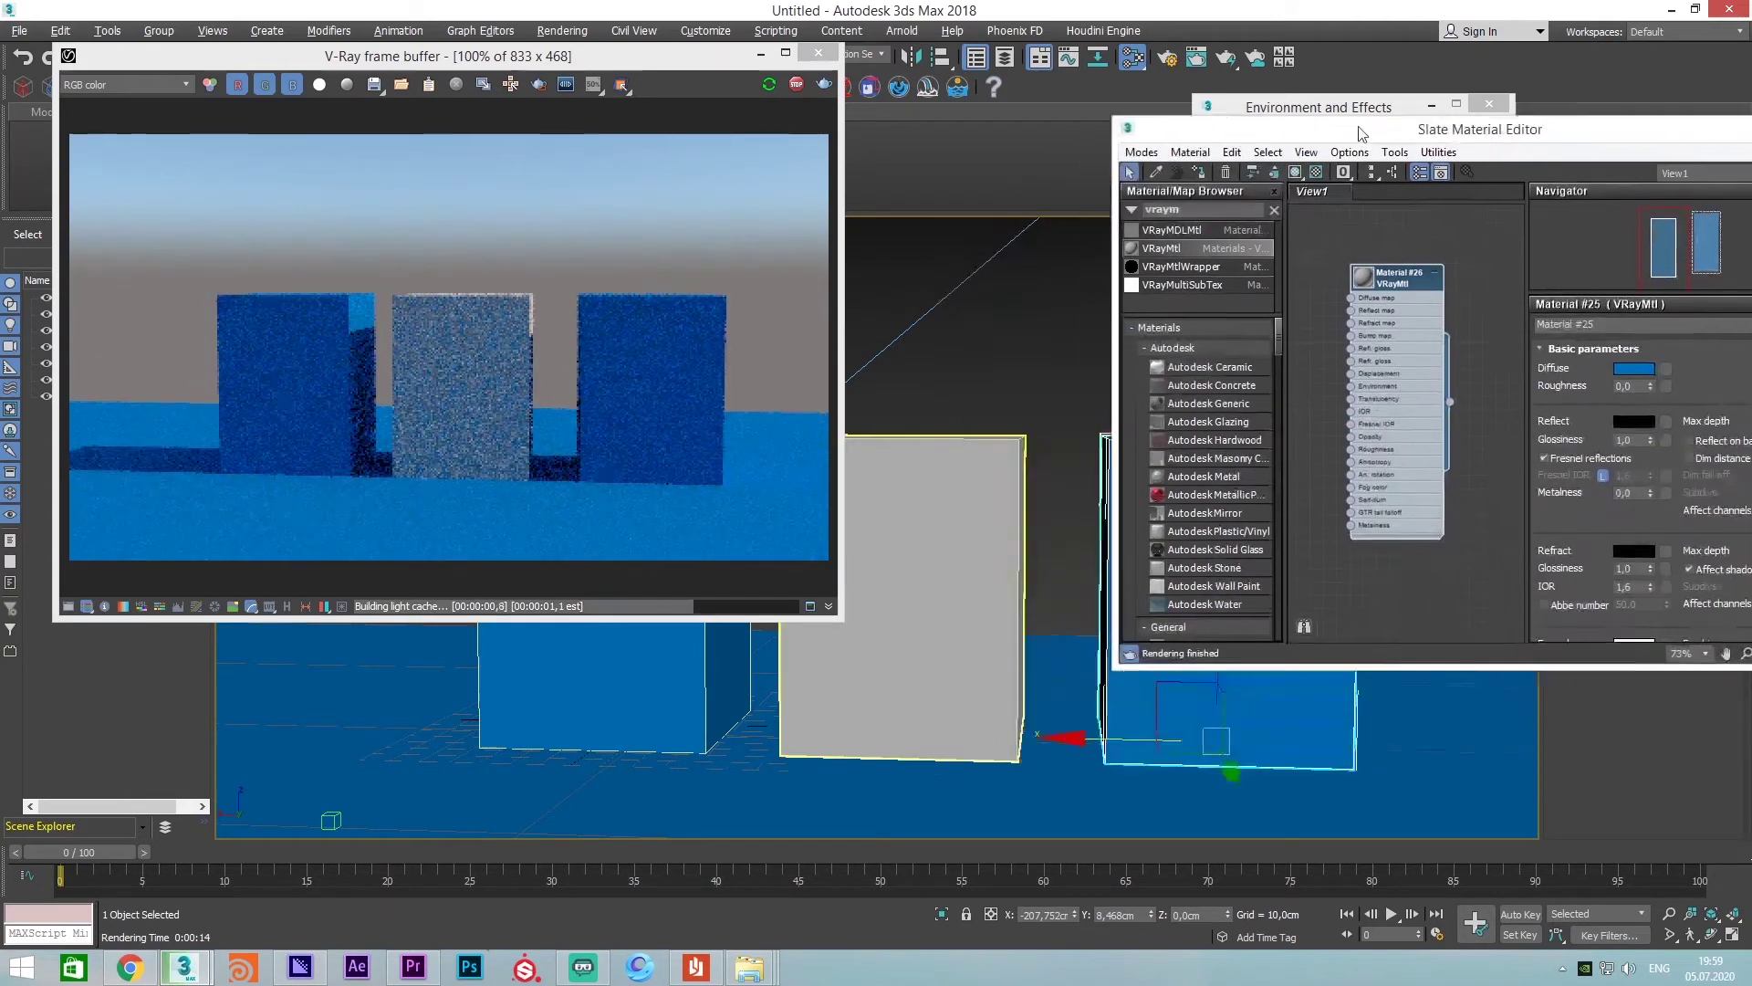
{"action": "scroll", "coordinate": [1444, 326], "scroll_direction": "down", "scroll_amount": 4}
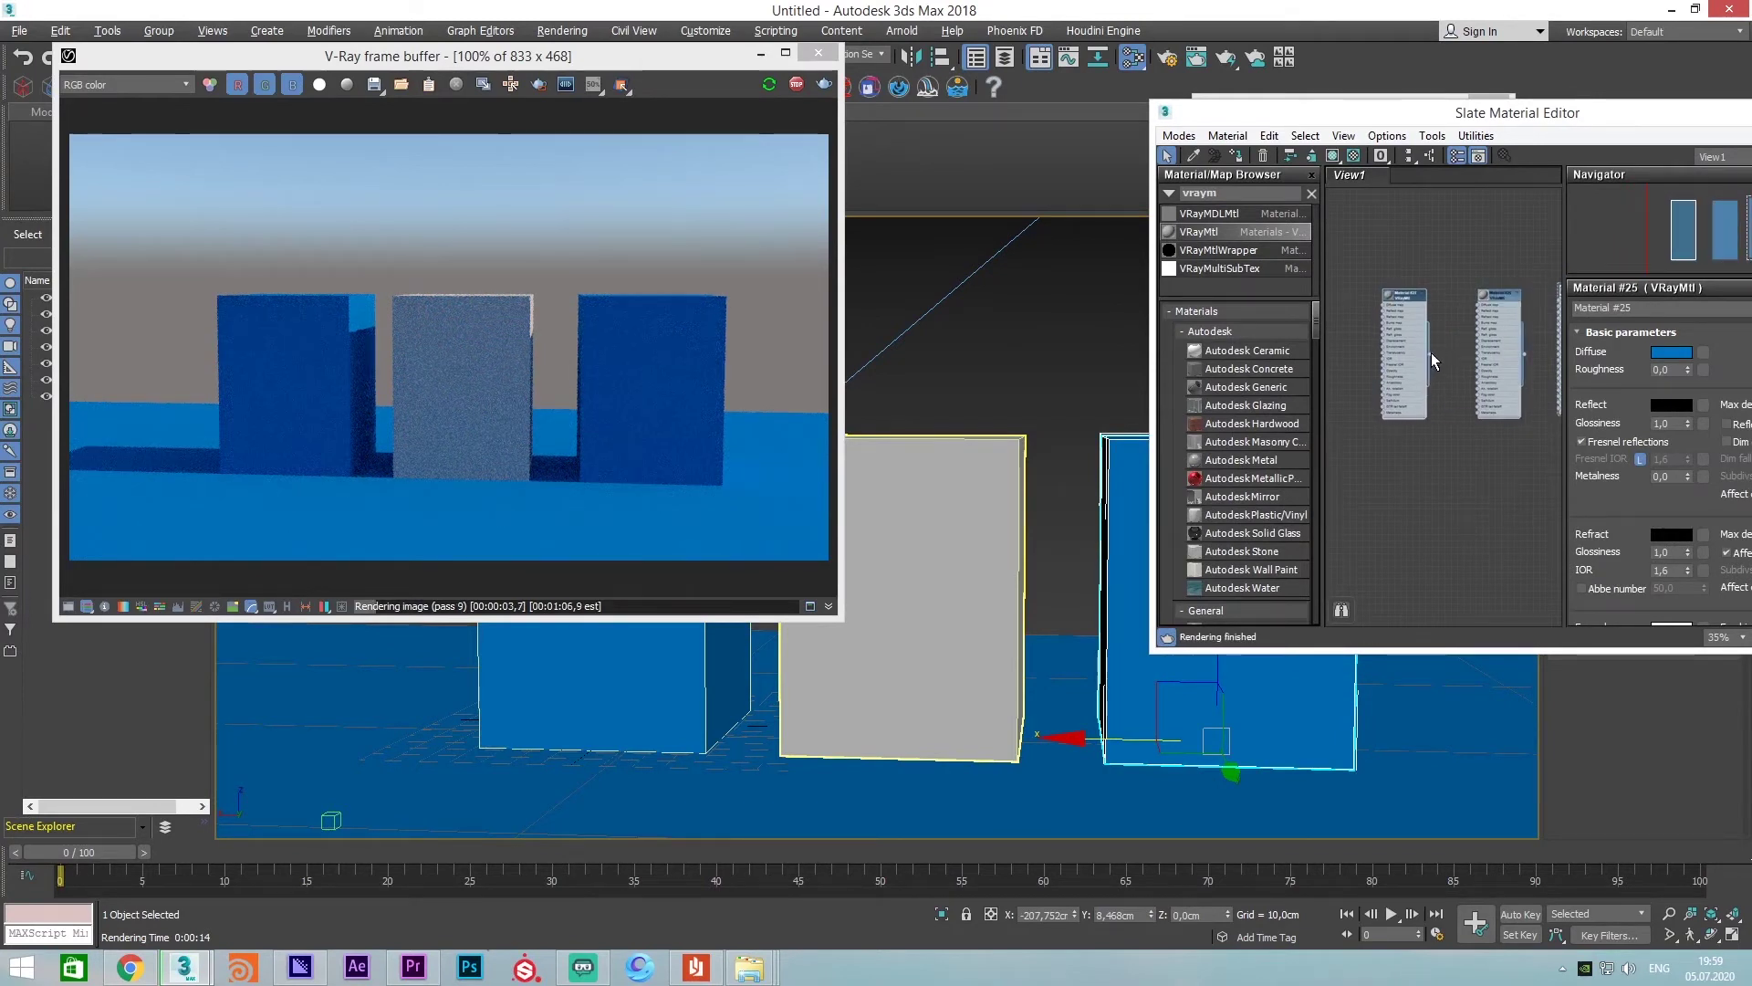
{"action": "left_click", "coordinate": [1396, 447]}
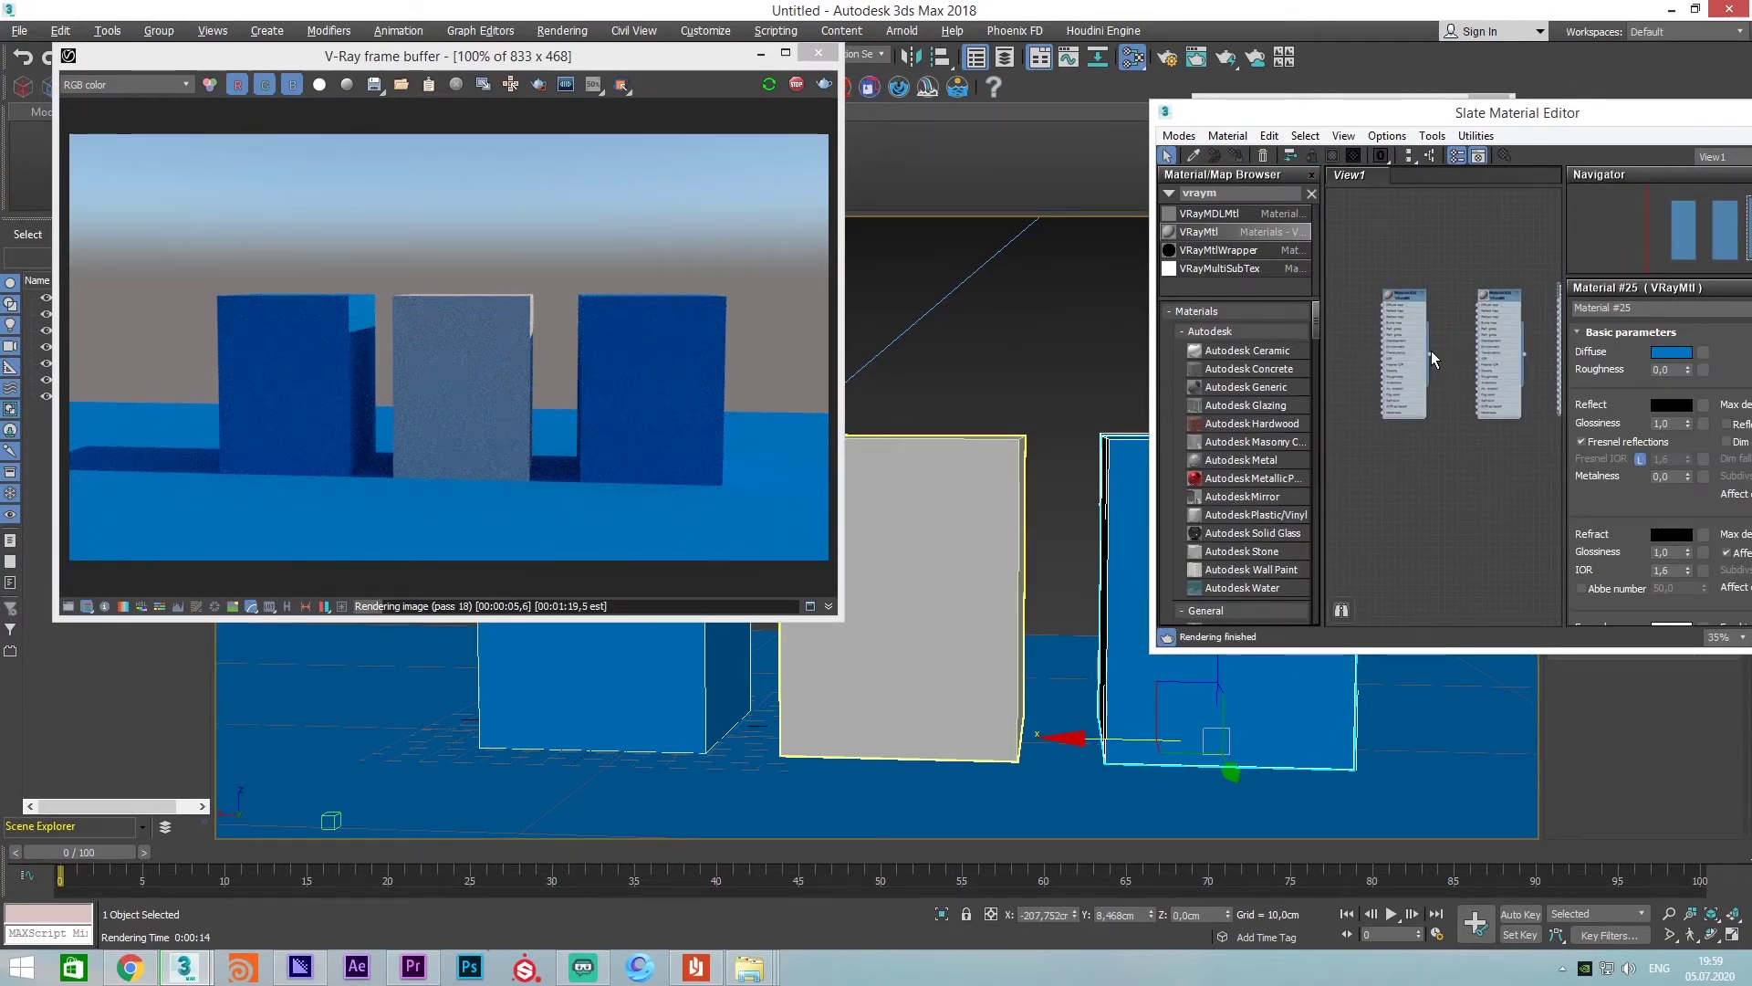
{"action": "left_click_drag", "start_coordinate": [1431, 357], "coordinate": [1189, 652]}
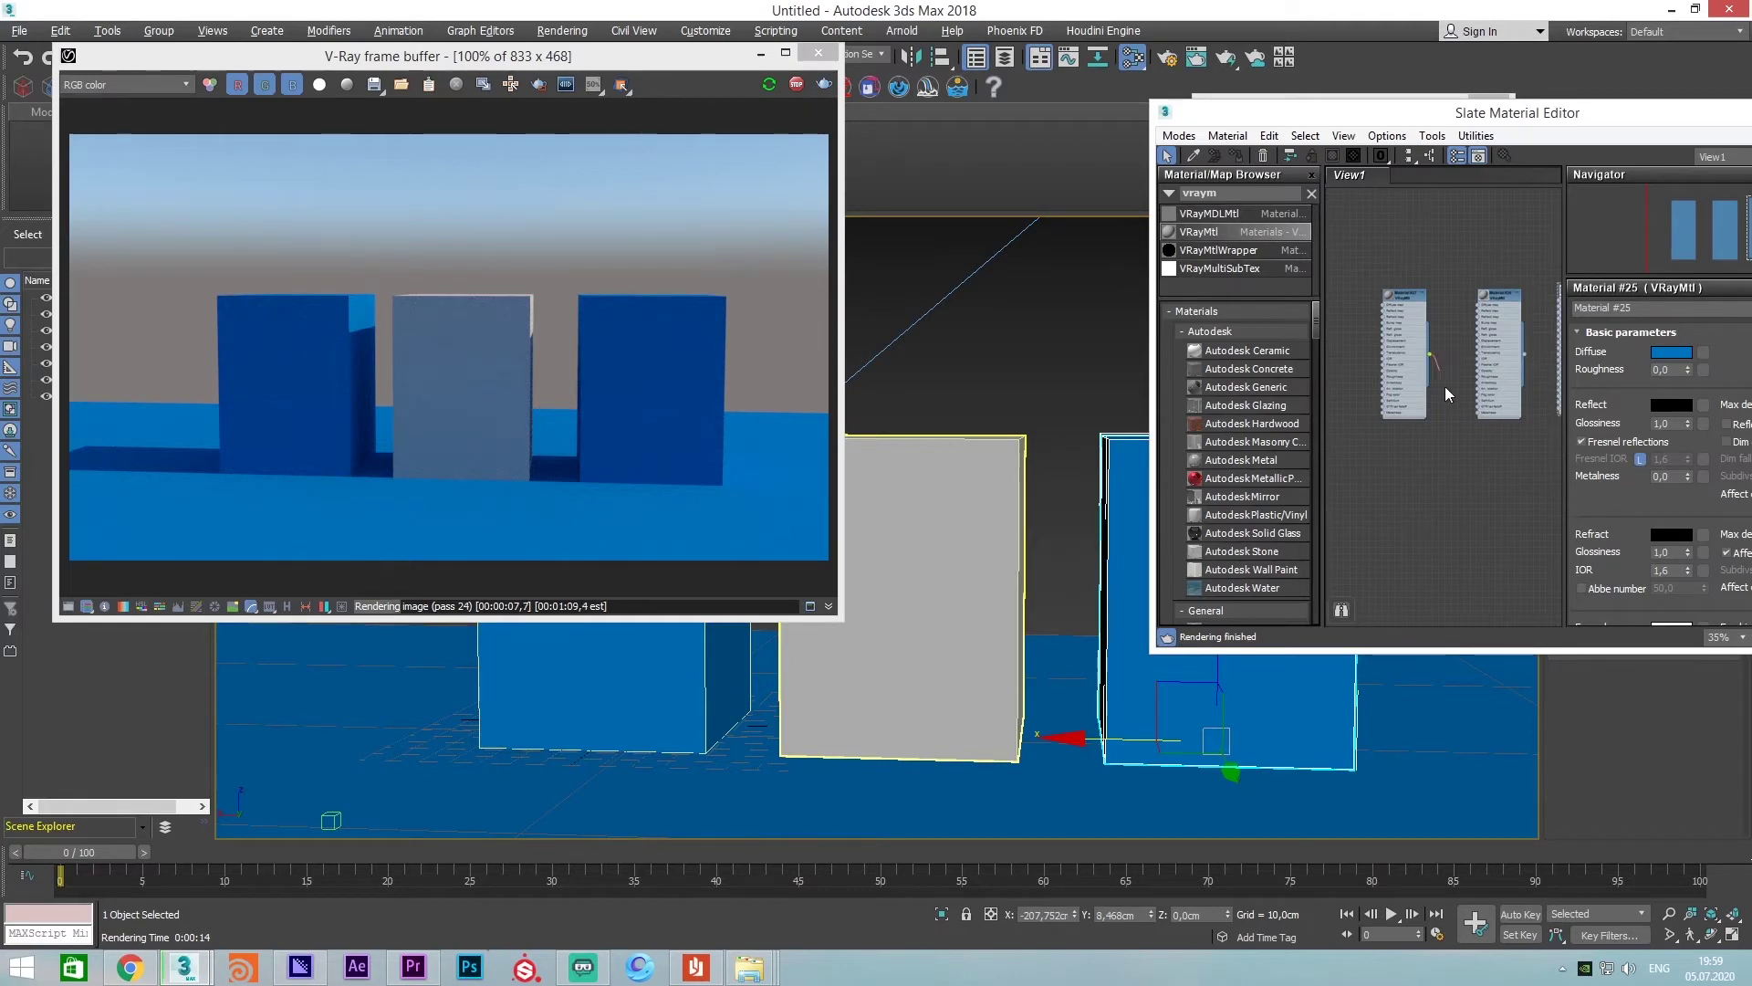
Set Material #27's diffuse colour to a saturated magenta for the right box
{"action": "double_click", "coordinate": [1395, 360]}
{"action": "left_click", "coordinate": [1679, 351]}
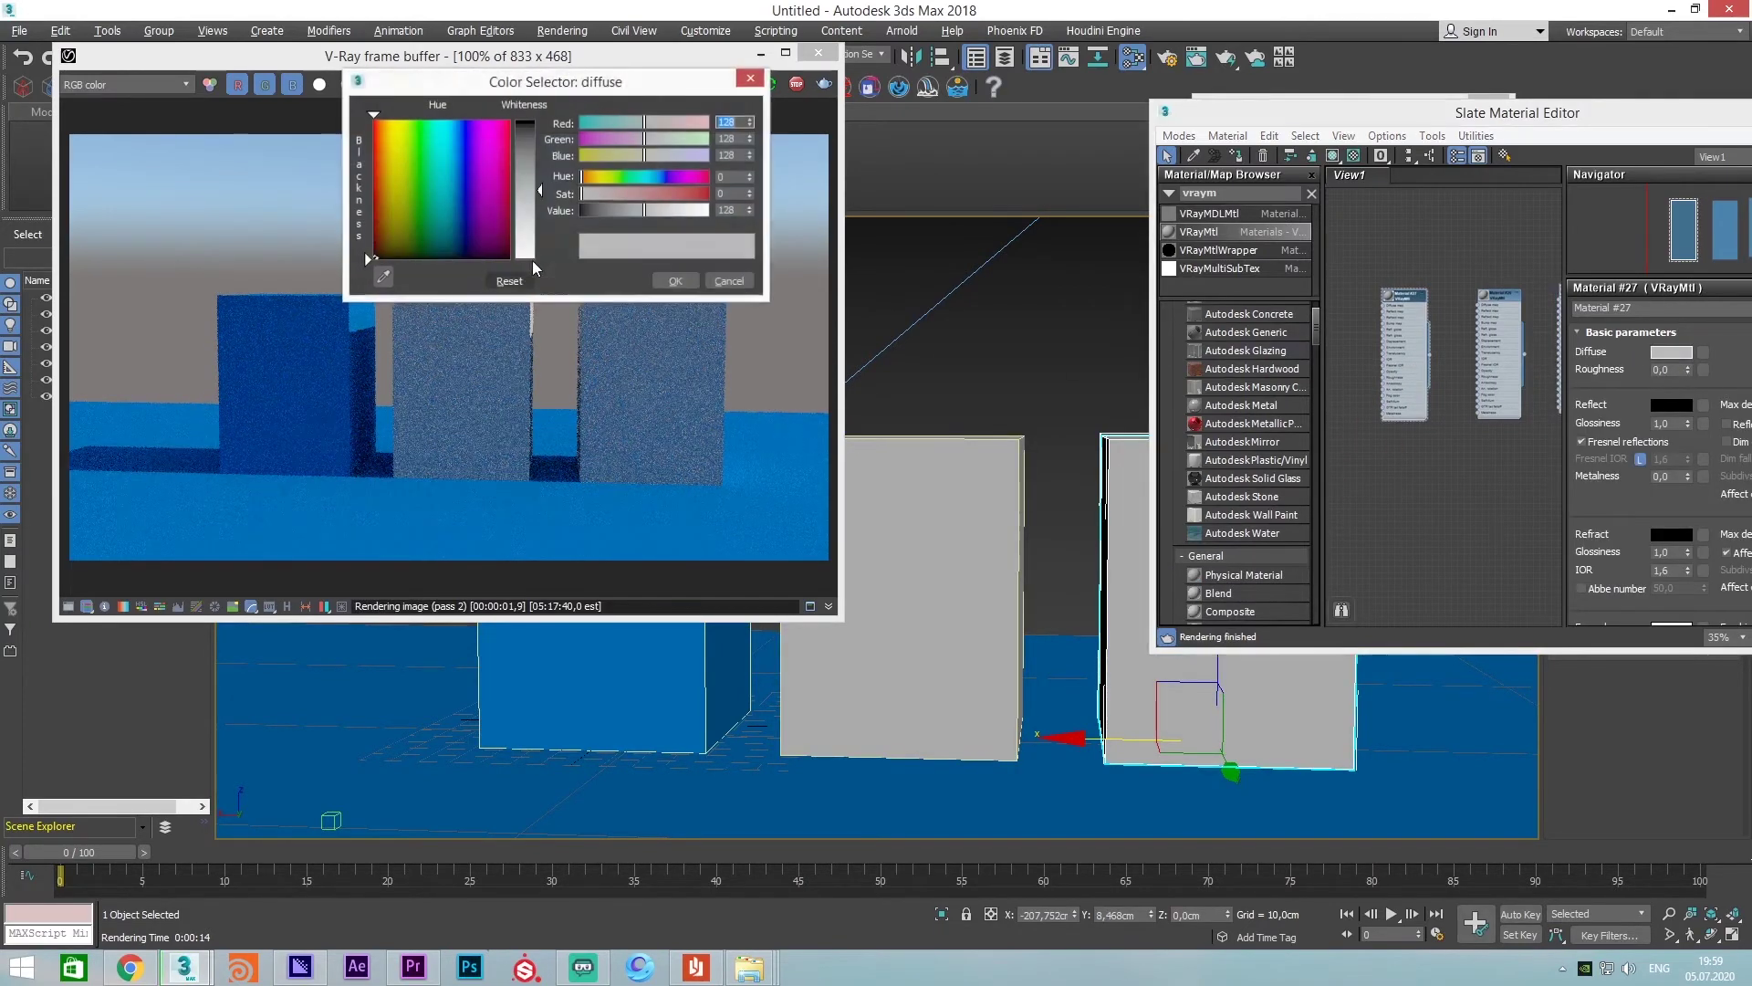
{"action": "left_click", "coordinate": [504, 170]}
{"action": "left_click_drag", "start_coordinate": [521, 157], "coordinate": [526, 120]}
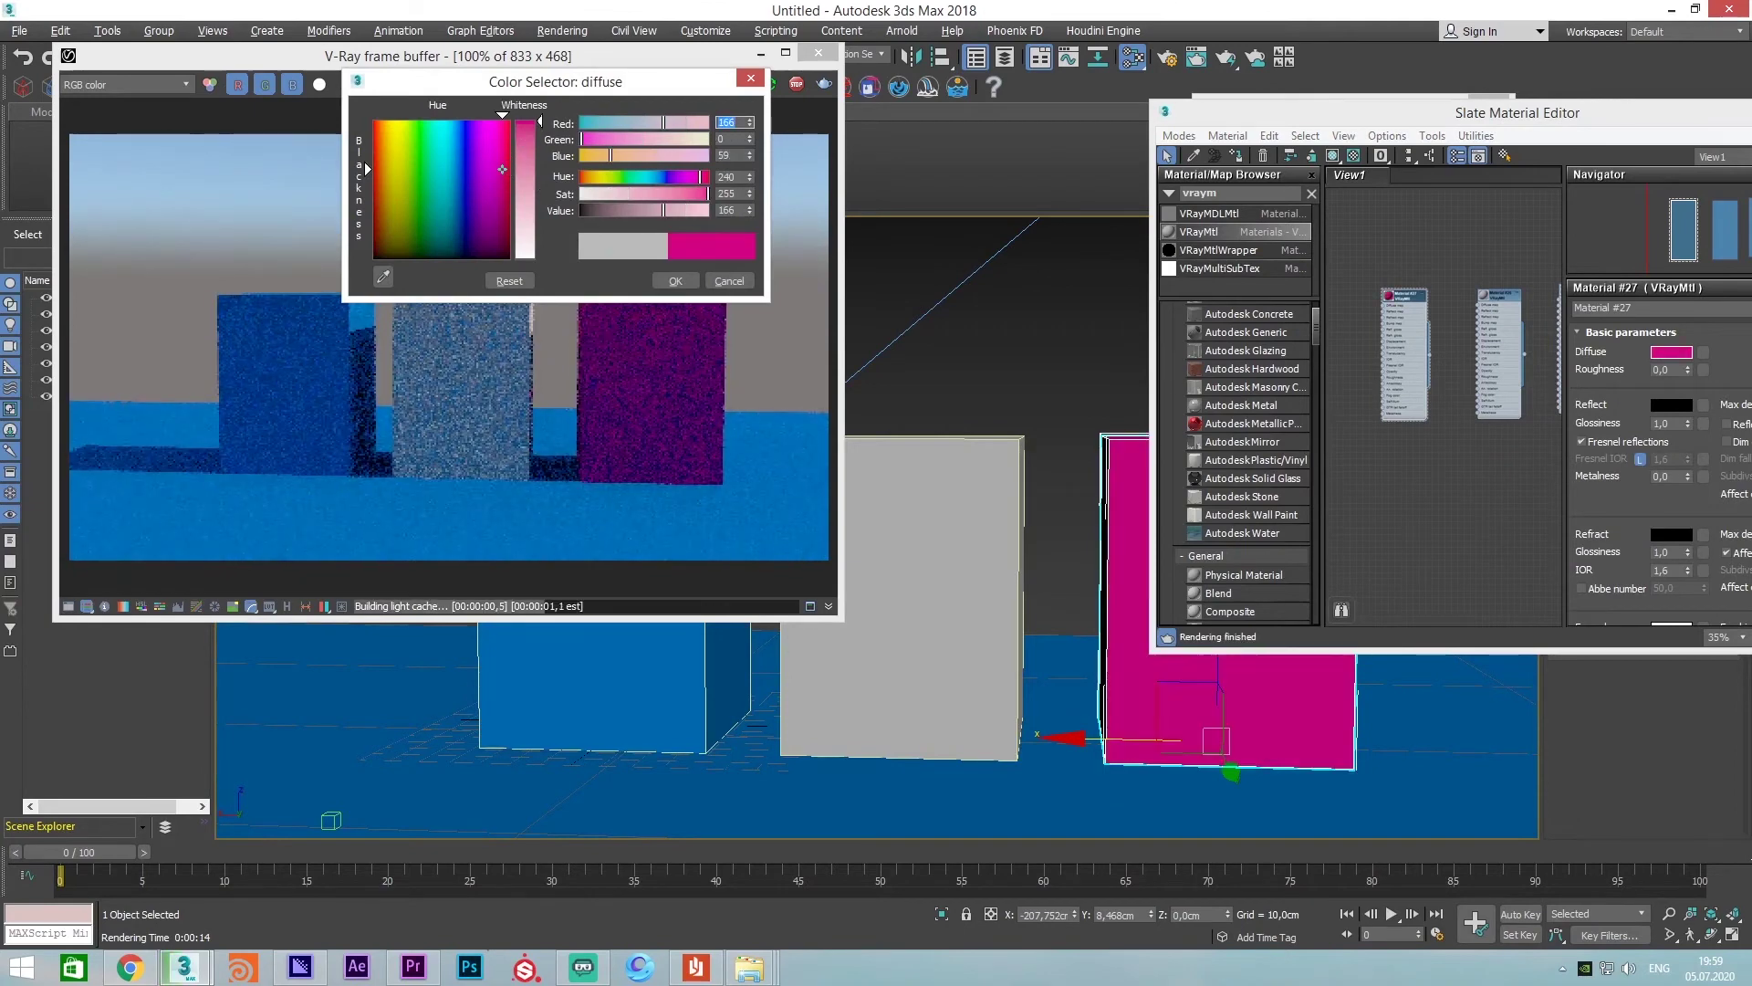
{"action": "left_click", "coordinate": [679, 279]}
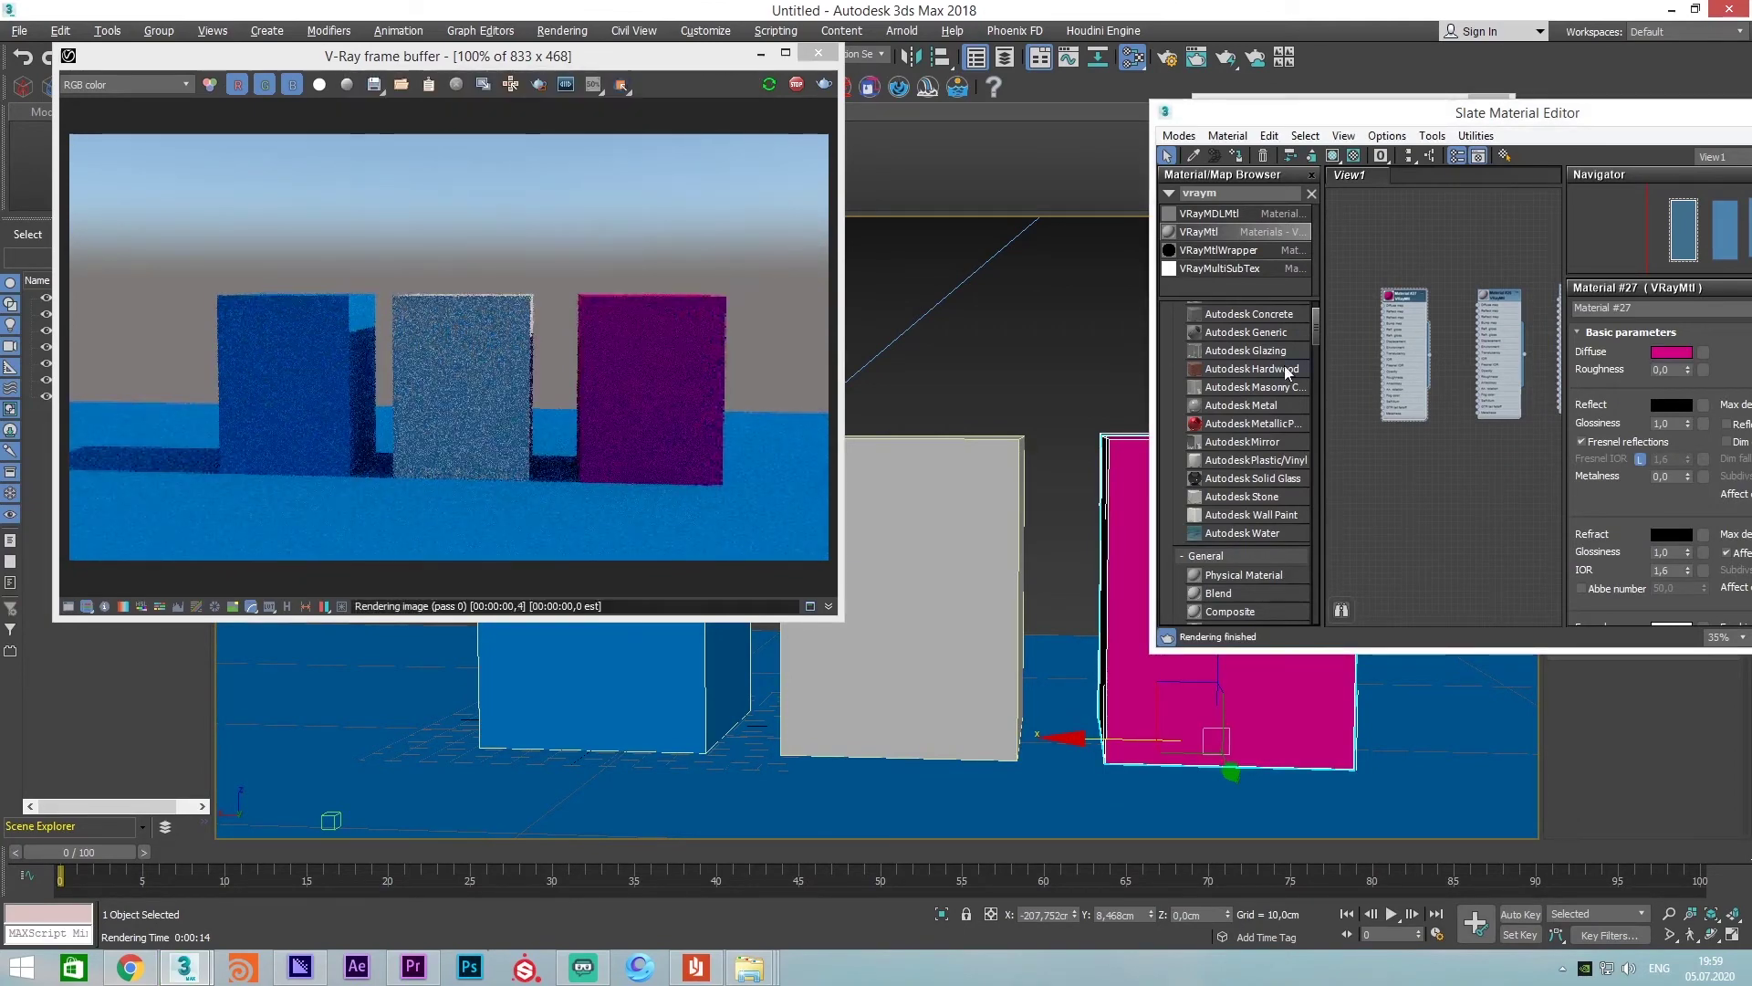
Change the grey middle box material's diffuse colour to orange
{"action": "left_click_drag", "start_coordinate": [1513, 338], "coordinate": [1470, 338]}
{"action": "double_click", "coordinate": [1470, 337]}
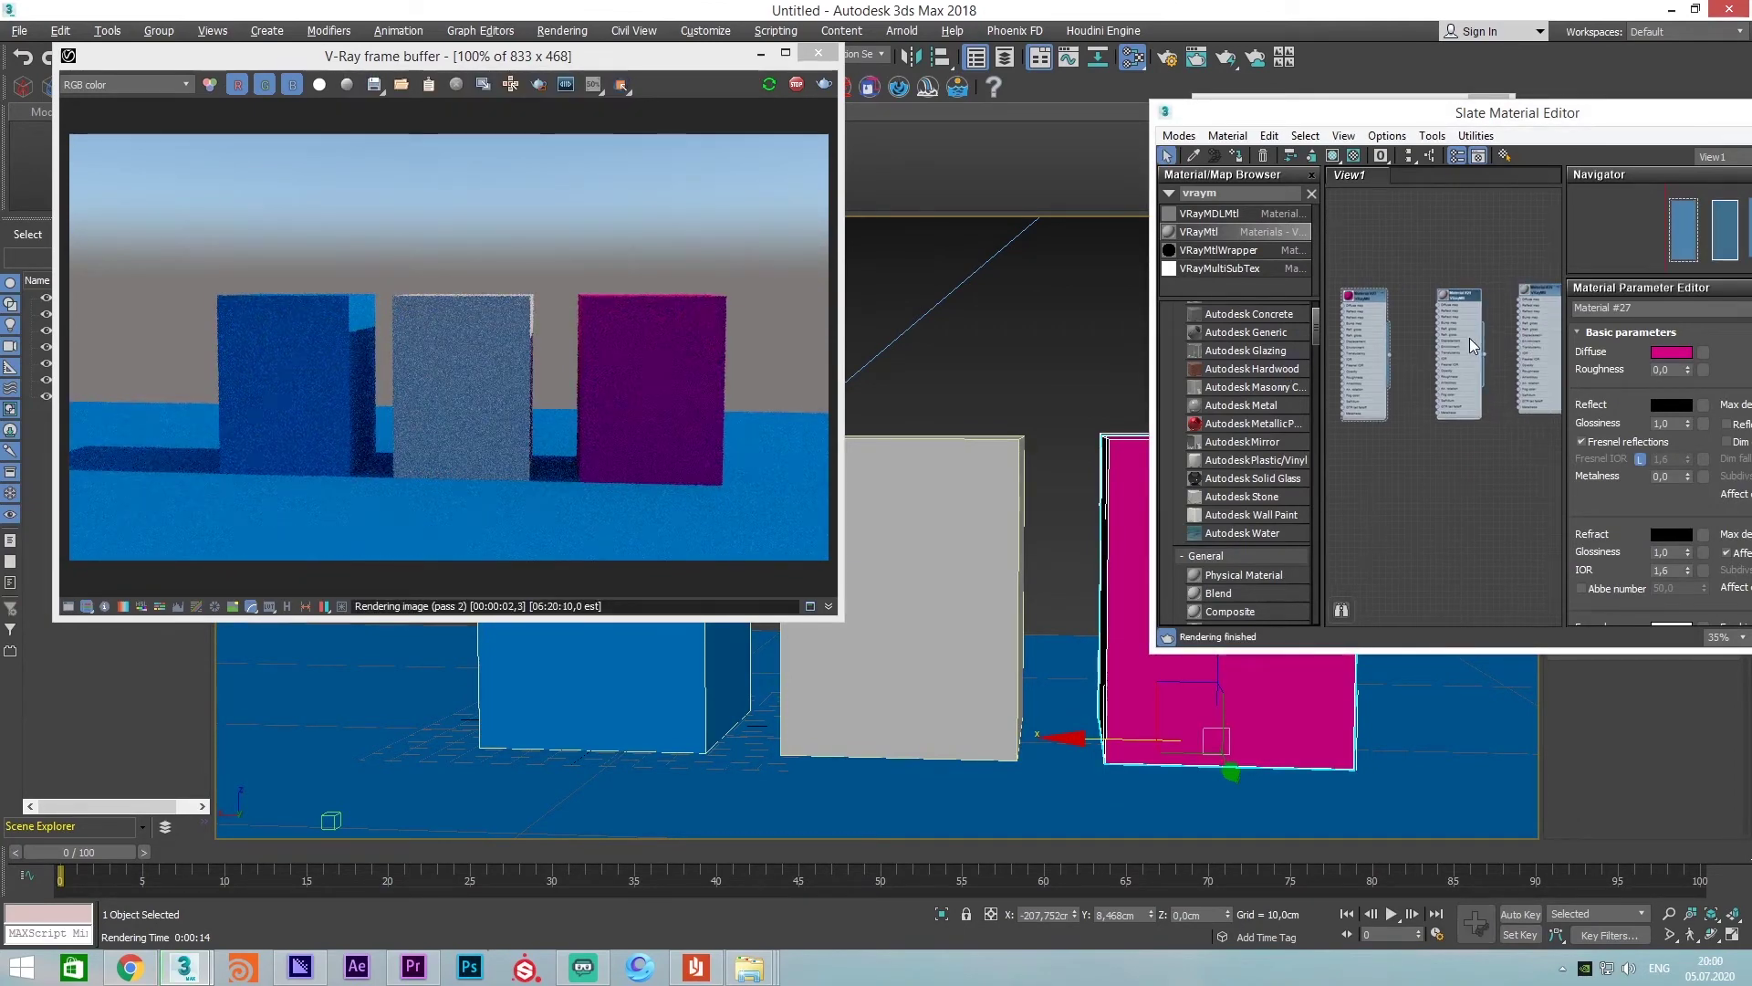
{"action": "scroll", "coordinate": [1509, 370], "scroll_direction": "up", "scroll_amount": 1}
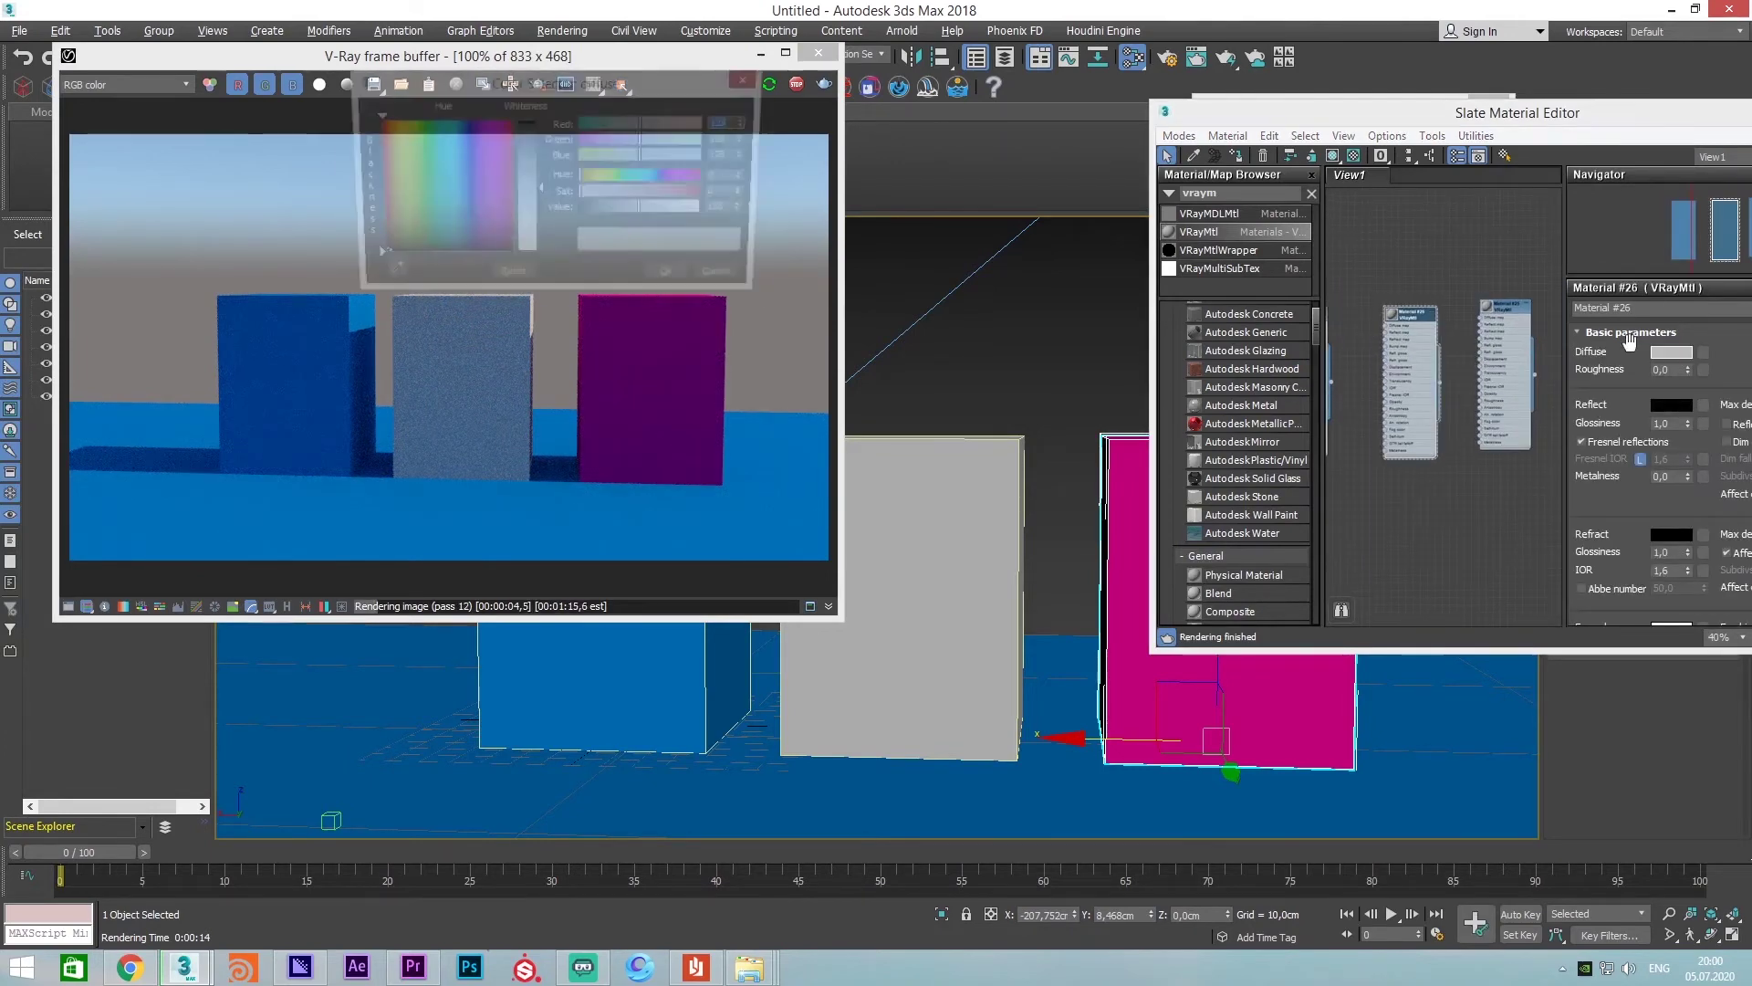
{"action": "left_click", "coordinate": [1678, 353]}
{"action": "left_click_drag", "start_coordinate": [396, 145], "coordinate": [378, 126]}
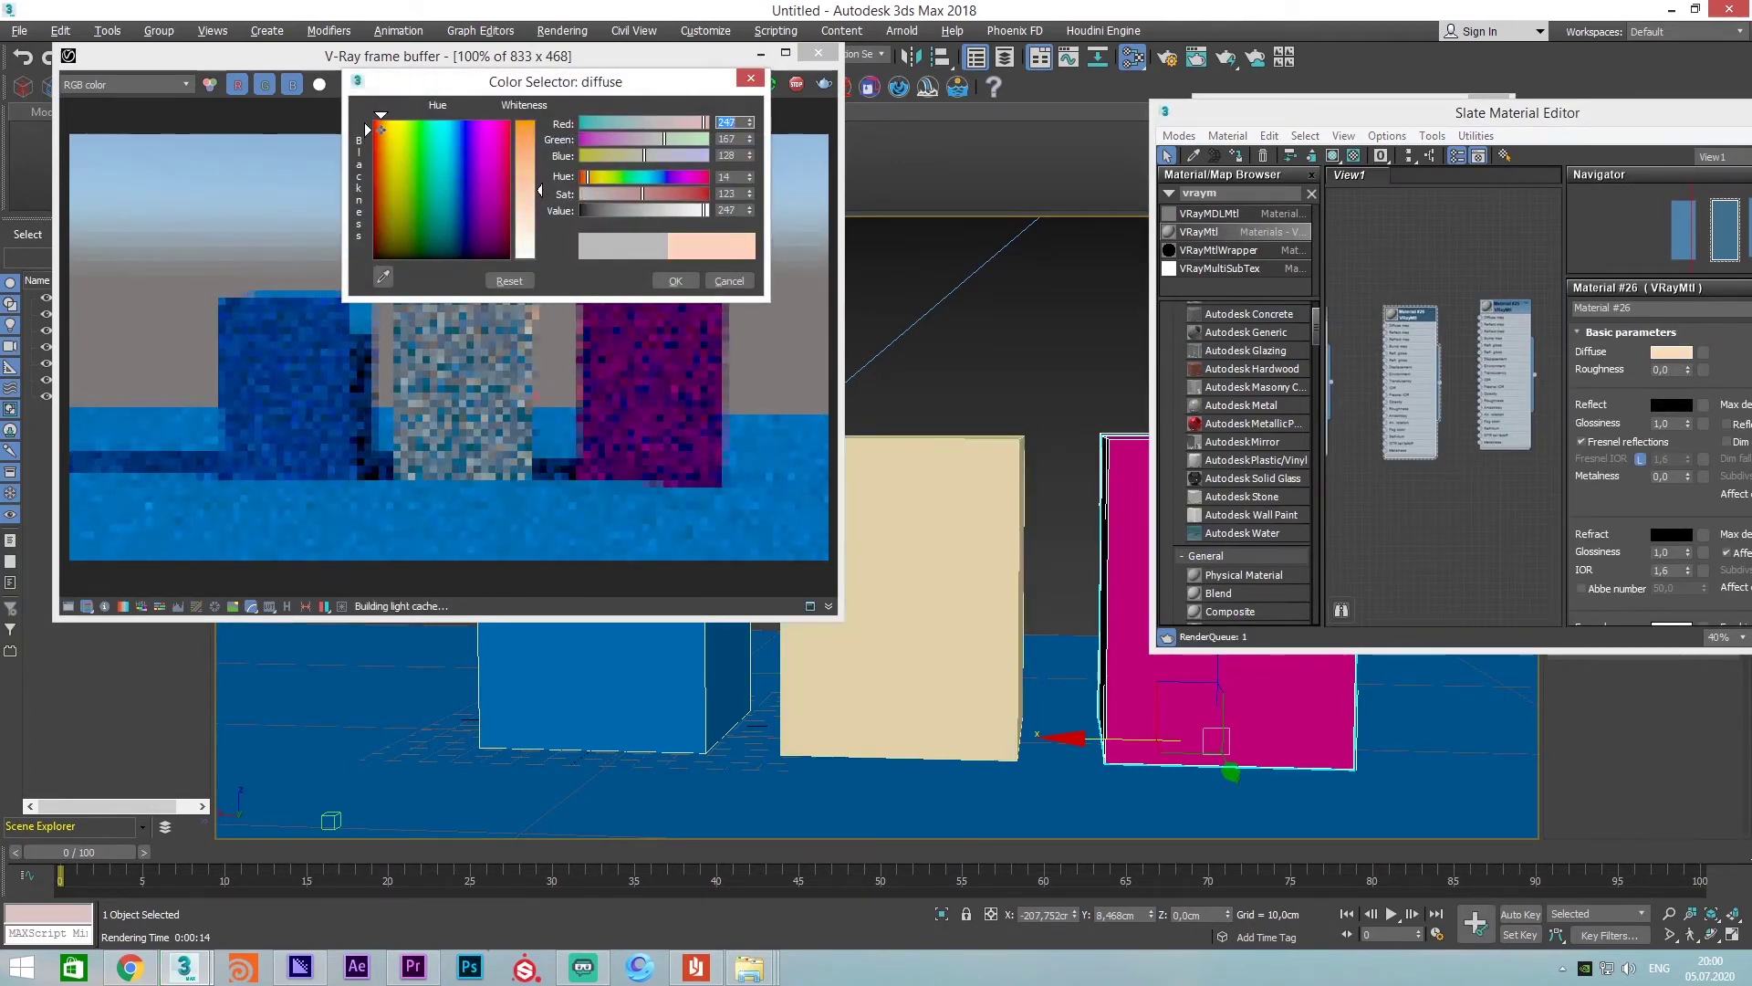
{"action": "left_click", "coordinate": [667, 278]}
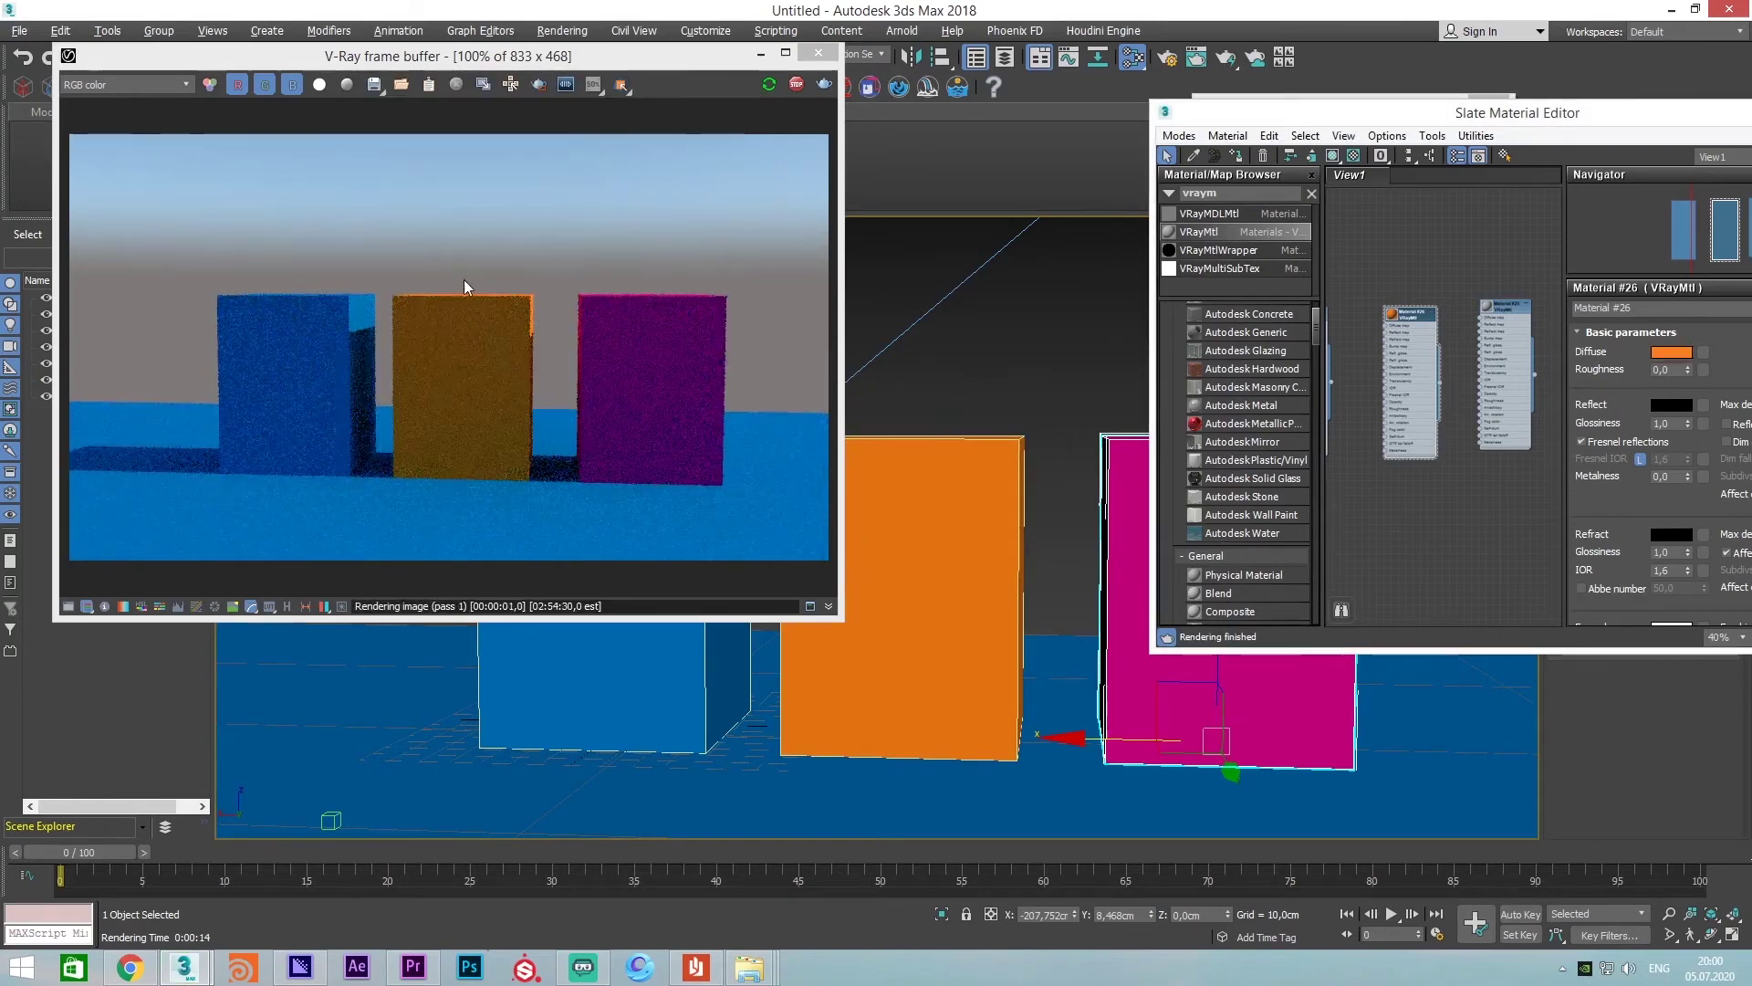
Orbit to a higher view of the boxes, rearrange the material editor, and switch to Chrome
{"action": "mouse_move", "coordinate": [848, 675]}
{"action": "middle_mouse_down", "text": "alt"}
{"action": "mouse_move", "coordinate": [888, 587]}
{"action": "mouse_move", "coordinate": [1013, 571]}
{"action": "middle_mouse_up", "text": "alt"}
{"action": "middle_click_drag", "start_coordinate": [1437, 375], "coordinate": [1386, 403]}
{"action": "scroll", "coordinate": [1449, 506], "scroll_direction": "down", "scroll_amount": 2}
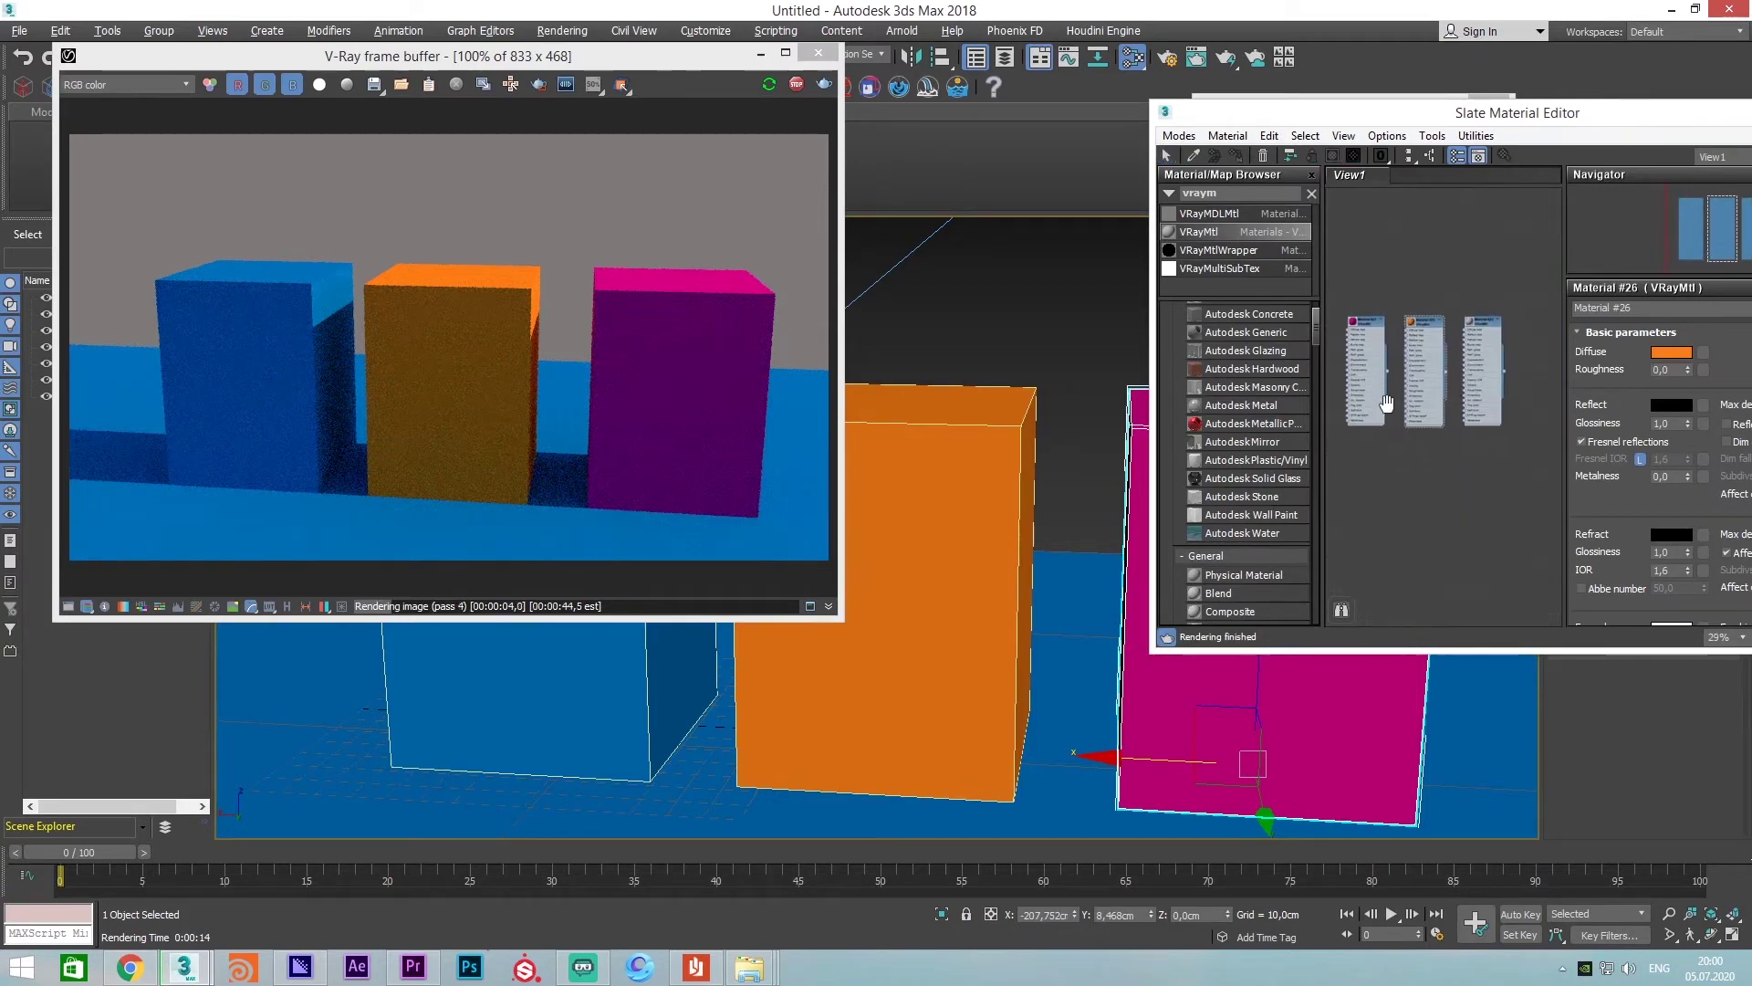
{"action": "scroll", "coordinate": [1447, 387], "scroll_direction": "up", "scroll_amount": 1}
{"action": "mouse_move", "coordinate": [1497, 116]}
{"action": "left_mouse_down"}
{"action": "mouse_move", "coordinate": [1167, 57]}
{"action": "mouse_move", "coordinate": [998, 280]}
{"action": "left_mouse_up"}
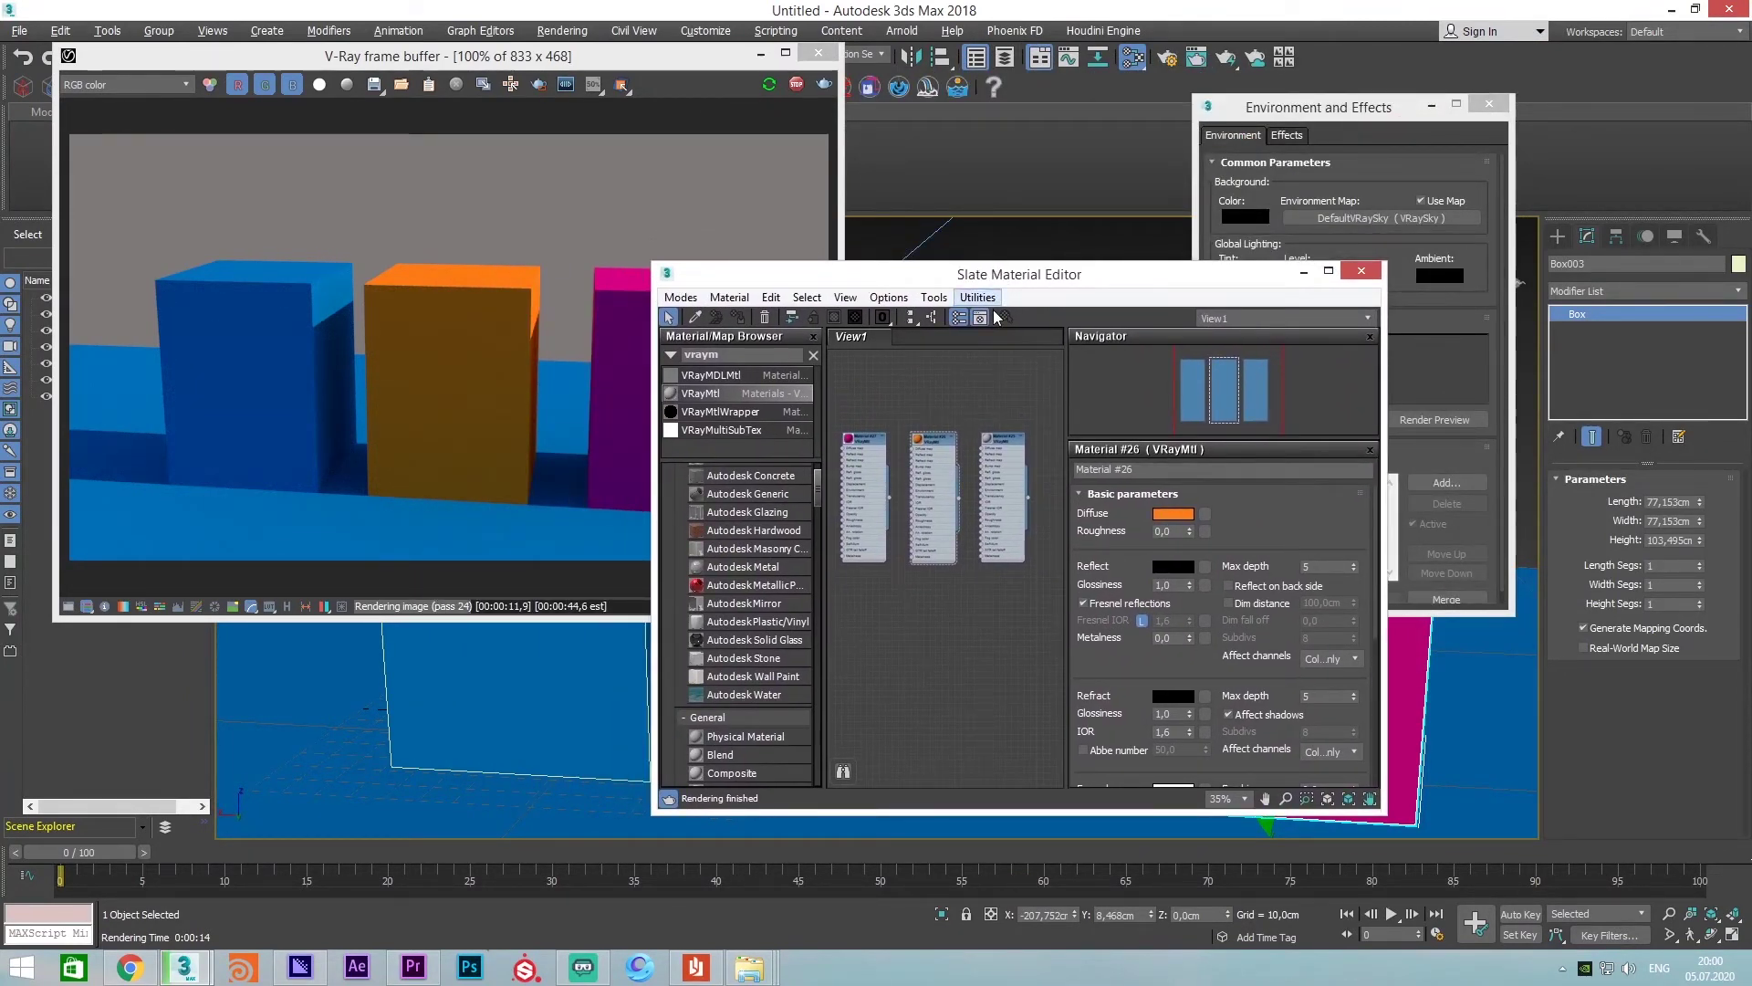
{"action": "left_click_drag", "start_coordinate": [1024, 274], "coordinate": [746, 208]}
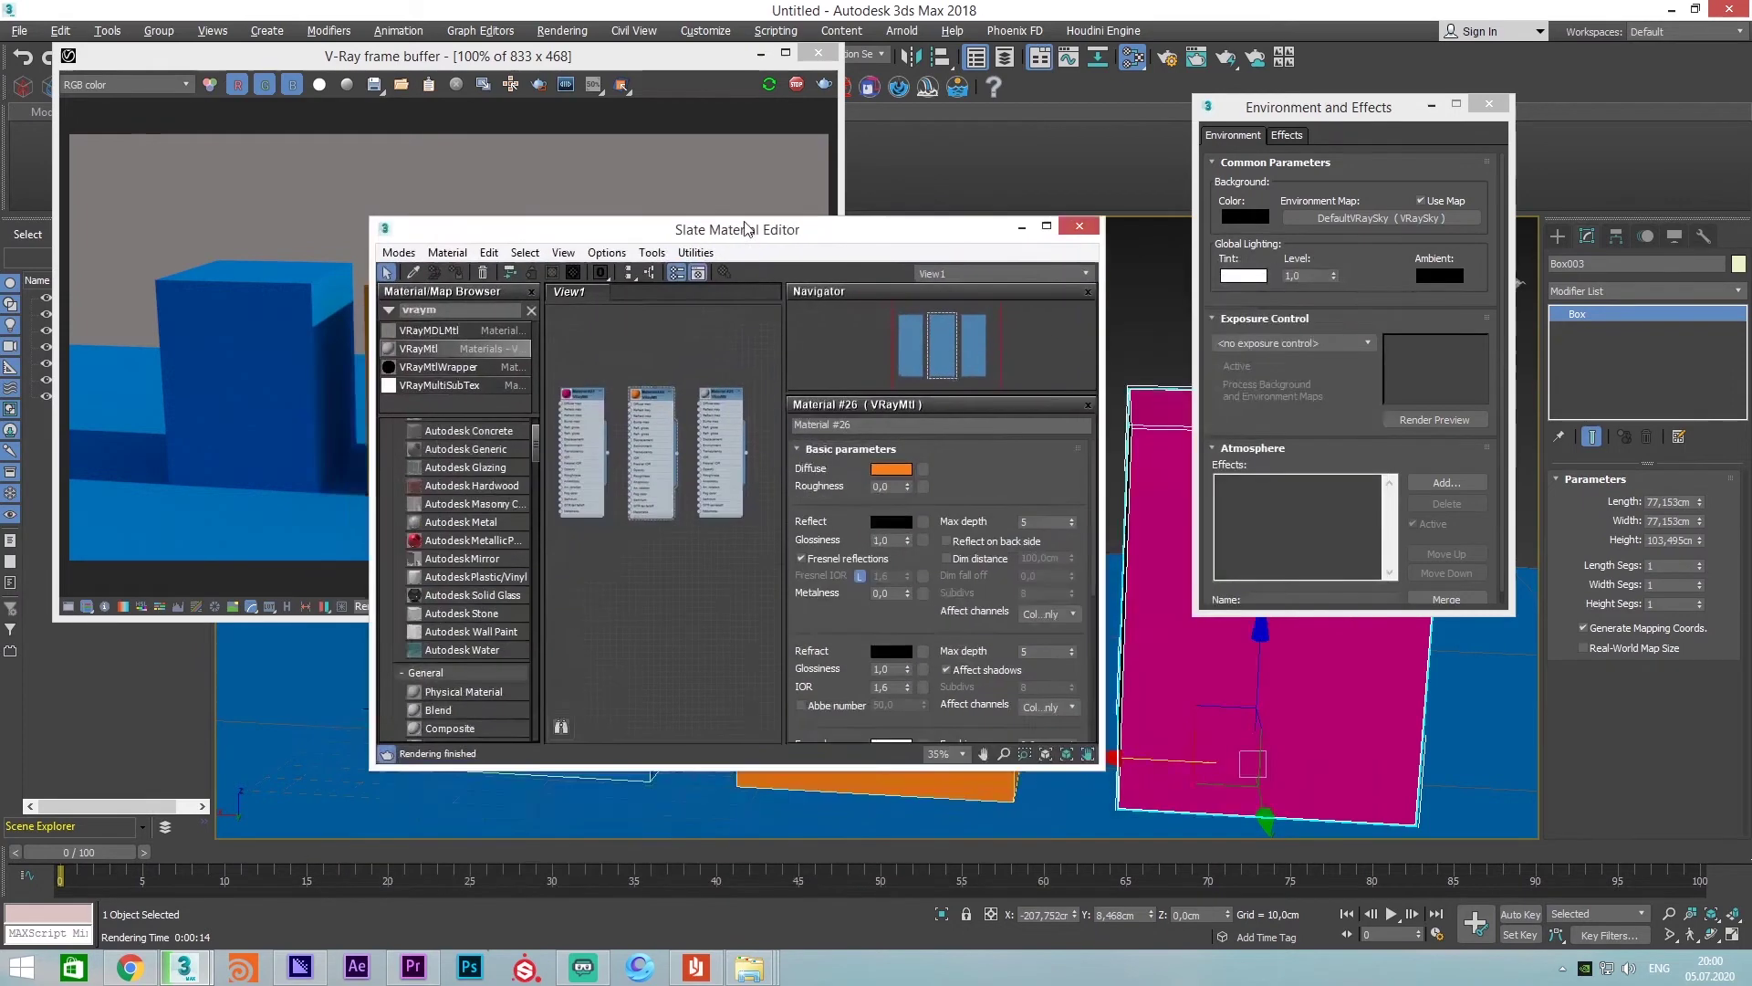
{"action": "left_click", "coordinate": [1024, 205]}
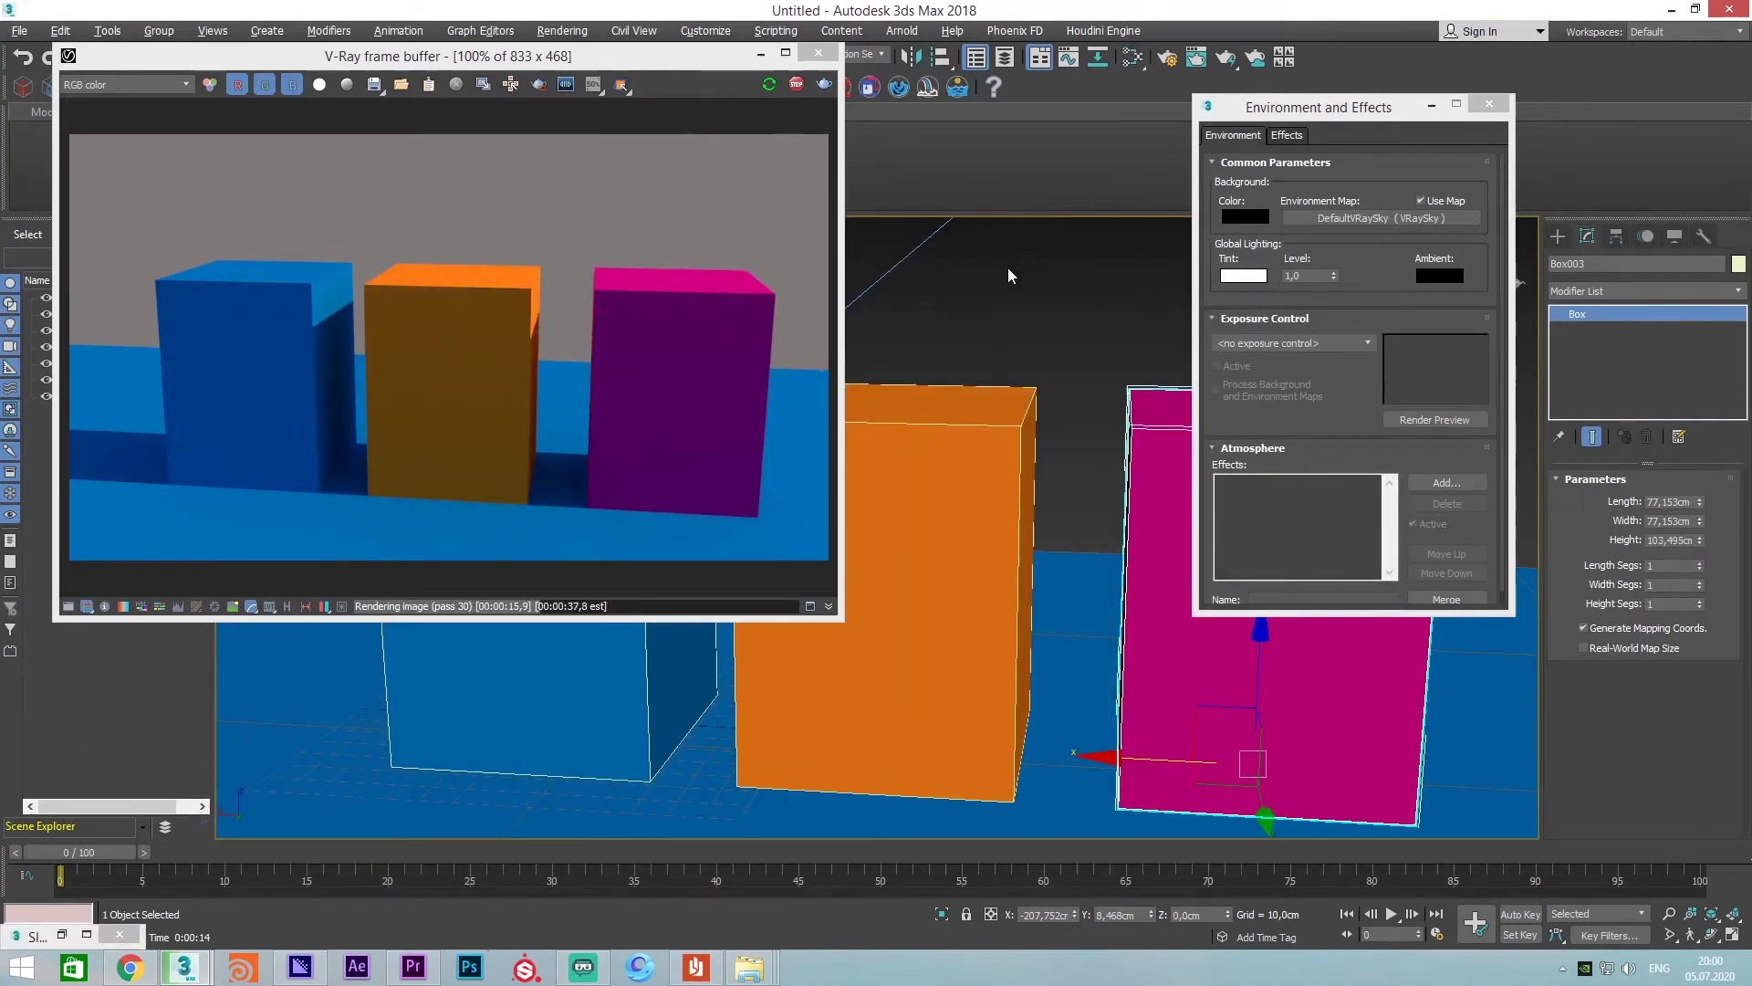
{"action": "key", "text": "m"}
{"action": "middle_click_drag", "start_coordinate": [644, 534], "coordinate": [655, 426]}
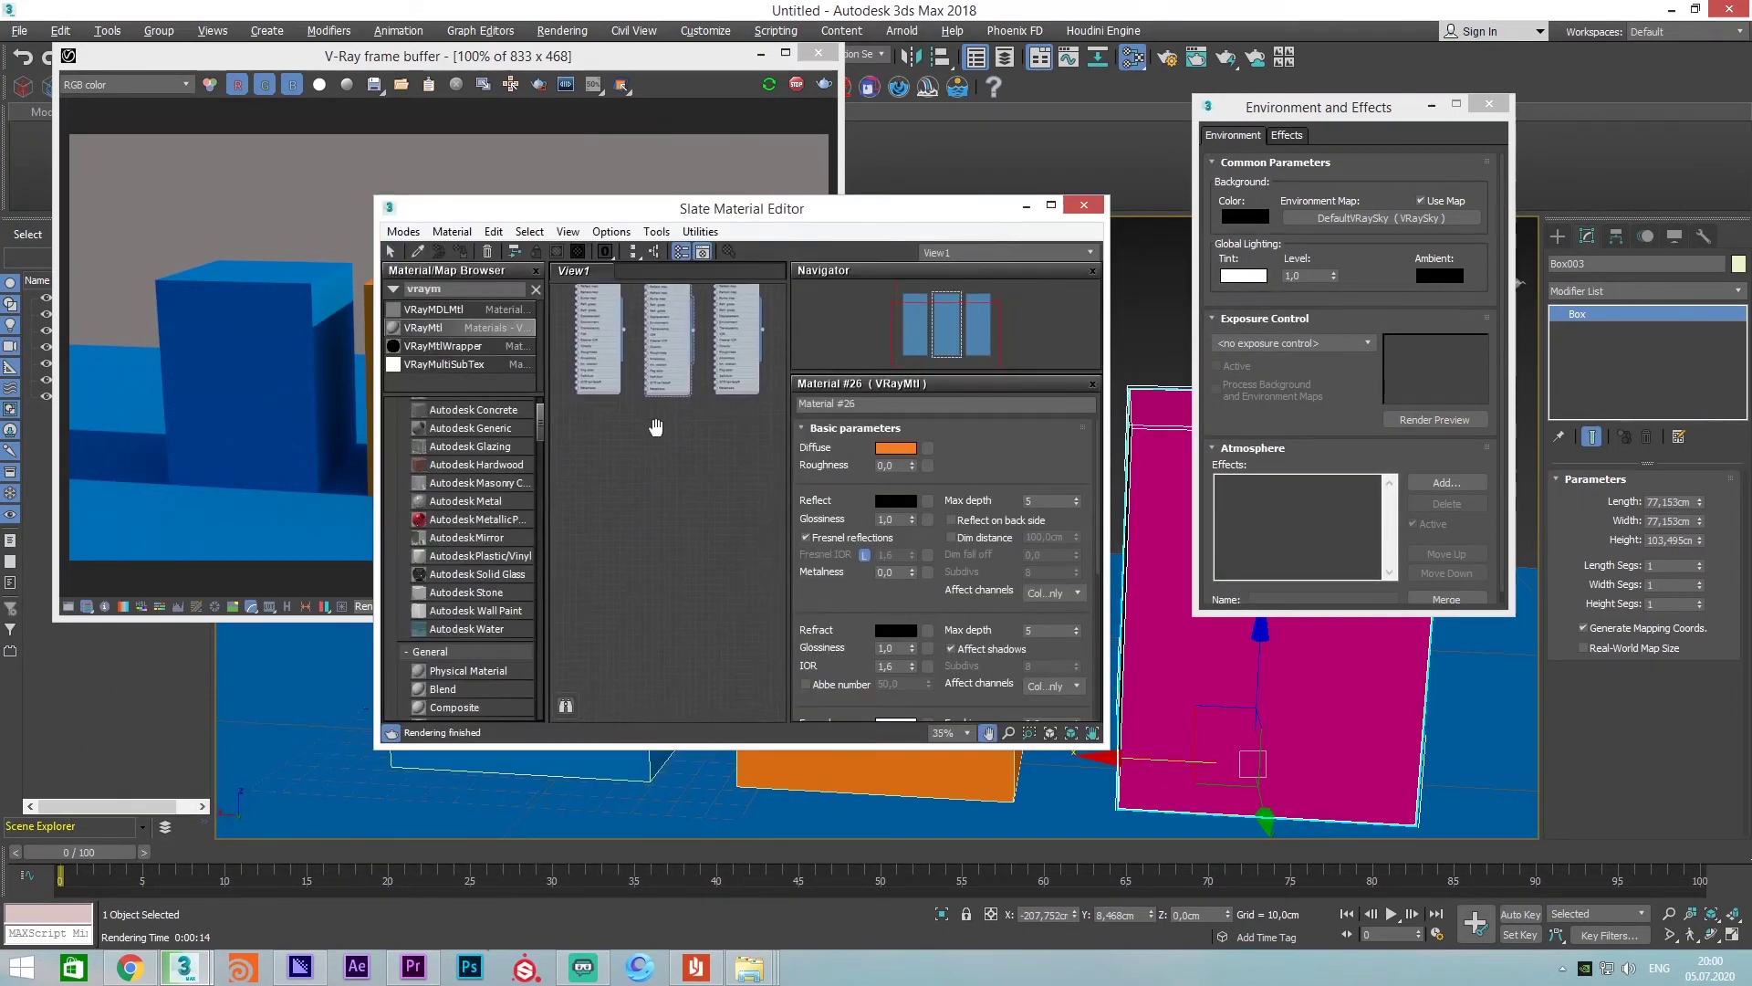
{"action": "middle_click_drag", "start_coordinate": [661, 507], "coordinate": [658, 462]}
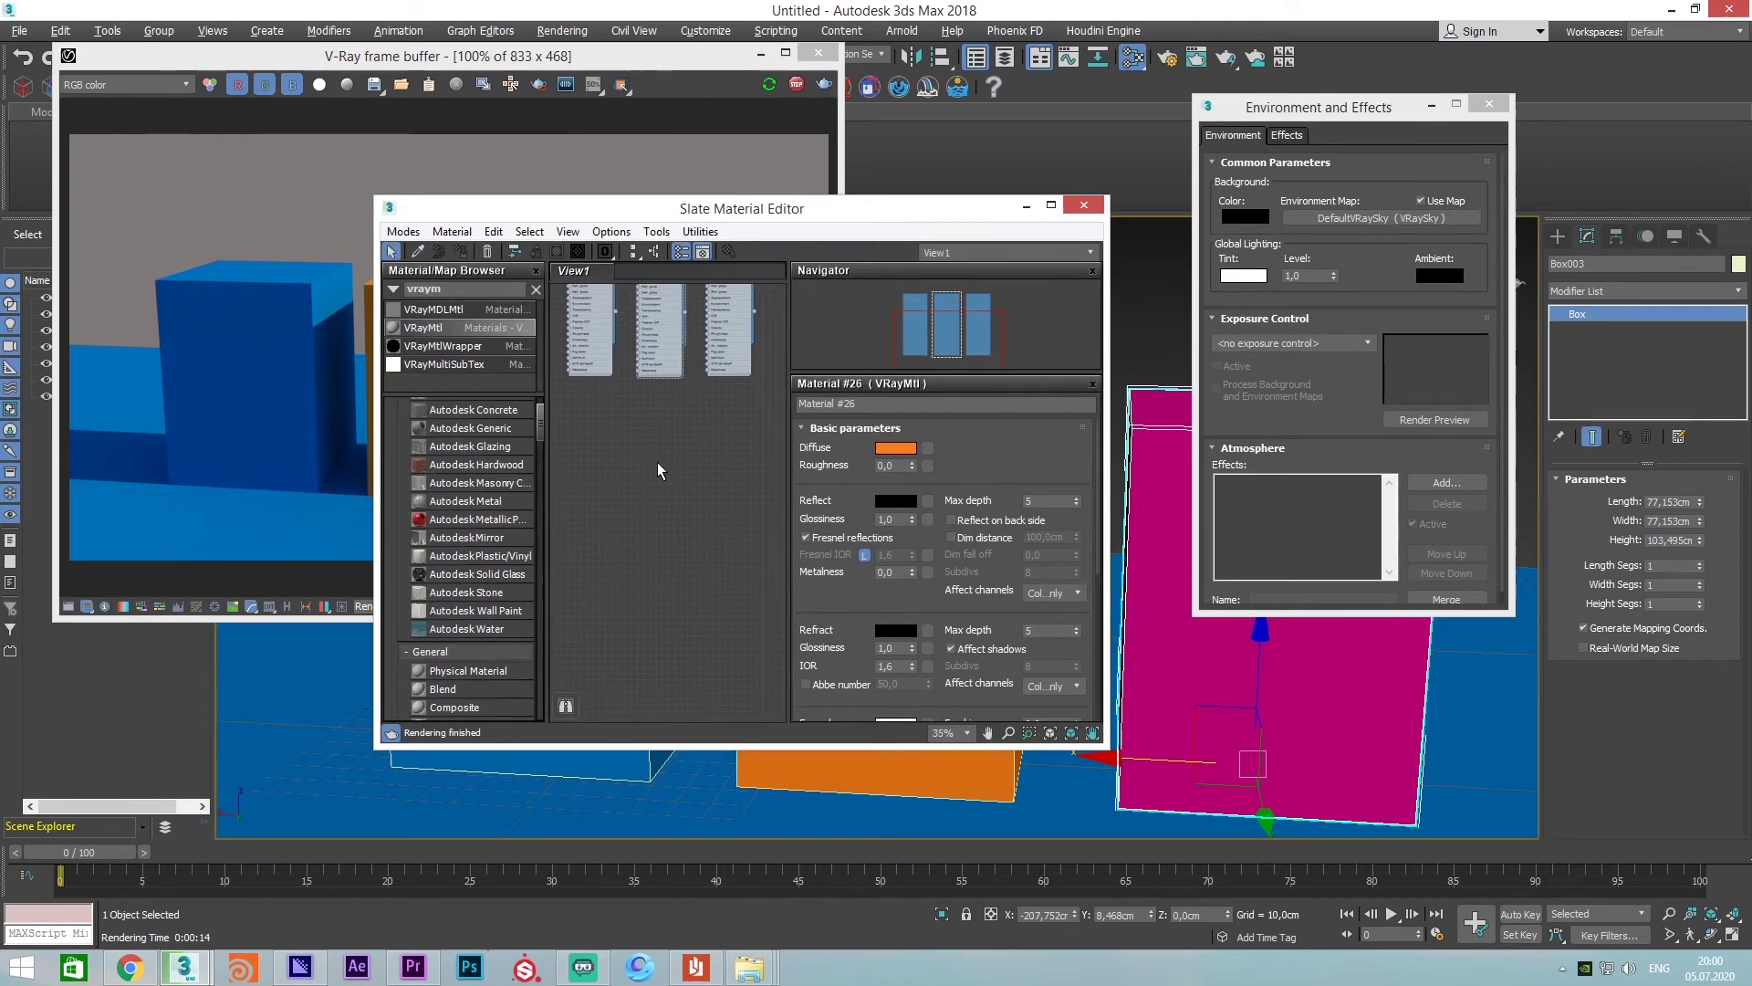
{"action": "left_click", "coordinate": [131, 968]}
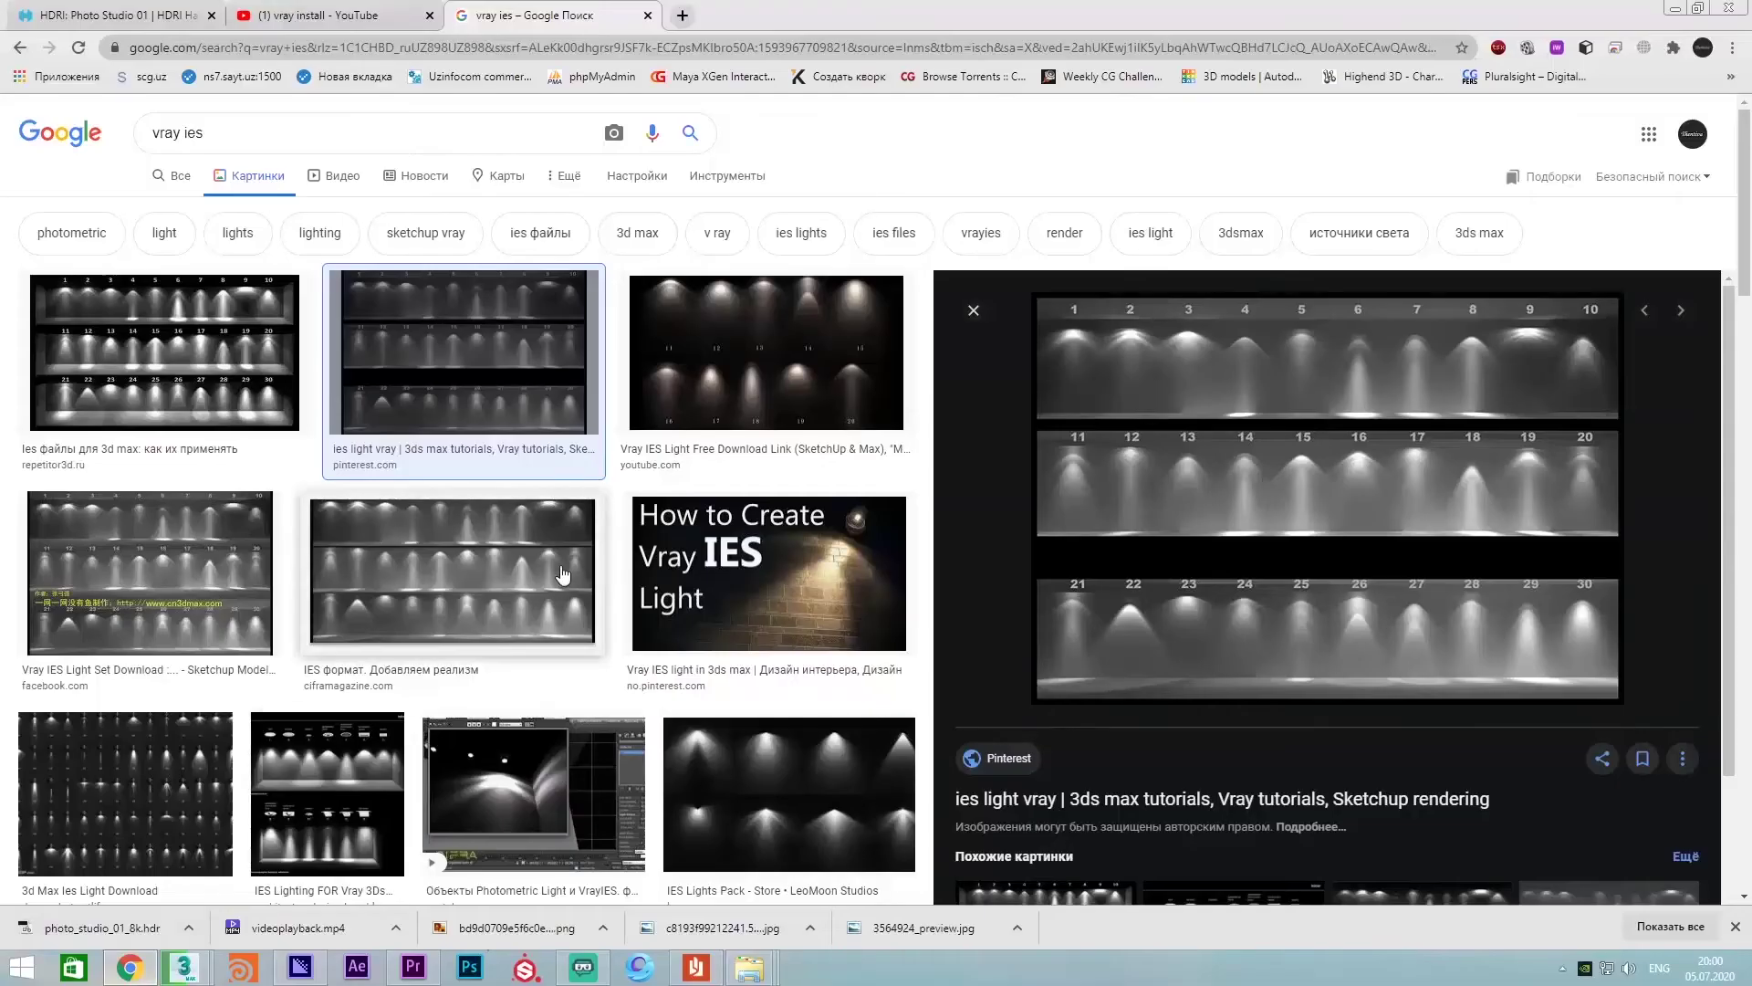
Replace the query with 'hdri', run the image search, and preview the RICOH THETA city panorama
{"action": "left_click_drag", "start_coordinate": [439, 137], "coordinate": [141, 126]}
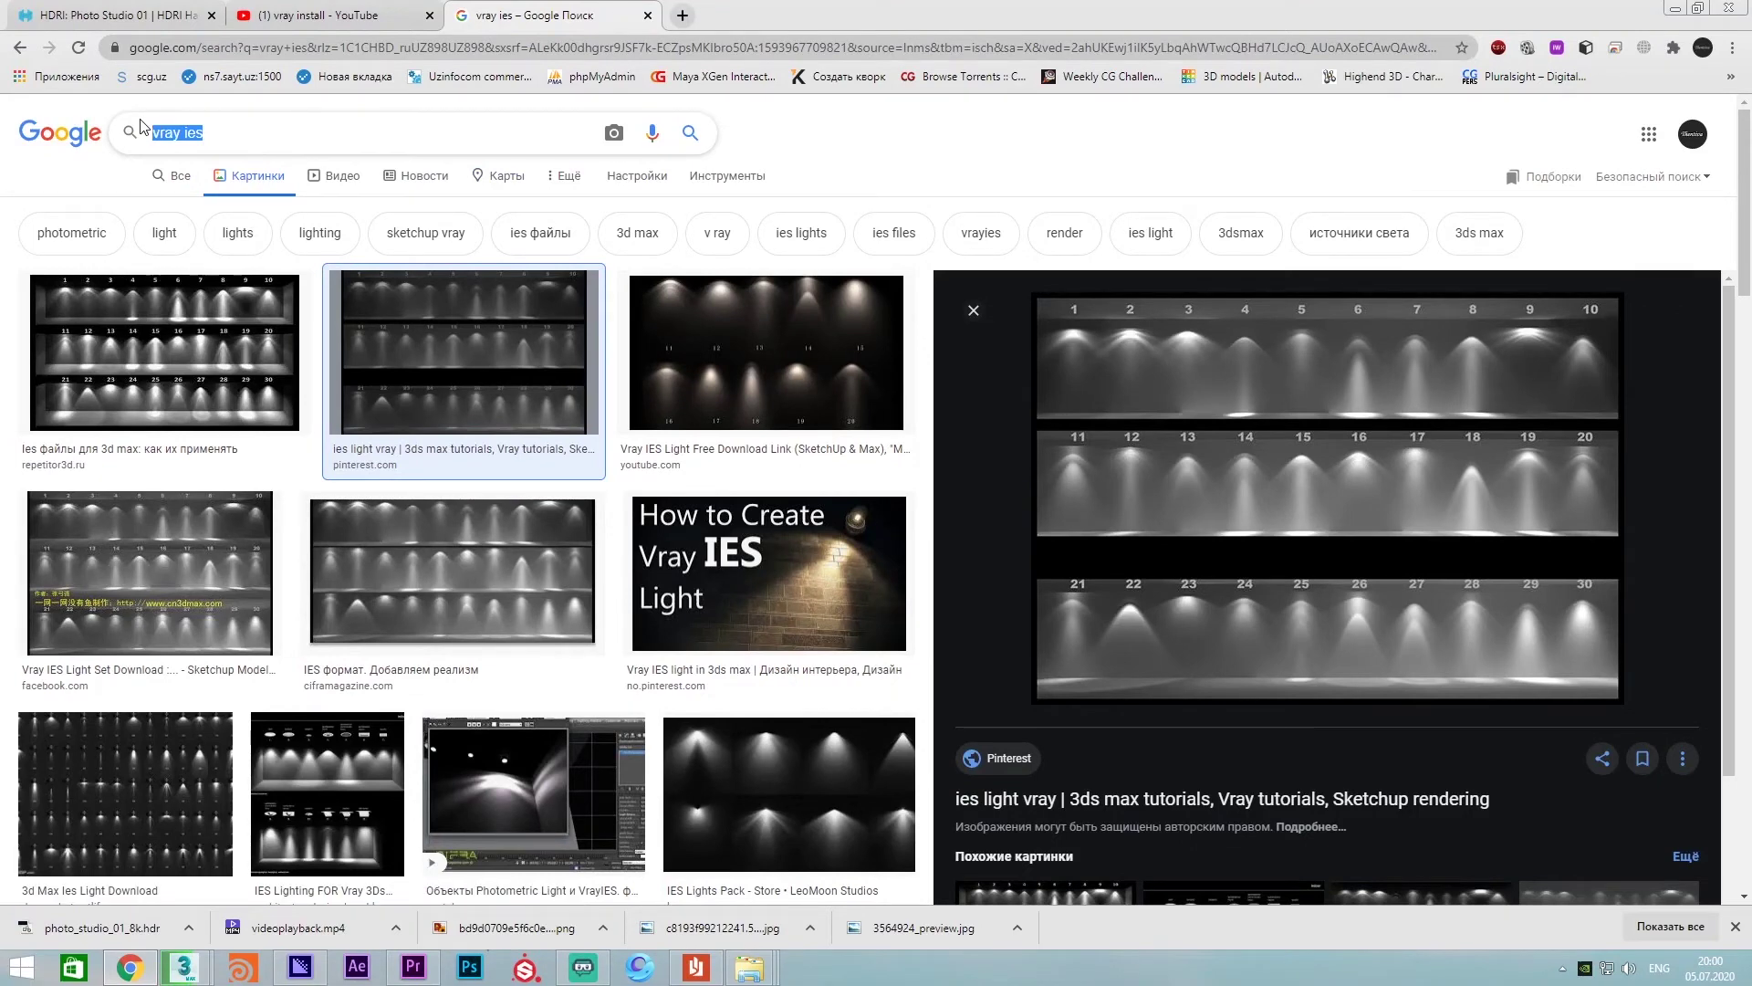
{"action": "type", "text": "hdri"}
{"action": "key", "text": "Return"}
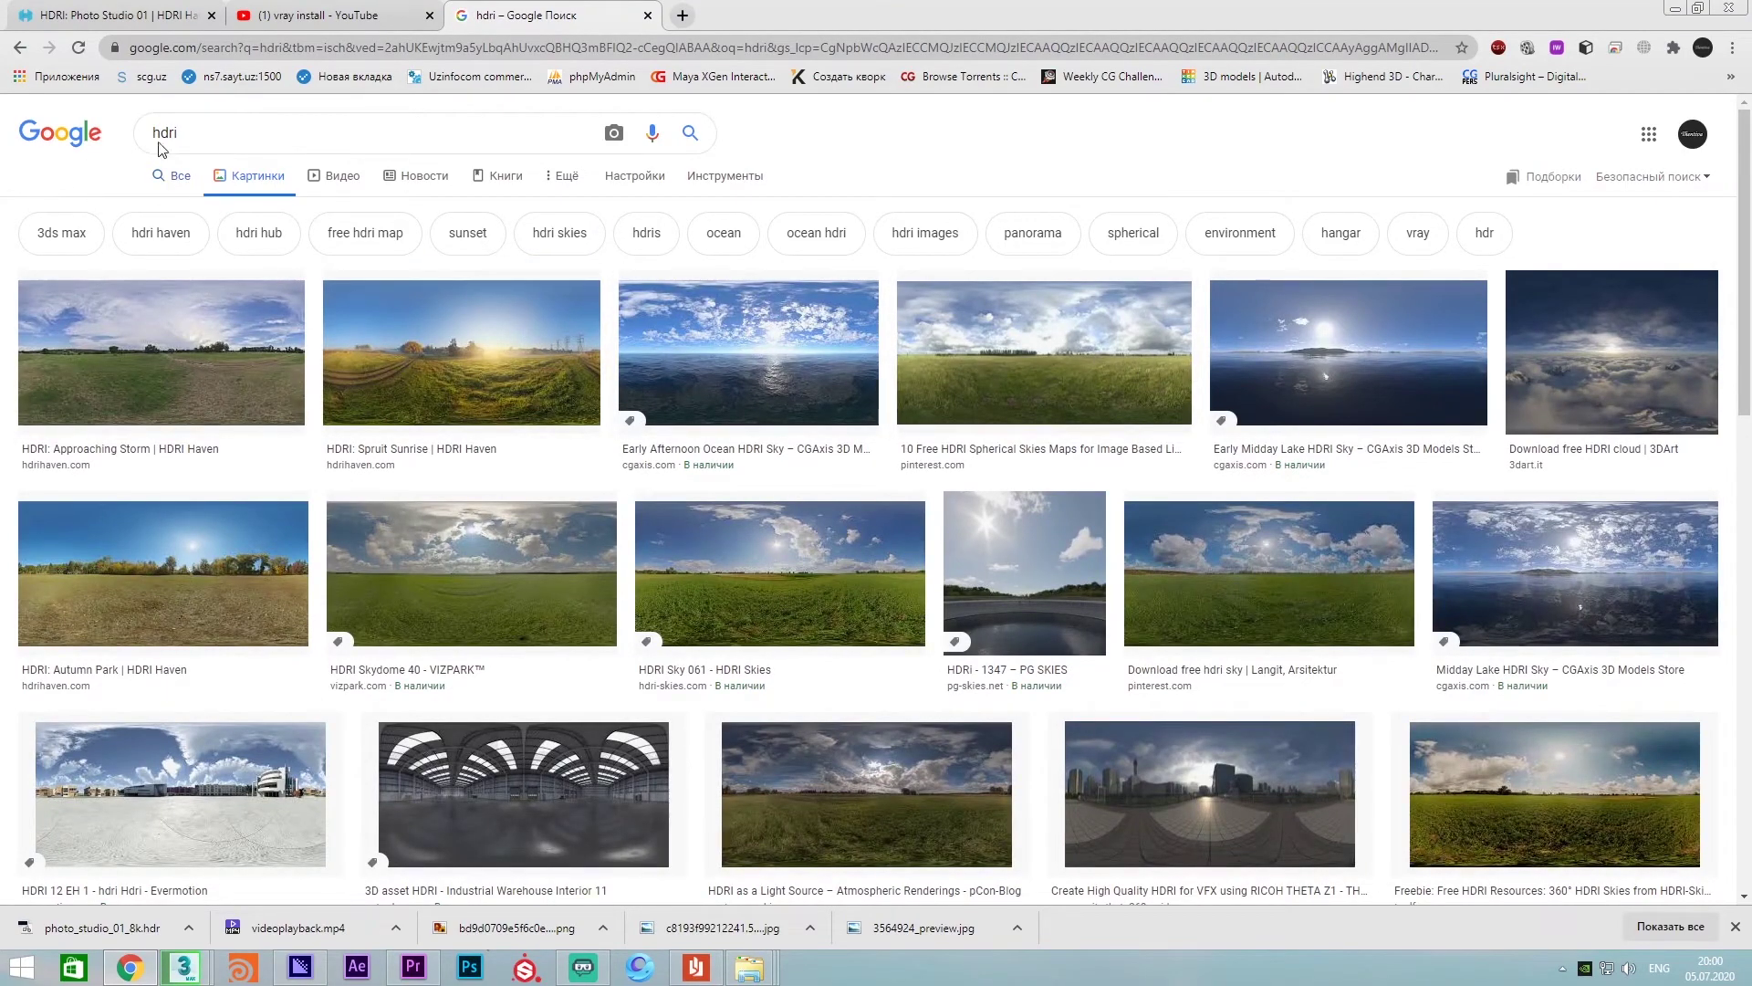
{"action": "scroll", "coordinate": [211, 441], "scroll_direction": "down", "scroll_amount": 2}
{"action": "scroll", "coordinate": [559, 378], "scroll_direction": "down", "scroll_amount": 4}
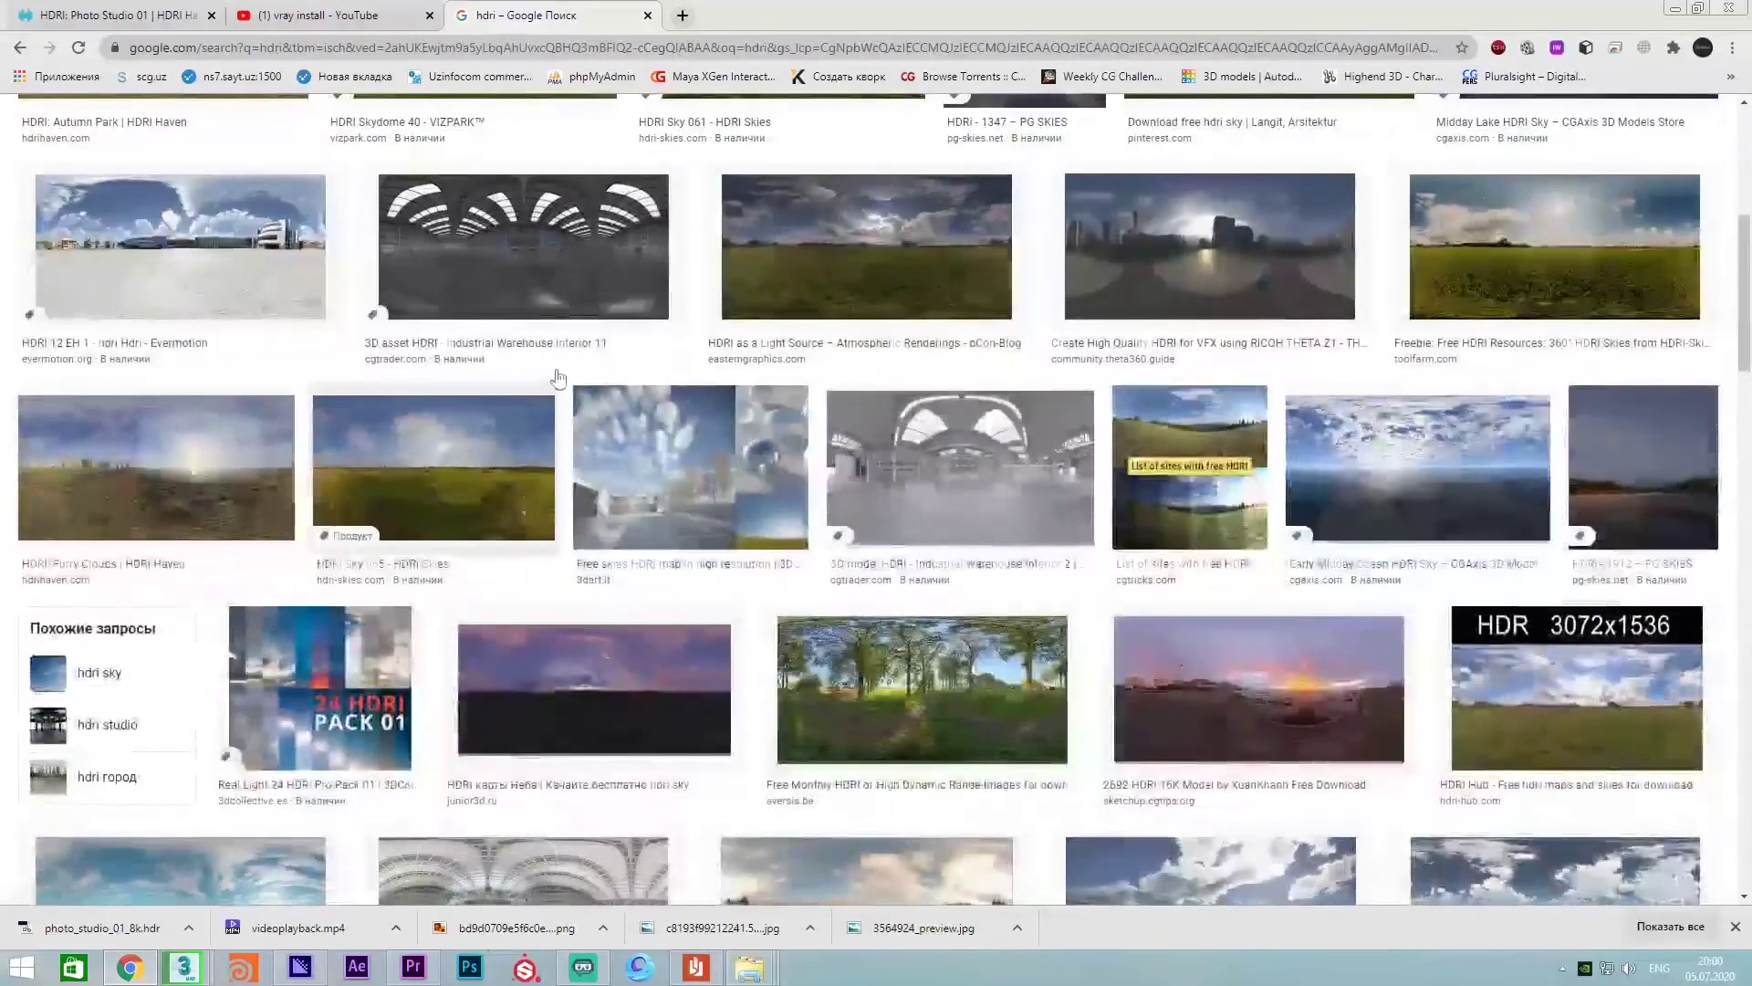
{"action": "scroll", "coordinate": [857, 274], "scroll_direction": "down", "scroll_amount": 3}
{"action": "scroll", "coordinate": [1204, 429], "scroll_direction": "up", "scroll_amount": 4}
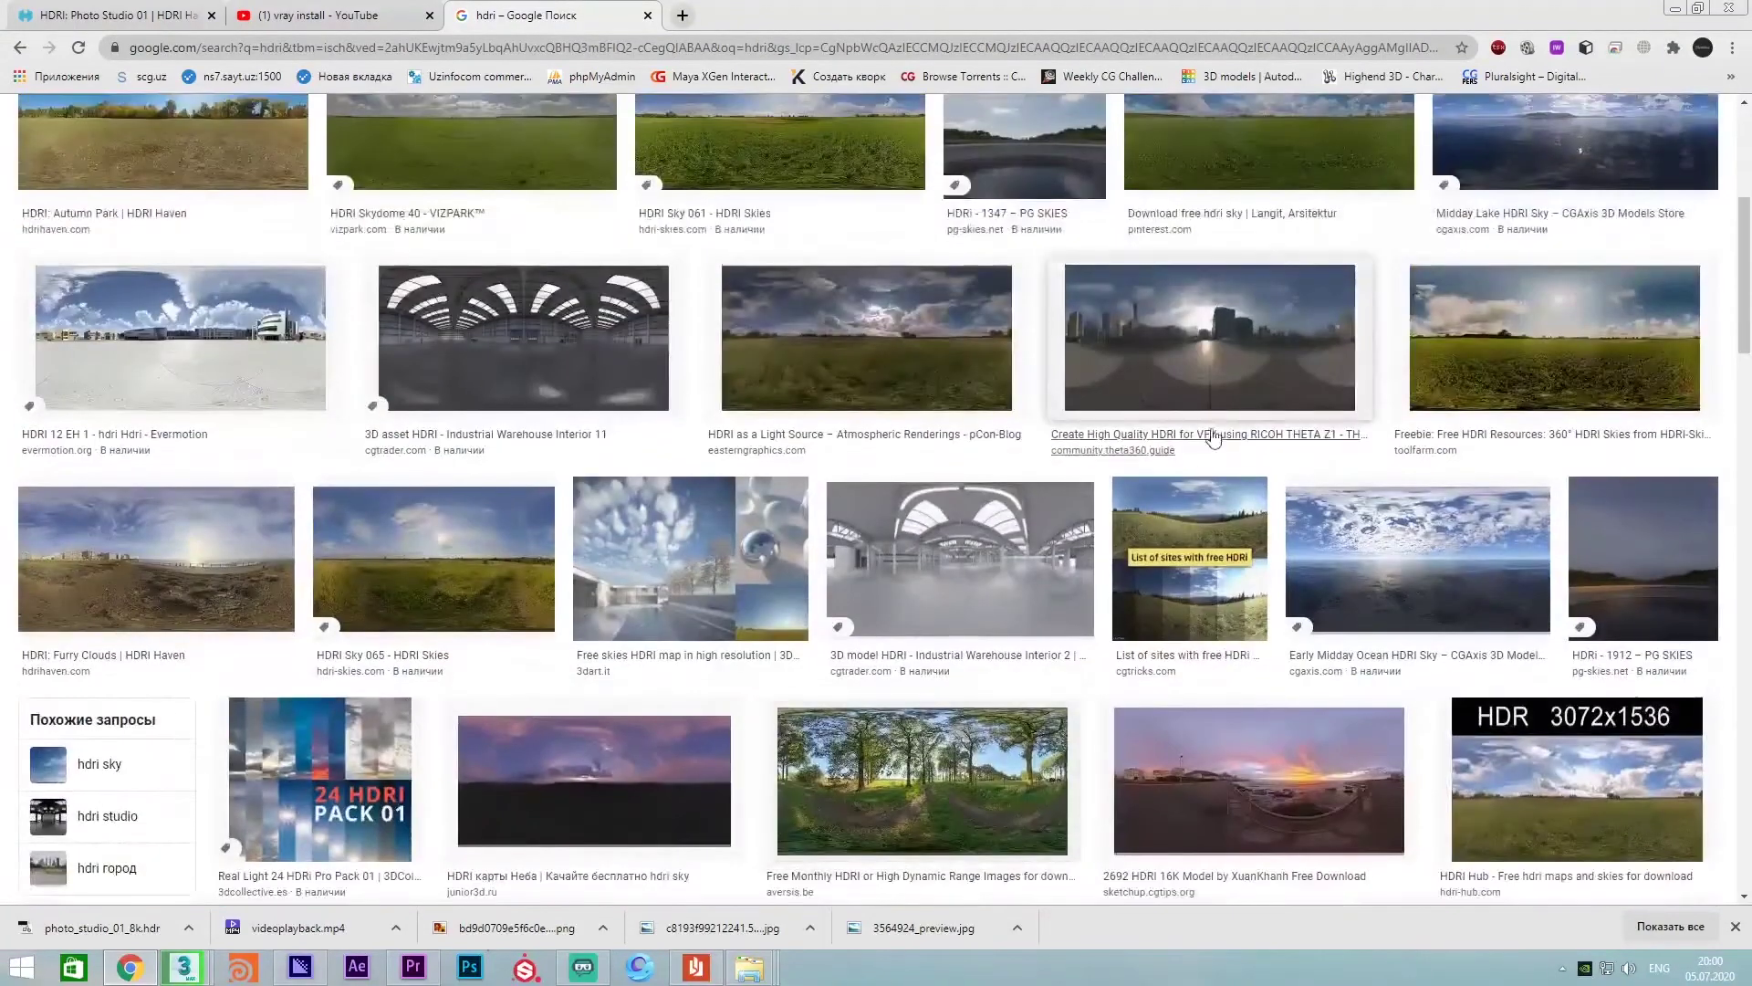
{"action": "left_click", "coordinate": [1203, 353]}
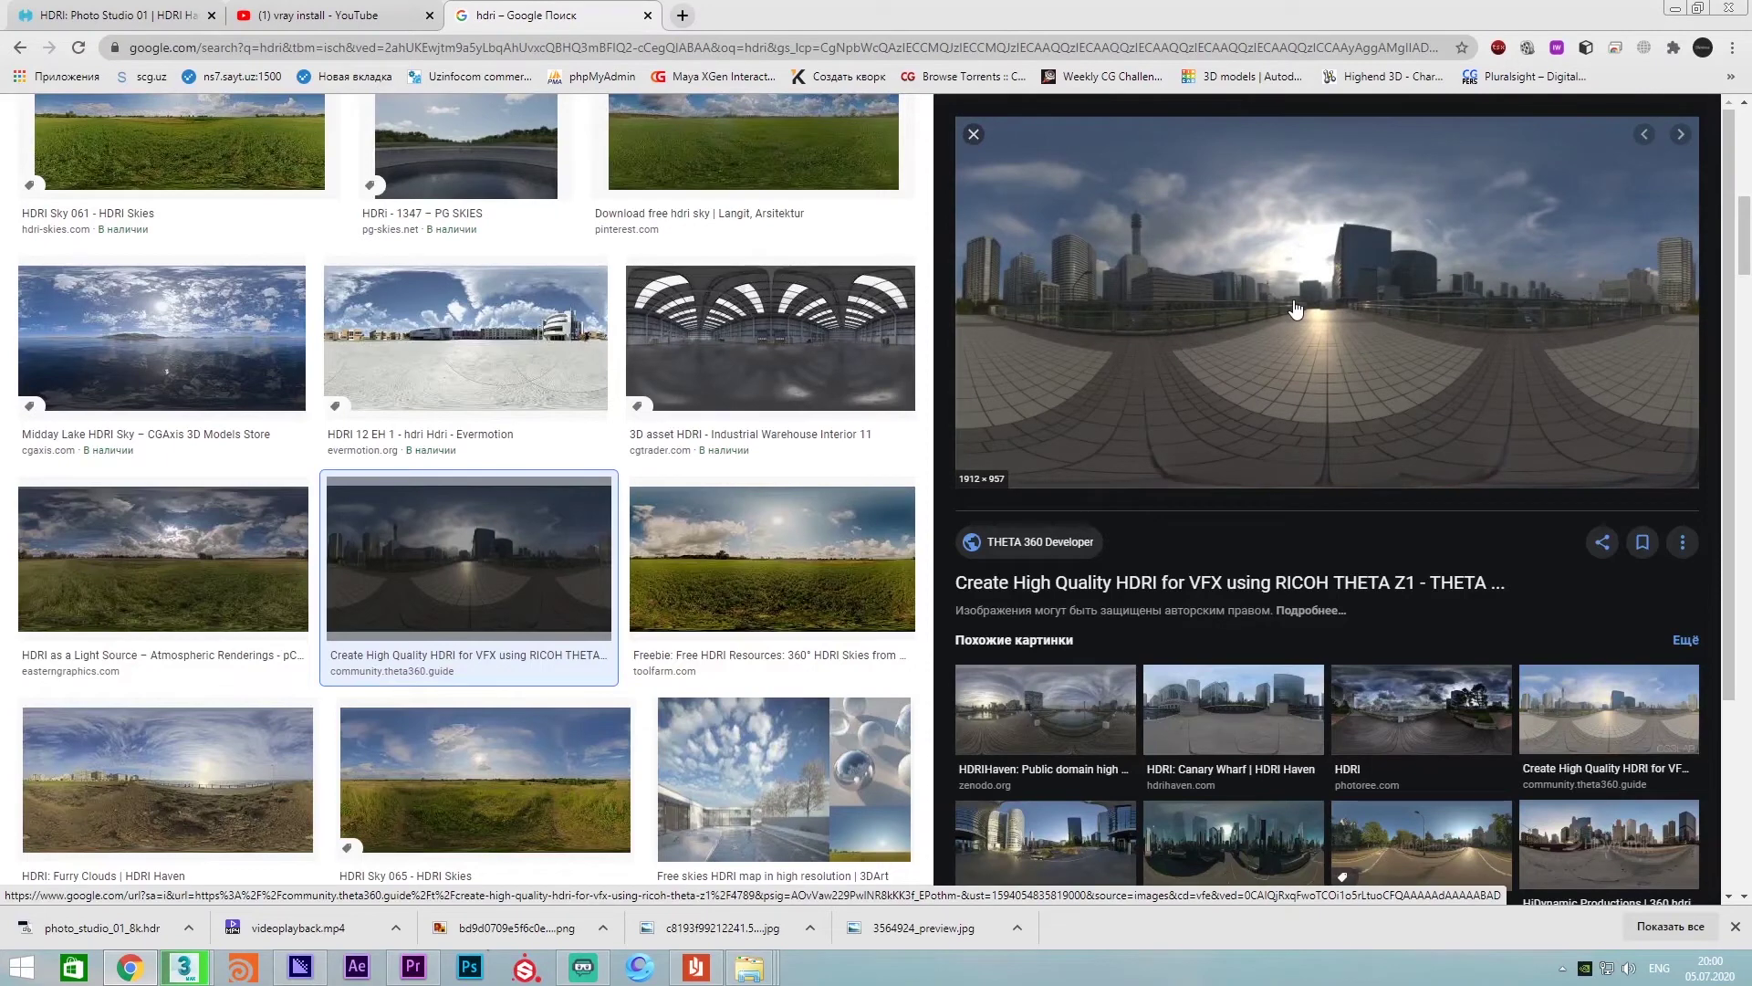
{"action": "scroll", "coordinate": [1460, 292], "scroll_direction": "up", "scroll_amount": 6}
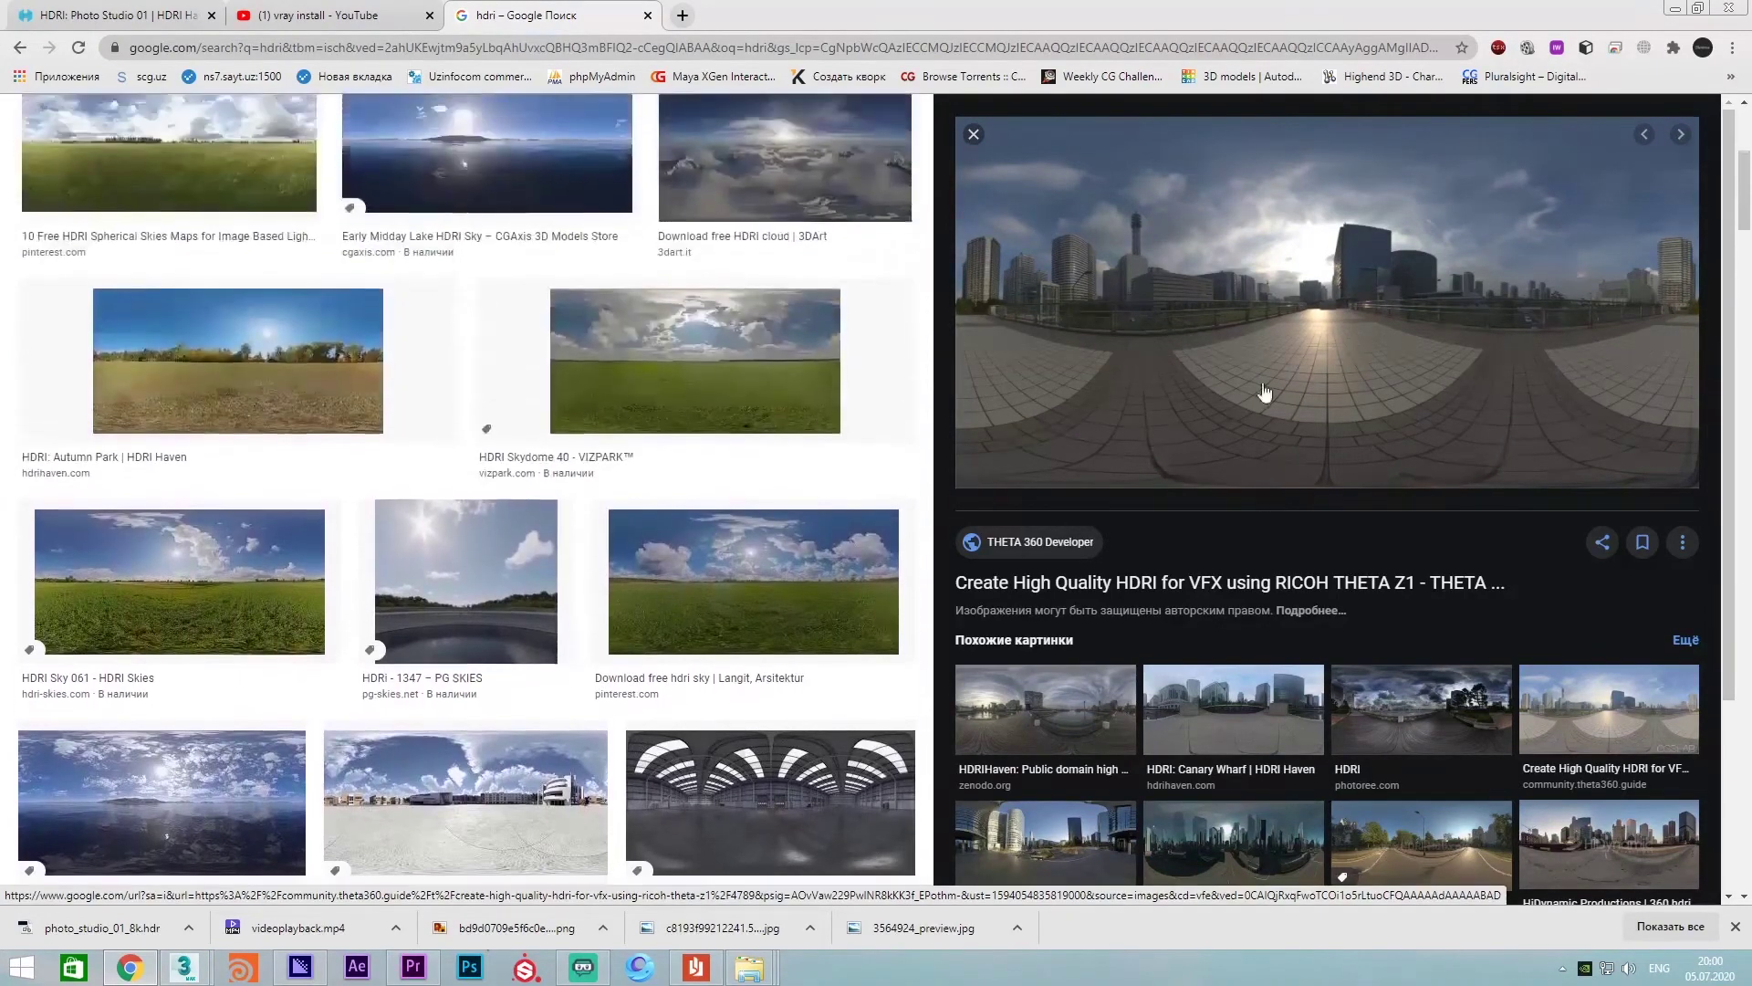
{"action": "scroll", "coordinate": [1241, 316], "scroll_direction": "up", "scroll_amount": 4}
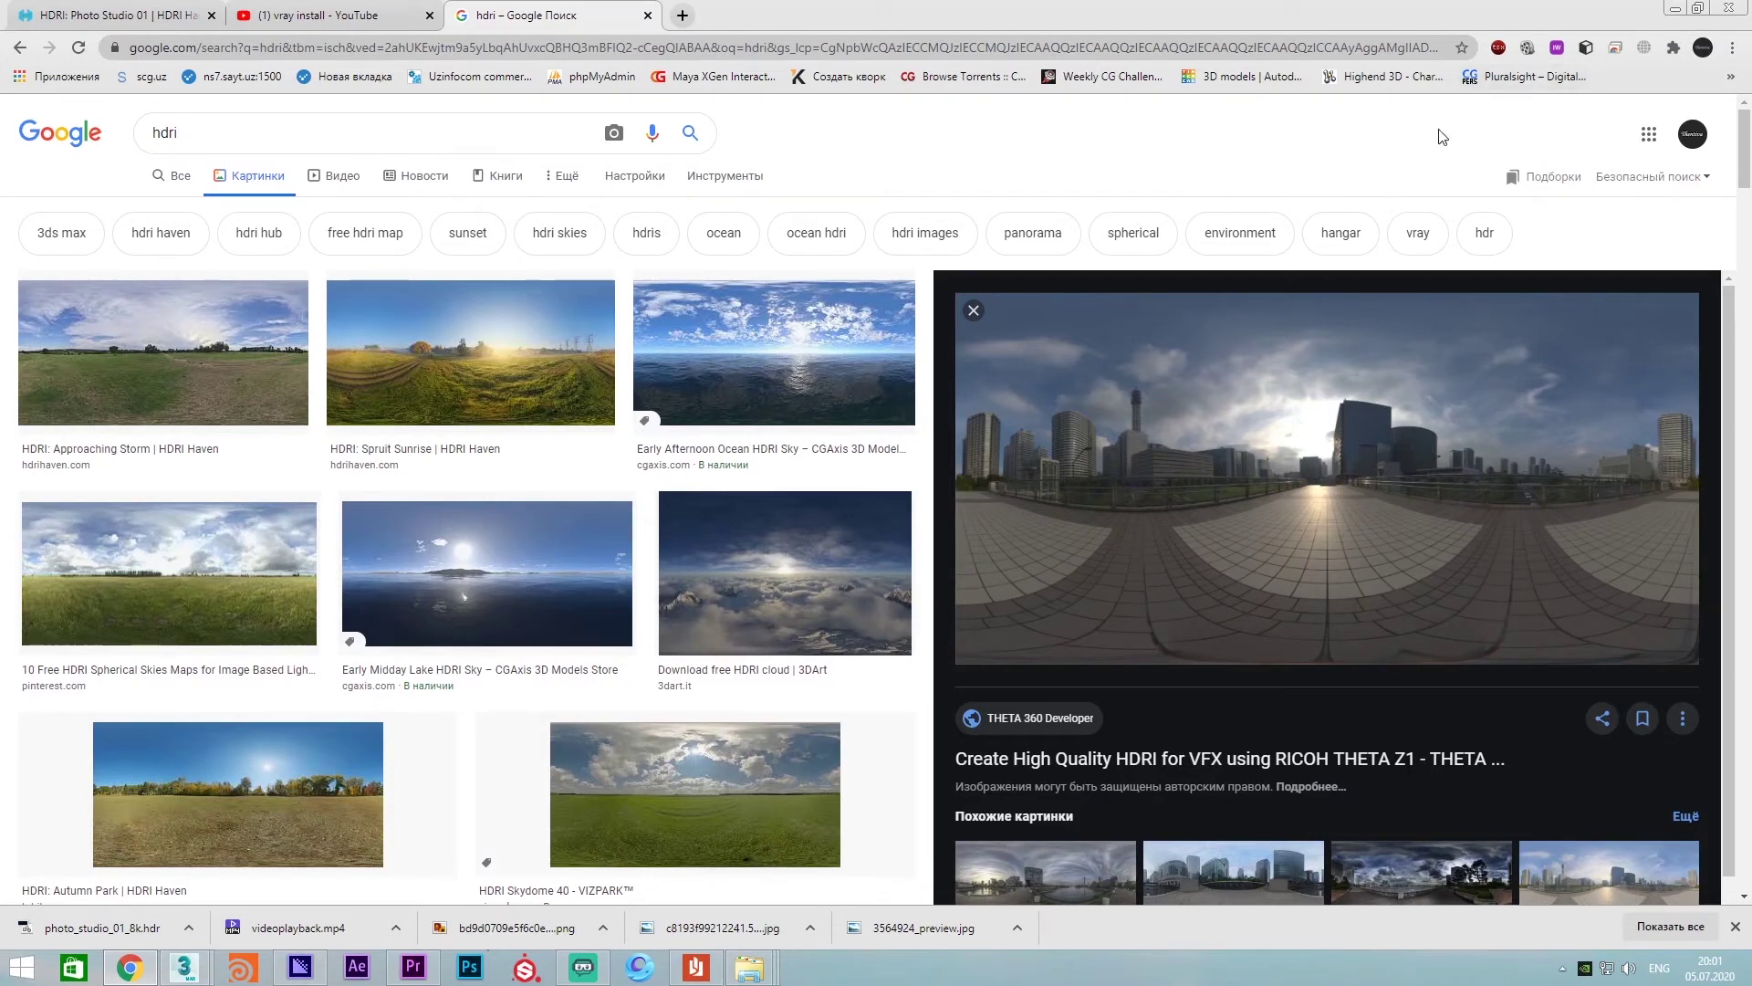
Switch to the hdri Explorer folder and drag photo_studio_01_8k.hdr into the Slate editor's View1
{"action": "left_click", "coordinate": [1677, 7]}
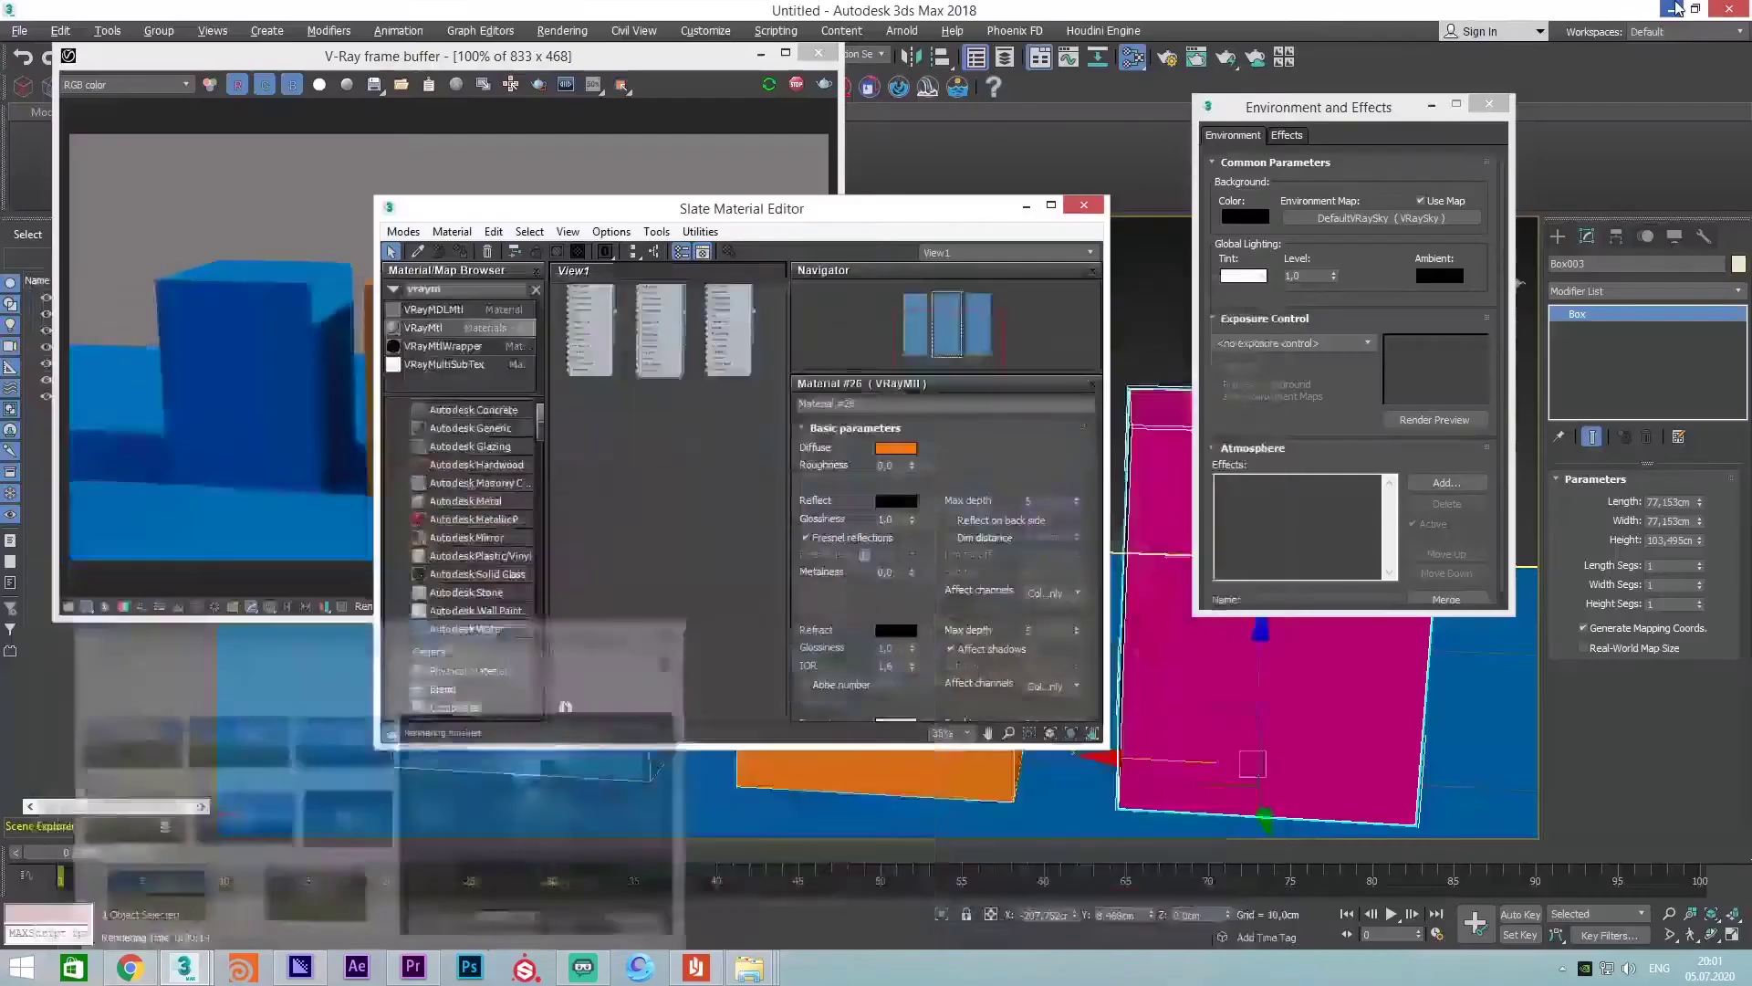
{"action": "key", "text": "alt+Tab"}
{"action": "left_click", "coordinate": [746, 461]}
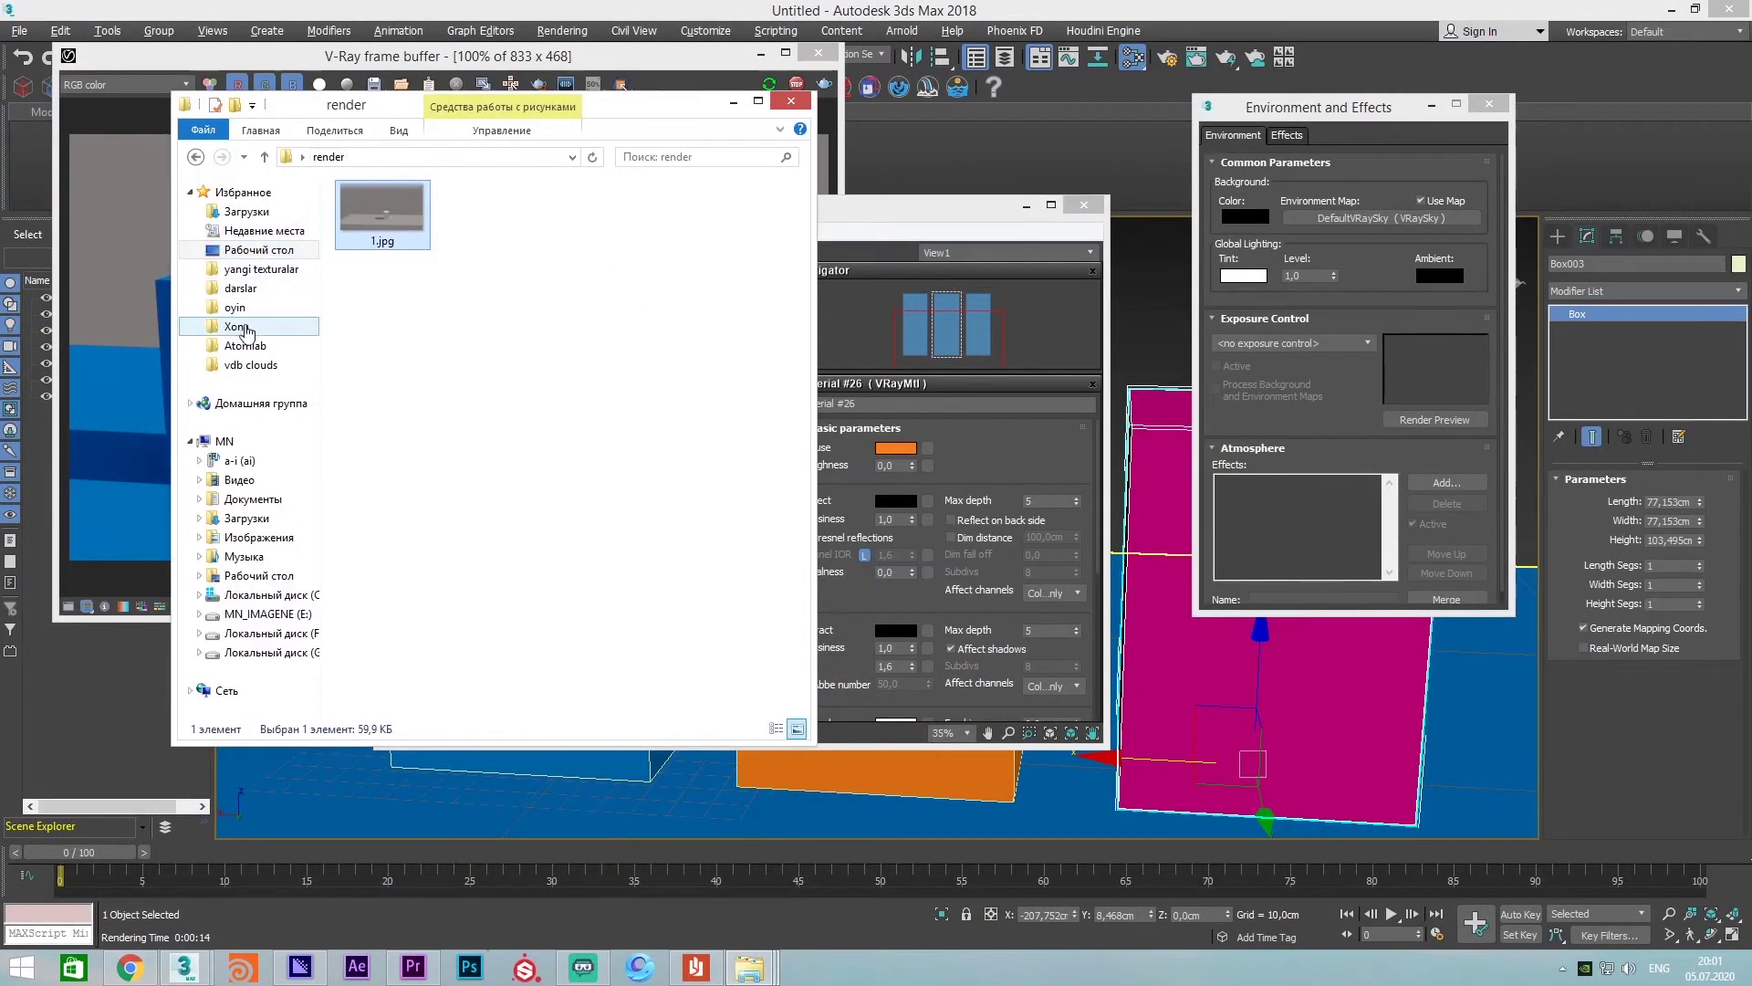
{"action": "key", "text": "alt+Tab"}
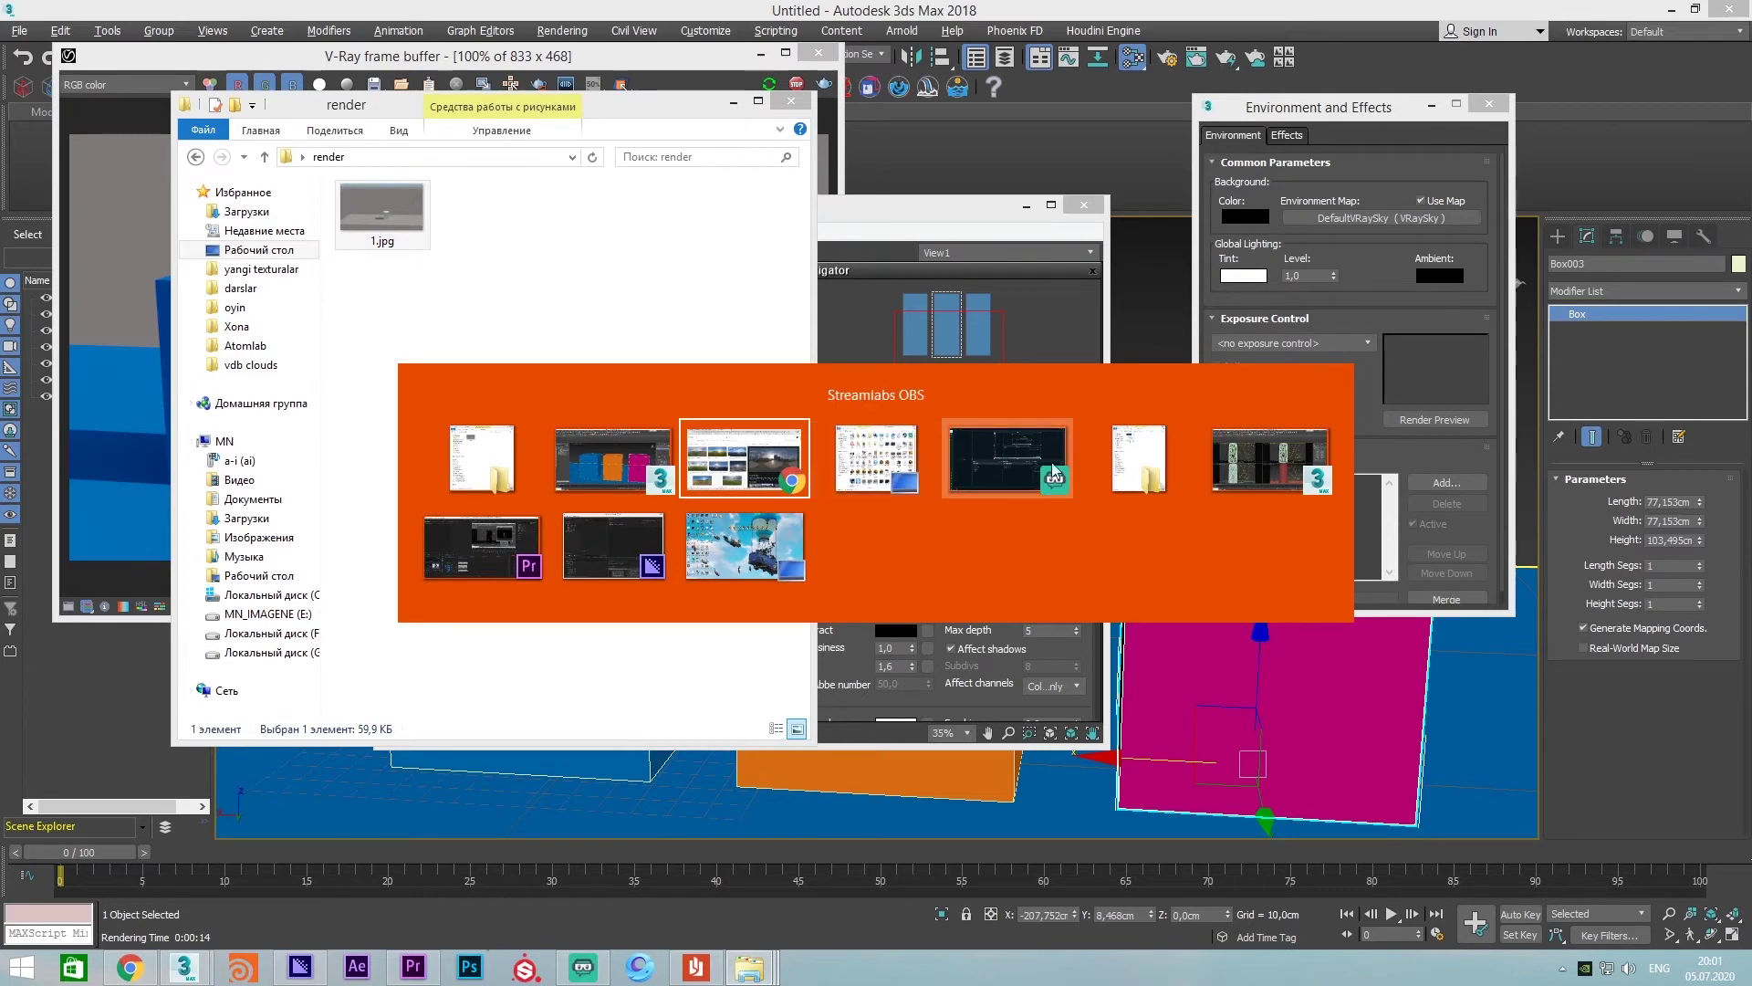
{"action": "left_click", "coordinate": [1139, 458]}
{"action": "left_click", "coordinate": [734, 104]}
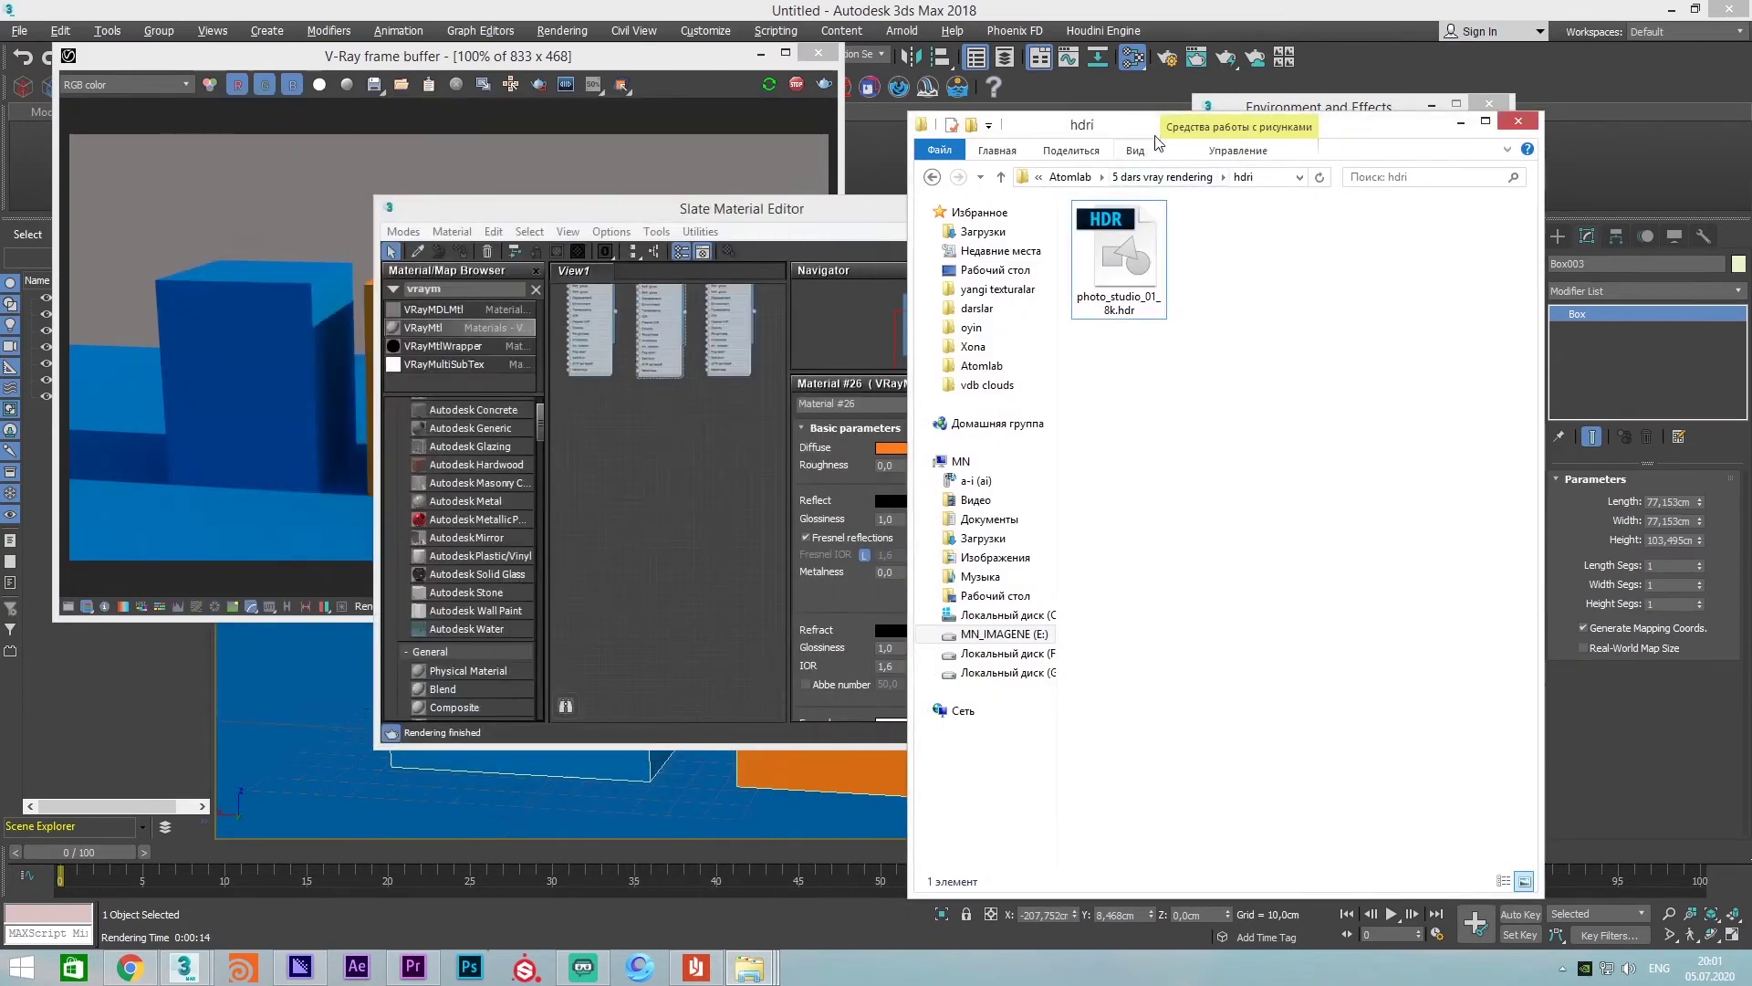
{"action": "left_click_drag", "start_coordinate": [1387, 124], "coordinate": [490, 126]}
{"action": "left_click", "coordinate": [219, 269]}
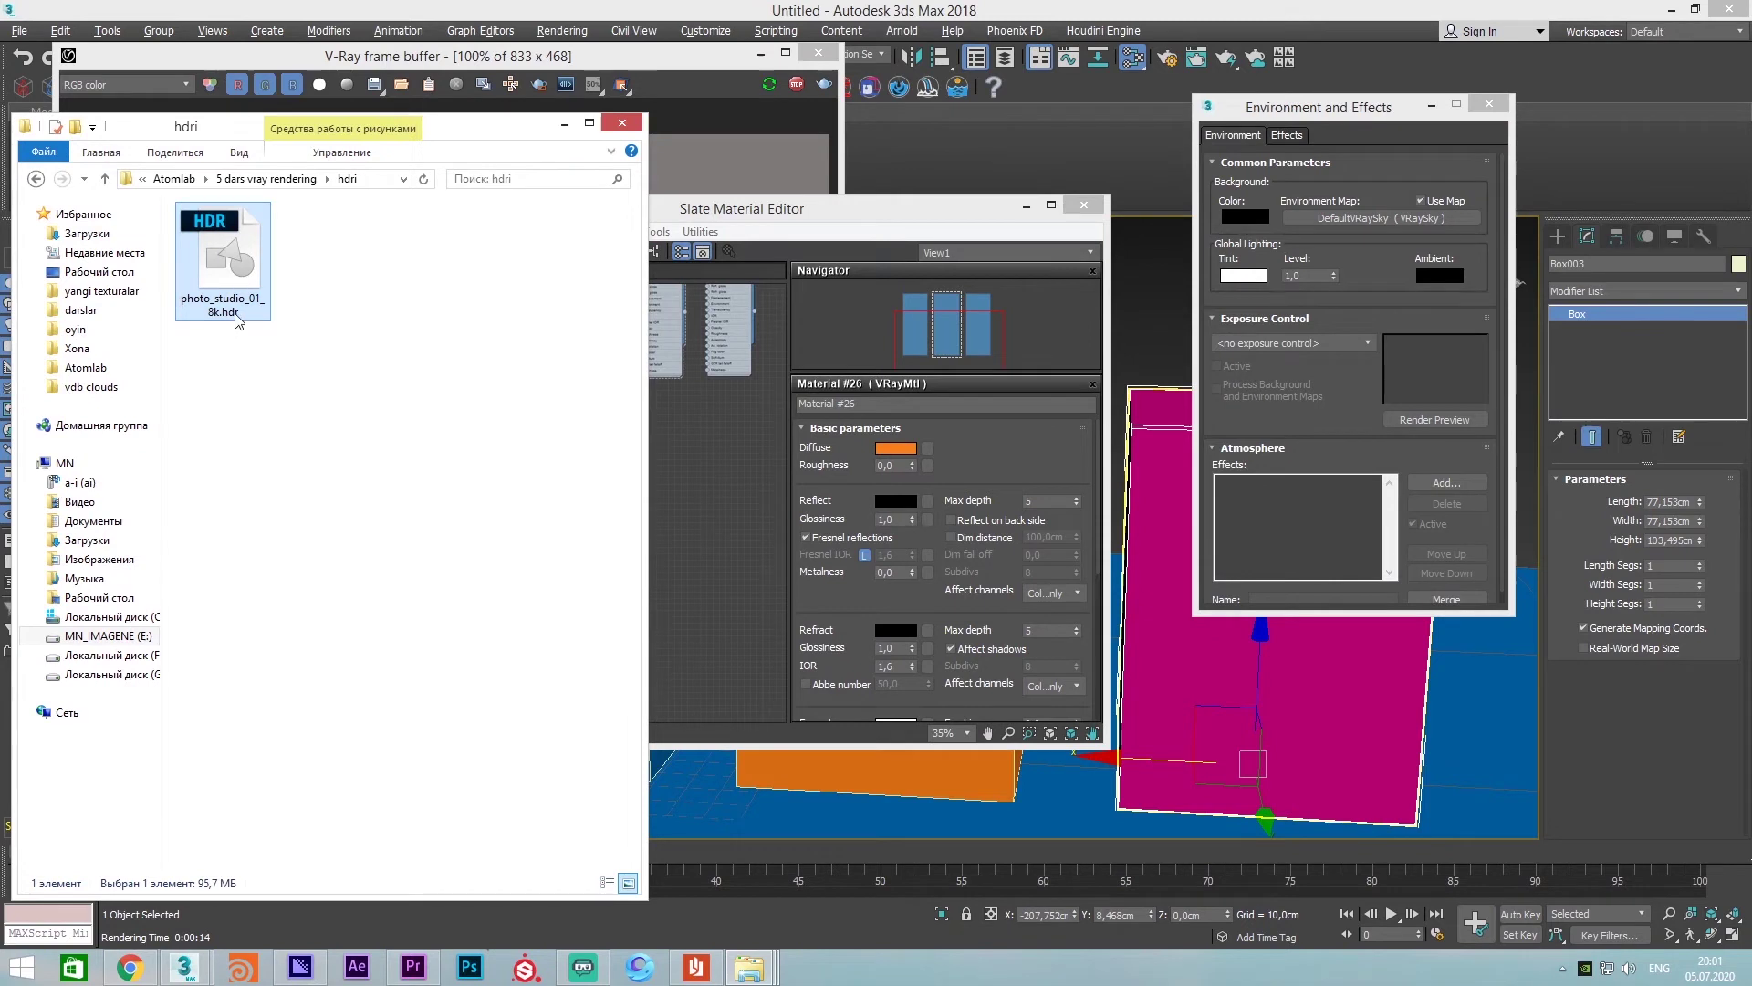
{"action": "left_click_drag", "start_coordinate": [211, 237], "coordinate": [659, 480]}
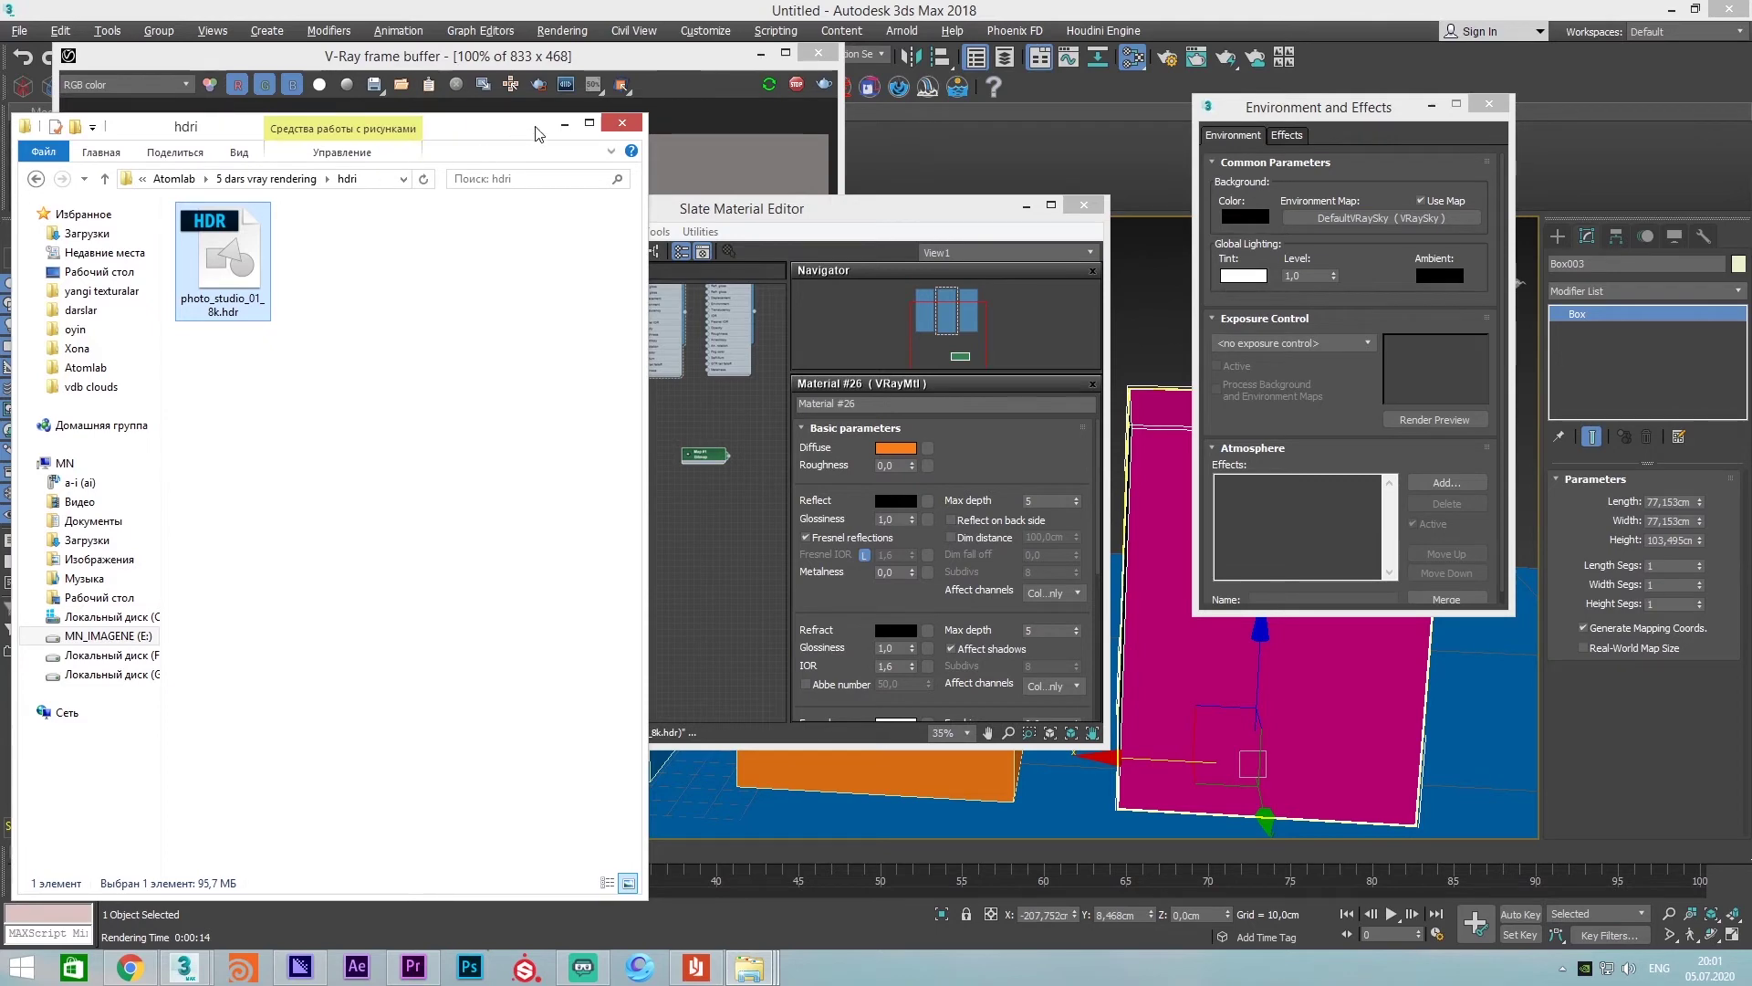
Open the Map #1 bitmap and set its Coordinates mapping to Spherical Environment
{"action": "left_click", "coordinate": [563, 124]}
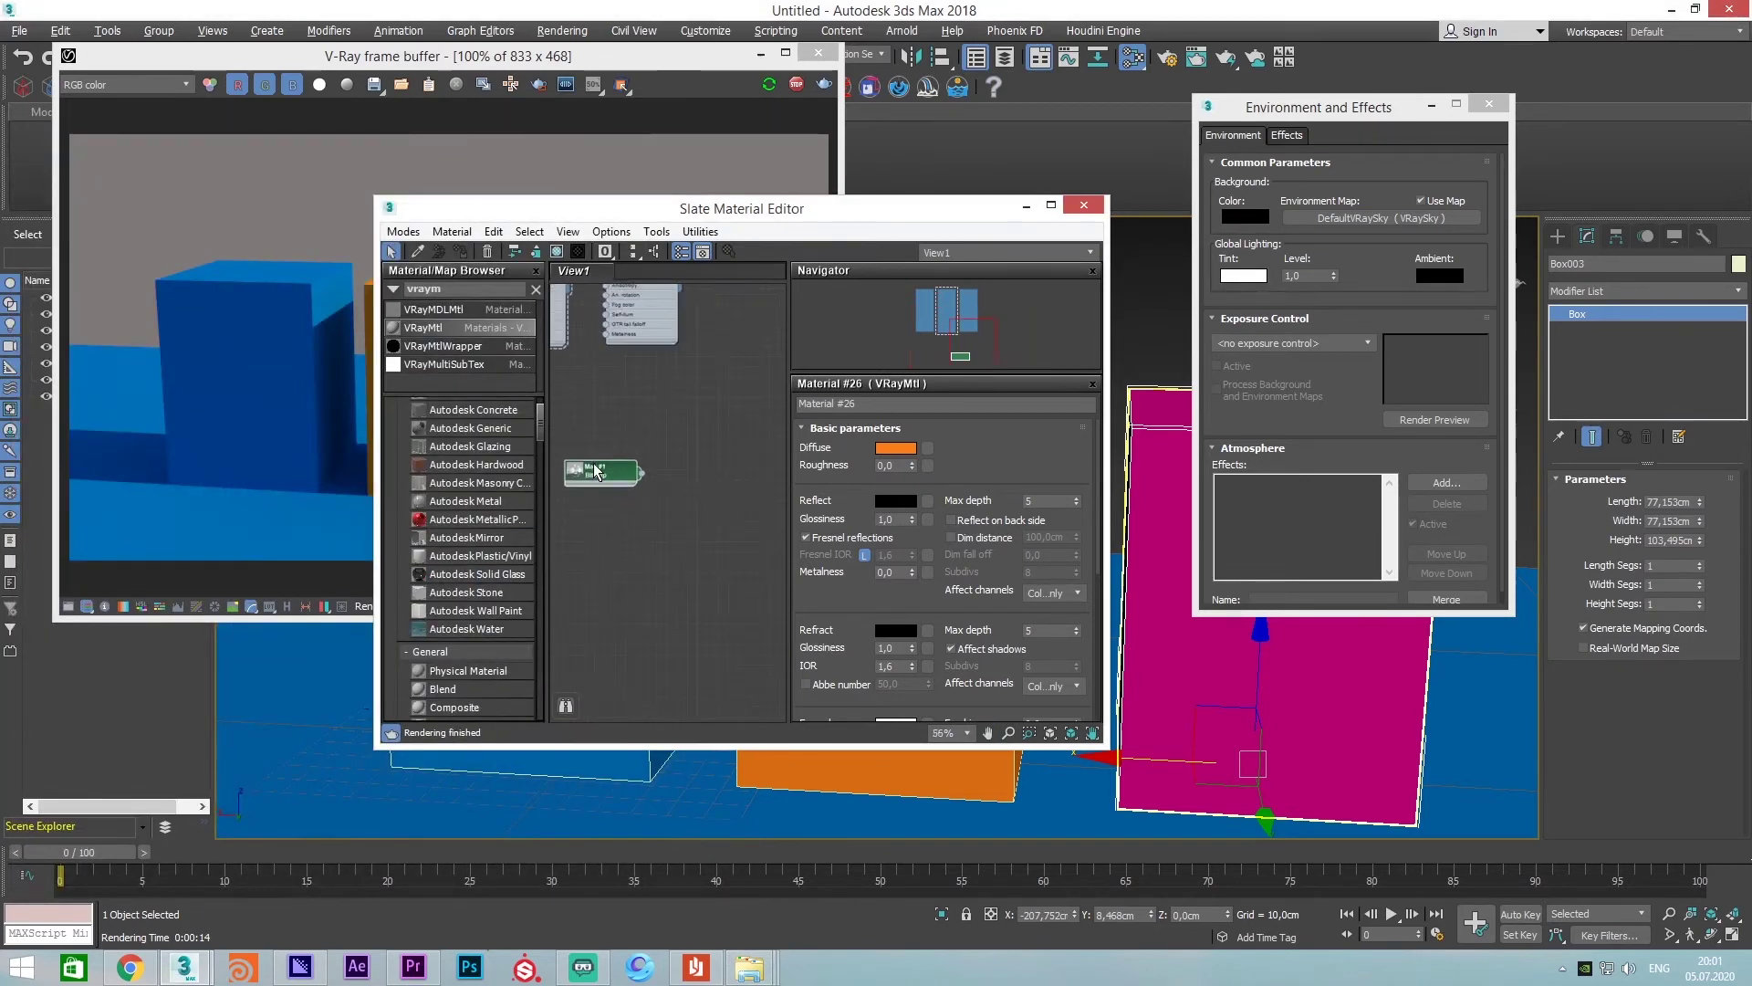
{"action": "scroll", "coordinate": [578, 476], "scroll_direction": "up", "scroll_amount": 2}
{"action": "scroll", "coordinate": [638, 465], "scroll_direction": "up", "scroll_amount": 2}
{"action": "scroll", "coordinate": [690, 450], "scroll_direction": "up", "scroll_amount": 2}
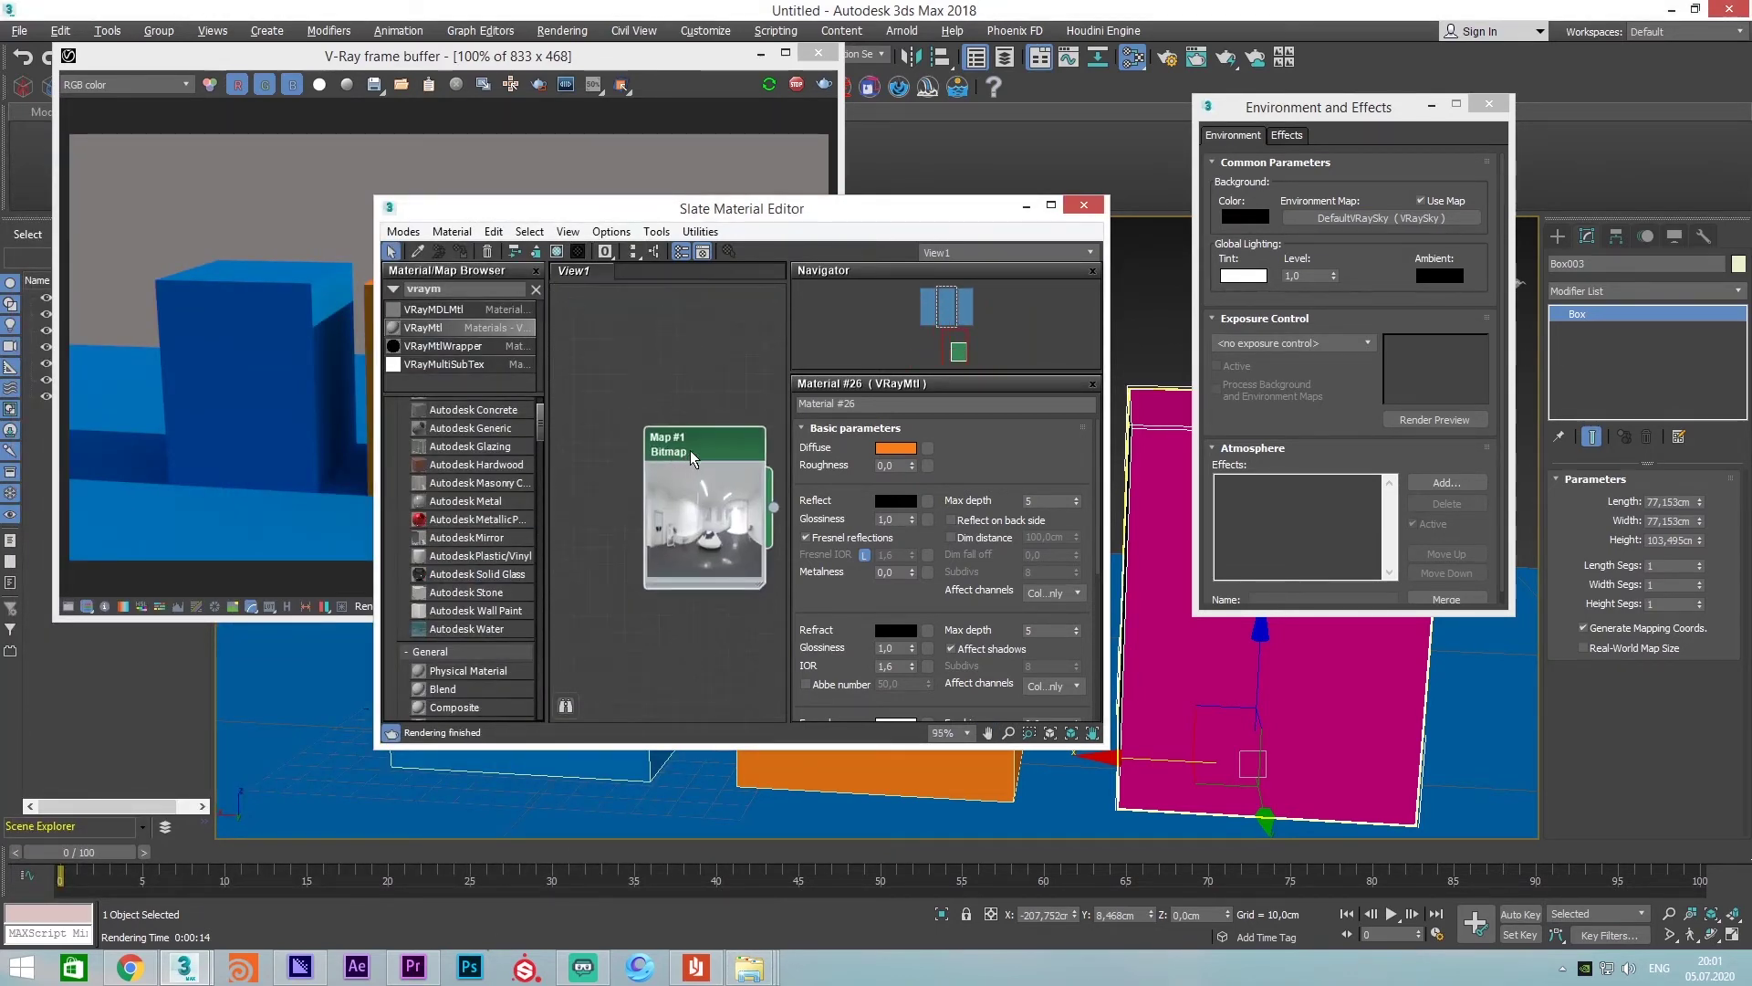
{"action": "double_click", "coordinate": [724, 451]}
{"action": "left_click_drag", "start_coordinate": [740, 455], "coordinate": [659, 354]}
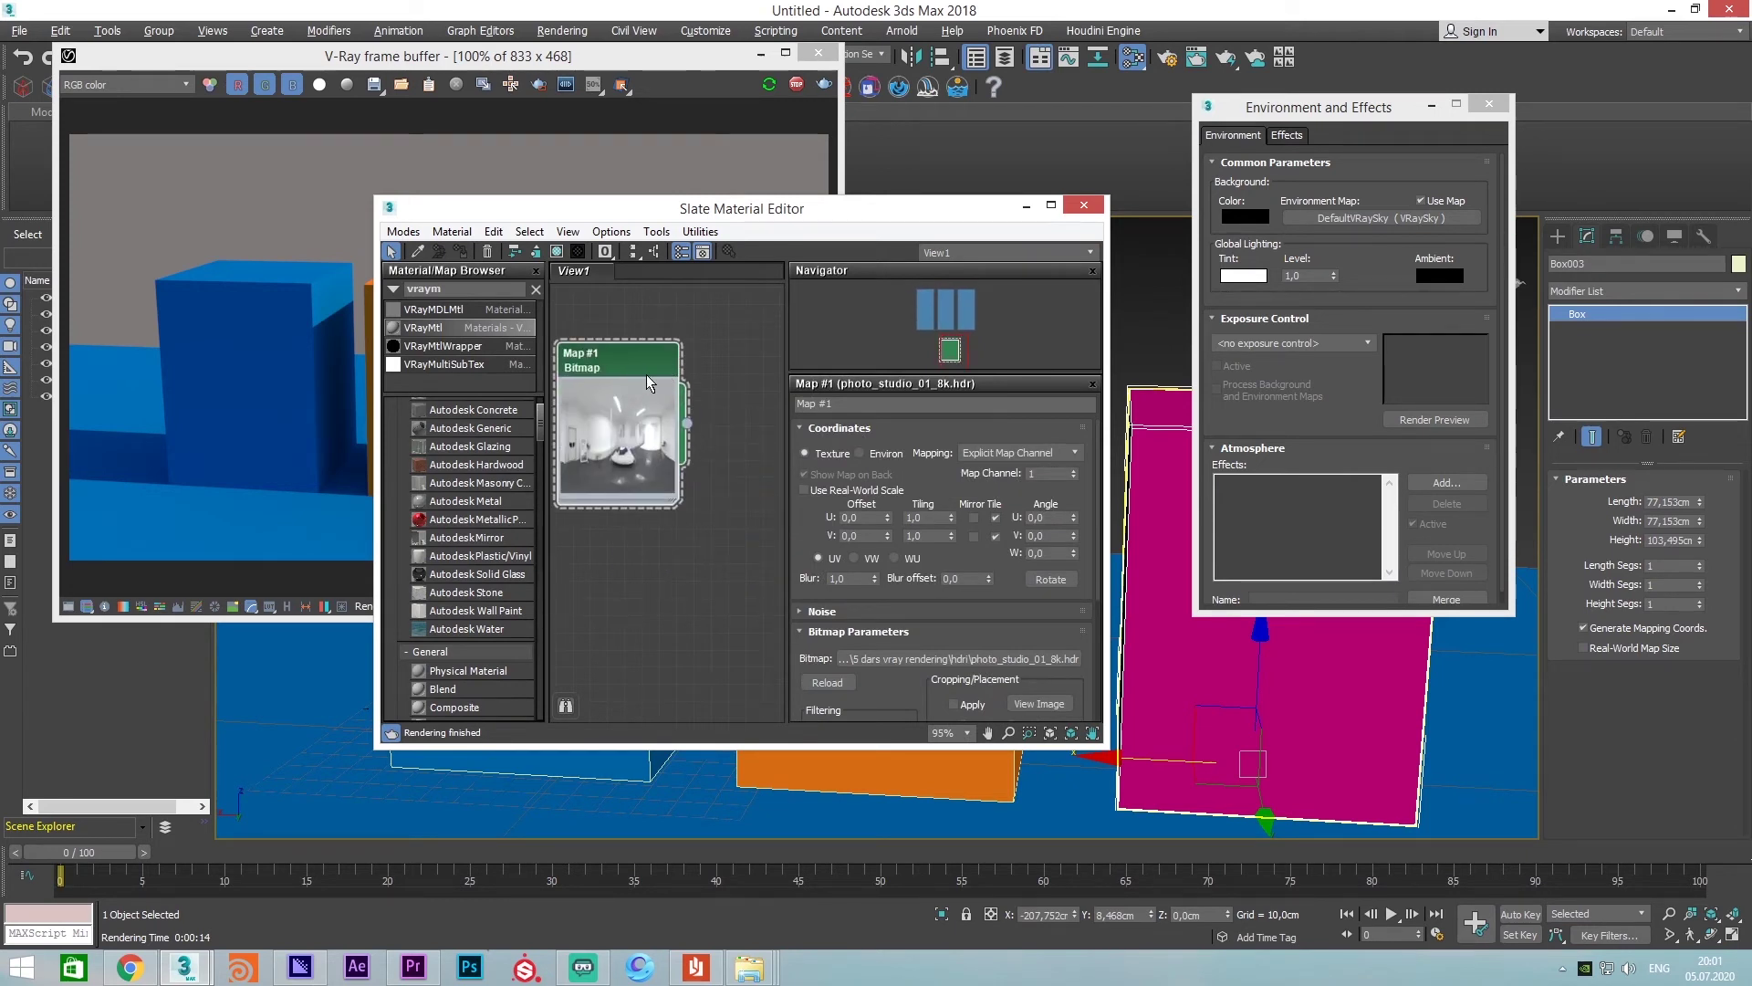
{"action": "left_click_drag", "start_coordinate": [646, 375], "coordinate": [659, 385]}
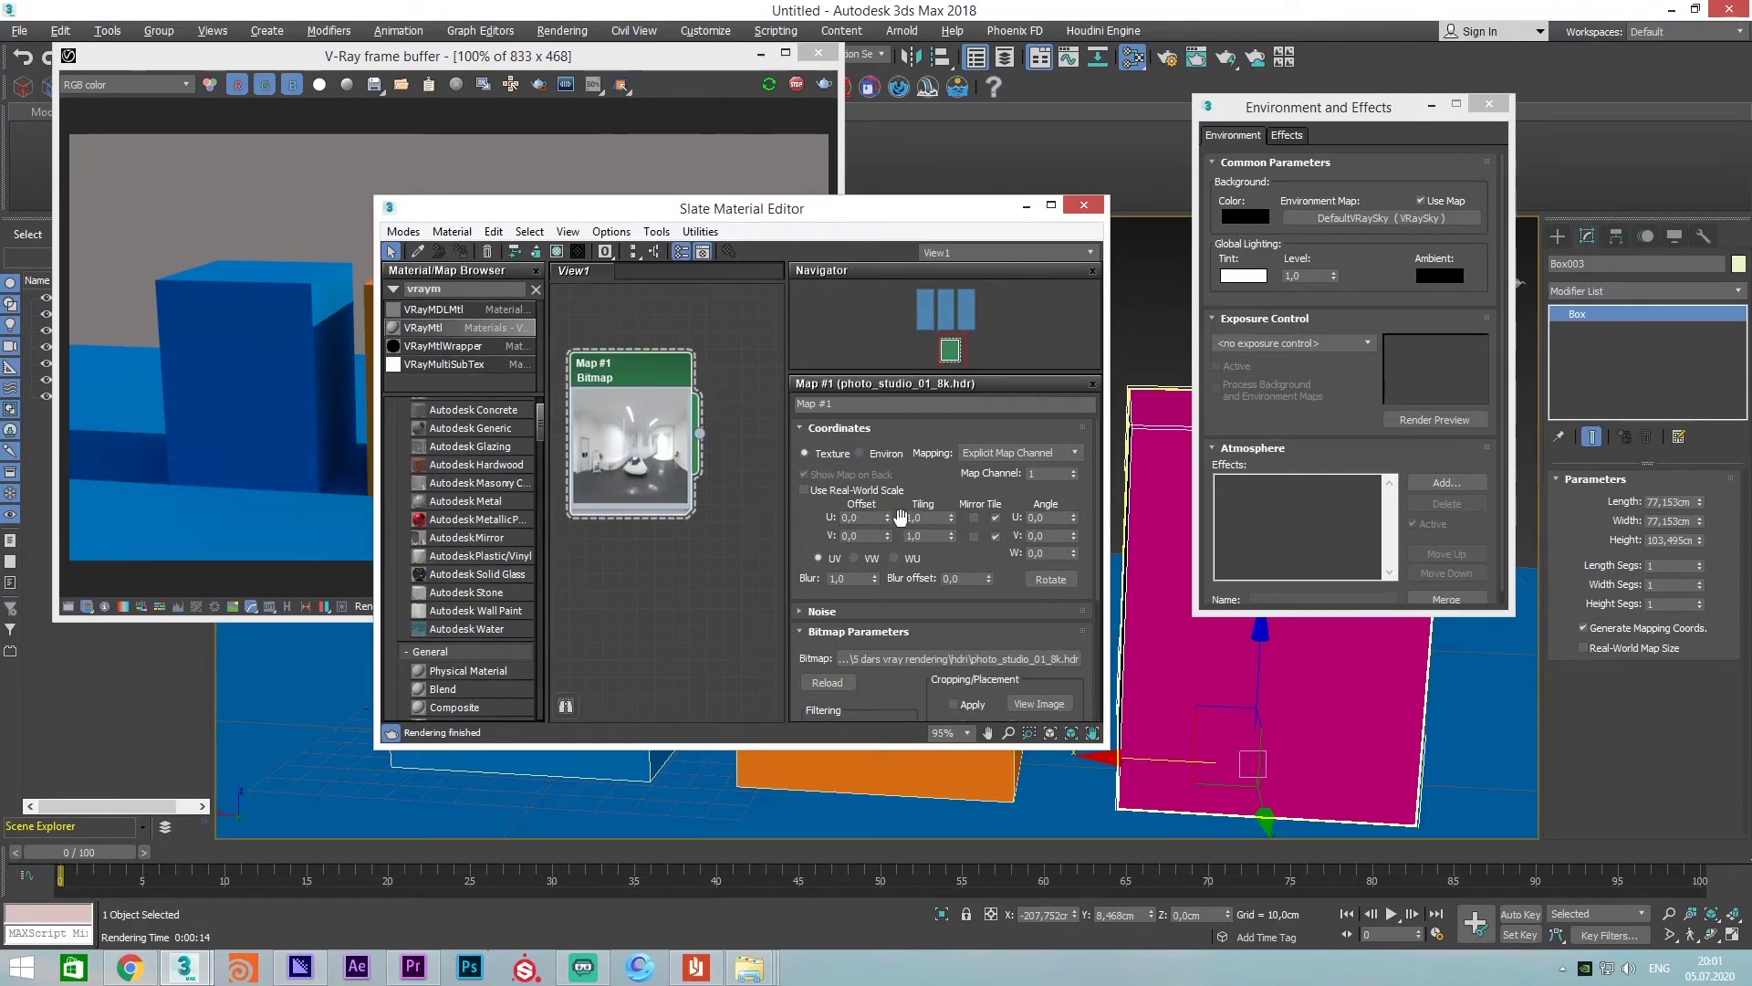
{"action": "left_click", "coordinate": [878, 457]}
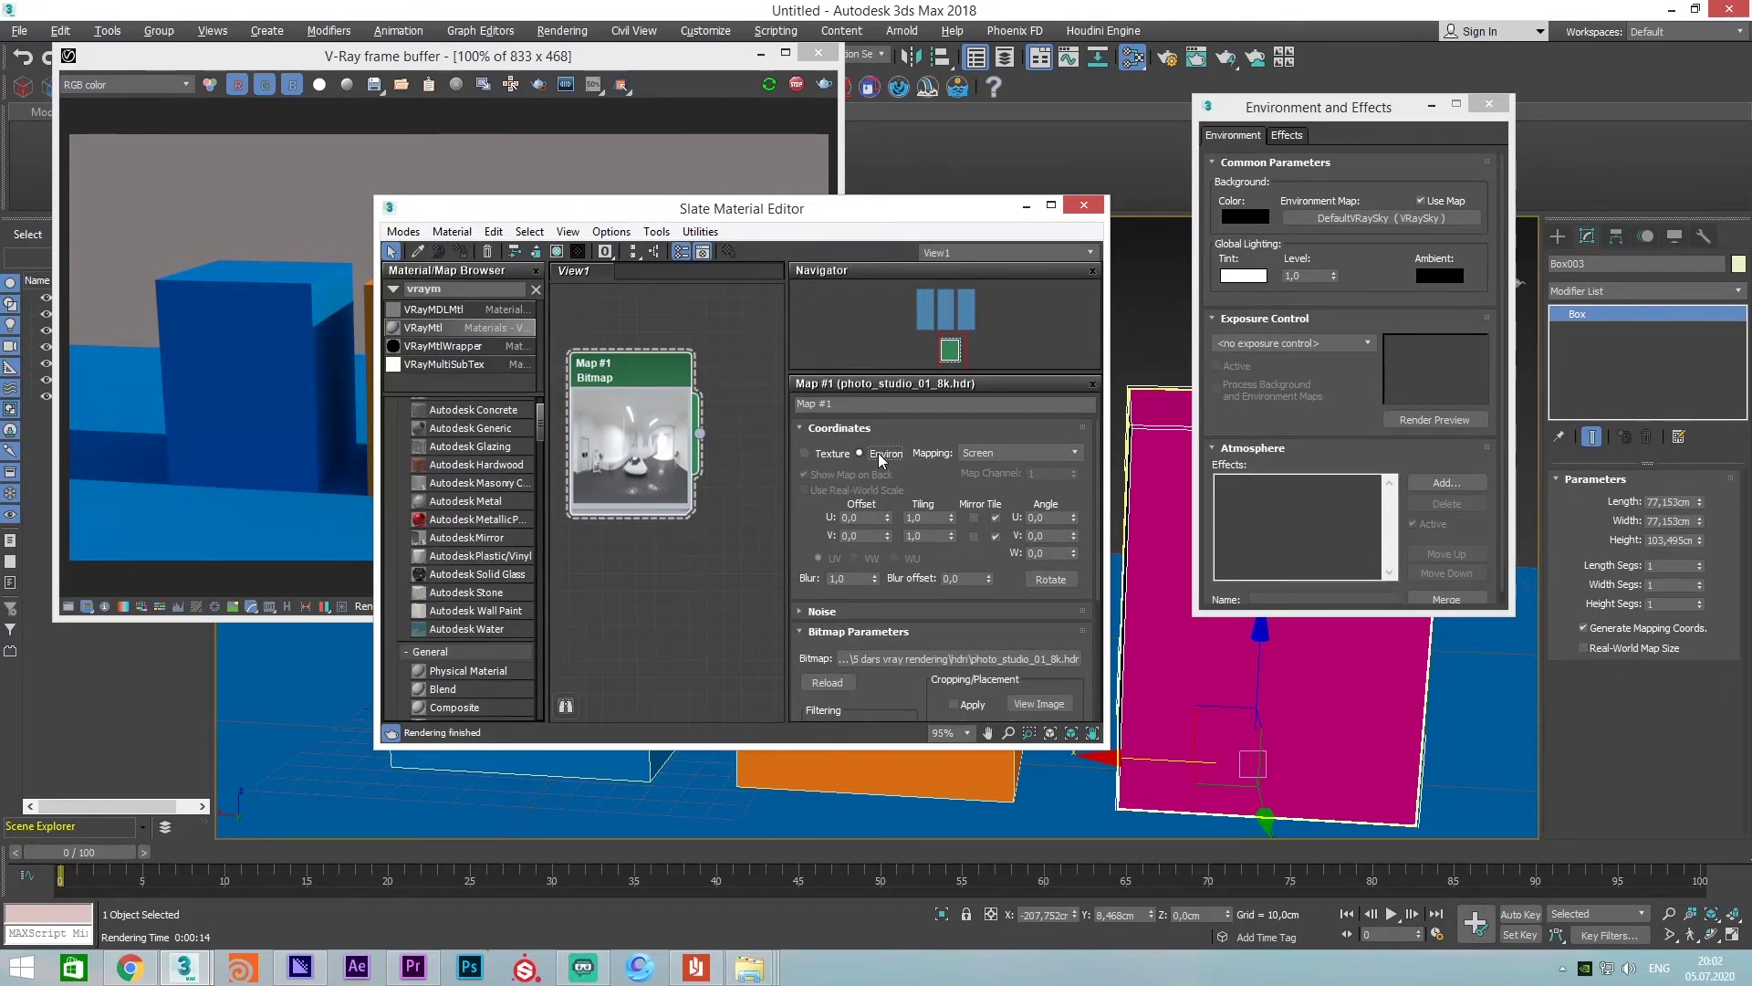
{"action": "left_click", "coordinate": [984, 454]}
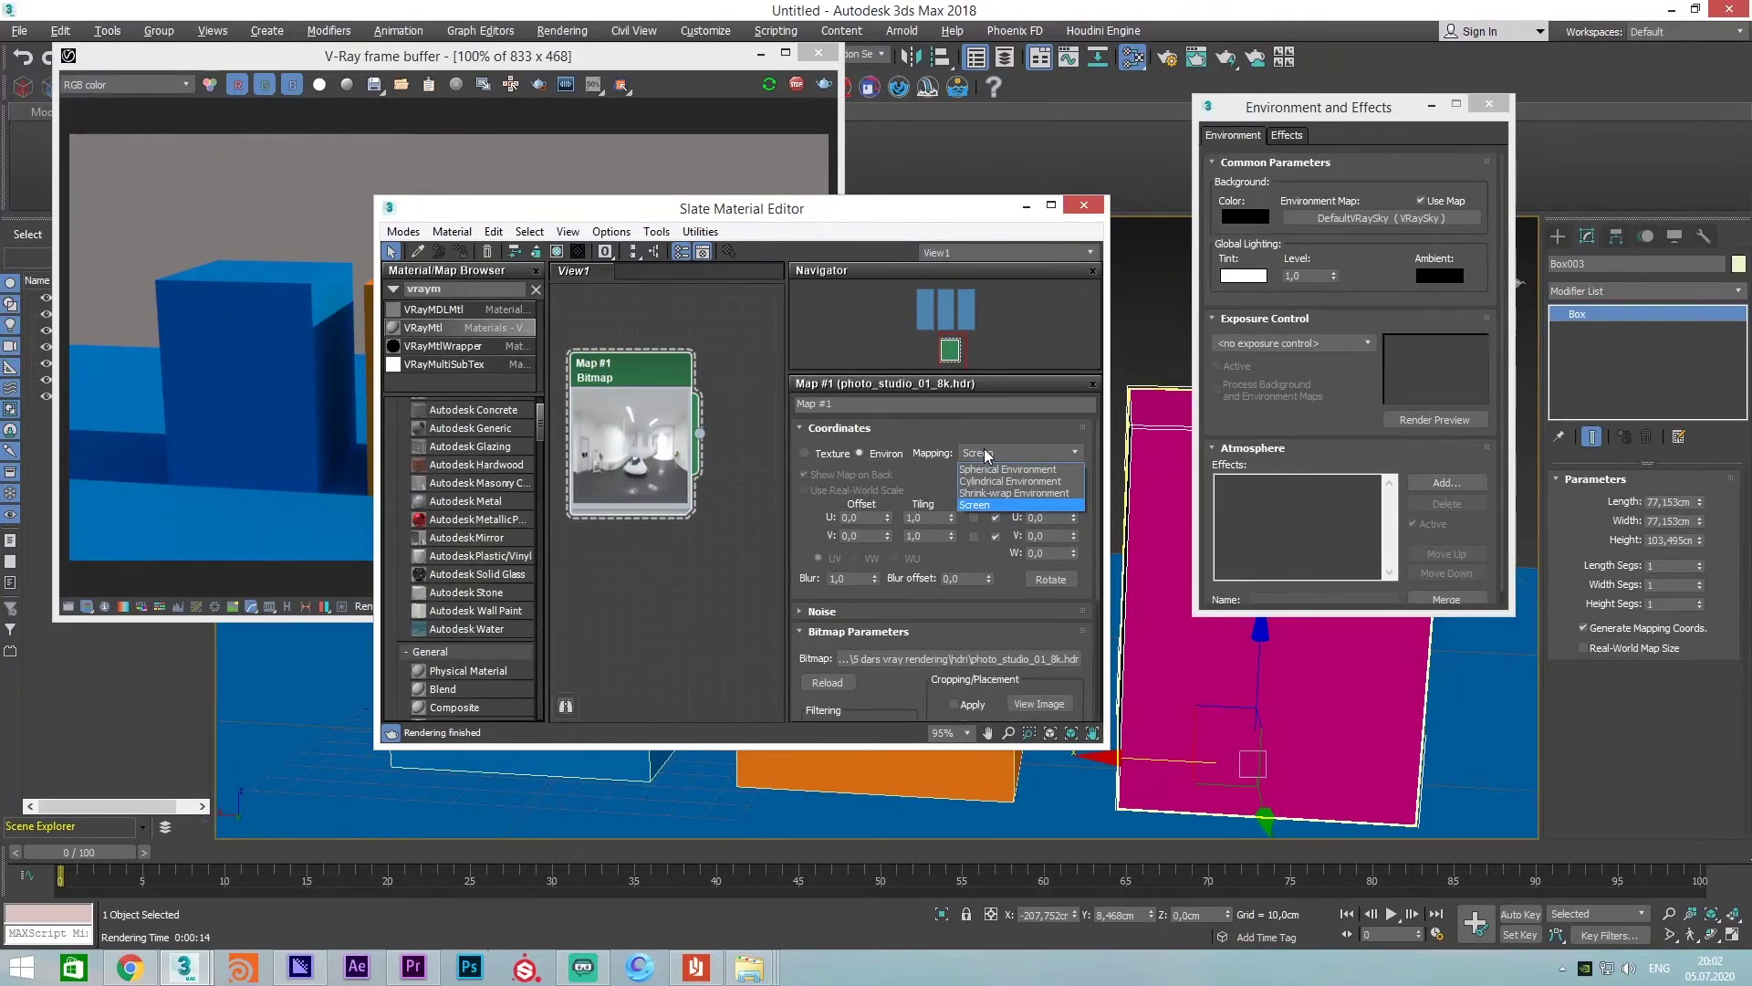
{"action": "left_click", "coordinate": [1044, 470]}
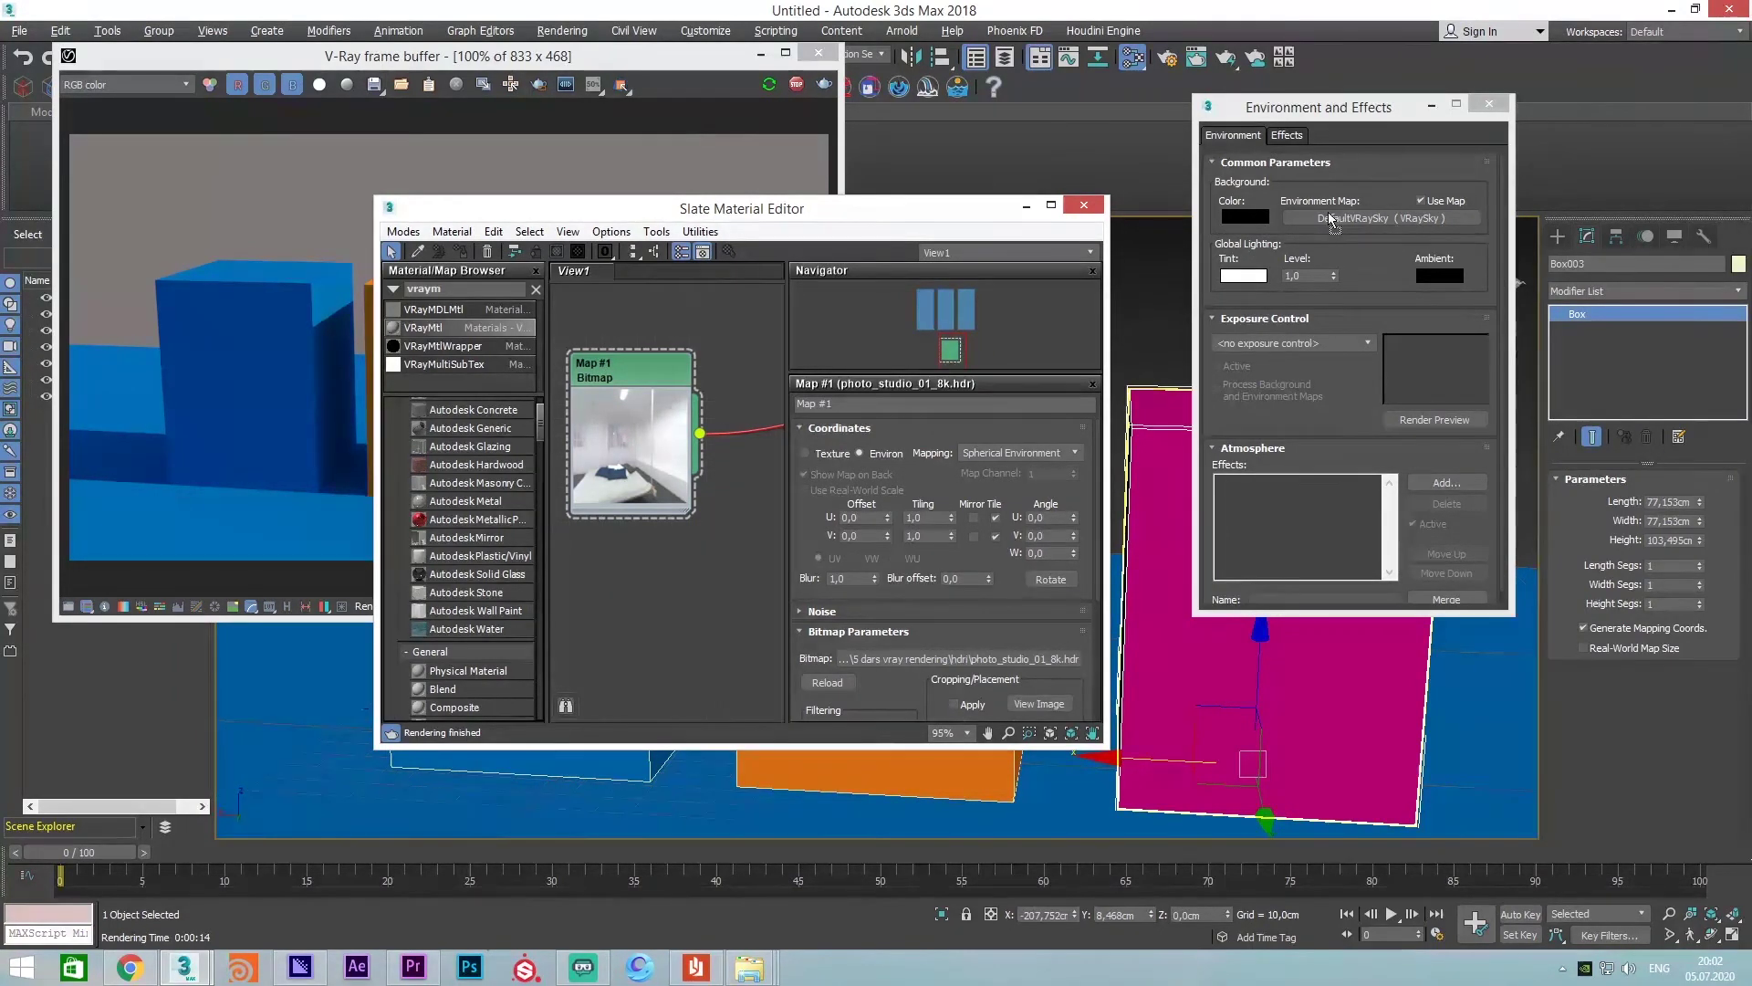
Assign Map #1 as an instanced Environment Map and render the scene
{"action": "left_click_drag", "start_coordinate": [1330, 219], "coordinate": [1331, 219]}
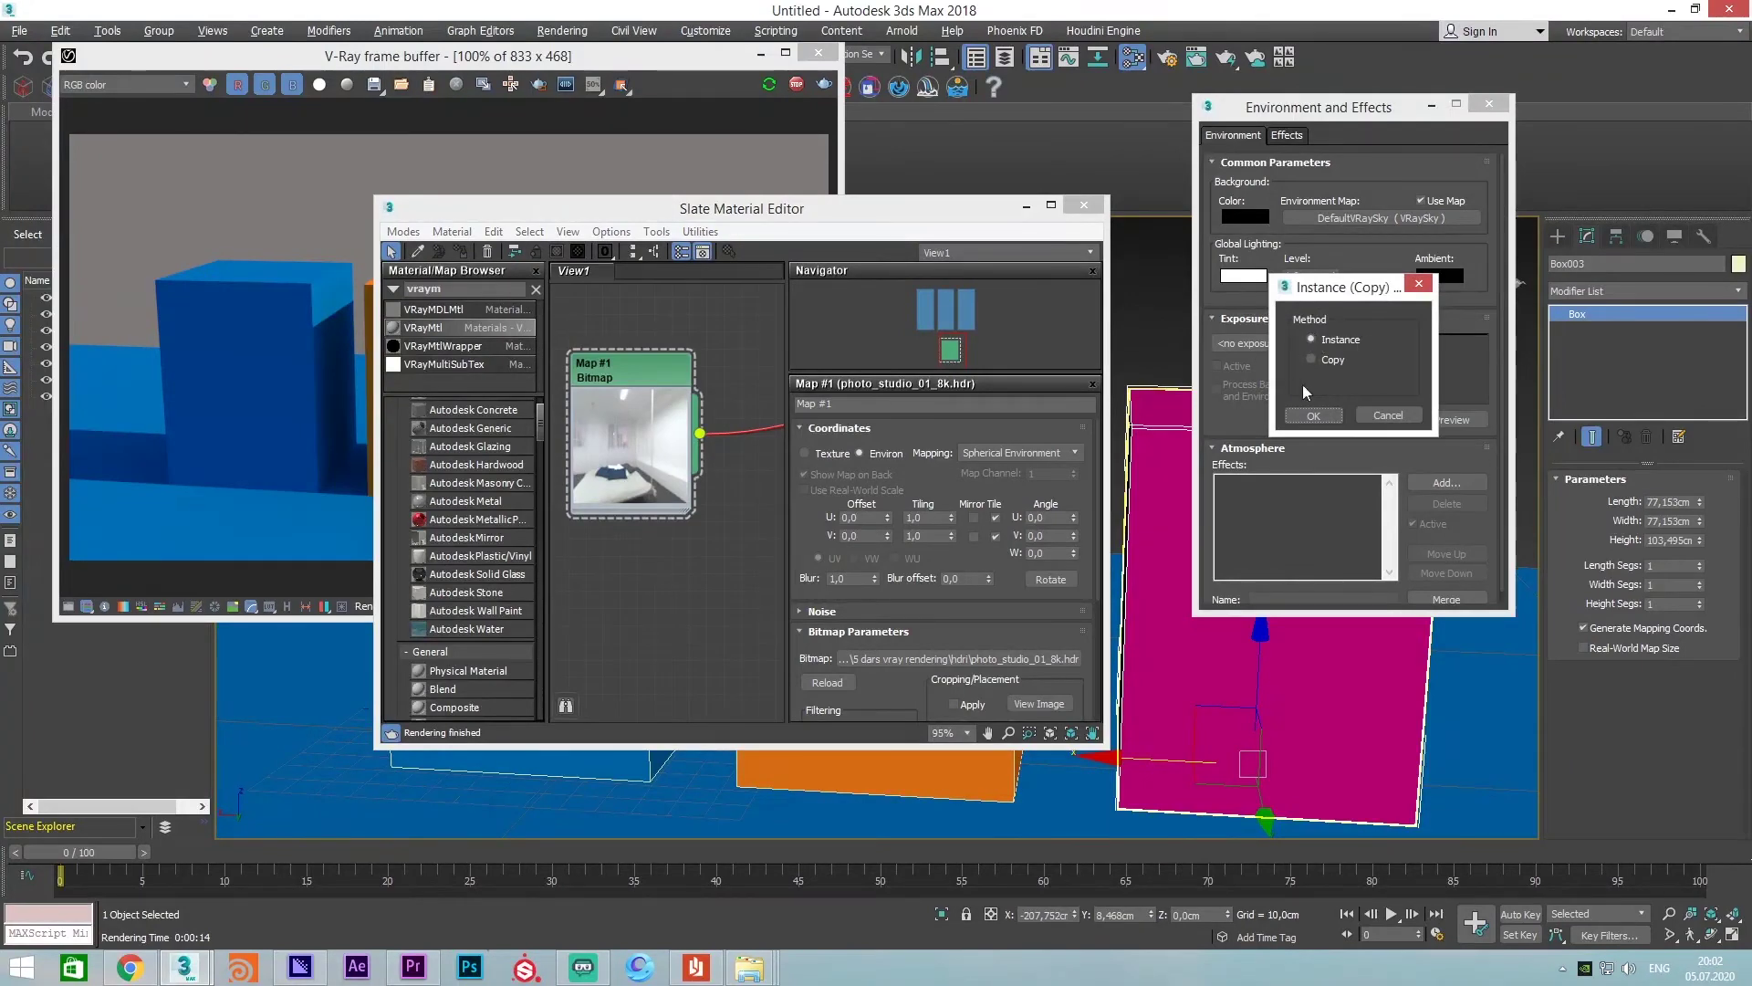
{"action": "left_click", "coordinate": [1312, 416]}
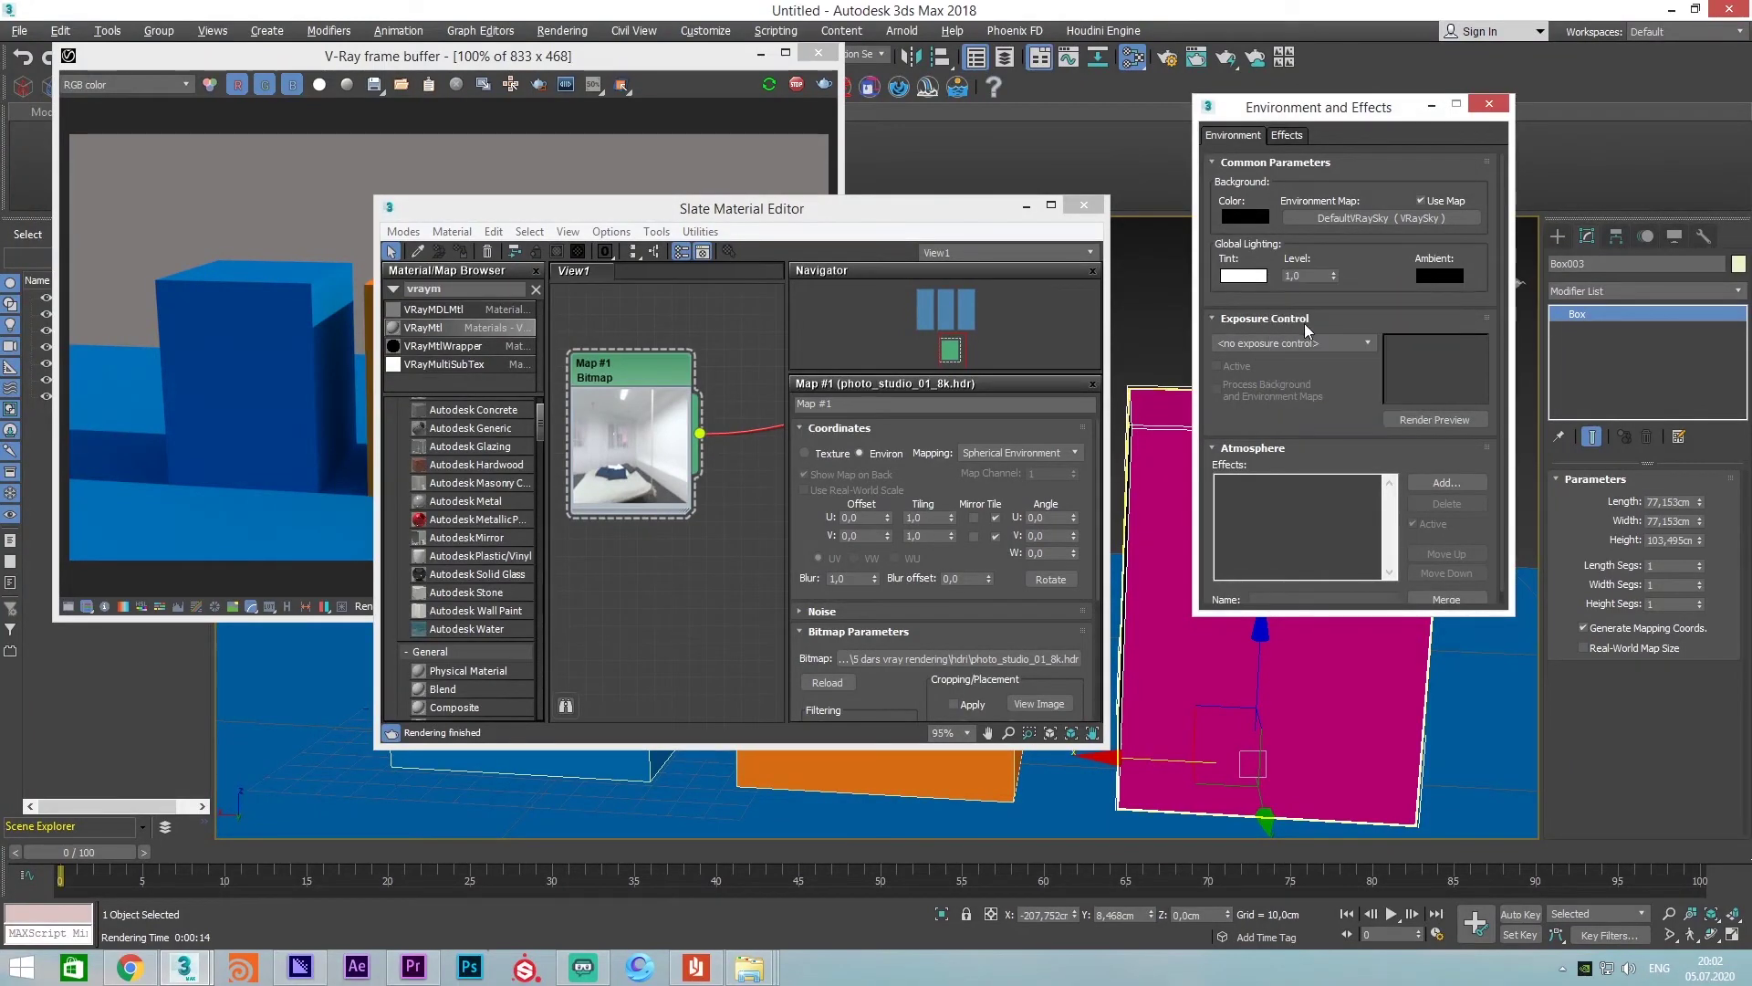
{"action": "left_click", "coordinate": [774, 85]}
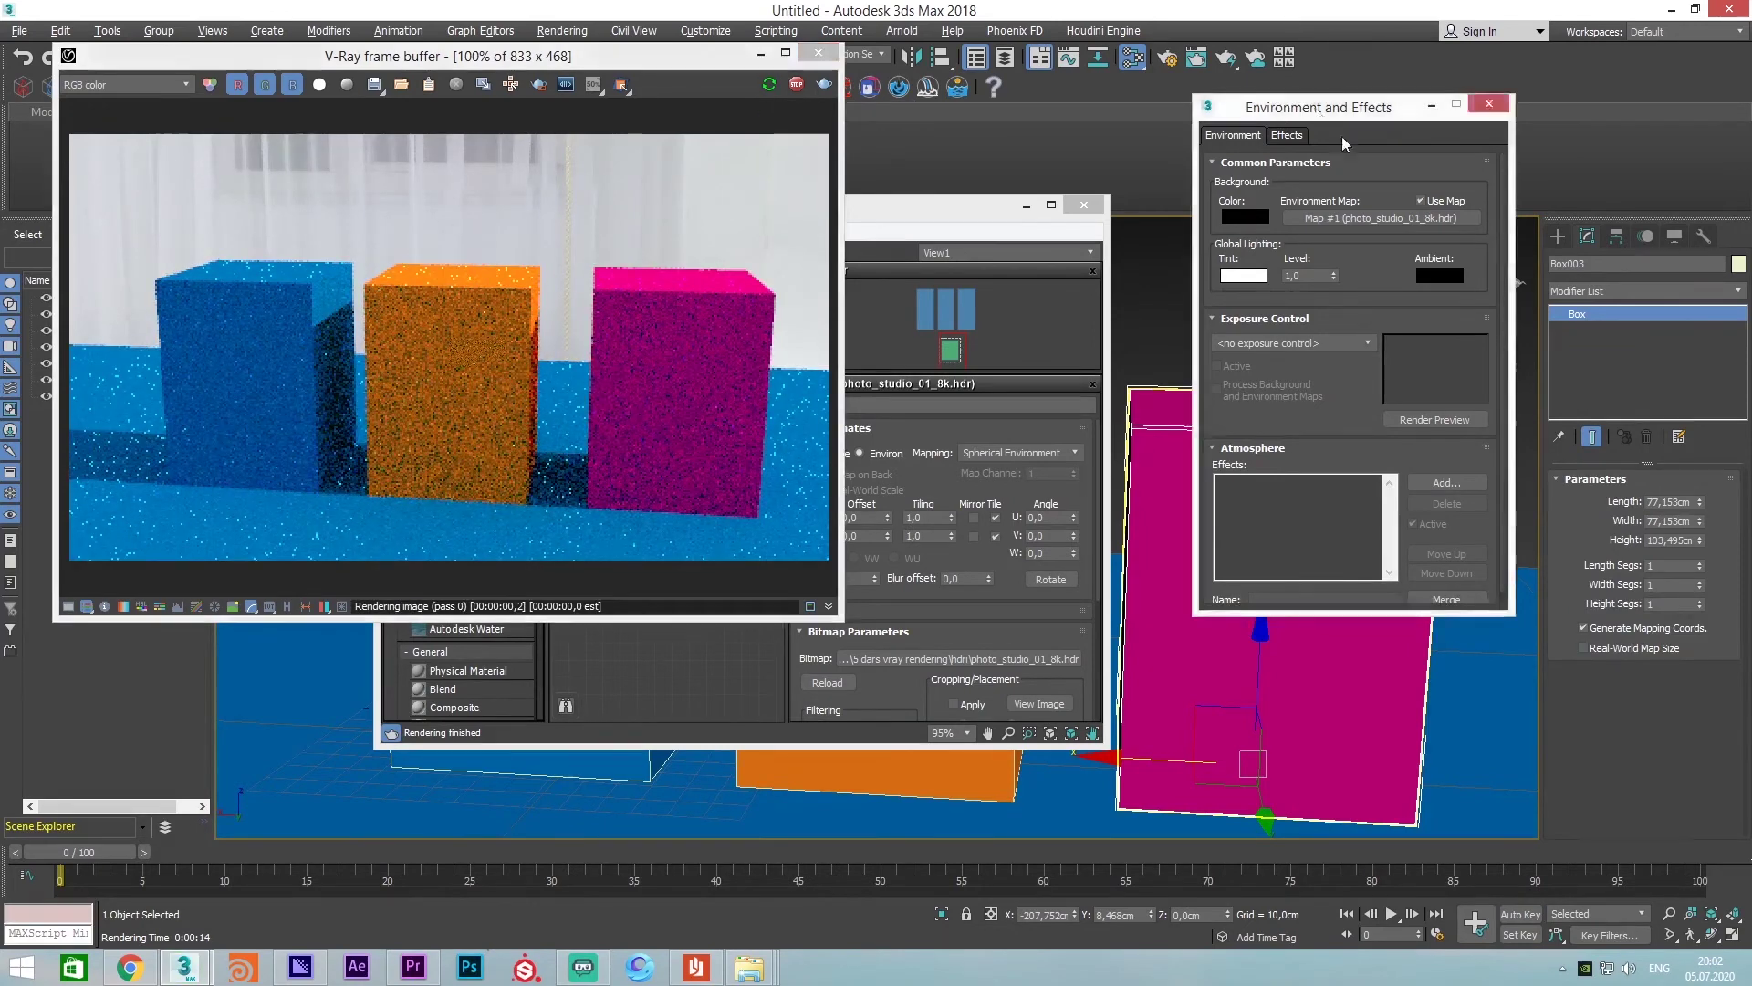
{"action": "left_click_drag", "start_coordinate": [1296, 106], "coordinate": [1611, 330]}
Orbit around the boxes, reposition the sun light up and left, and select the orange box
{"action": "mouse_move", "coordinate": [1187, 511]}
{"action": "middle_mouse_down", "text": "alt"}
{"action": "mouse_move", "coordinate": [1227, 371]}
{"action": "mouse_move", "coordinate": [1184, 377]}
{"action": "middle_mouse_up", "text": "alt"}
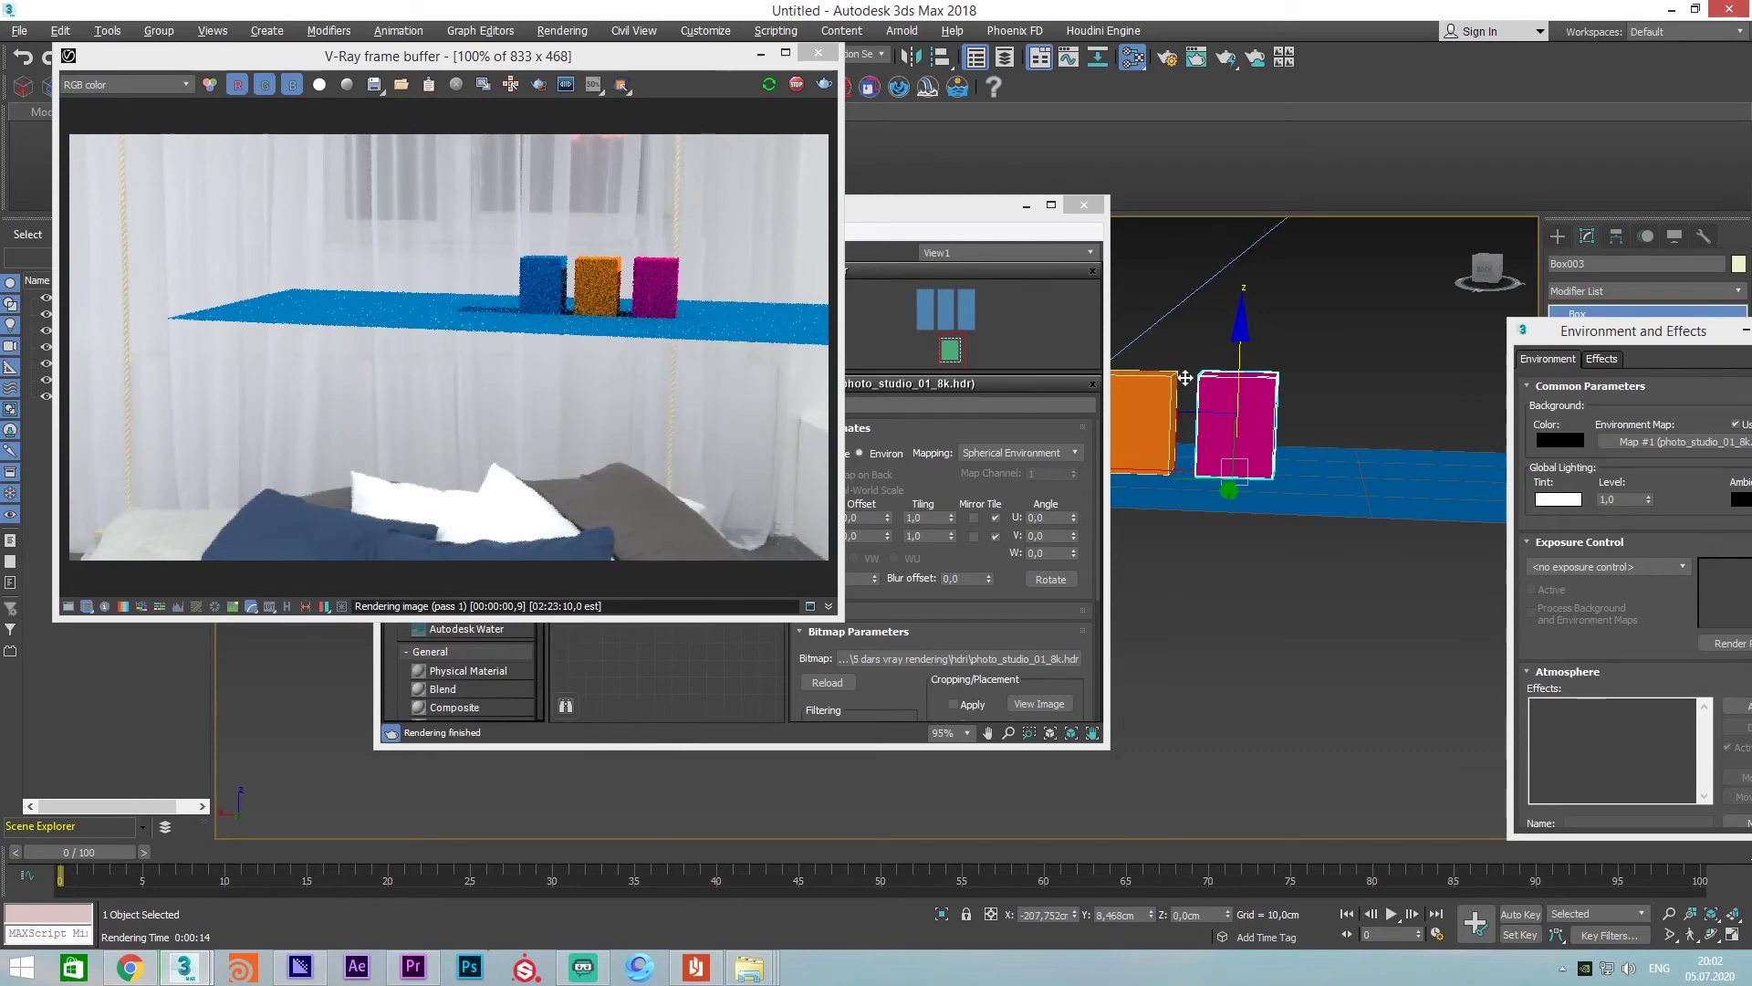
{"action": "scroll", "coordinate": [1204, 388], "scroll_direction": "up", "scroll_amount": 5}
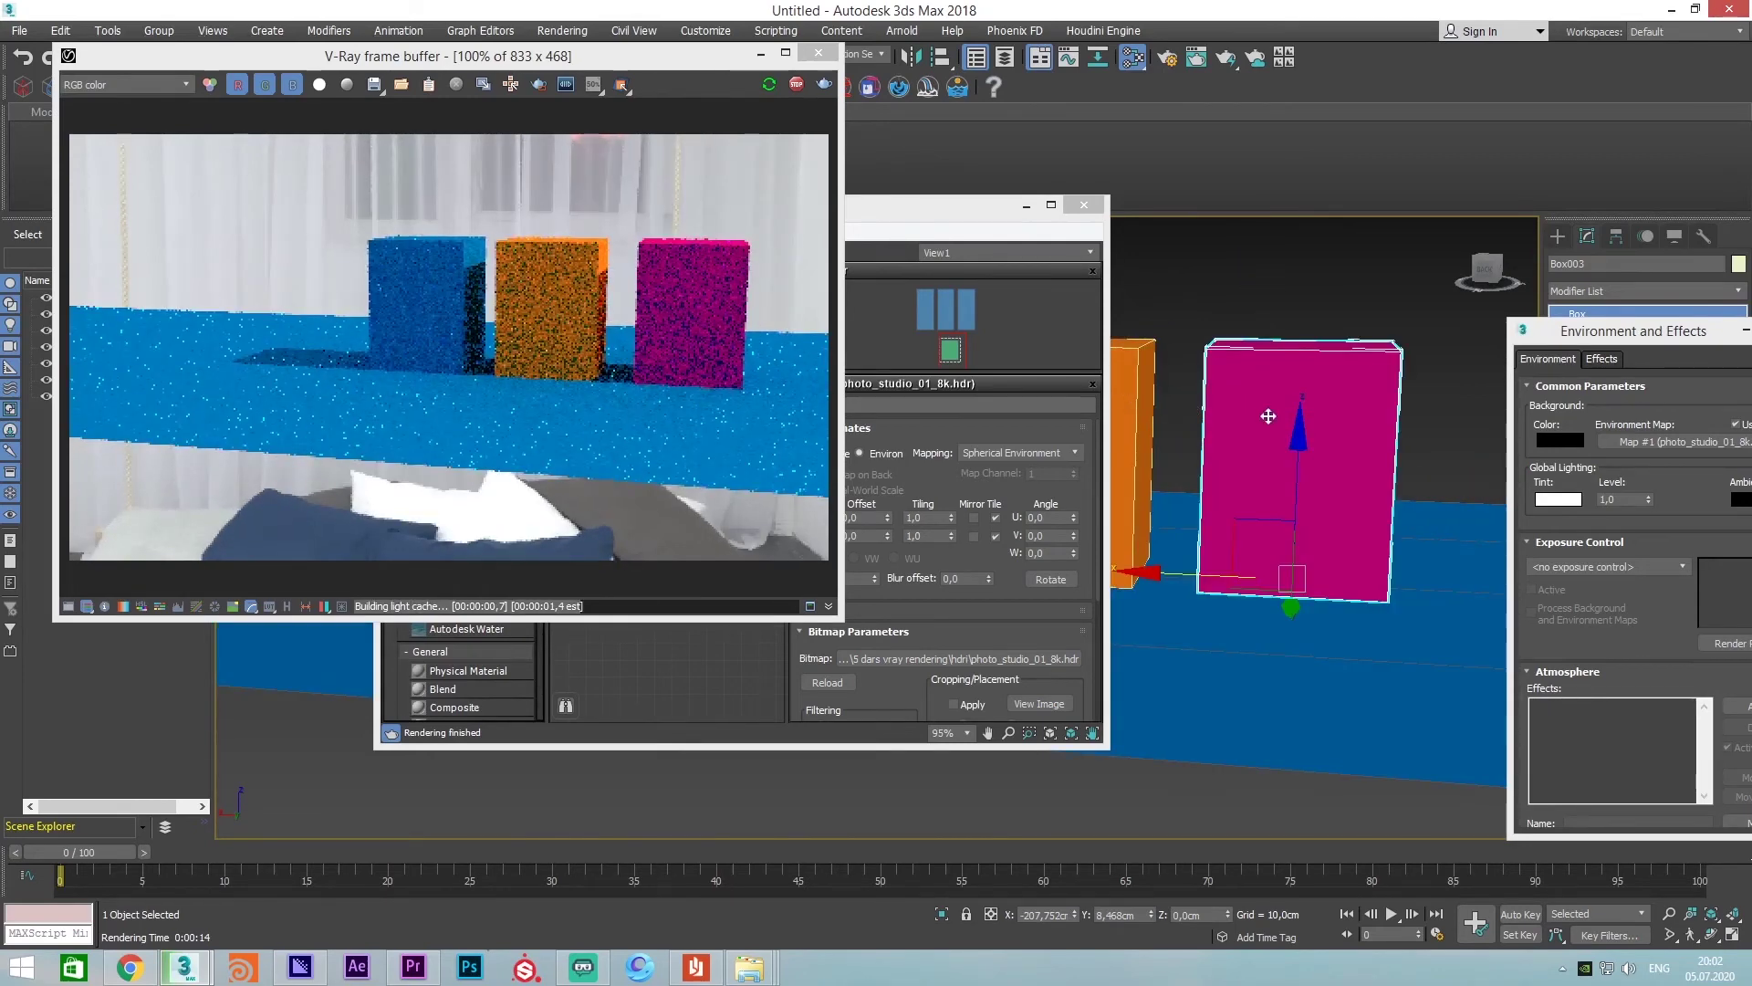
{"action": "mouse_move", "coordinate": [1271, 383]}
{"action": "middle_mouse_down", "text": "alt"}
{"action": "mouse_move", "coordinate": [1219, 387]}
{"action": "mouse_move", "coordinate": [1277, 384]}
{"action": "middle_mouse_up", "text": "alt"}
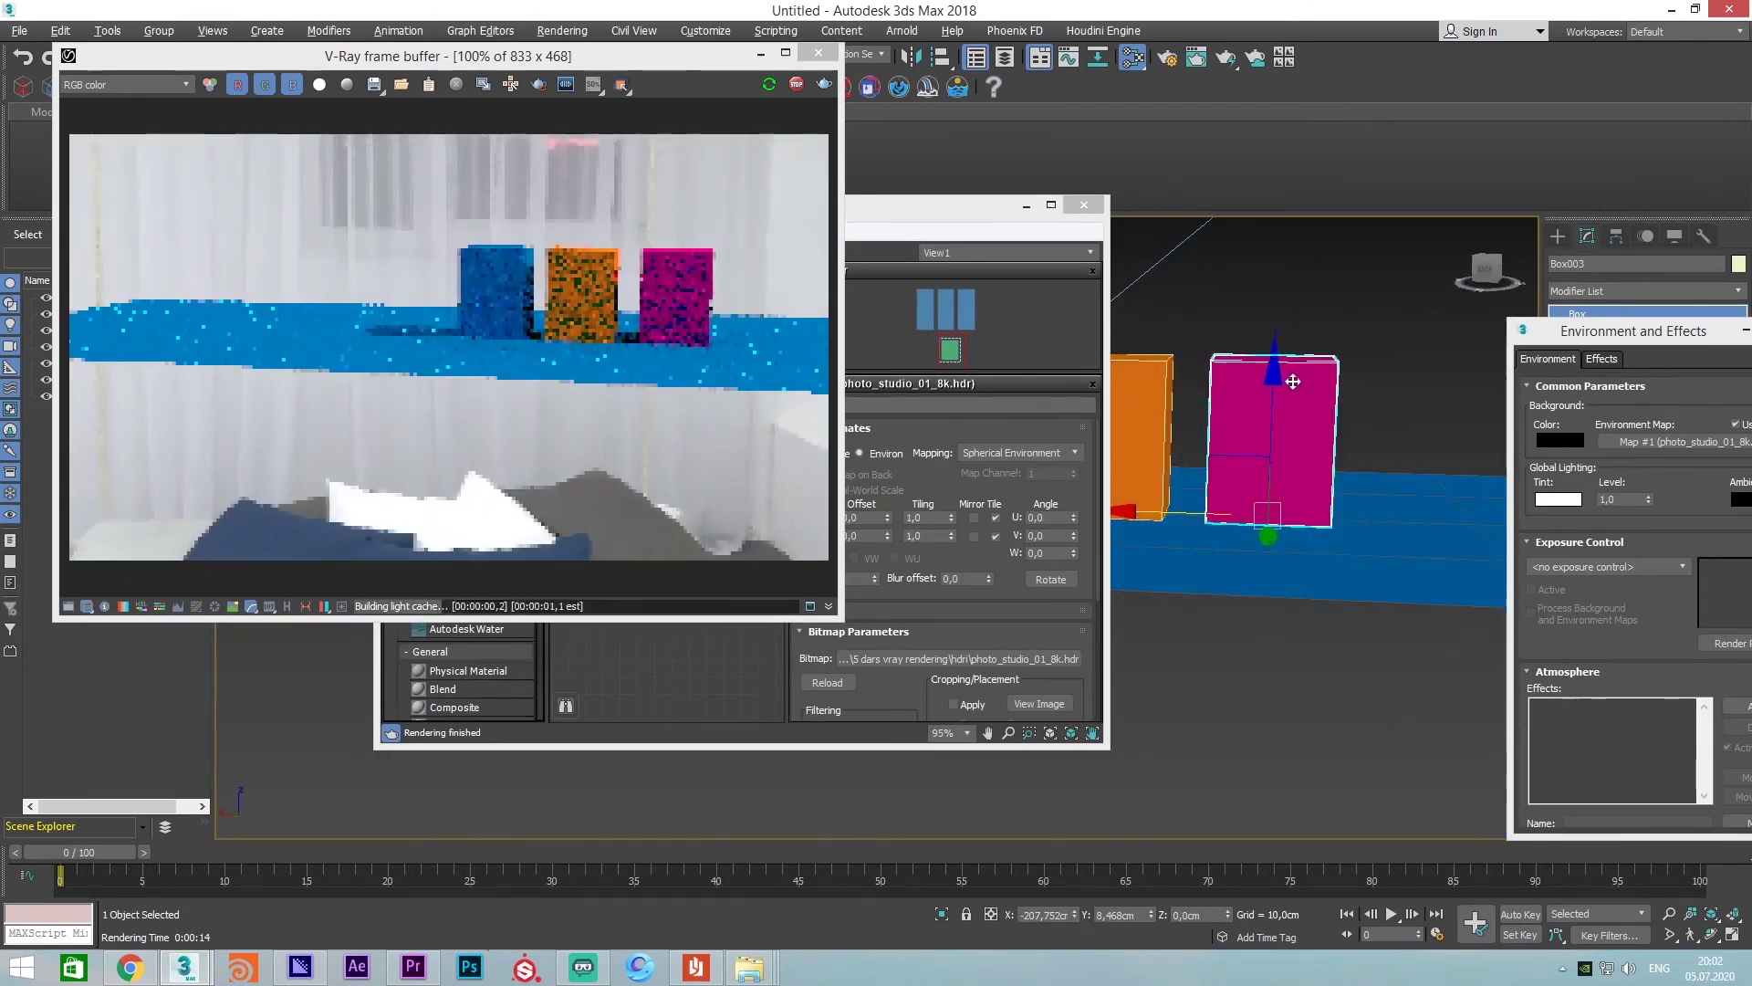
{"action": "scroll", "coordinate": [1280, 381], "scroll_direction": "down", "scroll_amount": 3}
{"action": "scroll", "coordinate": [1324, 329], "scroll_direction": "down", "scroll_amount": 5}
{"action": "left_click_drag", "start_coordinate": [1341, 316], "coordinate": [1384, 331]}
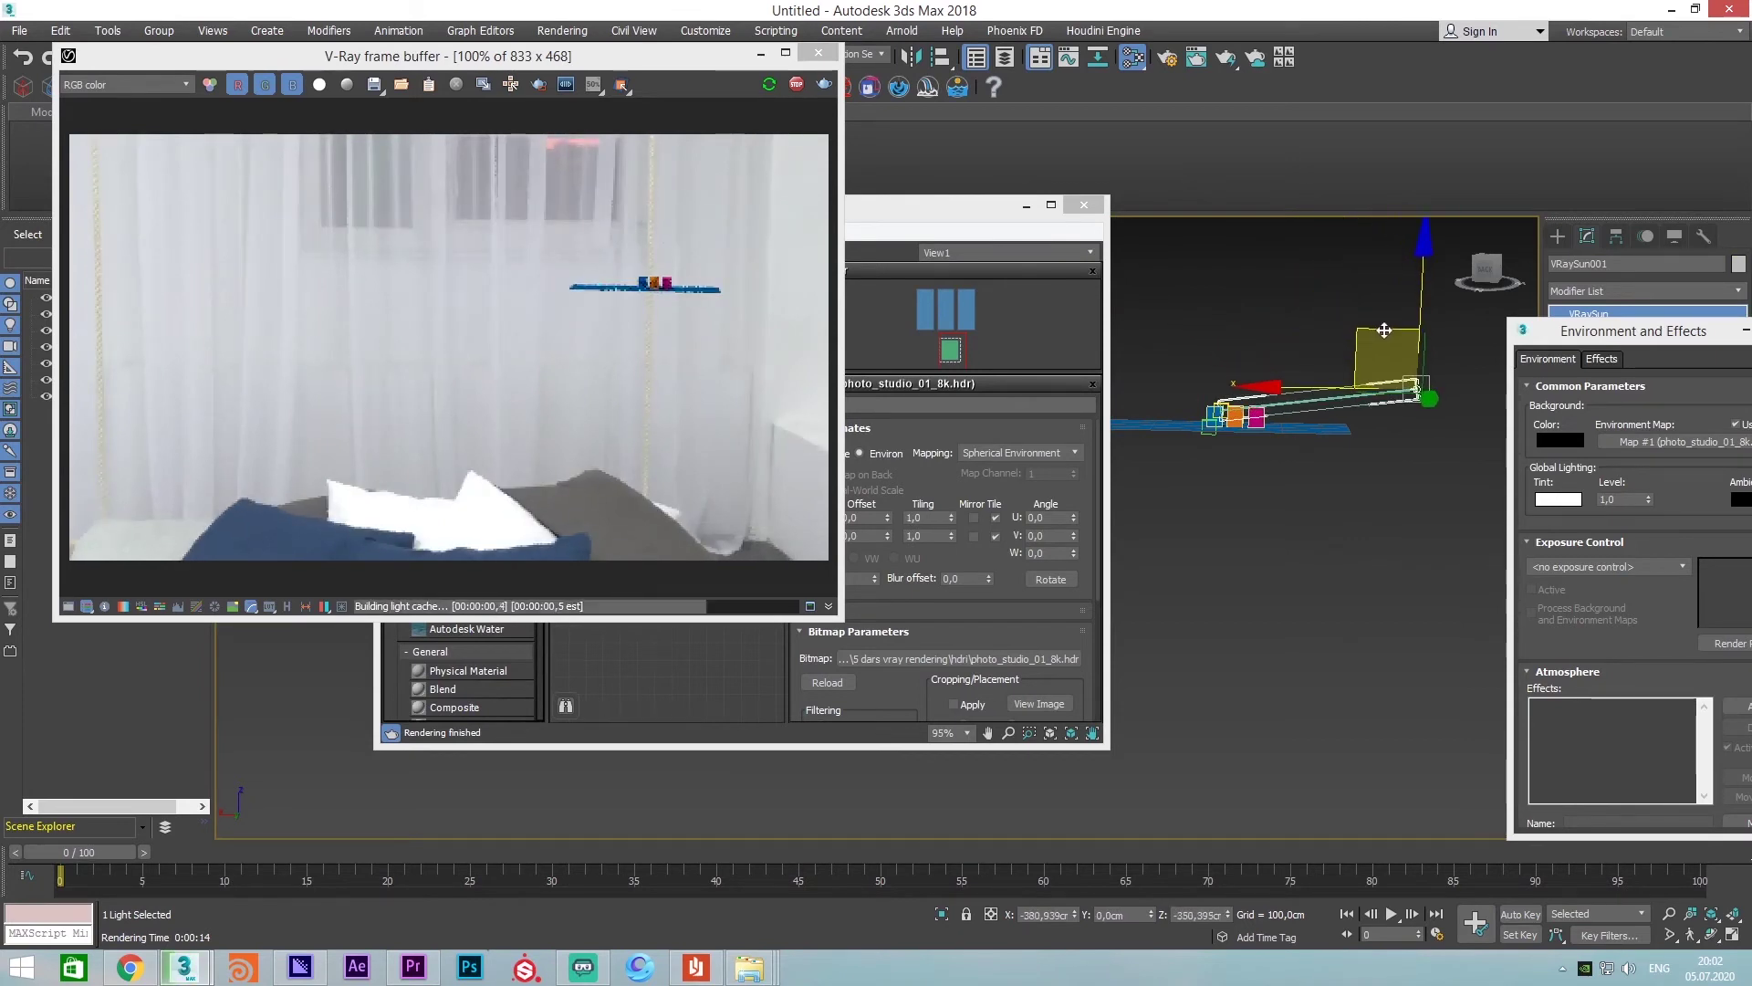
{"action": "left_click_drag", "start_coordinate": [1385, 330], "coordinate": [1360, 313]}
{"action": "scroll", "coordinate": [1248, 424], "scroll_direction": "up", "scroll_amount": 3}
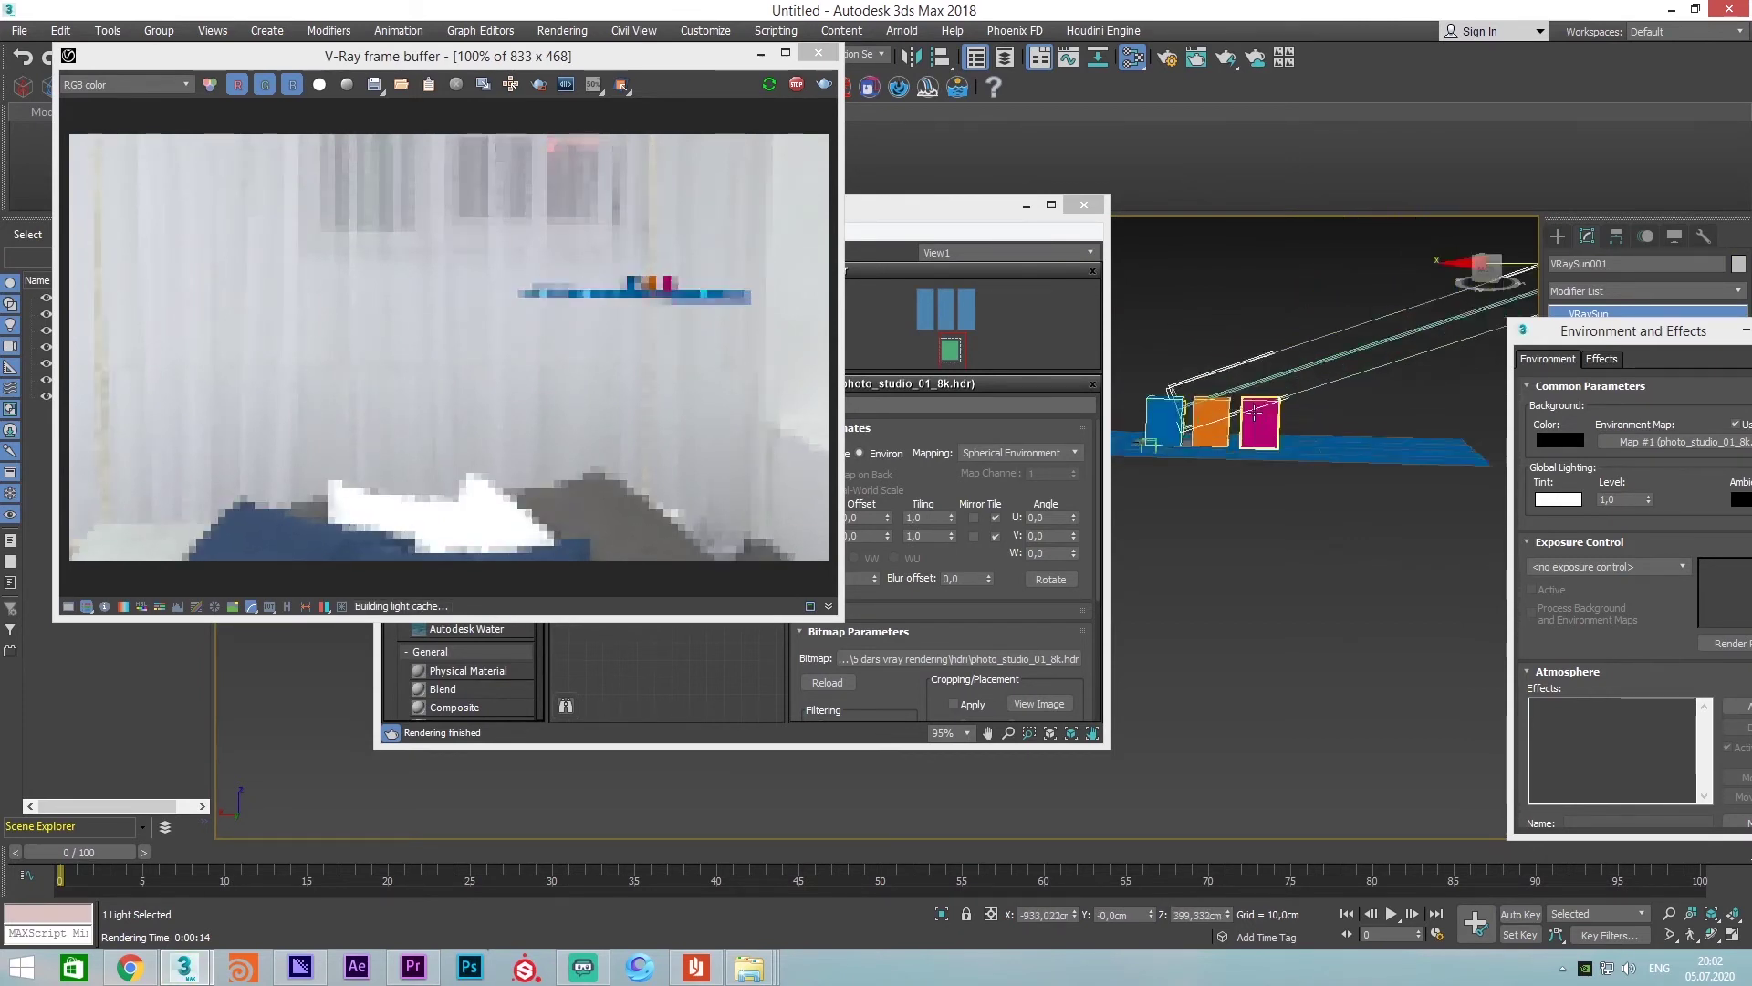
{"action": "scroll", "coordinate": [1248, 424], "scroll_direction": "up", "scroll_amount": 3}
{"action": "left_click", "coordinate": [1248, 425]}
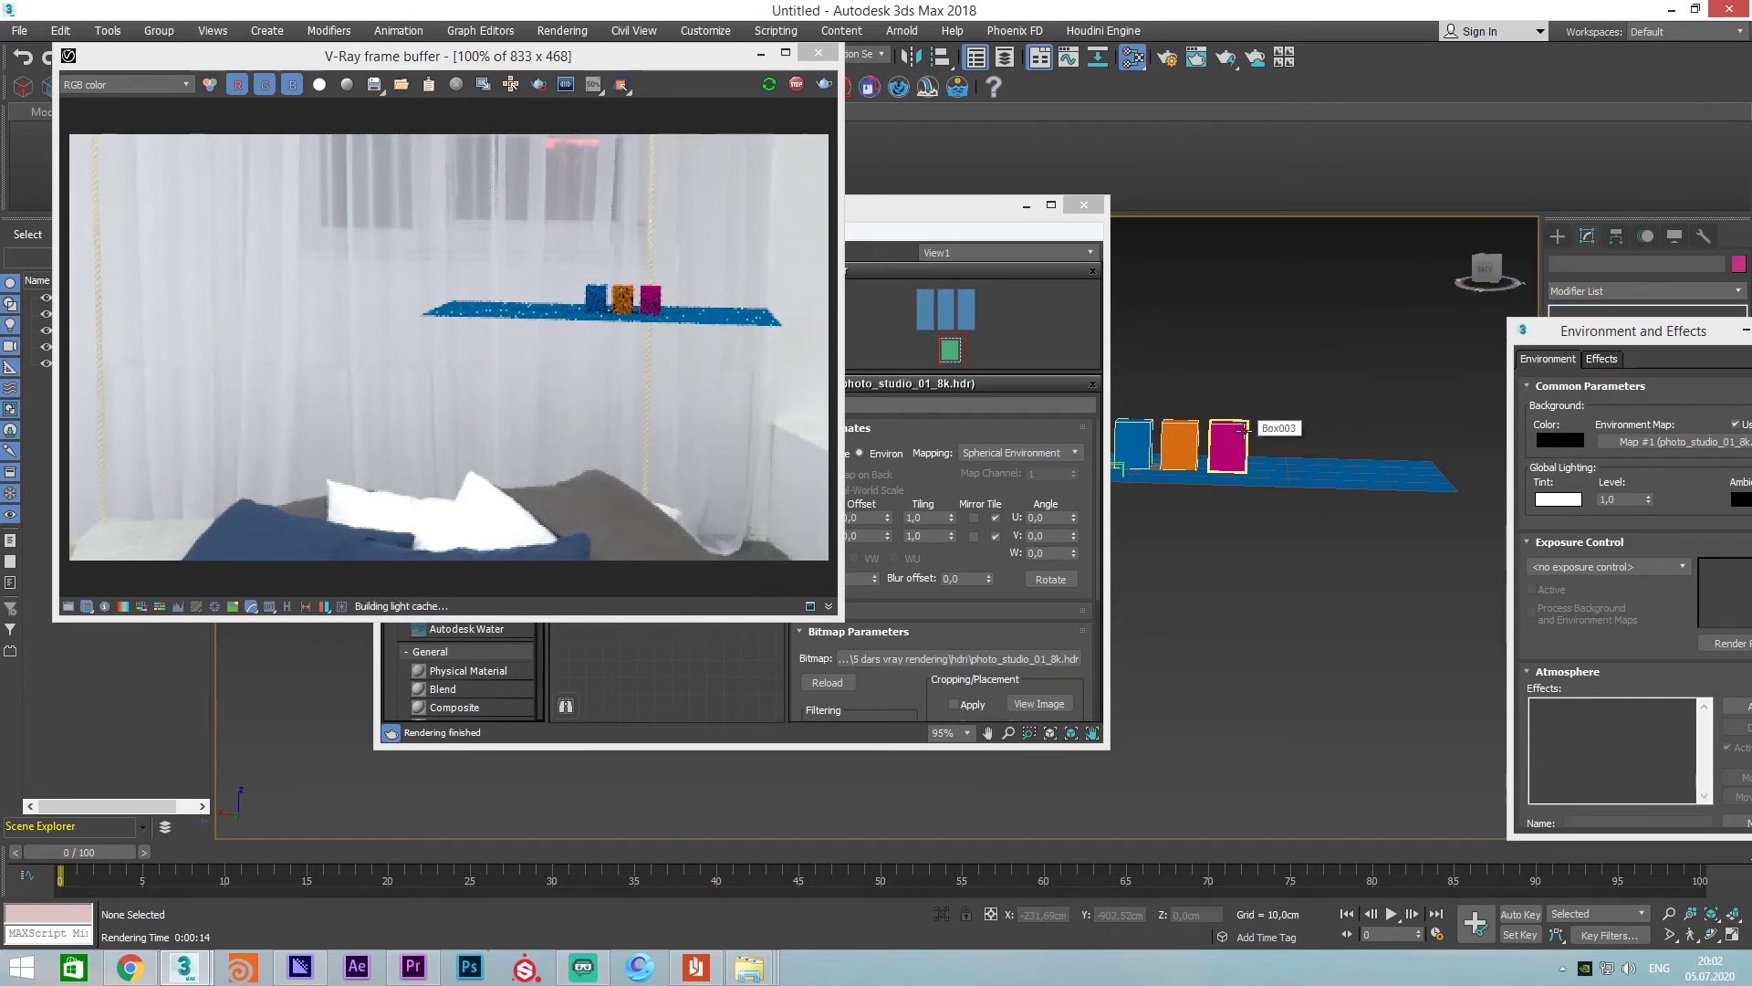
{"action": "left_click", "coordinate": [1180, 422]}
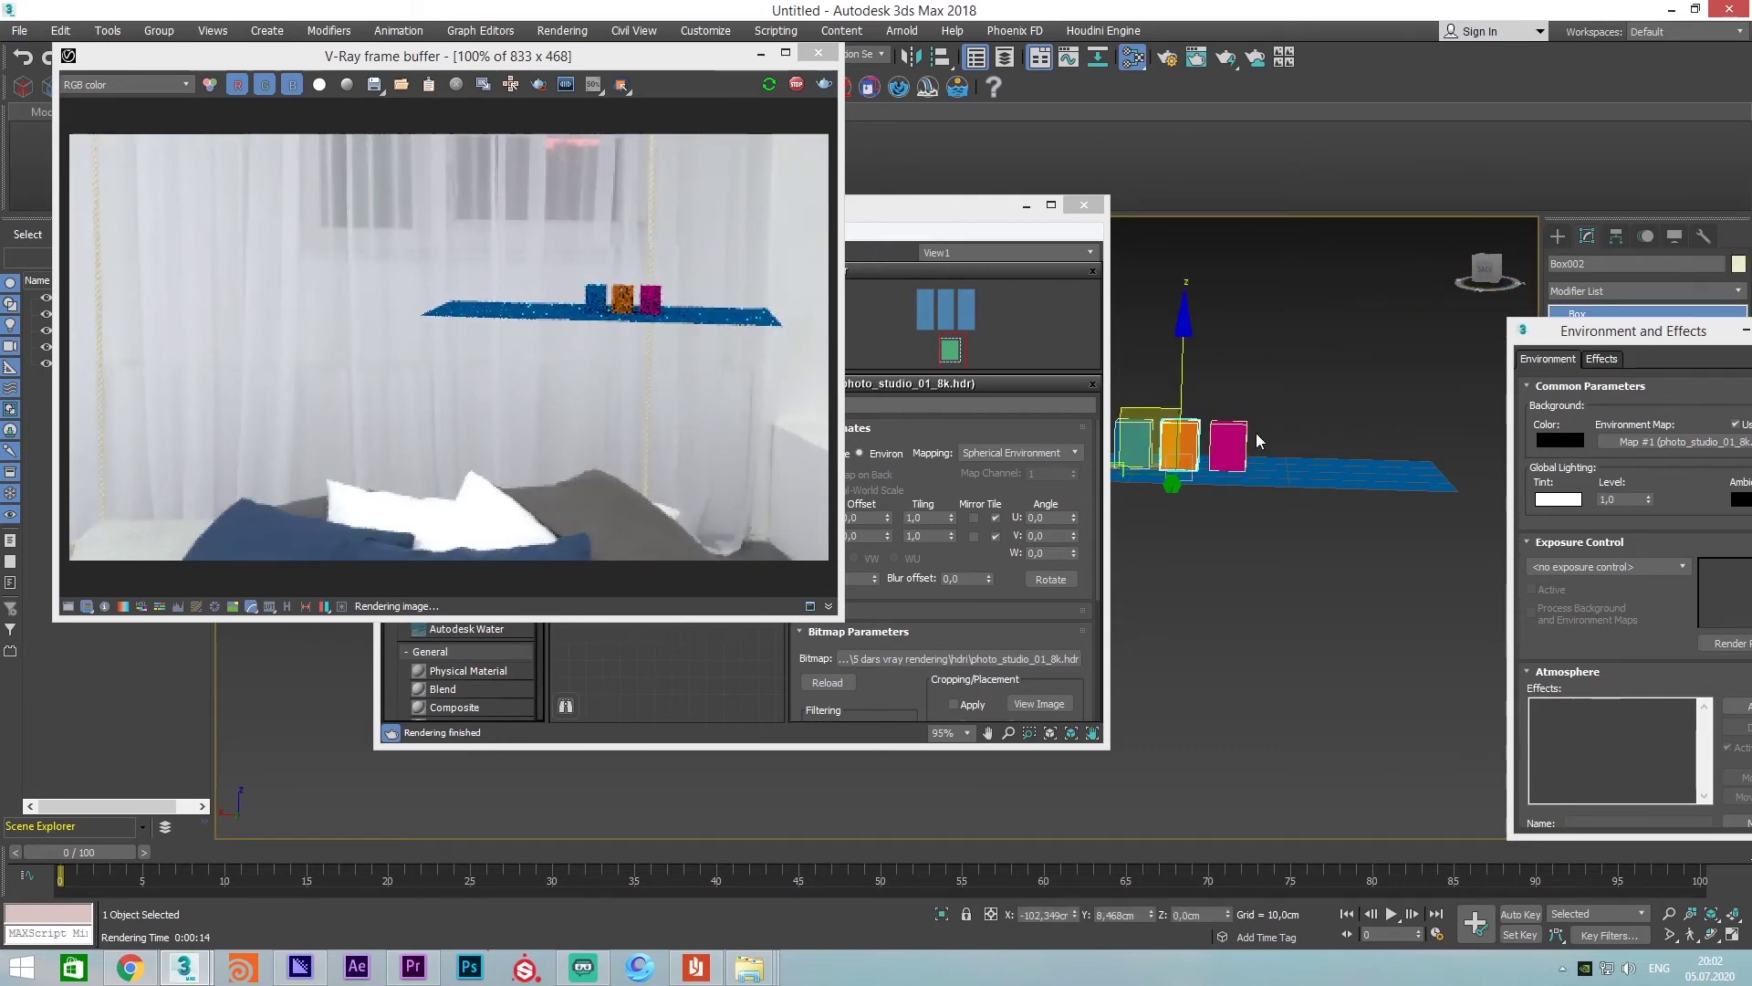
Minimise the environment settings window and orbit to a head-on view of the boxes
{"action": "left_click_drag", "start_coordinate": [1700, 331], "coordinate": [1383, 276]}
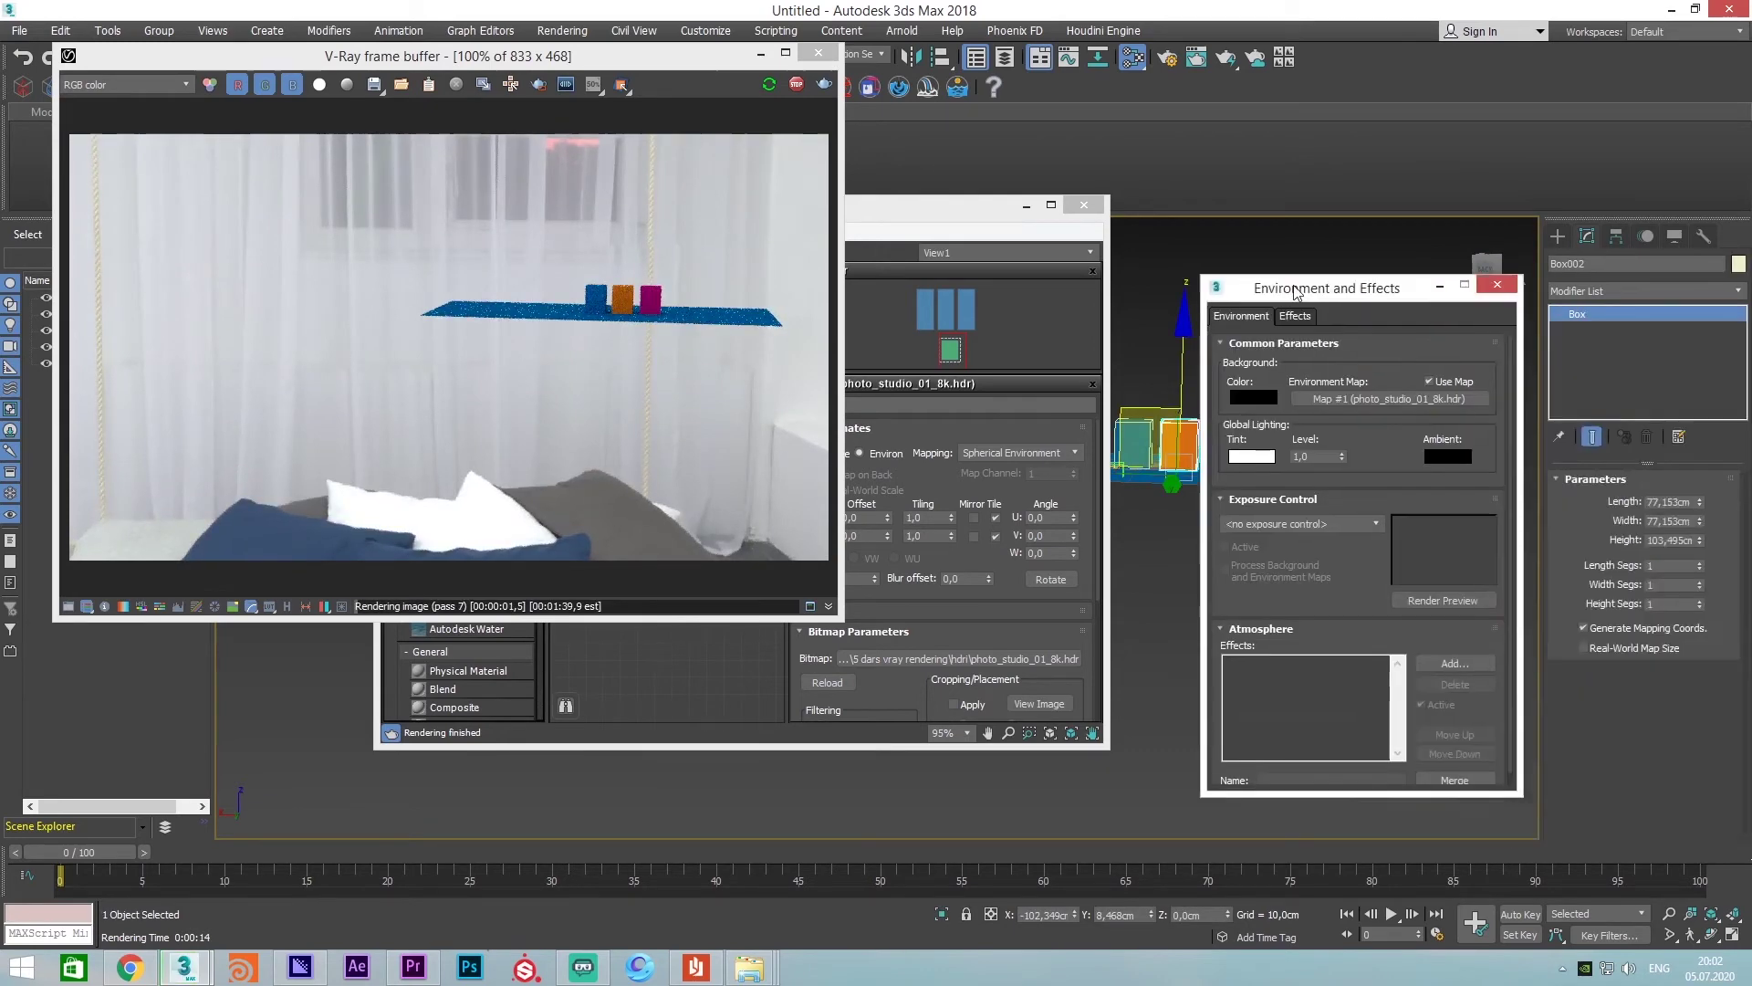
{"action": "left_click", "coordinate": [1433, 289]}
{"action": "scroll", "coordinate": [1257, 434], "scroll_direction": "up", "scroll_amount": 2}
{"action": "scroll", "coordinate": [1250, 435], "scroll_direction": "up", "scroll_amount": 3}
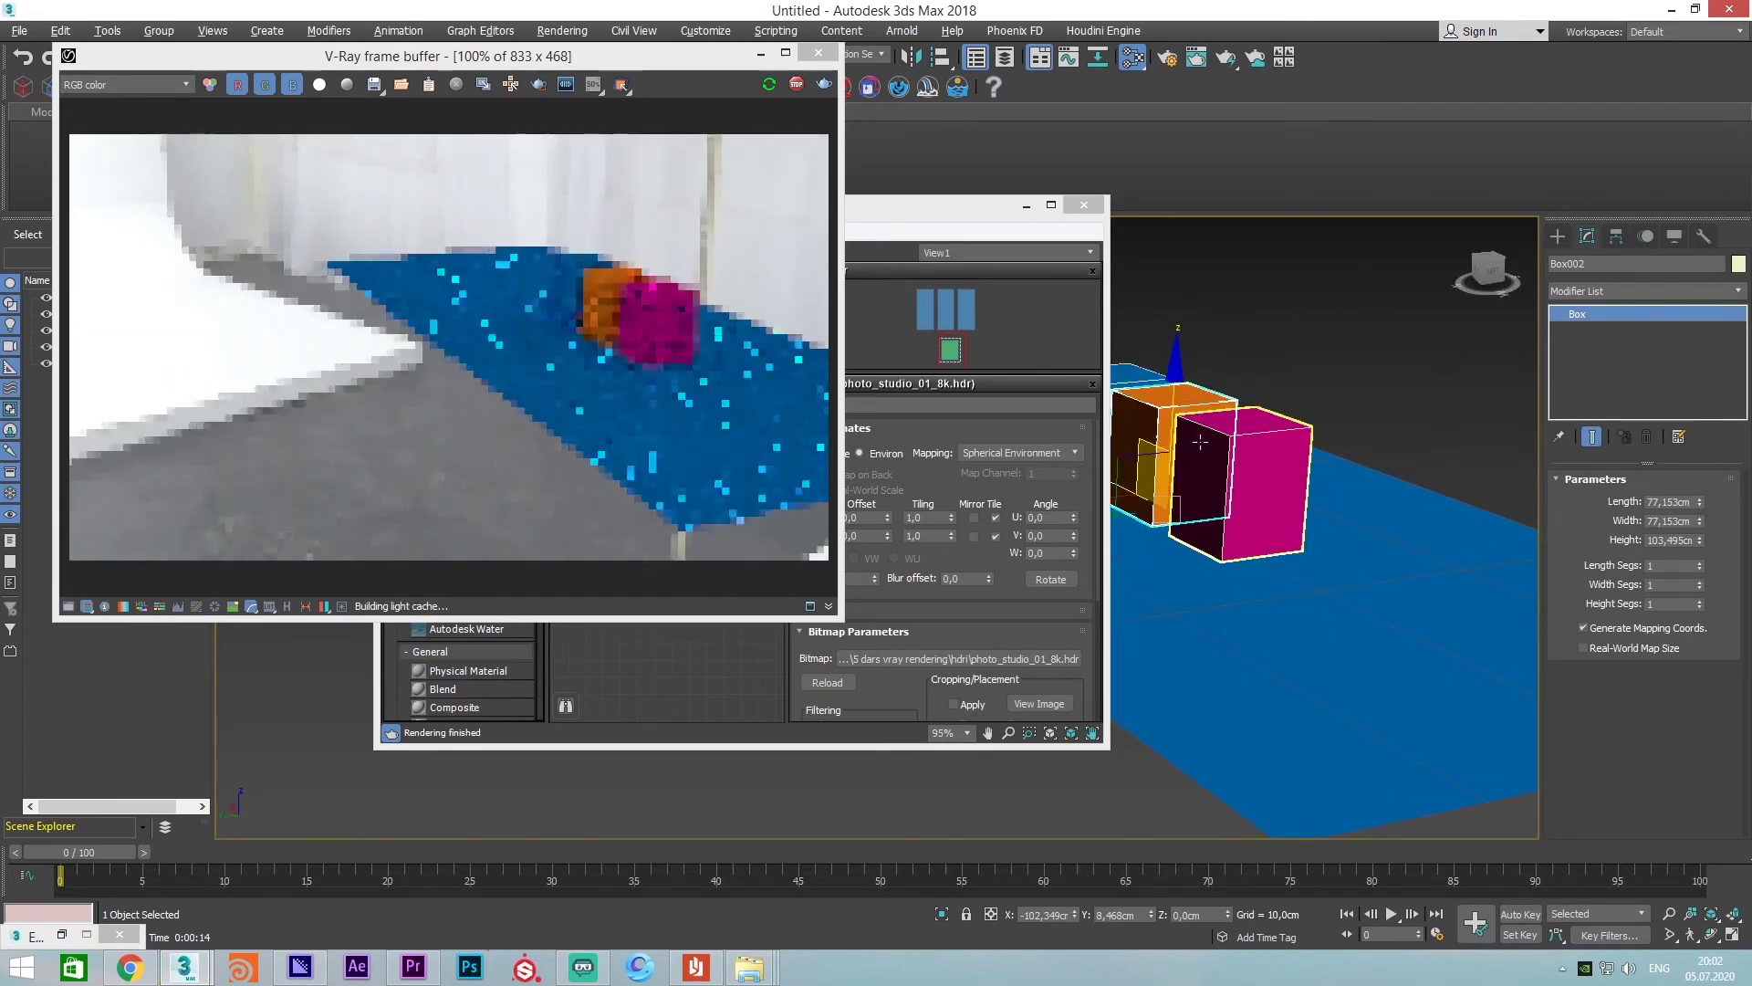
{"action": "scroll", "coordinate": [1243, 434], "scroll_direction": "up", "scroll_amount": 3}
{"action": "scroll", "coordinate": [1235, 435], "scroll_direction": "up", "scroll_amount": 2}
{"action": "middle_click_drag", "start_coordinate": [1235, 435], "coordinate": [1270, 466], "text": "alt"}
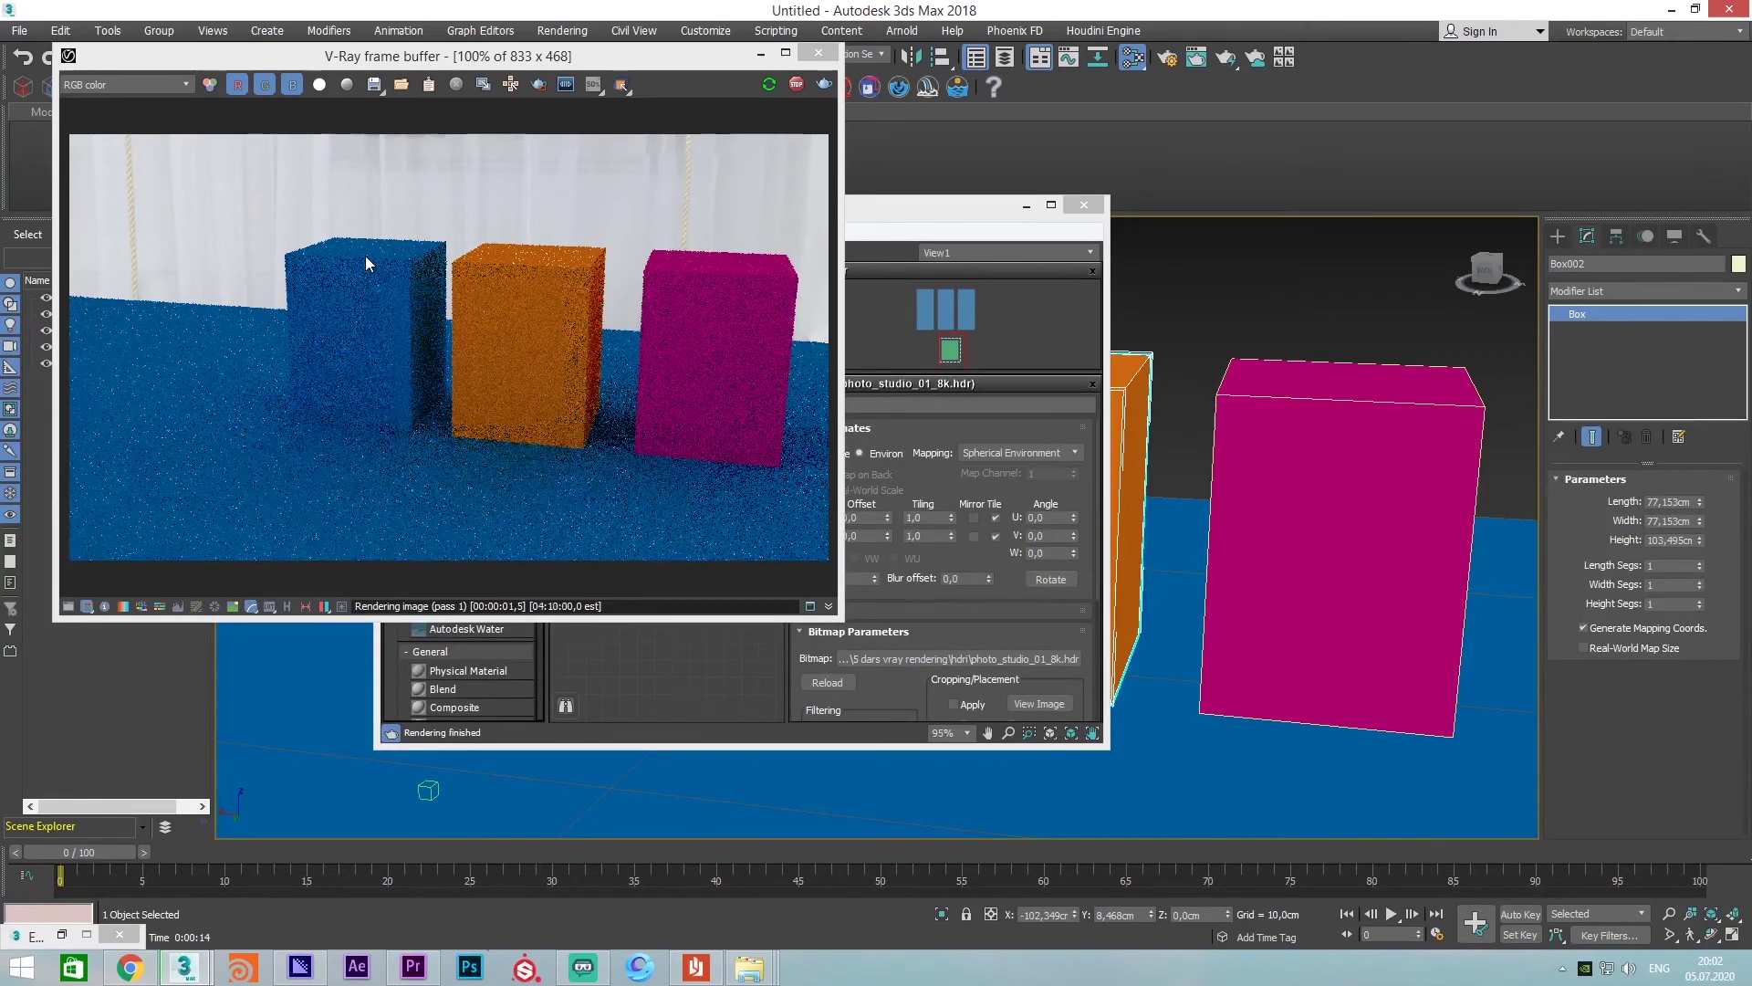
{"action": "scroll", "coordinate": [419, 310], "scroll_direction": "up", "scroll_amount": 1}
{"action": "scroll", "coordinate": [420, 313], "scroll_direction": "down", "scroll_amount": 1}
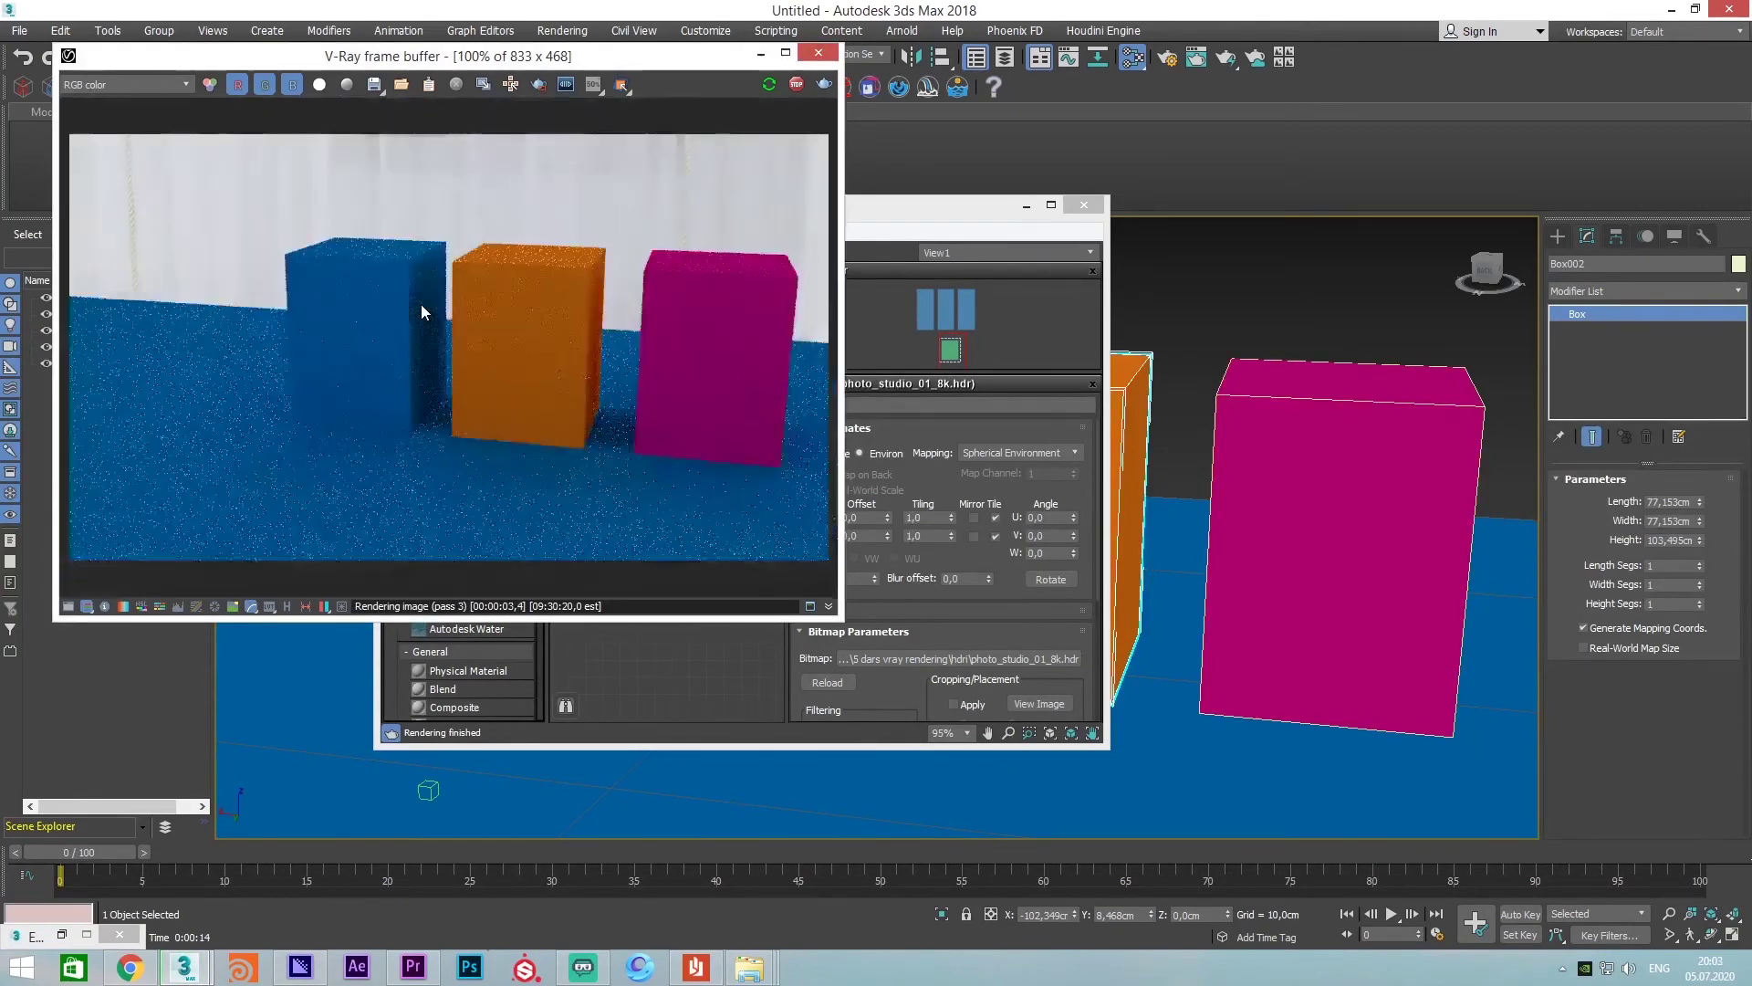
Move the render window to the upper right and pan the Slate node graph to the materials
{"action": "left_click_drag", "start_coordinate": [645, 64], "coordinate": [1474, 84]}
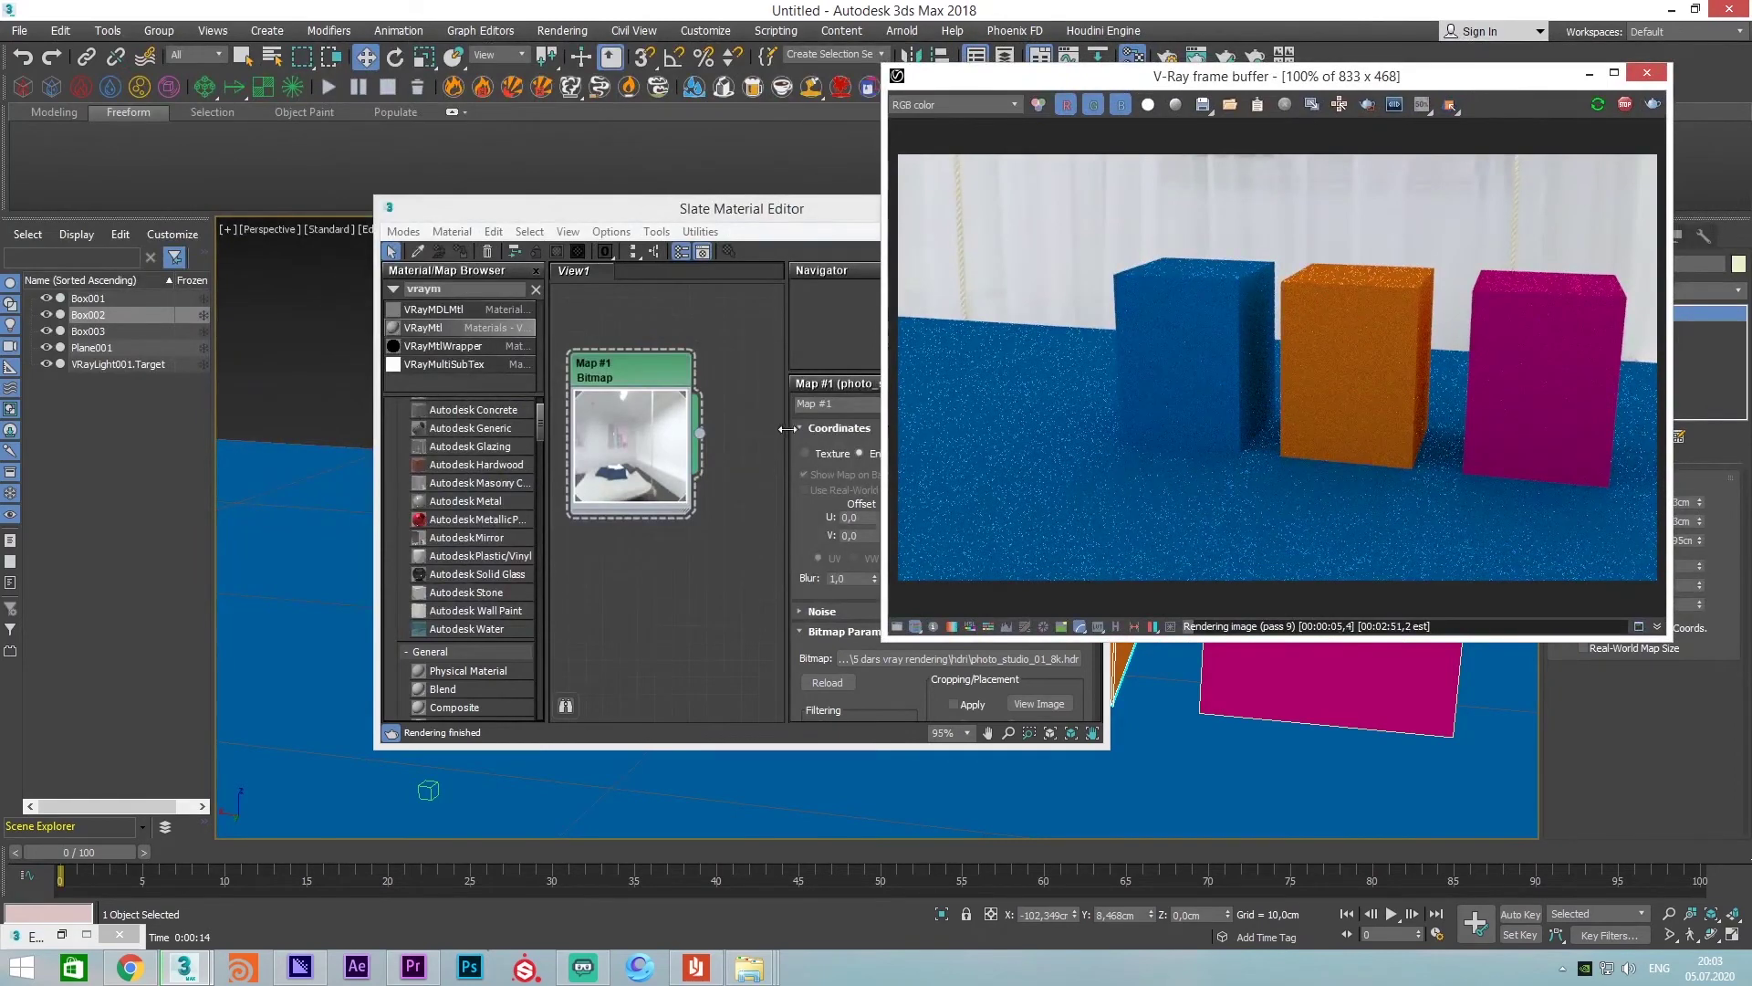
{"action": "left_click", "coordinate": [787, 429]}
{"action": "scroll", "coordinate": [674, 526], "scroll_direction": "down", "scroll_amount": 3}
{"action": "scroll", "coordinate": [674, 526], "scroll_direction": "down", "scroll_amount": 3}
{"action": "middle_click_drag", "start_coordinate": [731, 618], "coordinate": [754, 629]}
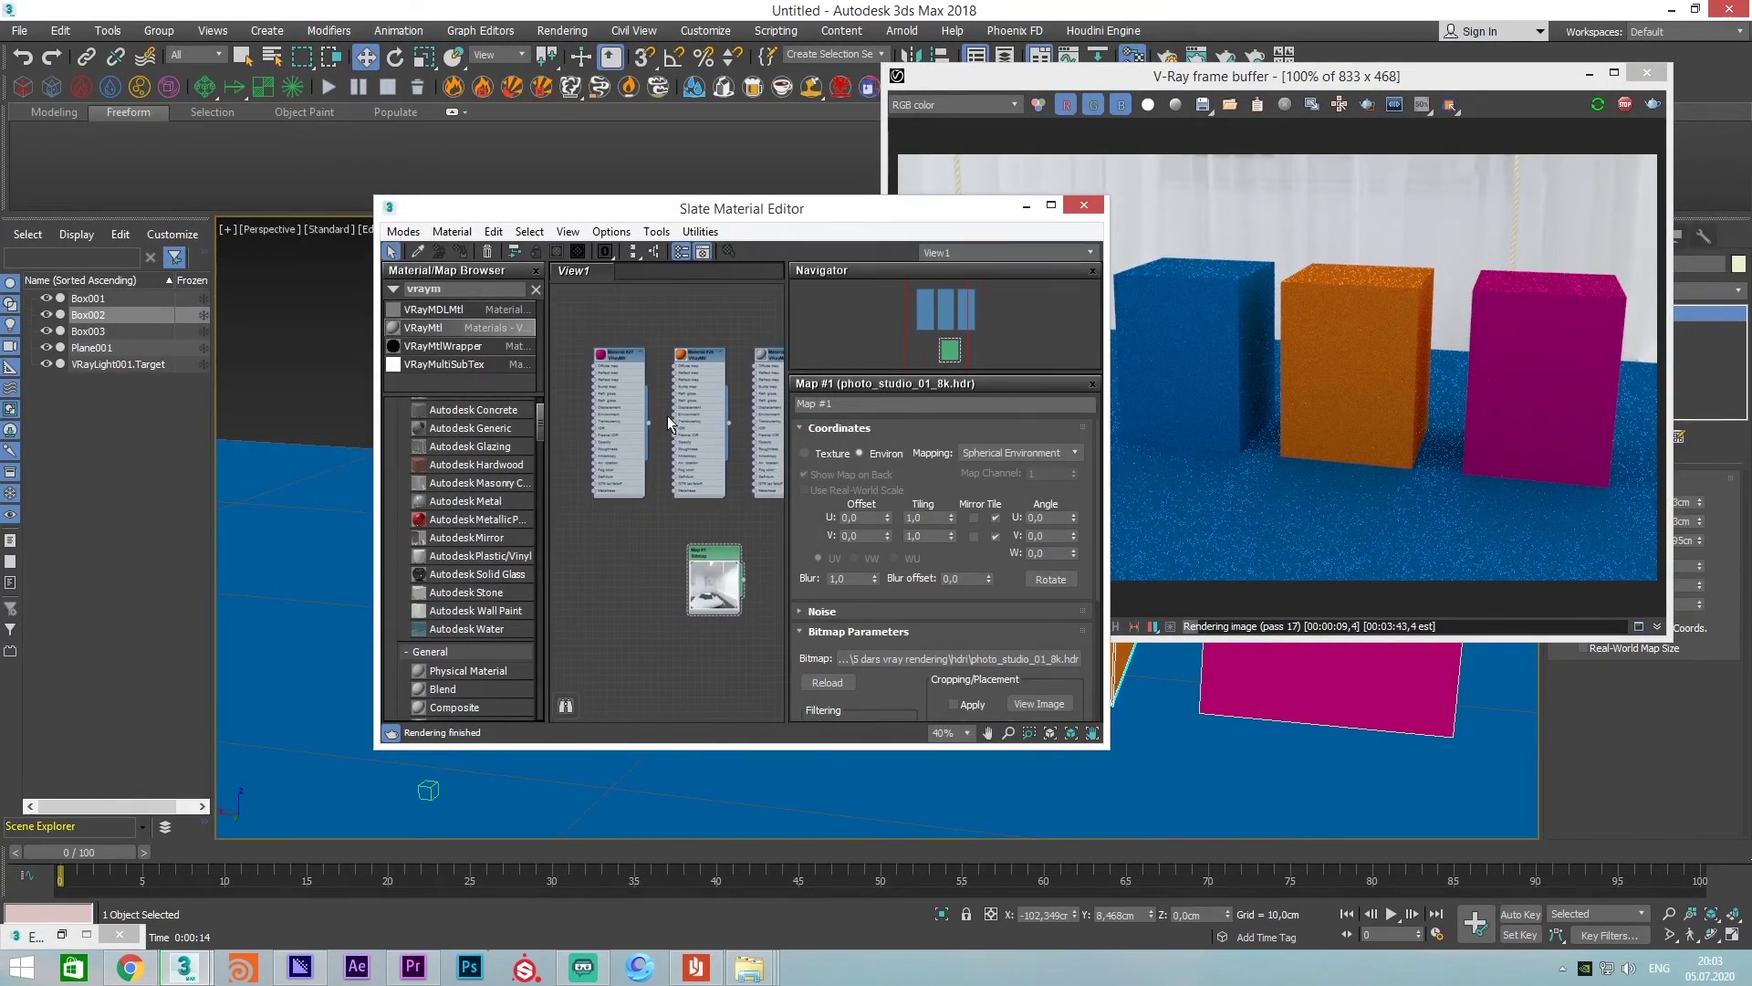
{"action": "middle_click_drag", "start_coordinate": [666, 414], "coordinate": [643, 417]}
Set magenta Material #27's reflect colour to light grey 228 (RGB 228, 228, 228)
{"action": "scroll", "coordinate": [639, 418], "scroll_direction": "up", "scroll_amount": 2}
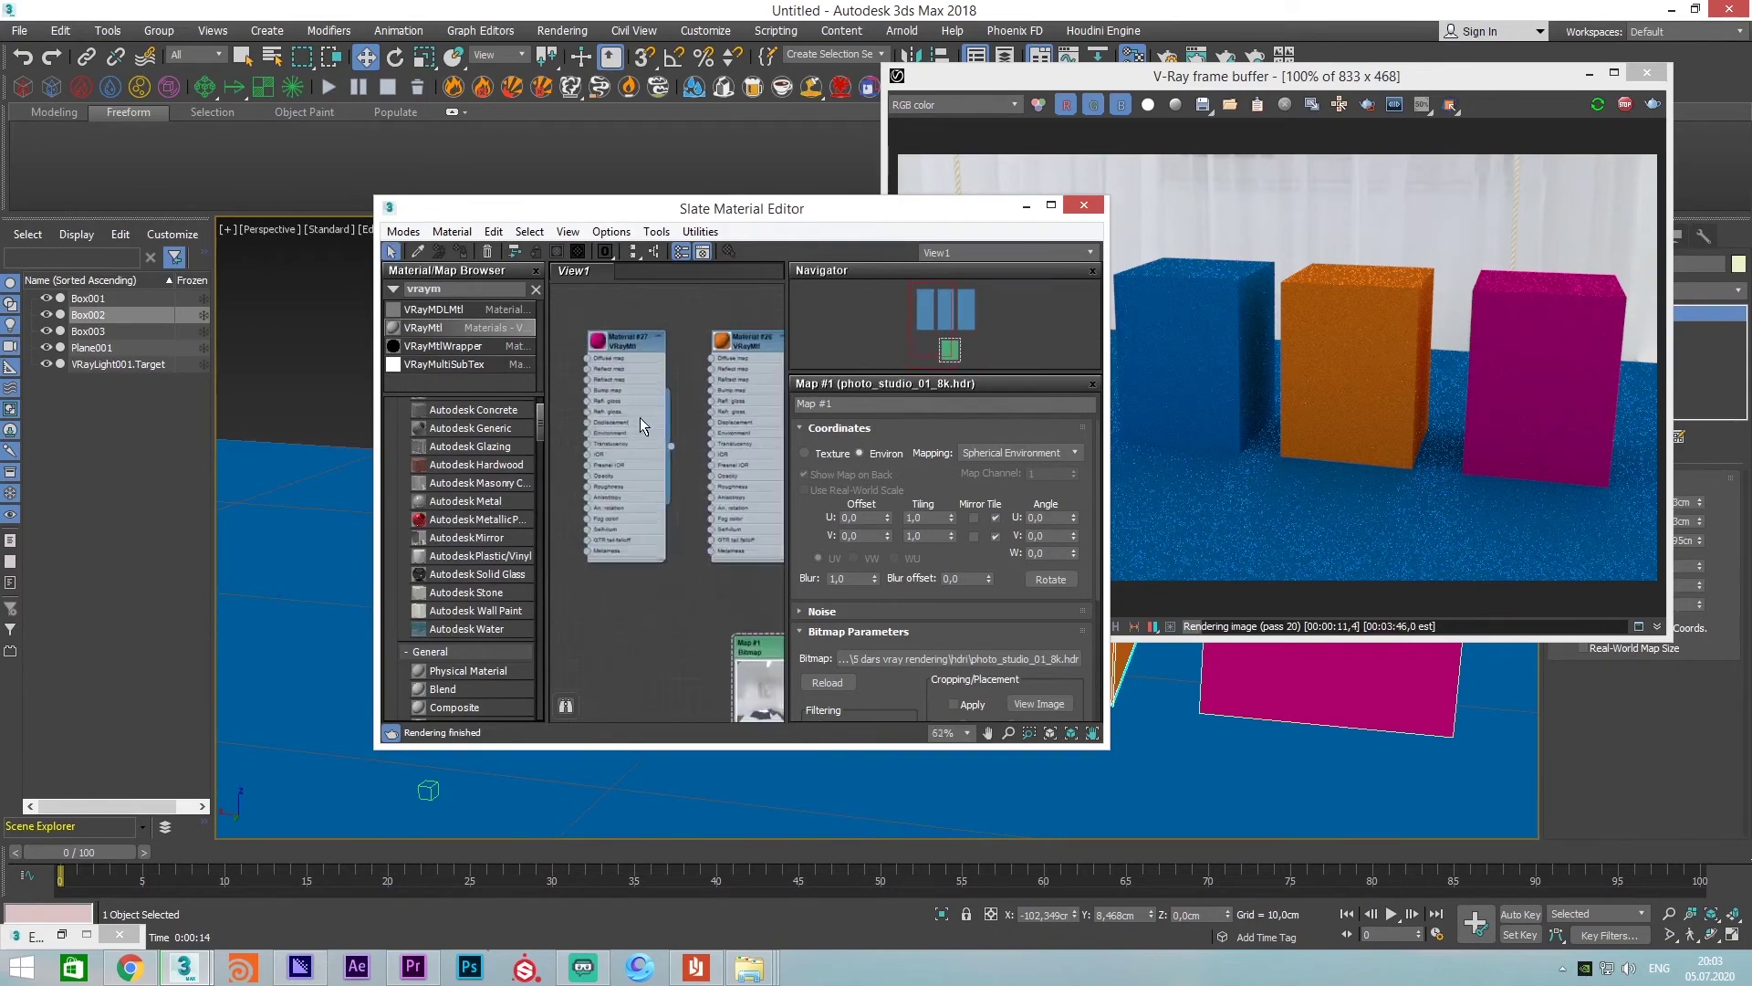
{"action": "double_click", "coordinate": [634, 416]}
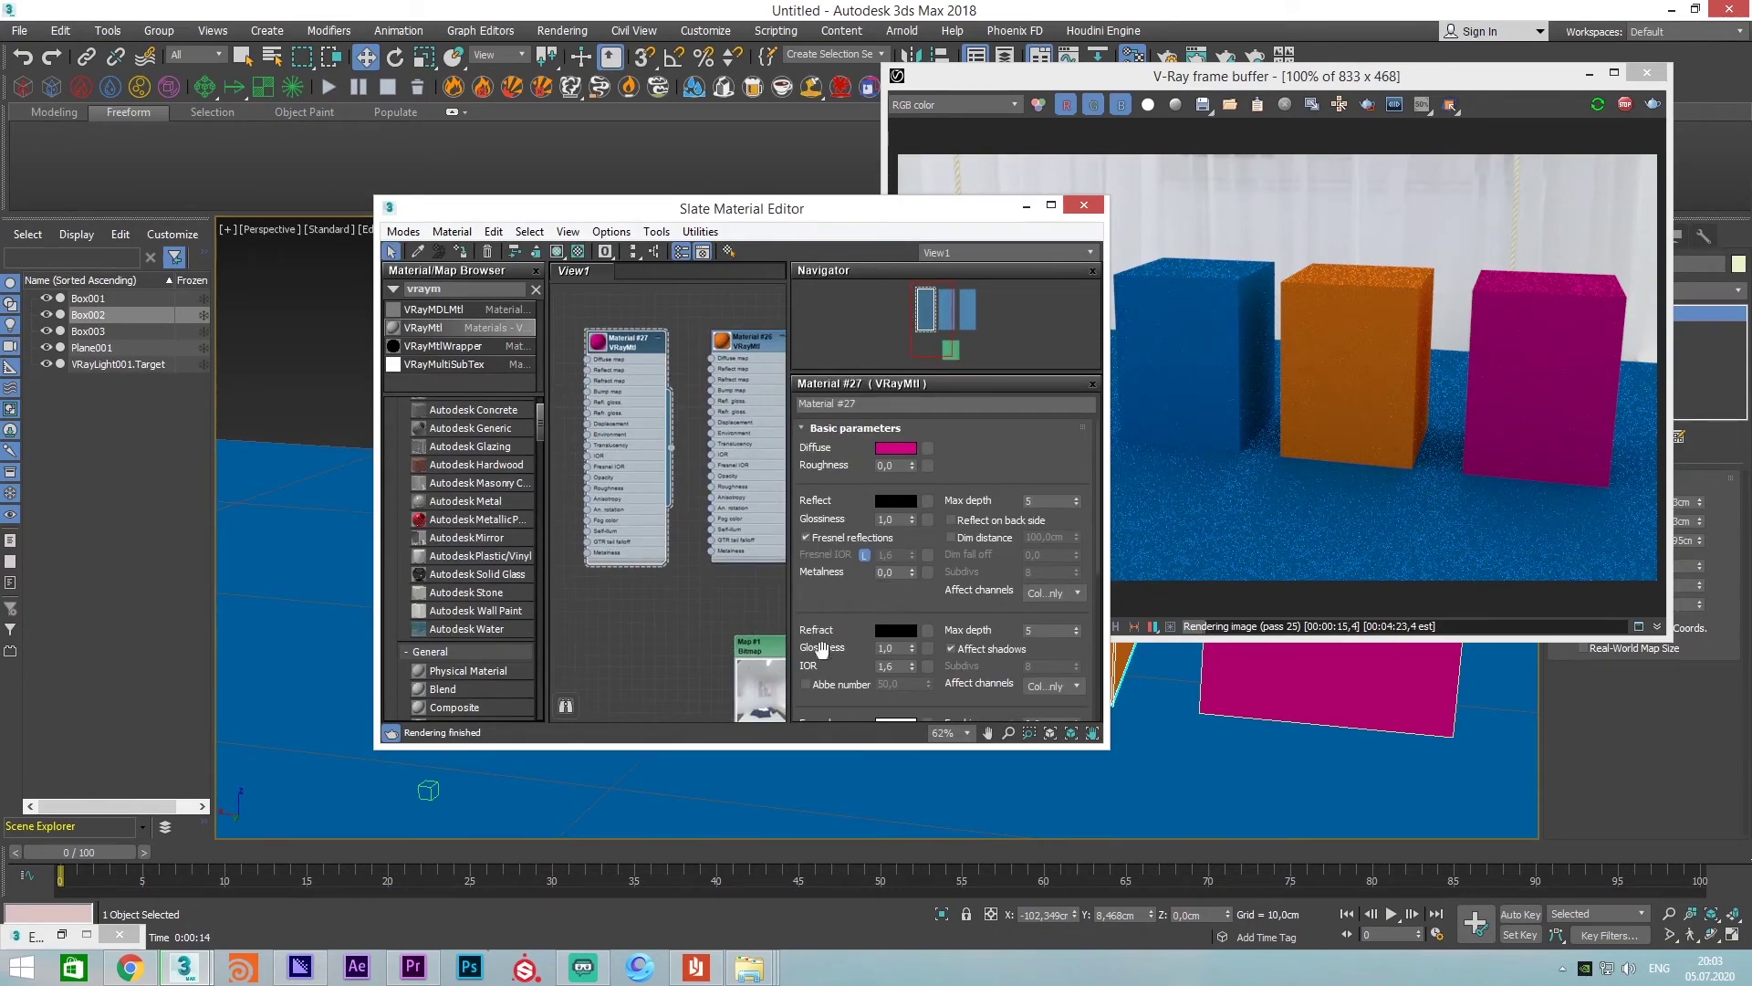
{"action": "left_click_drag", "start_coordinate": [822, 648], "coordinate": [861, 524]}
{"action": "mouse_move", "coordinate": [814, 644]}
{"action": "left_mouse_down"}
{"action": "mouse_move", "coordinate": [884, 331]}
{"action": "mouse_move", "coordinate": [864, 676]}
{"action": "left_mouse_up"}
{"action": "left_click", "coordinate": [909, 504]}
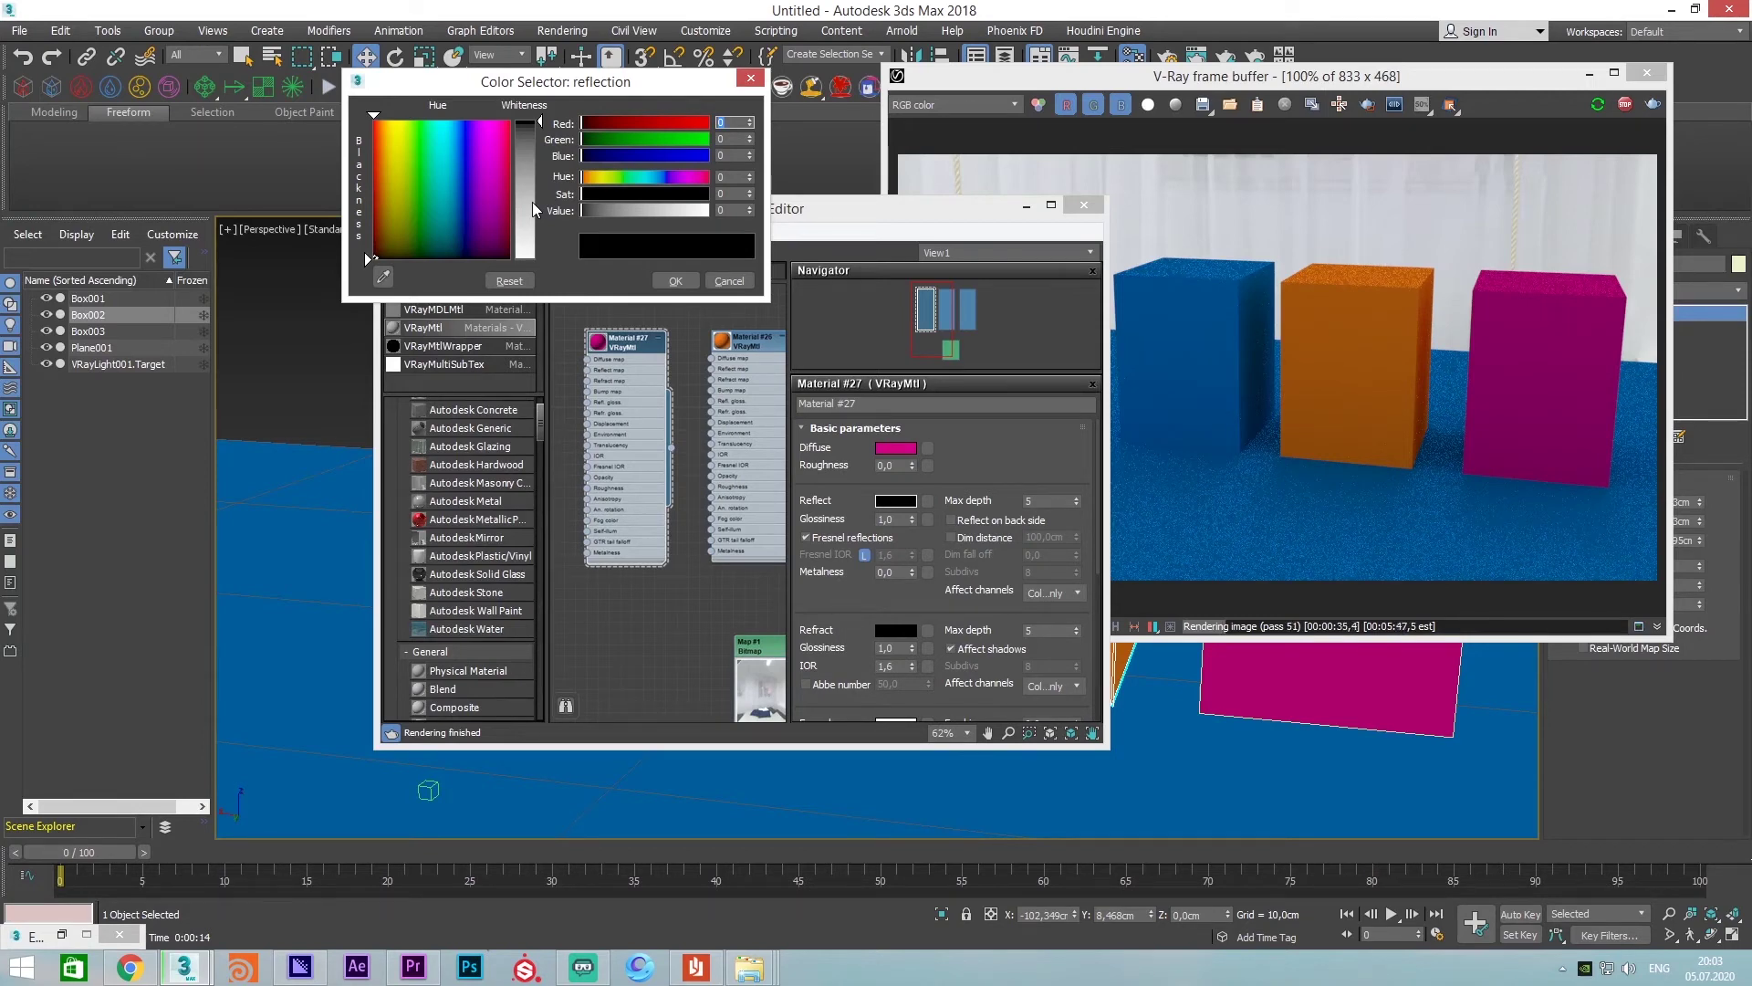
{"action": "left_click_drag", "start_coordinate": [540, 128], "coordinate": [550, 146]}
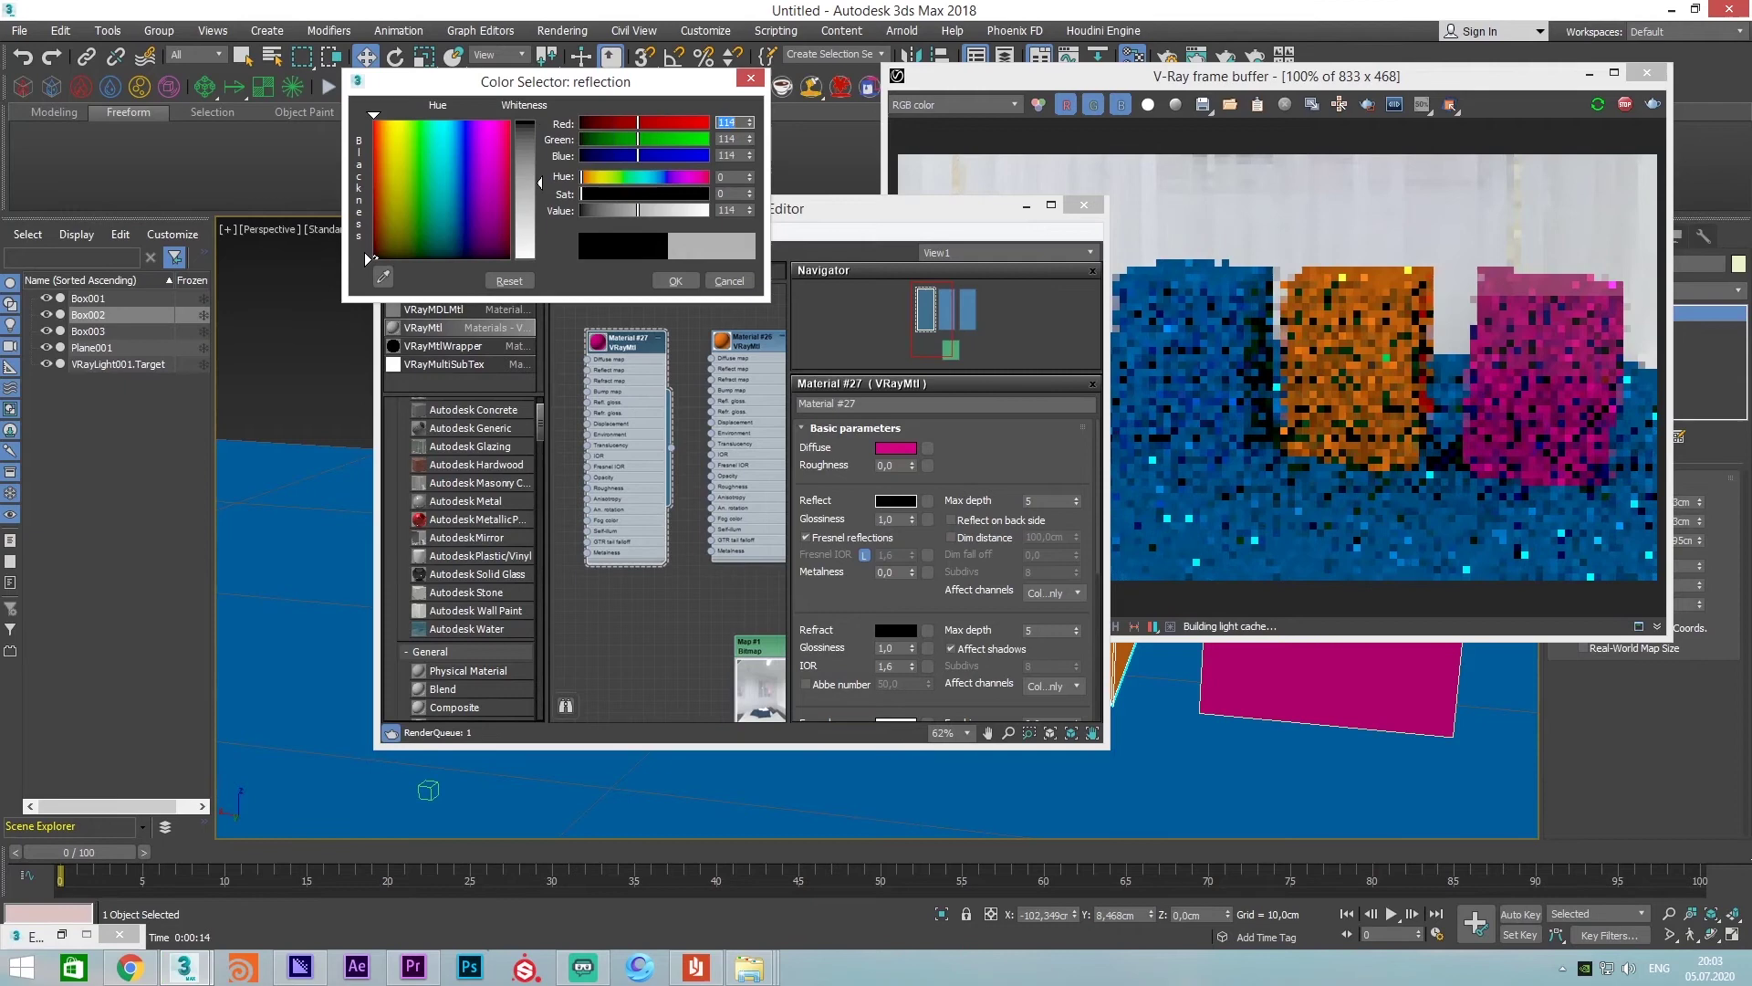
{"action": "left_click", "coordinate": [533, 129]}
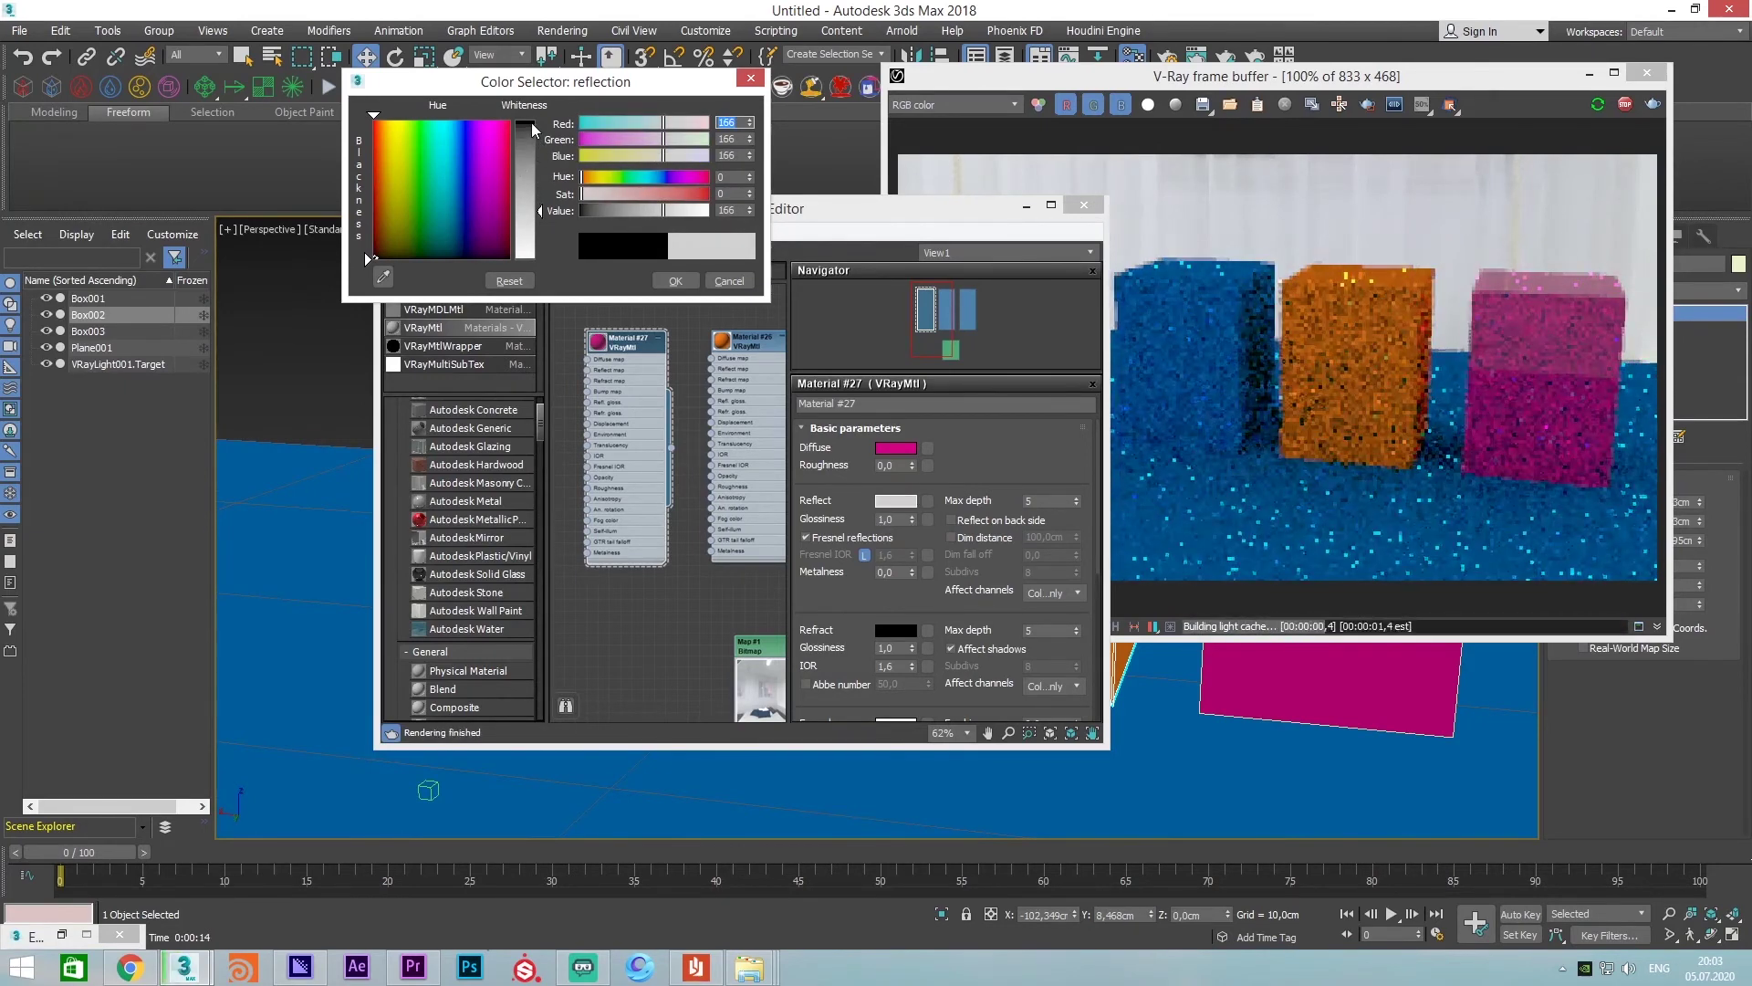
{"action": "left_click_drag", "start_coordinate": [534, 129], "coordinate": [526, 249]}
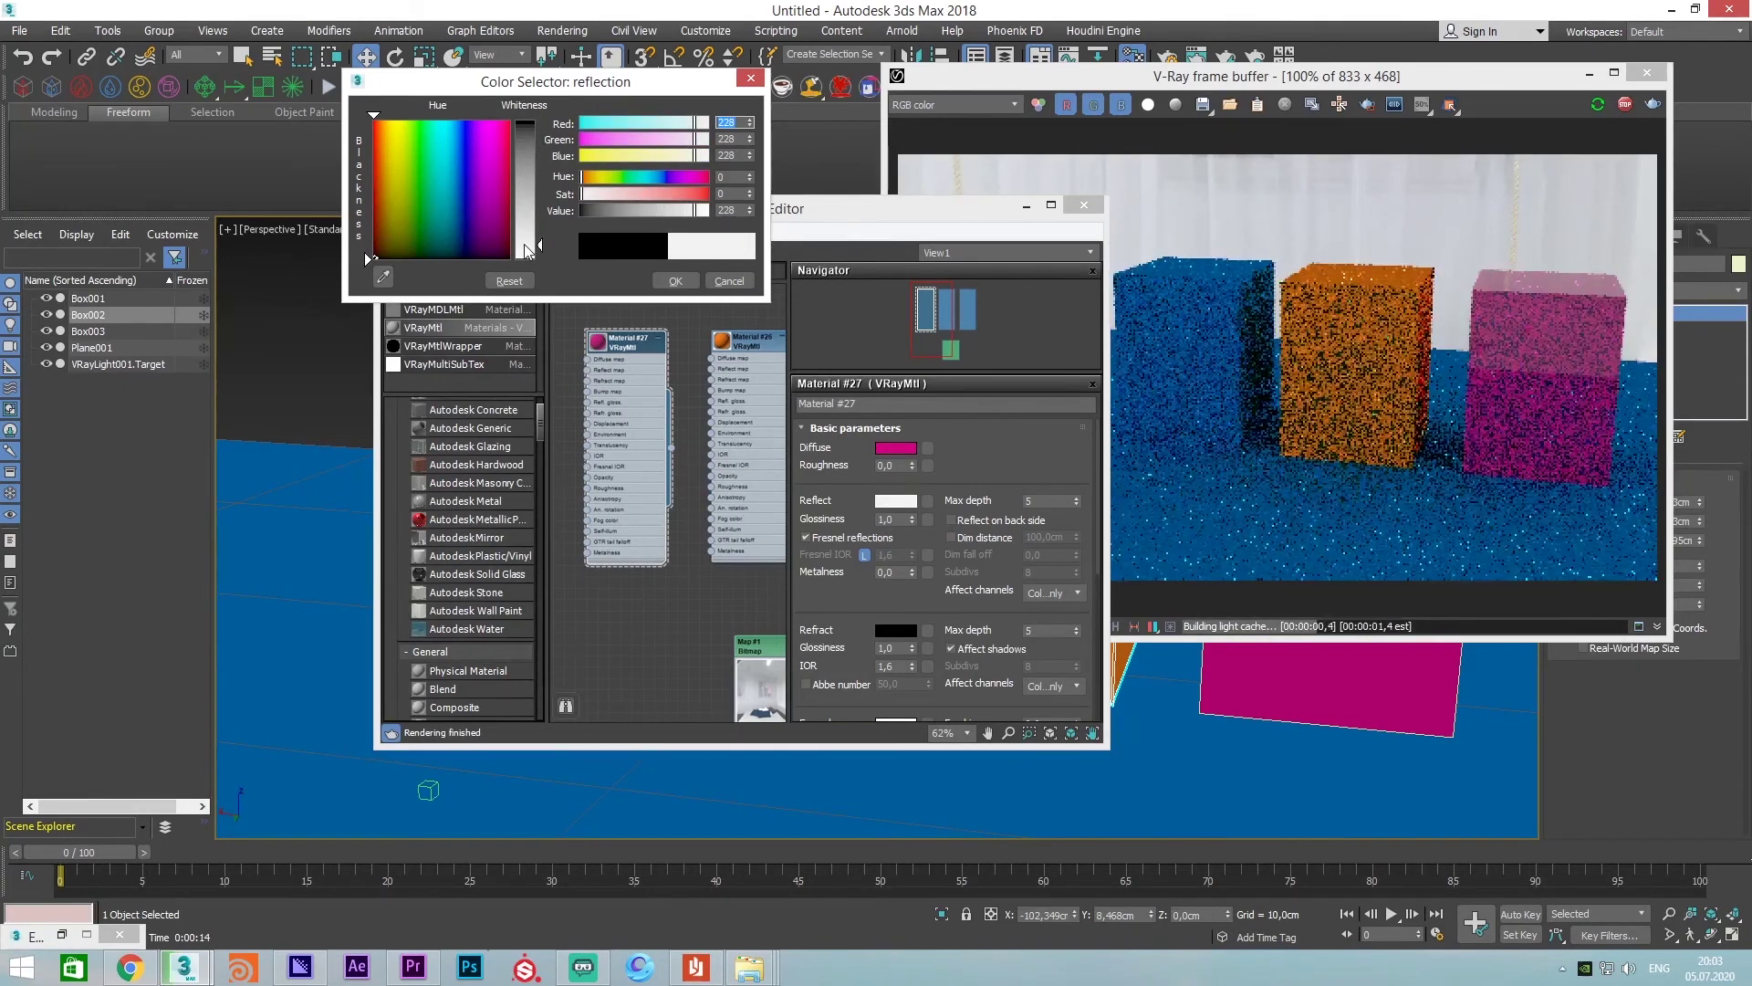
{"action": "left_click", "coordinate": [676, 280]}
Orbit to check the reflections, then open the orange Material #26 node's parameters
{"action": "left_click", "coordinate": [1614, 349]}
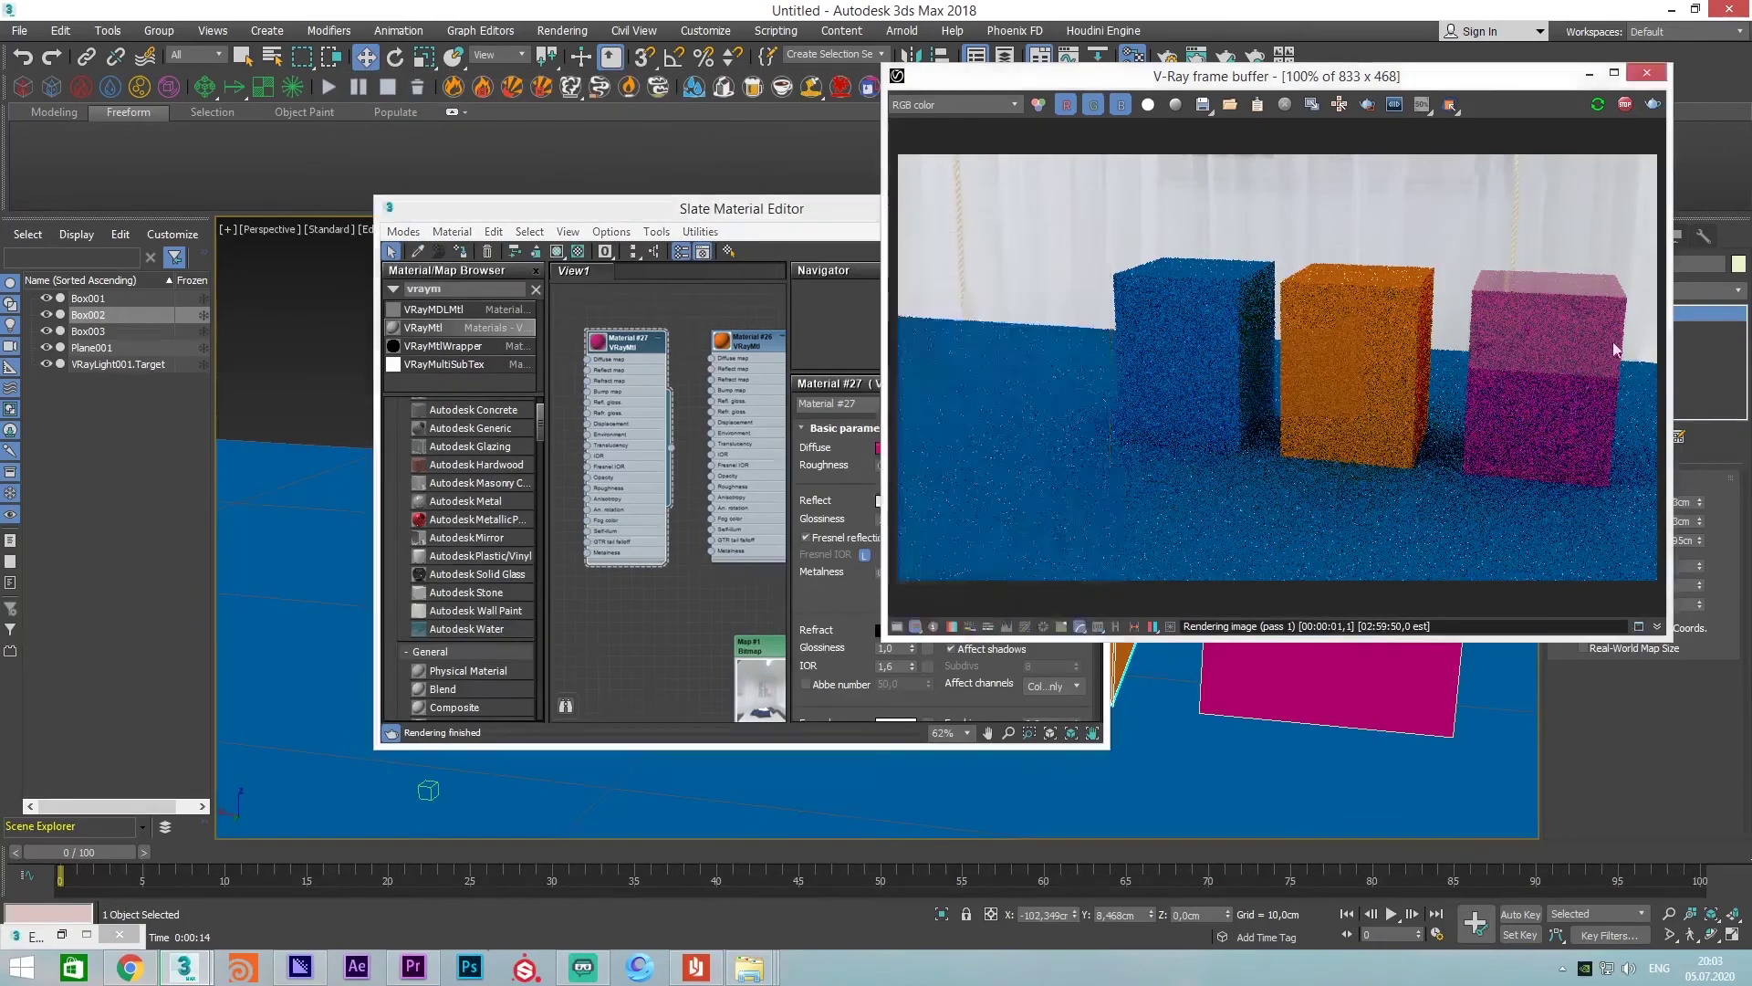
{"action": "middle_click_drag", "start_coordinate": [1342, 662], "coordinate": [1157, 679], "text": "alt"}
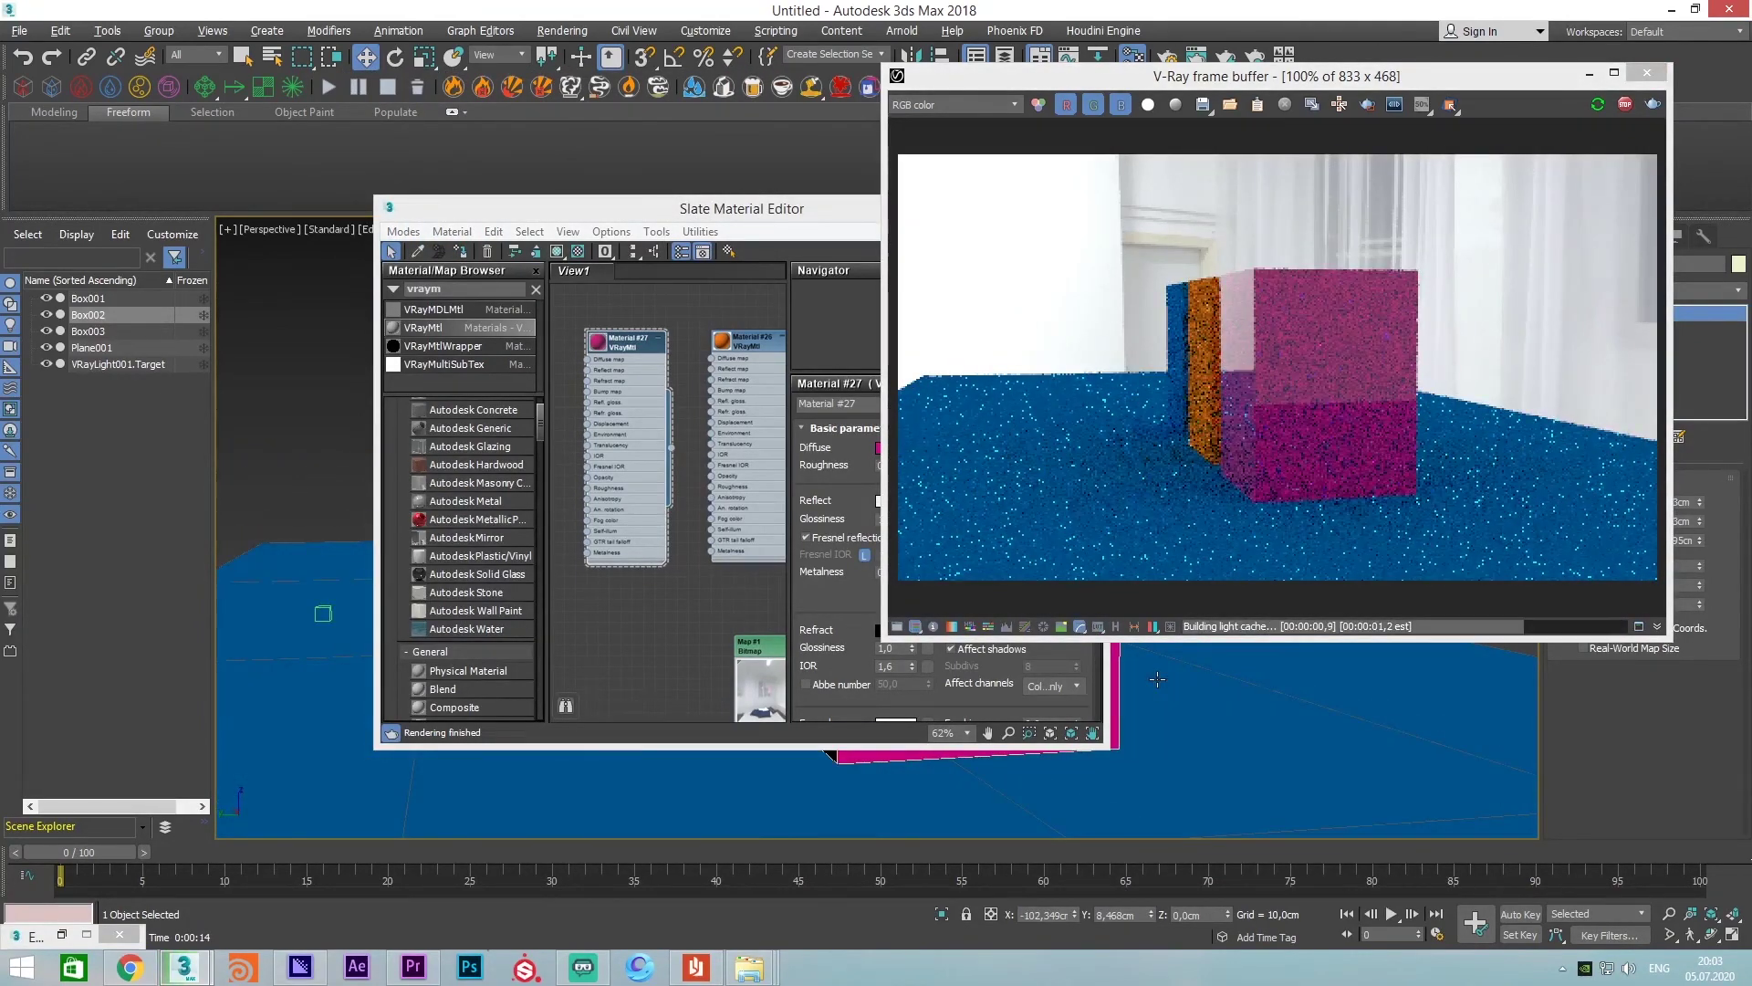
{"action": "mouse_move", "coordinate": [1157, 679]}
{"action": "middle_mouse_down", "text": "alt"}
{"action": "mouse_move", "coordinate": [1239, 693]}
{"action": "mouse_move", "coordinate": [1269, 676]}
{"action": "middle_mouse_up", "text": "alt"}
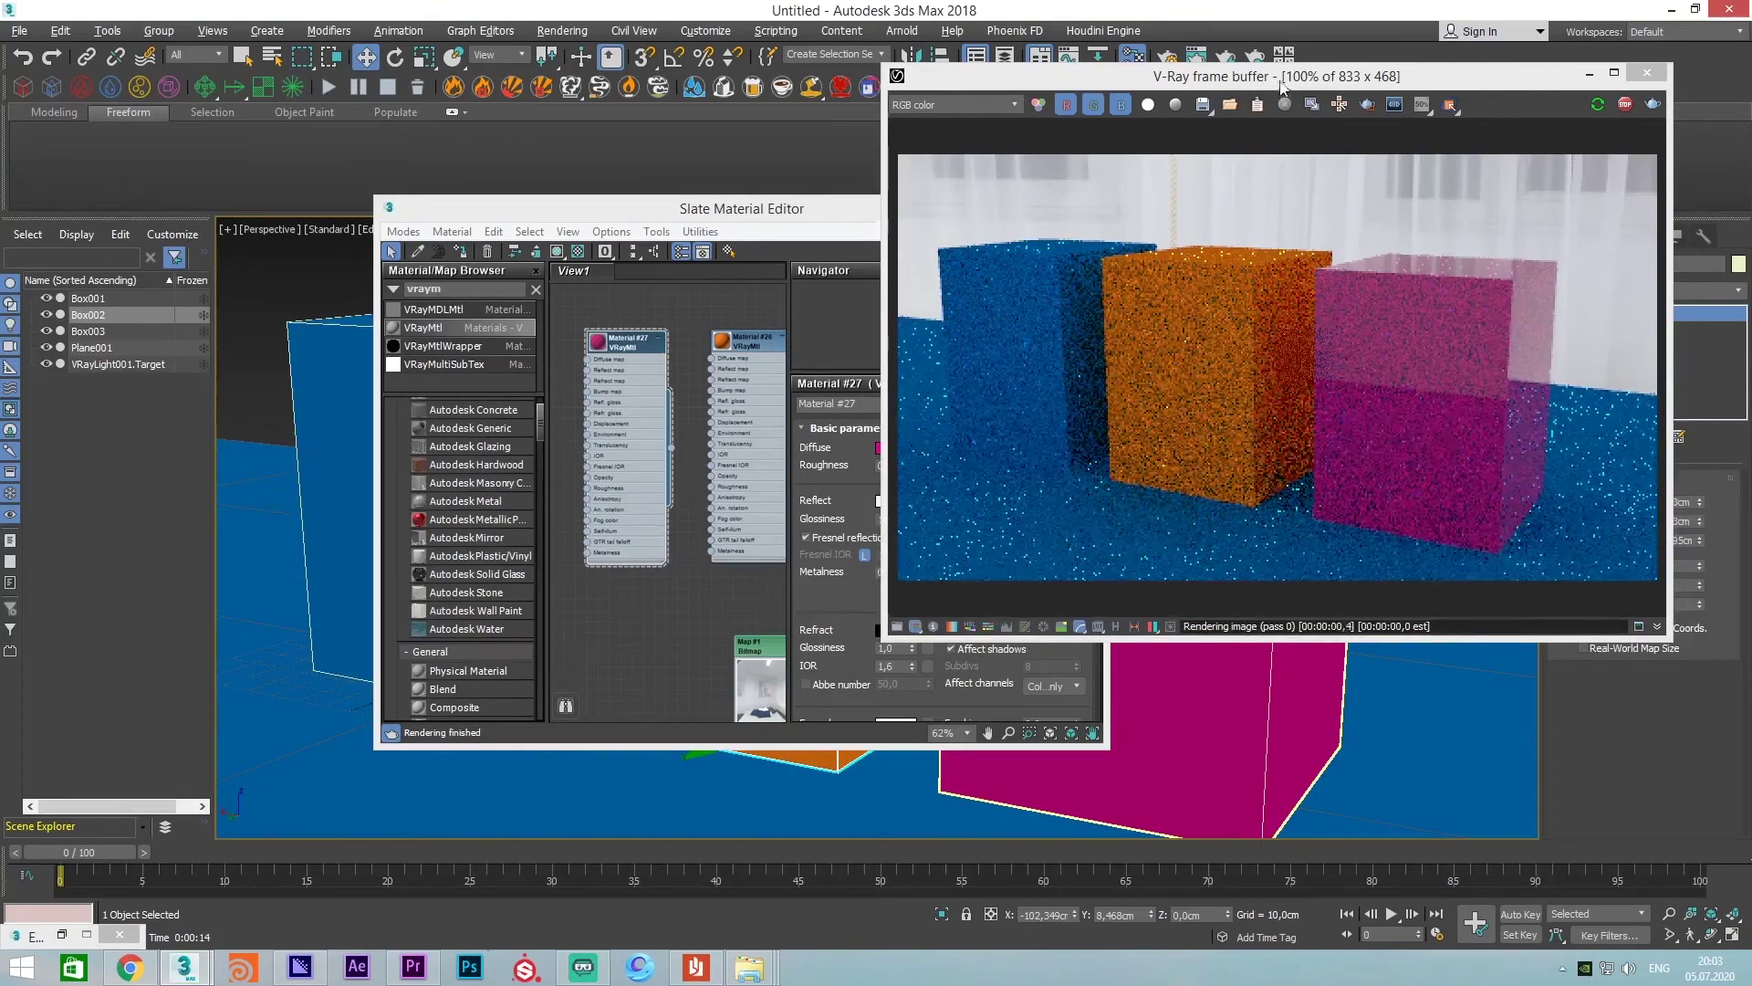
{"action": "left_click_drag", "start_coordinate": [803, 237], "coordinate": [409, 198]}
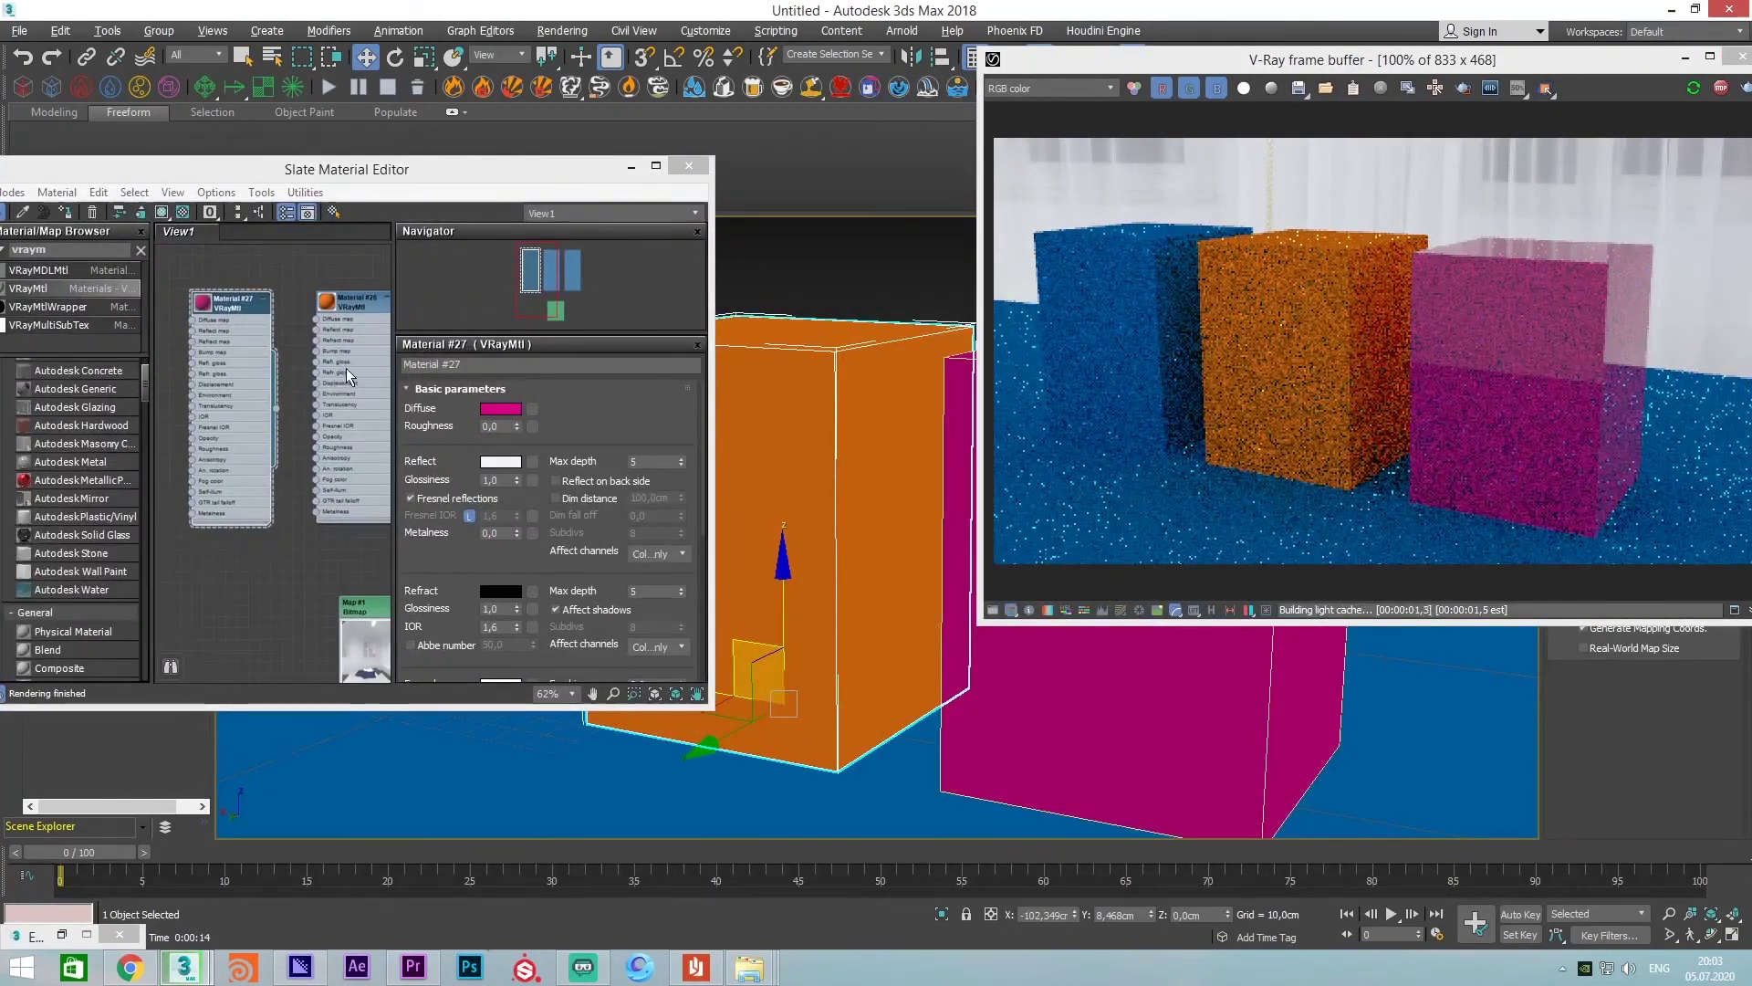
{"action": "middle_click_drag", "start_coordinate": [347, 369], "coordinate": [275, 383]}
{"action": "double_click", "coordinate": [271, 336]}
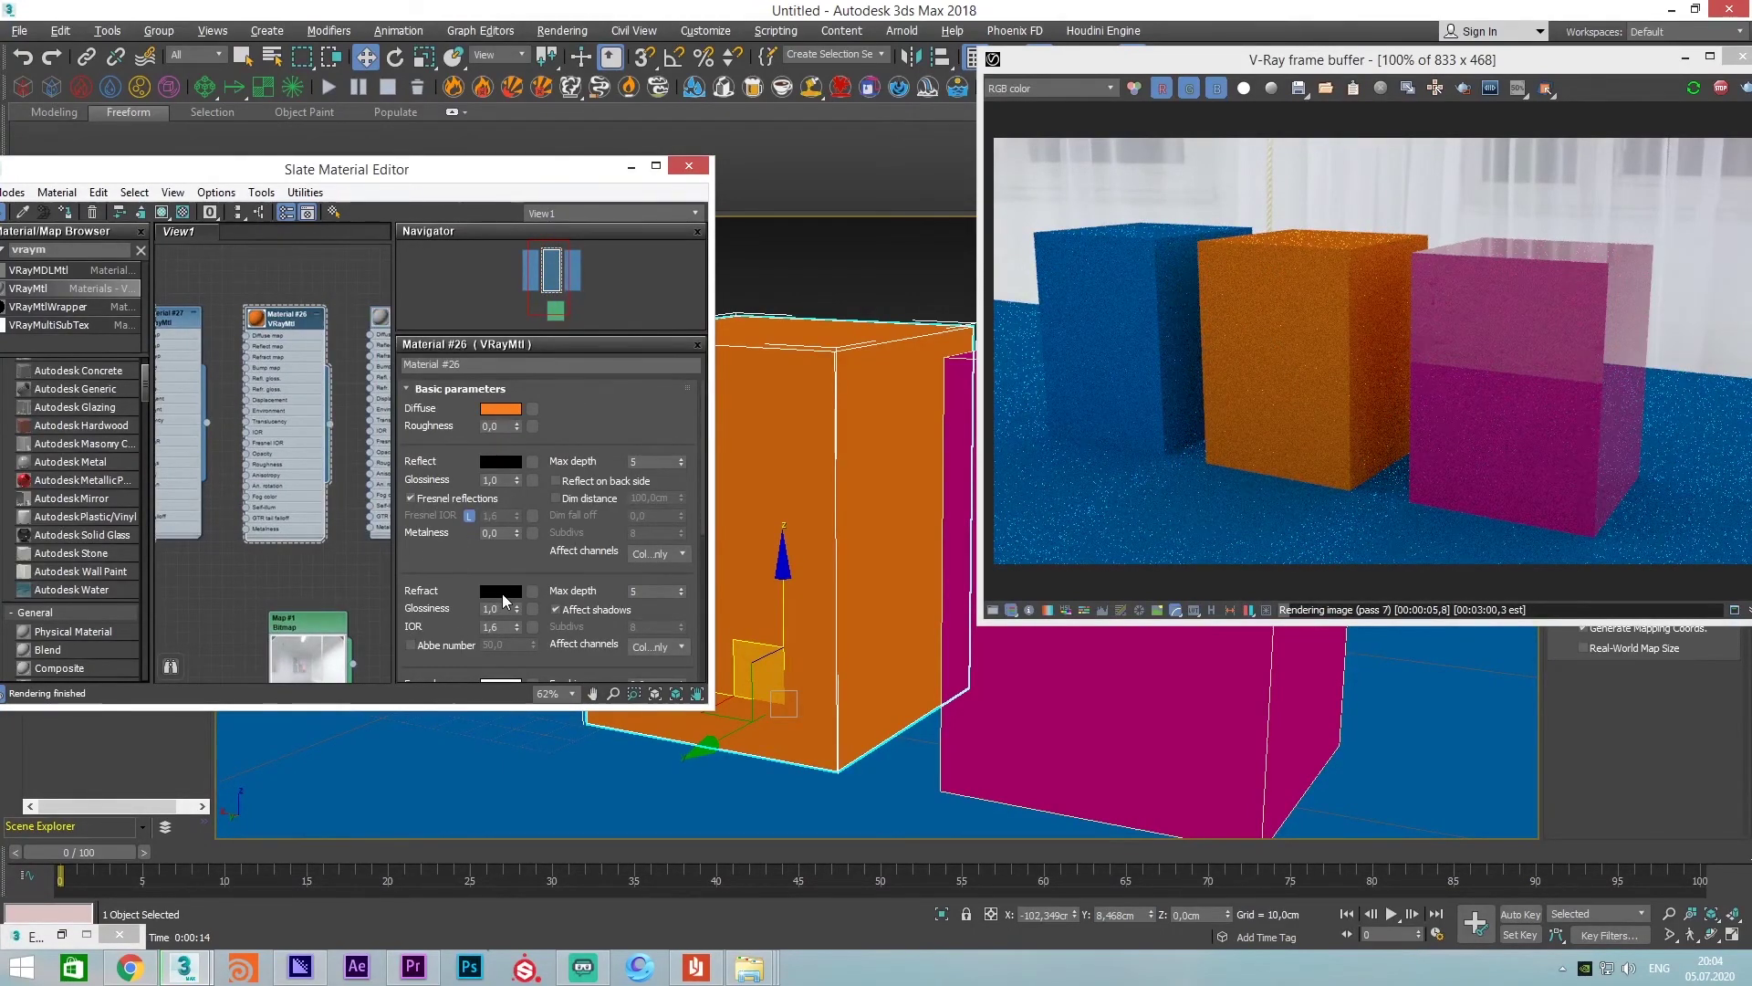
Set Material #26's refraction colour to near white (252)
{"action": "left_click", "coordinate": [502, 593]}
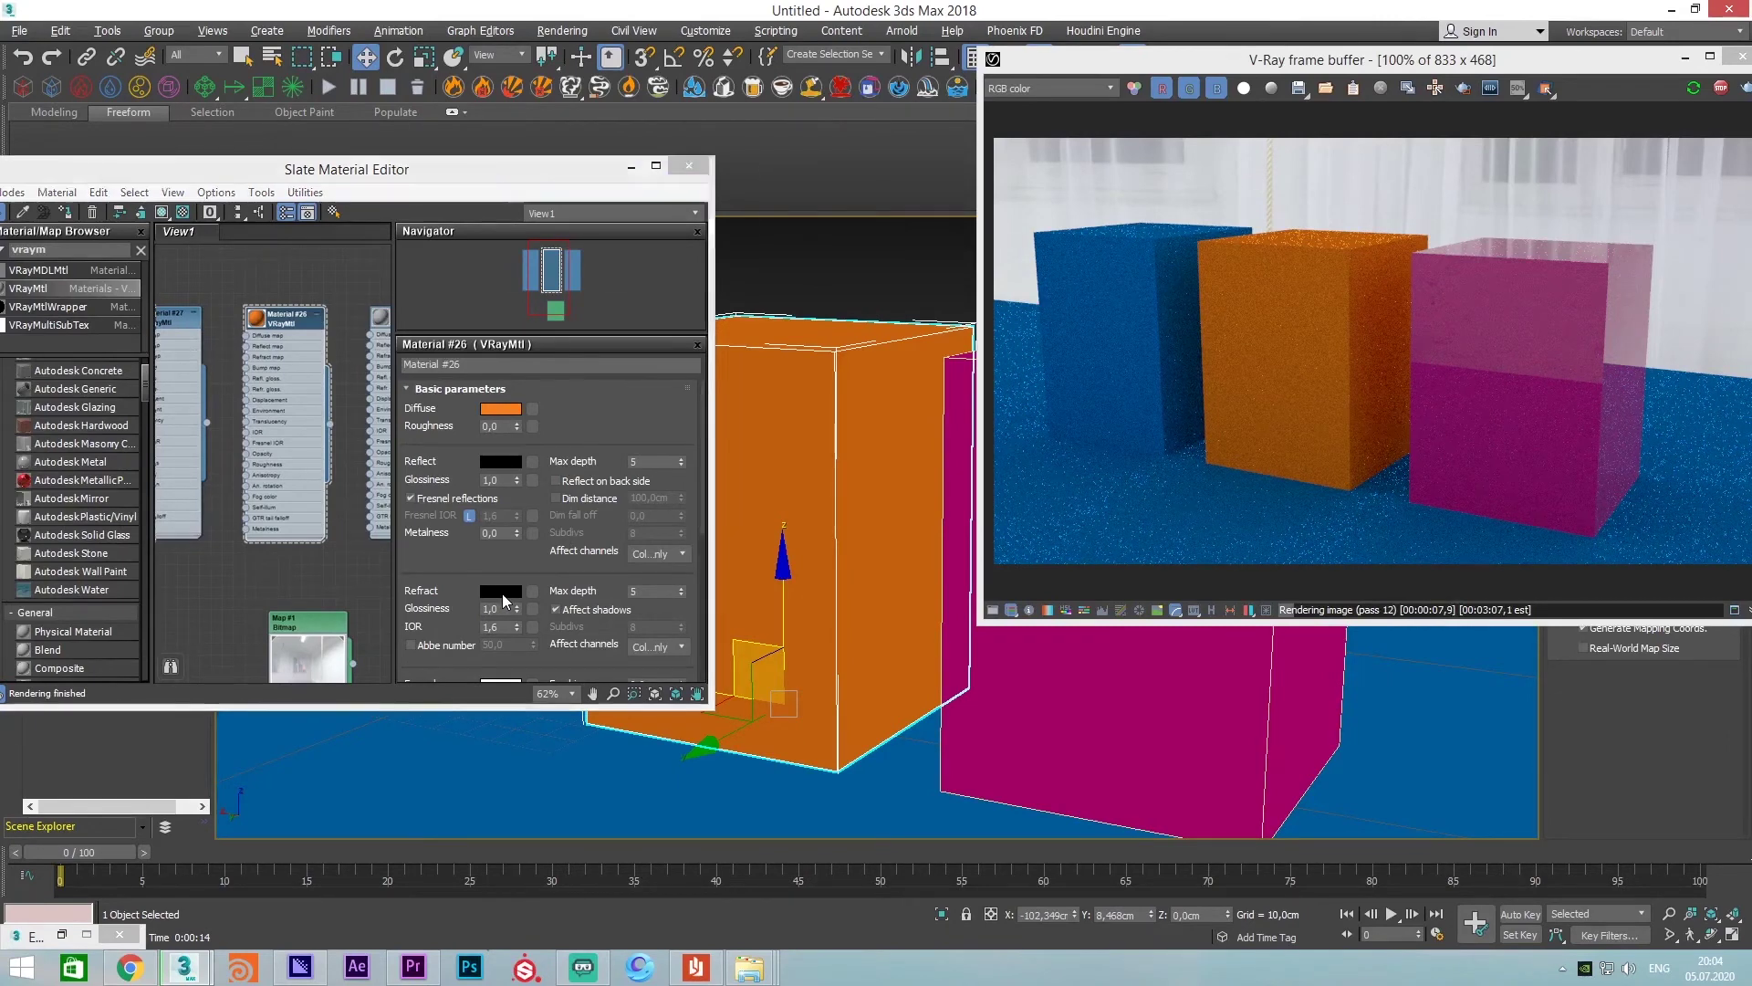
{"action": "left_click", "coordinate": [535, 249]}
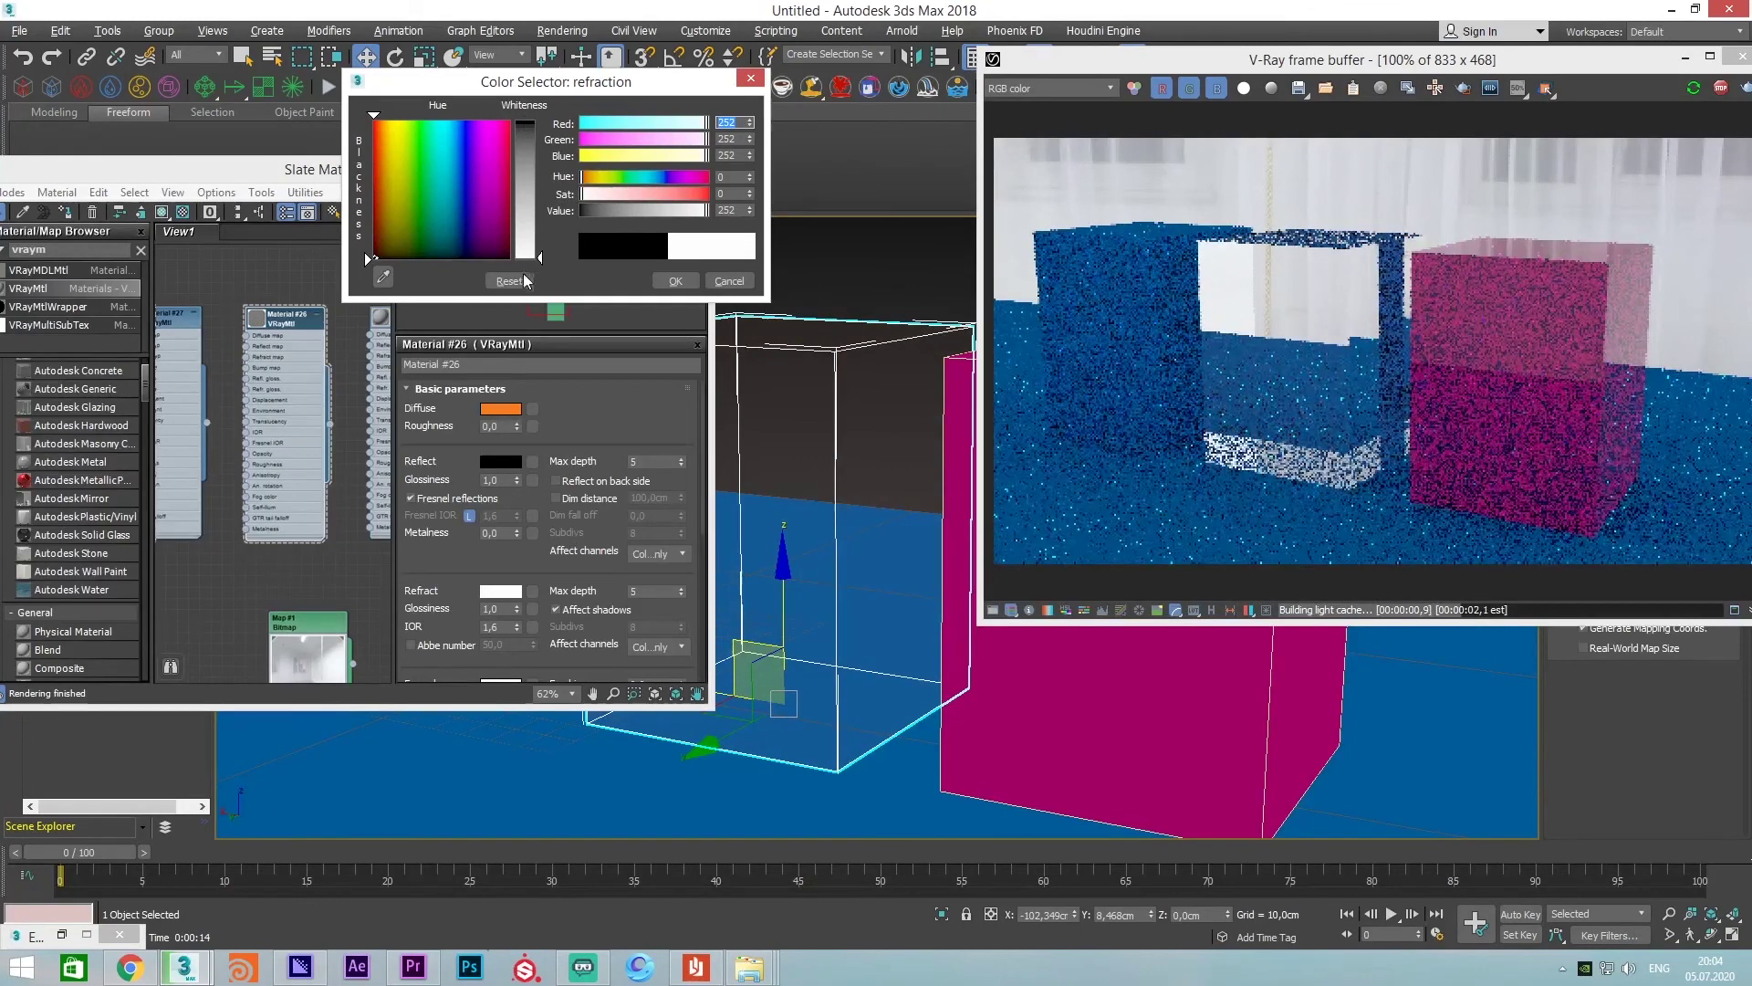
{"action": "left_click", "coordinate": [663, 280]}
Orbit to a low side view of the boxes and re-render with Shift+Q
{"action": "scroll", "coordinate": [864, 484], "scroll_direction": "down", "scroll_amount": 2}
{"action": "scroll", "coordinate": [864, 484], "scroll_direction": "down", "scroll_amount": 2}
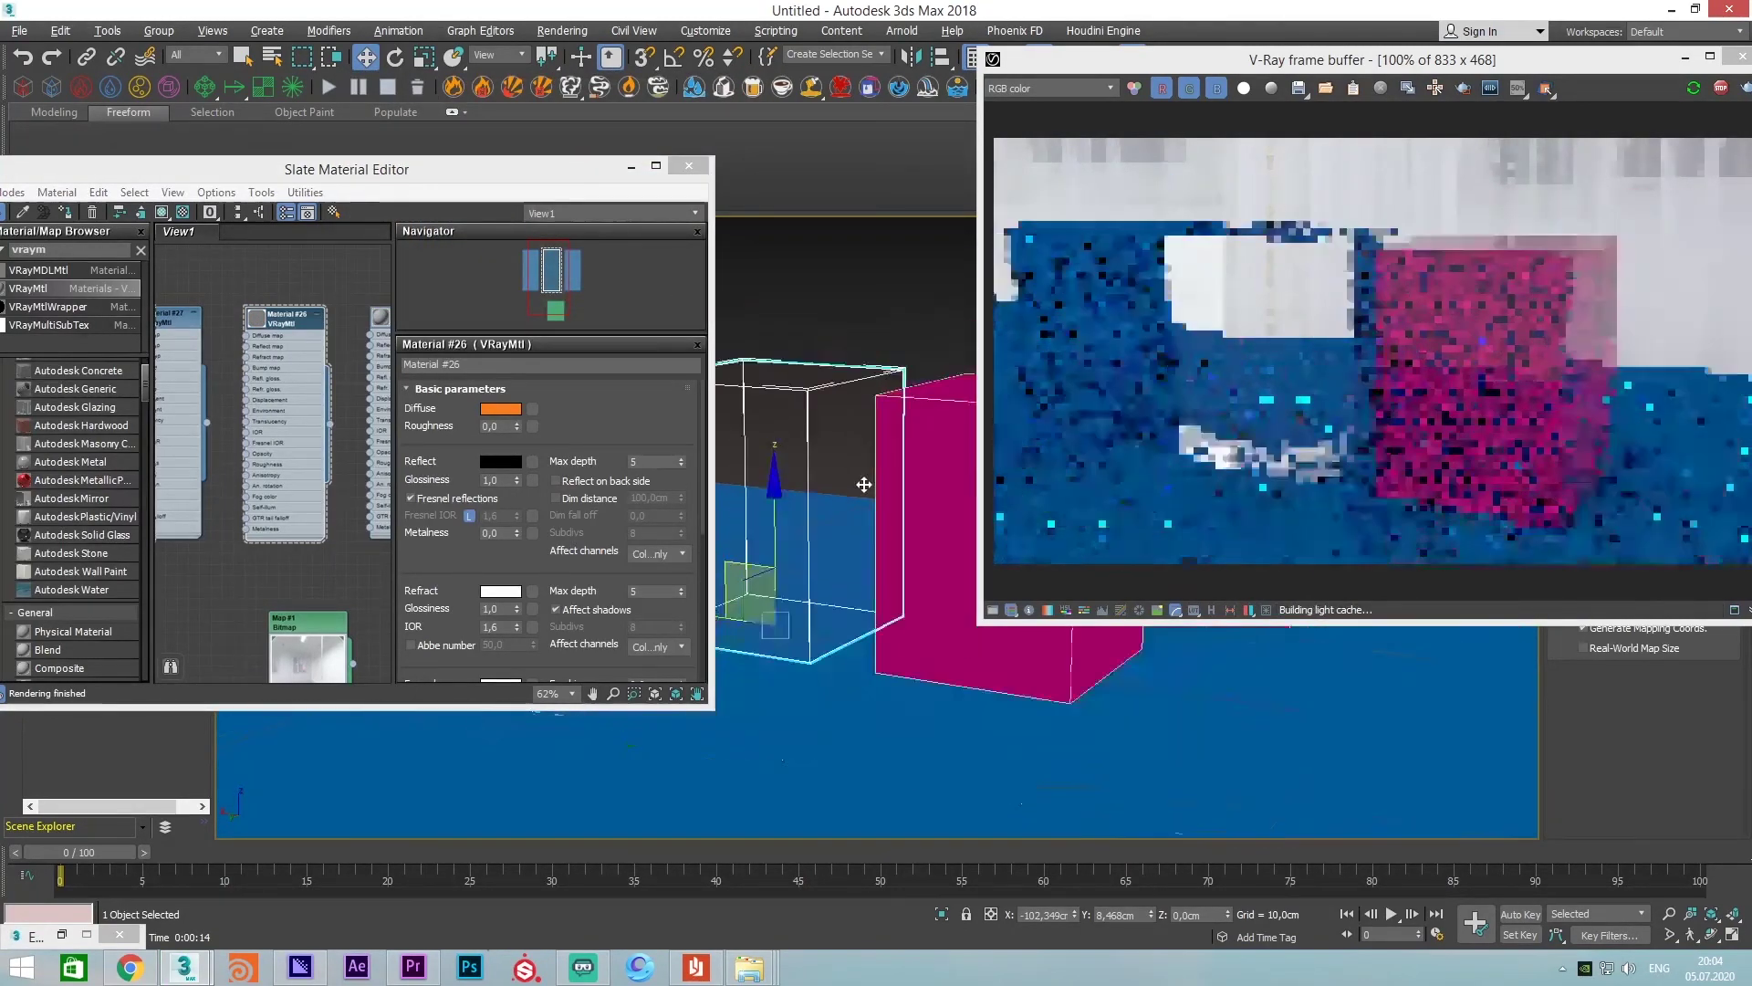
{"action": "scroll", "coordinate": [884, 421], "scroll_direction": "down", "scroll_amount": 2}
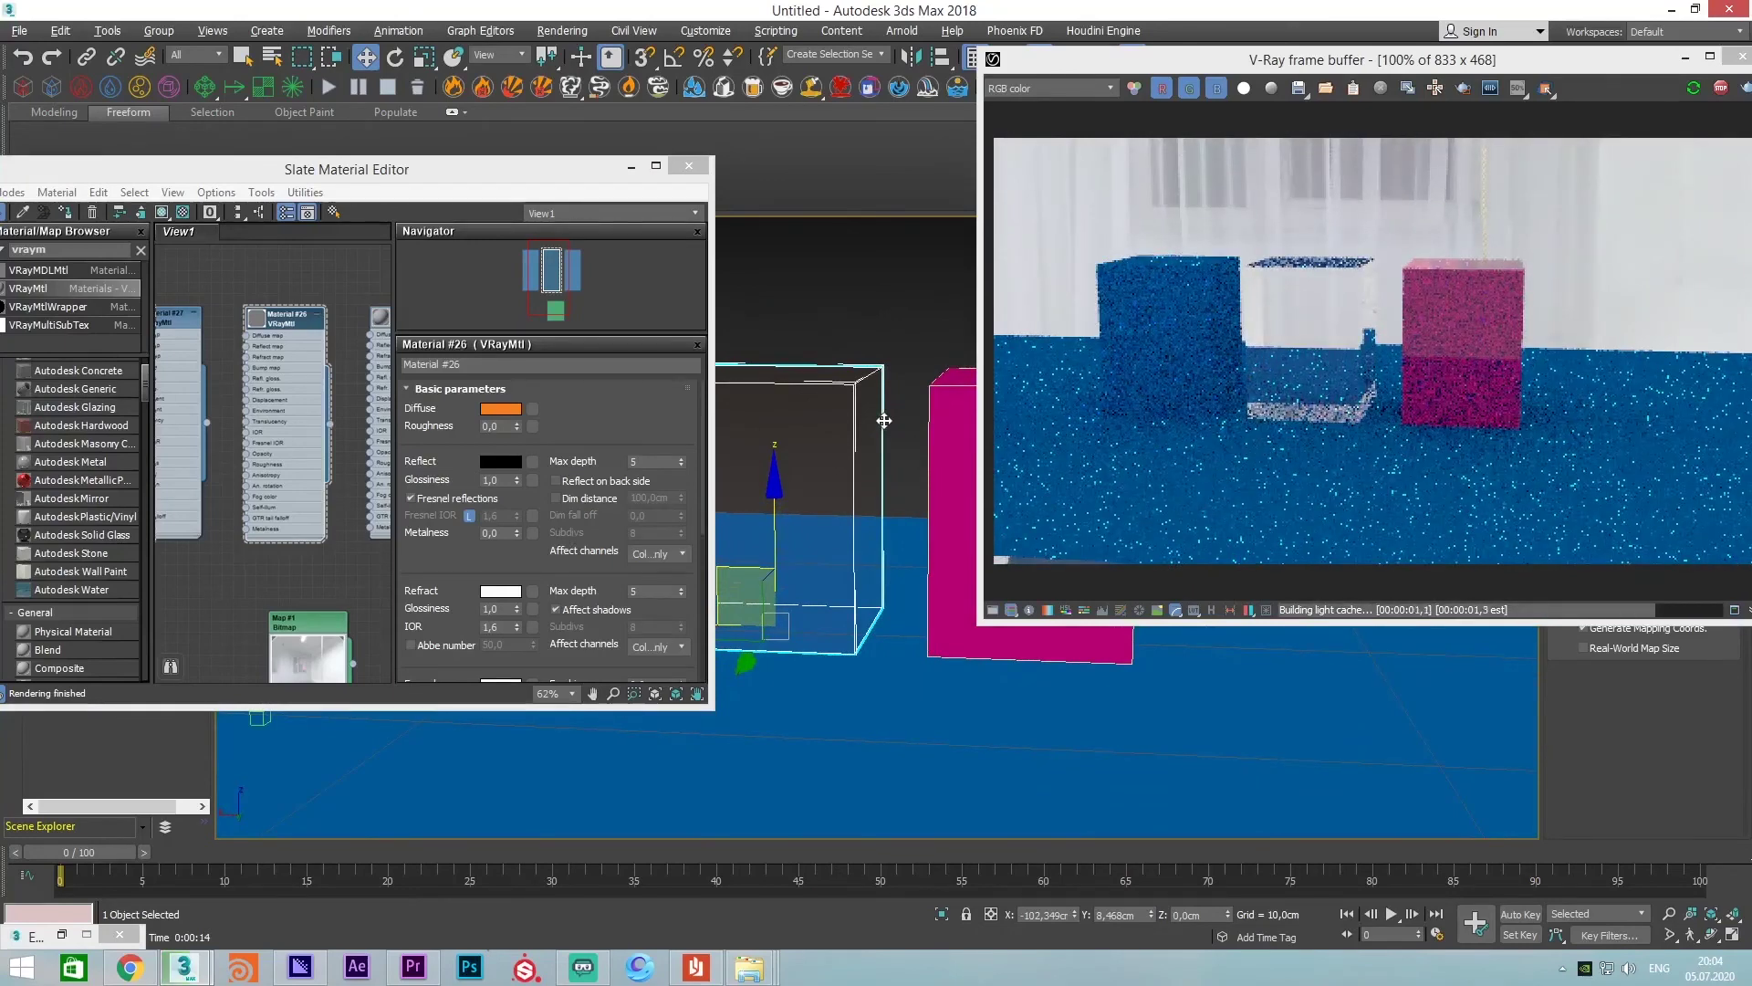
{"action": "scroll", "coordinate": [871, 383], "scroll_direction": "up", "scroll_amount": 2}
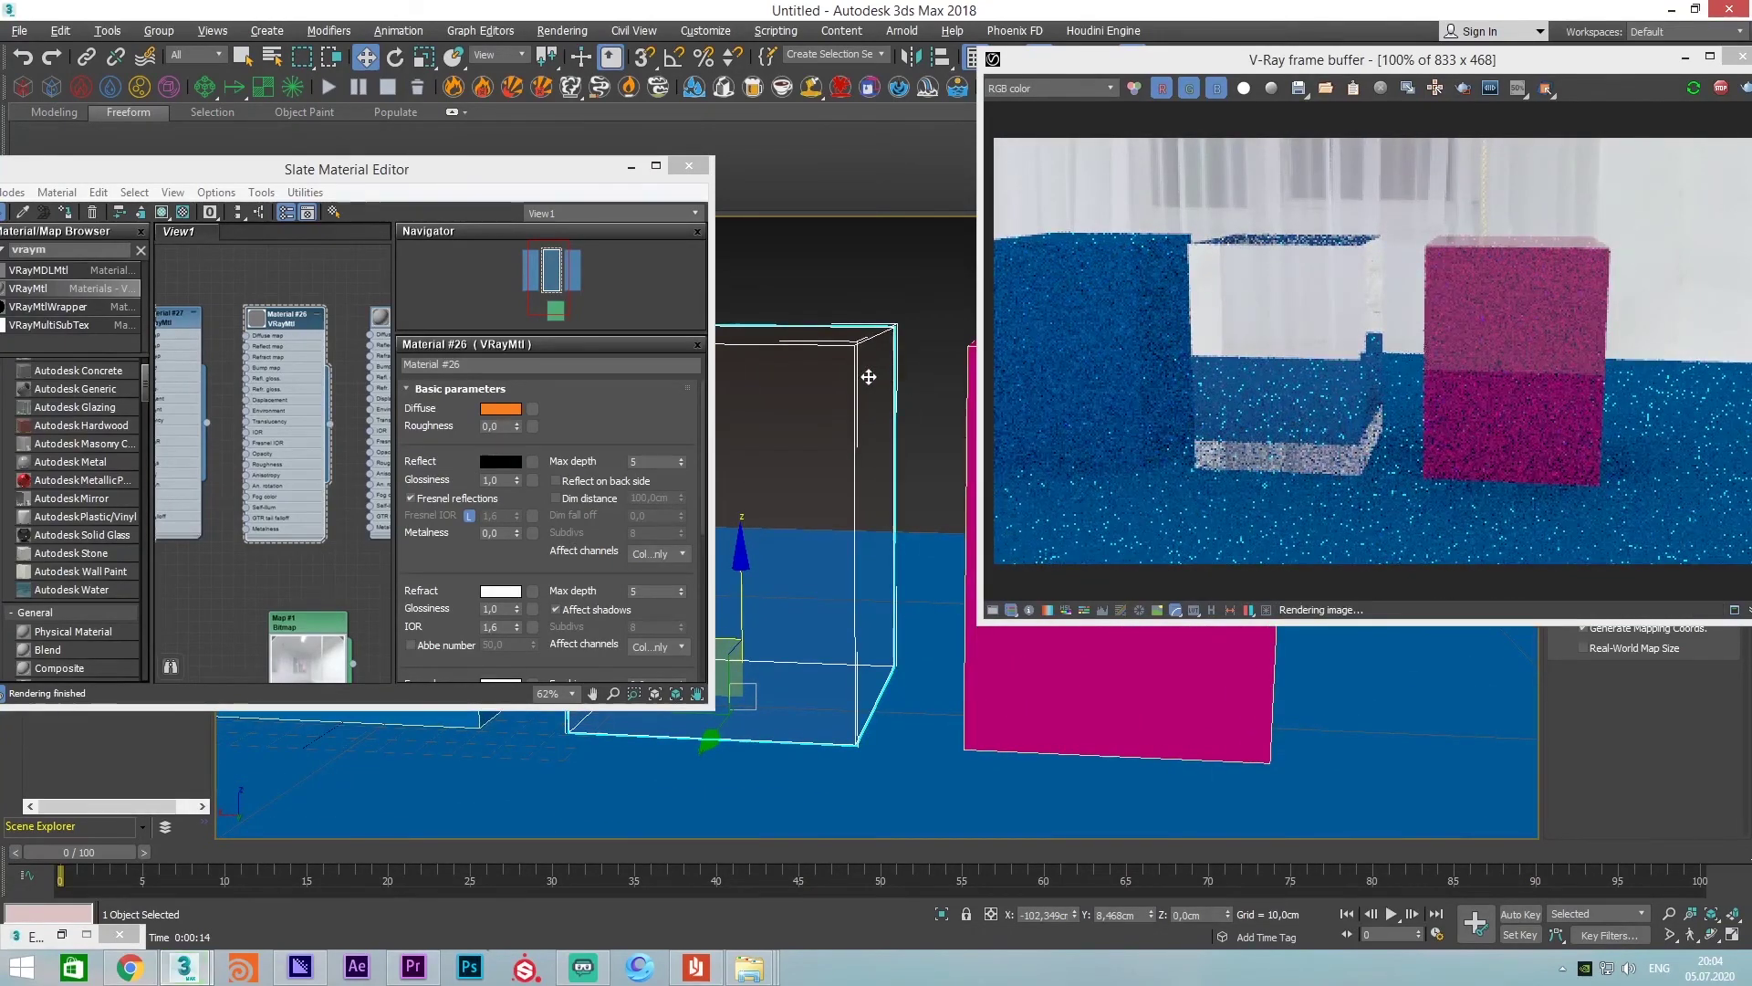
{"action": "mouse_move", "coordinate": [868, 376]}
{"action": "middle_mouse_down", "text": "alt"}
{"action": "mouse_move", "coordinate": [875, 424]}
{"action": "mouse_move", "coordinate": [957, 402]}
{"action": "middle_mouse_up", "text": "alt"}
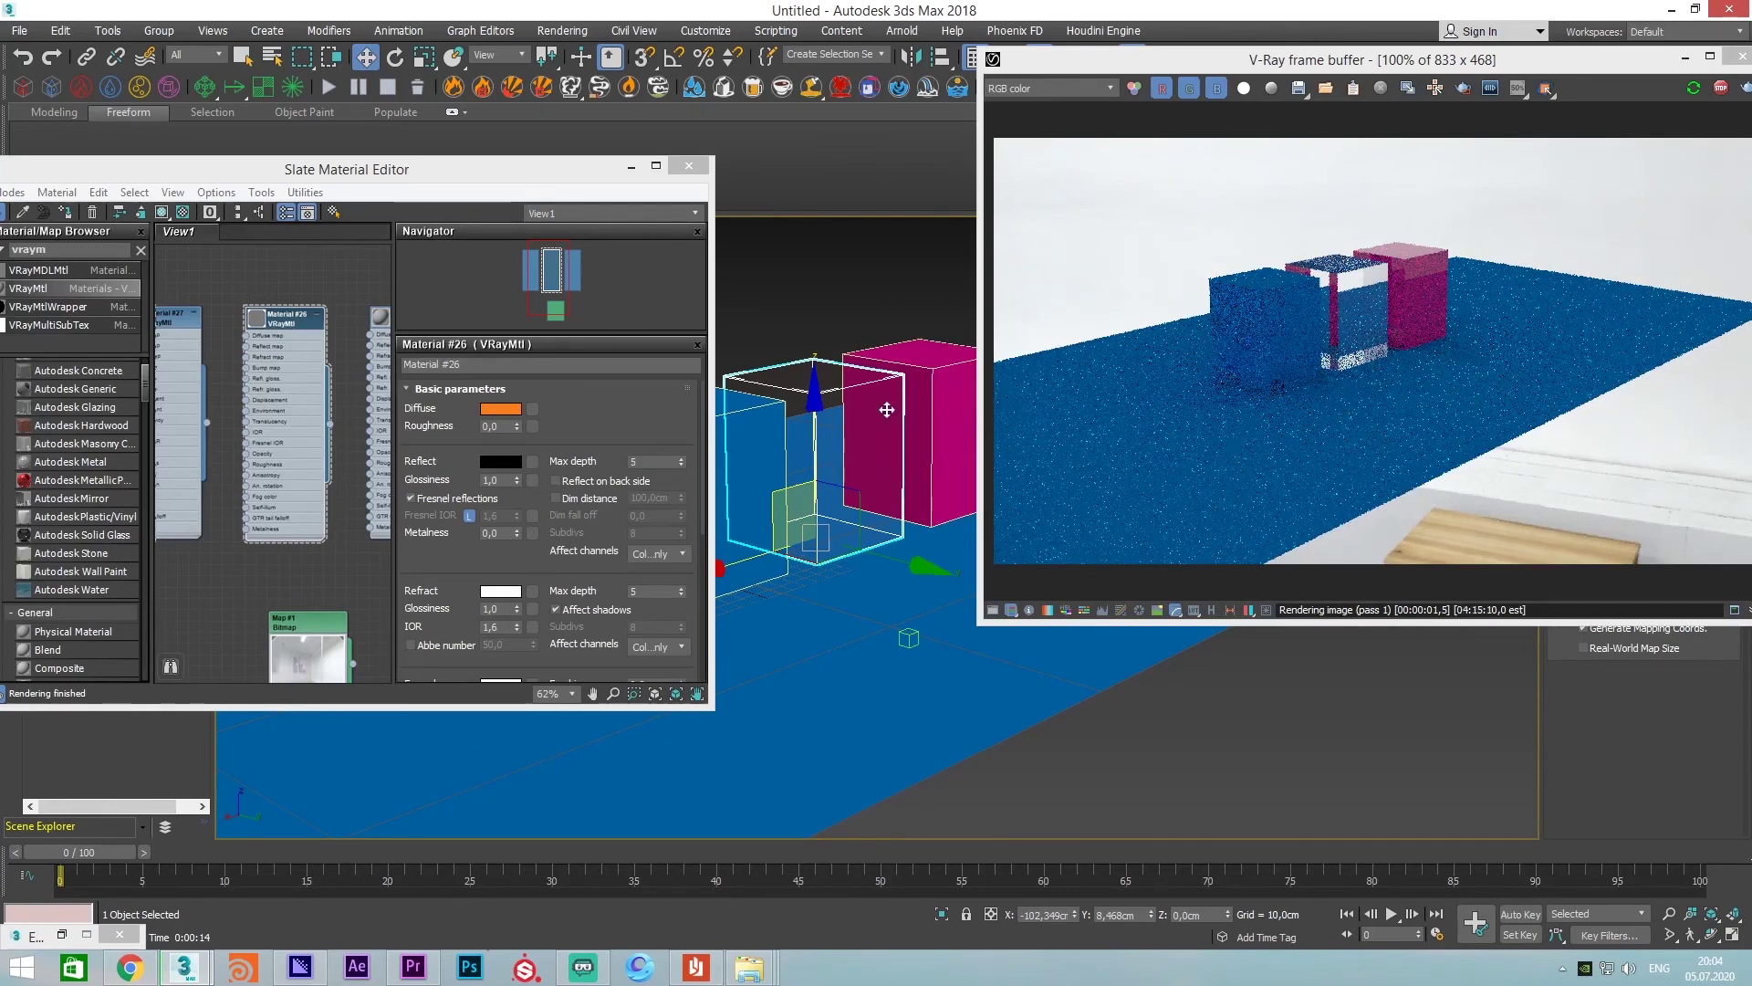
{"action": "mouse_move", "coordinate": [958, 402]}
{"action": "middle_mouse_down", "text": "alt"}
{"action": "mouse_move", "coordinate": [792, 389]}
{"action": "mouse_move", "coordinate": [803, 484]}
{"action": "middle_mouse_up", "text": "alt"}
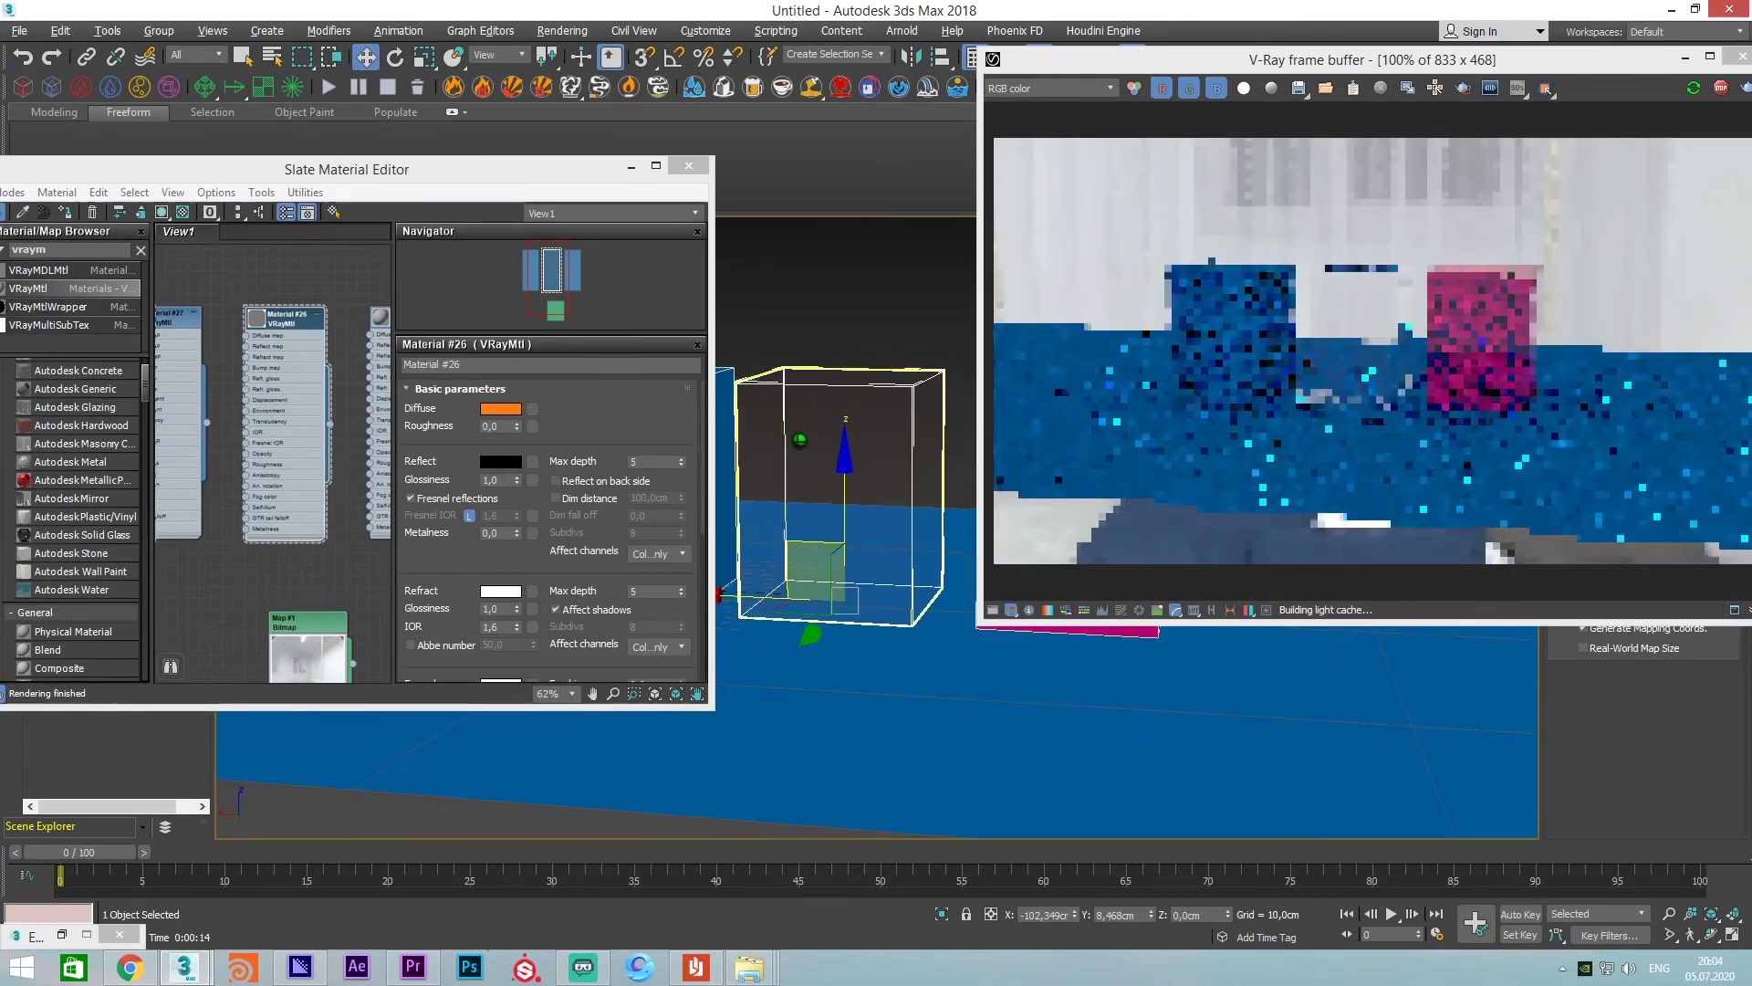
{"action": "key", "text": "shift+q"}
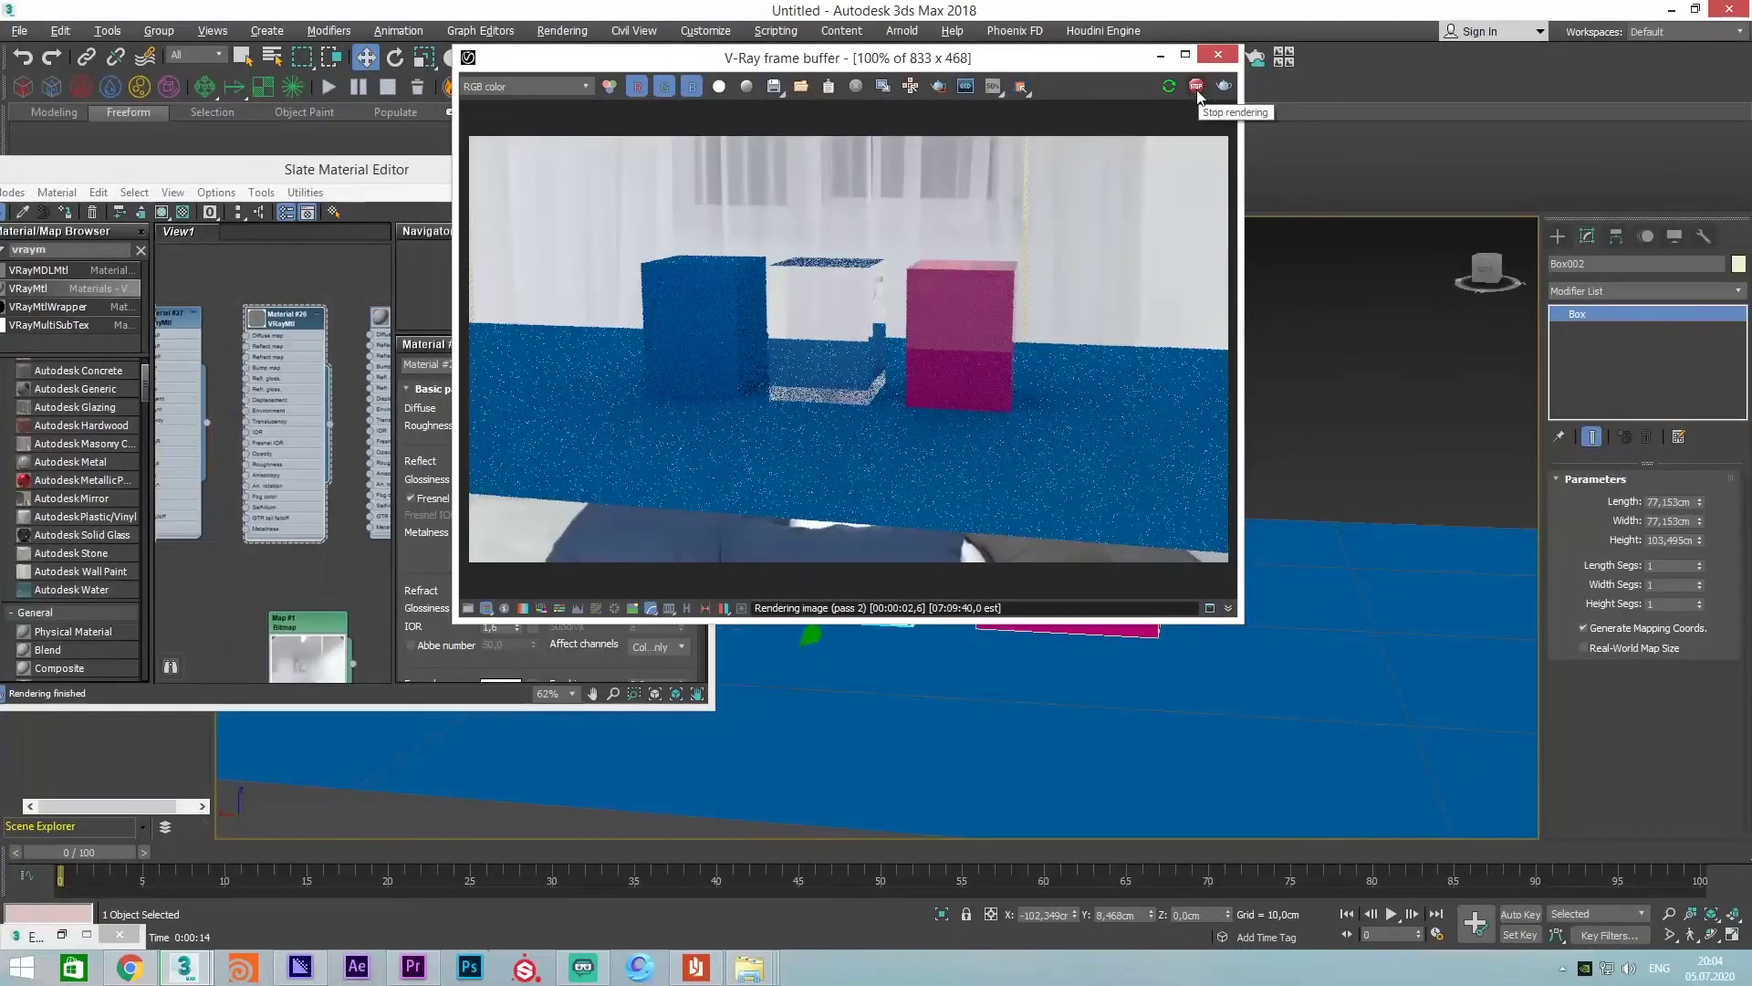
Close the render window and the Slate Material Editor
{"action": "left_click", "coordinate": [1218, 54]}
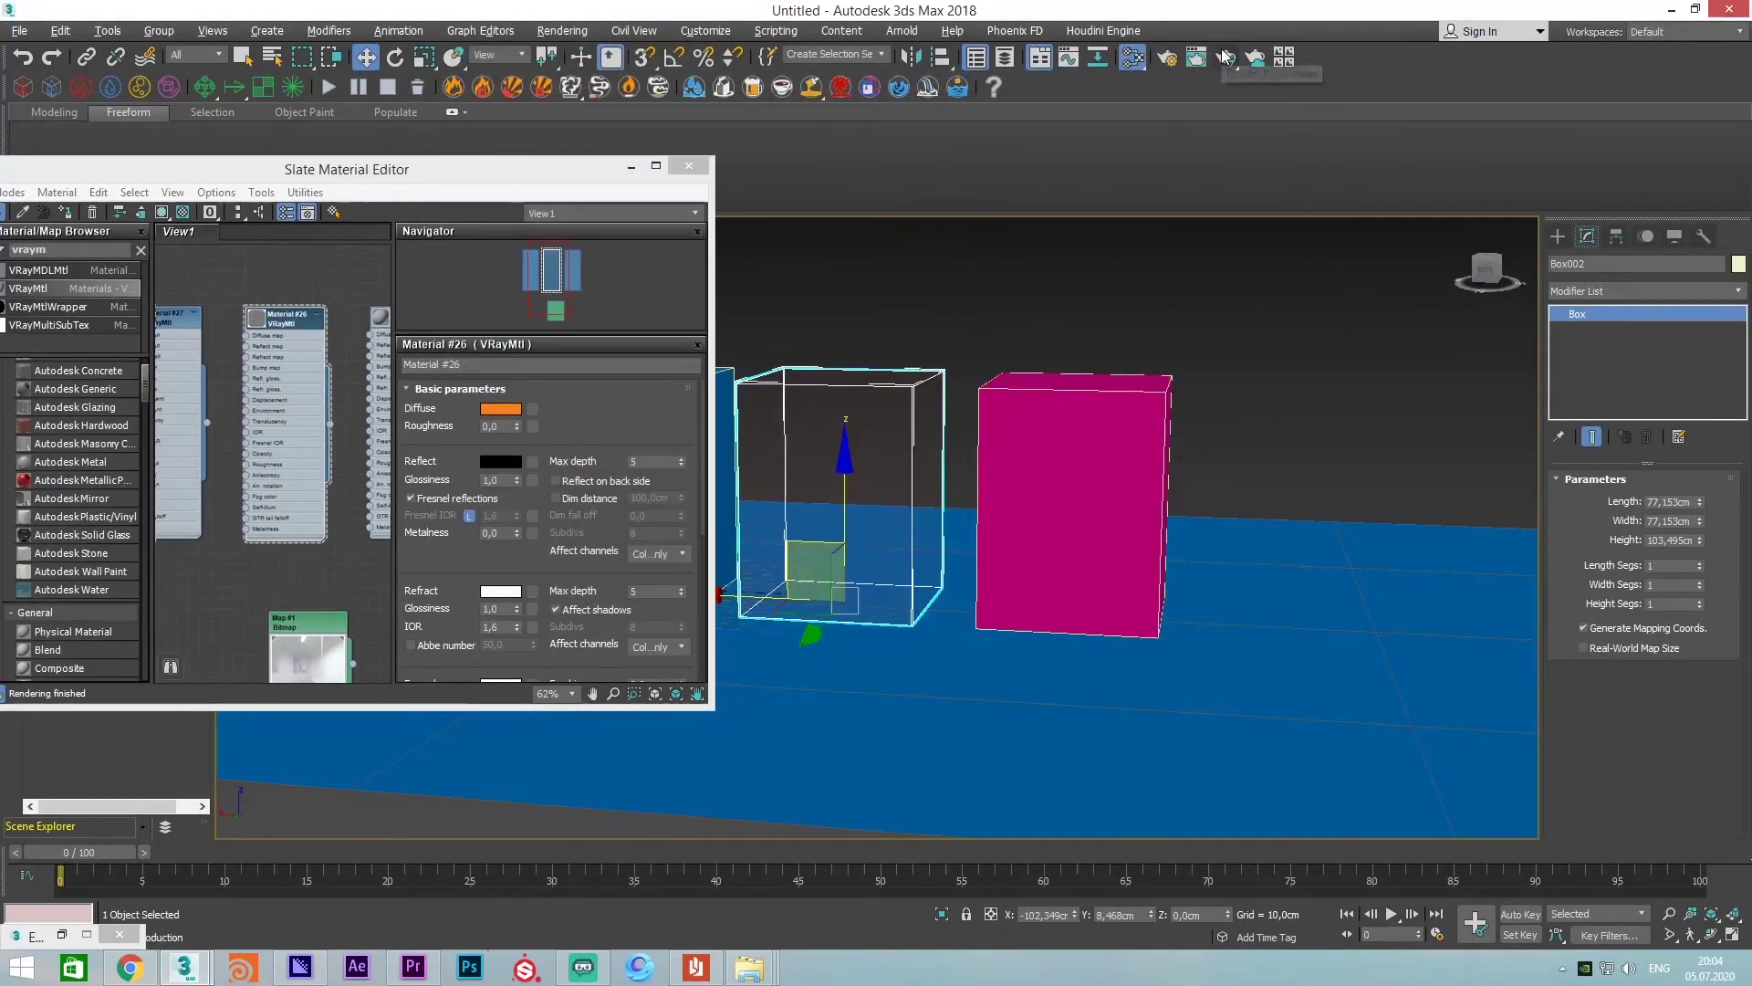
{"action": "left_click_drag", "start_coordinate": [613, 168], "coordinate": [588, 150]}
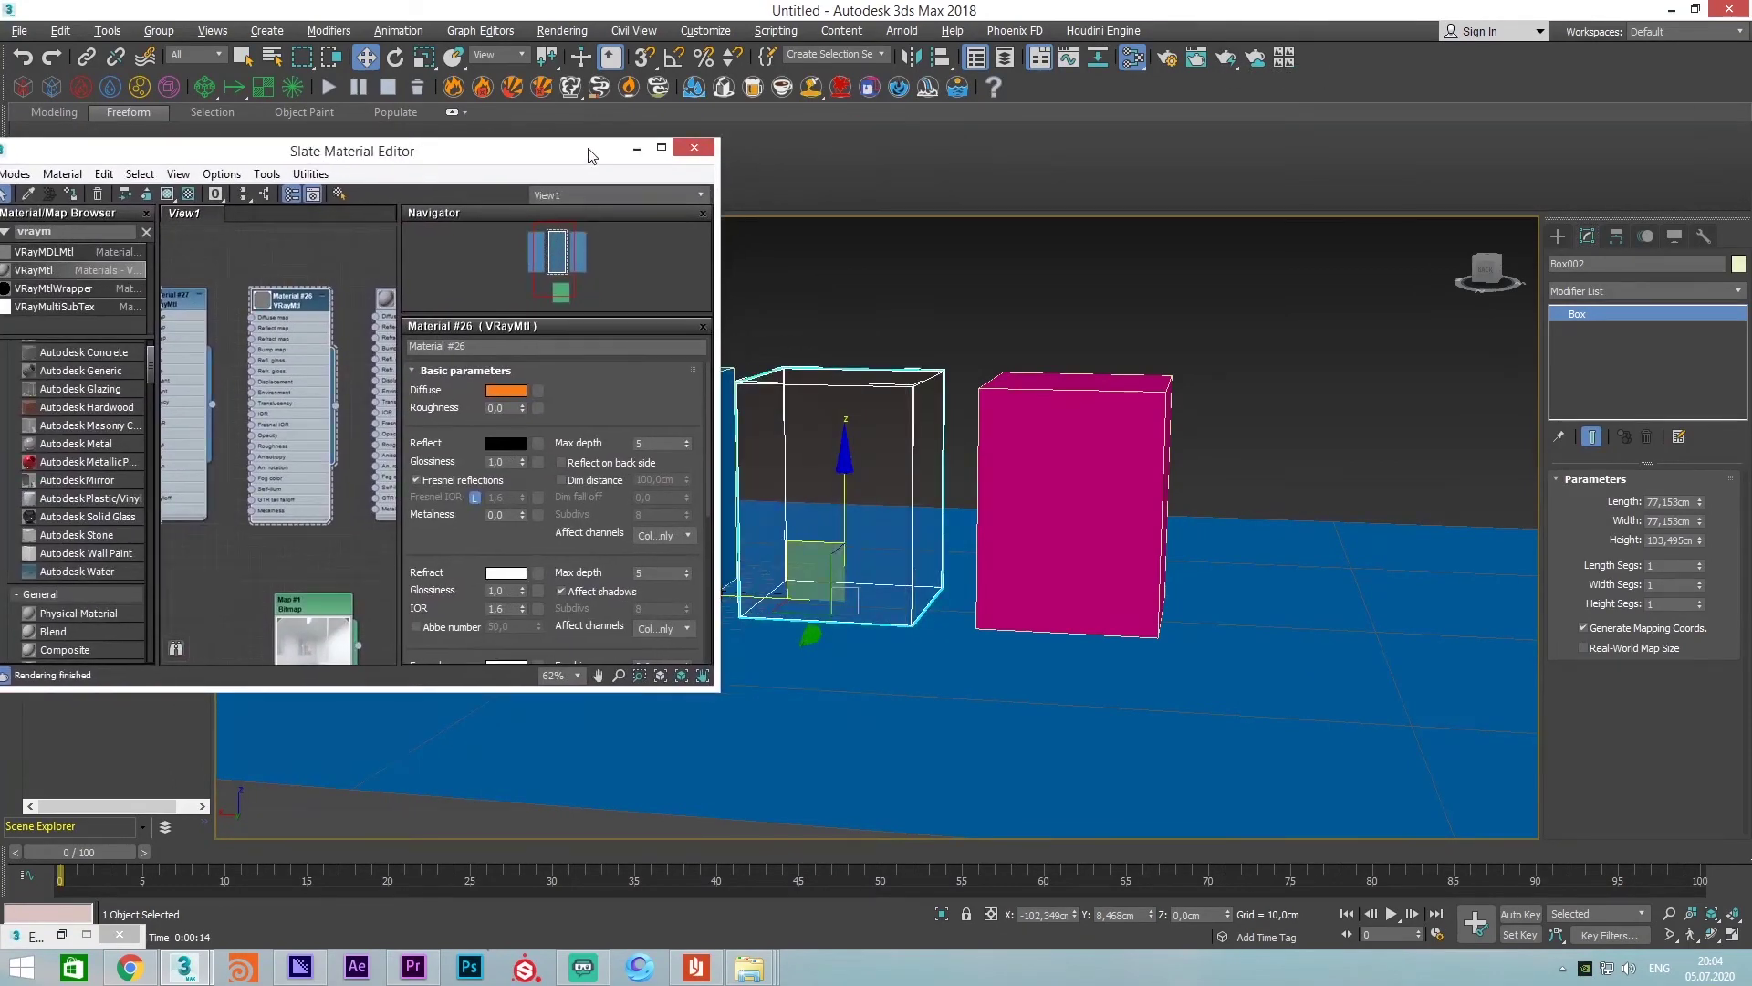
{"action": "left_click_drag", "start_coordinate": [717, 272], "coordinate": [765, 272]}
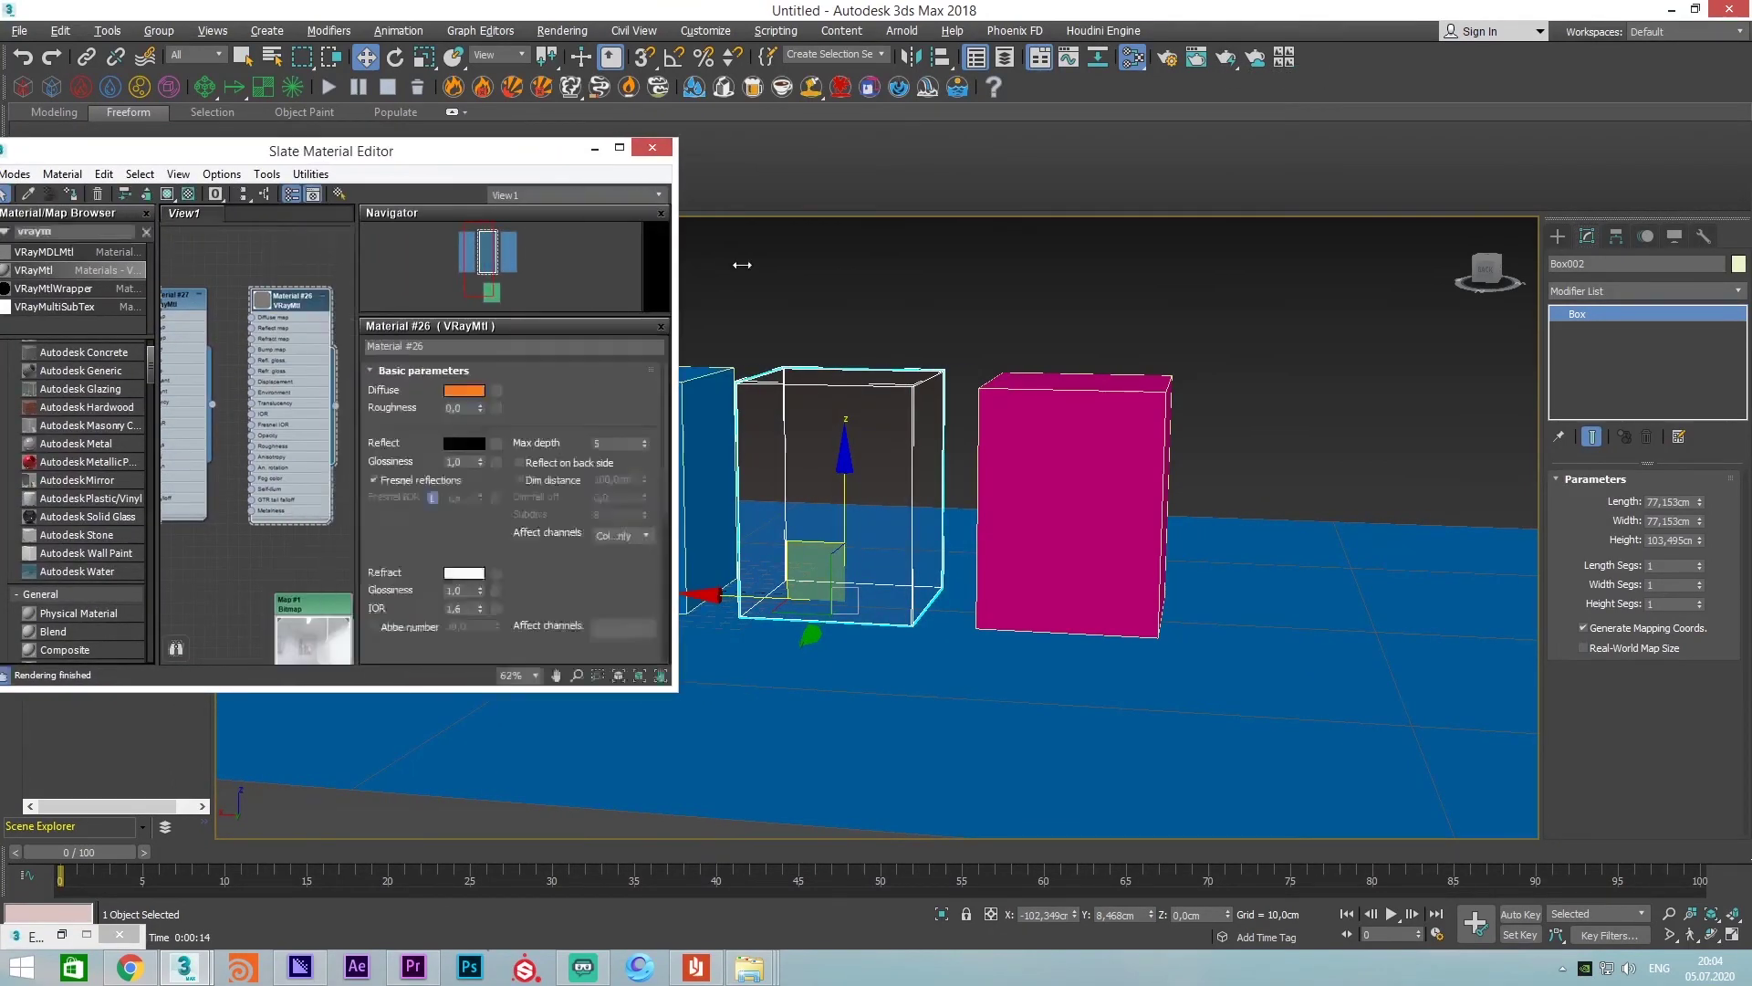
{"action": "mouse_move", "coordinate": [496, 167]}
{"action": "left_mouse_down"}
{"action": "mouse_move", "coordinate": [533, 183]}
{"action": "mouse_move", "coordinate": [492, 72]}
{"action": "left_mouse_up"}
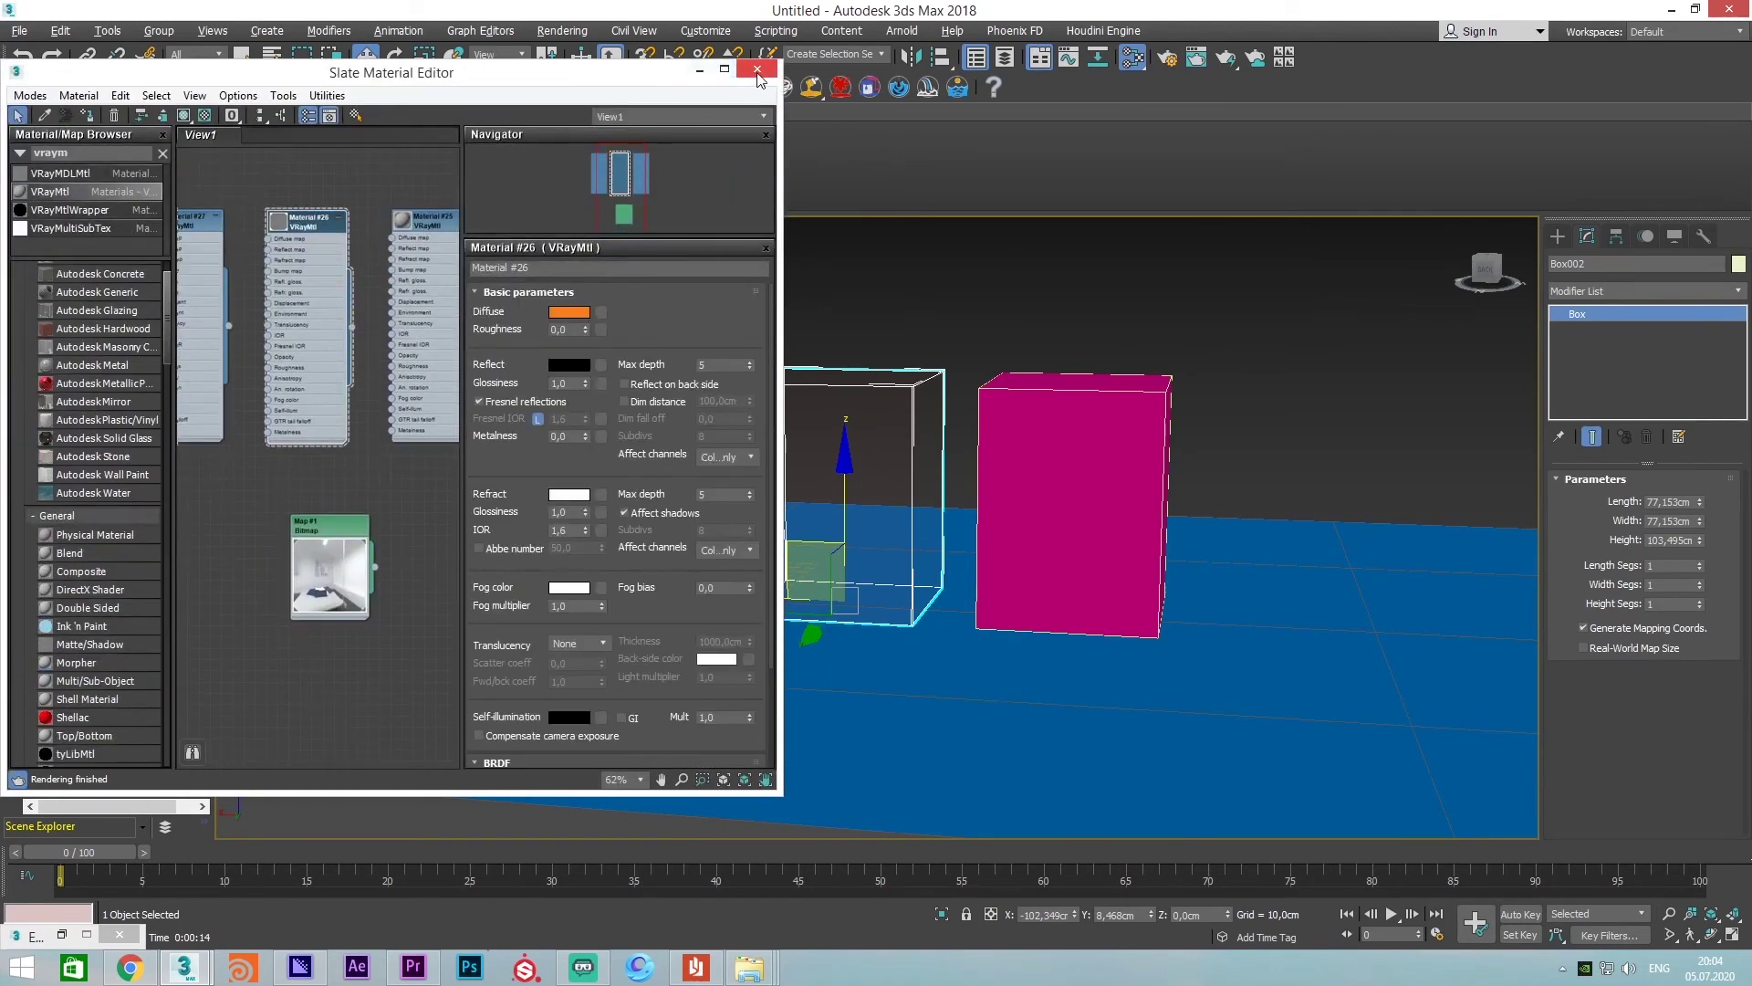
{"action": "left_click", "coordinate": [757, 71]}
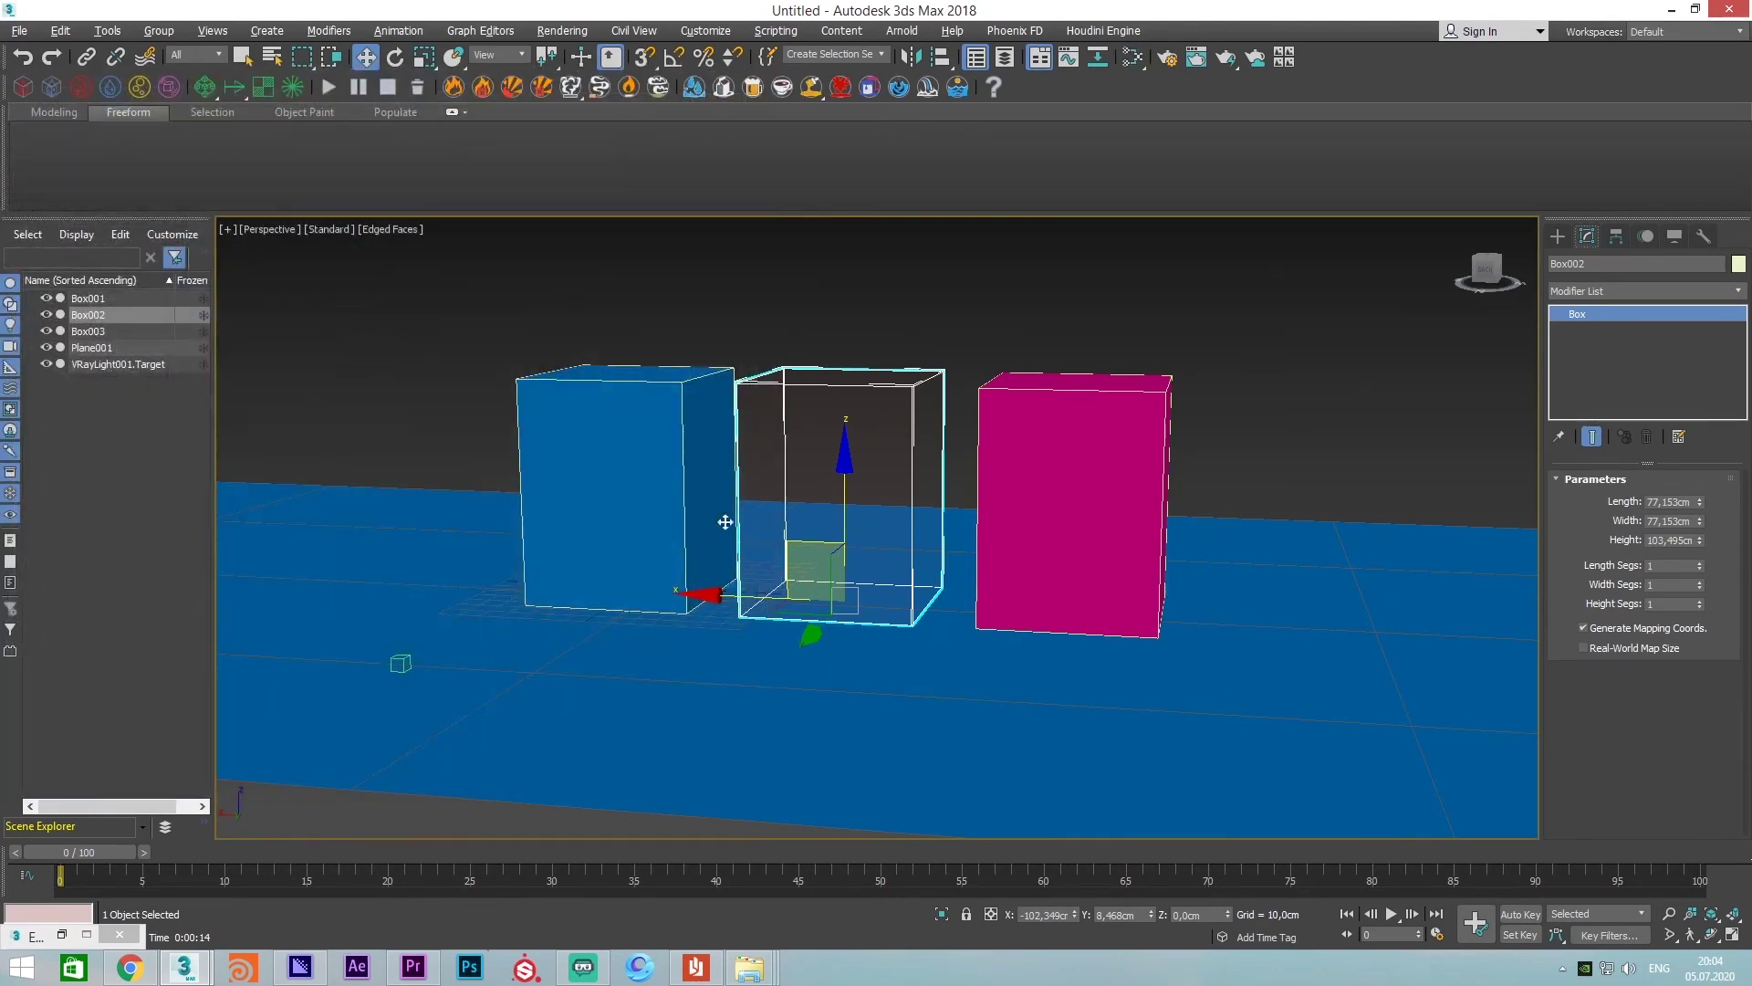
Reset 3ds Max to a new empty scene without saving
{"action": "left_click", "coordinate": [25, 31]}
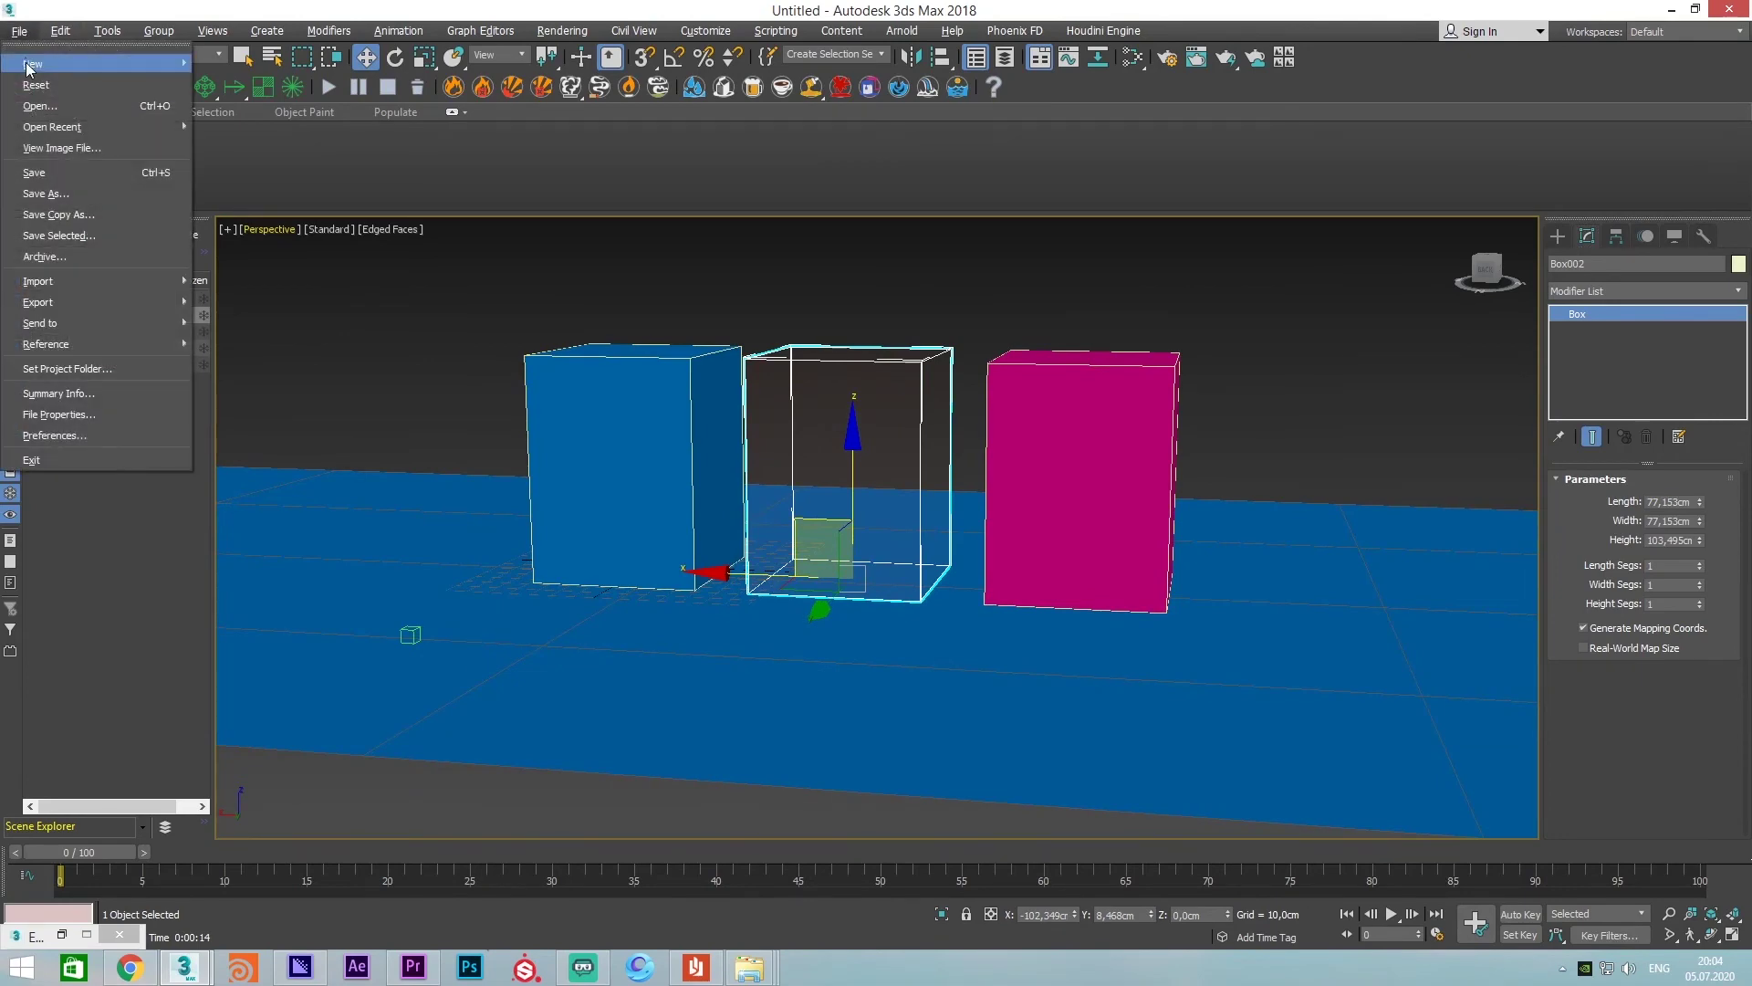
{"action": "left_click", "coordinate": [41, 92]}
{"action": "left_click", "coordinate": [883, 514]}
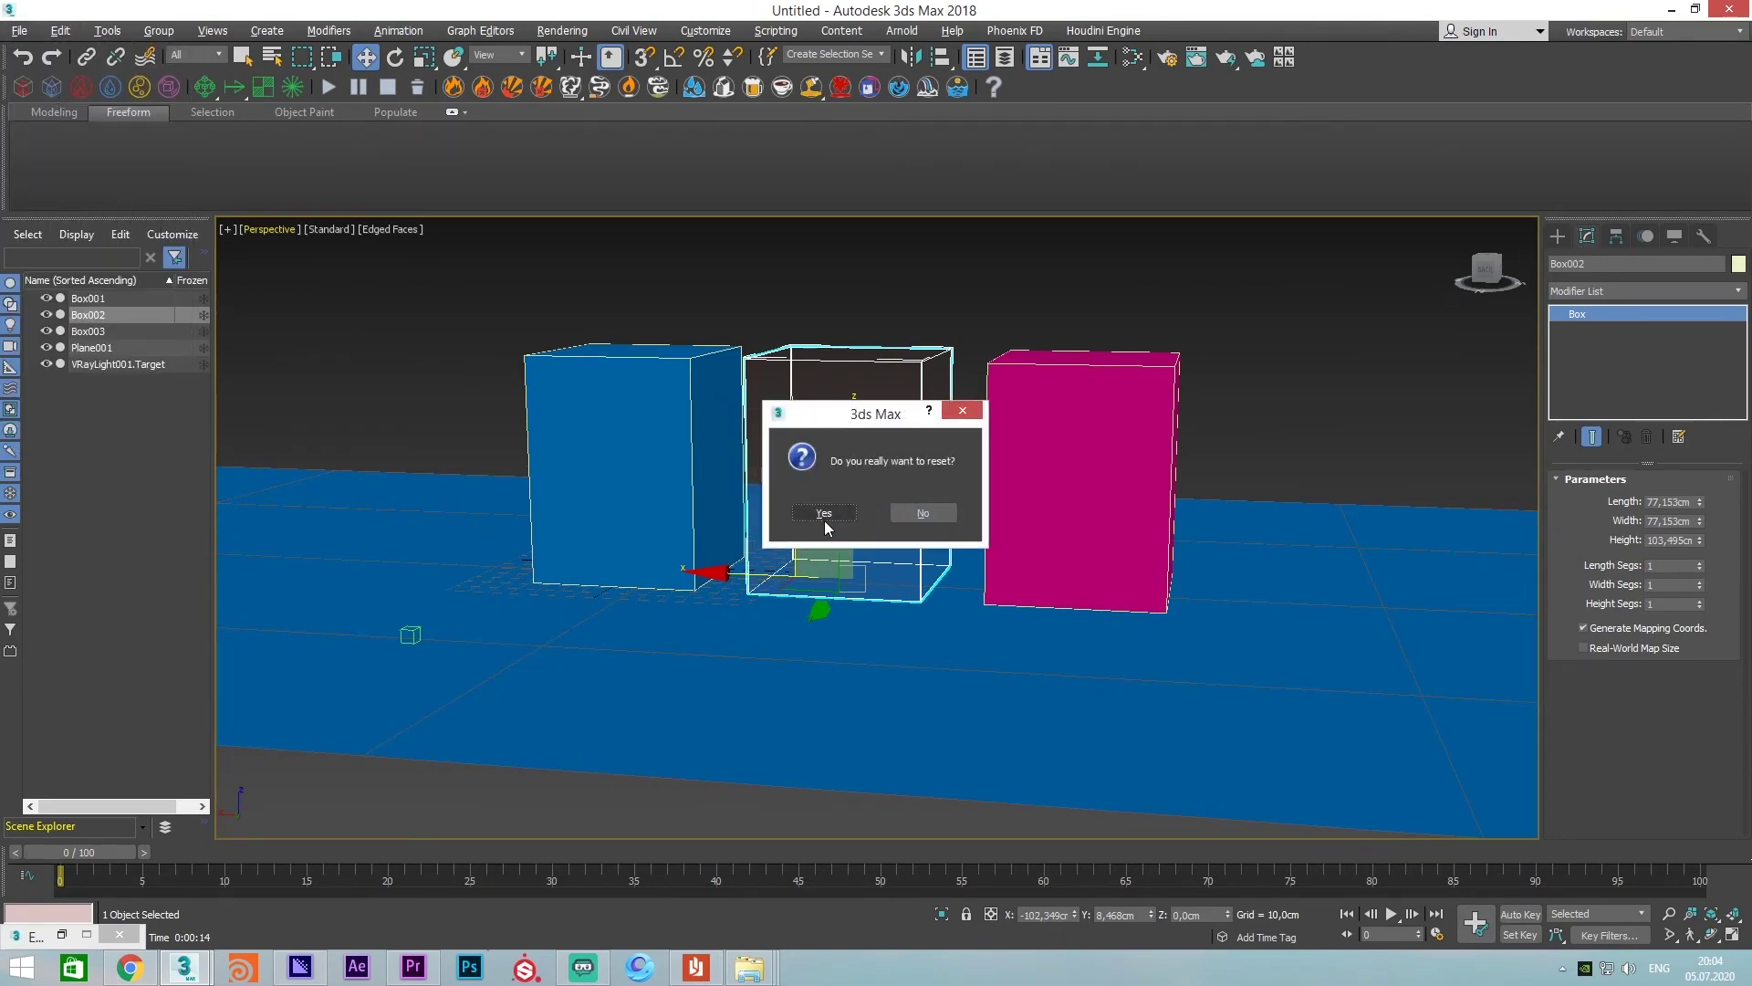
{"action": "left_click", "coordinate": [824, 520]}
Maximize the Perspective viewport and create a new box at the grid centre
{"action": "key", "text": "alt+w"}
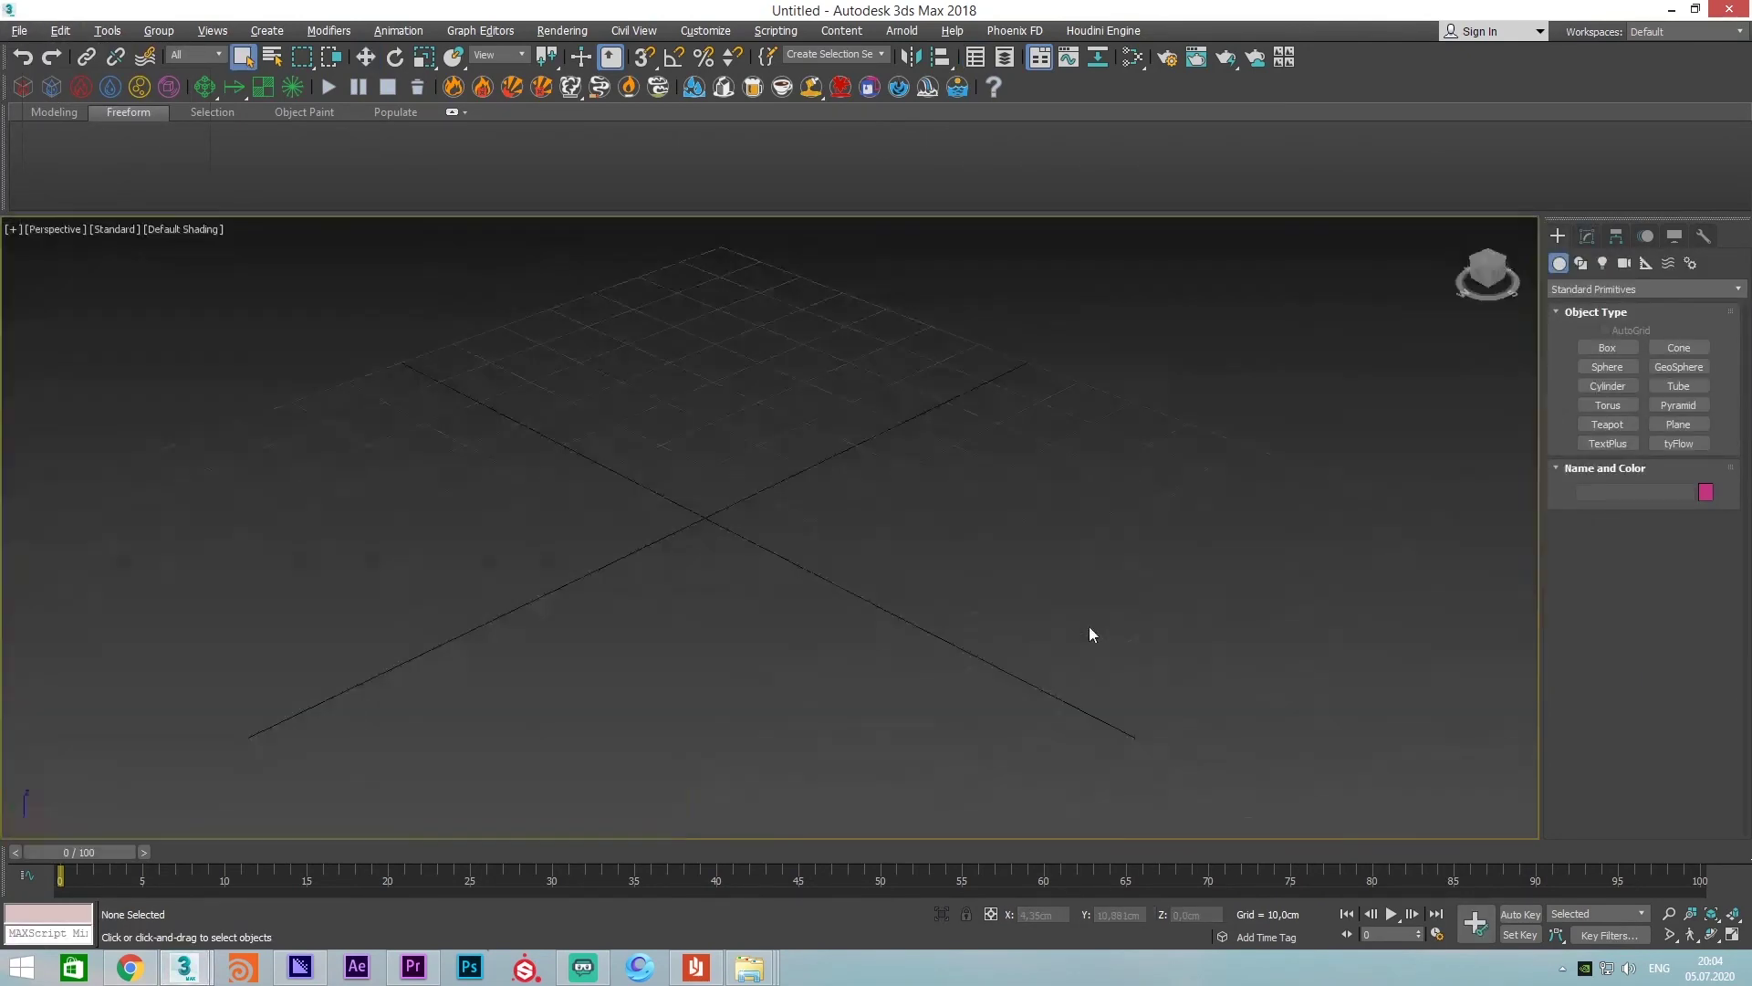
{"action": "mouse_move", "coordinate": [1088, 626]}
{"action": "middle_mouse_down", "text": "alt"}
{"action": "mouse_move", "coordinate": [748, 584]}
{"action": "mouse_move", "coordinate": [742, 553]}
{"action": "middle_mouse_up", "text": "alt"}
{"action": "scroll", "coordinate": [739, 547], "scroll_direction": "up", "scroll_amount": 2}
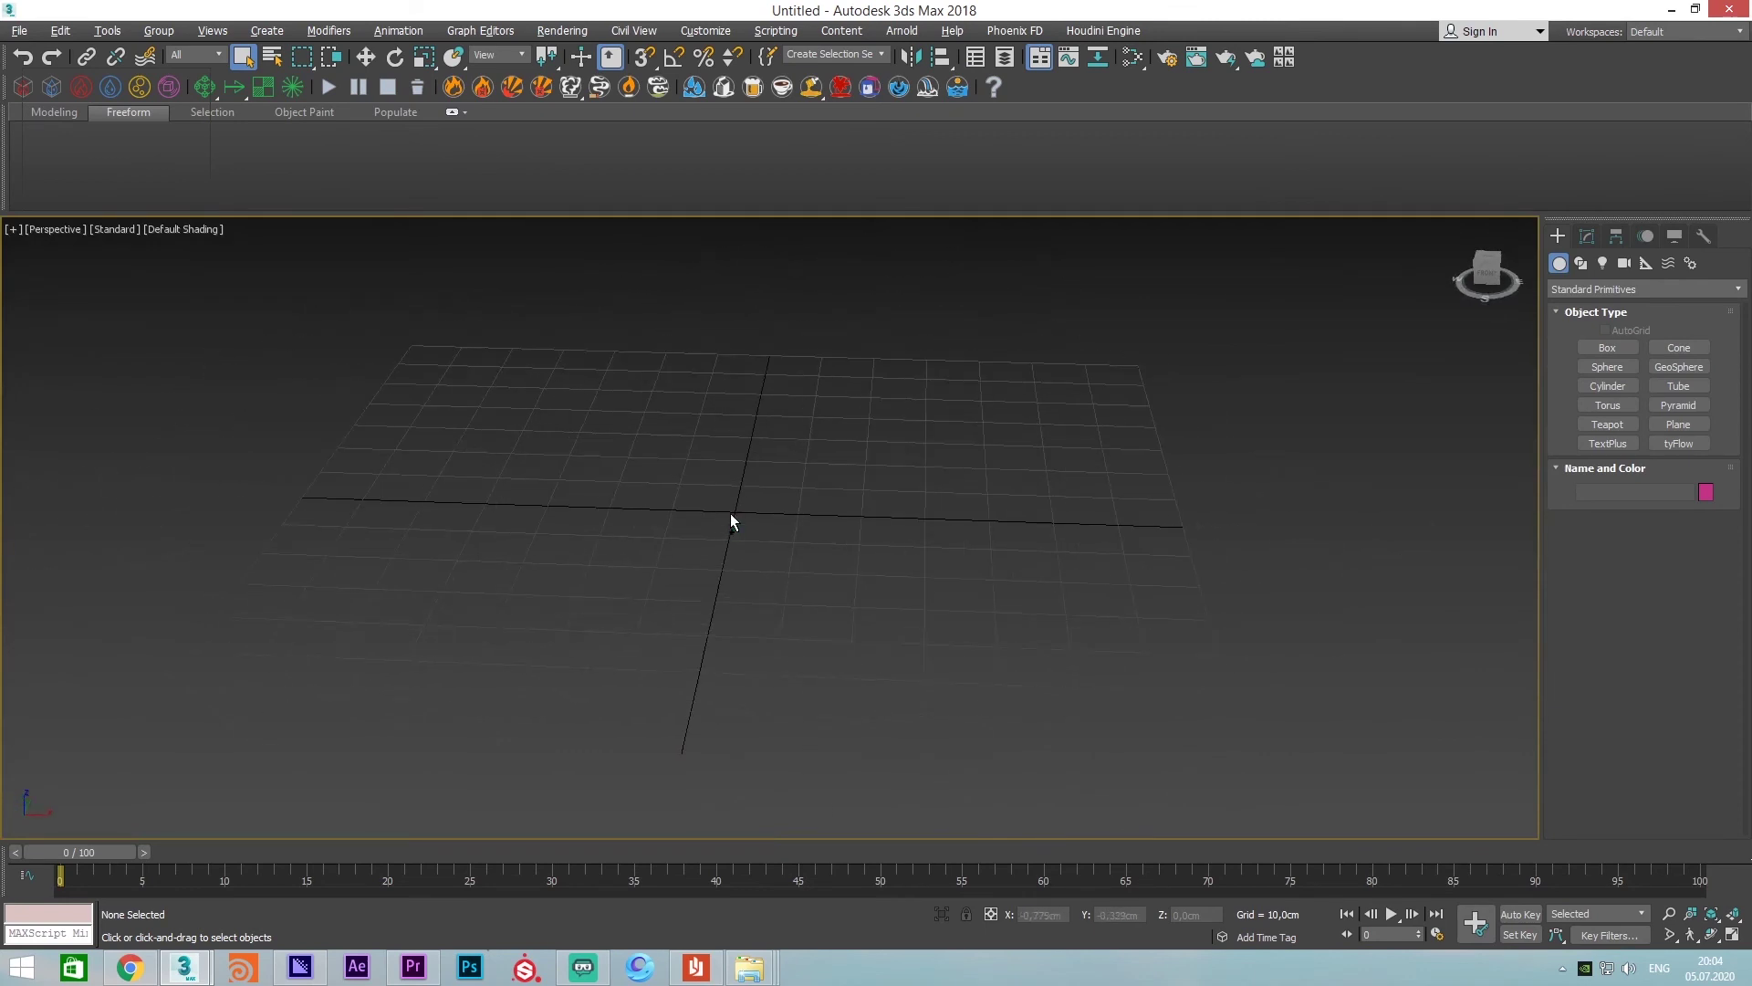
{"action": "scroll", "coordinate": [730, 516], "scroll_direction": "up", "scroll_amount": 2}
{"action": "scroll", "coordinate": [743, 520], "scroll_direction": "up", "scroll_amount": 1}
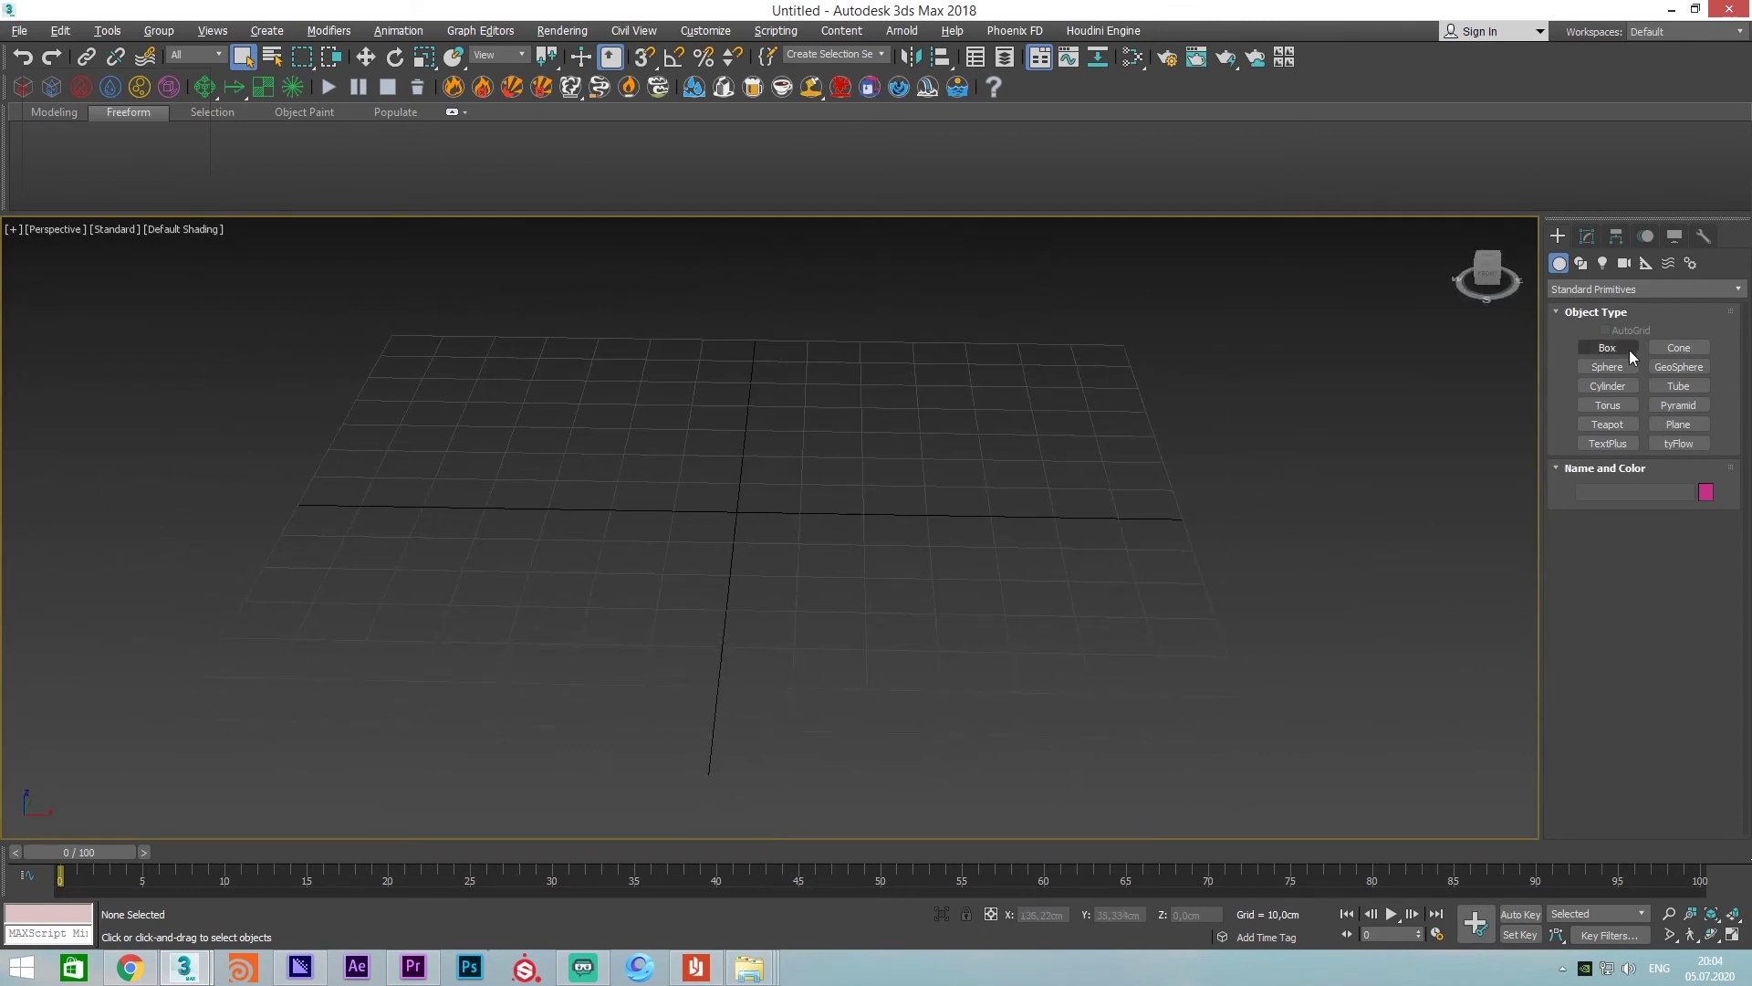
{"action": "left_click", "coordinate": [1620, 349]}
{"action": "left_click_drag", "start_coordinate": [652, 553], "coordinate": [826, 479]}
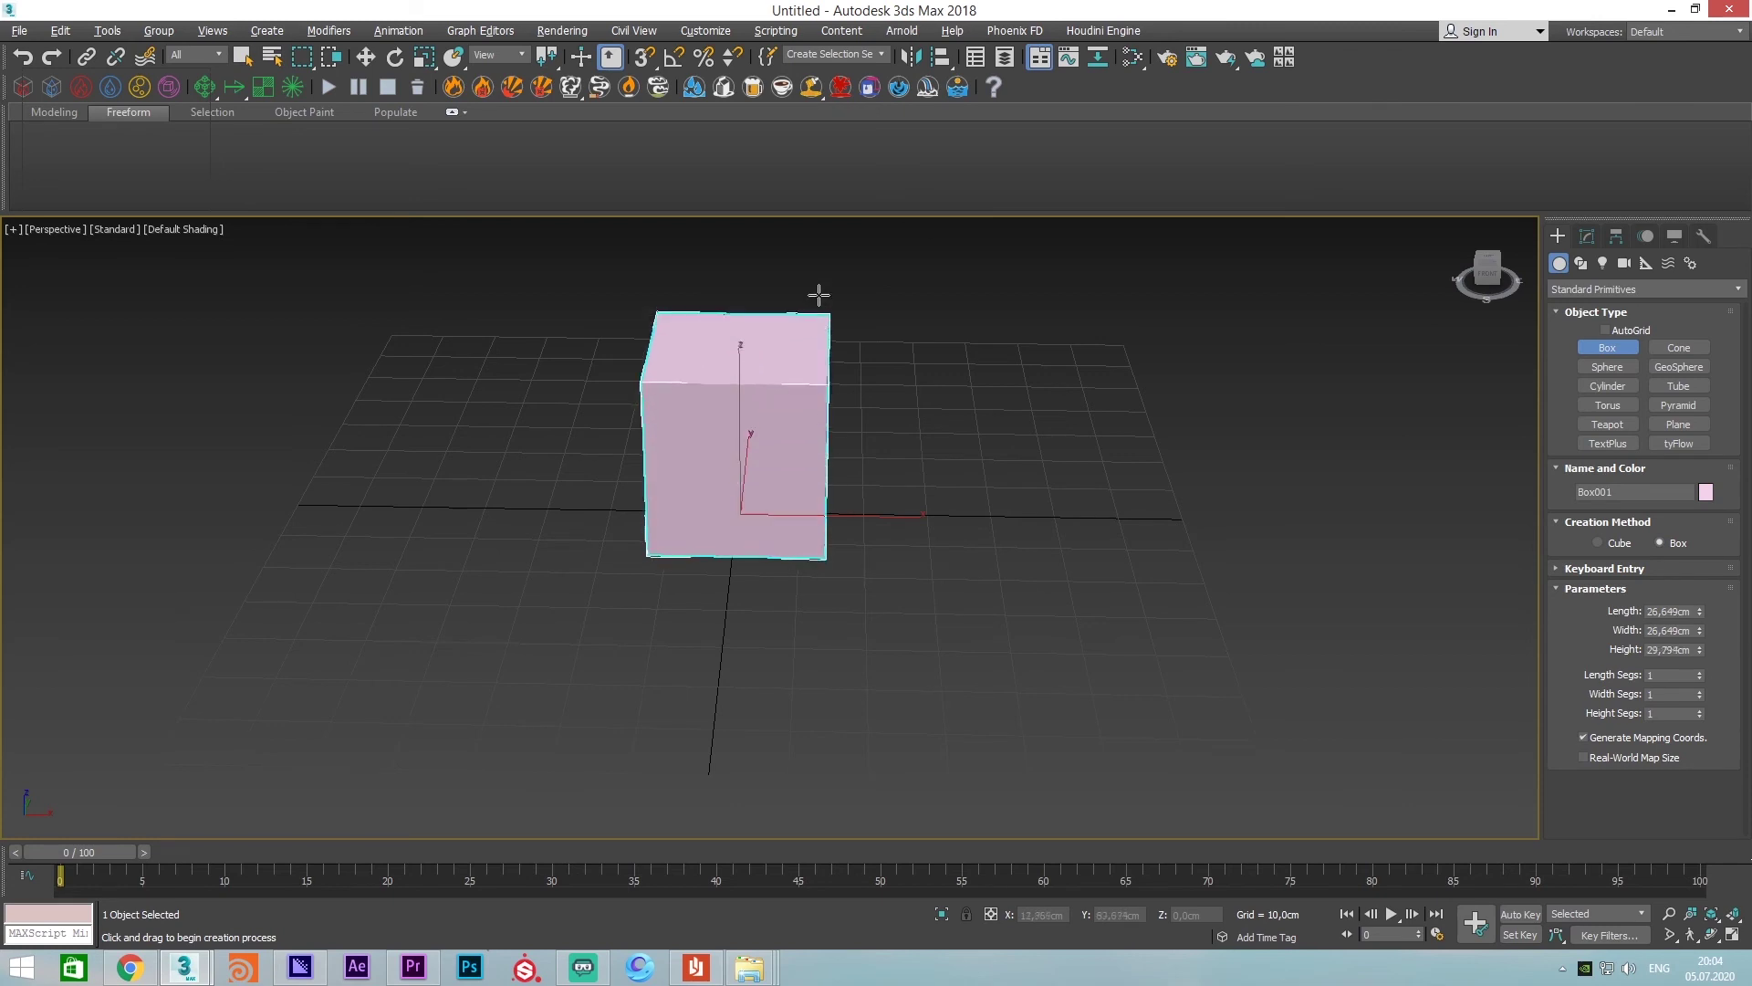
{"action": "left_click", "coordinate": [824, 373]}
{"action": "key", "text": "w"}
{"action": "mouse_move", "coordinate": [824, 372]}
{"action": "middle_mouse_down"}
{"action": "mouse_move", "coordinate": [888, 462]}
{"action": "mouse_move", "coordinate": [887, 444]}
{"action": "middle_mouse_up"}
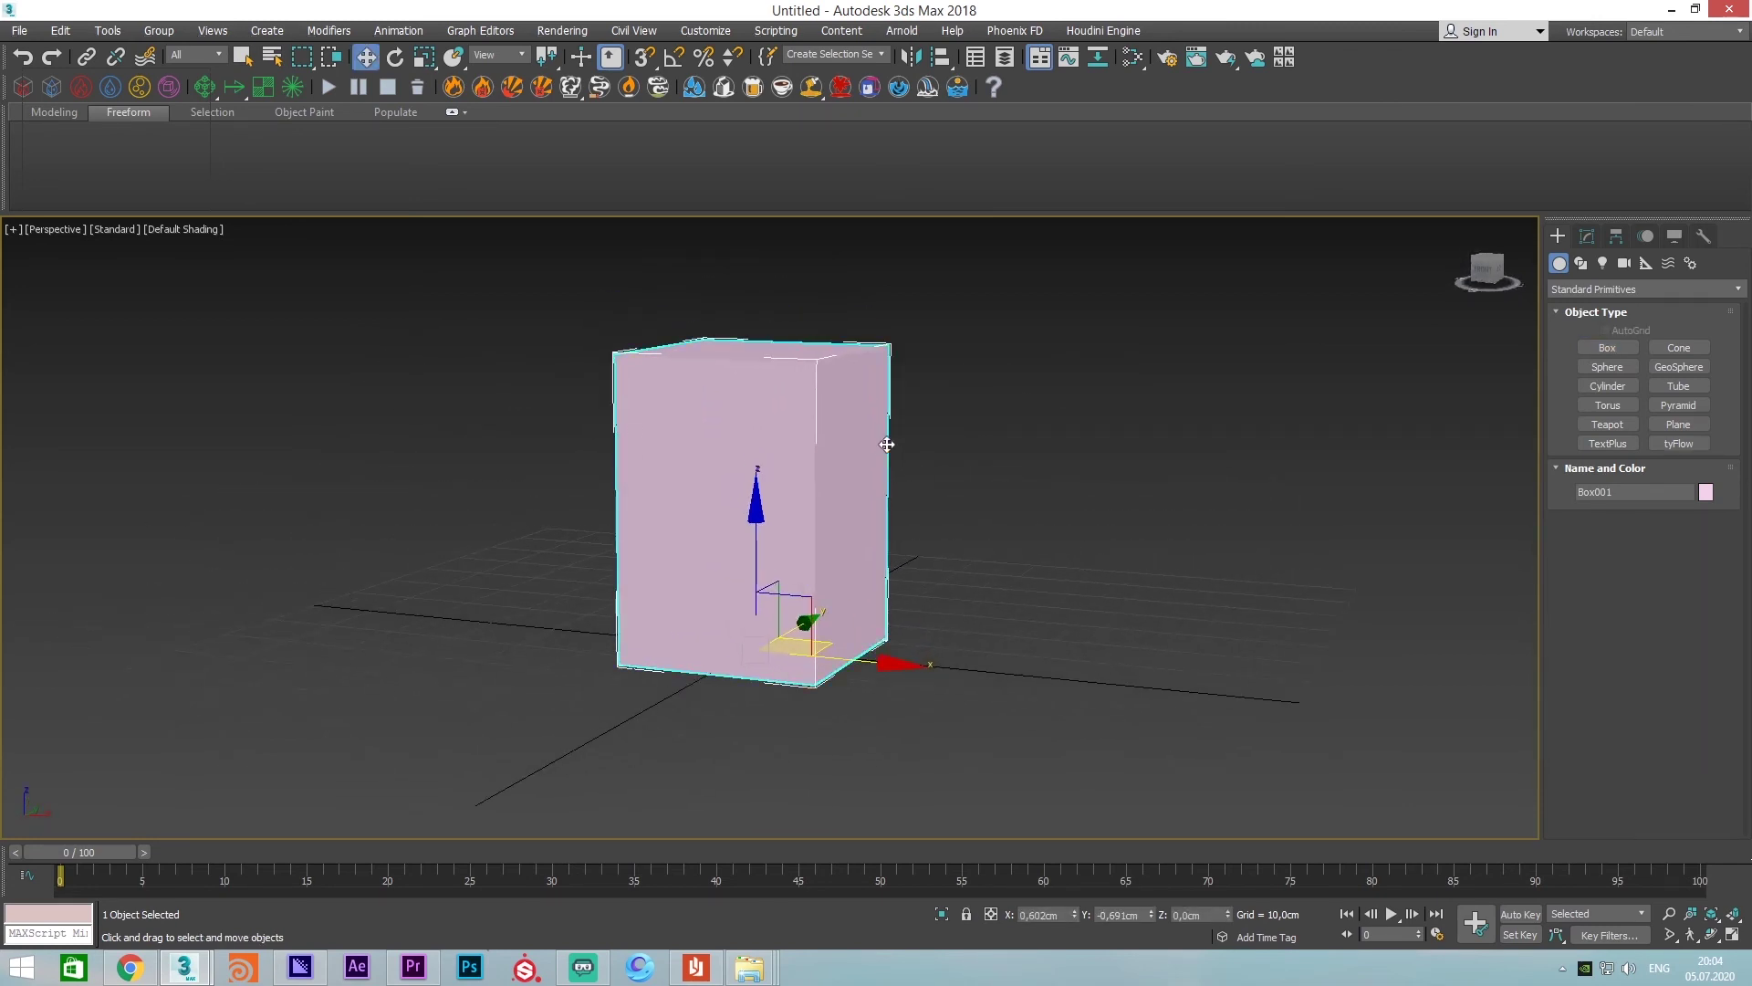
Draw a larger plane beneath the box as the floor
{"action": "left_click", "coordinate": [1672, 426]}
{"action": "left_click_drag", "start_coordinate": [779, 653], "coordinate": [1474, 586]}
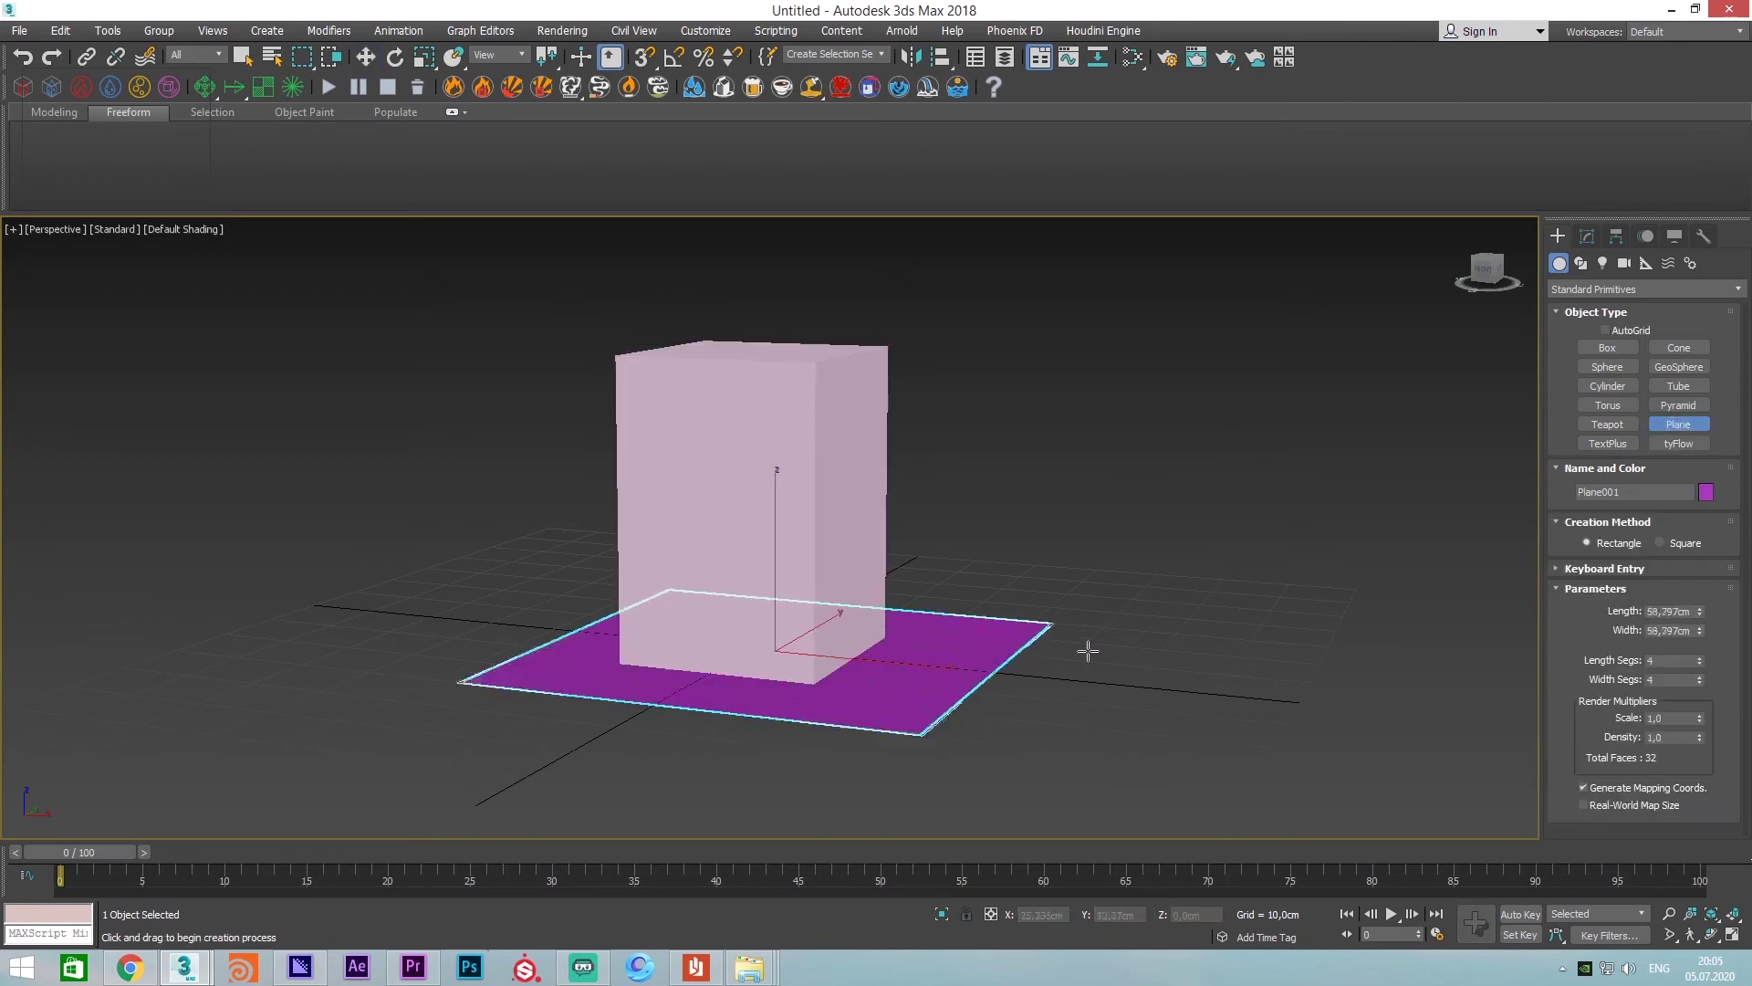
{"action": "key", "text": "w"}
{"action": "middle_click_drag", "start_coordinate": [1013, 653], "coordinate": [991, 647], "text": "alt"}
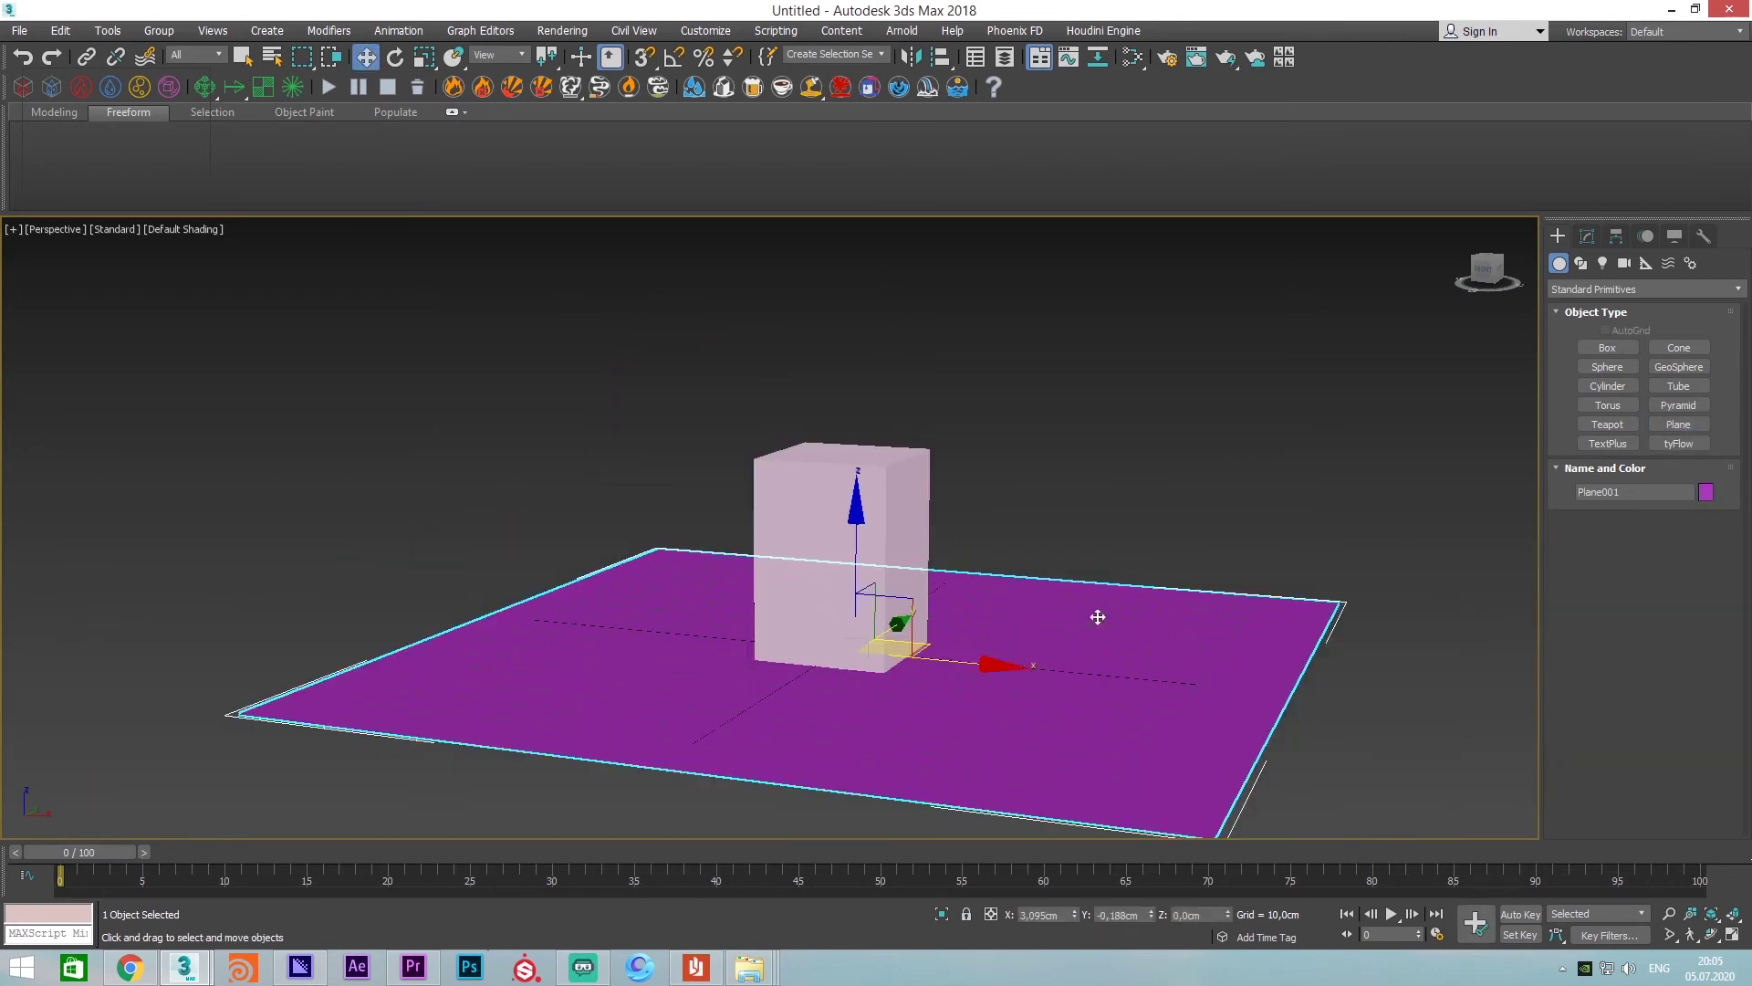
{"action": "scroll", "coordinate": [991, 647], "scroll_direction": "down", "scroll_amount": 3}
{"action": "mouse_move", "coordinate": [810, 594]}
{"action": "middle_mouse_down", "text": "alt"}
{"action": "mouse_move", "coordinate": [931, 614]}
{"action": "mouse_move", "coordinate": [1161, 589]}
{"action": "middle_mouse_up", "text": "alt"}
Select the box together with the plane and open the Slate Material Editor
{"action": "left_click", "coordinate": [844, 584], "text": "ctrl"}
{"action": "mouse_move", "coordinate": [844, 584]}
{"action": "middle_mouse_down", "text": "alt"}
{"action": "mouse_move", "coordinate": [801, 614]}
{"action": "mouse_move", "coordinate": [821, 627]}
{"action": "middle_mouse_up", "text": "alt"}
{"action": "scroll", "coordinate": [860, 639], "scroll_direction": "up", "scroll_amount": 5}
{"action": "scroll", "coordinate": [861, 638], "scroll_direction": "down", "scroll_amount": 3}
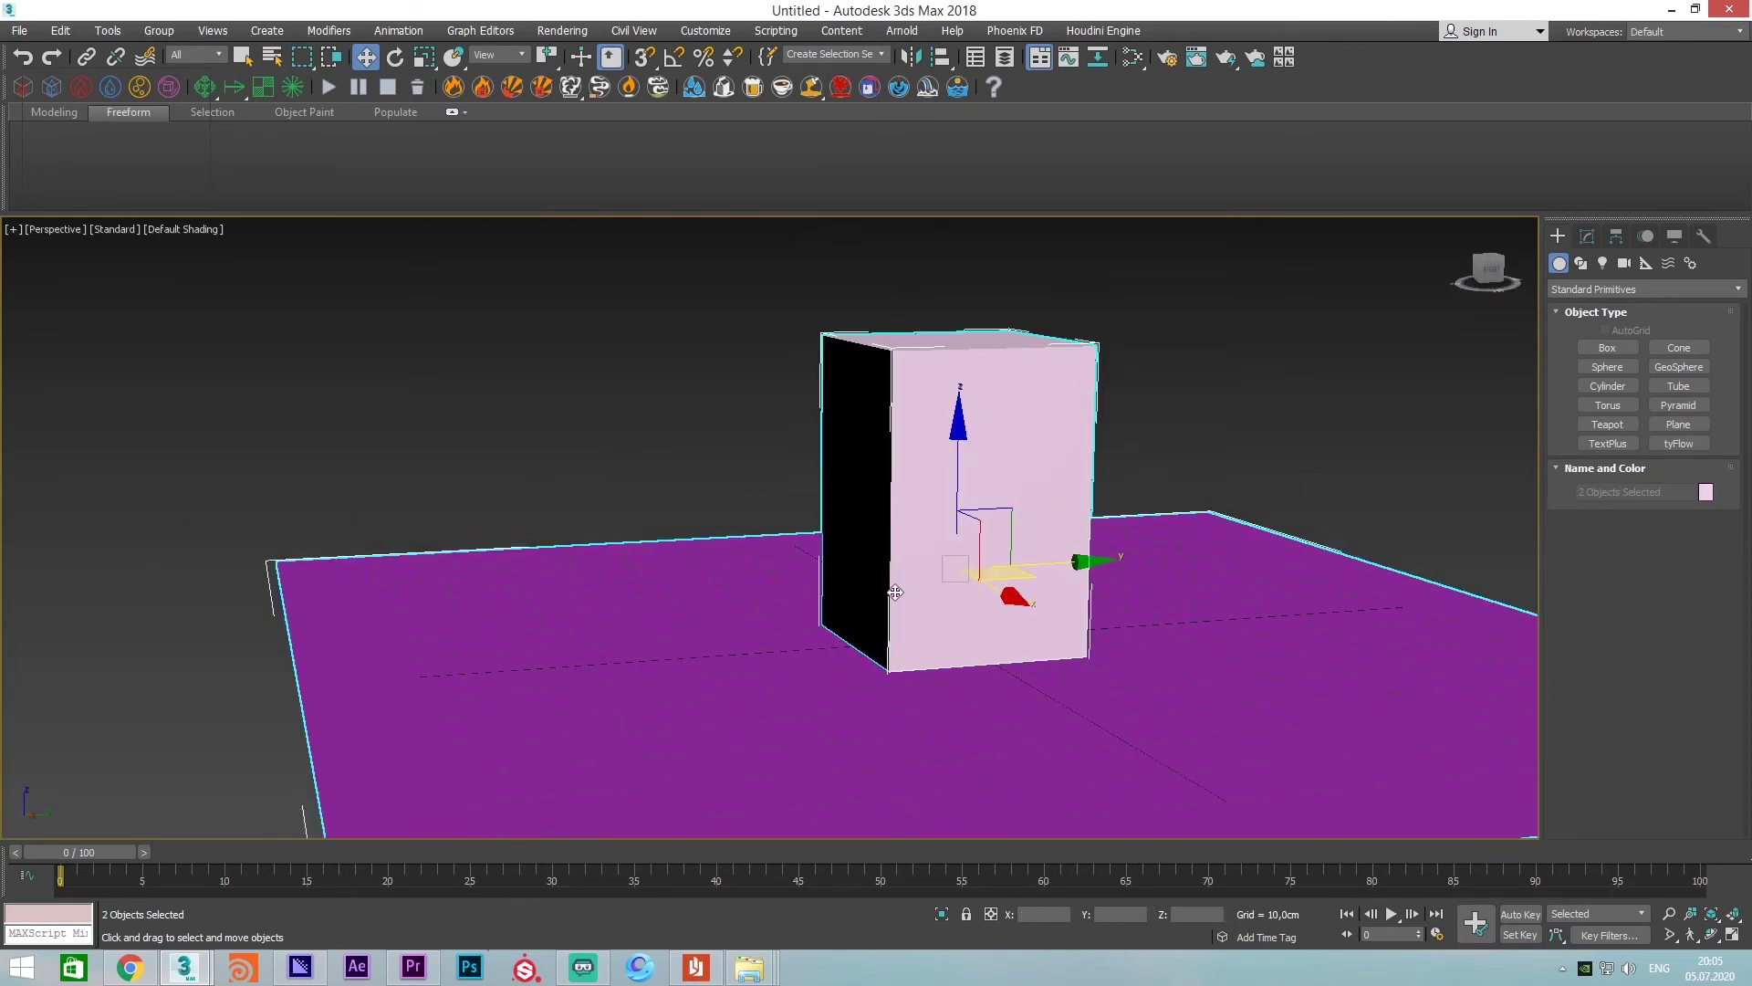
{"action": "scroll", "coordinate": [895, 592], "scroll_direction": "down", "scroll_amount": 2}
{"action": "scroll", "coordinate": [899, 593], "scroll_direction": "up", "scroll_amount": 2}
{"action": "middle_click_drag", "start_coordinate": [903, 595], "coordinate": [867, 598]}
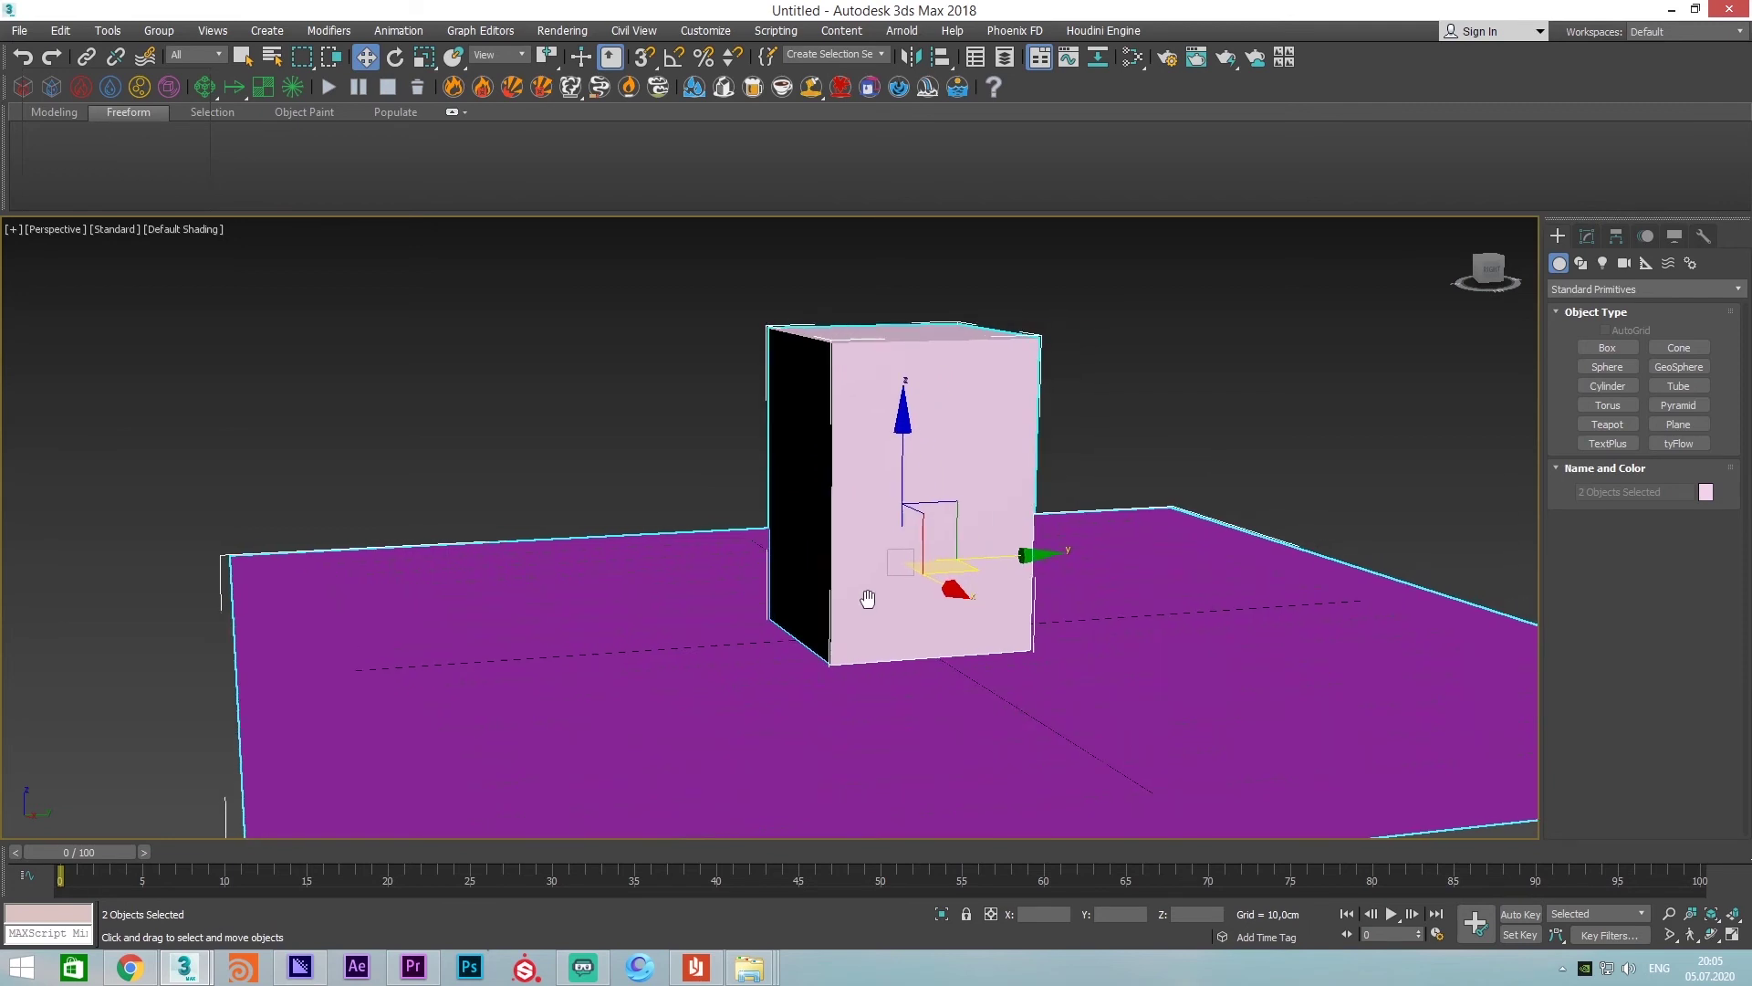
{"action": "key", "text": "m"}
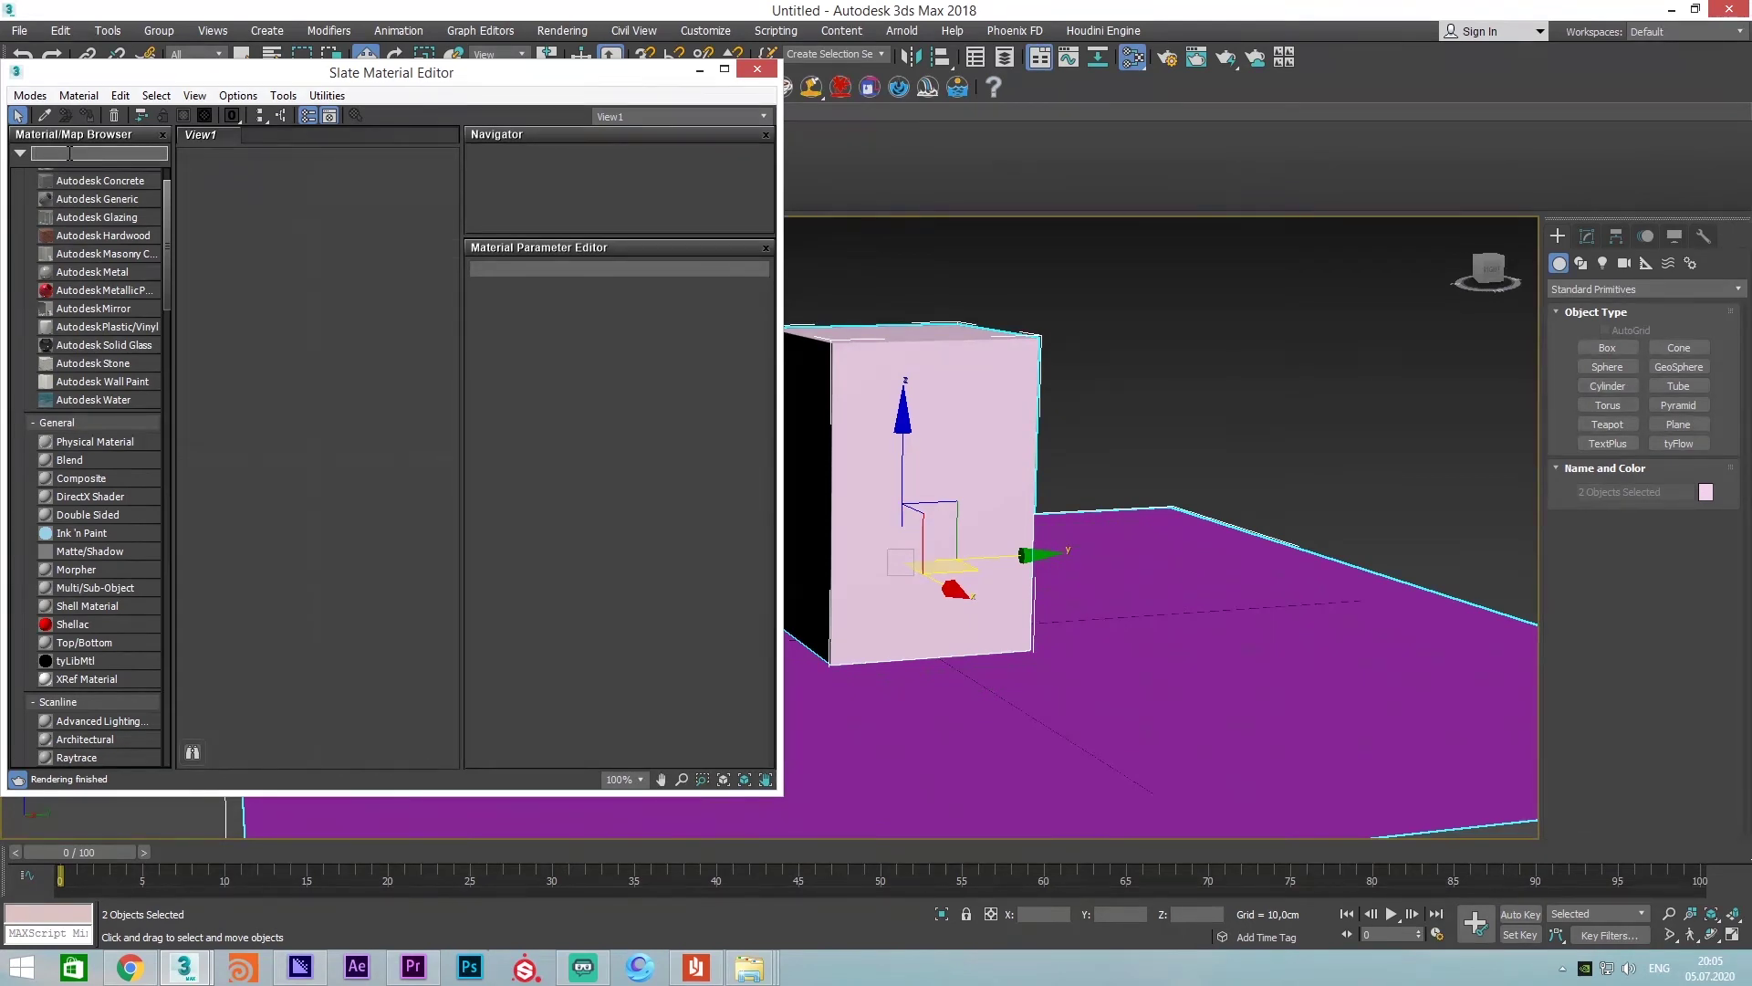
Add a new VRayMtl node to the Slate Material Editor's node view
{"action": "type", "text": "vray"}
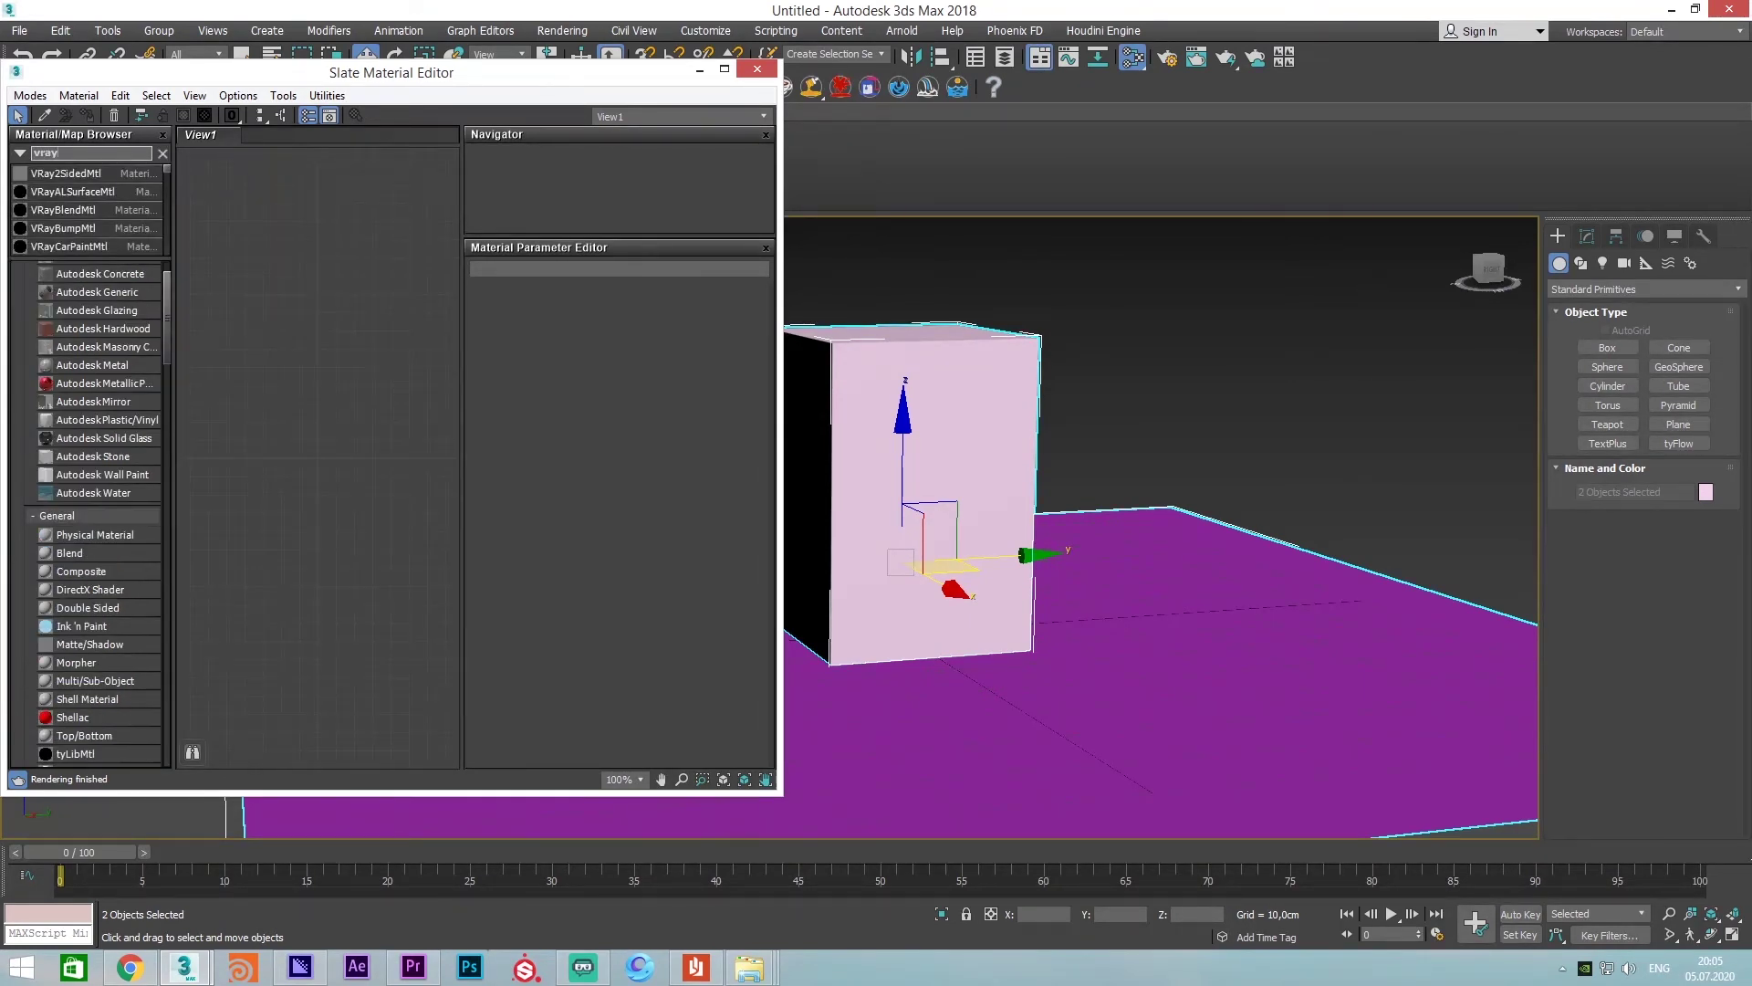
{"action": "type", "text": "m"}
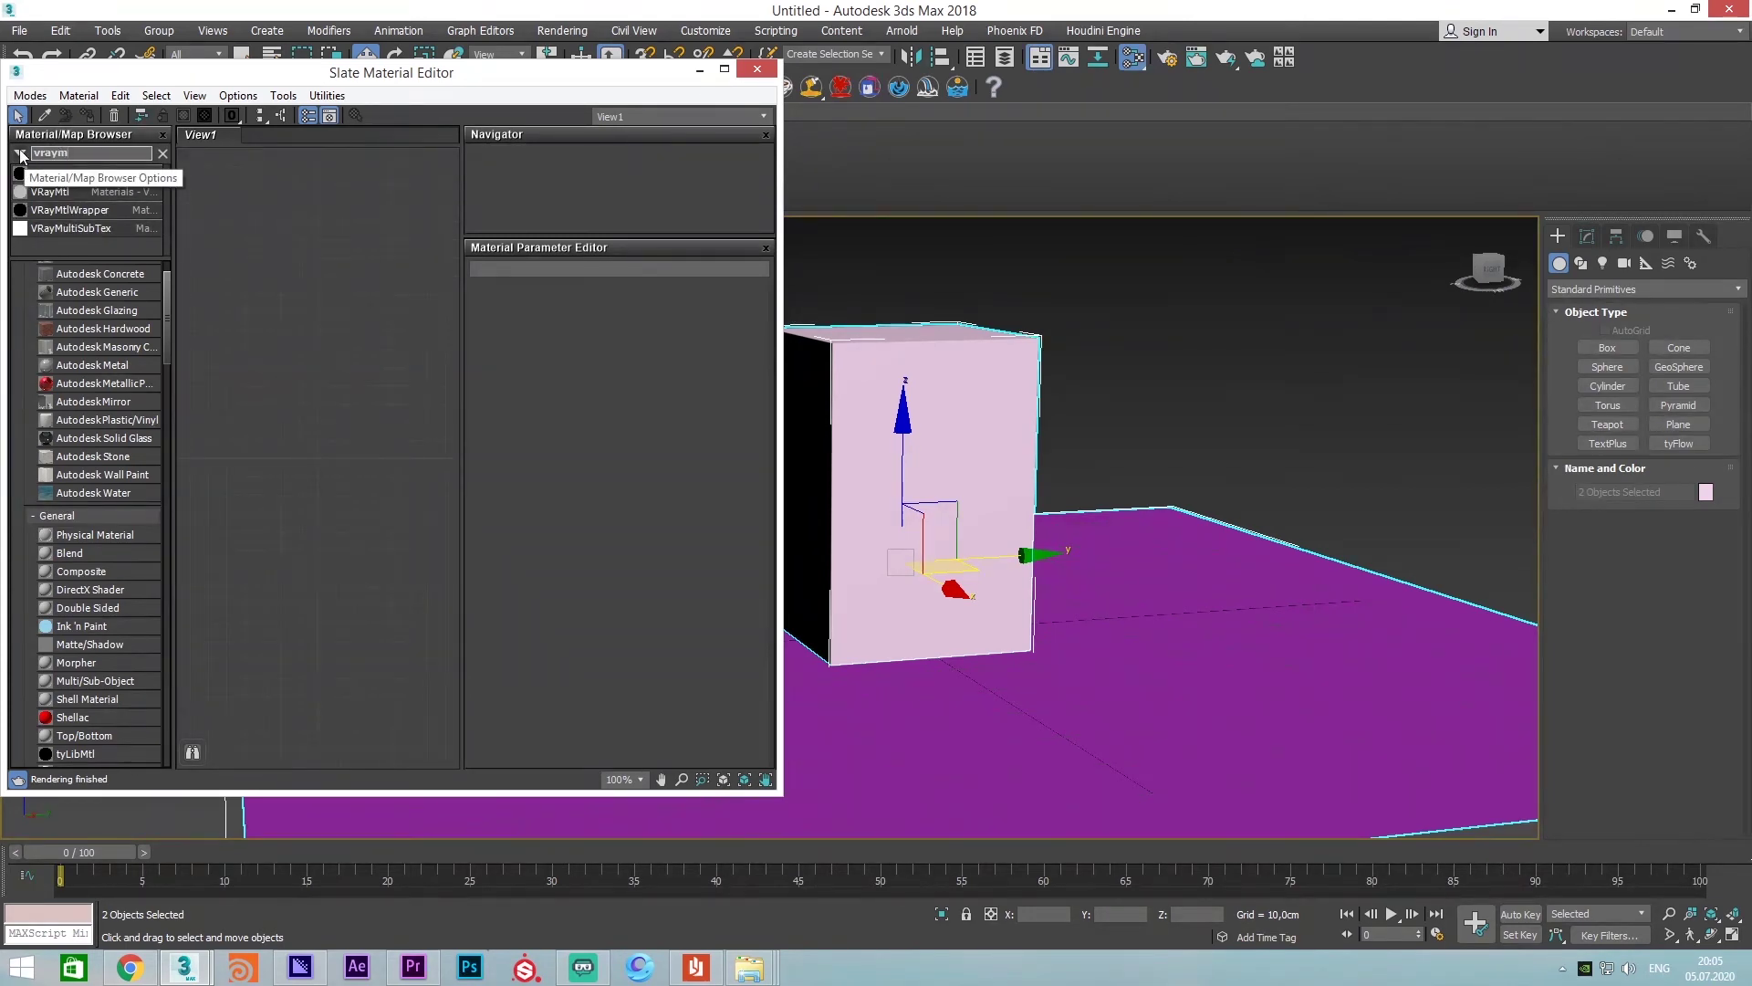
{"action": "left_click", "coordinate": [20, 155]}
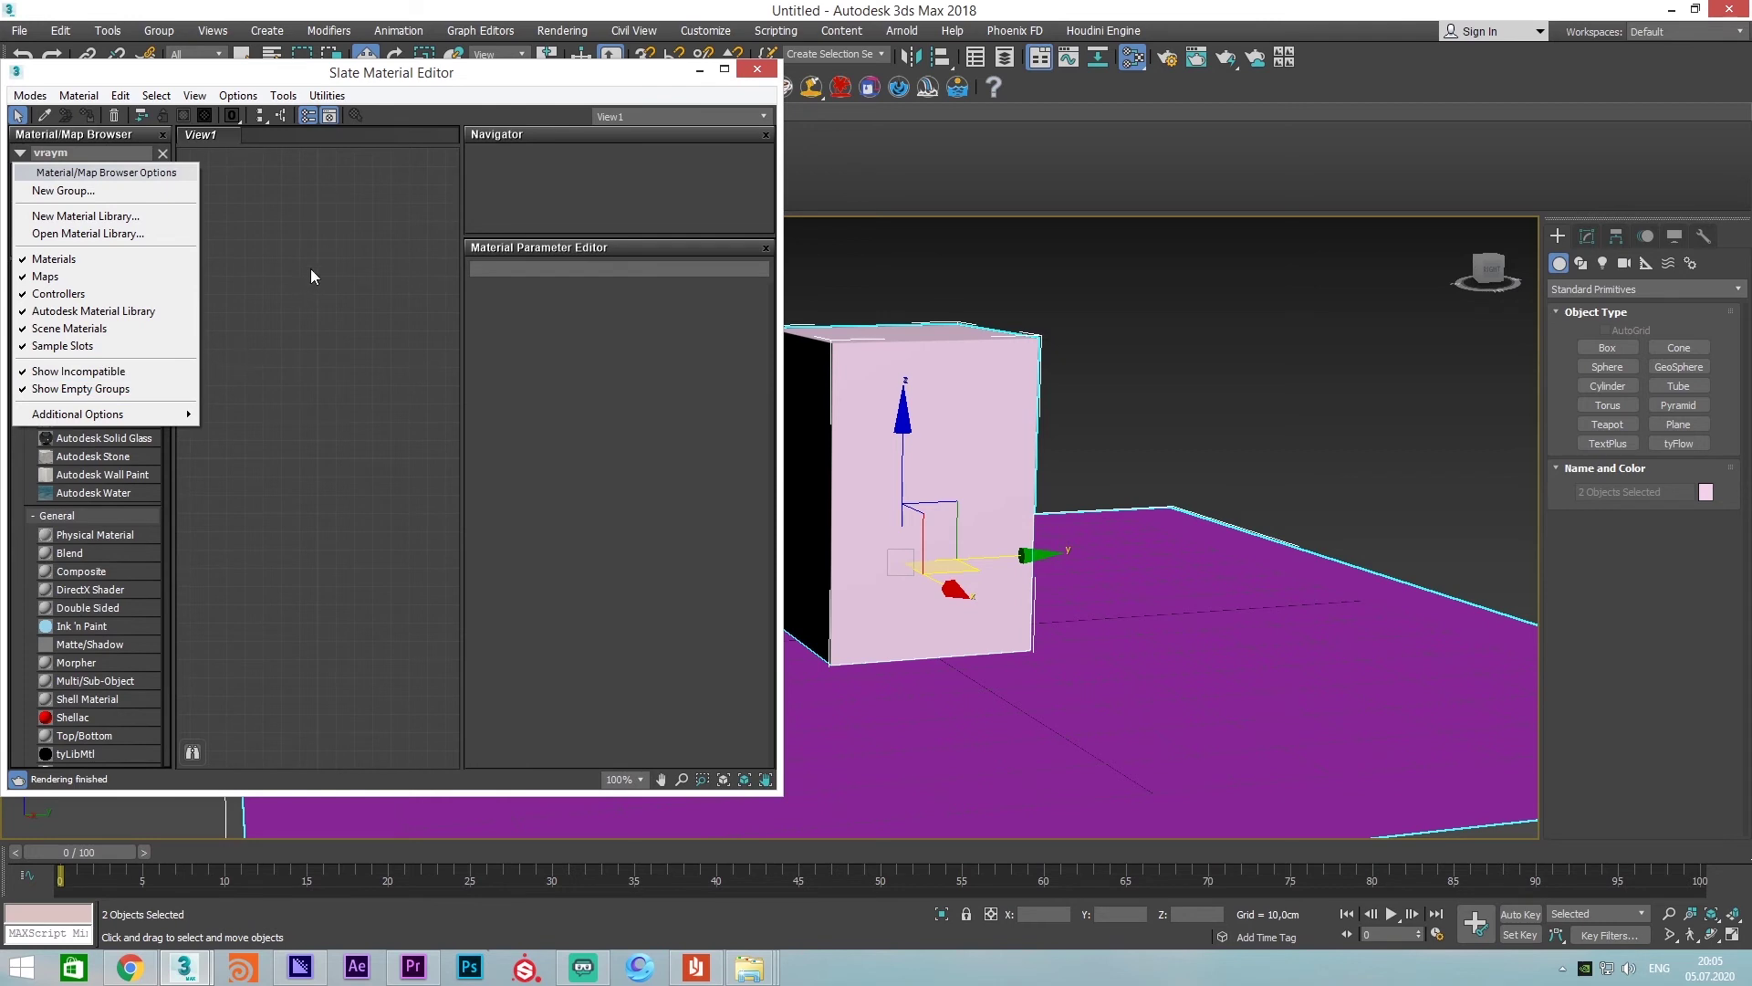
{"action": "left_click", "coordinate": [139, 152]}
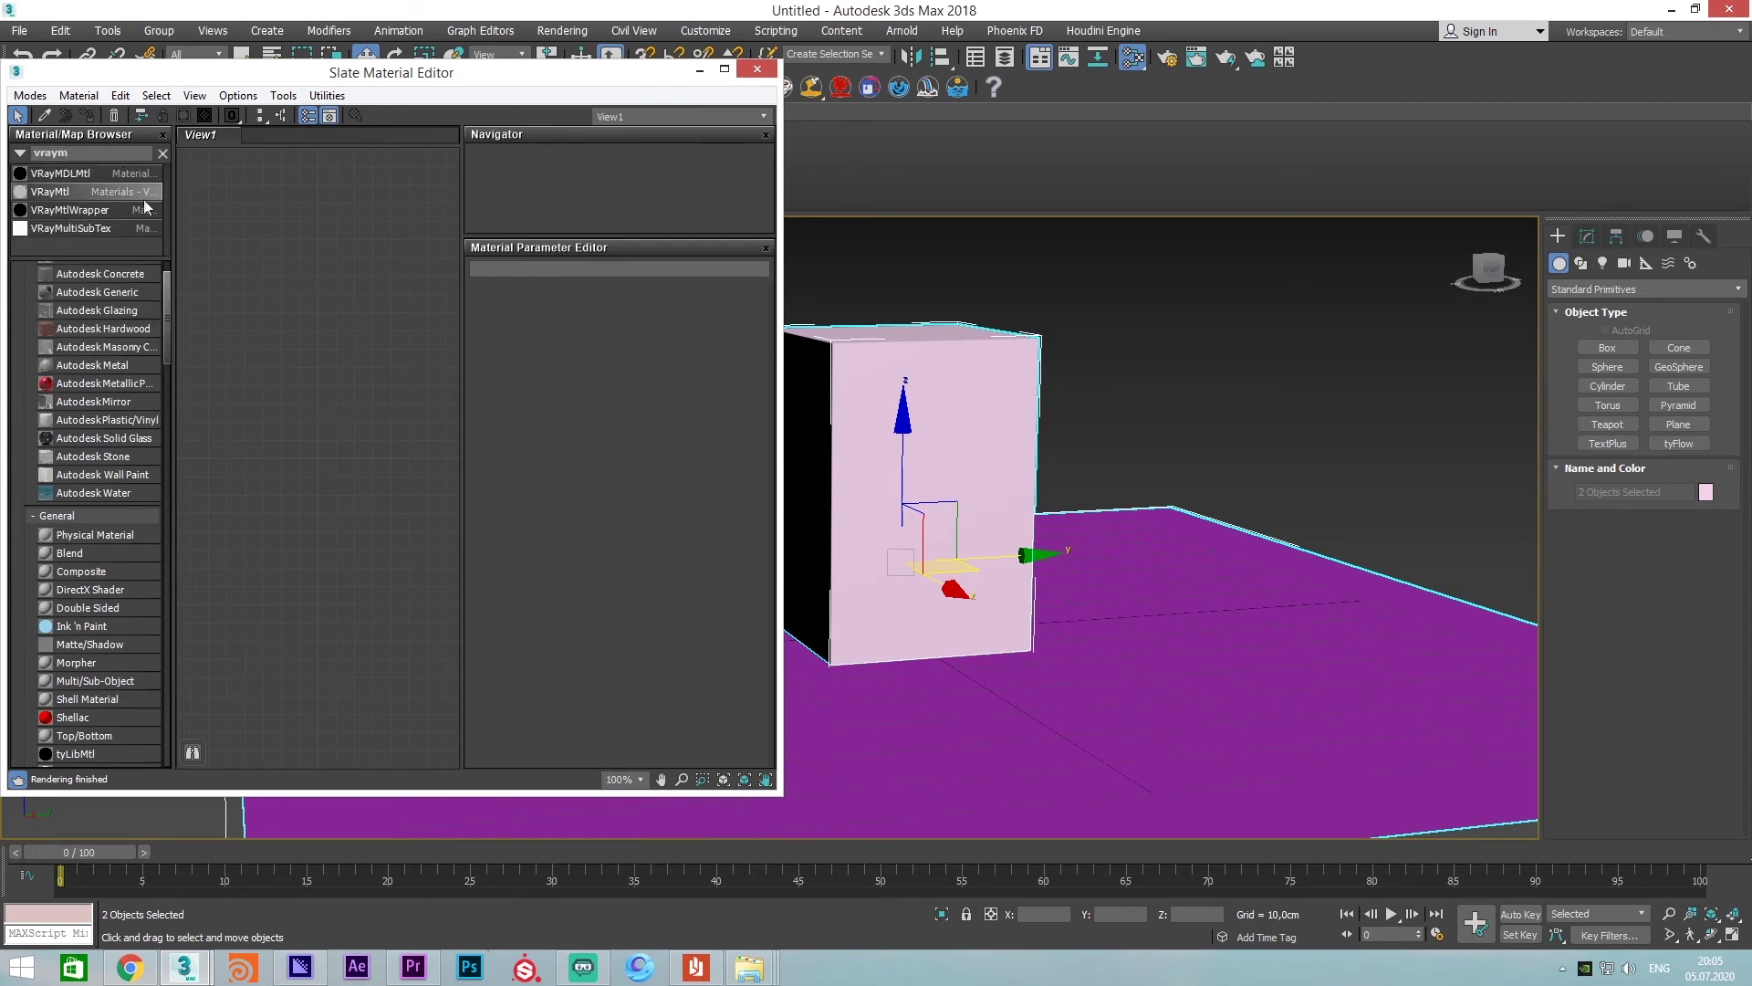
{"action": "left_click_drag", "start_coordinate": [144, 199], "coordinate": [274, 228]}
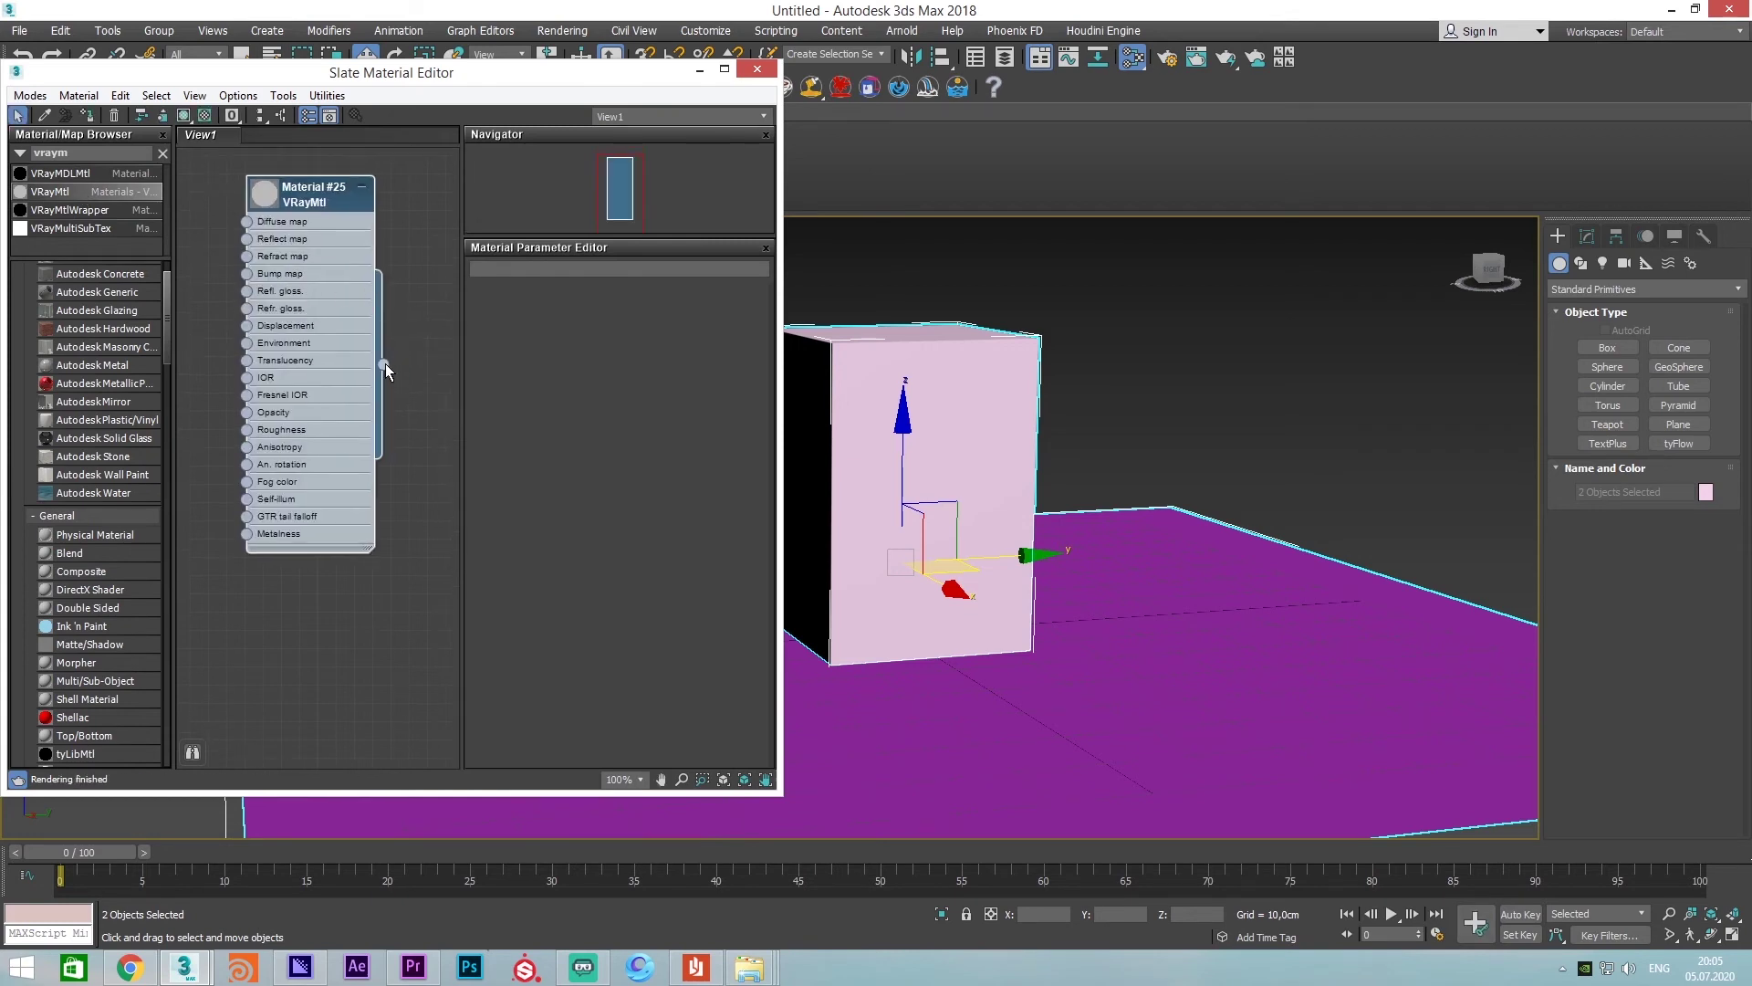
Wire the grey VRayMtl onto Box001 and the ground plane, then reframe the scene
{"action": "left_click_drag", "start_coordinate": [385, 364], "coordinate": [1000, 730]}
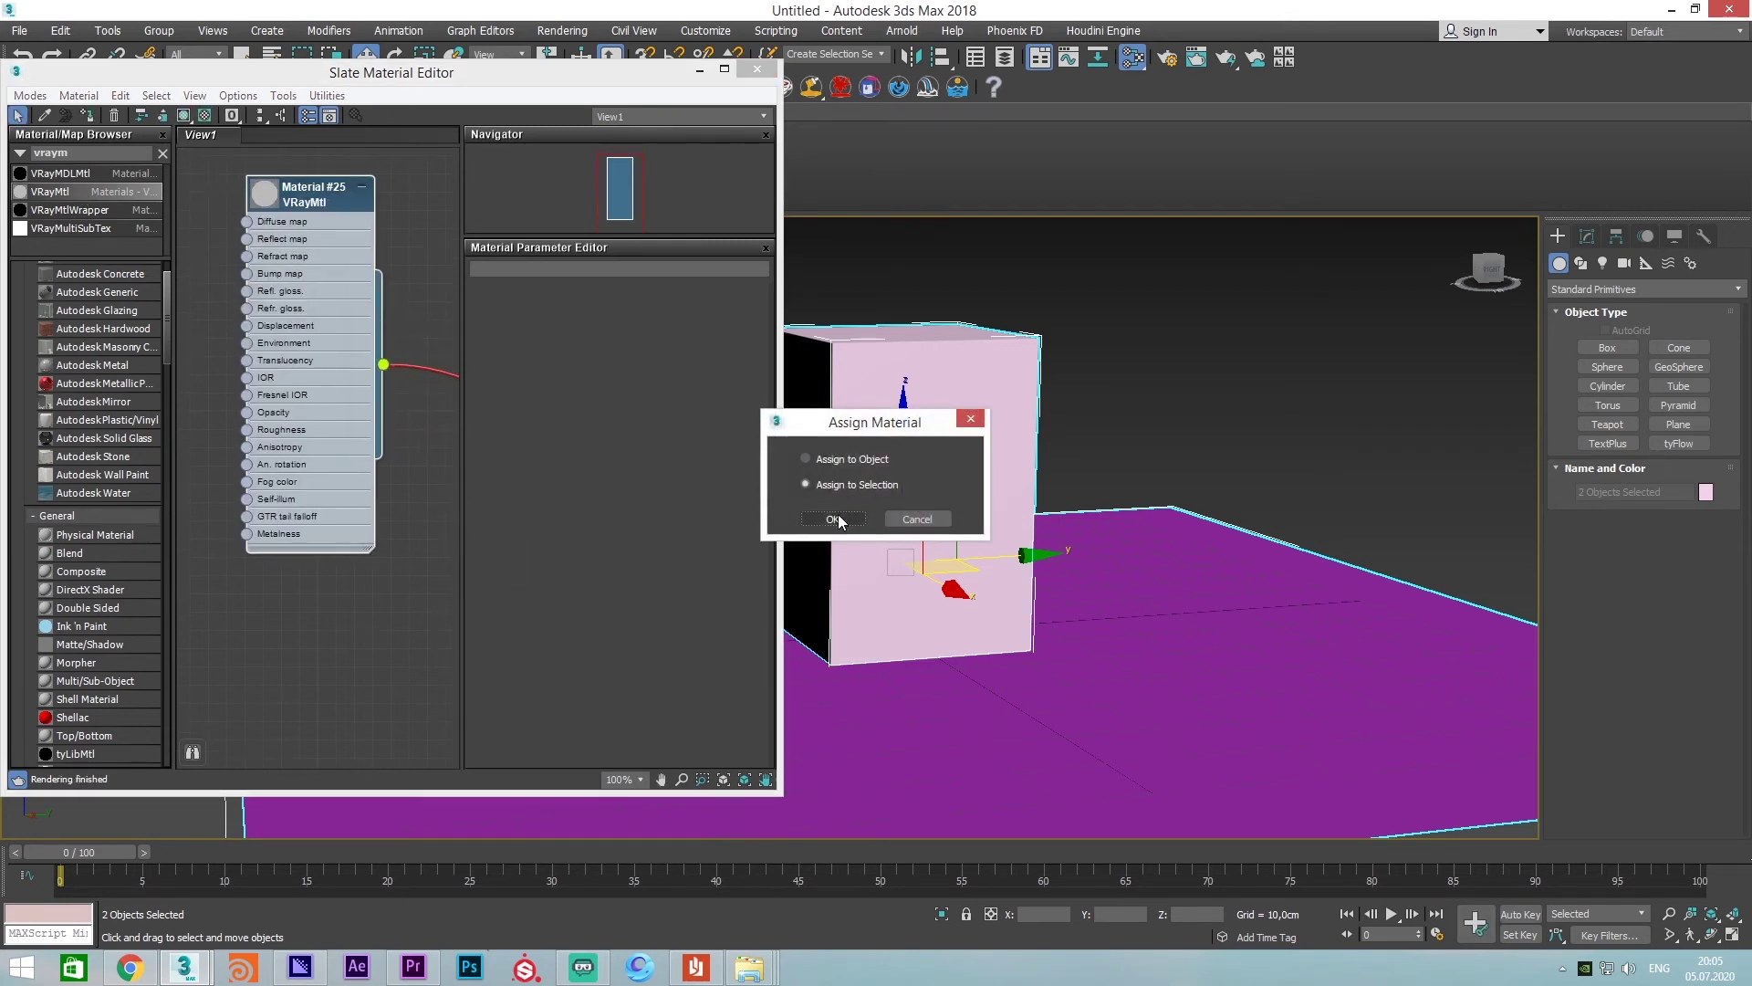
{"action": "left_click", "coordinate": [906, 510]}
{"action": "left_click", "coordinate": [876, 475]}
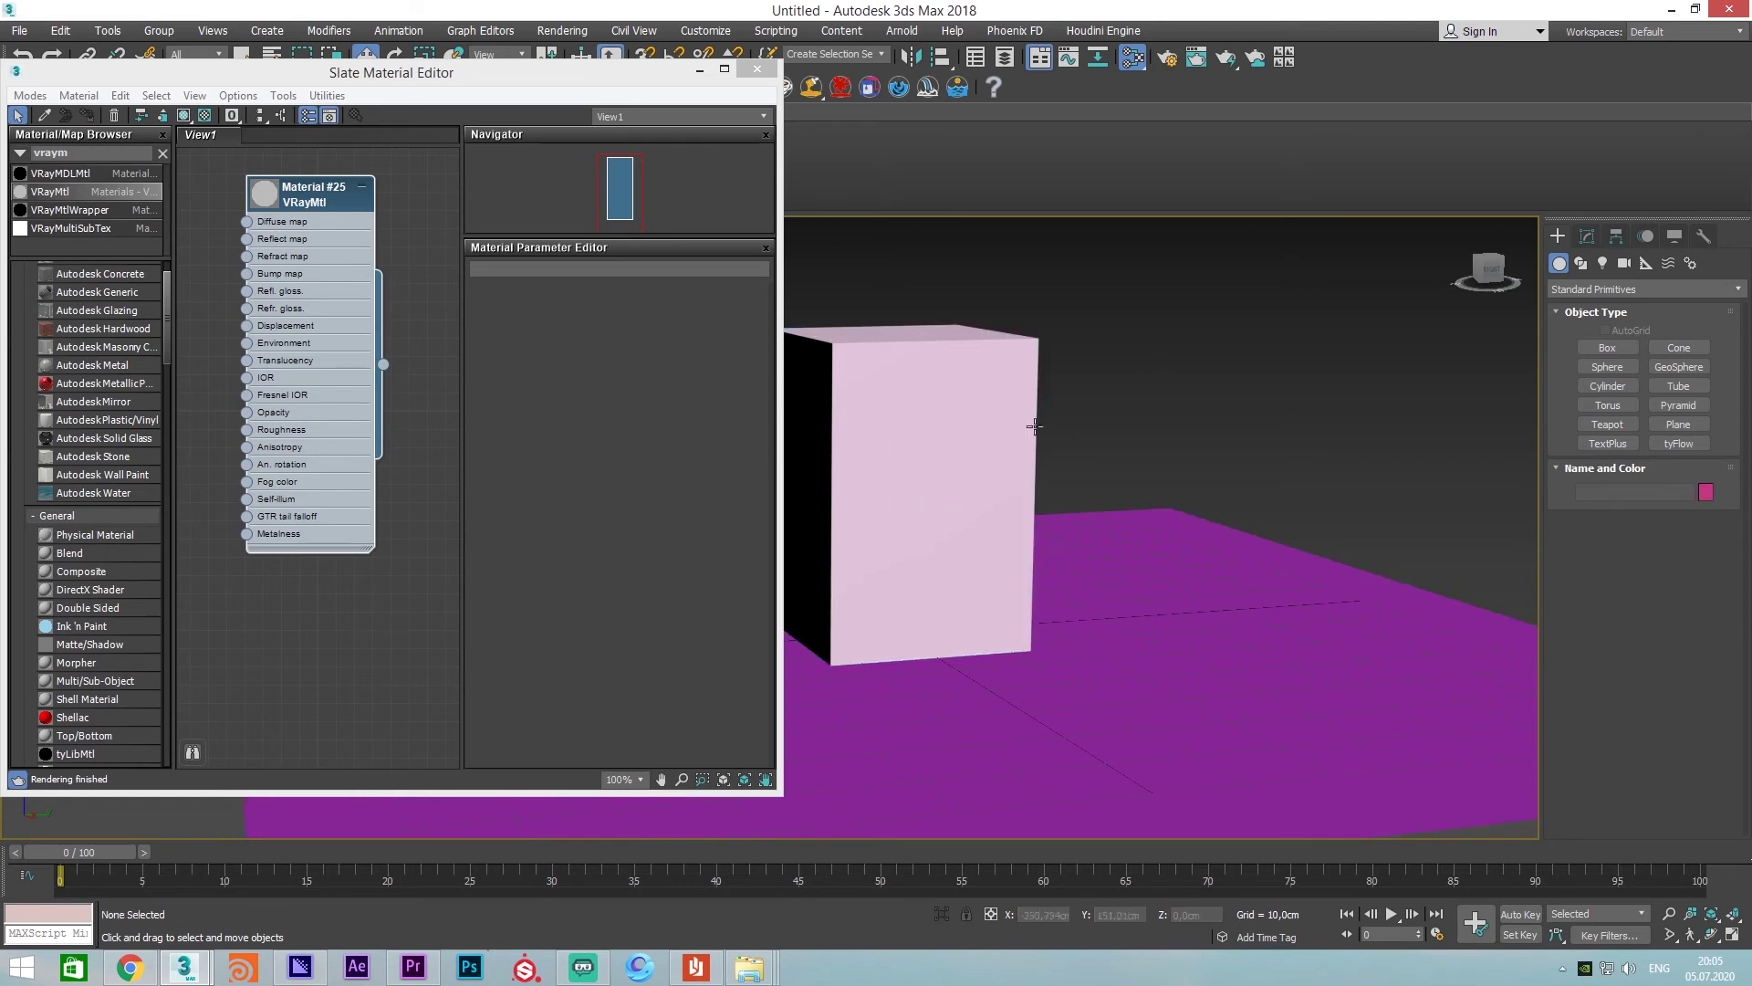
{"action": "left_click_drag", "start_coordinate": [383, 364], "coordinate": [821, 456]}
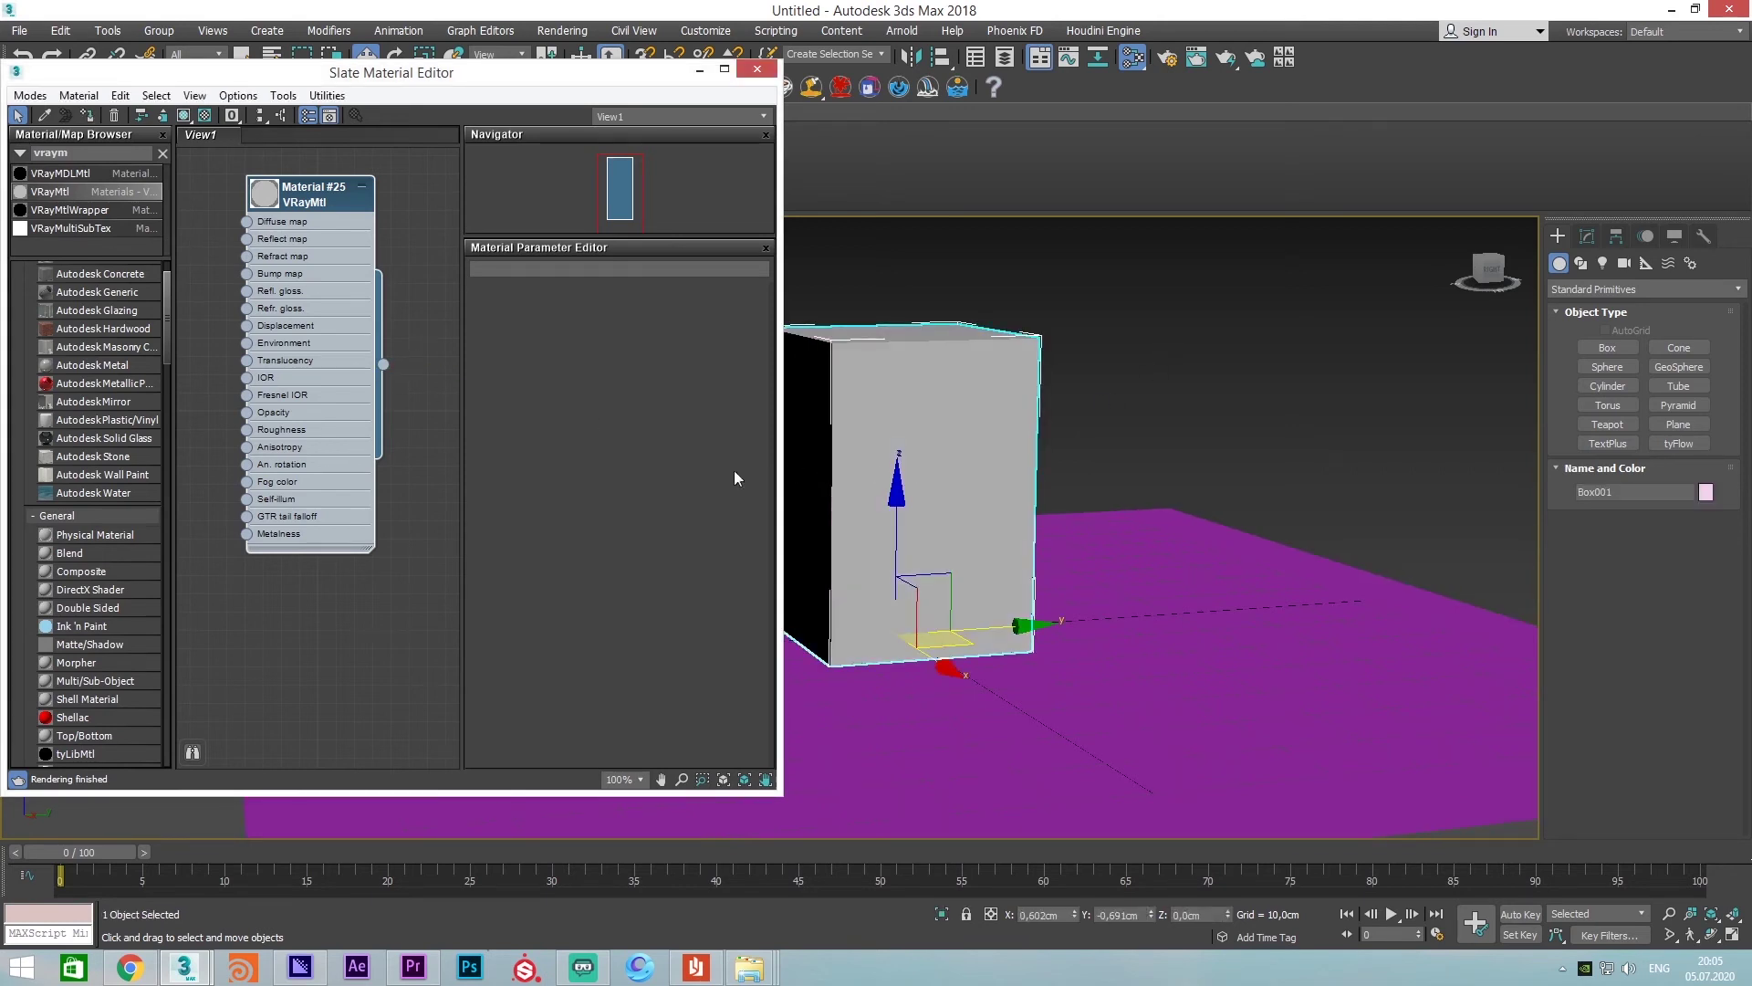
{"action": "left_click_drag", "start_coordinate": [385, 369], "coordinate": [1049, 721]}
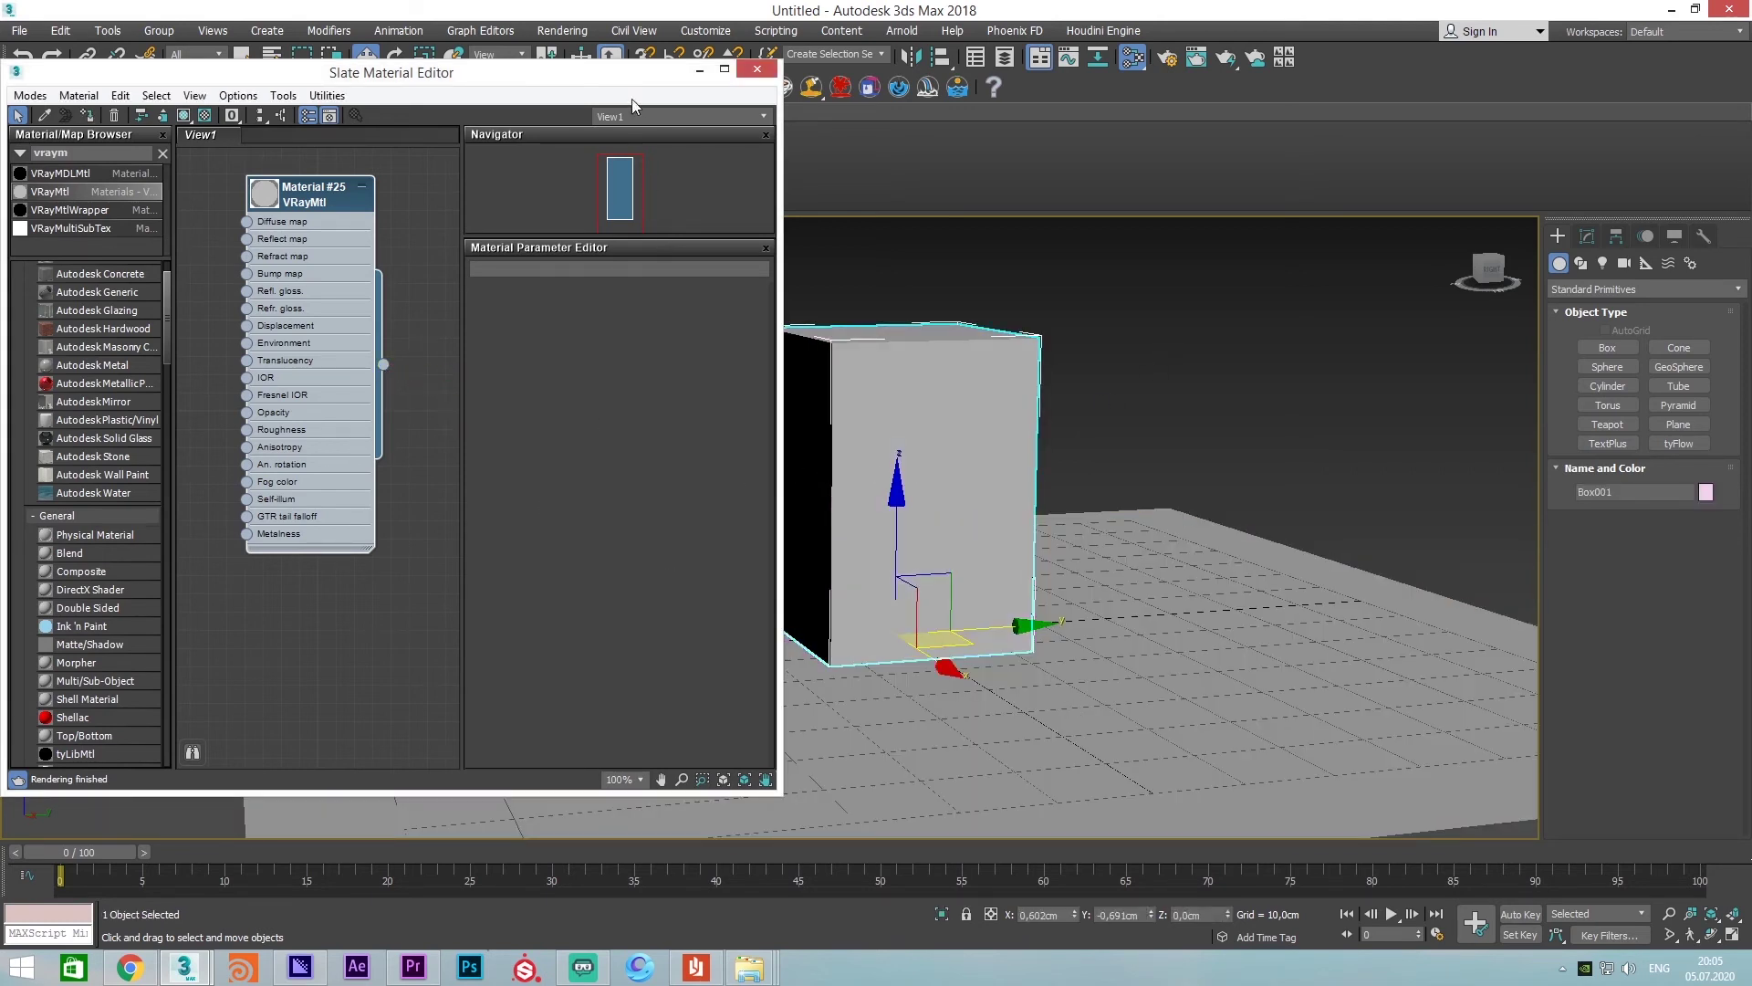
{"action": "left_click_drag", "start_coordinate": [635, 84], "coordinate": [611, 84]}
{"action": "scroll", "coordinate": [1047, 411], "scroll_direction": "down", "scroll_amount": 3}
{"action": "mouse_move", "coordinate": [1047, 411]}
{"action": "middle_mouse_down", "text": "alt"}
{"action": "mouse_move", "coordinate": [1019, 439]}
{"action": "mouse_move", "coordinate": [1031, 478]}
{"action": "middle_mouse_up", "text": "alt"}
{"action": "left_click", "coordinate": [1129, 417]}
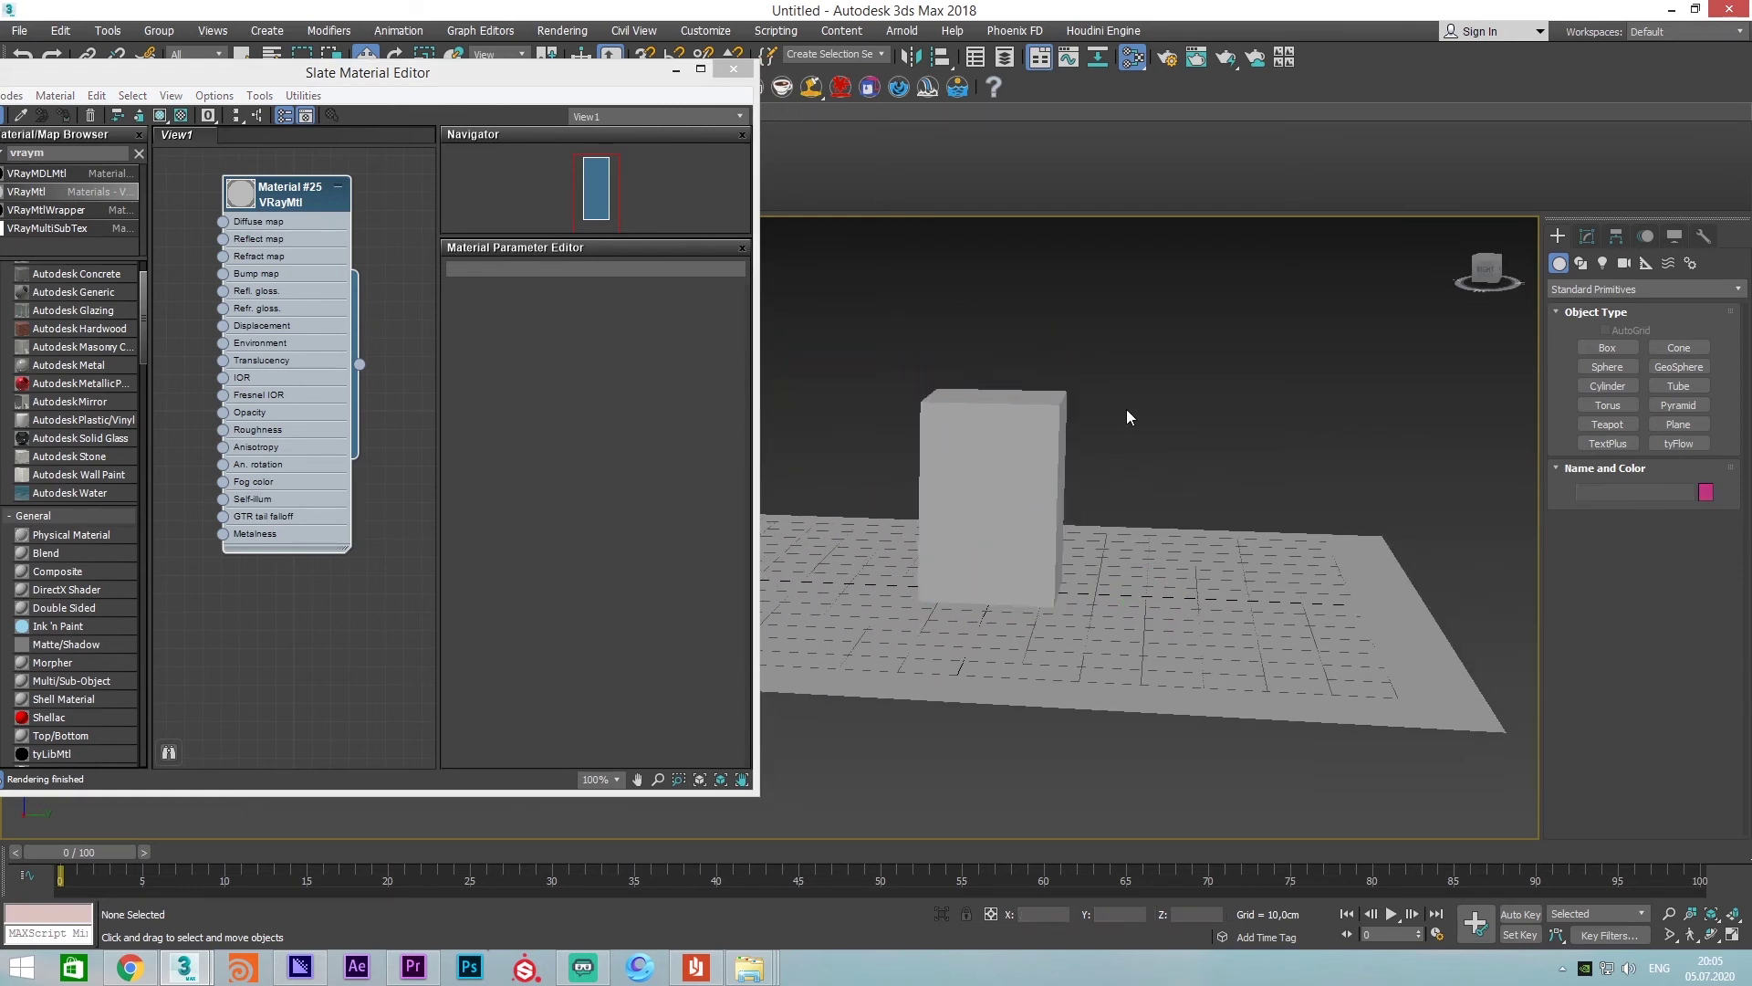
{"action": "middle_click_drag", "start_coordinate": [1129, 417], "coordinate": [1144, 421]}
Make V-Ray Next, update 3 the active renderer in Render Setup
{"action": "key", "text": "F10"}
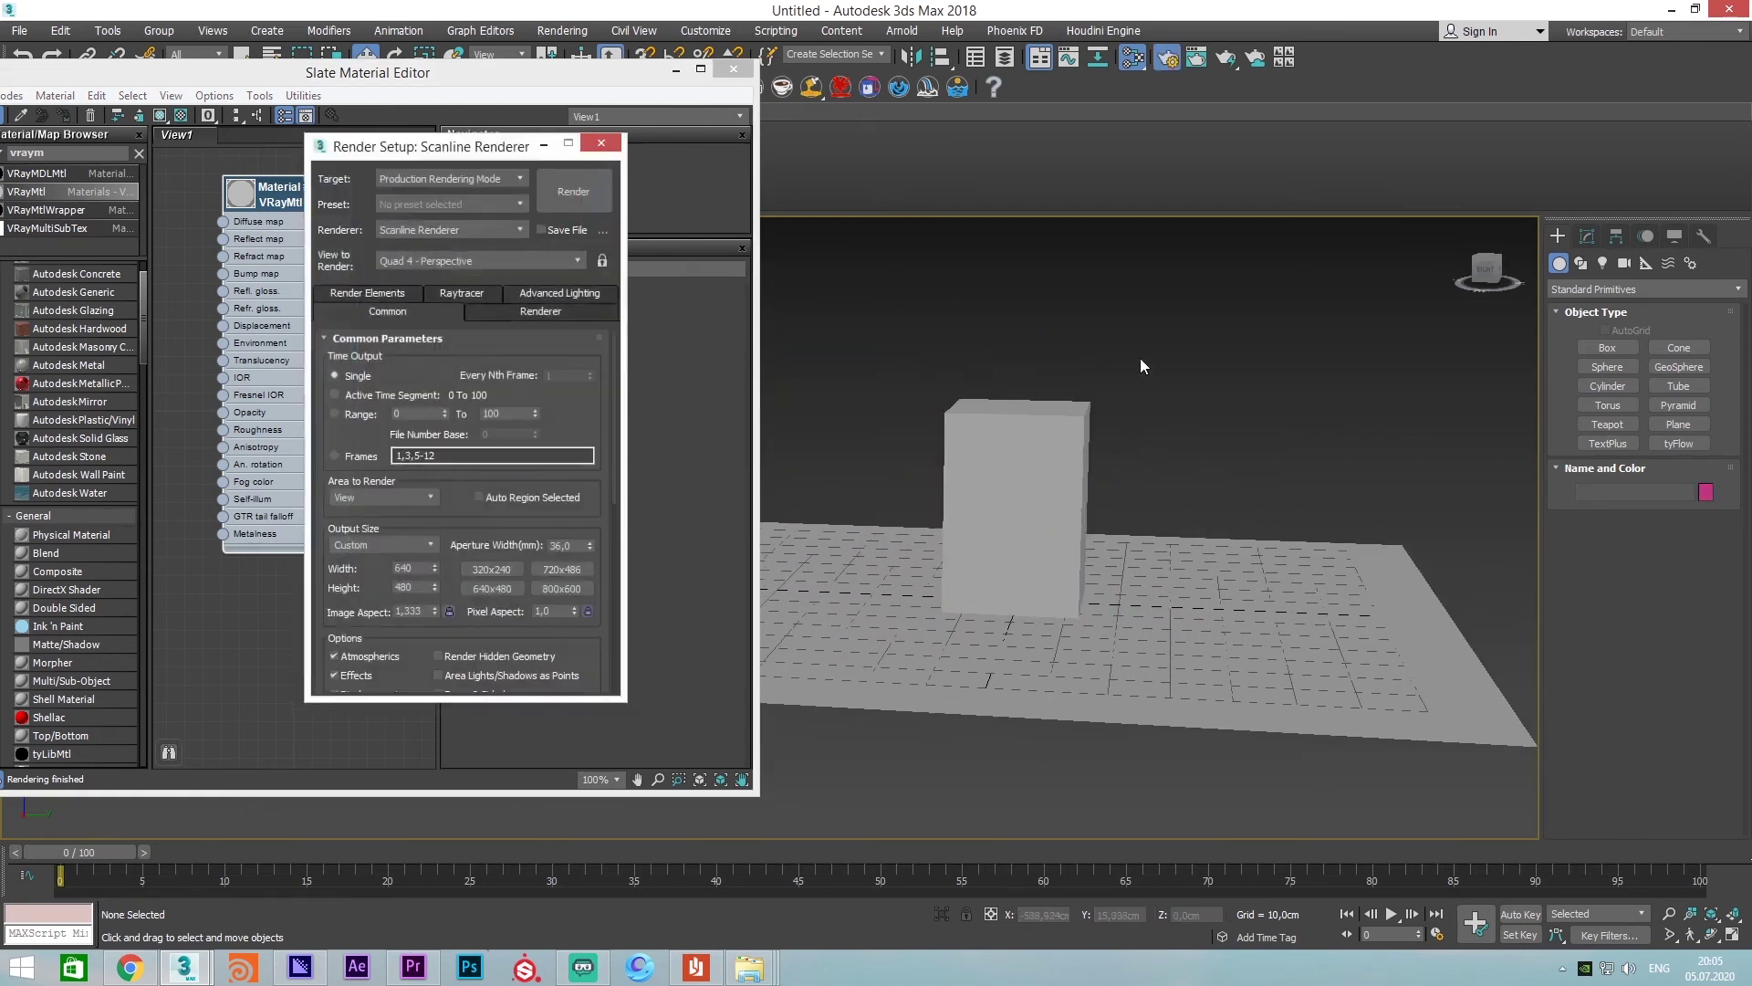
{"action": "left_click", "coordinate": [425, 228]}
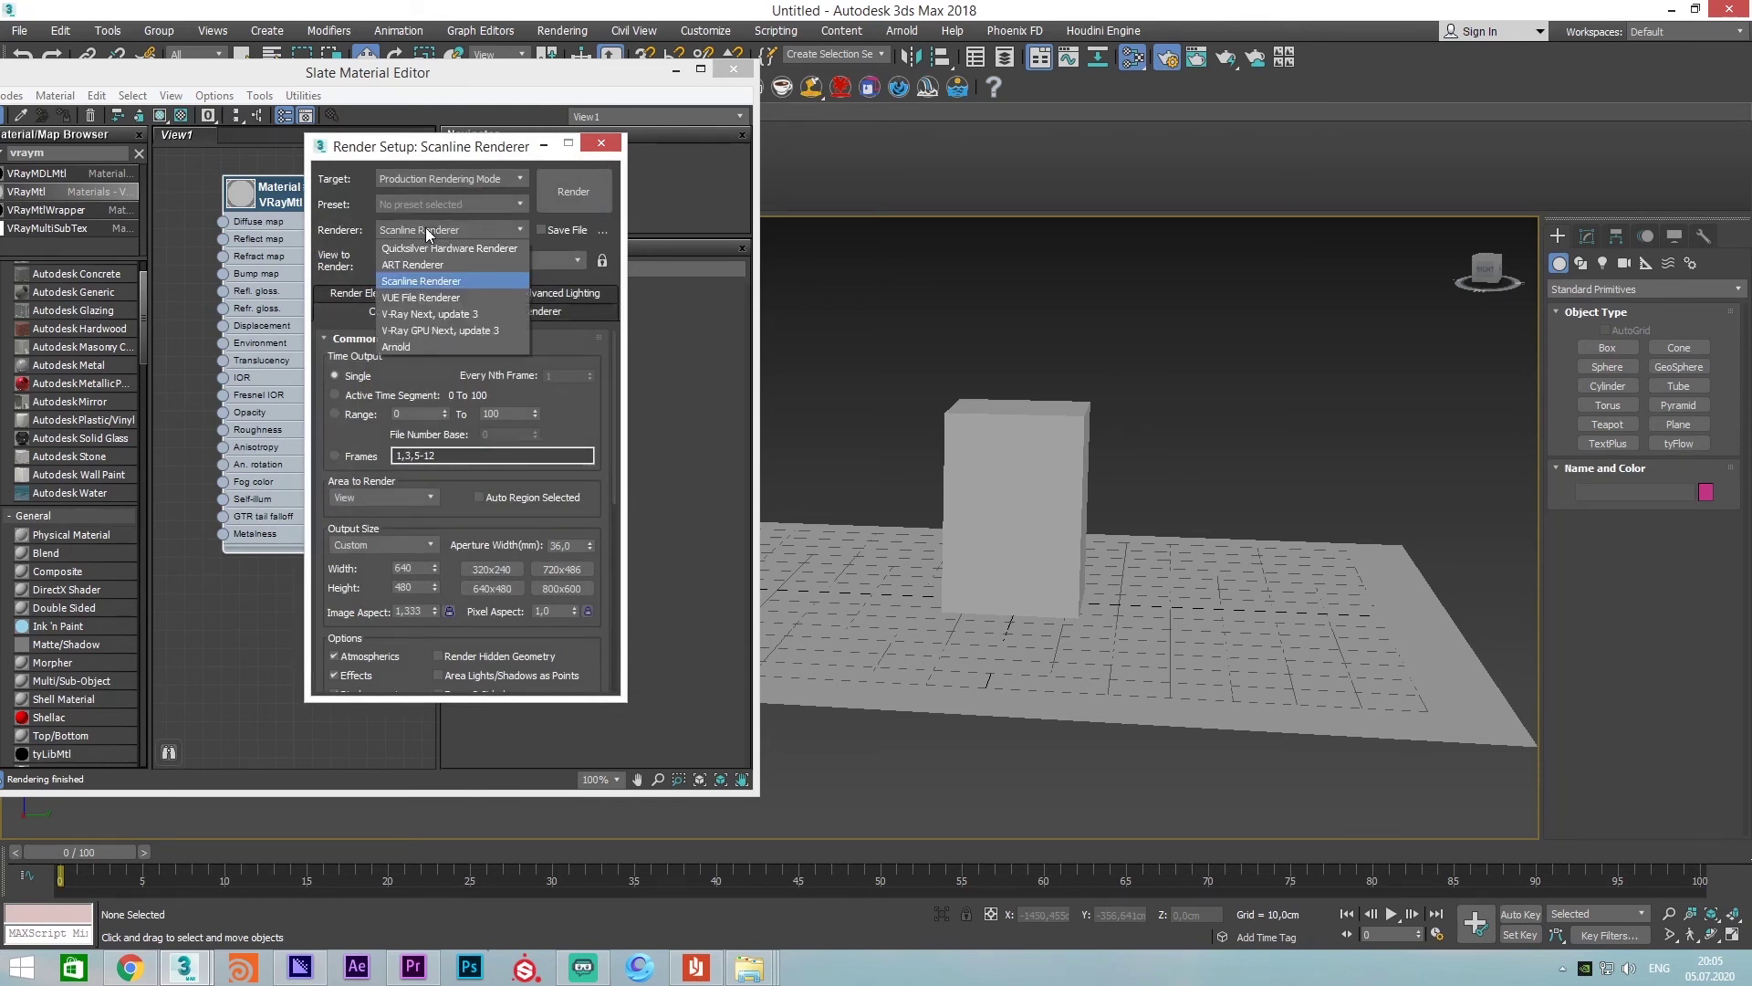
{"action": "left_click", "coordinate": [433, 314]}
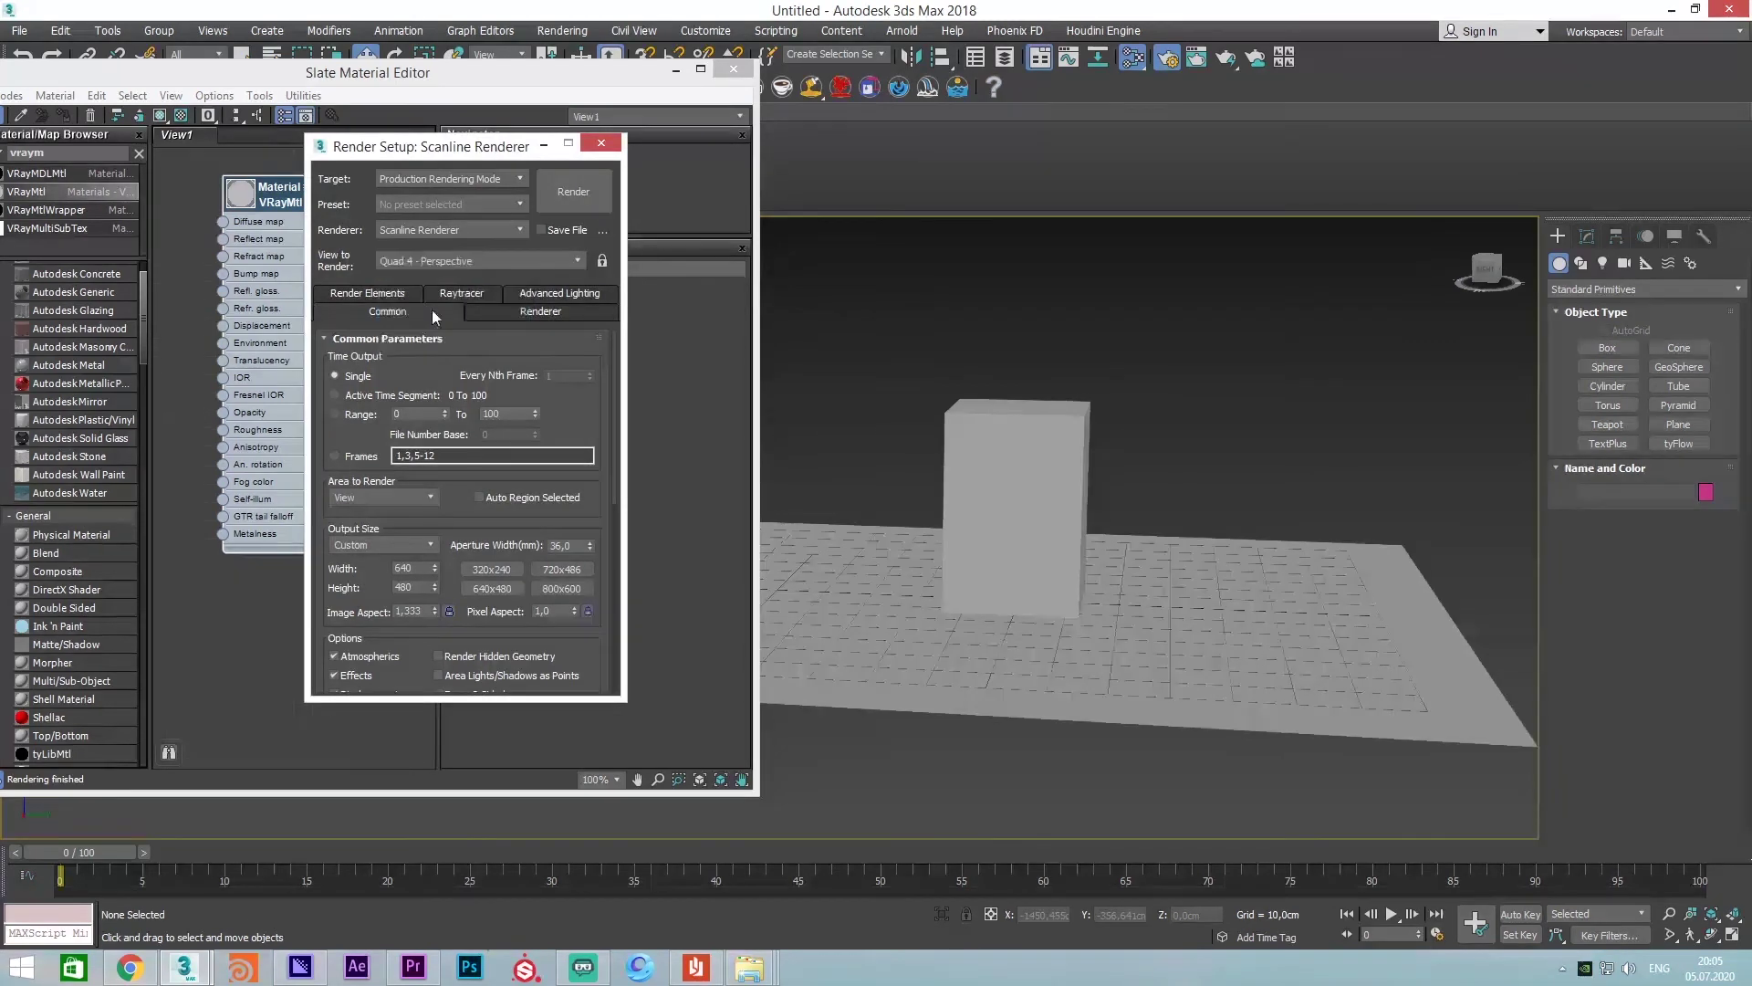
{"action": "left_click_drag", "start_coordinate": [432, 161], "coordinate": [642, 110]}
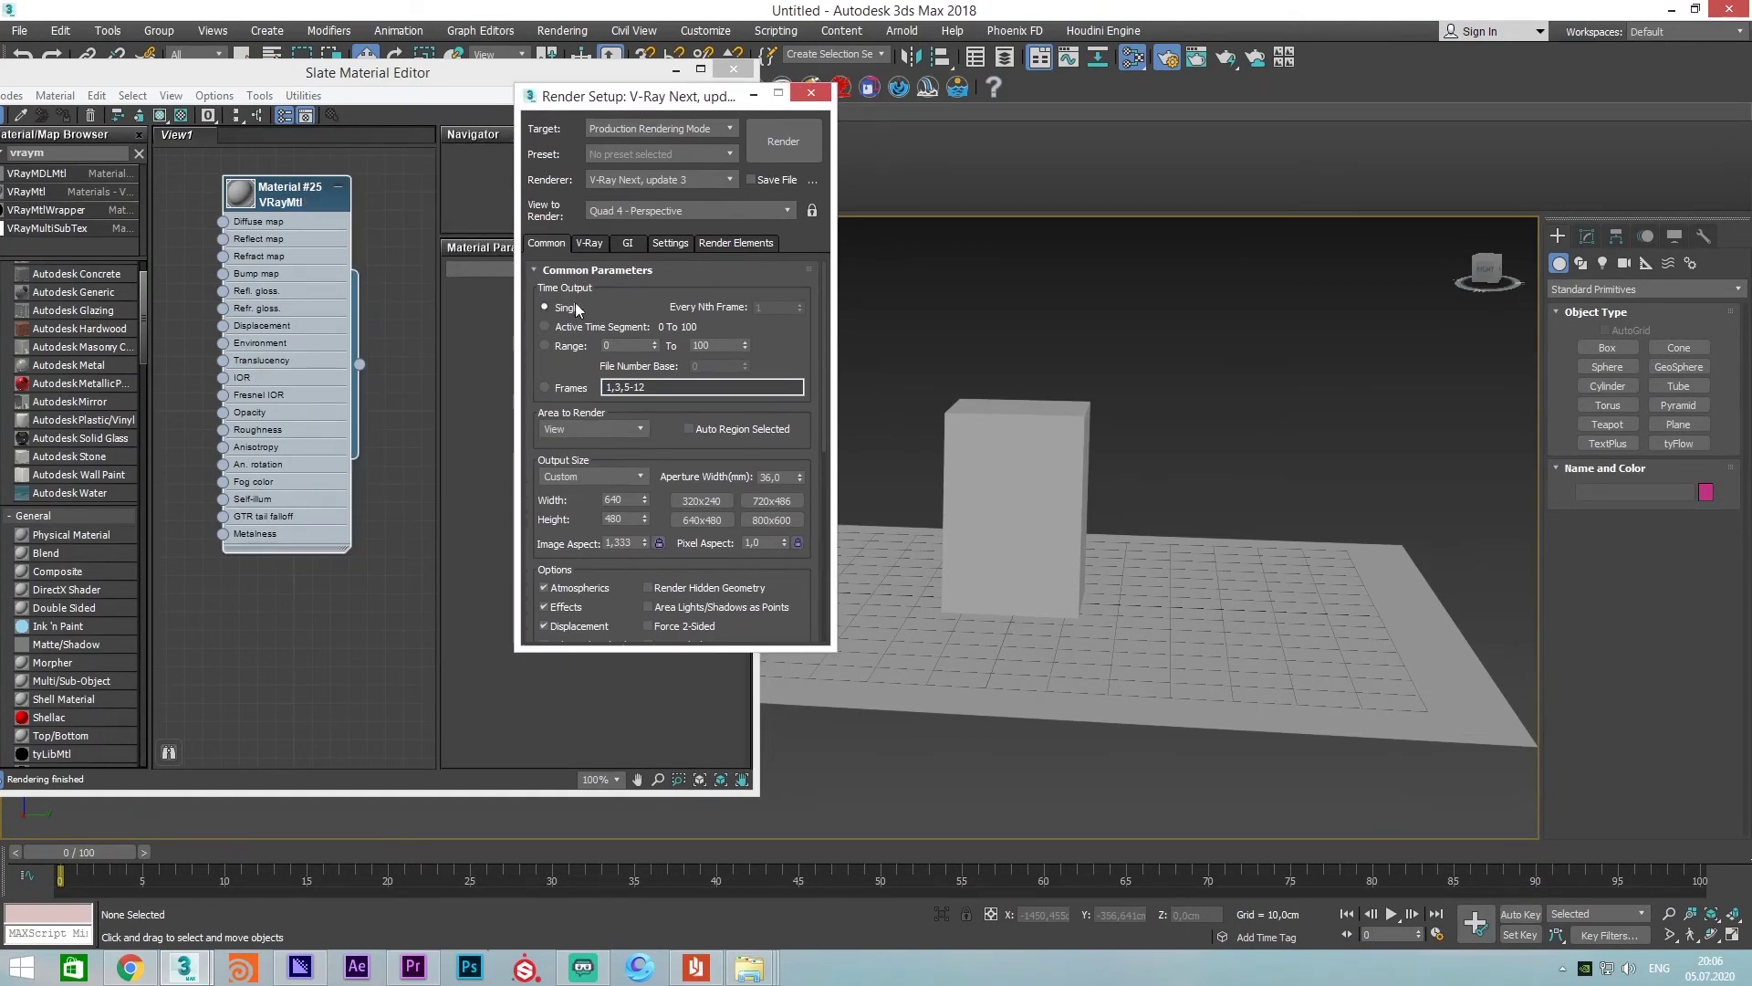
Set the output size to the HDTV (video) preset at 1280×720
{"action": "left_click", "coordinate": [573, 477]}
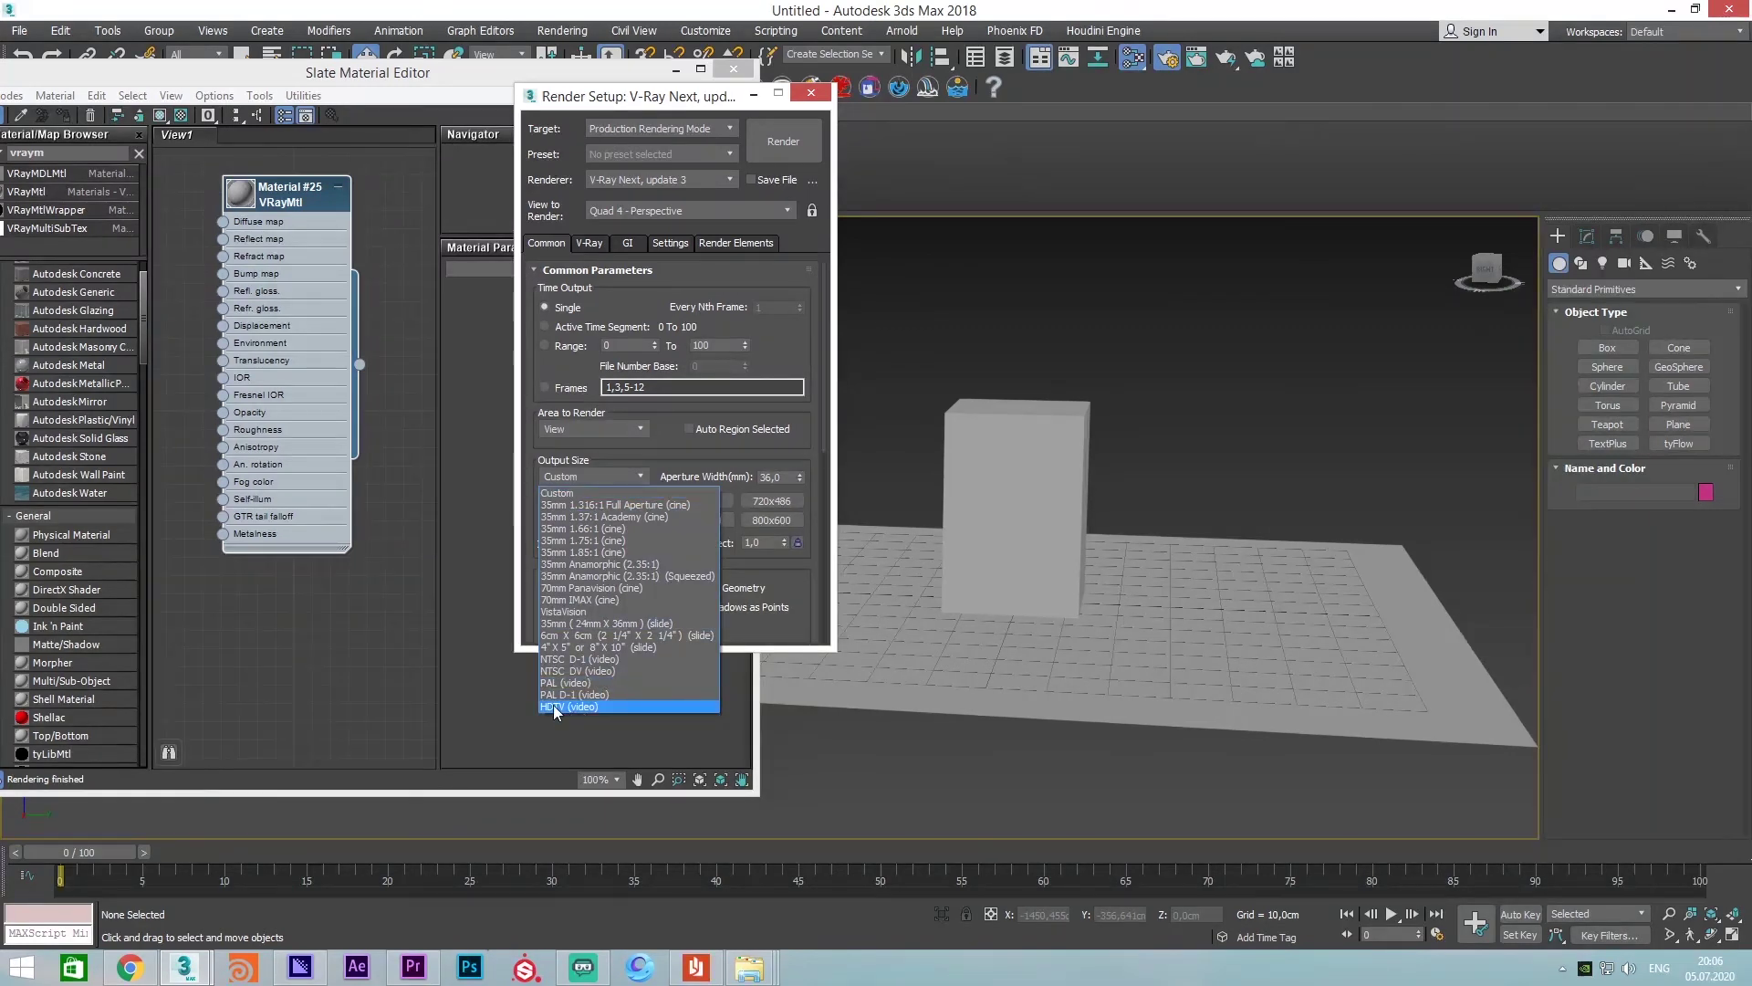
{"action": "left_click", "coordinate": [555, 707]}
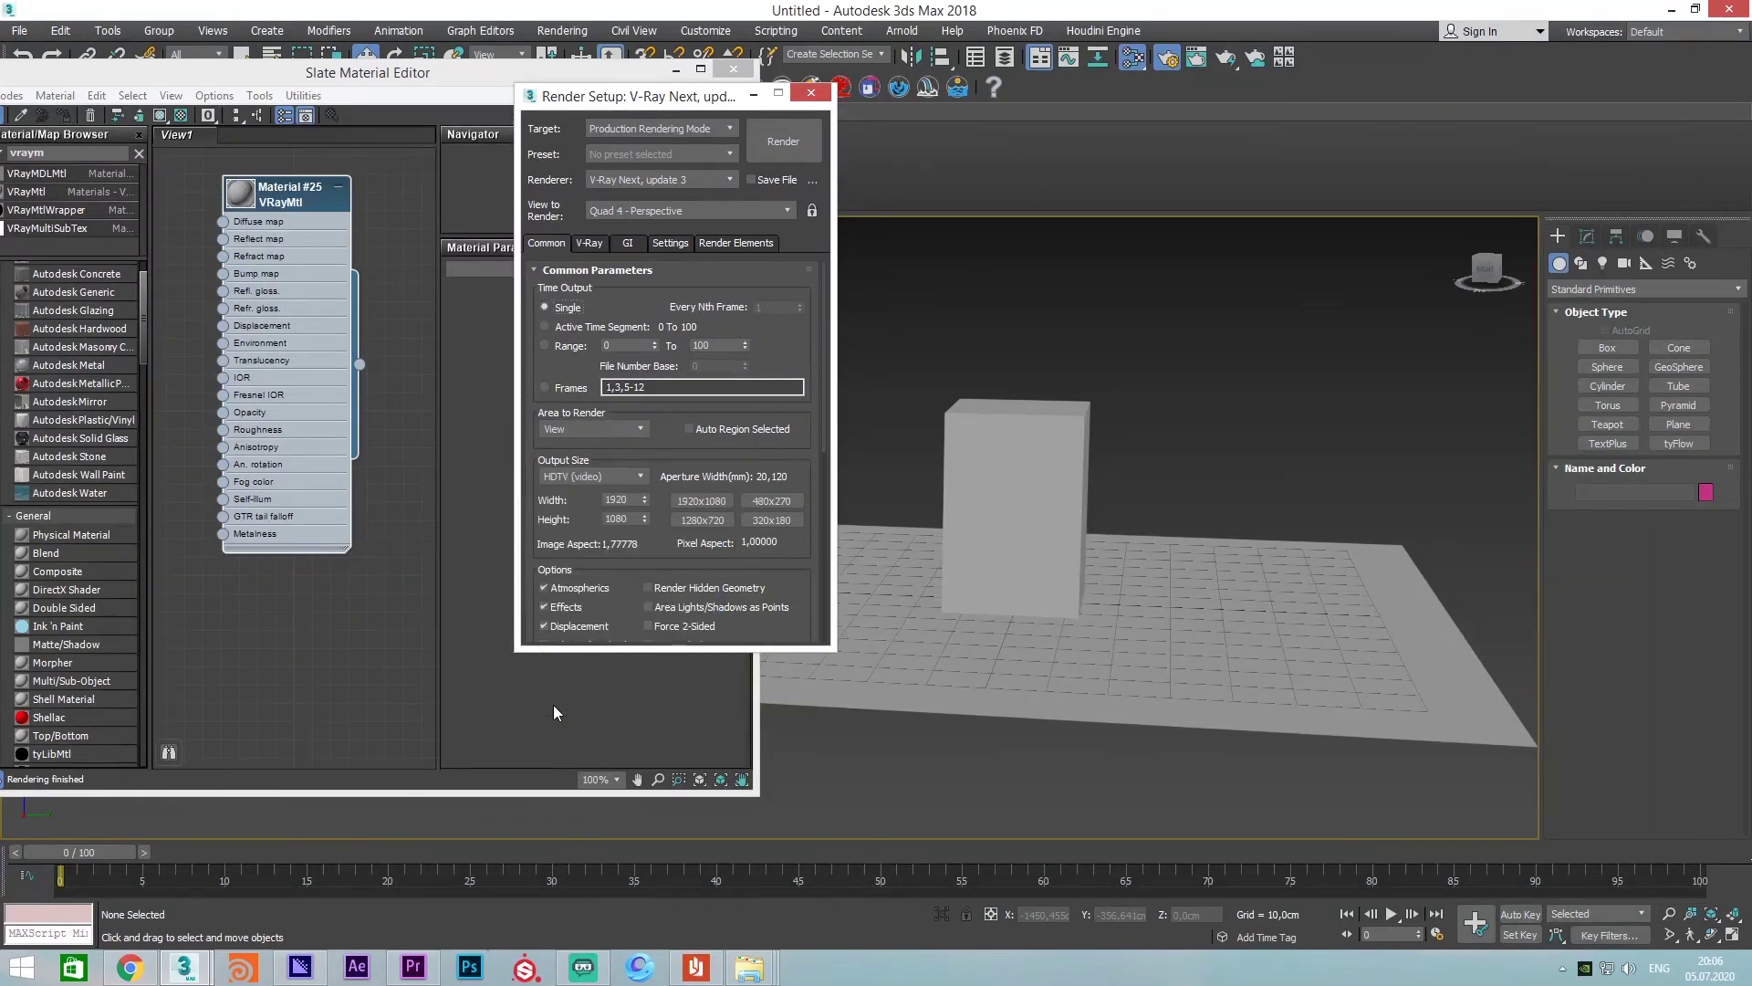
{"action": "left_click", "coordinate": [697, 523]}
{"action": "scroll", "coordinate": [661, 527], "scroll_direction": "down", "scroll_amount": 1}
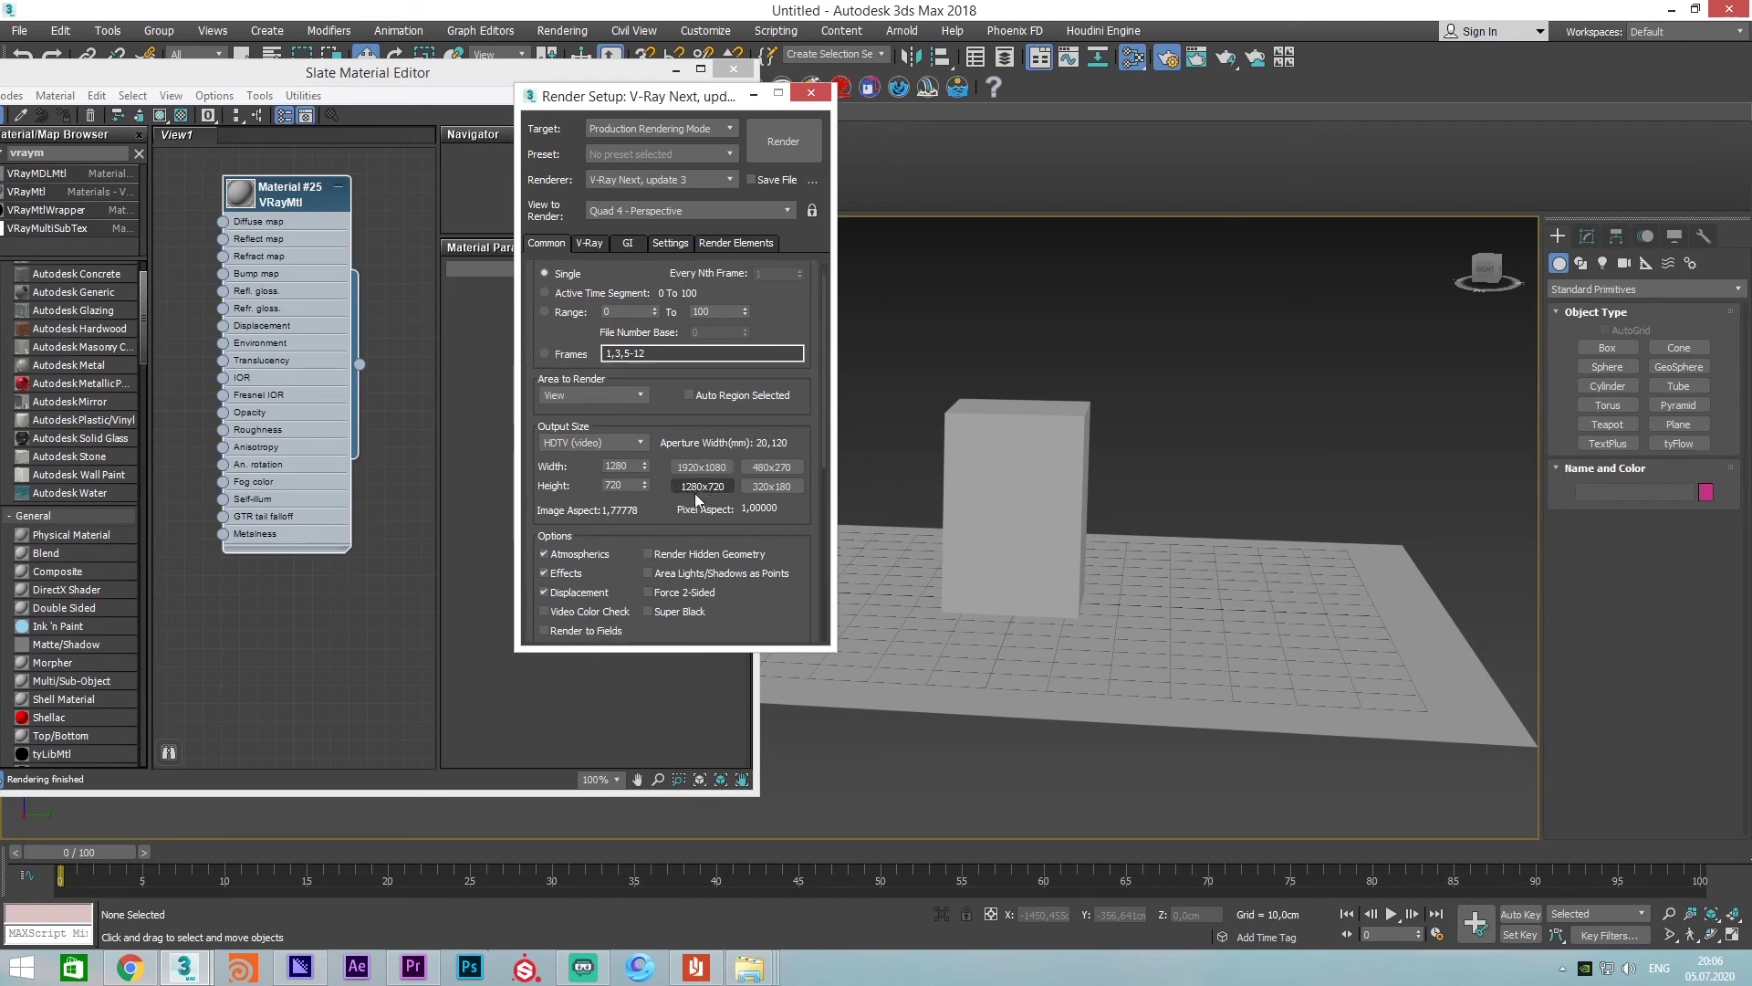
{"action": "scroll", "coordinate": [661, 488], "scroll_direction": "down", "scroll_amount": 1}
{"action": "scroll", "coordinate": [661, 488], "scroll_direction": "down", "scroll_amount": 5}
{"action": "scroll", "coordinate": [762, 610], "scroll_direction": "up", "scroll_amount": 8}
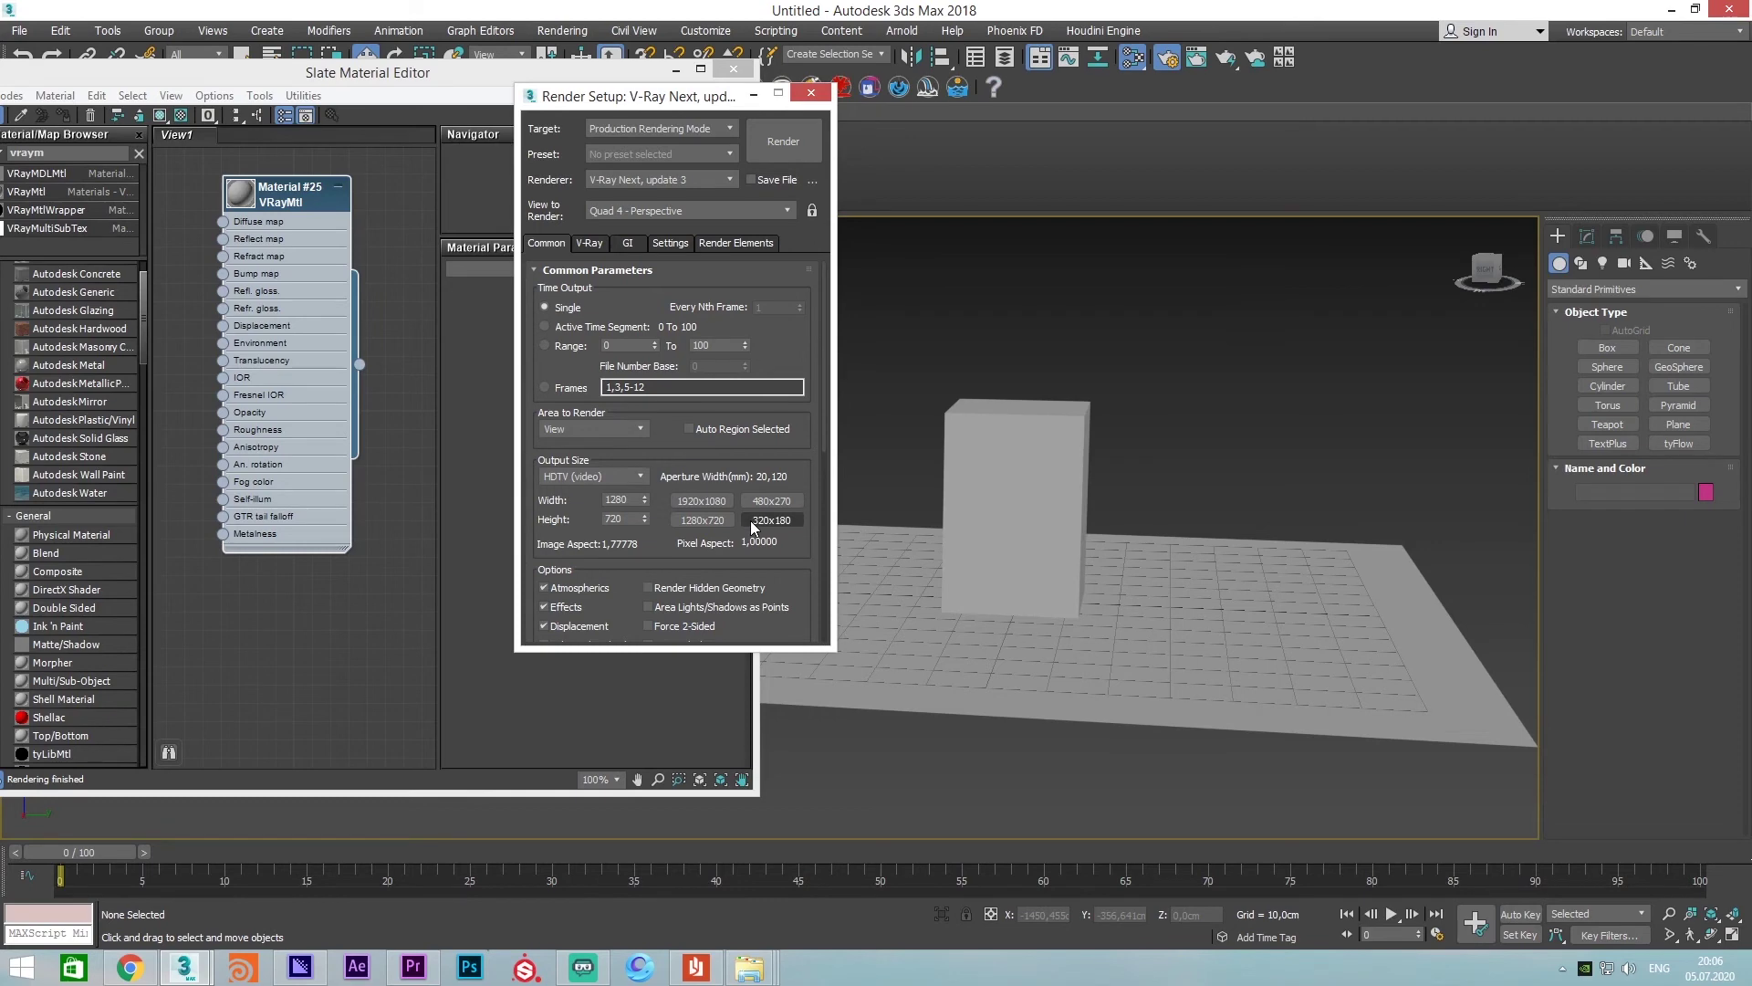
{"action": "scroll", "coordinate": [807, 438], "scroll_direction": "down", "scroll_amount": 3}
{"action": "scroll", "coordinate": [807, 438], "scroll_direction": "down", "scroll_amount": 3}
{"action": "scroll", "coordinate": [807, 438], "scroll_direction": "up", "scroll_amount": 6}
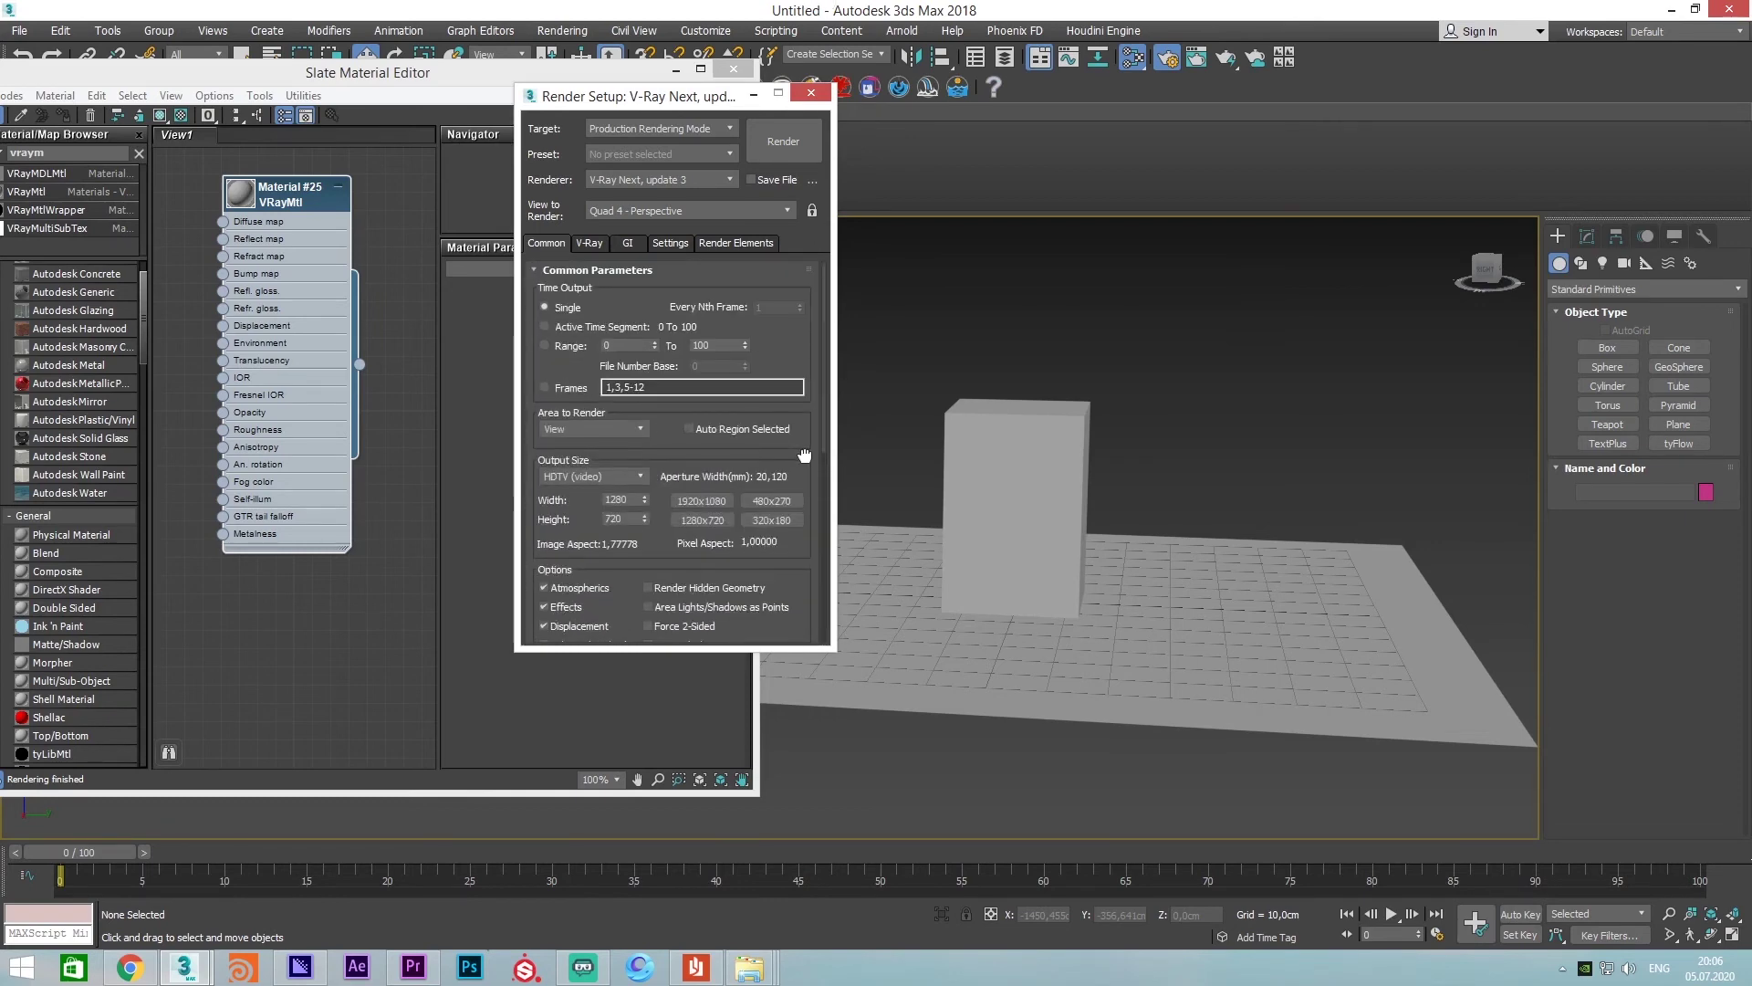
{"action": "scroll", "coordinate": [806, 453], "scroll_direction": "down", "scroll_amount": 3}
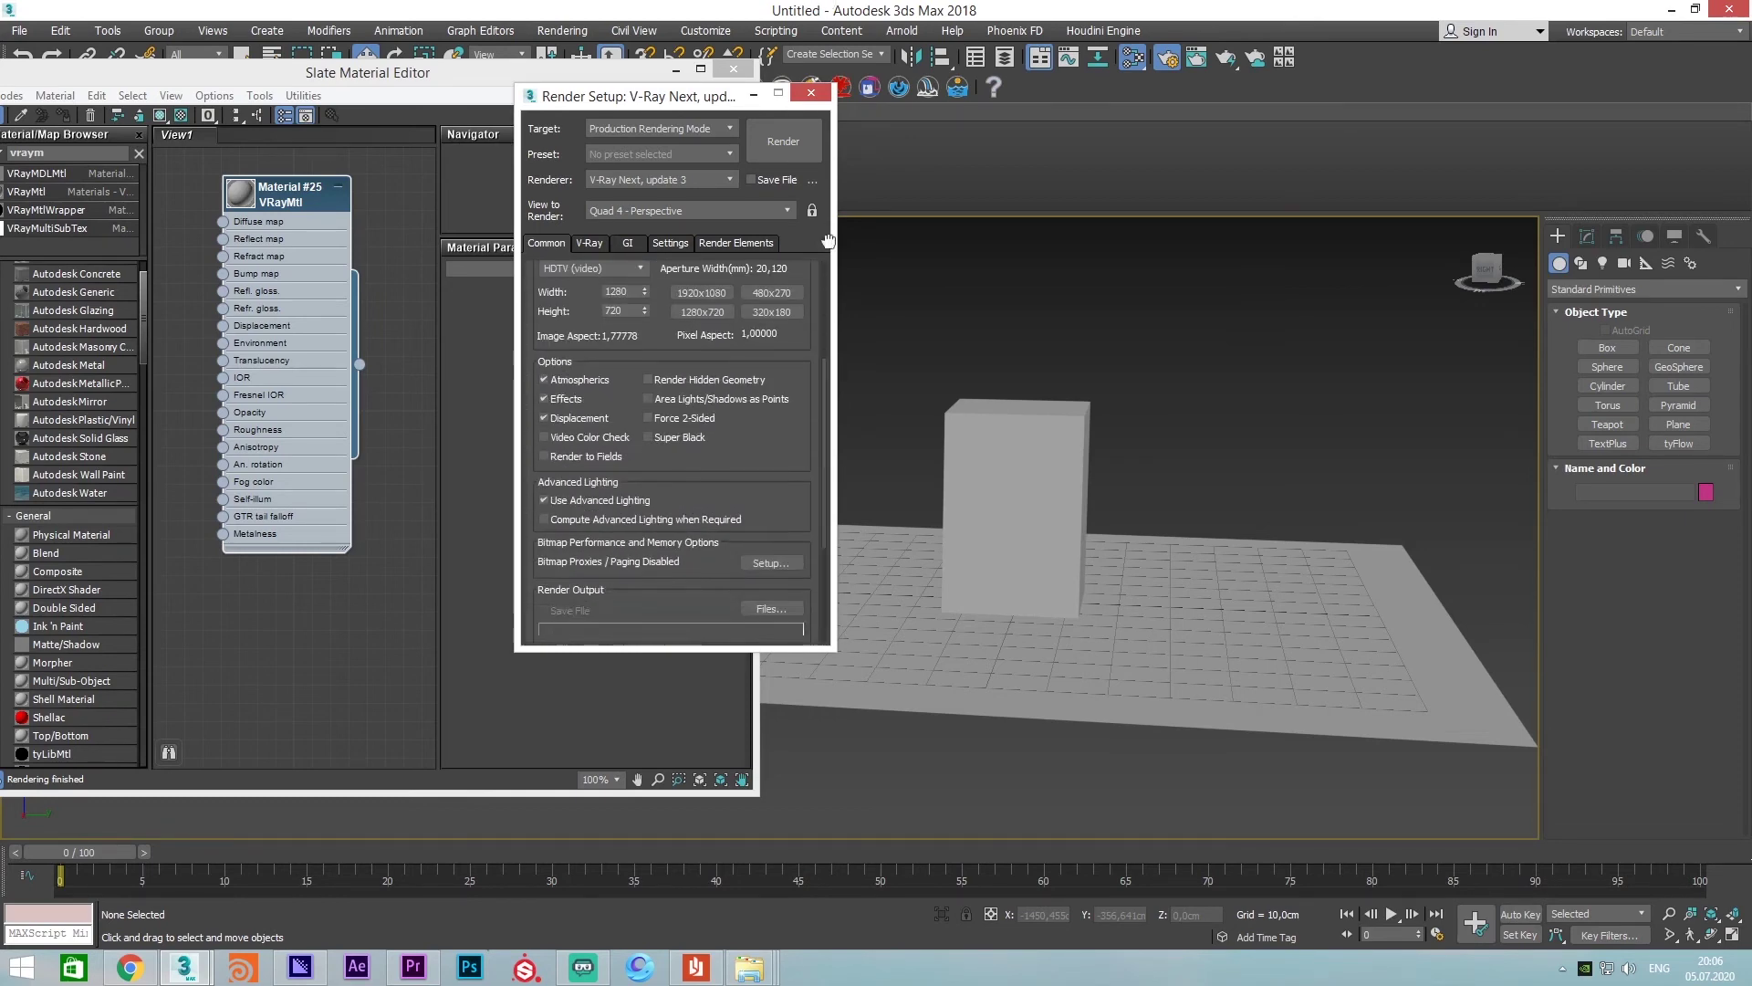
{"action": "scroll", "coordinate": [806, 454], "scroll_direction": "down", "scroll_amount": 3}
{"action": "scroll", "coordinate": [806, 454], "scroll_direction": "down", "scroll_amount": 2}
{"action": "scroll", "coordinate": [762, 458], "scroll_direction": "up", "scroll_amount": 8}
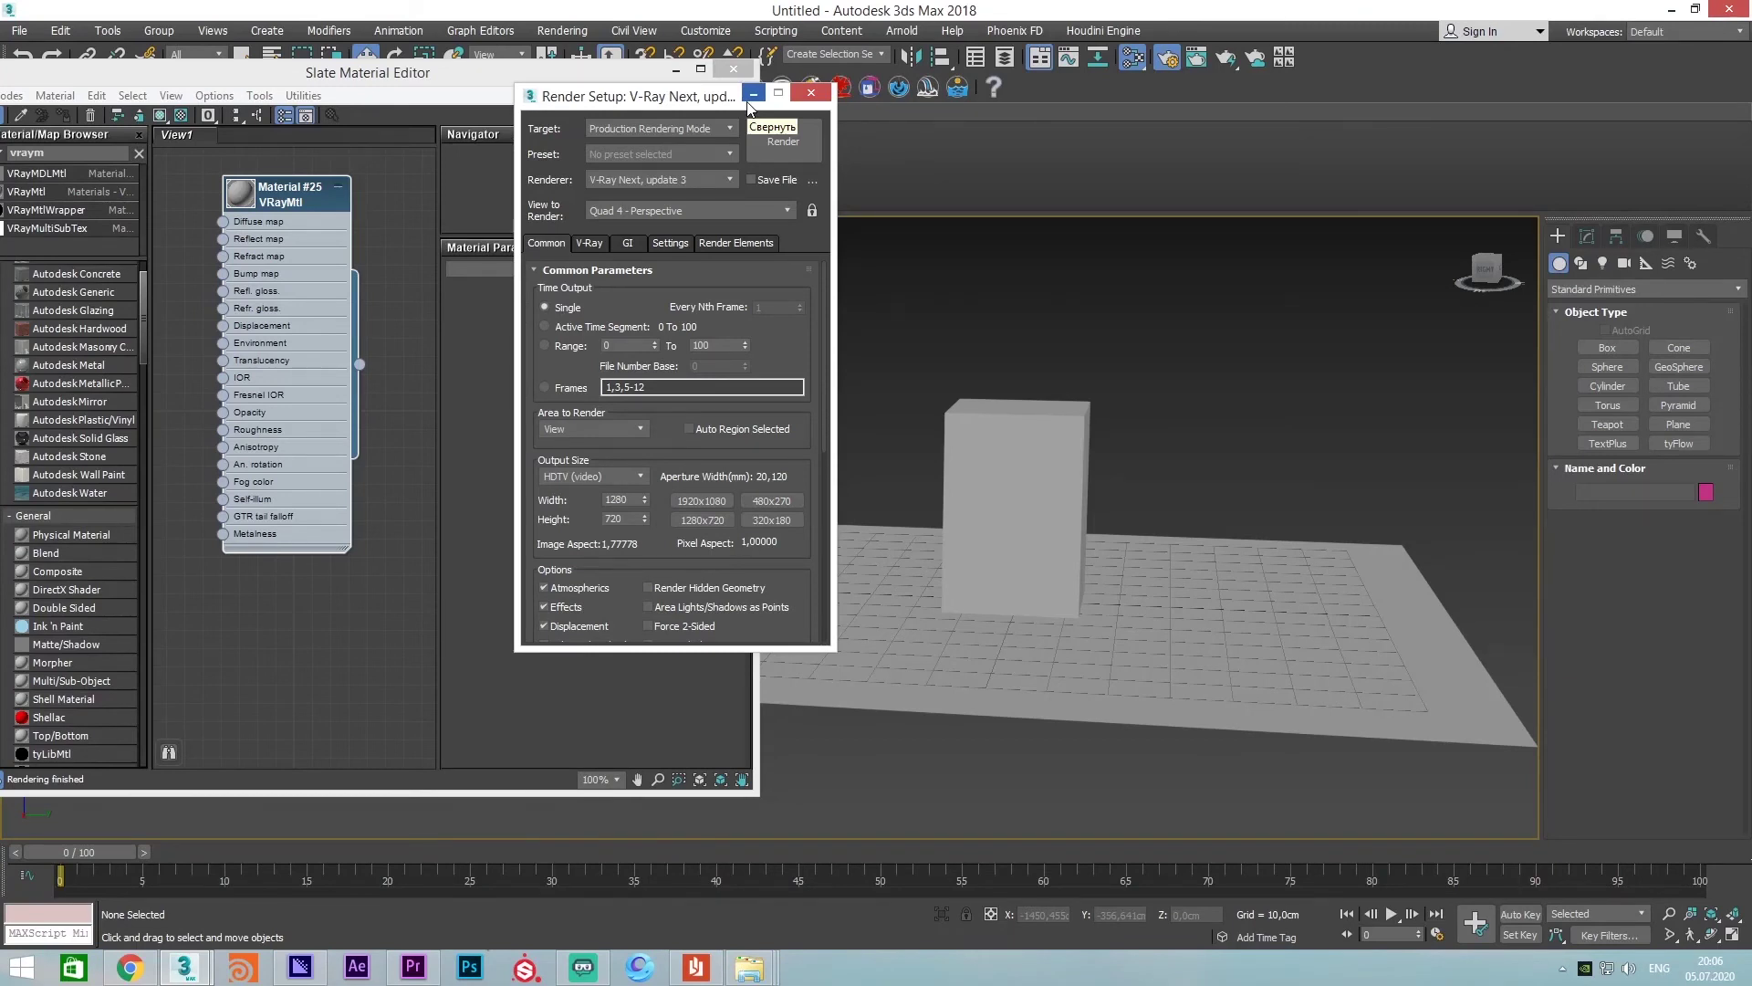
{"action": "left_click_drag", "start_coordinate": [740, 95], "coordinate": [767, 94]}
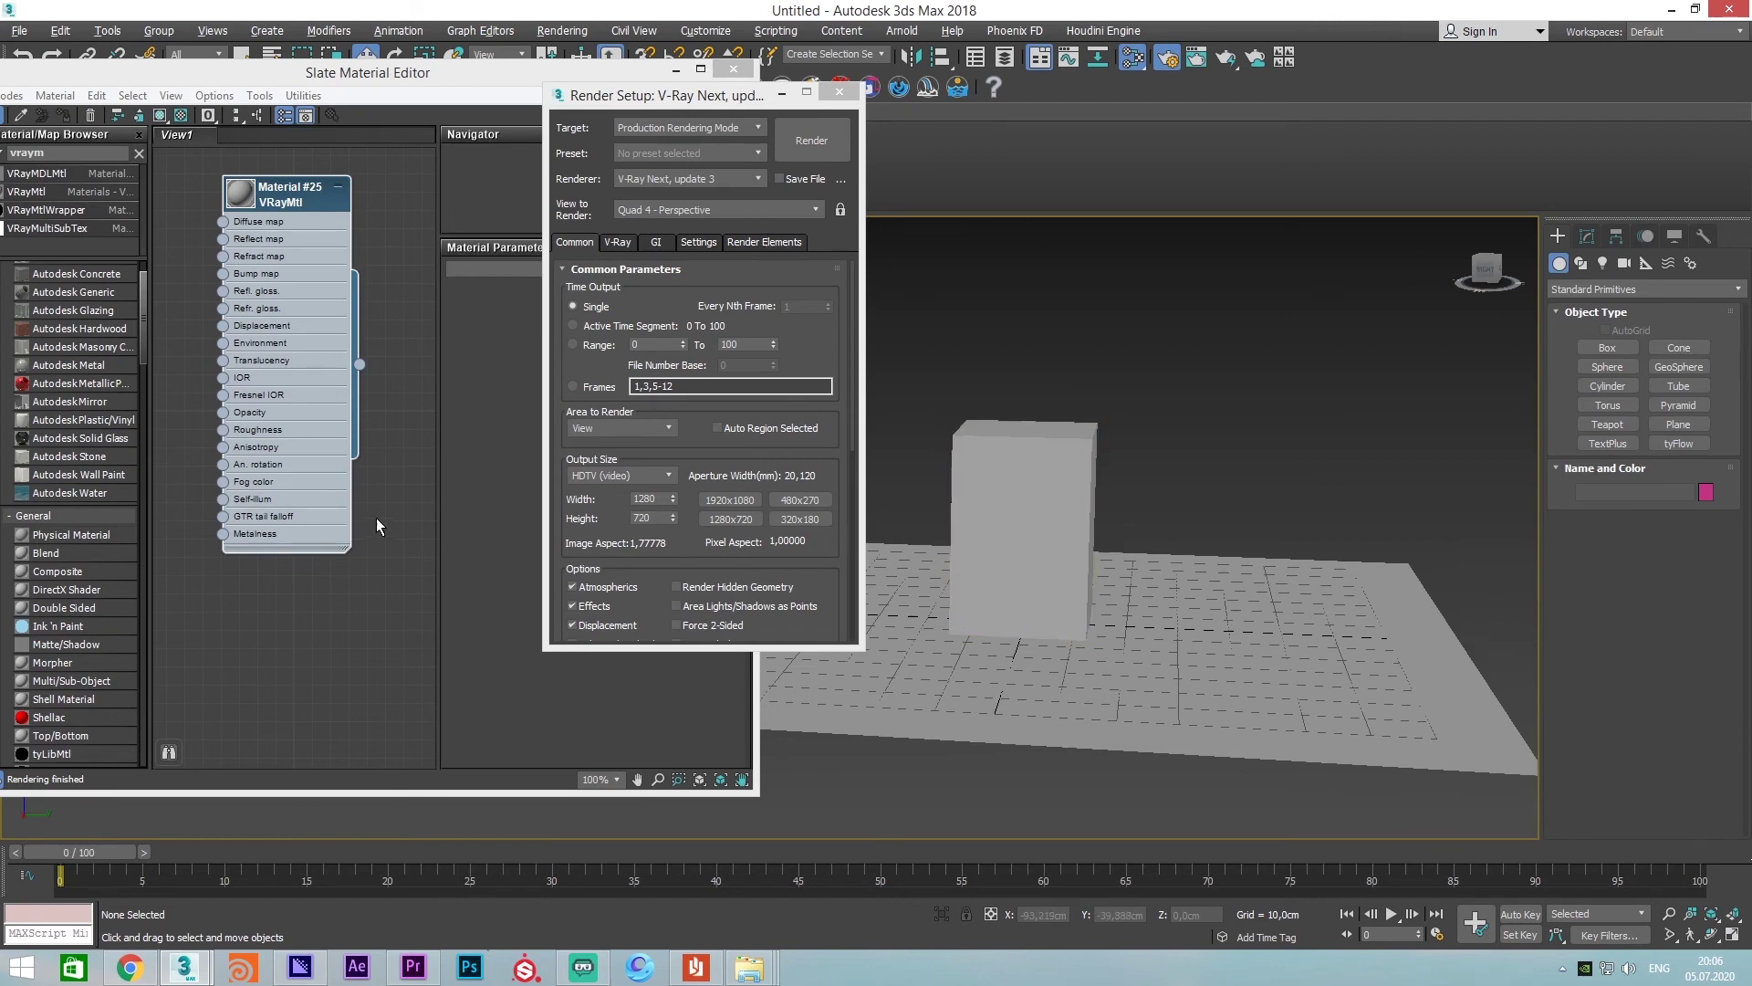
Drag photo_studio_01_8k.hdr from the hdri folder into the Slate node view as a Bitmap
{"action": "key", "text": "alt+Tab"}
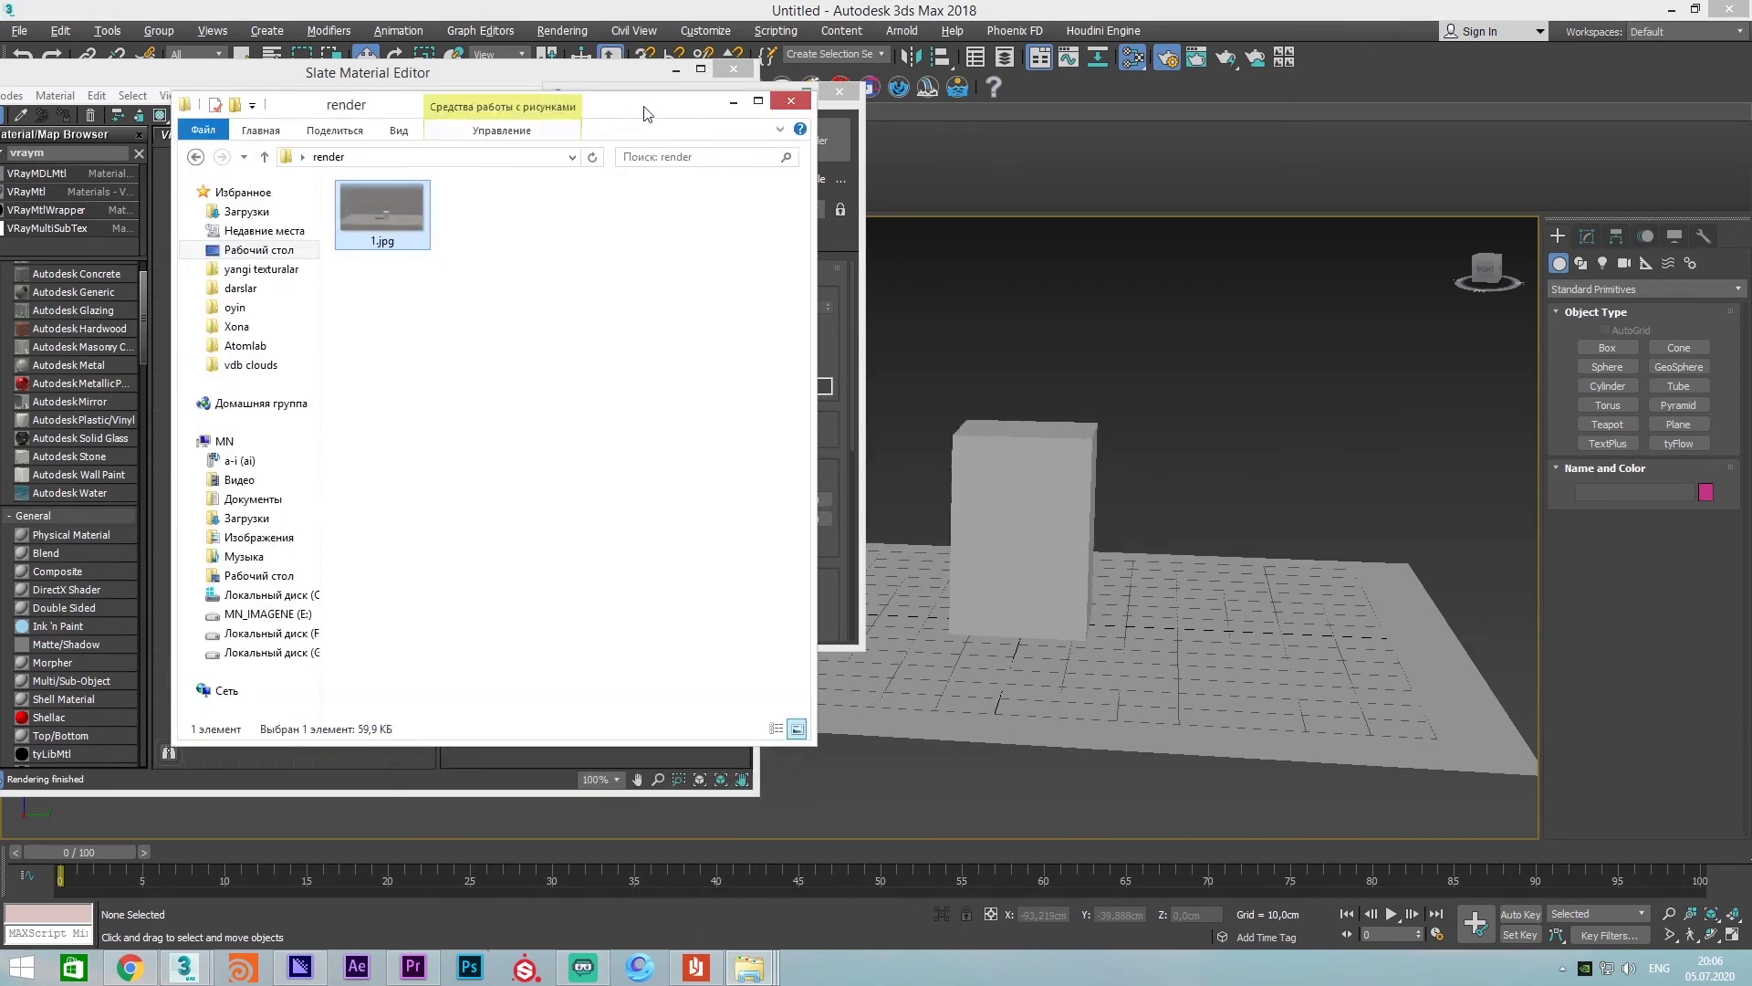
{"action": "left_click", "coordinate": [802, 108]}
{"action": "key", "text": "alt+Tab"}
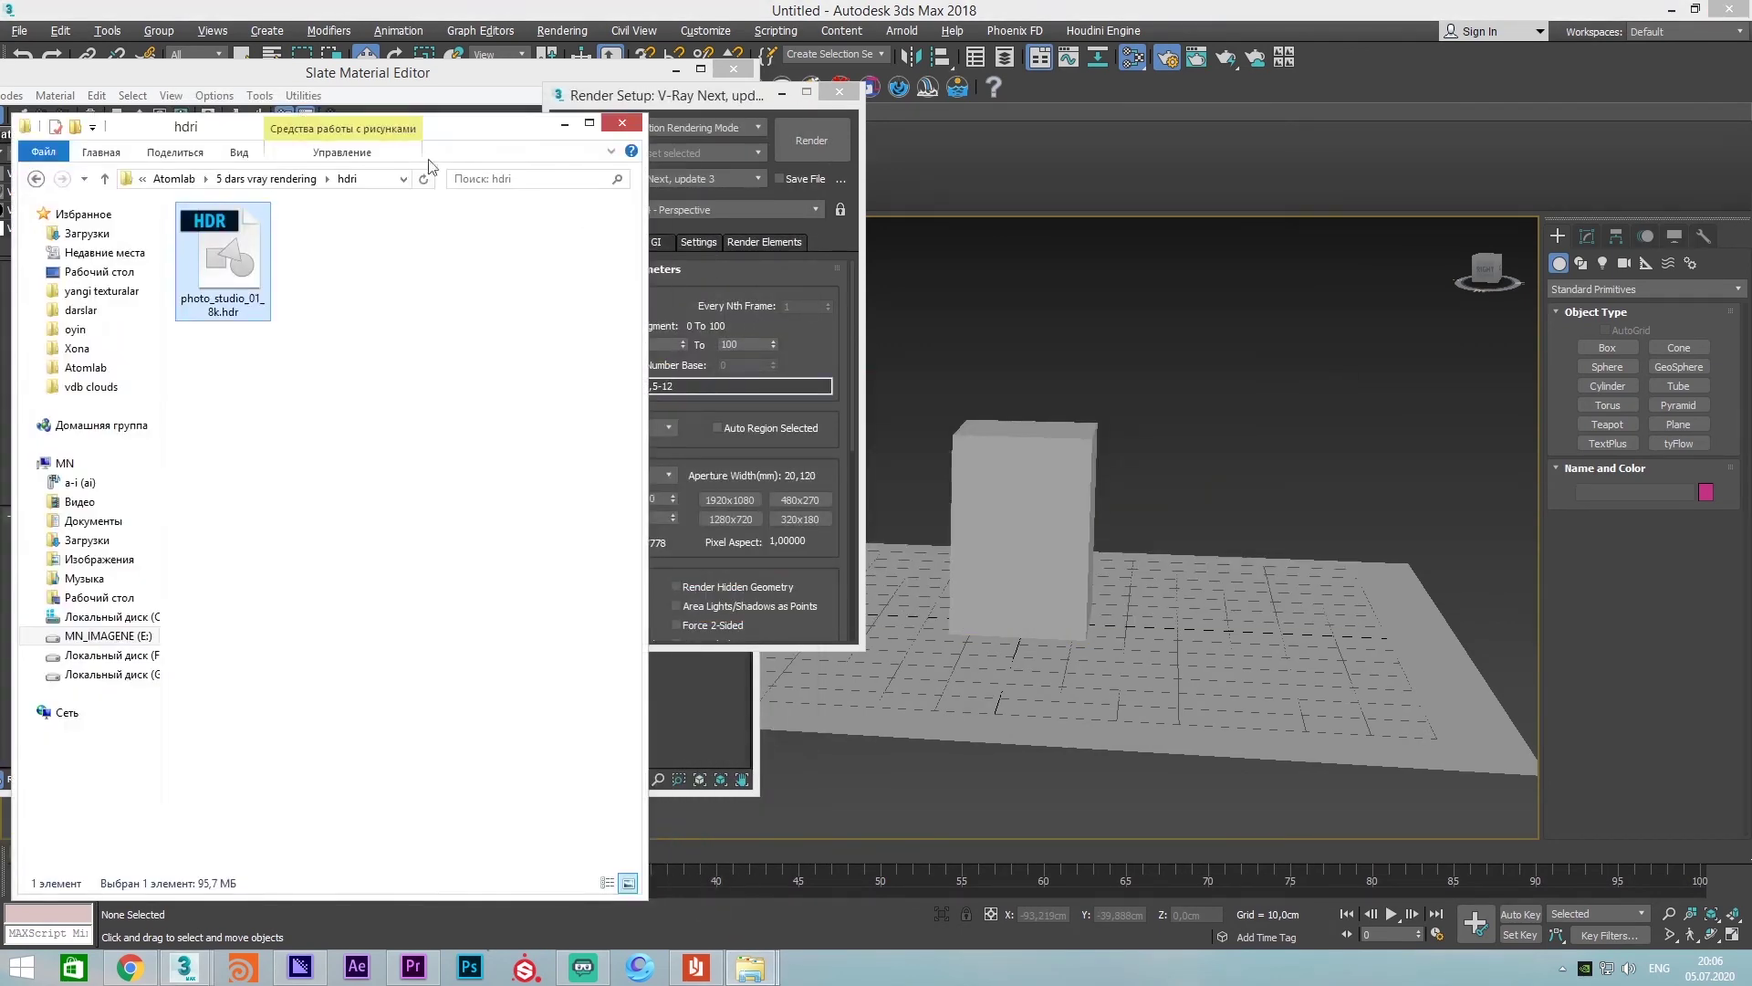
{"action": "left_click_drag", "start_coordinate": [435, 141], "coordinate": [977, 205]}
{"action": "left_click_drag", "start_coordinate": [807, 285], "coordinate": [282, 613]}
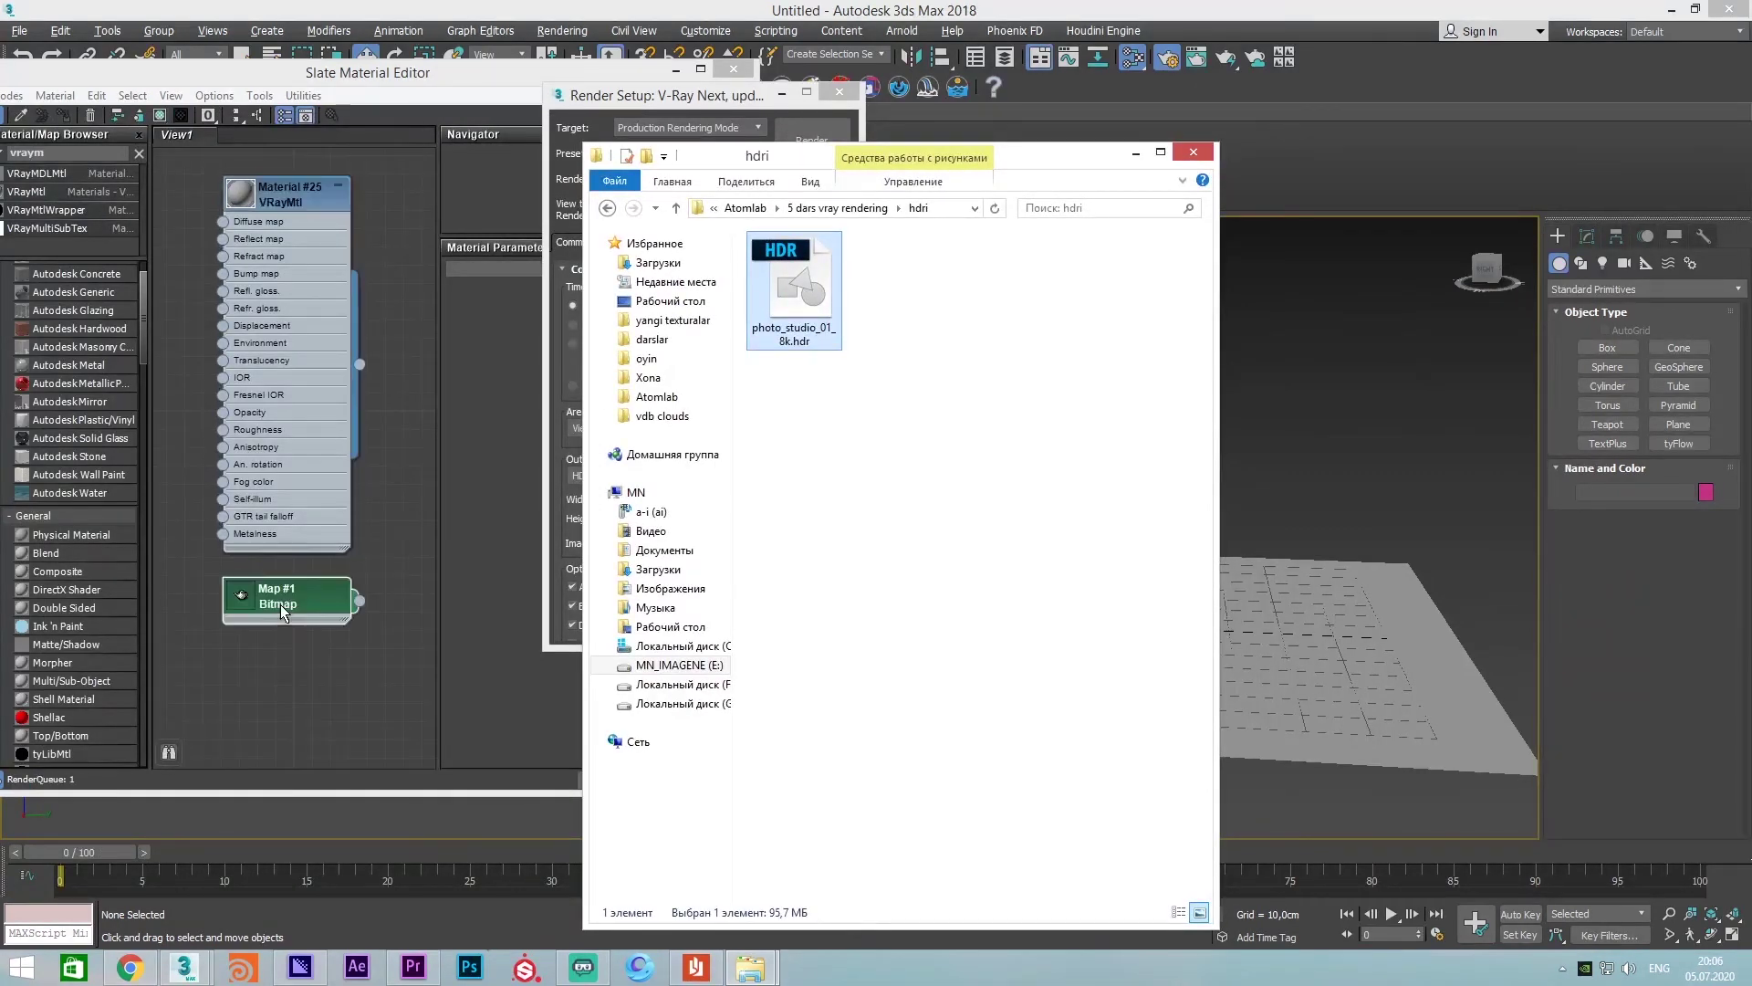
{"action": "left_click", "coordinate": [1193, 152]}
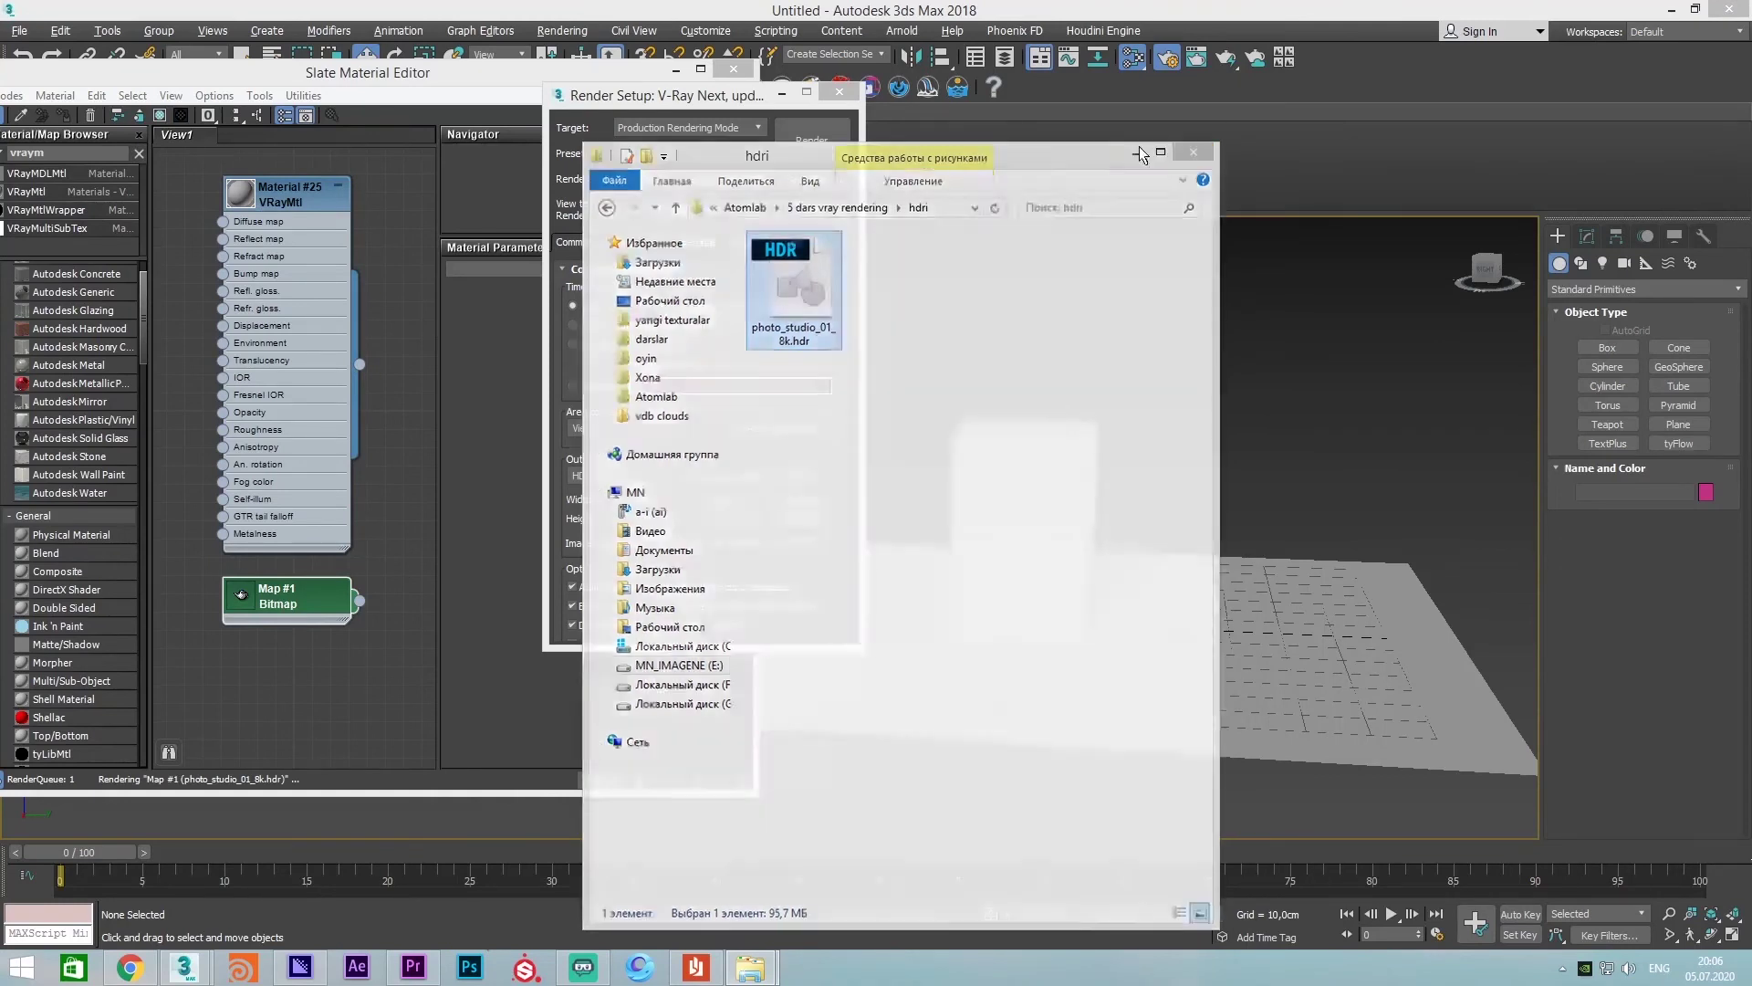
{"action": "left_click", "coordinate": [243, 596]}
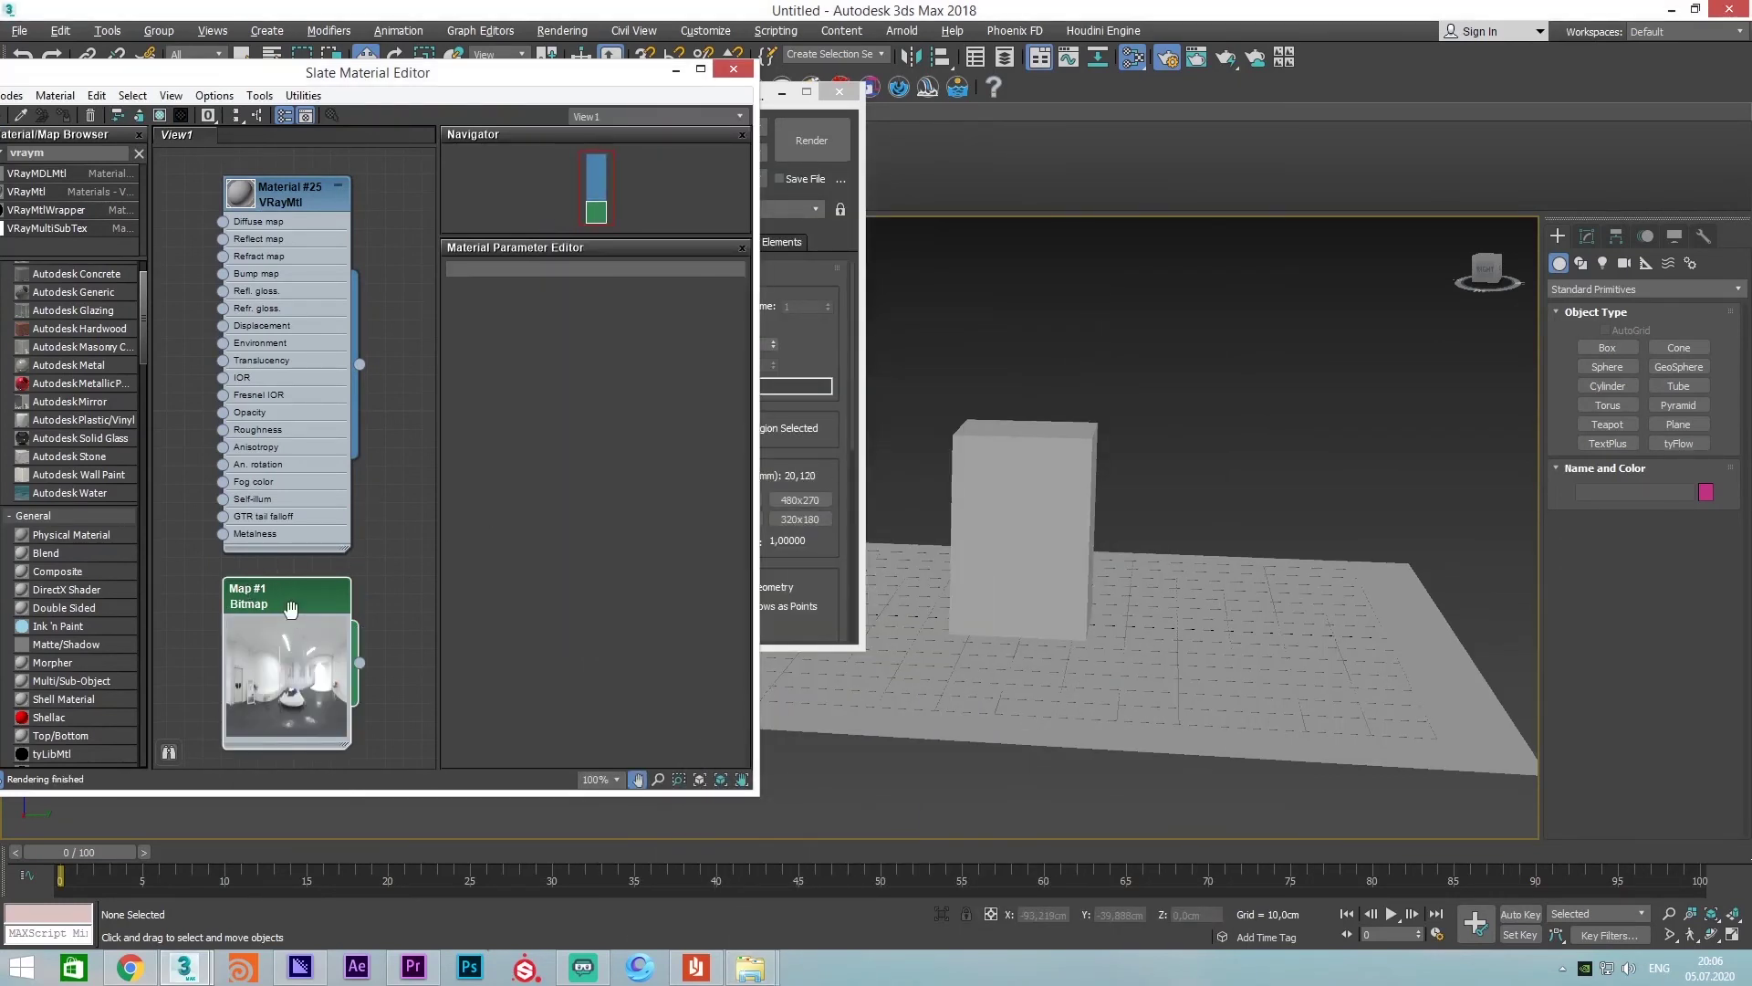
{"action": "middle_click_drag", "start_coordinate": [1017, 392], "coordinate": [1114, 404]}
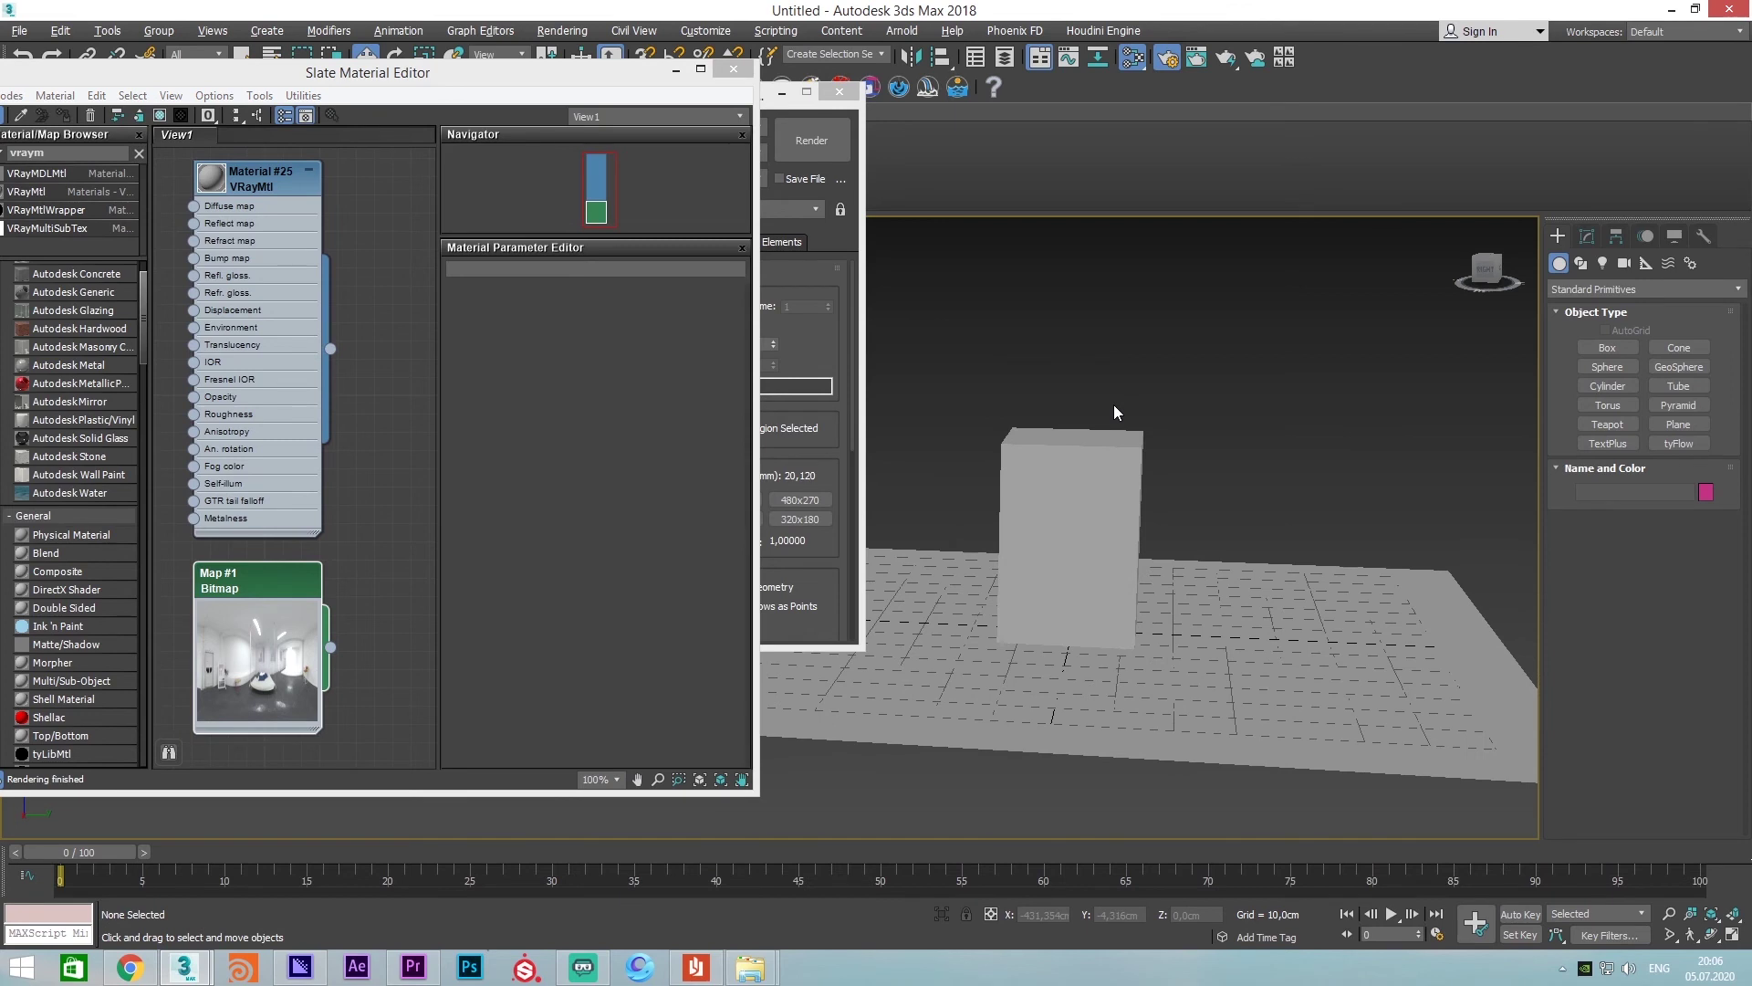
Wire the HDR bitmap into the Environment Map slot as an Instance and start a V-Ray render
{"action": "key", "text": "8"}
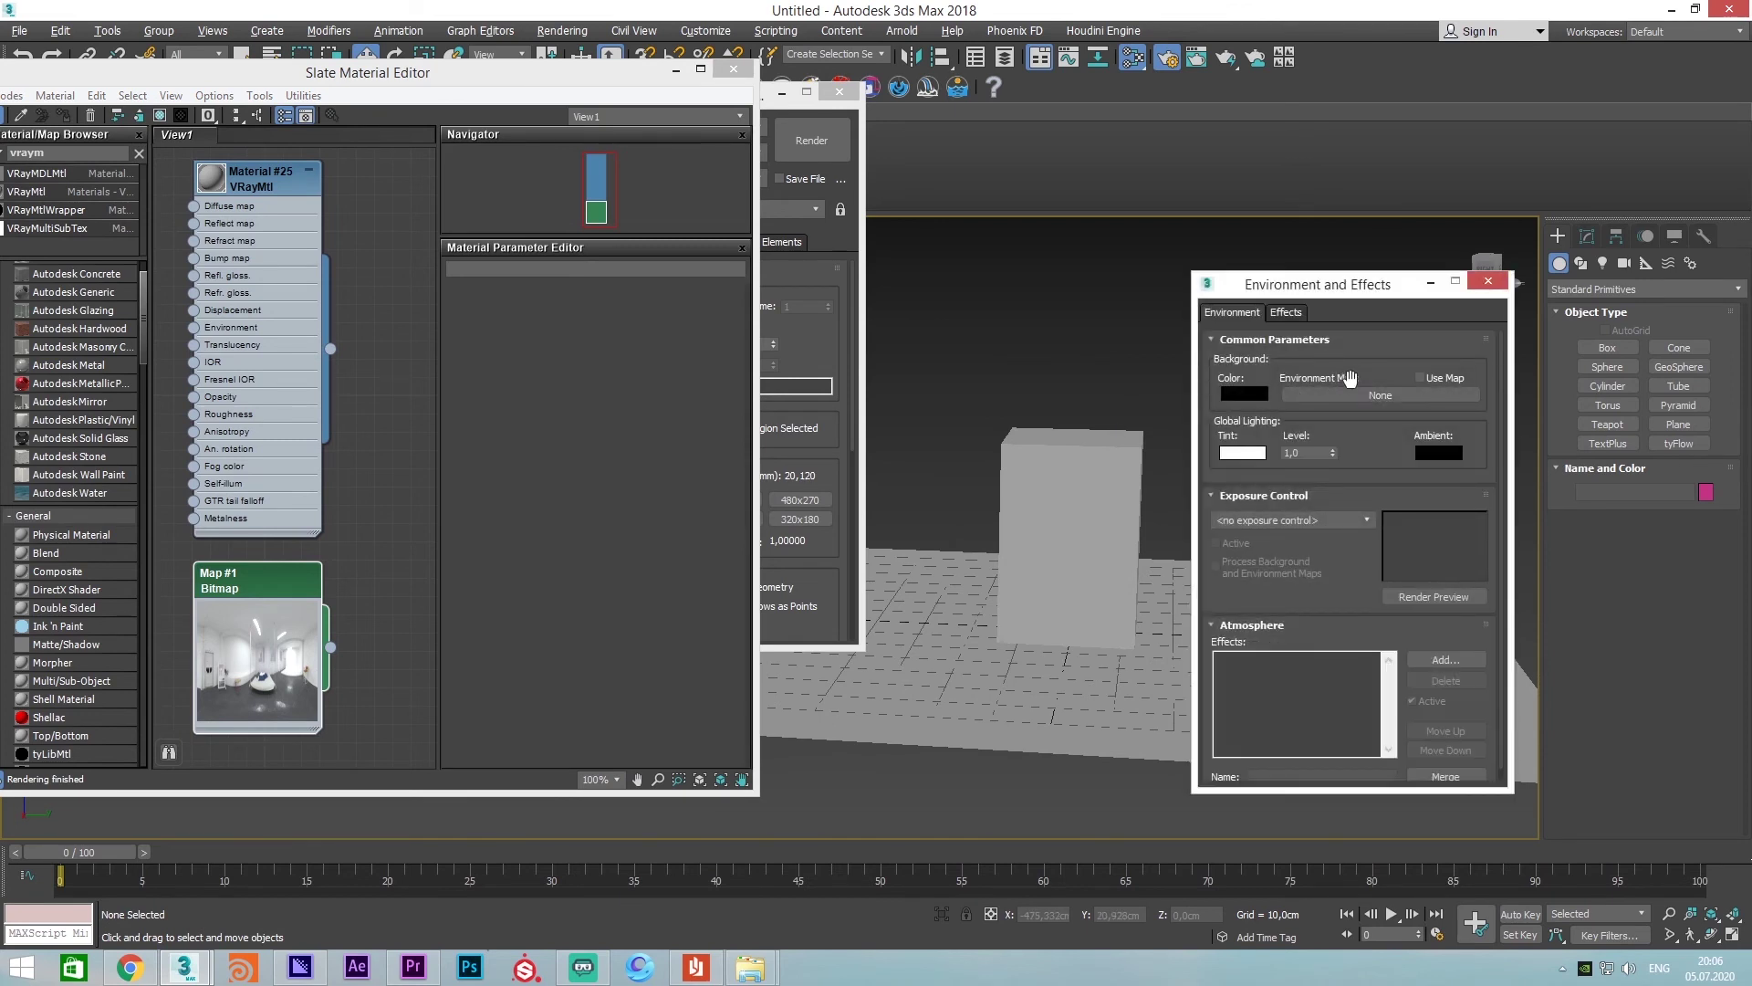
{"action": "left_click_drag", "start_coordinate": [330, 646], "coordinate": [1210, 456]}
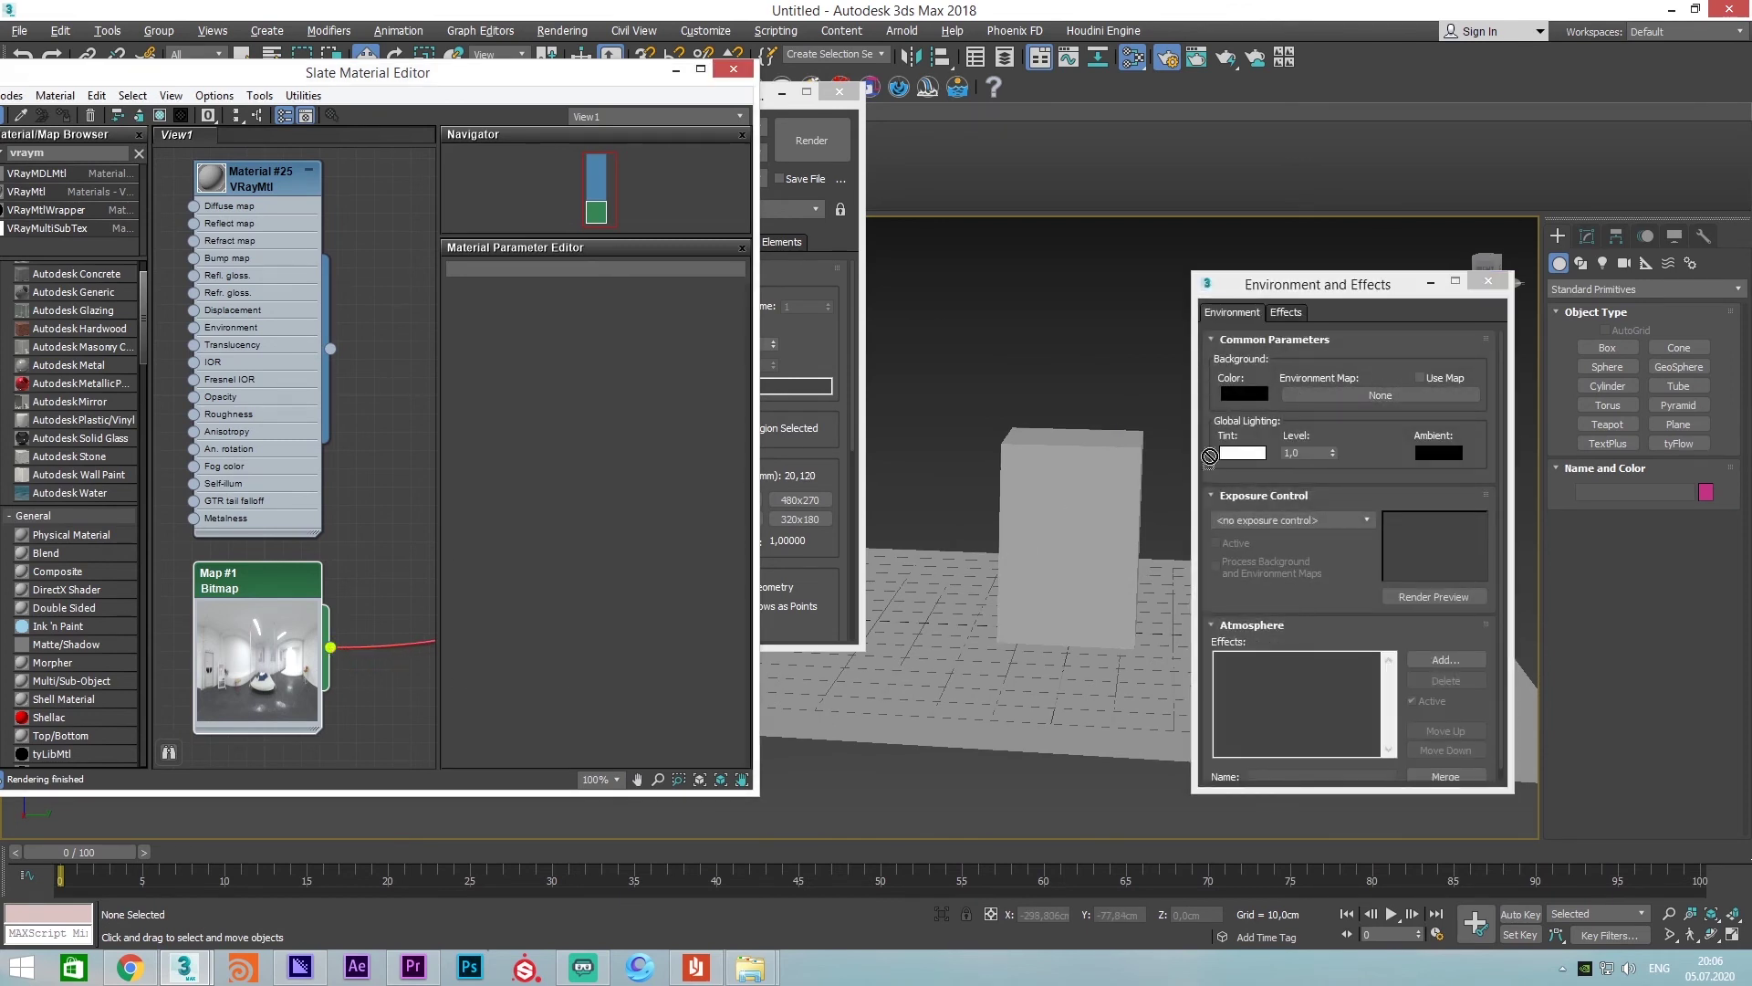
{"action": "left_click_drag", "start_coordinate": [1372, 398], "coordinate": [1374, 397]}
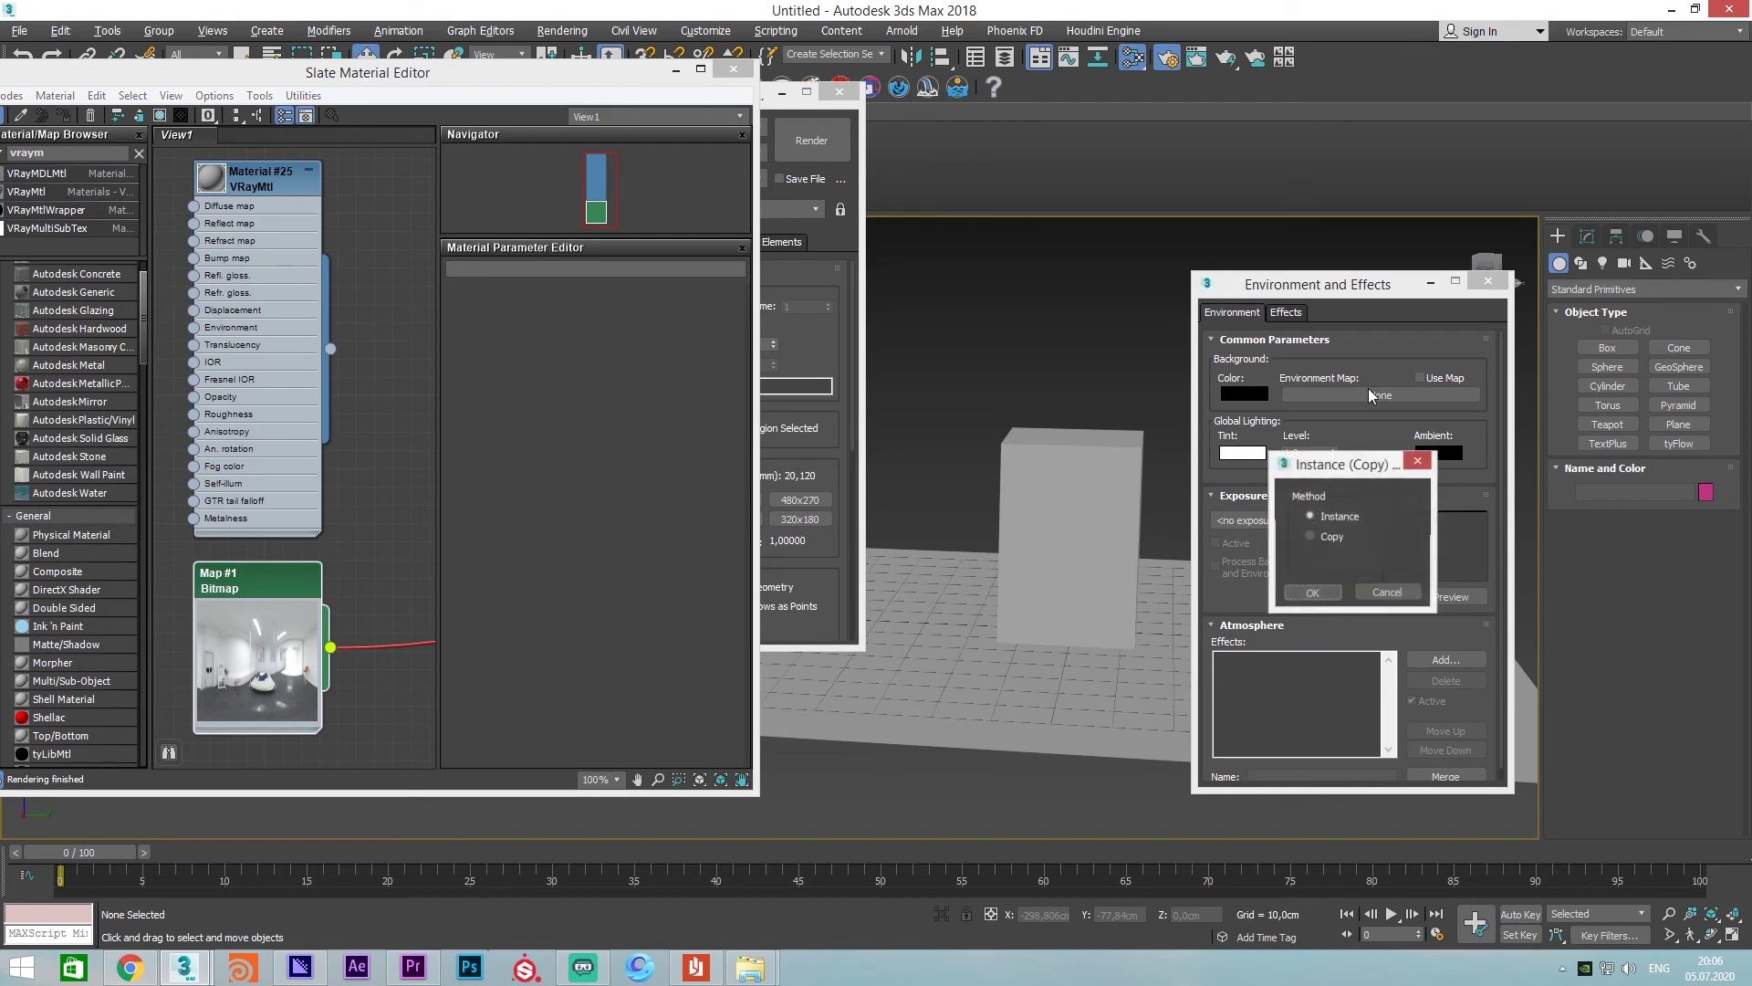
{"action": "left_click", "coordinate": [1314, 593]}
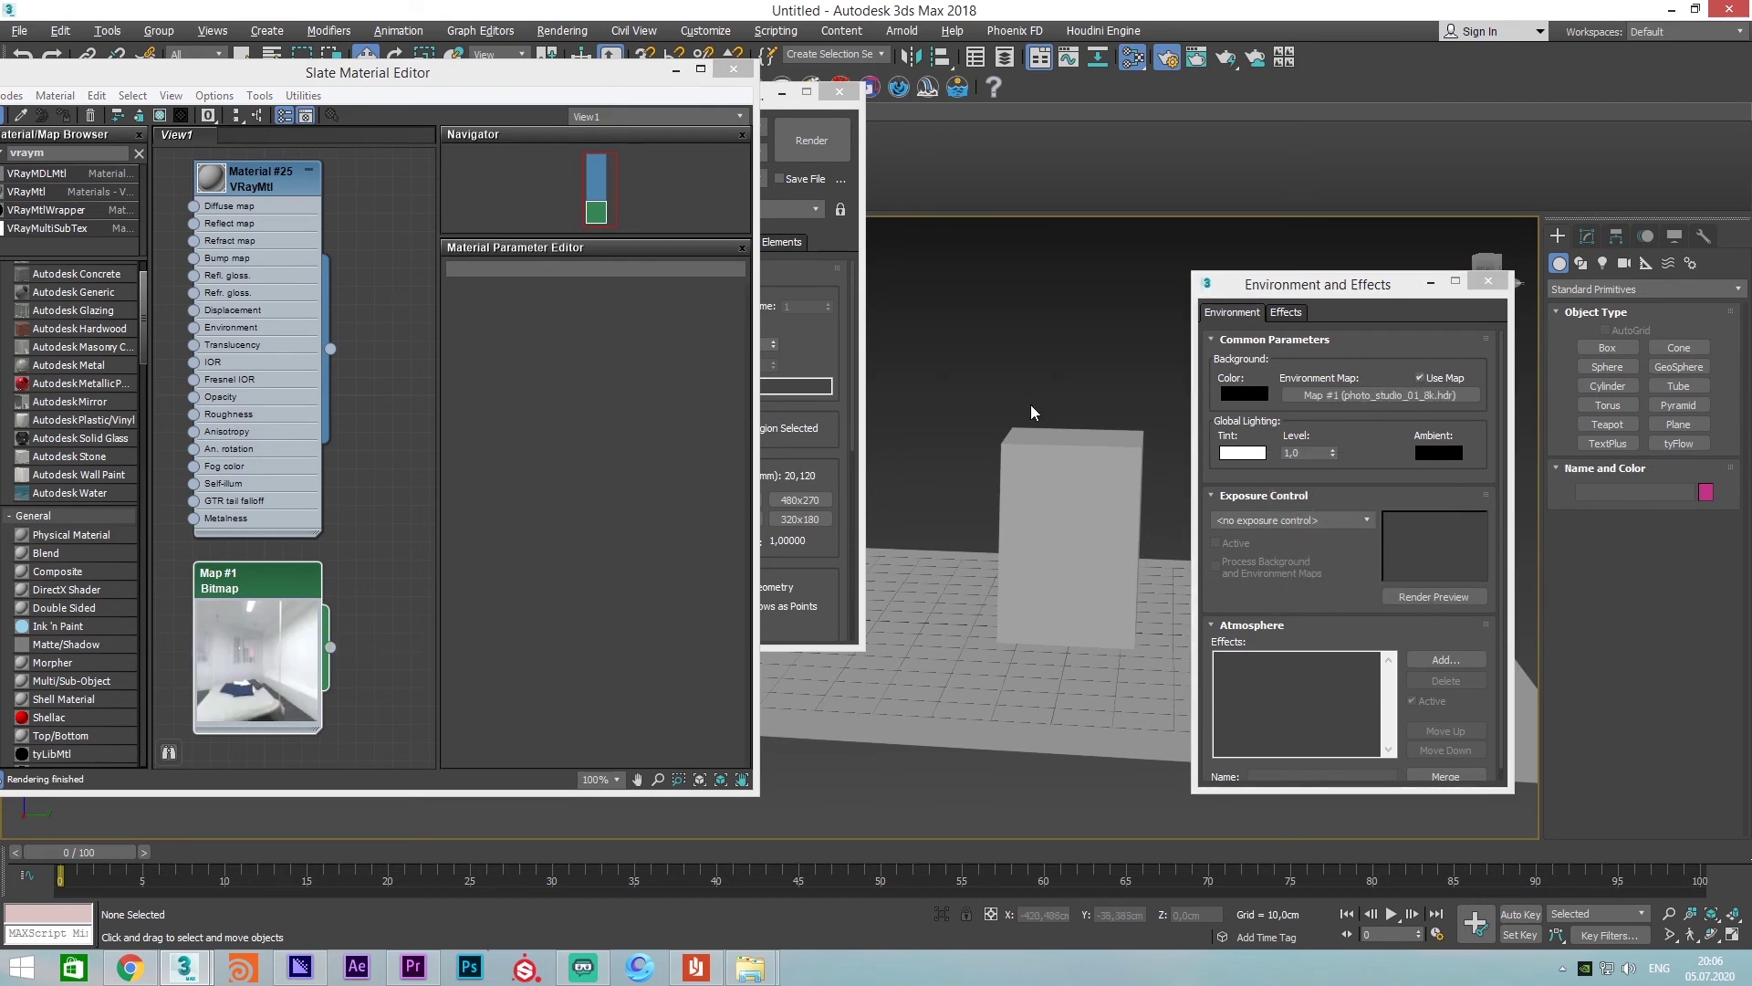
{"action": "key", "text": "shift+q"}
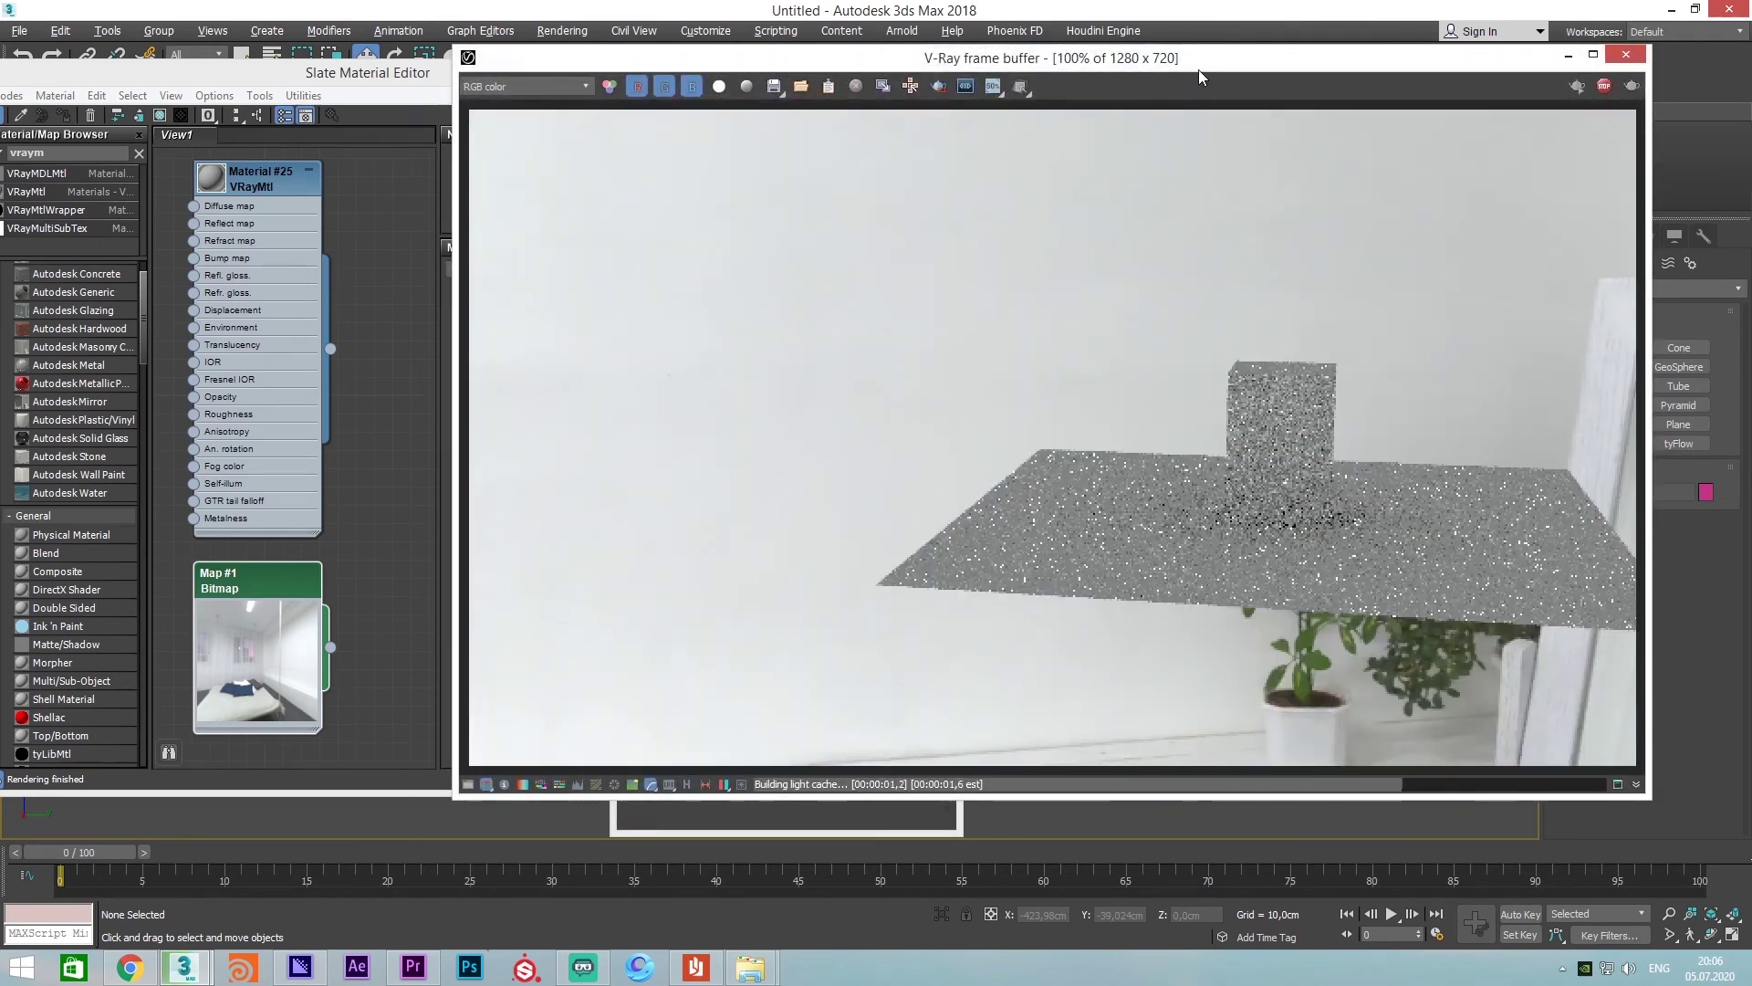
Re-render the scene and move the render window to reveal the environment settings
{"action": "left_click_drag", "start_coordinate": [1197, 69], "coordinate": [855, 77]}
{"action": "scroll", "coordinate": [972, 496], "scroll_direction": "up", "scroll_amount": 2}
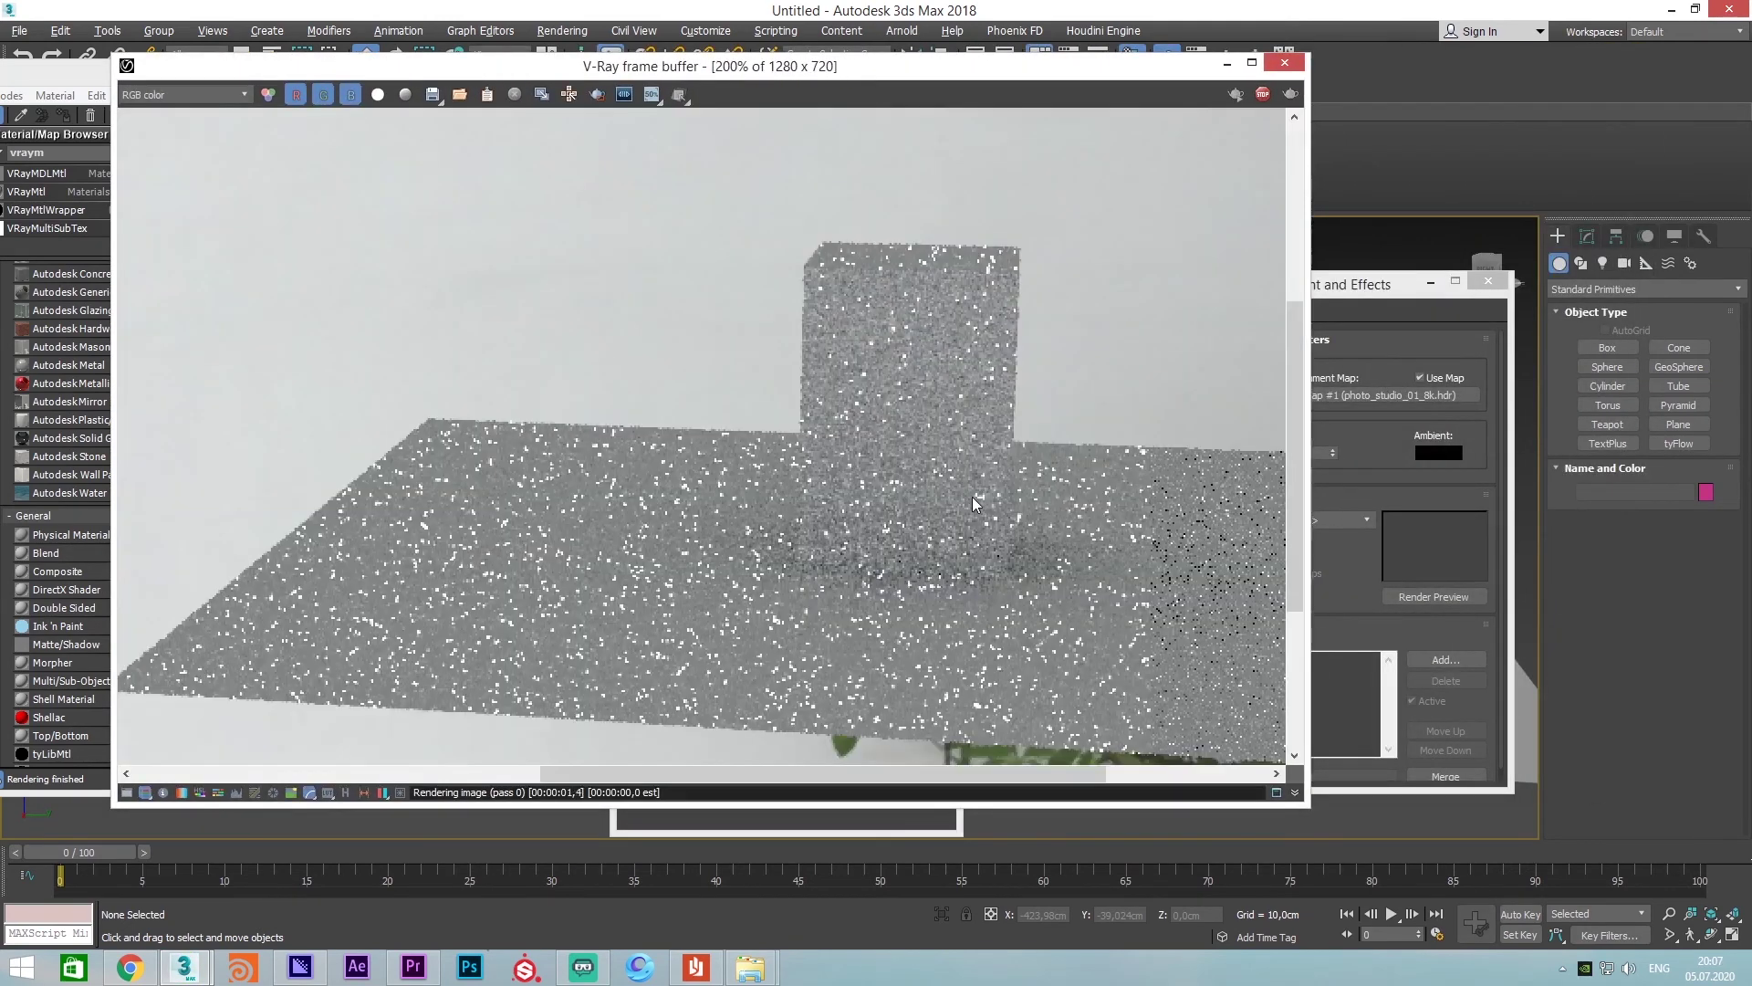
{"action": "scroll", "coordinate": [818, 460], "scroll_direction": "down", "scroll_amount": 2}
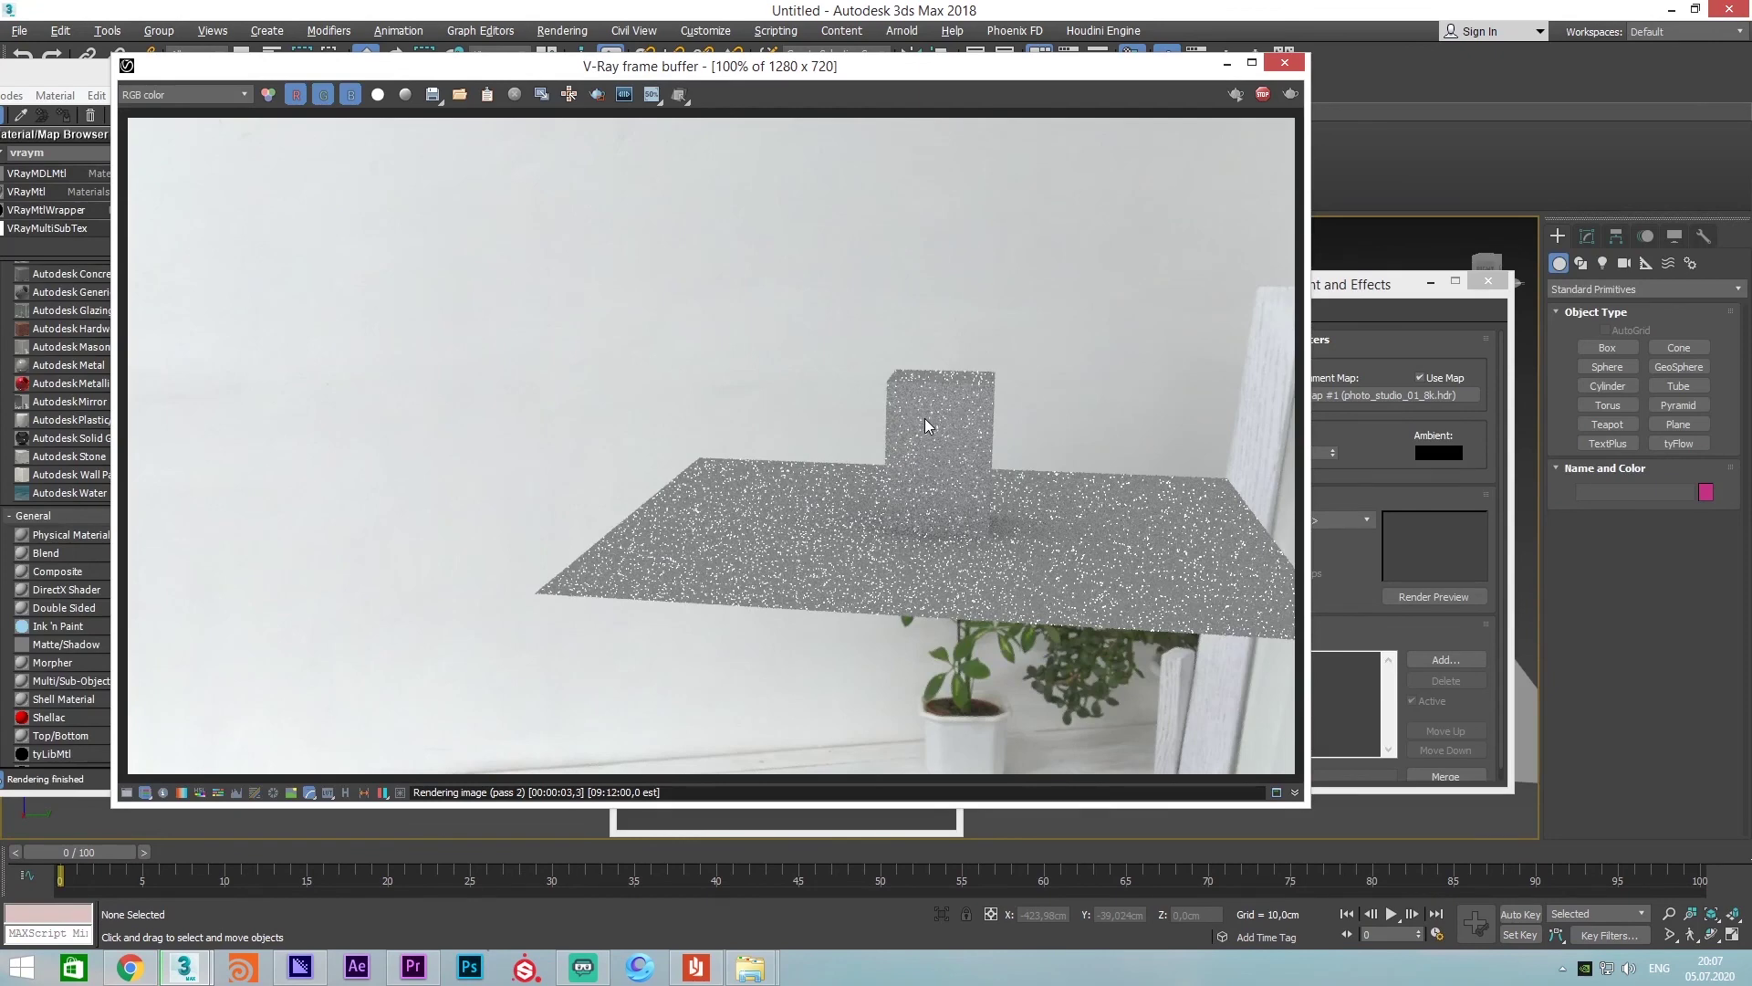
{"action": "left_click", "coordinate": [1235, 93]}
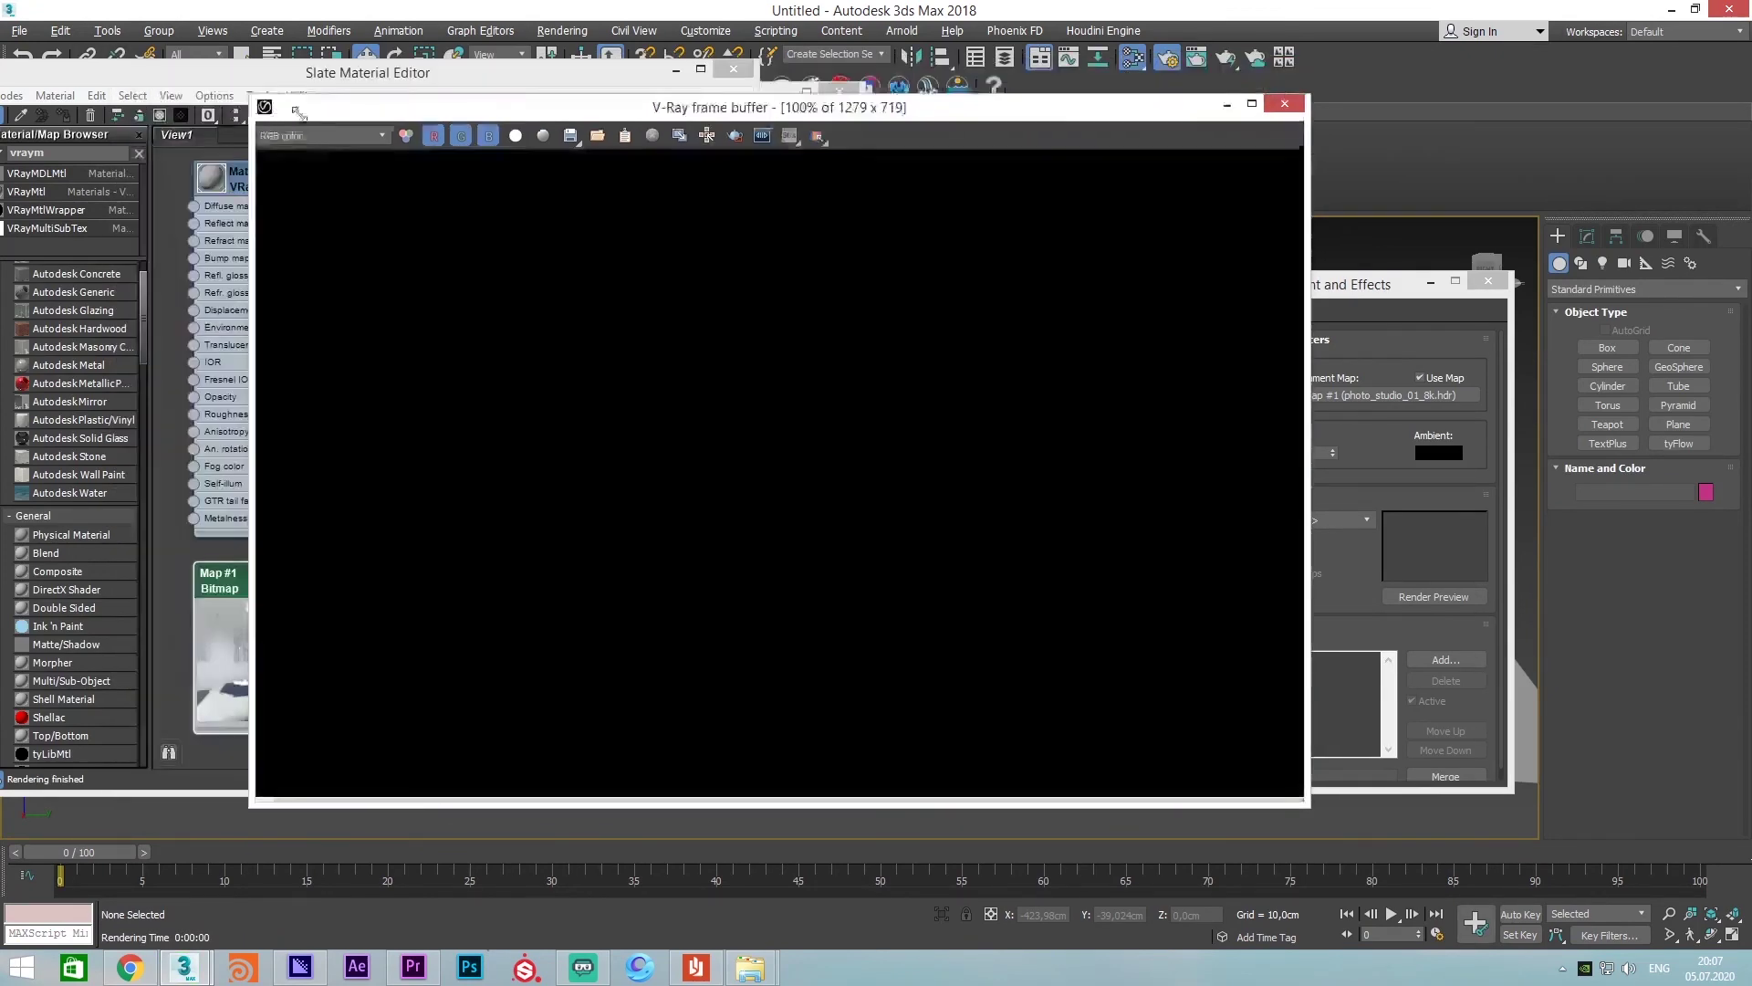
{"action": "left_click_drag", "start_coordinate": [113, 57], "coordinate": [345, 139]}
{"action": "left_click_drag", "start_coordinate": [806, 159], "coordinate": [619, 136]}
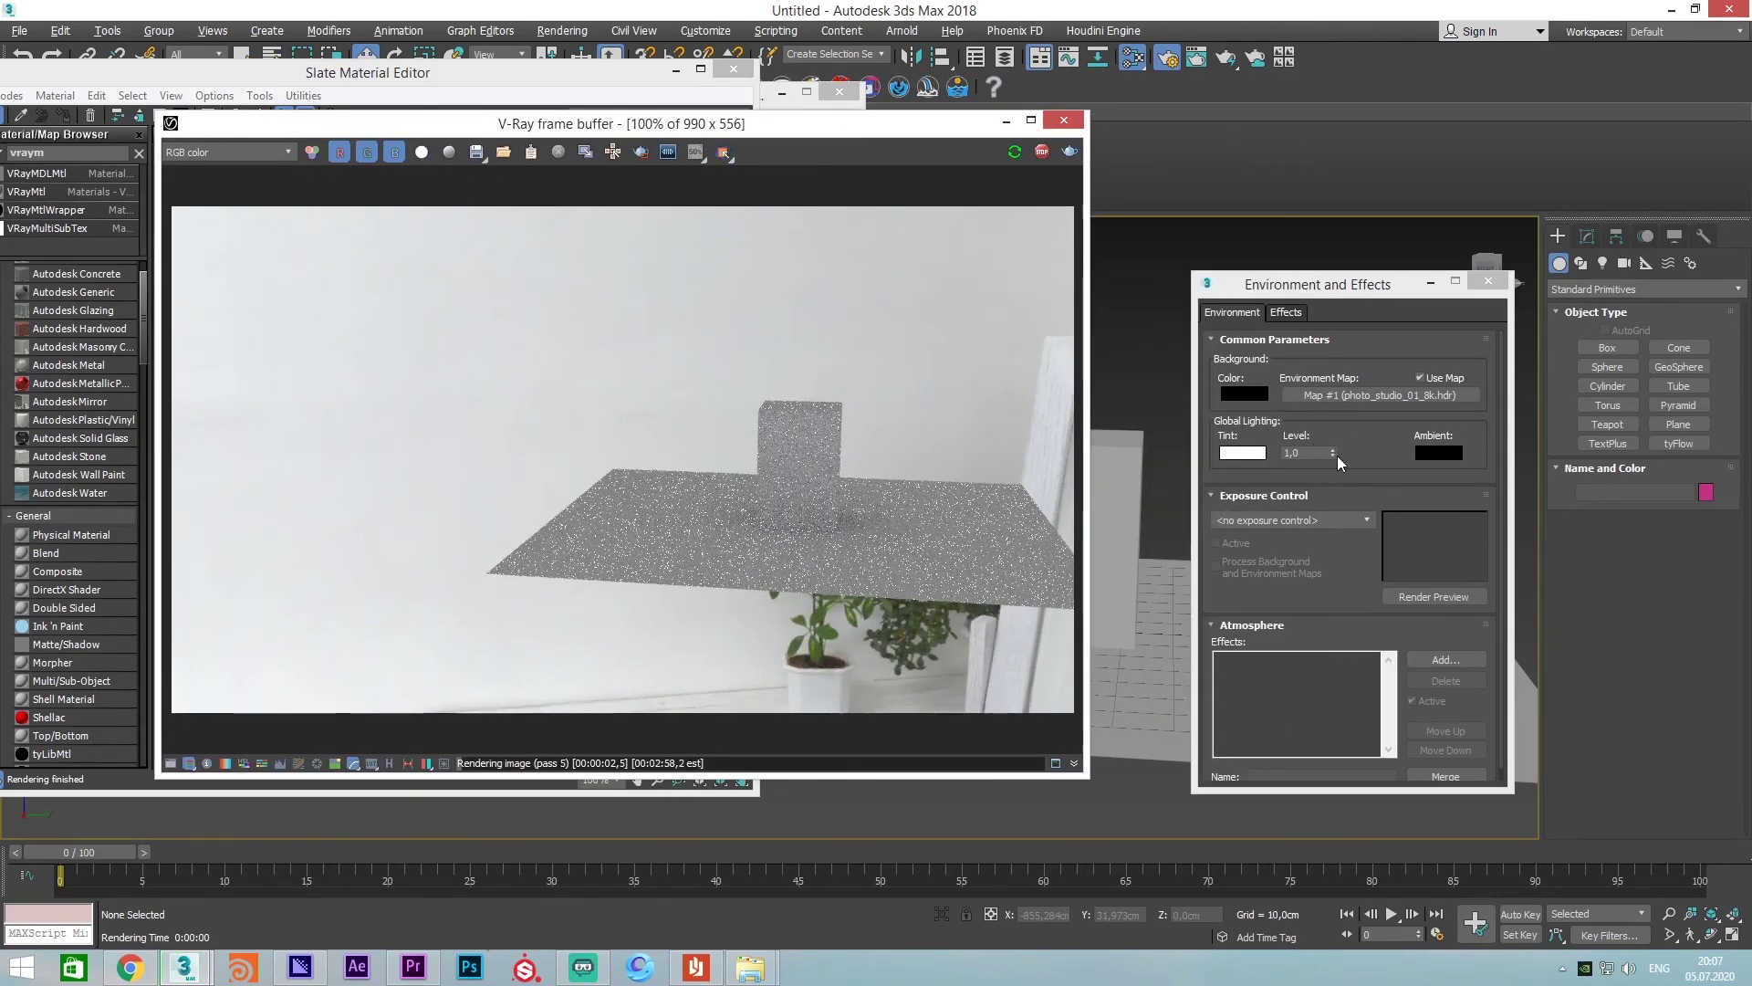
Lower Global Lighting Level from 1,0 to 0,1 and restart the V-Ray render
{"action": "left_click", "coordinate": [1336, 457]}
{"action": "left_click_drag", "start_coordinate": [1335, 461], "coordinate": [1335, 459]}
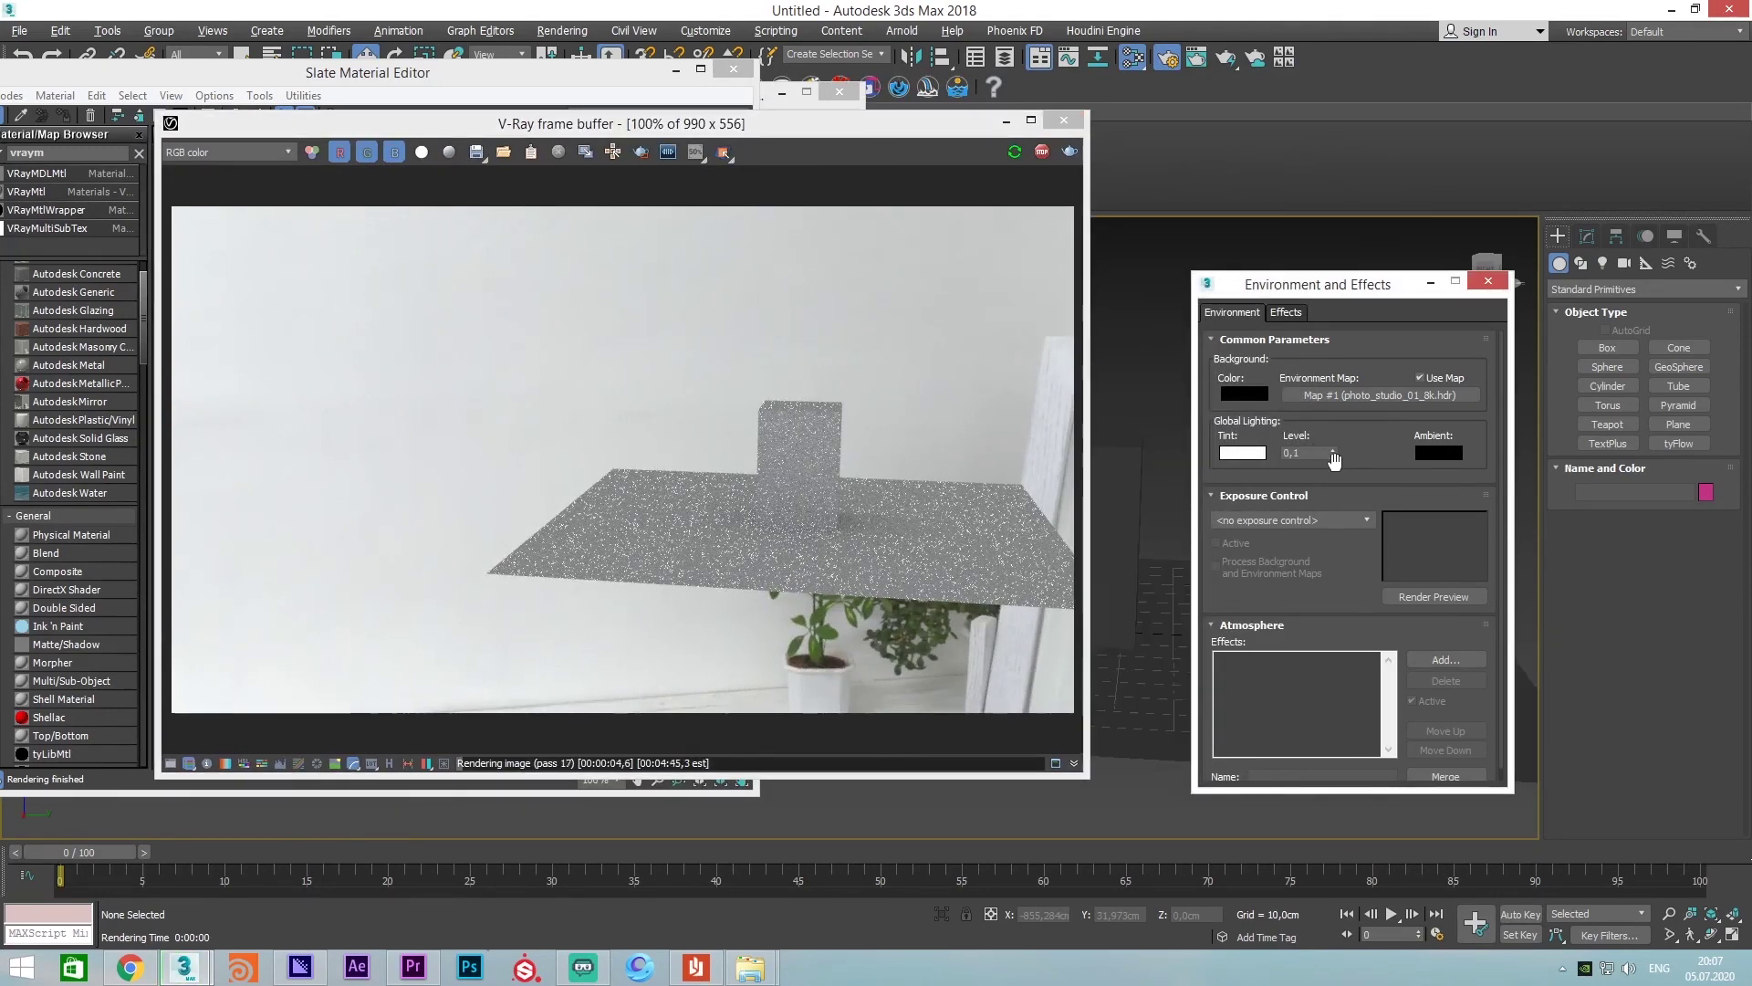
{"action": "left_click", "coordinate": [1042, 152]}
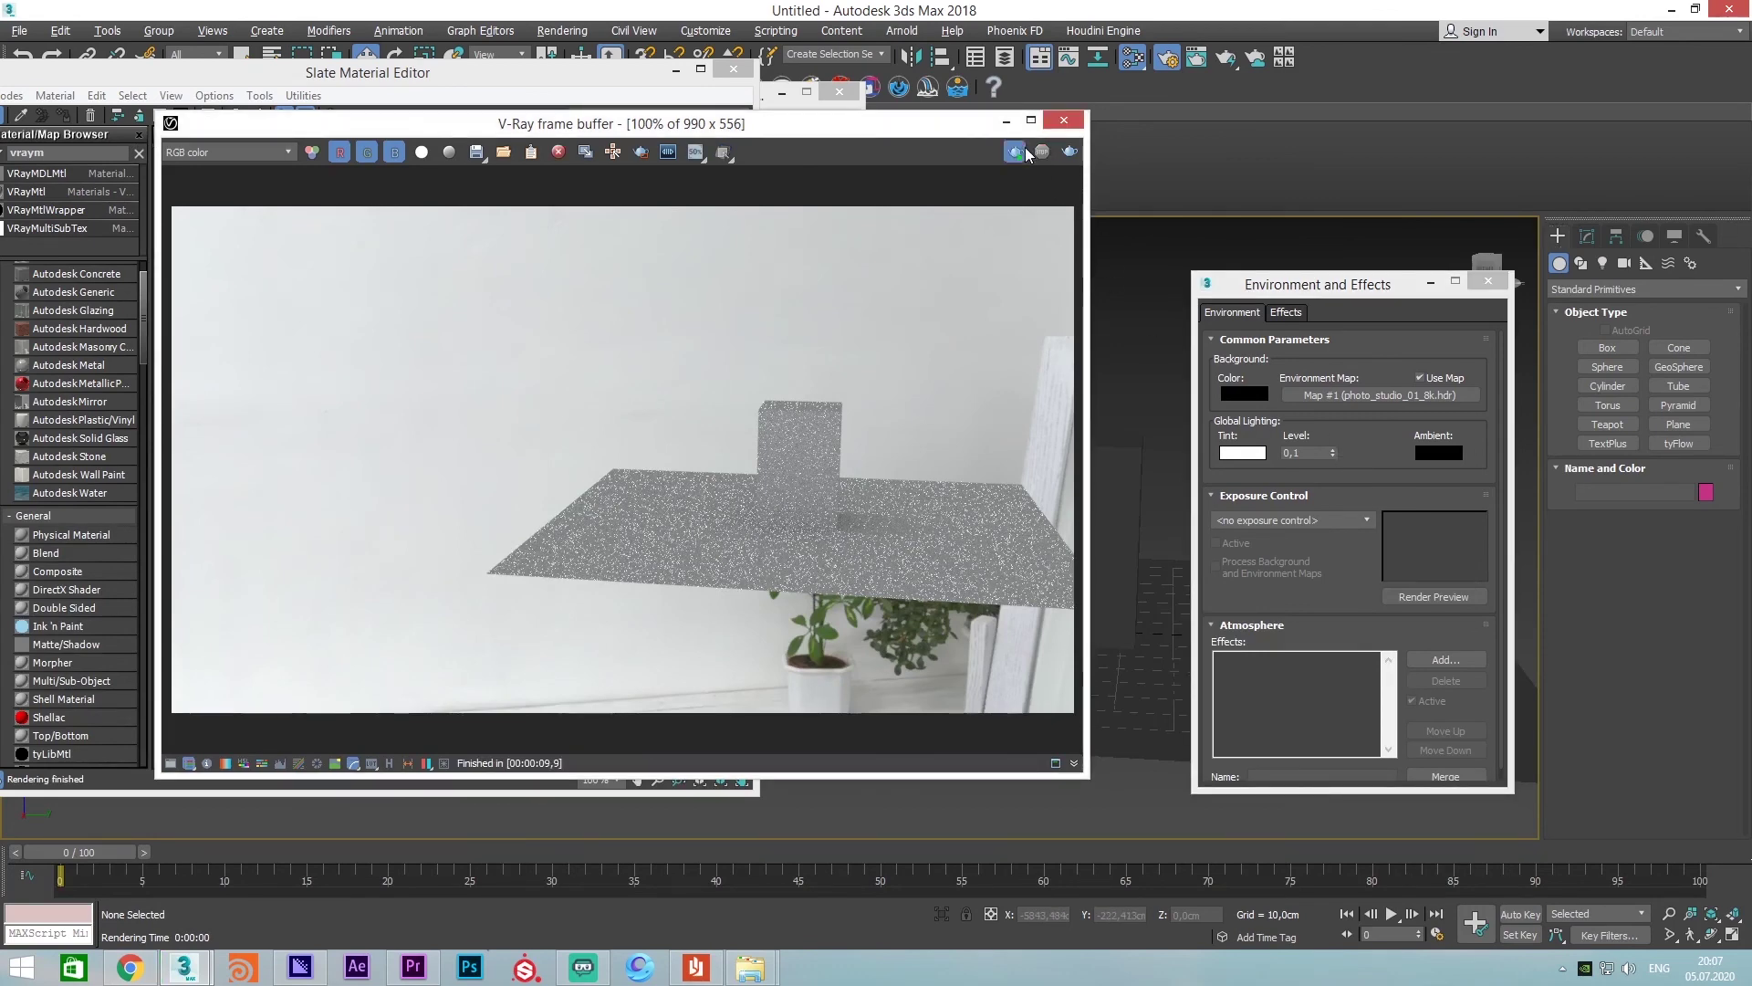
{"action": "left_click", "coordinate": [1021, 152]}
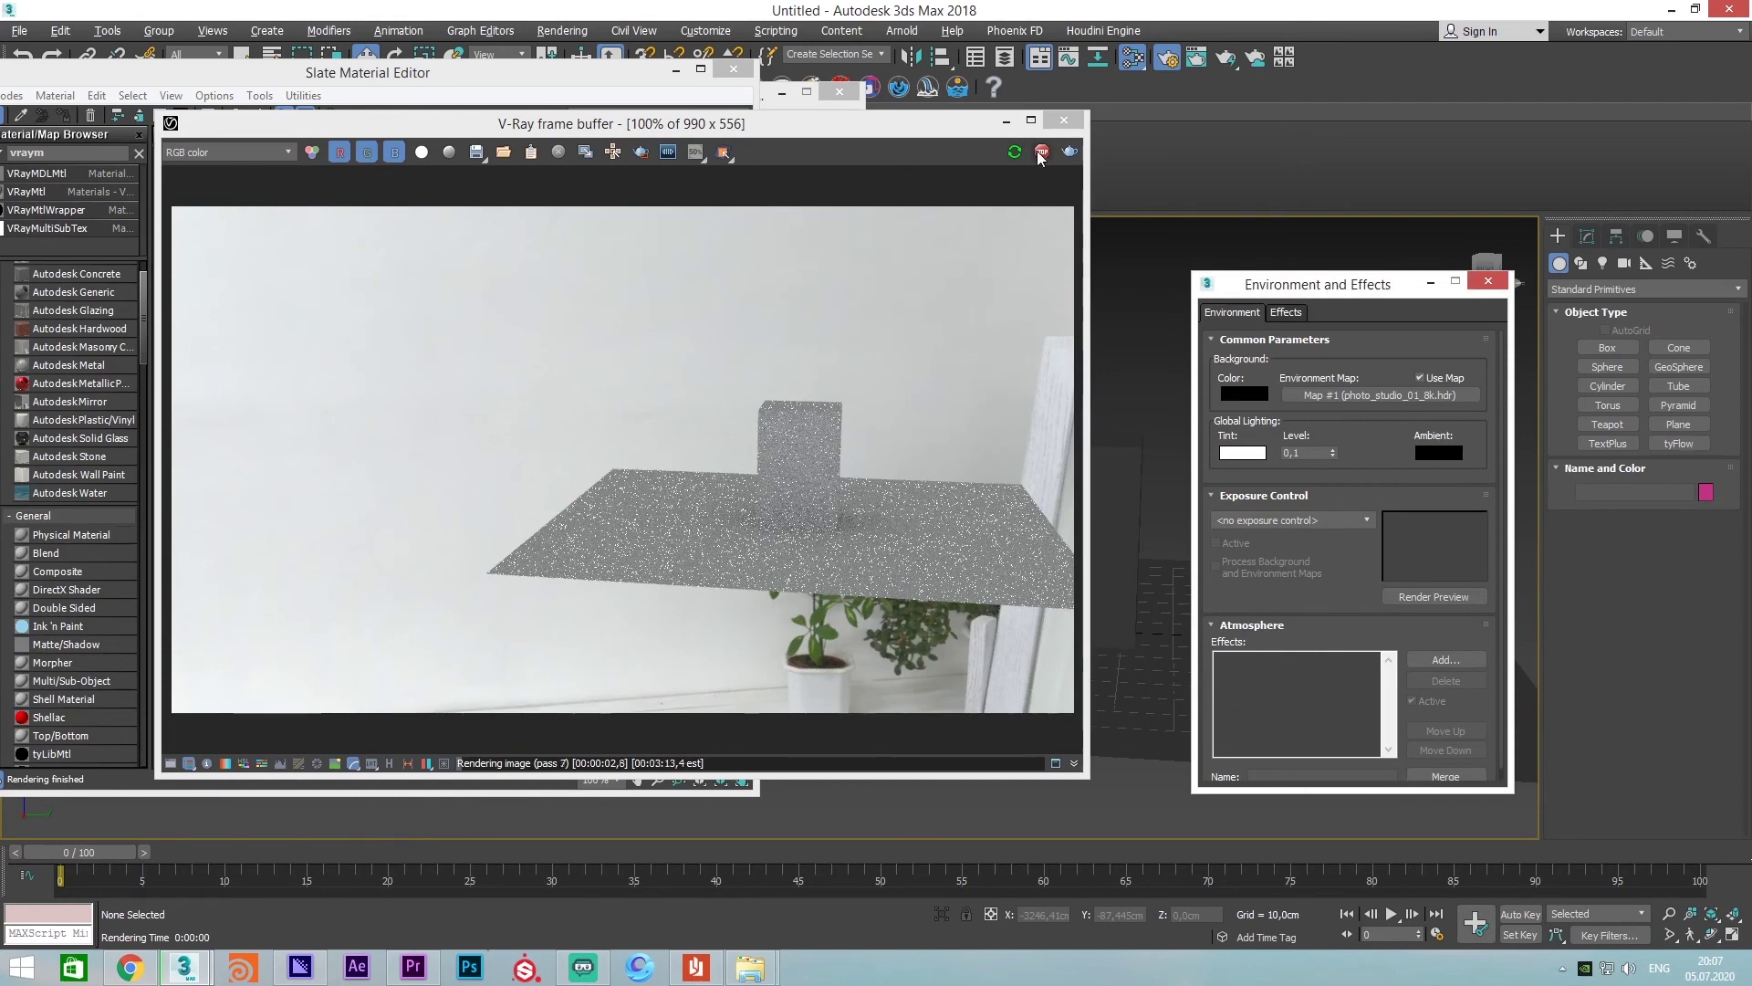
{"action": "left_click", "coordinate": [1040, 151]}
Minimize the Environment, Slate and Render Setup windows and start an interactive V-Ray render
{"action": "left_click", "coordinate": [1432, 283]}
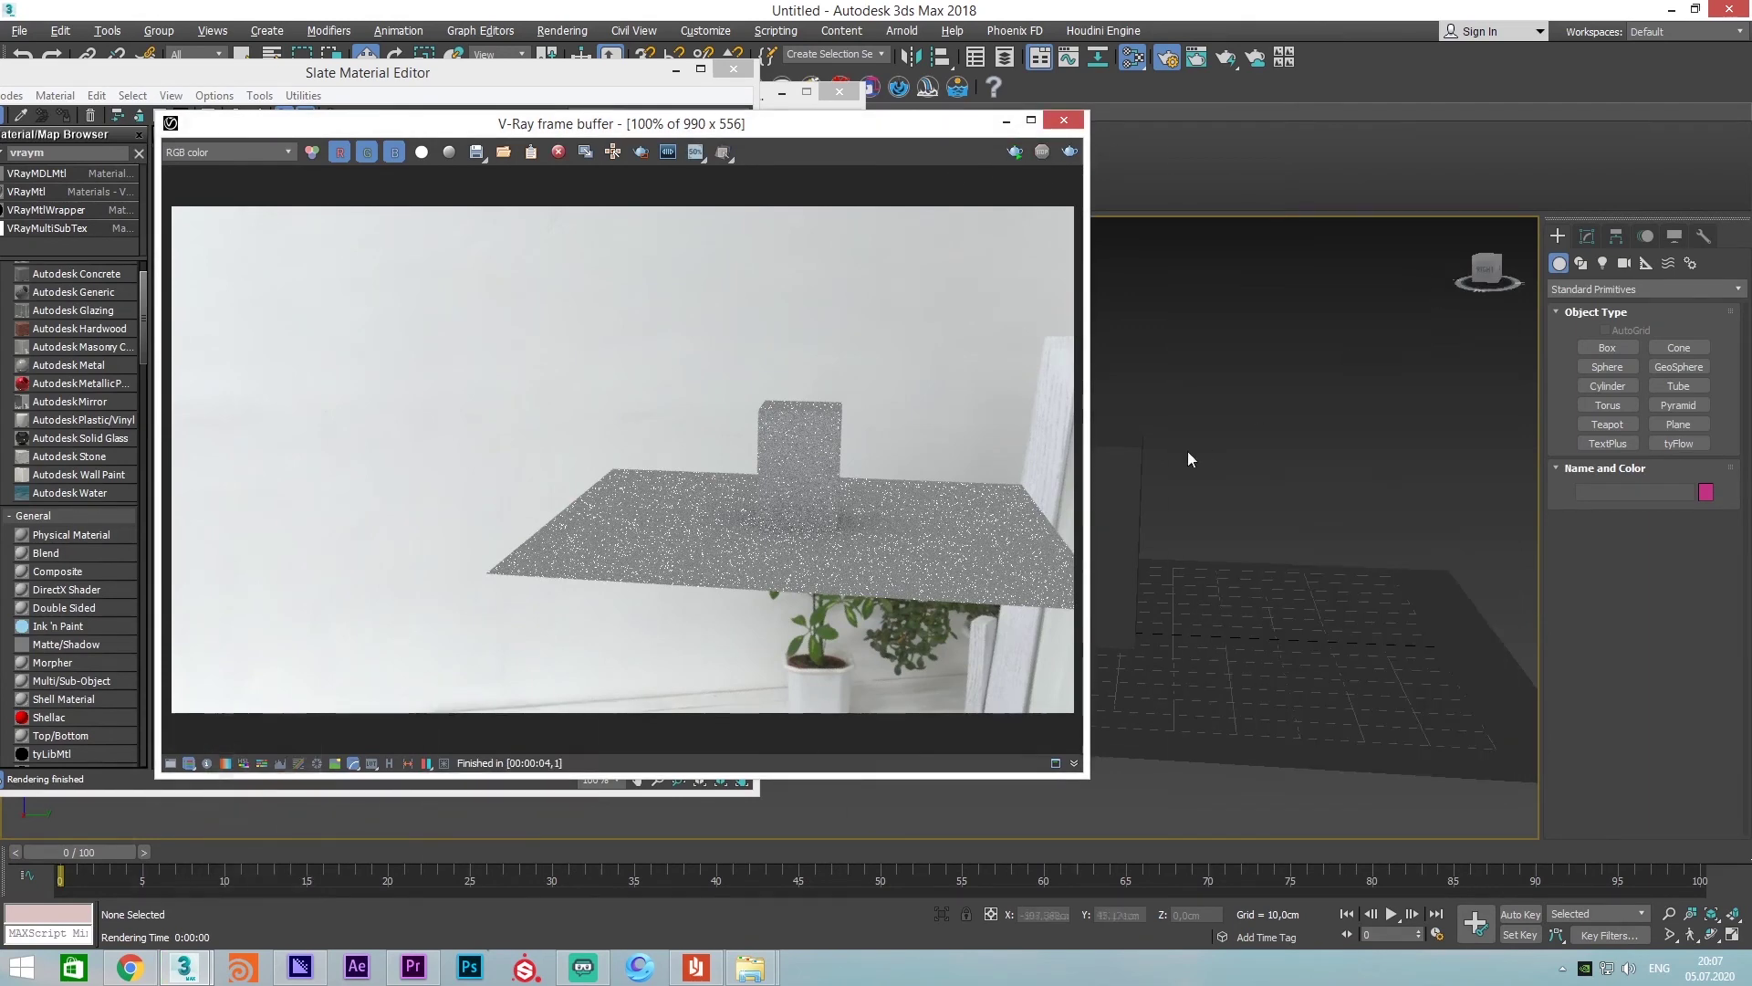
{"action": "scroll", "coordinate": [1191, 543], "scroll_direction": "up", "scroll_amount": 3}
{"action": "left_click", "coordinate": [1191, 544]}
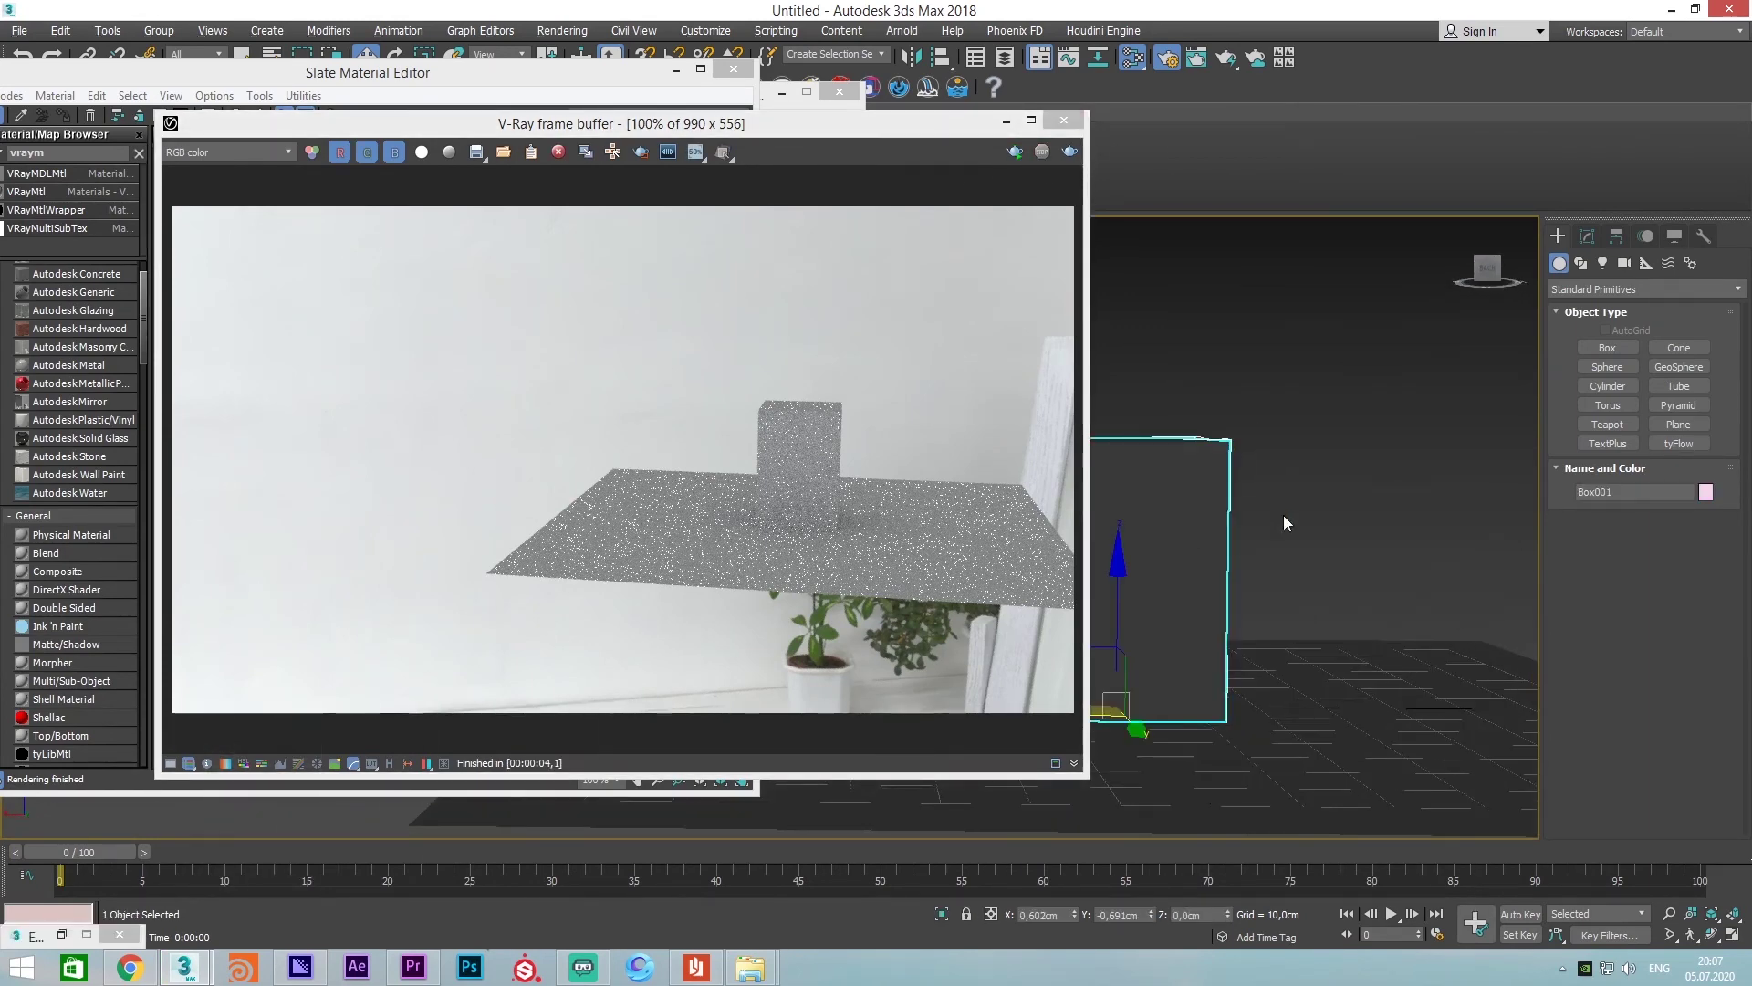
{"action": "middle_click_drag", "start_coordinate": [1283, 514], "coordinate": [1233, 510]}
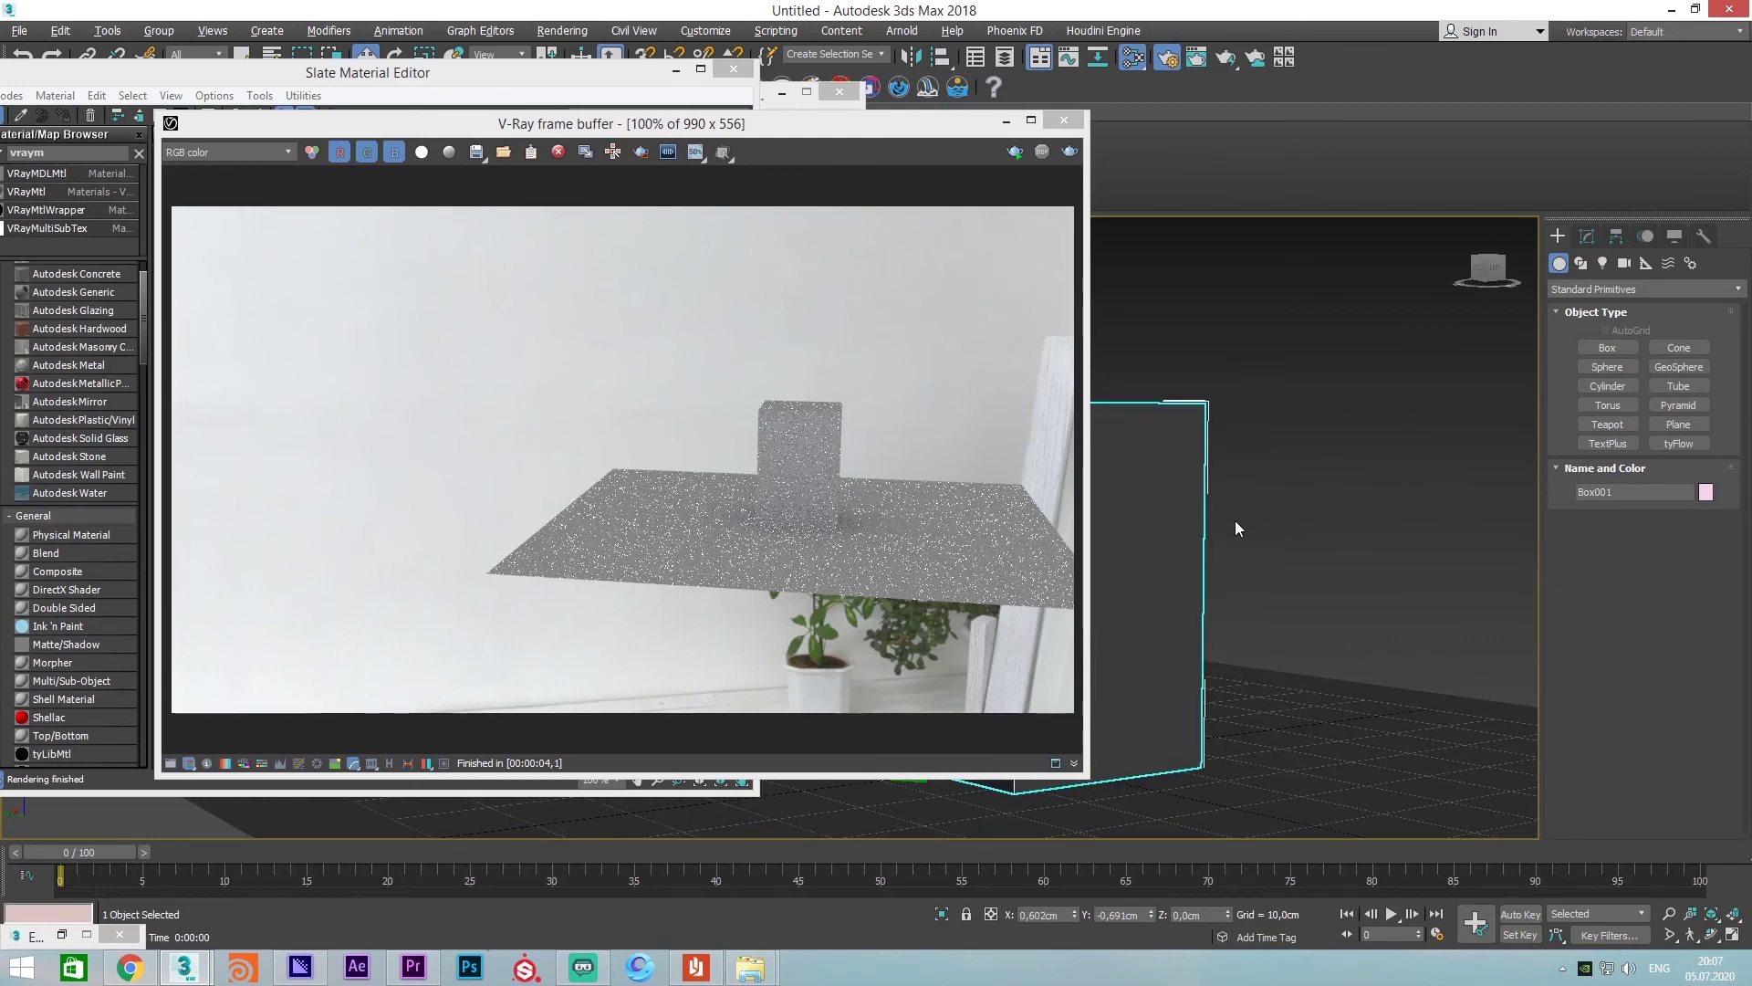
{"action": "left_click_drag", "start_coordinate": [945, 129], "coordinate": [927, 201]}
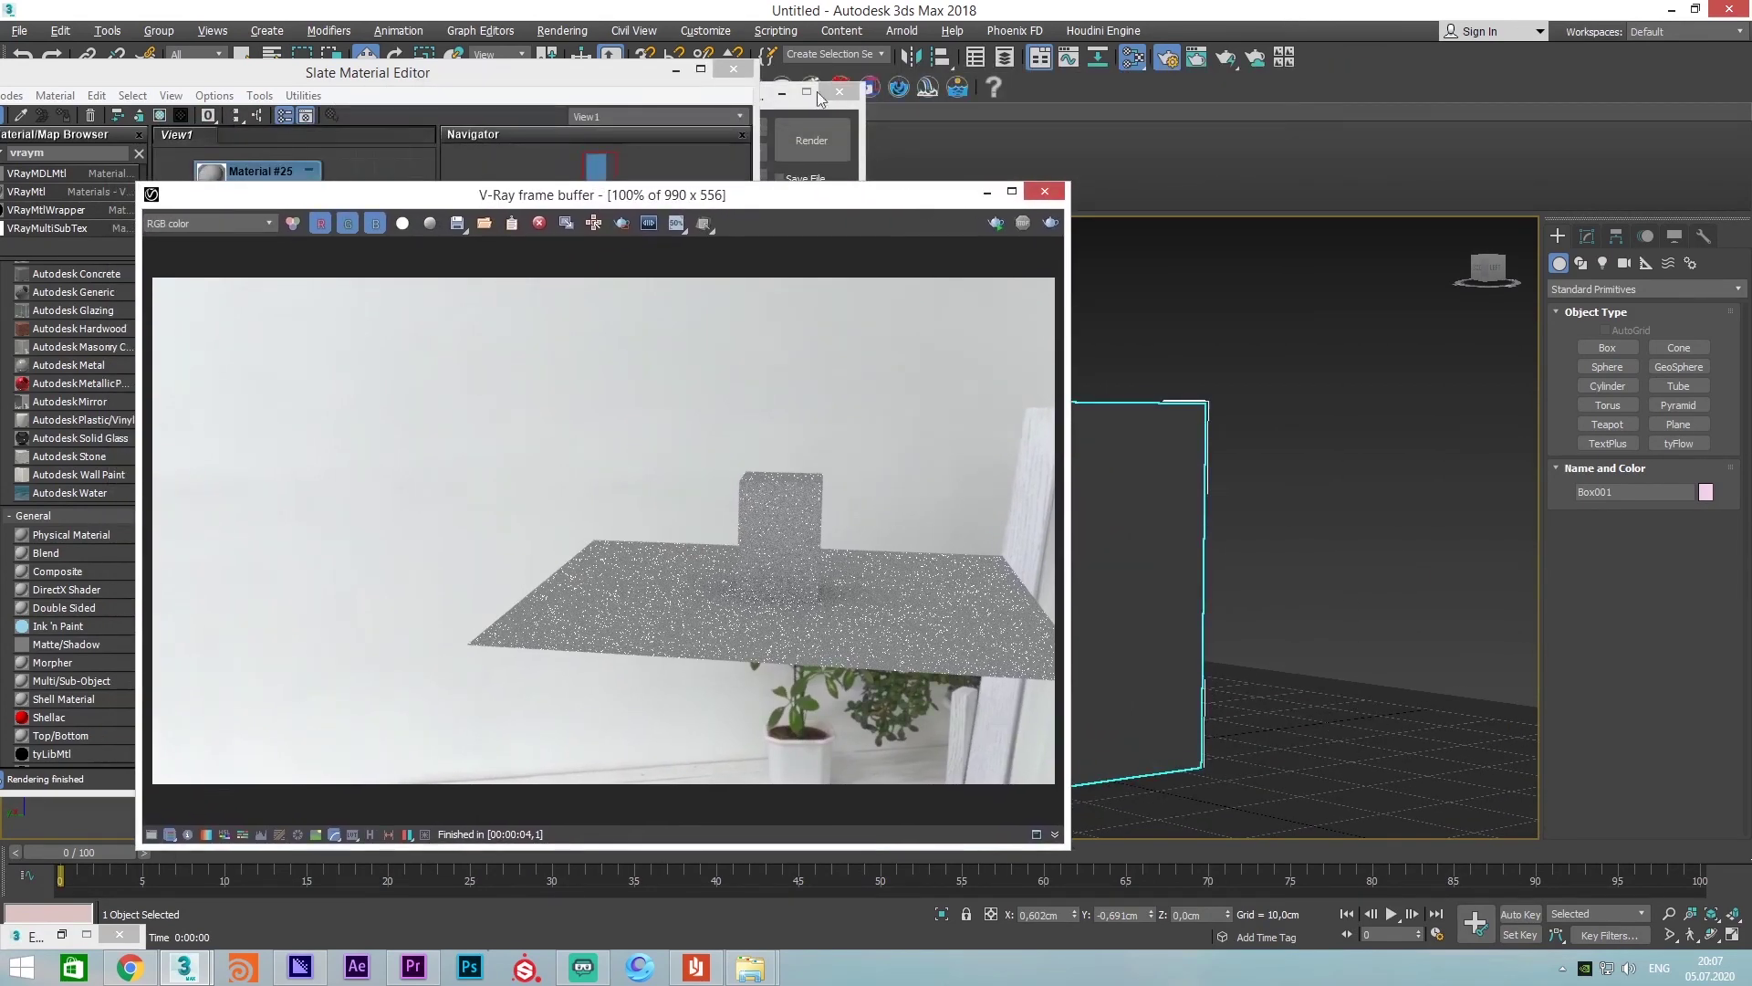
{"action": "left_click", "coordinate": [677, 73]}
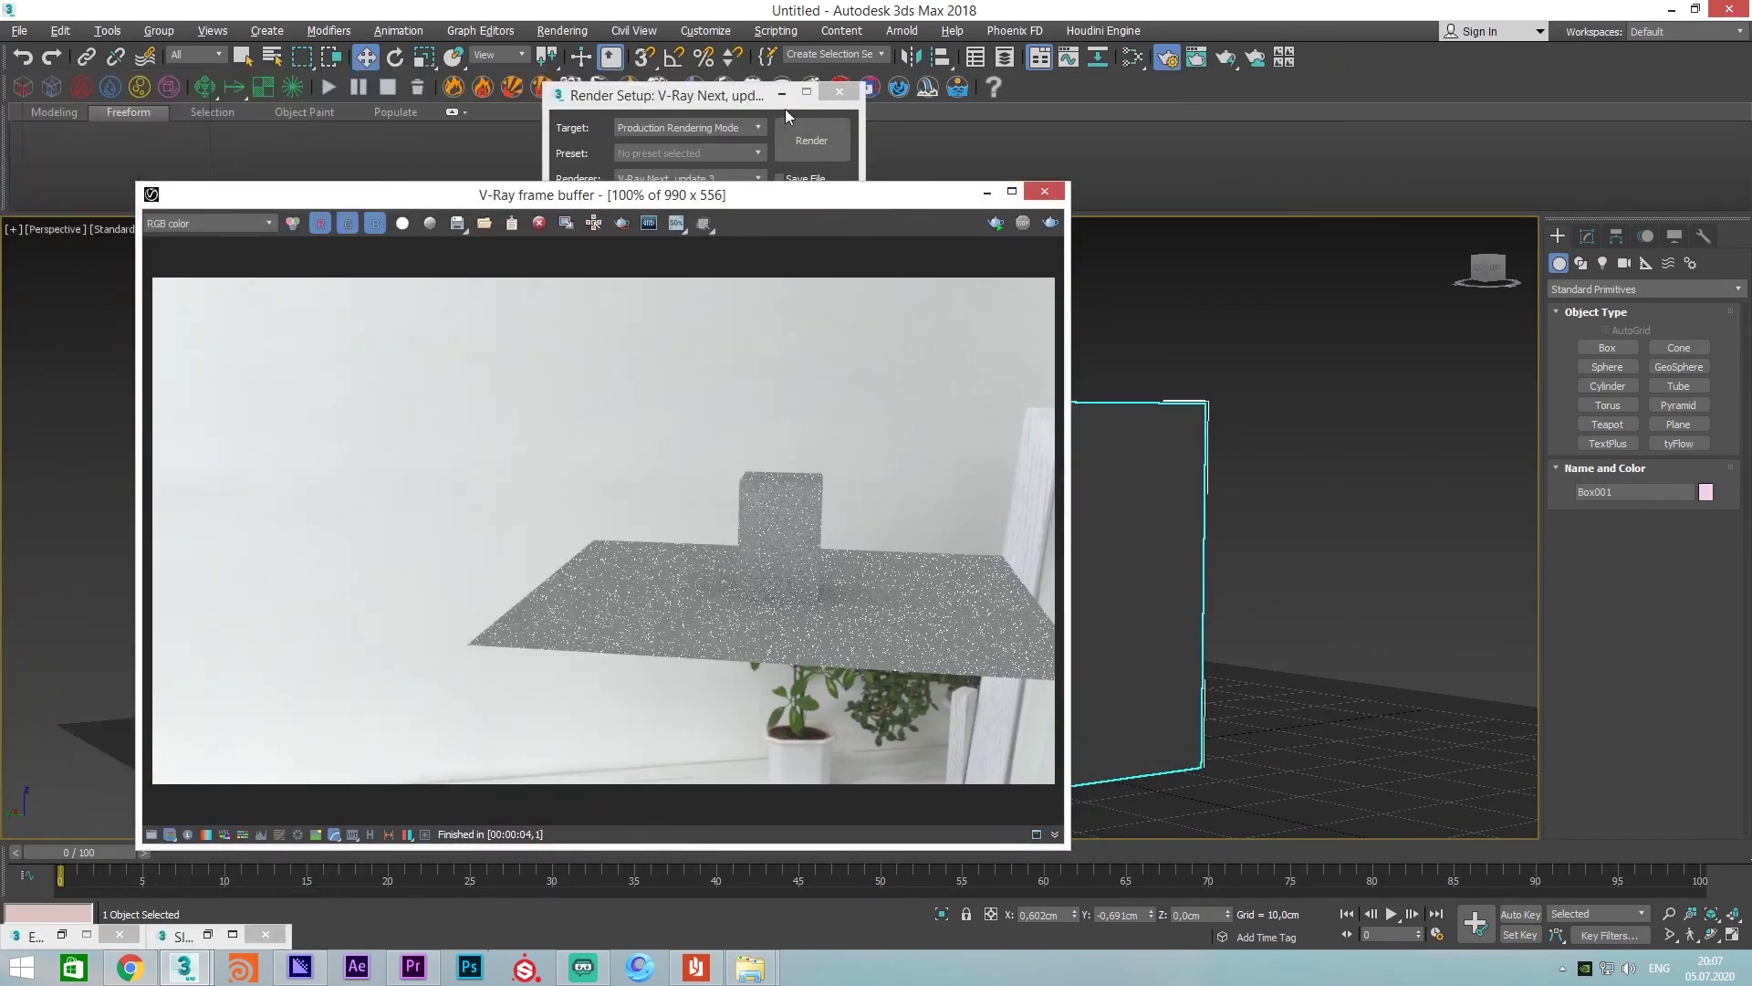
{"action": "left_click", "coordinate": [783, 92]}
{"action": "mouse_move", "coordinate": [776, 198]}
{"action": "left_mouse_down"}
{"action": "mouse_move", "coordinate": [867, 132]}
{"action": "mouse_move", "coordinate": [1063, 128]}
{"action": "left_mouse_up"}
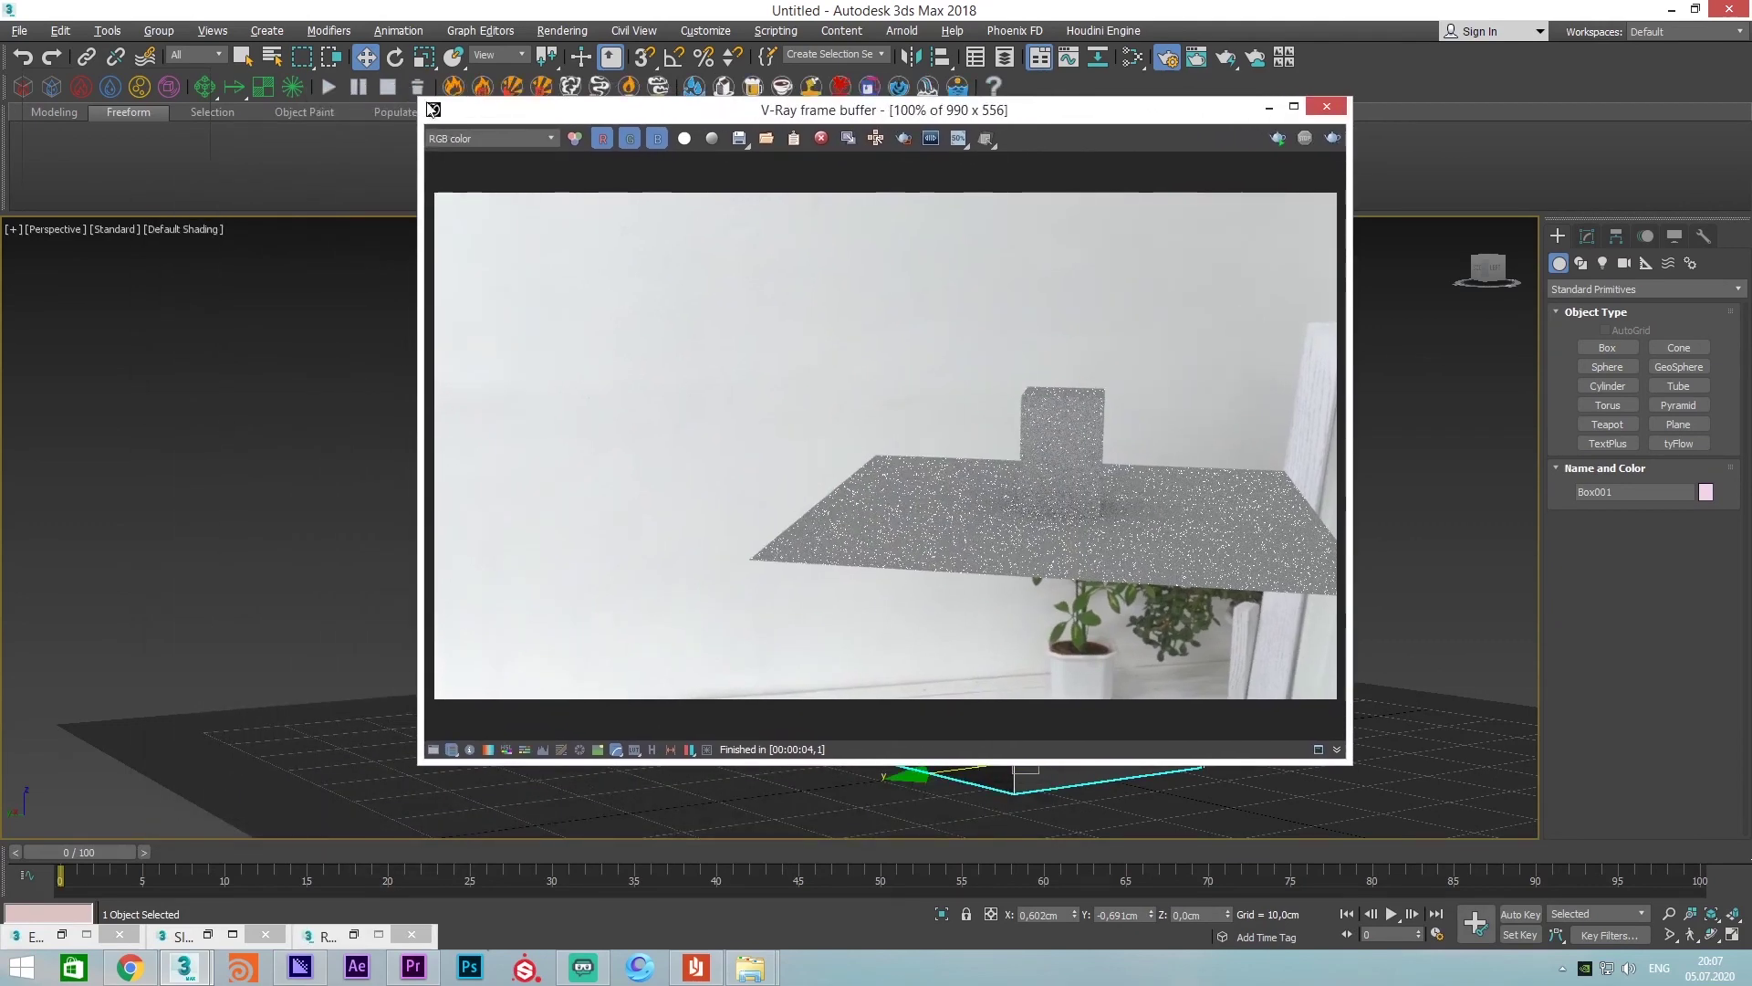
{"action": "left_click_drag", "start_coordinate": [423, 111], "coordinate": [759, 199]}
{"action": "left_click_drag", "start_coordinate": [876, 215], "coordinate": [367, 95]}
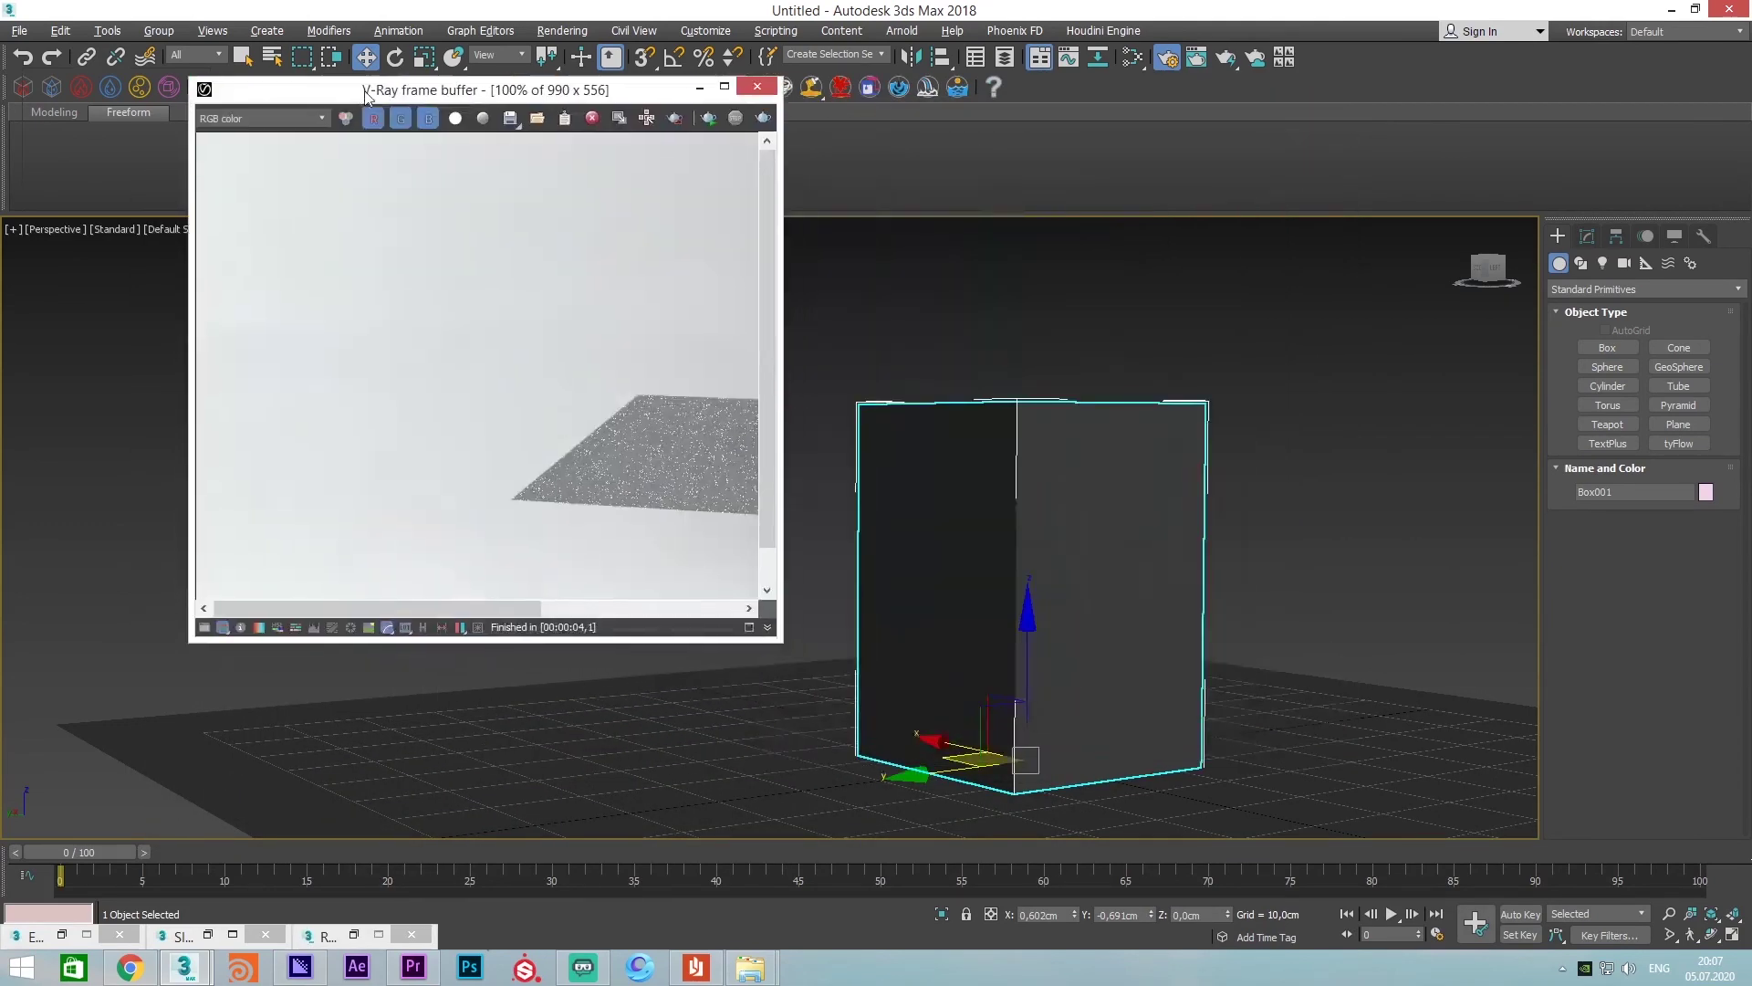
{"action": "left_click", "coordinate": [686, 119]}
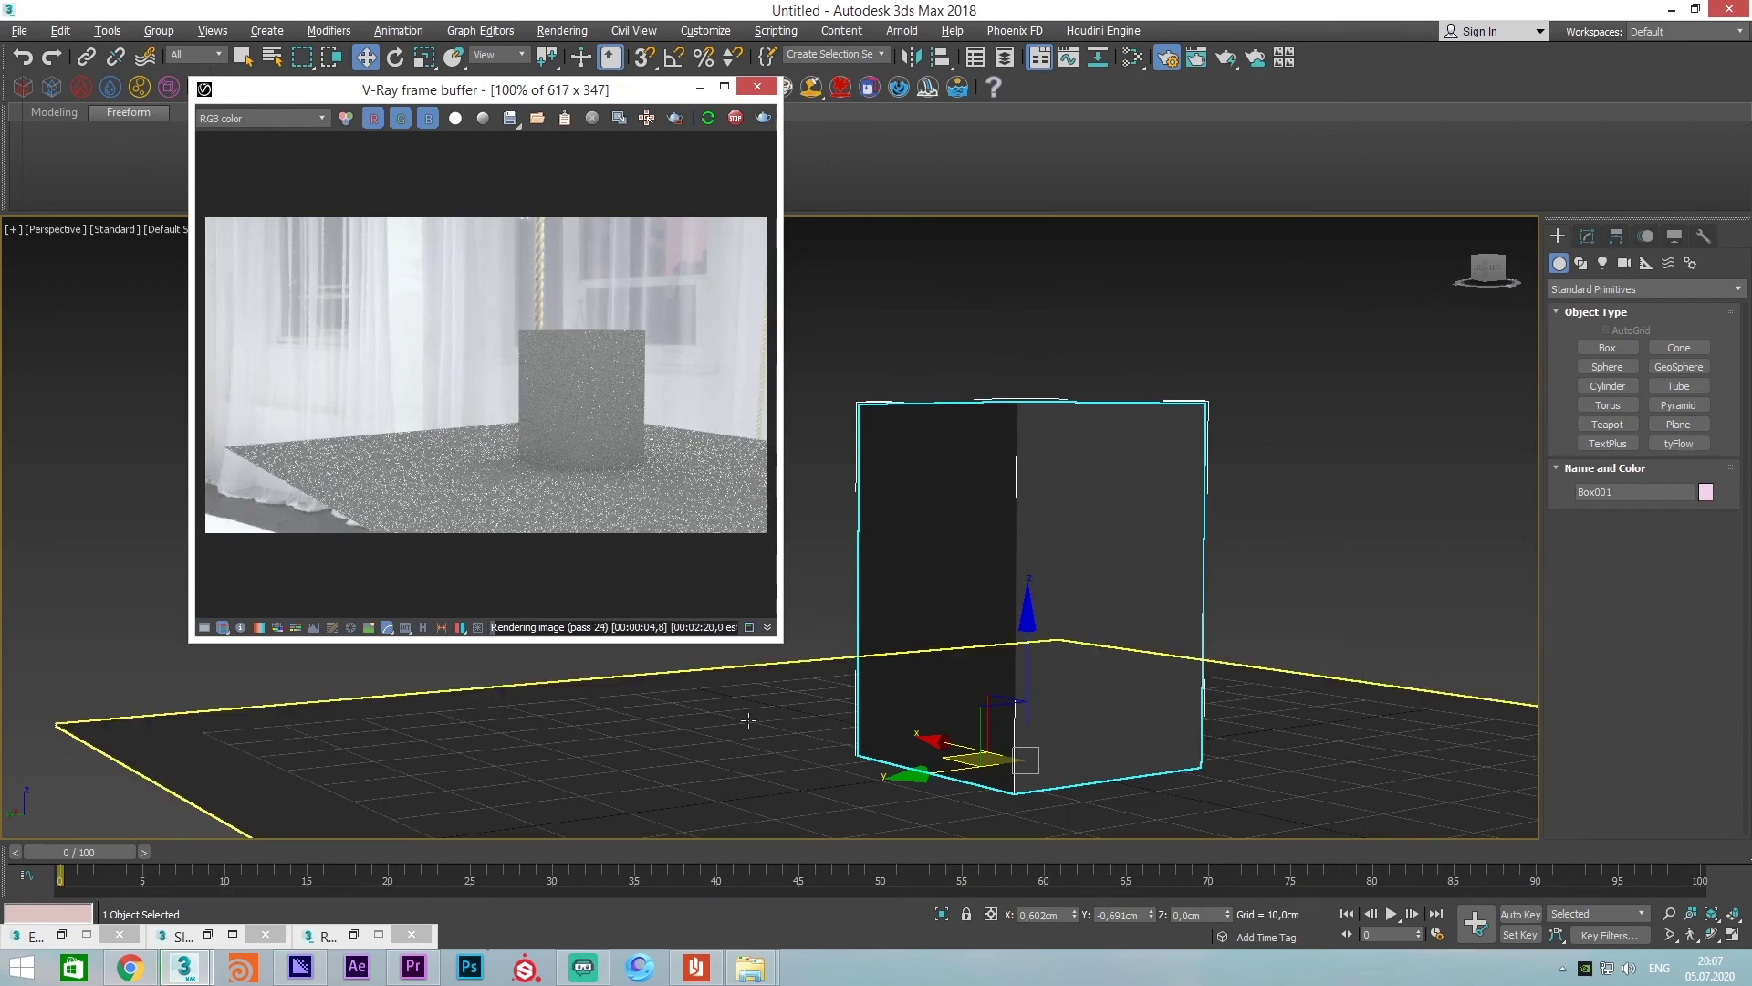
Show the safe frame in the Perspective viewport and bring up the Lights category
{"action": "middle_click_drag", "start_coordinate": [62, 725], "coordinate": [64, 715]}
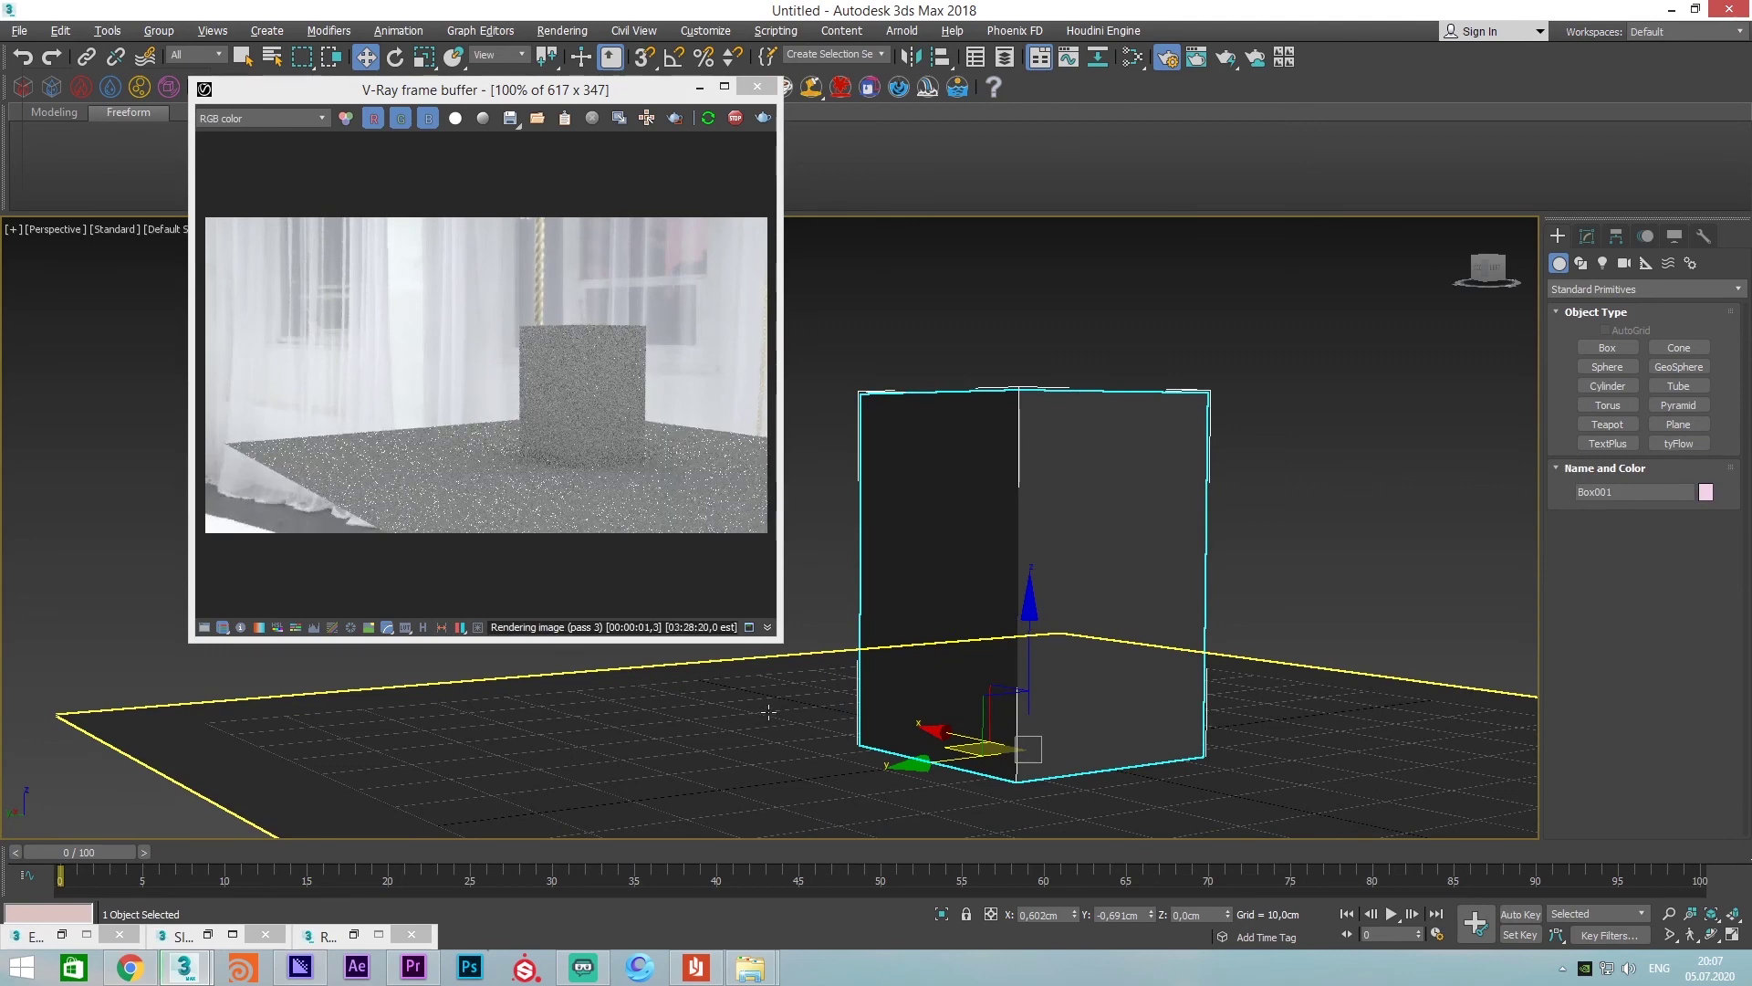
{"action": "key", "text": "shift+f"}
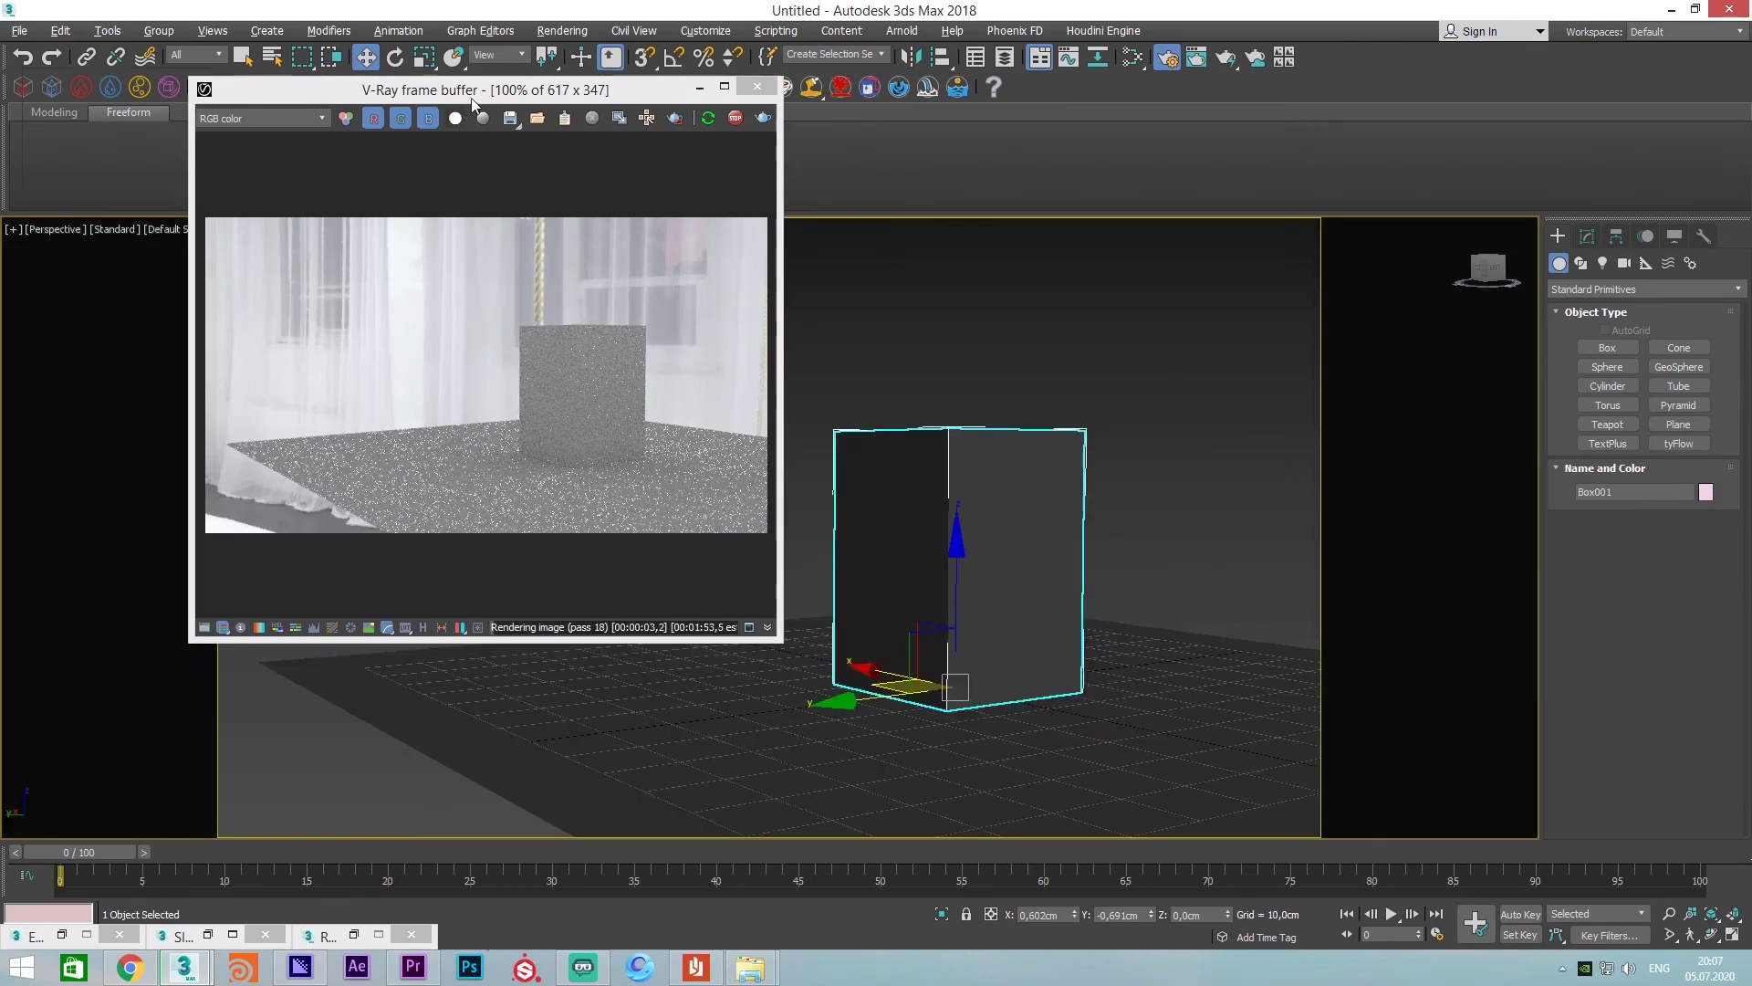
{"action": "left_click_drag", "start_coordinate": [475, 89], "coordinate": [846, 105]}
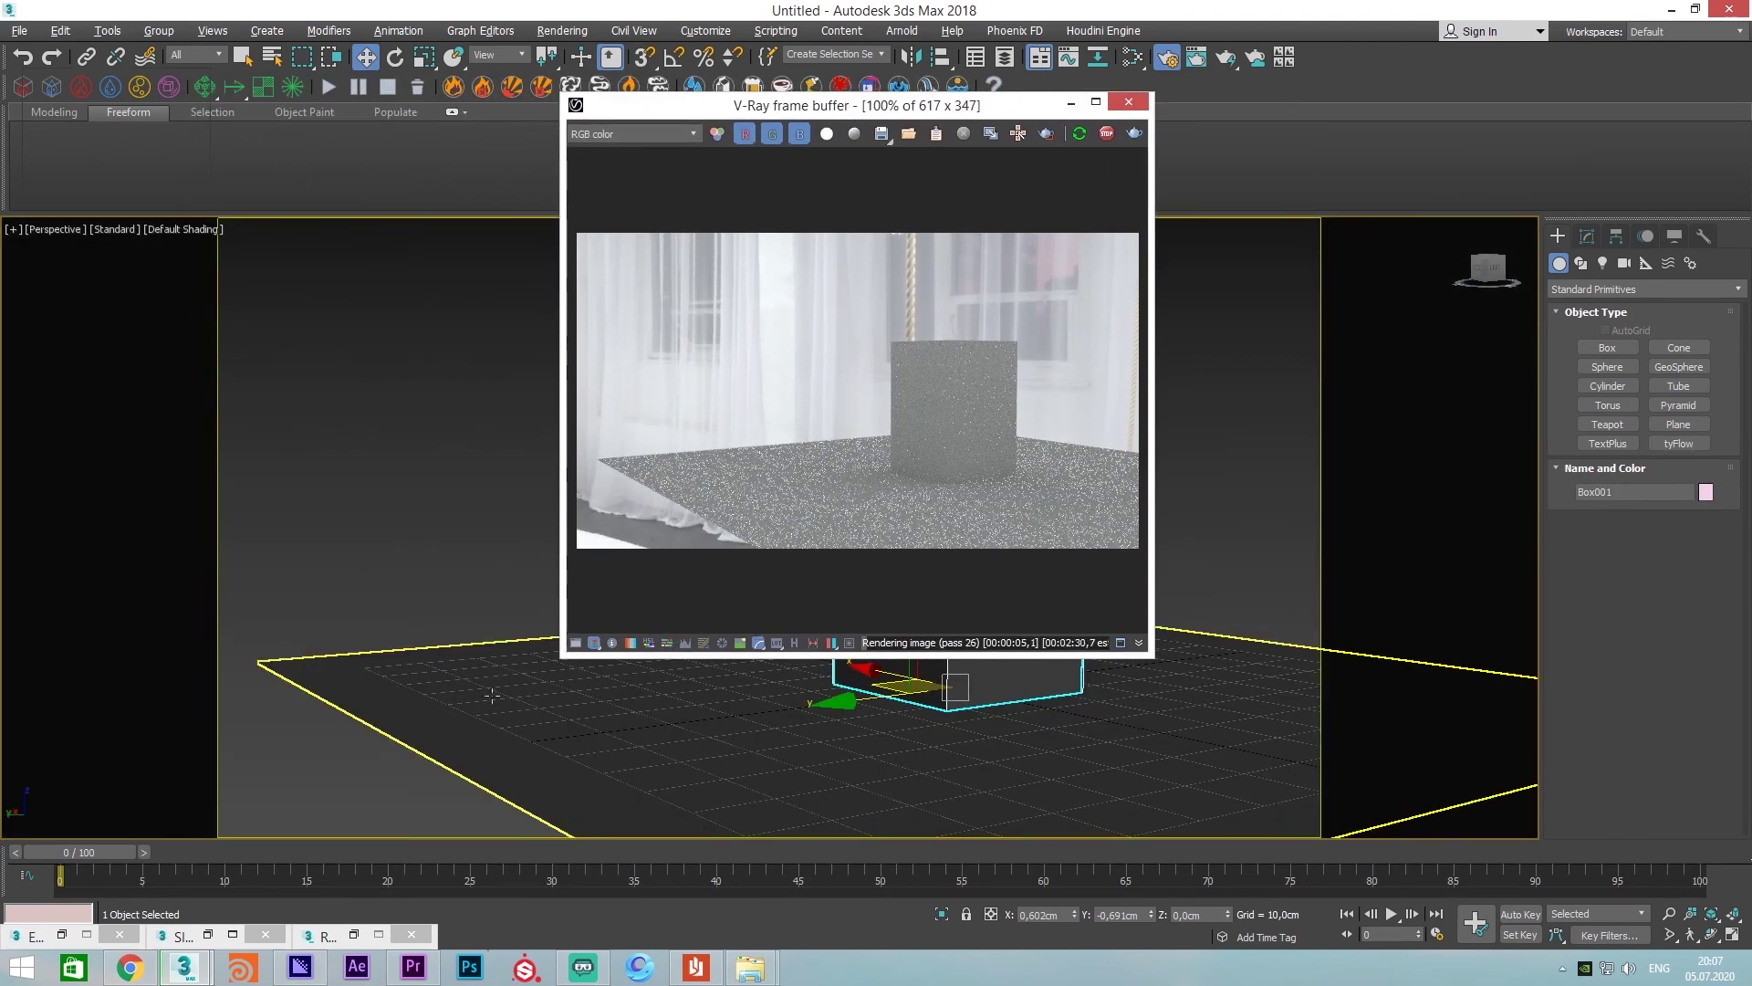
{"action": "middle_click_drag", "start_coordinate": [645, 735], "coordinate": [606, 727]}
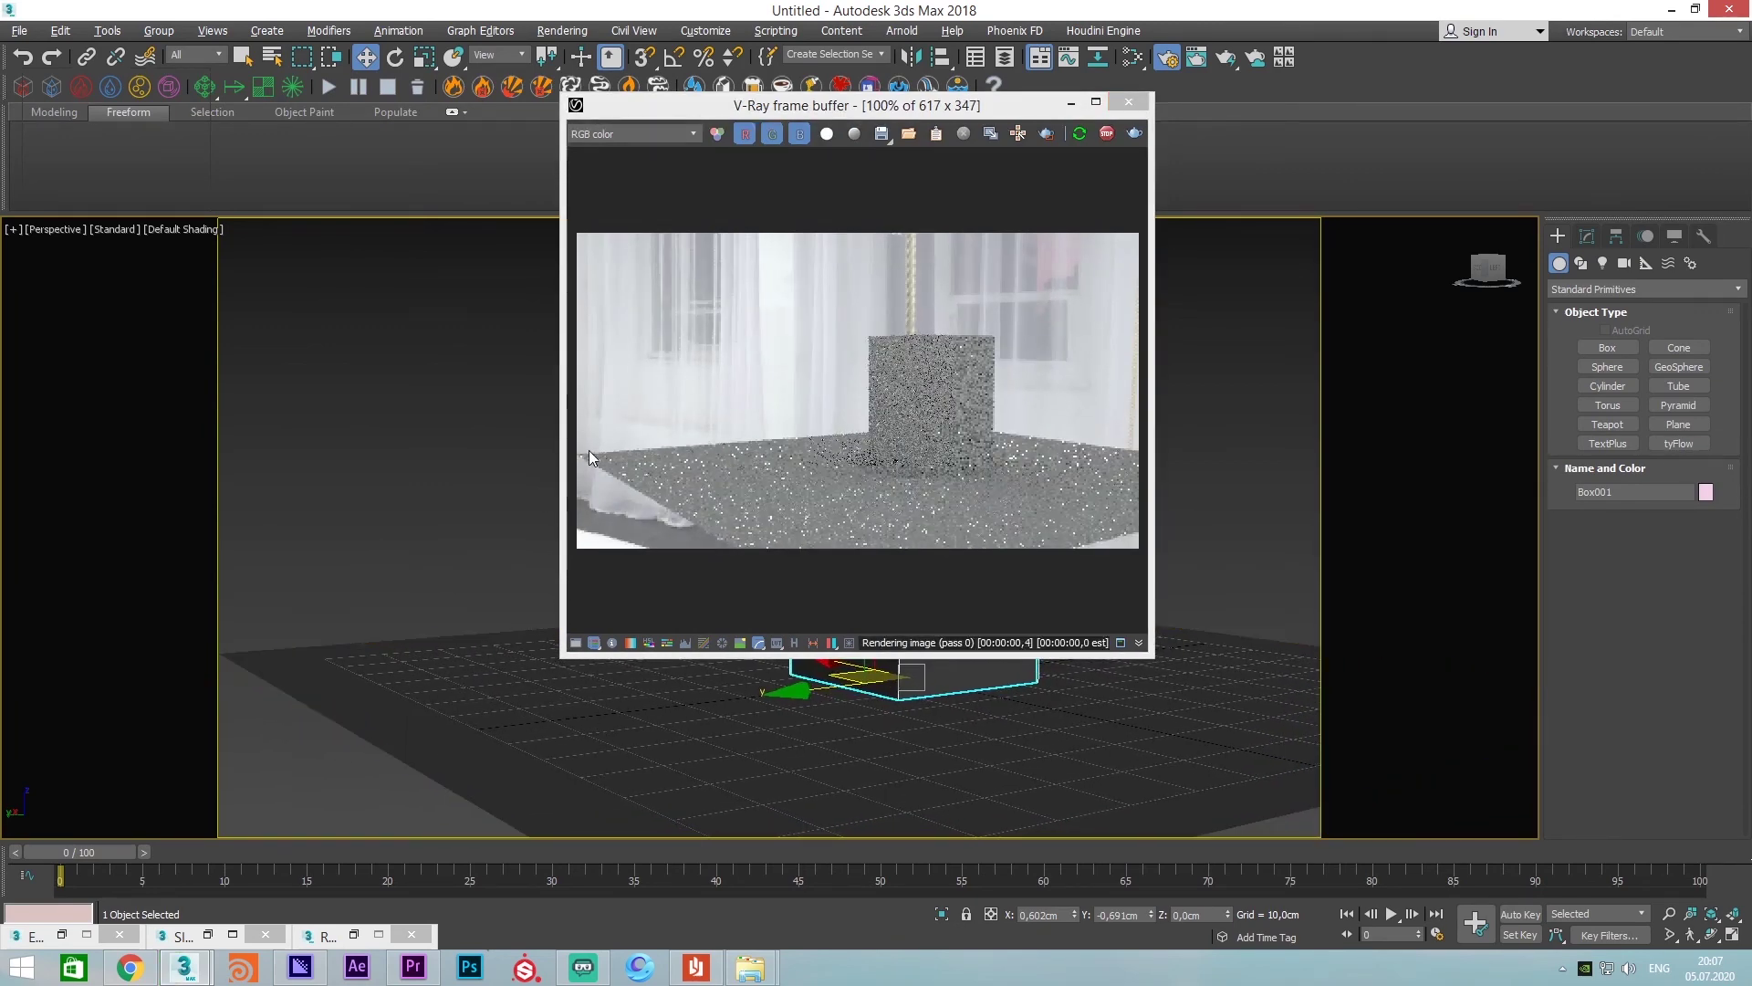
{"action": "left_click", "coordinate": [474, 484]}
{"action": "key", "text": "shift+f"}
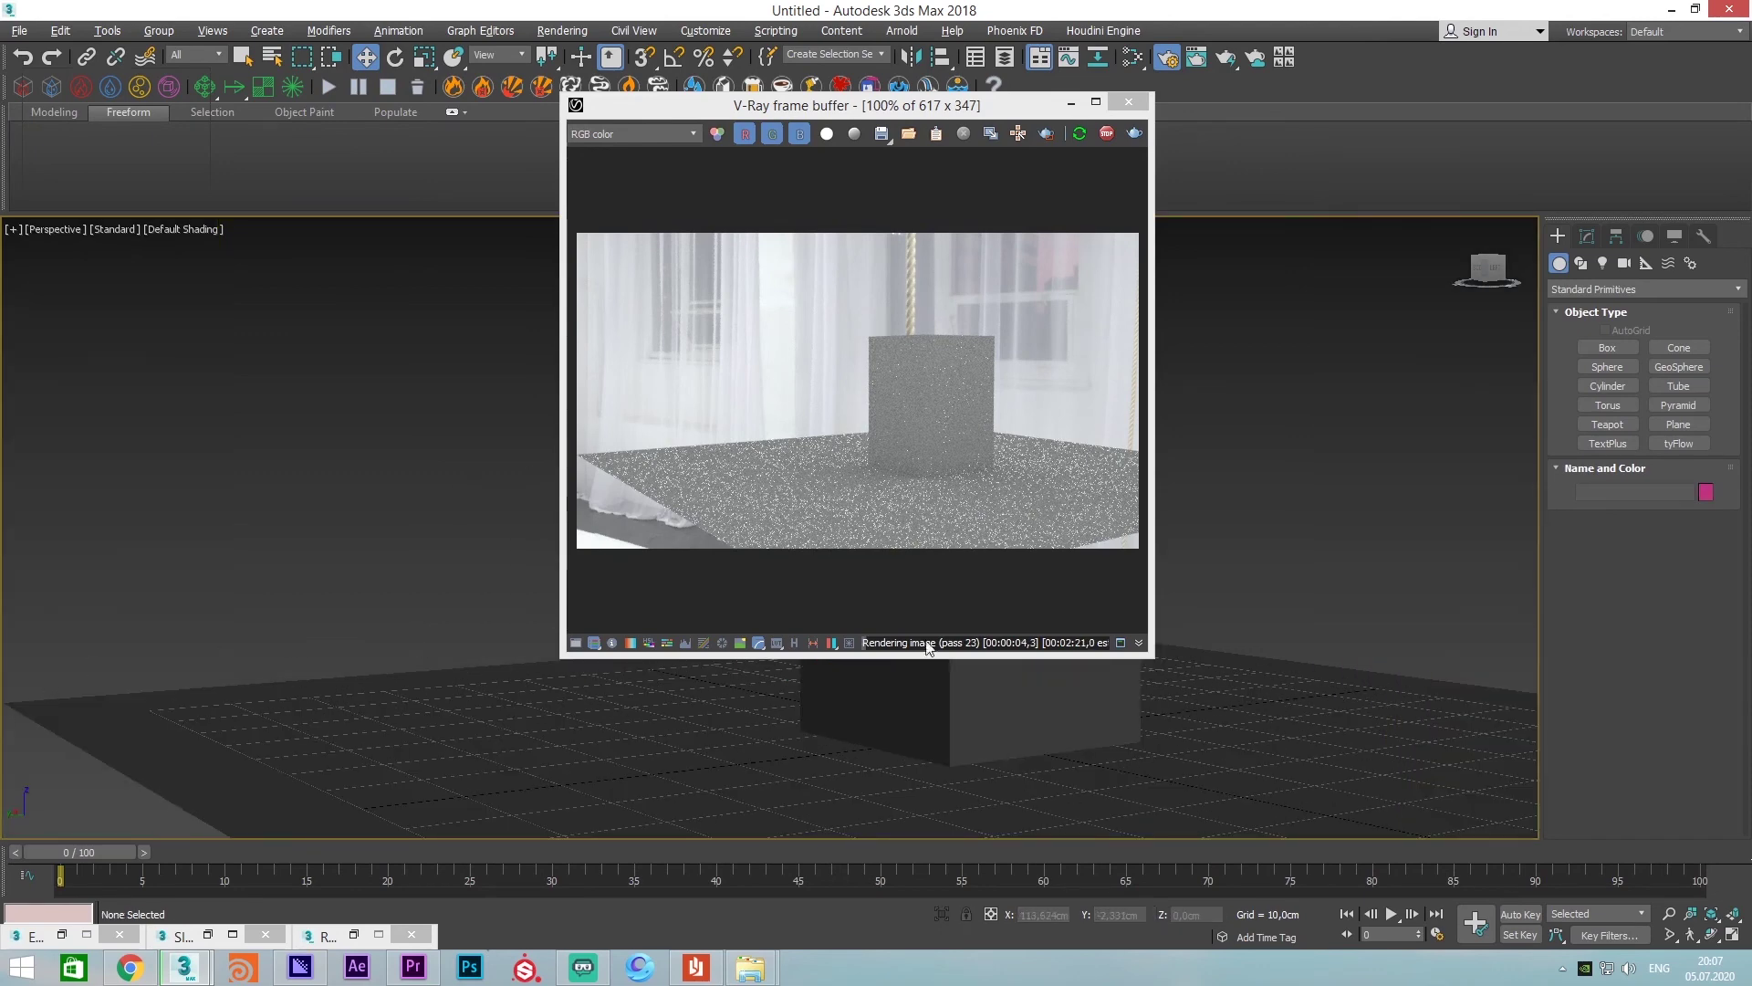
{"action": "key", "text": "shift+f"}
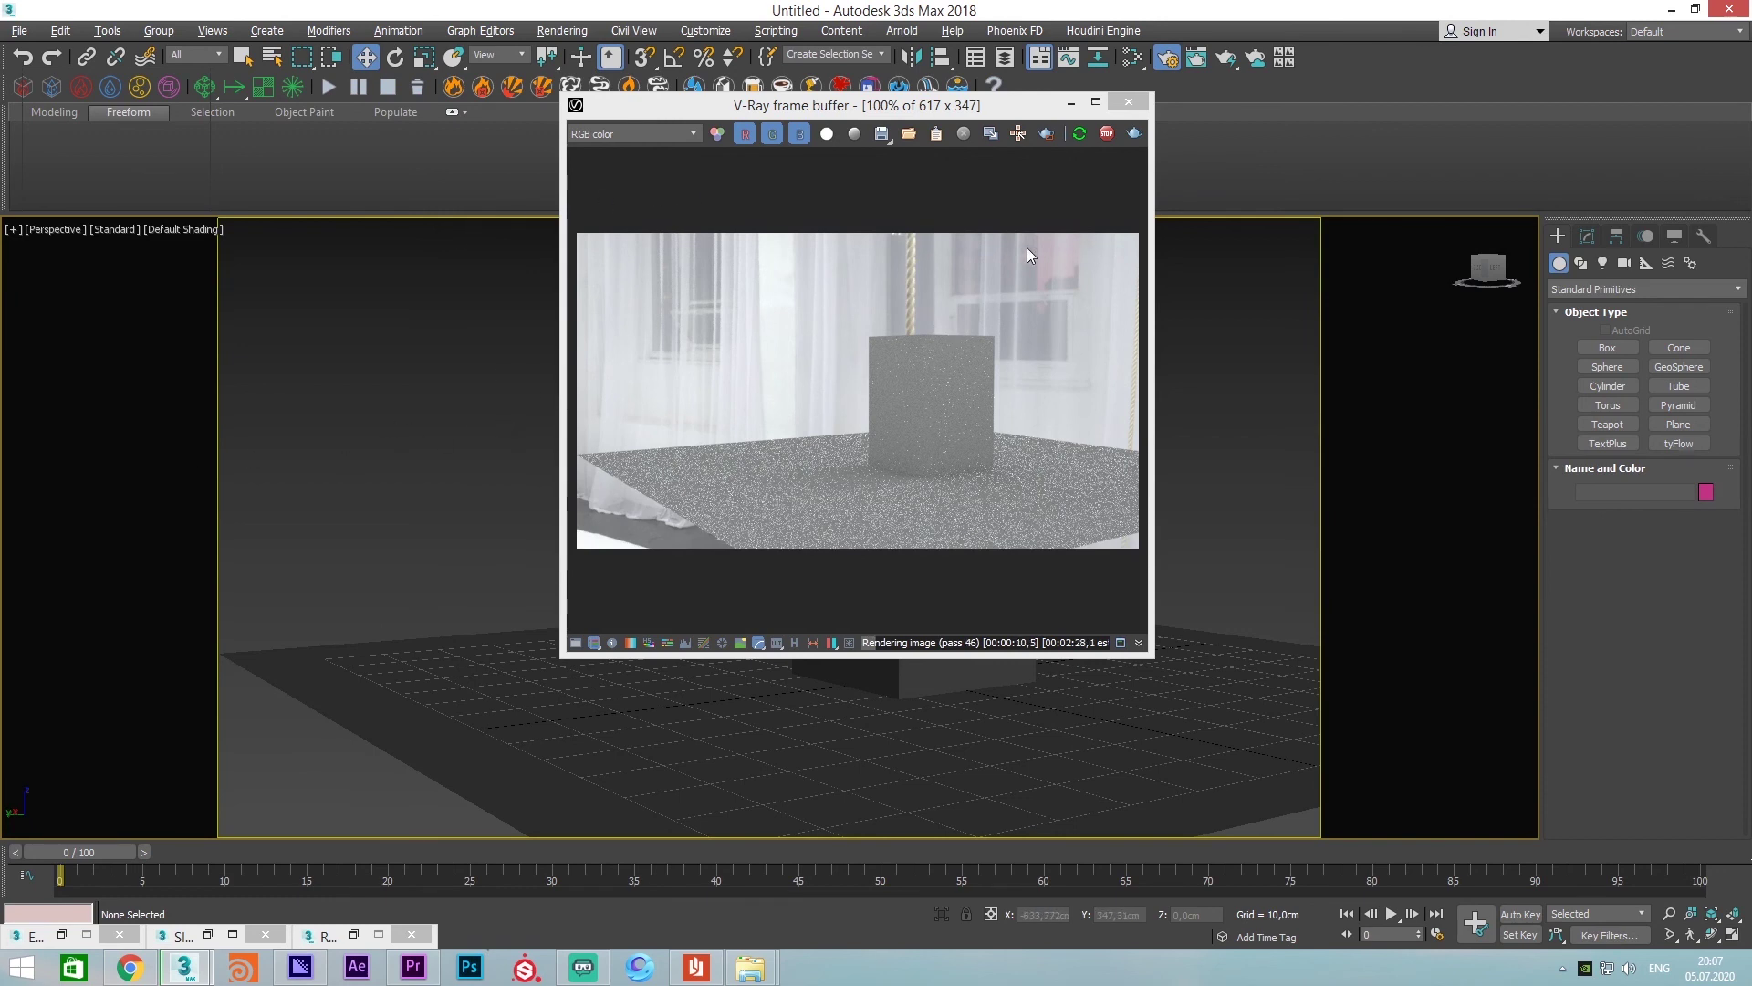
{"action": "left_click", "coordinate": [1603, 262]}
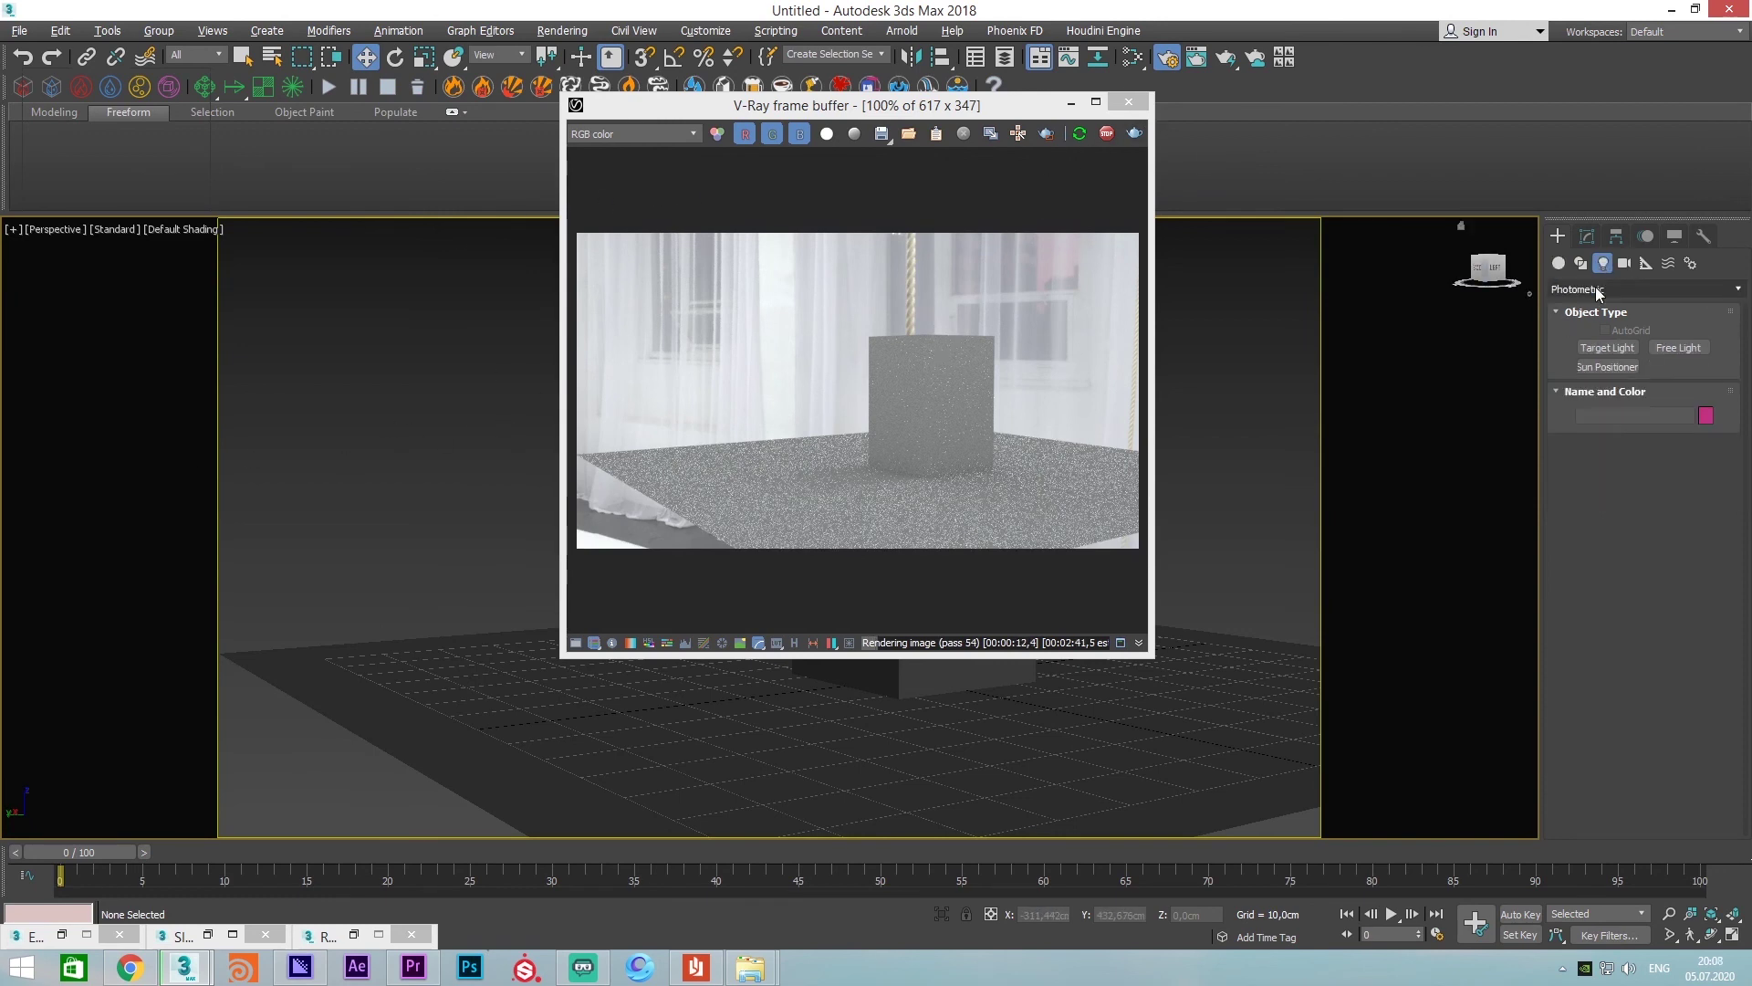
Draw a plane VRayLight of about 86 by 81 cm
{"action": "left_click", "coordinate": [1597, 290]}
{"action": "left_click", "coordinate": [1609, 345]}
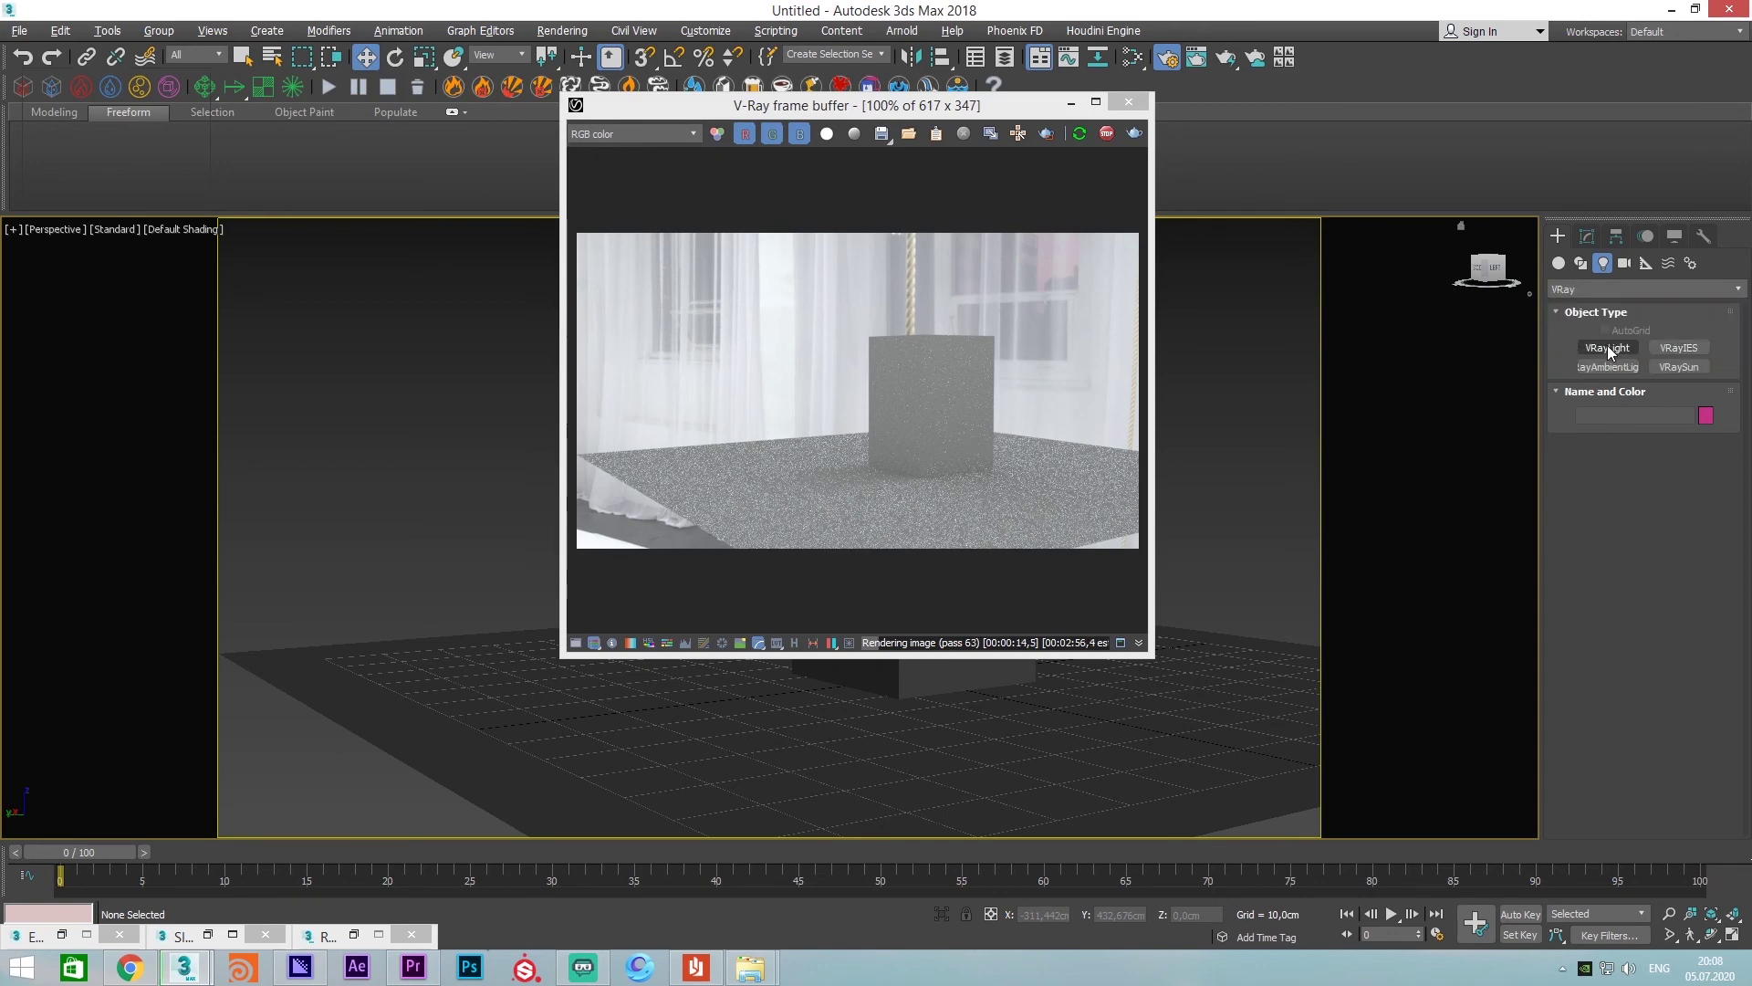
{"action": "left_click", "coordinate": [1607, 347]}
{"action": "middle_click_drag", "start_coordinate": [511, 593], "coordinate": [470, 651], "text": "alt"}
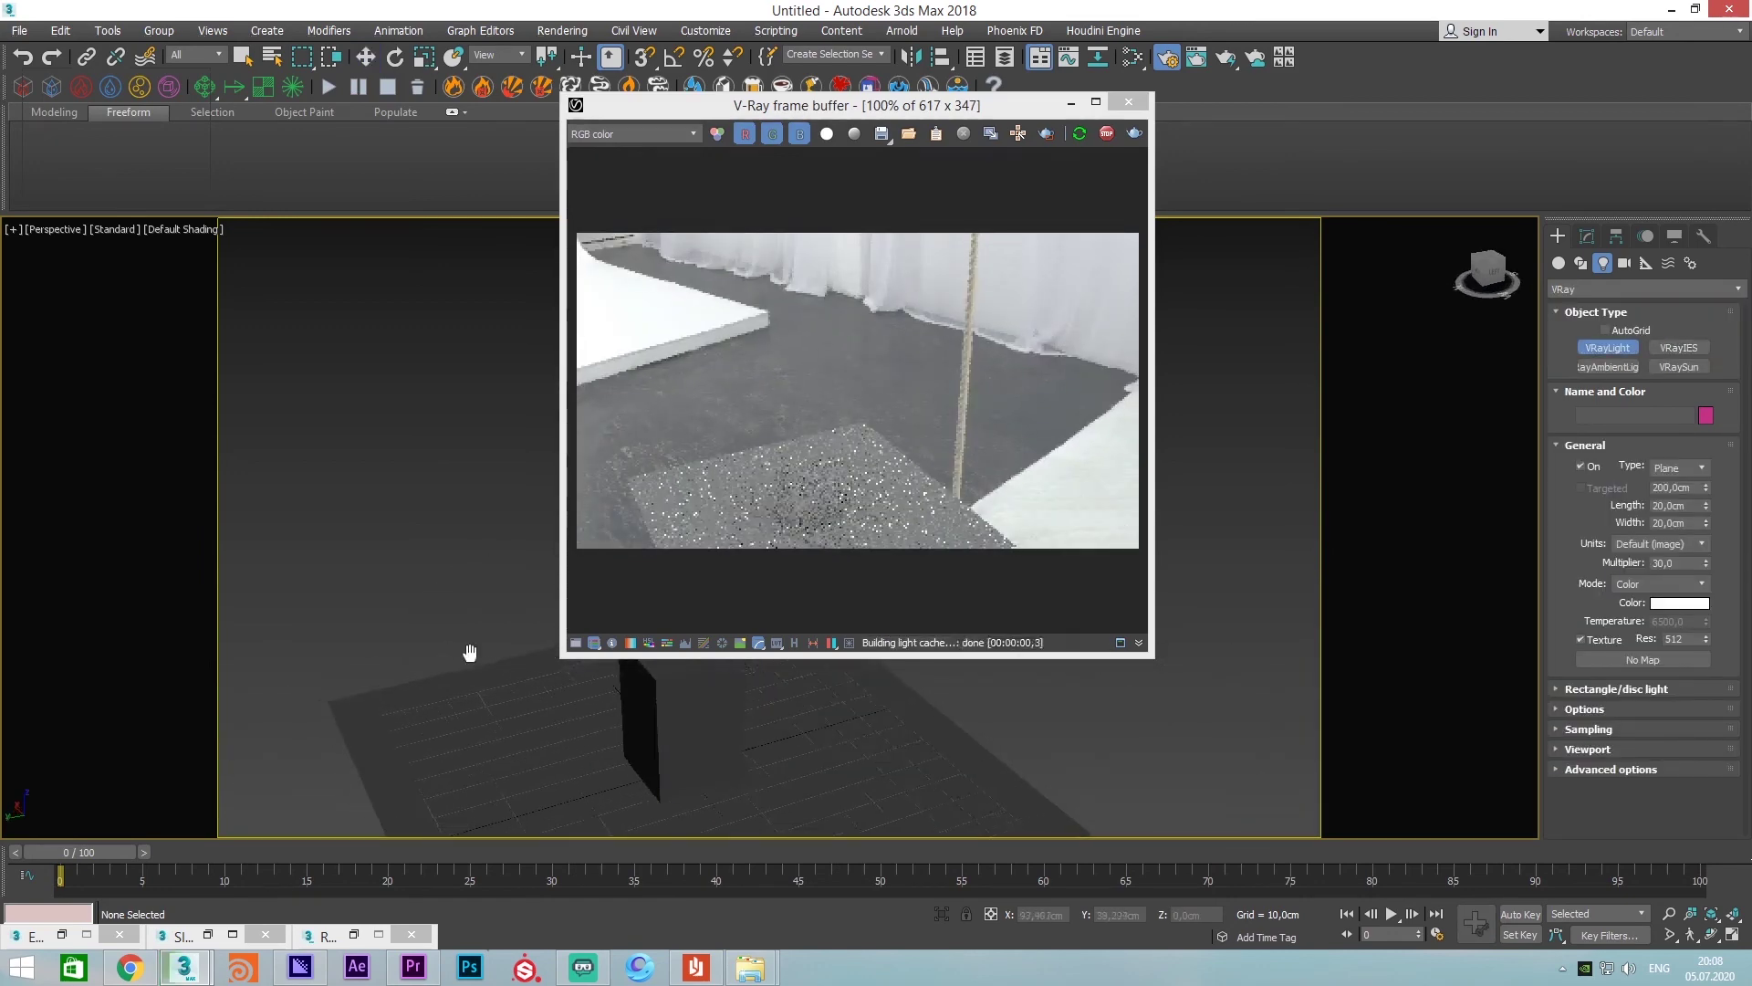
{"action": "left_click_drag", "start_coordinate": [441, 711], "coordinate": [808, 781]}
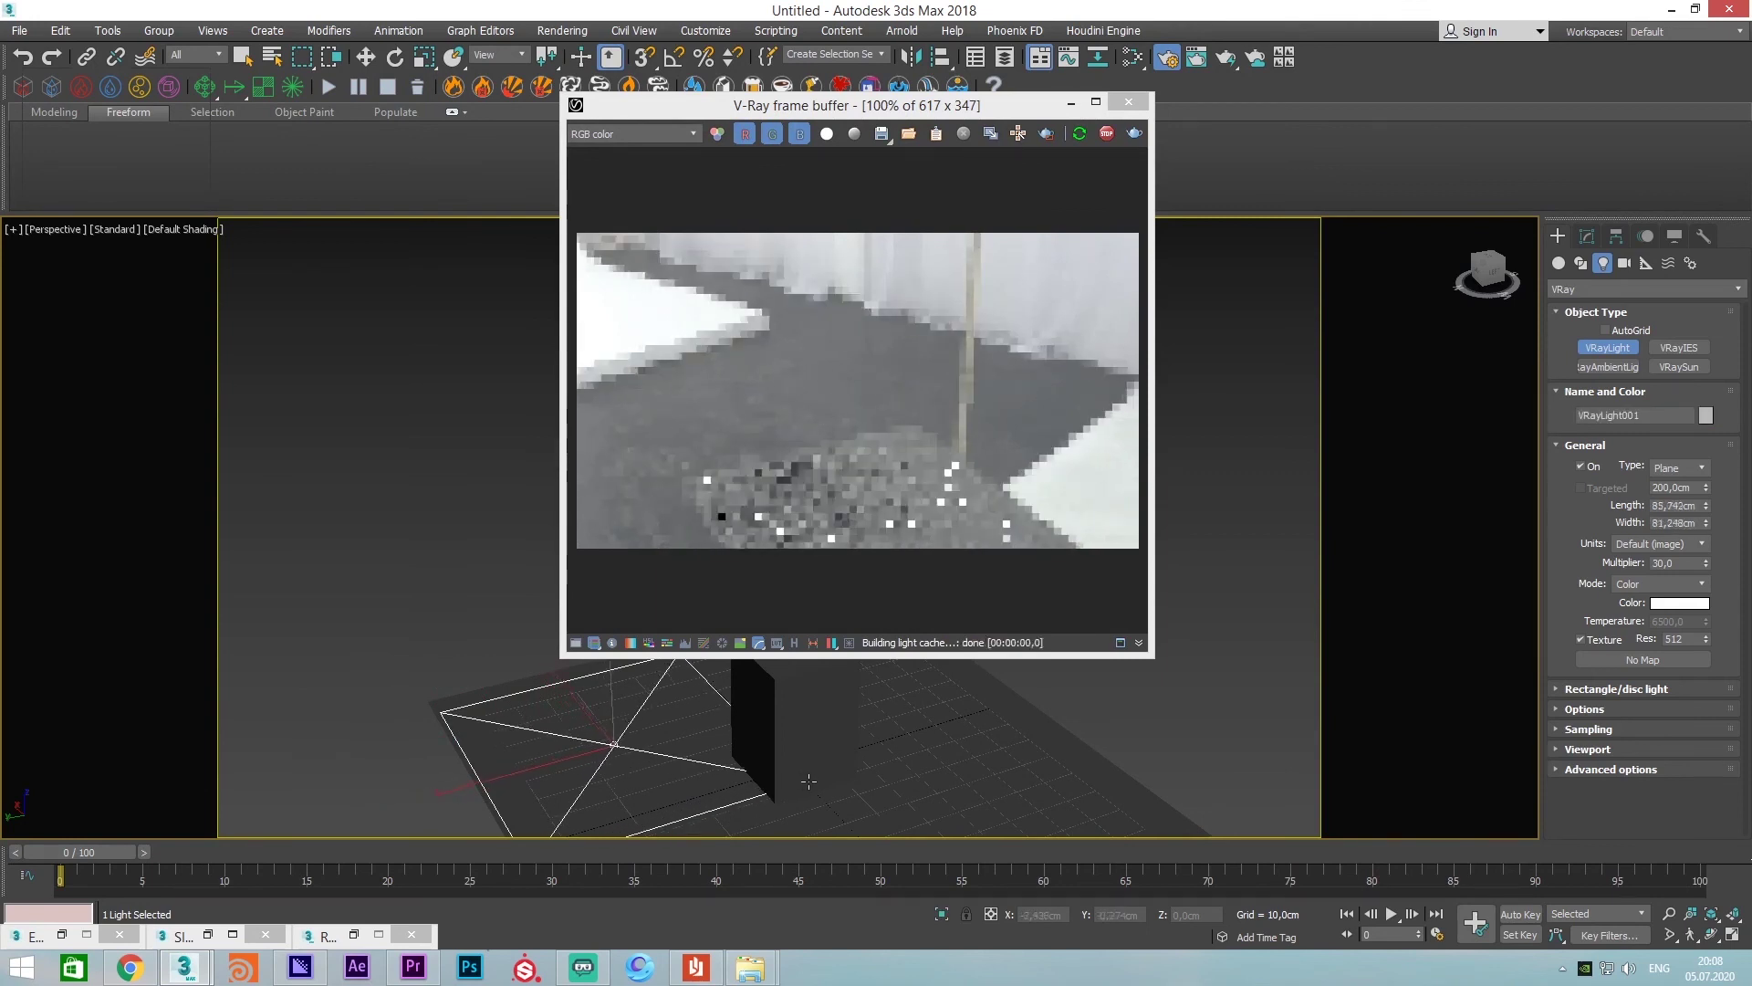
Raise the VRayLight above the box and tilt it toward the box
{"action": "key", "text": "w"}
{"action": "middle_click_drag", "start_coordinate": [809, 781], "coordinate": [507, 516], "text": "alt"}
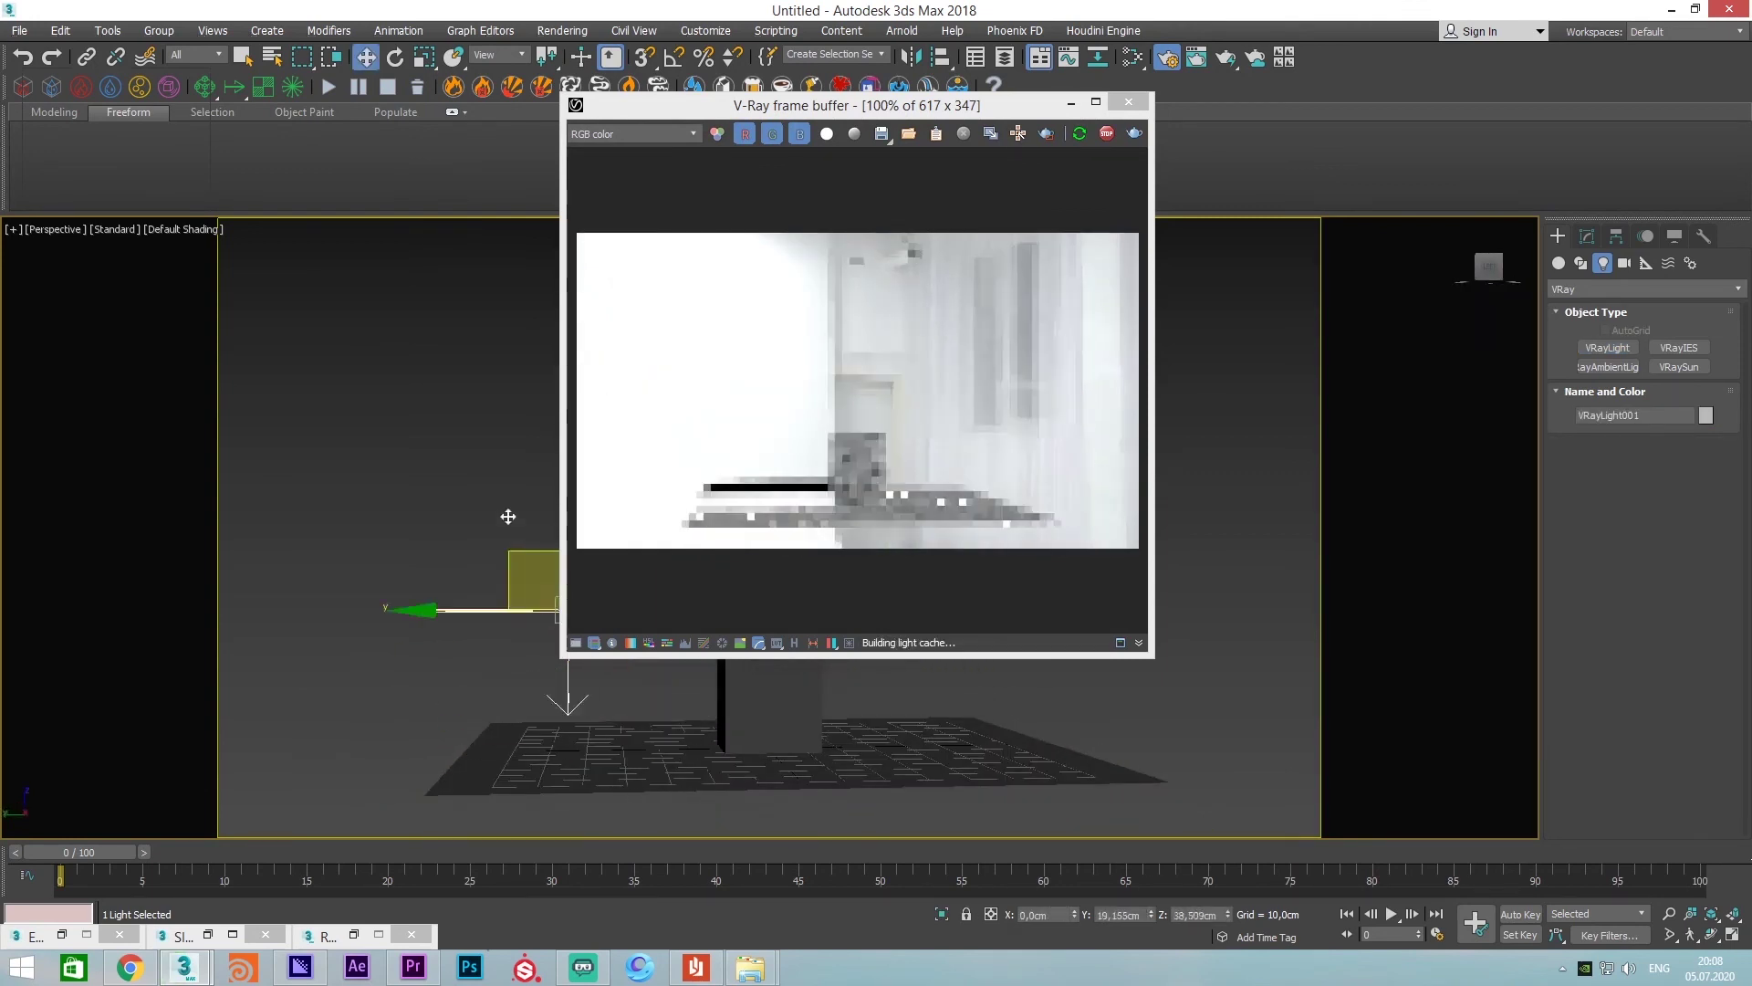
{"action": "mouse_move", "coordinate": [508, 516]}
{"action": "left_mouse_down"}
{"action": "mouse_move", "coordinate": [500, 310]}
{"action": "mouse_move", "coordinate": [662, 597]}
{"action": "left_mouse_up"}
{"action": "key", "text": "e"}
{"action": "middle_click_drag", "start_coordinate": [767, 734], "coordinate": [807, 773]}
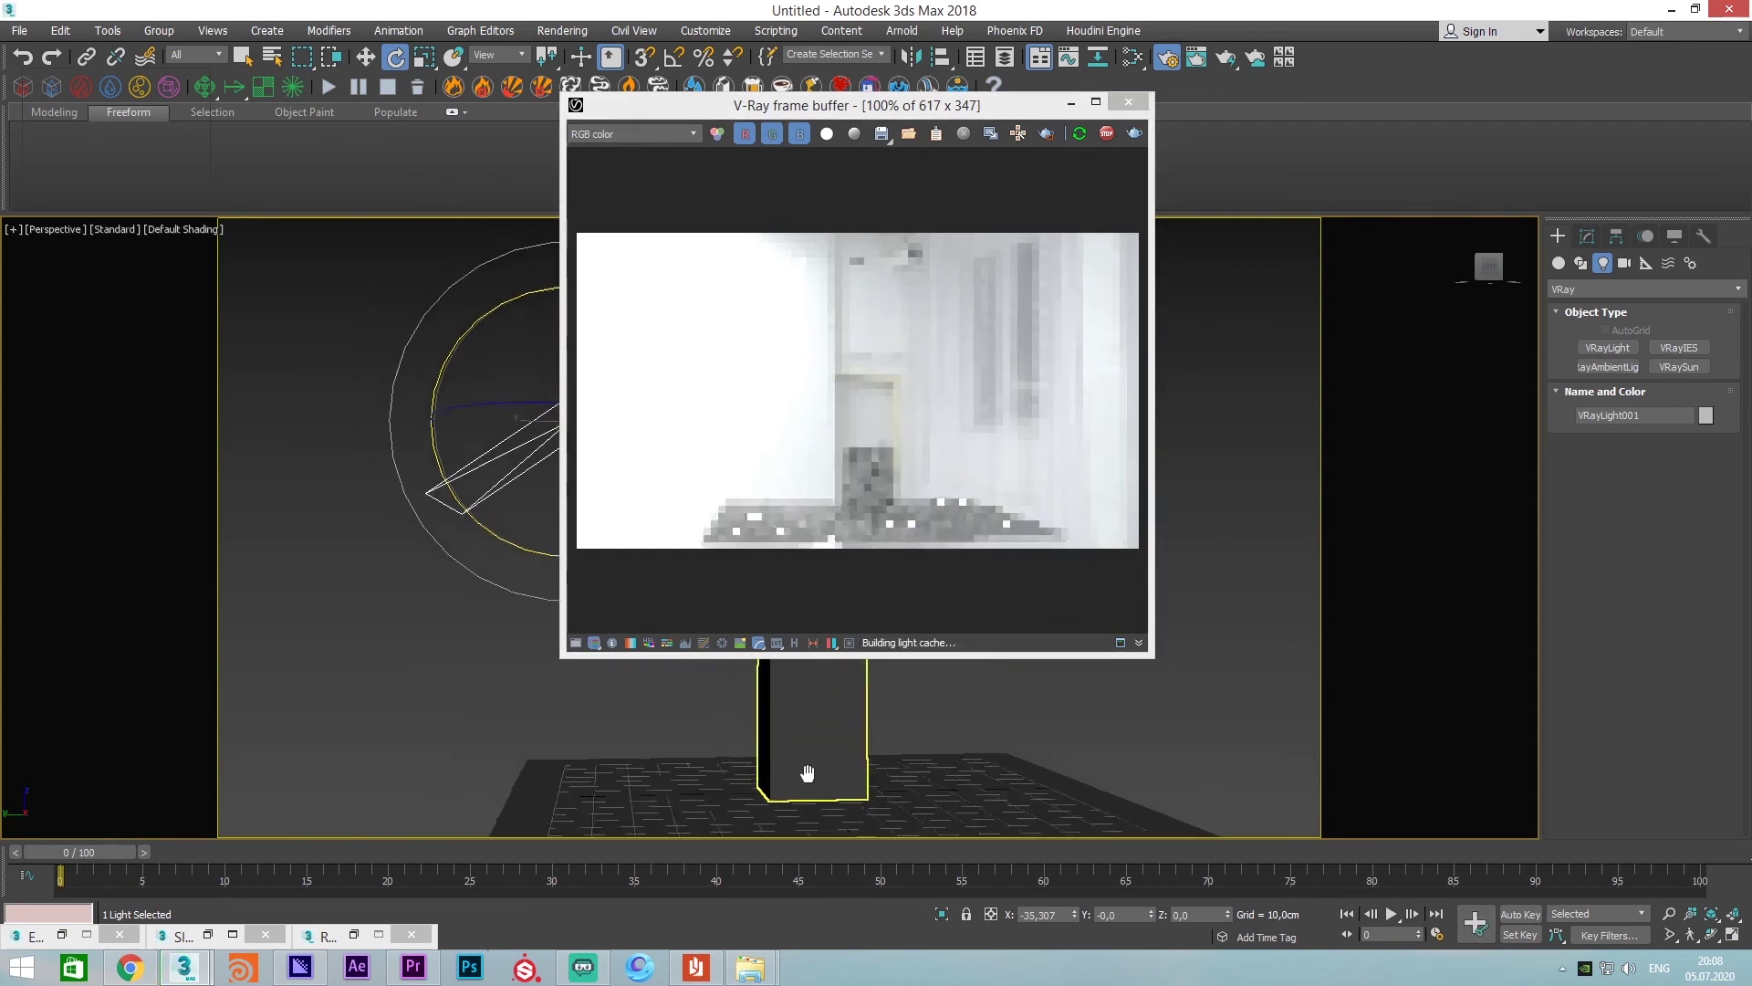
Zoom and orbit the Perspective view closer to the box for the interactive render
{"action": "scroll", "coordinate": [822, 762], "scroll_direction": "up", "scroll_amount": 5}
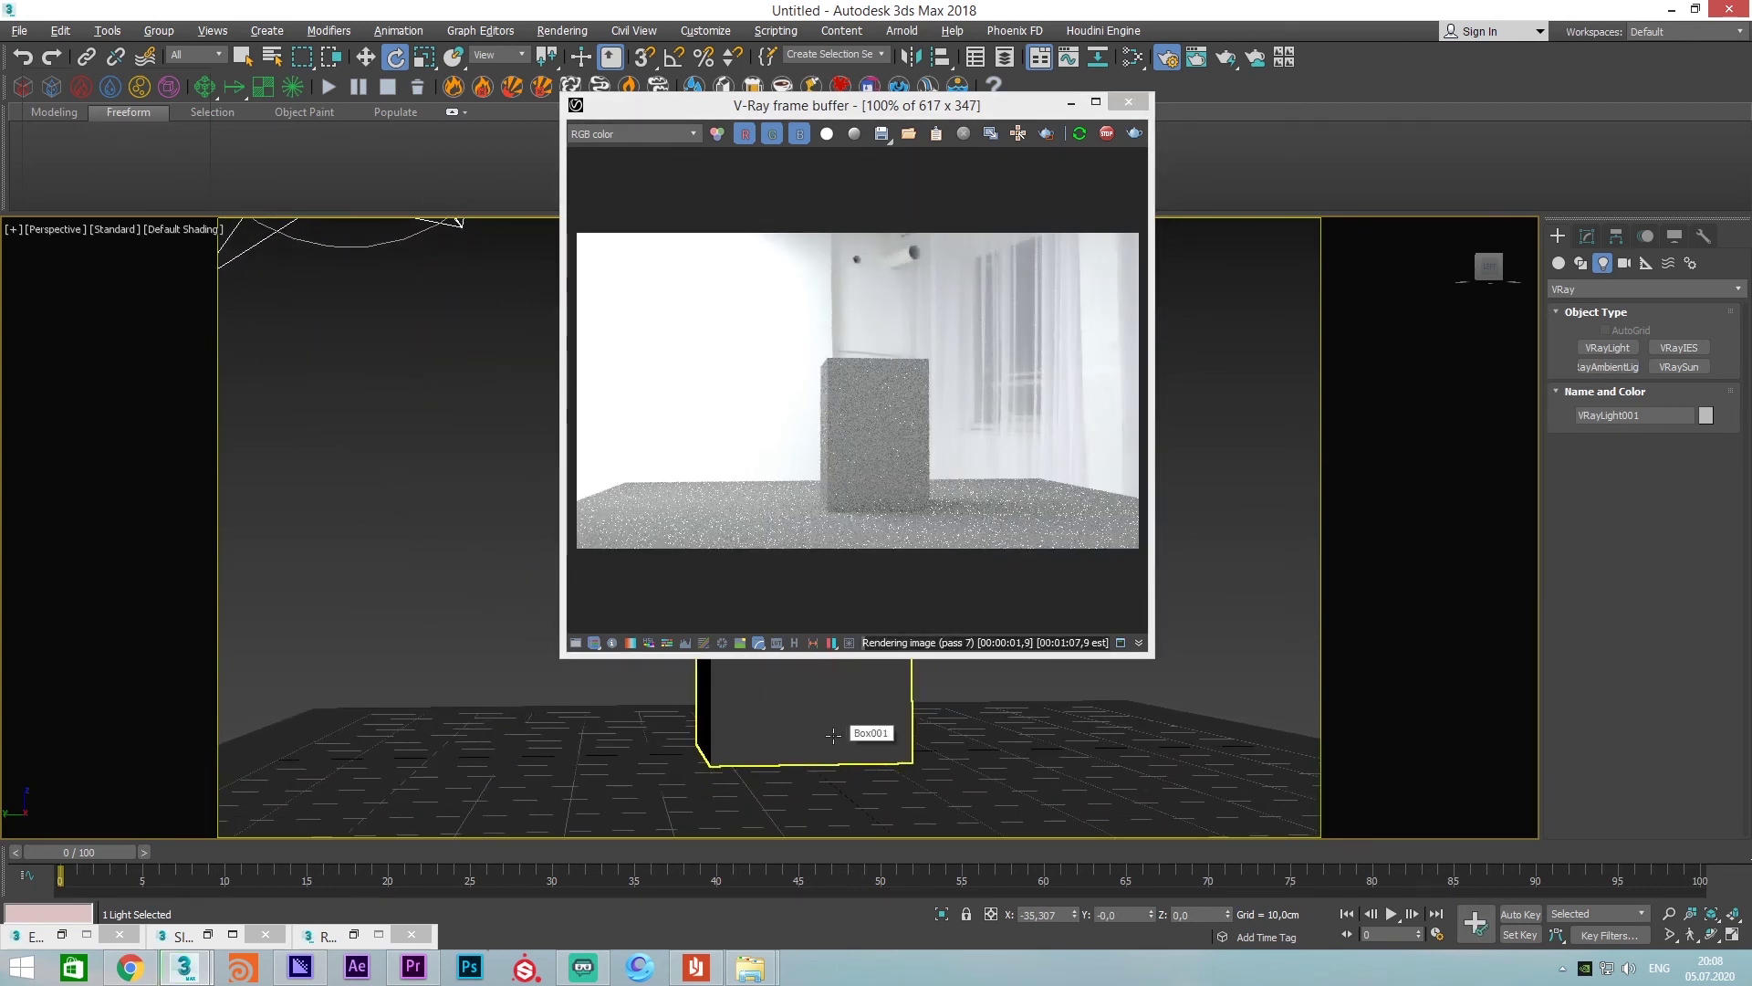
{"action": "scroll", "coordinate": [833, 735], "scroll_direction": "up", "scroll_amount": 2}
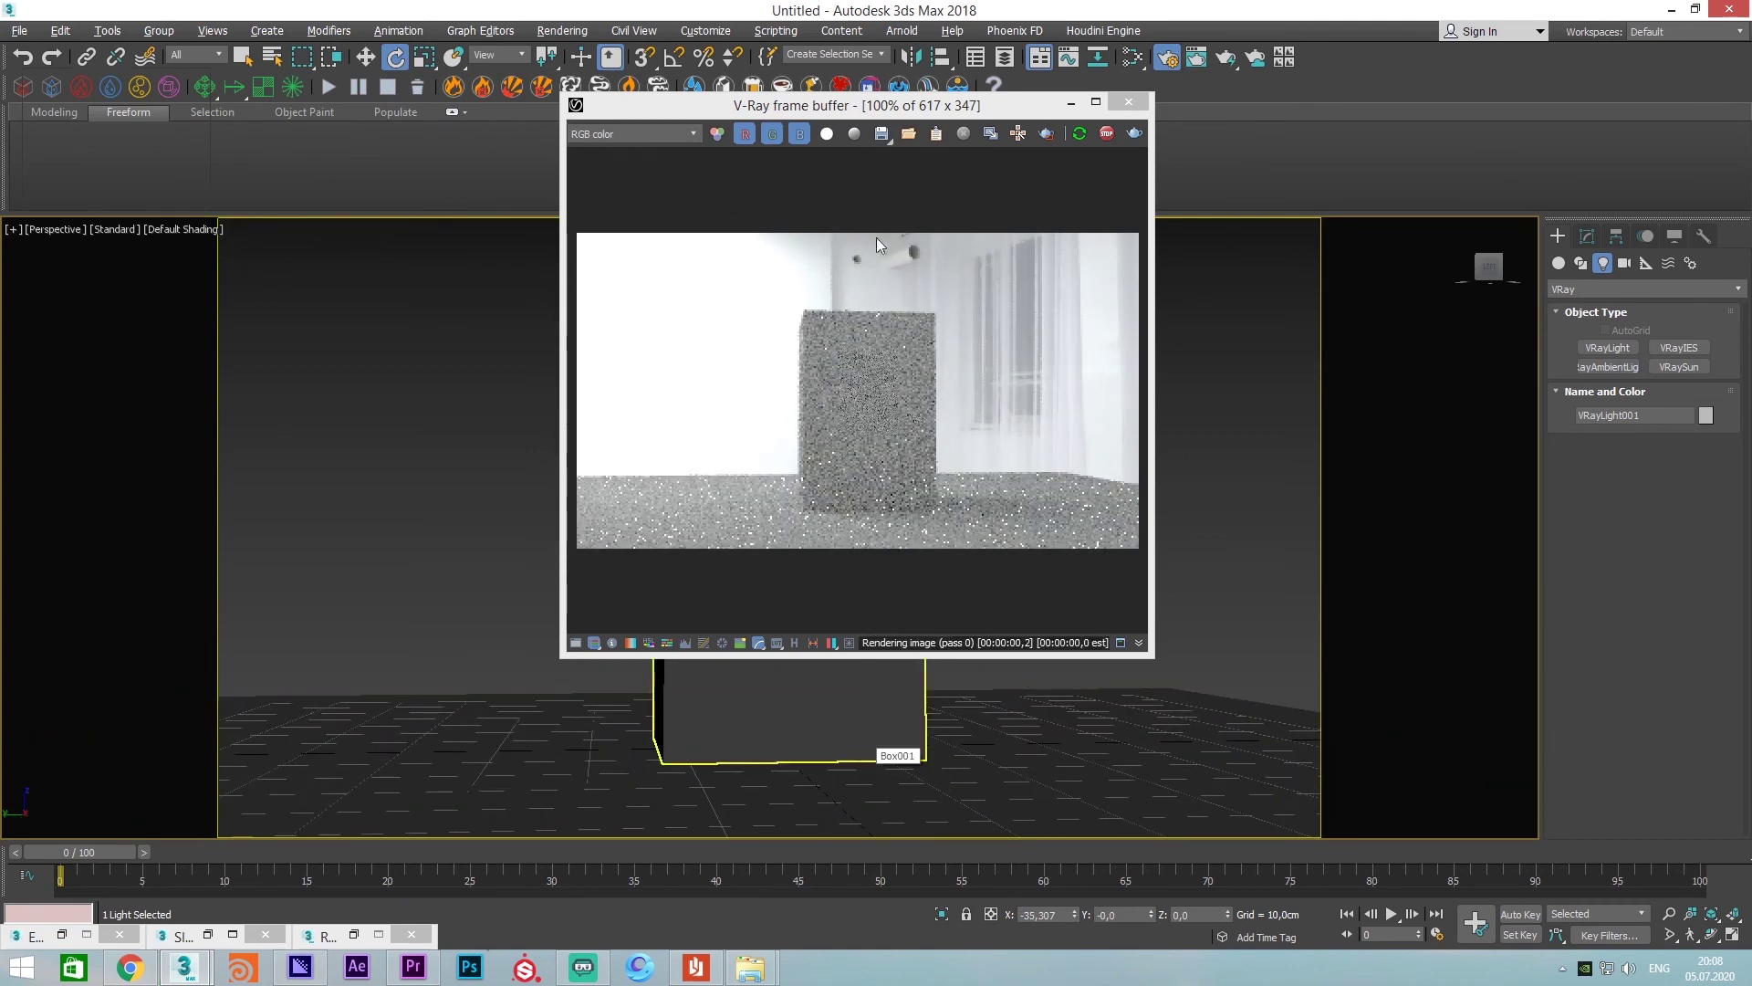
{"action": "left_click_drag", "start_coordinate": [876, 105], "coordinate": [985, 70]}
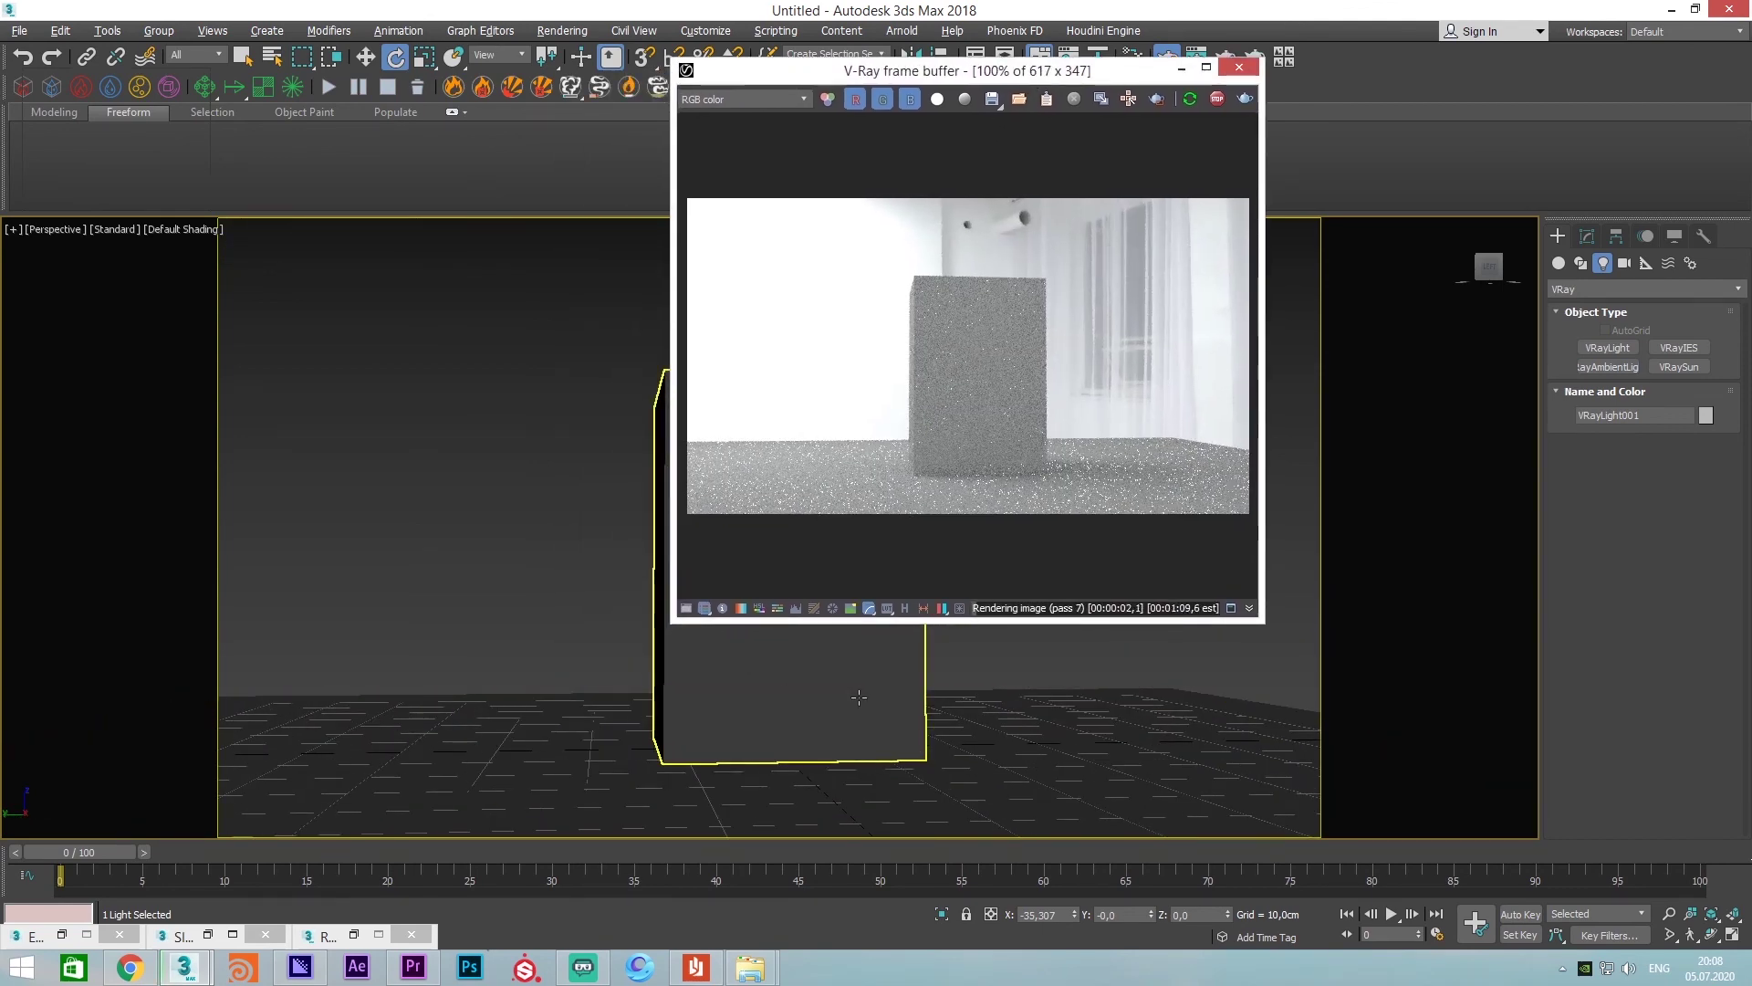
{"action": "middle_click_drag", "start_coordinate": [859, 697], "coordinate": [816, 695], "text": "alt"}
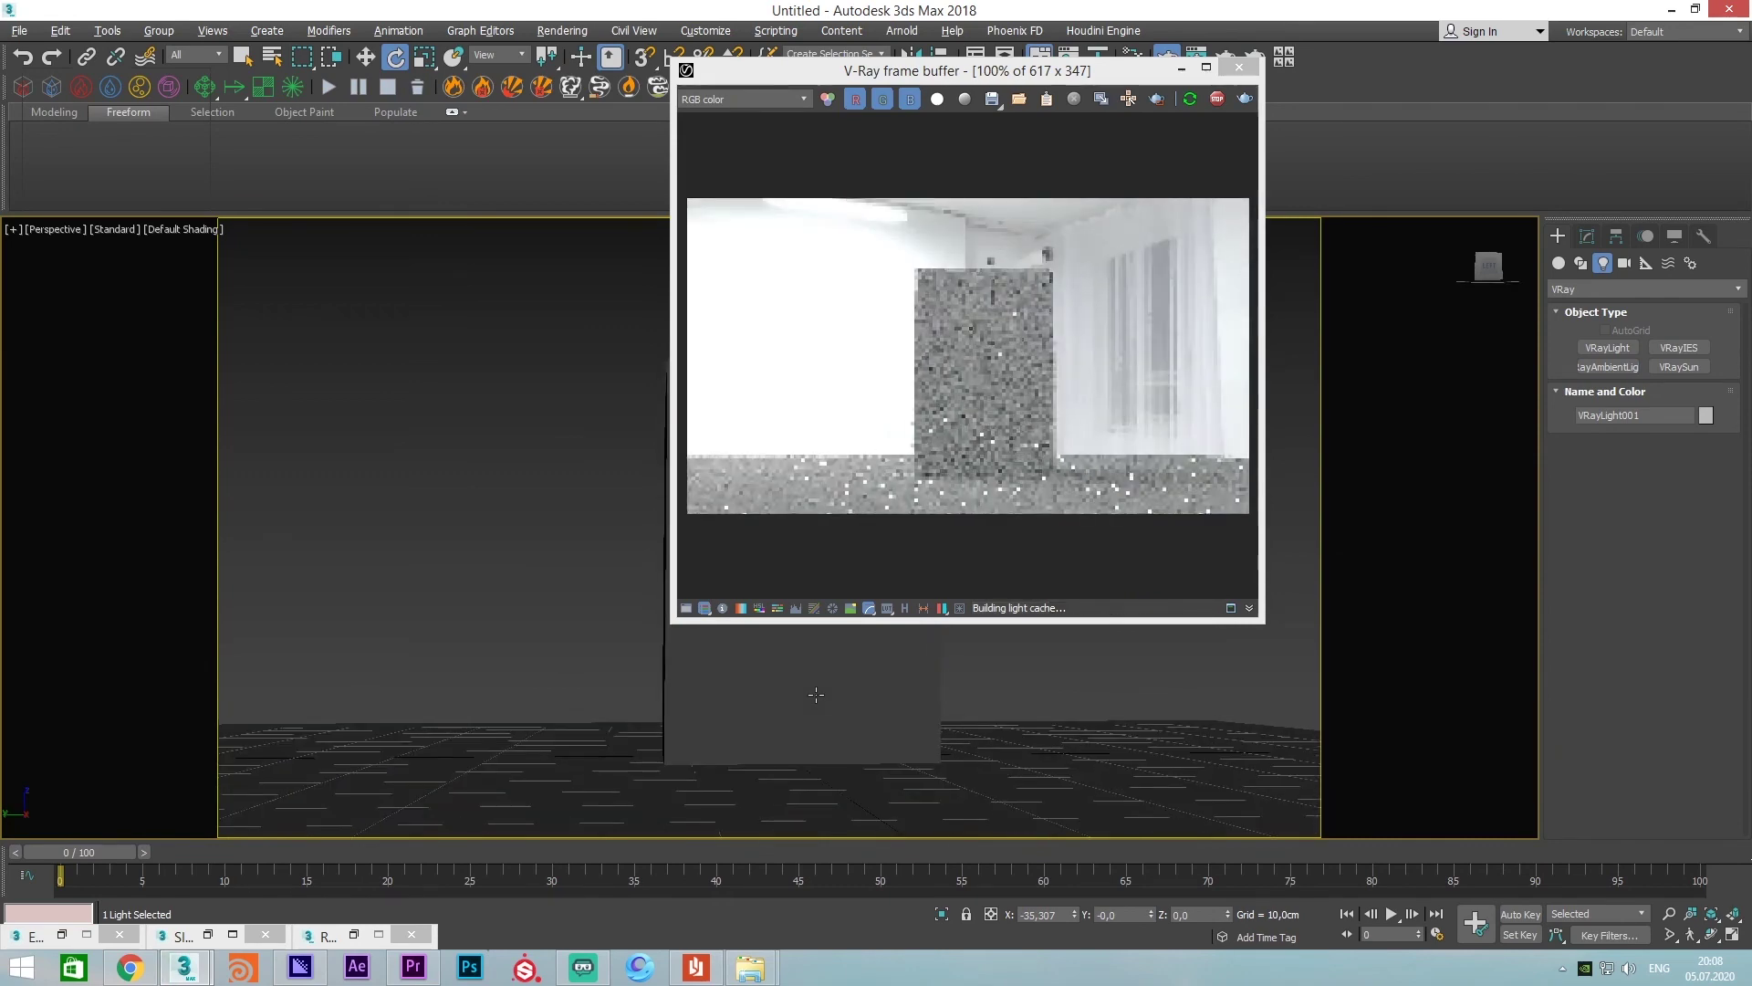
{"action": "scroll", "coordinate": [815, 695], "scroll_direction": "up", "scroll_amount": 1}
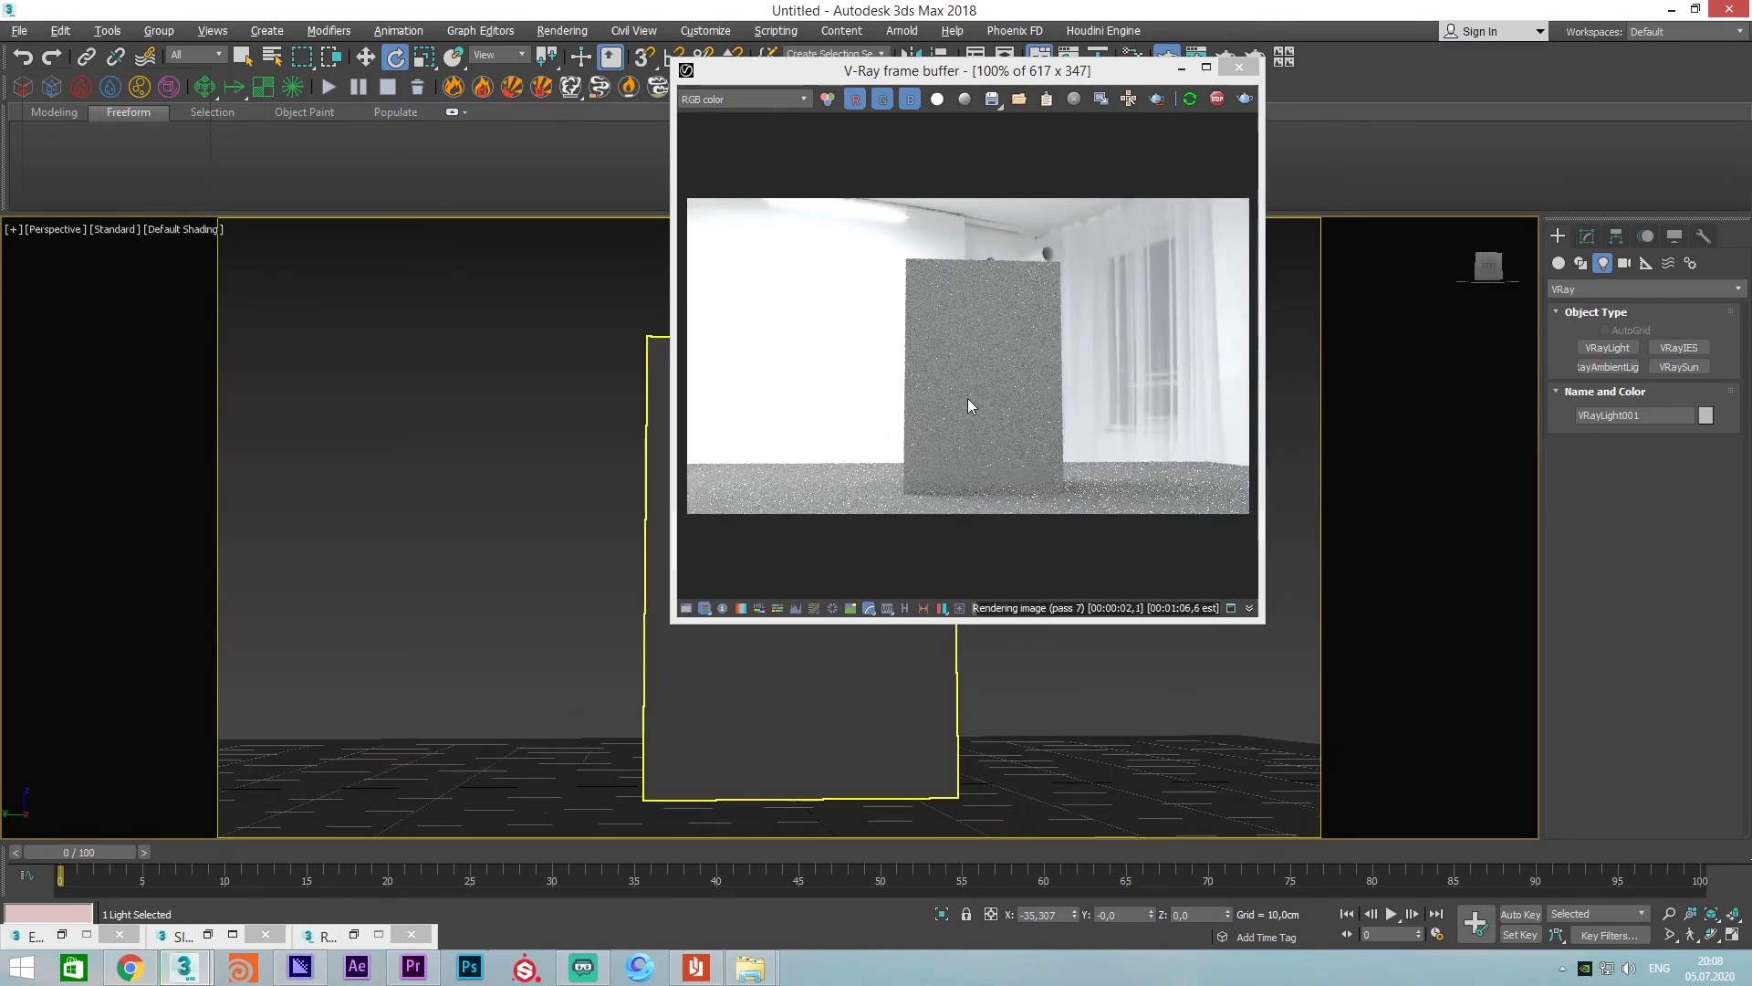
Raise VRayLight001's Multiplier from 30 to about 72 in the Modify panel
{"action": "left_click", "coordinate": [1588, 237]}
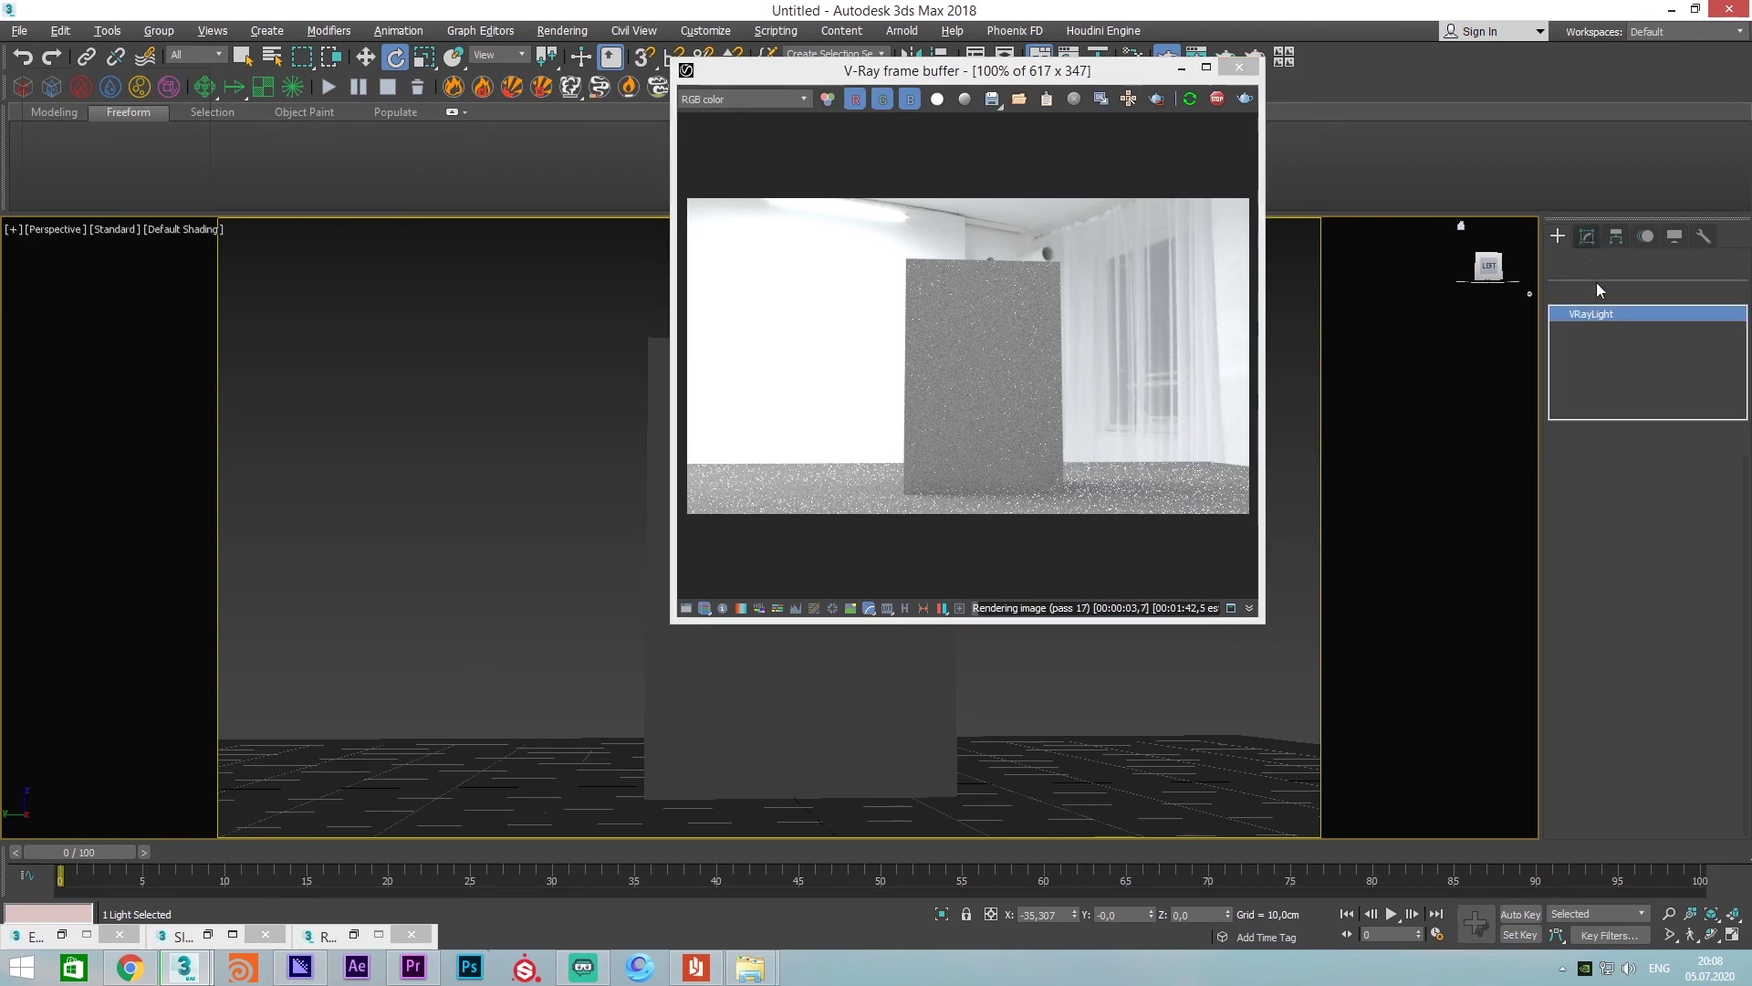
{"action": "left_click", "coordinate": [1613, 508]}
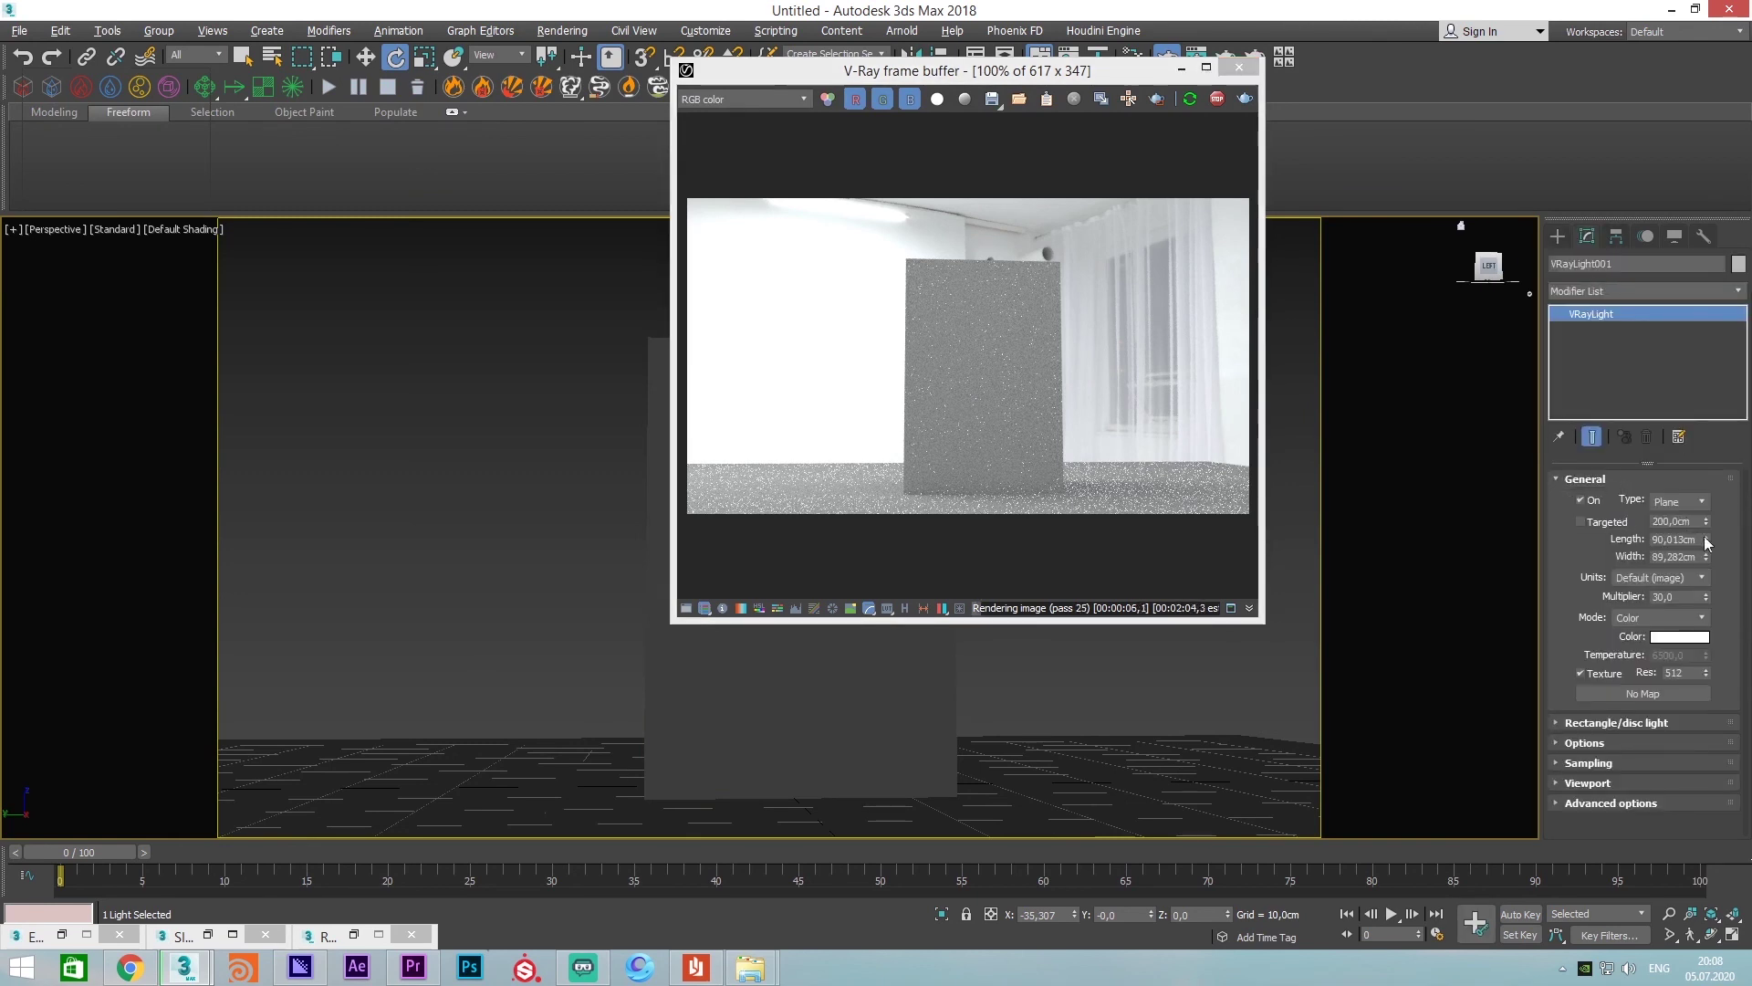
{"action": "mouse_move", "coordinate": [1706, 598]}
{"action": "left_mouse_down"}
{"action": "mouse_move", "coordinate": [1726, 532]}
{"action": "mouse_move", "coordinate": [1729, 557]}
{"action": "left_mouse_up"}
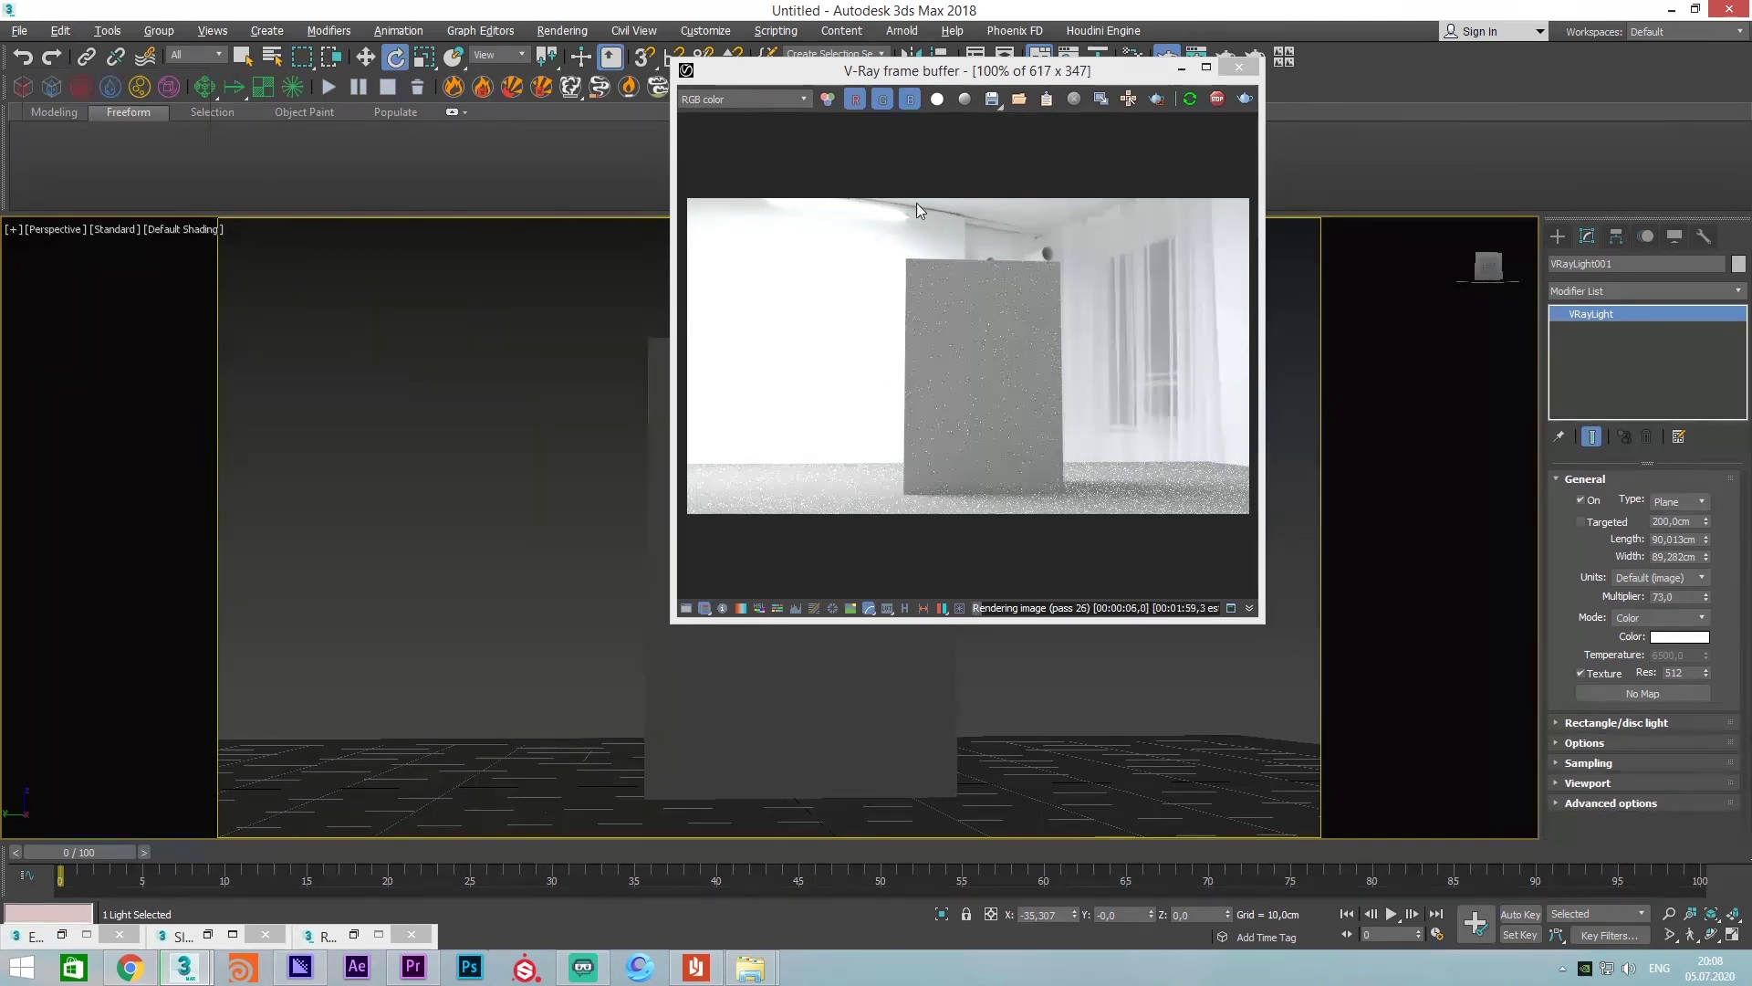
{"action": "scroll", "coordinate": [962, 273], "scroll_direction": "up", "scroll_amount": 1}
{"action": "scroll", "coordinate": [966, 253], "scroll_direction": "down", "scroll_amount": 1}
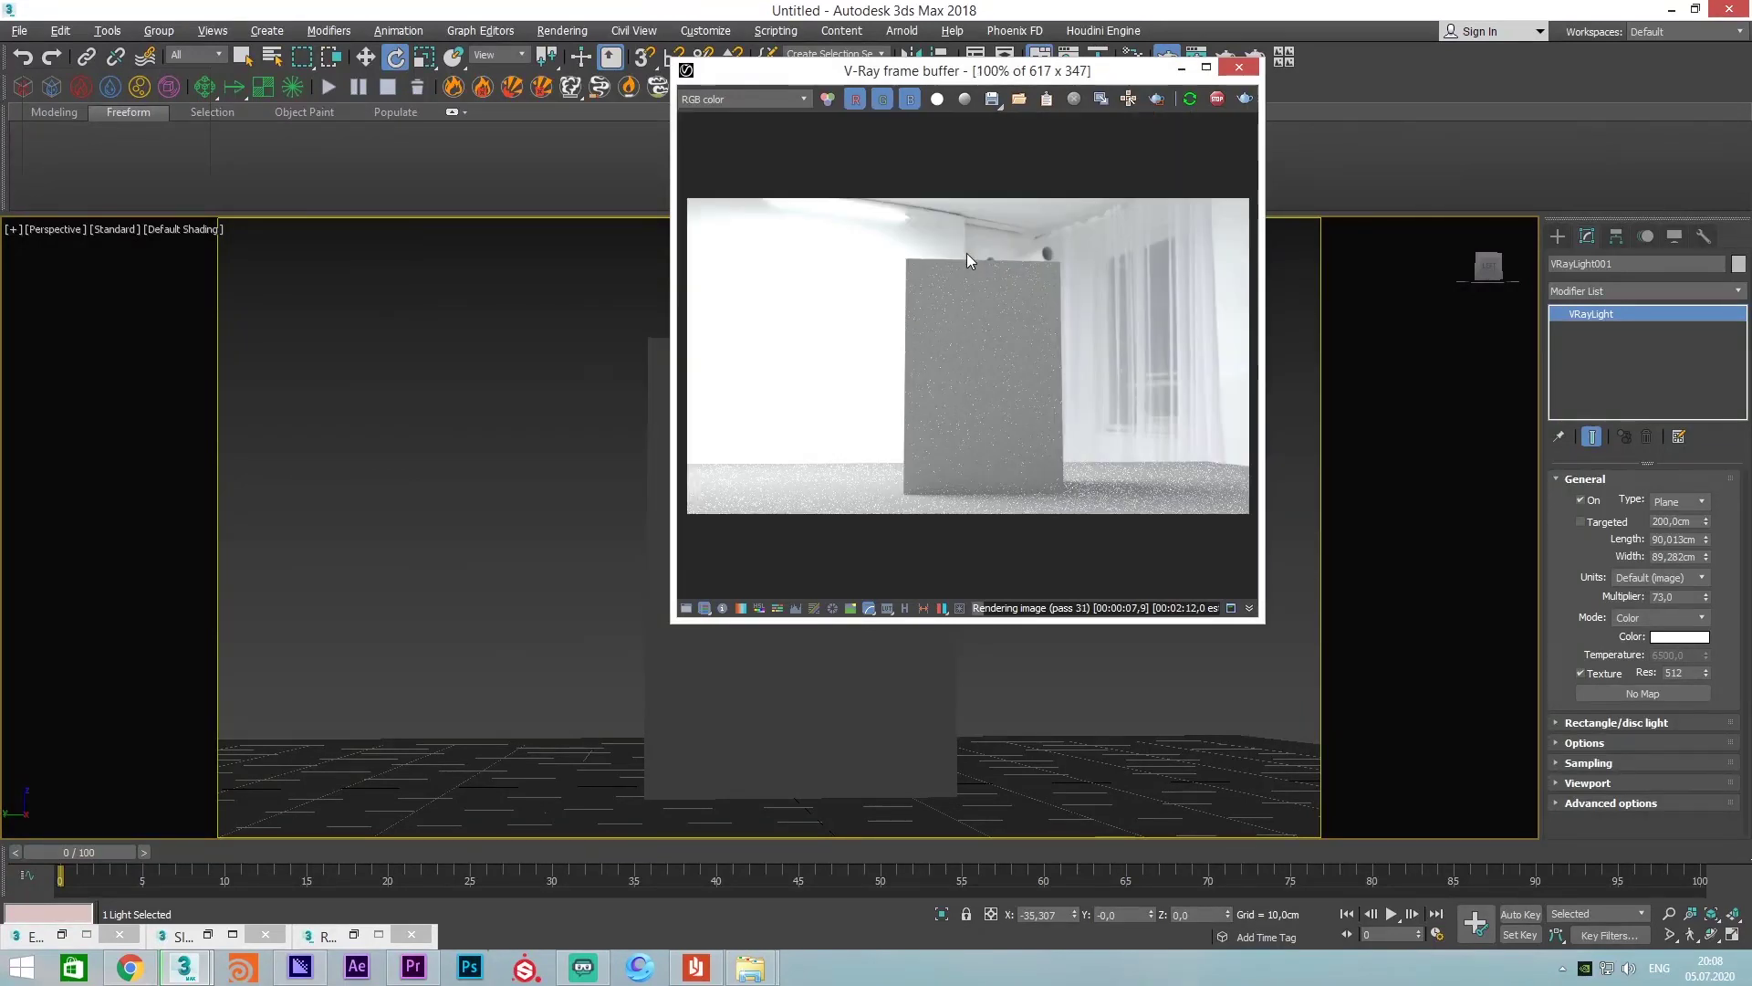
{"action": "scroll", "coordinate": [1110, 495], "scroll_direction": "up", "scroll_amount": 1}
{"action": "scroll", "coordinate": [1000, 376], "scroll_direction": "down", "scroll_amount": 1}
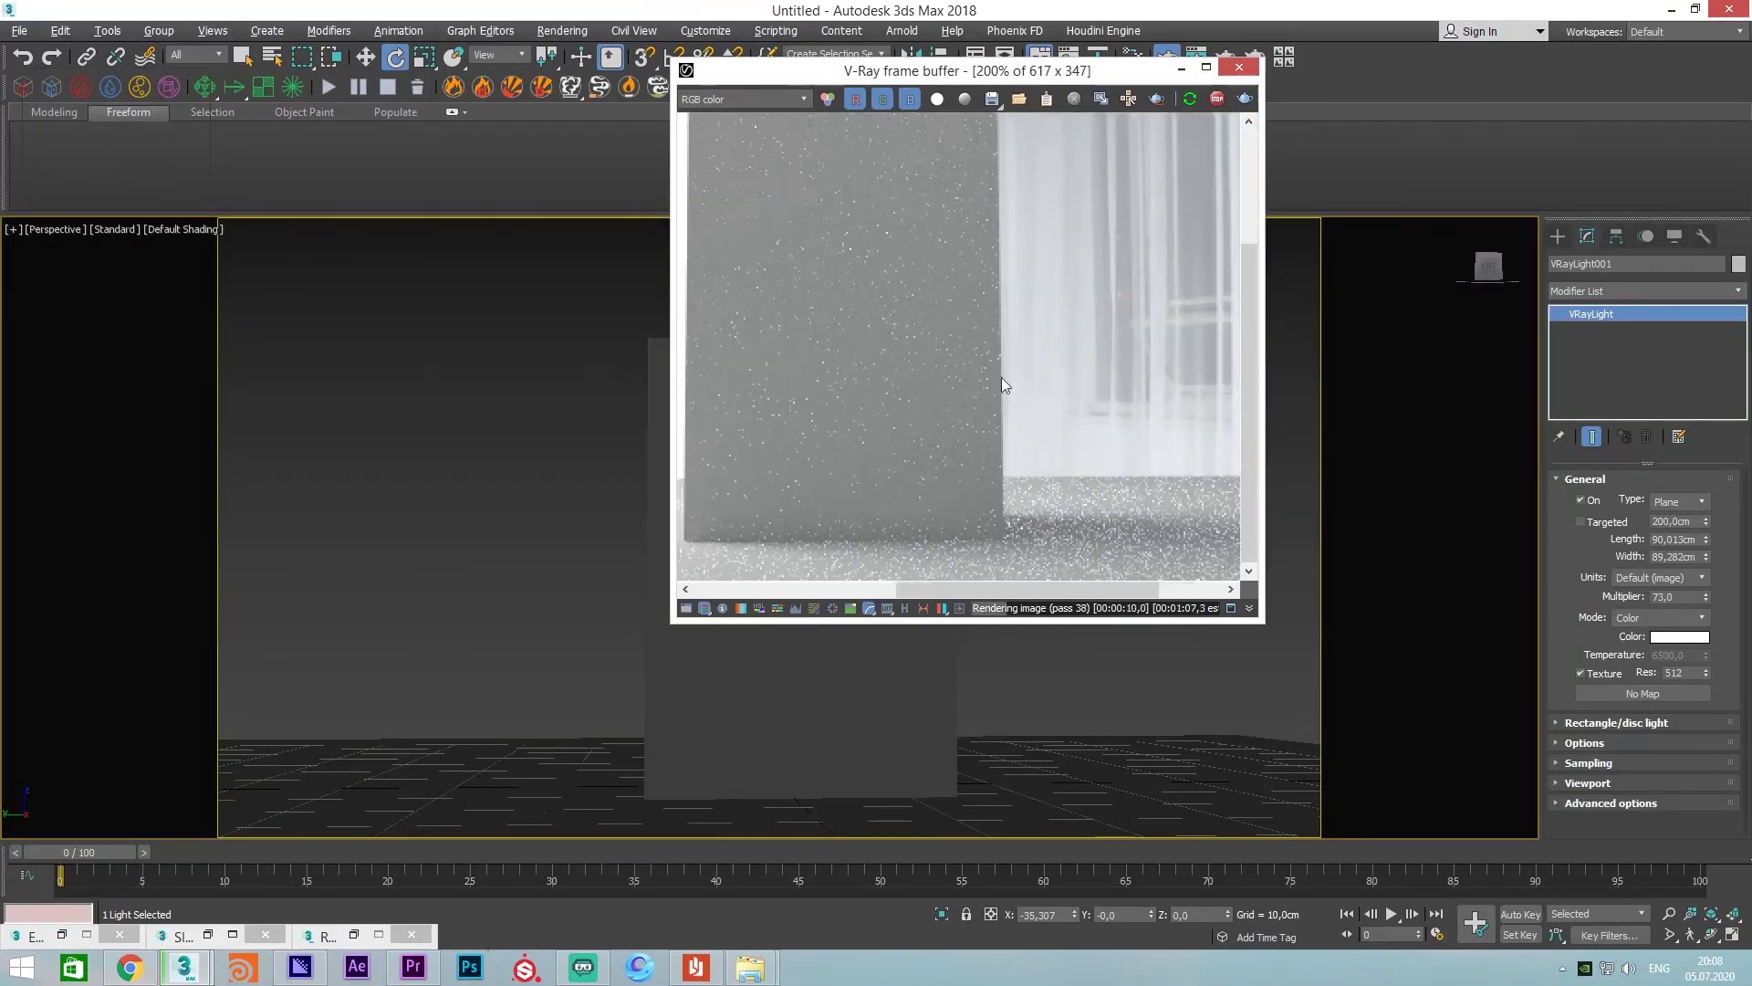
{"action": "scroll", "coordinate": [1070, 328], "scroll_direction": "down", "scroll_amount": 1}
{"action": "scroll", "coordinate": [1038, 403], "scroll_direction": "down", "scroll_amount": 1}
{"action": "scroll", "coordinate": [1031, 491], "scroll_direction": "up", "scroll_amount": 1}
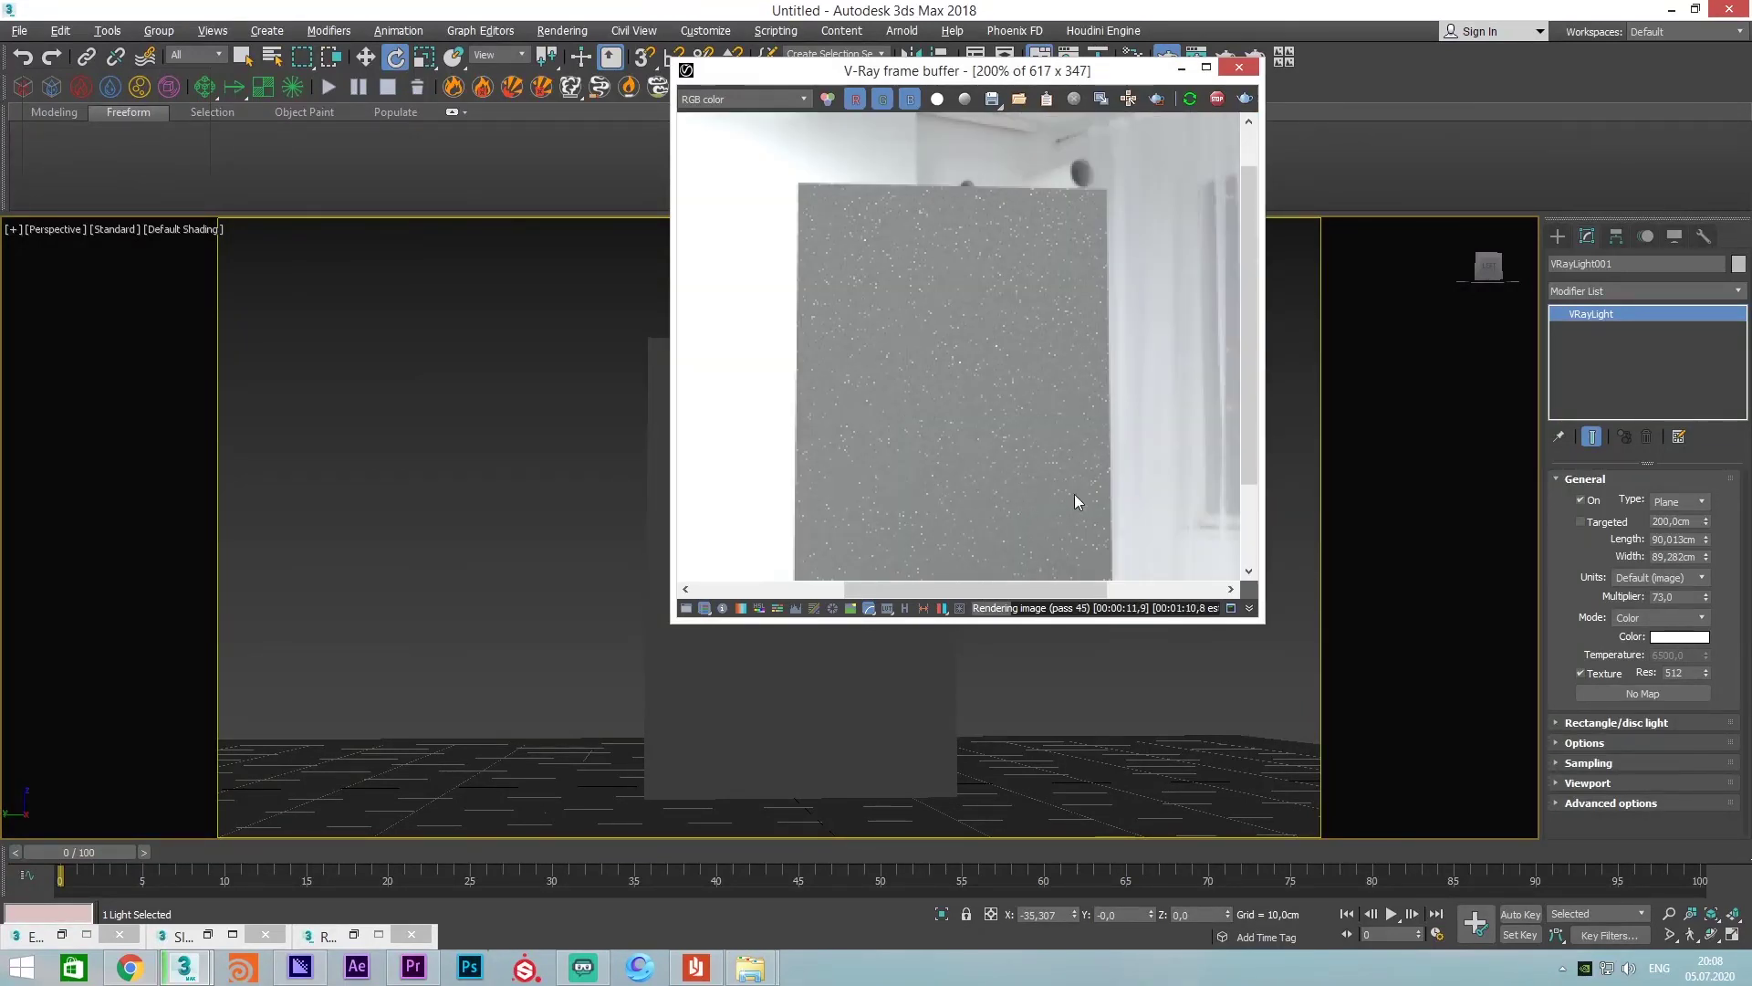
{"action": "scroll", "coordinate": [1040, 383], "scroll_direction": "up", "scroll_amount": 1}
{"action": "scroll", "coordinate": [1011, 292], "scroll_direction": "down", "scroll_amount": 2}
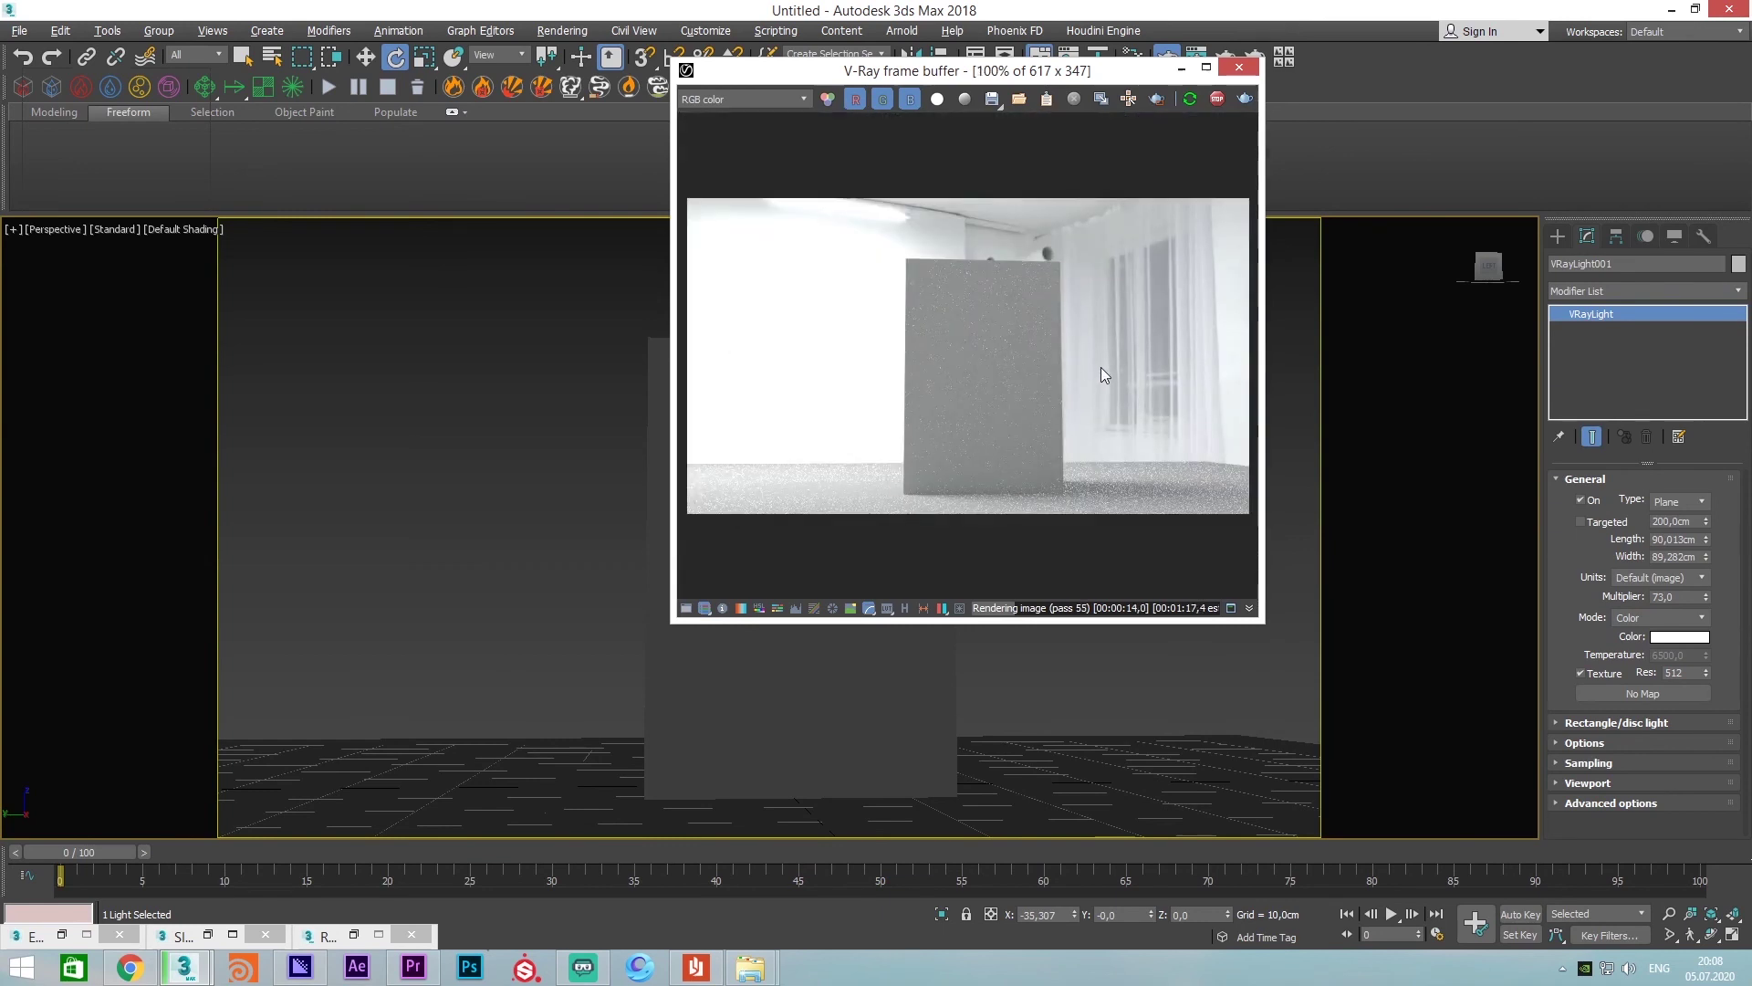
Stop the interactive render and deselect the light
{"action": "left_click", "coordinate": [1218, 99]}
{"action": "left_click_drag", "start_coordinate": [1149, 79], "coordinate": [1335, 87]}
{"action": "left_click", "coordinate": [572, 429]}
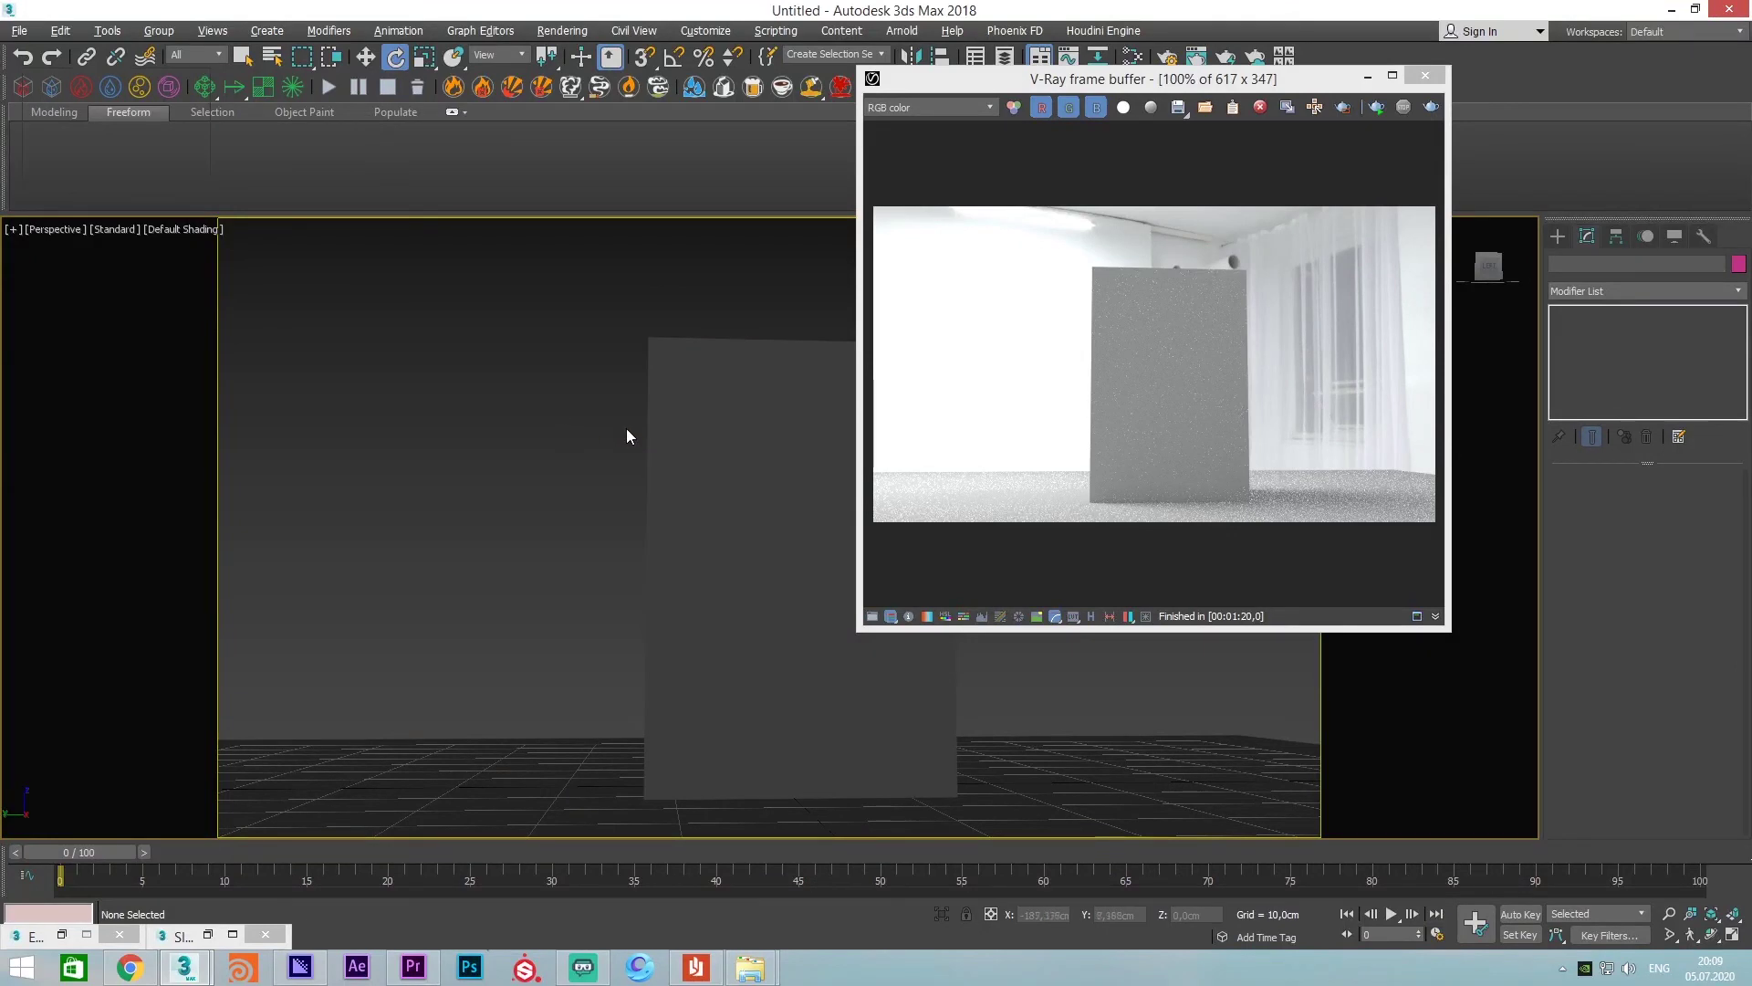
Select the box and bring up Render Setup scrolled to its Render Output section
{"action": "left_click", "coordinate": [693, 374]}
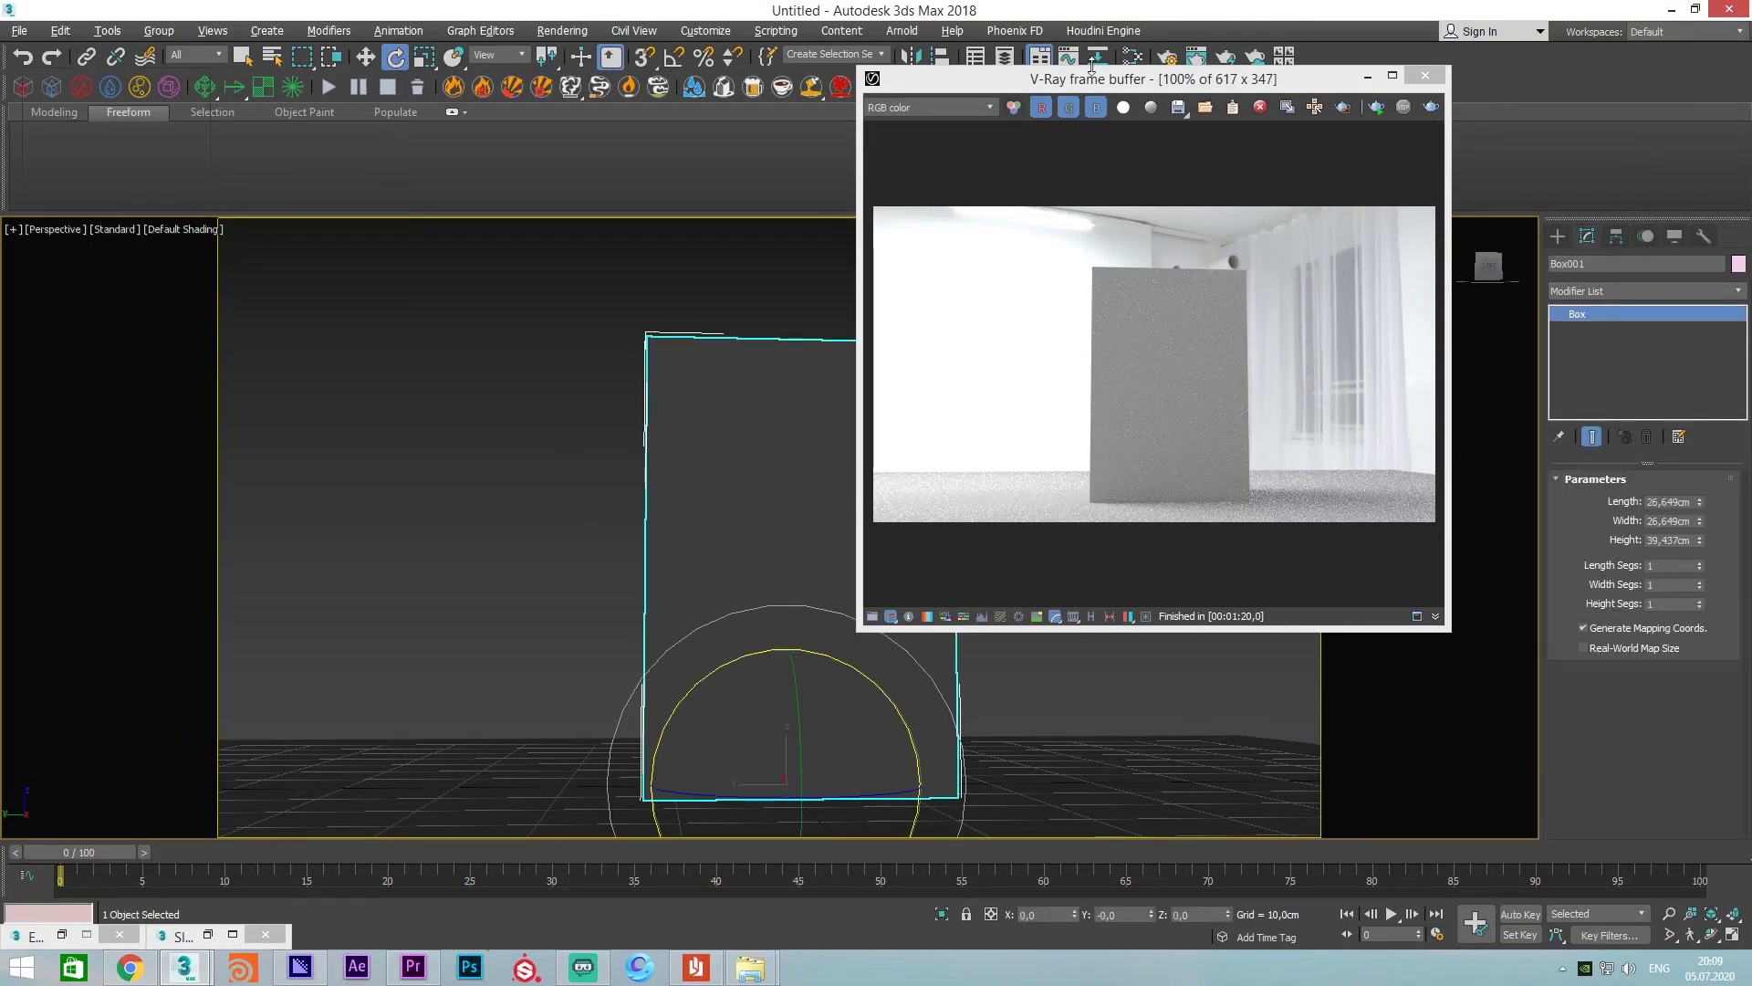
{"action": "left_click", "coordinate": [1168, 57]}
{"action": "left_click_drag", "start_coordinate": [710, 106], "coordinate": [581, 105]}
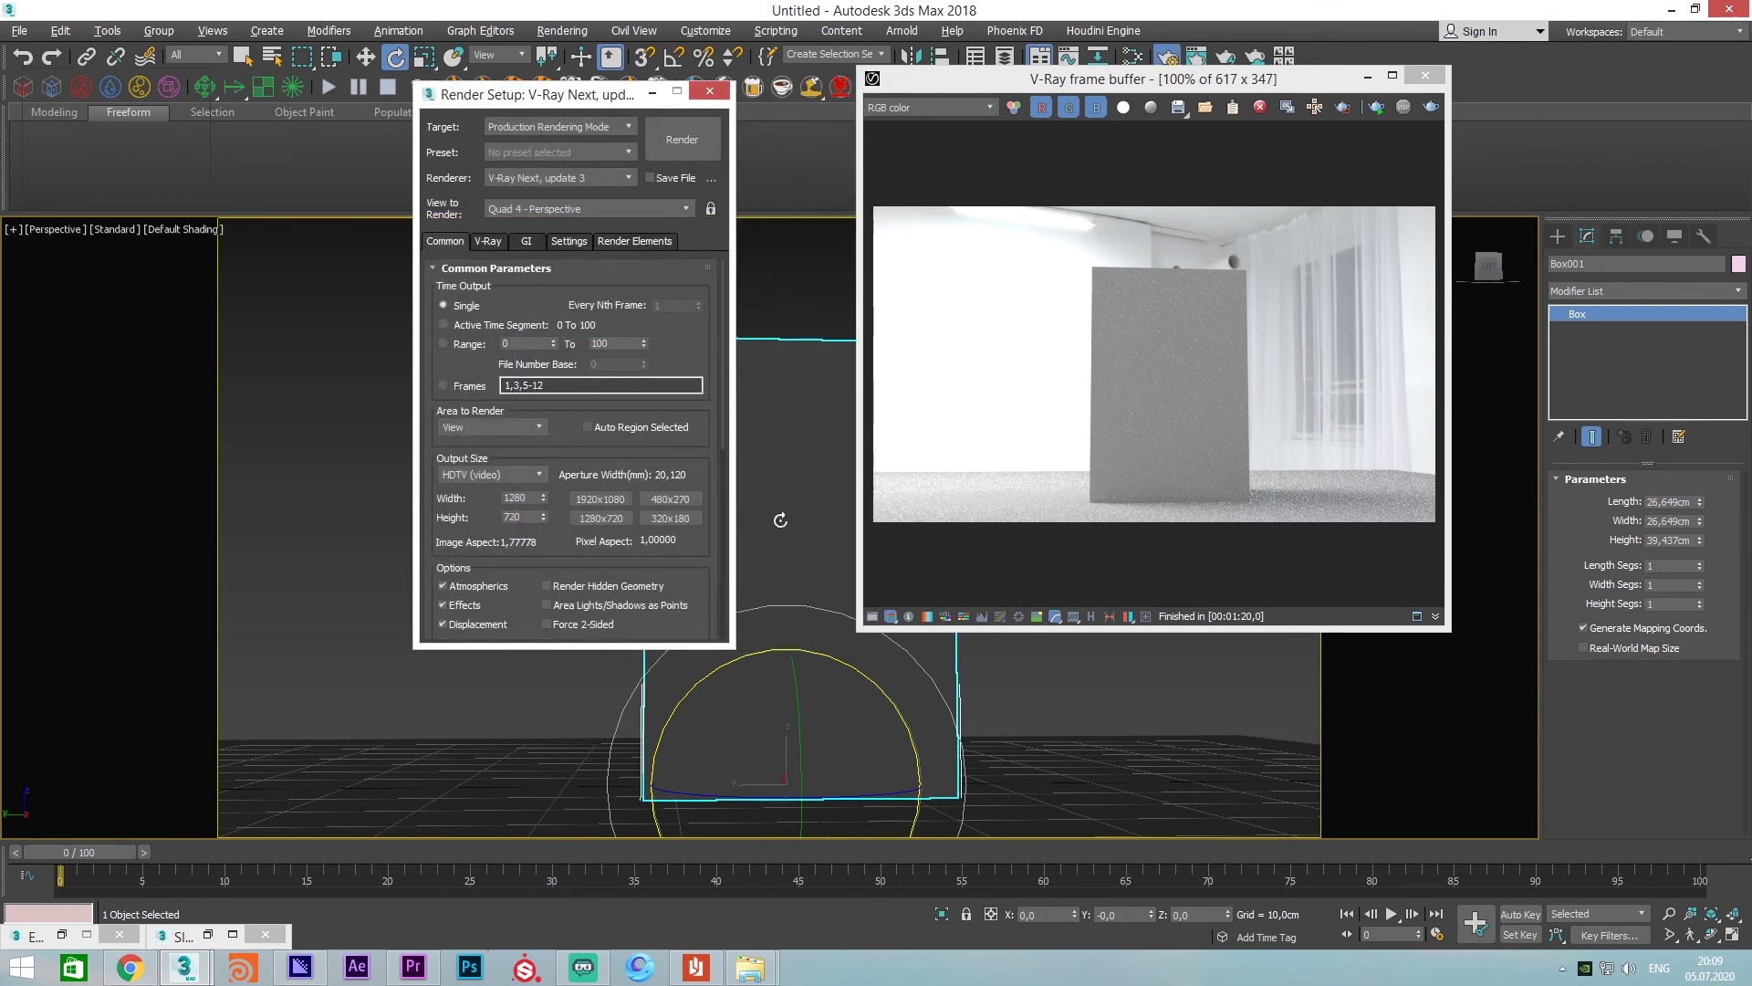
{"action": "left_click_drag", "start_coordinate": [566, 427], "coordinate": [564, 351]}
{"action": "scroll", "coordinate": [564, 350], "scroll_direction": "down", "scroll_amount": 3}
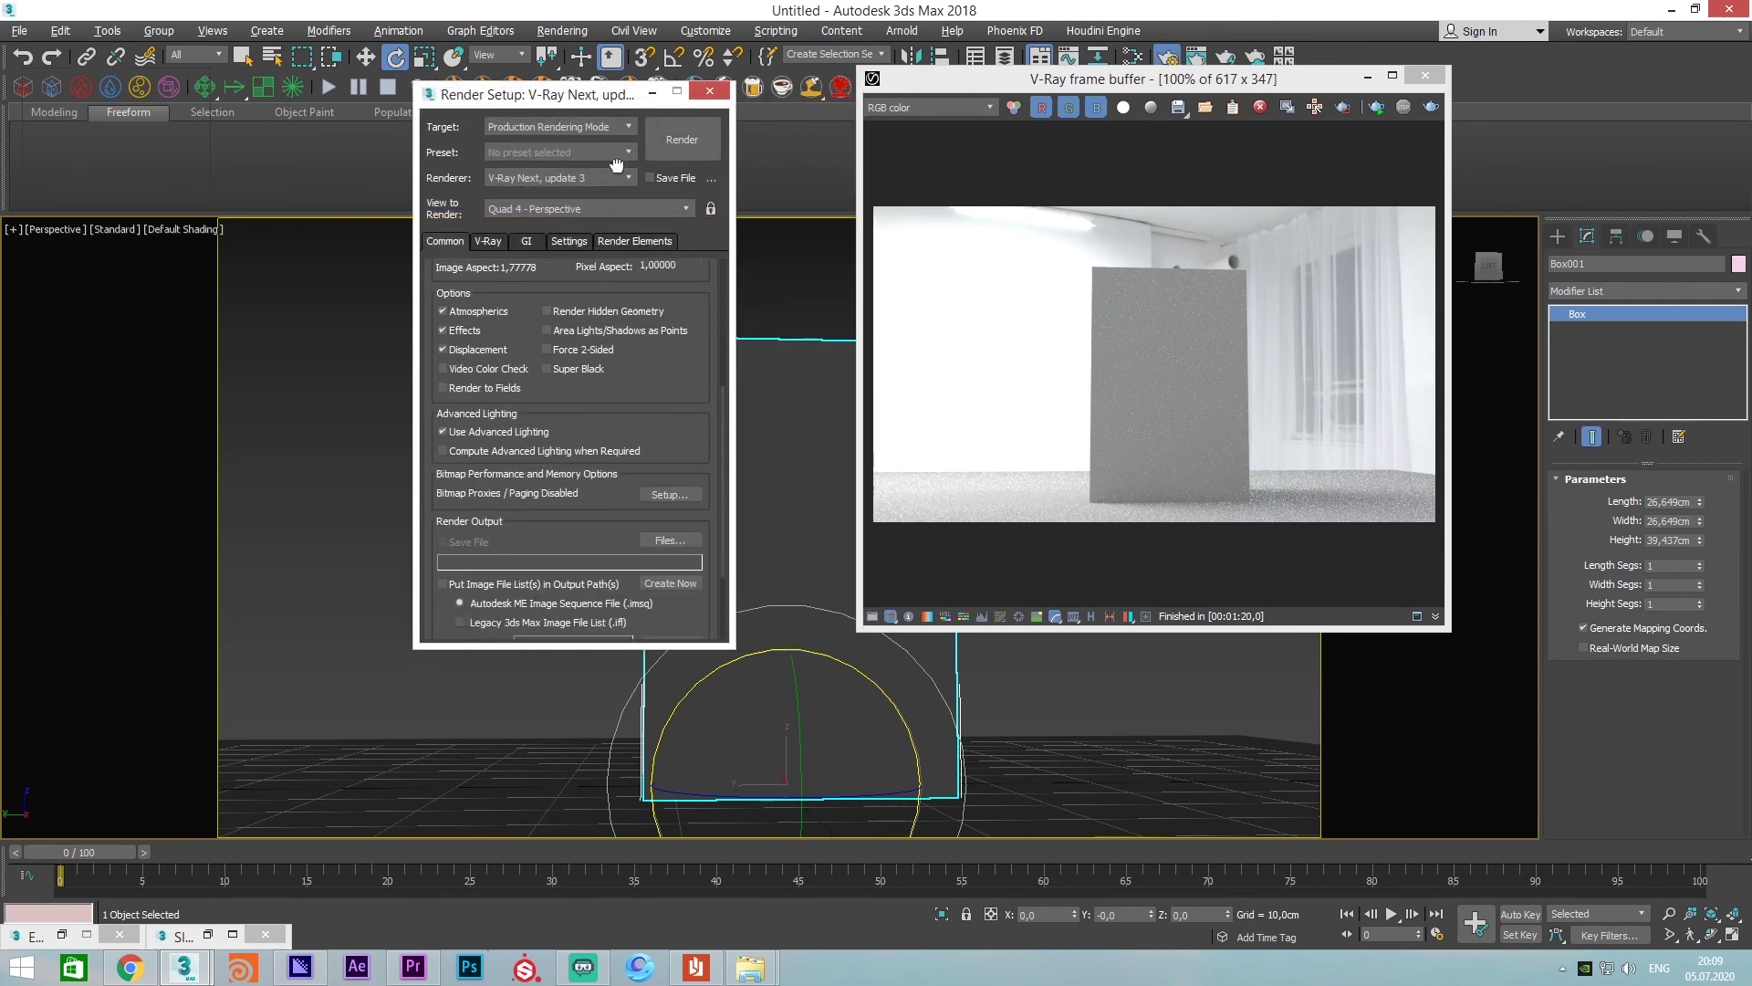
{"action": "scroll", "coordinate": [564, 351], "scroll_direction": "down", "scroll_amount": 3}
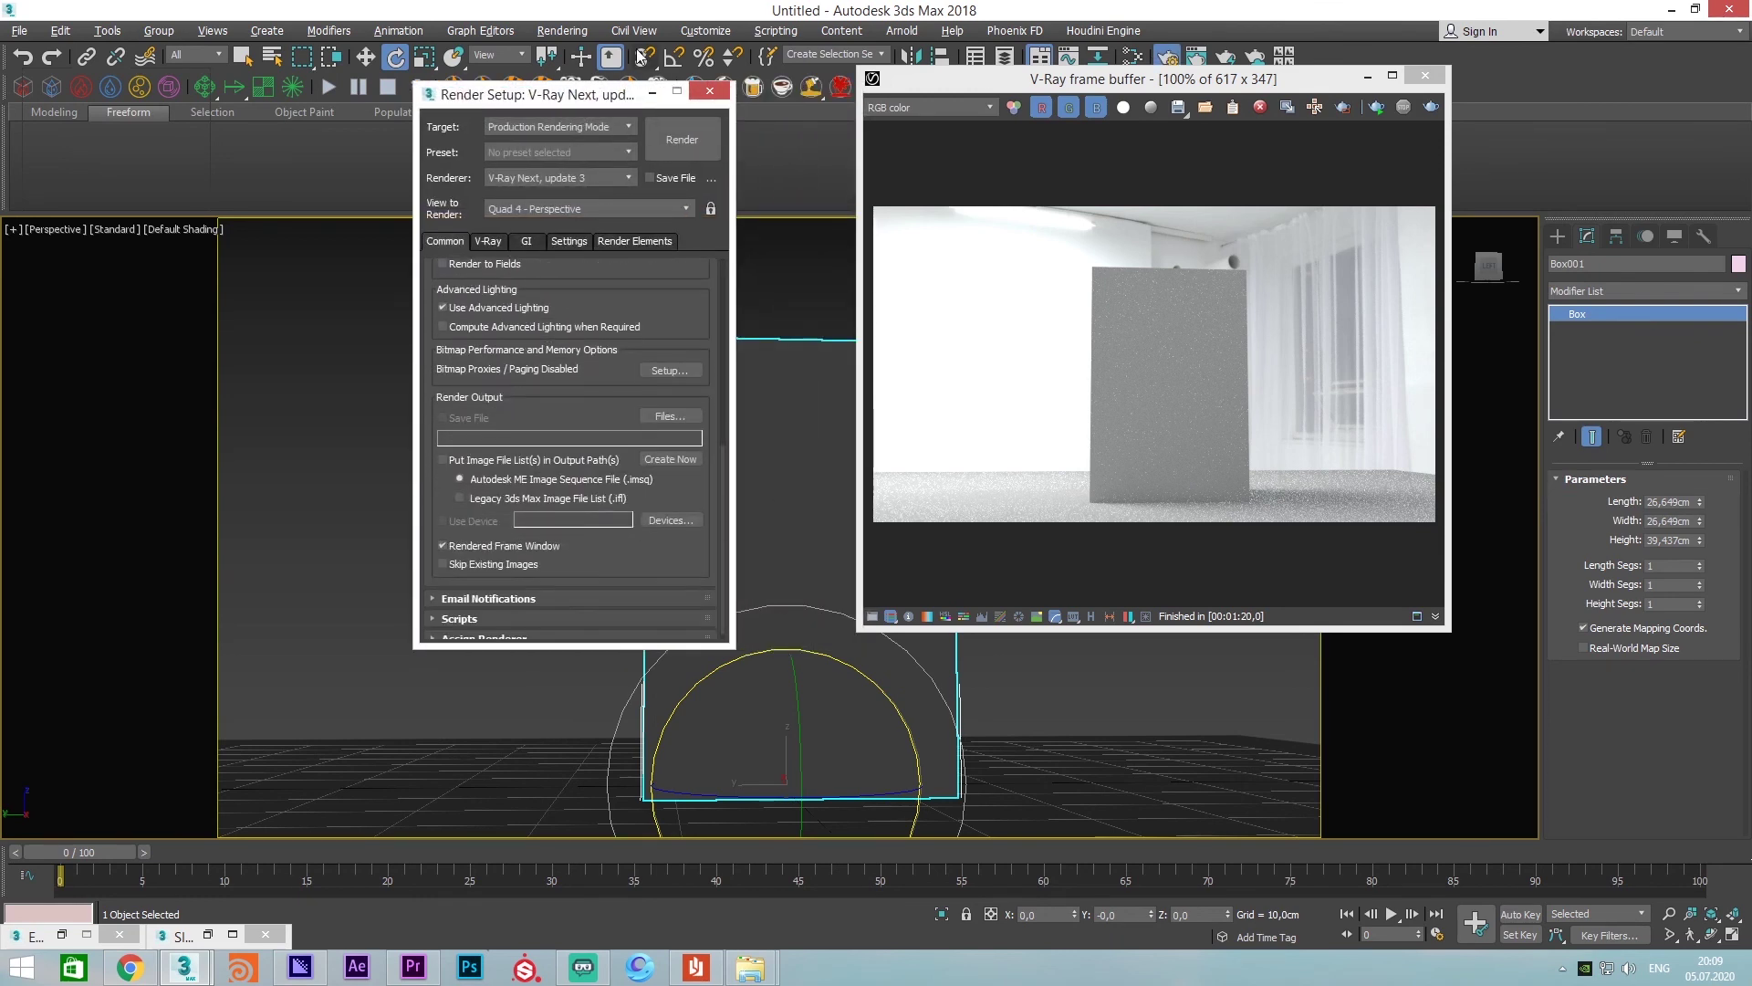
Name the render output file 'box' in the desktop render folder
{"action": "left_click", "coordinate": [653, 418]}
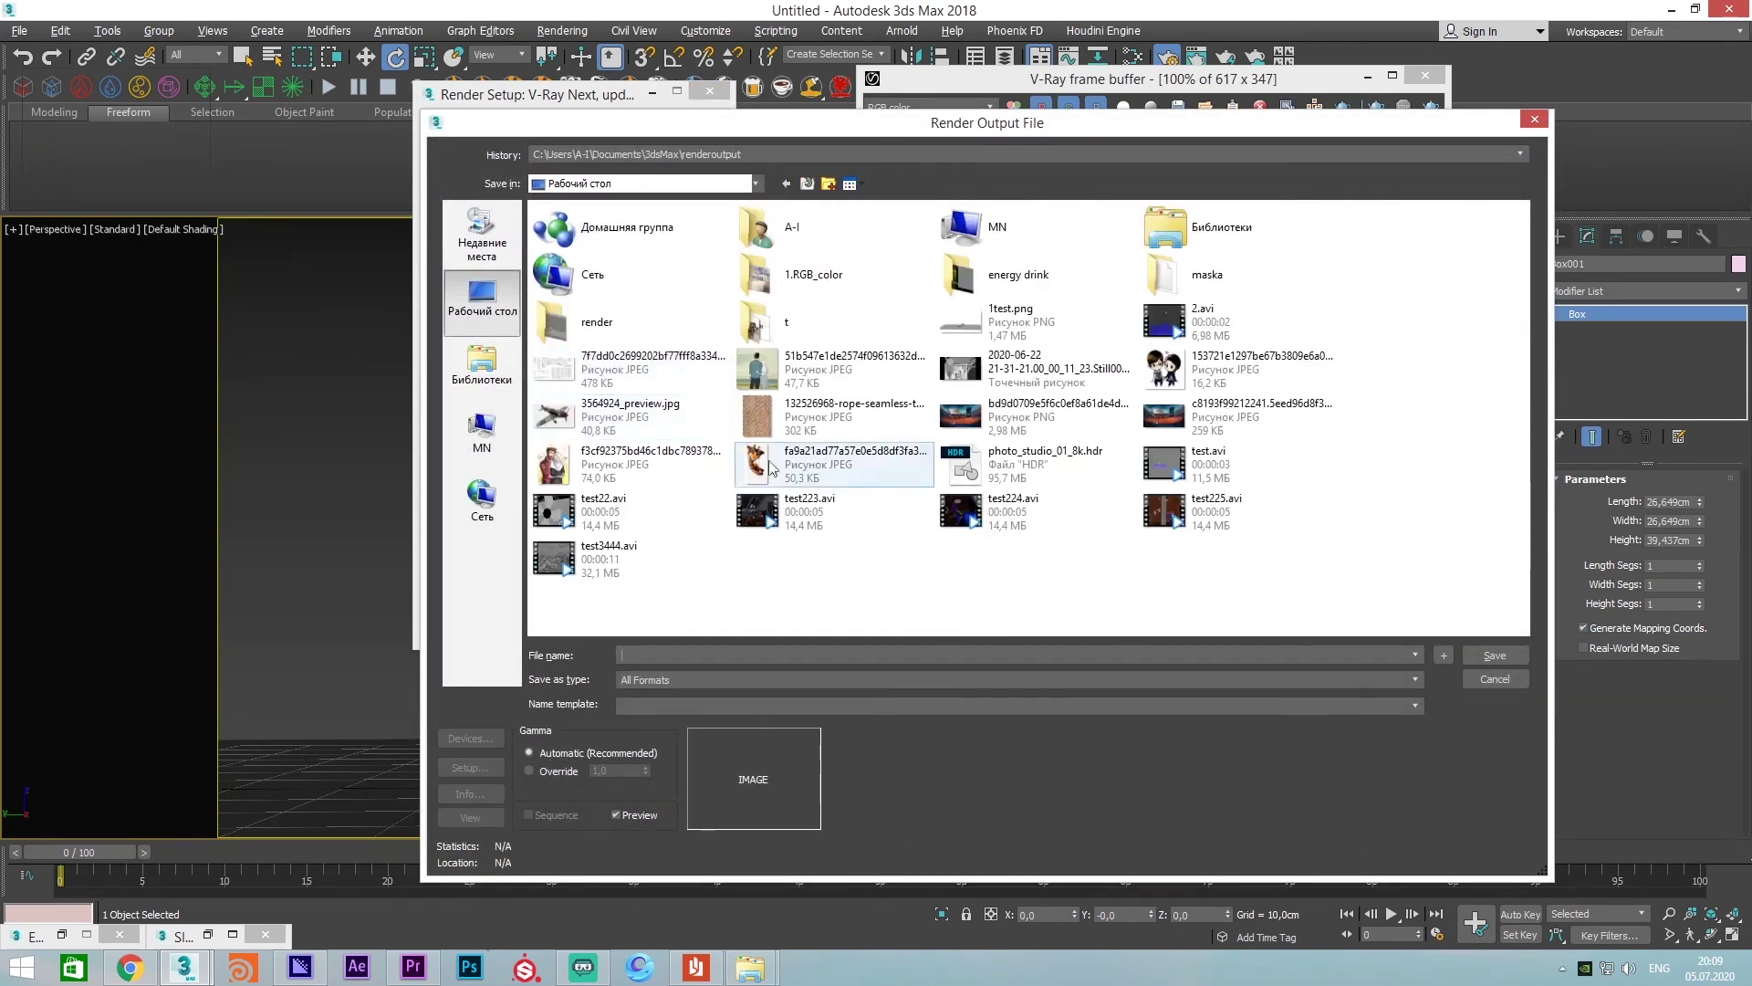
{"action": "double_click", "coordinate": [683, 325]}
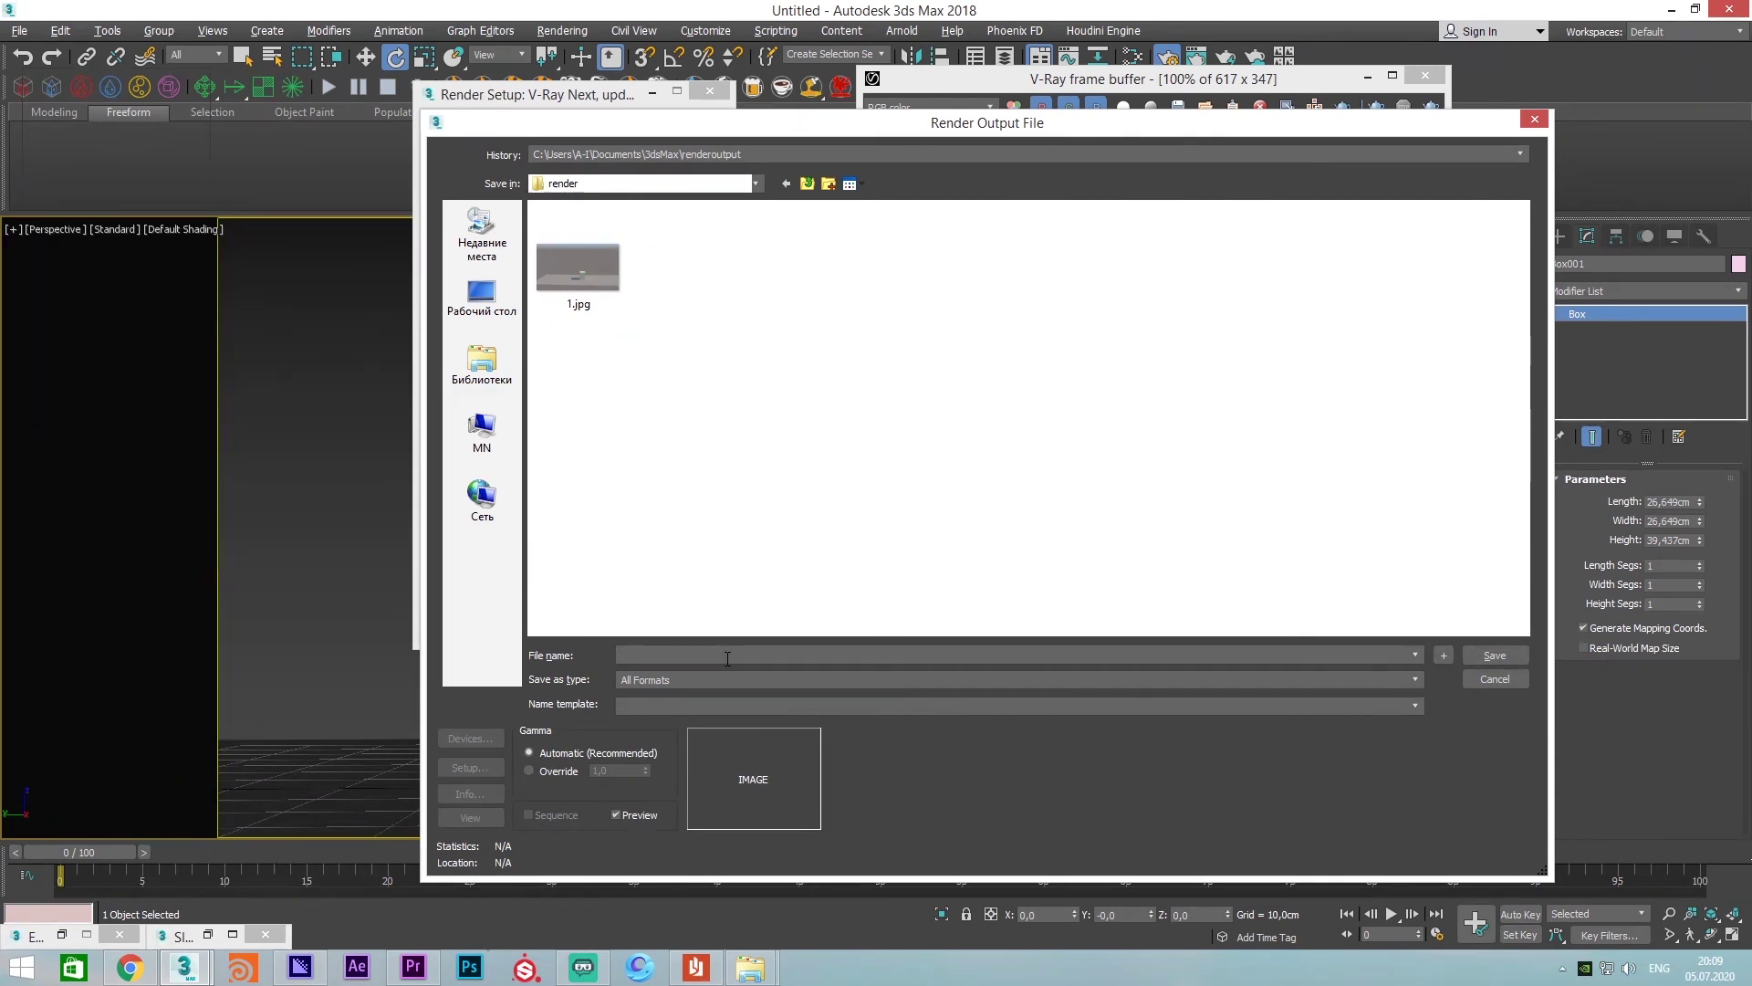
{"action": "type", "text": "choynak"}
{"action": "key", "text": "BackSpace"}
{"action": "key", "text": "BackSpace"}
{"action": "key", "text": "BackSpace"}
{"action": "type", "text": "box"}
Save the output as box.jpg in JPEG format at quality 95
{"action": "left_click", "coordinate": [688, 679]}
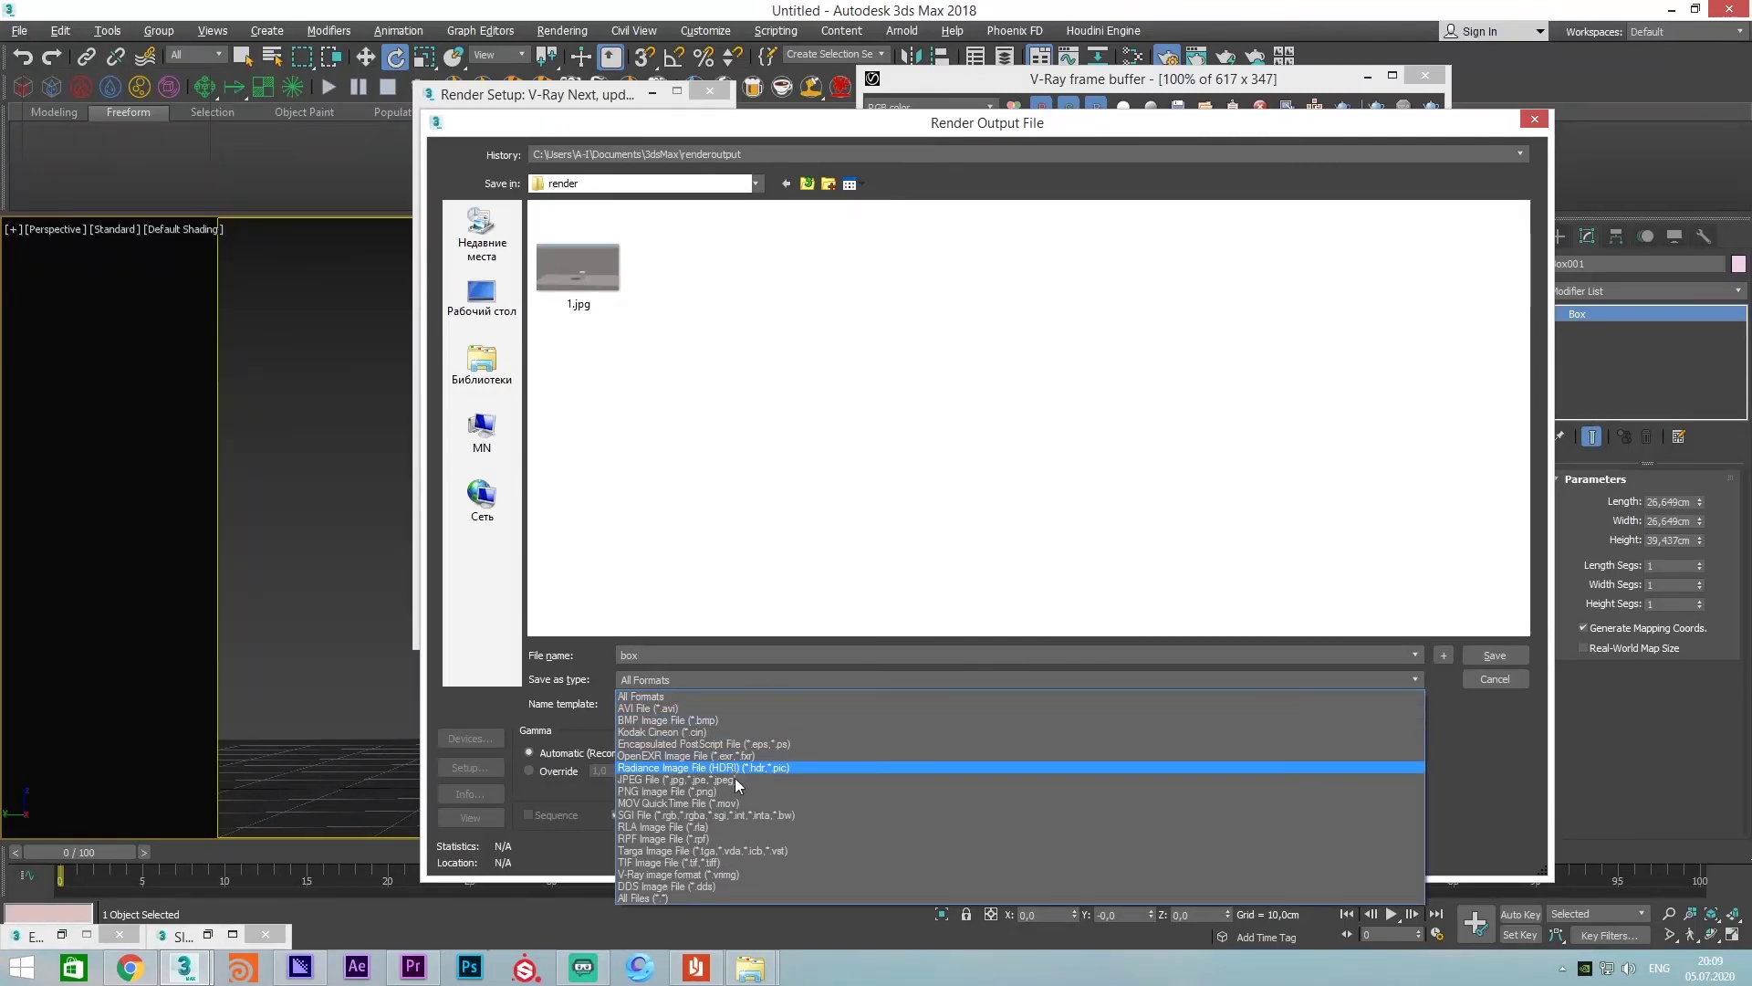
{"action": "left_click", "coordinate": [735, 783]}
{"action": "double_click", "coordinate": [678, 655]}
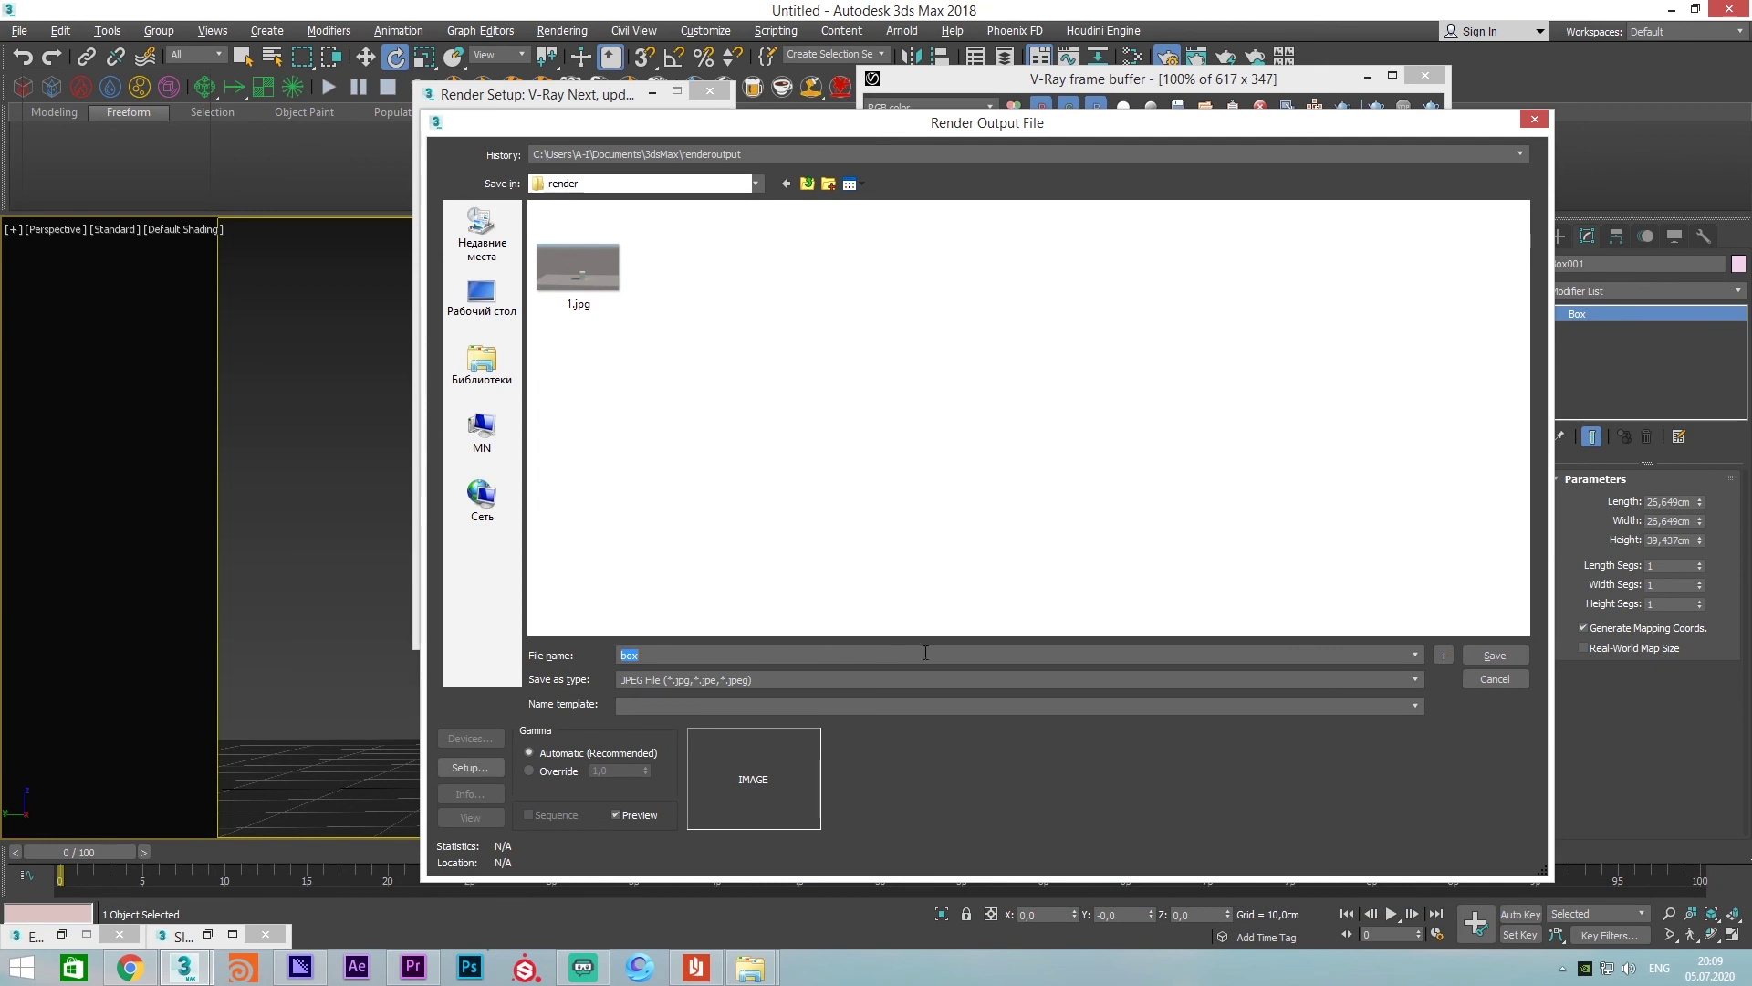
{"action": "left_click", "coordinate": [1495, 655]}
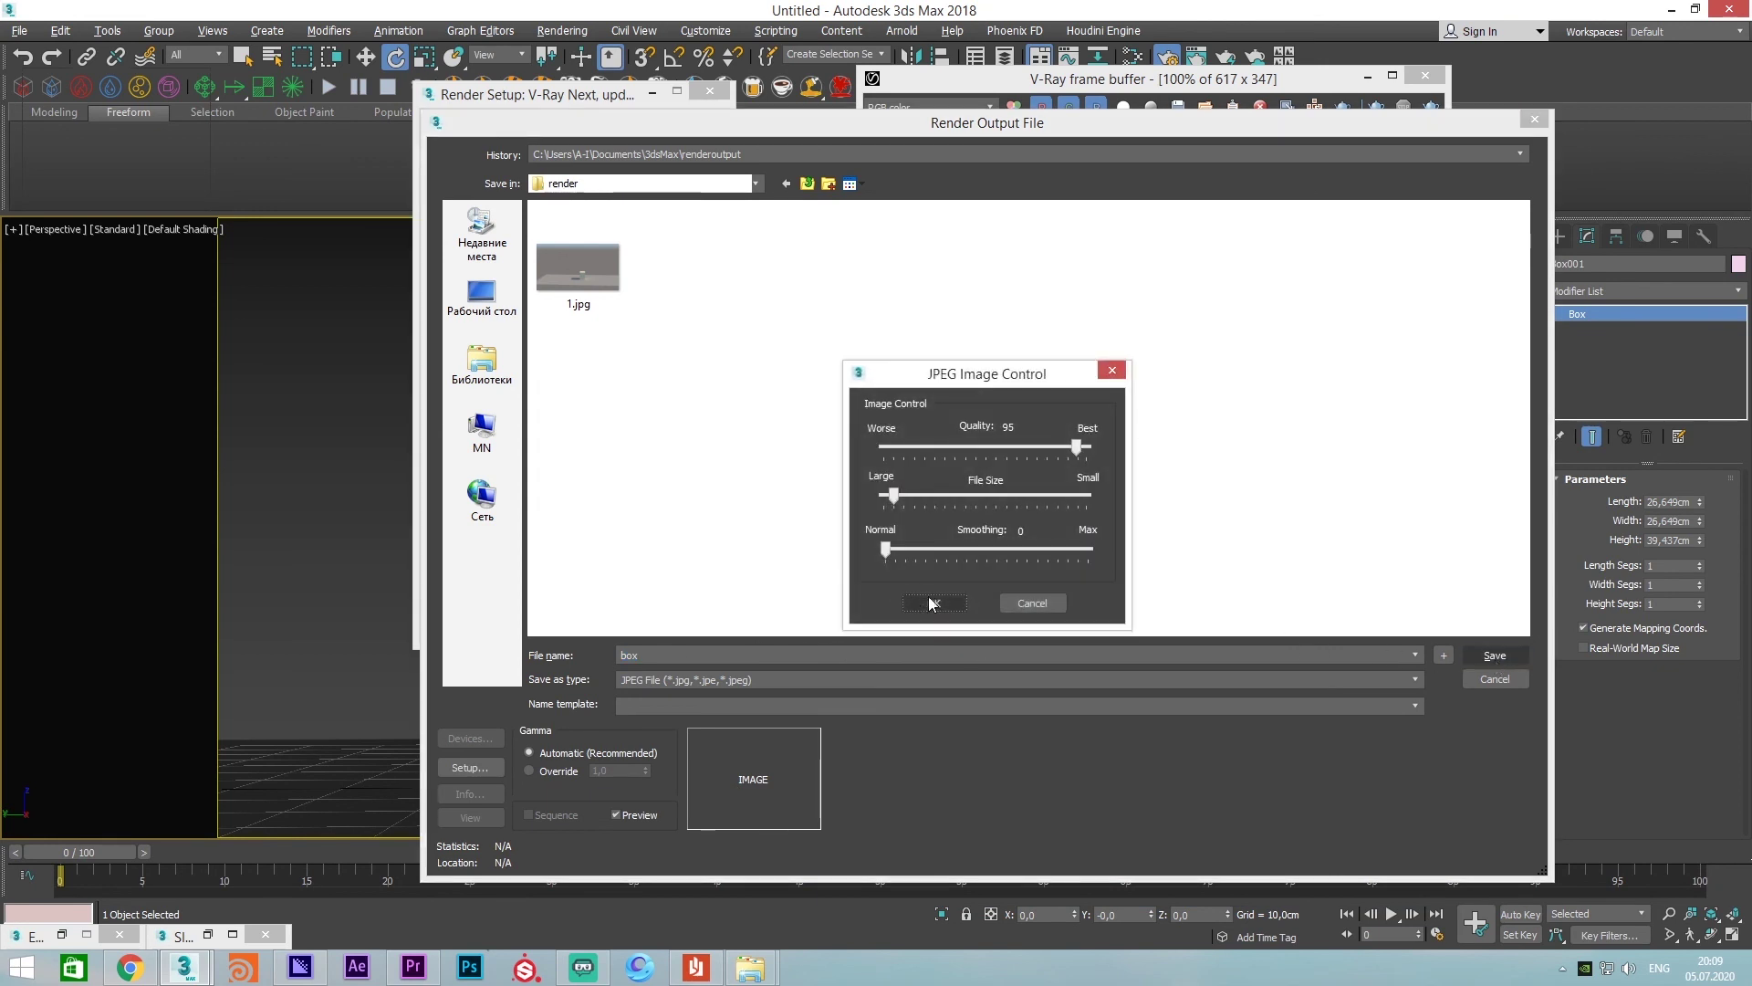
{"action": "left_click", "coordinate": [934, 602]}
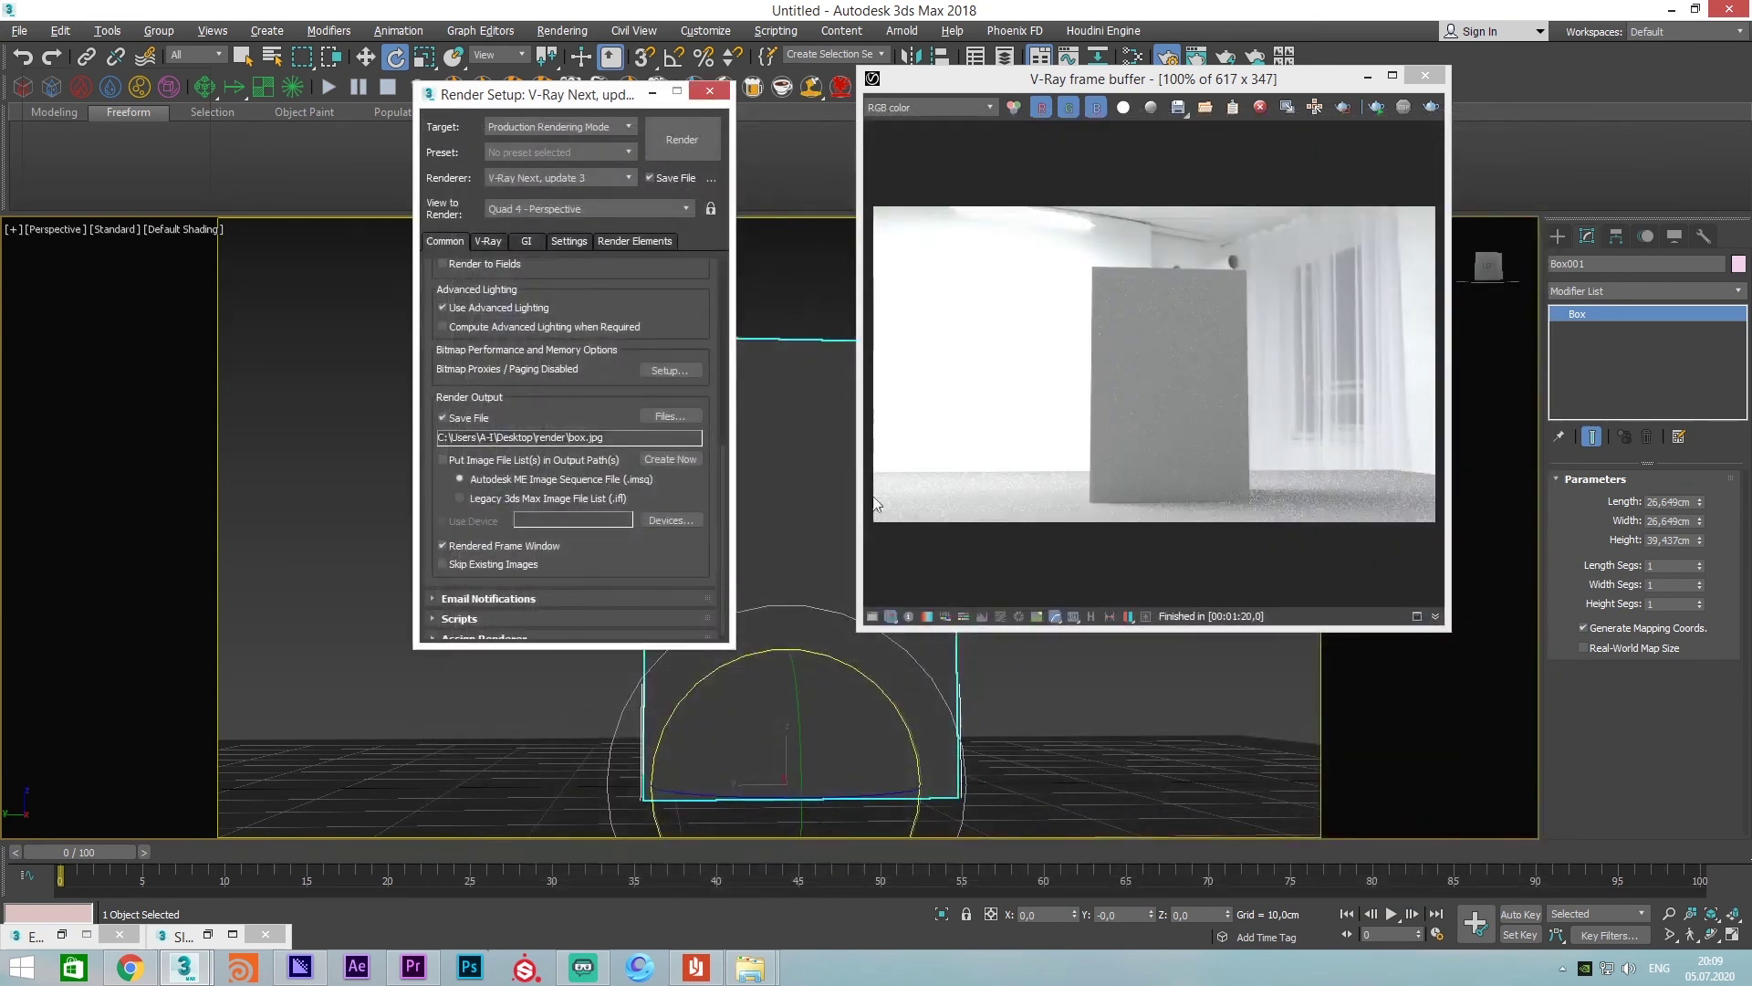
Render the 1280×720 V-Ray image and zoom in to inspect the box's top edge
{"action": "left_click", "coordinate": [693, 138]}
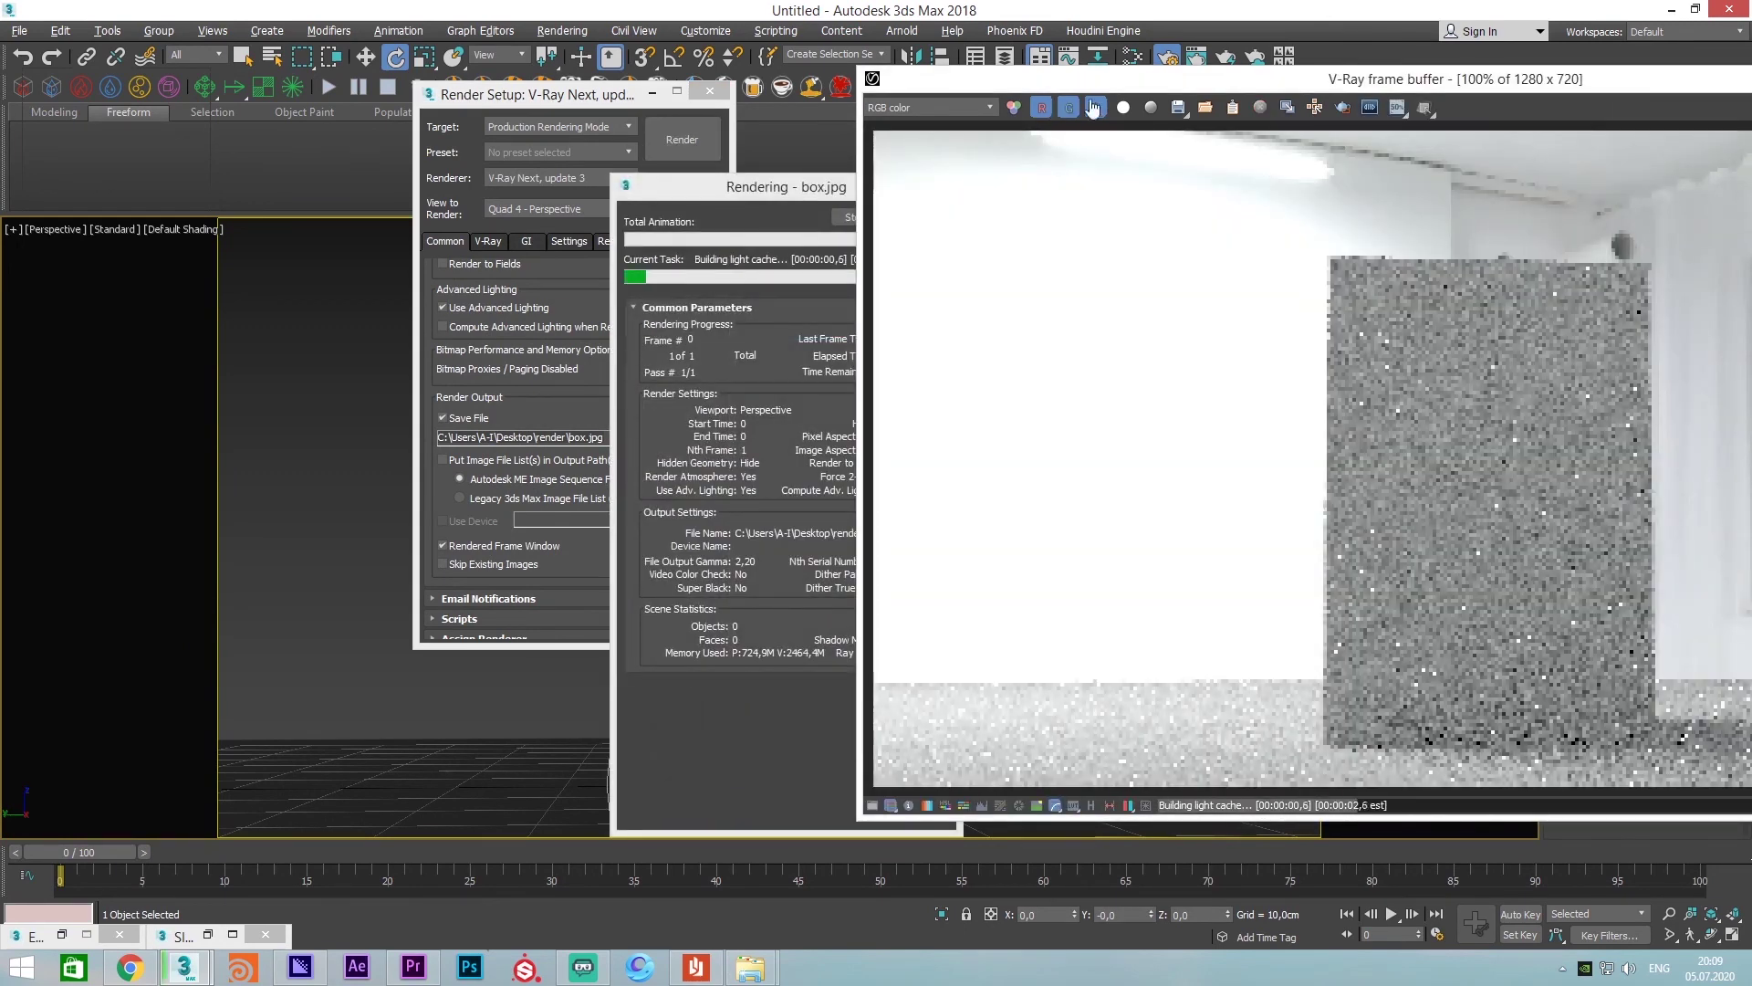
{"action": "mouse_move", "coordinate": [1114, 87]}
{"action": "left_mouse_down"}
{"action": "mouse_move", "coordinate": [576, 131]}
{"action": "mouse_move", "coordinate": [601, 129]}
{"action": "left_mouse_up"}
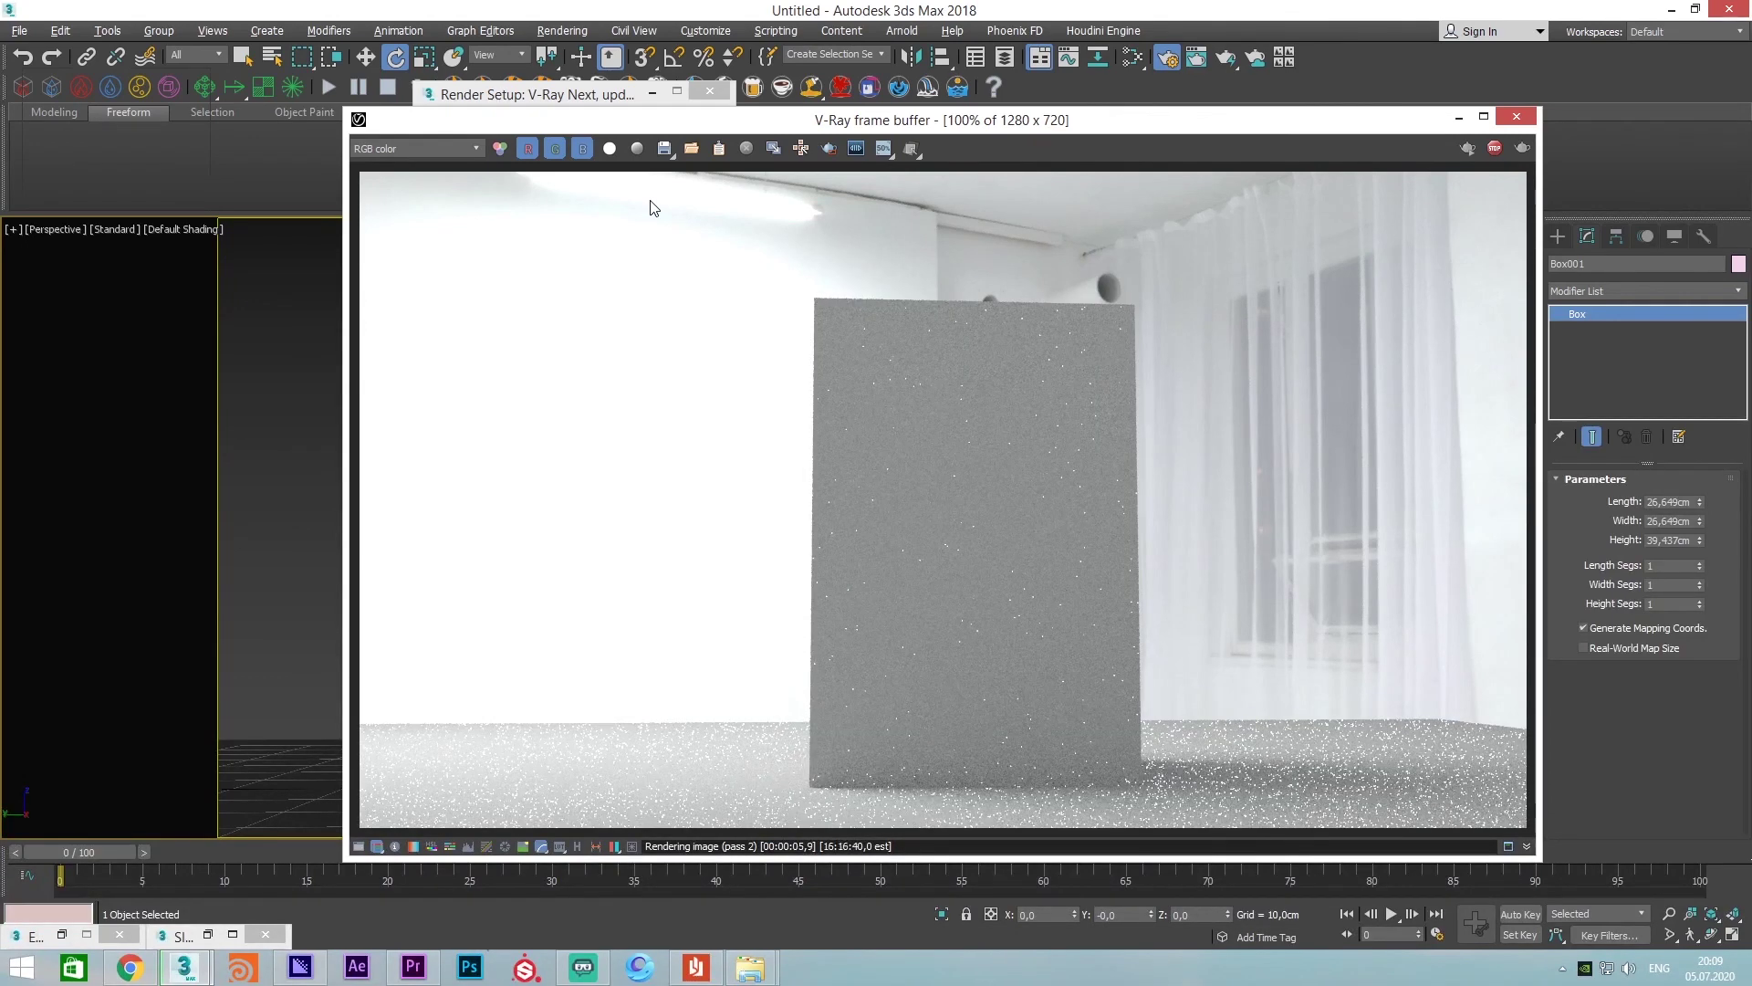
{"action": "scroll", "coordinate": [1013, 421], "scroll_direction": "up", "scroll_amount": 1}
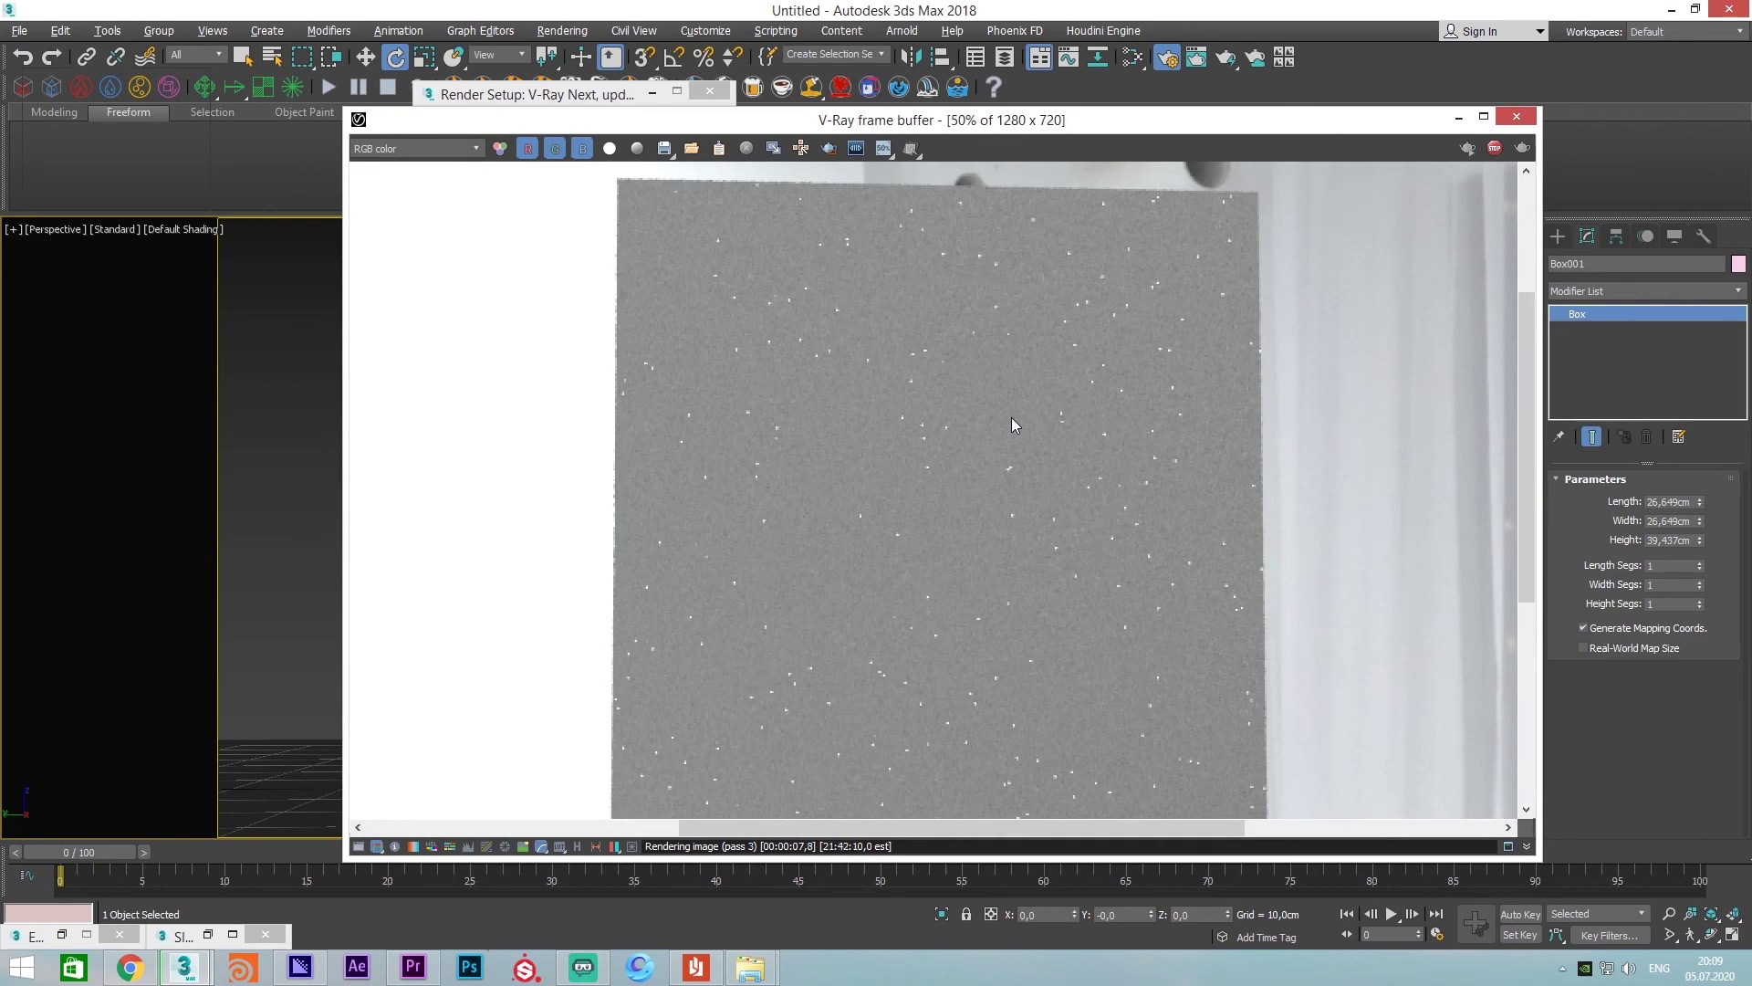
{"action": "scroll", "coordinate": [1012, 418], "scroll_direction": "down", "scroll_amount": 2}
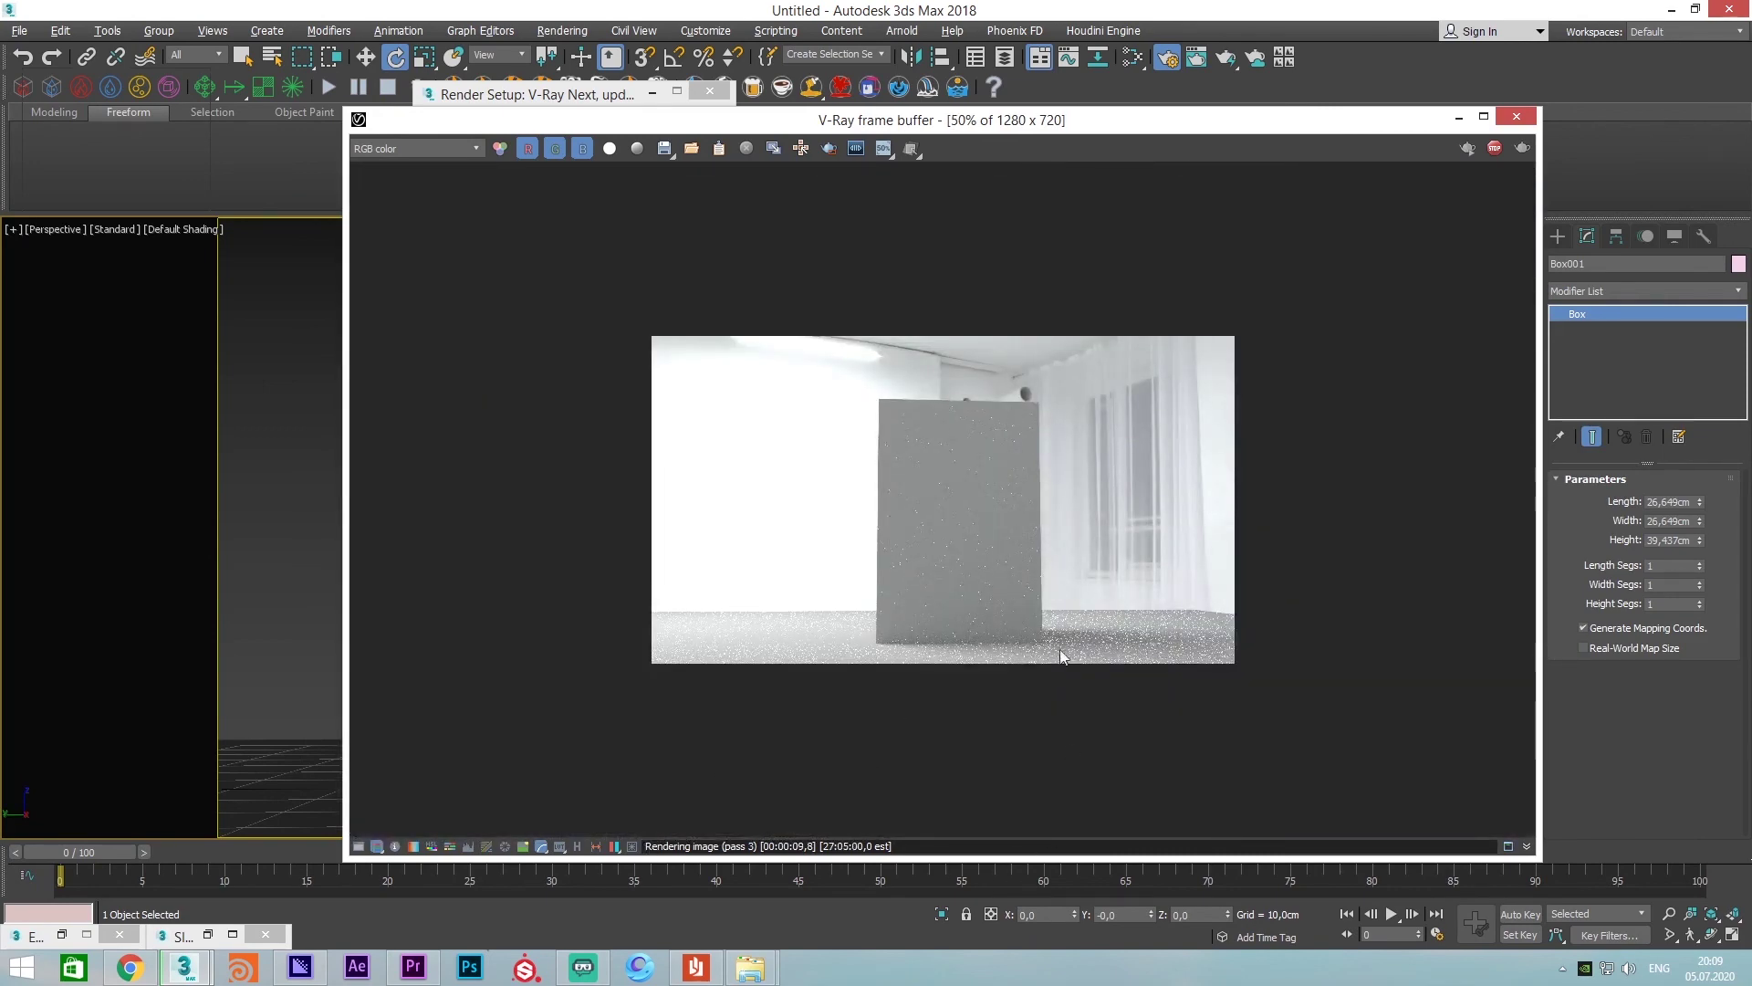
{"action": "scroll", "coordinate": [980, 454], "scroll_direction": "up", "scroll_amount": 1}
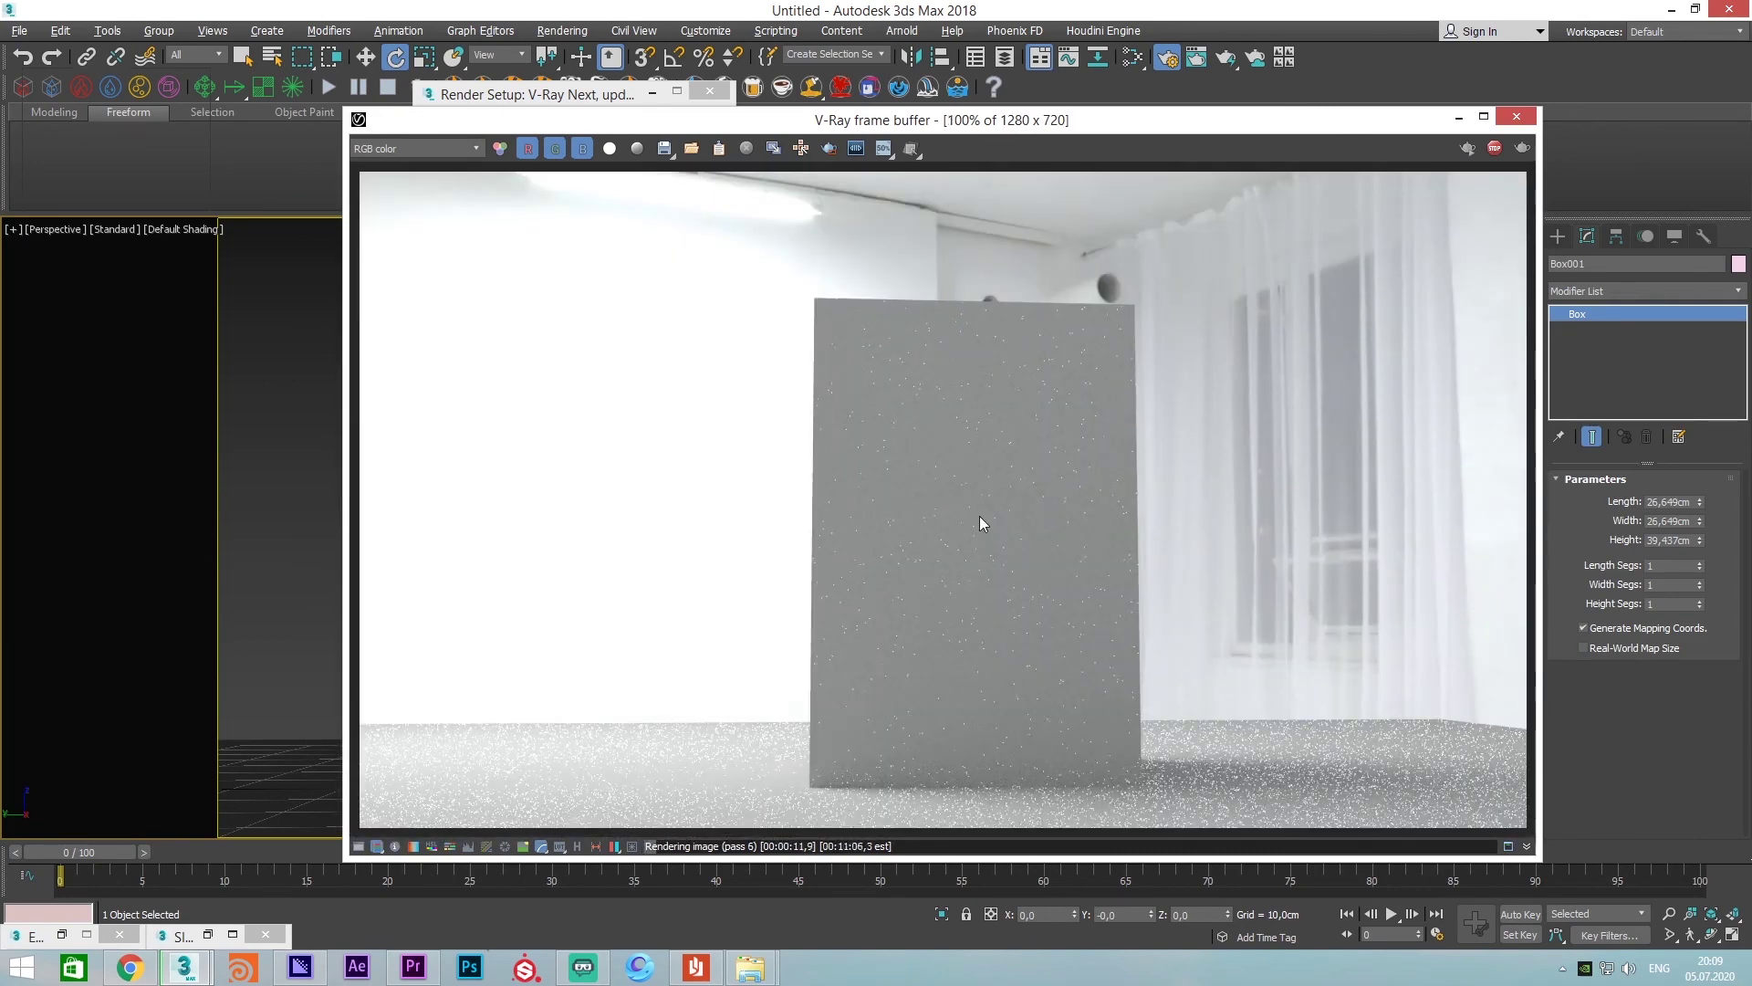
{"action": "scroll", "coordinate": [978, 523], "scroll_direction": "up", "scroll_amount": 1}
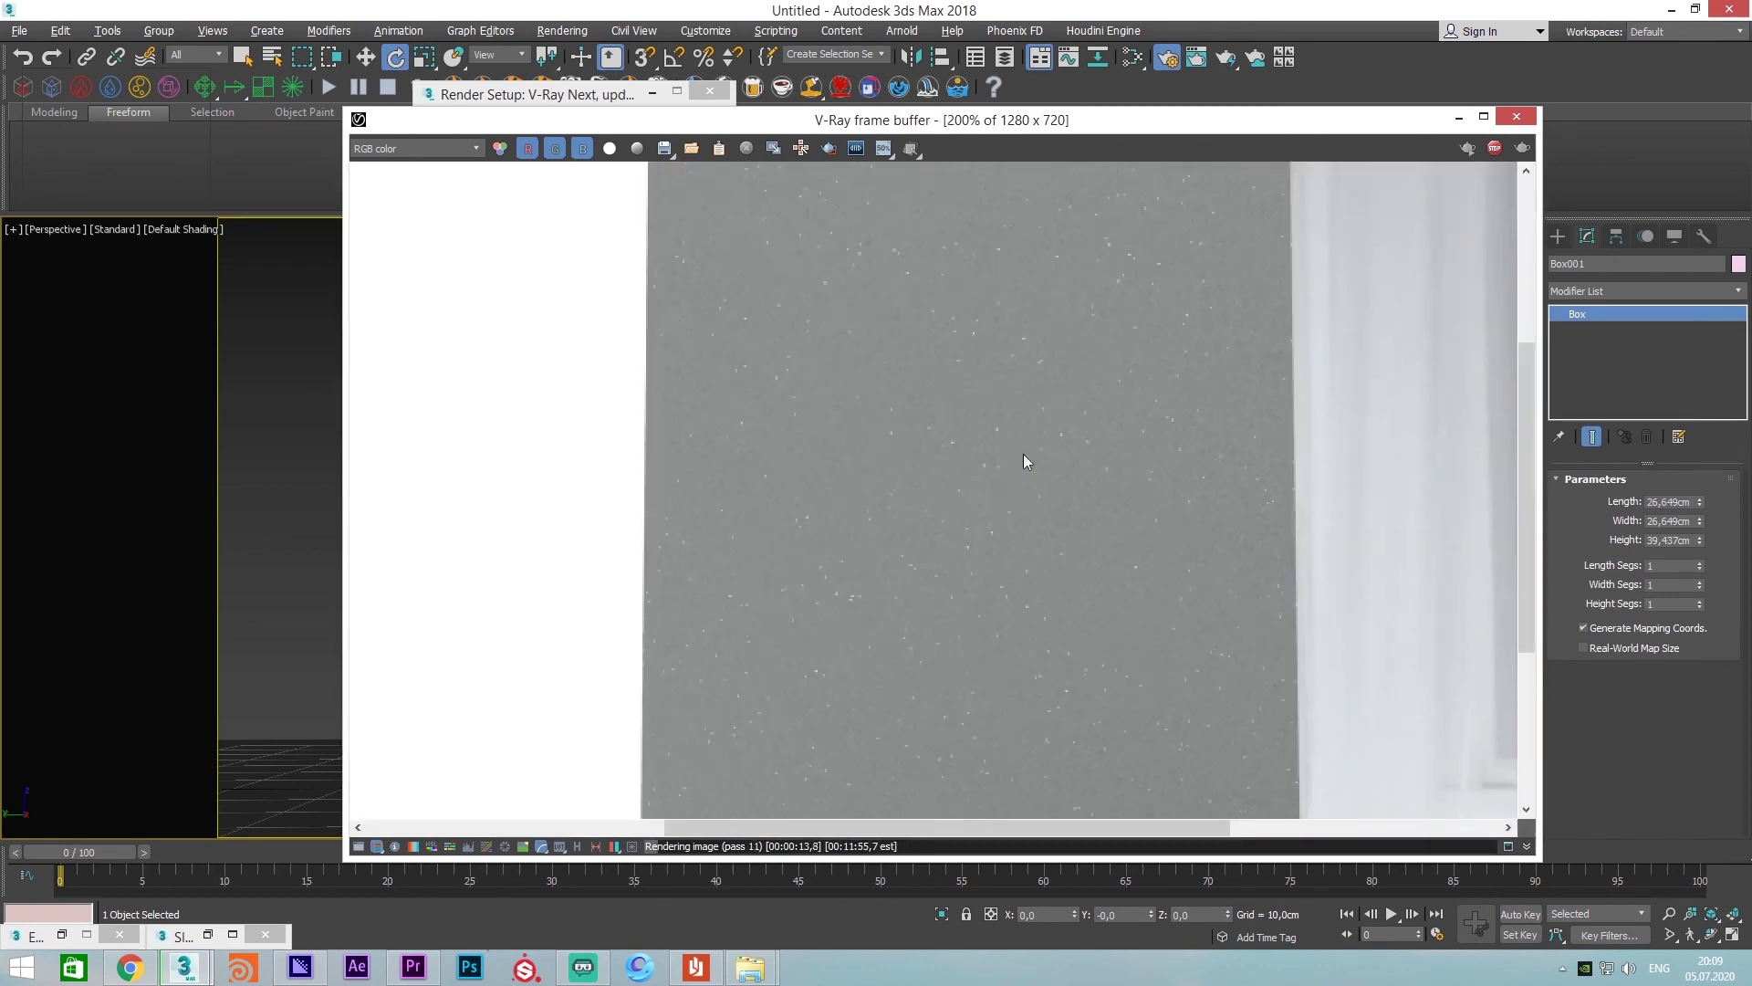
{"action": "middle_click_drag", "start_coordinate": [1022, 453], "coordinate": [1055, 571]}
{"action": "scroll", "coordinate": [984, 384], "scroll_direction": "down", "scroll_amount": 1}
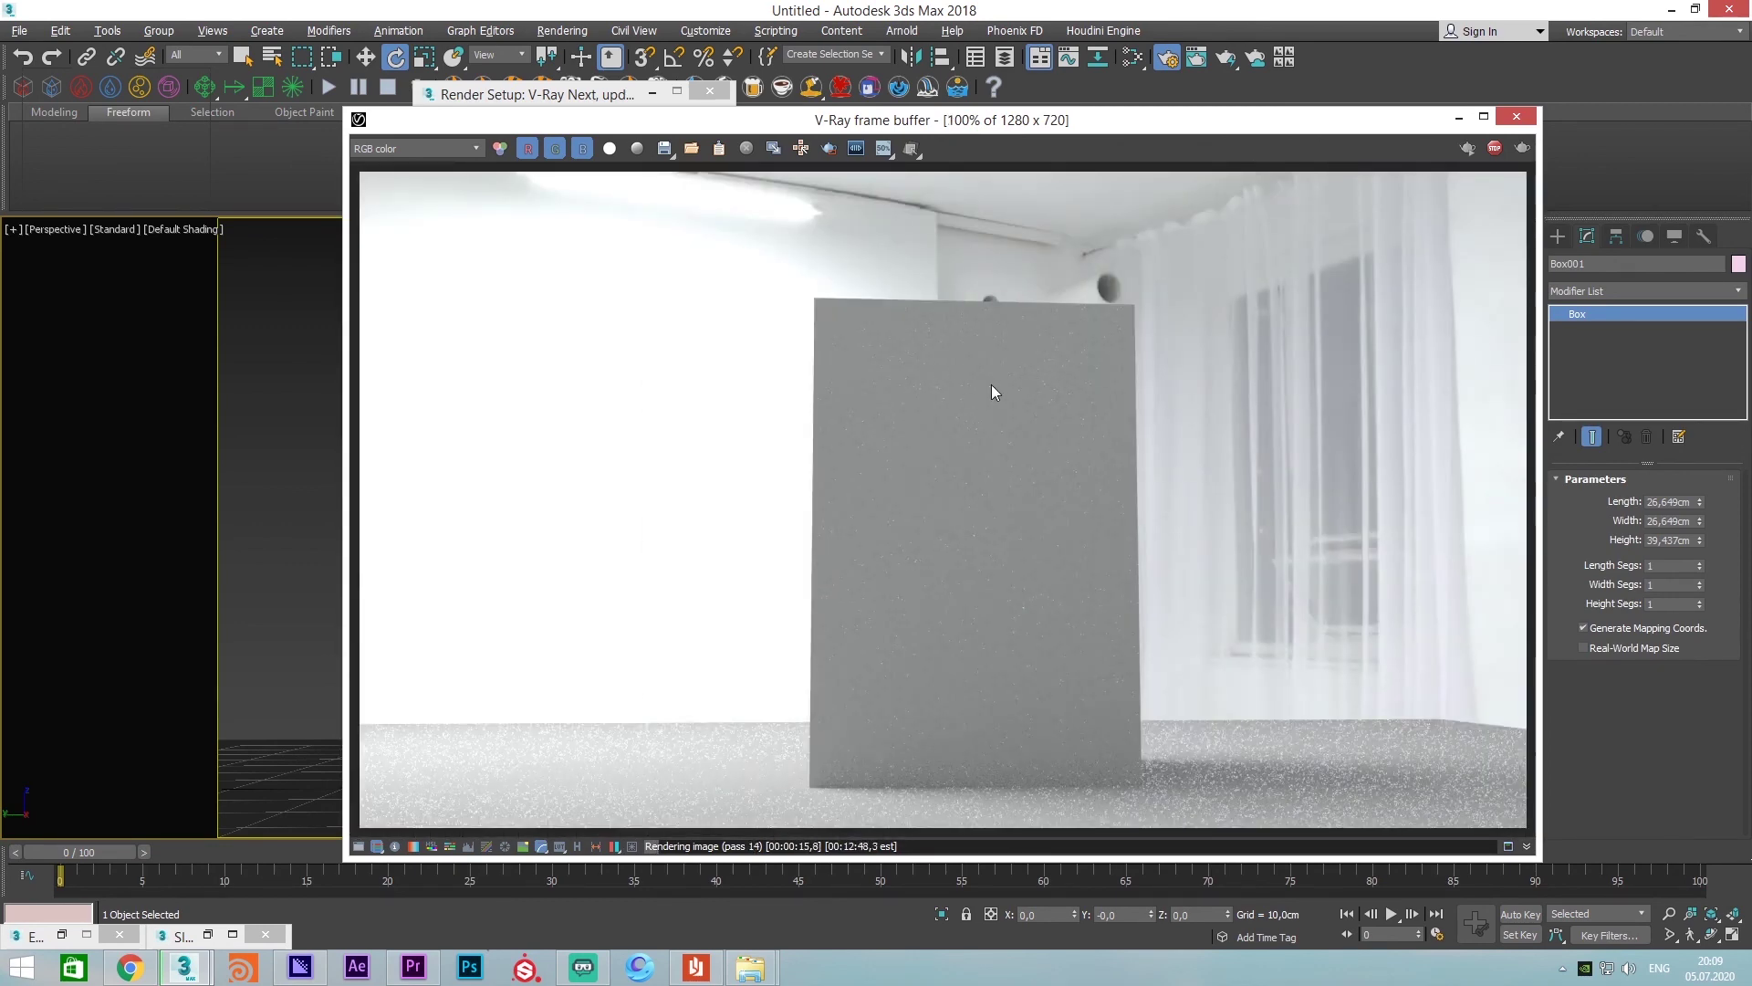